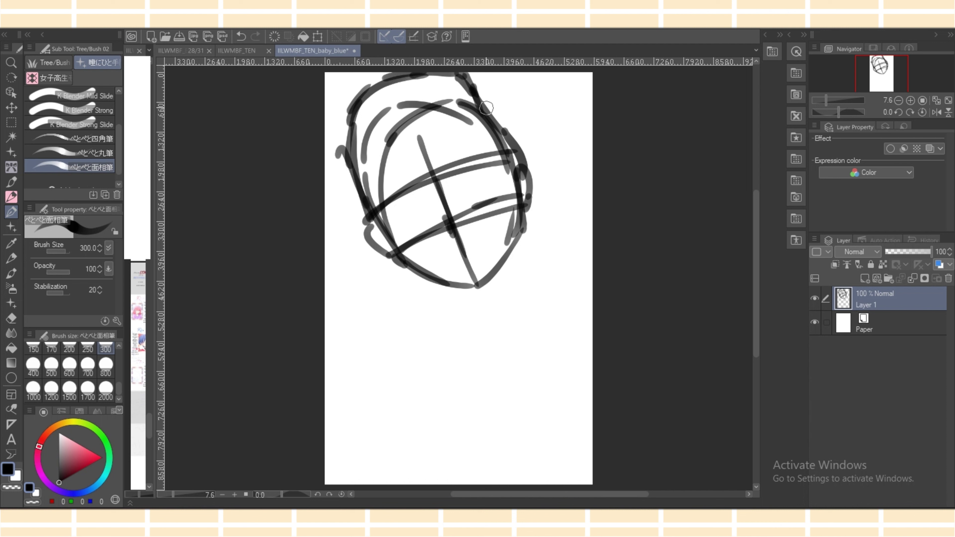
Darken the head outline and inner hairline with additional rough black strokes on Layer 1.
{"action": "left_click_drag", "start_coordinate": [473, 74], "coordinate": [506, 120]}
{"action": "left_click_drag", "start_coordinate": [506, 117], "coordinate": [526, 171]}
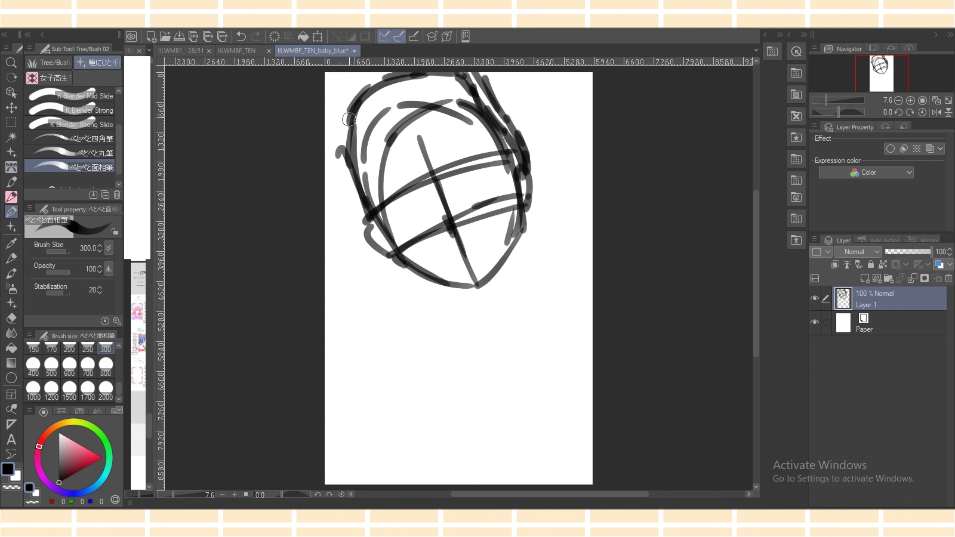
{"action": "mouse_move", "coordinate": [348, 119]}
{"action": "left_mouse_down"}
{"action": "mouse_move", "coordinate": [349, 151]}
{"action": "mouse_move", "coordinate": [365, 192]}
{"action": "left_mouse_up"}
{"action": "mouse_move", "coordinate": [401, 122]}
{"action": "left_mouse_down"}
{"action": "mouse_move", "coordinate": [373, 169]}
{"action": "mouse_move", "coordinate": [433, 105]}
{"action": "mouse_move", "coordinate": [492, 131]}
{"action": "mouse_move", "coordinate": [512, 159]}
{"action": "left_mouse_up"}
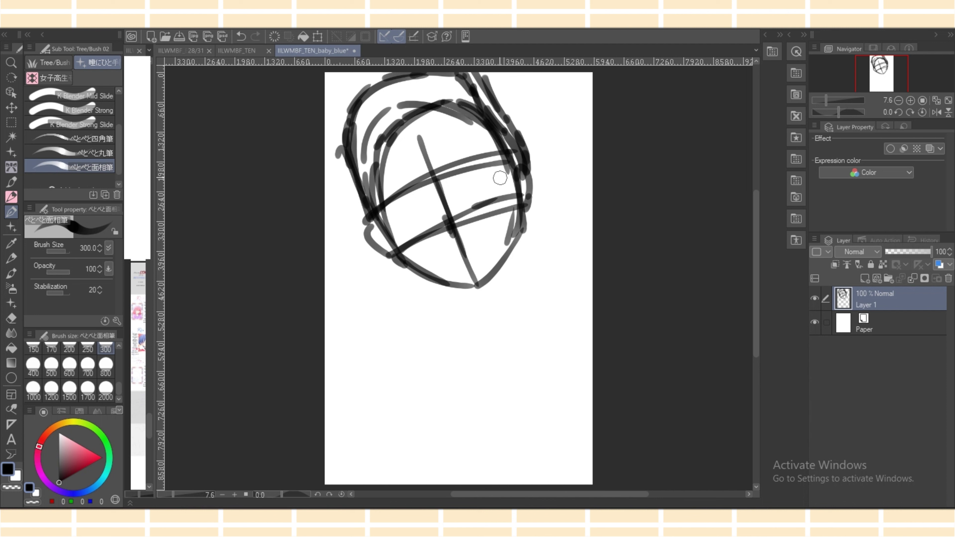
Sketch both eyes along the eye guideline and add an eyebrow above each one.
{"action": "left_click_drag", "start_coordinate": [379, 219], "coordinate": [413, 190]}
{"action": "mouse_move", "coordinate": [389, 205]}
{"action": "left_mouse_down"}
{"action": "mouse_move", "coordinate": [381, 222]}
{"action": "mouse_move", "coordinate": [391, 235]}
{"action": "left_mouse_up"}
{"action": "mouse_move", "coordinate": [405, 190]}
{"action": "left_mouse_down"}
{"action": "mouse_move", "coordinate": [423, 193]}
{"action": "mouse_move", "coordinate": [418, 220]}
{"action": "left_mouse_up"}
{"action": "mouse_move", "coordinate": [402, 200]}
{"action": "left_mouse_down"}
{"action": "mouse_move", "coordinate": [415, 226]}
{"action": "mouse_move", "coordinate": [424, 226]}
{"action": "mouse_move", "coordinate": [410, 230]}
{"action": "mouse_move", "coordinate": [428, 223]}
{"action": "left_mouse_up"}
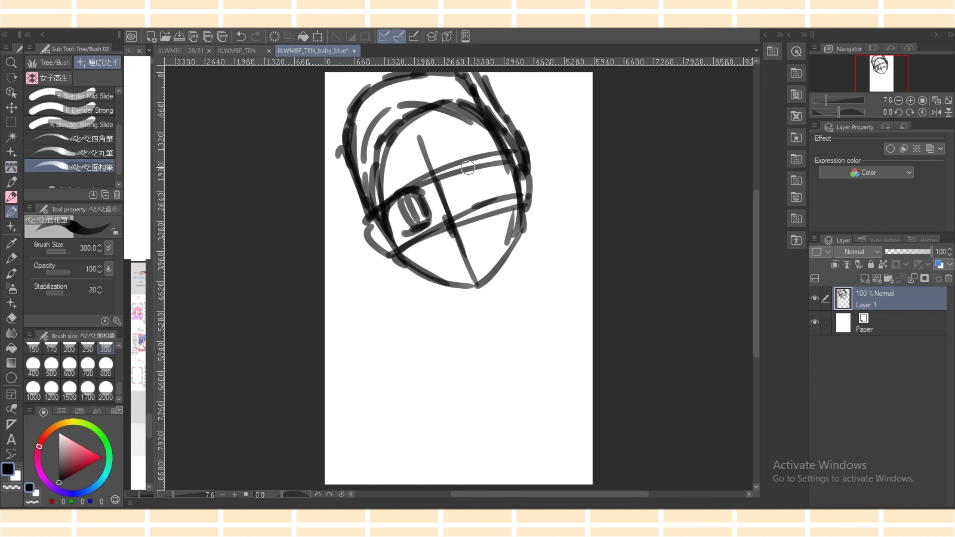
{"action": "mouse_move", "coordinate": [457, 174]}
{"action": "left_mouse_down"}
{"action": "mouse_move", "coordinate": [503, 160]}
{"action": "mouse_move", "coordinate": [484, 157]}
{"action": "mouse_move", "coordinate": [480, 179]}
{"action": "mouse_move", "coordinate": [488, 170]}
{"action": "mouse_move", "coordinate": [508, 184]}
{"action": "left_mouse_up"}
{"action": "left_click_drag", "start_coordinate": [385, 176], "coordinate": [413, 162]}
{"action": "left_click_drag", "start_coordinate": [456, 142], "coordinate": [491, 139]}
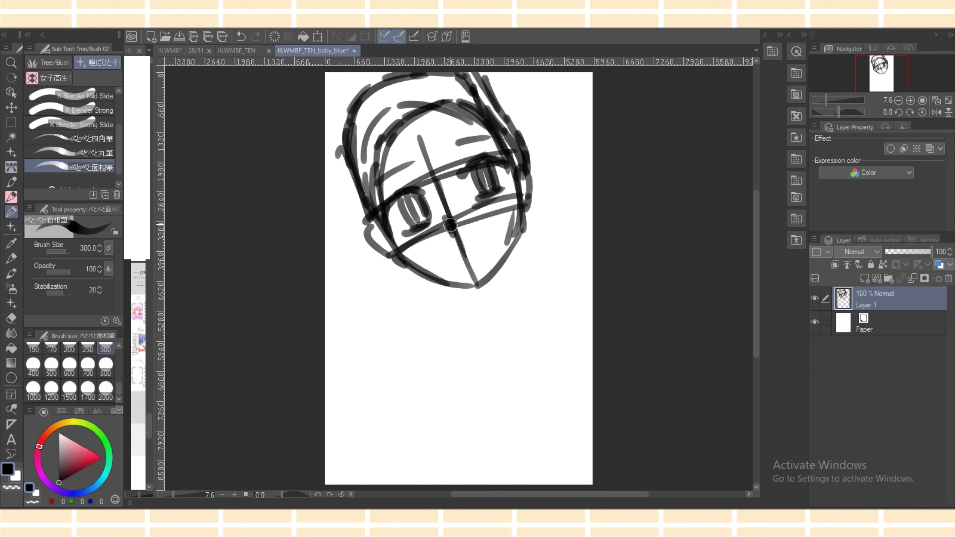
Sketch the nose and the slanted mouth, and reinforce the jawline down to the chin.
{"action": "left_click_drag", "start_coordinate": [450, 225], "coordinate": [452, 235]}
{"action": "left_click", "coordinate": [454, 257]}
{"action": "left_click", "coordinate": [481, 243]}
{"action": "left_click_drag", "start_coordinate": [451, 258], "coordinate": [475, 246]}
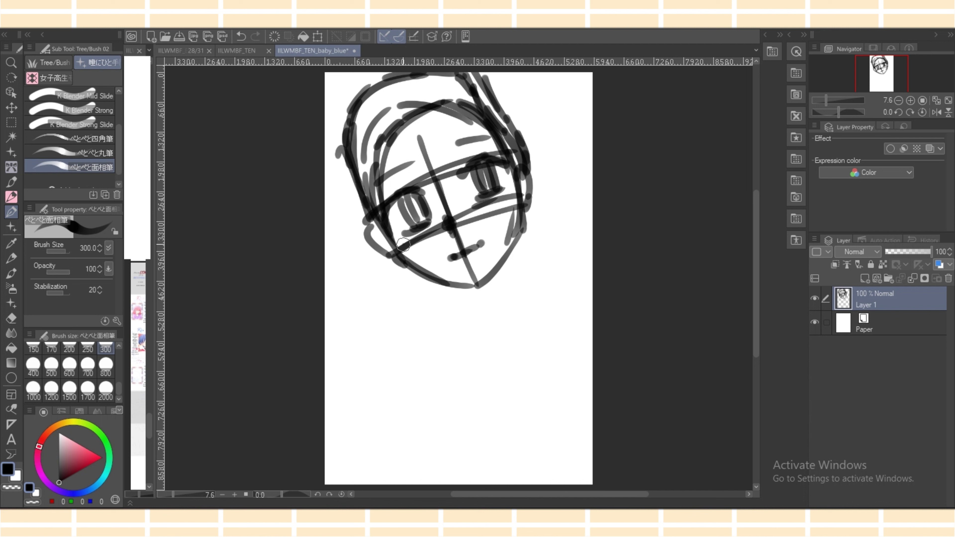
{"action": "mouse_move", "coordinate": [403, 245]}
{"action": "left_mouse_down"}
{"action": "mouse_move", "coordinate": [502, 209]}
{"action": "mouse_move", "coordinate": [404, 267]}
{"action": "mouse_move", "coordinate": [477, 288]}
{"action": "left_mouse_up"}
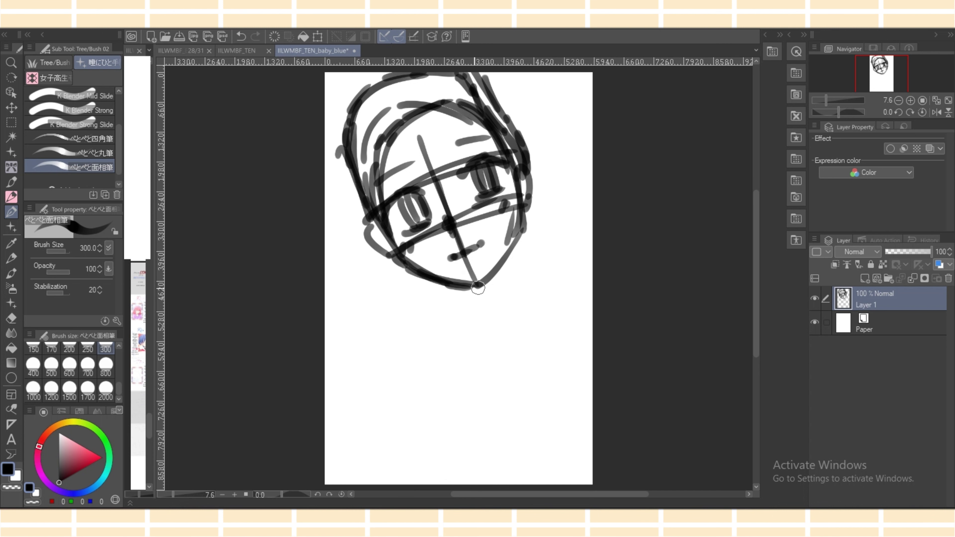
Flip the canvas view horizontally, then darken the iris and upper lid of the eye nearest the ear and thicken its brow.
{"action": "left_click", "coordinate": [936, 111]}
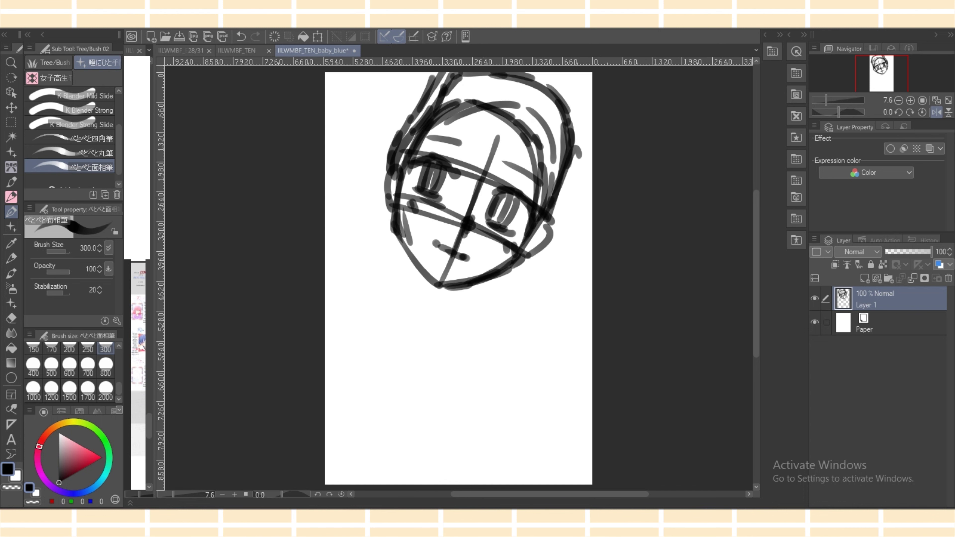
{"action": "mouse_move", "coordinate": [451, 169]}
{"action": "left_mouse_down"}
{"action": "mouse_move", "coordinate": [441, 194]}
{"action": "mouse_move", "coordinate": [419, 188]}
{"action": "left_mouse_up"}
{"action": "key", "text": "x"}
{"action": "key", "text": "x"}
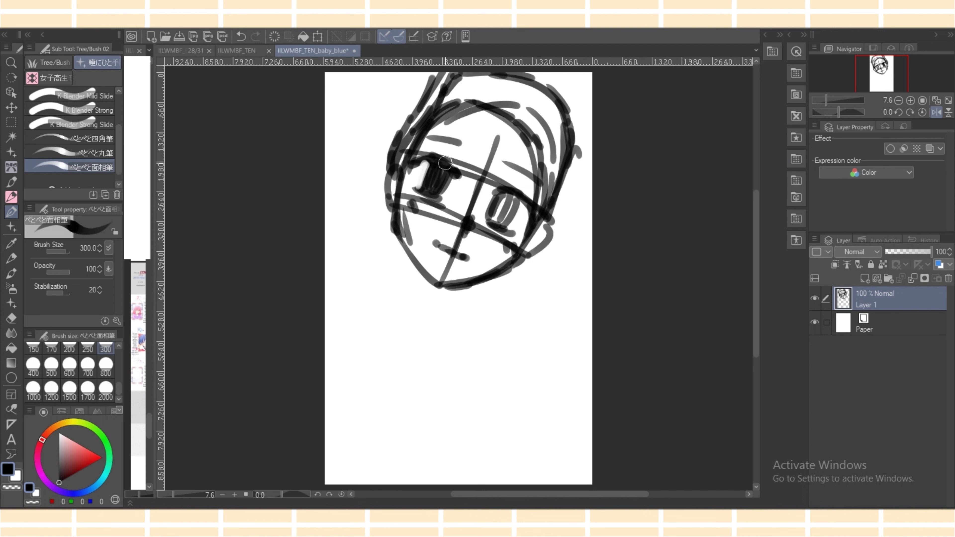
{"action": "left_click_drag", "start_coordinate": [425, 154], "coordinate": [417, 169]}
{"action": "left_click_drag", "start_coordinate": [449, 139], "coordinate": [474, 152]}
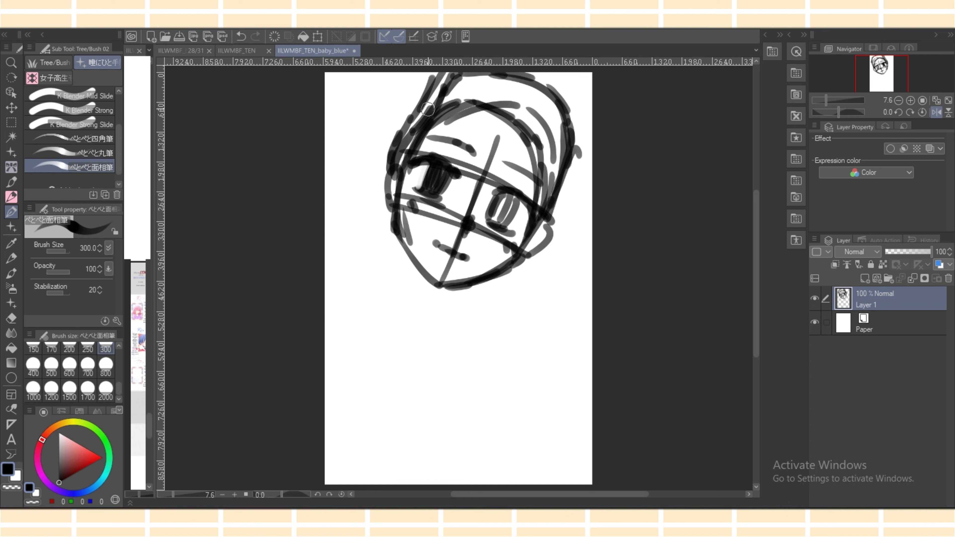
Redraw the ear's outer contour, return the canvas to its unflipped view and erase the overlapping lines inside the ear.
{"action": "mouse_move", "coordinate": [400, 154]}
{"action": "left_mouse_down"}
{"action": "mouse_move", "coordinate": [378, 200]}
{"action": "mouse_move", "coordinate": [387, 212]}
{"action": "mouse_move", "coordinate": [381, 200]}
{"action": "left_mouse_up"}
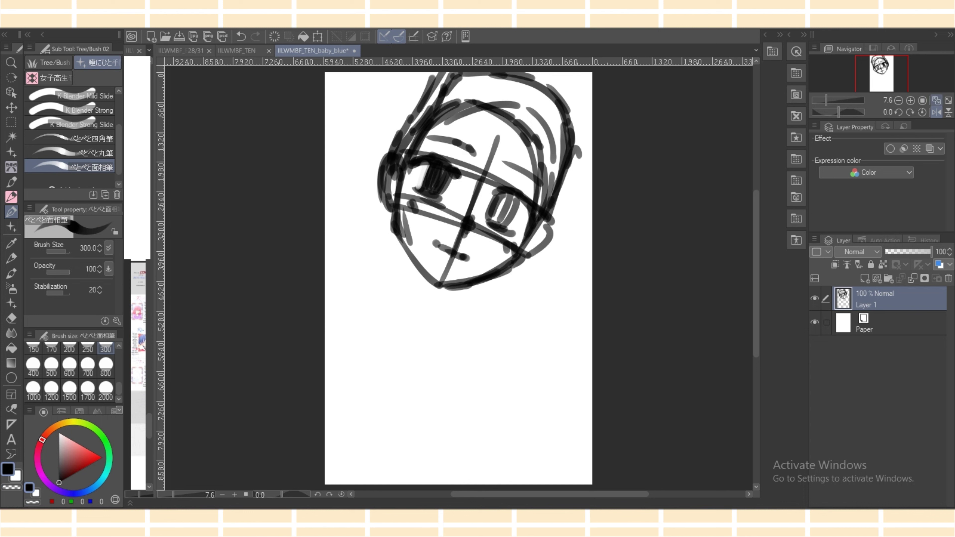
{"action": "left_click", "coordinate": [936, 112]}
{"action": "key", "text": "c"}
{"action": "mouse_move", "coordinate": [520, 170]}
{"action": "left_mouse_down"}
{"action": "mouse_move", "coordinate": [525, 196]}
{"action": "mouse_move", "coordinate": [528, 169]}
{"action": "mouse_move", "coordinate": [526, 195]}
{"action": "mouse_move", "coordinate": [530, 176]}
{"action": "left_mouse_up"}
{"action": "key", "text": "c"}
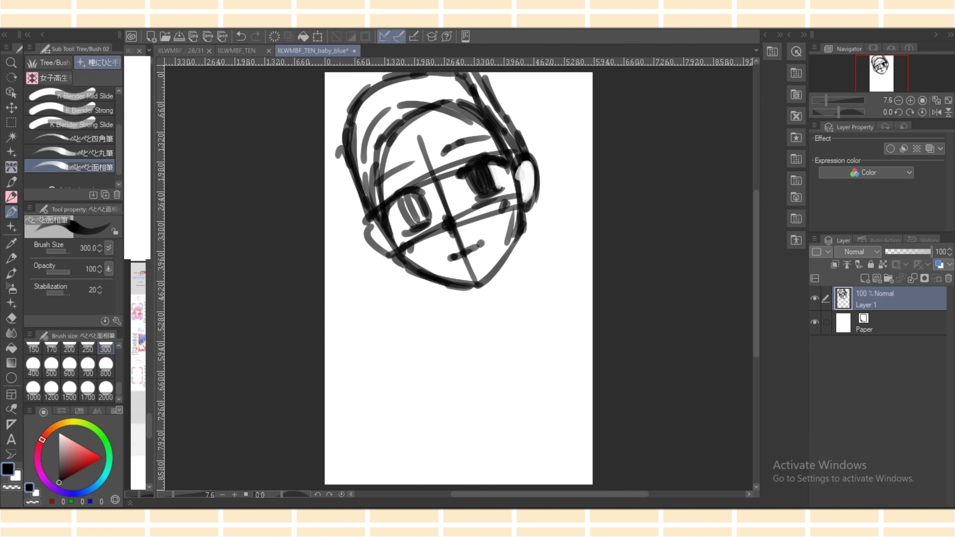
Sketch both sides of the neck below the jaw, curving each line outward at its base.
{"action": "left_click_drag", "start_coordinate": [451, 285], "coordinate": [448, 338]}
{"action": "left_click_drag", "start_coordinate": [513, 250], "coordinate": [526, 337]}
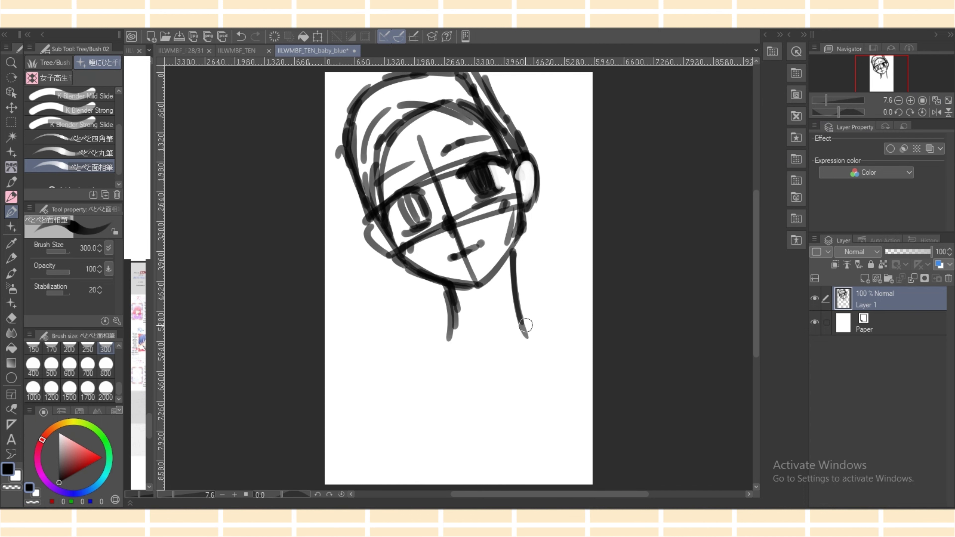
{"action": "mouse_move", "coordinate": [522, 301]}
{"action": "left_mouse_down"}
{"action": "mouse_move", "coordinate": [526, 325]}
{"action": "mouse_move", "coordinate": [554, 332]}
{"action": "left_mouse_up"}
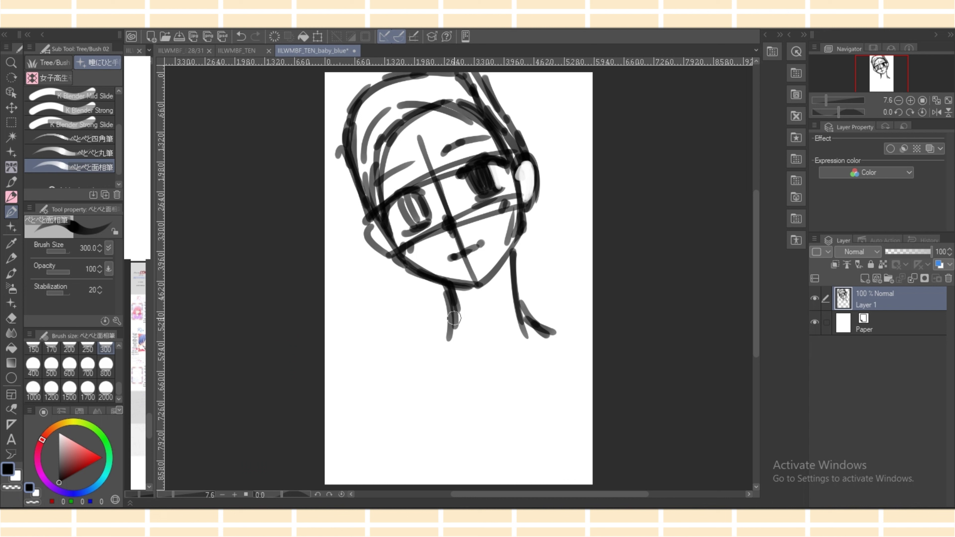
{"action": "left_click_drag", "start_coordinate": [454, 318], "coordinate": [440, 336]}
Erase the construction lines across the face and the stray strokes around the jaw and neck.
{"action": "key", "text": "c"}
{"action": "mouse_move", "coordinate": [454, 240]}
{"action": "left_mouse_down"}
{"action": "mouse_move", "coordinate": [452, 215]}
{"action": "mouse_move", "coordinate": [458, 233]}
{"action": "mouse_move", "coordinate": [453, 220]}
{"action": "mouse_move", "coordinate": [439, 232]}
{"action": "mouse_move", "coordinate": [453, 238]}
{"action": "mouse_move", "coordinate": [448, 208]}
{"action": "mouse_move", "coordinate": [455, 248]}
{"action": "mouse_move", "coordinate": [482, 217]}
{"action": "mouse_move", "coordinate": [455, 245]}
{"action": "mouse_move", "coordinate": [418, 134]}
{"action": "left_mouse_up"}
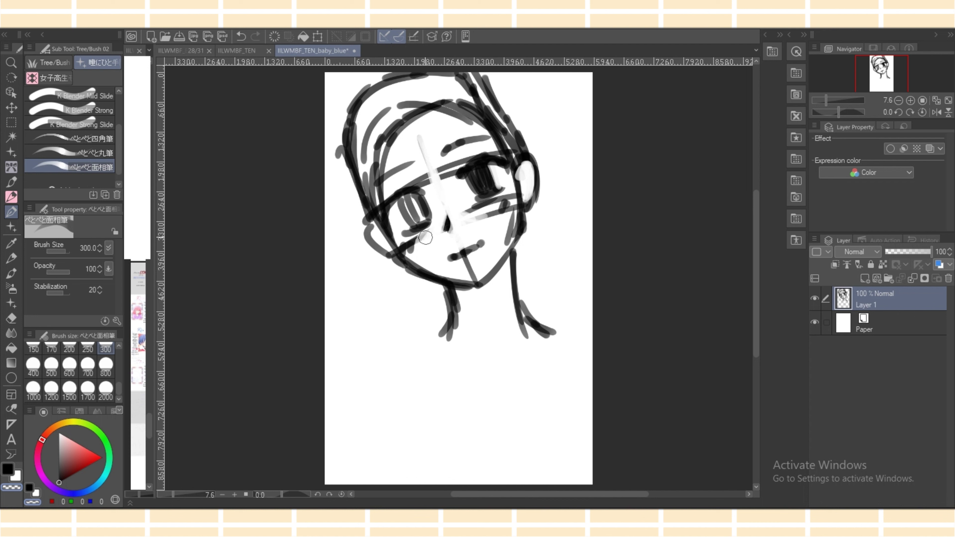
{"action": "mouse_move", "coordinate": [477, 281]}
{"action": "left_mouse_down"}
{"action": "mouse_move", "coordinate": [407, 256]}
{"action": "mouse_move", "coordinate": [439, 273]}
{"action": "mouse_move", "coordinate": [425, 263]}
{"action": "mouse_move", "coordinate": [478, 269]}
{"action": "mouse_move", "coordinate": [450, 216]}
{"action": "mouse_move", "coordinate": [488, 281]}
{"action": "mouse_move", "coordinate": [517, 203]}
{"action": "mouse_move", "coordinate": [515, 248]}
{"action": "left_mouse_up"}
{"action": "mouse_move", "coordinate": [394, 261]}
{"action": "left_mouse_down"}
{"action": "mouse_move", "coordinate": [448, 287]}
{"action": "mouse_move", "coordinate": [452, 334]}
{"action": "left_mouse_up"}
{"action": "left_click_drag", "start_coordinate": [454, 299], "coordinate": [454, 334]}
{"action": "left_click_drag", "start_coordinate": [455, 303], "coordinate": [456, 337]}
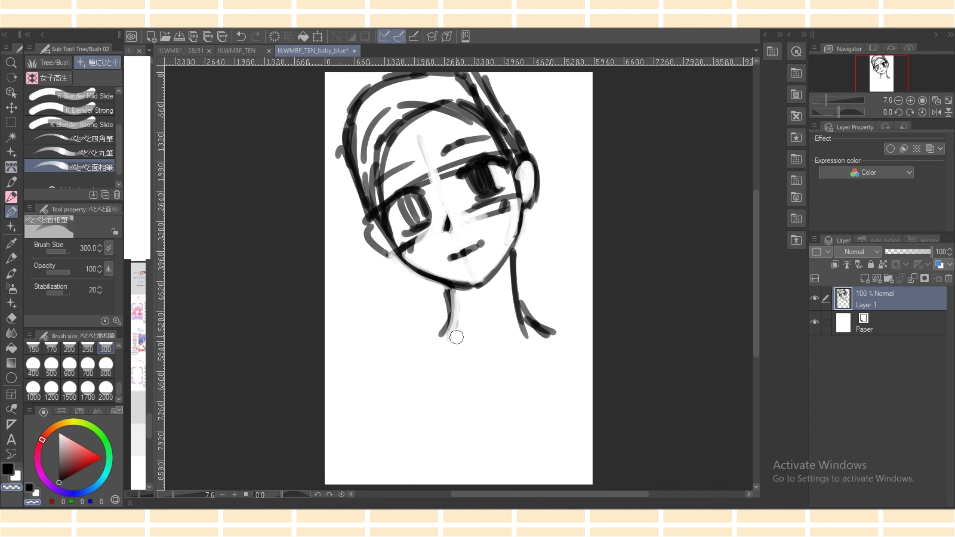
{"action": "left_click_drag", "start_coordinate": [522, 313], "coordinate": [529, 337]}
{"action": "left_click_drag", "start_coordinate": [453, 291], "coordinate": [451, 331]}
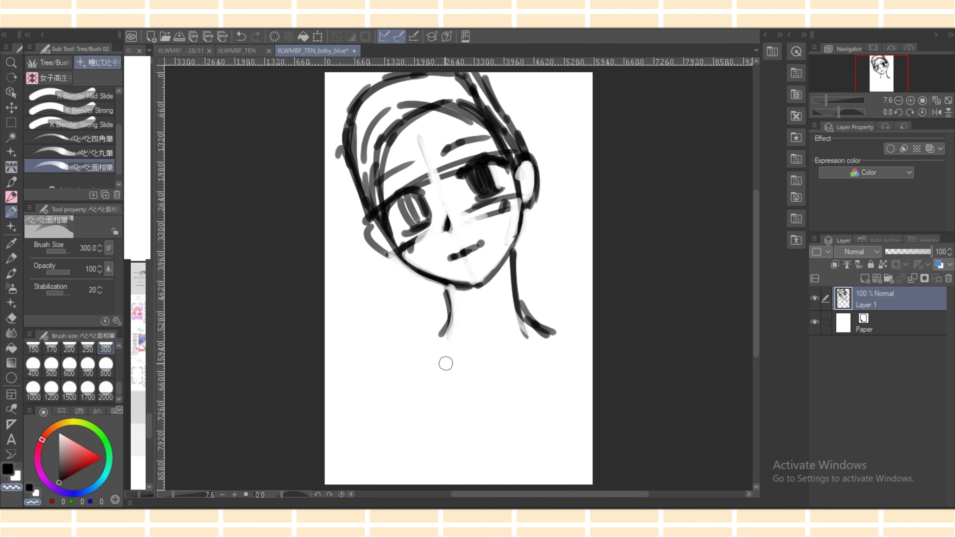
Redraw the left side of the neck and darken the irises of both eyes.
{"action": "key", "text": "c"}
{"action": "mouse_move", "coordinate": [449, 287]}
{"action": "left_mouse_down"}
{"action": "mouse_move", "coordinate": [445, 332]}
{"action": "mouse_move", "coordinate": [432, 340]}
{"action": "left_mouse_up"}
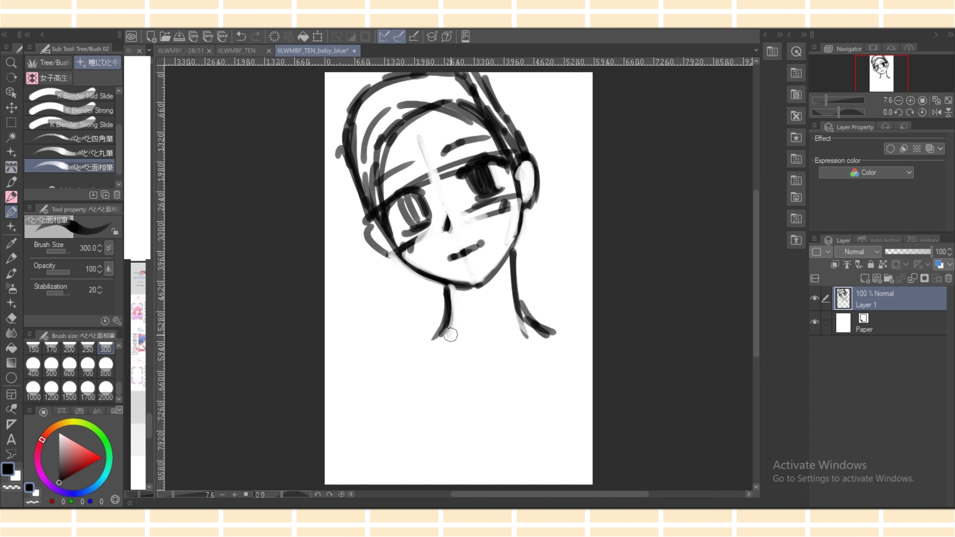
{"action": "mouse_move", "coordinate": [404, 194]}
{"action": "left_mouse_down"}
{"action": "mouse_move", "coordinate": [412, 222]}
{"action": "mouse_move", "coordinate": [422, 221]}
{"action": "left_mouse_up"}
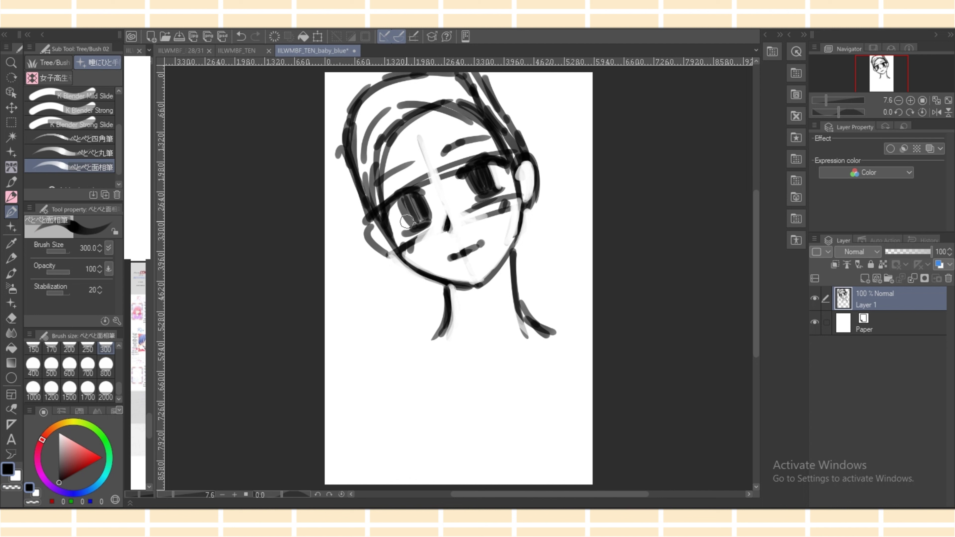
{"action": "mouse_move", "coordinate": [507, 160]}
{"action": "left_mouse_down"}
{"action": "mouse_move", "coordinate": [496, 177]}
{"action": "mouse_move", "coordinate": [478, 175]}
{"action": "mouse_move", "coordinate": [485, 187]}
{"action": "mouse_move", "coordinate": [467, 179]}
{"action": "mouse_move", "coordinate": [481, 199]}
{"action": "left_mouse_up"}
Sketch a V-shaped shirt collar in black around the neck, with folded flaps on both sides.
{"action": "key", "text": "c"}
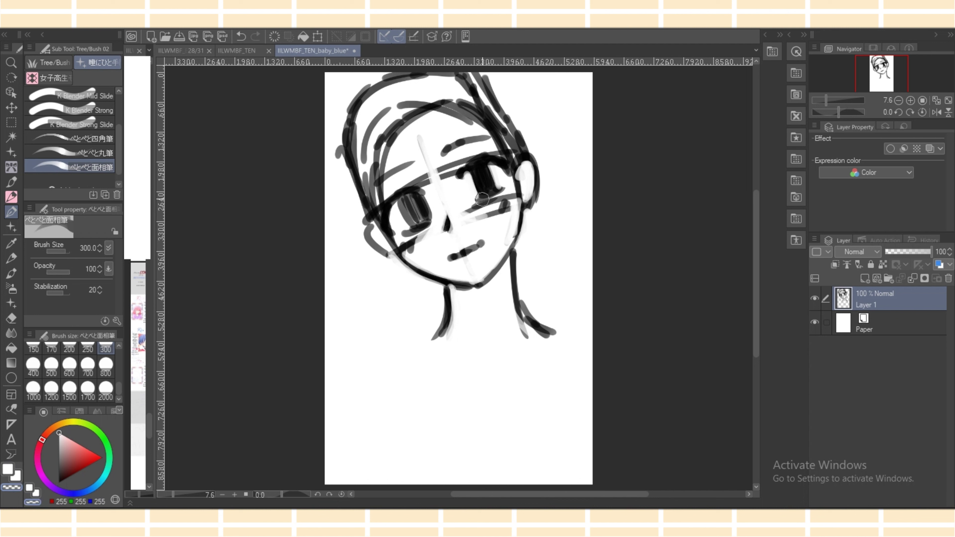
{"action": "key", "text": "x"}
{"action": "mouse_move", "coordinate": [431, 299]}
{"action": "left_mouse_down"}
{"action": "mouse_move", "coordinate": [416, 326]}
{"action": "mouse_move", "coordinate": [419, 368]}
{"action": "left_mouse_up"}
{"action": "mouse_move", "coordinate": [426, 344]}
{"action": "left_mouse_down"}
{"action": "mouse_move", "coordinate": [446, 387]}
{"action": "mouse_move", "coordinate": [474, 399]}
{"action": "left_mouse_up"}
{"action": "mouse_move", "coordinate": [447, 333]}
{"action": "left_mouse_down"}
{"action": "mouse_move", "coordinate": [481, 389]}
{"action": "mouse_move", "coordinate": [528, 303]}
{"action": "mouse_move", "coordinate": [485, 393]}
{"action": "left_mouse_up"}
{"action": "mouse_move", "coordinate": [519, 351]}
{"action": "left_mouse_down"}
{"action": "mouse_move", "coordinate": [525, 372]}
{"action": "mouse_move", "coordinate": [541, 355]}
{"action": "left_mouse_up"}
{"action": "left_click_drag", "start_coordinate": [538, 323], "coordinate": [491, 389]}
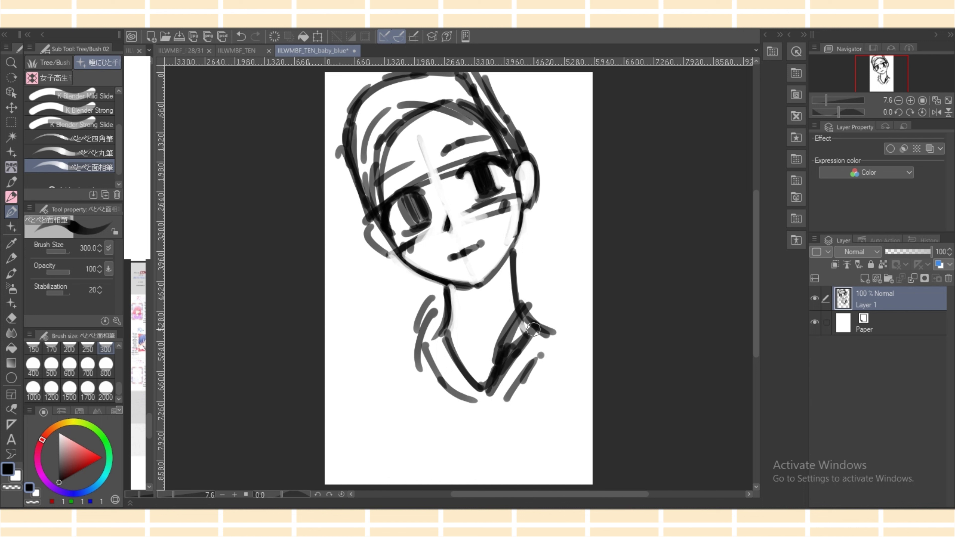
{"action": "mouse_move", "coordinate": [519, 290]}
{"action": "left_mouse_down"}
{"action": "mouse_move", "coordinate": [554, 324]}
{"action": "mouse_move", "coordinate": [544, 363]}
{"action": "left_mouse_up"}
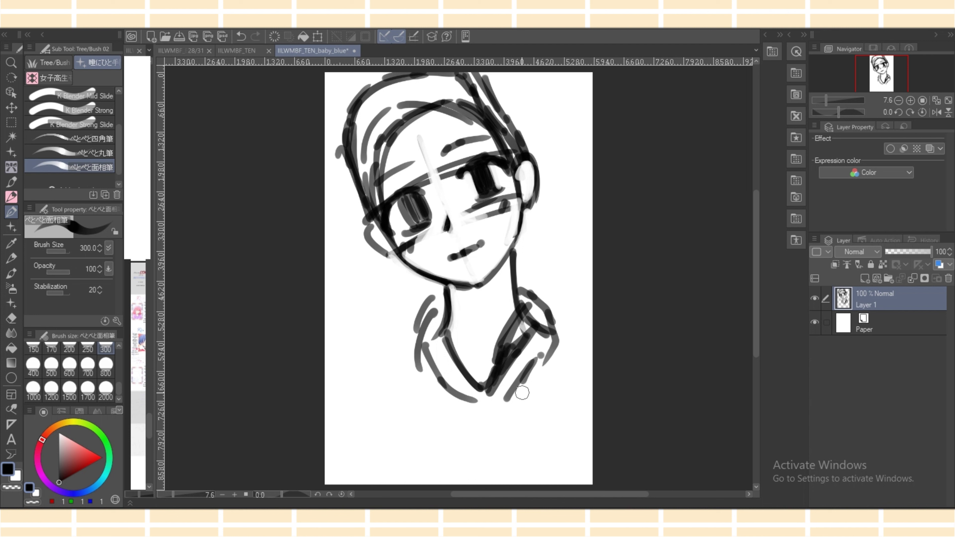
Draw a small throat mark on the neck and add an inner line to the right side of the collar.
{"action": "left_click_drag", "start_coordinate": [481, 336], "coordinate": [466, 310]}
{"action": "key", "text": "c"}
{"action": "key", "text": "c"}
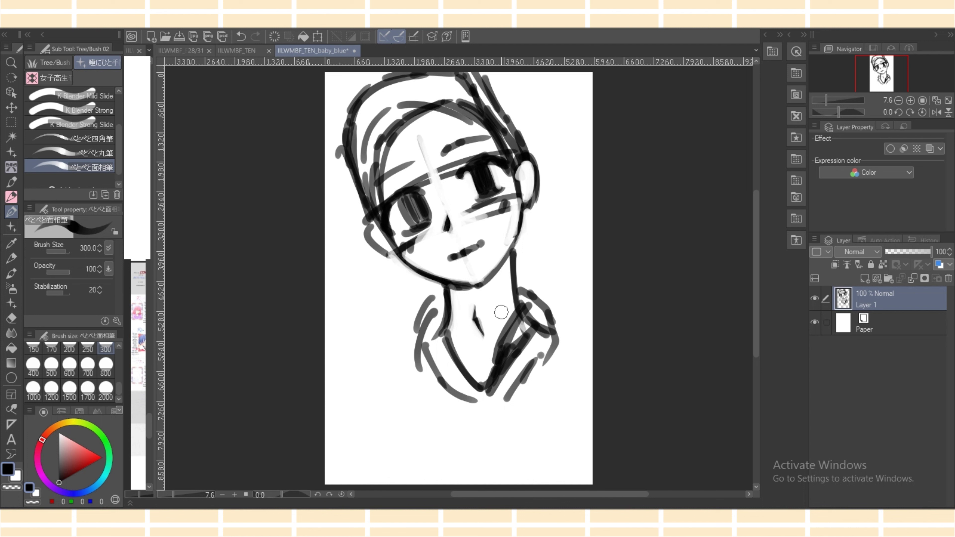
{"action": "left_click_drag", "start_coordinate": [508, 305], "coordinate": [502, 333]}
Reinforce the left collar flap and sketch the tie knot with a small loop below the collar's point.
{"action": "left_click_drag", "start_coordinate": [443, 356], "coordinate": [488, 405]}
{"action": "mouse_move", "coordinate": [438, 301]}
{"action": "left_mouse_down"}
{"action": "mouse_move", "coordinate": [424, 329]}
{"action": "mouse_move", "coordinate": [470, 409]}
{"action": "mouse_move", "coordinate": [470, 431]}
{"action": "mouse_move", "coordinate": [489, 408]}
{"action": "mouse_move", "coordinate": [470, 440]}
{"action": "mouse_move", "coordinate": [488, 437]}
{"action": "left_mouse_up"}
{"action": "left_click_drag", "start_coordinate": [485, 401], "coordinate": [491, 393]}
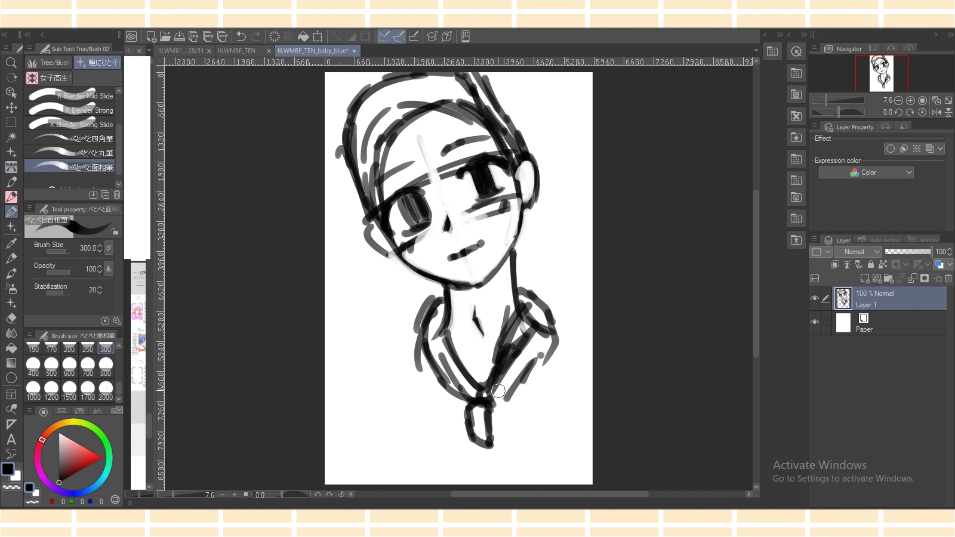
Erase the overlapping strokes along the inner right edge of the collar above the knot.
{"action": "key", "text": "c"}
{"action": "mouse_move", "coordinate": [486, 379]}
{"action": "left_mouse_down"}
{"action": "mouse_move", "coordinate": [492, 338]}
{"action": "mouse_move", "coordinate": [514, 312]}
{"action": "mouse_move", "coordinate": [489, 397]}
{"action": "left_mouse_up"}
{"action": "left_click_drag", "start_coordinate": [495, 361], "coordinate": [481, 395]}
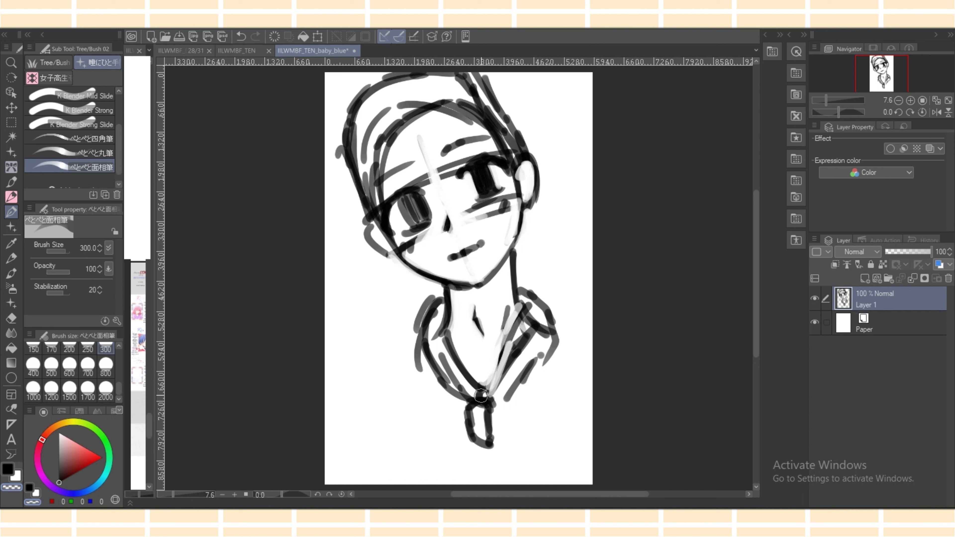
Set the brush size to 200 and redraw the inner and outer edges of the right collar flap.
{"action": "key", "text": "c"}
{"action": "left_click", "coordinate": [69, 349]}
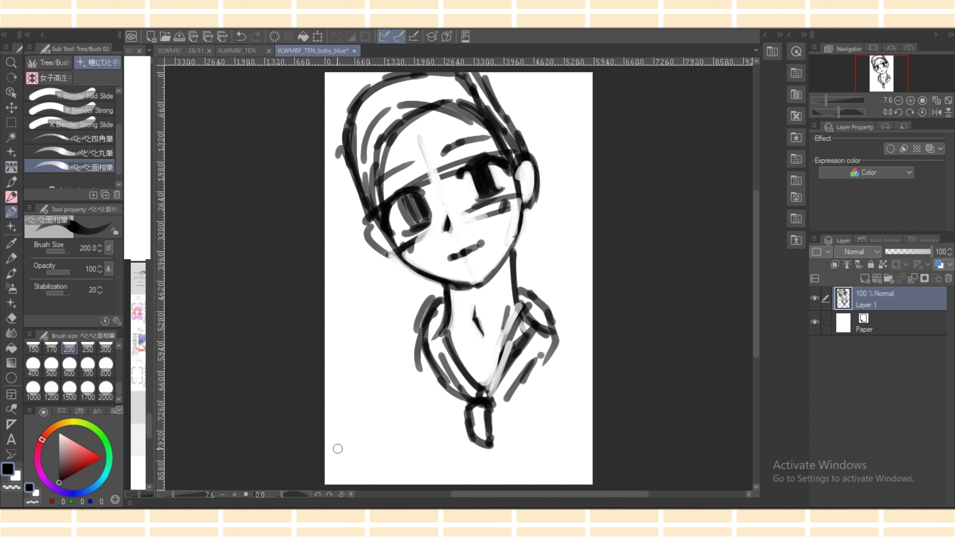
{"action": "mouse_move", "coordinate": [487, 386]}
{"action": "left_mouse_down"}
{"action": "mouse_move", "coordinate": [507, 337]}
{"action": "mouse_move", "coordinate": [491, 387]}
{"action": "mouse_move", "coordinate": [514, 353]}
{"action": "left_mouse_up"}
{"action": "left_click_drag", "start_coordinate": [500, 397], "coordinate": [552, 352]}
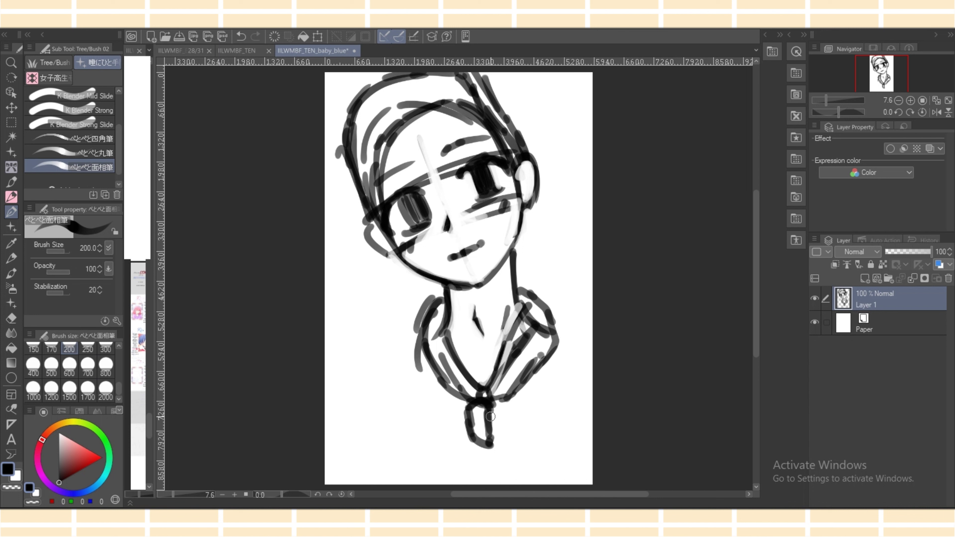
Sketch the hanging tie tails and folds from the knot down to the canvas's lower edge.
{"action": "mouse_move", "coordinate": [492, 422]}
{"action": "left_mouse_down"}
{"action": "mouse_move", "coordinate": [478, 483]}
{"action": "mouse_move", "coordinate": [515, 475]}
{"action": "mouse_move", "coordinate": [483, 483]}
{"action": "mouse_move", "coordinate": [512, 475]}
{"action": "mouse_move", "coordinate": [496, 480]}
{"action": "left_mouse_up"}
{"action": "mouse_move", "coordinate": [502, 444]}
{"action": "left_mouse_down"}
{"action": "mouse_move", "coordinate": [494, 489]}
{"action": "mouse_move", "coordinate": [506, 468]}
{"action": "left_mouse_up"}
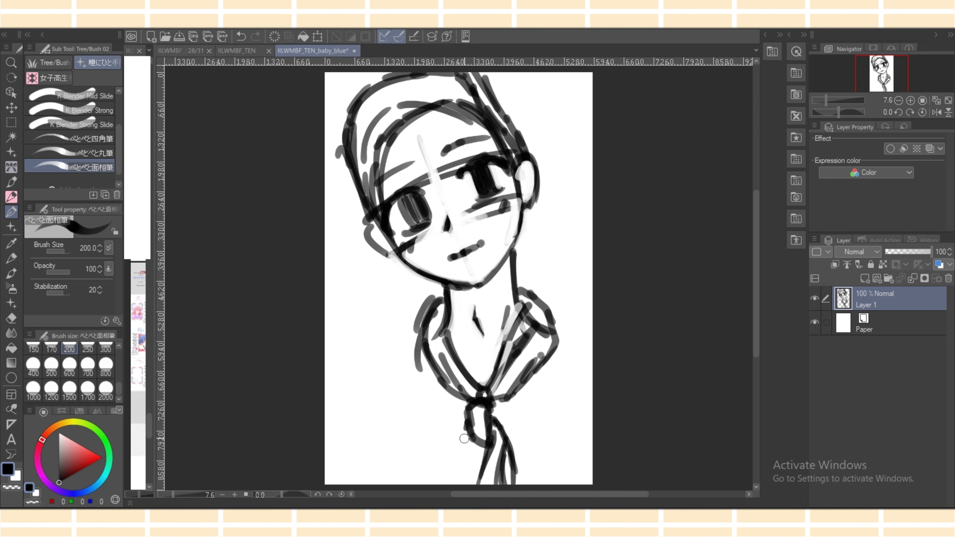
{"action": "left_click_drag", "start_coordinate": [464, 424], "coordinate": [475, 487]}
{"action": "mouse_move", "coordinate": [466, 443]}
{"action": "left_mouse_down"}
{"action": "mouse_move", "coordinate": [473, 473]}
{"action": "mouse_move", "coordinate": [446, 477]}
{"action": "mouse_move", "coordinate": [459, 442]}
{"action": "left_mouse_up"}
{"action": "mouse_move", "coordinate": [474, 409]}
{"action": "left_mouse_down"}
{"action": "mouse_move", "coordinate": [429, 470]}
{"action": "mouse_move", "coordinate": [438, 486]}
{"action": "left_mouse_up"}
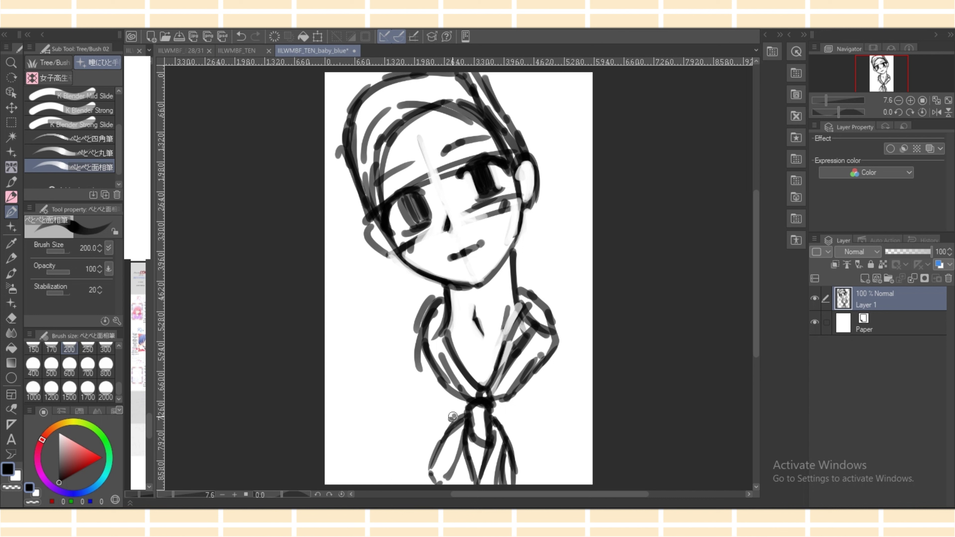
Sketch garment lines sweeping from the knot toward the lower-left edge of the canvas.
{"action": "left_click_drag", "start_coordinate": [452, 416], "coordinate": [390, 485]}
{"action": "left_click_drag", "start_coordinate": [418, 455], "coordinate": [400, 485]}
{"action": "mouse_move", "coordinate": [465, 413]}
{"action": "left_mouse_down"}
{"action": "mouse_move", "coordinate": [434, 445]}
{"action": "mouse_move", "coordinate": [480, 482]}
{"action": "left_mouse_up"}
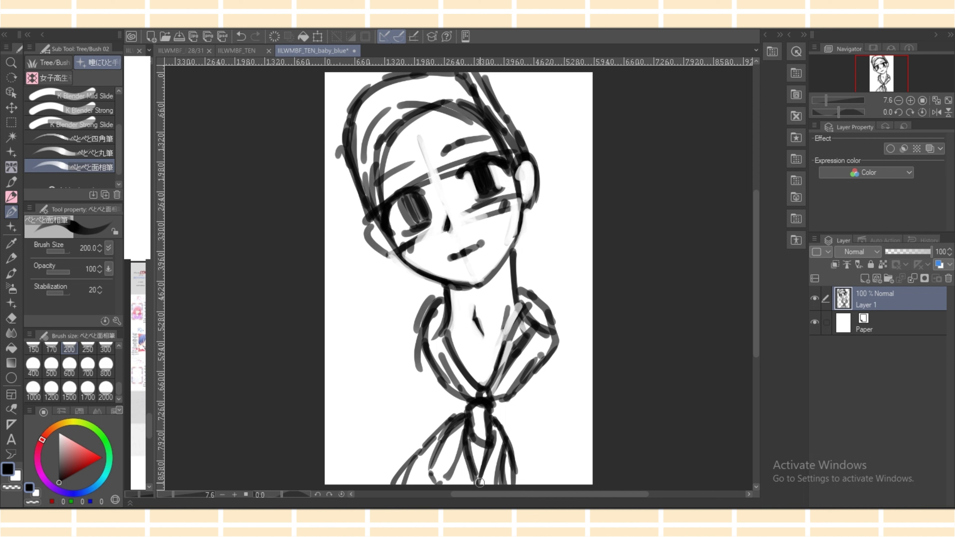
Sketch matching garment lines and a fold from the knot toward the lower-right canvas edge, and darken the knot.
{"action": "mouse_move", "coordinate": [509, 419]}
{"action": "left_mouse_down"}
{"action": "mouse_move", "coordinate": [562, 452]}
{"action": "mouse_move", "coordinate": [568, 484]}
{"action": "left_mouse_up"}
{"action": "mouse_move", "coordinate": [495, 406]}
{"action": "left_mouse_down"}
{"action": "mouse_move", "coordinate": [526, 424]}
{"action": "mouse_move", "coordinate": [568, 484]}
{"action": "left_mouse_up"}
{"action": "mouse_move", "coordinate": [509, 423]}
{"action": "left_mouse_down"}
{"action": "mouse_move", "coordinate": [544, 449]}
{"action": "mouse_move", "coordinate": [567, 486]}
{"action": "left_mouse_up"}
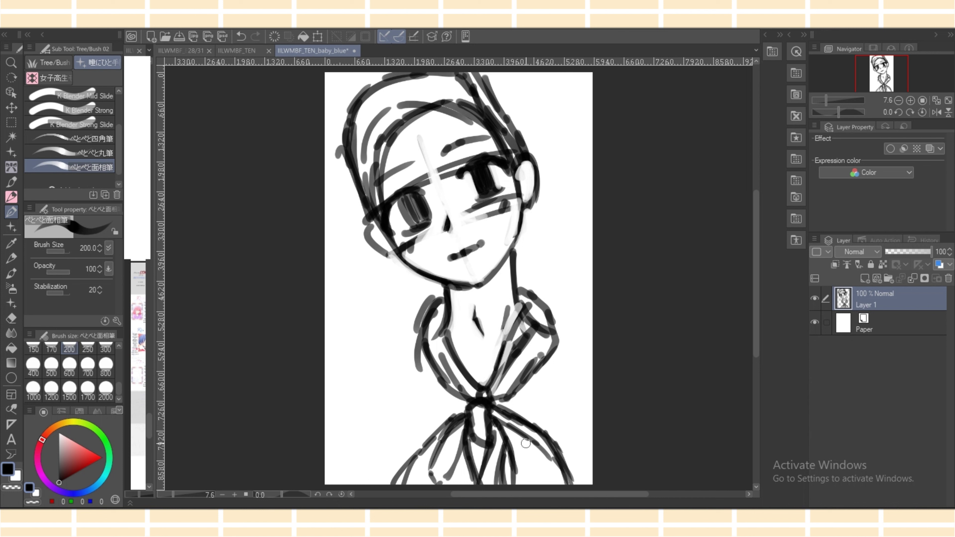
{"action": "left_click_drag", "start_coordinate": [505, 432], "coordinate": [530, 488]}
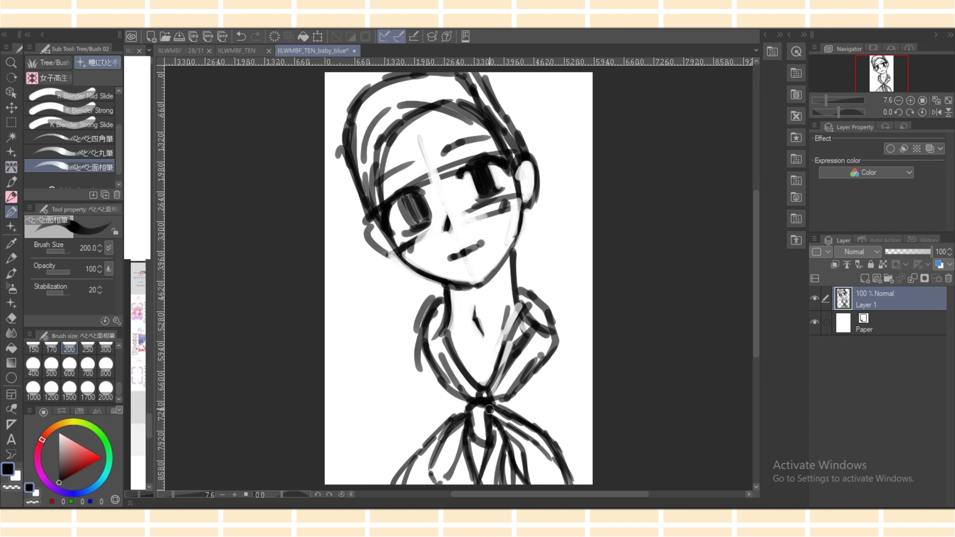
{"action": "mouse_move", "coordinate": [464, 408]}
{"action": "left_mouse_down"}
{"action": "mouse_move", "coordinate": [439, 435]}
{"action": "mouse_move", "coordinate": [484, 437]}
{"action": "left_mouse_up"}
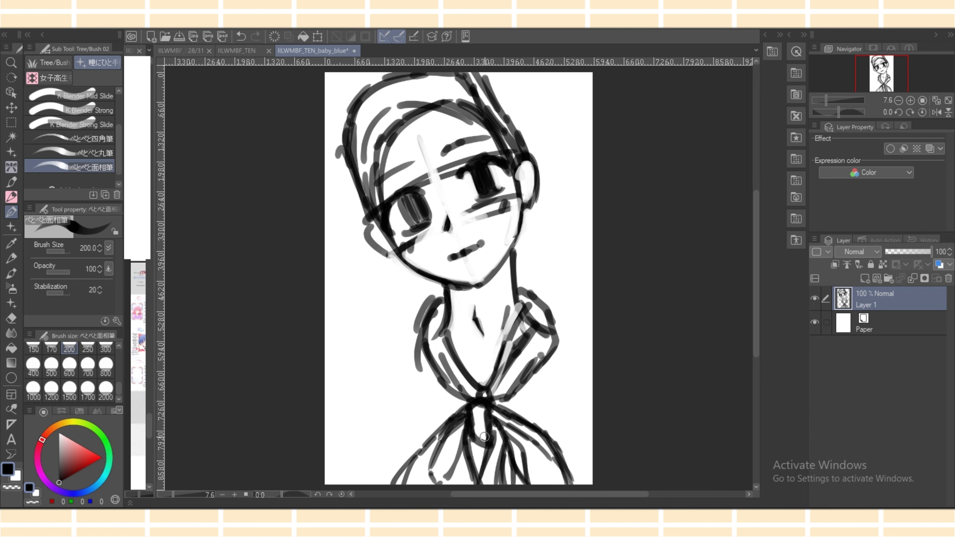
Erase the stray outer strokes beside the left collar flap and the excess lines along its inner edge.
{"action": "key", "text": "c"}
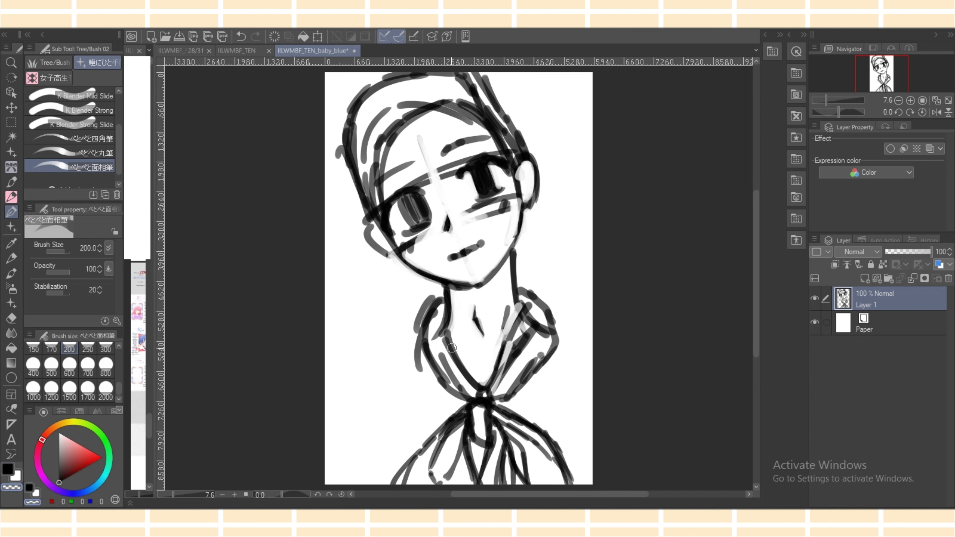
{"action": "mouse_move", "coordinate": [416, 314]}
{"action": "left_mouse_down"}
{"action": "mouse_move", "coordinate": [422, 365]}
{"action": "mouse_move", "coordinate": [424, 304]}
{"action": "left_mouse_up"}
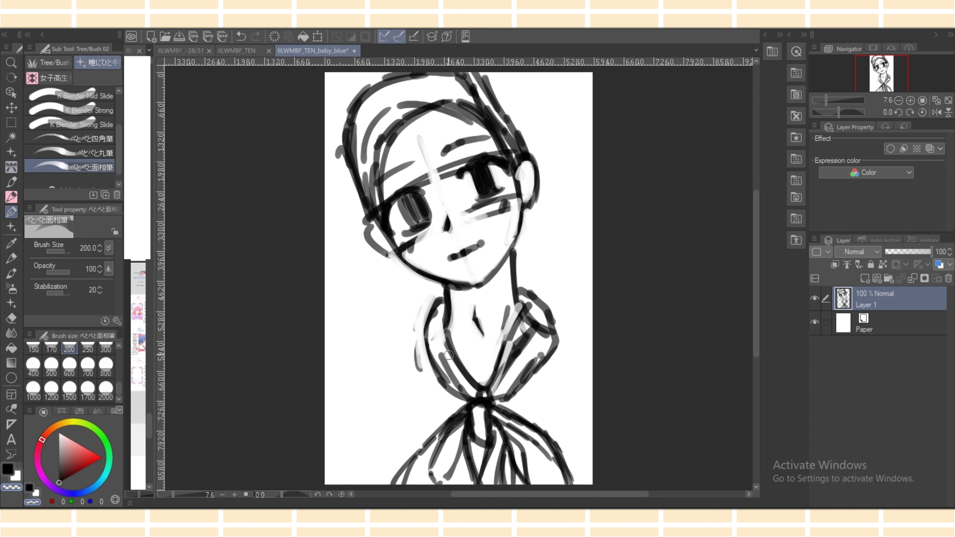
{"action": "mouse_move", "coordinate": [449, 356]}
{"action": "left_mouse_down"}
{"action": "mouse_move", "coordinate": [439, 317]}
{"action": "mouse_move", "coordinate": [464, 376]}
{"action": "mouse_move", "coordinate": [441, 311]}
{"action": "mouse_move", "coordinate": [441, 336]}
{"action": "left_mouse_up"}
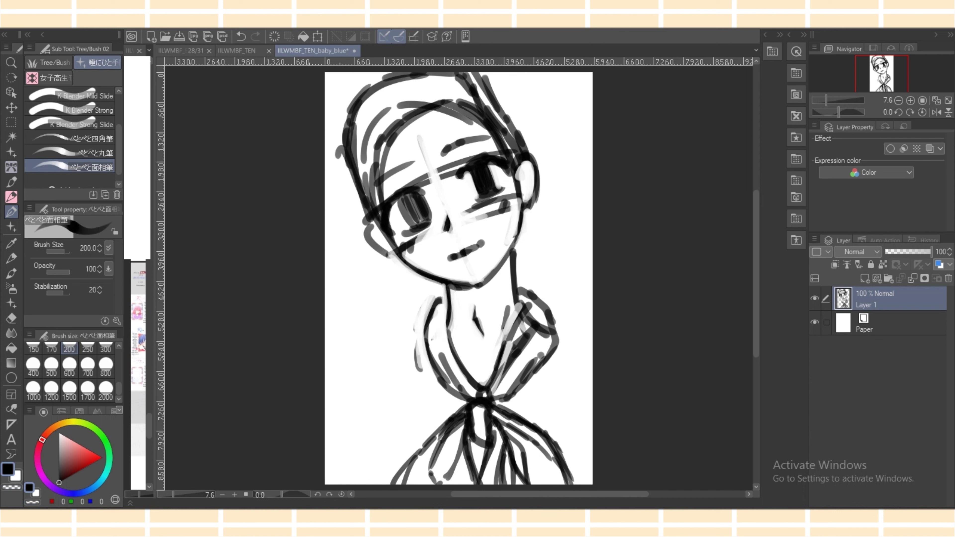
Darken the chin line and redraw the left collar flap's edge from the neck to the knot, erasing leftover strokes beside it.
{"action": "key", "text": "c"}
{"action": "mouse_move", "coordinate": [489, 279]}
{"action": "left_mouse_down"}
{"action": "mouse_move", "coordinate": [465, 295]}
{"action": "mouse_move", "coordinate": [463, 392]}
{"action": "left_mouse_up"}
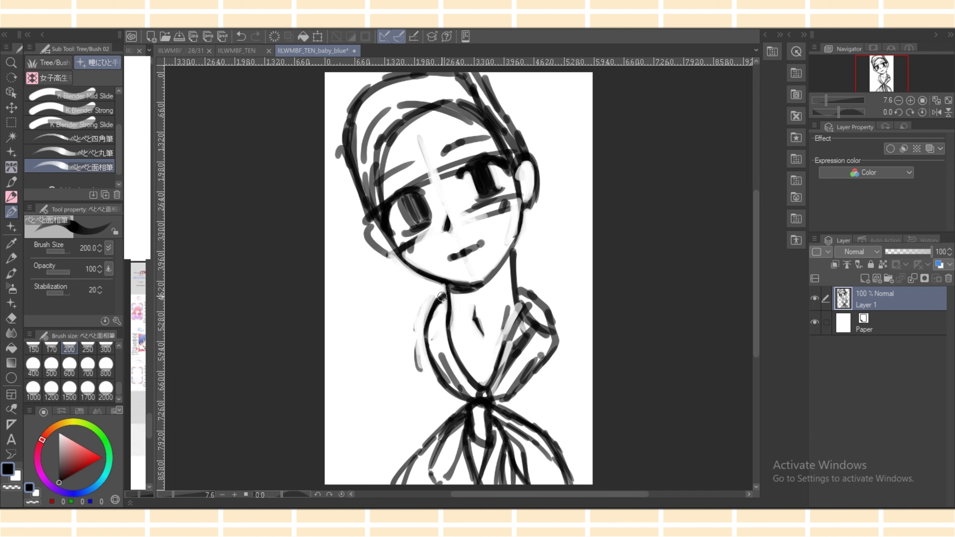
{"action": "left_click_drag", "start_coordinate": [442, 297], "coordinate": [439, 371]}
{"action": "key", "text": "c"}
{"action": "mouse_move", "coordinate": [432, 303]}
{"action": "left_mouse_down"}
{"action": "mouse_move", "coordinate": [428, 368]}
{"action": "mouse_move", "coordinate": [427, 306]}
{"action": "mouse_move", "coordinate": [451, 399]}
{"action": "mouse_move", "coordinate": [427, 350]}
{"action": "mouse_move", "coordinate": [447, 376]}
{"action": "mouse_move", "coordinate": [440, 343]}
{"action": "left_mouse_up"}
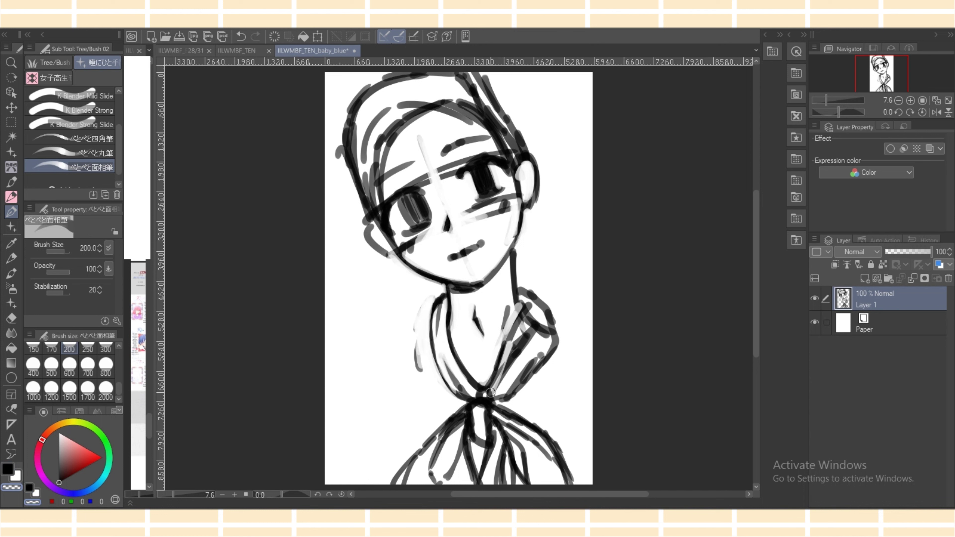
Sketch the left shoulder with its outer sleeve line, and the right shoulder line out to the canvas edge in black.
{"action": "key", "text": "x"}
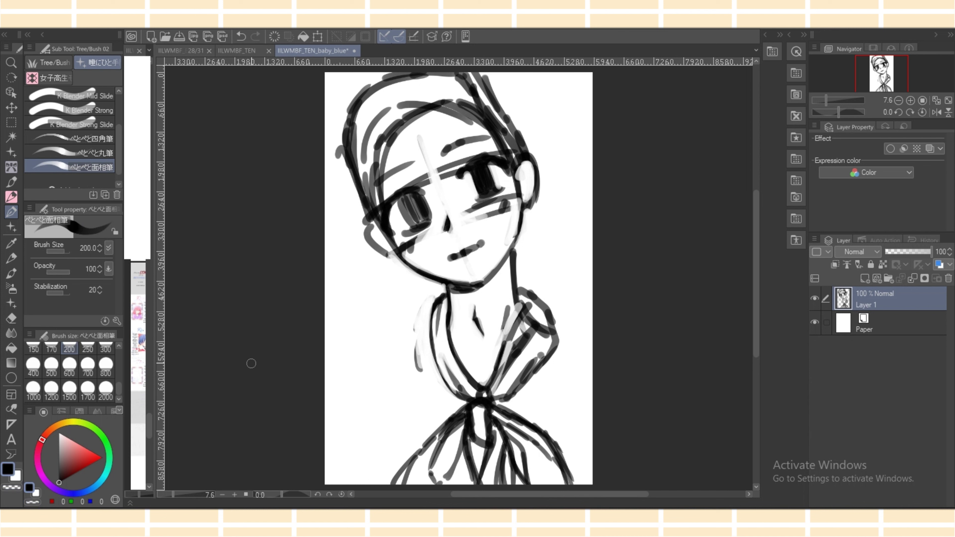
{"action": "mouse_move", "coordinate": [433, 306]}
{"action": "left_mouse_down"}
{"action": "mouse_move", "coordinate": [417, 328]}
{"action": "mouse_move", "coordinate": [374, 340]}
{"action": "mouse_move", "coordinate": [338, 408]}
{"action": "left_mouse_up"}
{"action": "left_click_drag", "start_coordinate": [419, 327], "coordinate": [332, 374]}
{"action": "left_click_drag", "start_coordinate": [347, 367], "coordinate": [338, 452]}
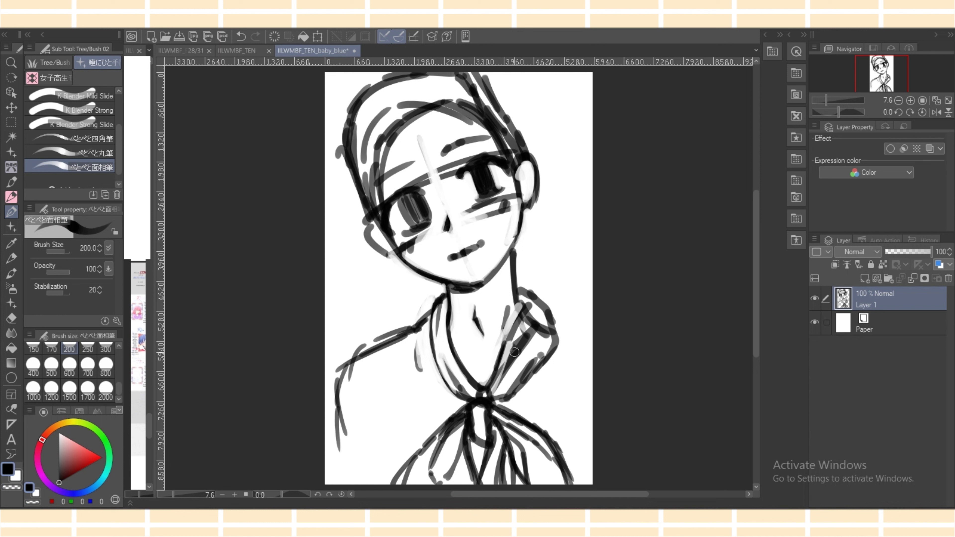
{"action": "left_click_drag", "start_coordinate": [553, 320], "coordinate": [604, 344]}
Sketch the left arm's inner sleeve line with armpit folds down to the canvas's lower edge.
{"action": "mouse_move", "coordinate": [363, 399]}
{"action": "left_mouse_down"}
{"action": "mouse_move", "coordinate": [398, 461]}
{"action": "mouse_move", "coordinate": [391, 440]}
{"action": "left_mouse_up"}
{"action": "left_click_drag", "start_coordinate": [366, 380], "coordinate": [394, 454]}
{"action": "left_click_drag", "start_coordinate": [391, 395], "coordinate": [393, 484]}
{"action": "left_click_drag", "start_coordinate": [383, 431], "coordinate": [393, 479]}
{"action": "mouse_move", "coordinate": [387, 442]}
{"action": "left_mouse_down"}
{"action": "mouse_move", "coordinate": [398, 484]}
{"action": "mouse_move", "coordinate": [398, 473]}
{"action": "left_mouse_up"}
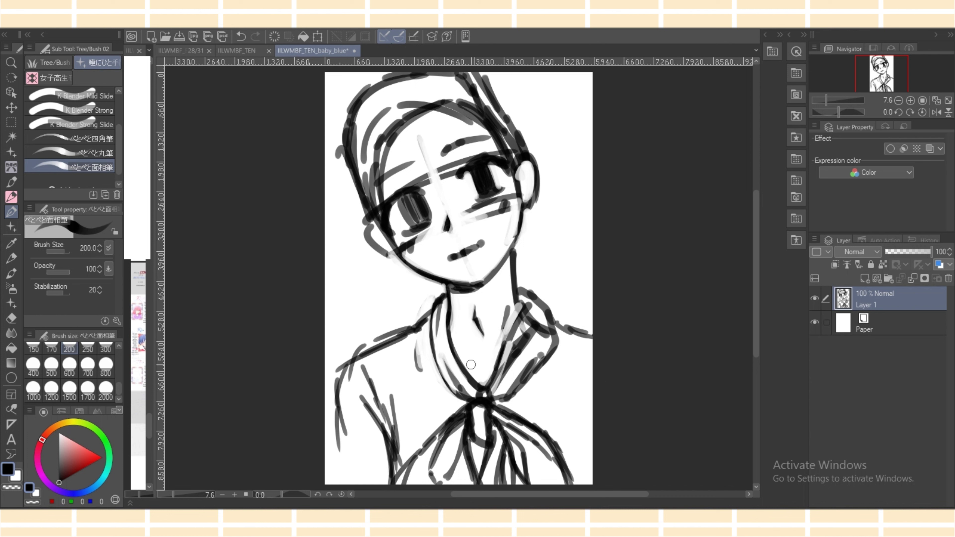
Sketch a curved neckline below the throat and reshape the right collar flap narrower, erasing its old outer lines.
{"action": "mouse_move", "coordinate": [458, 357]}
{"action": "left_mouse_down"}
{"action": "mouse_move", "coordinate": [477, 367]}
{"action": "mouse_move", "coordinate": [501, 359]}
{"action": "left_mouse_up"}
{"action": "mouse_move", "coordinate": [528, 290]}
{"action": "left_mouse_down"}
{"action": "mouse_move", "coordinate": [542, 355]}
{"action": "mouse_move", "coordinate": [521, 390]}
{"action": "left_mouse_up"}
{"action": "key", "text": "c"}
{"action": "mouse_move", "coordinate": [545, 300]}
{"action": "left_mouse_down"}
{"action": "mouse_move", "coordinate": [546, 361]}
{"action": "mouse_move", "coordinate": [591, 323]}
{"action": "left_mouse_up"}
{"action": "mouse_move", "coordinate": [525, 331]}
{"action": "left_mouse_down"}
{"action": "mouse_move", "coordinate": [513, 345]}
{"action": "mouse_move", "coordinate": [532, 312]}
{"action": "mouse_move", "coordinate": [535, 343]}
{"action": "mouse_move", "coordinate": [509, 374]}
{"action": "mouse_move", "coordinate": [527, 374]}
{"action": "left_mouse_up"}
{"action": "mouse_move", "coordinate": [537, 353]}
{"action": "left_mouse_down"}
{"action": "mouse_move", "coordinate": [548, 315]}
{"action": "mouse_move", "coordinate": [547, 369]}
{"action": "left_mouse_up"}
Redraw both shoulder lines slightly higher in black and reinforce the neckline and the right collar flap's edge.
{"action": "mouse_move", "coordinate": [396, 346]}
{"action": "left_mouse_down"}
{"action": "mouse_move", "coordinate": [363, 357]}
{"action": "mouse_move", "coordinate": [376, 340]}
{"action": "mouse_move", "coordinate": [352, 367]}
{"action": "mouse_move", "coordinate": [372, 345]}
{"action": "mouse_move", "coordinate": [423, 324]}
{"action": "left_mouse_up"}
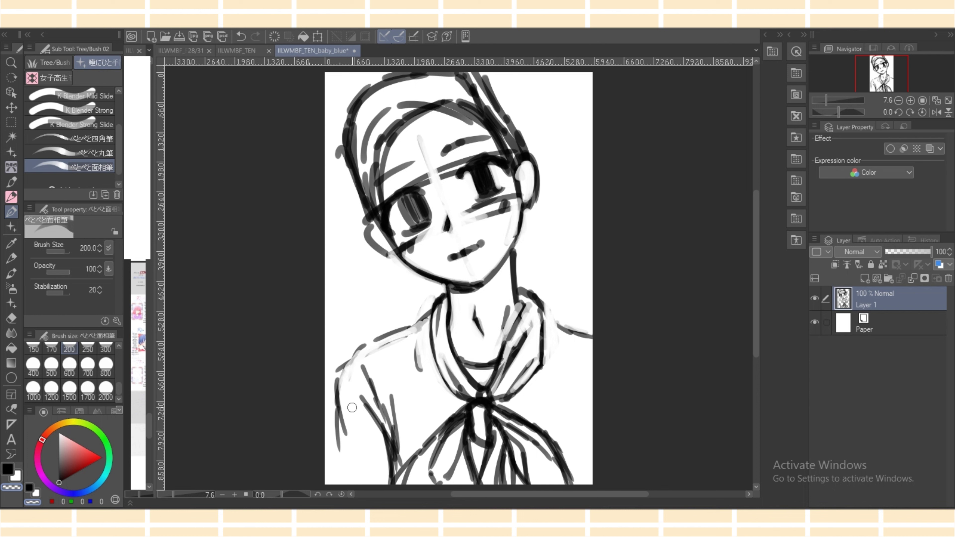
{"action": "key", "text": "x"}
{"action": "mouse_move", "coordinate": [345, 373]}
{"action": "left_mouse_down"}
{"action": "mouse_move", "coordinate": [359, 344]}
{"action": "mouse_move", "coordinate": [440, 308]}
{"action": "left_mouse_up"}
{"action": "left_click_drag", "start_coordinate": [544, 319], "coordinate": [571, 330]}
{"action": "mouse_move", "coordinate": [545, 314]}
{"action": "left_mouse_down"}
{"action": "mouse_move", "coordinate": [615, 337]}
{"action": "mouse_move", "coordinate": [588, 325]}
{"action": "left_mouse_up"}
{"action": "left_click_drag", "start_coordinate": [563, 316], "coordinate": [592, 325]}
{"action": "left_click_drag", "start_coordinate": [454, 352], "coordinate": [472, 358]}
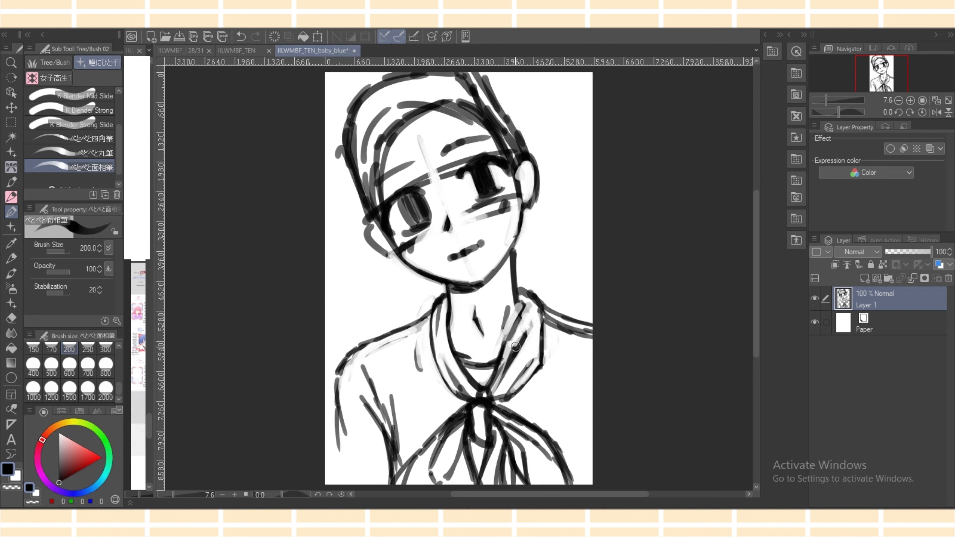
{"action": "left_click_drag", "start_coordinate": [542, 340], "coordinate": [513, 393]}
Extend the left sleeve's inner and outer lines to the canvas's lower edge and sketch the right sleeve's edge and folds.
{"action": "left_click_drag", "start_coordinate": [384, 438], "coordinate": [391, 481]}
{"action": "left_click_drag", "start_coordinate": [334, 398], "coordinate": [328, 482]}
{"action": "left_click_drag", "start_coordinate": [336, 406], "coordinate": [341, 452]}
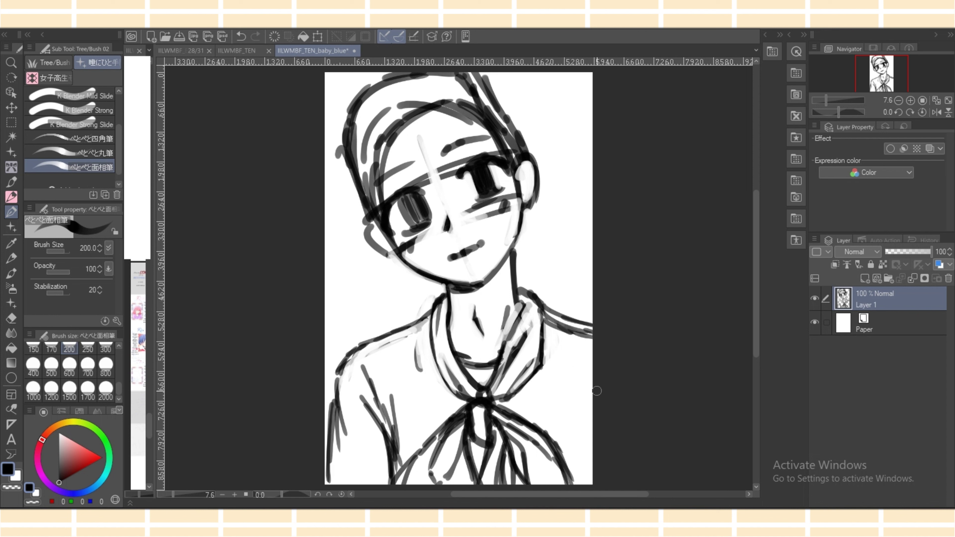
{"action": "mouse_move", "coordinate": [563, 394]}
{"action": "left_mouse_down"}
{"action": "mouse_move", "coordinate": [605, 423]}
{"action": "mouse_move", "coordinate": [582, 486]}
{"action": "mouse_move", "coordinate": [589, 409]}
{"action": "mouse_move", "coordinate": [592, 429]}
{"action": "left_mouse_up"}
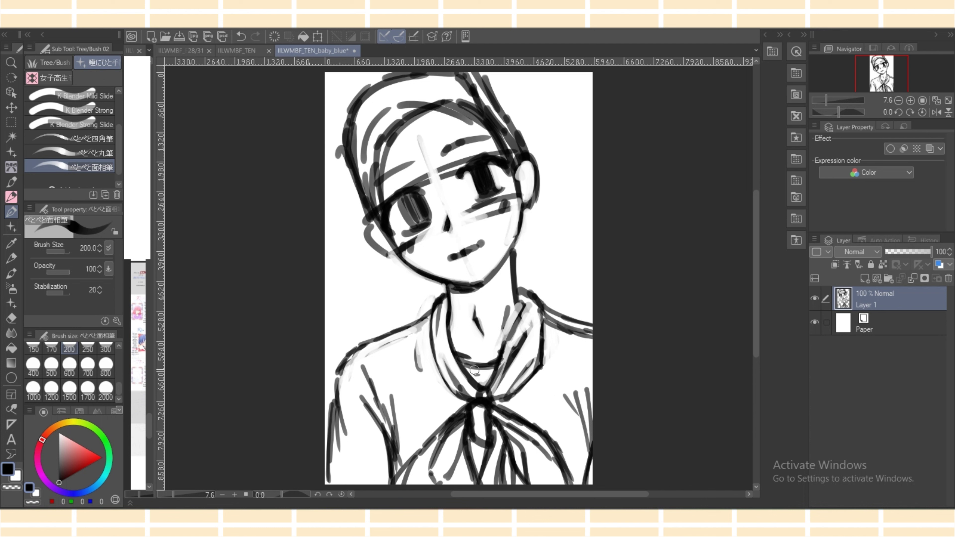
Fill the gaps in the left eye's iris with black and trim the mouth into a thin smile line.
{"action": "scroll", "coordinate": [727, 331], "scroll_direction": "up", "scroll_amount": 3}
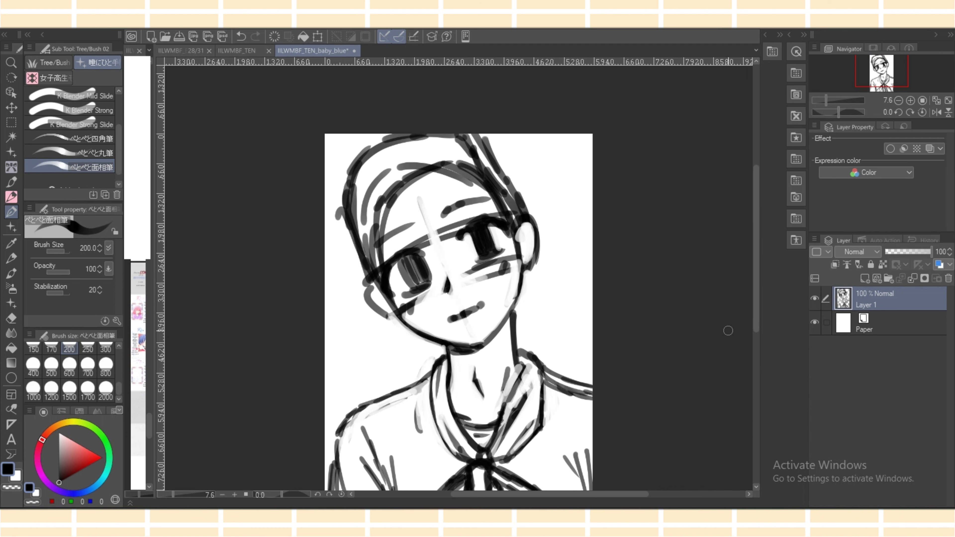
{"action": "mouse_move", "coordinate": [407, 260]}
{"action": "left_mouse_down"}
{"action": "mouse_move", "coordinate": [414, 289]}
{"action": "mouse_move", "coordinate": [415, 260]}
{"action": "left_mouse_up"}
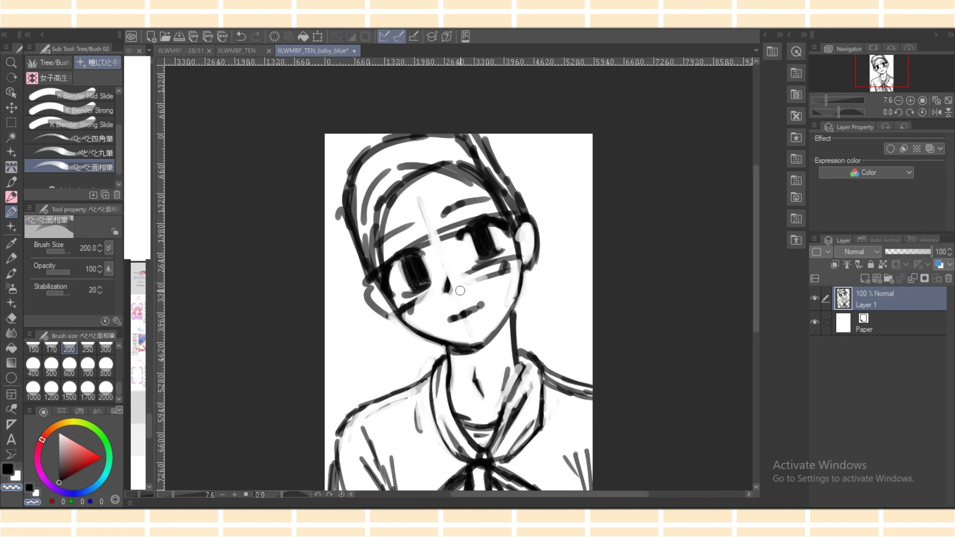
{"action": "left_click", "coordinate": [403, 259], "text": "alt"}
{"action": "left_click_drag", "start_coordinate": [404, 260], "coordinate": [404, 265]}
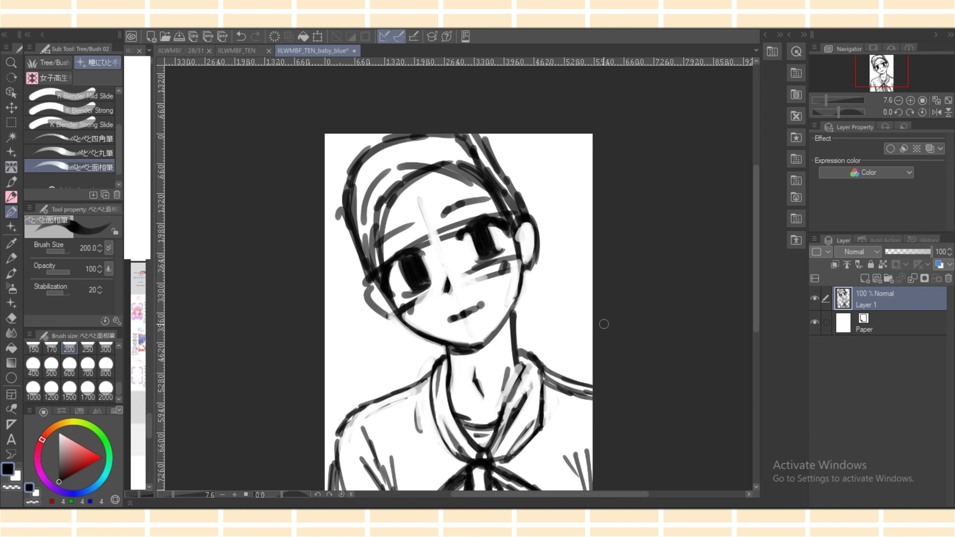
{"action": "key", "text": "x"}
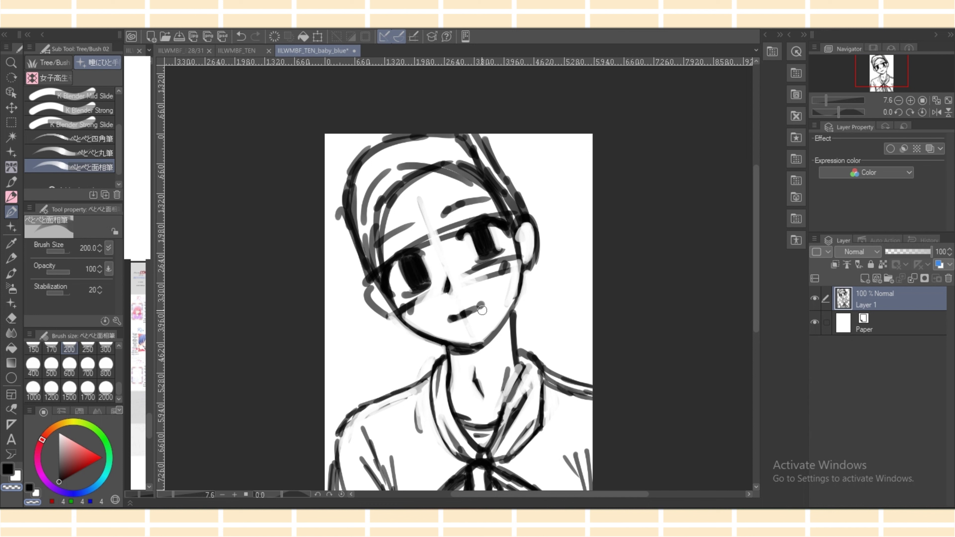
{"action": "left_click_drag", "start_coordinate": [443, 323], "coordinate": [490, 298]}
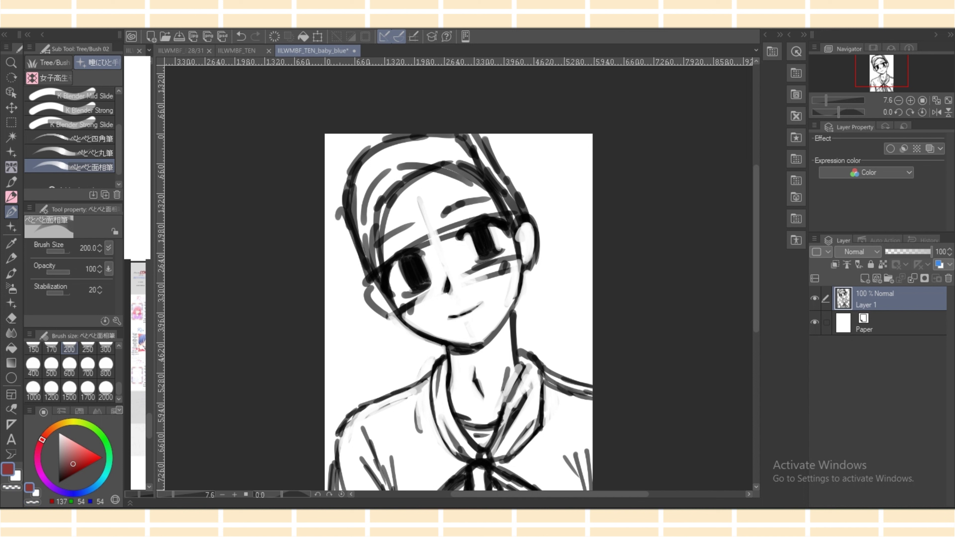
Sketch long black fringe strands sweeping from the hairline across the forehead toward the nose.
{"action": "key", "text": "x"}
{"action": "left_click_drag", "start_coordinate": [391, 157], "coordinate": [419, 248]}
{"action": "left_click_drag", "start_coordinate": [400, 174], "coordinate": [441, 259]}
{"action": "mouse_move", "coordinate": [392, 182]}
{"action": "left_mouse_down"}
{"action": "mouse_move", "coordinate": [405, 219]}
{"action": "mouse_move", "coordinate": [451, 262]}
{"action": "left_mouse_up"}
{"action": "left_click_drag", "start_coordinate": [419, 177], "coordinate": [458, 269]}
{"action": "left_click_drag", "start_coordinate": [422, 184], "coordinate": [471, 275]}
{"action": "mouse_move", "coordinate": [396, 191]}
{"action": "left_mouse_down"}
{"action": "mouse_move", "coordinate": [407, 233]}
{"action": "mouse_move", "coordinate": [444, 282]}
{"action": "left_mouse_up"}
{"action": "left_click_drag", "start_coordinate": [399, 213], "coordinate": [462, 279]}
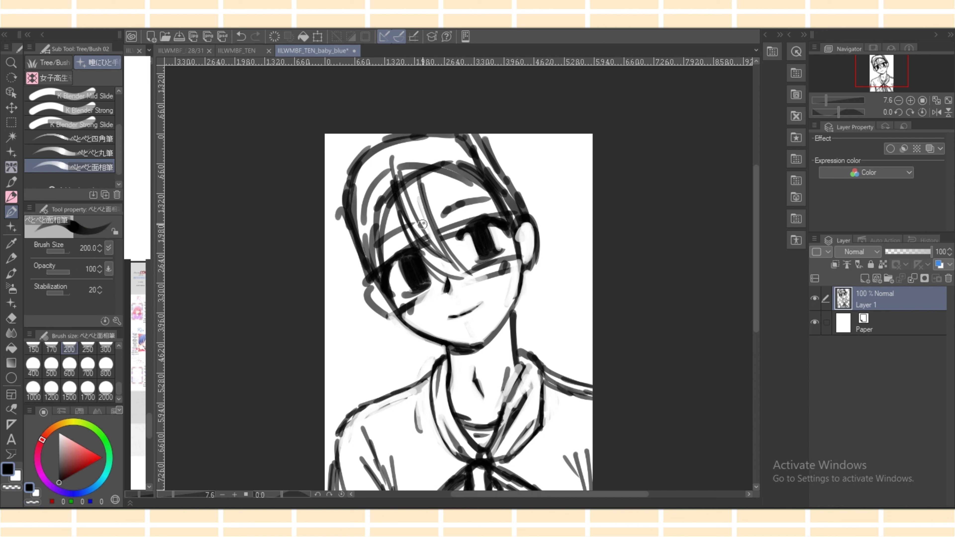
Add more fringe strands over the forehead and right eye, thickening the lock that falls between the eyes.
{"action": "left_click_drag", "start_coordinate": [423, 223], "coordinate": [465, 281]}
{"action": "mouse_move", "coordinate": [416, 176]}
{"action": "left_mouse_down"}
{"action": "mouse_move", "coordinate": [473, 268]}
{"action": "mouse_move", "coordinate": [488, 268]}
{"action": "left_mouse_up"}
{"action": "left_click_drag", "start_coordinate": [448, 175], "coordinate": [500, 268]}
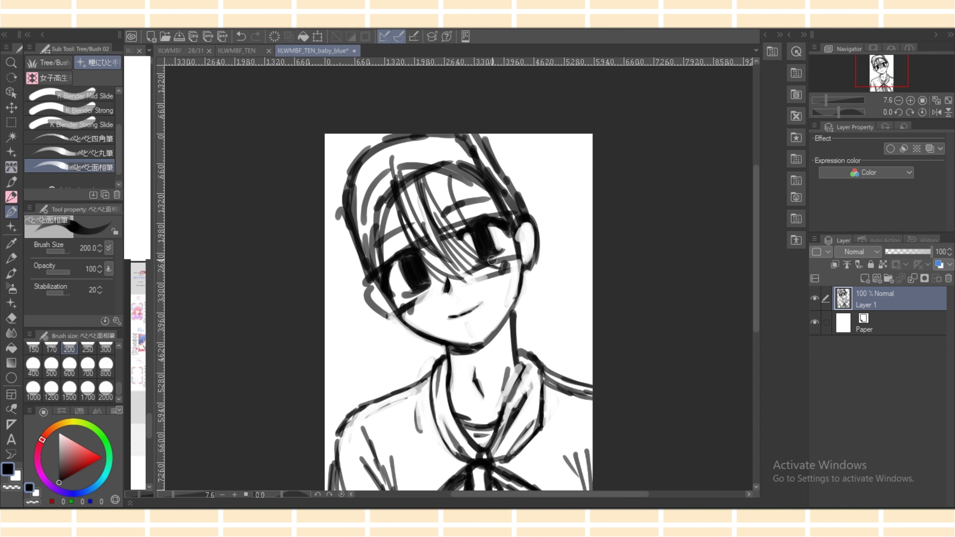
{"action": "left_click_drag", "start_coordinate": [427, 186], "coordinate": [466, 280]}
{"action": "mouse_move", "coordinate": [424, 208]}
{"action": "left_mouse_down"}
{"action": "mouse_move", "coordinate": [480, 291]}
{"action": "mouse_move", "coordinate": [473, 284]}
{"action": "left_mouse_up"}
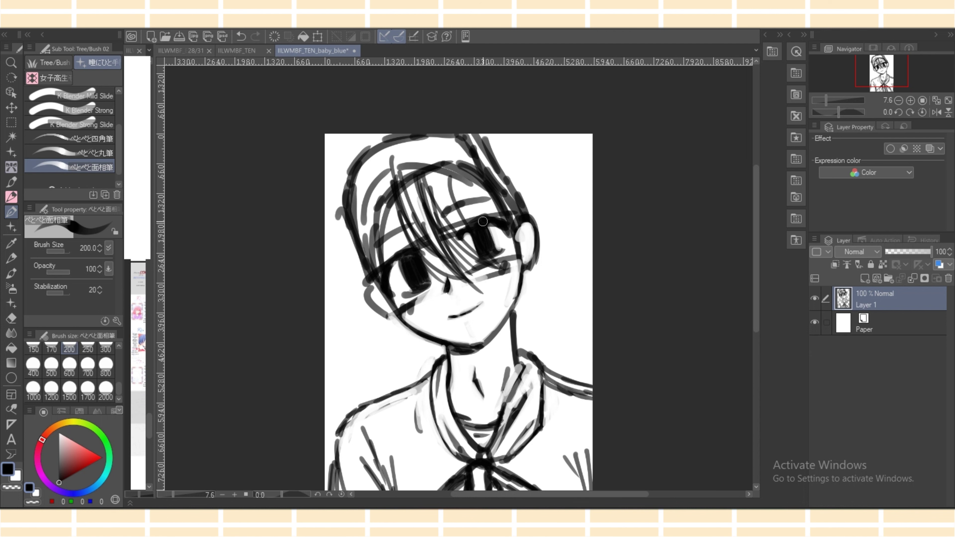
Mirror the canvas view and sketch fringe strands crossing the forehead and the eye nearest the visible ear.
{"action": "left_click", "coordinate": [936, 112]}
{"action": "left_click_drag", "start_coordinate": [476, 161], "coordinate": [451, 277]}
{"action": "left_click_drag", "start_coordinate": [463, 176], "coordinate": [466, 294]}
{"action": "left_click_drag", "start_coordinate": [487, 187], "coordinate": [465, 291]}
{"action": "left_click_drag", "start_coordinate": [467, 205], "coordinate": [457, 282]}
{"action": "left_click_drag", "start_coordinate": [449, 165], "coordinate": [399, 267]}
{"action": "left_click_drag", "start_coordinate": [403, 211], "coordinate": [404, 282]}
{"action": "left_click_drag", "start_coordinate": [459, 173], "coordinate": [404, 289]}
{"action": "left_click_drag", "start_coordinate": [447, 189], "coordinate": [409, 295]}
{"action": "mouse_move", "coordinate": [455, 186]}
{"action": "left_mouse_down"}
{"action": "mouse_move", "coordinate": [417, 260]}
{"action": "mouse_move", "coordinate": [410, 298]}
{"action": "left_mouse_up"}
{"action": "left_click_drag", "start_coordinate": [419, 176], "coordinate": [393, 280]}
Sketch side hair strands down the face edge opposite the visible ear, working in the mirrored and then the normal view.
{"action": "left_click_drag", "start_coordinate": [524, 190], "coordinate": [537, 260]}
{"action": "left_click_drag", "start_coordinate": [535, 211], "coordinate": [537, 263]}
{"action": "left_click_drag", "start_coordinate": [527, 206], "coordinate": [524, 308]}
{"action": "left_click_drag", "start_coordinate": [538, 227], "coordinate": [508, 326]}
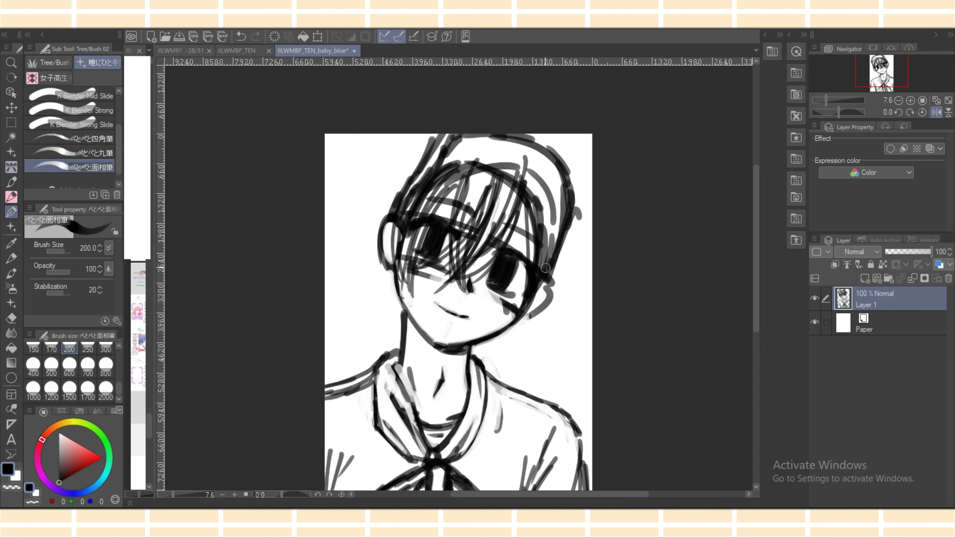
{"action": "left_click", "coordinate": [936, 112]}
{"action": "left_click_drag", "start_coordinate": [390, 190], "coordinate": [396, 309]}
{"action": "left_click_drag", "start_coordinate": [389, 231], "coordinate": [417, 318]}
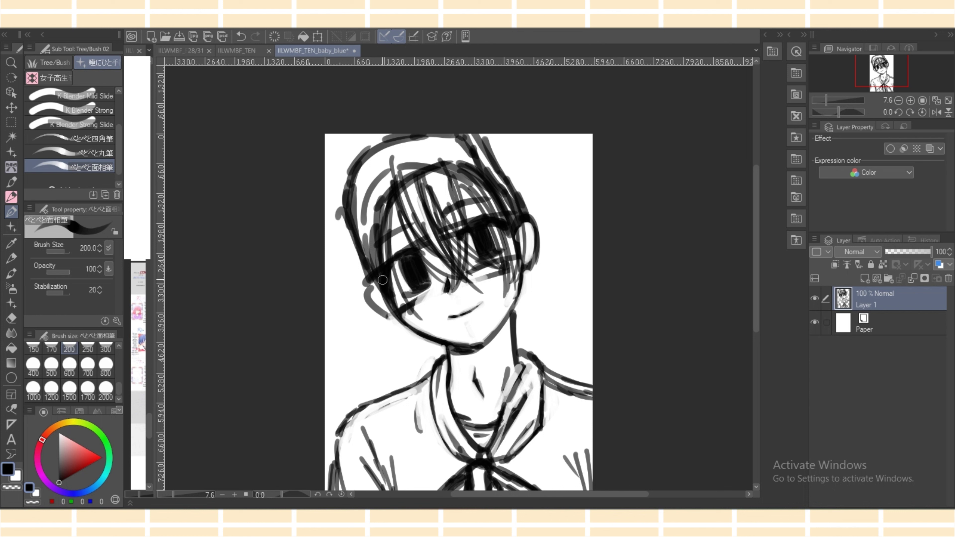
{"action": "left_click_drag", "start_coordinate": [378, 281], "coordinate": [412, 319]}
{"action": "mouse_move", "coordinate": [383, 186]}
{"action": "left_mouse_down"}
{"action": "mouse_move", "coordinate": [365, 292]}
{"action": "mouse_move", "coordinate": [399, 321]}
{"action": "left_mouse_up"}
{"action": "mouse_move", "coordinate": [394, 173]}
{"action": "left_mouse_down"}
{"action": "mouse_move", "coordinate": [364, 191]}
{"action": "mouse_move", "coordinate": [368, 314]}
{"action": "left_mouse_up"}
Sketch hair strands across the crown and down both sides of the head.
{"action": "mouse_move", "coordinate": [395, 170]}
{"action": "left_mouse_down"}
{"action": "mouse_move", "coordinate": [437, 150]}
{"action": "mouse_move", "coordinate": [483, 163]}
{"action": "left_mouse_up"}
{"action": "mouse_move", "coordinate": [441, 146]}
{"action": "left_mouse_down"}
{"action": "mouse_move", "coordinate": [500, 173]}
{"action": "mouse_move", "coordinate": [518, 291]}
{"action": "left_mouse_up"}
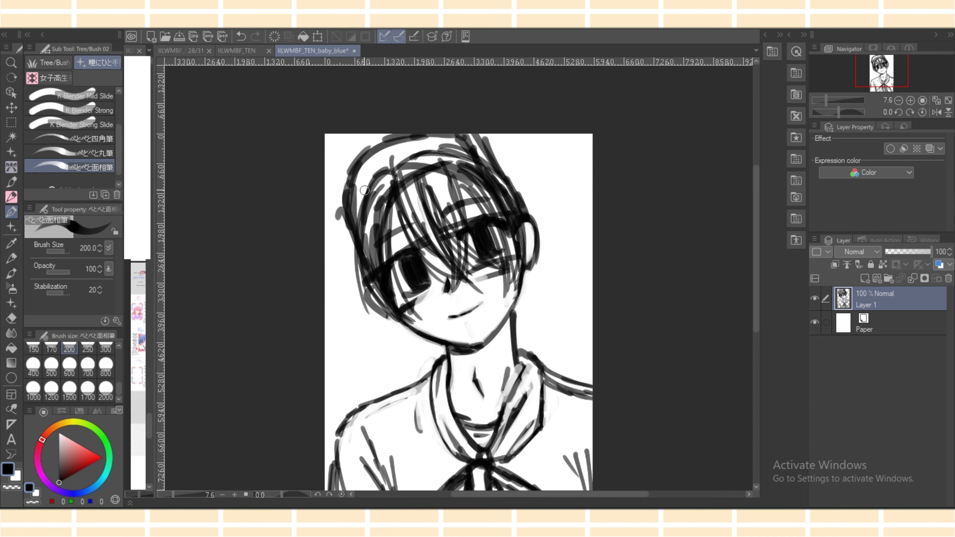
{"action": "left_click_drag", "start_coordinate": [373, 177], "coordinate": [355, 300]}
{"action": "mouse_move", "coordinate": [427, 156]}
{"action": "left_mouse_down"}
{"action": "mouse_move", "coordinate": [468, 147]}
{"action": "mouse_move", "coordinate": [524, 233]}
{"action": "mouse_move", "coordinate": [521, 291]}
{"action": "left_mouse_up"}
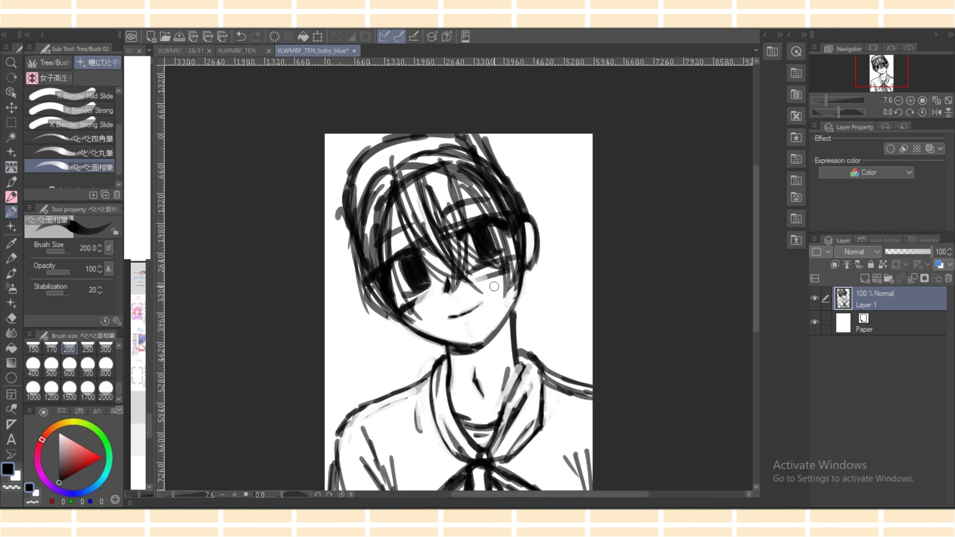
Redraw the jawline from the left cheek to the chin in black and darken the hair strands framing the face.
{"action": "mouse_move", "coordinate": [394, 310]}
{"action": "left_mouse_down"}
{"action": "mouse_move", "coordinate": [434, 341]}
{"action": "mouse_move", "coordinate": [420, 330]}
{"action": "mouse_move", "coordinate": [451, 339]}
{"action": "mouse_move", "coordinate": [483, 330]}
{"action": "left_mouse_up"}
{"action": "key", "text": "c"}
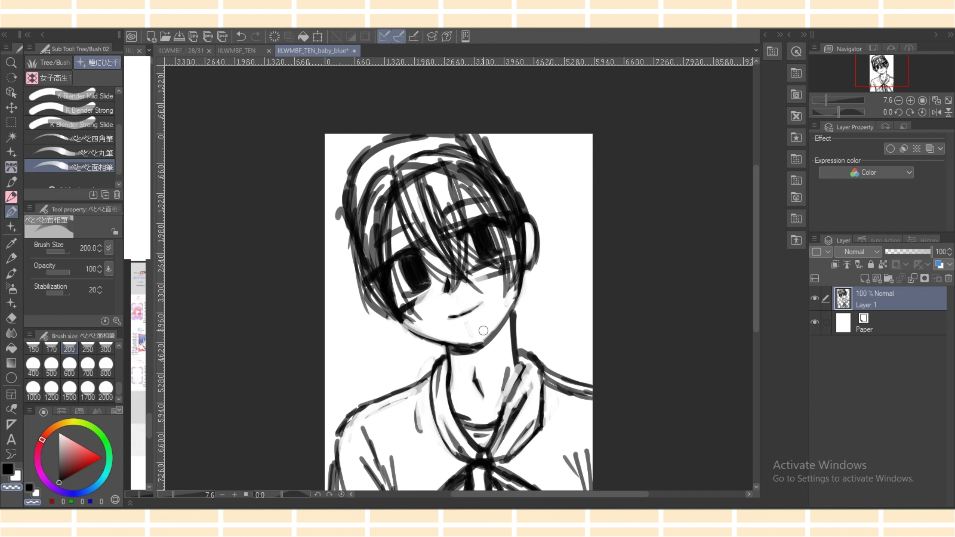
{"action": "left_click", "coordinate": [423, 278], "text": "alt"}
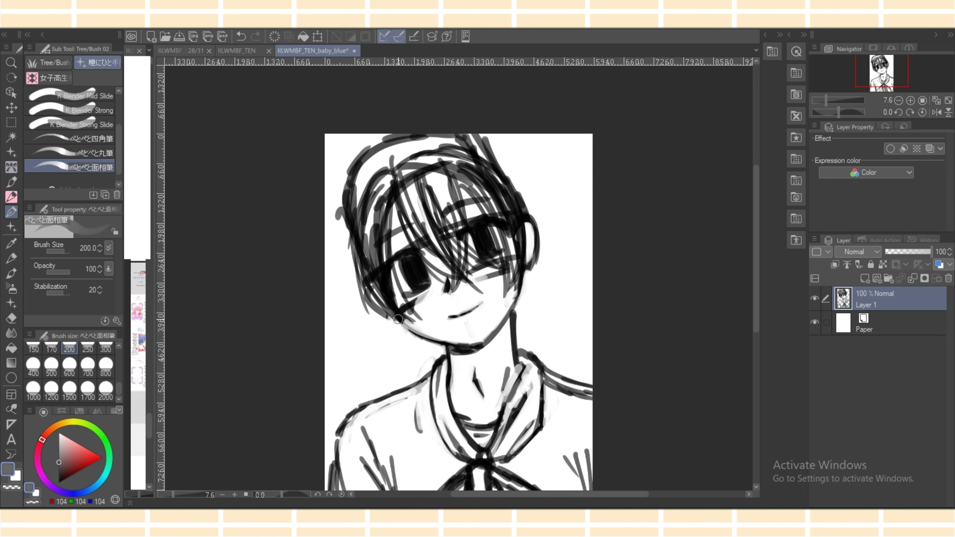
{"action": "left_click_drag", "start_coordinate": [395, 311], "coordinate": [461, 340]}
{"action": "left_click", "coordinate": [59, 482]}
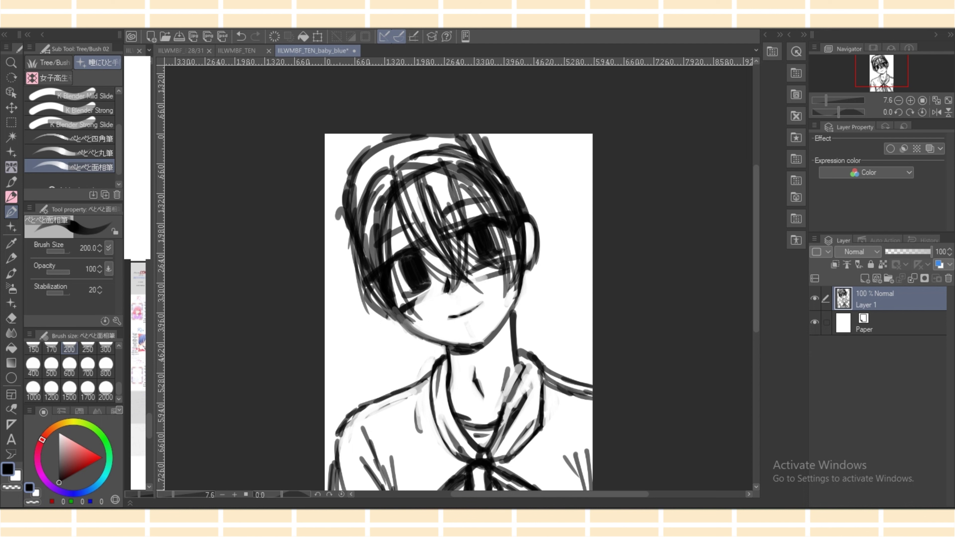
{"action": "left_click_drag", "start_coordinate": [396, 313], "coordinate": [440, 342]}
{"action": "left_click_drag", "start_coordinate": [374, 285], "coordinate": [391, 320]}
{"action": "left_click_drag", "start_coordinate": [475, 166], "coordinate": [526, 255]}
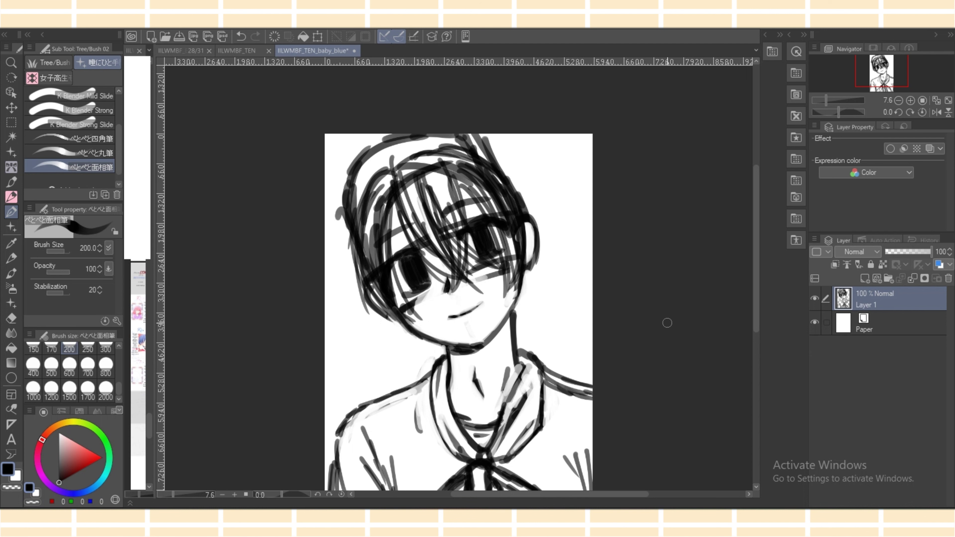
In the mirrored view, redraw the hair's rounded outer contour from the crown past the visible ear, erasing the first straighter outline.
{"action": "mouse_move", "coordinate": [755, 233]}
{"action": "left_mouse_down"}
{"action": "mouse_move", "coordinate": [756, 275]}
{"action": "mouse_move", "coordinate": [755, 250]}
{"action": "left_mouse_up"}
{"action": "left_click", "coordinate": [936, 112]}
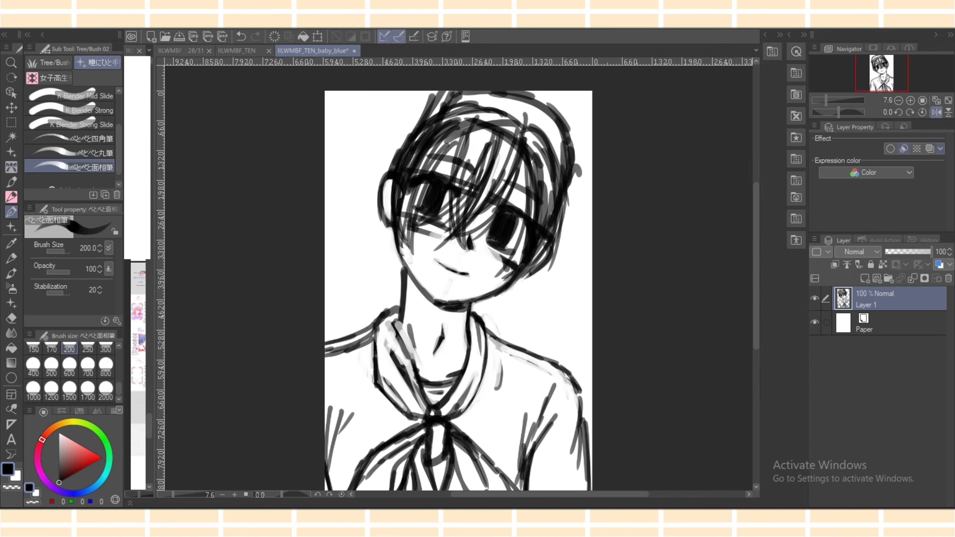
{"action": "mouse_move", "coordinate": [438, 89]}
{"action": "left_mouse_down"}
{"action": "mouse_move", "coordinate": [389, 151]}
{"action": "mouse_move", "coordinate": [393, 193]}
{"action": "left_mouse_up"}
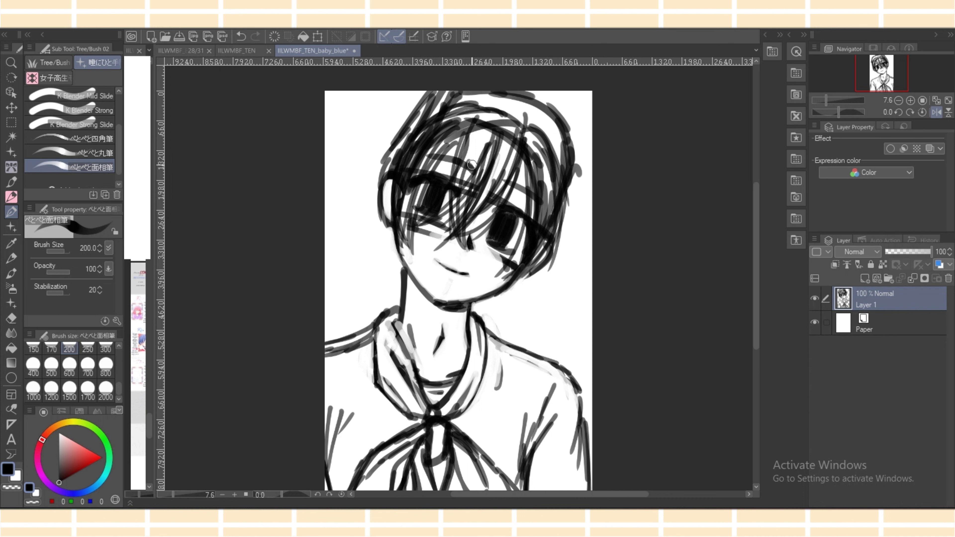
{"action": "key", "text": "c"}
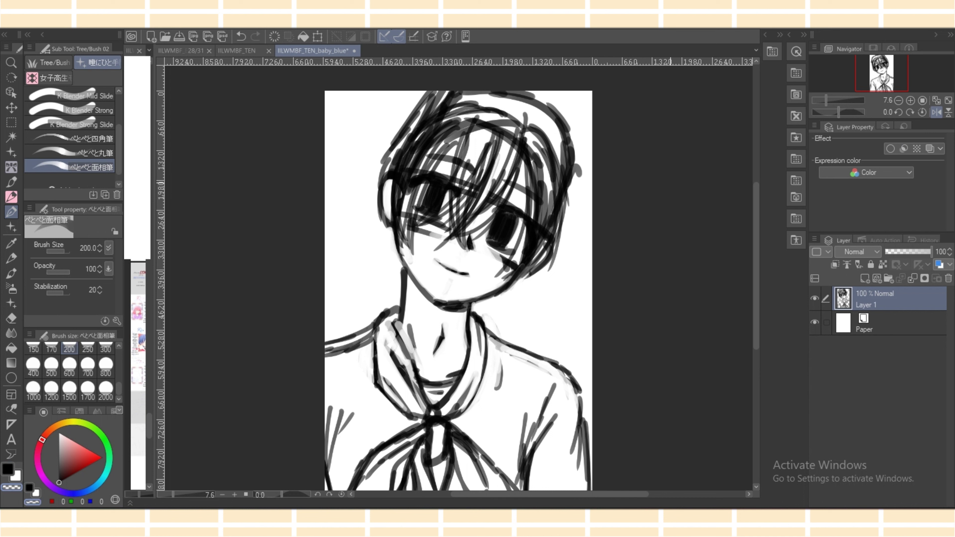
{"action": "mouse_move", "coordinate": [416, 113]}
{"action": "left_mouse_down"}
{"action": "mouse_move", "coordinate": [431, 97]}
{"action": "mouse_move", "coordinate": [391, 162]}
{"action": "left_mouse_up"}
{"action": "key", "text": "c"}
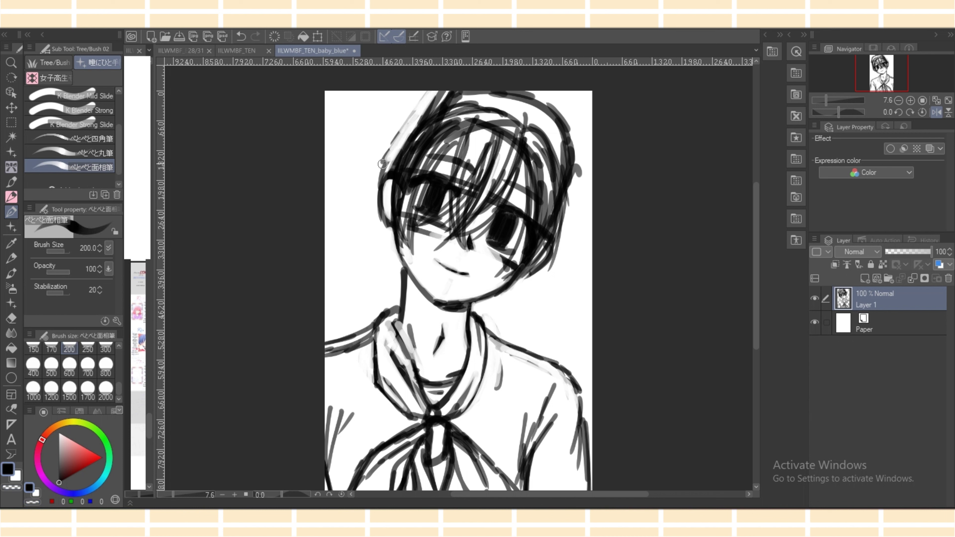
{"action": "mouse_move", "coordinate": [428, 105]}
{"action": "left_mouse_down"}
{"action": "mouse_move", "coordinate": [391, 147]}
{"action": "mouse_move", "coordinate": [374, 214]}
{"action": "mouse_move", "coordinate": [402, 271]}
{"action": "mouse_move", "coordinate": [391, 229]}
{"action": "mouse_move", "coordinate": [401, 303]}
{"action": "mouse_move", "coordinate": [397, 265]}
{"action": "mouse_move", "coordinate": [399, 299]}
{"action": "mouse_move", "coordinate": [398, 277]}
{"action": "left_mouse_up"}
{"action": "key", "text": "c"}
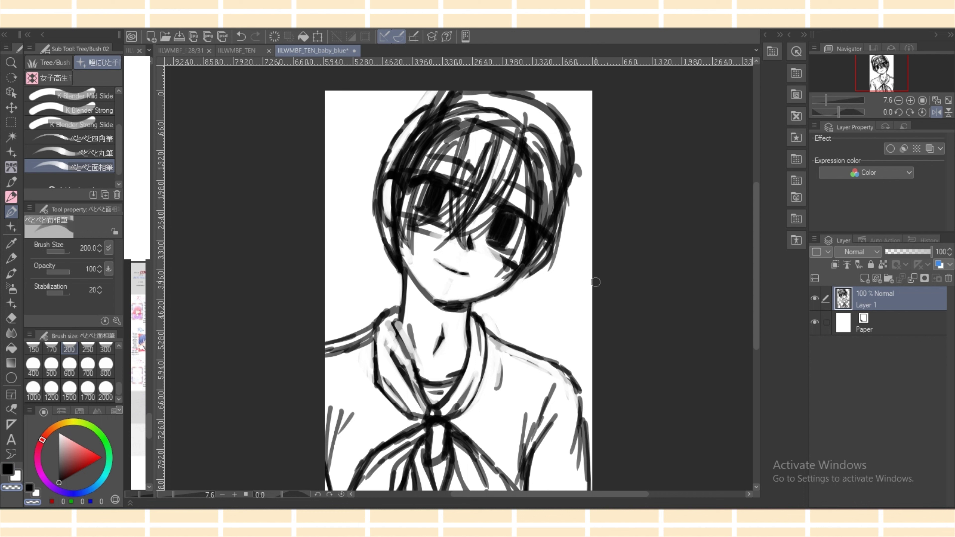
Darken the fold lines of the collar flap below the visible ear with a dark gray sampled from the sketch.
{"action": "key", "text": "c"}
{"action": "left_click", "coordinate": [400, 301], "text": "alt"}
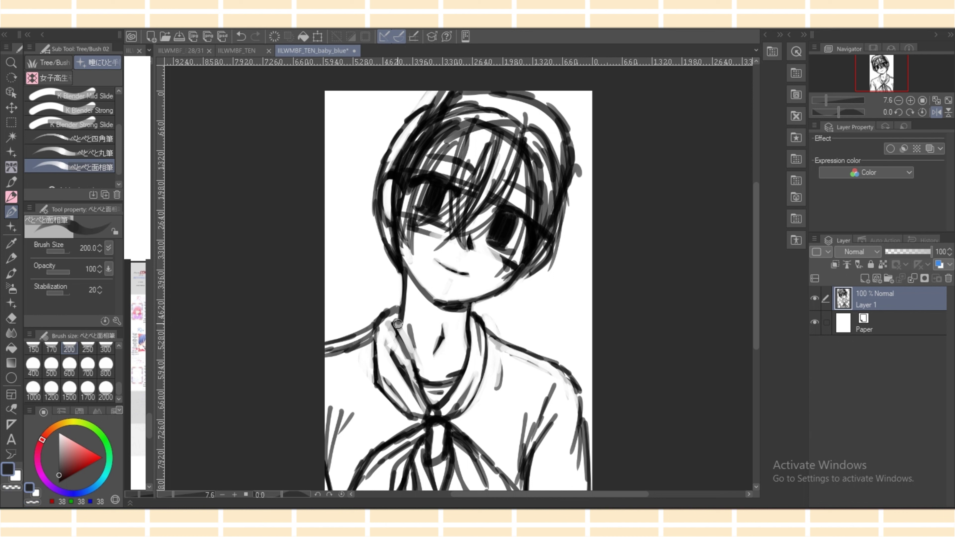
{"action": "left_click_drag", "start_coordinate": [396, 325], "coordinate": [423, 390]}
Erase the doubled right shoulder line and stray left sleeve strokes, and return the canvas to its unmirrored view.
{"action": "left_click", "coordinate": [59, 432]}
{"action": "key", "text": "c"}
{"action": "left_click_drag", "start_coordinate": [360, 341], "coordinate": [321, 360]}
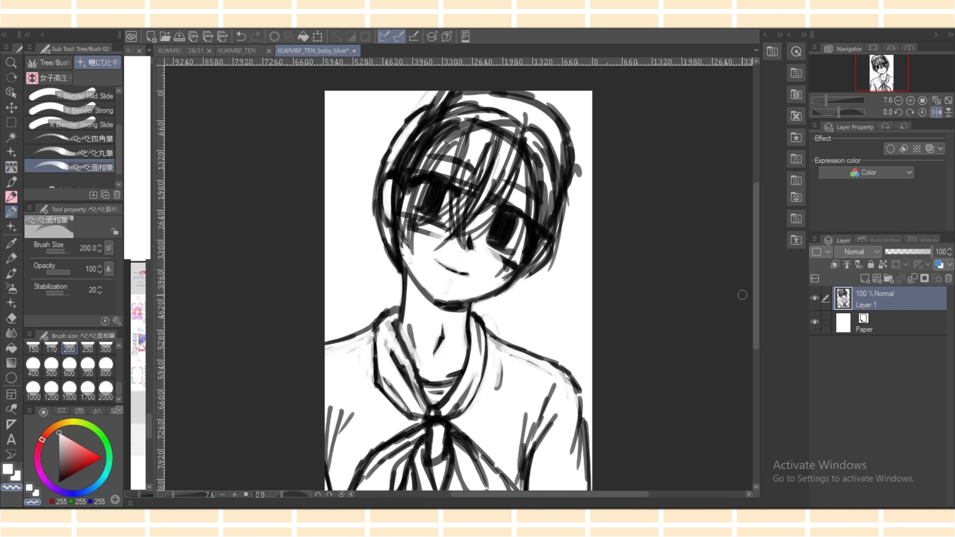
{"action": "left_click_drag", "start_coordinate": [567, 380], "coordinate": [588, 477]}
{"action": "scroll", "coordinate": [594, 444], "scroll_direction": "down", "scroll_amount": 3}
{"action": "left_click_drag", "start_coordinate": [522, 322], "coordinate": [522, 396]}
{"action": "left_click", "coordinate": [936, 112]}
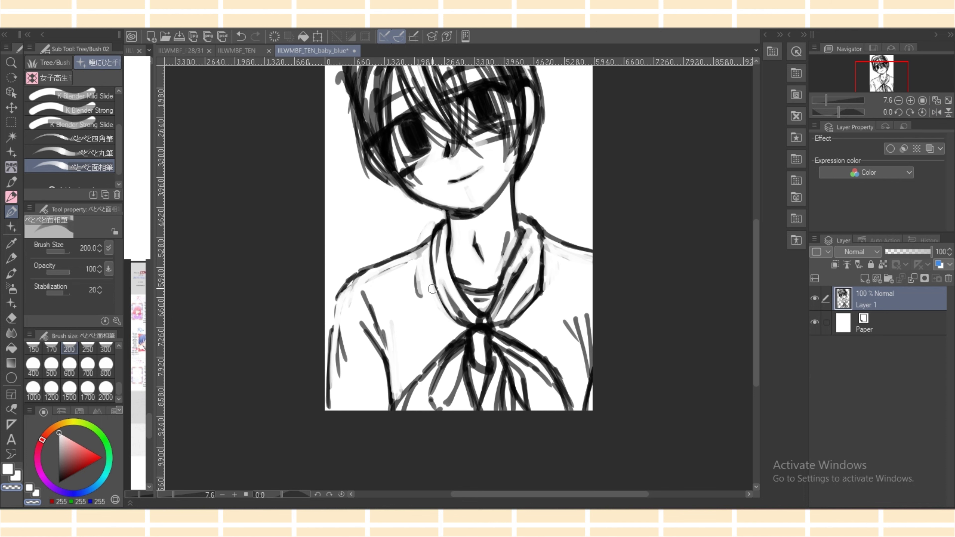
Redraw the left shoulder's outer curve and sleeve edge in black, and reinforce the inner sleeve line.
{"action": "key", "text": "x"}
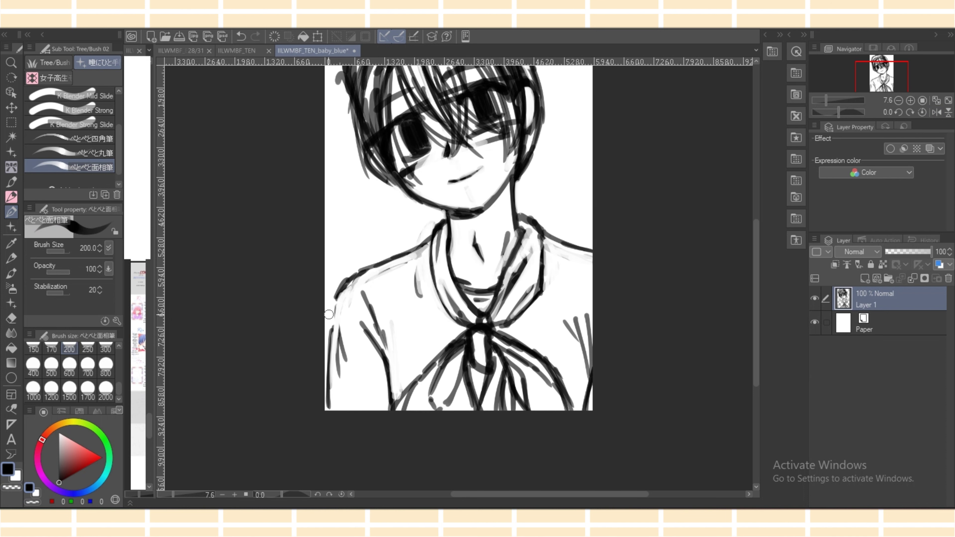
{"action": "left_click_drag", "start_coordinate": [328, 321], "coordinate": [345, 287]}
{"action": "left_click_drag", "start_coordinate": [348, 275], "coordinate": [365, 268]}
{"action": "left_click_drag", "start_coordinate": [332, 314], "coordinate": [329, 334]}
{"action": "left_click_drag", "start_coordinate": [328, 348], "coordinate": [328, 384]}
{"action": "left_click_drag", "start_coordinate": [379, 335], "coordinate": [390, 410]}
{"action": "key", "text": "c"}
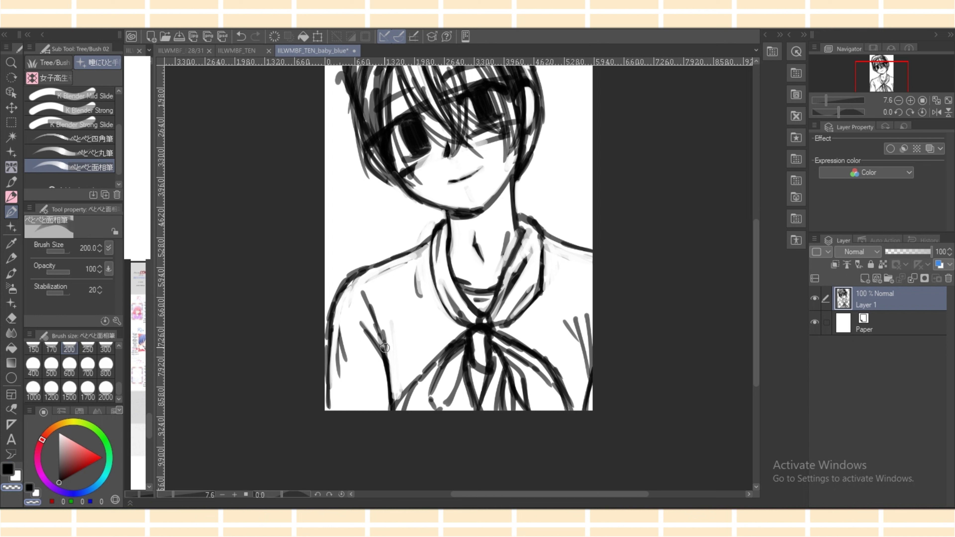
Trim the left sleeve's fold lines and draw new black fold strokes down the lower part of the sleeve.
{"action": "left_click_drag", "start_coordinate": [370, 303], "coordinate": [393, 372]}
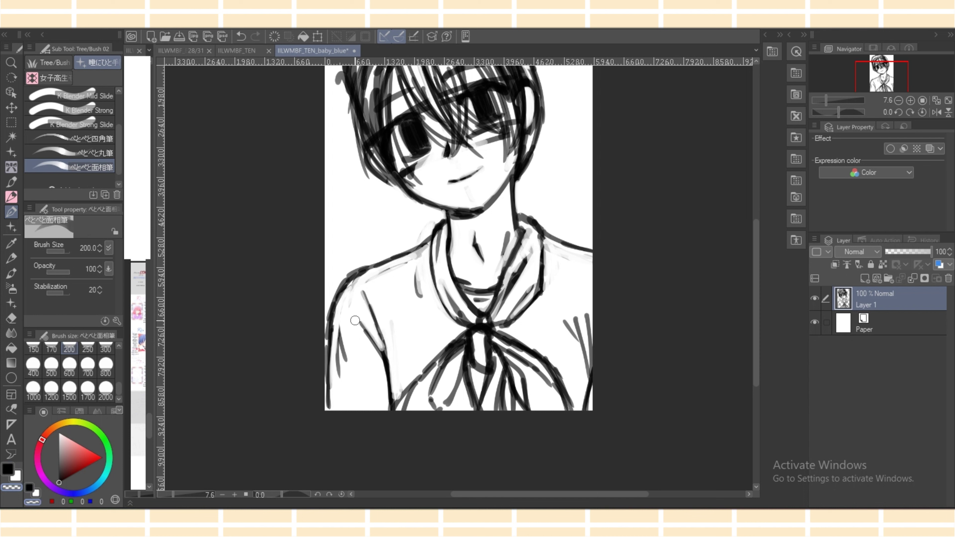
{"action": "left_click_drag", "start_coordinate": [336, 336], "coordinate": [340, 378]}
{"action": "key", "text": "c"}
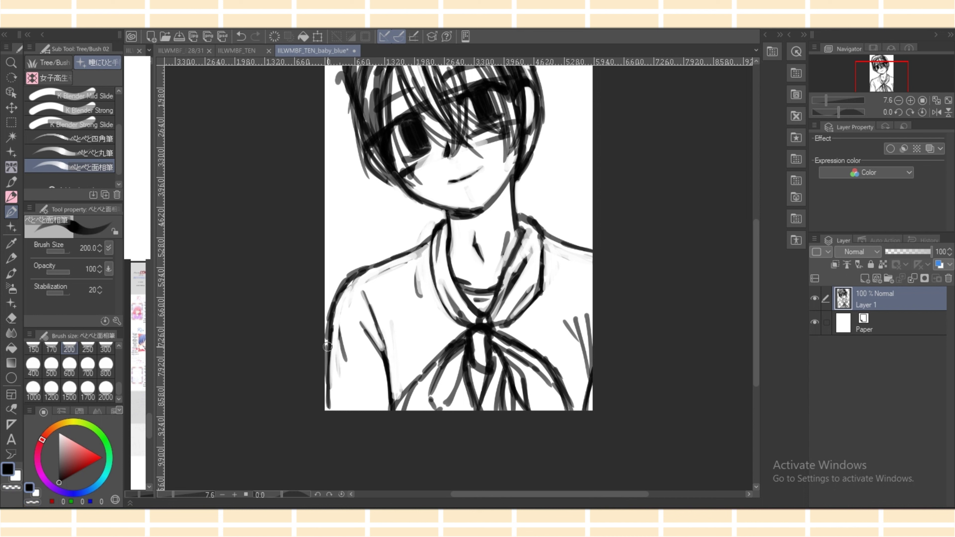
{"action": "left_click_drag", "start_coordinate": [339, 339], "coordinate": [356, 408]}
{"action": "left_click_drag", "start_coordinate": [353, 377], "coordinate": [363, 409]}
Redraw the left shoulder and outer sleeve edge in black, and erase the excess thickness along the edge below the shoulder.
{"action": "left_click_drag", "start_coordinate": [327, 321], "coordinate": [328, 410]}
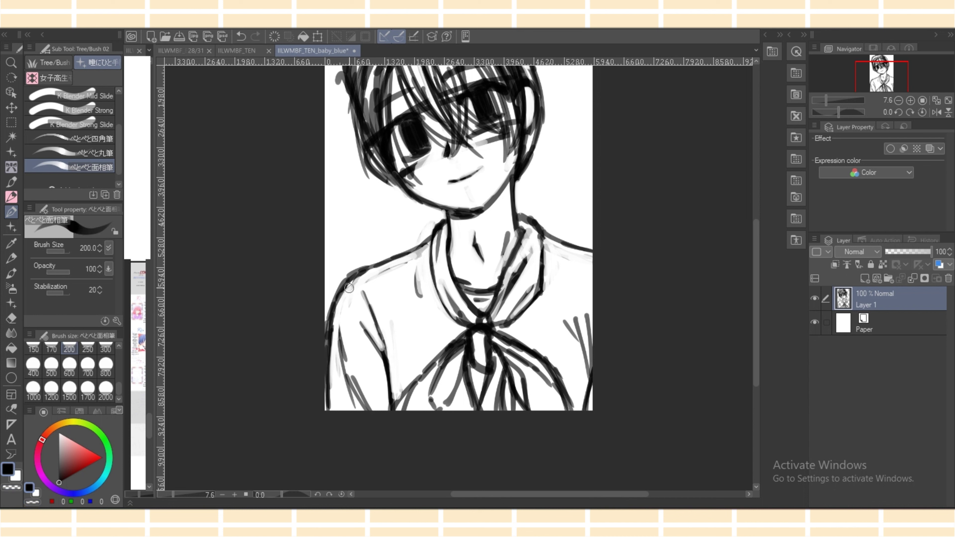
{"action": "mouse_move", "coordinate": [356, 270]}
{"action": "left_mouse_down"}
{"action": "mouse_move", "coordinate": [332, 300]}
{"action": "mouse_move", "coordinate": [325, 338]}
{"action": "mouse_move", "coordinate": [339, 296]}
{"action": "mouse_move", "coordinate": [328, 384]}
{"action": "left_mouse_up"}
{"action": "key", "text": "c"}
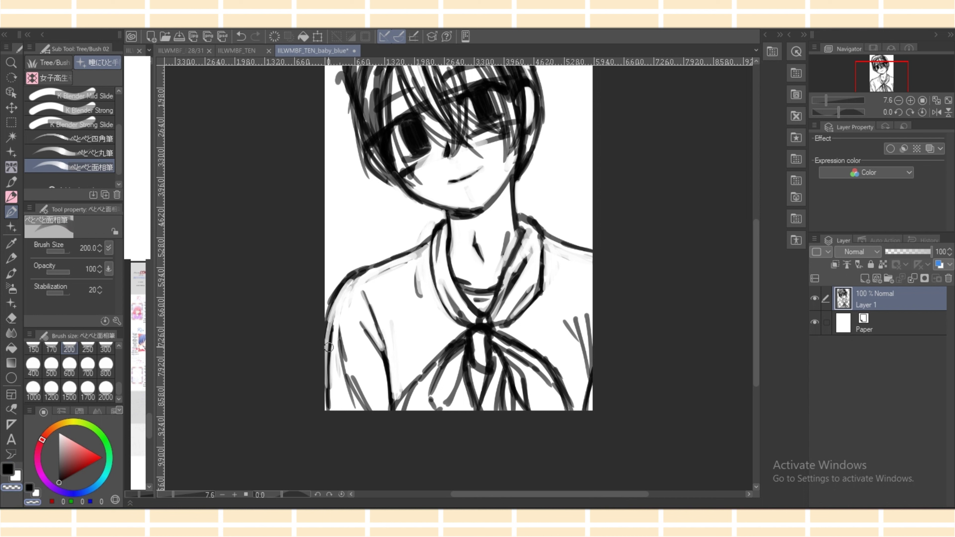
{"action": "left_click_drag", "start_coordinate": [328, 347], "coordinate": [328, 411]}
{"action": "left_click_drag", "start_coordinate": [332, 318], "coordinate": [327, 408]}
{"action": "left_click_drag", "start_coordinate": [330, 338], "coordinate": [328, 403]}
{"action": "mouse_move", "coordinate": [351, 284]}
{"action": "left_mouse_down"}
{"action": "mouse_move", "coordinate": [390, 267]}
{"action": "mouse_move", "coordinate": [370, 271]}
{"action": "left_mouse_up"}
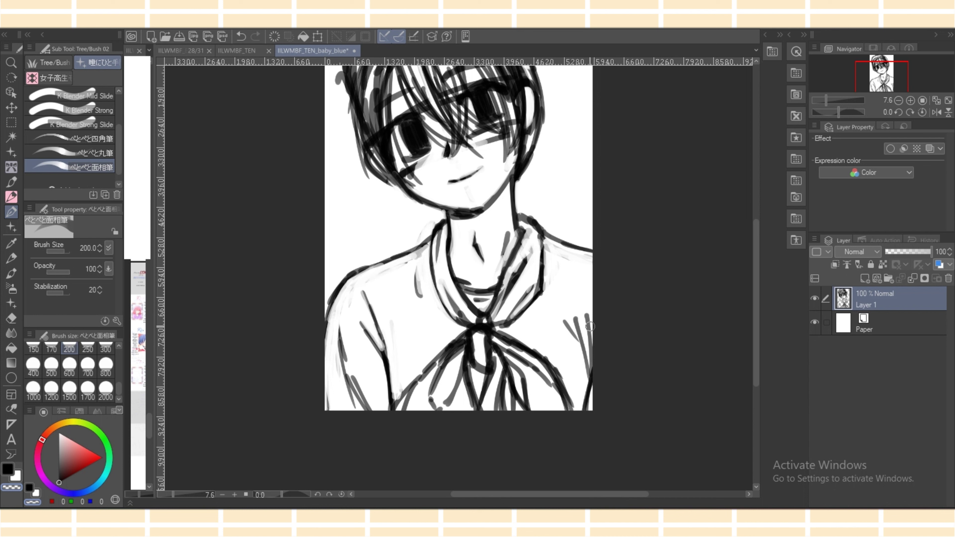
{"action": "key", "text": "c"}
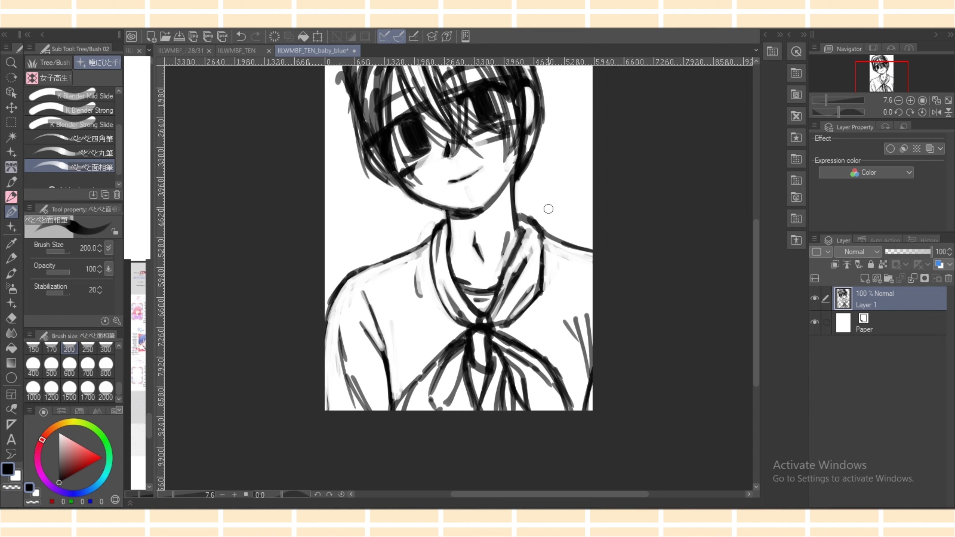
{"action": "left_click_drag", "start_coordinate": [565, 256], "coordinate": [561, 280]}
{"action": "left_click_drag", "start_coordinate": [539, 346], "coordinate": [546, 326]}
{"action": "key", "text": "ctrl+z"}
{"action": "key", "text": "ctrl+z"}
Draw a vertical fold line on the chest side of the left armpit, and undo the extra strokes around it.
{"action": "left_click_drag", "start_coordinate": [384, 327], "coordinate": [393, 360]}
{"action": "left_click", "coordinate": [241, 36]}
{"action": "left_click_drag", "start_coordinate": [387, 300], "coordinate": [403, 397]}
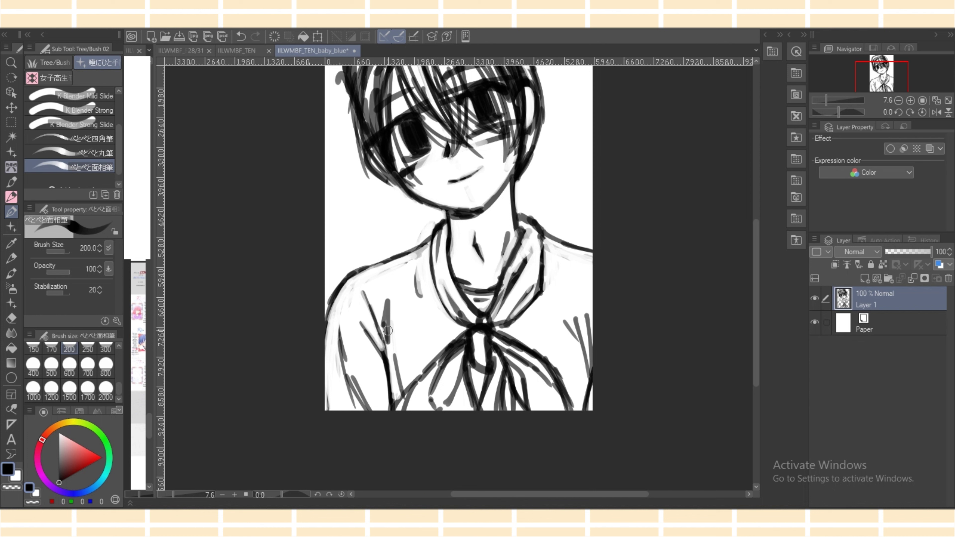
{"action": "left_click", "coordinate": [241, 36]}
{"action": "left_click_drag", "start_coordinate": [699, 347], "coordinate": [693, 355]}
Erase overlapping lines beside and below the tie knot, and redraw the knot's lower edge and center tail in black.
{"action": "left_click", "coordinate": [461, 342], "text": "alt"}
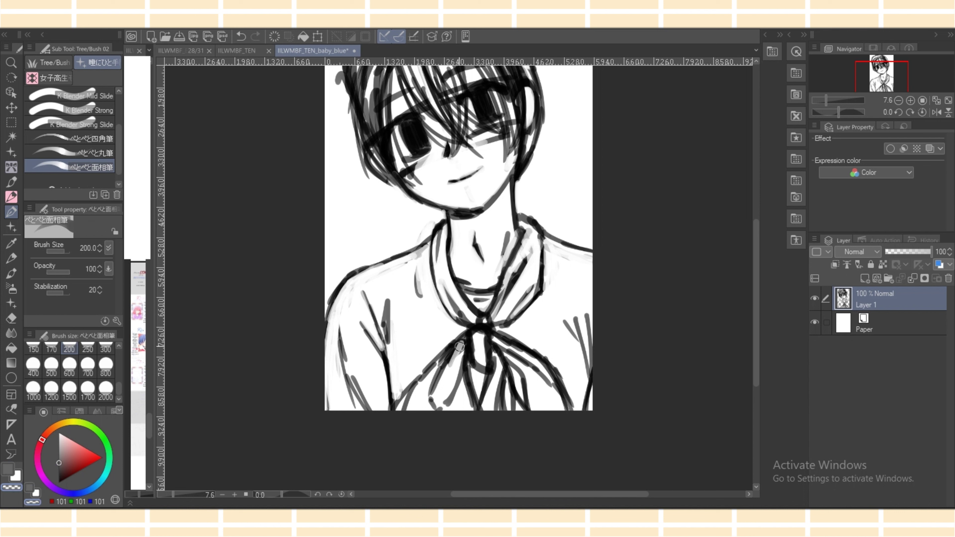
{"action": "mouse_move", "coordinate": [463, 341]}
{"action": "left_mouse_down"}
{"action": "mouse_move", "coordinate": [422, 393]}
{"action": "mouse_move", "coordinate": [427, 380]}
{"action": "left_mouse_up"}
{"action": "mouse_move", "coordinate": [473, 367]}
{"action": "left_mouse_down"}
{"action": "mouse_move", "coordinate": [496, 366]}
{"action": "mouse_move", "coordinate": [488, 399]}
{"action": "mouse_move", "coordinate": [494, 376]}
{"action": "left_mouse_up"}
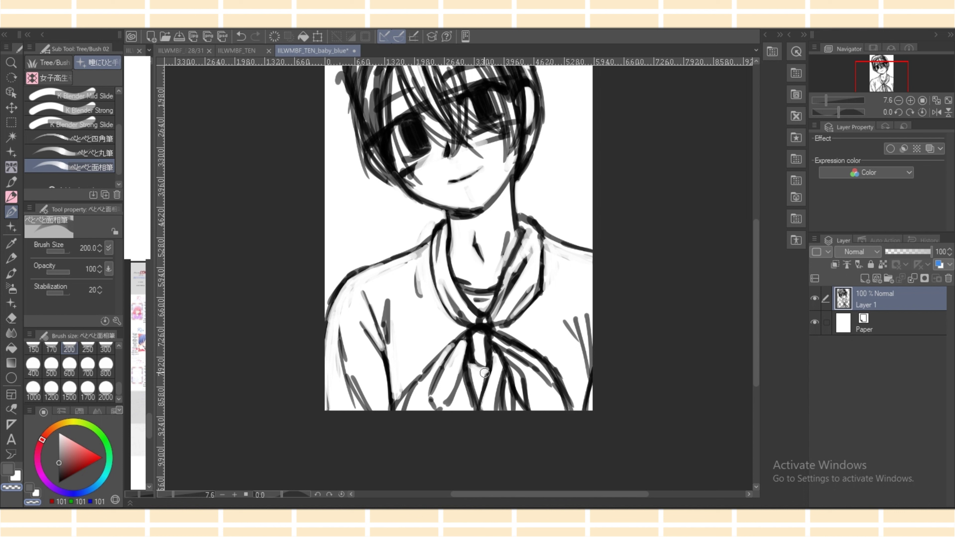
{"action": "left_click", "coordinate": [470, 363], "text": "alt"}
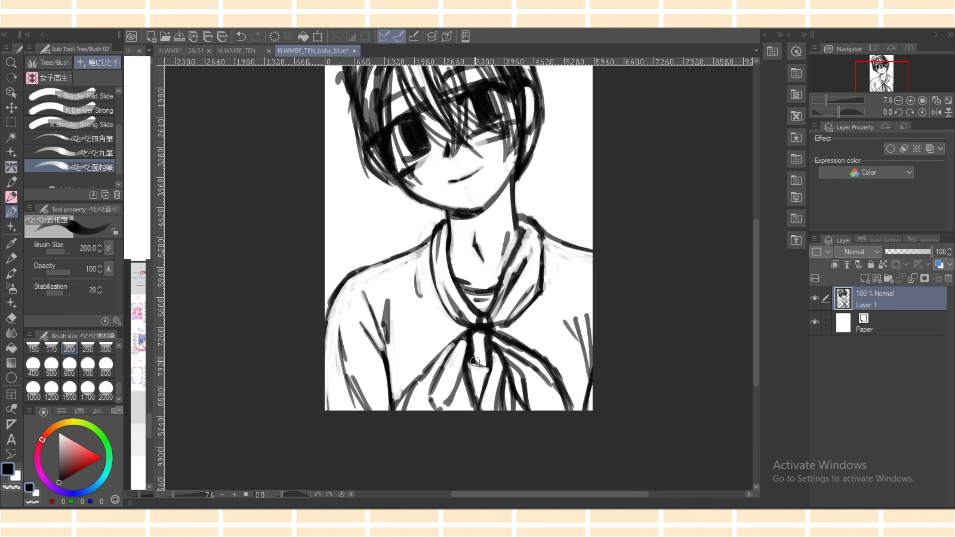
{"action": "mouse_move", "coordinate": [475, 361]}
{"action": "left_mouse_down"}
{"action": "mouse_move", "coordinate": [489, 365]}
{"action": "mouse_move", "coordinate": [483, 396]}
{"action": "mouse_move", "coordinate": [470, 379]}
{"action": "mouse_move", "coordinate": [479, 433]}
{"action": "left_mouse_up"}
{"action": "key", "text": "c"}
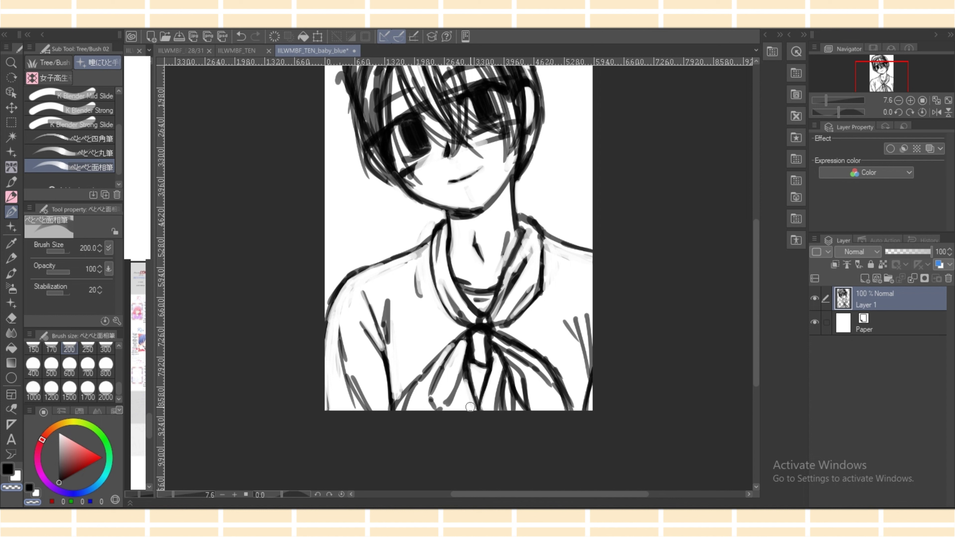
{"action": "key", "text": "c"}
Redraw the right collar flap's edge from the neck downward in black, and erase the overlapping strokes around it.
{"action": "scroll", "coordinate": [645, 288], "scroll_direction": "up", "scroll_amount": 5}
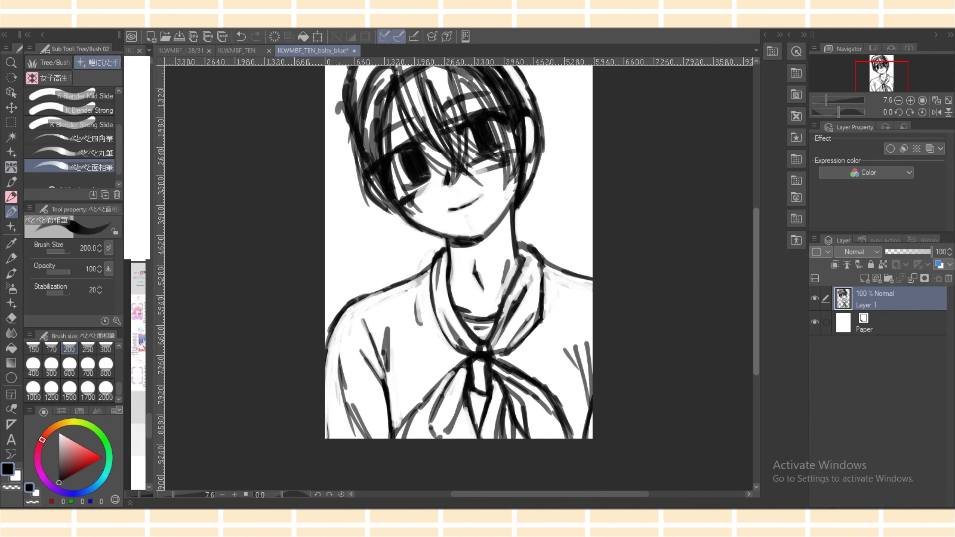
{"action": "mouse_move", "coordinate": [516, 297]}
{"action": "left_mouse_down"}
{"action": "mouse_move", "coordinate": [538, 319]}
{"action": "mouse_move", "coordinate": [540, 364]}
{"action": "left_mouse_up"}
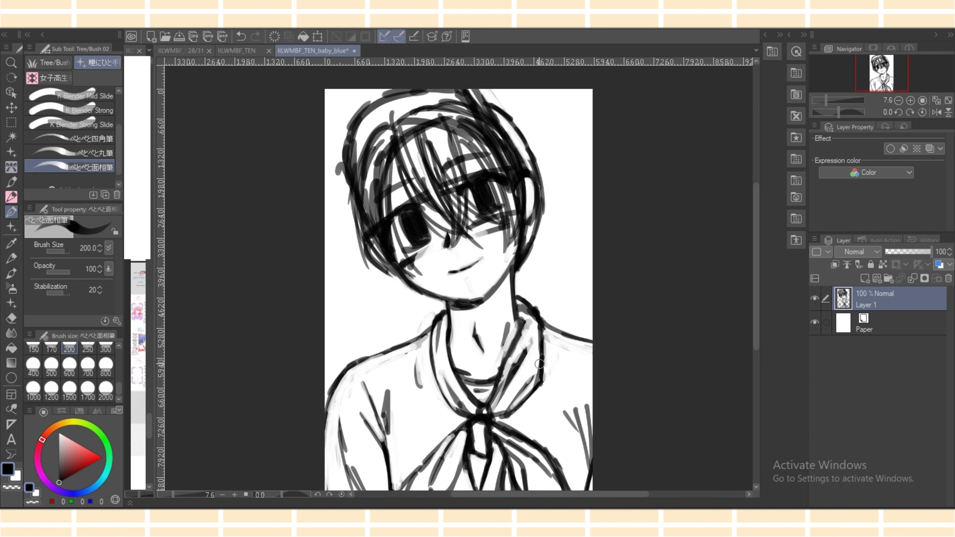
{"action": "key", "text": "c"}
{"action": "mouse_move", "coordinate": [543, 325]}
{"action": "left_mouse_down"}
{"action": "mouse_move", "coordinate": [545, 362]}
{"action": "mouse_move", "coordinate": [517, 412]}
{"action": "mouse_move", "coordinate": [523, 308]}
{"action": "mouse_move", "coordinate": [537, 314]}
{"action": "mouse_move", "coordinate": [503, 356]}
{"action": "mouse_move", "coordinate": [508, 346]}
{"action": "left_mouse_up"}
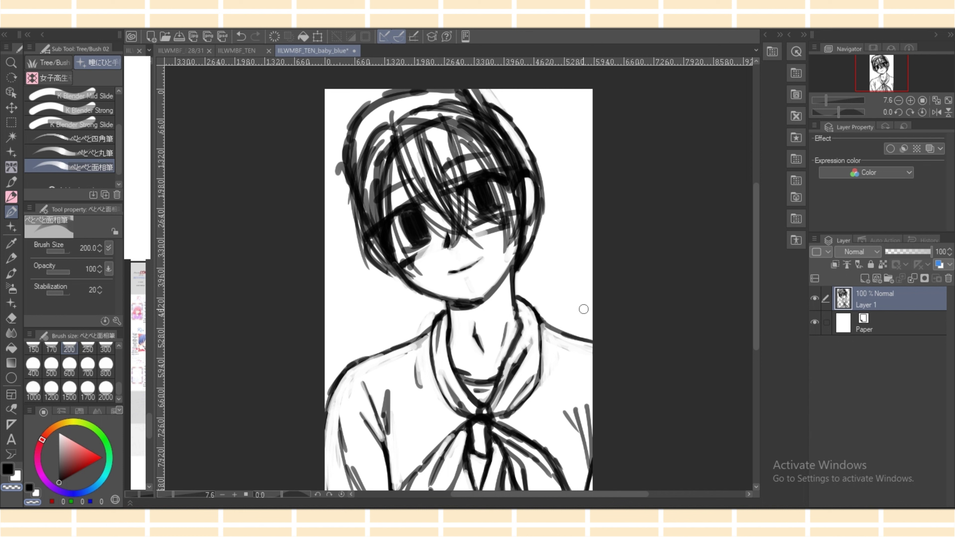
{"action": "left_click", "coordinate": [512, 300], "text": "alt"}
{"action": "left_click", "coordinate": [519, 316], "text": "alt"}
{"action": "left_click", "coordinate": [526, 312], "text": "alt"}
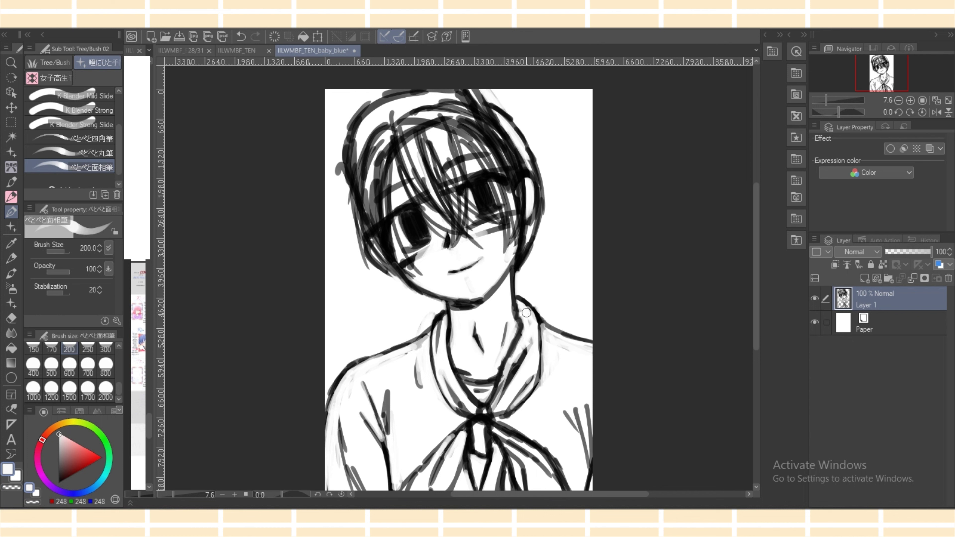
{"action": "key", "text": "c"}
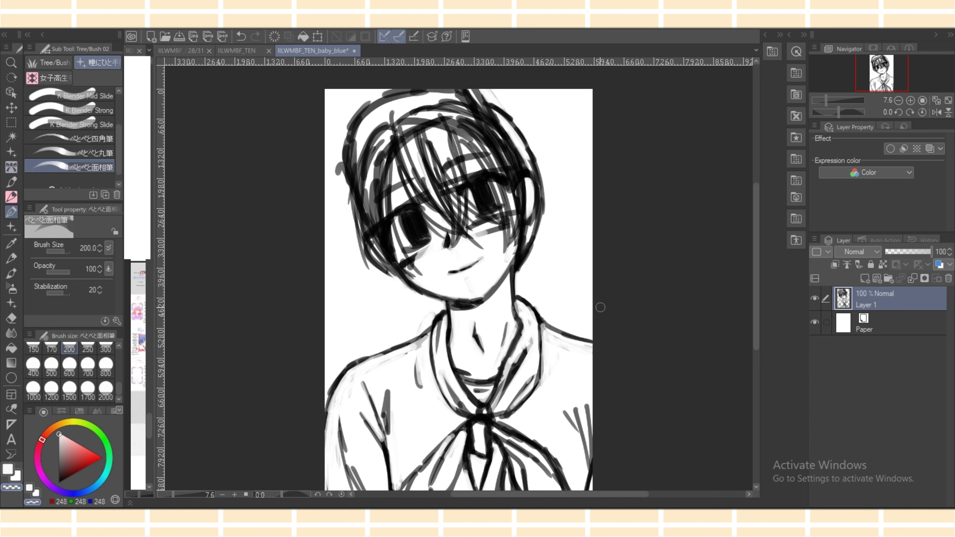
{"action": "left_click", "coordinate": [524, 320], "text": "alt"}
{"action": "left_click", "coordinate": [512, 299], "text": "alt"}
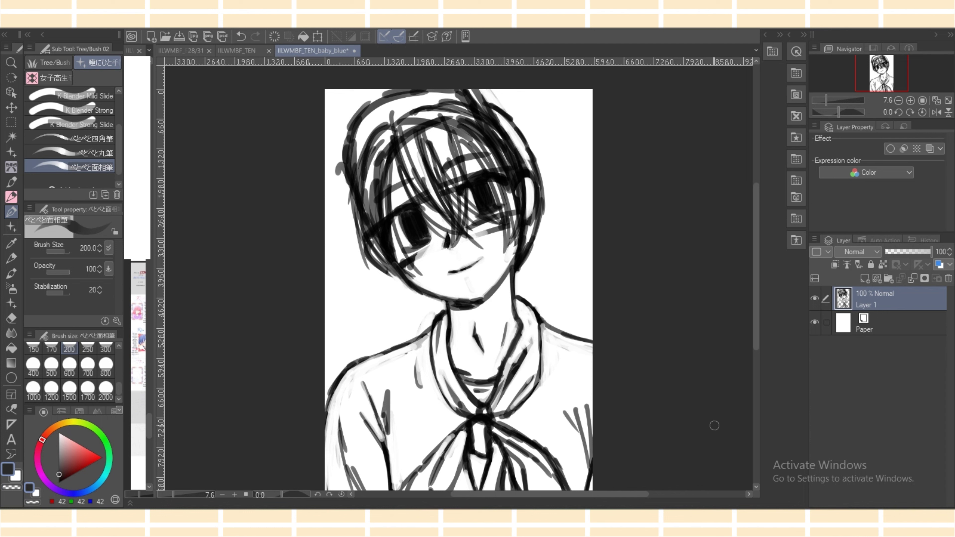
Tint the sketch layer blue at 15% opacity, add a new layer above it, and set the drawing color to black.
{"action": "left_click", "coordinate": [939, 264]}
{"action": "left_click_drag", "start_coordinate": [896, 252], "coordinate": [892, 251]}
{"action": "left_click", "coordinate": [864, 278]}
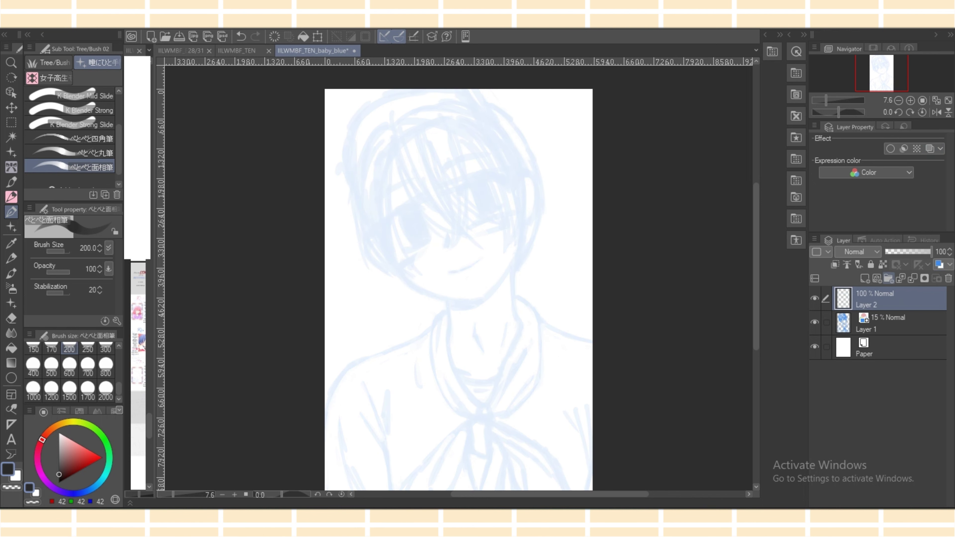
{"action": "left_click", "coordinate": [59, 482]}
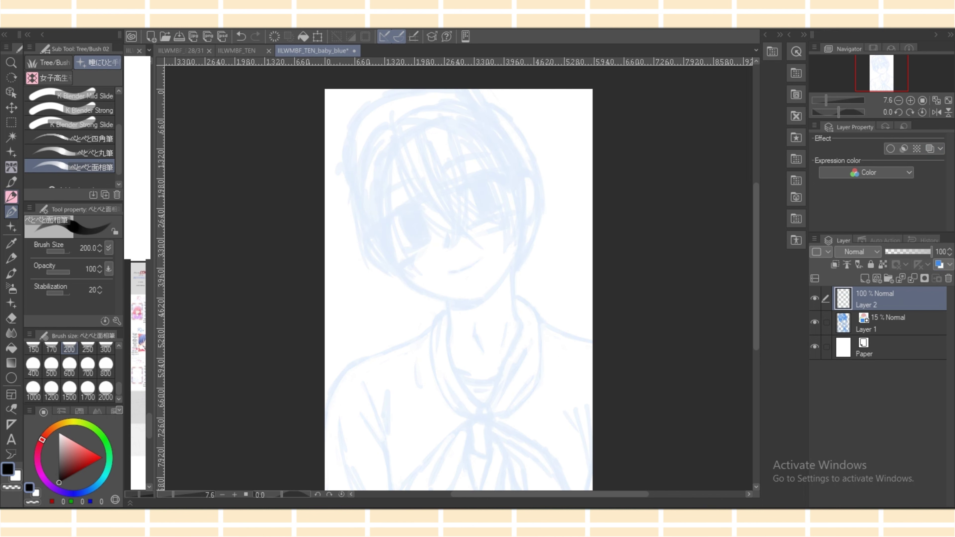
Try the ぺとぺと四角筆 brush at size 800 along the left jaw, reduce its size to 12, and clear the test strokes.
{"action": "left_click", "coordinate": [11, 197]}
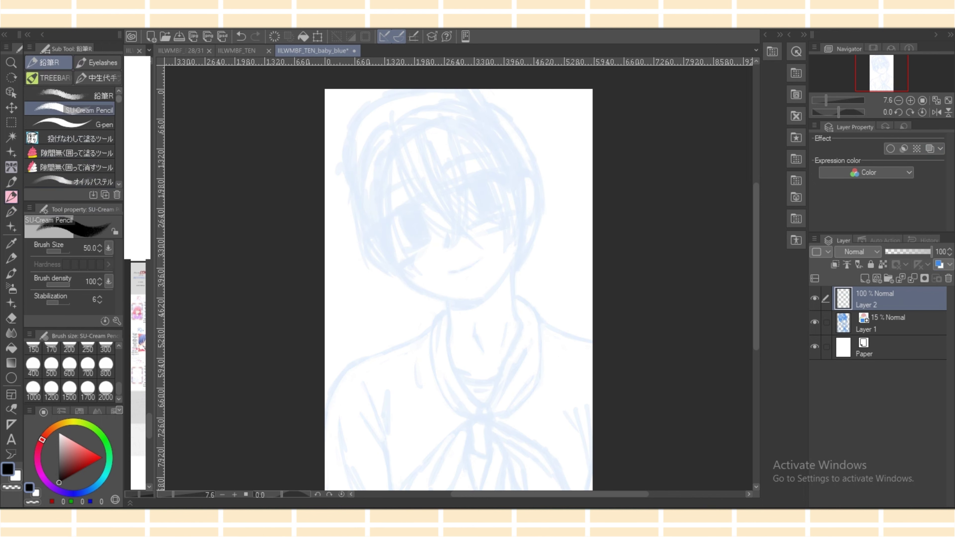
{"action": "key", "text": "b"}
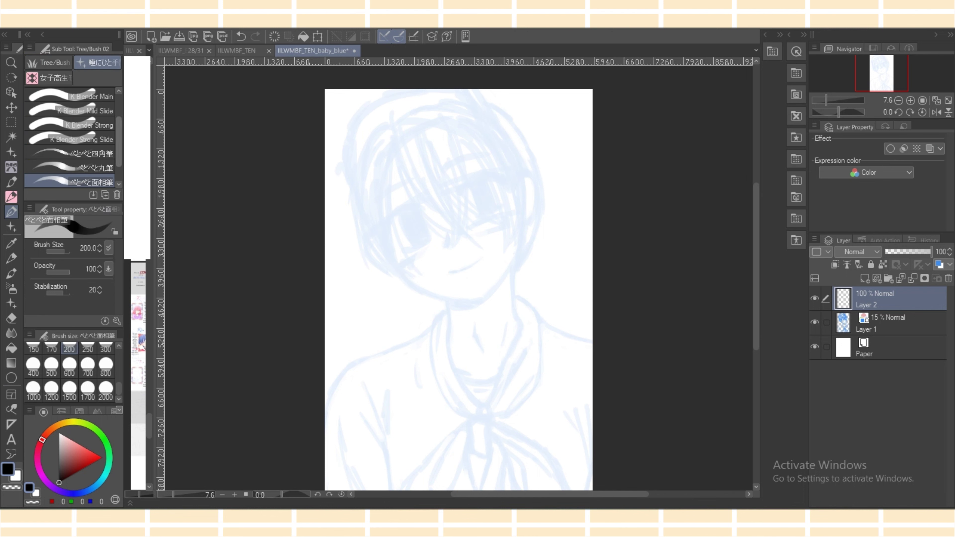
{"action": "scroll", "coordinate": [69, 143], "scroll_direction": "down", "scroll_amount": 2}
{"action": "left_click", "coordinate": [69, 143]}
{"action": "left_click", "coordinate": [70, 129]}
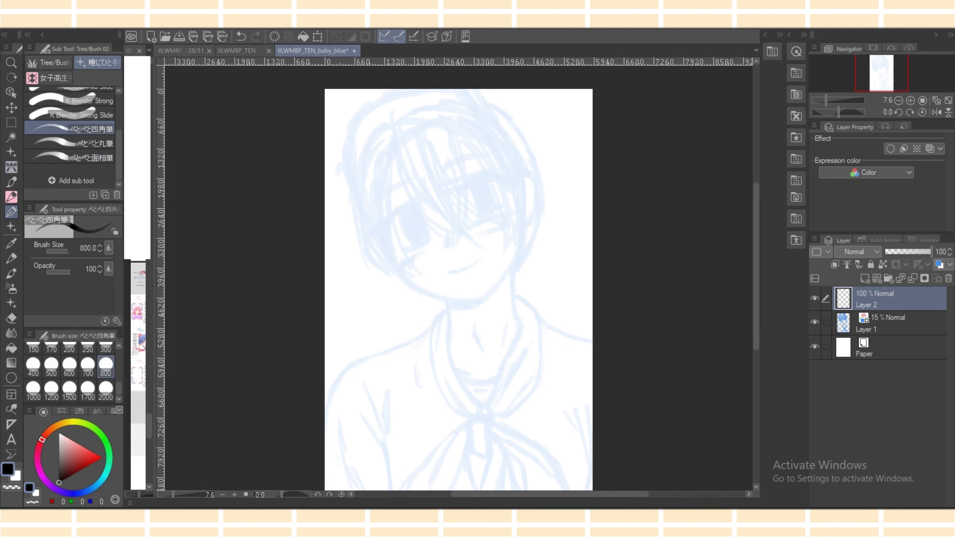
{"action": "left_click_drag", "start_coordinate": [372, 226], "coordinate": [404, 286]}
{"action": "mouse_move", "coordinate": [384, 249]}
{"action": "left_mouse_down"}
{"action": "mouse_move", "coordinate": [414, 288]}
{"action": "mouse_move", "coordinate": [453, 299]}
{"action": "left_mouse_up"}
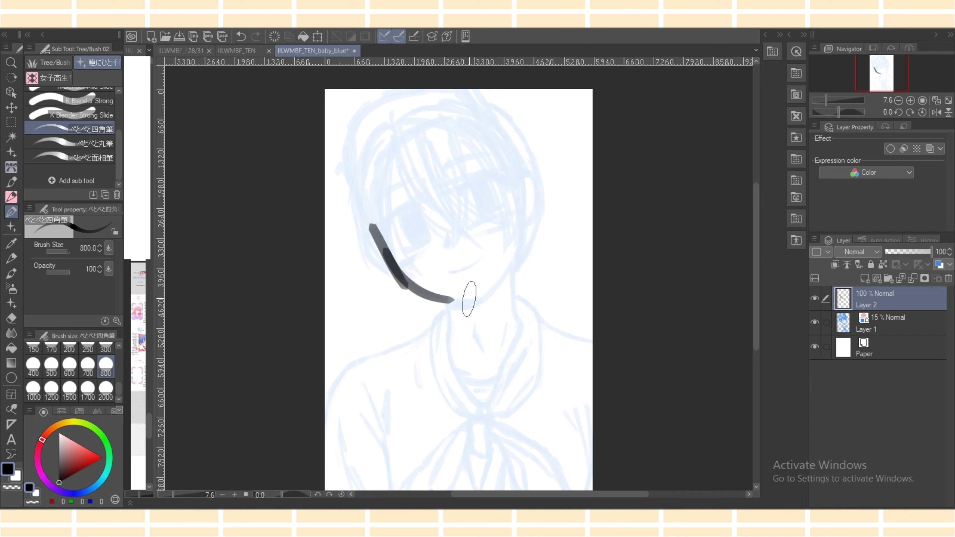
{"action": "scroll", "coordinate": [106, 361], "scroll_direction": "up", "scroll_amount": 2}
{"action": "scroll", "coordinate": [106, 361], "scroll_direction": "up", "scroll_amount": 2}
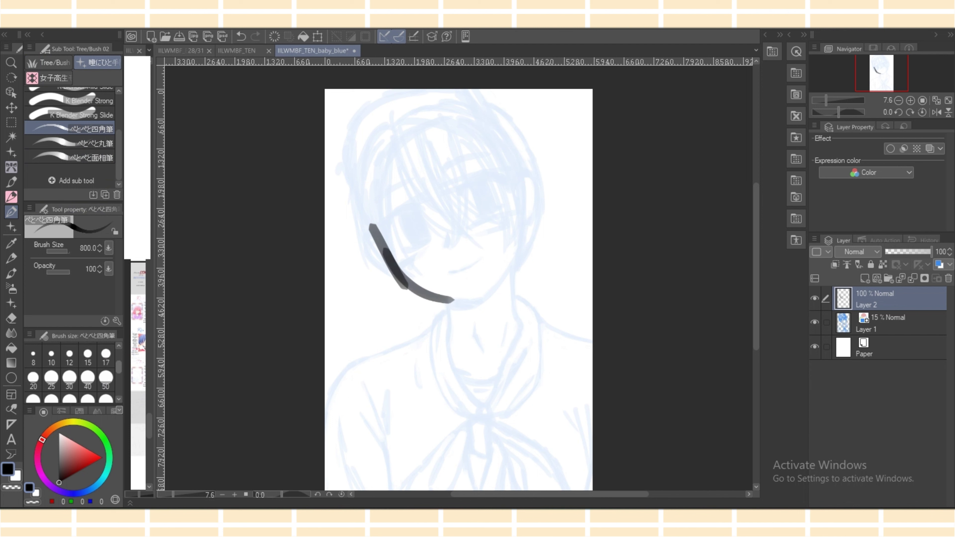
{"action": "left_click", "coordinate": [69, 370]}
{"action": "left_click", "coordinate": [274, 36]}
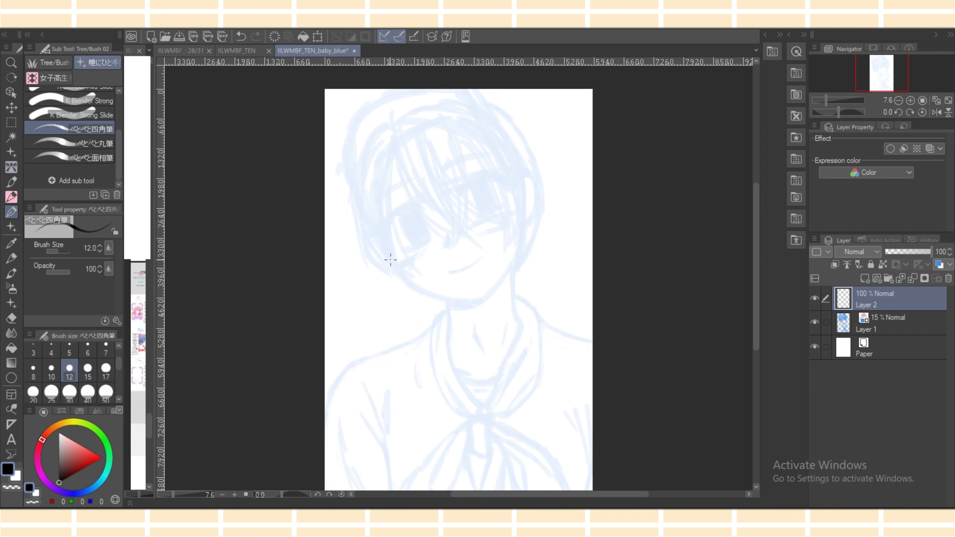
Try thin jawline strokes with the ぺとぺと四角筆 brush at size 17, and clear them from the new layer.
{"action": "left_click", "coordinate": [105, 371]}
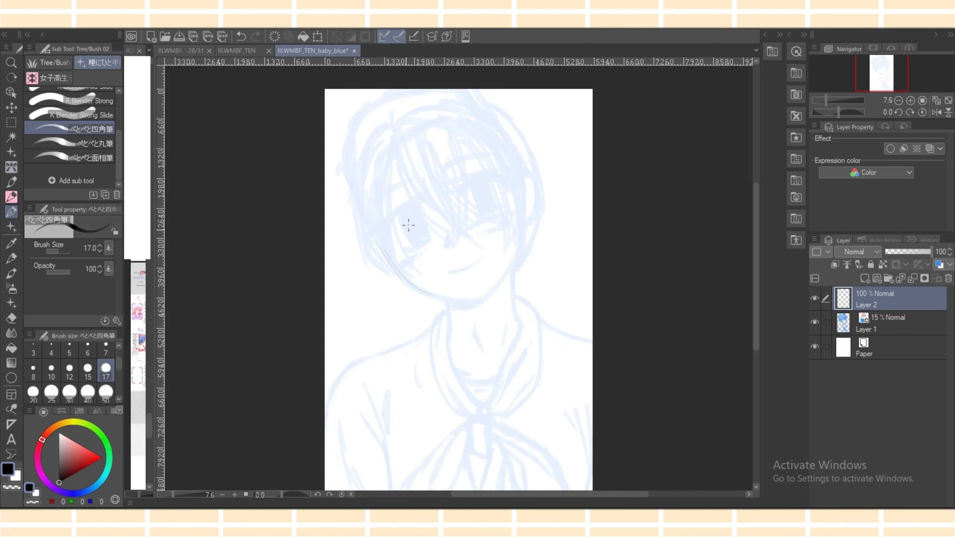
{"action": "mouse_move", "coordinate": [378, 245]}
{"action": "left_mouse_down"}
{"action": "mouse_move", "coordinate": [405, 274]}
{"action": "mouse_move", "coordinate": [465, 303]}
{"action": "left_mouse_up"}
{"action": "key", "text": "ctrl+plus"}
{"action": "key", "text": "ctrl+plus"}
{"action": "key", "text": "ctrl+plus"}
{"action": "key", "text": "ctrl+minus"}
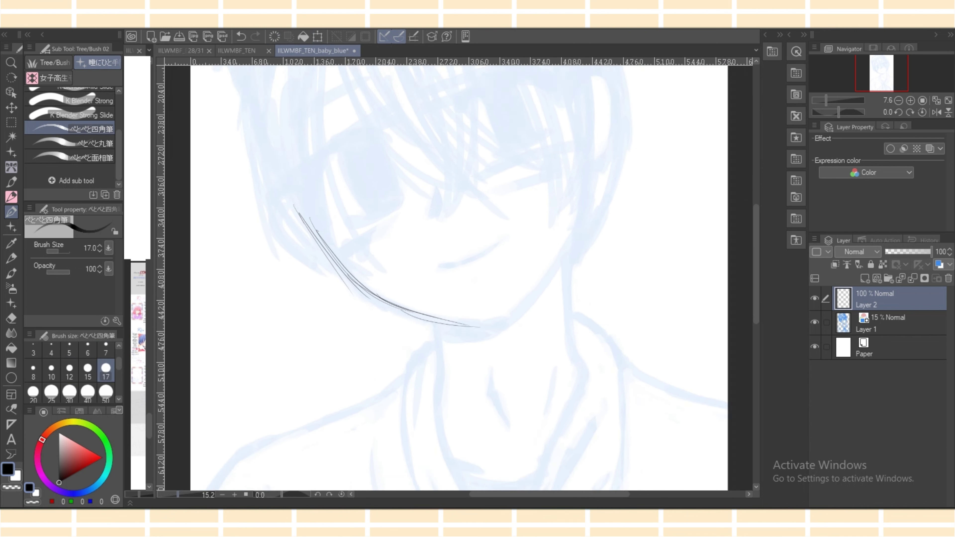
{"action": "left_click", "coordinate": [274, 36]}
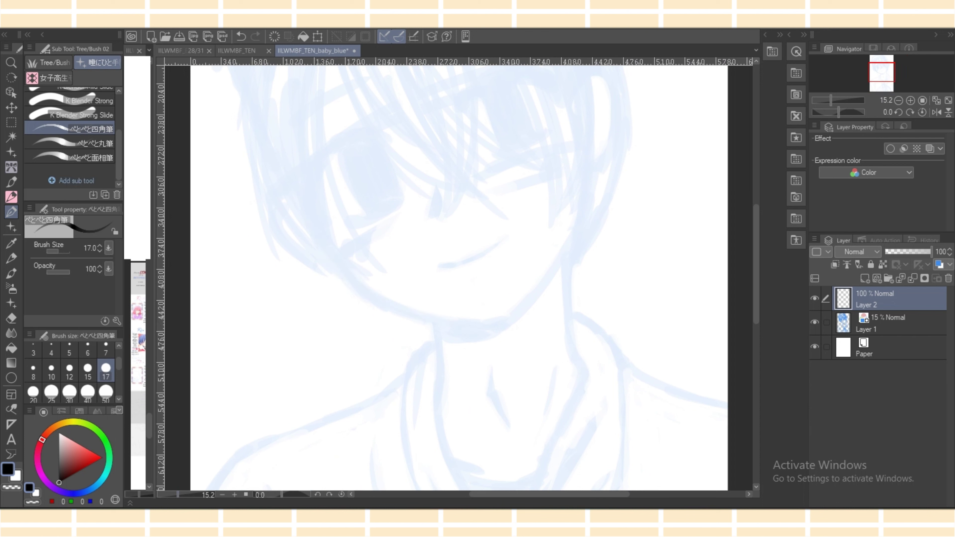
Switch to the ぺとぺと丸筆 brush at size 25 for the line art.
{"action": "left_click", "coordinate": [11, 227]}
{"action": "left_click", "coordinate": [12, 182]}
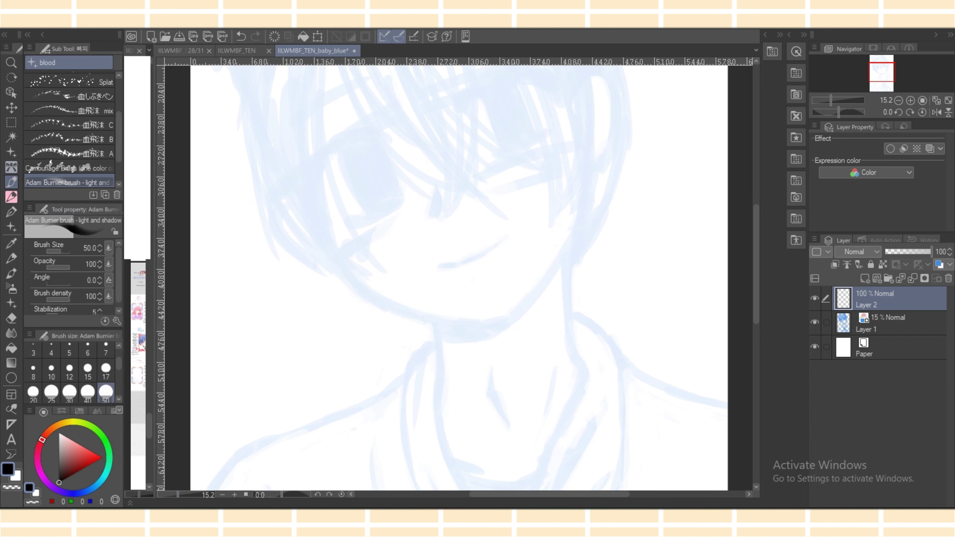
{"action": "left_click", "coordinate": [11, 167]}
{"action": "left_click", "coordinate": [11, 152]}
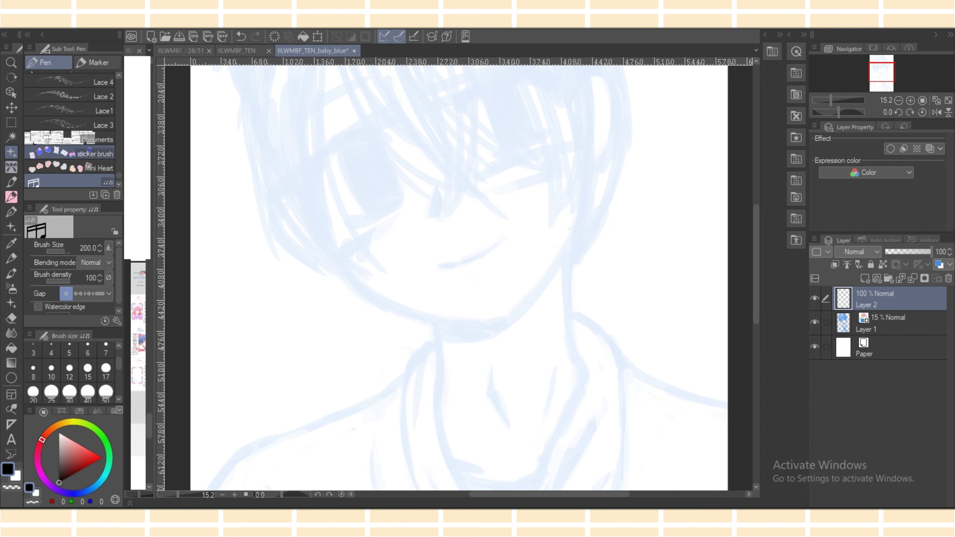
{"action": "left_click", "coordinate": [11, 137]}
{"action": "left_click", "coordinate": [11, 182]}
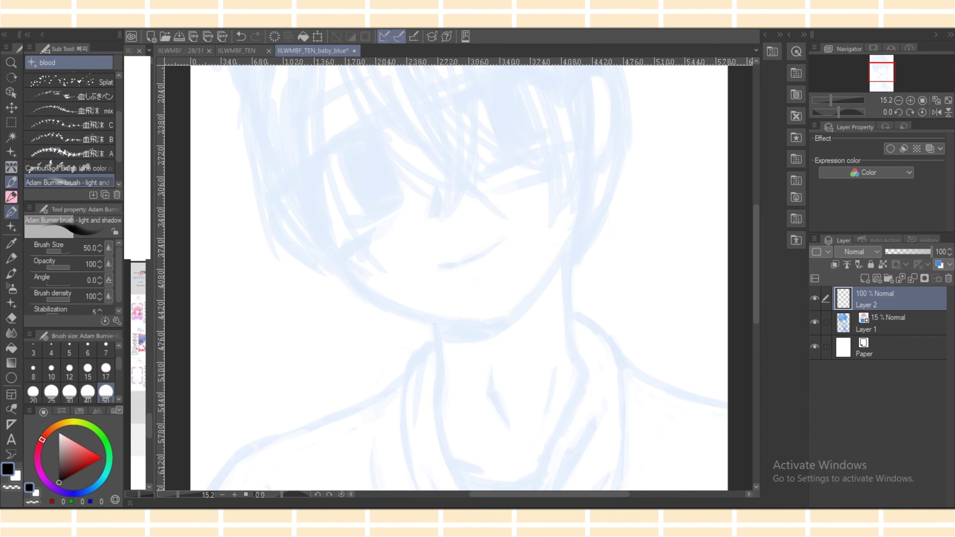
{"action": "left_click", "coordinate": [11, 197]}
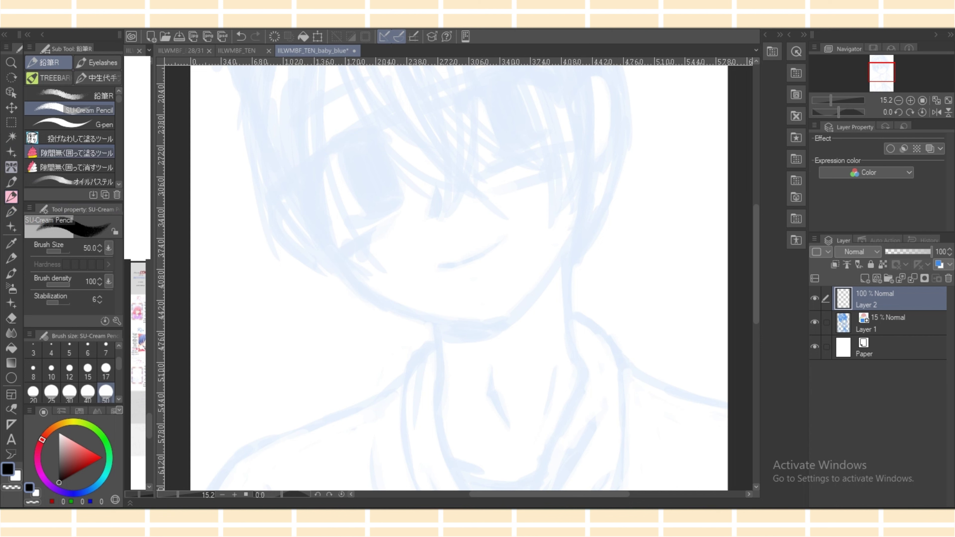
{"action": "left_click", "coordinate": [98, 78]}
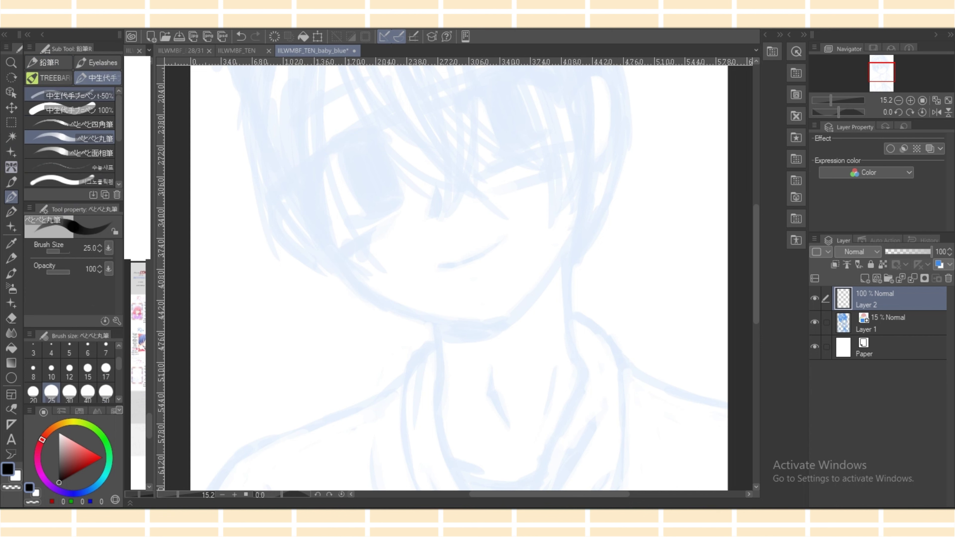
{"action": "left_click_drag", "start_coordinate": [296, 213], "coordinate": [349, 288]}
{"action": "left_click_drag", "start_coordinate": [310, 231], "coordinate": [380, 301]}
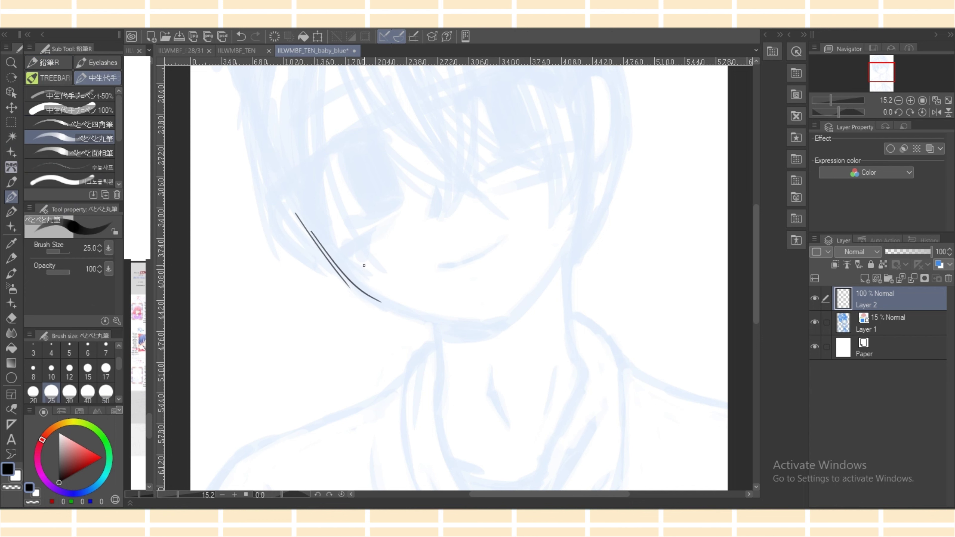
{"action": "key", "text": "ctrl+z"}
{"action": "key", "text": "ctrl+z"}
Draw the face outline in thin black strokes over the sketch, from the left cheek around the chin to the right cheek.
{"action": "left_click_drag", "start_coordinate": [311, 220], "coordinate": [364, 292]}
{"action": "mouse_move", "coordinate": [329, 246]}
{"action": "left_mouse_down"}
{"action": "mouse_move", "coordinate": [373, 297]}
{"action": "mouse_move", "coordinate": [370, 291]}
{"action": "mouse_move", "coordinate": [411, 311]}
{"action": "left_mouse_up"}
{"action": "left_click_drag", "start_coordinate": [362, 288], "coordinate": [434, 317]}
{"action": "mouse_move", "coordinate": [388, 302]}
{"action": "left_mouse_down"}
{"action": "mouse_move", "coordinate": [505, 322]}
{"action": "mouse_move", "coordinate": [537, 296]}
{"action": "mouse_move", "coordinate": [578, 232]}
{"action": "left_mouse_up"}
{"action": "left_click_drag", "start_coordinate": [585, 167], "coordinate": [566, 255]}
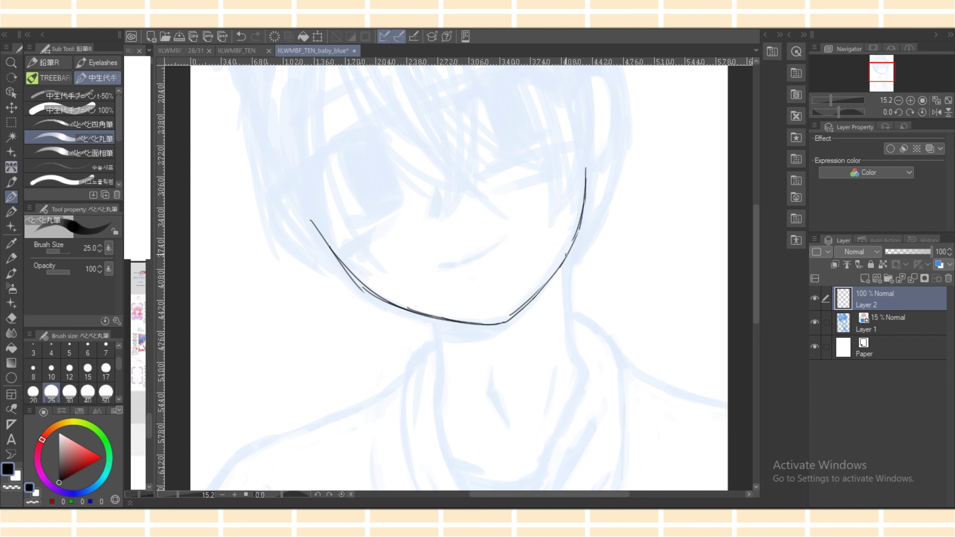
Erase the doubled strokes beside the chin and retrace the right jaw and cheek as one darker line.
{"action": "key", "text": "e"}
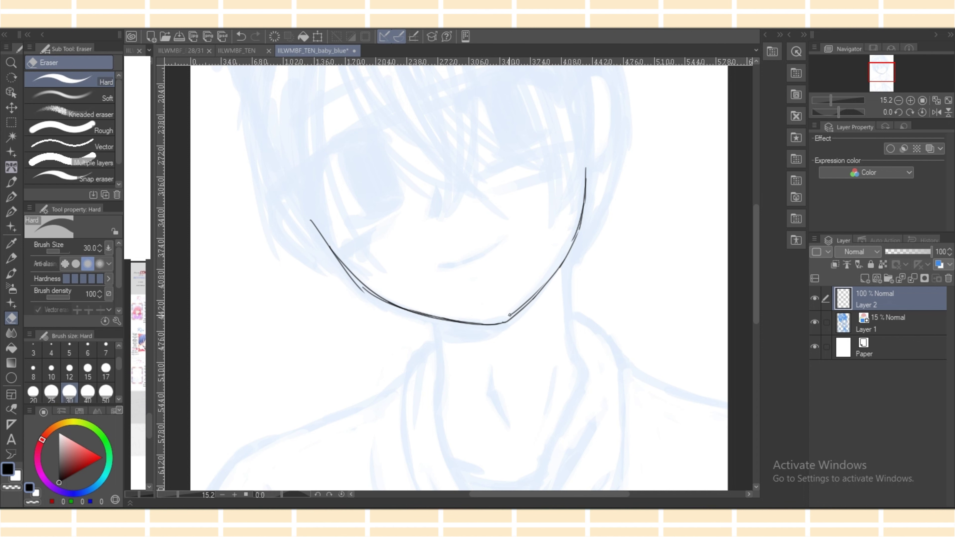
{"action": "left_click_drag", "start_coordinate": [507, 316], "coordinate": [526, 300]}
{"action": "key", "text": "p"}
{"action": "left_click_drag", "start_coordinate": [583, 208], "coordinate": [570, 245]}
{"action": "key", "text": "e"}
{"action": "key", "text": "p"}
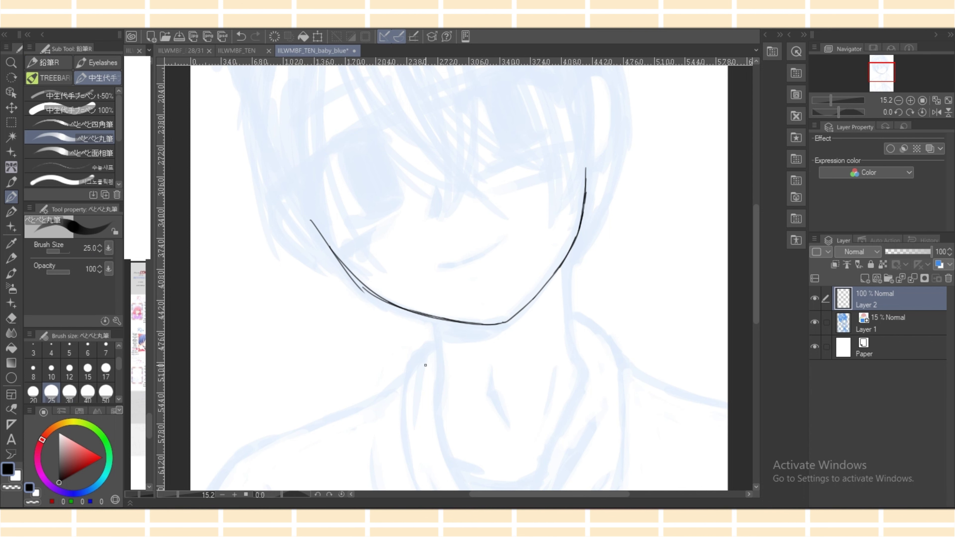
Retrace the left cheek and jaw line, erasing the stray strokes at its upper end and outer side.
{"action": "left_click_drag", "start_coordinate": [313, 230], "coordinate": [373, 292]}
{"action": "key", "text": "e"}
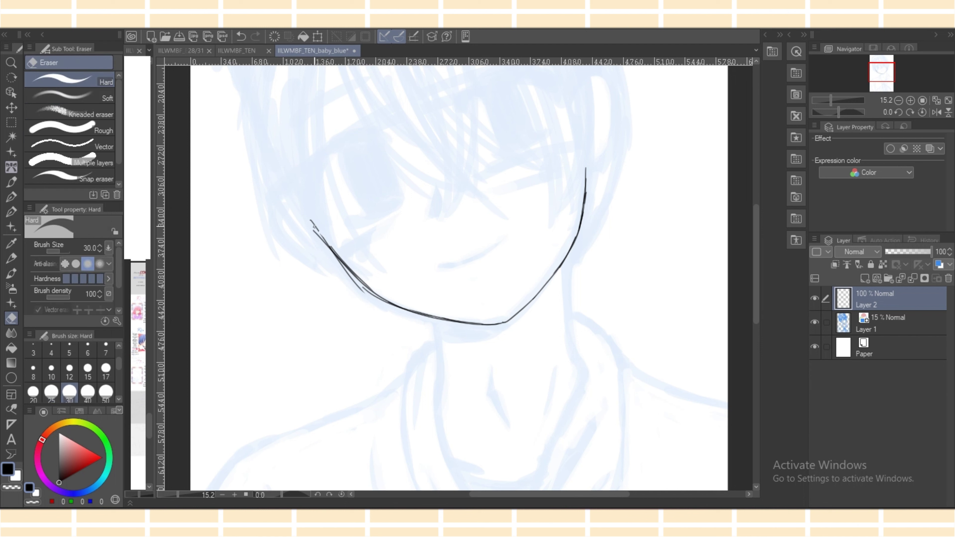
{"action": "left_click_drag", "start_coordinate": [316, 225], "coordinate": [377, 299]}
{"action": "key", "text": "p"}
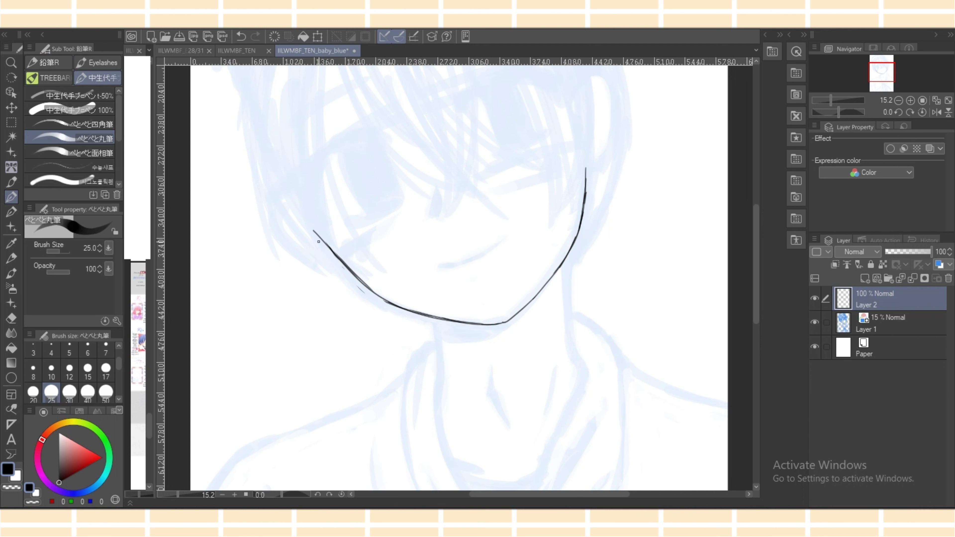
{"action": "left_click_drag", "start_coordinate": [331, 252], "coordinate": [393, 303]}
{"action": "left_click_drag", "start_coordinate": [353, 276], "coordinate": [393, 305]}
{"action": "key", "text": "ctrl+z"}
{"action": "left_click_drag", "start_coordinate": [351, 270], "coordinate": [393, 306]}
Trim the rough spots on the left jaw curve, thicken it with another stroke, and touch up the chin.
{"action": "key", "text": "e"}
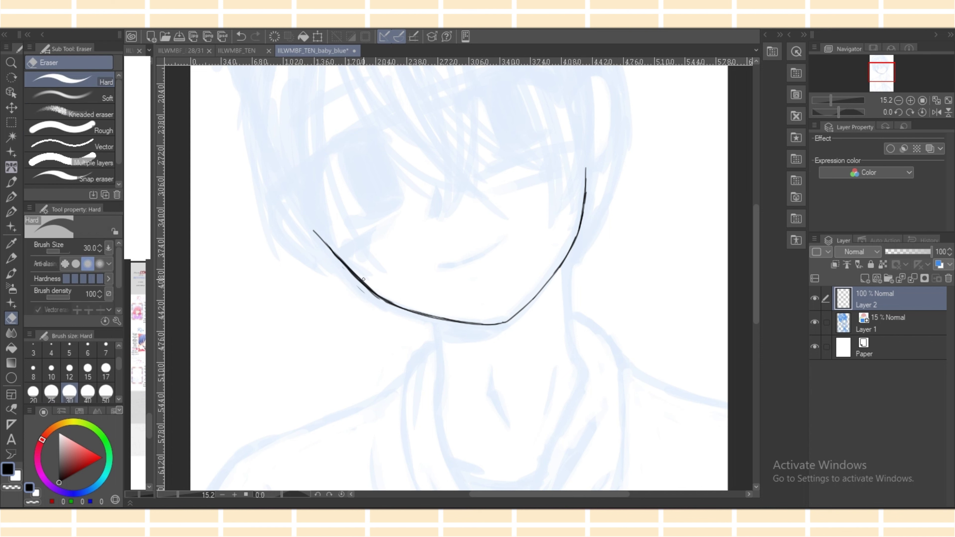
{"action": "left_click_drag", "start_coordinate": [349, 267], "coordinate": [374, 290]}
{"action": "key", "text": "p"}
{"action": "left_click_drag", "start_coordinate": [334, 252], "coordinate": [398, 306]}
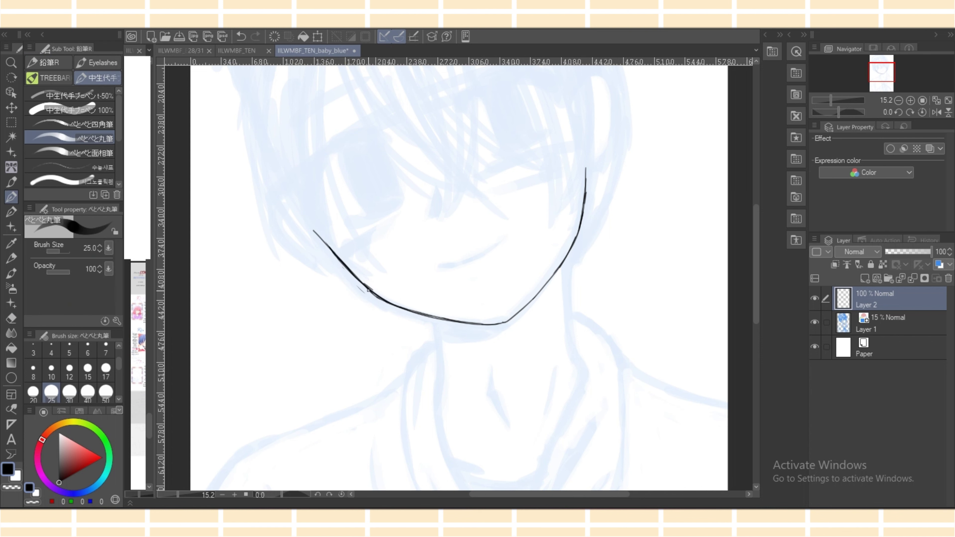
{"action": "key", "text": "e"}
{"action": "key", "text": "p"}
{"action": "key", "text": "ctrl+z"}
{"action": "left_click_drag", "start_coordinate": [497, 324], "coordinate": [520, 309]}
Draw both side lines of the neck down from the jaw over the sketch.
{"action": "left_click_drag", "start_coordinate": [432, 315], "coordinate": [441, 388]}
{"action": "key", "text": "ctrl+z"}
{"action": "left_click_drag", "start_coordinate": [433, 317], "coordinate": [439, 391]}
{"action": "left_click_drag", "start_coordinate": [568, 253], "coordinate": [580, 393]}
{"action": "key", "text": "ctrl+z"}
{"action": "left_click_drag", "start_coordinate": [569, 253], "coordinate": [584, 374]}
Draw two short detail strokes on the lower neck, one near the centre and one toward the right side.
{"action": "left_click_drag", "start_coordinate": [491, 368], "coordinate": [499, 410]}
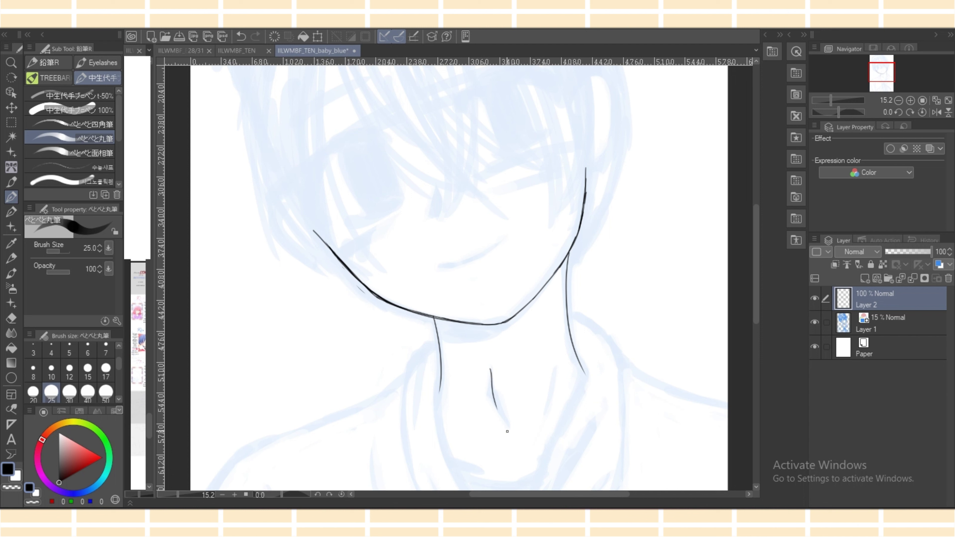
{"action": "key", "text": "ctrl+z"}
{"action": "left_click_drag", "start_coordinate": [491, 369], "coordinate": [499, 414]}
{"action": "left_click_drag", "start_coordinate": [556, 353], "coordinate": [549, 403]}
{"action": "key", "text": "ctrl+z"}
{"action": "left_click_drag", "start_coordinate": [557, 350], "coordinate": [551, 409]}
Draw the small pointed nose and the first part of the mouth line, and flip the canvas horizontally.
{"action": "scroll", "coordinate": [440, 313], "scroll_direction": "up", "scroll_amount": 4}
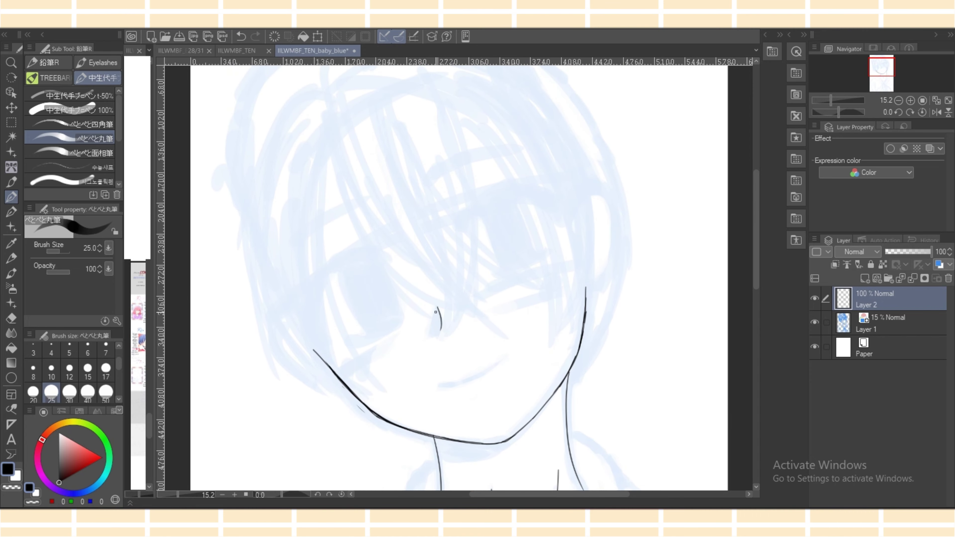
{"action": "key", "text": "ctrl+z"}
{"action": "left_click_drag", "start_coordinate": [442, 385], "coordinate": [459, 383]}
{"action": "left_click", "coordinate": [936, 112]}
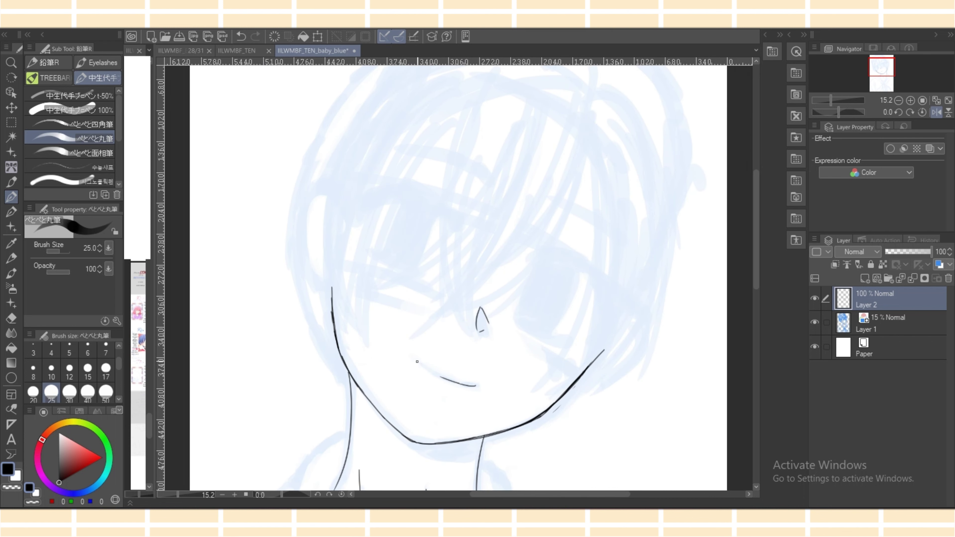
Redraw the mouth with the canvas rotated until it is one thin smiling curve following the sketch.
{"action": "key", "text": "ctrl+z"}
{"action": "mouse_move", "coordinate": [417, 361]}
{"action": "left_mouse_down"}
{"action": "mouse_move", "coordinate": [436, 373]}
{"action": "mouse_move", "coordinate": [535, 368]}
{"action": "mouse_move", "coordinate": [554, 347]}
{"action": "left_mouse_up"}
{"action": "key", "text": "ctrl+z"}
{"action": "key", "text": "ctrl+z"}
{"action": "key", "text": "shift+space"}
{"action": "left_click_drag", "start_coordinate": [493, 363], "coordinate": [544, 339]}
{"action": "key", "text": "ctrl+z"}
{"action": "key", "text": "ctrl+z"}
{"action": "key", "text": "ctrl+z"}
{"action": "key", "text": "ctrl+z"}
{"action": "key", "text": "ctrl+z"}
{"action": "key", "text": "ctrl+z"}
{"action": "key", "text": "ctrl+z"}
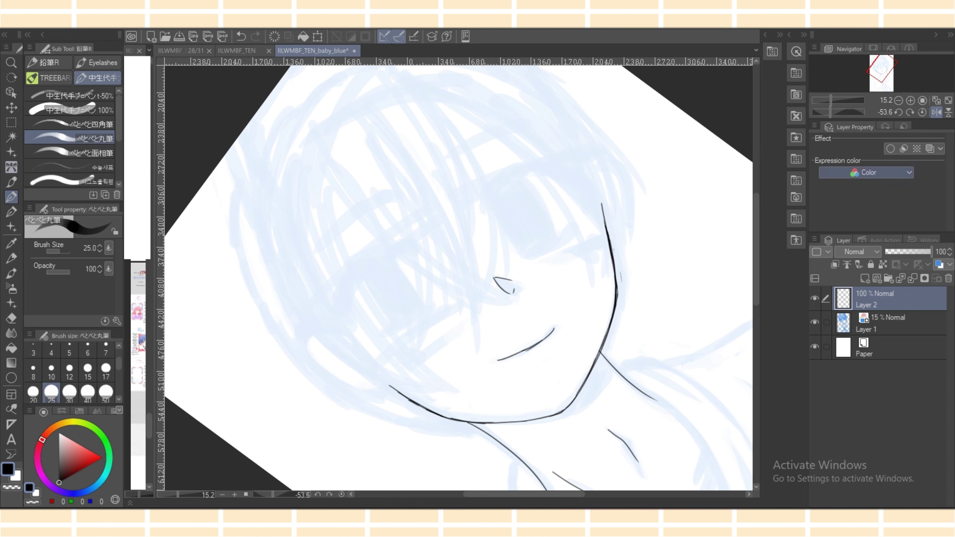
Outline the left eye's upper lash line, outer edge and lower outer corner in the upright, unflipped view.
{"action": "left_click", "coordinate": [935, 112]}
{"action": "left_click", "coordinate": [936, 112]}
{"action": "left_click", "coordinate": [921, 112]}
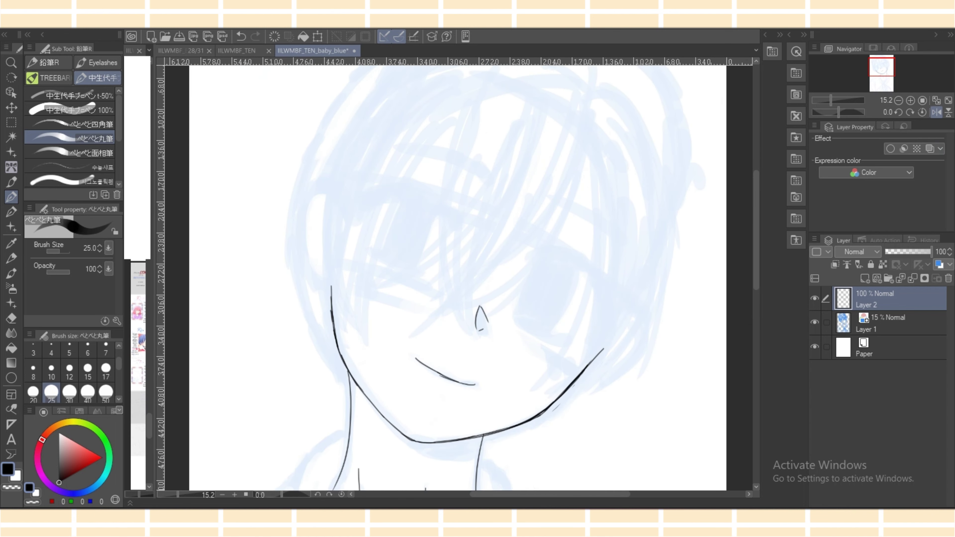
{"action": "key", "text": "h"}
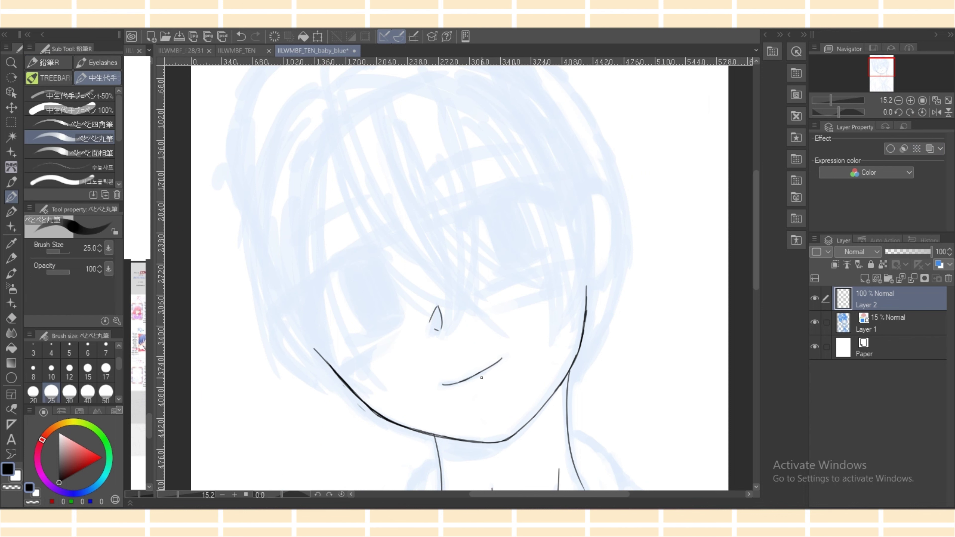
{"action": "mouse_move", "coordinate": [315, 292]}
{"action": "left_mouse_down"}
{"action": "mouse_move", "coordinate": [375, 252]}
{"action": "mouse_move", "coordinate": [361, 259]}
{"action": "mouse_move", "coordinate": [392, 258]}
{"action": "left_mouse_up"}
{"action": "left_click_drag", "start_coordinate": [311, 291], "coordinate": [360, 254]}
{"action": "mouse_move", "coordinate": [320, 279]}
{"action": "left_mouse_down"}
{"action": "mouse_move", "coordinate": [368, 253]}
{"action": "mouse_move", "coordinate": [315, 330]}
{"action": "left_mouse_up"}
{"action": "left_click_drag", "start_coordinate": [311, 294], "coordinate": [311, 334]}
{"action": "mouse_move", "coordinate": [313, 295]}
{"action": "left_mouse_down"}
{"action": "mouse_move", "coordinate": [314, 336]}
{"action": "mouse_move", "coordinate": [342, 344]}
{"action": "left_mouse_up"}
{"action": "left_click_drag", "start_coordinate": [318, 329], "coordinate": [344, 345]}
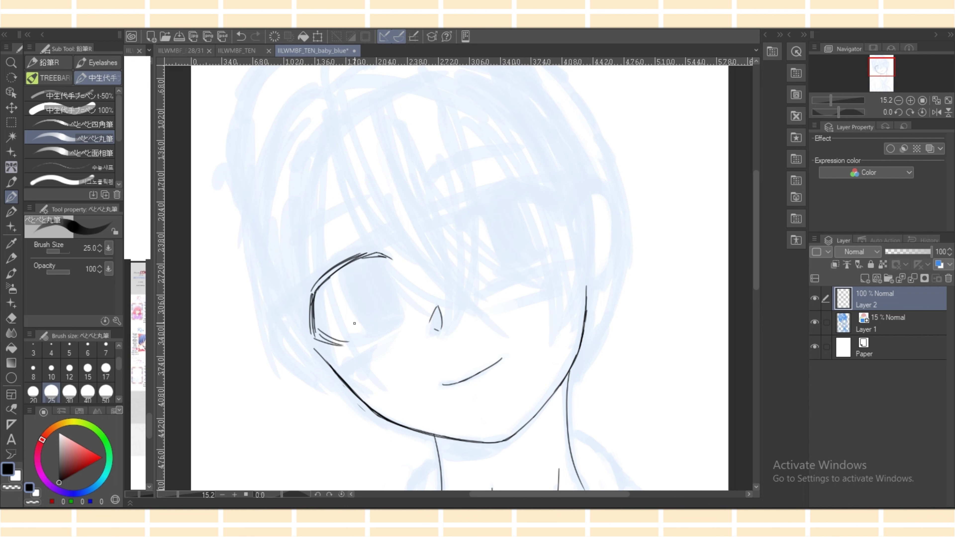
Rotate the canvas so the face is upright and thicken the left eye's upper lash line with the ぺとぺと丸筆 brush.
{"action": "key", "text": "r"}
{"action": "mouse_move", "coordinate": [508, 462]}
{"action": "left_mouse_down"}
{"action": "mouse_move", "coordinate": [378, 458]}
{"action": "mouse_move", "coordinate": [429, 471]}
{"action": "left_mouse_up"}
{"action": "left_click", "coordinate": [11, 181]}
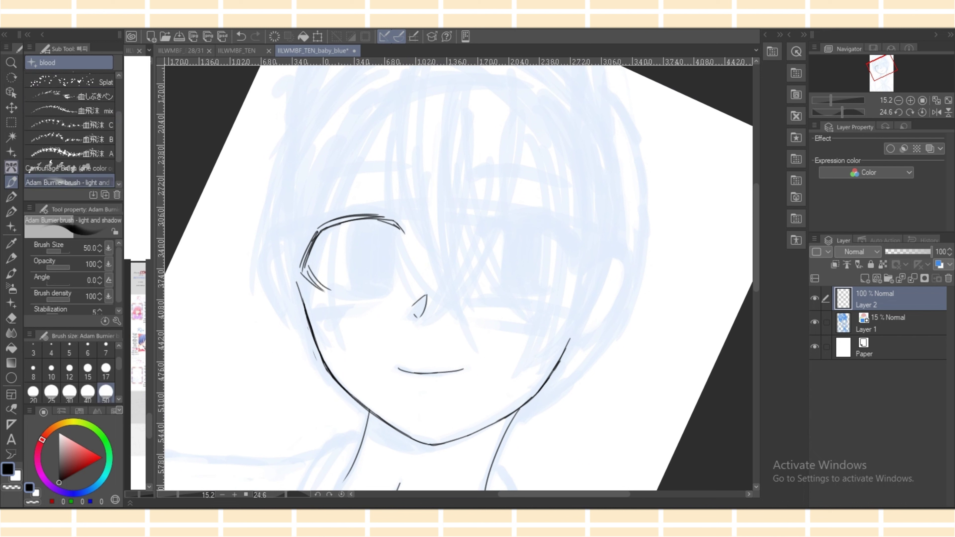
{"action": "left_click_drag", "start_coordinate": [319, 230], "coordinate": [394, 226]}
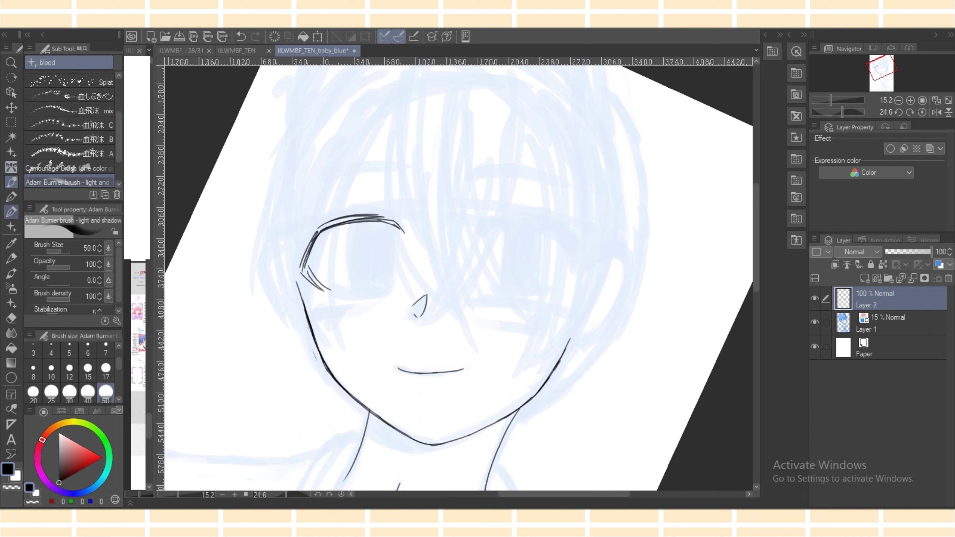
{"action": "key", "text": "p"}
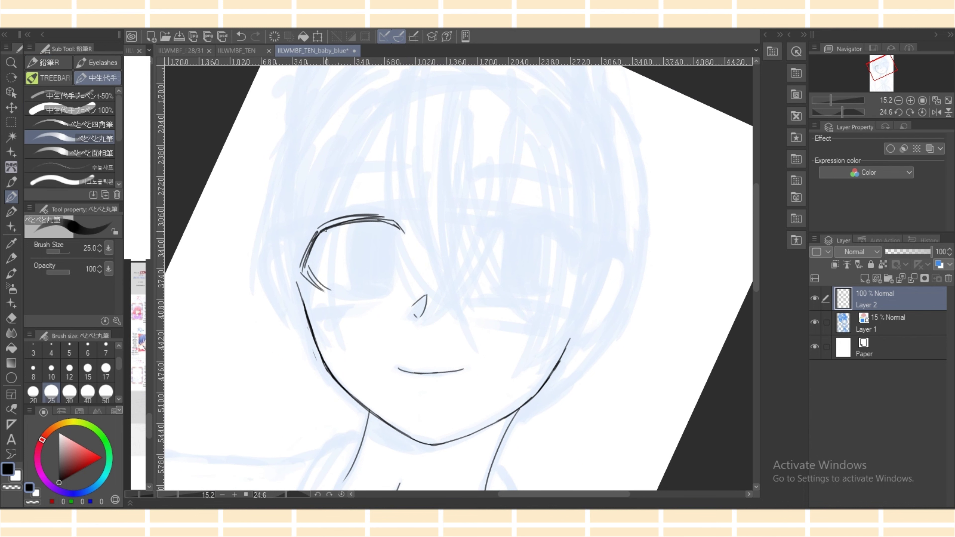
{"action": "left_click_drag", "start_coordinate": [326, 230], "coordinate": [387, 222]}
Erase the loose strokes at the left eye's lower outer corner and redraw it as a sharper angle.
{"action": "key", "text": "e"}
{"action": "left_click_drag", "start_coordinate": [316, 279], "coordinate": [321, 291]}
{"action": "mouse_move", "coordinate": [309, 278]}
{"action": "left_mouse_down"}
{"action": "mouse_move", "coordinate": [323, 290]}
{"action": "mouse_move", "coordinate": [301, 267]}
{"action": "mouse_move", "coordinate": [332, 292]}
{"action": "left_mouse_up"}
{"action": "key", "text": "p"}
{"action": "key", "text": "e"}
{"action": "key", "text": "p"}
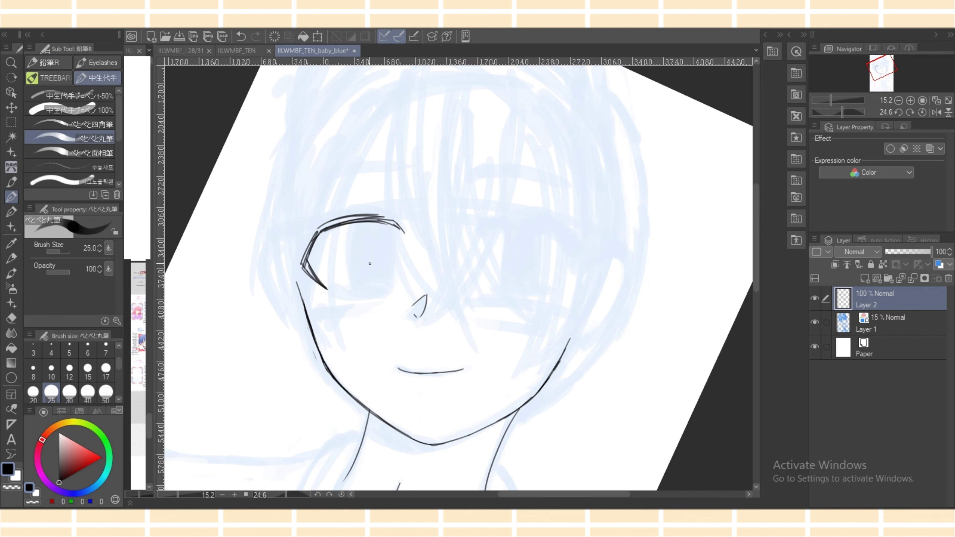
Draw both sides of the left eye's iris and the lower lid line beneath it.
{"action": "mouse_move", "coordinate": [349, 222]}
{"action": "left_mouse_down"}
{"action": "mouse_move", "coordinate": [360, 297]}
{"action": "mouse_move", "coordinate": [352, 287]}
{"action": "left_mouse_up"}
{"action": "key", "text": "ctrl+z"}
{"action": "left_click_drag", "start_coordinate": [395, 228], "coordinate": [394, 289]}
{"action": "key", "text": "ctrl+z"}
{"action": "key", "text": "ctrl+z"}
{"action": "mouse_move", "coordinate": [392, 222]}
{"action": "left_mouse_down"}
{"action": "mouse_move", "coordinate": [393, 275]}
{"action": "mouse_move", "coordinate": [374, 214]}
{"action": "mouse_move", "coordinate": [400, 230]}
{"action": "mouse_move", "coordinate": [392, 290]}
{"action": "left_mouse_up"}
{"action": "mouse_move", "coordinate": [332, 289]}
{"action": "left_mouse_down"}
{"action": "mouse_move", "coordinate": [395, 289]}
{"action": "mouse_move", "coordinate": [338, 289]}
{"action": "mouse_move", "coordinate": [391, 292]}
{"action": "mouse_move", "coordinate": [365, 291]}
{"action": "mouse_move", "coordinate": [382, 291]}
{"action": "left_mouse_up"}
{"action": "key", "text": "e"}
{"action": "key", "text": "p"}
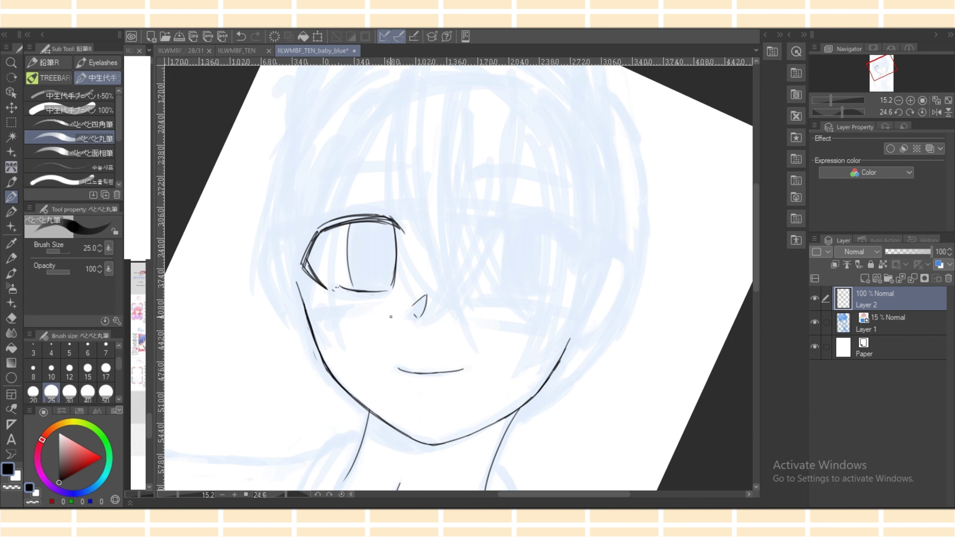
Erase the lower outer corner of the left eye and draw it again as a line down to the lower lid.
{"action": "key", "text": "e"}
{"action": "mouse_move", "coordinate": [302, 264]}
{"action": "left_mouse_down"}
{"action": "mouse_move", "coordinate": [331, 290]}
{"action": "mouse_move", "coordinate": [307, 275]}
{"action": "mouse_move", "coordinate": [320, 282]}
{"action": "left_mouse_up"}
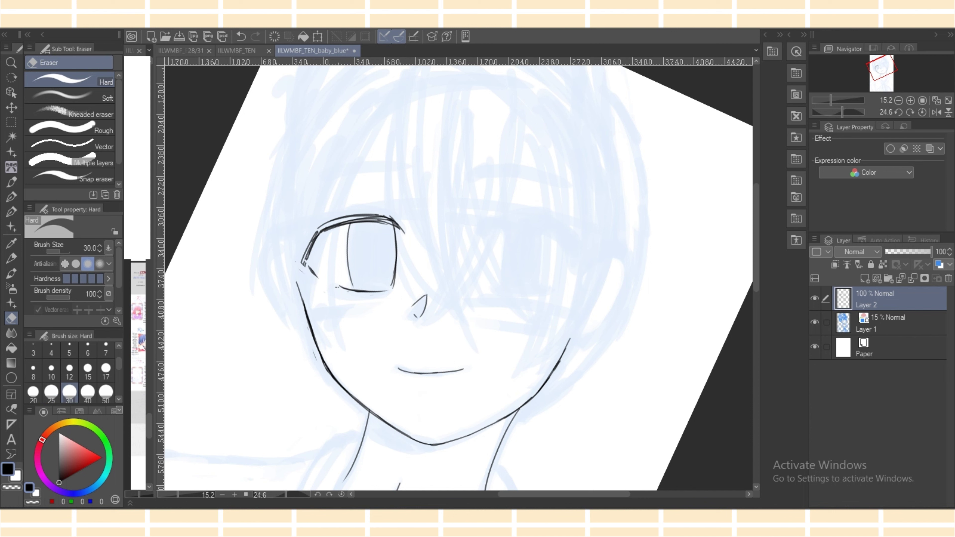
{"action": "left_click", "coordinate": [11, 182]}
{"action": "left_click", "coordinate": [12, 212]}
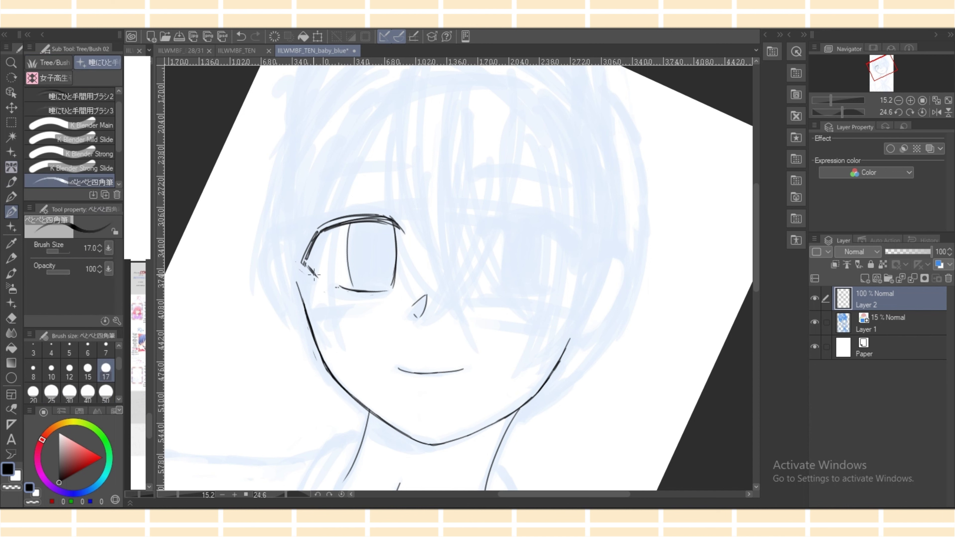
{"action": "left_click_drag", "start_coordinate": [303, 263], "coordinate": [333, 287]}
{"action": "left_click", "coordinate": [11, 197]}
{"action": "left_click_drag", "start_coordinate": [306, 262], "coordinate": [323, 280]}
{"action": "key", "text": "j"}
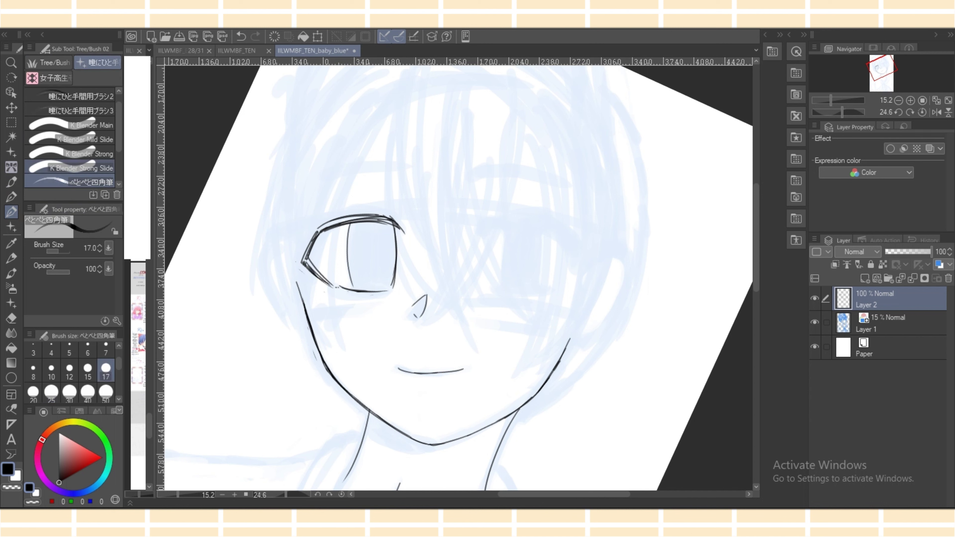
Return to the ぺとぺと丸筆 brush and thicken the left eye's outer corner, erasing the excess outside it.
{"action": "key", "text": "p"}
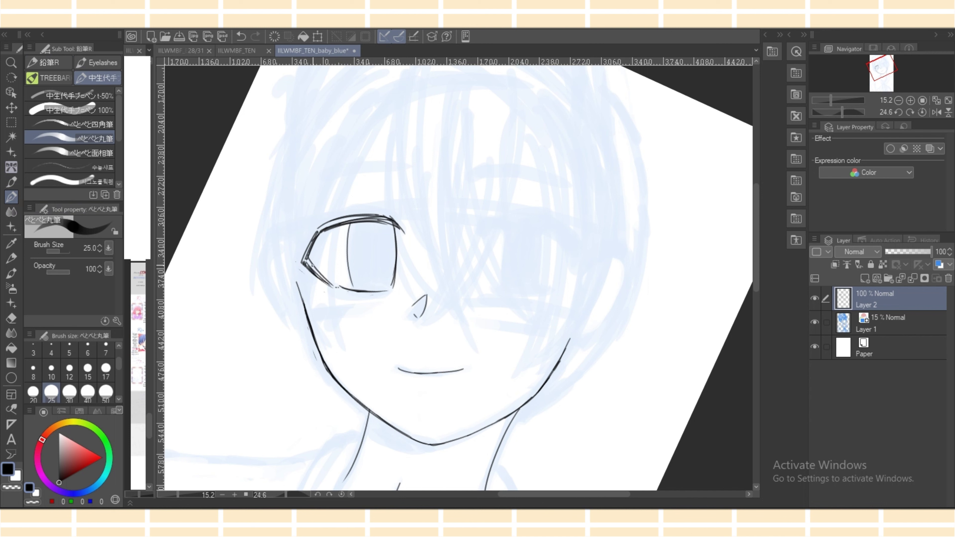
{"action": "left_click_drag", "start_coordinate": [305, 255], "coordinate": [328, 284]}
{"action": "key", "text": "e"}
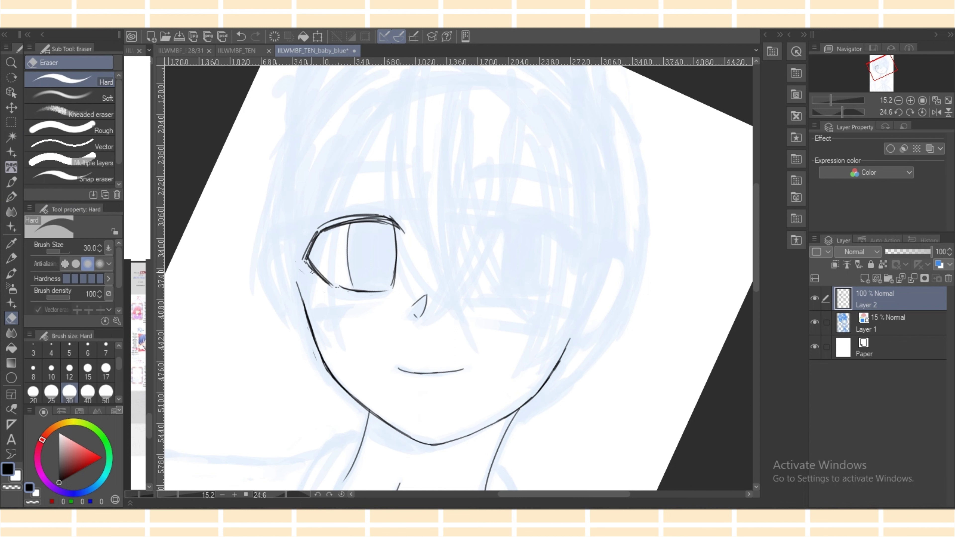
{"action": "key", "text": "p"}
{"action": "left_click_drag", "start_coordinate": [308, 252], "coordinate": [329, 285]}
{"action": "mouse_move", "coordinate": [303, 259]}
{"action": "left_mouse_down"}
{"action": "mouse_move", "coordinate": [324, 281]}
{"action": "mouse_move", "coordinate": [314, 242]}
{"action": "left_mouse_up"}
{"action": "left_click_drag", "start_coordinate": [307, 254], "coordinate": [323, 223]}
Draw an oval pupil in the left iris, with one highlight shape above it and one below.
{"action": "mouse_move", "coordinate": [323, 227]}
{"action": "left_mouse_down"}
{"action": "mouse_move", "coordinate": [386, 216]}
{"action": "mouse_move", "coordinate": [366, 259]}
{"action": "left_mouse_up"}
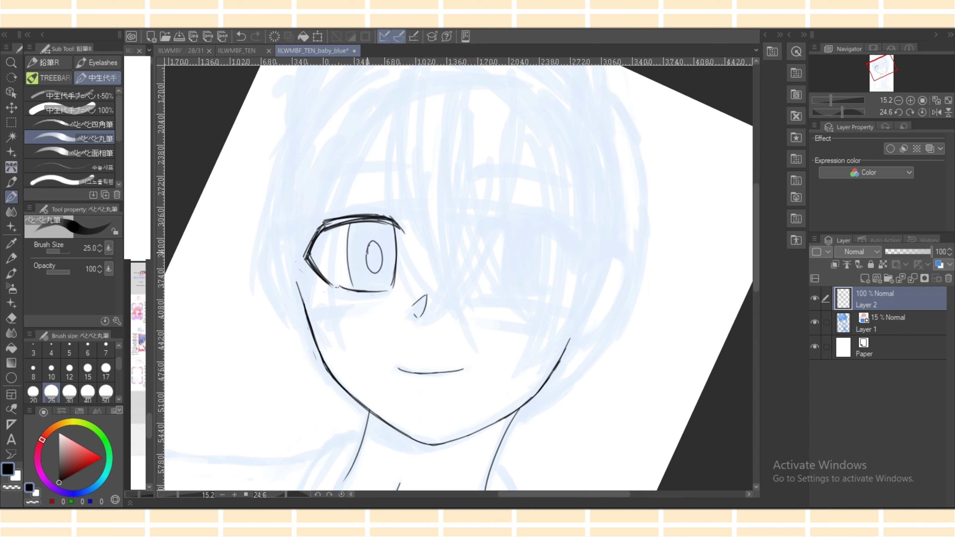
{"action": "mouse_move", "coordinate": [359, 223]}
{"action": "left_mouse_down"}
{"action": "mouse_move", "coordinate": [352, 237]}
{"action": "mouse_move", "coordinate": [380, 239]}
{"action": "mouse_move", "coordinate": [370, 239]}
{"action": "mouse_move", "coordinate": [350, 291]}
{"action": "mouse_move", "coordinate": [372, 271]}
{"action": "left_mouse_up"}
{"action": "key", "text": "ctrl+z"}
{"action": "key", "text": "ctrl+z"}
Clean up the left eye's lash line, thicken it, and add a thin eyelid crease above it.
{"action": "key", "text": "e"}
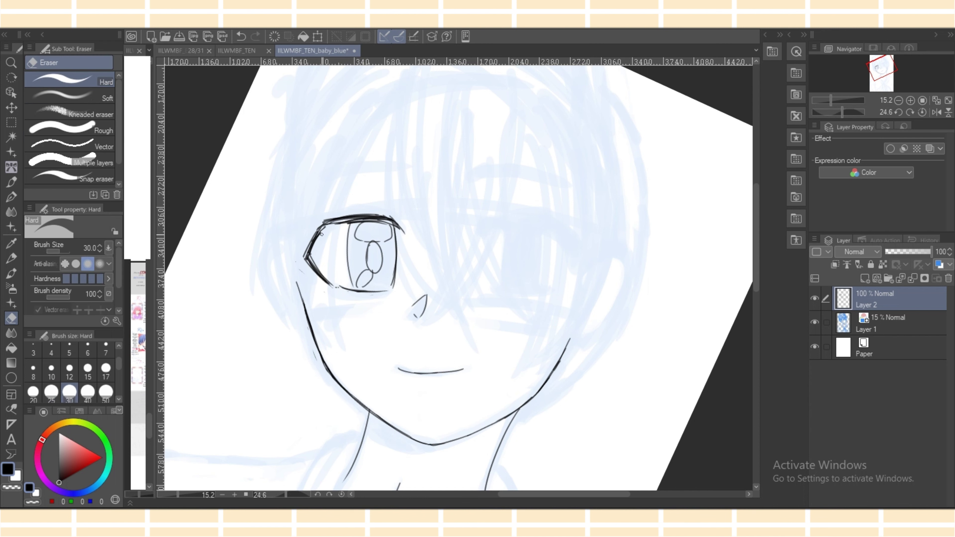
{"action": "key", "text": "p"}
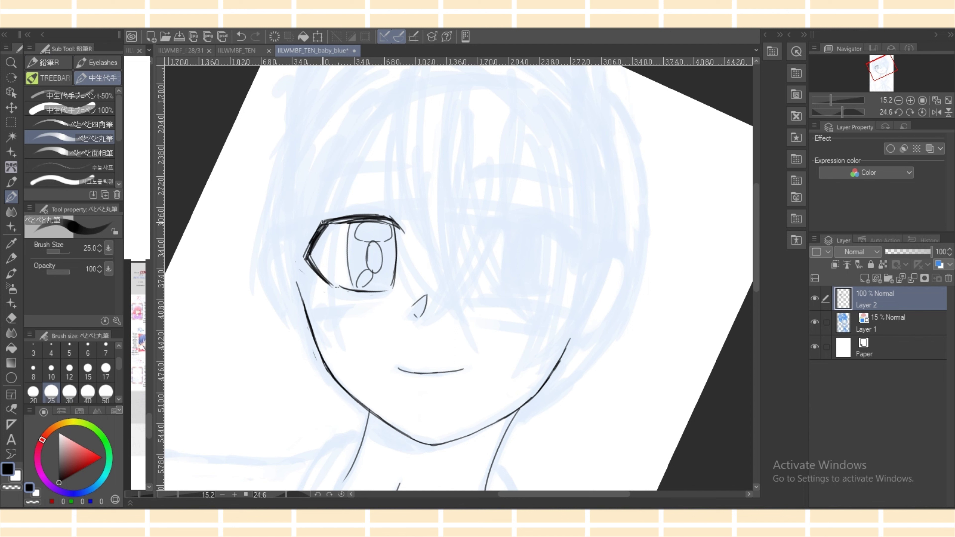
{"action": "left_click_drag", "start_coordinate": [322, 222], "coordinate": [383, 206]}
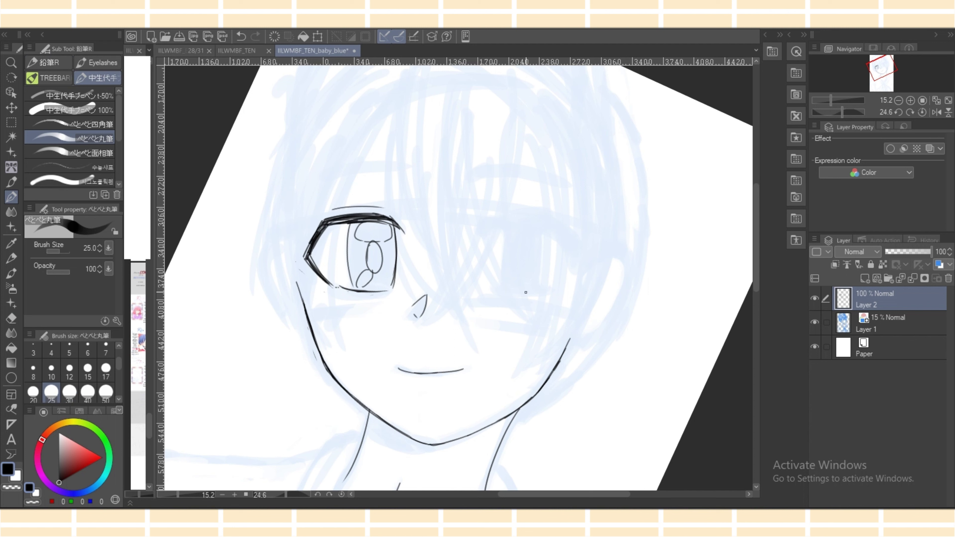
Lasso the nose, move it slightly toward the left eye, and deselect it.
{"action": "key", "text": "m"}
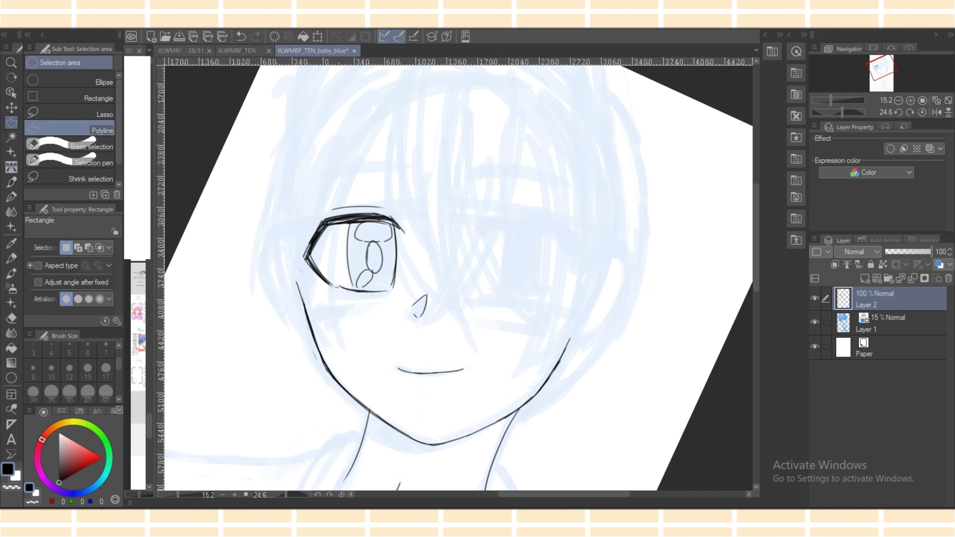
{"action": "mouse_move", "coordinate": [412, 289]}
{"action": "left_mouse_down"}
{"action": "mouse_move", "coordinate": [450, 286]}
{"action": "mouse_move", "coordinate": [425, 324]}
{"action": "left_mouse_up"}
{"action": "key", "text": "k"}
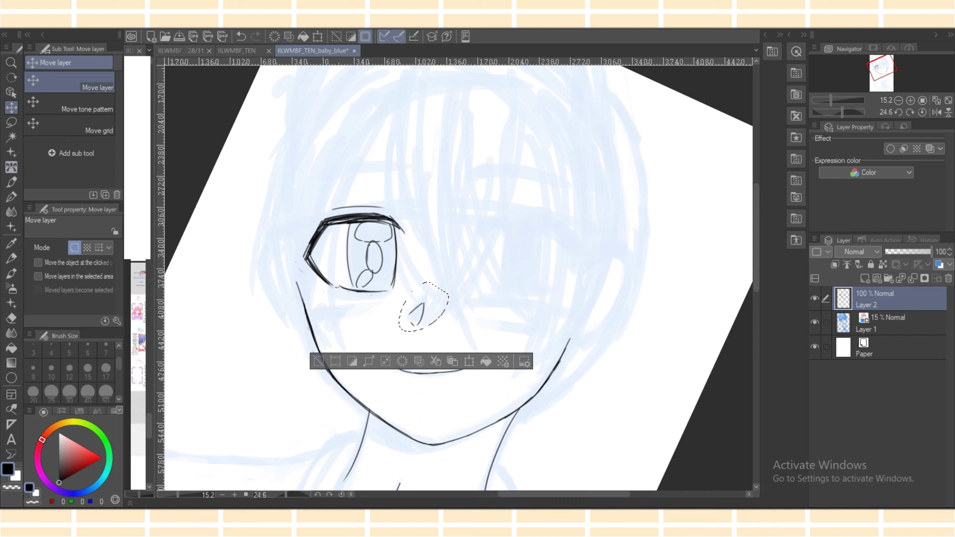
{"action": "key", "text": "m"}
{"action": "key", "text": "ctrl+d"}
{"action": "key", "text": "p"}
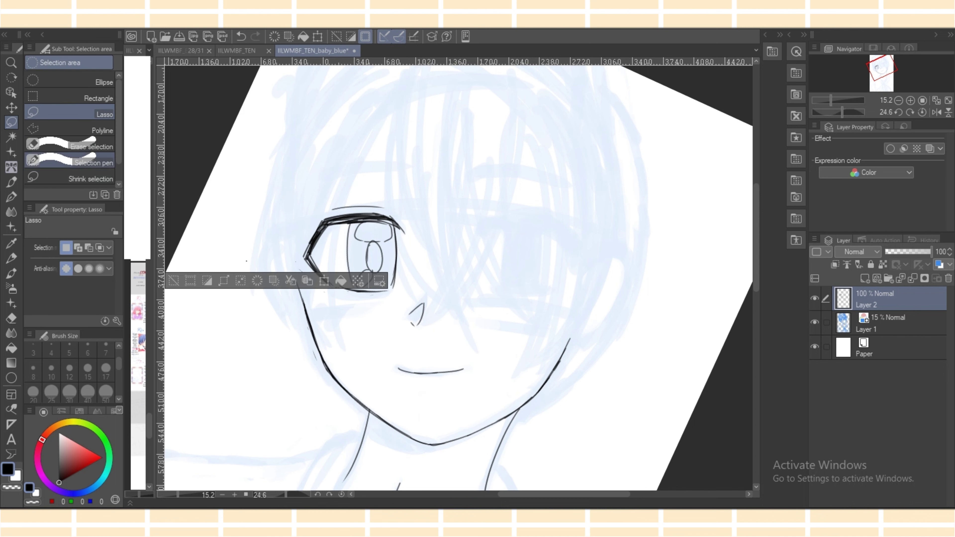
{"action": "key", "text": "ctrl+d"}
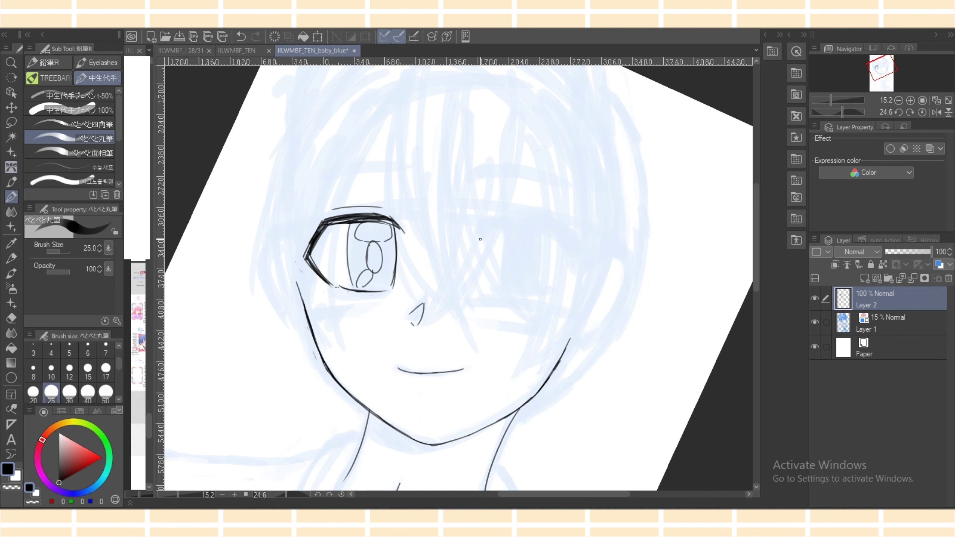
Draw the right eye's inner corner and upper lash line with the canvas flipped, and restore the unflipped view.
{"action": "key", "text": "h"}
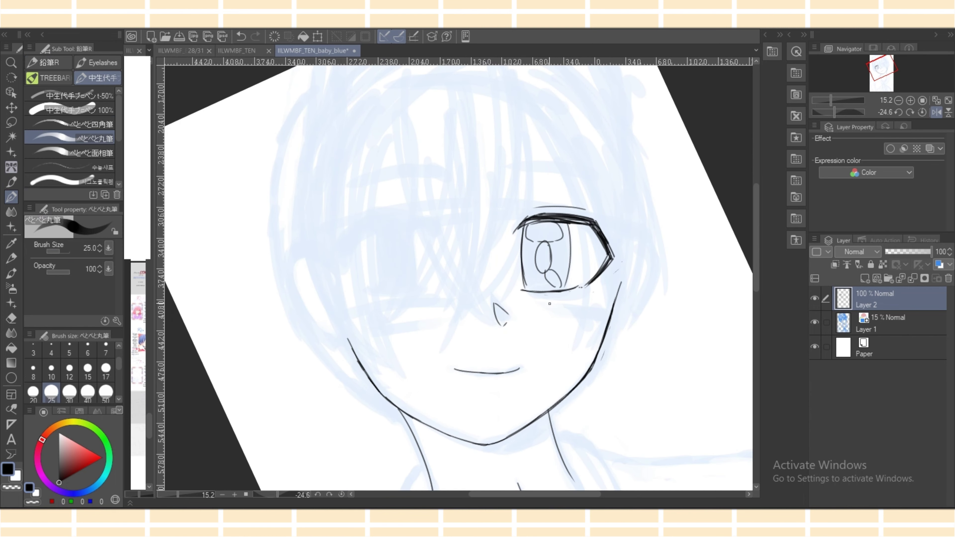
{"action": "left_click_drag", "start_coordinate": [436, 226], "coordinate": [445, 235]}
{"action": "mouse_move", "coordinate": [359, 228]}
{"action": "left_mouse_down"}
{"action": "mouse_move", "coordinate": [428, 225]}
{"action": "mouse_move", "coordinate": [418, 227]}
{"action": "left_mouse_up"}
{"action": "left_click", "coordinate": [937, 112]}
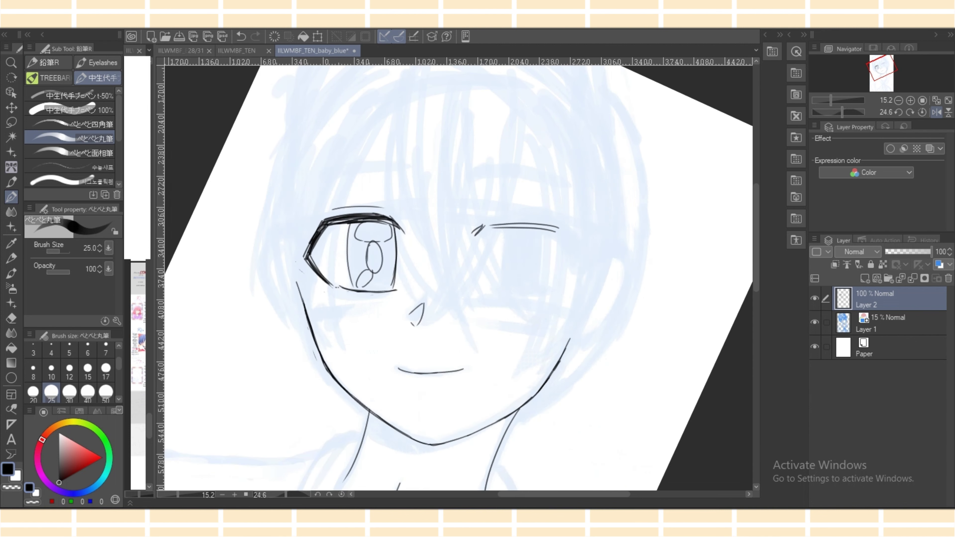
Join the right eye's inner corner to its upper lash line and thicken the line with repeated strokes.
{"action": "mouse_move", "coordinate": [481, 225]}
{"action": "left_mouse_down"}
{"action": "mouse_move", "coordinate": [537, 226]}
{"action": "mouse_move", "coordinate": [491, 224]}
{"action": "mouse_move", "coordinate": [474, 236]}
{"action": "mouse_move", "coordinate": [500, 221]}
{"action": "mouse_move", "coordinate": [488, 221]}
{"action": "mouse_move", "coordinate": [549, 225]}
{"action": "left_mouse_up"}
{"action": "key", "text": "e"}
{"action": "key", "text": "p"}
{"action": "key", "text": "e"}
{"action": "key", "text": "p"}
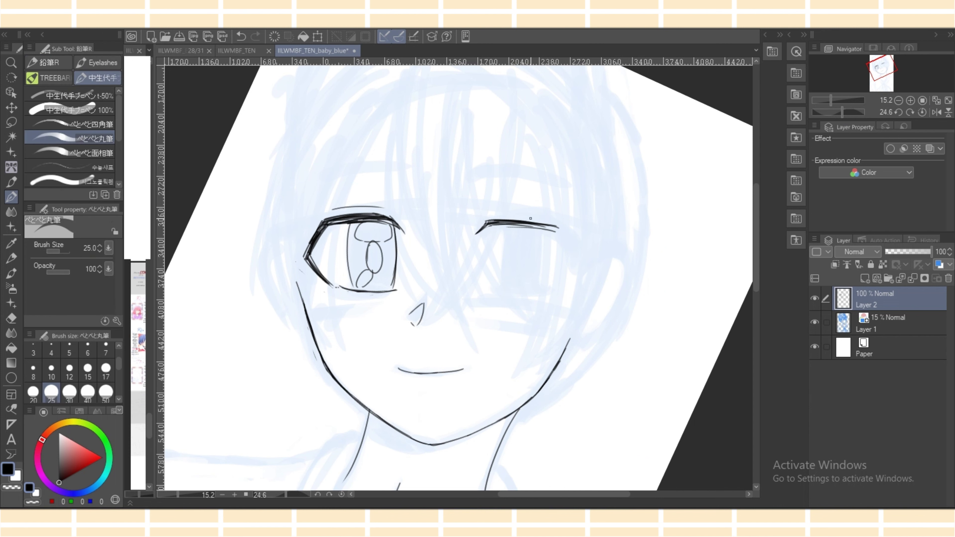
{"action": "left_click_drag", "start_coordinate": [489, 226], "coordinate": [558, 228]}
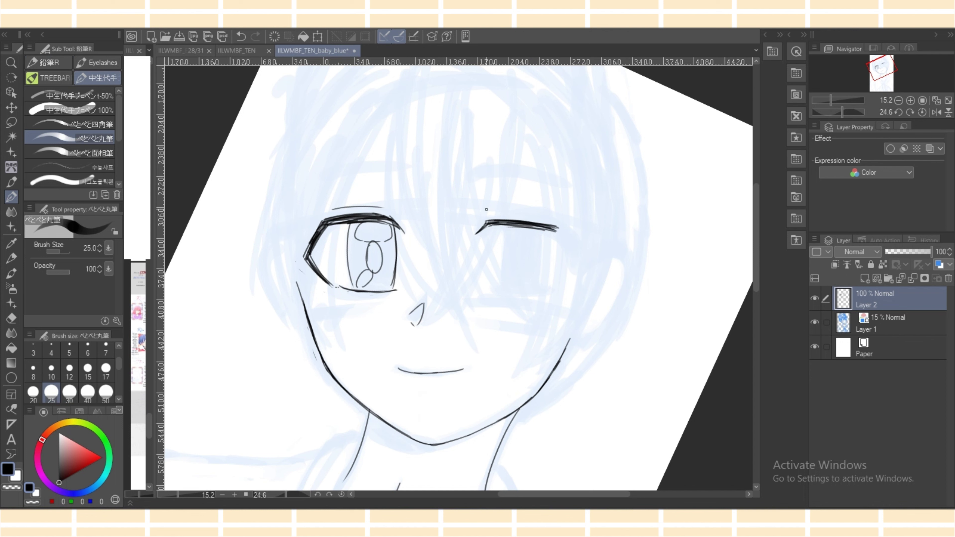
Draw a thin eyelid crease above the right eye and, with the canvas flipped, its angled outer corner.
{"action": "left_click_drag", "start_coordinate": [492, 209], "coordinate": [540, 218]}
{"action": "key", "text": "ctrl+z"}
{"action": "left_click", "coordinate": [936, 112]}
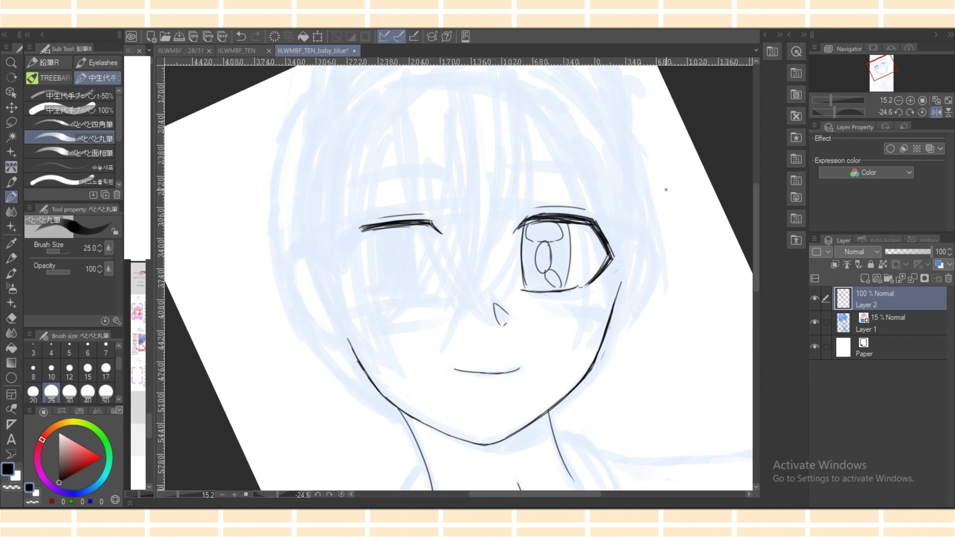
{"action": "mouse_move", "coordinate": [357, 226]}
{"action": "left_mouse_down"}
{"action": "mouse_move", "coordinate": [388, 221]}
{"action": "mouse_move", "coordinate": [338, 268]}
{"action": "mouse_move", "coordinate": [367, 292]}
{"action": "left_mouse_up"}
{"action": "mouse_move", "coordinate": [347, 266]}
{"action": "left_mouse_down"}
{"action": "mouse_move", "coordinate": [370, 294]}
{"action": "mouse_move", "coordinate": [359, 286]}
{"action": "left_mouse_up"}
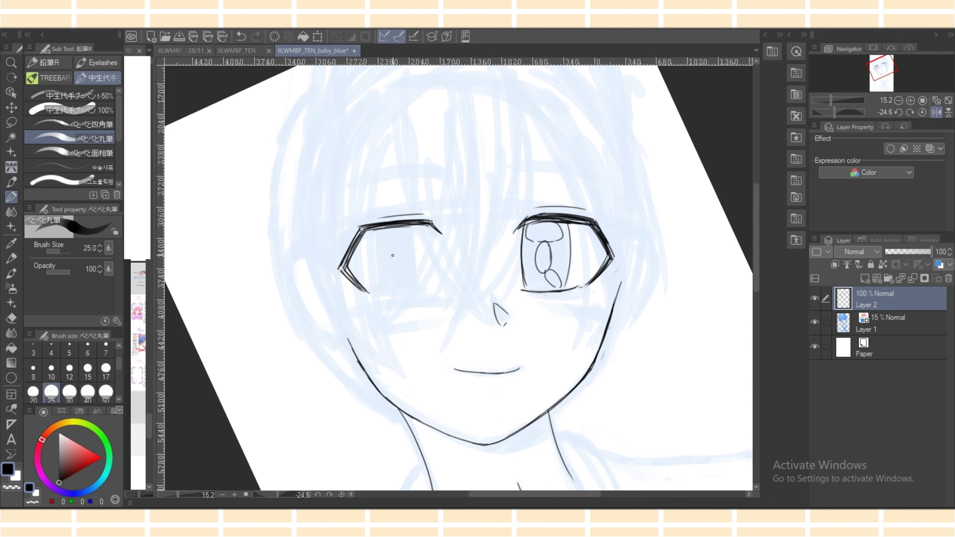
Draw the two curved iris sides and the lower lash line of the right eye.
{"action": "left_click_drag", "start_coordinate": [378, 228], "coordinate": [386, 293]}
{"action": "mouse_move", "coordinate": [419, 224]}
{"action": "left_mouse_down"}
{"action": "mouse_move", "coordinate": [422, 292]}
{"action": "mouse_move", "coordinate": [381, 295]}
{"action": "mouse_move", "coordinate": [441, 293]}
{"action": "left_mouse_up"}
{"action": "key", "text": "ctrl+z"}
{"action": "key", "text": "ctrl+z"}
{"action": "left_click_drag", "start_coordinate": [375, 295], "coordinate": [393, 297]}
{"action": "left_click_drag", "start_coordinate": [378, 297], "coordinate": [436, 294]}
{"action": "key", "text": "ctrl+z"}
{"action": "key", "text": "ctrl+z"}
{"action": "key", "text": "ctrl+z"}
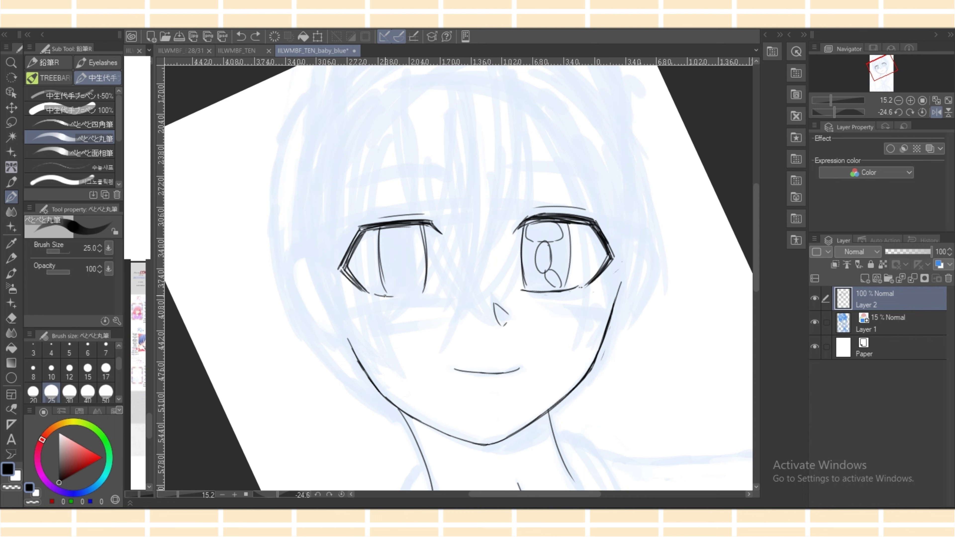
{"action": "left_click_drag", "start_coordinate": [374, 295], "coordinate": [436, 294]}
Outline the right ear from its upper curve down to the jaw, and restore the unflipped view.
{"action": "left_click_drag", "start_coordinate": [324, 290], "coordinate": [336, 376]}
{"action": "key", "text": "ctrl+z"}
{"action": "mouse_move", "coordinate": [323, 291]}
{"action": "left_mouse_down"}
{"action": "mouse_move", "coordinate": [326, 361]}
{"action": "mouse_move", "coordinate": [349, 376]}
{"action": "left_mouse_up"}
{"action": "key", "text": "ctrl+z"}
{"action": "left_click_drag", "start_coordinate": [291, 297], "coordinate": [304, 281]}
{"action": "mouse_move", "coordinate": [310, 282]}
{"action": "left_mouse_down"}
{"action": "mouse_move", "coordinate": [328, 296]}
{"action": "mouse_move", "coordinate": [311, 343]}
{"action": "mouse_move", "coordinate": [324, 360]}
{"action": "left_mouse_up"}
{"action": "left_click_drag", "start_coordinate": [326, 361], "coordinate": [358, 374]}
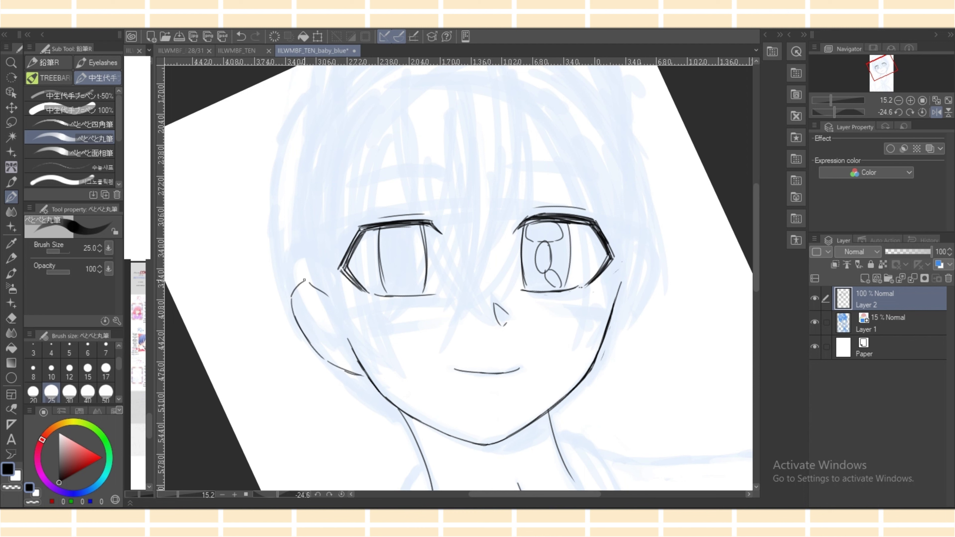
{"action": "left_click_drag", "start_coordinate": [304, 280], "coordinate": [329, 297]}
{"action": "key", "text": "h"}
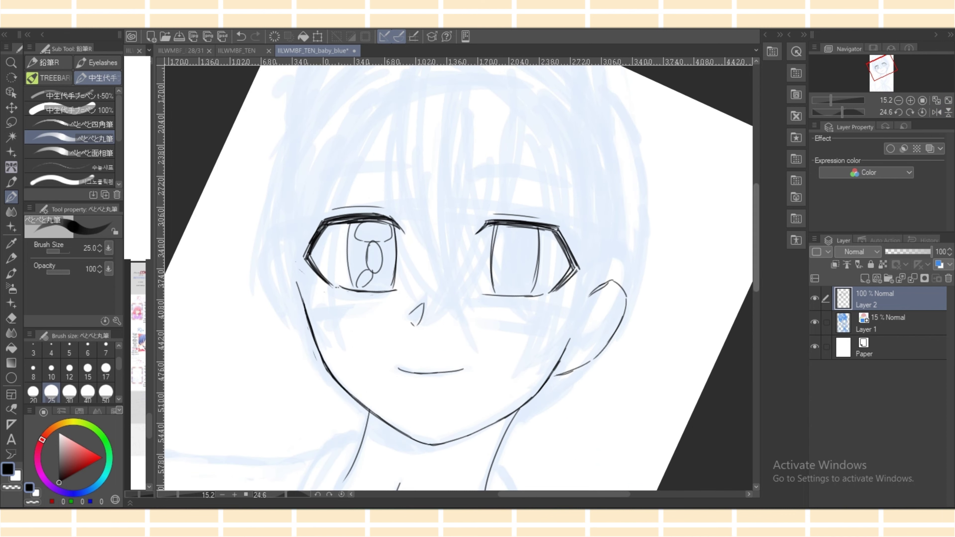
Clean up and thicken the right eye's upper lash line and its inner corner.
{"action": "mouse_move", "coordinate": [486, 223]}
{"action": "left_mouse_down"}
{"action": "mouse_move", "coordinate": [548, 225]}
{"action": "mouse_move", "coordinate": [488, 229]}
{"action": "mouse_move", "coordinate": [494, 222]}
{"action": "mouse_move", "coordinate": [472, 239]}
{"action": "left_mouse_up"}
{"action": "key", "text": "e"}
{"action": "key", "text": "p"}
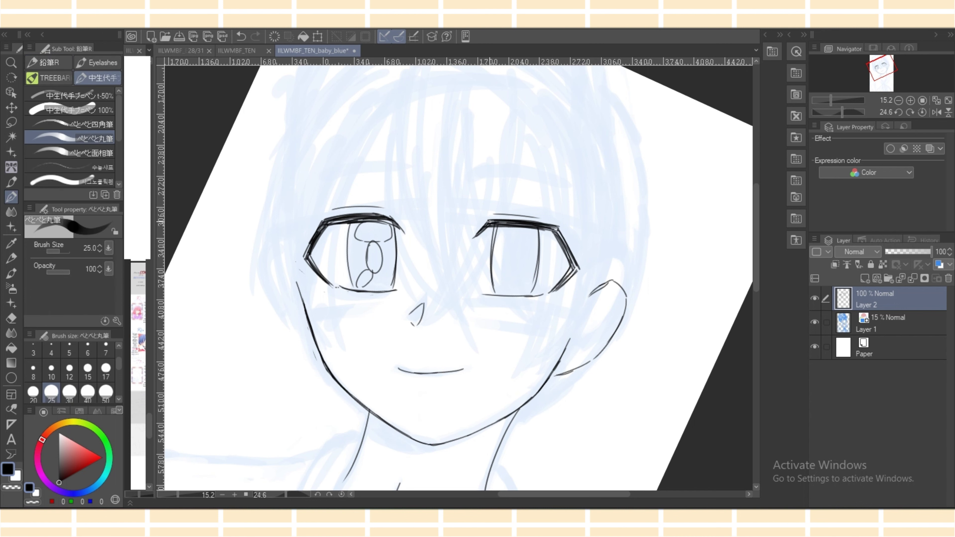
{"action": "key", "text": "e"}
{"action": "key", "text": "p"}
{"action": "mouse_move", "coordinate": [487, 223]}
{"action": "left_mouse_down"}
{"action": "mouse_move", "coordinate": [528, 222]}
{"action": "mouse_move", "coordinate": [498, 228]}
{"action": "left_mouse_up"}
{"action": "key", "text": "e"}
{"action": "key", "text": "p"}
{"action": "left_click_drag", "start_coordinate": [527, 223], "coordinate": [549, 220]}
{"action": "left_click_drag", "start_coordinate": [485, 222], "coordinate": [553, 225]}
{"action": "key", "text": "ctrl+z"}
{"action": "left_click_drag", "start_coordinate": [483, 229], "coordinate": [535, 228]}
{"action": "key", "text": "ctrl+z"}
{"action": "key", "text": "ctrl+z"}
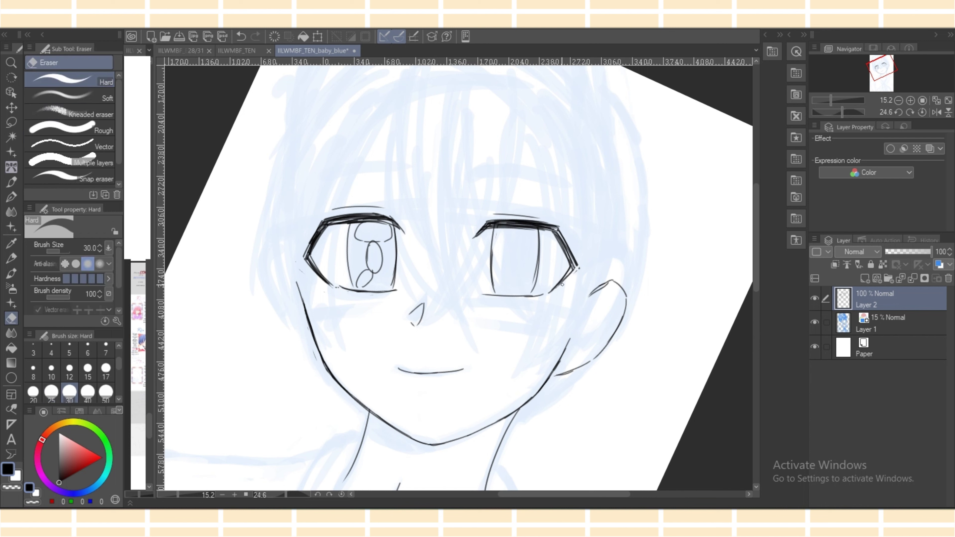
Trim the right eye's outer corner with the eraser and thicken its outer lash line.
{"action": "mouse_move", "coordinate": [569, 272]}
{"action": "left_mouse_down"}
{"action": "mouse_move", "coordinate": [548, 293]}
{"action": "mouse_move", "coordinate": [562, 279]}
{"action": "left_mouse_up"}
{"action": "key", "text": "ctrl+z"}
{"action": "left_click_drag", "start_coordinate": [567, 274], "coordinate": [575, 265]}
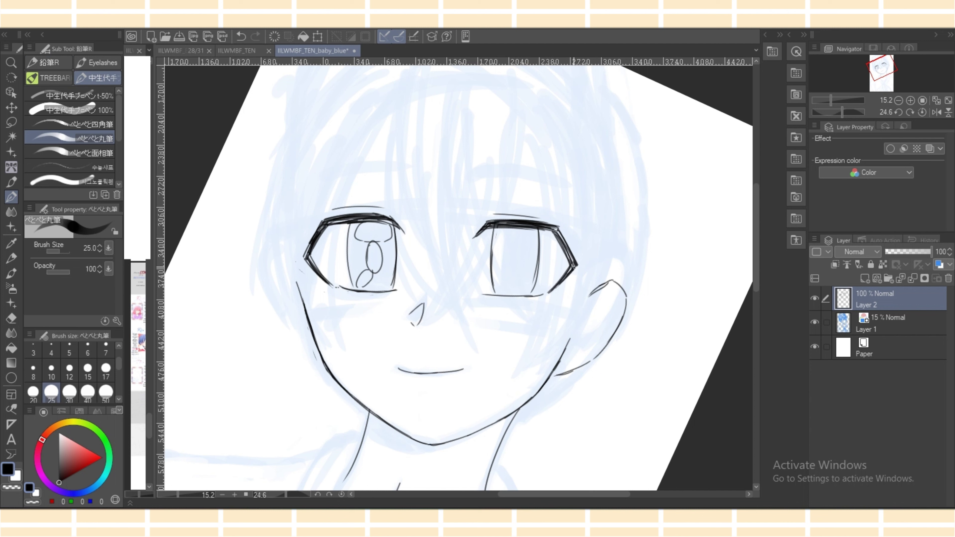
{"action": "left_click_drag", "start_coordinate": [557, 228], "coordinate": [574, 256]}
{"action": "mouse_move", "coordinate": [547, 223]}
{"action": "left_mouse_down"}
{"action": "mouse_move", "coordinate": [558, 225]}
{"action": "mouse_move", "coordinate": [546, 223]}
{"action": "mouse_move", "coordinate": [557, 225]}
{"action": "mouse_move", "coordinate": [570, 258]}
{"action": "left_mouse_up"}
{"action": "key", "text": "ctrl+z"}
{"action": "key", "text": "e"}
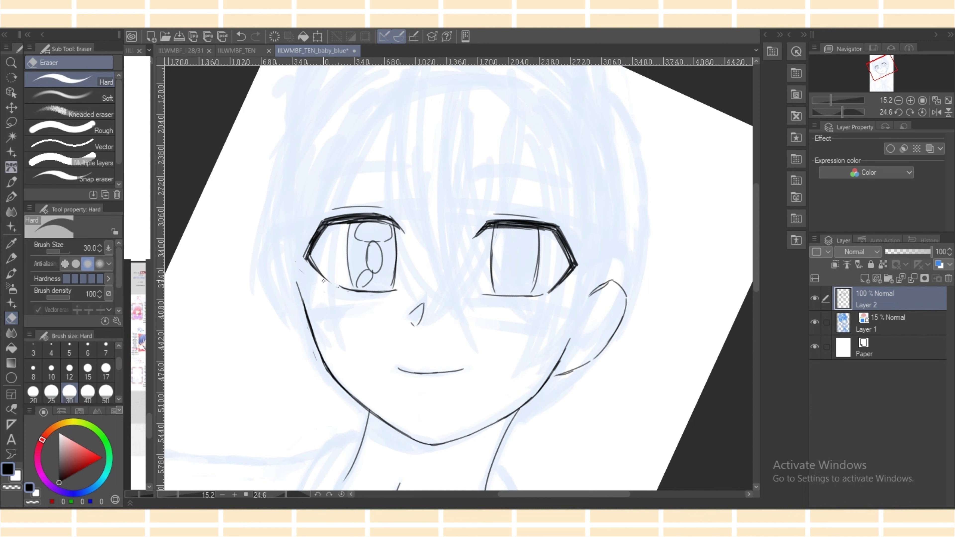
Thicken the left eye's lower outer corner and clean up the right eye's outer iris line.
{"action": "key", "text": "p"}
{"action": "mouse_move", "coordinate": [302, 257]}
{"action": "left_mouse_down"}
{"action": "mouse_move", "coordinate": [339, 288]}
{"action": "mouse_move", "coordinate": [328, 279]}
{"action": "left_mouse_up"}
{"action": "key", "text": "e"}
{"action": "key", "text": "p"}
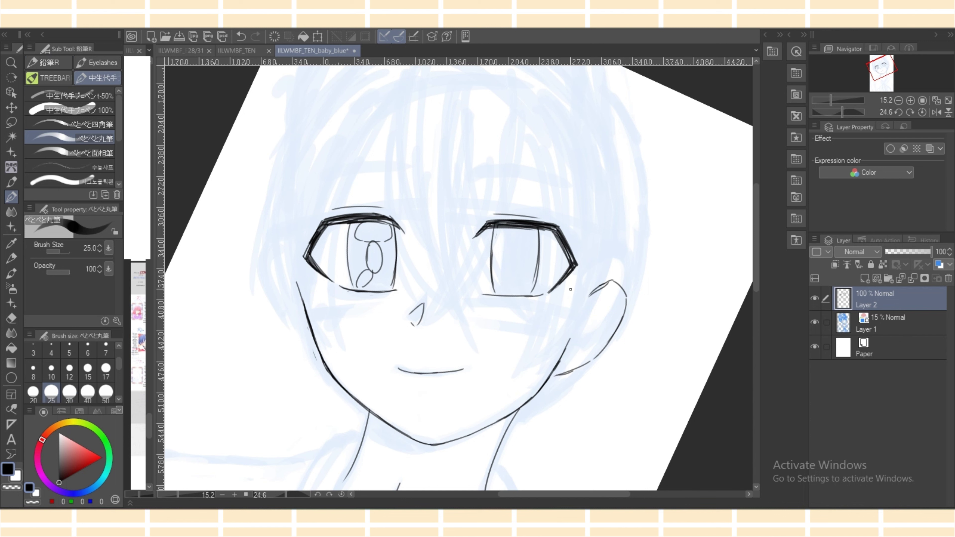
{"action": "key", "text": "e"}
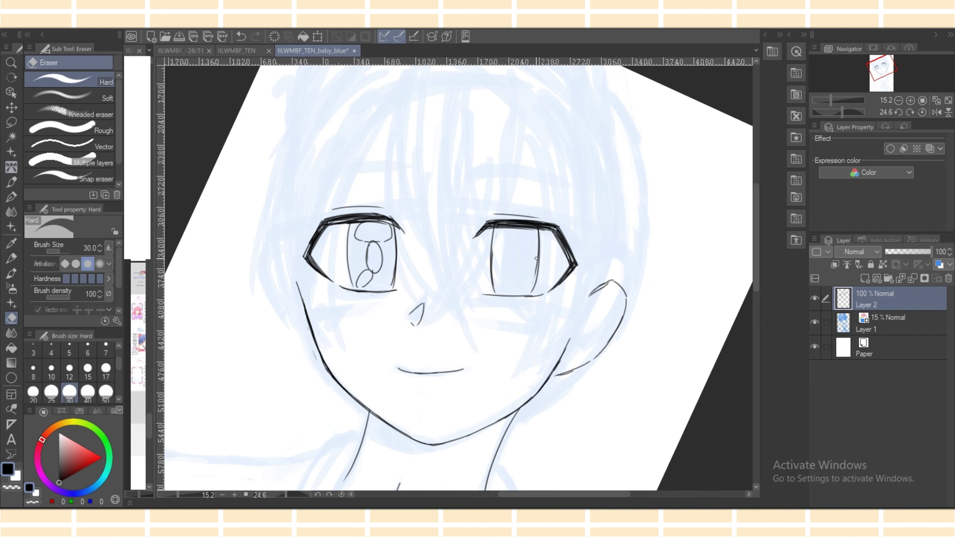
{"action": "key", "text": "p"}
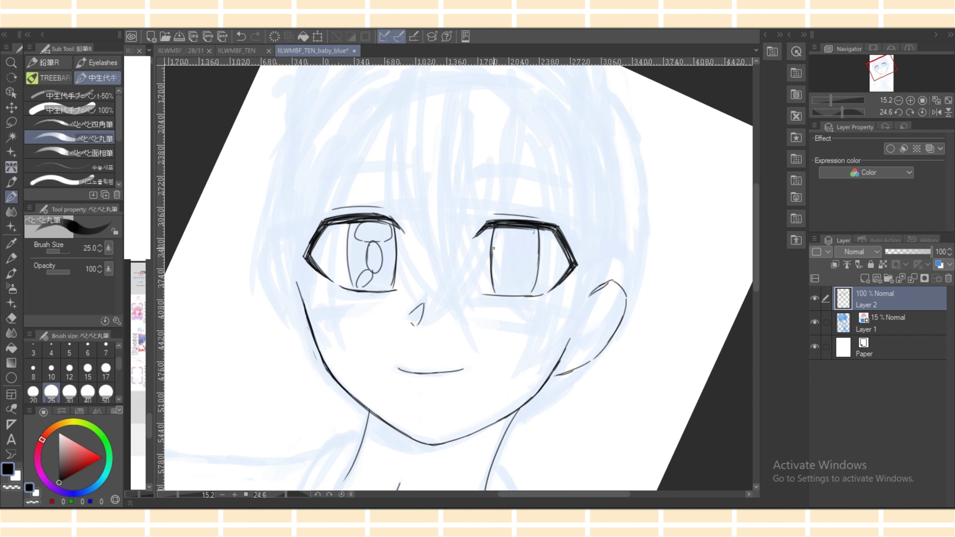
Draw a rounded highlight, an oval pupil and a small lower highlight inside the right eye's iris.
{"action": "mouse_move", "coordinate": [515, 245]}
{"action": "left_mouse_down"}
{"action": "mouse_move", "coordinate": [531, 228]}
{"action": "mouse_move", "coordinate": [536, 241]}
{"action": "left_mouse_up"}
{"action": "key", "text": "ctrl+z"}
{"action": "key", "text": "ctrl+z"}
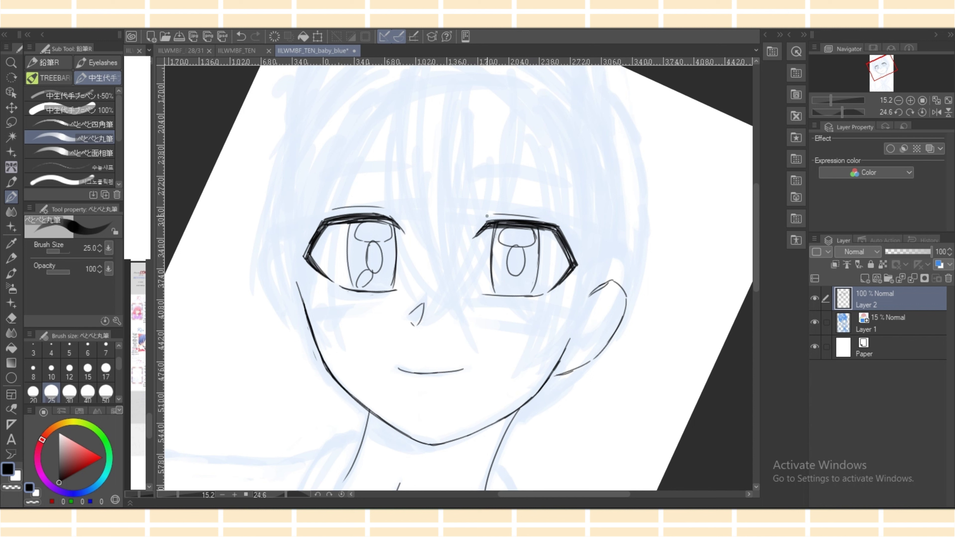
{"action": "left_click_drag", "start_coordinate": [510, 274], "coordinate": [508, 293]}
{"action": "key", "text": "ctrl+z"}
{"action": "key", "text": "ctrl+z"}
{"action": "key", "text": "ctrl+z"}
Draw the inner fold lines of the right ear.
{"action": "mouse_move", "coordinate": [588, 310]}
{"action": "left_mouse_down"}
{"action": "mouse_move", "coordinate": [610, 295]}
{"action": "mouse_move", "coordinate": [615, 307]}
{"action": "mouse_move", "coordinate": [561, 364]}
{"action": "mouse_move", "coordinate": [581, 359]}
{"action": "mouse_move", "coordinate": [612, 313]}
{"action": "left_mouse_up"}
{"action": "left_click_drag", "start_coordinate": [615, 305], "coordinate": [609, 321]}
{"action": "left_click_drag", "start_coordinate": [601, 495], "coordinate": [585, 494]}
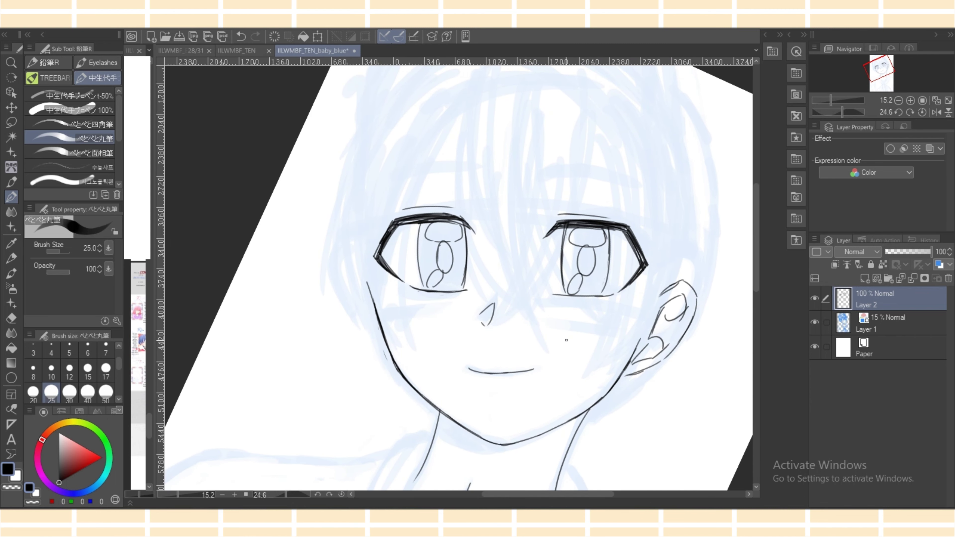
Draw the left ear's outline and inner folds beside the face, then clean up the ear lines with the eraser.
{"action": "left_click_drag", "start_coordinate": [351, 249], "coordinate": [360, 259]}
{"action": "mouse_move", "coordinate": [346, 246]}
{"action": "left_mouse_down"}
{"action": "mouse_move", "coordinate": [335, 256]}
{"action": "mouse_move", "coordinate": [340, 292]}
{"action": "mouse_move", "coordinate": [372, 337]}
{"action": "left_mouse_up"}
{"action": "left_click_drag", "start_coordinate": [364, 333], "coordinate": [382, 345]}
{"action": "mouse_move", "coordinate": [357, 250]}
{"action": "left_mouse_down"}
{"action": "mouse_move", "coordinate": [374, 330]}
{"action": "mouse_move", "coordinate": [370, 309]}
{"action": "left_mouse_up"}
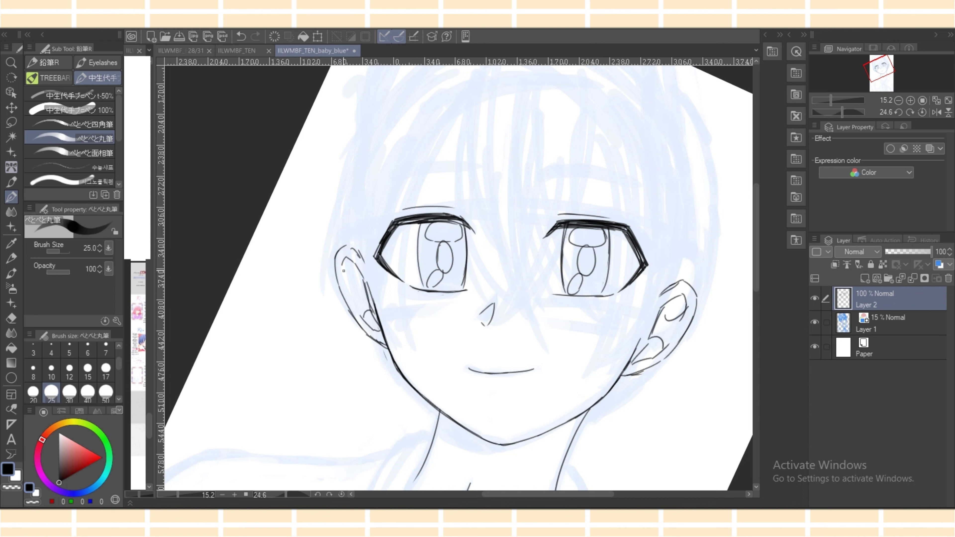
{"action": "mouse_move", "coordinate": [343, 270]}
{"action": "left_mouse_down"}
{"action": "mouse_move", "coordinate": [348, 297]}
{"action": "mouse_move", "coordinate": [363, 282]}
{"action": "mouse_move", "coordinate": [376, 313]}
{"action": "mouse_move", "coordinate": [363, 332]}
{"action": "left_mouse_up"}
{"action": "key", "text": "e"}
{"action": "key", "text": "ctrl+plus"}
{"action": "key", "text": "p"}
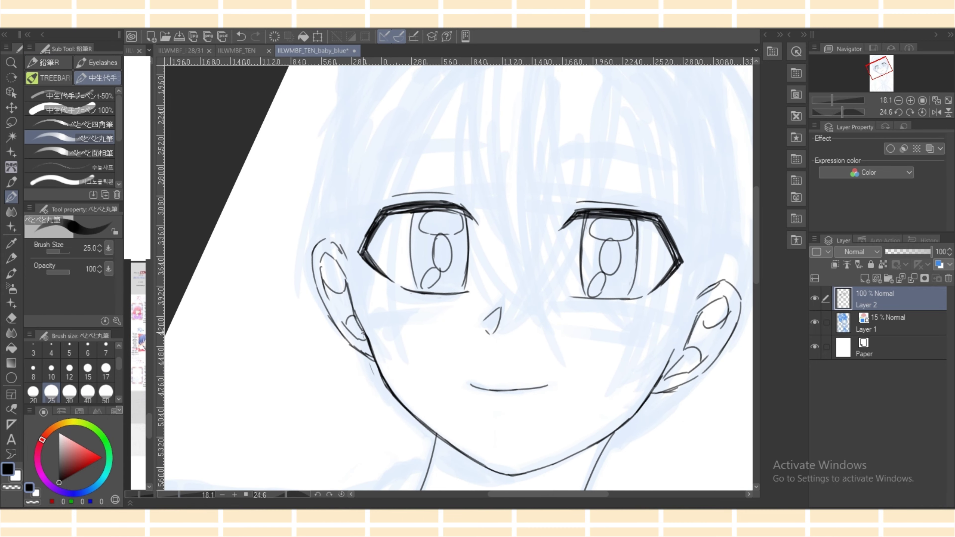
{"action": "key", "text": "e"}
{"action": "key", "text": "p"}
Check the face line art against the whole figure sketch at a reduced zoom.
{"action": "key", "text": "ctrl+minus"}
{"action": "key", "text": "ctrl+minus"}
{"action": "key", "text": "ctrl+minus"}
{"action": "key", "text": "ctrl+minus"}
{"action": "key", "text": "ctrl+minus"}
{"action": "key", "text": "ctrl+minus"}
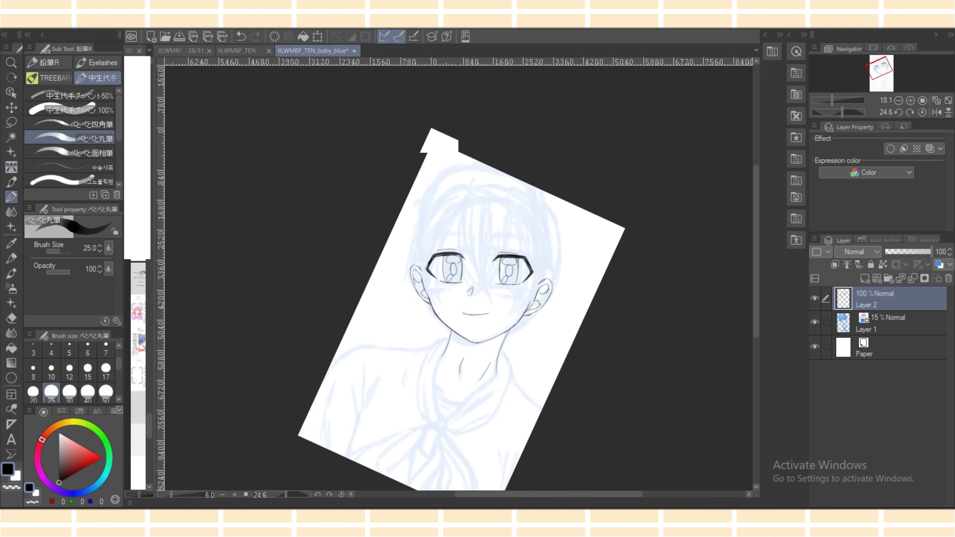
{"action": "key", "text": "ctrl+plus"}
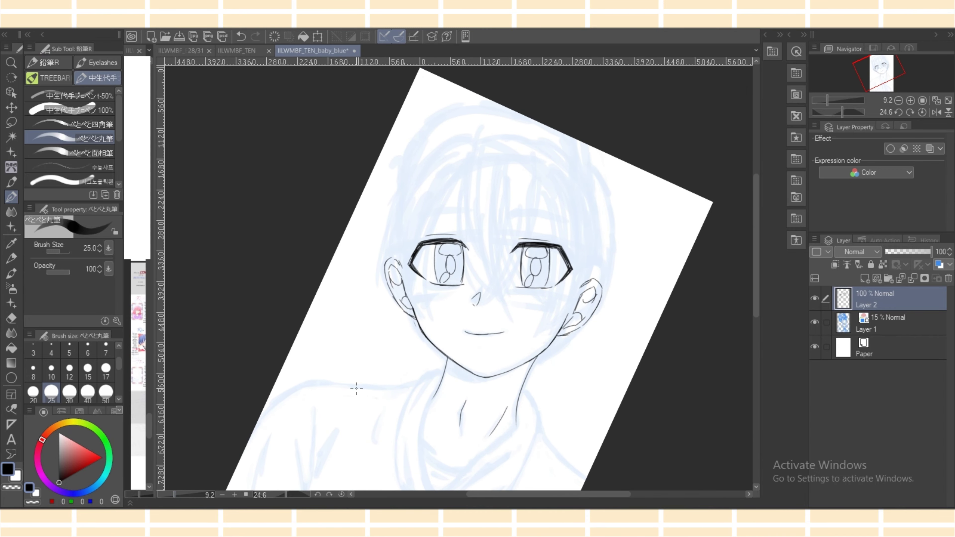
{"action": "key", "text": "ctrl+plus"}
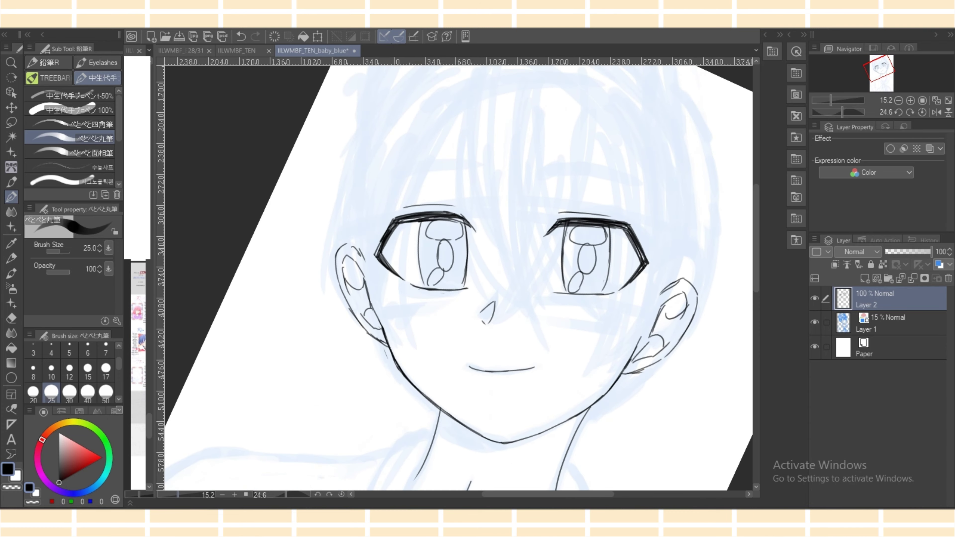
Draw a thin arched eyebrow above each eye, refine the lines, and check them with the canvas flipped.
{"action": "left_click_drag", "start_coordinate": [384, 186], "coordinate": [457, 174]}
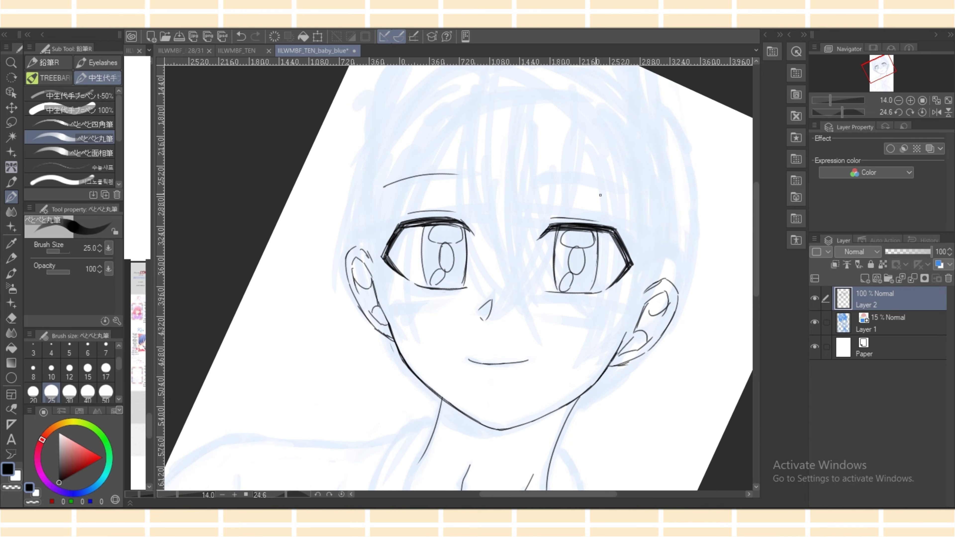
{"action": "left_click_drag", "start_coordinate": [543, 180], "coordinate": [627, 192]}
{"action": "left_click_drag", "start_coordinate": [448, 174], "coordinate": [480, 175]}
{"action": "mouse_move", "coordinate": [410, 176]}
{"action": "left_mouse_down"}
{"action": "mouse_move", "coordinate": [461, 172]}
{"action": "mouse_move", "coordinate": [450, 173]}
{"action": "left_mouse_up"}
{"action": "key", "text": "e"}
{"action": "key", "text": "p"}
{"action": "left_click", "coordinate": [936, 112]}
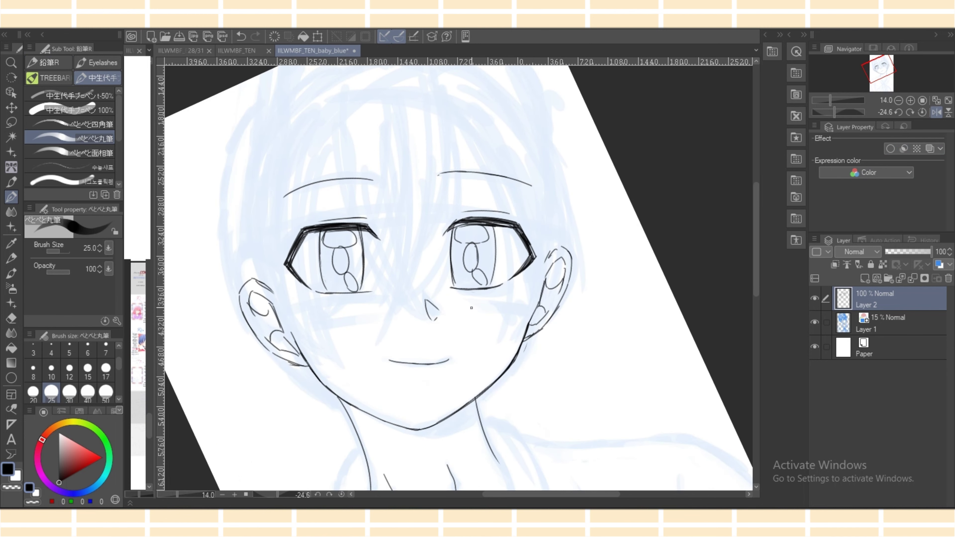
{"action": "key", "text": "e"}
{"action": "key", "text": "p"}
Lasso the left eye's iris, move it slightly toward the eye's outer corner, and deselect it.
{"action": "key", "text": "m"}
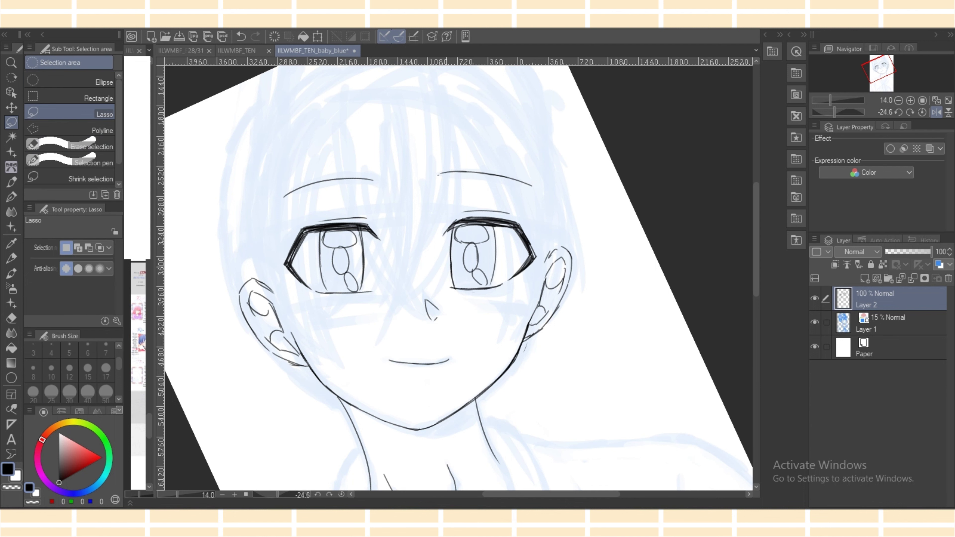
{"action": "mouse_move", "coordinate": [445, 263]}
{"action": "left_mouse_down"}
{"action": "mouse_move", "coordinate": [477, 288]}
{"action": "mouse_move", "coordinate": [501, 227]}
{"action": "mouse_move", "coordinate": [451, 229]}
{"action": "left_mouse_up"}
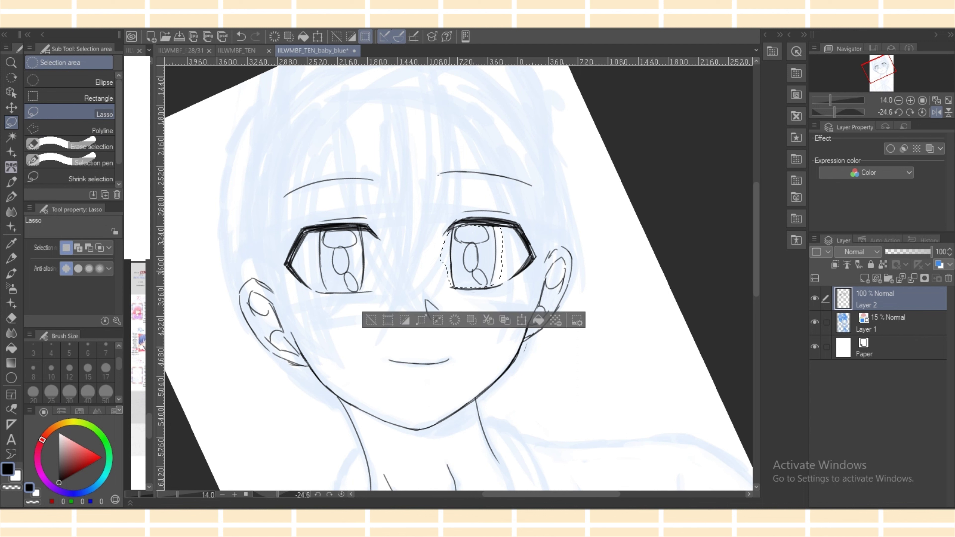
{"action": "left_click", "coordinate": [11, 108]}
{"action": "left_click_drag", "start_coordinate": [496, 261], "coordinate": [500, 261]}
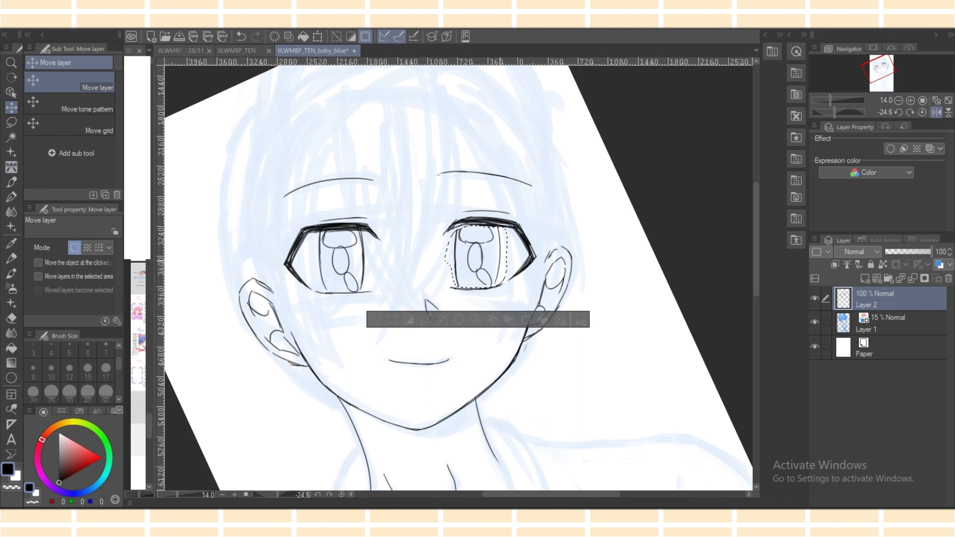
{"action": "key", "text": "m"}
{"action": "key", "text": "ctrl+d"}
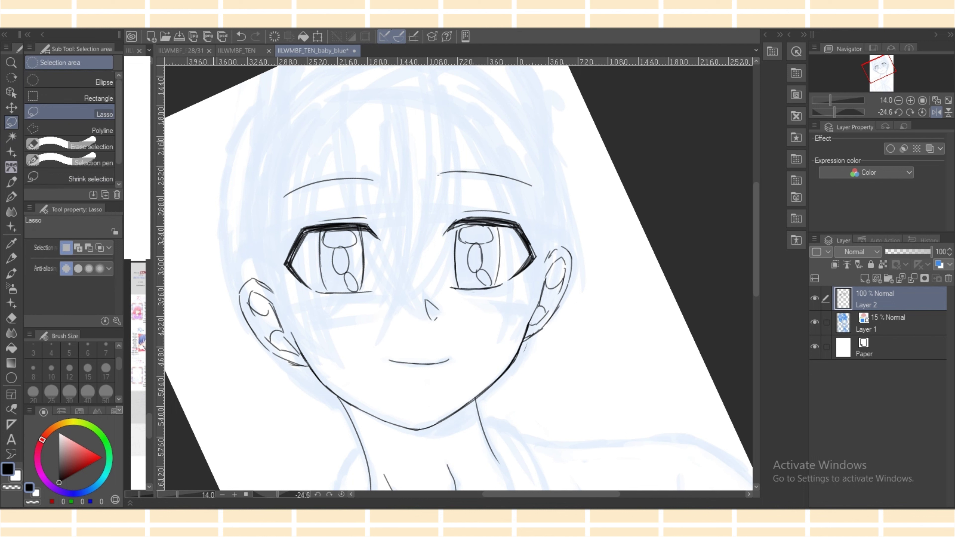
Thicken and clean up the right eye's iris outline, and restore the unflipped view.
{"action": "key", "text": "p"}
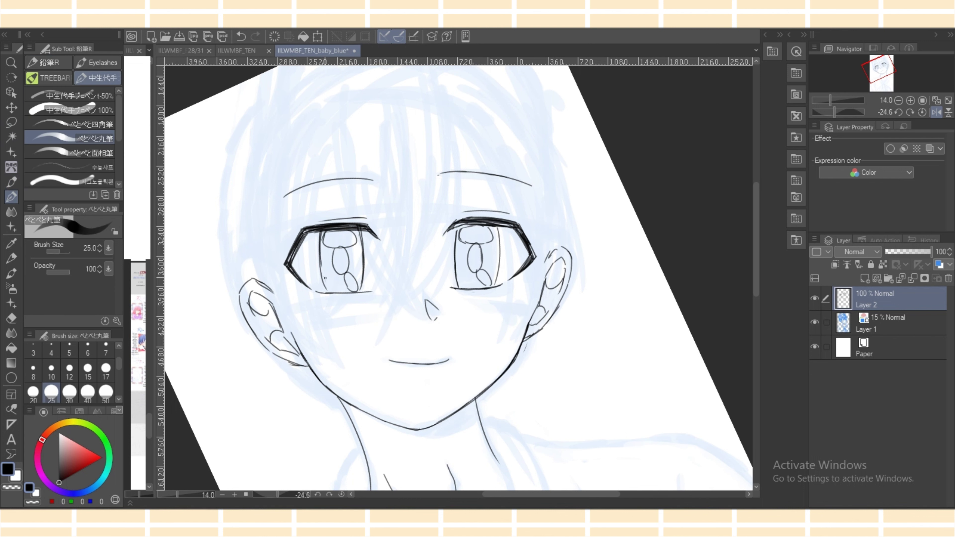
{"action": "key", "text": "e"}
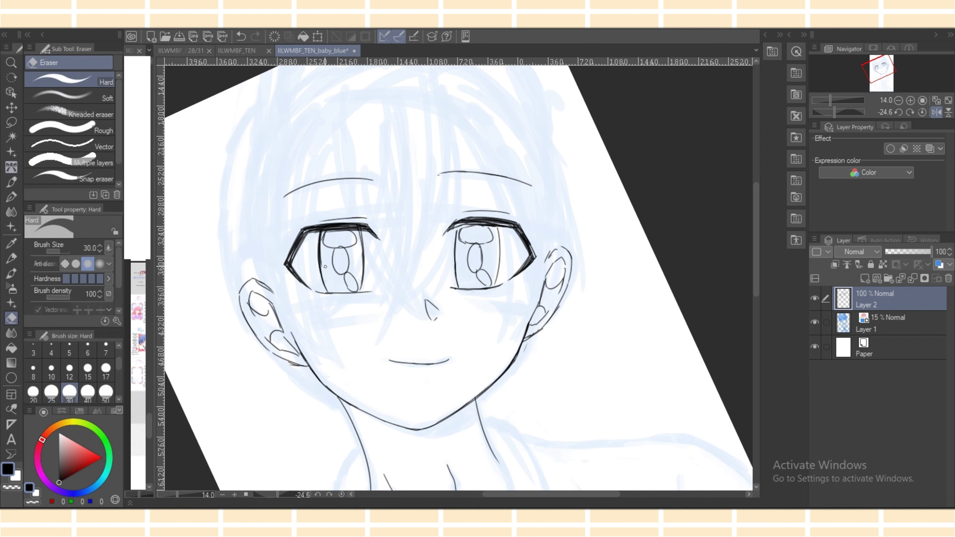
{"action": "left_click_drag", "start_coordinate": [323, 233], "coordinate": [326, 270]}
{"action": "key", "text": "p"}
{"action": "mouse_move", "coordinate": [360, 227]}
{"action": "left_mouse_down"}
{"action": "mouse_move", "coordinate": [362, 293]}
{"action": "mouse_move", "coordinate": [359, 228]}
{"action": "left_mouse_up"}
{"action": "key", "text": "e"}
{"action": "key", "text": "p"}
{"action": "key", "text": "h"}
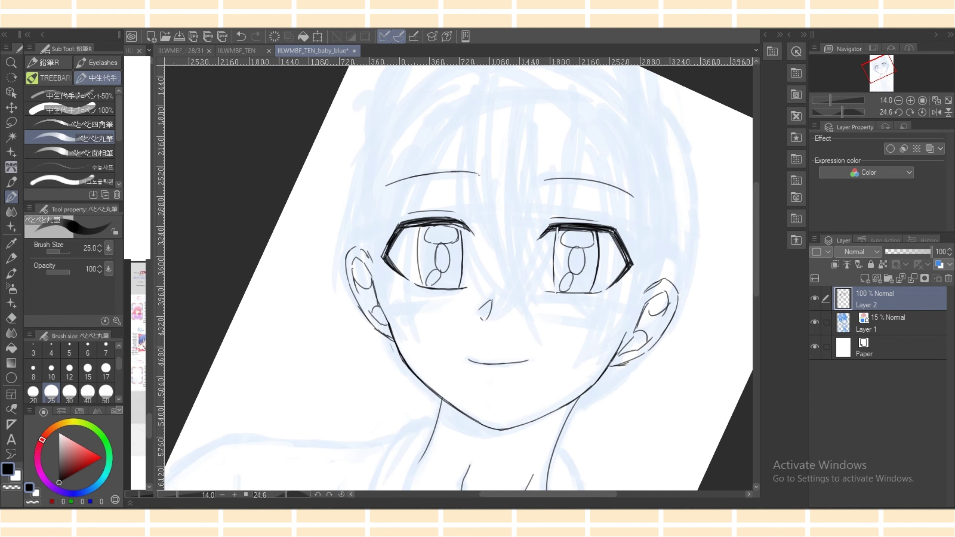
Refine the upper lash lines of both eyes, and strengthen the right eye's inner iris side and lower lash line.
{"action": "left_click_drag", "start_coordinate": [557, 227], "coordinate": [558, 294]}
{"action": "left_click_drag", "start_coordinate": [568, 227], "coordinate": [613, 233]}
{"action": "key", "text": "e"}
{"action": "mouse_move", "coordinate": [405, 221]}
{"action": "left_mouse_down"}
{"action": "mouse_move", "coordinate": [465, 222]}
{"action": "mouse_move", "coordinate": [454, 218]}
{"action": "mouse_move", "coordinate": [410, 220]}
{"action": "mouse_move", "coordinate": [467, 227]}
{"action": "left_mouse_up"}
{"action": "key", "text": "p"}
{"action": "left_click_drag", "start_coordinate": [438, 223], "coordinate": [461, 221]}
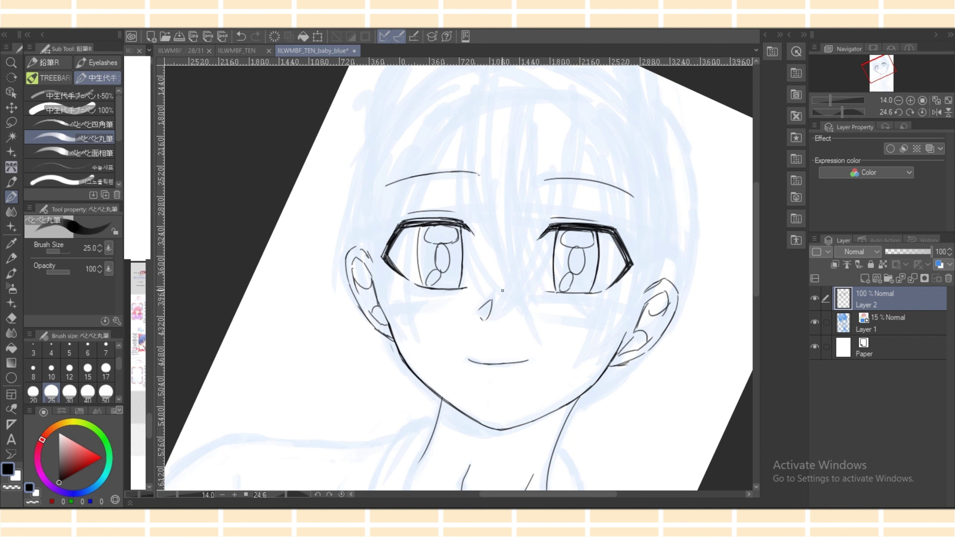
{"action": "left_click_drag", "start_coordinate": [544, 291], "coordinate": [574, 293]}
Draw short diagonal blush strokes on the cheek beneath each eye.
{"action": "left_click_drag", "start_coordinate": [399, 299], "coordinate": [395, 307]}
{"action": "left_click_drag", "start_coordinate": [417, 299], "coordinate": [407, 306]}
{"action": "left_click_drag", "start_coordinate": [427, 301], "coordinate": [416, 307]}
{"action": "left_click_drag", "start_coordinate": [596, 302], "coordinate": [567, 314]}
{"action": "mouse_move", "coordinate": [599, 305]}
{"action": "left_mouse_down"}
{"action": "mouse_move", "coordinate": [580, 313]}
{"action": "mouse_move", "coordinate": [590, 312]}
{"action": "left_mouse_up"}
{"action": "left_click_drag", "start_coordinate": [620, 308], "coordinate": [604, 312]}
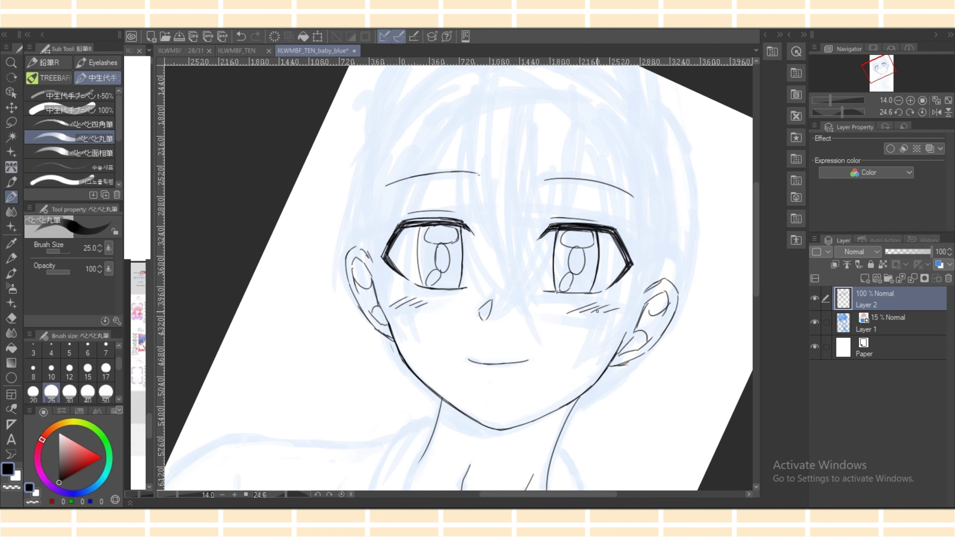
{"action": "left_click_drag", "start_coordinate": [405, 309], "coordinate": [420, 302]}
Draw long curved bang strands from the hairline down between the eyes, sweeping past the nose.
{"action": "scroll", "coordinate": [457, 277], "scroll_direction": "up", "scroll_amount": 2}
{"action": "left_click_drag", "start_coordinate": [481, 96], "coordinate": [520, 357]}
{"action": "left_click_drag", "start_coordinate": [475, 206], "coordinate": [515, 349]}
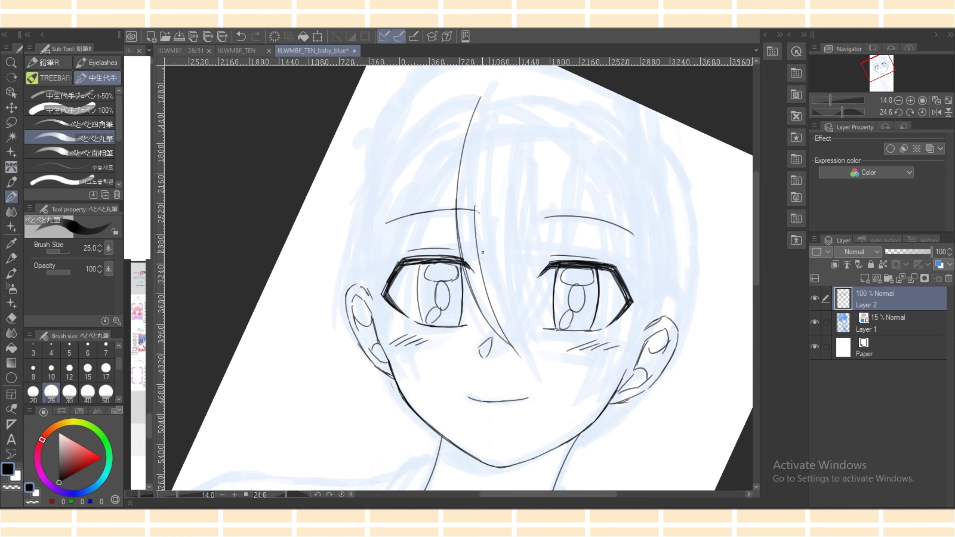
{"action": "left_click_drag", "start_coordinate": [477, 236], "coordinate": [532, 352]}
{"action": "mouse_move", "coordinate": [480, 273]}
{"action": "left_mouse_down"}
{"action": "mouse_move", "coordinate": [520, 346]}
{"action": "mouse_move", "coordinate": [542, 360]}
{"action": "left_mouse_up"}
{"action": "left_click_drag", "start_coordinate": [513, 182], "coordinate": [550, 360]}
{"action": "left_click_drag", "start_coordinate": [507, 243], "coordinate": [550, 365]}
{"action": "mouse_move", "coordinate": [492, 221]}
{"action": "left_mouse_down"}
{"action": "mouse_move", "coordinate": [502, 287]}
{"action": "mouse_move", "coordinate": [556, 371]}
{"action": "left_mouse_up"}
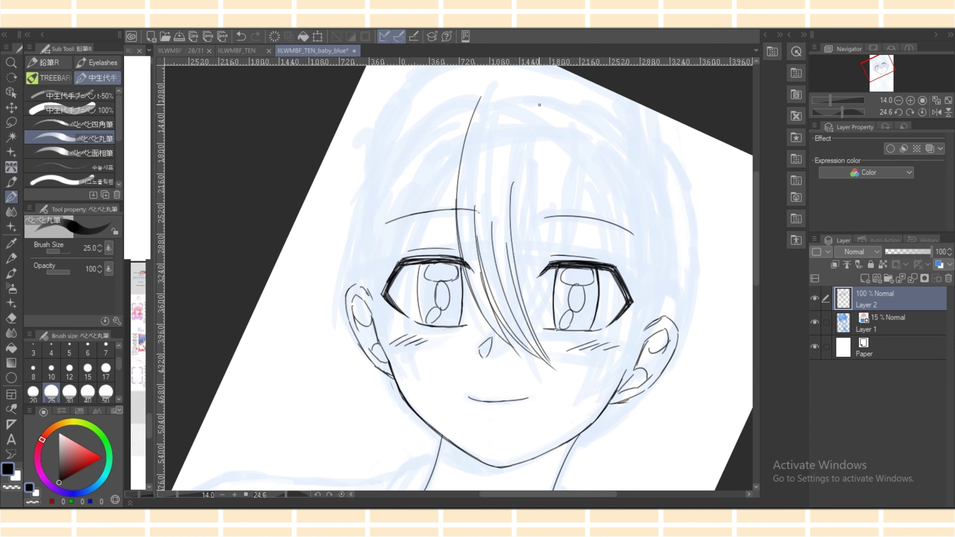
Add bang strands from the forehead down across the inner part of the right eye.
{"action": "left_click_drag", "start_coordinate": [508, 141], "coordinate": [554, 340]}
{"action": "left_click_drag", "start_coordinate": [560, 138], "coordinate": [569, 339]}
{"action": "left_click_drag", "start_coordinate": [548, 243], "coordinate": [582, 371]}
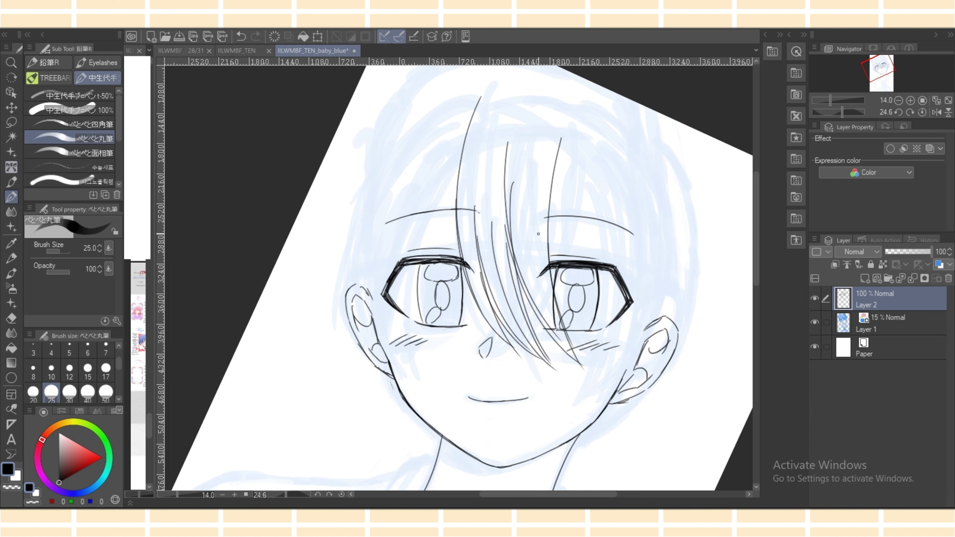
{"action": "left_click_drag", "start_coordinate": [535, 215], "coordinate": [579, 361]}
{"action": "left_click_drag", "start_coordinate": [534, 268], "coordinate": [576, 360]}
{"action": "left_click_drag", "start_coordinate": [525, 121], "coordinate": [506, 294]}
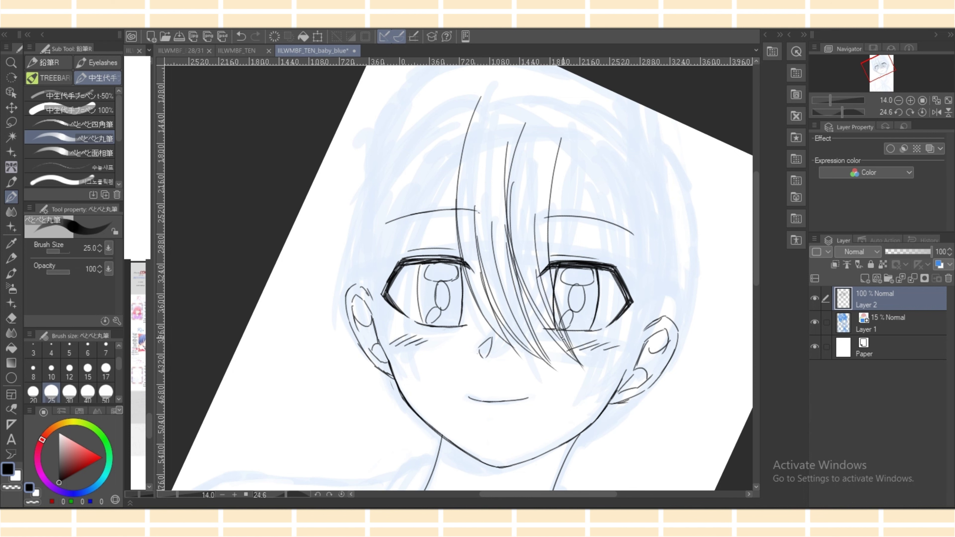
Mirror the canvas view and add long bang strands from the forehead past the hair-covered eye's inner side toward the nose.
{"action": "left_click", "coordinate": [936, 113]}
{"action": "mouse_move", "coordinate": [364, 113]}
{"action": "left_mouse_down"}
{"action": "mouse_move", "coordinate": [375, 331]}
{"action": "mouse_move", "coordinate": [395, 357]}
{"action": "left_mouse_up"}
{"action": "left_click_drag", "start_coordinate": [354, 275], "coordinate": [406, 359]}
{"action": "left_click_drag", "start_coordinate": [387, 185], "coordinate": [432, 380]}
{"action": "left_click_drag", "start_coordinate": [413, 285], "coordinate": [363, 365]}
{"action": "mouse_move", "coordinate": [369, 316]}
{"action": "left_mouse_down"}
{"action": "mouse_move", "coordinate": [432, 370]}
{"action": "mouse_move", "coordinate": [433, 386]}
{"action": "left_mouse_up"}
{"action": "key", "text": "e"}
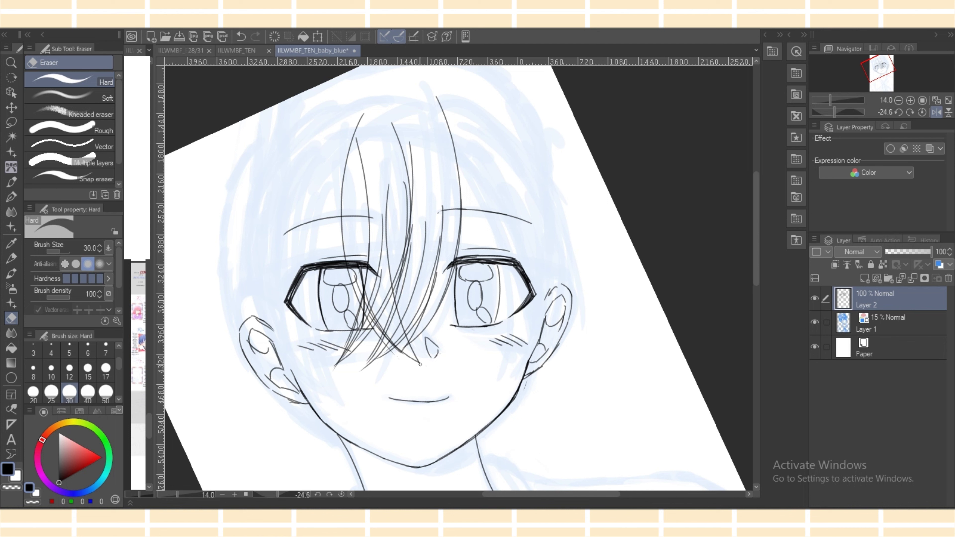
{"action": "key", "text": "p"}
{"action": "left_click_drag", "start_coordinate": [369, 241], "coordinate": [411, 352]}
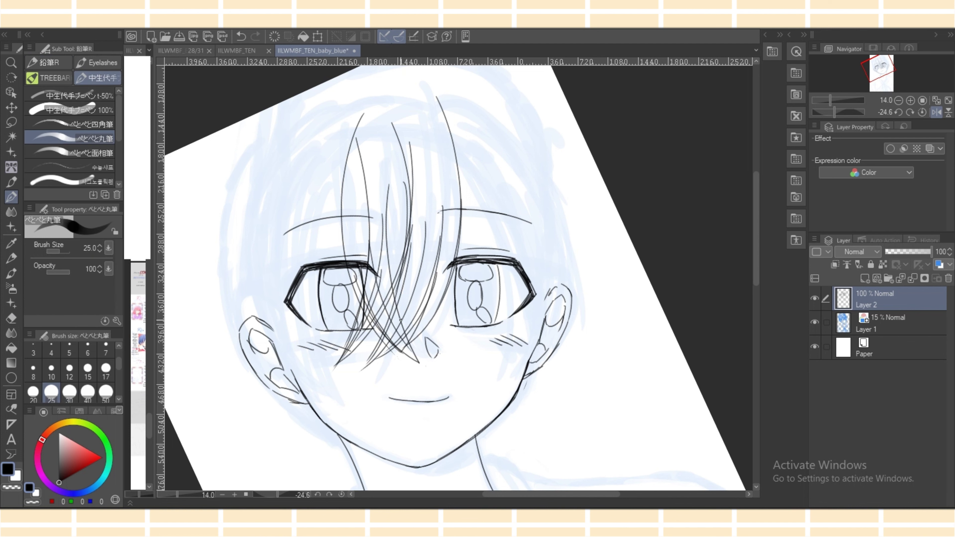
Draw overlapping bang strands from the hairline down across the hair-covered eye, meeting in a point below it.
{"action": "left_click_drag", "start_coordinate": [321, 109], "coordinate": [340, 353]}
{"action": "left_click_drag", "start_coordinate": [348, 185], "coordinate": [360, 370]}
{"action": "left_click_drag", "start_coordinate": [319, 226], "coordinate": [359, 367]}
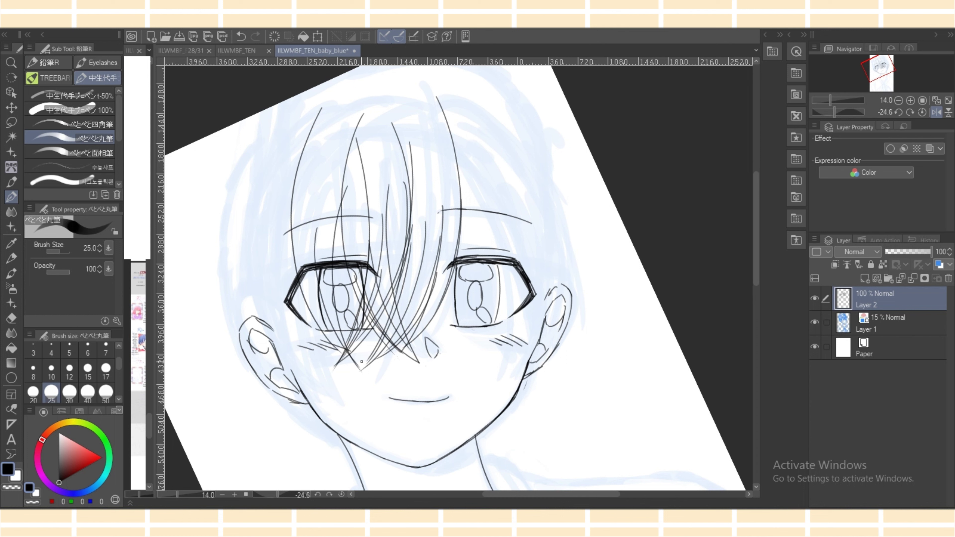
{"action": "left_click_drag", "start_coordinate": [314, 270], "coordinate": [359, 370]}
{"action": "left_click_drag", "start_coordinate": [319, 319], "coordinate": [354, 366]}
{"action": "left_click_drag", "start_coordinate": [339, 226], "coordinate": [351, 363]}
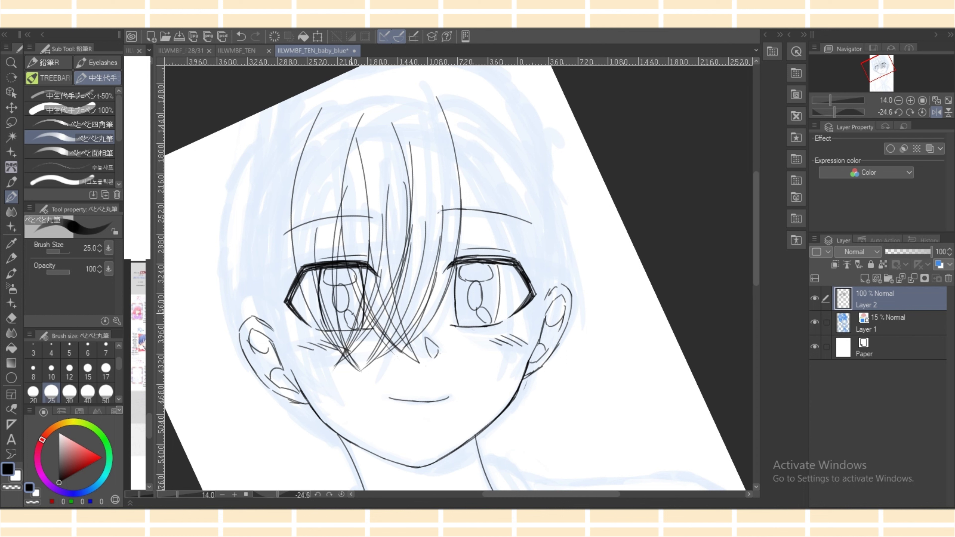
{"action": "left_click_drag", "start_coordinate": [340, 267], "coordinate": [341, 329]}
{"action": "left_click_drag", "start_coordinate": [346, 210], "coordinate": [359, 362]}
Draw a long side lock curving from the crown past the hair-covered eye's outer corner to a point on the cheek.
{"action": "mouse_move", "coordinate": [341, 93]}
{"action": "left_mouse_down"}
{"action": "mouse_move", "coordinate": [269, 207]}
{"action": "mouse_move", "coordinate": [270, 284]}
{"action": "left_mouse_up"}
{"action": "left_click_drag", "start_coordinate": [274, 182], "coordinate": [314, 378]}
{"action": "left_click_drag", "start_coordinate": [290, 336], "coordinate": [322, 382]}
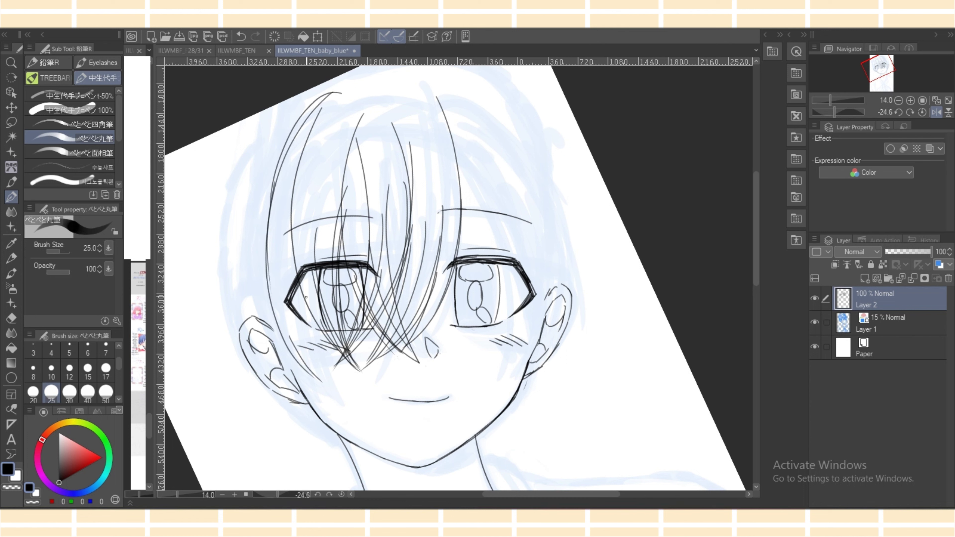
{"action": "mouse_move", "coordinate": [306, 298]}
{"action": "left_mouse_down"}
{"action": "mouse_move", "coordinate": [334, 393]}
{"action": "mouse_move", "coordinate": [282, 381]}
{"action": "mouse_move", "coordinate": [326, 381]}
{"action": "left_mouse_up"}
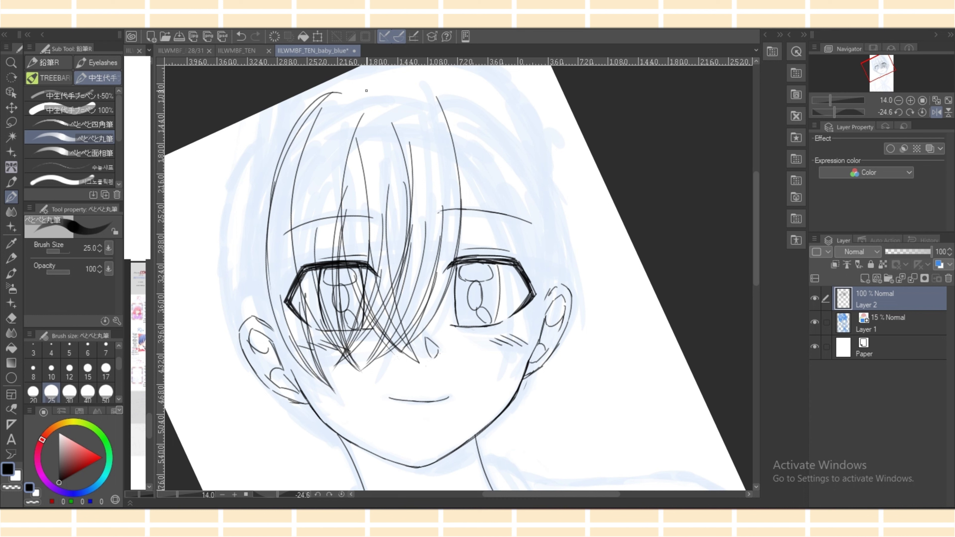
Draw the short arched lines along the crown that join the tops of the bangs.
{"action": "left_click_drag", "start_coordinate": [356, 98], "coordinate": [400, 83]}
{"action": "mouse_move", "coordinate": [381, 92]}
{"action": "left_mouse_down"}
{"action": "mouse_move", "coordinate": [407, 80]}
{"action": "mouse_move", "coordinate": [446, 99]}
{"action": "left_mouse_up"}
{"action": "left_click_drag", "start_coordinate": [348, 89], "coordinate": [380, 78]}
{"action": "left_click_drag", "start_coordinate": [355, 86], "coordinate": [424, 79]}
{"action": "left_click_drag", "start_coordinate": [424, 78], "coordinate": [442, 102]}
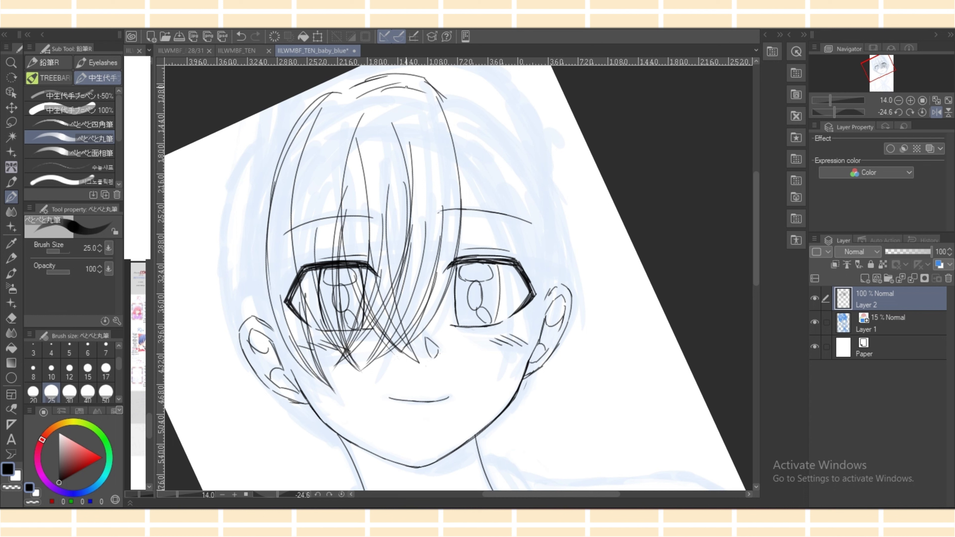
Draw the outer hair contour beside the hair-covered eye, sweeping over the ear to tips at the jaw.
{"action": "left_click_drag", "start_coordinate": [293, 114], "coordinate": [242, 266]}
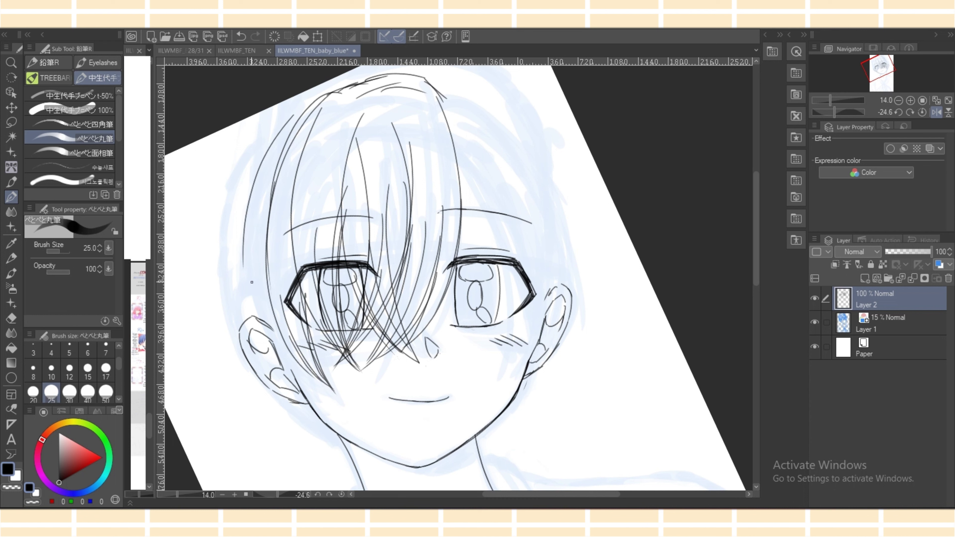
{"action": "left_click_drag", "start_coordinate": [263, 160], "coordinate": [261, 348]}
{"action": "left_click_drag", "start_coordinate": [241, 300], "coordinate": [299, 386]}
{"action": "mouse_move", "coordinate": [260, 343]}
{"action": "left_mouse_down"}
{"action": "mouse_move", "coordinate": [298, 357]}
{"action": "mouse_move", "coordinate": [324, 395]}
{"action": "left_mouse_up"}
{"action": "left_click_drag", "start_coordinate": [290, 355], "coordinate": [321, 394]}
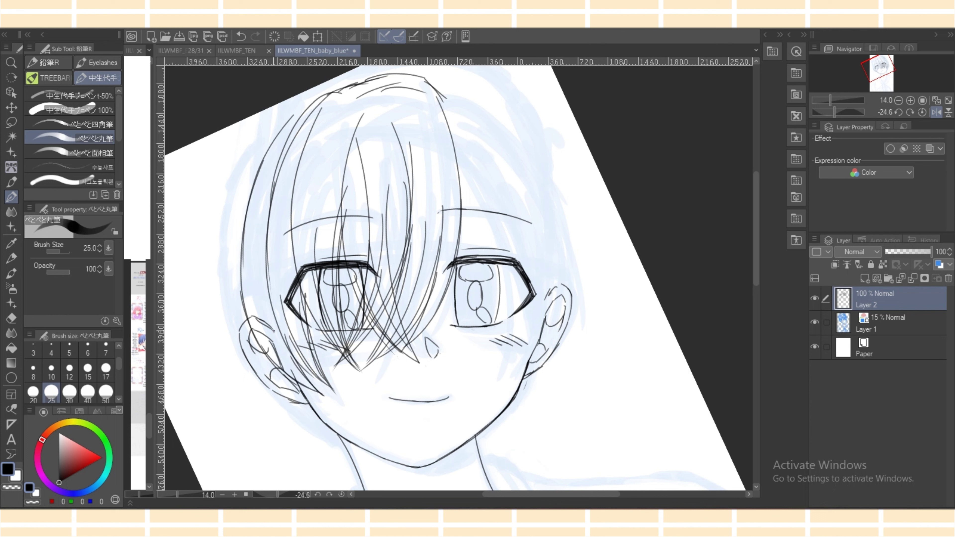
{"action": "left_click_drag", "start_coordinate": [273, 332], "coordinate": [324, 397]}
Double the outer contour from the crown and fill the lock over that ear with extra strands.
{"action": "mouse_move", "coordinate": [316, 95]}
{"action": "left_mouse_down"}
{"action": "mouse_move", "coordinate": [293, 113]}
{"action": "mouse_move", "coordinate": [234, 262]}
{"action": "left_mouse_up"}
{"action": "left_click_drag", "start_coordinate": [256, 185], "coordinate": [279, 364]}
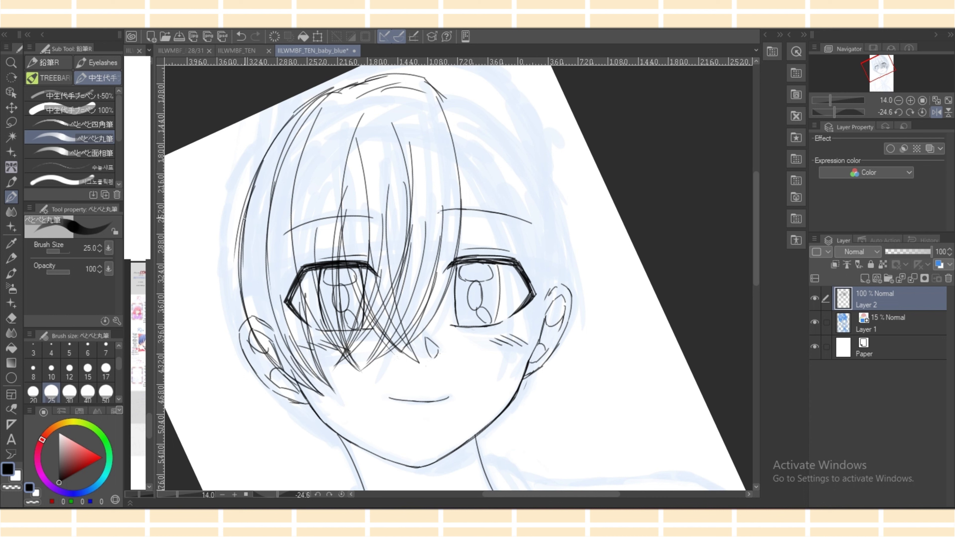
{"action": "left_click_drag", "start_coordinate": [245, 218], "coordinate": [292, 386]}
{"action": "left_click_drag", "start_coordinate": [257, 335], "coordinate": [307, 388]}
{"action": "left_click_drag", "start_coordinate": [269, 331], "coordinate": [309, 383]}
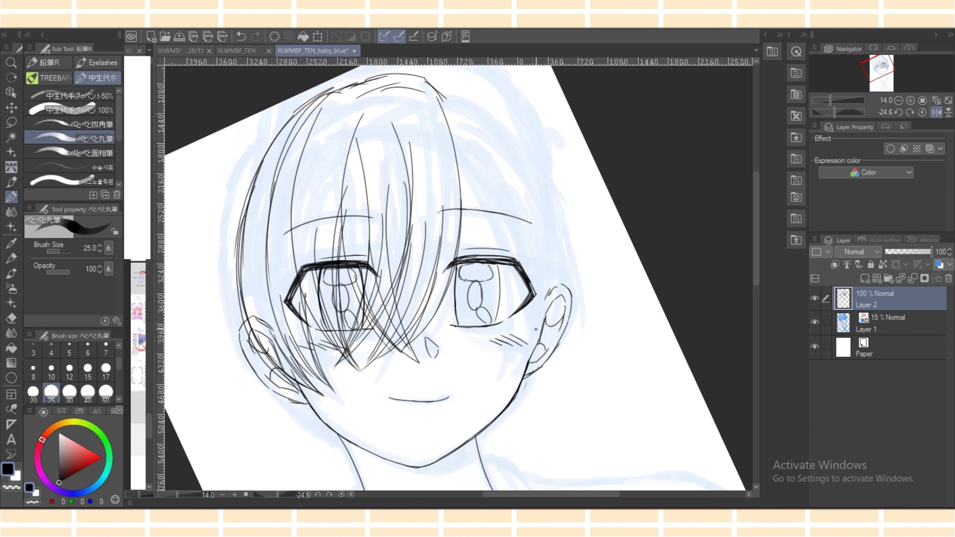
Turn off the mirrored view and draw bang strands past the uncovered eye's outer corner, ending in a point on the cheek.
{"action": "left_click_drag", "start_coordinate": [456, 265], "coordinate": [453, 303]}
{"action": "left_click_drag", "start_coordinate": [495, 264], "coordinate": [499, 280]}
{"action": "left_click", "coordinate": [936, 112]}
{"action": "left_click_drag", "start_coordinate": [464, 142], "coordinate": [401, 327]}
{"action": "left_click_drag", "start_coordinate": [457, 169], "coordinate": [412, 338]}
{"action": "left_click_drag", "start_coordinate": [445, 196], "coordinate": [419, 361]}
{"action": "left_click_drag", "start_coordinate": [400, 233], "coordinate": [413, 360]}
{"action": "left_click_drag", "start_coordinate": [395, 279], "coordinate": [420, 366]}
{"action": "left_click_drag", "start_coordinate": [408, 221], "coordinate": [419, 360]}
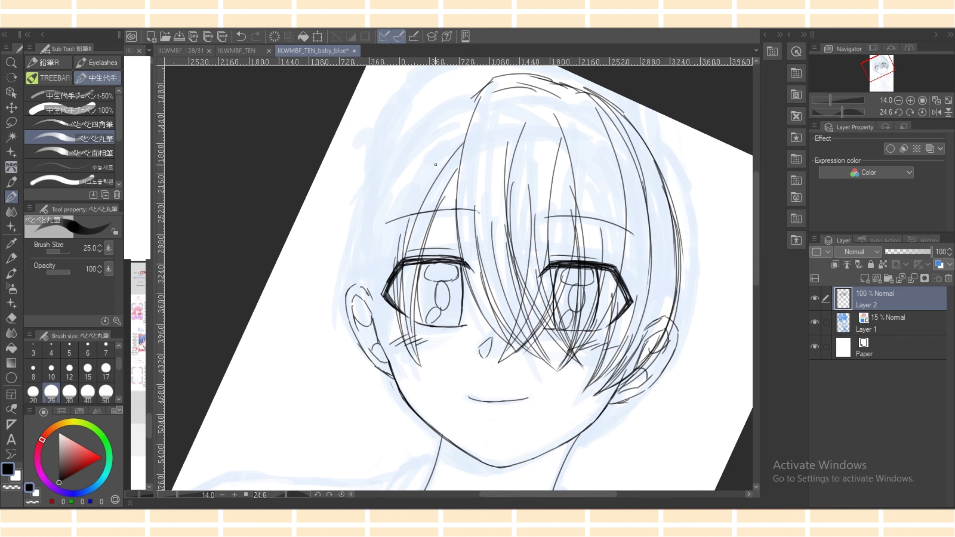
Draw the outer hair contour from the crown down the uncovered eye's side, with strands reaching over the ear.
{"action": "mouse_move", "coordinate": [477, 86]}
{"action": "left_mouse_down"}
{"action": "mouse_move", "coordinate": [368, 214]}
{"action": "mouse_move", "coordinate": [348, 301]}
{"action": "left_mouse_up"}
{"action": "mouse_move", "coordinate": [372, 187]}
{"action": "left_mouse_down"}
{"action": "mouse_move", "coordinate": [352, 248]}
{"action": "mouse_move", "coordinate": [361, 352]}
{"action": "left_mouse_up"}
{"action": "left_click_drag", "start_coordinate": [372, 229], "coordinate": [367, 363]}
{"action": "left_click_drag", "start_coordinate": [359, 275], "coordinate": [367, 370]}
{"action": "left_click_drag", "start_coordinate": [383, 176], "coordinate": [366, 341]}
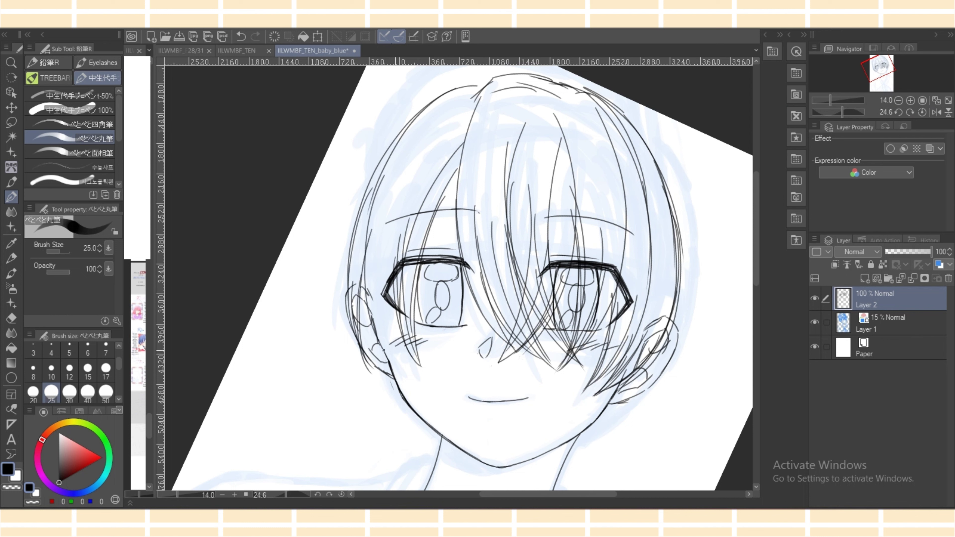
Draw side-lock strands over the ear beside the uncovered eye, tapering to tips near the jaw.
{"action": "left_click_drag", "start_coordinate": [361, 256], "coordinate": [389, 373]}
{"action": "left_click_drag", "start_coordinate": [359, 301], "coordinate": [406, 377]}
{"action": "left_click_drag", "start_coordinate": [392, 281], "coordinate": [402, 375]}
{"action": "left_click_drag", "start_coordinate": [411, 281], "coordinate": [398, 374]}
{"action": "left_click_drag", "start_coordinate": [393, 308], "coordinate": [413, 379]}
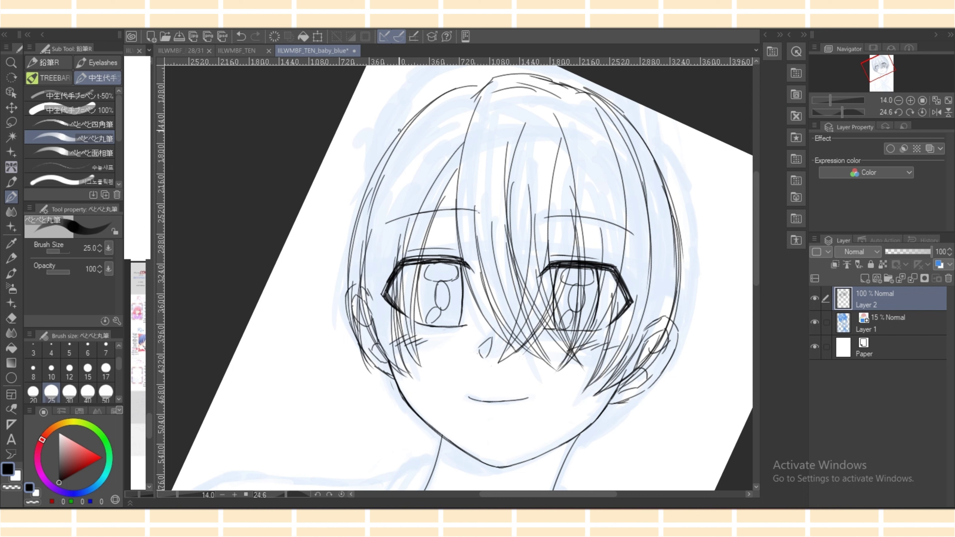
{"action": "left_click_drag", "start_coordinate": [429, 132], "coordinate": [363, 329]}
{"action": "mouse_move", "coordinate": [372, 273]}
{"action": "left_mouse_down"}
{"action": "mouse_move", "coordinate": [363, 334]}
{"action": "mouse_move", "coordinate": [410, 377]}
{"action": "left_mouse_up"}
Thicken the side lock between the ear and the uncovered eye with short inner strands.
{"action": "key", "text": "e"}
{"action": "key", "text": "p"}
{"action": "left_click_drag", "start_coordinate": [397, 294], "coordinate": [402, 369]}
{"action": "left_click_drag", "start_coordinate": [395, 316], "coordinate": [407, 377]}
{"action": "left_click_drag", "start_coordinate": [383, 299], "coordinate": [393, 360]}
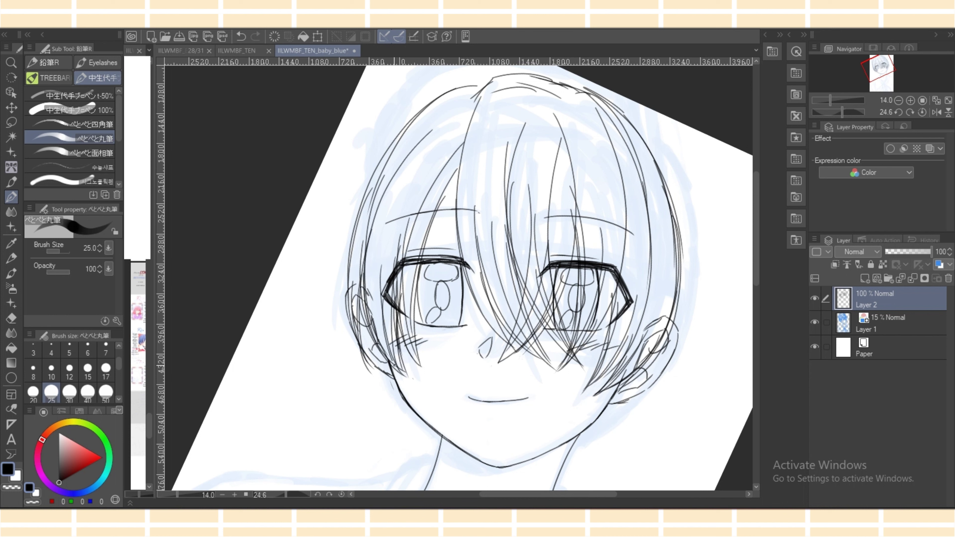
{"action": "left_click_drag", "start_coordinate": [387, 236], "coordinate": [391, 350]}
Reinforce the outer hair contour on the uncovered eye's side with a second line from the crown to the ear.
{"action": "left_click_drag", "start_coordinate": [487, 84], "coordinate": [355, 245]}
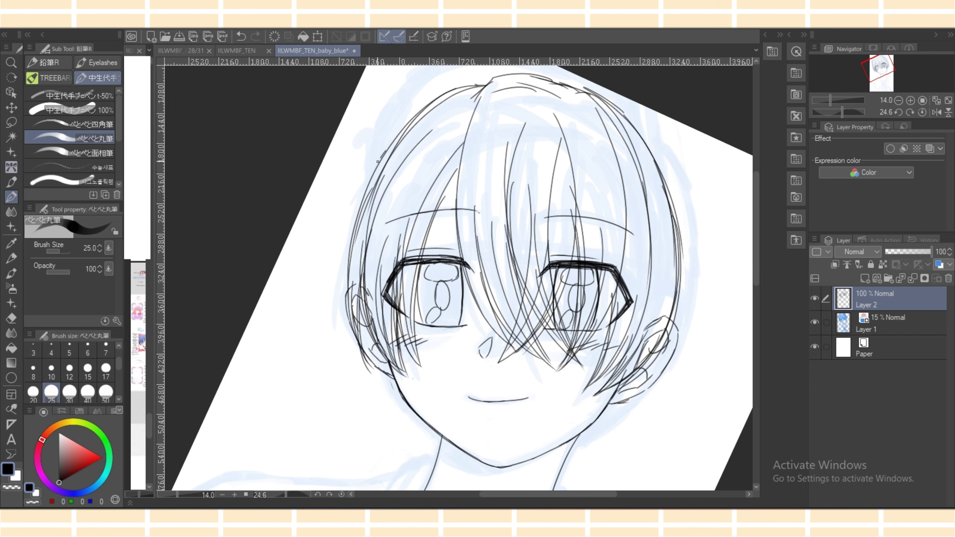
{"action": "left_click_drag", "start_coordinate": [385, 151], "coordinate": [347, 340]}
{"action": "mouse_move", "coordinate": [345, 261]}
{"action": "left_mouse_down"}
{"action": "mouse_move", "coordinate": [346, 314]}
{"action": "mouse_move", "coordinate": [368, 365]}
{"action": "left_mouse_up"}
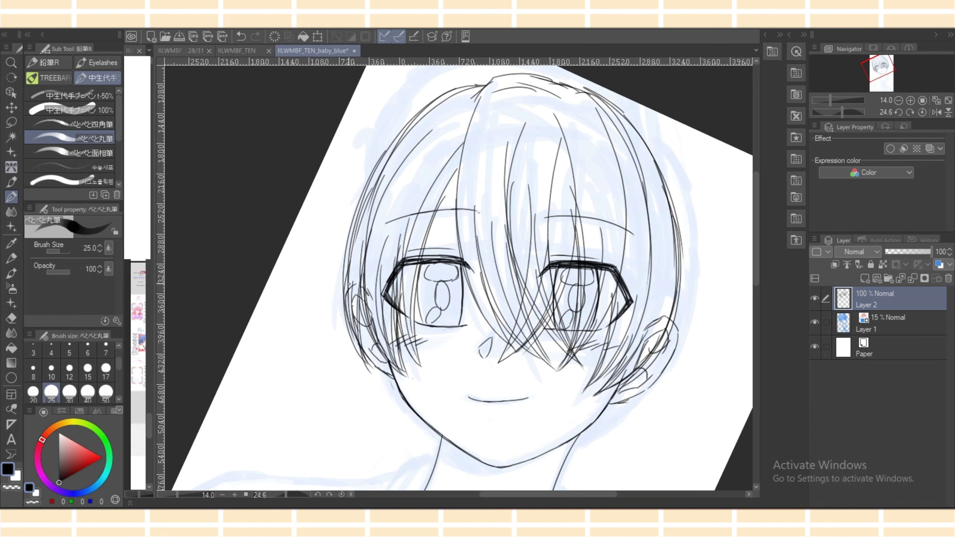
{"action": "left_click_drag", "start_coordinate": [349, 284], "coordinate": [363, 363]}
Redraw and clean up the side lock's lower tips and the ear's lower edge where they meet the jawline.
{"action": "left_click_drag", "start_coordinate": [756, 228], "coordinate": [755, 241]}
{"action": "left_click_drag", "start_coordinate": [390, 317], "coordinate": [402, 350]}
{"action": "left_click_drag", "start_coordinate": [393, 326], "coordinate": [414, 371]}
{"action": "key", "text": "e"}
{"action": "key", "text": "p"}
{"action": "key", "text": "e"}
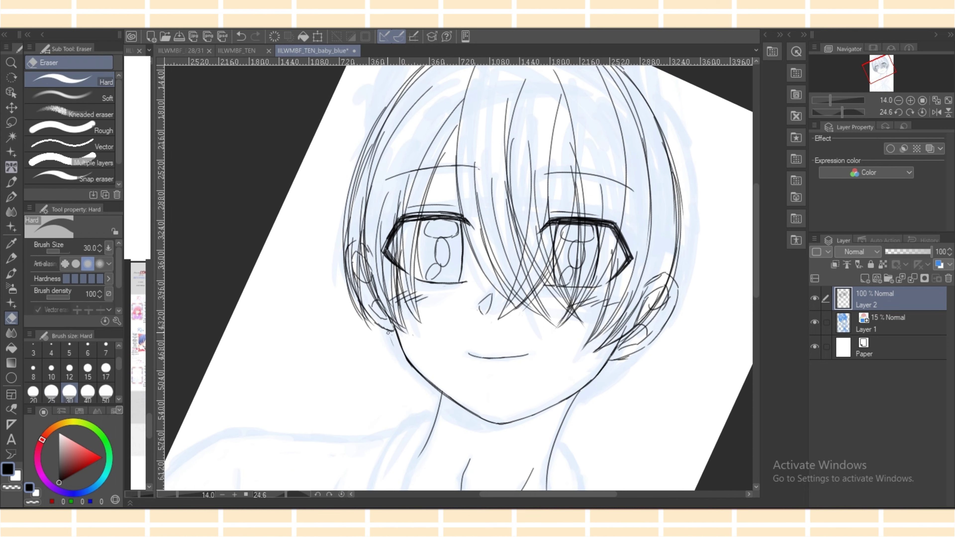
{"action": "key", "text": "p"}
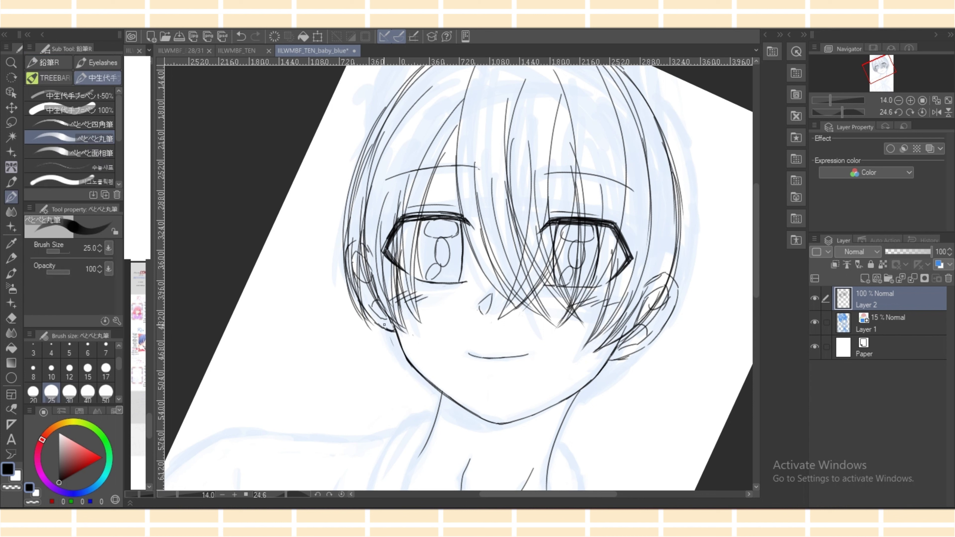
{"action": "key", "text": "e"}
{"action": "key", "text": "p"}
{"action": "key", "text": "e"}
{"action": "left_click_drag", "start_coordinate": [404, 358], "coordinate": [409, 363]}
{"action": "key", "text": "p"}
Draw the back hair's outline rising beside the bangs and arching over the top of the head on the uncovered eye's side.
{"action": "left_click_drag", "start_coordinate": [754, 226], "coordinate": [755, 194]}
{"action": "left_click_drag", "start_coordinate": [362, 194], "coordinate": [360, 278]}
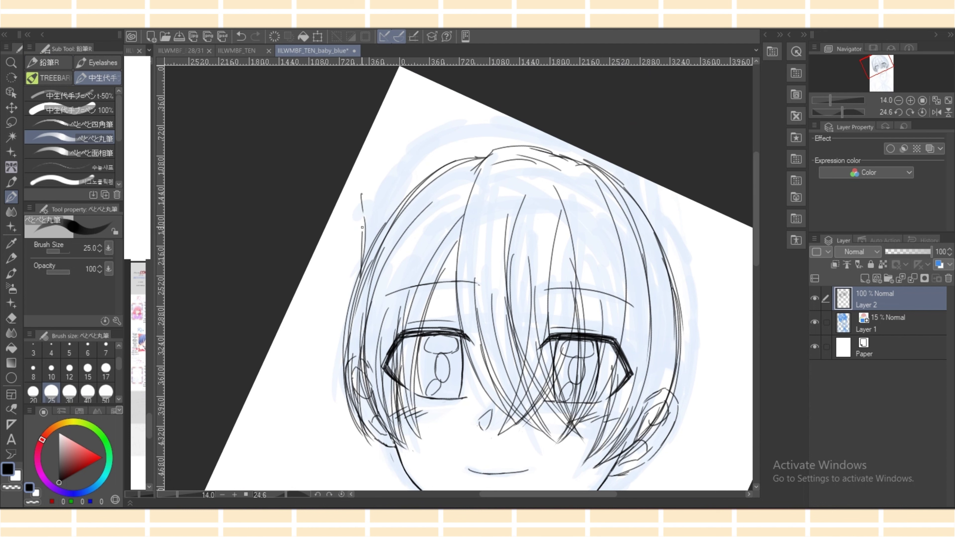
{"action": "left_click_drag", "start_coordinate": [362, 227], "coordinate": [361, 193]}
{"action": "mouse_move", "coordinate": [366, 177]}
{"action": "left_mouse_down"}
{"action": "mouse_move", "coordinate": [406, 133]}
{"action": "mouse_move", "coordinate": [496, 108]}
{"action": "left_mouse_up"}
Draw the back hair's outer outline on the hair-covered eye's side, from the page edge down to behind the ear.
{"action": "left_click_drag", "start_coordinate": [649, 182], "coordinate": [676, 269]}
{"action": "left_click_drag", "start_coordinate": [661, 207], "coordinate": [684, 259]}
{"action": "left_click_drag", "start_coordinate": [668, 227], "coordinate": [691, 348]}
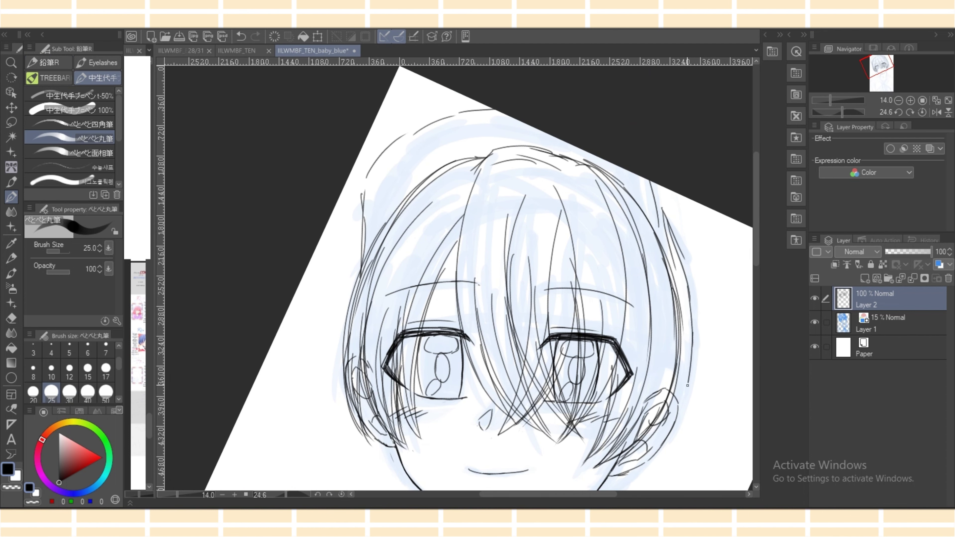
{"action": "mouse_move", "coordinate": [659, 203]}
{"action": "left_mouse_down"}
{"action": "mouse_move", "coordinate": [683, 260]}
{"action": "mouse_move", "coordinate": [691, 339]}
{"action": "mouse_move", "coordinate": [688, 398]}
{"action": "mouse_move", "coordinate": [674, 419]}
{"action": "left_mouse_up"}
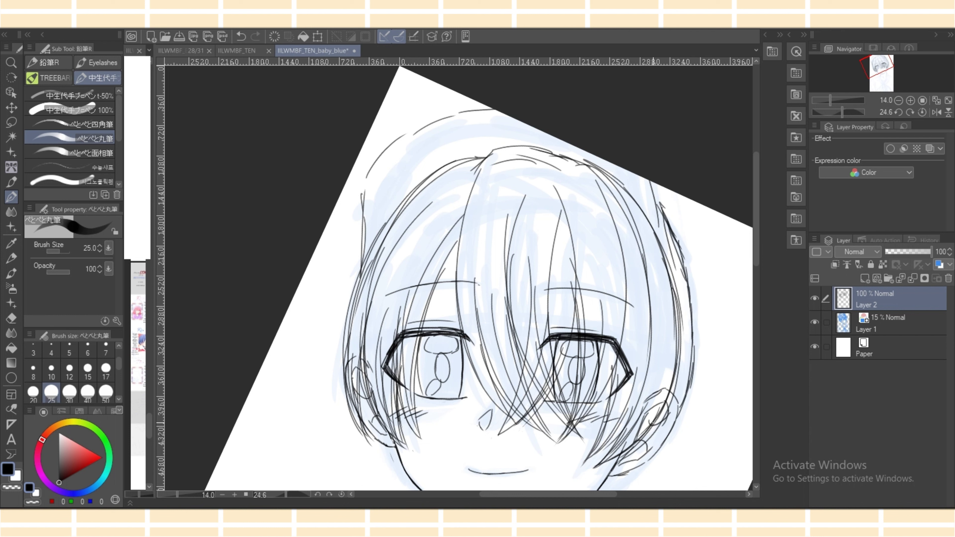
Connect and reinforce the back hair's arched outline over the top of the head on the uncovered eye's side.
{"action": "left_click_drag", "start_coordinate": [360, 202], "coordinate": [367, 173]}
{"action": "mouse_move", "coordinate": [374, 164]}
{"action": "left_mouse_down"}
{"action": "mouse_move", "coordinate": [389, 144]}
{"action": "mouse_move", "coordinate": [445, 117]}
{"action": "left_mouse_up"}
{"action": "left_click_drag", "start_coordinate": [432, 119], "coordinate": [485, 105]}
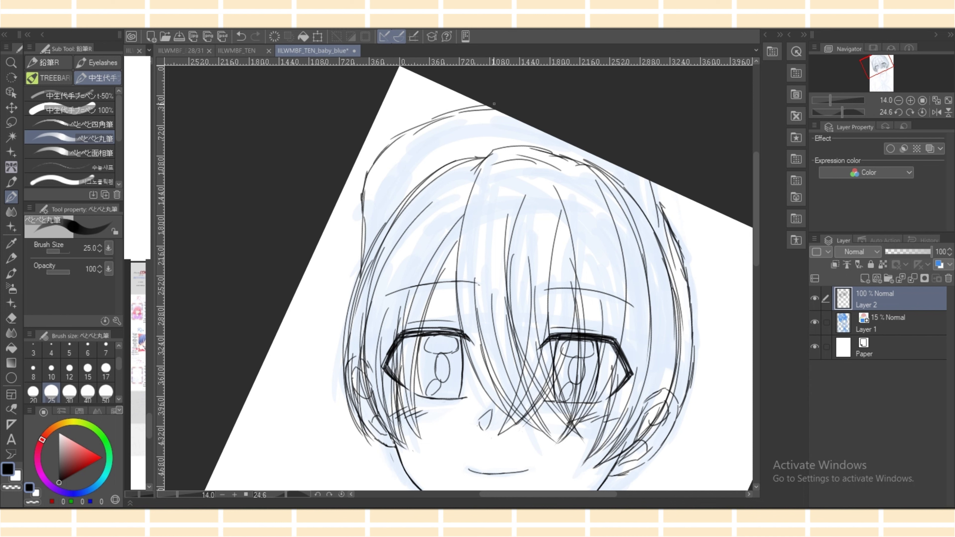
{"action": "left_click_drag", "start_coordinate": [408, 130], "coordinate": [481, 105]}
Draw nape hair strands from behind the hair-covered side's ear to the jaw, and trim their overlap with the jawline.
{"action": "scroll", "coordinate": [690, 249], "scroll_direction": "down", "scroll_amount": 5}
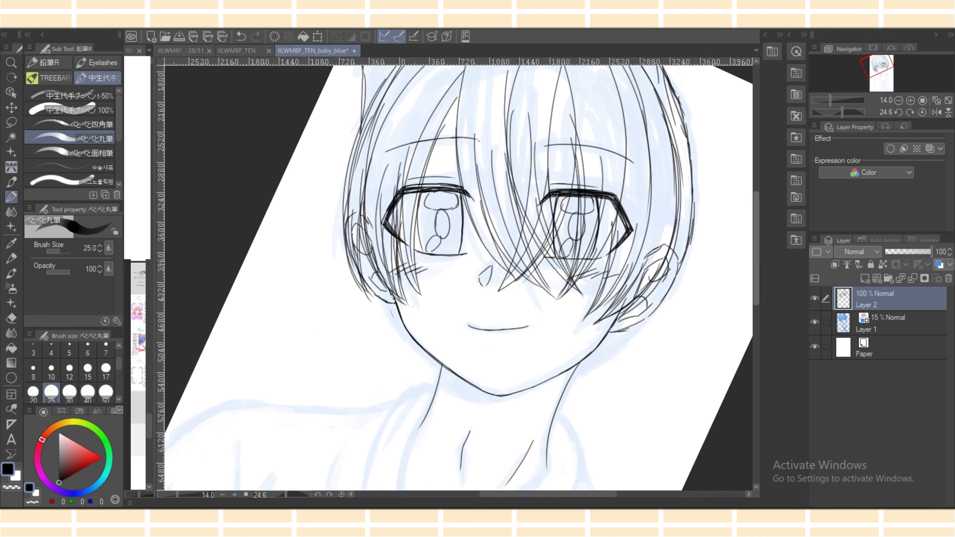
{"action": "mouse_move", "coordinate": [636, 324]}
{"action": "left_mouse_down"}
{"action": "mouse_move", "coordinate": [578, 366]}
{"action": "mouse_move", "coordinate": [626, 336]}
{"action": "left_mouse_up"}
{"action": "key", "text": "e"}
{"action": "key", "text": "p"}
{"action": "left_click_drag", "start_coordinate": [588, 361], "coordinate": [640, 322]}
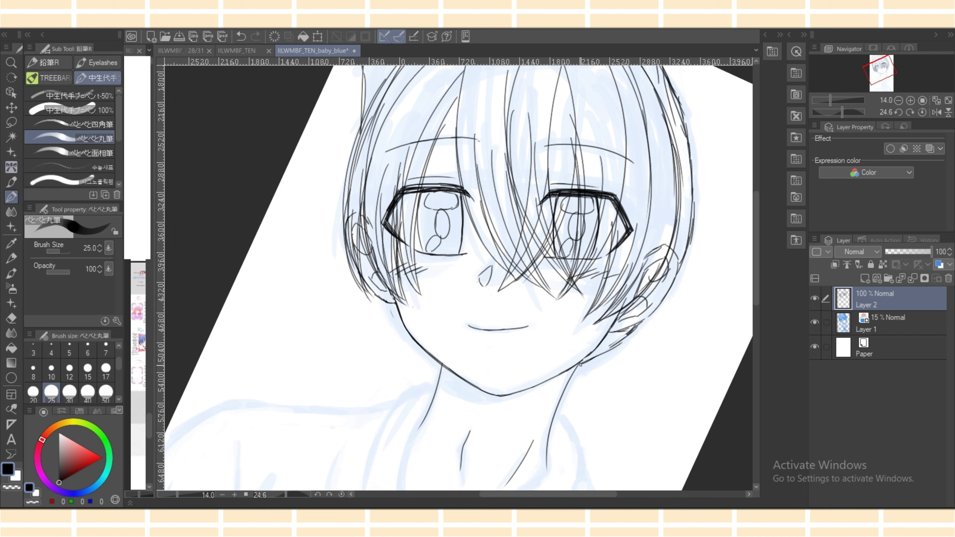
{"action": "key", "text": "e"}
{"action": "left_click_drag", "start_coordinate": [586, 359], "coordinate": [605, 349]}
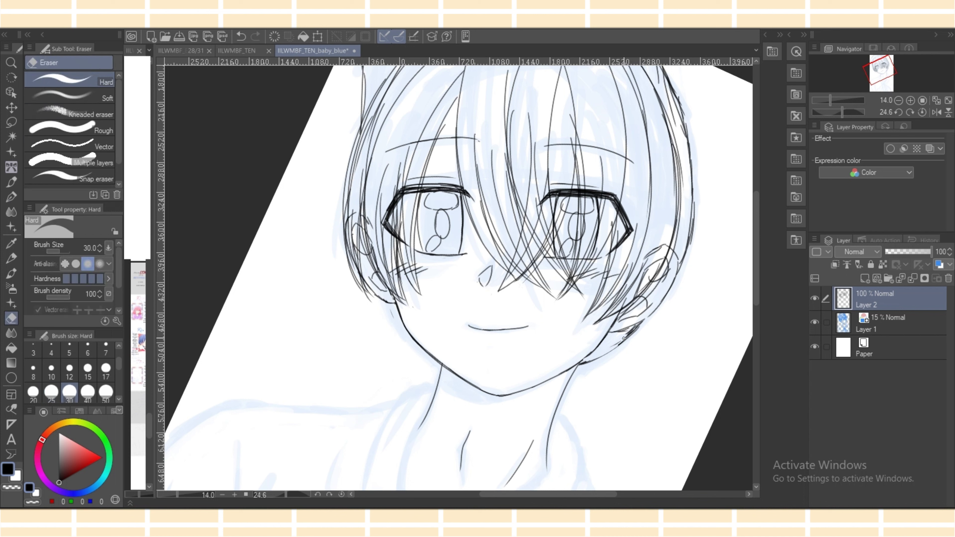
{"action": "key", "text": "p"}
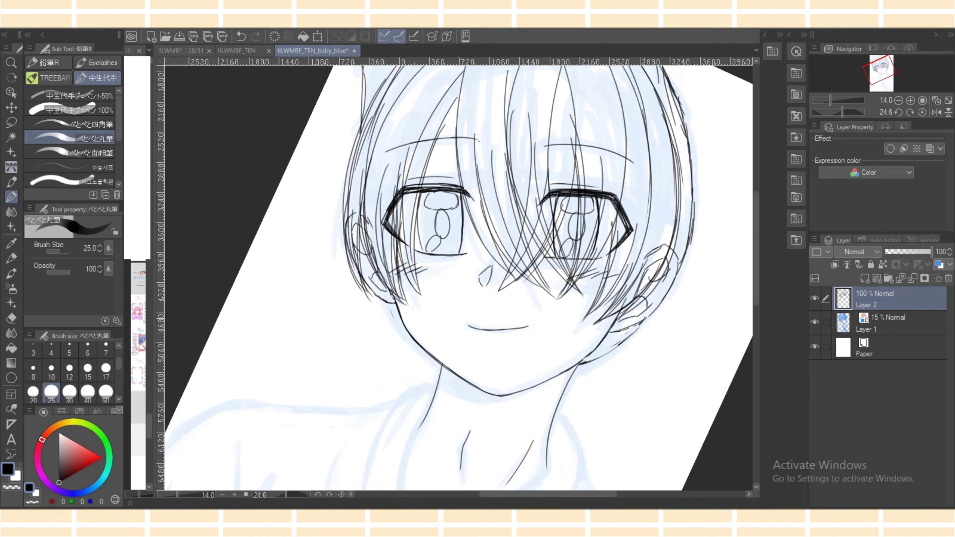
{"action": "left_click_drag", "start_coordinate": [645, 318], "coordinate": [592, 358]}
Reset the canvas rotation, then extend the neck line below the nape hair up to the jaw and clean its edges.
{"action": "left_click", "coordinate": [922, 112]}
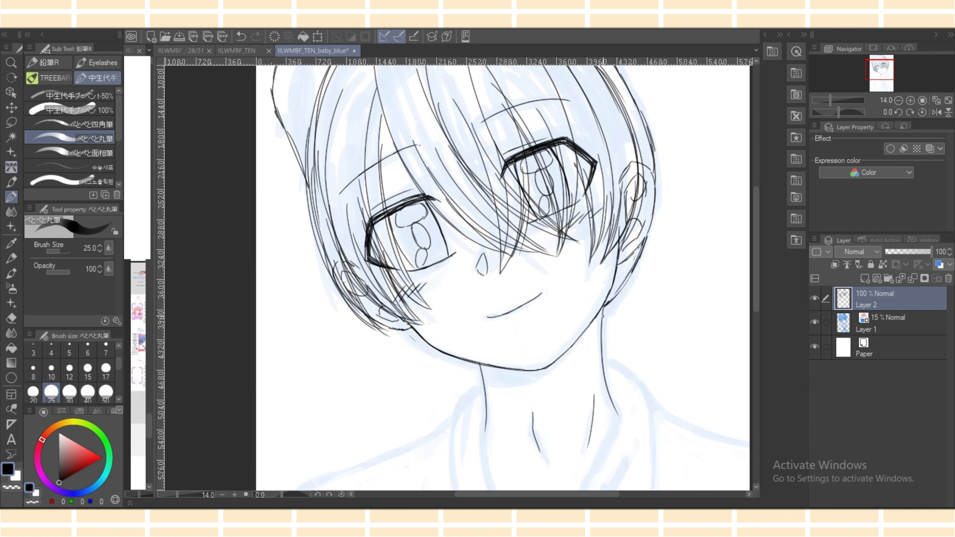
{"action": "left_click_drag", "start_coordinate": [603, 303], "coordinate": [613, 403]}
{"action": "key", "text": "e"}
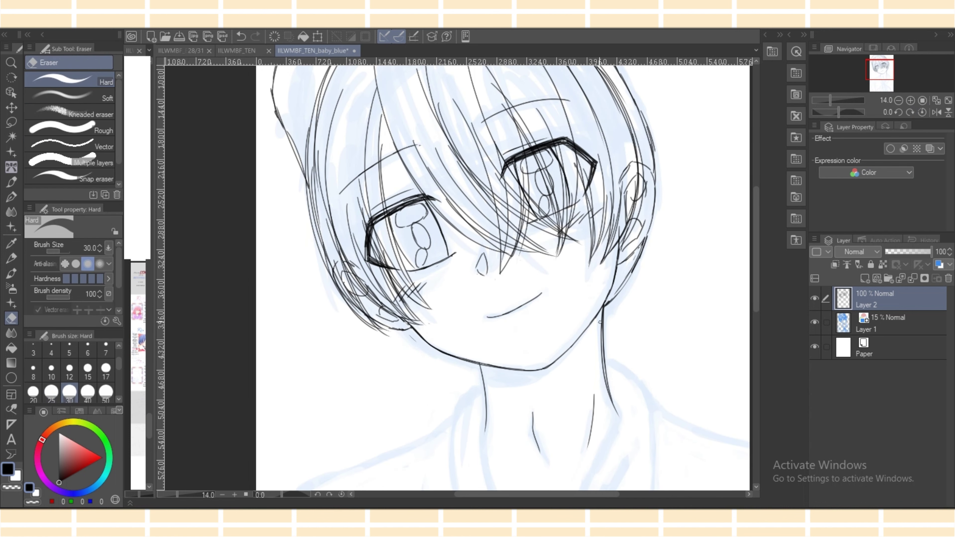
{"action": "left_click_drag", "start_coordinate": [600, 322], "coordinate": [605, 375]}
{"action": "left_click_drag", "start_coordinate": [601, 315], "coordinate": [607, 394]}
{"action": "key", "text": "p"}
{"action": "left_click_drag", "start_coordinate": [602, 308], "coordinate": [604, 367]}
{"action": "key", "text": "e"}
{"action": "left_click_drag", "start_coordinate": [602, 312], "coordinate": [605, 376]}
{"action": "key", "text": "p"}
Reinforce the other neck line, draw the scarf's inner edge from it down to the knot, and erase stray overlaps.
{"action": "left_click_drag", "start_coordinate": [481, 368], "coordinate": [480, 430]}
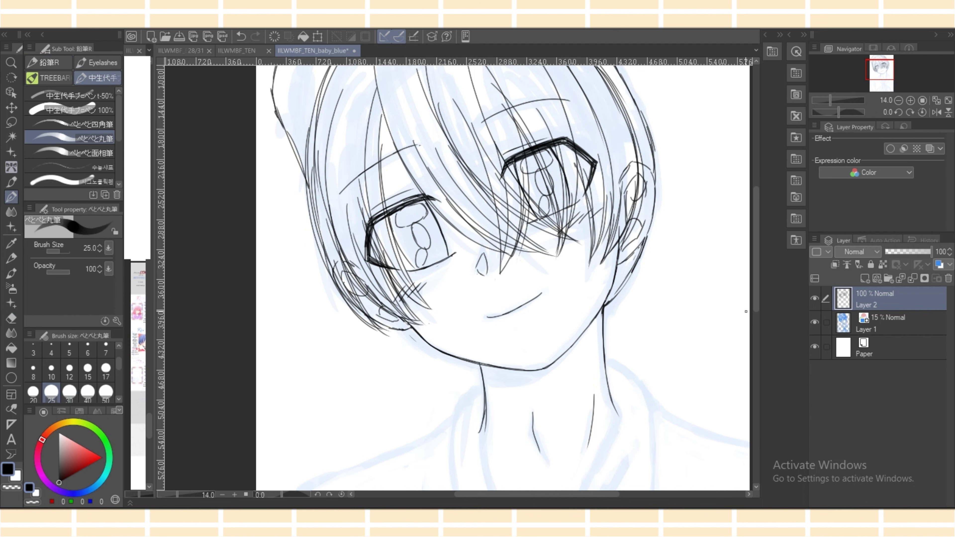
{"action": "left_click_drag", "start_coordinate": [756, 301], "coordinate": [756, 325]}
{"action": "left_click_drag", "start_coordinate": [484, 331], "coordinate": [493, 402]}
{"action": "mouse_move", "coordinate": [484, 369]}
{"action": "left_mouse_down"}
{"action": "mouse_move", "coordinate": [494, 413]}
{"action": "mouse_move", "coordinate": [547, 479]}
{"action": "mouse_move", "coordinate": [510, 443]}
{"action": "left_mouse_up"}
{"action": "key", "text": "e"}
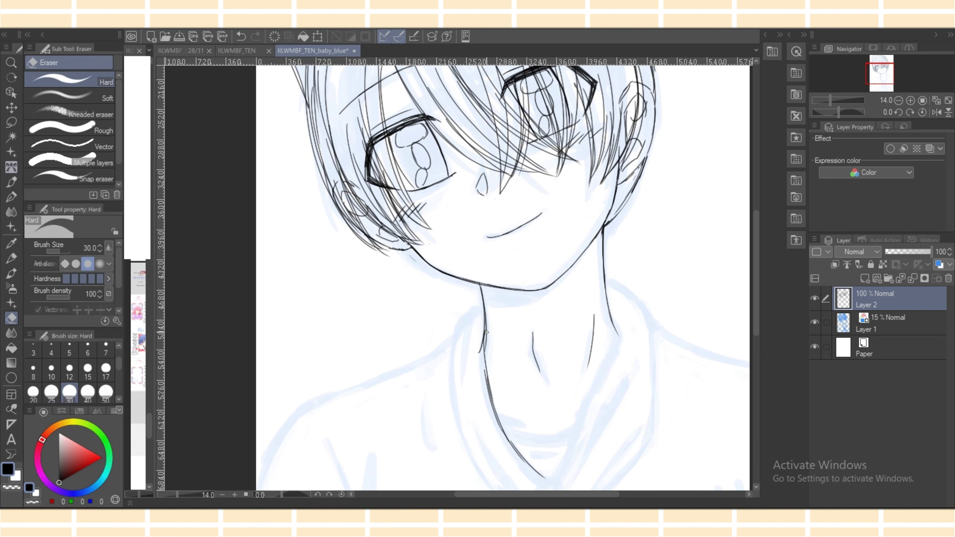
{"action": "left_click_drag", "start_coordinate": [486, 332], "coordinate": [487, 325]}
{"action": "mouse_move", "coordinate": [493, 418]}
{"action": "left_mouse_down"}
{"action": "mouse_move", "coordinate": [484, 371]}
{"action": "mouse_move", "coordinate": [525, 464]}
{"action": "left_mouse_up"}
{"action": "left_click_drag", "start_coordinate": [488, 391], "coordinate": [484, 378]}
{"action": "key", "text": "p"}
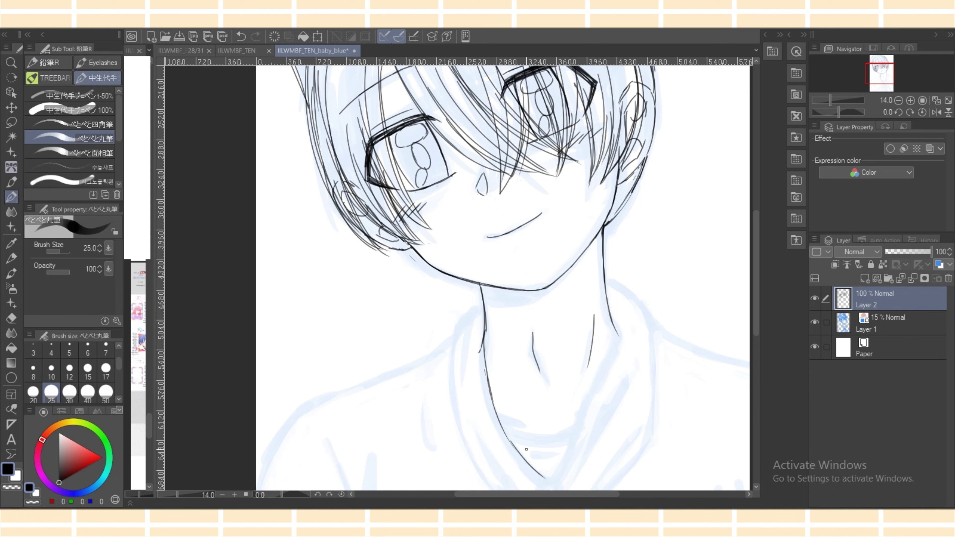
Draw the curved shirt neckline and short collarbone lines across the base of the neck.
{"action": "left_click_drag", "start_coordinate": [500, 429], "coordinate": [556, 440]}
{"action": "key", "text": "ctrl+z"}
{"action": "mouse_move", "coordinate": [501, 425]}
{"action": "left_mouse_down"}
{"action": "mouse_move", "coordinate": [573, 428]}
{"action": "mouse_move", "coordinate": [560, 447]}
{"action": "mouse_move", "coordinate": [512, 414]}
{"action": "mouse_move", "coordinate": [584, 407]}
{"action": "left_mouse_up"}
{"action": "key", "text": "ctrl+z"}
{"action": "key", "text": "ctrl+z"}
Draw the outer edge and inner fold of the scarf band beneath the uncovered eye's side, curving down to the knot.
{"action": "scroll", "coordinate": [502, 278], "scroll_direction": "down", "scroll_amount": 3}
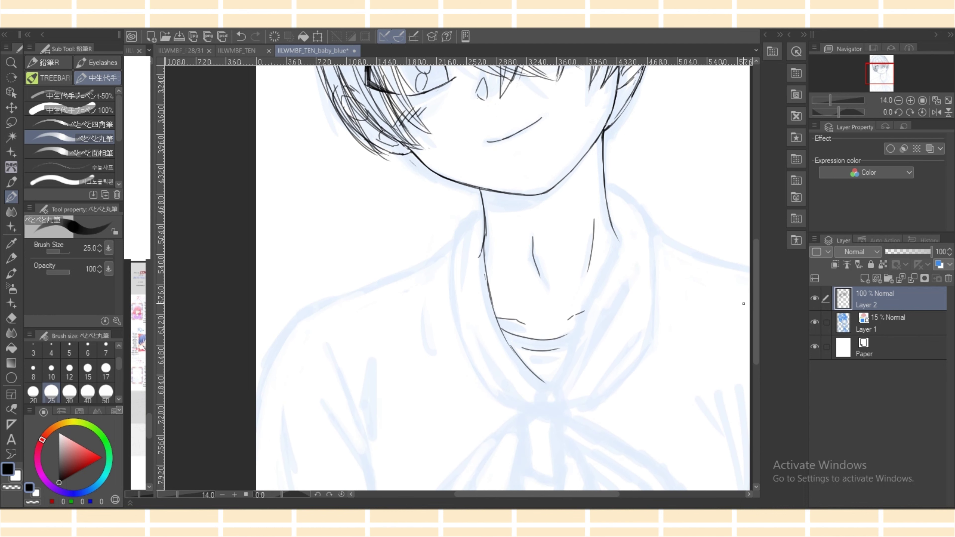
{"action": "left_click_drag", "start_coordinate": [483, 203], "coordinate": [464, 276]}
{"action": "mouse_move", "coordinate": [470, 214]}
{"action": "left_mouse_down"}
{"action": "mouse_move", "coordinate": [453, 299]}
{"action": "mouse_move", "coordinate": [474, 371]}
{"action": "mouse_move", "coordinate": [494, 395]}
{"action": "mouse_move", "coordinate": [529, 410]}
{"action": "left_mouse_up"}
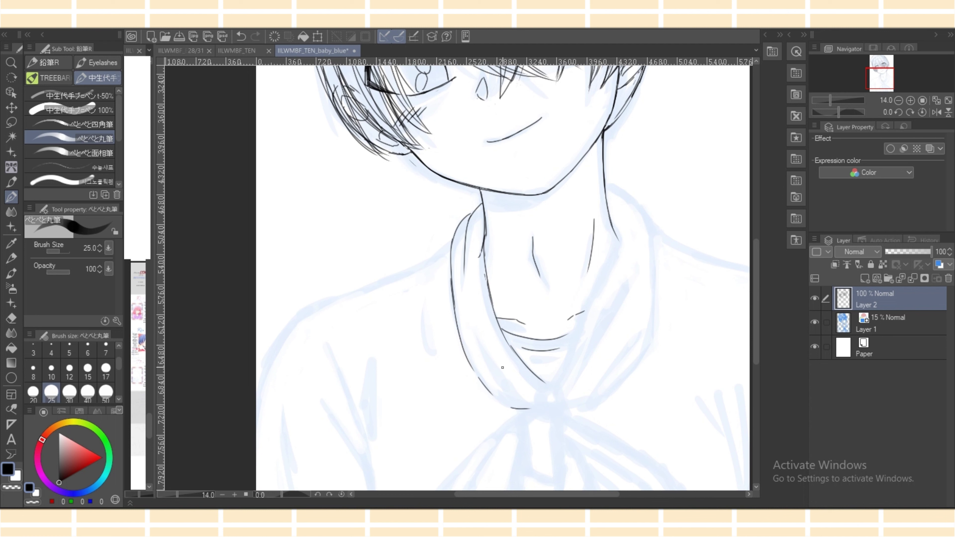
{"action": "left_click_drag", "start_coordinate": [485, 352], "coordinate": [536, 405]}
{"action": "left_click_drag", "start_coordinate": [488, 364], "coordinate": [523, 402]}
{"action": "key", "text": "ctrl+z"}
Draw the opposite scarf band's inner edge from the neck down to the knot, with the first lines of the knot.
{"action": "mouse_move", "coordinate": [487, 356]}
{"action": "left_mouse_down"}
{"action": "mouse_move", "coordinate": [525, 405]}
{"action": "mouse_move", "coordinate": [545, 382]}
{"action": "mouse_move", "coordinate": [559, 385]}
{"action": "mouse_move", "coordinate": [566, 412]}
{"action": "mouse_move", "coordinate": [549, 403]}
{"action": "mouse_move", "coordinate": [565, 412]}
{"action": "mouse_move", "coordinate": [570, 354]}
{"action": "left_mouse_up"}
{"action": "left_click_drag", "start_coordinate": [615, 228], "coordinate": [564, 358]}
{"action": "left_click_drag", "start_coordinate": [612, 276], "coordinate": [573, 366]}
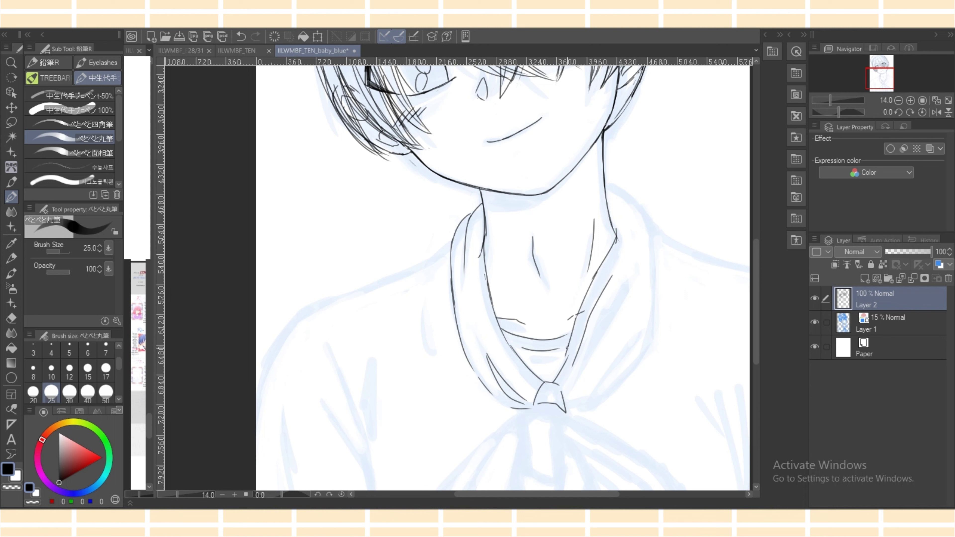
Draw the fold lines and the curved outer edge of the scarf band on the covered eye's side, down to the knot.
{"action": "left_click_drag", "start_coordinate": [624, 283], "coordinate": [596, 326]}
{"action": "left_click_drag", "start_coordinate": [595, 335], "coordinate": [568, 391]}
{"action": "mouse_move", "coordinate": [625, 281]}
{"action": "left_mouse_down"}
{"action": "mouse_move", "coordinate": [571, 383]}
{"action": "mouse_move", "coordinate": [560, 385]}
{"action": "mouse_move", "coordinate": [563, 399]}
{"action": "mouse_move", "coordinate": [634, 333]}
{"action": "mouse_move", "coordinate": [617, 358]}
{"action": "left_mouse_up"}
{"action": "key", "text": "ctrl+z"}
{"action": "mouse_move", "coordinate": [604, 377]}
{"action": "left_mouse_down"}
{"action": "mouse_move", "coordinate": [584, 398]}
{"action": "mouse_move", "coordinate": [621, 356]}
{"action": "left_mouse_up"}
{"action": "mouse_move", "coordinate": [608, 184]}
{"action": "left_mouse_down"}
{"action": "mouse_move", "coordinate": [626, 192]}
{"action": "mouse_move", "coordinate": [619, 184]}
{"action": "left_mouse_up"}
{"action": "key", "text": "ctrl+z"}
{"action": "mouse_move", "coordinate": [624, 186]}
{"action": "left_mouse_down"}
{"action": "mouse_move", "coordinate": [647, 220]}
{"action": "mouse_move", "coordinate": [616, 233]}
{"action": "mouse_move", "coordinate": [651, 237]}
{"action": "mouse_move", "coordinate": [655, 340]}
{"action": "mouse_move", "coordinate": [596, 405]}
{"action": "left_mouse_up"}
{"action": "left_click_drag", "start_coordinate": [640, 328], "coordinate": [612, 367]}
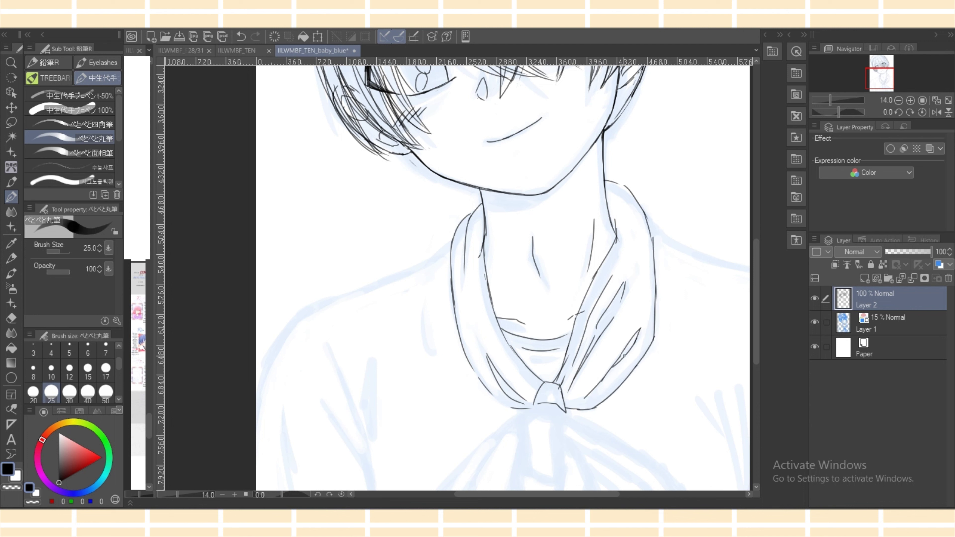
Add short inner fold strokes to both scarf bands above the knot.
{"action": "left_click_drag", "start_coordinate": [612, 318], "coordinate": [618, 304]}
{"action": "left_click_drag", "start_coordinate": [480, 341], "coordinate": [495, 372]}
{"action": "left_click_drag", "start_coordinate": [468, 215], "coordinate": [464, 257]}
Draw the rounded loop hanging from the scarf knot and the narrow central tails beneath it, reaching the canvas edge.
{"action": "scroll", "coordinate": [523, 275], "scroll_direction": "down", "scroll_amount": 5}
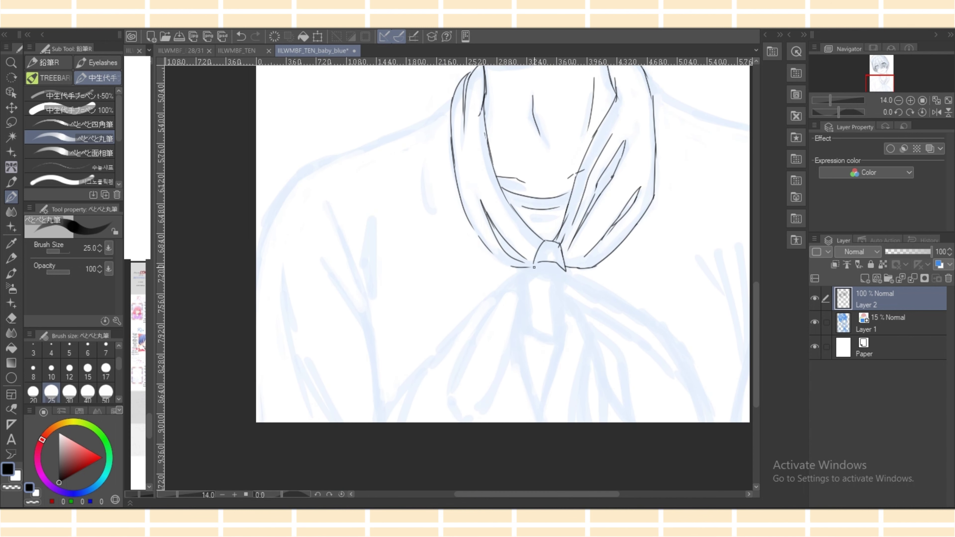
{"action": "mouse_move", "coordinate": [537, 264]}
{"action": "left_mouse_down"}
{"action": "mouse_move", "coordinate": [523, 275]}
{"action": "mouse_move", "coordinate": [531, 327]}
{"action": "left_mouse_up"}
{"action": "left_click_drag", "start_coordinate": [561, 269], "coordinate": [556, 319]}
{"action": "left_click_drag", "start_coordinate": [560, 329], "coordinate": [540, 414]}
{"action": "mouse_move", "coordinate": [562, 299]}
{"action": "left_mouse_down"}
{"action": "mouse_move", "coordinate": [585, 335]}
{"action": "mouse_move", "coordinate": [565, 422]}
{"action": "mouse_move", "coordinate": [589, 346]}
{"action": "mouse_move", "coordinate": [602, 422]}
{"action": "mouse_move", "coordinate": [628, 421]}
{"action": "mouse_move", "coordinate": [612, 340]}
{"action": "mouse_move", "coordinate": [629, 422]}
{"action": "left_mouse_up"}
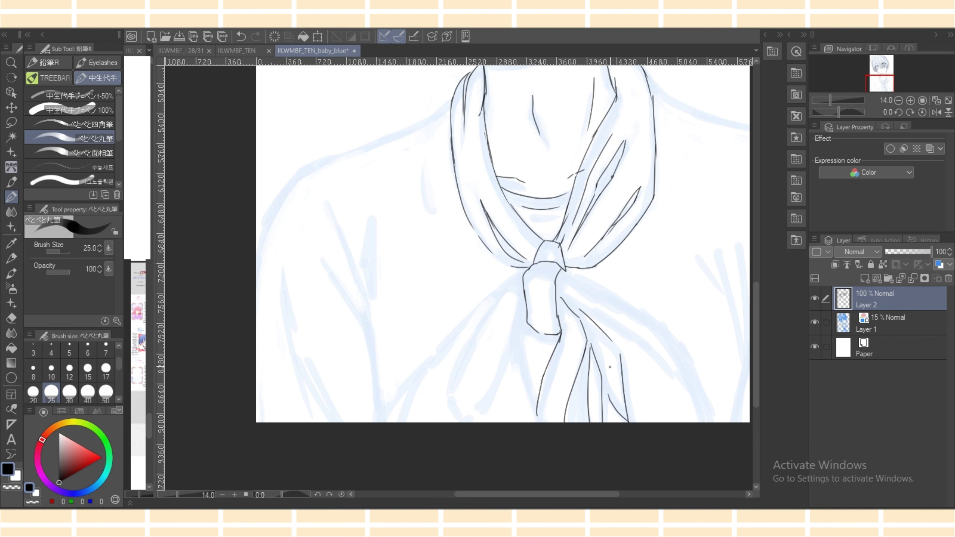
Draw the scarf tail sweeping out on the covered eye's side, with its folds and long outer edge.
{"action": "left_click_drag", "start_coordinate": [577, 307], "coordinate": [653, 357]}
{"action": "left_click_drag", "start_coordinate": [562, 290], "coordinate": [611, 311]}
{"action": "mouse_move", "coordinate": [610, 308]}
{"action": "left_mouse_down"}
{"action": "mouse_move", "coordinate": [648, 354]}
{"action": "mouse_move", "coordinate": [622, 333]}
{"action": "left_mouse_up"}
{"action": "mouse_move", "coordinate": [564, 271]}
{"action": "left_mouse_down"}
{"action": "mouse_move", "coordinate": [648, 317]}
{"action": "mouse_move", "coordinate": [689, 356]}
{"action": "mouse_move", "coordinate": [717, 422]}
{"action": "left_mouse_up"}
{"action": "key", "text": "ctrl+z"}
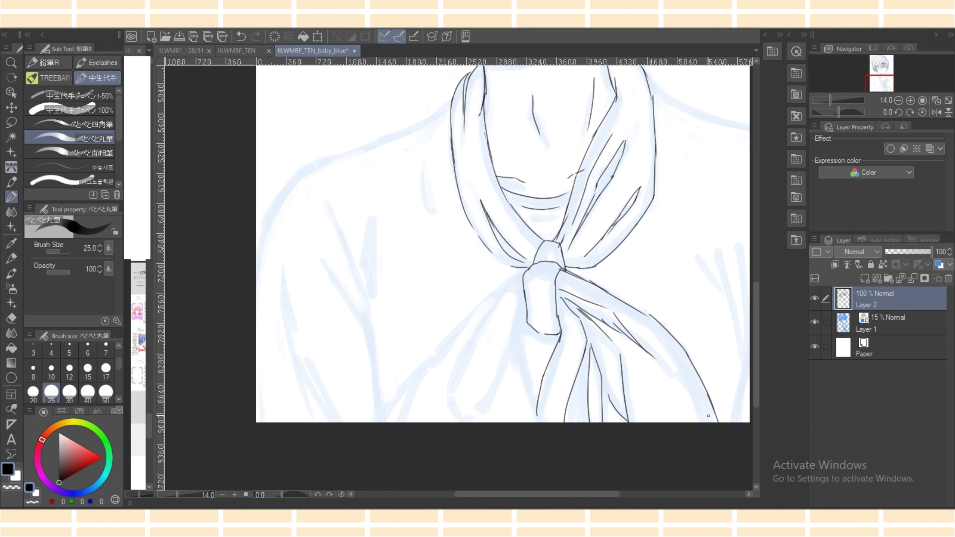
Draw the inner scarf tail on the uncovered eye's side, from the knot loop down to its pointed end.
{"action": "mouse_move", "coordinate": [527, 325]}
{"action": "left_mouse_down"}
{"action": "mouse_move", "coordinate": [532, 392]}
{"action": "mouse_move", "coordinate": [498, 387]}
{"action": "mouse_move", "coordinate": [476, 422]}
{"action": "left_mouse_up"}
{"action": "left_click_drag", "start_coordinate": [519, 312], "coordinate": [475, 423]}
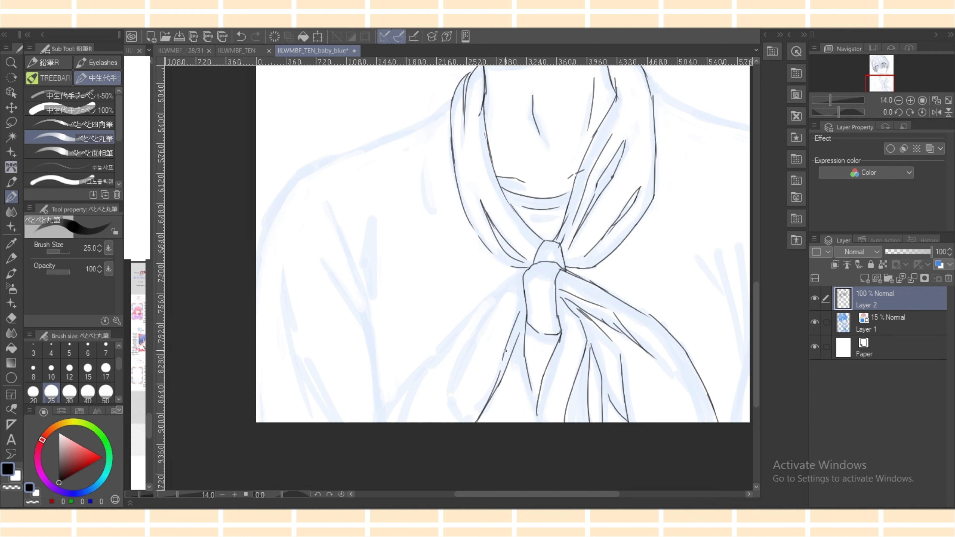
{"action": "mouse_move", "coordinate": [518, 288]}
{"action": "left_mouse_down"}
{"action": "mouse_move", "coordinate": [466, 356]}
{"action": "mouse_move", "coordinate": [455, 425]}
{"action": "mouse_move", "coordinate": [449, 409]}
{"action": "mouse_move", "coordinate": [455, 422]}
{"action": "left_mouse_up"}
{"action": "mouse_move", "coordinate": [449, 396]}
{"action": "left_mouse_down"}
{"action": "mouse_move", "coordinate": [492, 312]}
{"action": "mouse_move", "coordinate": [485, 293]}
{"action": "left_mouse_up"}
Draw the wide outer scarf tail on the uncovered eye's side, with both edges curving from the knot to the canvas edge.
{"action": "left_click_drag", "start_coordinate": [526, 268], "coordinate": [481, 301]}
{"action": "left_click_drag", "start_coordinate": [513, 275], "coordinate": [450, 339]}
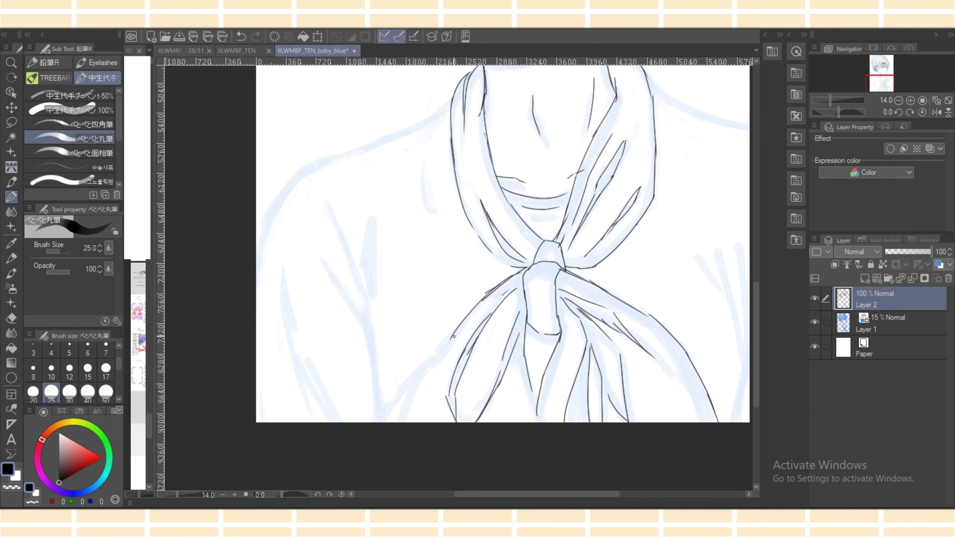
{"action": "mouse_move", "coordinate": [477, 307]}
{"action": "left_mouse_down"}
{"action": "mouse_move", "coordinate": [417, 384]}
{"action": "mouse_move", "coordinate": [404, 422]}
{"action": "left_mouse_up"}
{"action": "mouse_move", "coordinate": [433, 360]}
{"action": "left_mouse_down"}
{"action": "mouse_move", "coordinate": [400, 388]}
{"action": "mouse_move", "coordinate": [385, 423]}
{"action": "mouse_move", "coordinate": [456, 334]}
{"action": "left_mouse_up"}
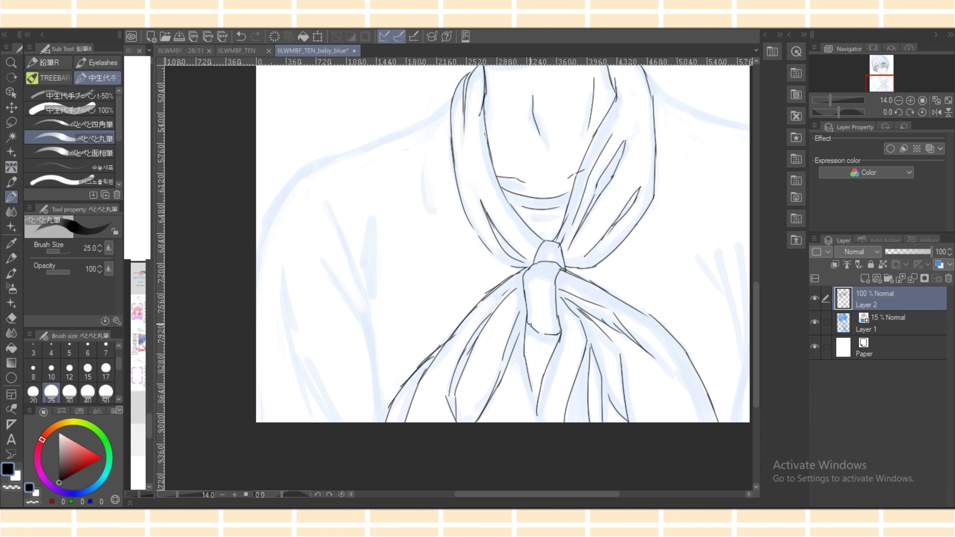
Erase overlaps at the end of the knot loop and redraw the small tail line beneath it.
{"action": "mouse_move", "coordinate": [528, 319]}
{"action": "left_mouse_down"}
{"action": "mouse_move", "coordinate": [554, 328]}
{"action": "mouse_move", "coordinate": [539, 335]}
{"action": "mouse_move", "coordinate": [551, 337]}
{"action": "mouse_move", "coordinate": [523, 334]}
{"action": "left_mouse_up"}
{"action": "key", "text": "e"}
{"action": "key", "text": "ctrl+z"}
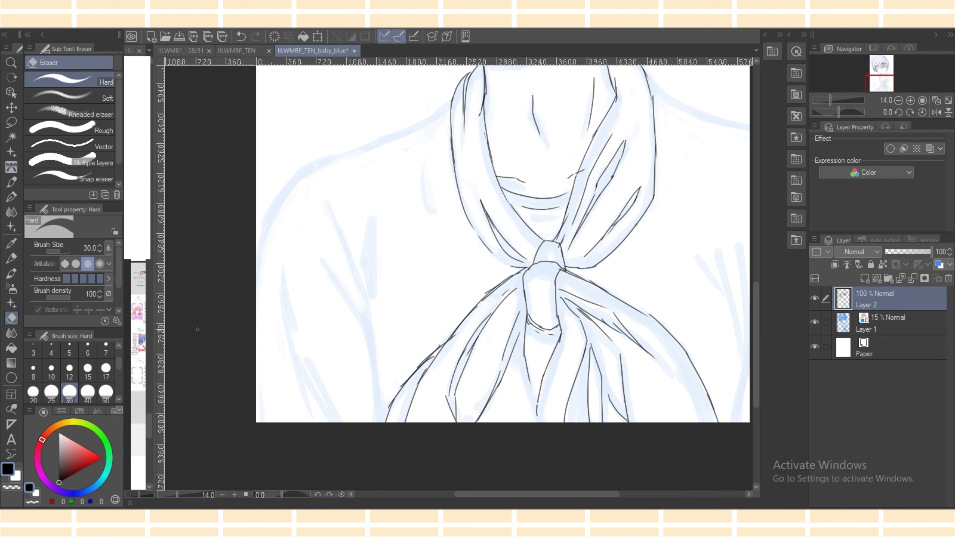
{"action": "key", "text": "p"}
{"action": "key", "text": "ctrl+z"}
{"action": "left_click_drag", "start_coordinate": [531, 386], "coordinate": [537, 412]}
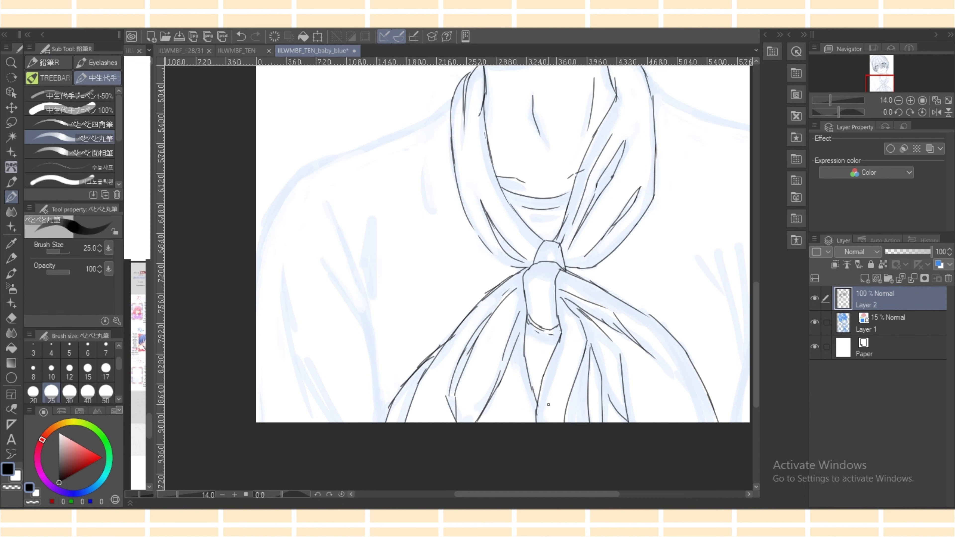
Redraw the short collarbone lines slightly higher on the chest and erase the old ones.
{"action": "key", "text": "ctrl+minus"}
{"action": "key", "text": "ctrl+minus"}
{"action": "key", "text": "ctrl+minus"}
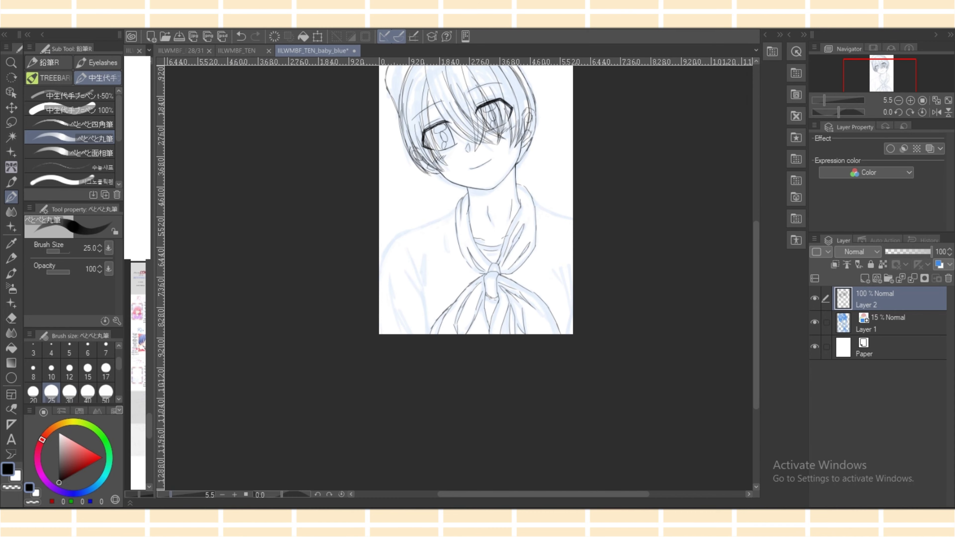
{"action": "left_click_drag", "start_coordinate": [755, 303], "coordinate": [755, 273]}
{"action": "left_click_drag", "start_coordinate": [171, 495], "coordinate": [175, 494]}
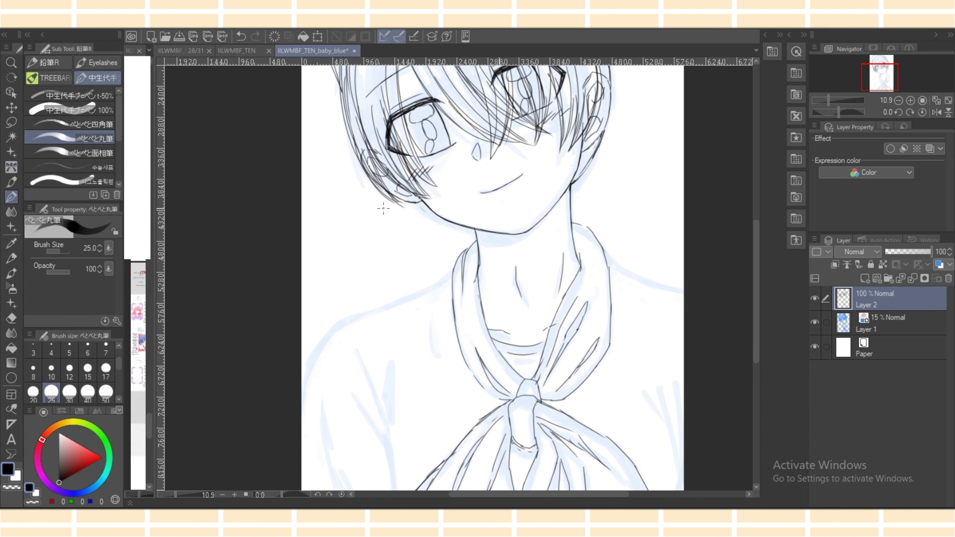
{"action": "left_click_drag", "start_coordinate": [483, 319], "coordinate": [509, 324]}
{"action": "key", "text": "e"}
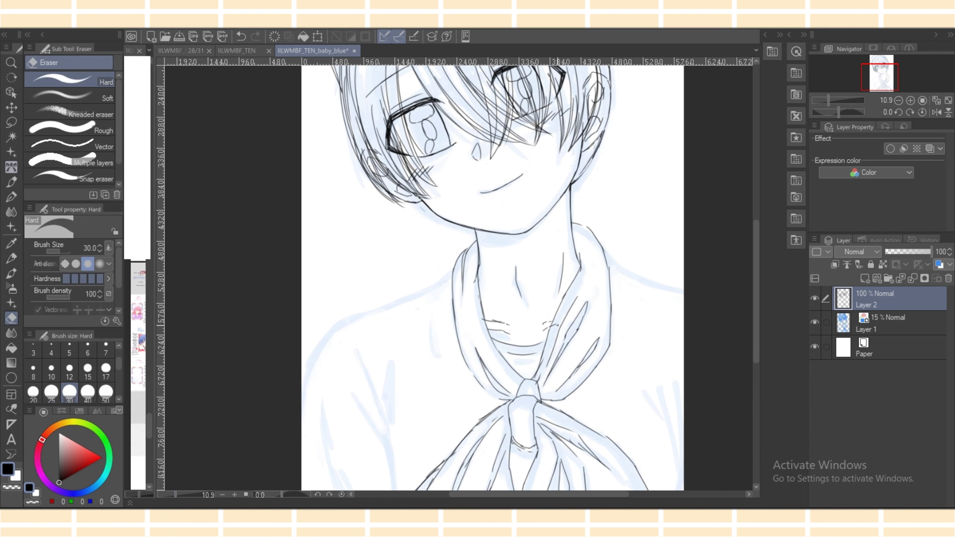
{"action": "left_click_drag", "start_coordinate": [543, 329], "coordinate": [497, 331]}
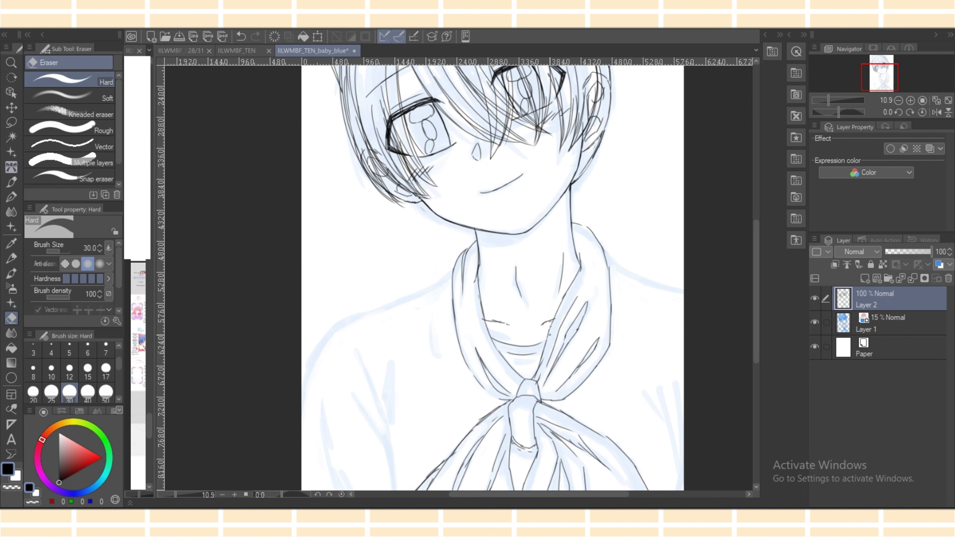
Clean up the scarf band's inner edge beside the collarbone on the covered eye's side.
{"action": "left_click", "coordinate": [11, 182]}
{"action": "left_click", "coordinate": [12, 196]}
{"action": "left_click", "coordinate": [241, 36]}
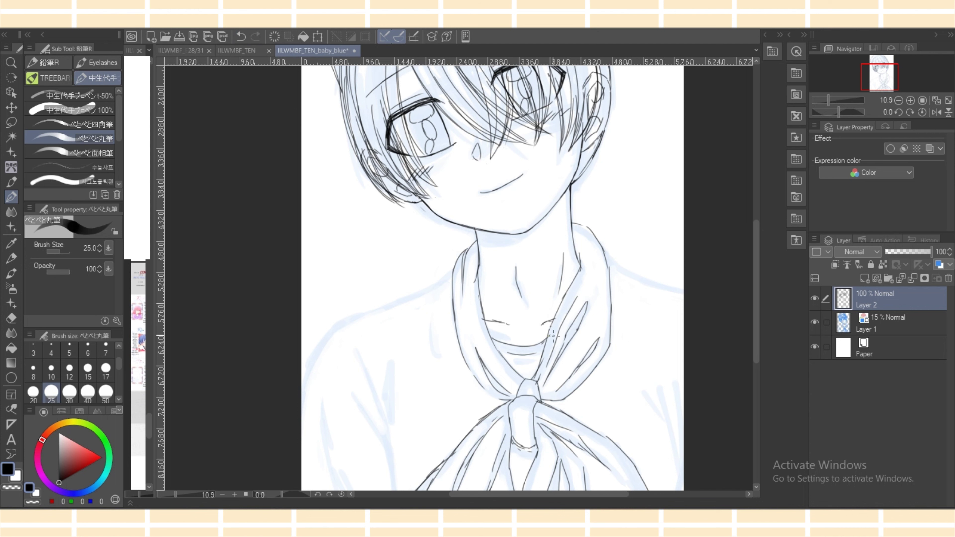
{"action": "key", "text": "e"}
{"action": "key", "text": "p"}
{"action": "key", "text": "p"}
{"action": "key", "text": "p"}
Draw a curved chest fold on the uncovered eye's side and the sleeve crease lines on the opposite side.
{"action": "left_click_drag", "start_coordinate": [432, 308], "coordinate": [439, 365]}
{"action": "left_click_drag", "start_coordinate": [643, 391], "coordinate": [679, 451]}
{"action": "scroll", "coordinate": [681, 369], "scroll_direction": "down", "scroll_amount": 3}
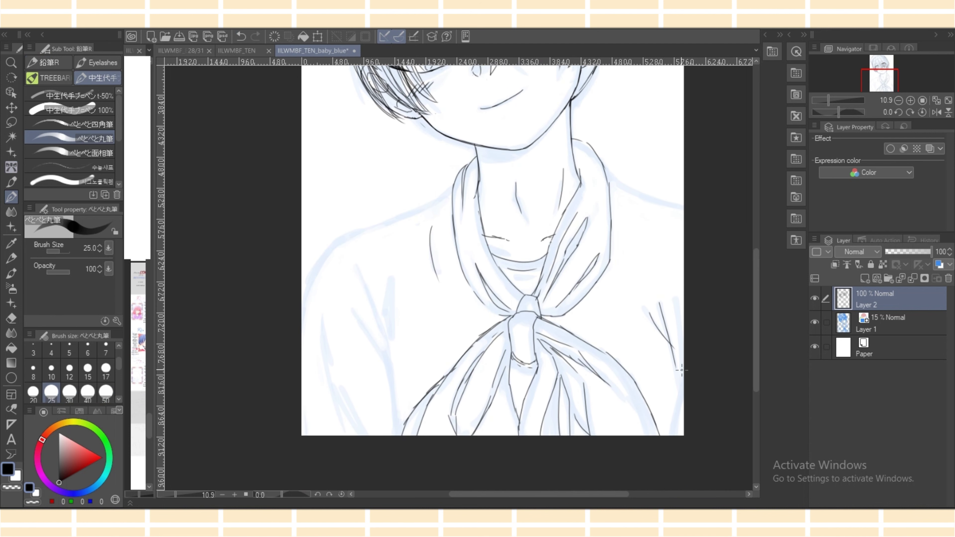
{"action": "left_click_drag", "start_coordinate": [672, 348], "coordinate": [680, 395]}
{"action": "mouse_move", "coordinate": [680, 300]}
{"action": "left_mouse_down"}
{"action": "mouse_move", "coordinate": [683, 361]}
{"action": "mouse_move", "coordinate": [670, 436]}
{"action": "left_mouse_up"}
Draw the shoulder line on the covered eye's side from the scarf to the canvas edge, undoing unsatisfactory strokes.
{"action": "scroll", "coordinate": [633, 224], "scroll_direction": "up", "scroll_amount": 1}
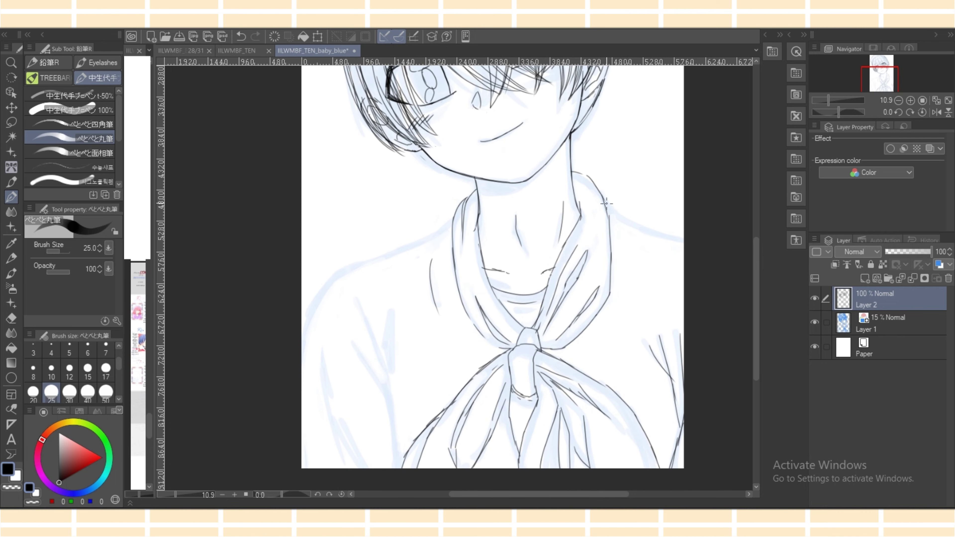
{"action": "left_click_drag", "start_coordinate": [605, 203], "coordinate": [676, 228]}
{"action": "key", "text": "ctrl+z"}
{"action": "key", "text": "ctrl+z"}
{"action": "key", "text": "ctrl+z"}
{"action": "key", "text": "ctrl+z"}
{"action": "key", "text": "ctrl+z"}
{"action": "mouse_move", "coordinate": [584, 176]}
{"action": "left_mouse_down"}
{"action": "mouse_move", "coordinate": [622, 213]}
{"action": "mouse_move", "coordinate": [684, 235]}
{"action": "left_mouse_up"}
{"action": "key", "text": "ctrl+z"}
{"action": "key", "text": "ctrl+z"}
{"action": "key", "text": "ctrl+z"}
With the canvas view mirrored, trace the opposite shoulder from the scarf outward, and extend its curve to the canvas edge.
{"action": "left_click", "coordinate": [935, 112]}
{"action": "left_click_drag", "start_coordinate": [463, 217], "coordinate": [538, 250]}
{"action": "mouse_move", "coordinate": [518, 245]}
{"action": "left_mouse_down"}
{"action": "mouse_move", "coordinate": [595, 275]}
{"action": "mouse_move", "coordinate": [606, 304]}
{"action": "left_mouse_up"}
{"action": "left_click_drag", "start_coordinate": [599, 284], "coordinate": [615, 324]}
{"action": "key", "text": "ctrl+z"}
{"action": "key", "text": "ctrl+z"}
{"action": "left_click_drag", "start_coordinate": [594, 274], "coordinate": [615, 338]}
{"action": "key", "text": "h"}
{"action": "key", "text": "ctrl+z"}
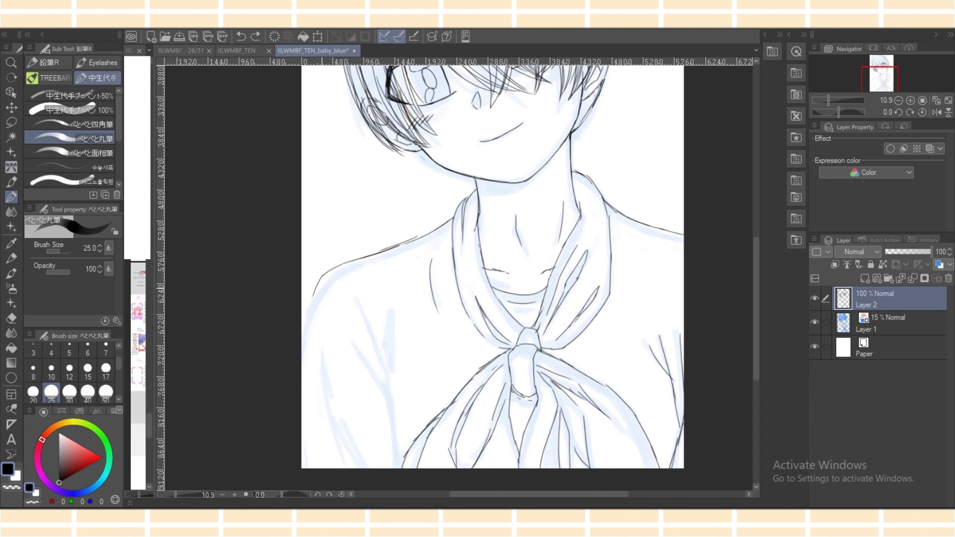
{"action": "left_click_drag", "start_coordinate": [330, 271], "coordinate": [301, 317]}
Draw the armpit creases and inner sleeve line on the uncovered eye's side, down to the canvas edge.
{"action": "left_click_drag", "start_coordinate": [356, 297], "coordinate": [372, 339]}
{"action": "left_click_drag", "start_coordinate": [381, 366], "coordinate": [397, 416]}
{"action": "key", "text": "ctrl+z"}
{"action": "left_click_drag", "start_coordinate": [370, 329], "coordinate": [391, 425]}
{"action": "mouse_move", "coordinate": [357, 346]}
{"action": "left_mouse_down"}
{"action": "mouse_move", "coordinate": [391, 425]}
{"action": "mouse_move", "coordinate": [398, 468]}
{"action": "left_mouse_up"}
{"action": "mouse_move", "coordinate": [387, 317]}
{"action": "left_mouse_down"}
{"action": "mouse_move", "coordinate": [387, 361]}
{"action": "mouse_move", "coordinate": [392, 311]}
{"action": "left_mouse_up"}
{"action": "key", "text": "ctrl+z"}
{"action": "left_click_drag", "start_coordinate": [391, 311], "coordinate": [389, 378]}
{"action": "left_click_drag", "start_coordinate": [384, 342], "coordinate": [390, 383]}
Draw the long outer arm line and overlapping fold strokes along the sleeve on the uncovered eye's side.
{"action": "left_click_drag", "start_coordinate": [323, 351], "coordinate": [346, 468]}
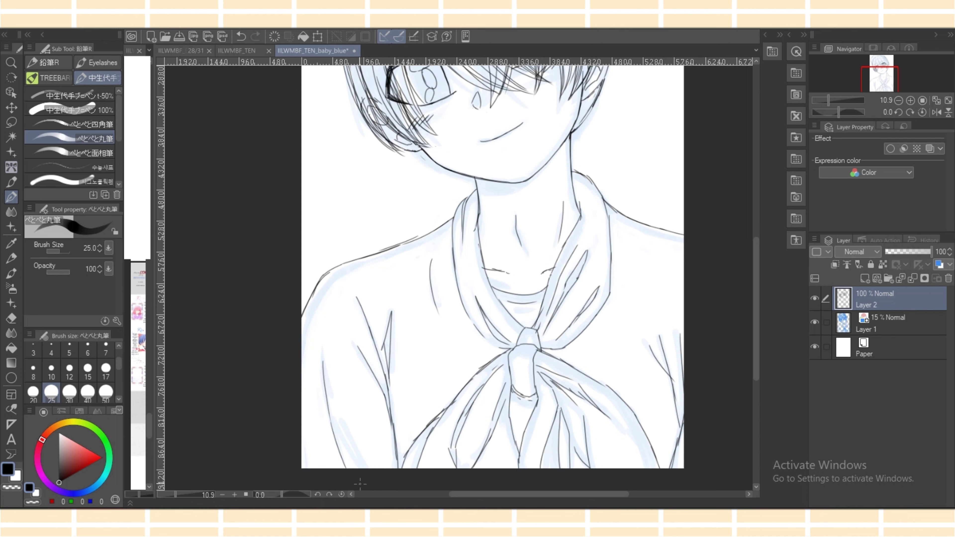
{"action": "left_click_drag", "start_coordinate": [334, 415], "coordinate": [362, 467]}
{"action": "left_click_drag", "start_coordinate": [327, 382], "coordinate": [354, 457]}
{"action": "left_click_drag", "start_coordinate": [325, 363], "coordinate": [332, 397]}
{"action": "left_click_drag", "start_coordinate": [338, 430], "coordinate": [346, 467]}
Reinforce the shoulder curve on the uncovered eye's side and erase stray bits along the shoulder line.
{"action": "left_click_drag", "start_coordinate": [328, 274], "coordinate": [302, 315]}
{"action": "key", "text": "e"}
{"action": "key", "text": "ctrl+z"}
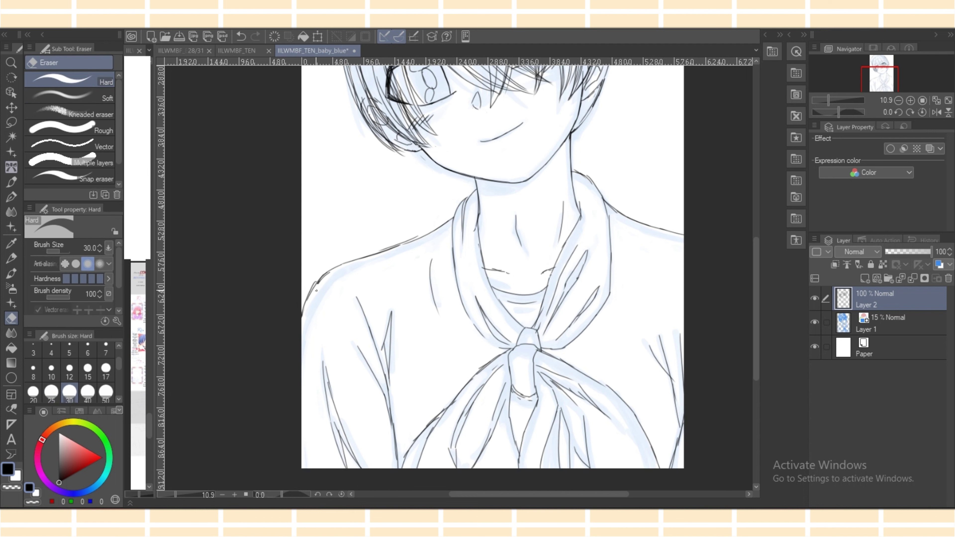
{"action": "key", "text": "p"}
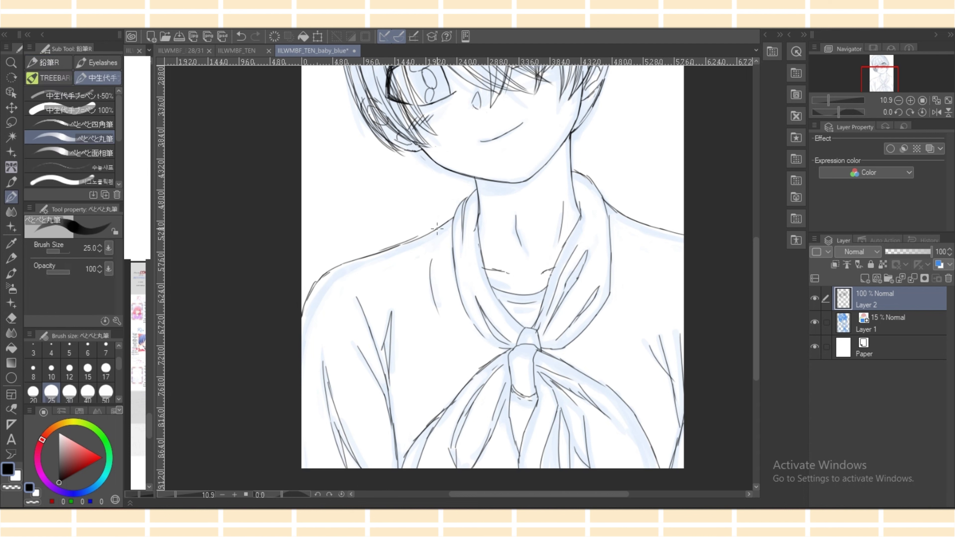
{"action": "key", "text": "e"}
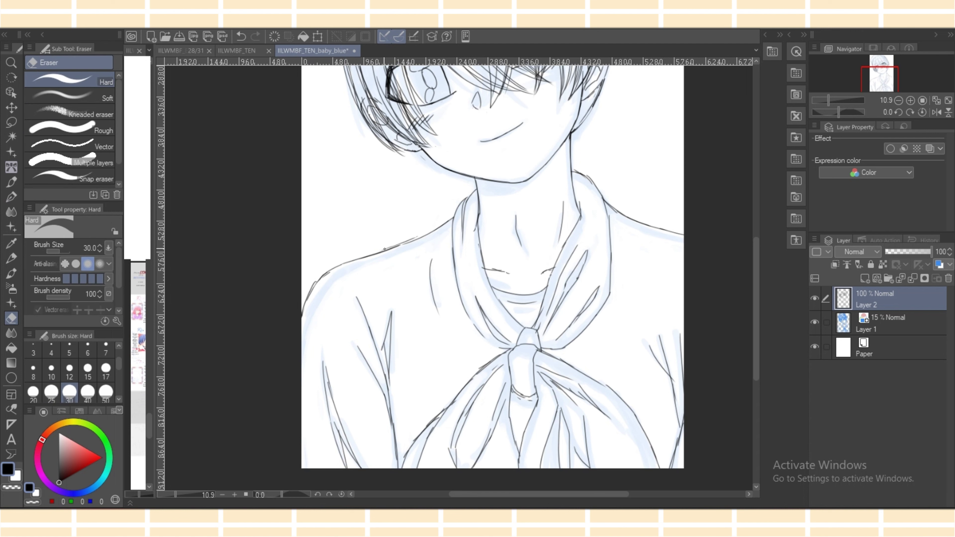
{"action": "key", "text": "p"}
Mirror the canvas view and add thin fringe strands falling between the eyes over the nose, undoing and erasing excess strokes.
{"action": "scroll", "coordinate": [492, 278], "scroll_direction": "up", "scroll_amount": 10}
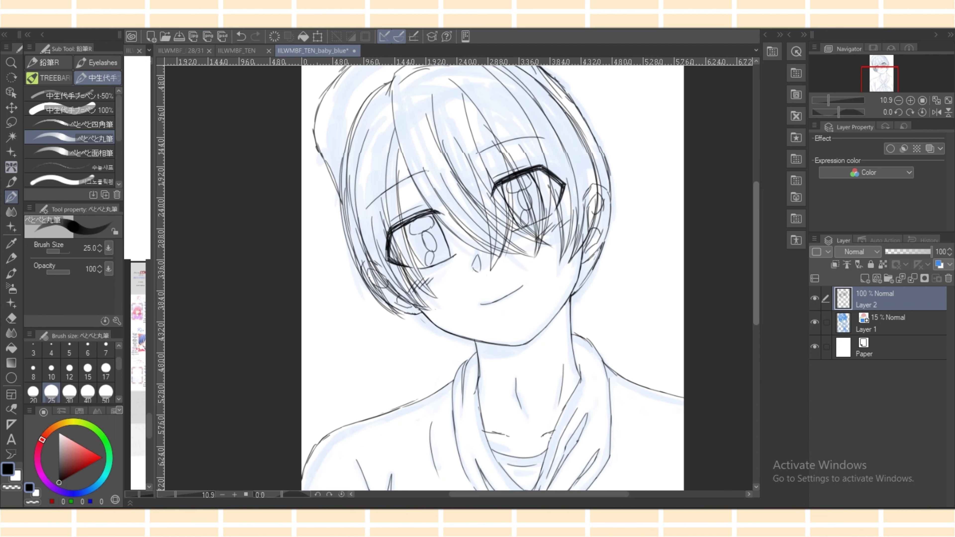
{"action": "left_click", "coordinate": [936, 113]}
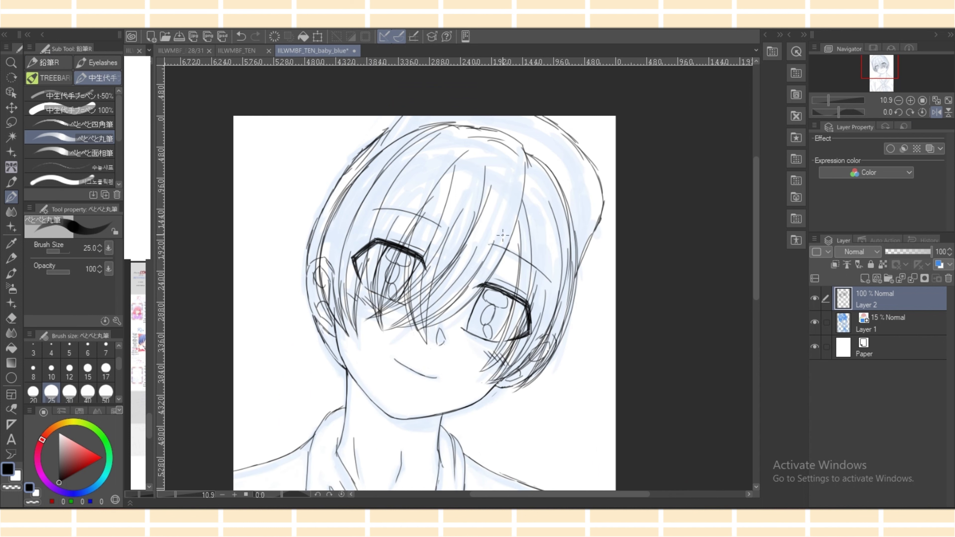
{"action": "mouse_move", "coordinate": [490, 191]}
{"action": "left_mouse_down"}
{"action": "mouse_move", "coordinate": [452, 287]}
{"action": "mouse_move", "coordinate": [453, 346]}
{"action": "left_mouse_up"}
{"action": "mouse_move", "coordinate": [465, 211]}
{"action": "left_mouse_down"}
{"action": "mouse_move", "coordinate": [451, 338]}
{"action": "mouse_move", "coordinate": [445, 324]}
{"action": "mouse_move", "coordinate": [458, 356]}
{"action": "left_mouse_up"}
{"action": "mouse_move", "coordinate": [488, 207]}
{"action": "left_mouse_down"}
{"action": "mouse_move", "coordinate": [457, 312]}
{"action": "mouse_move", "coordinate": [459, 343]}
{"action": "left_mouse_up"}
{"action": "left_click_drag", "start_coordinate": [458, 267], "coordinate": [462, 355]}
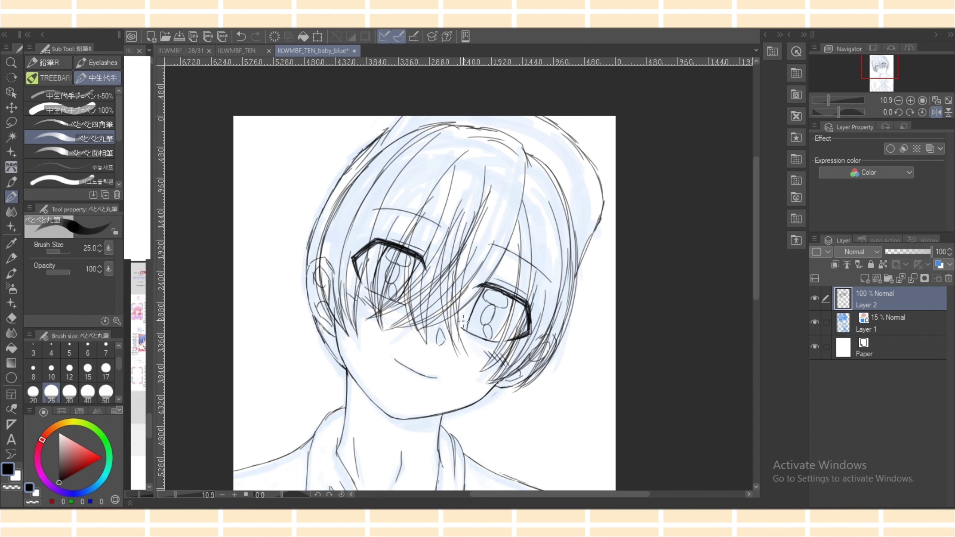
{"action": "key", "text": "e"}
{"action": "key", "text": "p"}
{"action": "key", "text": "ctrl+z"}
{"action": "key", "text": "ctrl+z"}
{"action": "key", "text": "ctrl+z"}
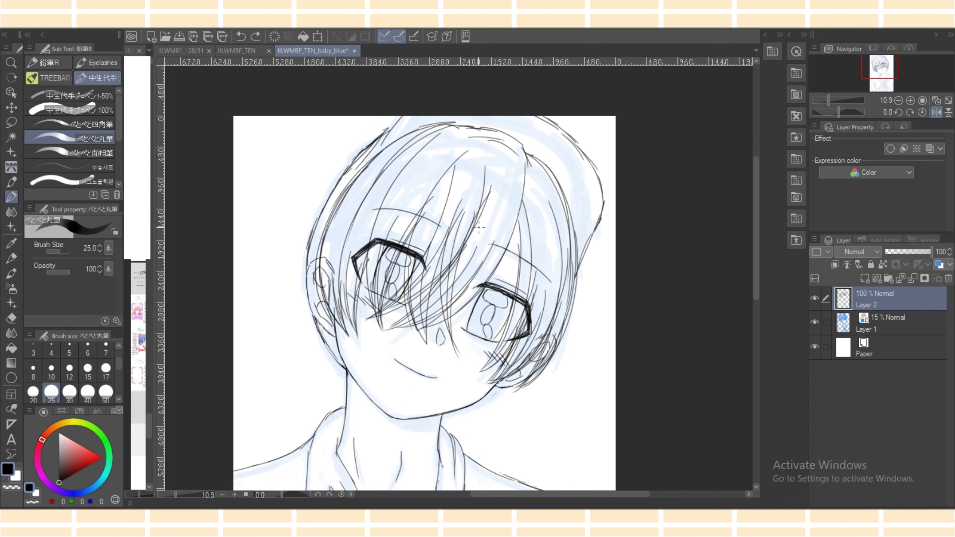
{"action": "left_click_drag", "start_coordinate": [488, 211], "coordinate": [455, 331]}
{"action": "key", "text": "e"}
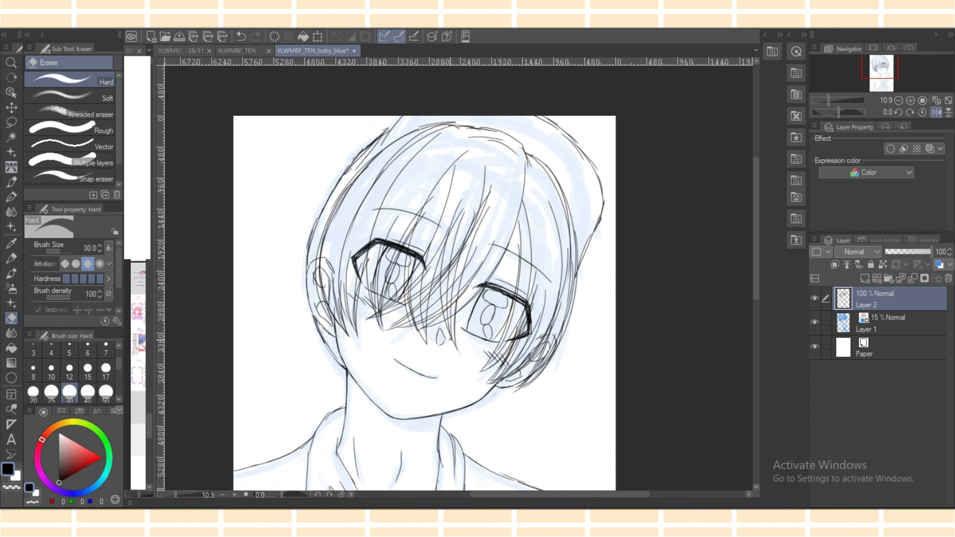
{"action": "key", "text": "p"}
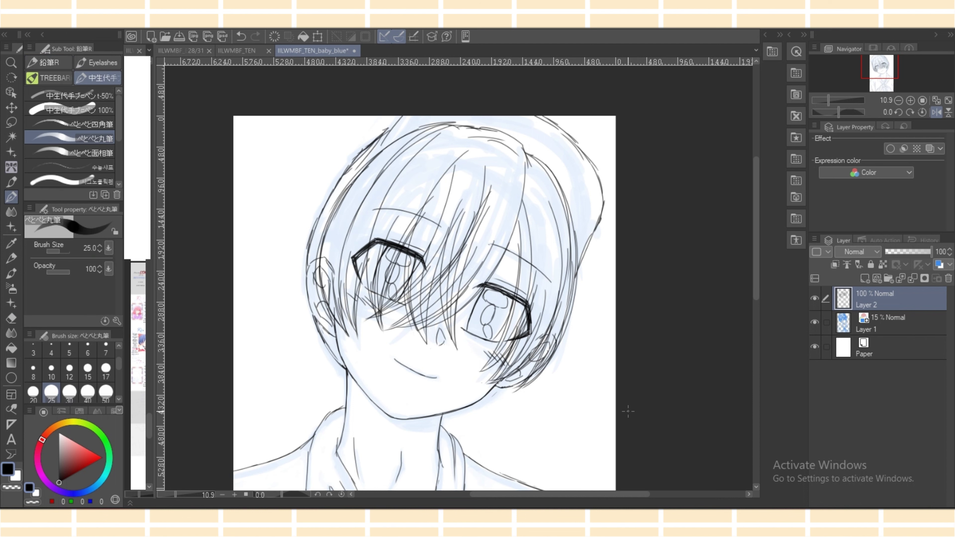
Restore the unmirrored view and try a long thin hair strand down past the uncovered eye, then tidy it.
{"action": "left_click", "coordinate": [936, 112]}
{"action": "mouse_move", "coordinate": [403, 220]}
{"action": "left_mouse_down"}
{"action": "mouse_move", "coordinate": [420, 336]}
{"action": "mouse_move", "coordinate": [399, 256]}
{"action": "mouse_move", "coordinate": [419, 342]}
{"action": "mouse_move", "coordinate": [424, 216]}
{"action": "mouse_move", "coordinate": [405, 332]}
{"action": "mouse_move", "coordinate": [403, 308]}
{"action": "mouse_move", "coordinate": [437, 373]}
{"action": "left_mouse_up"}
{"action": "key", "text": "ctrl+z"}
{"action": "mouse_move", "coordinate": [380, 247]}
{"action": "left_mouse_down"}
{"action": "mouse_move", "coordinate": [407, 355]}
{"action": "mouse_move", "coordinate": [435, 370]}
{"action": "left_mouse_up"}
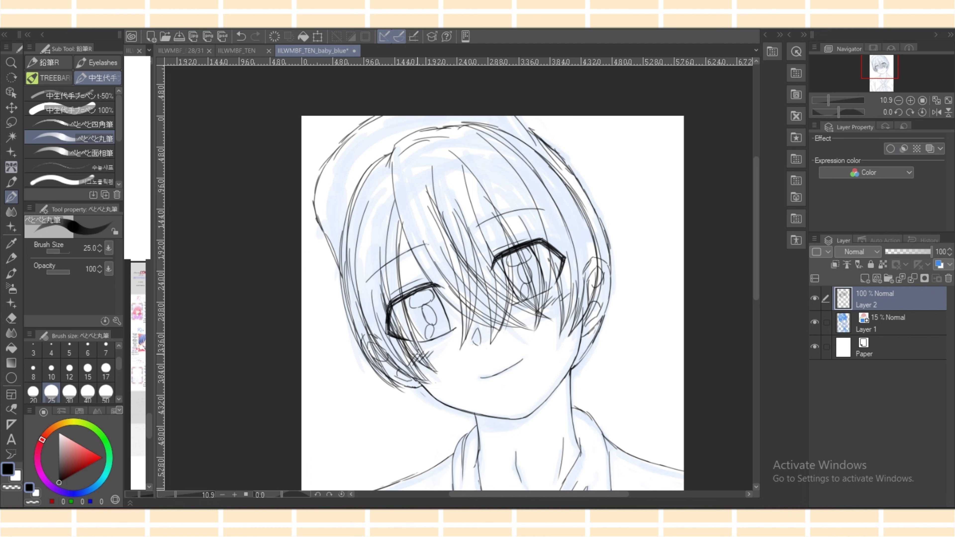
{"action": "key", "text": "e"}
{"action": "key", "text": "p"}
Retouch the tail lines below the scarf knot and erase the stray marks around the end of its loop.
{"action": "left_click", "coordinate": [222, 495]}
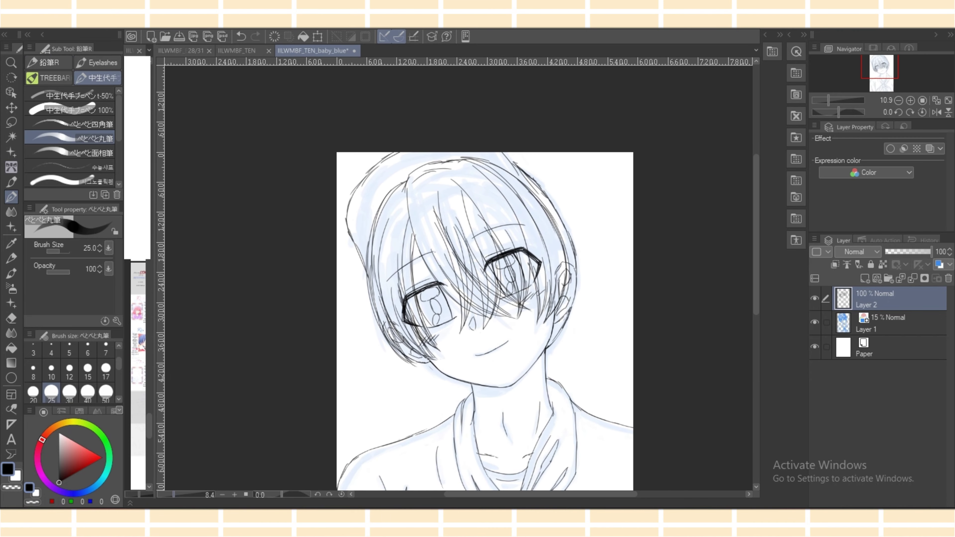
{"action": "scroll", "coordinate": [508, 412], "scroll_direction": "down", "scroll_amount": 5}
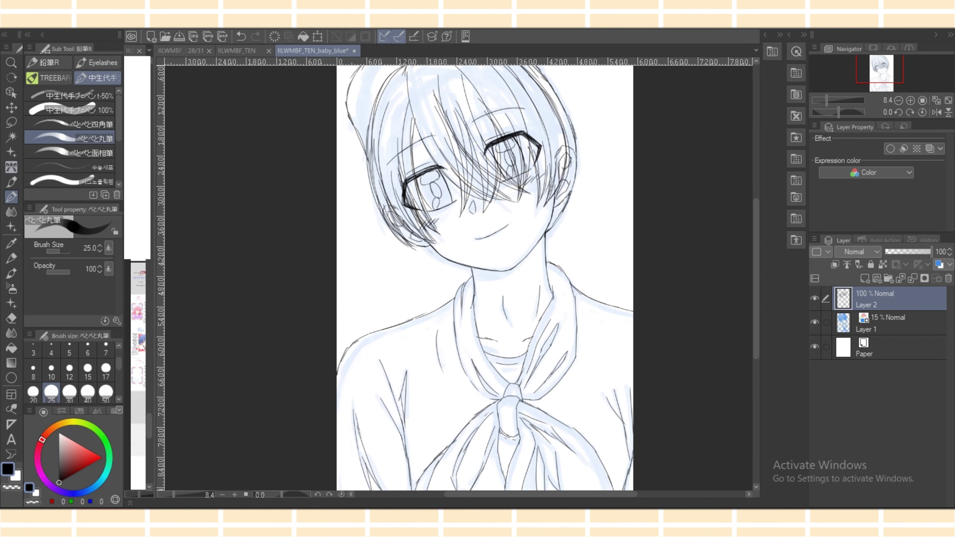
{"action": "key", "text": "ctrl+minus"}
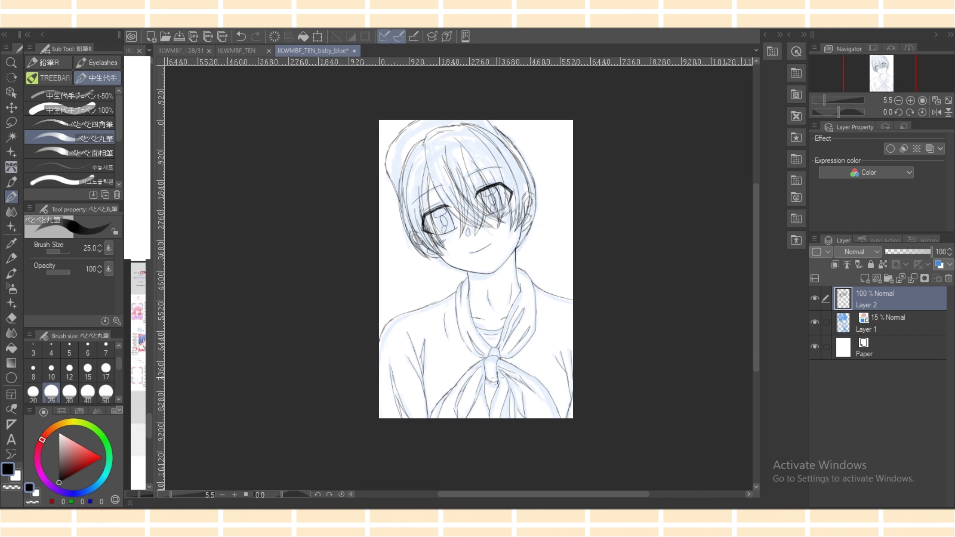
{"action": "left_click_drag", "start_coordinate": [496, 378], "coordinate": [489, 412]}
{"action": "key", "text": "e"}
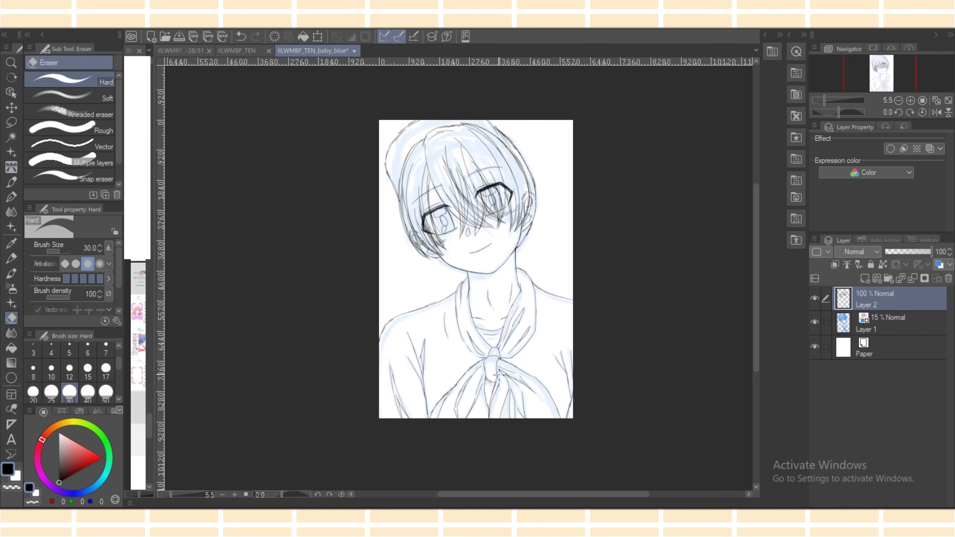
{"action": "key", "text": "p"}
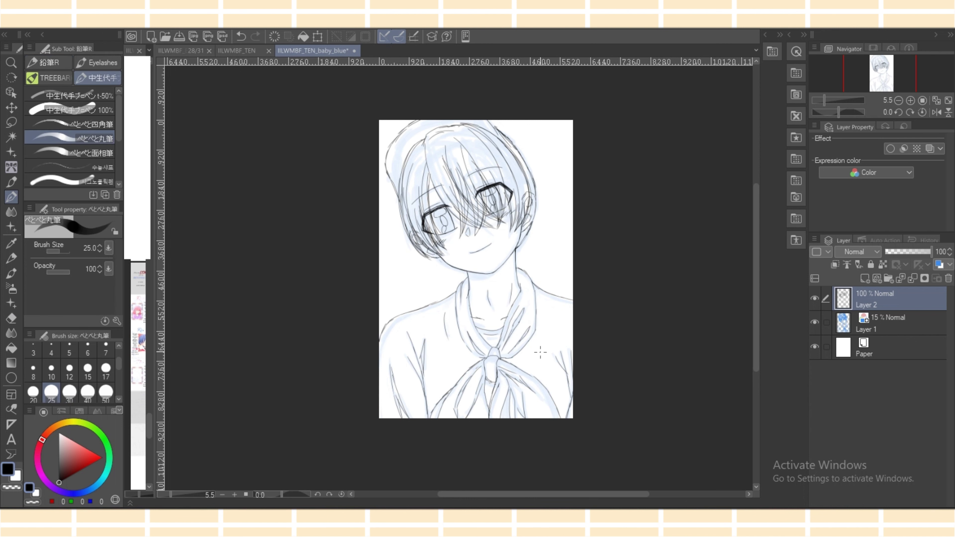
{"action": "scroll", "coordinate": [539, 352], "scroll_direction": "down", "scroll_amount": 2}
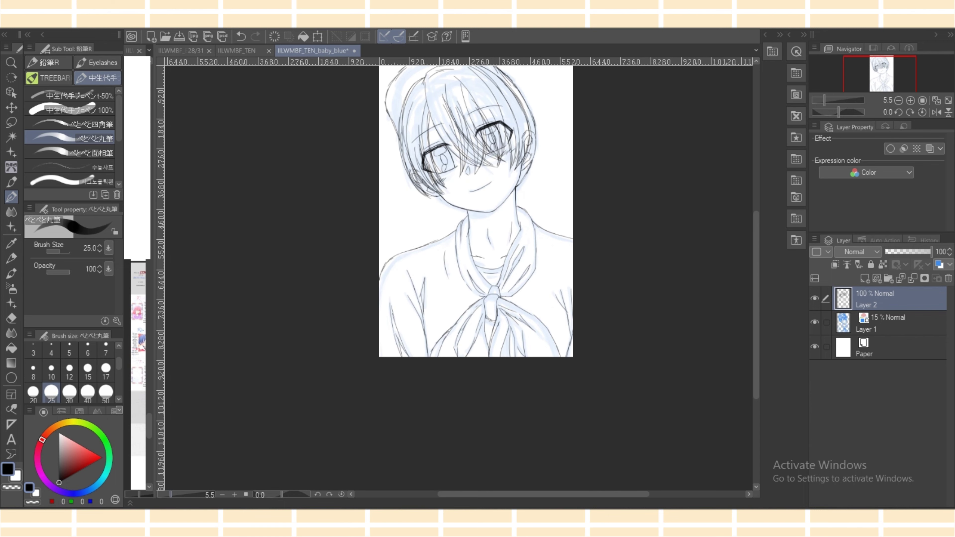
{"action": "scroll", "coordinate": [458, 278], "scroll_direction": "up", "scroll_amount": 4}
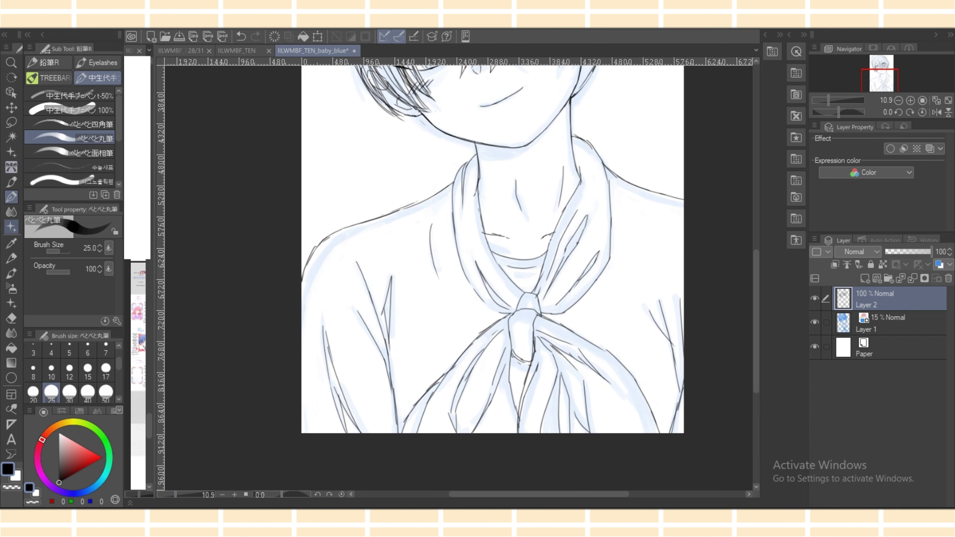
Lasso the whole scarf with its knot and tails, scale it down slightly and reposition it around the neck.
{"action": "left_click", "coordinate": [11, 122]}
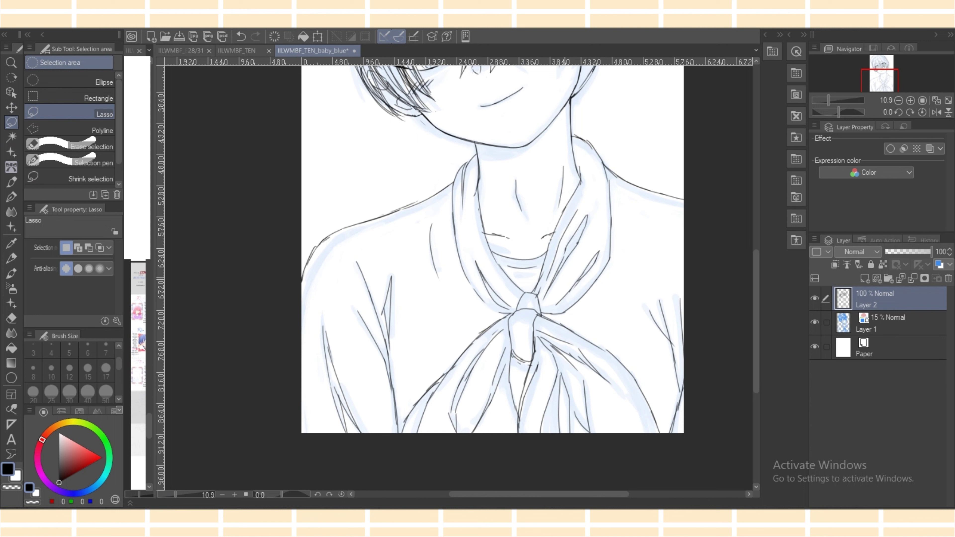
{"action": "mouse_move", "coordinate": [613, 301]}
{"action": "left_mouse_down"}
{"action": "mouse_move", "coordinate": [634, 235]}
{"action": "mouse_move", "coordinate": [602, 179]}
{"action": "mouse_move", "coordinate": [561, 214]}
{"action": "mouse_move", "coordinate": [544, 263]}
{"action": "mouse_move", "coordinate": [512, 272]}
{"action": "left_mouse_up"}
{"action": "mouse_move", "coordinate": [488, 240]}
{"action": "left_mouse_down"}
{"action": "mouse_move", "coordinate": [477, 182]}
{"action": "mouse_move", "coordinate": [465, 290]}
{"action": "mouse_move", "coordinate": [401, 422]}
{"action": "mouse_move", "coordinate": [676, 463]}
{"action": "mouse_move", "coordinate": [660, 340]}
{"action": "mouse_move", "coordinate": [616, 263]}
{"action": "left_mouse_up"}
{"action": "key", "text": "ctrl+t"}
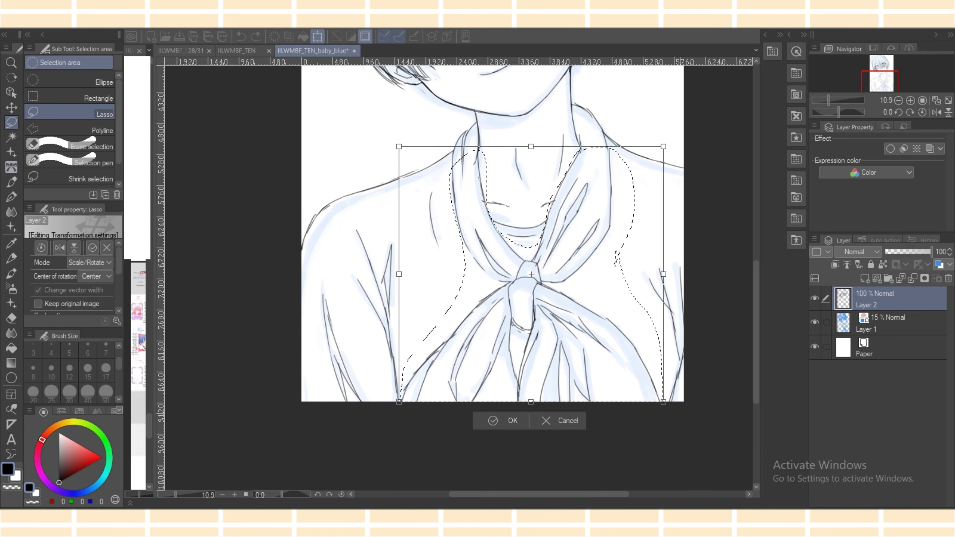
{"action": "left_click_drag", "start_coordinate": [663, 402], "coordinate": [655, 394]}
{"action": "left_click_drag", "start_coordinate": [606, 320], "coordinate": [609, 312]}
{"action": "left_click_drag", "start_coordinate": [531, 262], "coordinate": [530, 261]}
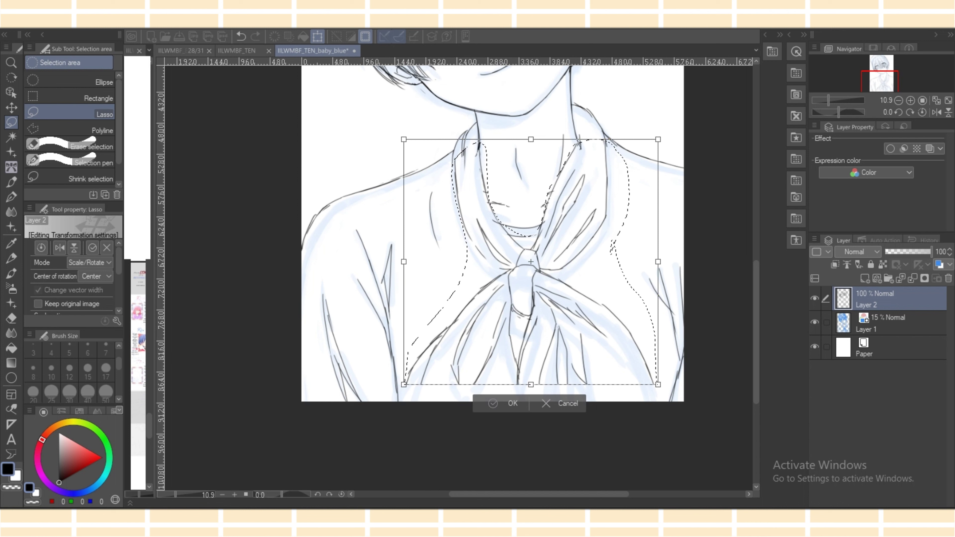
{"action": "key", "text": "Return"}
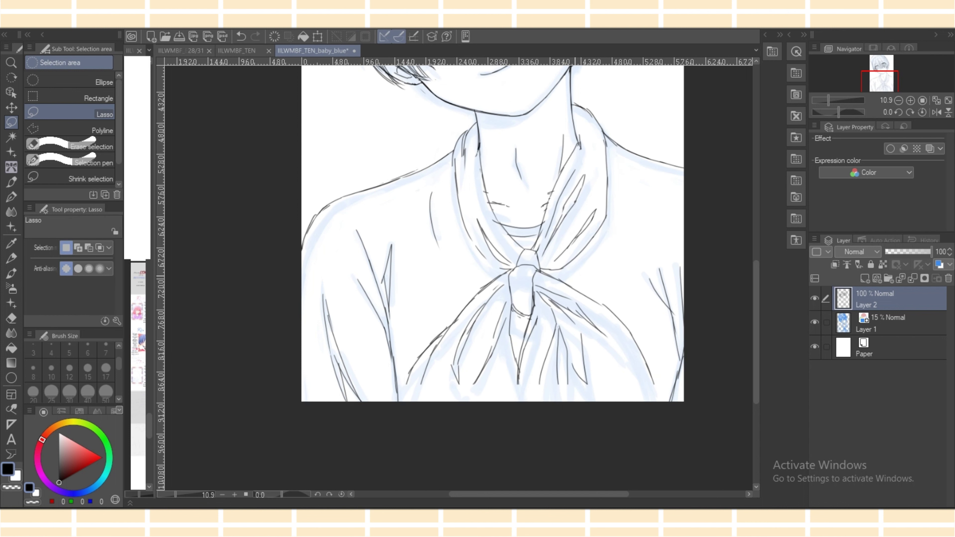
Lasso the scarf's knot and tails, shrink them further and line them up with the ends of the collar.
{"action": "left_click_drag", "start_coordinate": [538, 251], "coordinate": [574, 276]}
{"action": "mouse_move", "coordinate": [440, 317]}
{"action": "left_mouse_down"}
{"action": "mouse_move", "coordinate": [574, 452]}
{"action": "mouse_move", "coordinate": [642, 423]}
{"action": "mouse_move", "coordinate": [660, 333]}
{"action": "mouse_move", "coordinate": [579, 278]}
{"action": "left_mouse_up"}
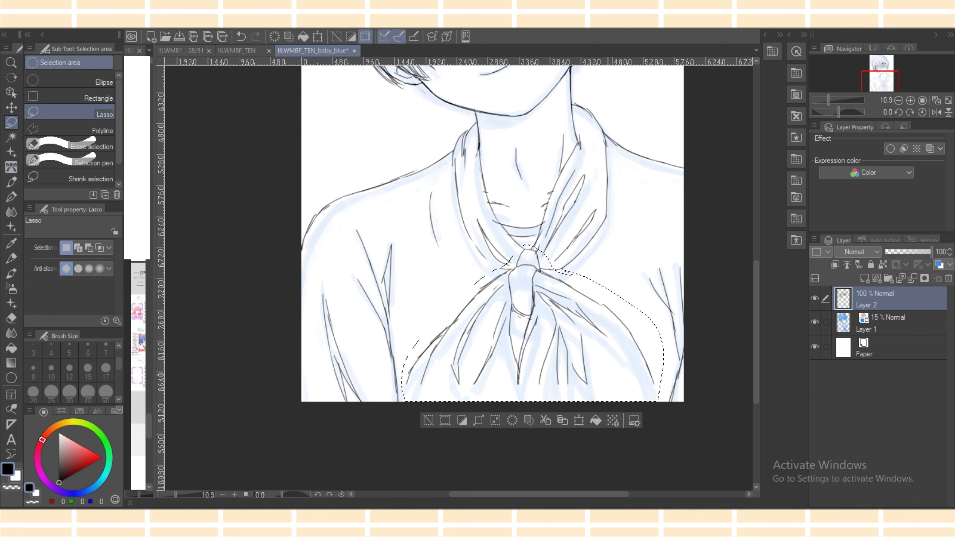
{"action": "key", "text": "ctrl+t"}
{"action": "left_click_drag", "start_coordinate": [663, 401], "coordinate": [647, 392]}
{"action": "left_click_drag", "start_coordinate": [599, 363], "coordinate": [605, 360]}
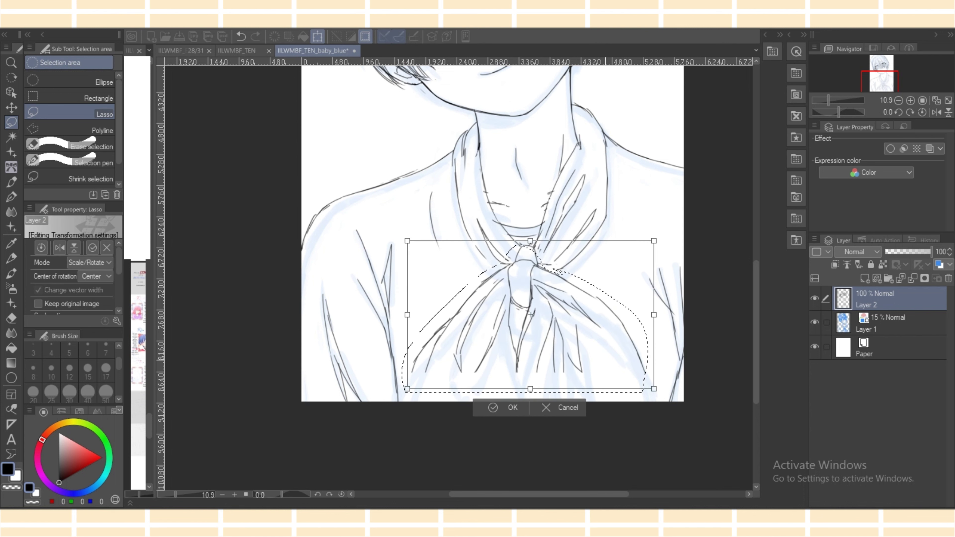
{"action": "left_click_drag", "start_coordinate": [654, 388], "coordinate": [638, 379]}
{"action": "left_click_drag", "start_coordinate": [522, 309], "coordinate": [529, 313]}
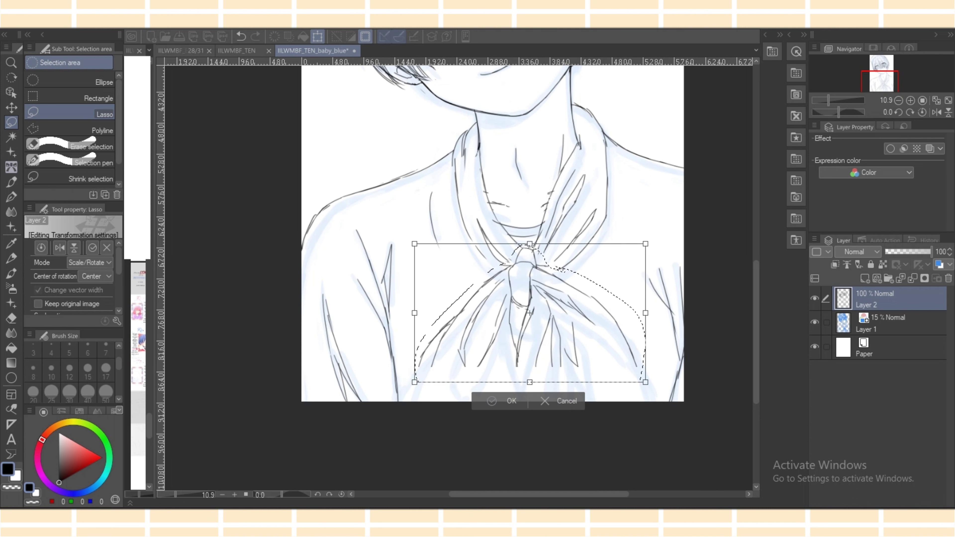
{"action": "key", "text": "Return"}
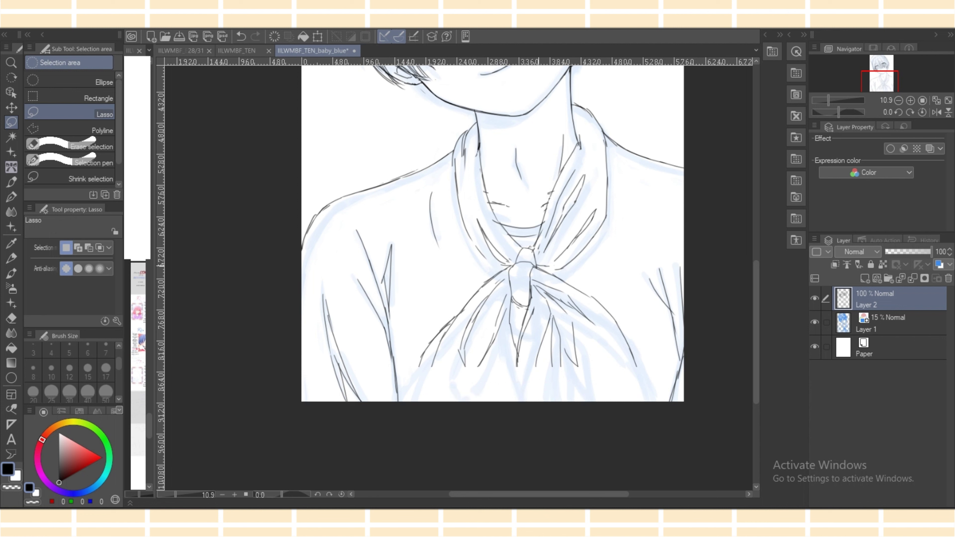
Lasso only the scarf knot, scale it down and deselect it.
{"action": "mouse_move", "coordinate": [506, 286]}
{"action": "left_mouse_down"}
{"action": "mouse_move", "coordinate": [524, 309]}
{"action": "mouse_move", "coordinate": [536, 264]}
{"action": "left_mouse_up"}
{"action": "key", "text": "ctrl+t"}
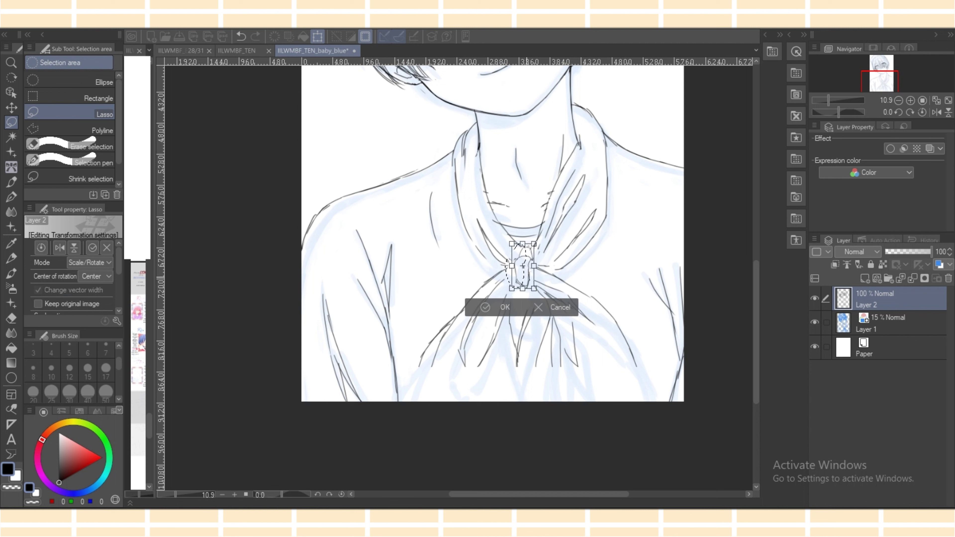
{"action": "key", "text": "Return"}
{"action": "key", "text": "ctrl+d"}
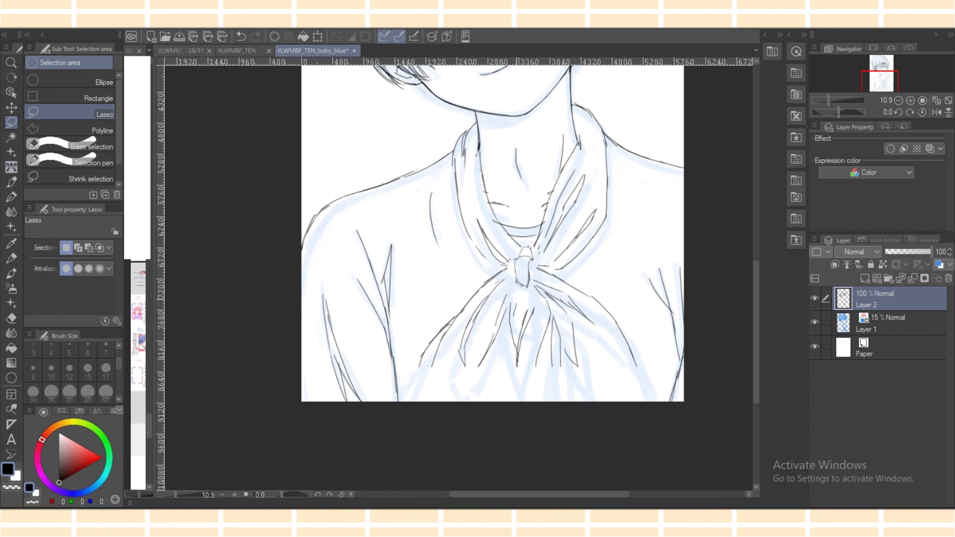
Lasso the scarf tails below the knot, scale them down, move them up against the smaller knot and deselect.
{"action": "mouse_move", "coordinate": [492, 268]}
{"action": "left_mouse_down"}
{"action": "mouse_move", "coordinate": [536, 427]}
{"action": "mouse_move", "coordinate": [651, 376]}
{"action": "mouse_move", "coordinate": [552, 268]}
{"action": "mouse_move", "coordinate": [535, 266]}
{"action": "left_mouse_up"}
{"action": "key", "text": "ctrl+t"}
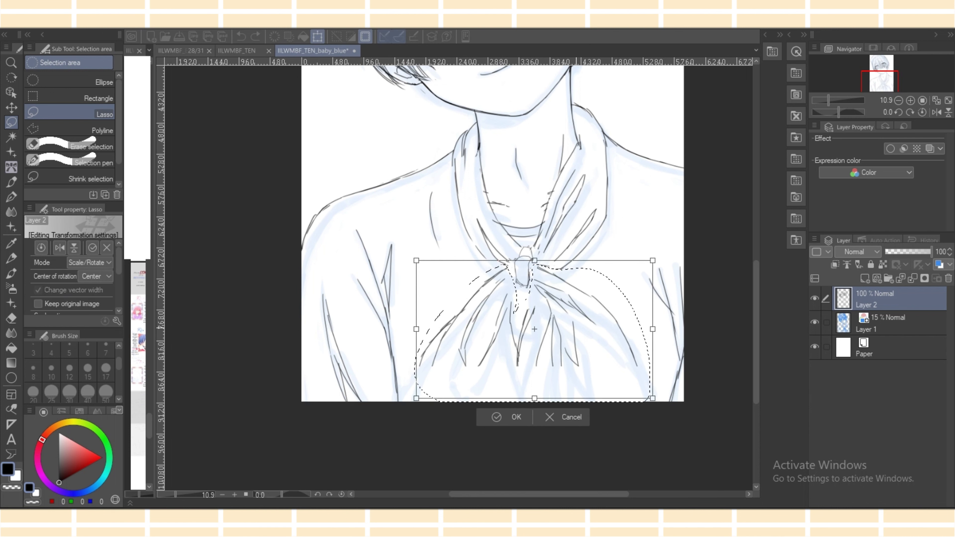
{"action": "left_click_drag", "start_coordinate": [652, 395], "coordinate": [613, 362]}
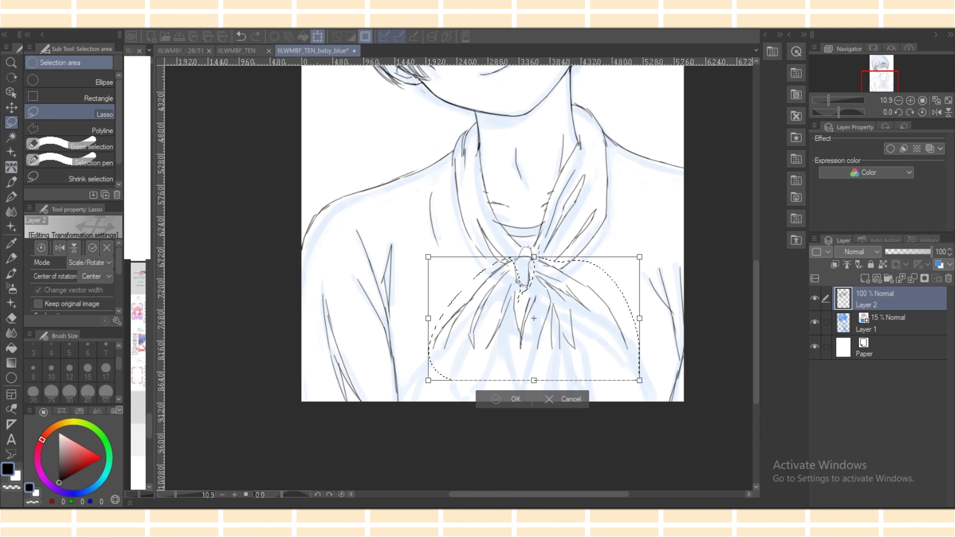
{"action": "key", "text": "Return"}
{"action": "key", "text": "ctrl+d"}
Shift the line art of Layer 2 down on the canvas and hide the blue sketch on Layer 1.
{"action": "left_click_drag", "start_coordinate": [756, 316], "coordinate": [756, 290]}
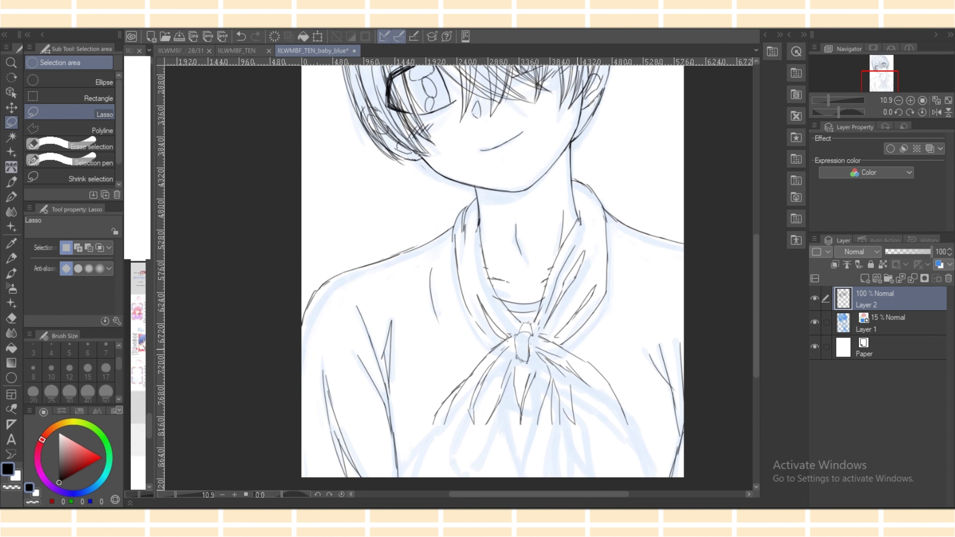
{"action": "left_click_drag", "start_coordinate": [176, 494], "coordinate": [170, 494]}
{"action": "scroll", "coordinate": [475, 229], "scroll_direction": "down", "scroll_amount": 1}
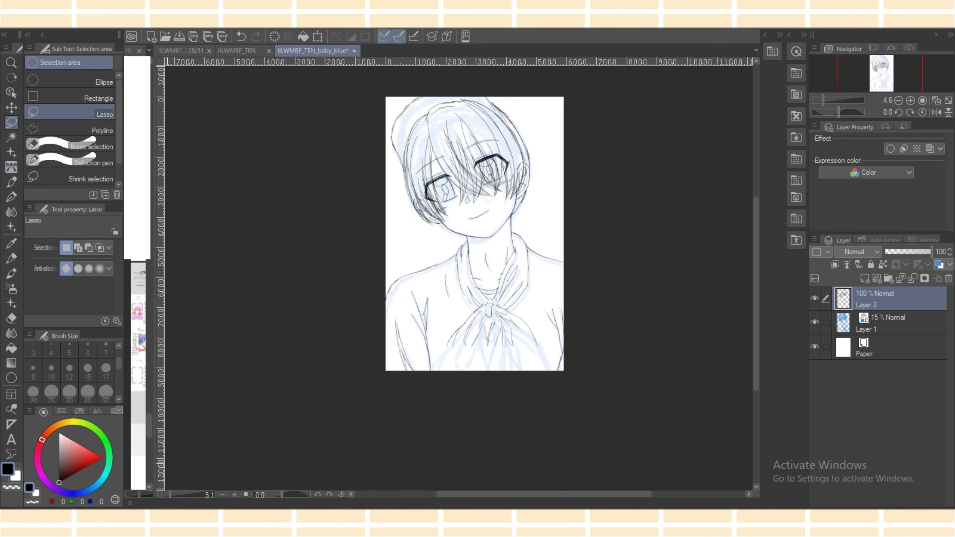
{"action": "key", "text": "k"}
{"action": "left_click_drag", "start_coordinate": [474, 233], "coordinate": [475, 250]}
{"action": "left_click", "coordinate": [814, 322]}
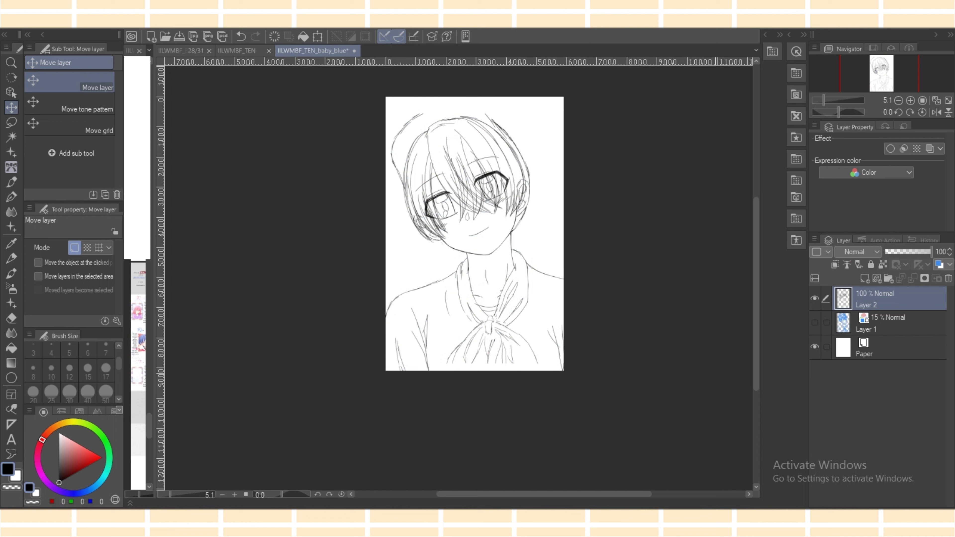
Draw the beret's outline above the hair with the size 25 pen and extend the scarf tails to the canvas's lower edge.
{"action": "scroll", "coordinate": [474, 277], "scroll_direction": "up", "scroll_amount": 3}
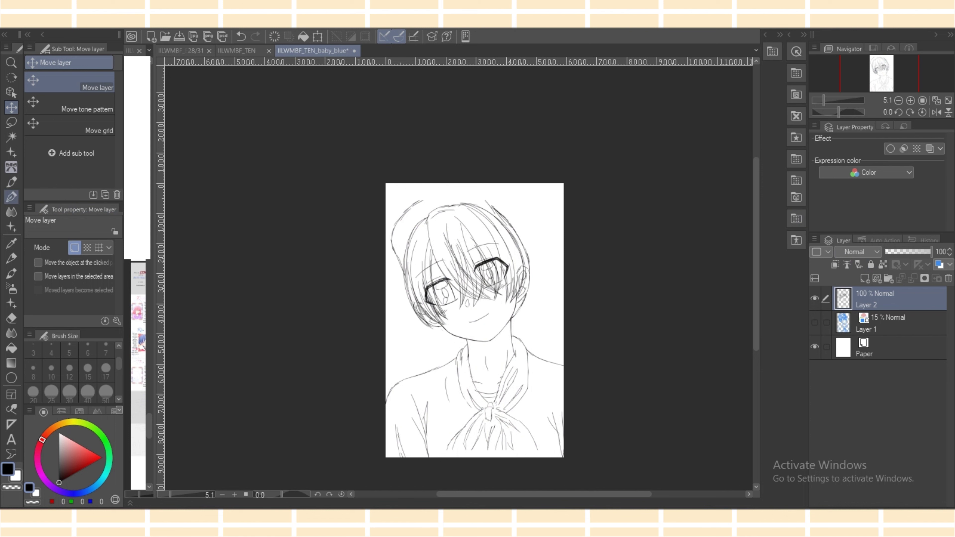
{"action": "left_click", "coordinate": [11, 196]}
{"action": "mouse_move", "coordinate": [421, 198]}
{"action": "left_mouse_down"}
{"action": "mouse_move", "coordinate": [477, 190]}
{"action": "mouse_move", "coordinate": [496, 212]}
{"action": "left_mouse_up"}
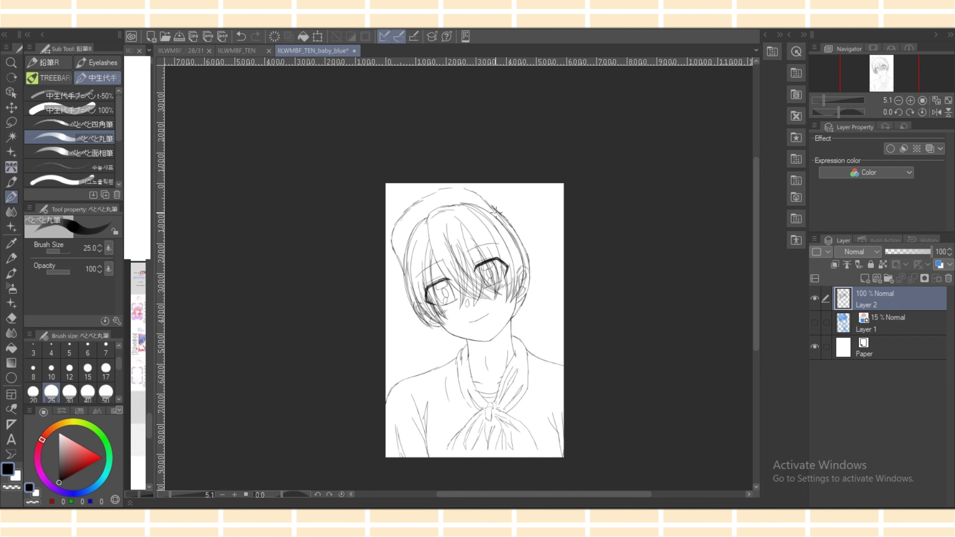
{"action": "mouse_move", "coordinate": [389, 215]}
{"action": "left_mouse_down"}
{"action": "mouse_move", "coordinate": [408, 196]}
{"action": "mouse_move", "coordinate": [453, 183]}
{"action": "mouse_move", "coordinate": [500, 209]}
{"action": "mouse_move", "coordinate": [527, 272]}
{"action": "mouse_move", "coordinate": [392, 249]}
{"action": "left_mouse_up"}
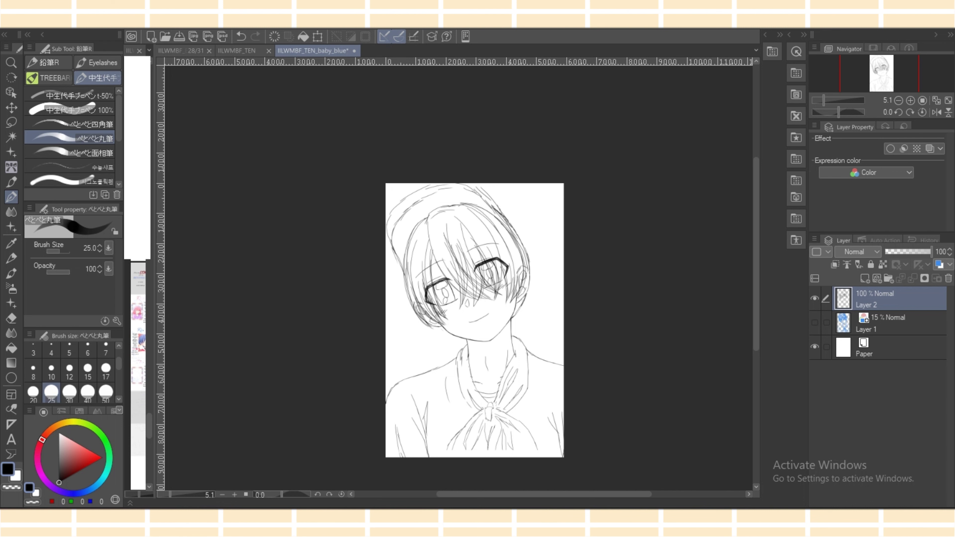
{"action": "scroll", "coordinate": [657, 369], "scroll_direction": "down", "scroll_amount": 4}
{"action": "left_click_drag", "start_coordinate": [445, 383], "coordinate": [454, 391]}
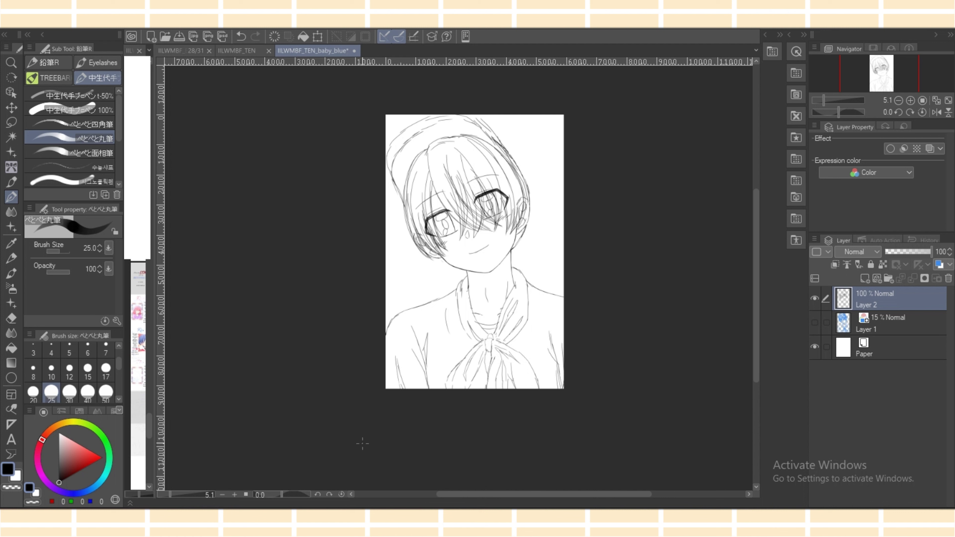
Try new strokes along the scarf's left outer edge down to the knot, then undo them.
{"action": "key", "text": "ctrl+plus"}
{"action": "key", "text": "ctrl+plus"}
{"action": "key", "text": "ctrl+plus"}
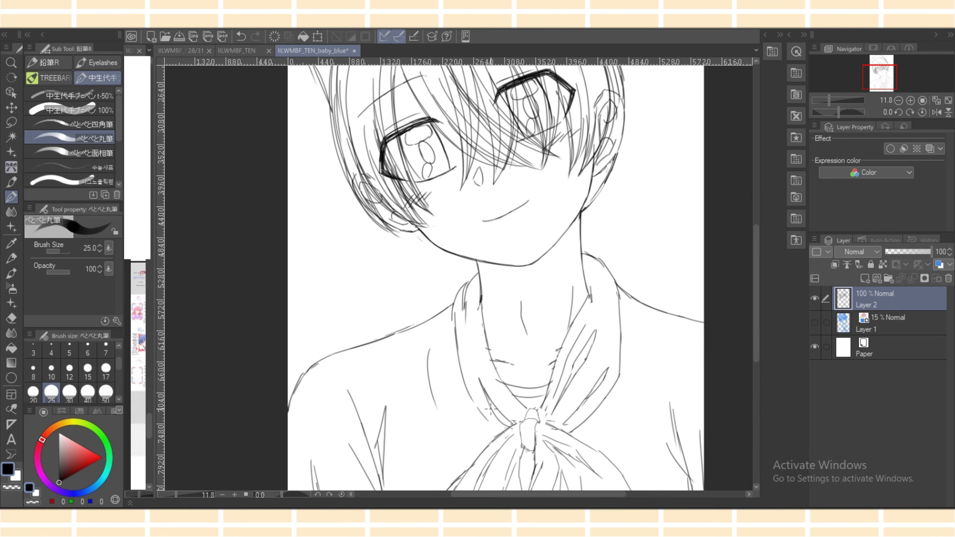
{"action": "mouse_move", "coordinate": [451, 327]}
{"action": "left_mouse_down"}
{"action": "mouse_move", "coordinate": [481, 396]}
{"action": "mouse_move", "coordinate": [520, 421]}
{"action": "left_mouse_up"}
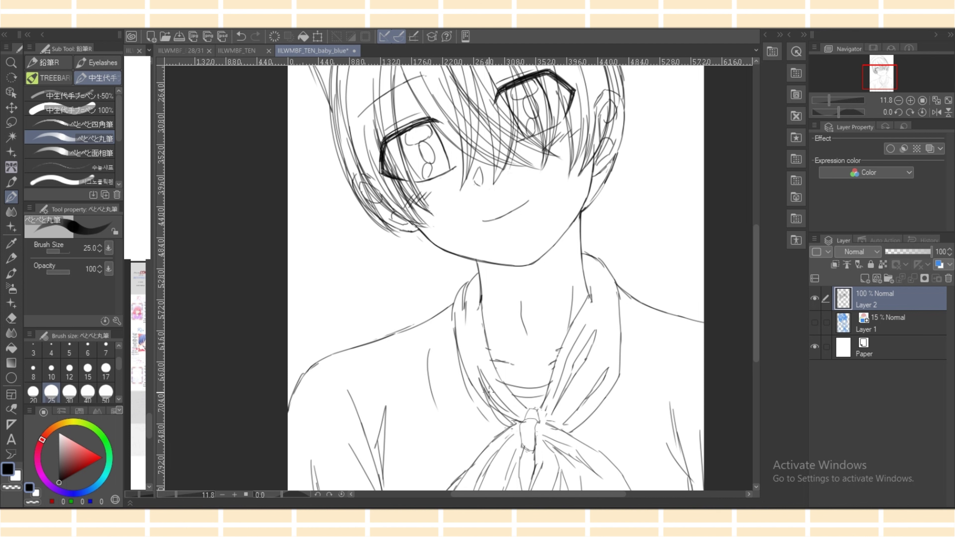
{"action": "key", "text": "e"}
{"action": "key", "text": "m"}
{"action": "key", "text": "ctrl+z"}
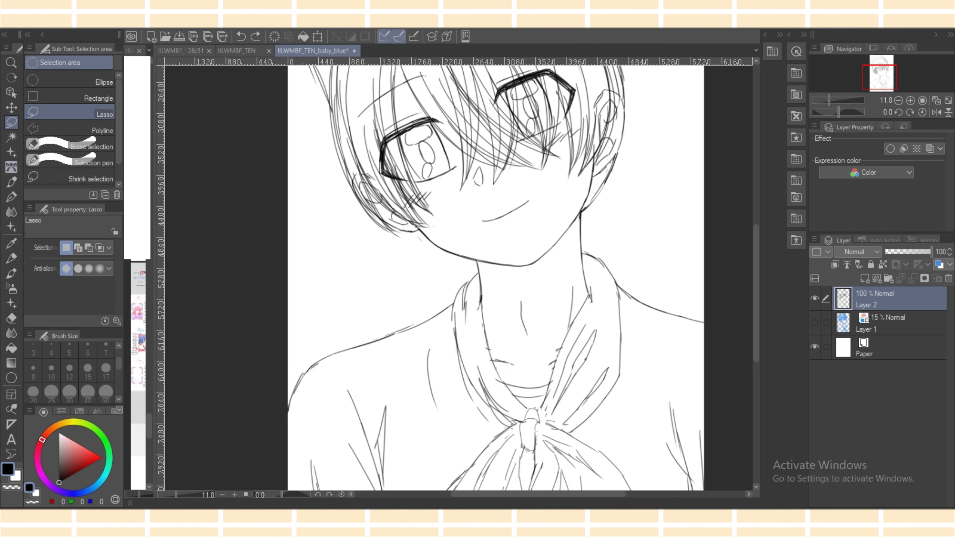
{"action": "key", "text": "ctrl+z"}
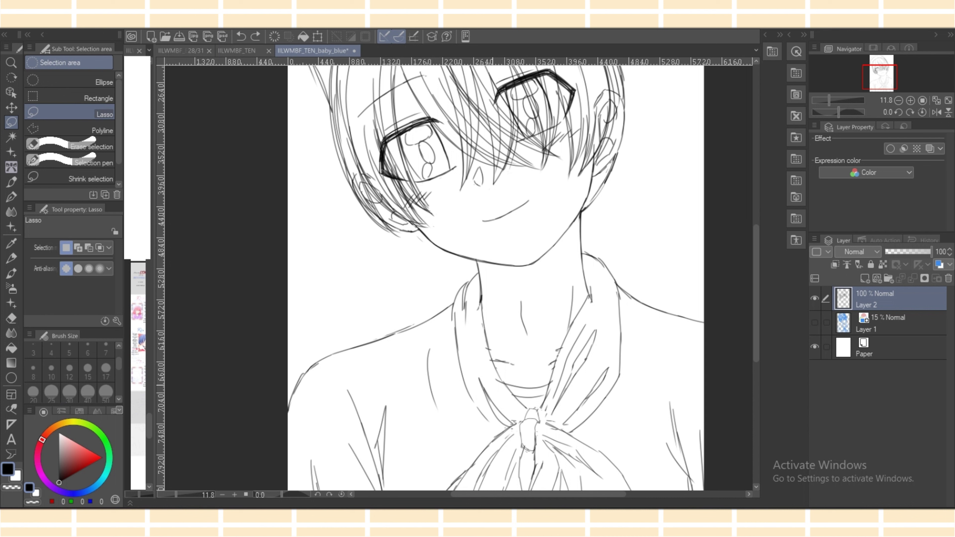
Lasso the scarf's left outer edge, rotate it and move it so its lower end meets the knot.
{"action": "mouse_move", "coordinate": [456, 312]}
{"action": "left_mouse_down"}
{"action": "mouse_move", "coordinate": [488, 380]}
{"action": "mouse_move", "coordinate": [456, 312]}
{"action": "left_mouse_up"}
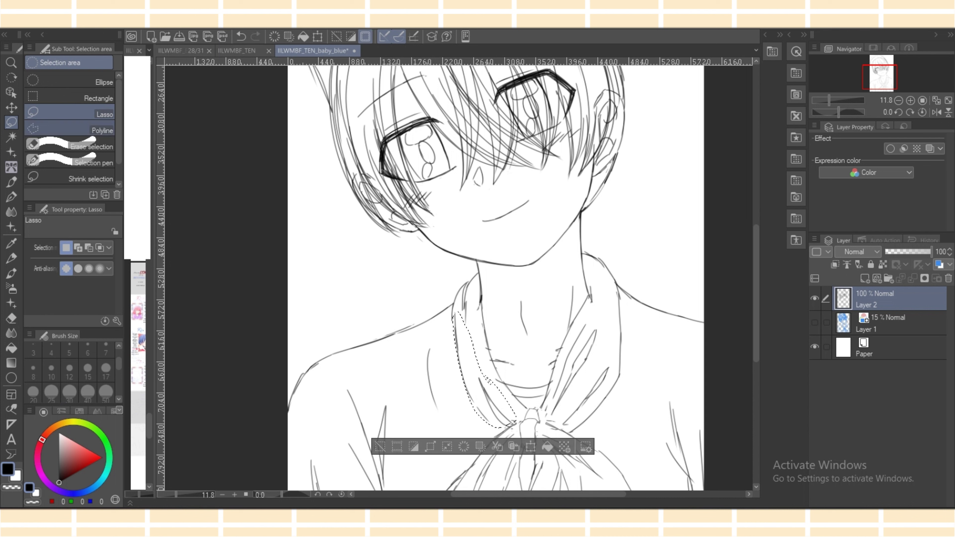
{"action": "key", "text": "ctrl+t"}
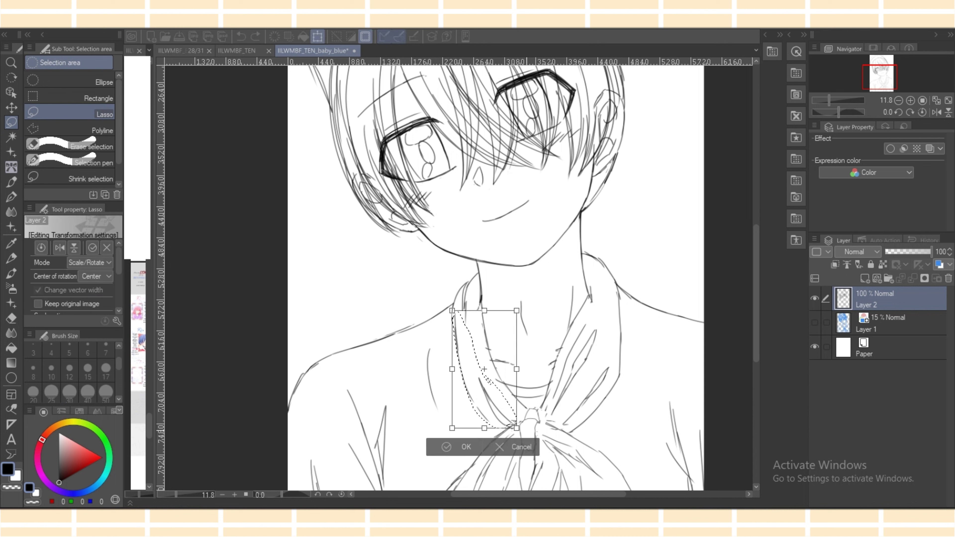
{"action": "left_click_drag", "start_coordinate": [520, 393], "coordinate": [529, 415]}
{"action": "left_click_drag", "start_coordinate": [496, 383], "coordinate": [495, 378]}
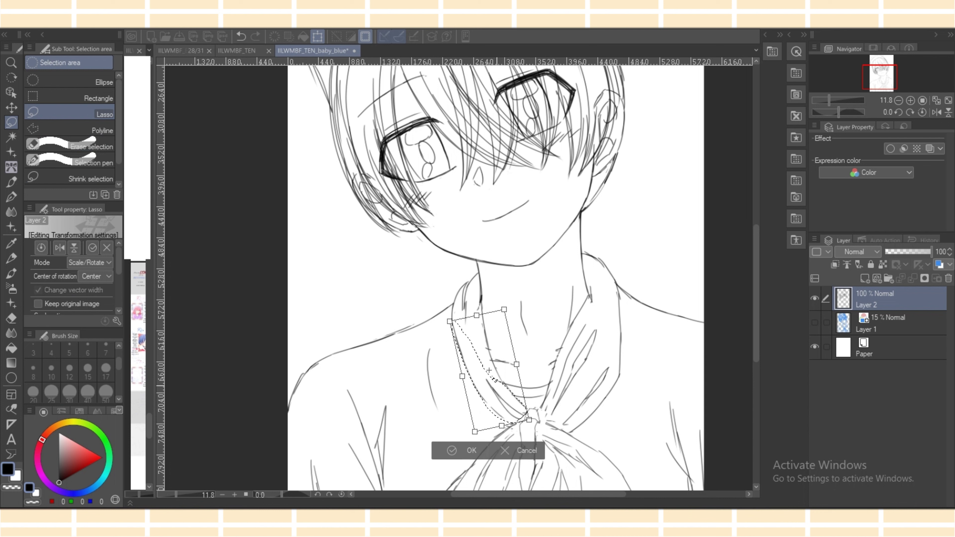
{"action": "key", "text": "Return"}
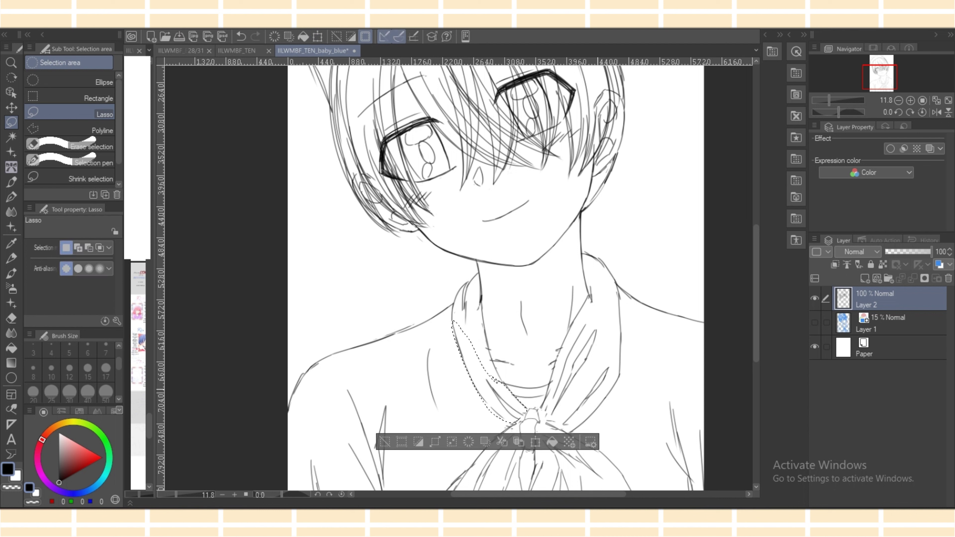
Lasso the scarf's right outer edge, rotate it inward and move it up against the knot.
{"action": "mouse_move", "coordinate": [616, 347]}
{"action": "left_mouse_down"}
{"action": "mouse_move", "coordinate": [554, 421]}
{"action": "mouse_move", "coordinate": [632, 348]}
{"action": "mouse_move", "coordinate": [613, 298]}
{"action": "left_mouse_up"}
{"action": "key", "text": "ctrl+t"}
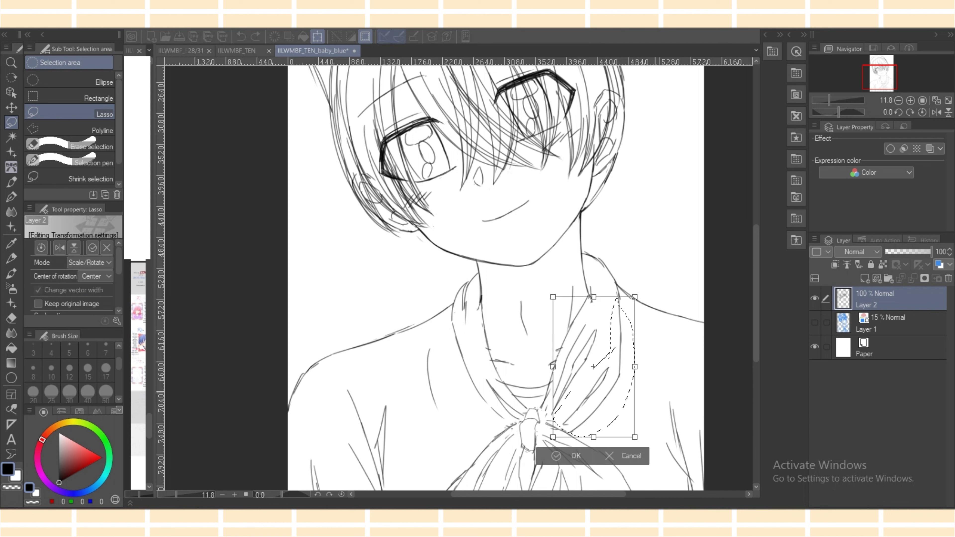
{"action": "mouse_move", "coordinate": [651, 410]}
{"action": "left_mouse_down"}
{"action": "mouse_move", "coordinate": [645, 420]}
{"action": "mouse_move", "coordinate": [592, 414]}
{"action": "left_mouse_up"}
{"action": "left_click_drag", "start_coordinate": [589, 365], "coordinate": [584, 357]}
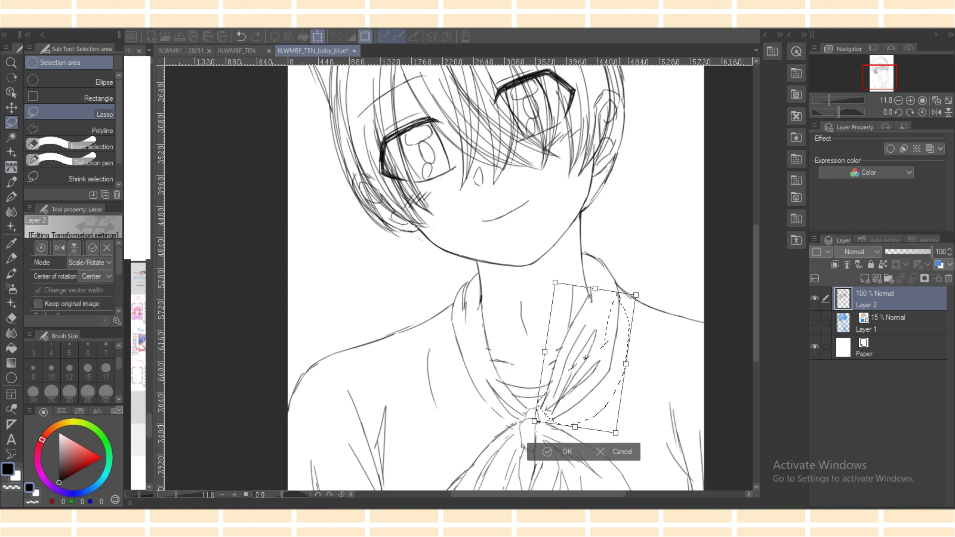
{"action": "key", "text": "Return"}
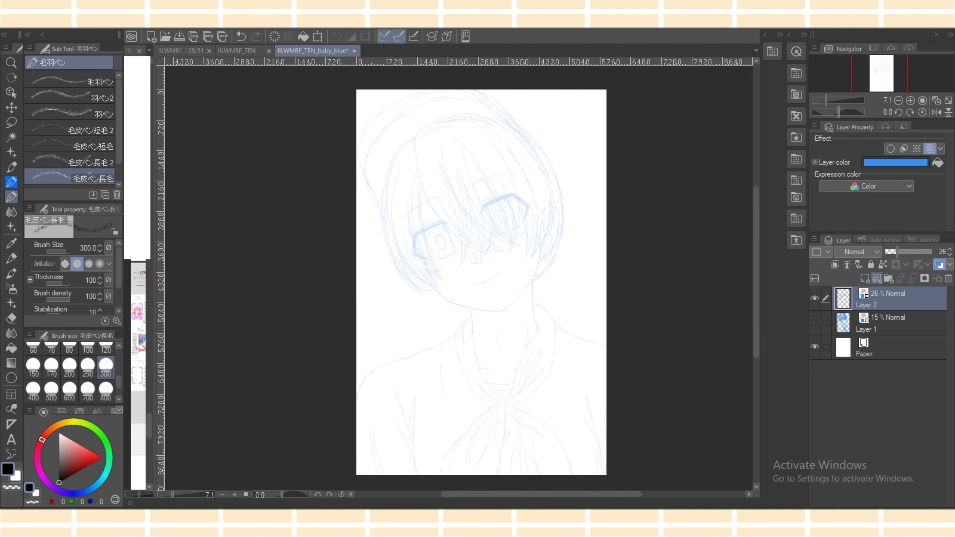
Add a new vector layer above the faded blue Layer 2 and choose the SU-Cream Pencil at brush size 15.
{"action": "left_click", "coordinate": [876, 278]}
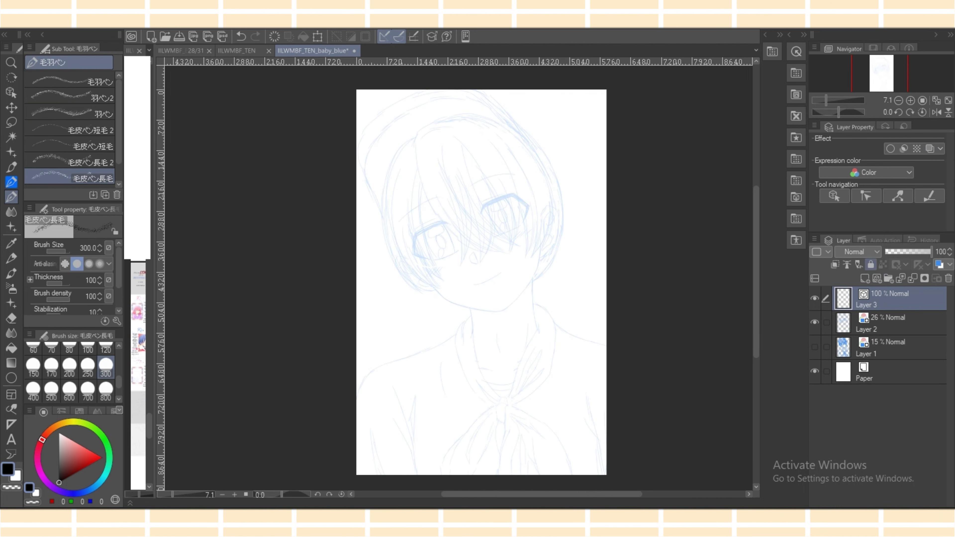
{"action": "left_click", "coordinate": [11, 182]}
{"action": "left_click", "coordinate": [11, 197]}
{"action": "left_click", "coordinate": [11, 182]}
{"action": "left_click", "coordinate": [48, 62]}
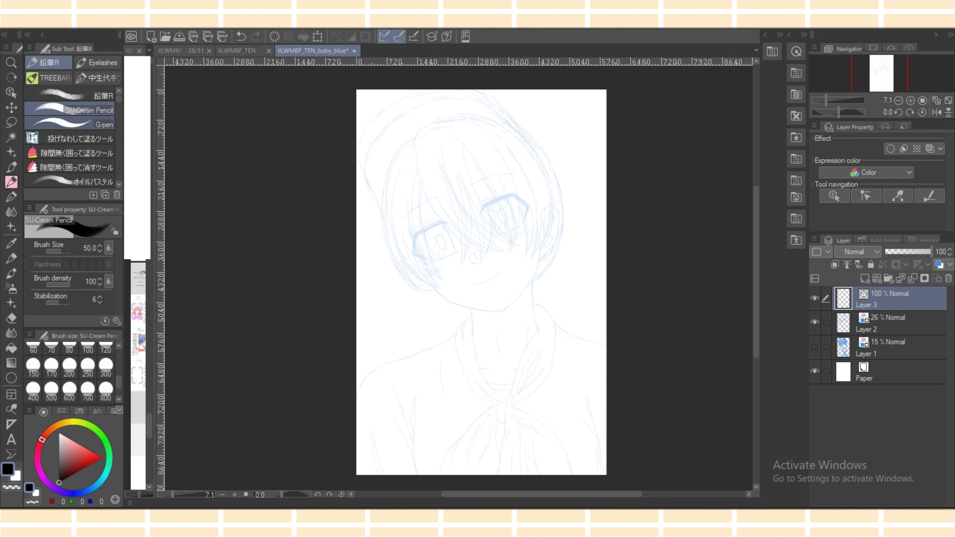
{"action": "left_click_drag", "start_coordinate": [119, 382], "coordinate": [119, 363]}
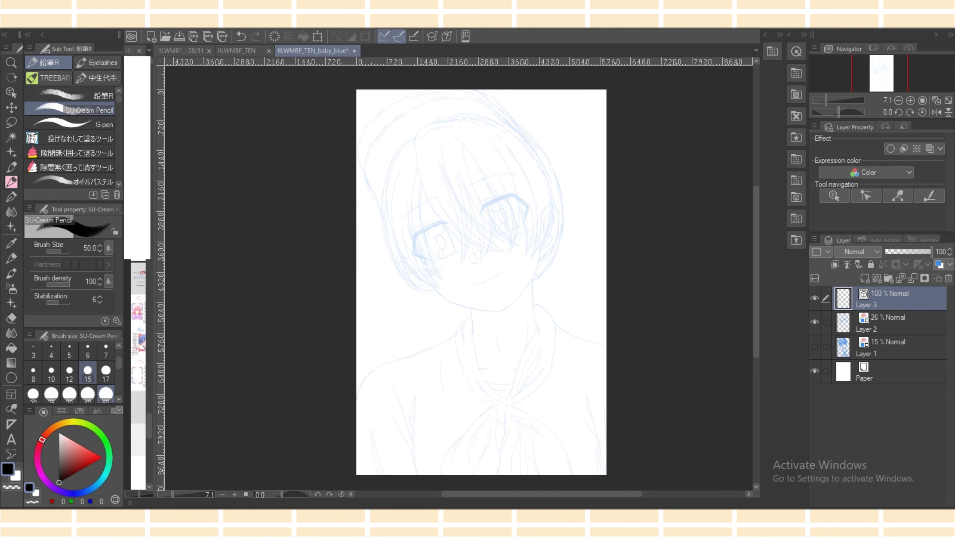
{"action": "left_click", "coordinate": [87, 370]}
{"action": "scroll", "coordinate": [443, 279], "scroll_direction": "up", "scroll_amount": 3}
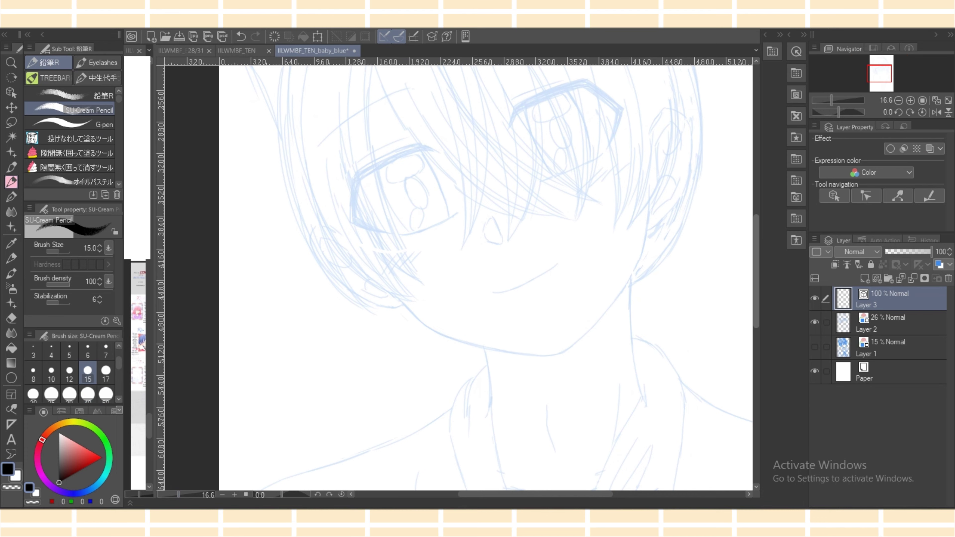
{"action": "scroll", "coordinate": [485, 278], "scroll_direction": "up", "scroll_amount": 3}
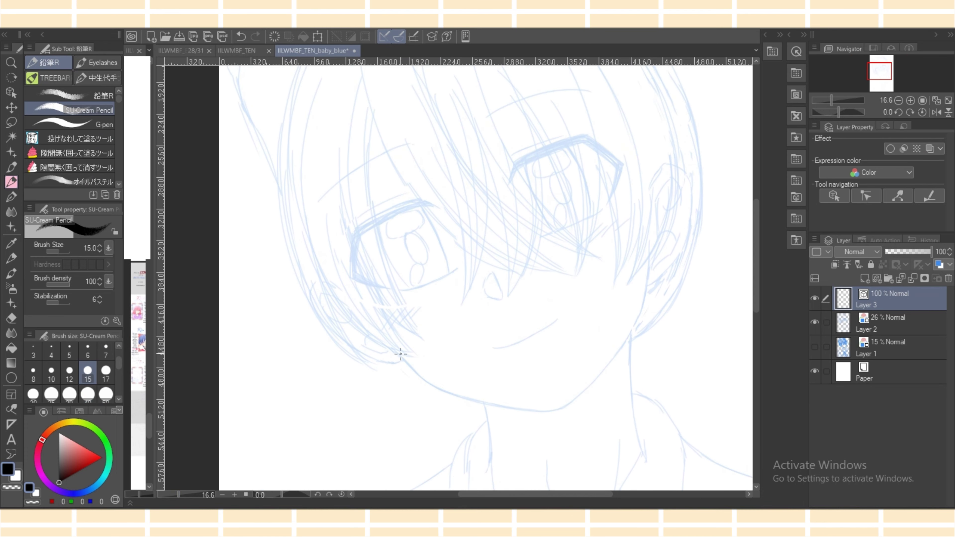
Ink the left side of the jaw from the lower cheek down to the chin.
{"action": "left_click_drag", "start_coordinate": [354, 300], "coordinate": [427, 382]}
{"action": "key", "text": "ctrl+z"}
{"action": "key", "text": "ctrl+y"}
{"action": "key", "text": "ctrl+z"}
{"action": "mouse_move", "coordinate": [364, 310]}
{"action": "left_mouse_down"}
{"action": "mouse_move", "coordinate": [482, 398]}
{"action": "mouse_move", "coordinate": [446, 393]}
{"action": "mouse_move", "coordinate": [512, 407]}
{"action": "left_mouse_up"}
{"action": "key", "text": "ctrl+z"}
{"action": "key", "text": "ctrl+y"}
{"action": "key", "text": "ctrl+z"}
{"action": "key", "text": "ctrl+y"}
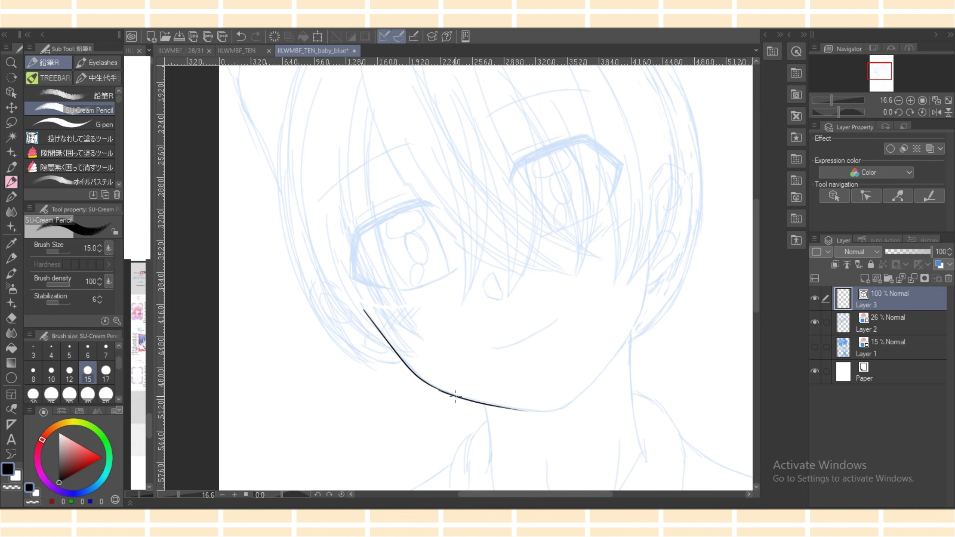
{"action": "key", "text": "ctrl+y"}
Try short strokes continuing the inked jaw line around the underside of the chin, then undo them.
{"action": "scroll", "coordinate": [500, 376], "scroll_direction": "down", "scroll_amount": 5}
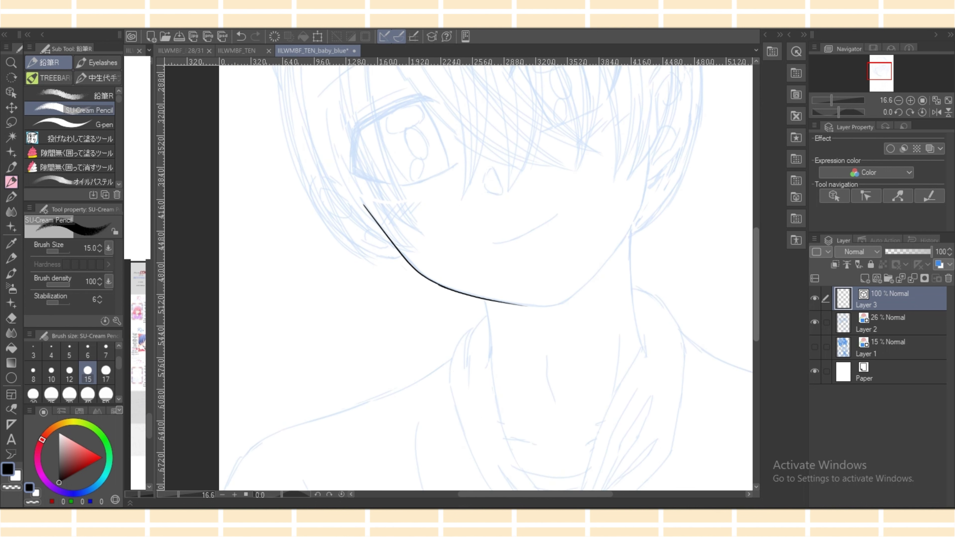
{"action": "scroll", "coordinate": [543, 477], "scroll_direction": "right", "scroll_amount": 3}
{"action": "key", "text": "ctrl+plus"}
{"action": "key", "text": "ctrl+plus"}
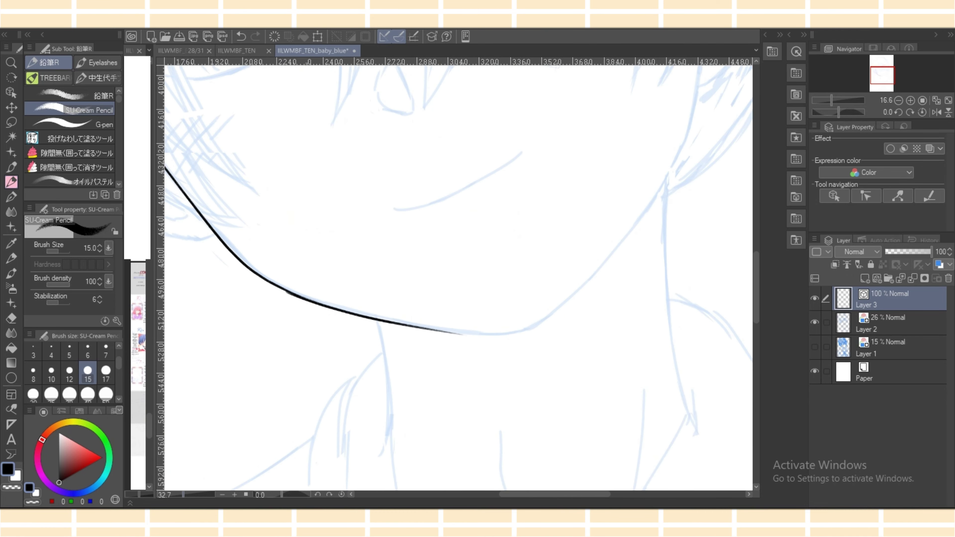
{"action": "key", "text": "shift+space"}
{"action": "left_click", "coordinate": [335, 316], "text": "ctrl"}
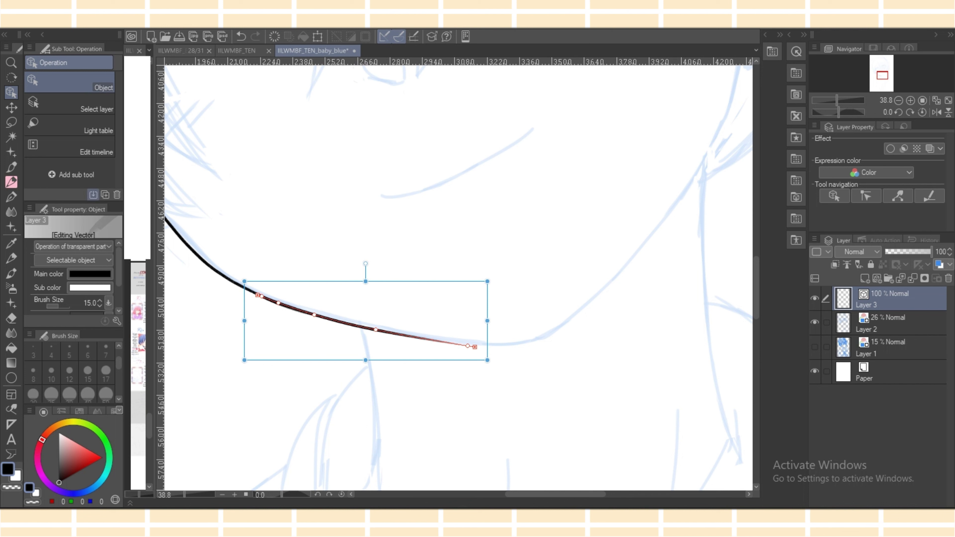
{"action": "key", "text": "p"}
{"action": "left_click_drag", "start_coordinate": [421, 338], "coordinate": [548, 341]}
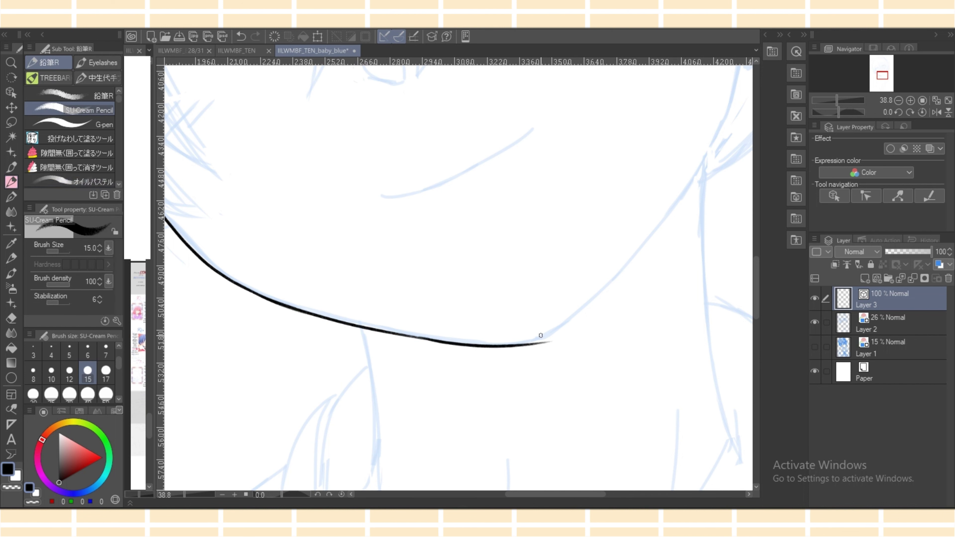
{"action": "key", "text": "ctrl+z"}
{"action": "left_click_drag", "start_coordinate": [443, 344], "coordinate": [562, 334]}
{"action": "key", "text": "ctrl+z"}
{"action": "left_click_drag", "start_coordinate": [447, 345], "coordinate": [577, 326]}
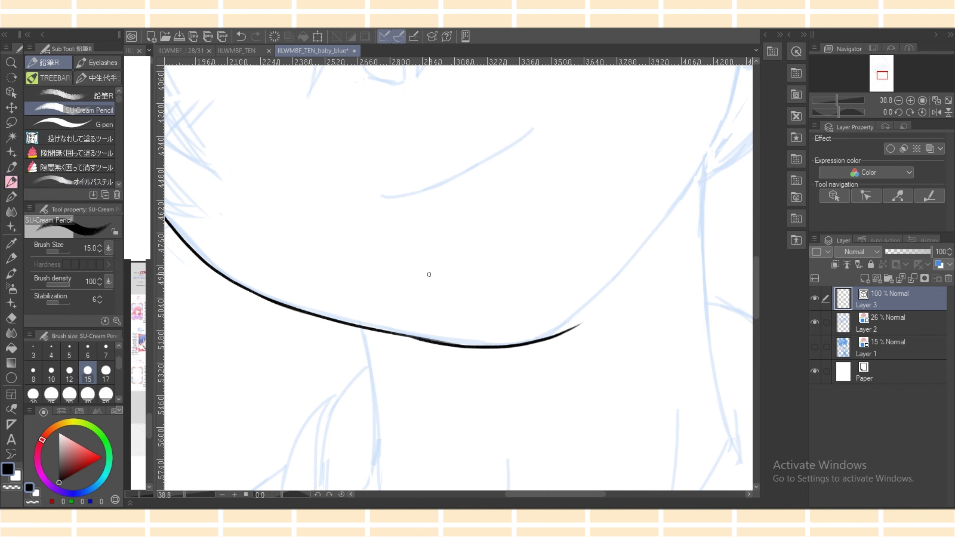
{"action": "key", "text": "ctrl+z"}
Ink the underside of the chin and continue the line partway up the right jaw.
{"action": "left_click_drag", "start_coordinate": [417, 337], "coordinate": [543, 342]}
{"action": "key", "text": "ctrl+z"}
{"action": "key", "text": "ctrl+z"}
{"action": "key", "text": "ctrl+z"}
{"action": "mouse_move", "coordinate": [410, 336]}
{"action": "left_mouse_down"}
{"action": "mouse_move", "coordinate": [512, 344]}
{"action": "mouse_move", "coordinate": [463, 342]}
{"action": "mouse_move", "coordinate": [568, 315]}
{"action": "mouse_move", "coordinate": [559, 307]}
{"action": "mouse_move", "coordinate": [537, 341]}
{"action": "mouse_move", "coordinate": [647, 230]}
{"action": "left_mouse_up"}
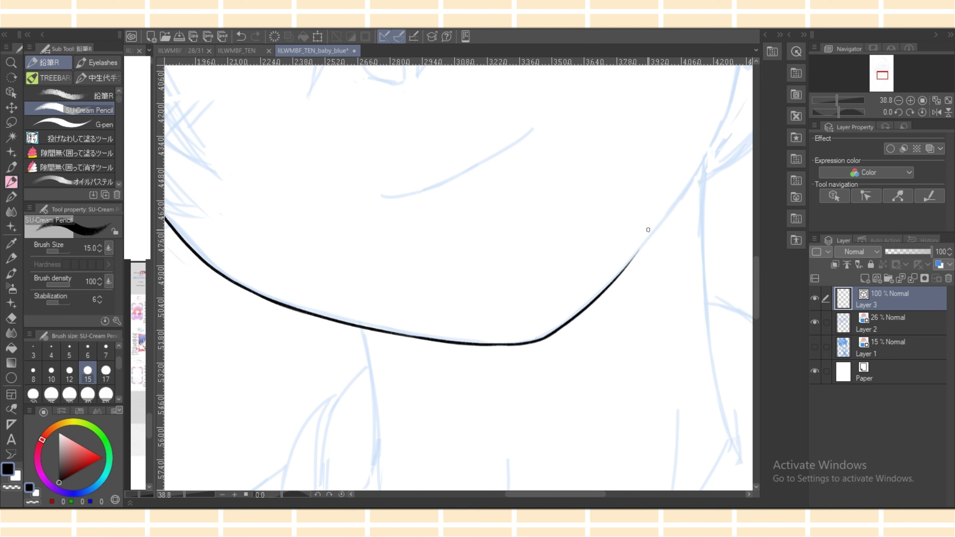
Adjust the control points of the left jaw stroke so its end merges smoothly into the chin curve.
{"action": "key", "text": "o"}
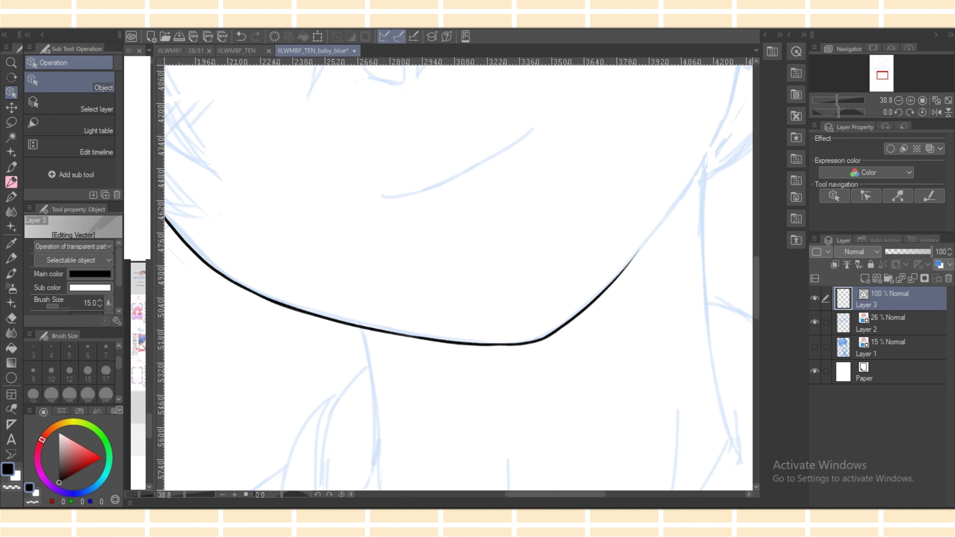
{"action": "left_click", "coordinate": [346, 322]}
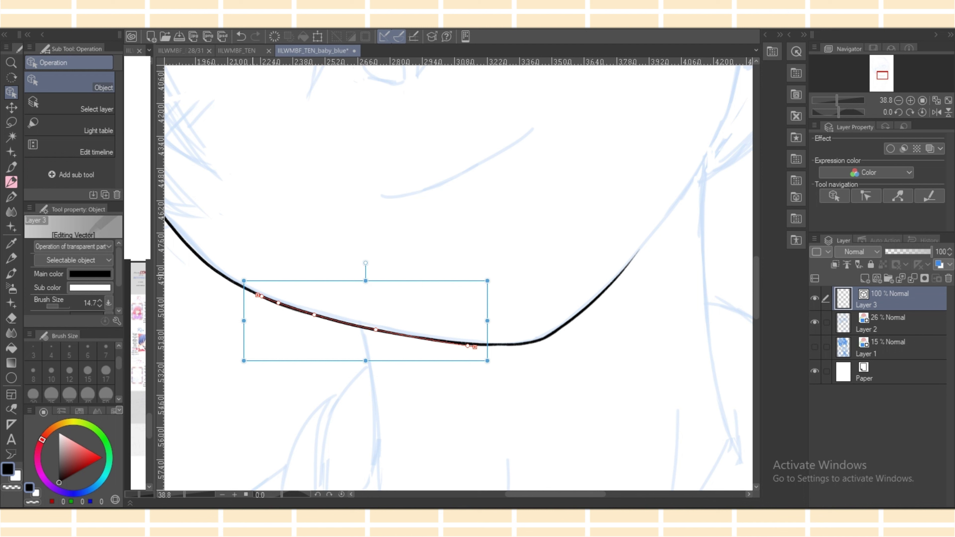
{"action": "left_click", "coordinate": [228, 277]}
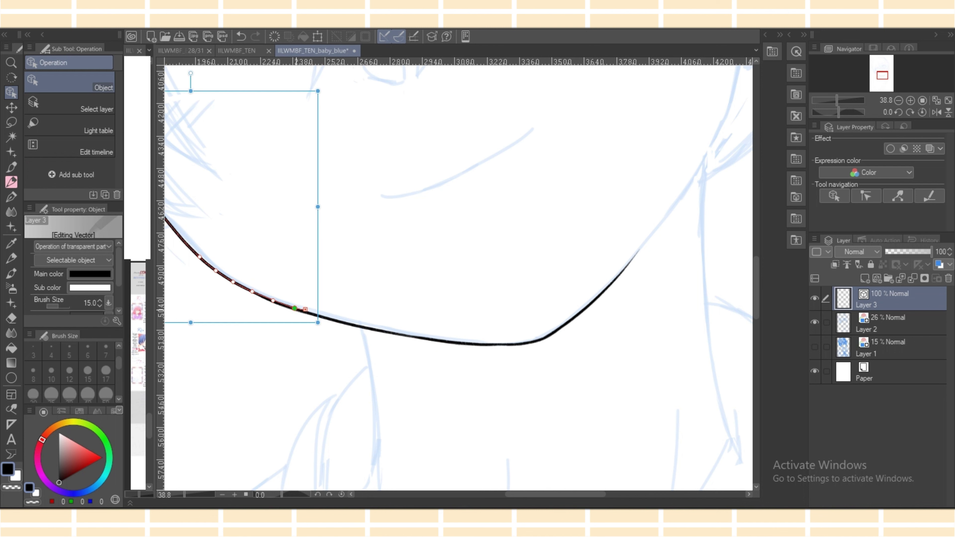
{"action": "left_click", "coordinate": [315, 315]}
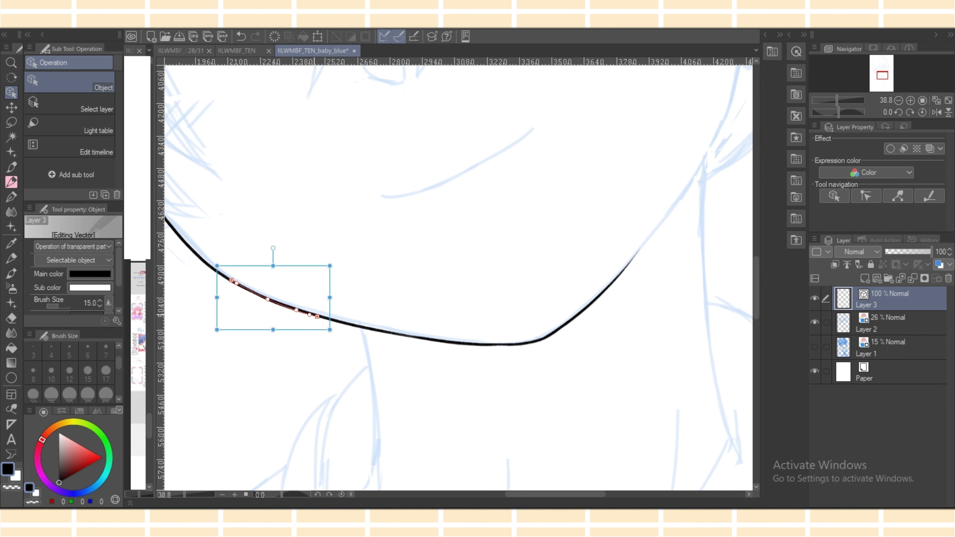
{"action": "mouse_move", "coordinate": [298, 311]}
{"action": "left_mouse_down"}
{"action": "mouse_move", "coordinate": [322, 318]}
{"action": "mouse_move", "coordinate": [313, 314]}
{"action": "left_mouse_up"}
{"action": "left_click", "coordinate": [334, 320]}
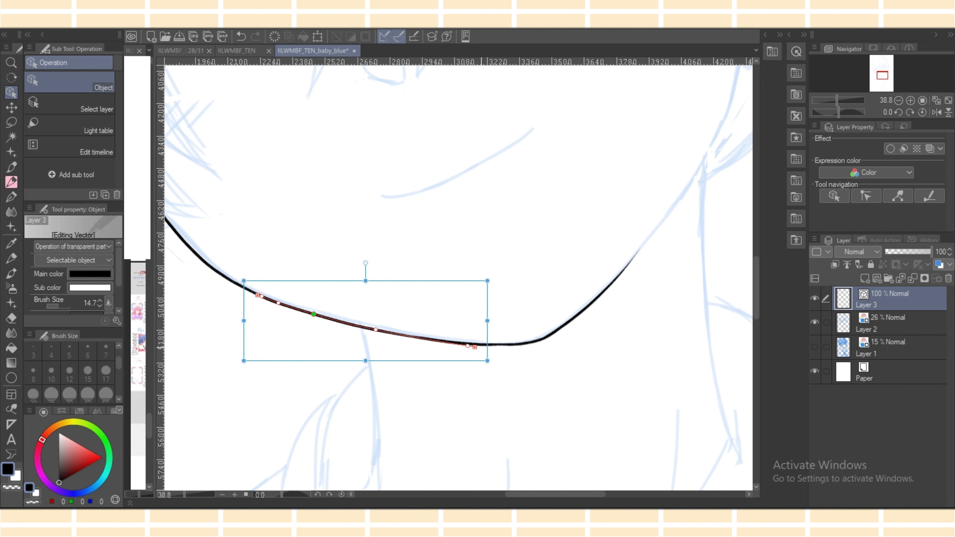
{"action": "mouse_move", "coordinate": [475, 347]}
{"action": "left_mouse_down"}
{"action": "mouse_move", "coordinate": [485, 346]}
{"action": "mouse_move", "coordinate": [471, 344]}
{"action": "left_mouse_up"}
{"action": "left_click_drag", "start_coordinate": [484, 345], "coordinate": [483, 345]}
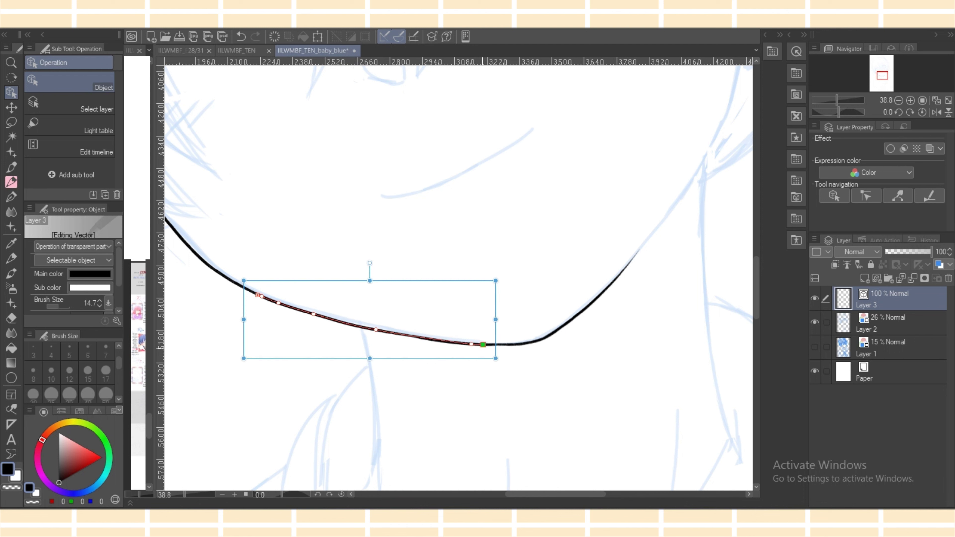
{"action": "left_click", "coordinate": [491, 345]}
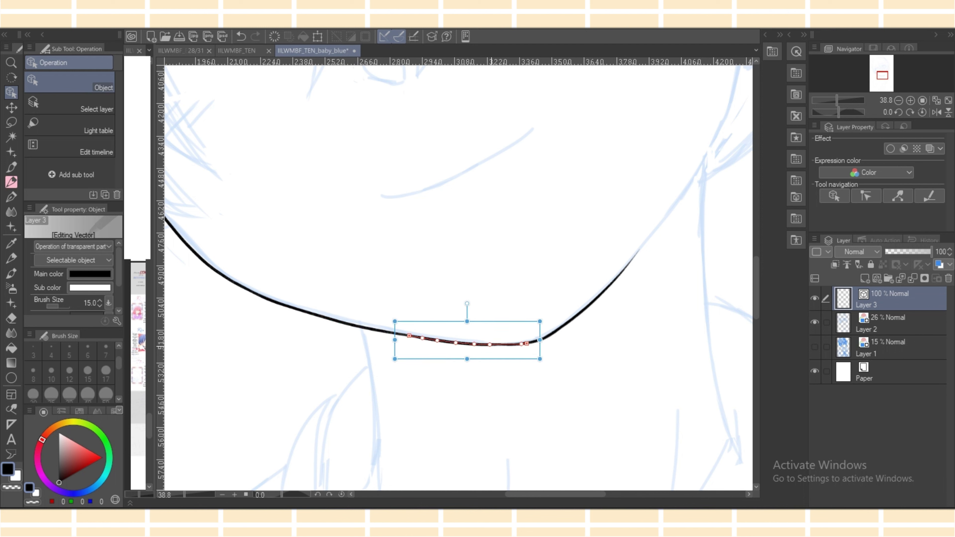
{"action": "left_click", "coordinate": [584, 311]}
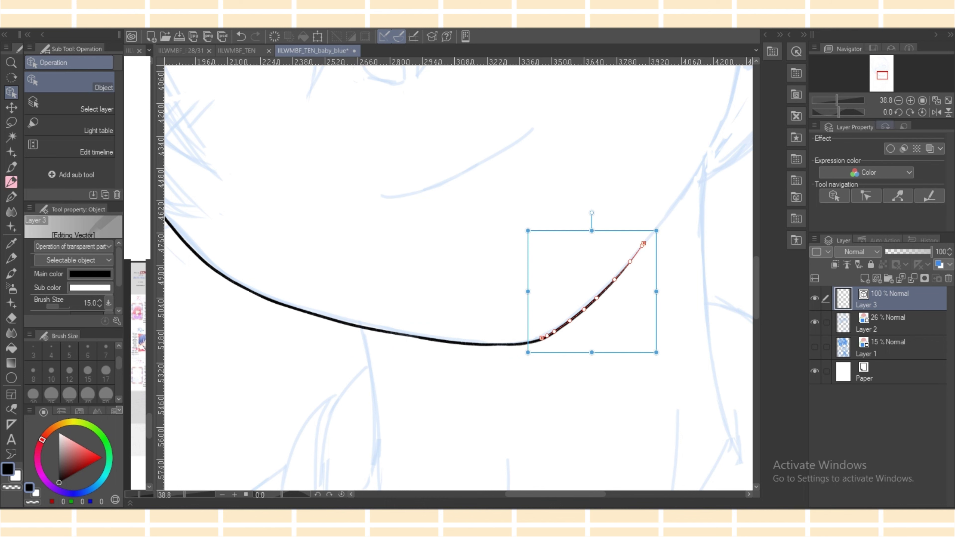
Flip the canvas horizontally and ink the remaining side of the face from the cheek down to the jaw stroke.
{"action": "left_click", "coordinate": [936, 112]}
{"action": "left_click", "coordinate": [11, 182]}
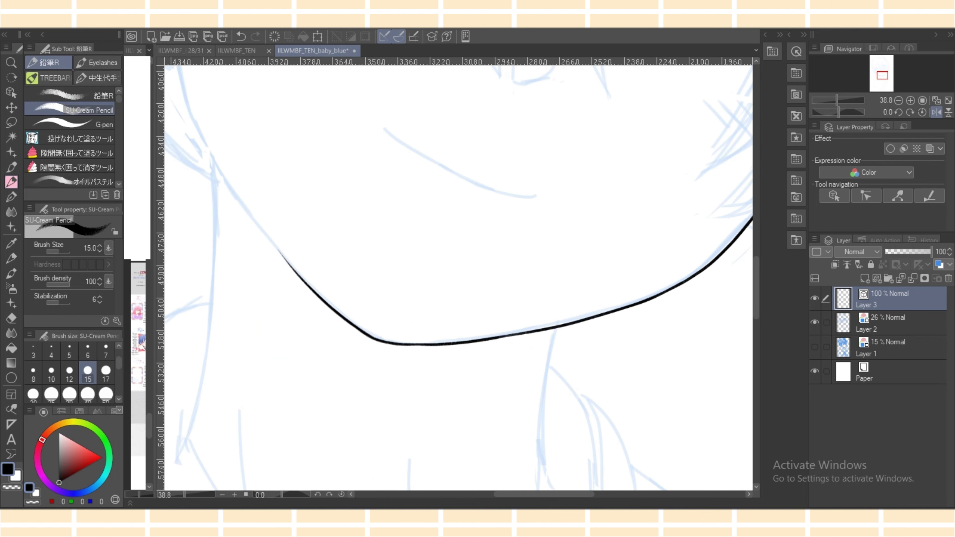
{"action": "left_click_drag", "start_coordinate": [544, 494], "coordinate": [519, 494]}
{"action": "scroll", "coordinate": [733, 293], "scroll_direction": "up", "scroll_amount": 5}
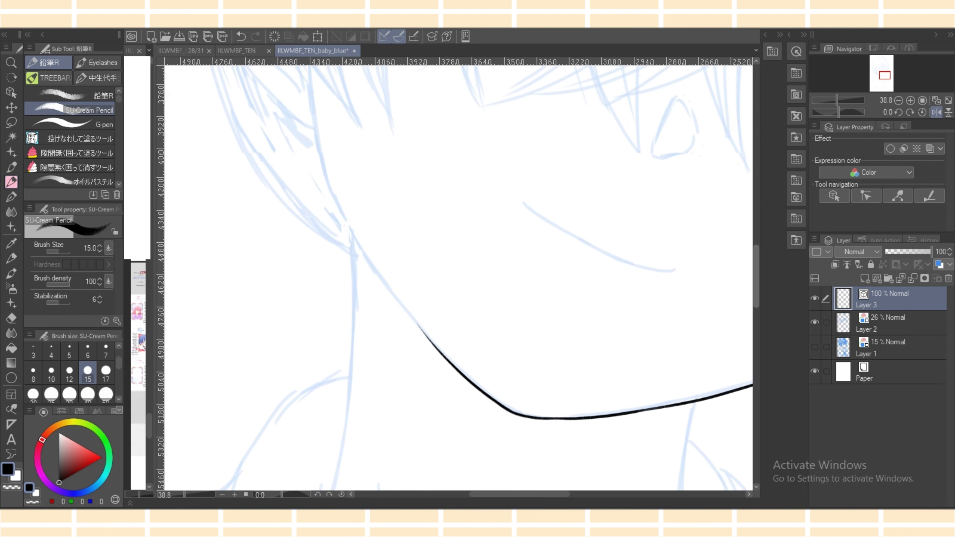
{"action": "left_click_drag", "start_coordinate": [316, 130], "coordinate": [376, 301]}
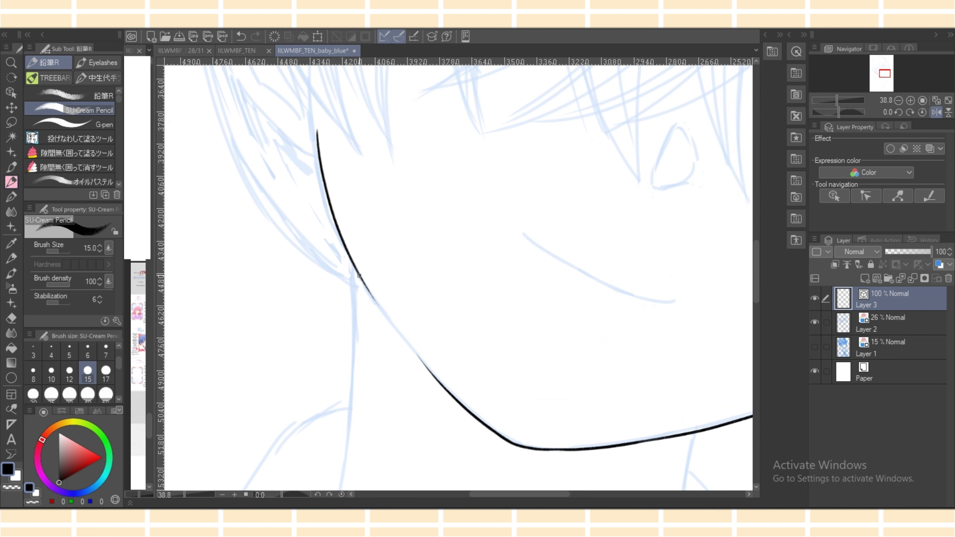
{"action": "left_click_drag", "start_coordinate": [353, 263], "coordinate": [416, 355]}
{"action": "key", "text": "ctrl+z"}
{"action": "left_click_drag", "start_coordinate": [355, 265], "coordinate": [470, 414]}
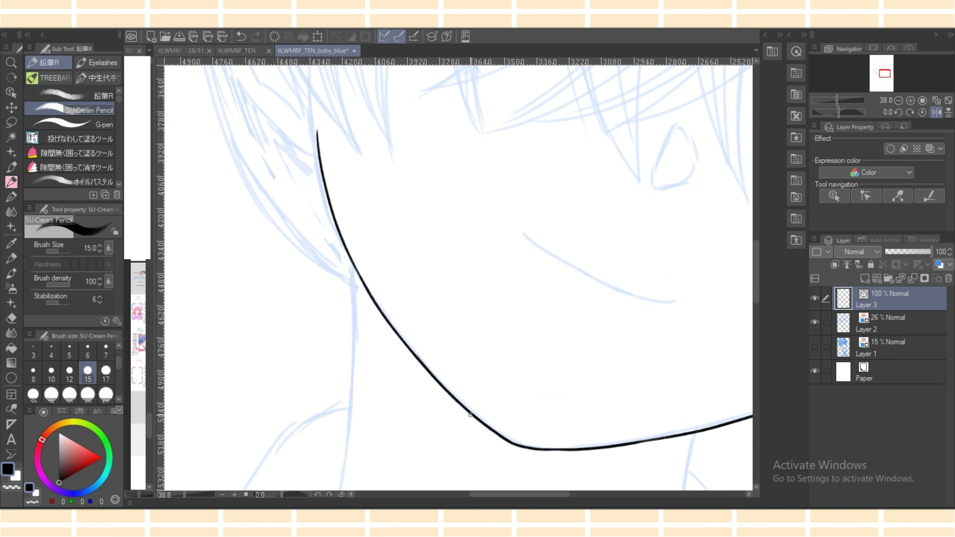
{"action": "key", "text": "ctrl+z"}
{"action": "left_click_drag", "start_coordinate": [406, 346], "coordinate": [453, 396]}
{"action": "key", "text": "ctrl+z"}
Extend the jaw stroke's upper end point along the cheek line so the two strokes overlap.
{"action": "key", "text": "o"}
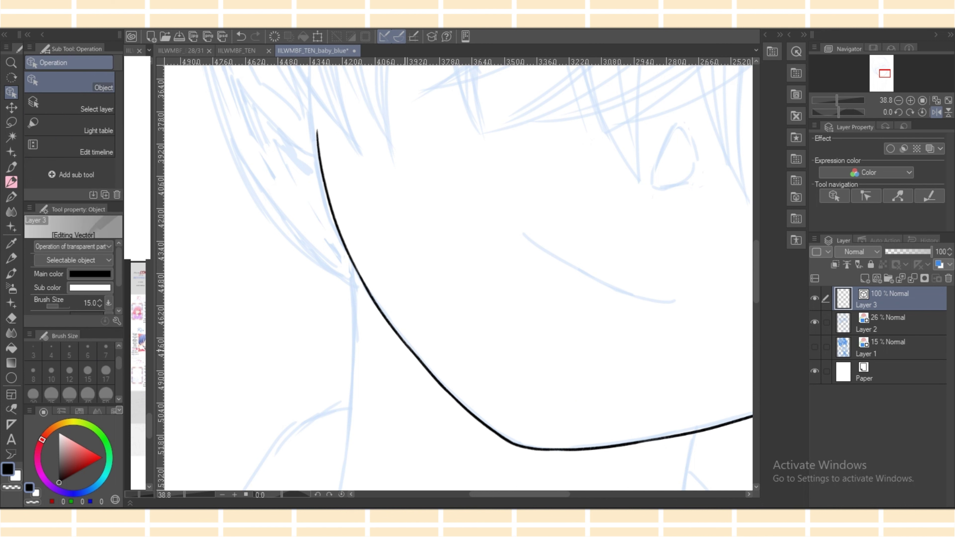
{"action": "left_click", "coordinate": [442, 384]}
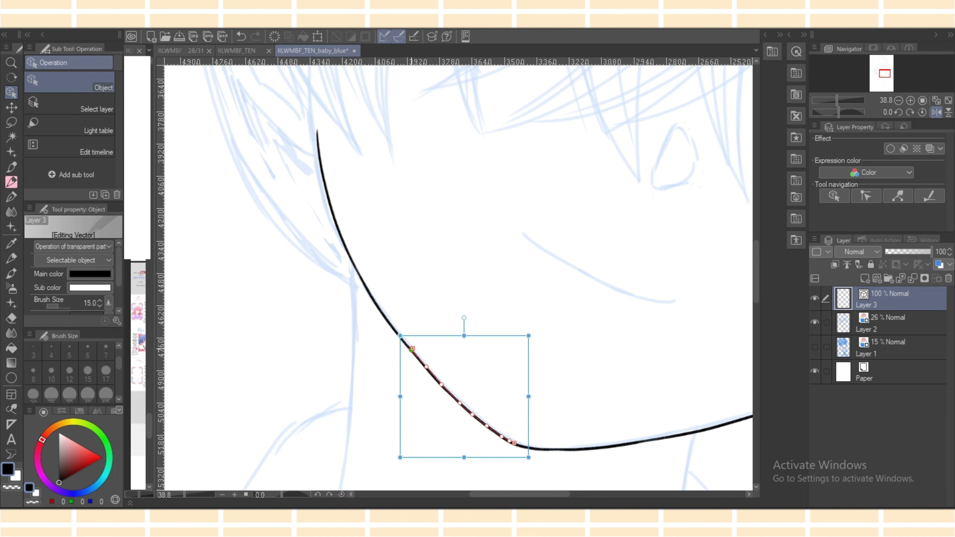
{"action": "left_click_drag", "start_coordinate": [411, 349], "coordinate": [390, 324]}
{"action": "key", "text": "p"}
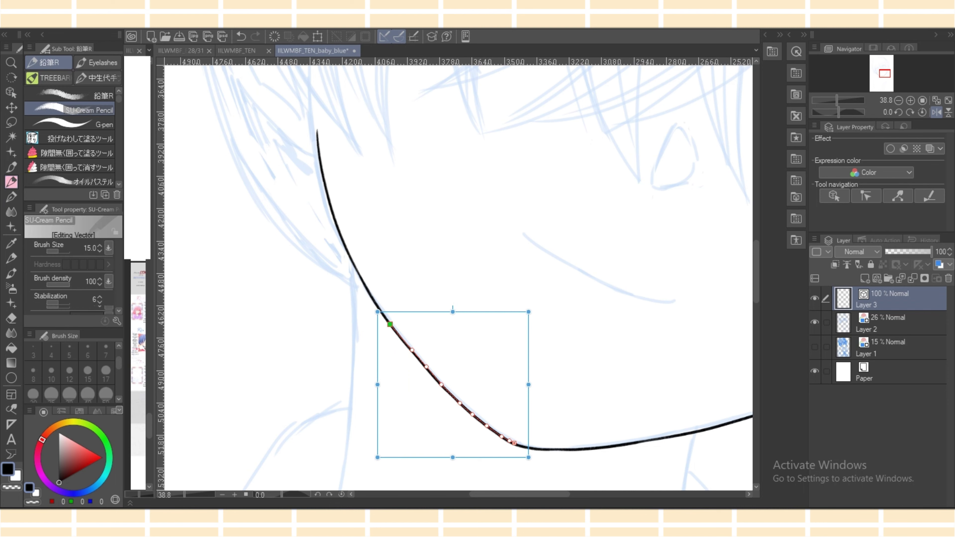
Try the neck line descending from the jaw in the mirrored view, then undo it and flip the canvas back.
{"action": "scroll", "coordinate": [465, 279], "scroll_direction": "down", "scroll_amount": 3}
{"action": "left_click_drag", "start_coordinate": [405, 269], "coordinate": [387, 417]}
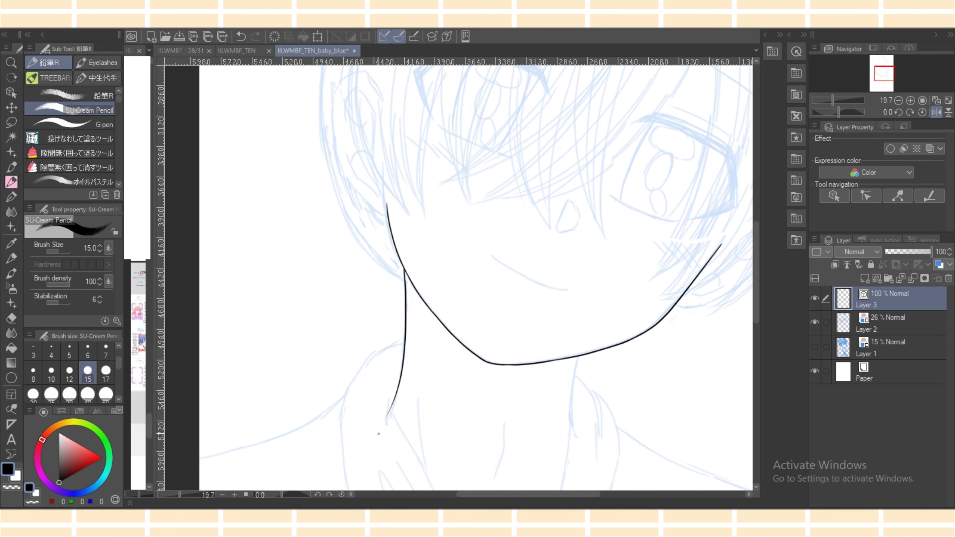
{"action": "key", "text": "ctrl+z"}
{"action": "mouse_move", "coordinate": [404, 269]}
{"action": "left_mouse_down"}
{"action": "mouse_move", "coordinate": [400, 378]}
{"action": "mouse_move", "coordinate": [387, 416]}
{"action": "left_mouse_up"}
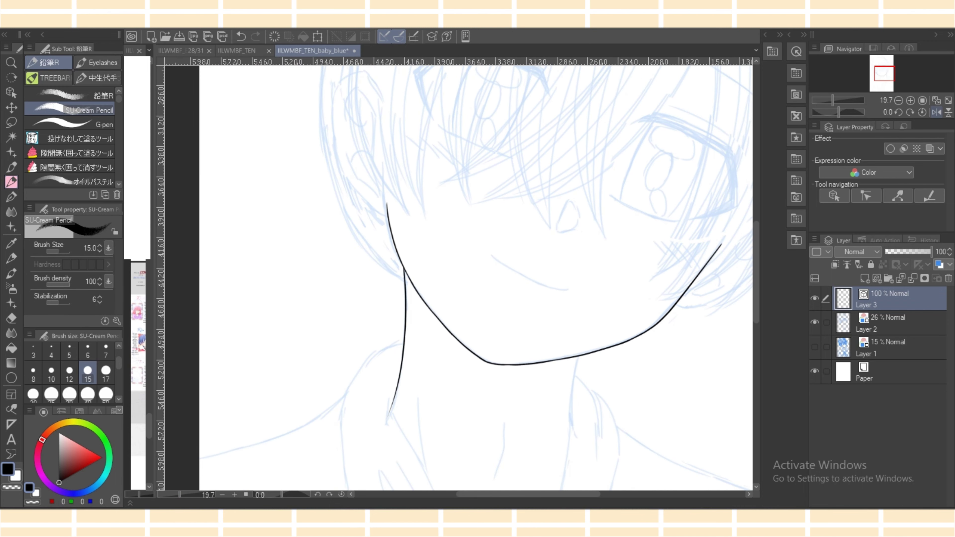
{"action": "key", "text": "h"}
{"action": "key", "text": "ctrl+z"}
Try several curved strokes for the right neck line below the jaw, undoing each one.
{"action": "left_click_drag", "start_coordinate": [513, 271], "coordinate": [534, 432]}
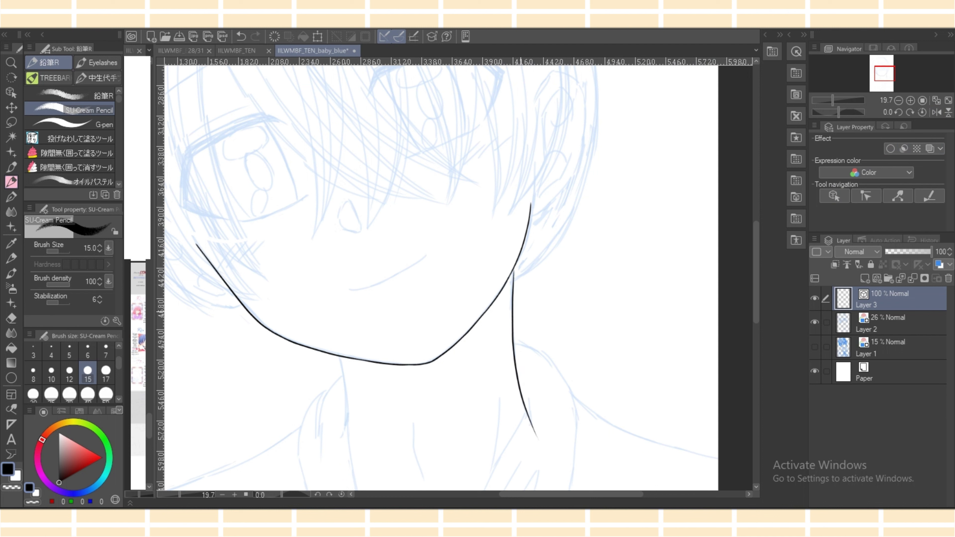
{"action": "key", "text": "ctrl+z"}
{"action": "mouse_move", "coordinate": [513, 271]}
{"action": "left_mouse_down"}
{"action": "mouse_move", "coordinate": [519, 374]}
{"action": "mouse_move", "coordinate": [538, 437]}
{"action": "mouse_move", "coordinate": [513, 334]}
{"action": "mouse_move", "coordinate": [539, 442]}
{"action": "left_mouse_up"}
{"action": "key", "text": "ctrl+z"}
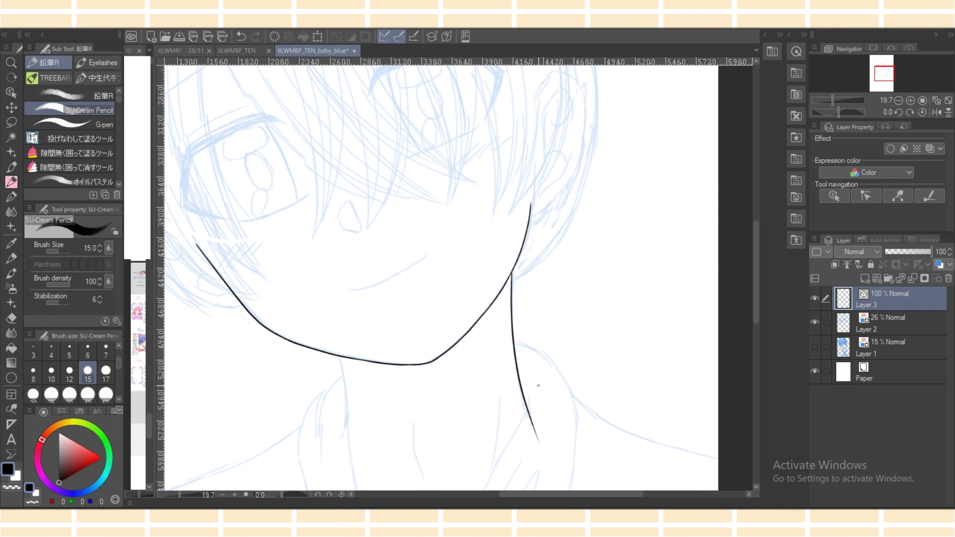
{"action": "key", "text": "ctrl+z"}
{"action": "mouse_move", "coordinate": [512, 269]}
{"action": "left_mouse_down"}
{"action": "mouse_move", "coordinate": [542, 446]}
{"action": "mouse_move", "coordinate": [515, 352]}
{"action": "mouse_move", "coordinate": [546, 451]}
{"action": "left_mouse_up"}
{"action": "key", "text": "ctrl+z"}
{"action": "key", "text": "ctrl+z"}
{"action": "left_click_drag", "start_coordinate": [512, 269], "coordinate": [535, 432]}
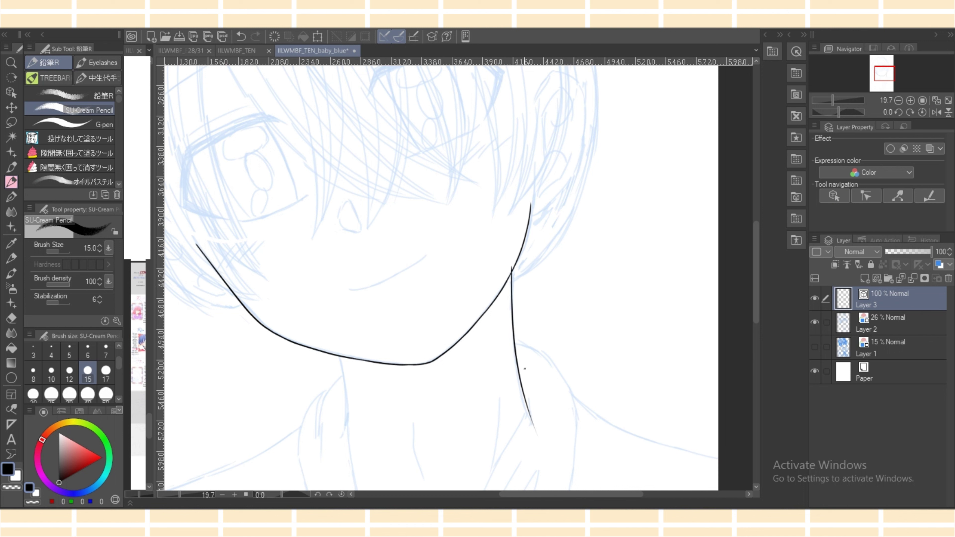
{"action": "key", "text": "ctrl+z"}
Ink the right side of the neck from the jaw down to the scarf's inner edge.
{"action": "left_click_drag", "start_coordinate": [511, 270], "coordinate": [533, 428]}
{"action": "left_click_drag", "start_coordinate": [520, 372], "coordinate": [545, 450]}
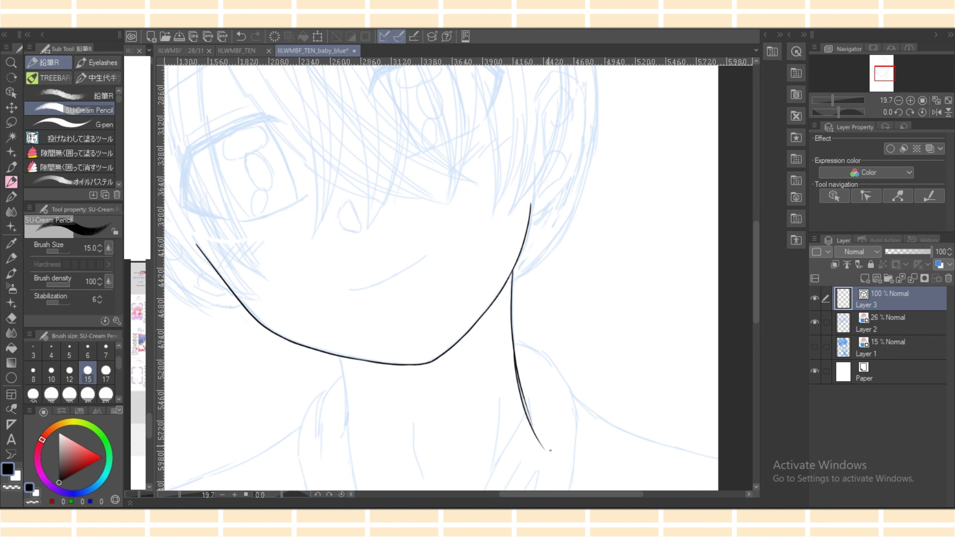
{"action": "key", "text": "ctrl+z"}
{"action": "mouse_move", "coordinate": [512, 270]}
{"action": "left_mouse_down"}
{"action": "mouse_move", "coordinate": [518, 415]}
{"action": "mouse_move", "coordinate": [547, 450]}
{"action": "left_mouse_up"}
{"action": "key", "text": "ctrl+z"}
{"action": "left_click_drag", "start_coordinate": [512, 270], "coordinate": [526, 421]}
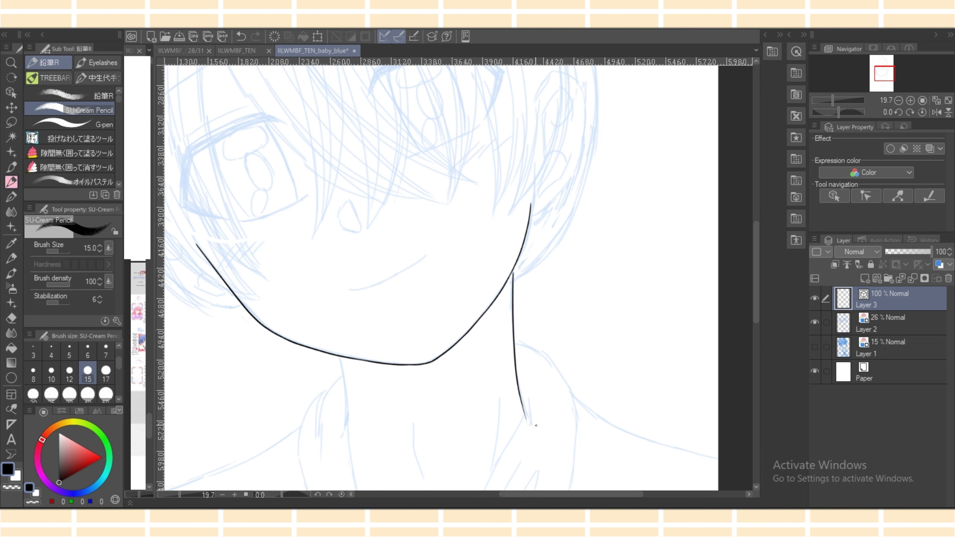
Ink the left side of the neck from beneath the jaw down to the scarf.
{"action": "scroll", "coordinate": [644, 311], "scroll_direction": "down", "scroll_amount": 2}
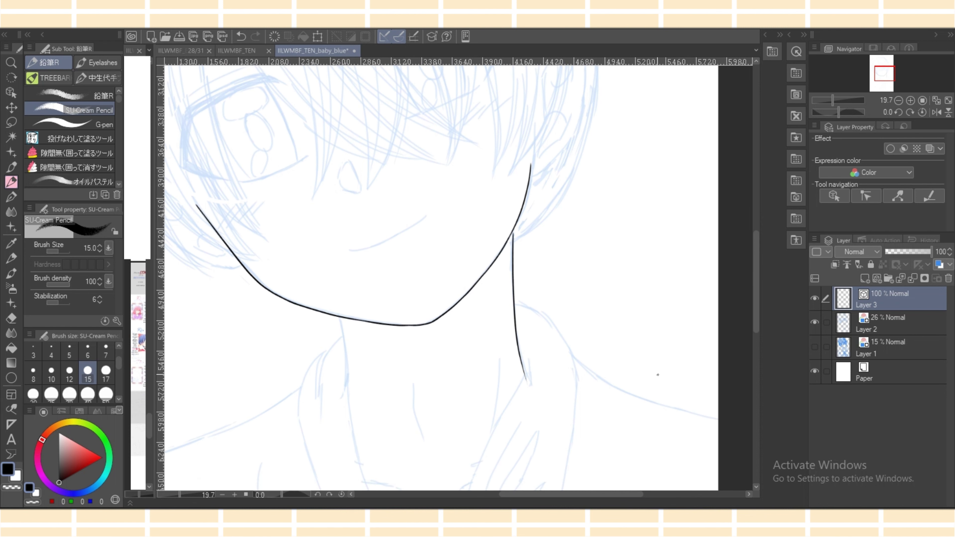
{"action": "left_click_drag", "start_coordinate": [341, 318], "coordinate": [344, 402]}
{"action": "key", "text": "ctrl+z"}
{"action": "left_click_drag", "start_coordinate": [341, 318], "coordinate": [344, 402]}
{"action": "key", "text": "ctrl+z"}
{"action": "left_click_drag", "start_coordinate": [343, 318], "coordinate": [343, 404]}
Ink the short throat line at the neck's centre and the longer neck muscle line to its right.
{"action": "left_click_drag", "start_coordinate": [413, 382], "coordinate": [421, 429]}
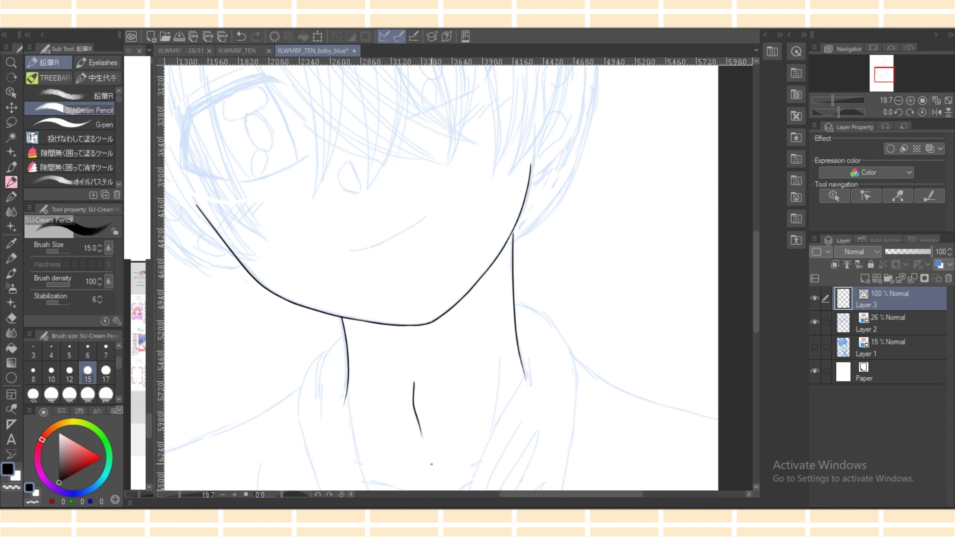
{"action": "key", "text": "ctrl+z"}
{"action": "left_click_drag", "start_coordinate": [412, 380], "coordinate": [423, 449]}
{"action": "left_click_drag", "start_coordinate": [501, 349], "coordinate": [488, 445]}
{"action": "key", "text": "ctrl+z"}
{"action": "left_click_drag", "start_coordinate": [498, 356], "coordinate": [488, 442]}
Ink the ear's arched upper outline on the right side of the head.
{"action": "scroll", "coordinate": [436, 278], "scroll_direction": "up", "scroll_amount": 4}
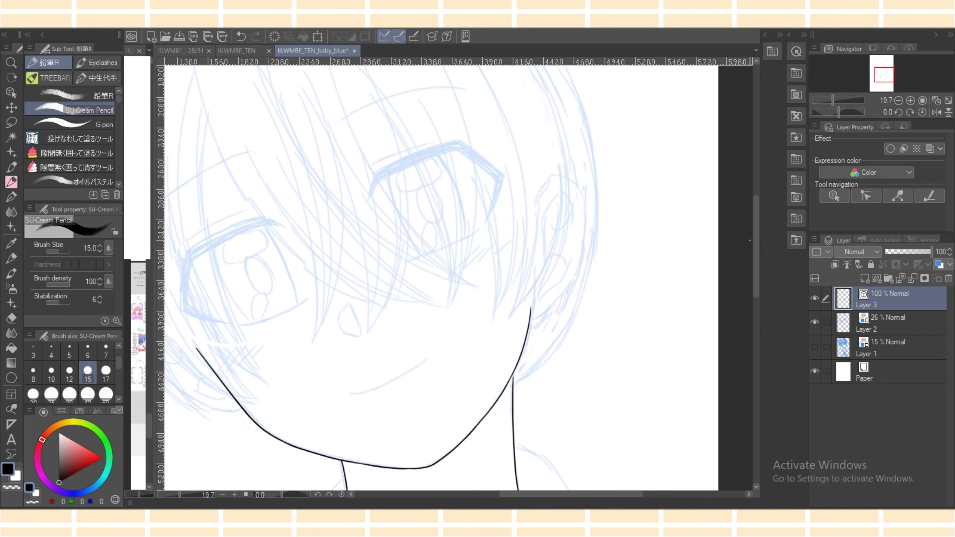
{"action": "mouse_move", "coordinate": [533, 207]}
{"action": "left_mouse_down"}
{"action": "mouse_move", "coordinate": [591, 258]}
{"action": "mouse_move", "coordinate": [543, 186]}
{"action": "mouse_move", "coordinate": [581, 260]}
{"action": "left_mouse_up"}
{"action": "key", "text": "ctrl+z"}
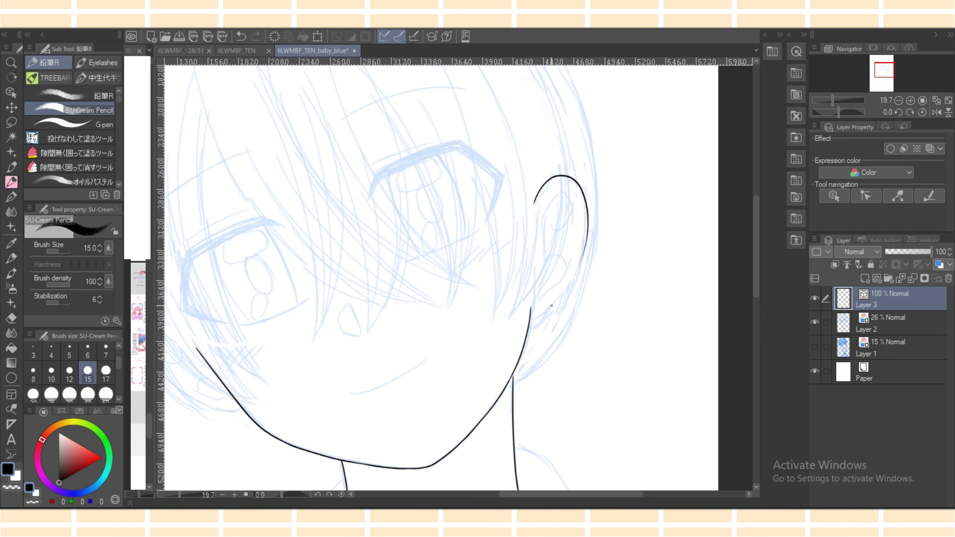
Ink the ear's lower outline from the lobe at the cheek line up toward the upper curve.
{"action": "left_click_drag", "start_coordinate": [528, 319], "coordinate": [582, 256]}
{"action": "key", "text": "ctrl+z"}
{"action": "key", "text": "ctrl+z"}
{"action": "left_click_drag", "start_coordinate": [530, 321], "coordinate": [574, 268]}
{"action": "key", "text": "ctrl+z"}
{"action": "left_click_drag", "start_coordinate": [530, 321], "coordinate": [577, 267]}
{"action": "key", "text": "ctrl+z"}
{"action": "mouse_move", "coordinate": [530, 321]}
{"action": "left_mouse_down"}
{"action": "mouse_move", "coordinate": [554, 309]}
{"action": "mouse_move", "coordinate": [574, 270]}
{"action": "left_mouse_up"}
Mirror the canvas view and adjust the ear's upper and lower vector outlines so they overlap smoothly at the join.
{"action": "left_click", "coordinate": [936, 112]}
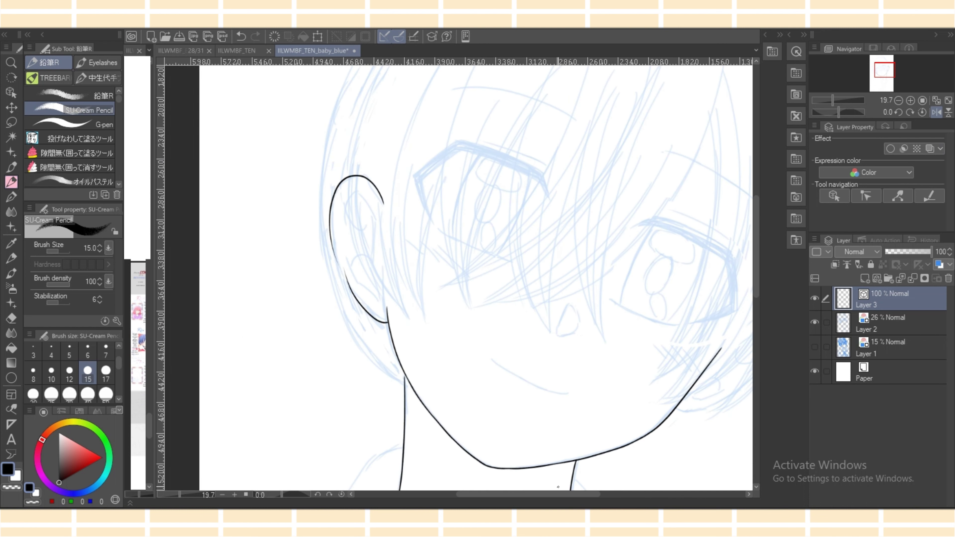
{"action": "left_click_drag", "start_coordinate": [558, 495], "coordinate": [542, 494]}
{"action": "left_click_drag", "start_coordinate": [180, 494], "coordinate": [184, 495]}
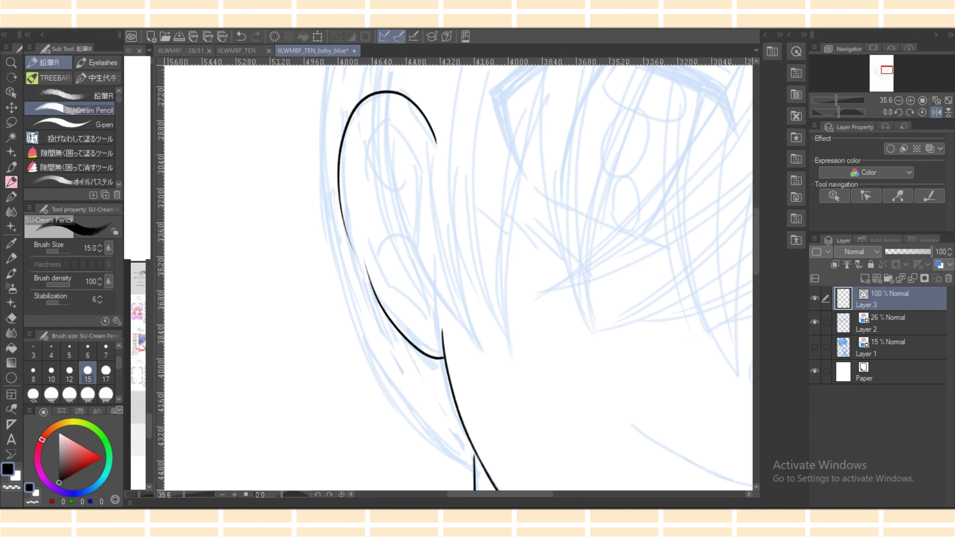
{"action": "left_click", "coordinate": [11, 92]}
{"action": "left_click", "coordinate": [374, 290]}
{"action": "left_click_drag", "start_coordinate": [348, 239], "coordinate": [331, 217]}
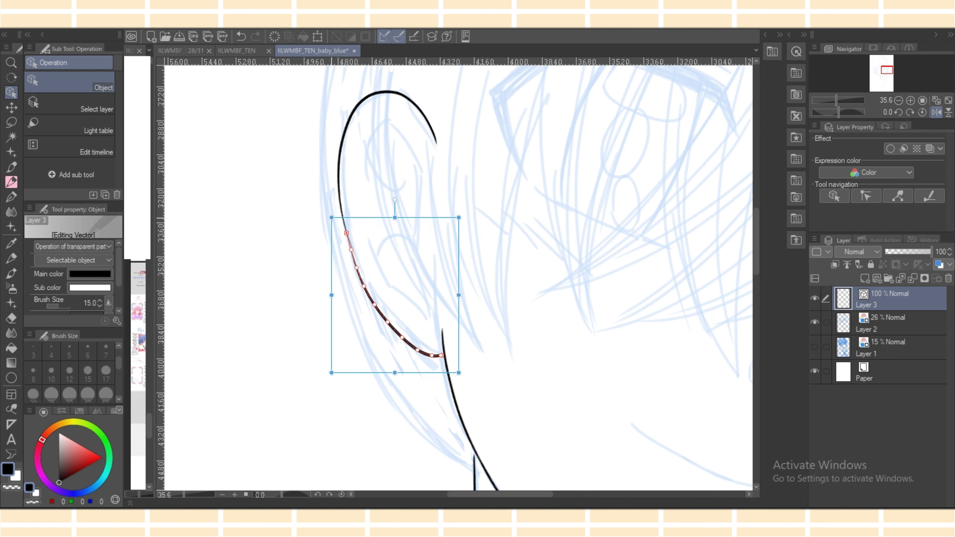
{"action": "left_click", "coordinate": [340, 176]}
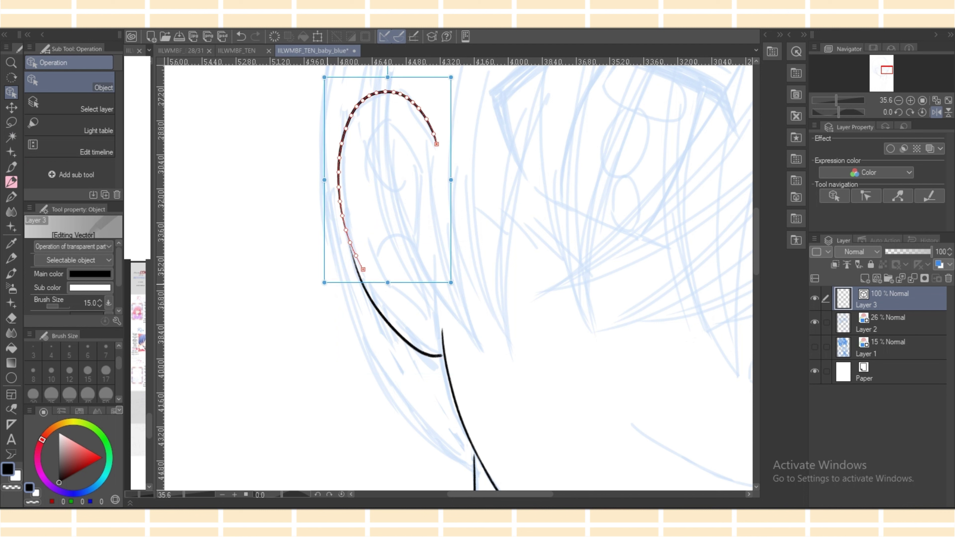
{"action": "mouse_move", "coordinate": [324, 282]}
{"action": "left_mouse_down"}
{"action": "mouse_move", "coordinate": [325, 291]}
{"action": "mouse_move", "coordinate": [362, 279]}
{"action": "mouse_move", "coordinate": [366, 293]}
{"action": "left_mouse_up"}
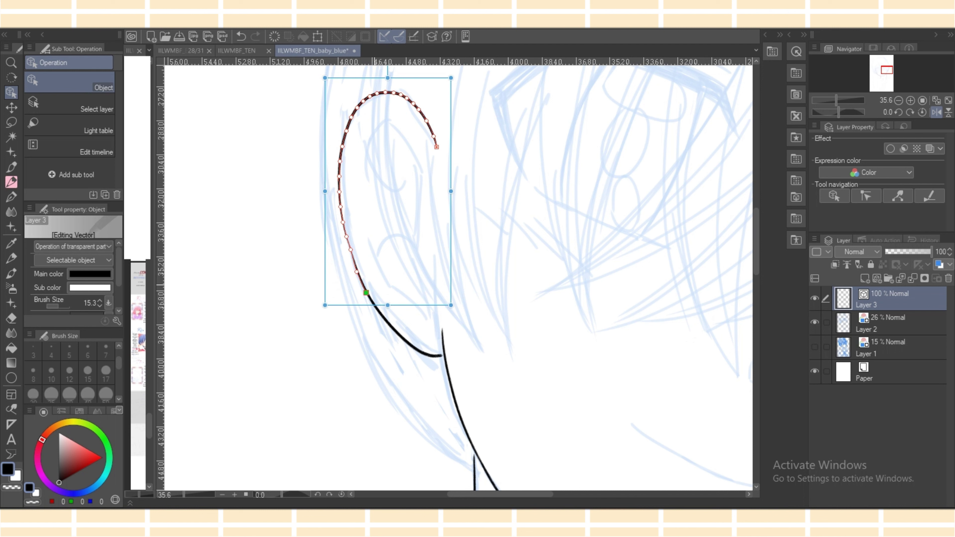
Ink over the join between the ear's upper and lower outlines to even the line, then unmirror the canvas view.
{"action": "left_click", "coordinate": [11, 182]}
{"action": "left_click_drag", "start_coordinate": [339, 202], "coordinate": [367, 300]}
{"action": "key", "text": "ctrl+z"}
{"action": "key", "text": "ctrl+z"}
{"action": "left_click_drag", "start_coordinate": [340, 204], "coordinate": [370, 305]}
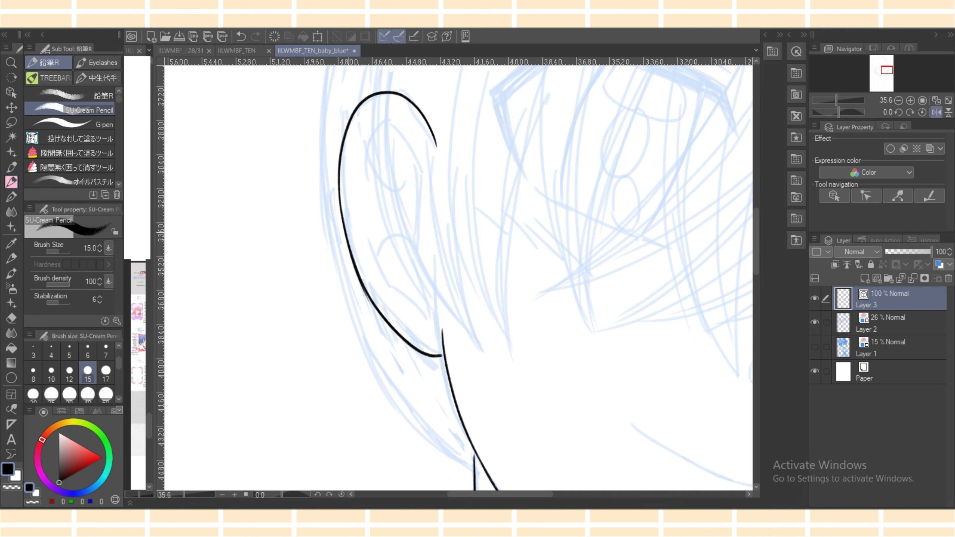
{"action": "key", "text": "ctrl+z"}
{"action": "mouse_move", "coordinate": [340, 203]}
{"action": "left_mouse_down"}
{"action": "mouse_move", "coordinate": [376, 312]}
{"action": "mouse_move", "coordinate": [372, 296]}
{"action": "left_mouse_up"}
{"action": "key", "text": "ctrl+z"}
{"action": "key", "text": "ctrl+z"}
{"action": "left_click_drag", "start_coordinate": [343, 215], "coordinate": [365, 293]}
{"action": "key", "text": "ctrl+z"}
{"action": "left_click", "coordinate": [936, 112]}
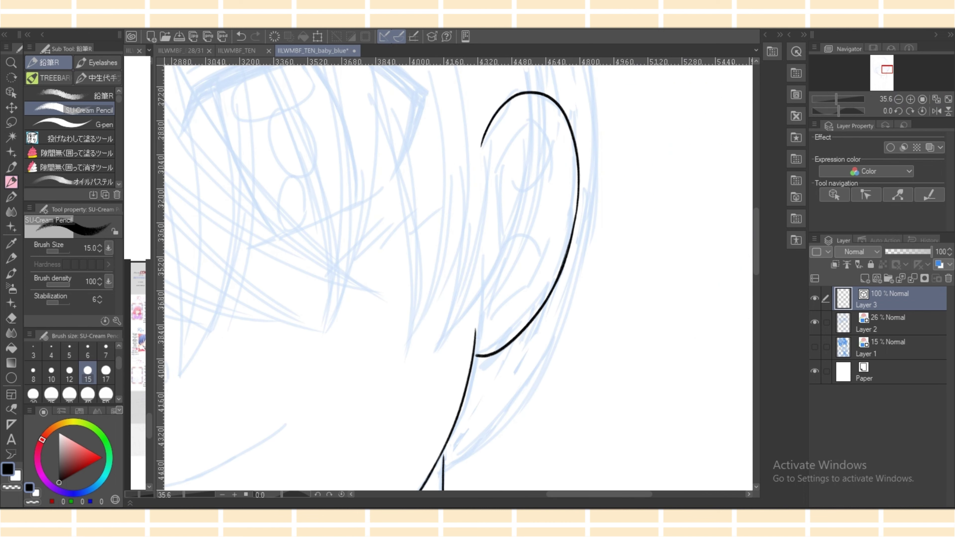
Ink the ear's inner rim curves at the top and bottom, plus its front edge running down to the cheek line.
{"action": "mouse_move", "coordinate": [494, 166]}
{"action": "left_mouse_down"}
{"action": "mouse_move", "coordinate": [548, 114]}
{"action": "mouse_move", "coordinate": [564, 188]}
{"action": "left_mouse_up"}
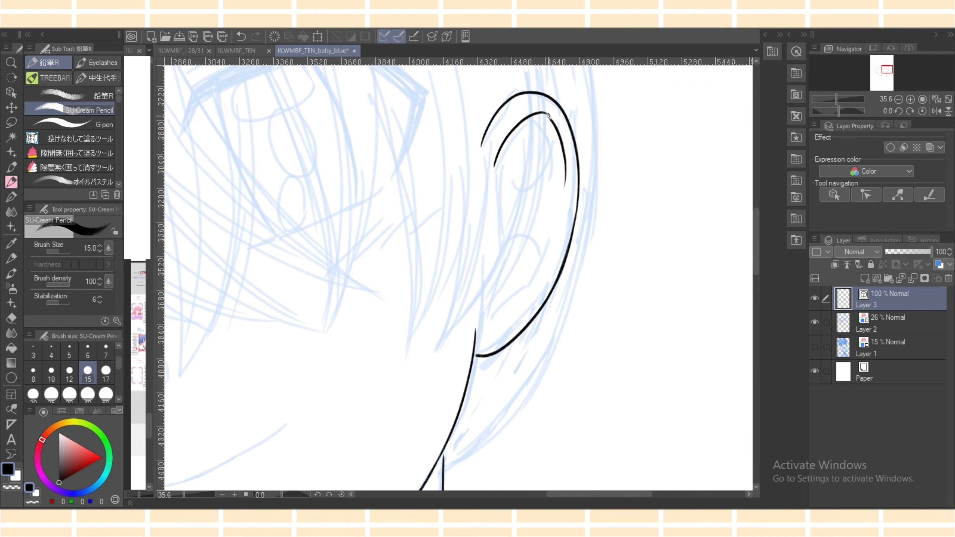
{"action": "mouse_move", "coordinate": [495, 163]}
{"action": "left_mouse_down"}
{"action": "mouse_move", "coordinate": [498, 270]}
{"action": "mouse_move", "coordinate": [498, 257]}
{"action": "mouse_move", "coordinate": [486, 330]}
{"action": "mouse_move", "coordinate": [494, 188]}
{"action": "mouse_move", "coordinate": [493, 304]}
{"action": "mouse_move", "coordinate": [540, 278]}
{"action": "mouse_move", "coordinate": [528, 301]}
{"action": "left_mouse_up"}
{"action": "key", "text": "ctrl+z"}
{"action": "key", "text": "ctrl+z"}
{"action": "key", "text": "ctrl+z"}
{"action": "left_click_drag", "start_coordinate": [556, 242], "coordinate": [536, 282]}
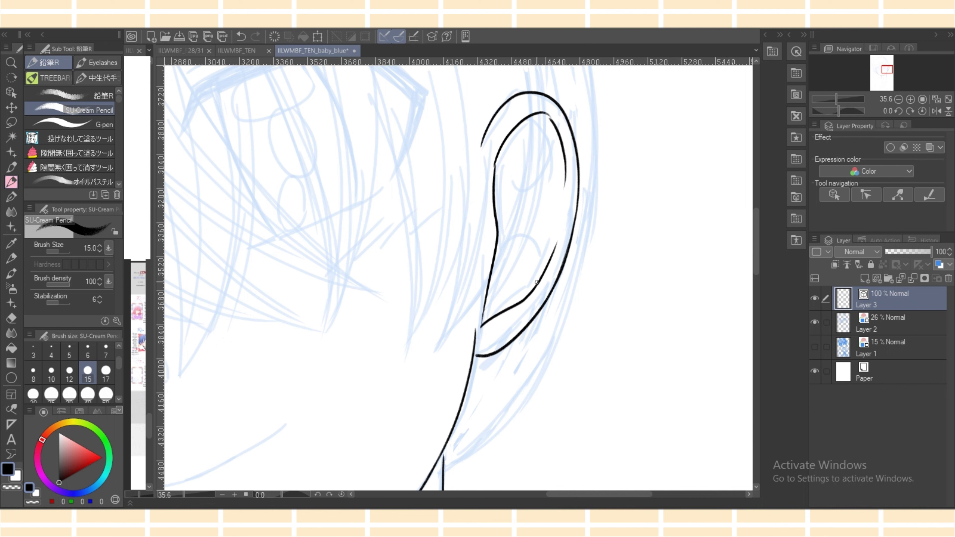
Ink the small arched fold in the lower ear and the rounded curve closing off the upper inner ear.
{"action": "mouse_move", "coordinate": [497, 253]}
{"action": "left_mouse_down"}
{"action": "mouse_move", "coordinate": [535, 287]}
{"action": "mouse_move", "coordinate": [526, 309]}
{"action": "left_mouse_up"}
{"action": "key", "text": "ctrl+z"}
{"action": "key", "text": "ctrl+z"}
{"action": "left_click_drag", "start_coordinate": [496, 161], "coordinate": [551, 140]}
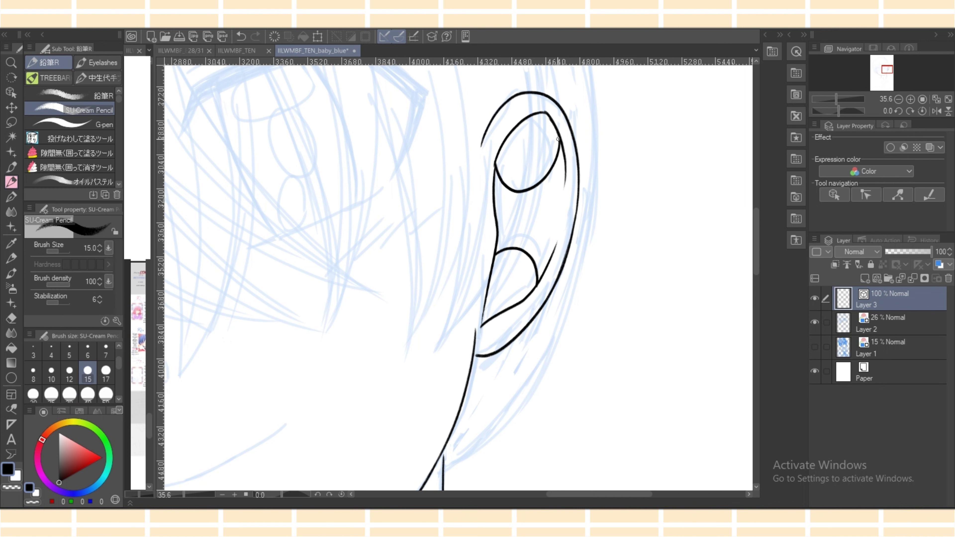
Stretch the ear's front edge line slightly upward so it meets the start of the upper inner fold.
{"action": "key", "text": "e"}
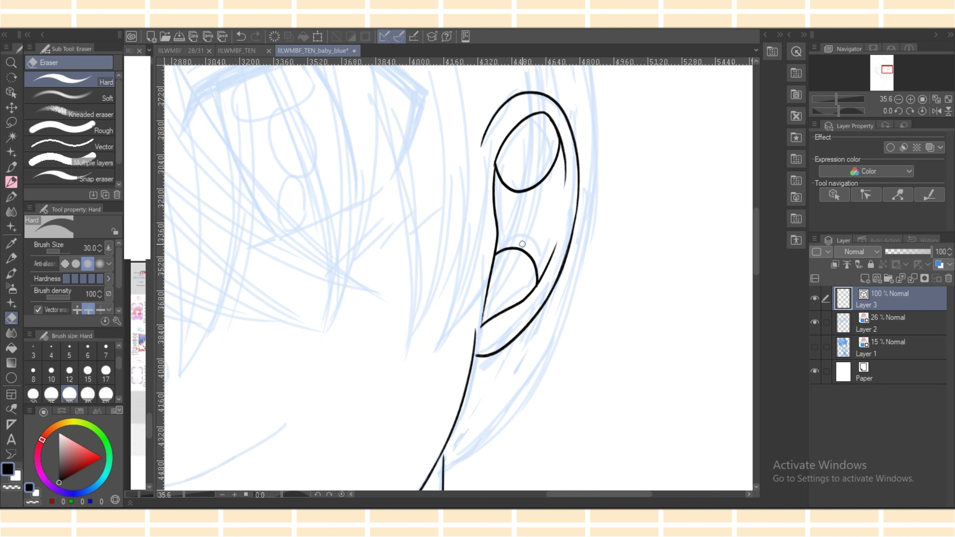
{"action": "key", "text": "p"}
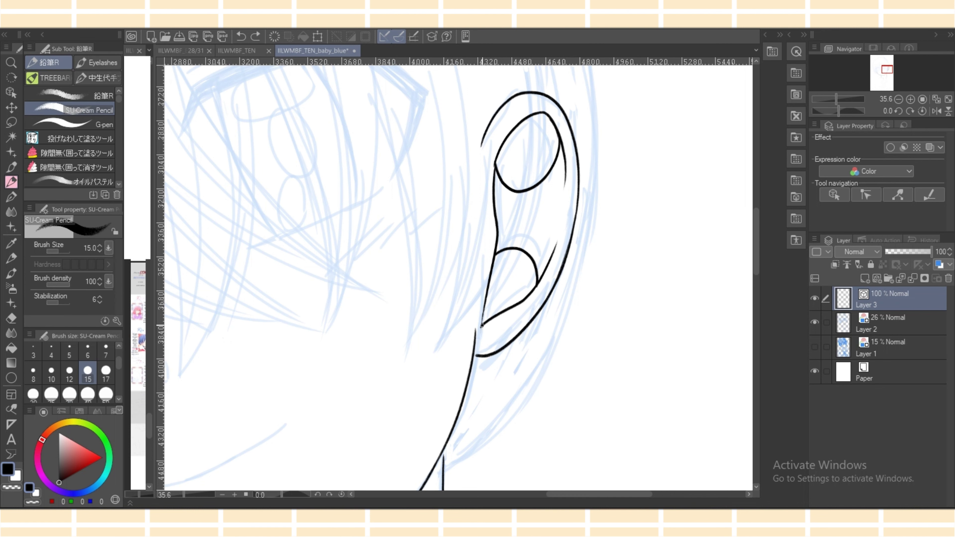
{"action": "key", "text": "e"}
{"action": "key", "text": "p"}
{"action": "left_click_drag", "start_coordinate": [494, 162], "coordinate": [492, 191]}
{"action": "key", "text": "o"}
{"action": "left_click", "coordinate": [494, 176]}
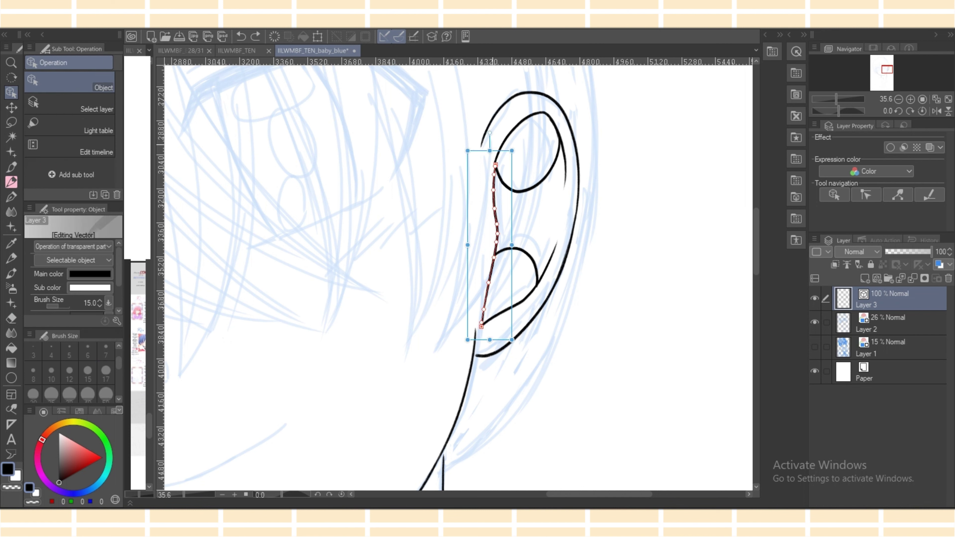
{"action": "left_click_drag", "start_coordinate": [490, 149], "coordinate": [491, 145]}
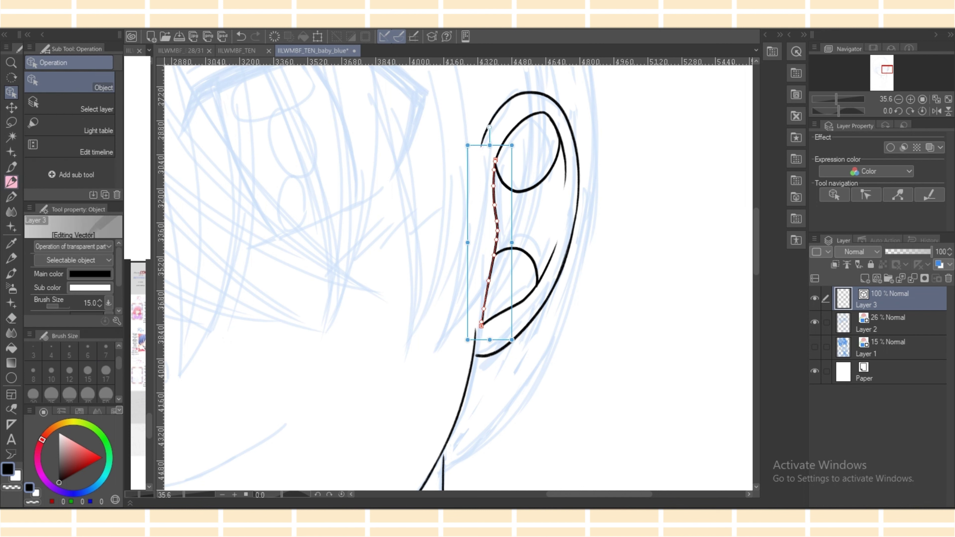
{"action": "left_click", "coordinate": [11, 182]}
Redraw the top of the ear's upper inner fold as a rounder arc and erase the leftover pointed line beside it.
{"action": "left_click_drag", "start_coordinate": [184, 494], "coordinate": [177, 495]}
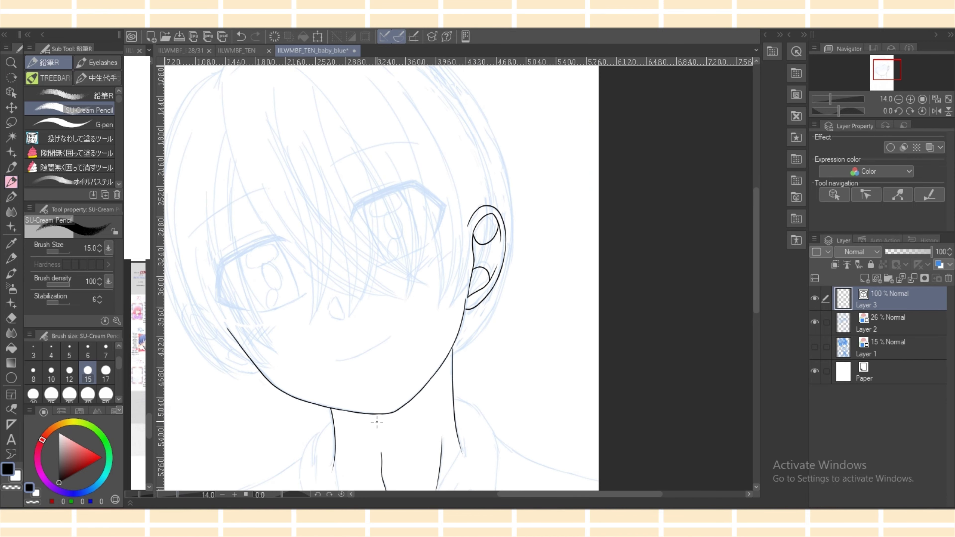
{"action": "key", "text": "ctrl+plus"}
{"action": "key", "text": "ctrl+plus"}
{"action": "key", "text": "ctrl+plus"}
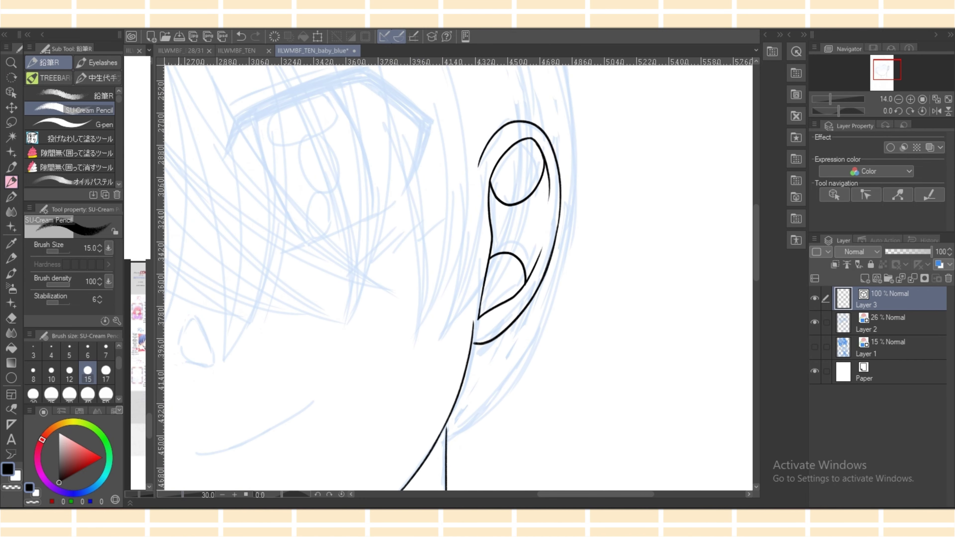
{"action": "left_click_drag", "start_coordinate": [521, 140], "coordinate": [549, 184]}
{"action": "key", "text": "ctrl+z"}
{"action": "left_click_drag", "start_coordinate": [515, 143], "coordinate": [547, 184]}
{"action": "key", "text": "ctrl+z"}
{"action": "key", "text": "e"}
{"action": "left_click", "coordinate": [540, 143]}
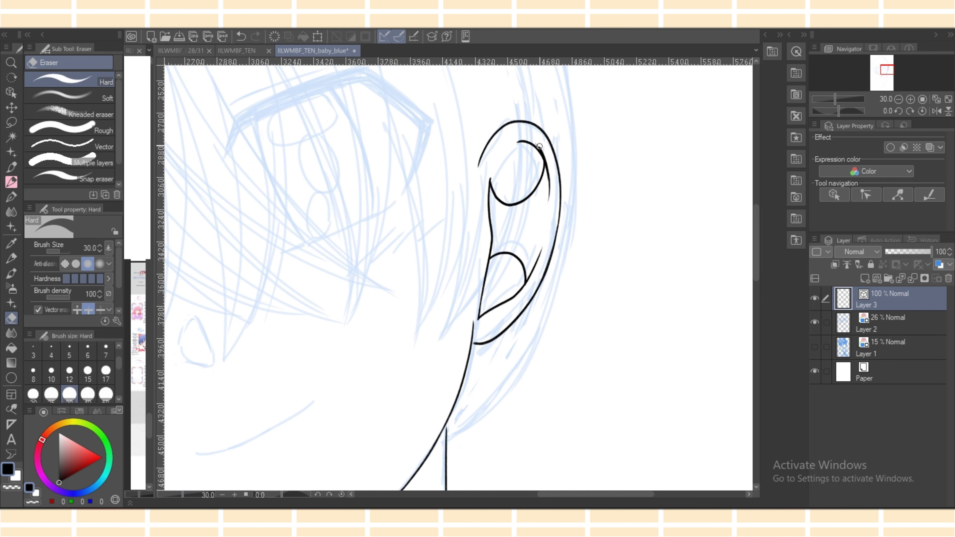
{"action": "left_click_drag", "start_coordinate": [538, 146], "coordinate": [550, 157]}
Ink the front side of the upper inner fold, connecting the ear's front edge to the rounded top arc.
{"action": "key", "text": "p"}
{"action": "left_click_drag", "start_coordinate": [490, 180], "coordinate": [522, 142]}
{"action": "key", "text": "ctrl+z"}
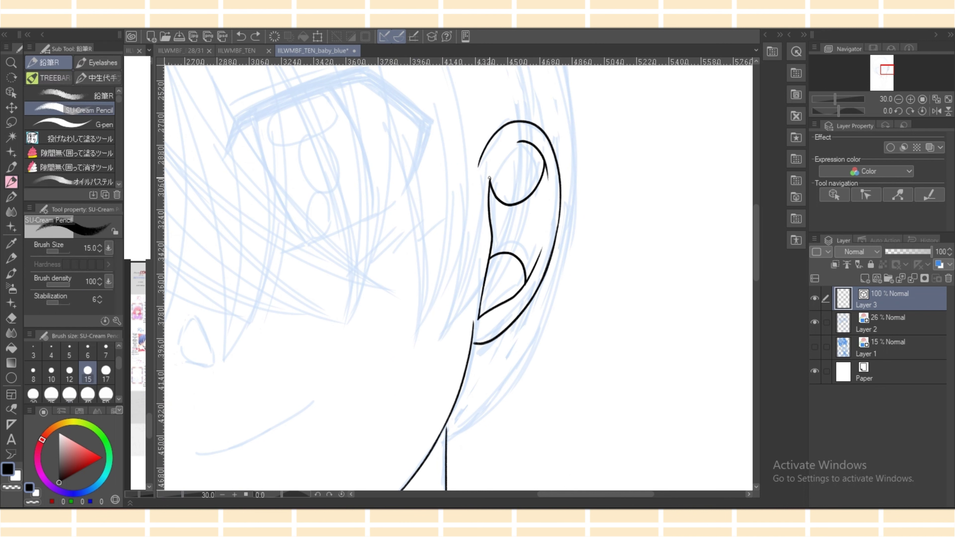
{"action": "left_click_drag", "start_coordinate": [489, 180], "coordinate": [522, 142]}
{"action": "key", "text": "ctrl+z"}
{"action": "left_click_drag", "start_coordinate": [489, 174], "coordinate": [490, 190]}
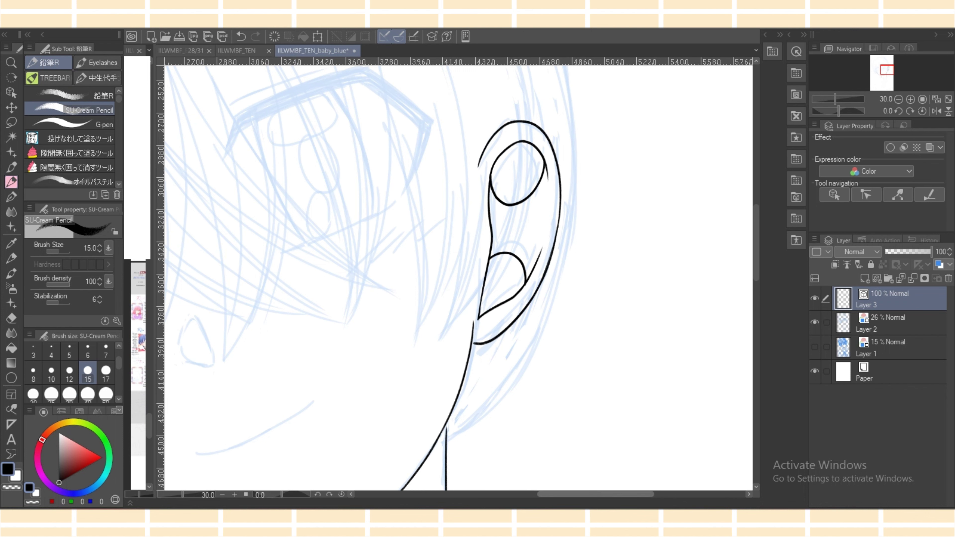
Ink the nose as a small closed teardrop outline over the sketch and get the hard eraser ready for cleanup.
{"action": "scroll", "coordinate": [505, 202], "scroll_direction": "left", "scroll_amount": 10}
{"action": "left_click_drag", "start_coordinate": [469, 320], "coordinate": [486, 365]}
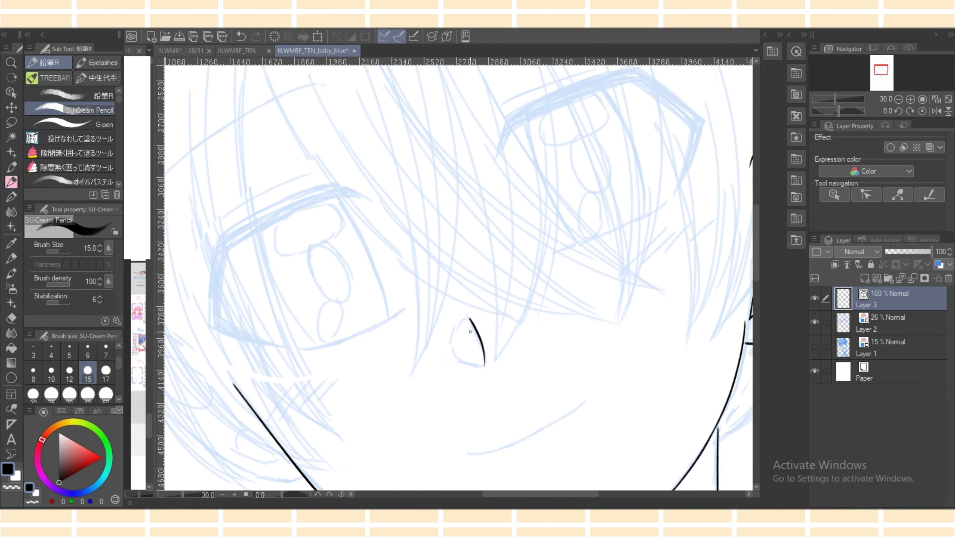
{"action": "key", "text": "ctrl+z"}
{"action": "mouse_move", "coordinate": [469, 319]}
{"action": "left_mouse_down"}
{"action": "mouse_move", "coordinate": [485, 365]}
{"action": "mouse_move", "coordinate": [475, 375]}
{"action": "mouse_move", "coordinate": [460, 367]}
{"action": "mouse_move", "coordinate": [487, 371]}
{"action": "left_mouse_up"}
{"action": "key", "text": "ctrl+z"}
{"action": "key", "text": "ctrl+z"}
{"action": "key", "text": "ctrl+z"}
{"action": "key", "text": "ctrl+z"}
{"action": "left_click_drag", "start_coordinate": [487, 370], "coordinate": [486, 362]}
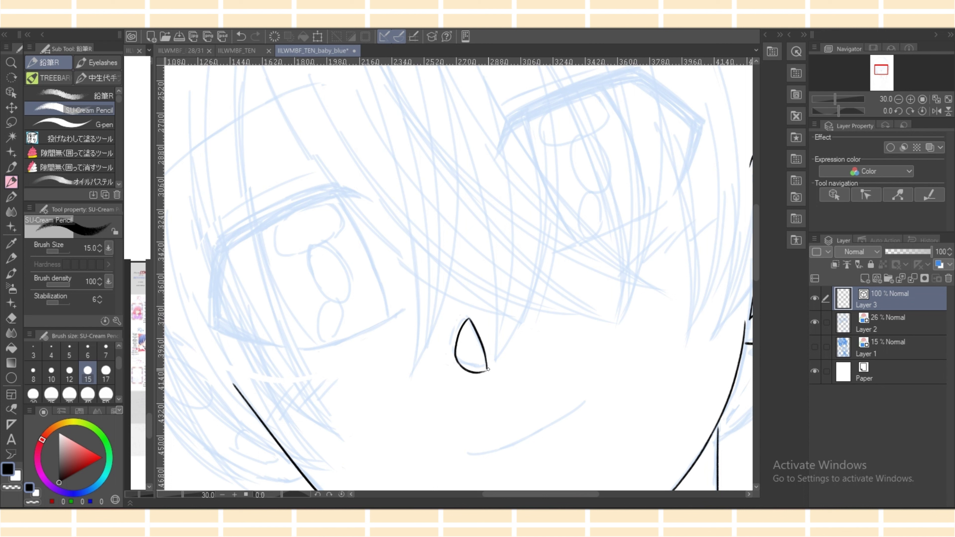
{"action": "key", "text": "e"}
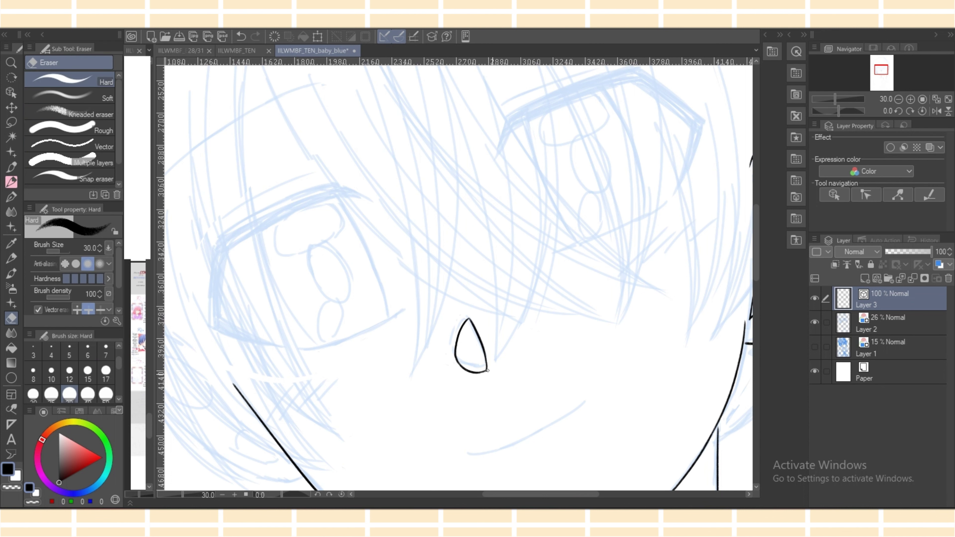
Ink the smiling mouth line over the sketch with the SU-Cream Pencil, working inward from both mouth corners.
{"action": "left_click_drag", "start_coordinate": [756, 242], "coordinate": [755, 266]}
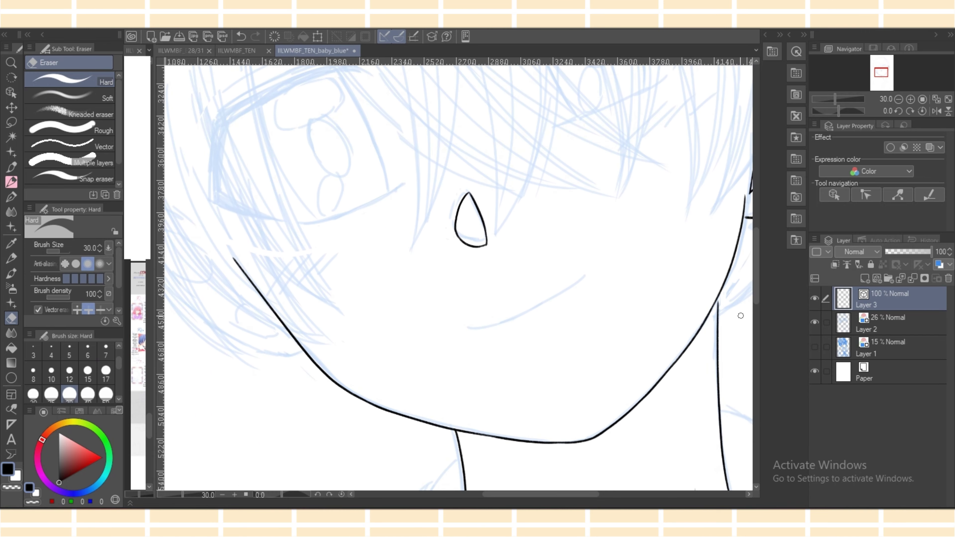
{"action": "left_click", "coordinate": [11, 182]}
{"action": "left_click_drag", "start_coordinate": [467, 330], "coordinate": [502, 326]}
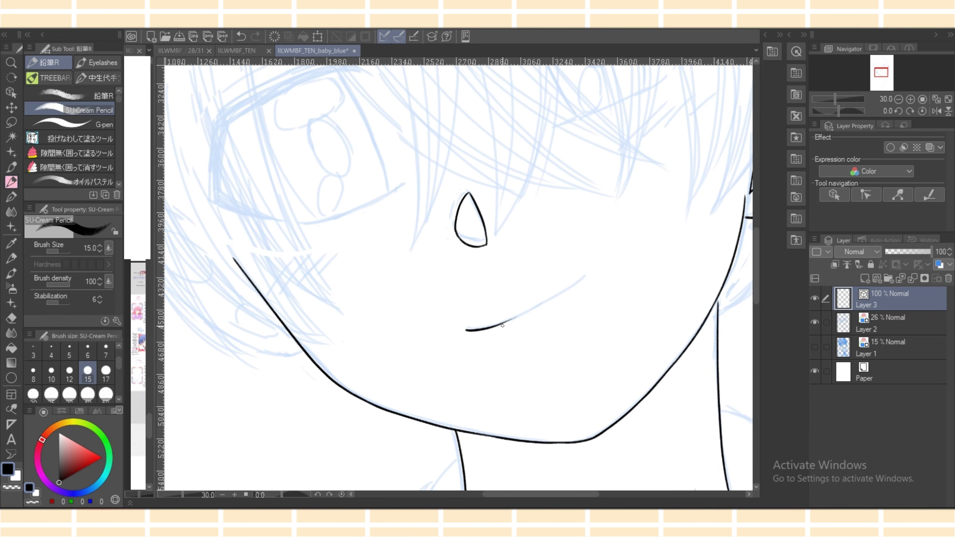
{"action": "left_click", "coordinate": [936, 111]}
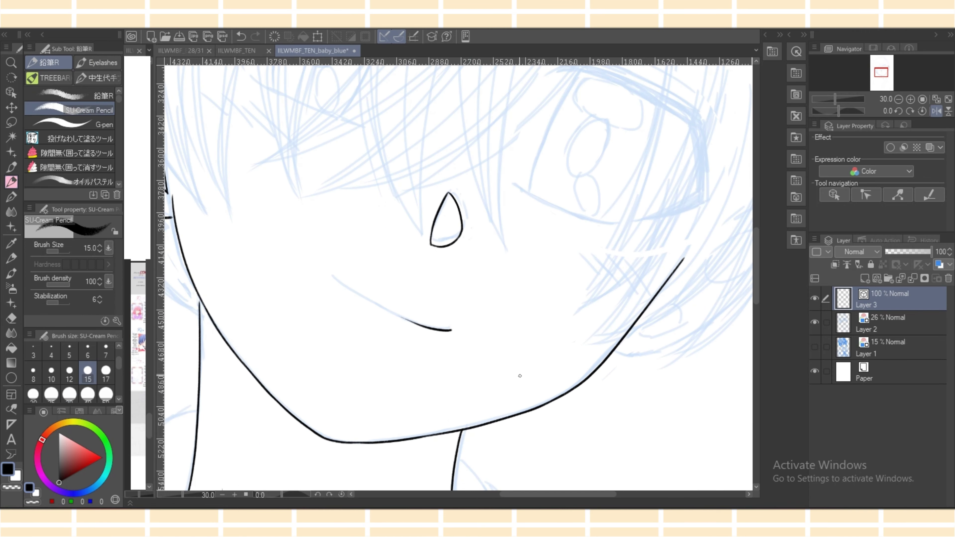
{"action": "mouse_move", "coordinate": [422, 417]}
{"action": "left_mouse_down"}
{"action": "mouse_move", "coordinate": [378, 369]}
{"action": "mouse_move", "coordinate": [446, 346]}
{"action": "left_mouse_up"}
{"action": "key", "text": "ctrl+z"}
{"action": "left_click_drag", "start_coordinate": [372, 368], "coordinate": [446, 346]}
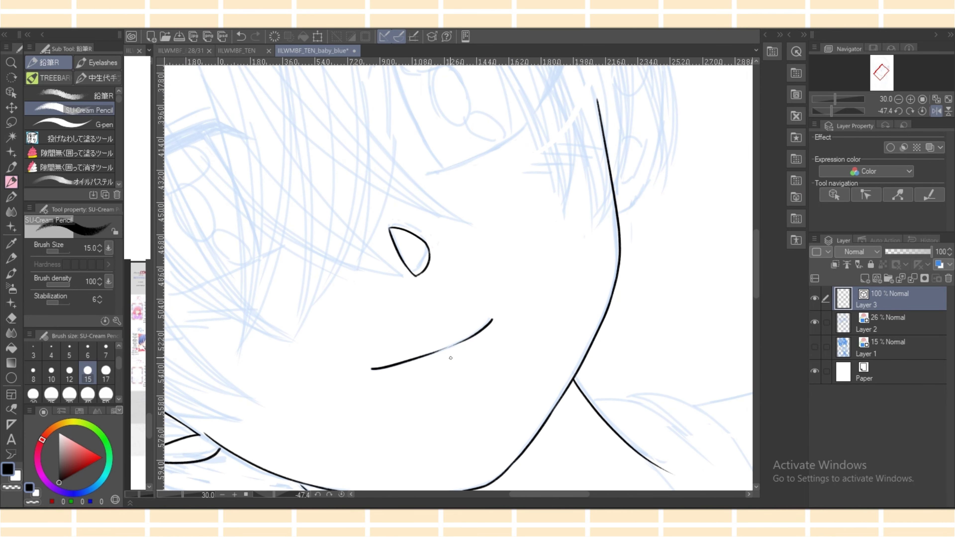
{"action": "left_click", "coordinate": [936, 111]}
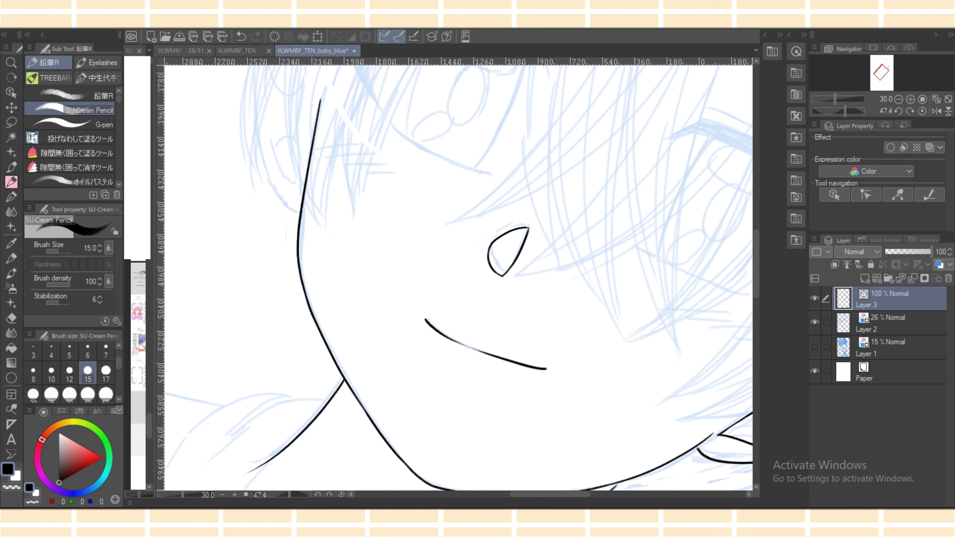
{"action": "left_click", "coordinate": [921, 111]}
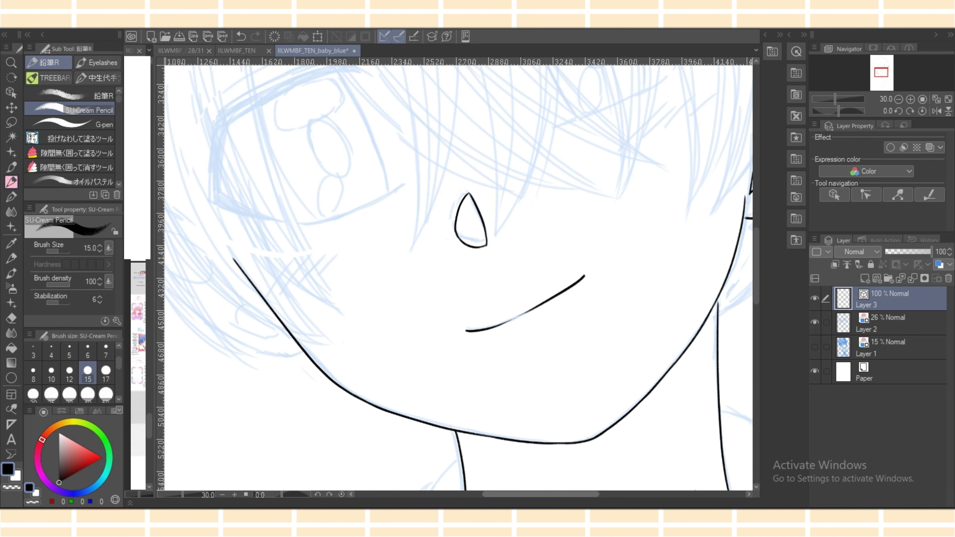
Bridge the faint middle of the mouth with a stroke so both halves form one continuous line.
{"action": "left_click_drag", "start_coordinate": [575, 494], "coordinate": [558, 495]}
{"action": "left_click_drag", "start_coordinate": [593, 321], "coordinate": [642, 294]}
{"action": "key", "text": "ctrl+z"}
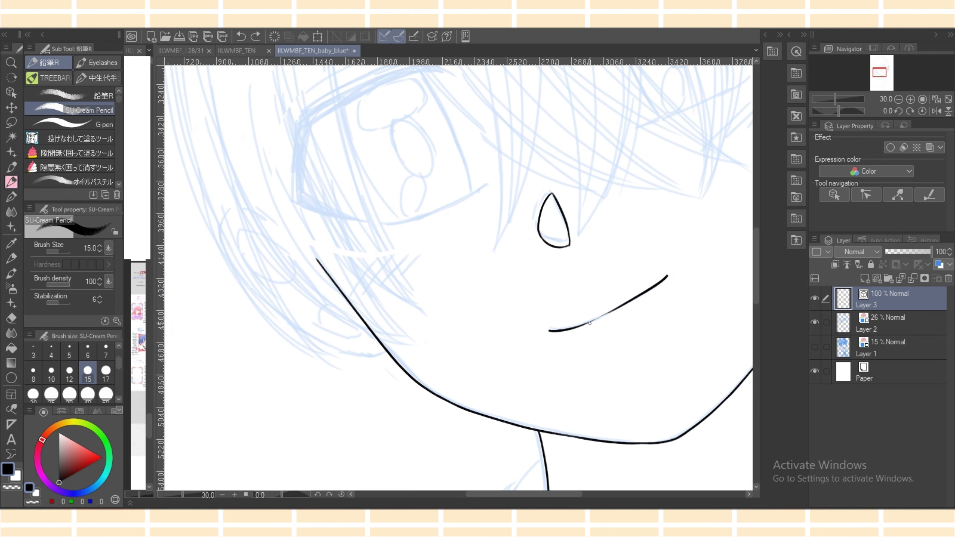
{"action": "left_click_drag", "start_coordinate": [580, 324], "coordinate": [632, 303]}
{"action": "key", "text": "ctrl+z"}
{"action": "left_click_drag", "start_coordinate": [580, 325], "coordinate": [632, 304]}
With the canvas mirrored, ink the outer contour of the ear beside the open jaw end, down to the lobe, then restore the view.
{"action": "left_click", "coordinate": [936, 111]}
{"action": "left_click_drag", "start_coordinate": [620, 234], "coordinate": [673, 298]}
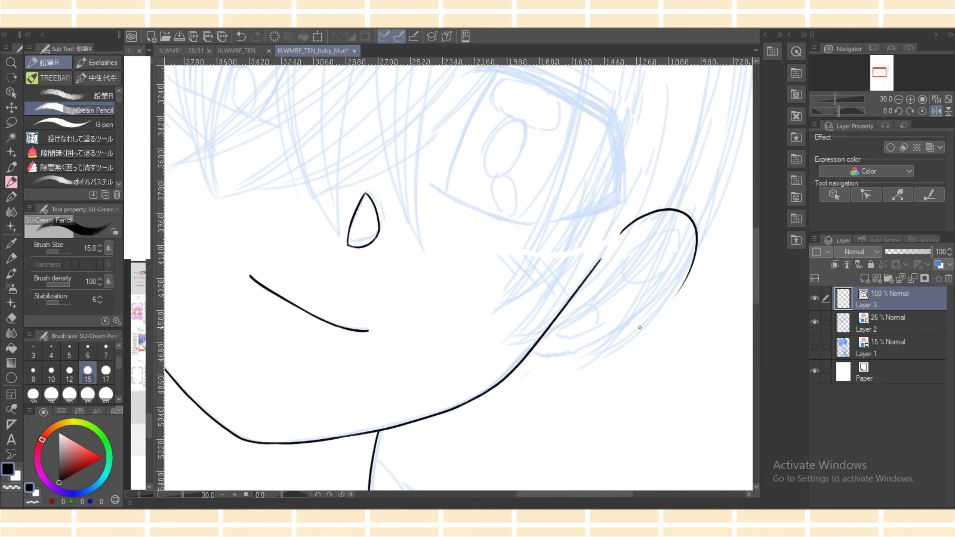
{"action": "left_click_drag", "start_coordinate": [530, 349], "coordinate": [646, 313]}
{"action": "key", "text": "ctrl+z"}
{"action": "left_click_drag", "start_coordinate": [530, 350], "coordinate": [687, 301]}
{"action": "key", "text": "ctrl+z"}
{"action": "left_click_drag", "start_coordinate": [531, 352], "coordinate": [676, 297]}
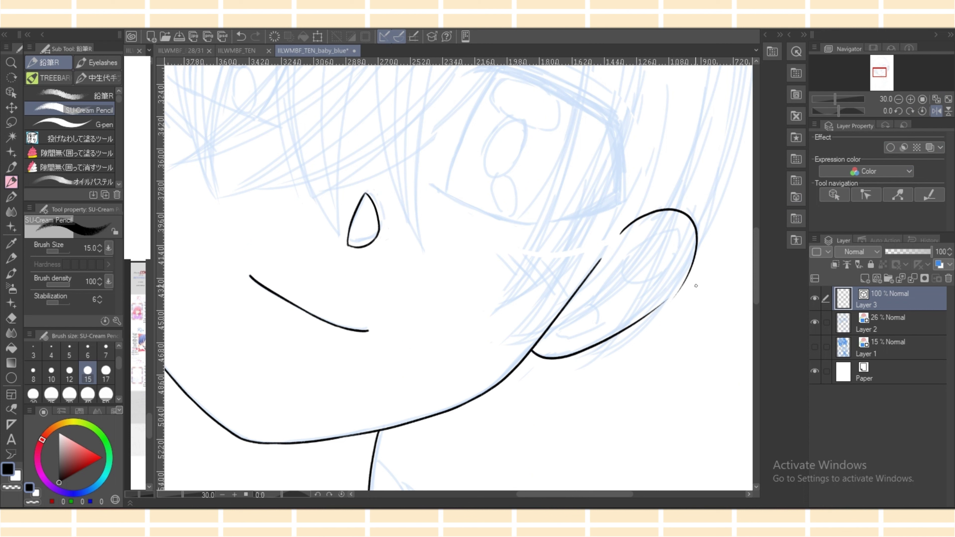
{"action": "left_click", "coordinate": [936, 111]}
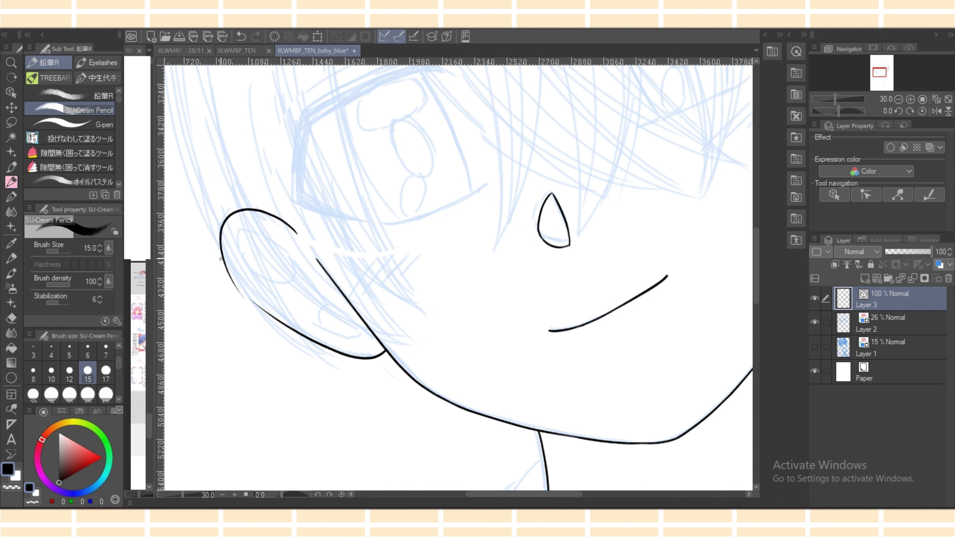
Ink a connecting stroke along the ear's outer side, linking the upper arc to the lobe curve.
{"action": "mouse_move", "coordinate": [222, 254]}
{"action": "left_mouse_down"}
{"action": "mouse_move", "coordinate": [288, 334]}
{"action": "mouse_move", "coordinate": [228, 265]}
{"action": "mouse_move", "coordinate": [314, 338]}
{"action": "mouse_move", "coordinate": [245, 292]}
{"action": "mouse_move", "coordinate": [295, 332]}
{"action": "left_mouse_up"}
{"action": "key", "text": "ctrl+z"}
{"action": "key", "text": "ctrl+z"}
{"action": "key", "text": "ctrl+z"}
{"action": "left_click_drag", "start_coordinate": [220, 245], "coordinate": [280, 318]}
{"action": "key", "text": "e"}
{"action": "left_click", "coordinate": [242, 293]}
{"action": "key", "text": "ctrl+z"}
{"action": "key", "text": "p"}
Adjust the control points of the overlapping vector strokes on the ear's outer side so they merge into one line.
{"action": "left_click", "coordinate": [11, 92]}
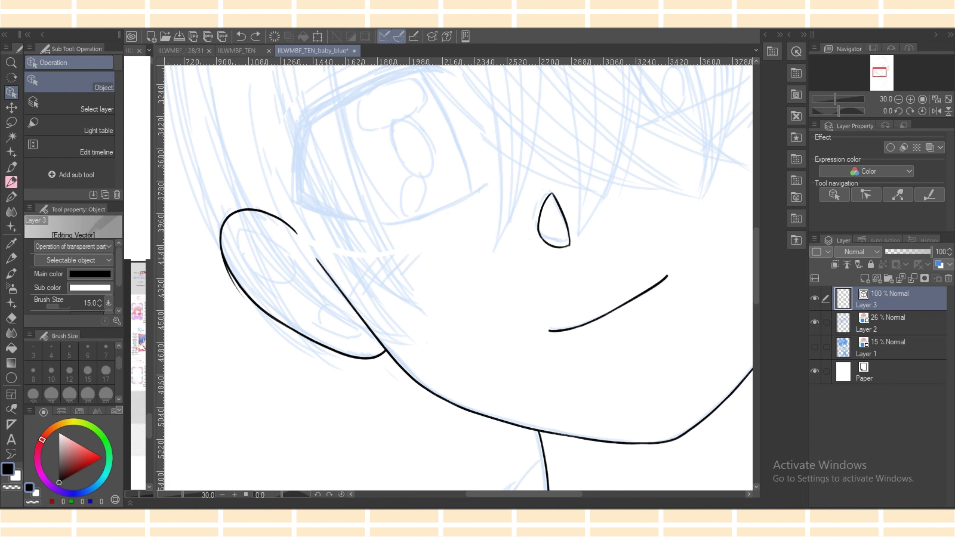
{"action": "left_click", "coordinate": [225, 265]}
{"action": "mouse_move", "coordinate": [206, 316]}
{"action": "left_mouse_down"}
{"action": "mouse_move", "coordinate": [205, 300]}
{"action": "mouse_move", "coordinate": [258, 308]}
{"action": "left_mouse_up"}
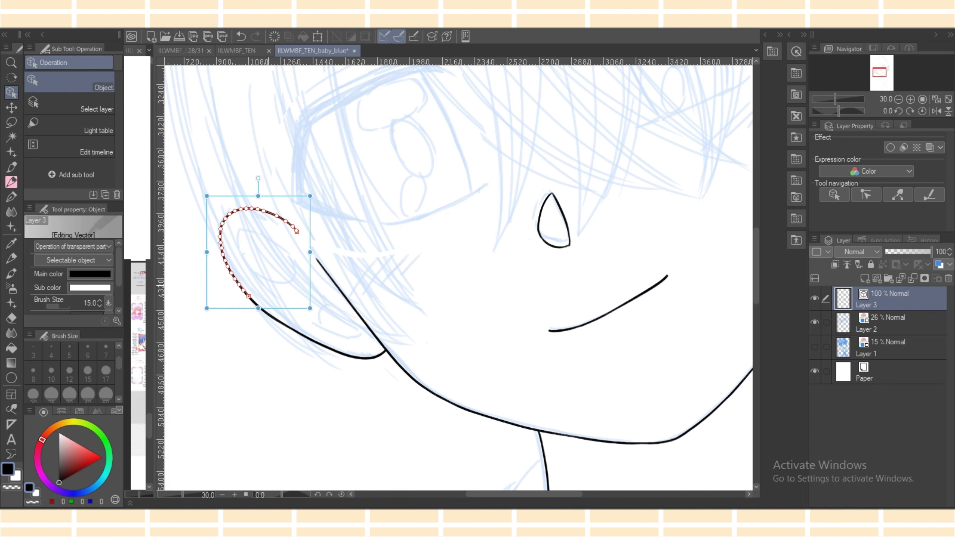
{"action": "left_click", "coordinate": [275, 319]}
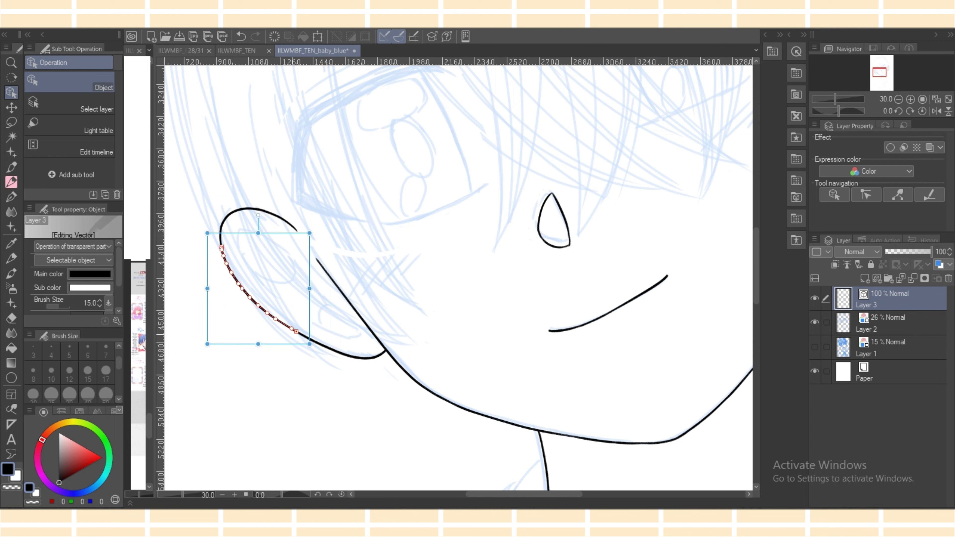
Ink the ear's inner rim parallel to the outer contour and a small rounded fold above the lobe.
{"action": "left_click", "coordinate": [11, 182]}
{"action": "left_click_drag", "start_coordinate": [246, 273], "coordinate": [289, 244]}
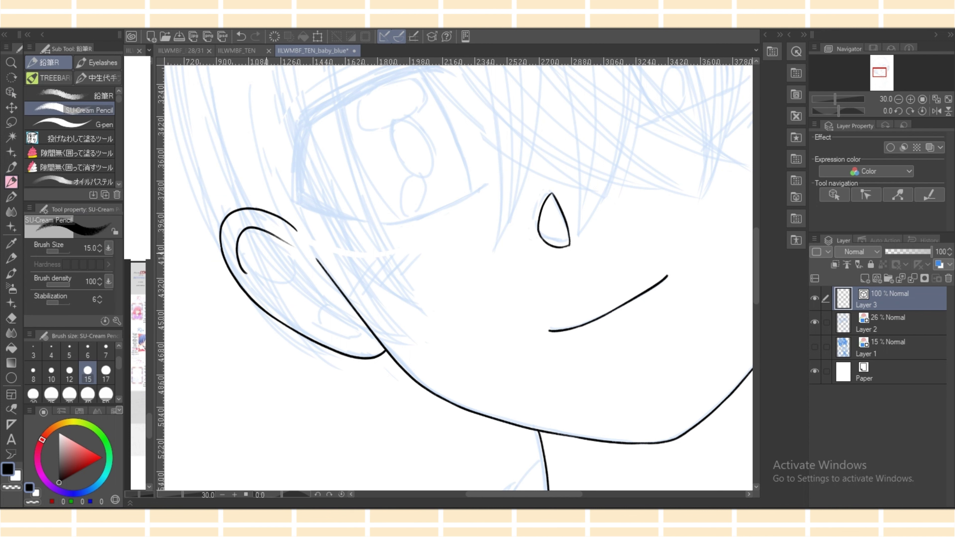
{"action": "key", "text": "ctrl+z"}
{"action": "mouse_move", "coordinate": [246, 279]}
{"action": "left_mouse_down"}
{"action": "mouse_move", "coordinate": [265, 230]}
{"action": "mouse_move", "coordinate": [376, 331]}
{"action": "left_mouse_up"}
{"action": "key", "text": "ctrl+z"}
{"action": "left_click_drag", "start_coordinate": [297, 254], "coordinate": [371, 330]}
{"action": "mouse_move", "coordinate": [307, 321]}
{"action": "left_mouse_down"}
{"action": "mouse_move", "coordinate": [375, 328]}
{"action": "mouse_move", "coordinate": [331, 301]}
{"action": "mouse_move", "coordinate": [347, 309]}
{"action": "left_mouse_up"}
{"action": "key", "text": "ctrl+z"}
{"action": "key", "text": "ctrl+z"}
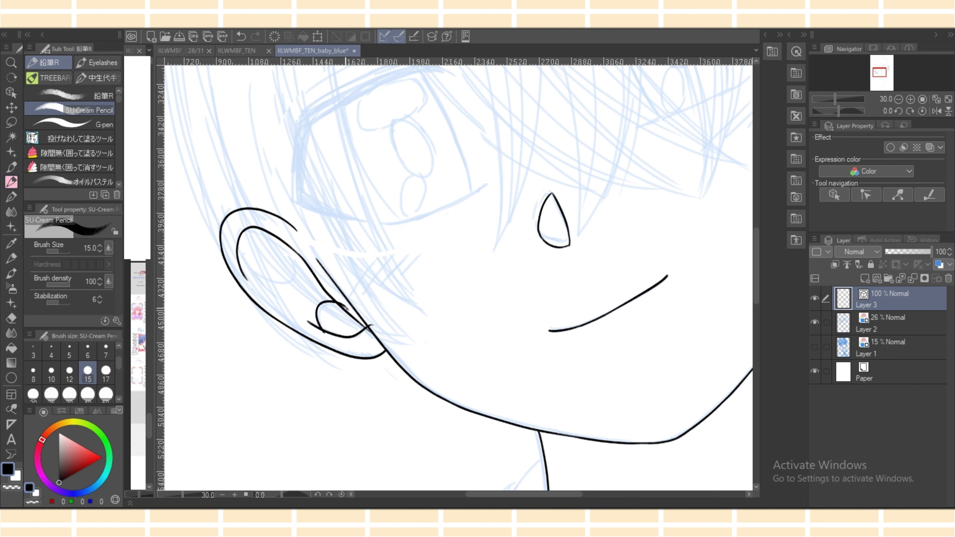
Close the ear's upper hollow with a curved stroke and erase the overshooting line at the small fold.
{"action": "left_click_drag", "start_coordinate": [239, 262], "coordinate": [297, 254]}
{"action": "key", "text": "e"}
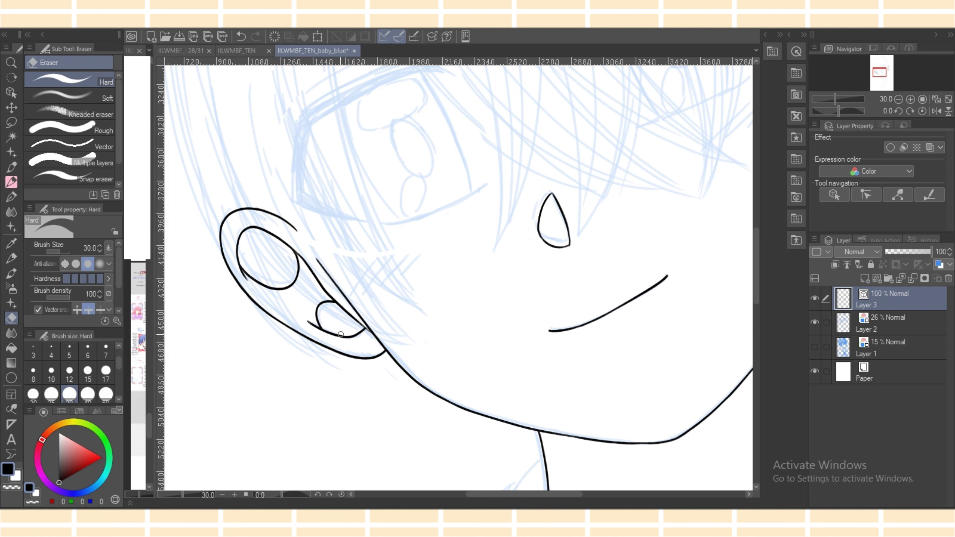
{"action": "key", "text": "p"}
Ink the neckerchief's inner edge from the left side of the neck down to the knot, redoing the stroke until it follows the sketch.
{"action": "scroll", "coordinate": [201, 482], "scroll_direction": "down", "scroll_amount": 5}
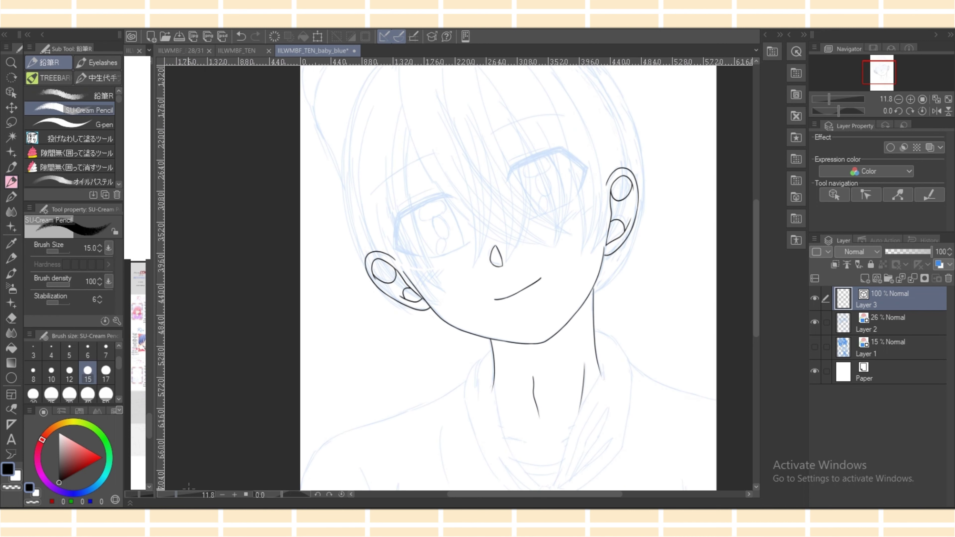
{"action": "scroll", "coordinate": [481, 345], "scroll_direction": "down", "scroll_amount": 5}
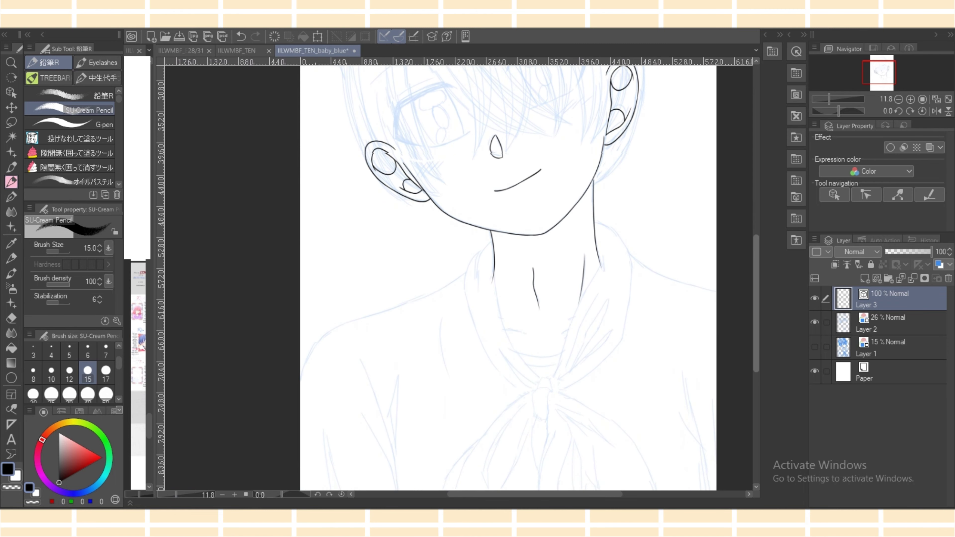
{"action": "scroll", "coordinate": [458, 280], "scroll_direction": "up", "scroll_amount": 3}
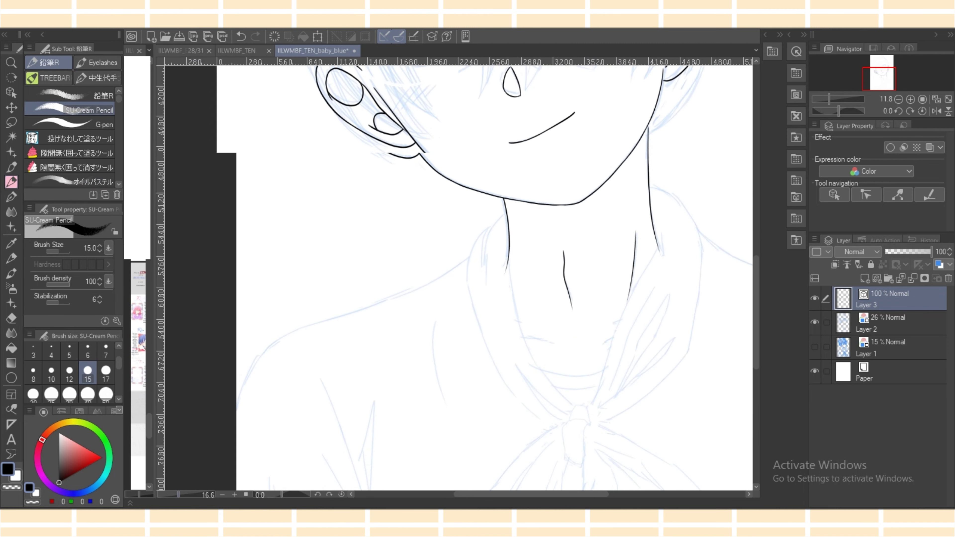
{"action": "left_click_drag", "start_coordinate": [567, 494], "coordinate": [592, 493]}
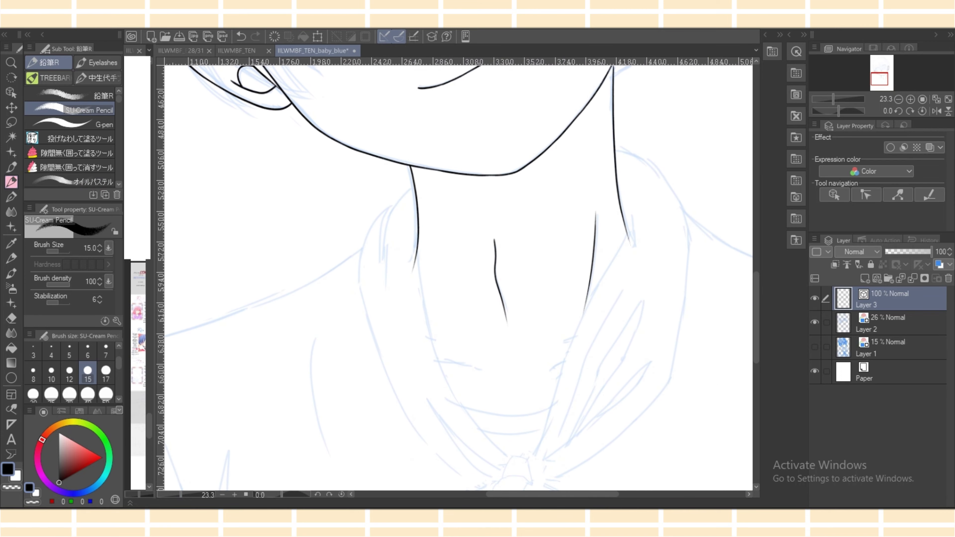
{"action": "left_click_drag", "start_coordinate": [417, 237], "coordinate": [451, 395]}
{"action": "left_click_drag", "start_coordinate": [755, 298], "coordinate": [755, 316]}
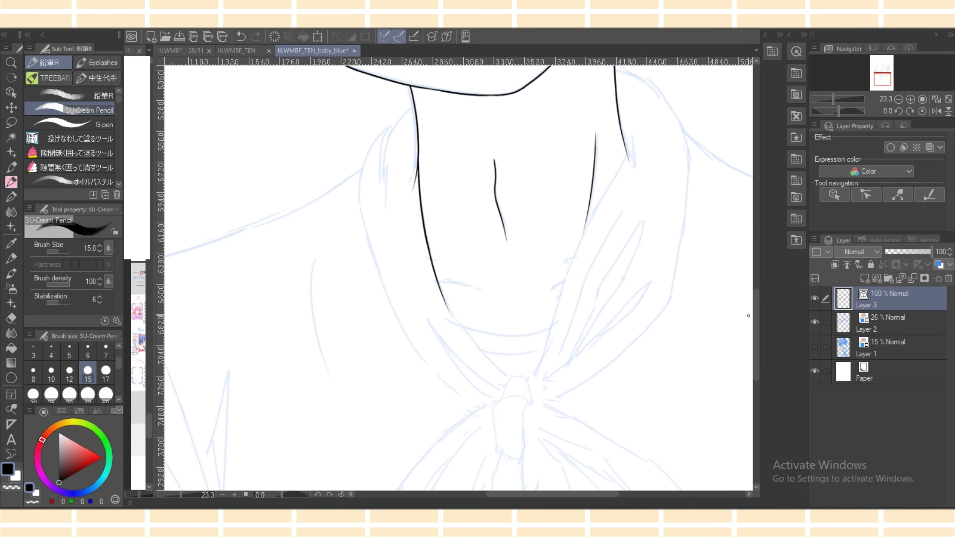
{"action": "key", "text": "ctrl+z"}
{"action": "mouse_move", "coordinate": [417, 156]}
{"action": "left_mouse_down"}
{"action": "mouse_move", "coordinate": [460, 322]}
{"action": "mouse_move", "coordinate": [419, 198]}
{"action": "mouse_move", "coordinate": [477, 350]}
{"action": "left_mouse_up"}
{"action": "key", "text": "ctrl+z"}
{"action": "key", "text": "ctrl+z"}
{"action": "key", "text": "ctrl+z"}
{"action": "mouse_move", "coordinate": [417, 160]}
{"action": "left_mouse_down"}
{"action": "mouse_move", "coordinate": [468, 333]}
{"action": "mouse_move", "coordinate": [518, 384]}
{"action": "left_mouse_up"}
{"action": "key", "text": "ctrl+z"}
Ink the rounded top of the neckerchief knot where the inner edge ends.
{"action": "mouse_move", "coordinate": [452, 307]}
{"action": "left_mouse_down"}
{"action": "mouse_move", "coordinate": [513, 382]}
{"action": "mouse_move", "coordinate": [534, 382]}
{"action": "mouse_move", "coordinate": [524, 379]}
{"action": "mouse_move", "coordinate": [531, 402]}
{"action": "mouse_move", "coordinate": [501, 393]}
{"action": "mouse_move", "coordinate": [500, 401]}
{"action": "left_mouse_up"}
{"action": "key", "text": "ctrl+z"}
{"action": "key", "text": "ctrl+z"}
{"action": "key", "text": "ctrl+z"}
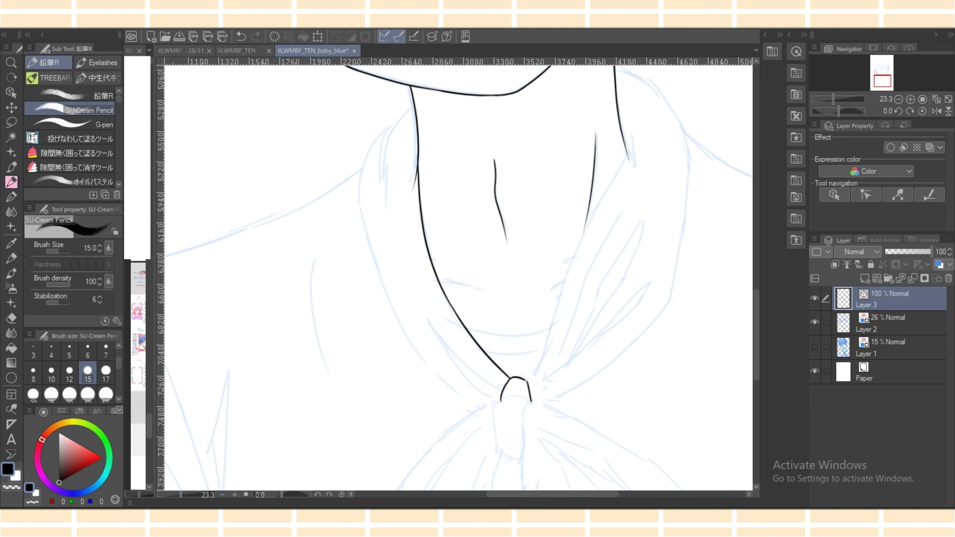
Ink both short collarbone lines inside the neckline and erase the stray neck line end beside the neckerchief's edge.
{"action": "left_click_drag", "start_coordinate": [438, 281], "coordinate": [482, 289]}
{"action": "key", "text": "ctrl+z"}
{"action": "left_click_drag", "start_coordinate": [544, 288], "coordinate": [571, 271]}
{"action": "key", "text": "e"}
{"action": "key", "text": "ctrl+z"}
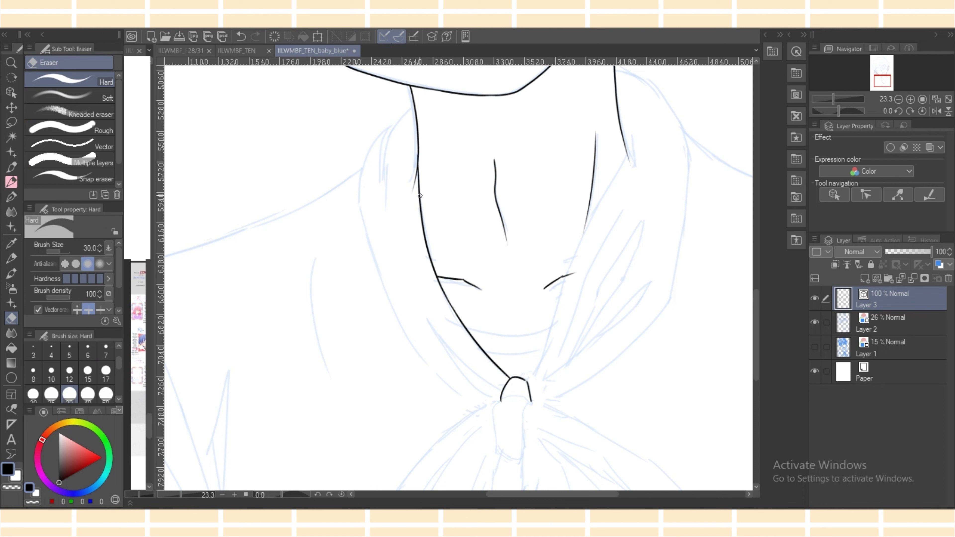
{"action": "key", "text": "p"}
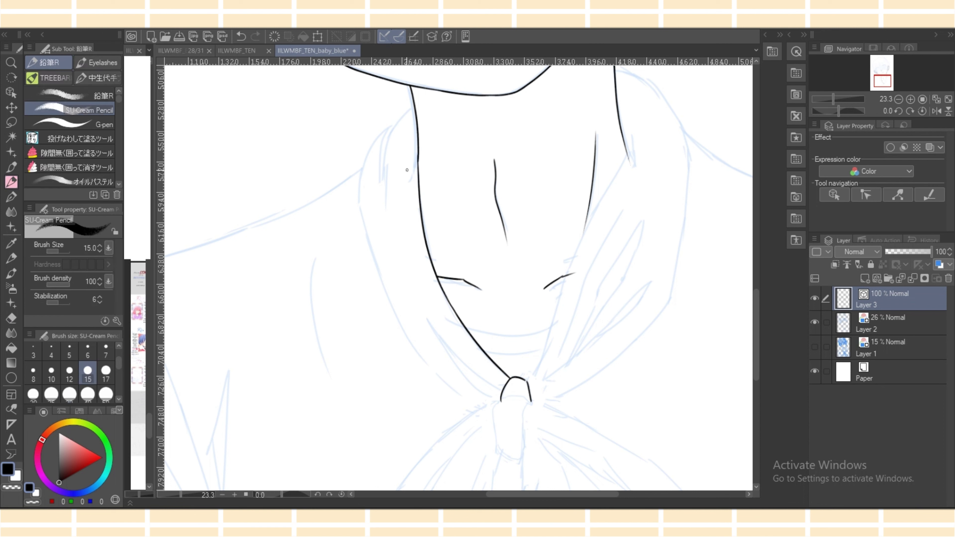
Ink the neckerchief's upper curve beside the neck, including its inner fold and the start of its outer edge.
{"action": "mouse_move", "coordinate": [415, 107]}
{"action": "left_mouse_down"}
{"action": "mouse_move", "coordinate": [384, 171]}
{"action": "mouse_move", "coordinate": [385, 216]}
{"action": "left_mouse_up"}
{"action": "mouse_move", "coordinate": [396, 120]}
{"action": "left_mouse_down"}
{"action": "mouse_move", "coordinate": [355, 196]}
{"action": "mouse_move", "coordinate": [366, 155]}
{"action": "mouse_move", "coordinate": [359, 222]}
{"action": "mouse_move", "coordinate": [426, 366]}
{"action": "left_mouse_up"}
{"action": "key", "text": "ctrl+z"}
{"action": "key", "text": "ctrl+z"}
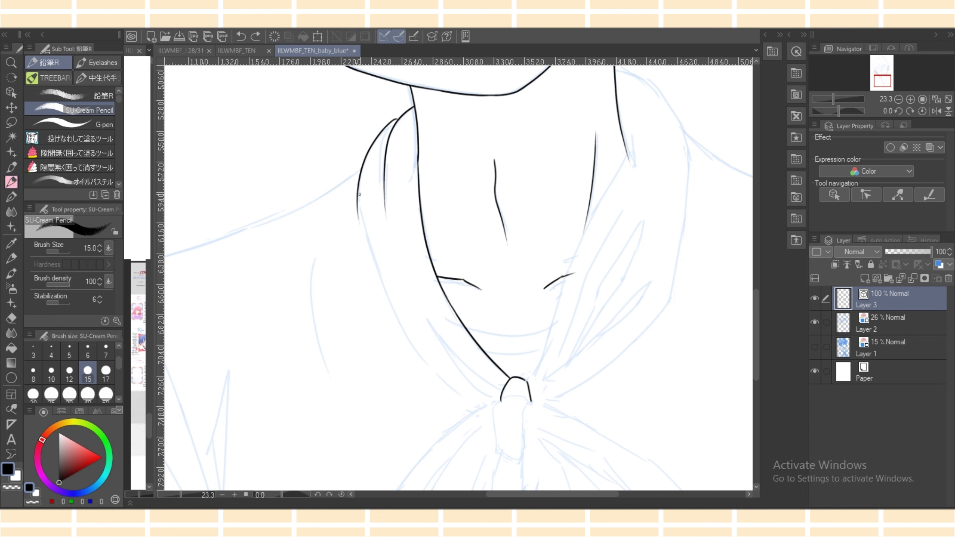
Continue the neckerchief's outer edge down to the knot and ink the fold lines leading into the knot.
{"action": "mouse_move", "coordinate": [359, 195]}
{"action": "left_mouse_down"}
{"action": "mouse_move", "coordinate": [368, 249]}
{"action": "mouse_move", "coordinate": [421, 364]}
{"action": "left_mouse_up"}
{"action": "mouse_move", "coordinate": [394, 311]}
{"action": "left_mouse_down"}
{"action": "mouse_move", "coordinate": [471, 402]}
{"action": "mouse_move", "coordinate": [462, 387]}
{"action": "mouse_move", "coordinate": [471, 401]}
{"action": "mouse_move", "coordinate": [506, 404]}
{"action": "left_mouse_up"}
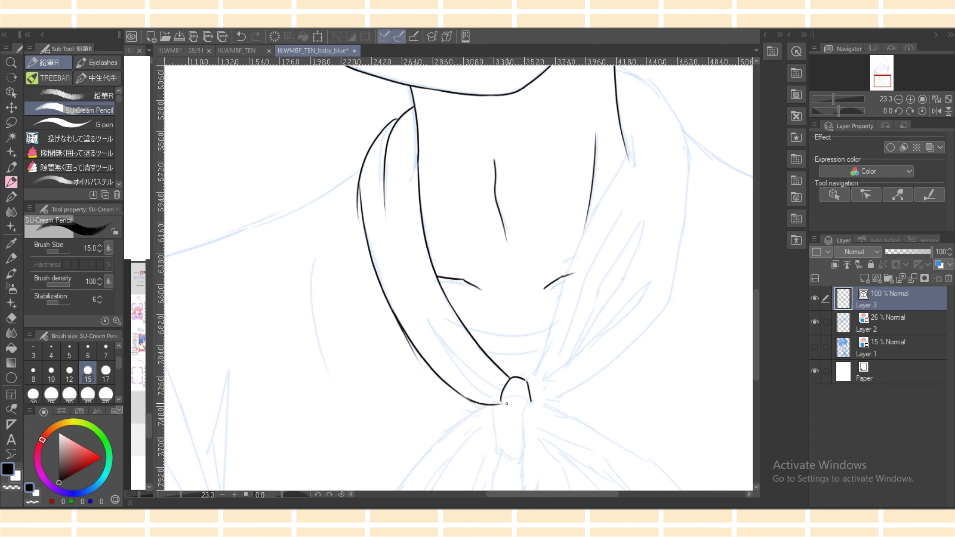
{"action": "mouse_move", "coordinate": [436, 330]}
{"action": "left_mouse_down"}
{"action": "mouse_move", "coordinate": [497, 400]}
{"action": "mouse_move", "coordinate": [493, 384]}
{"action": "left_mouse_up"}
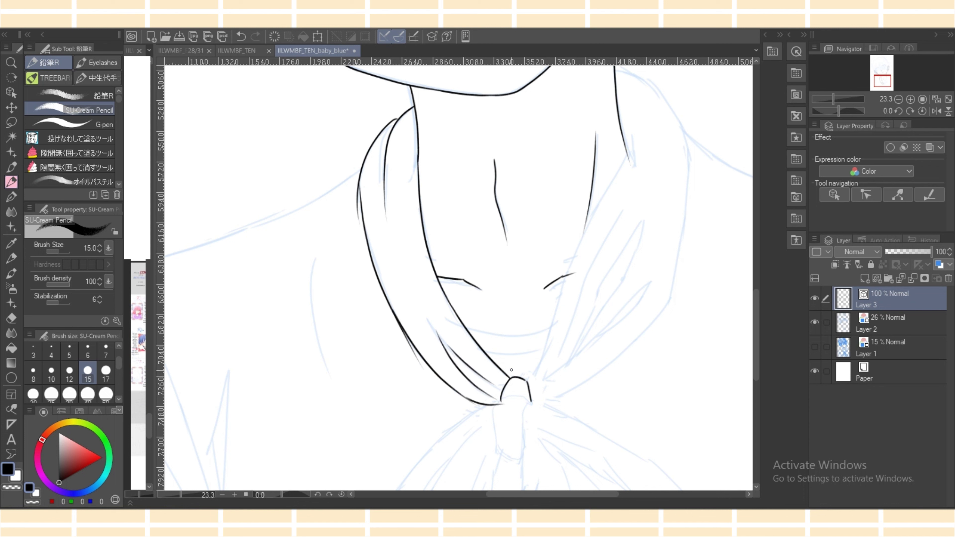
Move the control points of the two strokes on the neckerchief's lower outer edge so their overlapping ends align.
{"action": "key", "text": "o"}
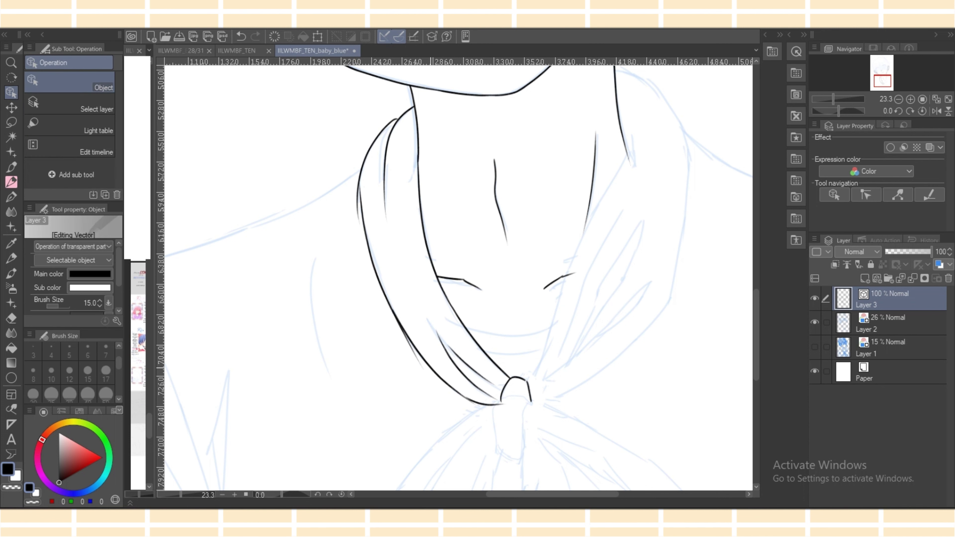
{"action": "left_click", "coordinate": [431, 368]}
{"action": "left_click_drag", "start_coordinate": [481, 408], "coordinate": [482, 407]}
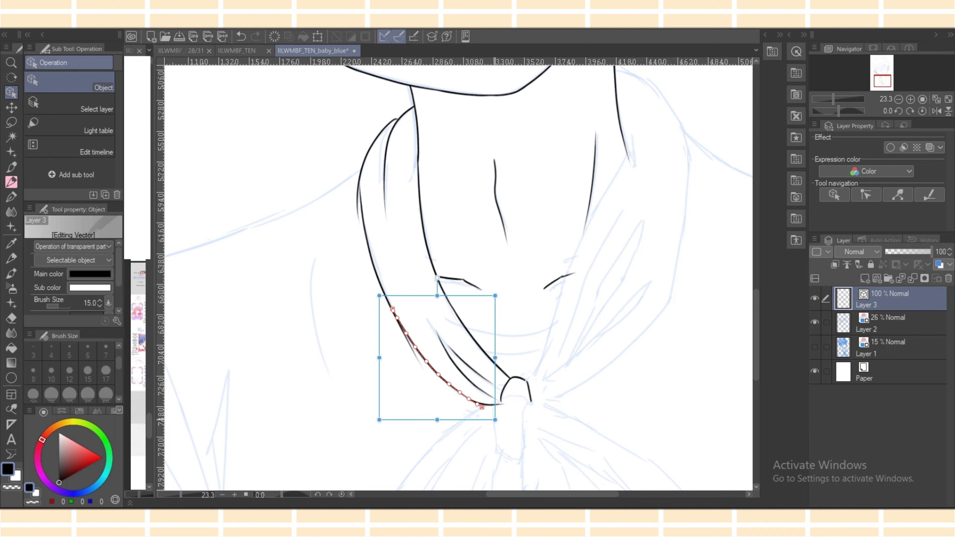
{"action": "left_click", "coordinate": [411, 349]}
{"action": "left_click_drag", "start_coordinate": [417, 359], "coordinate": [403, 328]}
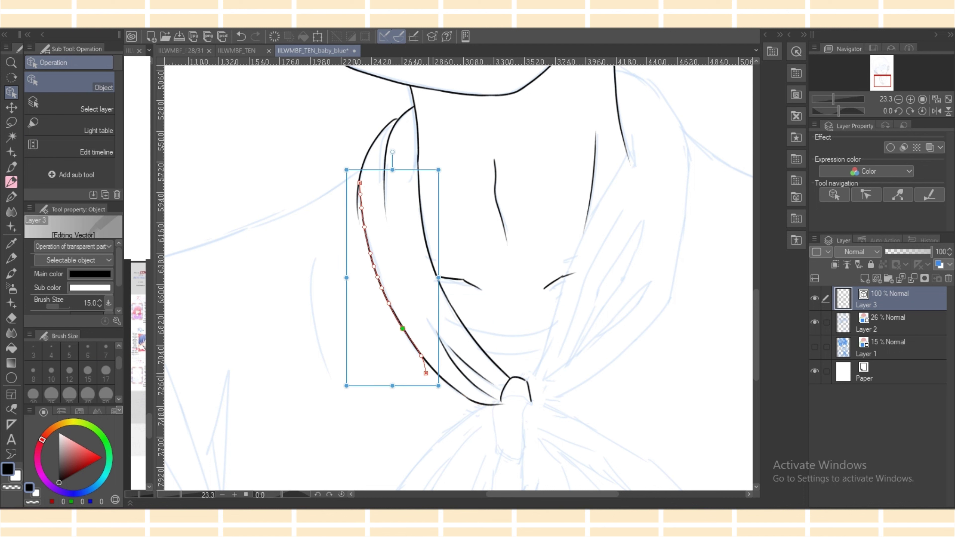
{"action": "left_click_drag", "start_coordinate": [426, 373], "coordinate": [432, 368]}
Narrow and reshape the upper outer stroke of the neckerchief so it meets the lower edge stroke cleanly.
{"action": "left_click", "coordinate": [357, 204]}
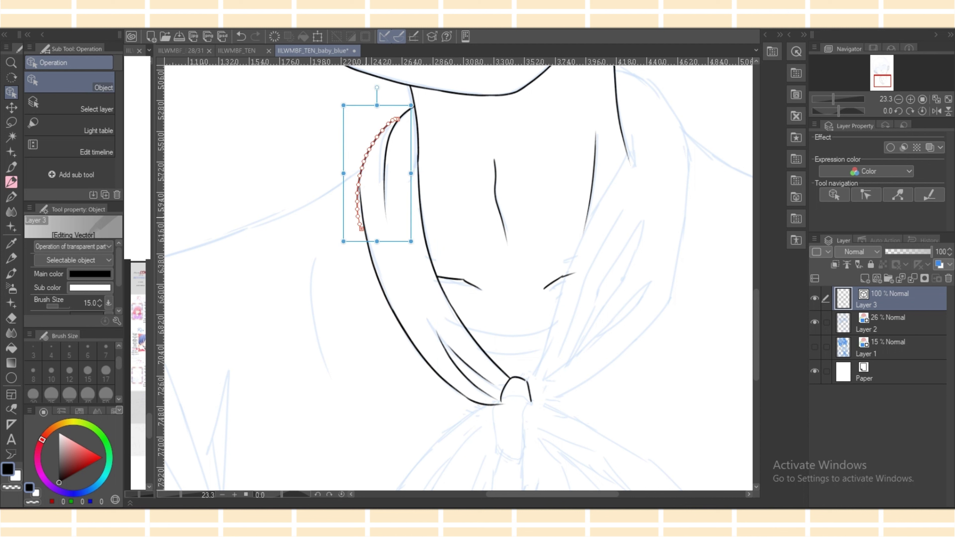
{"action": "left_click_drag", "start_coordinate": [343, 174], "coordinate": [348, 171]}
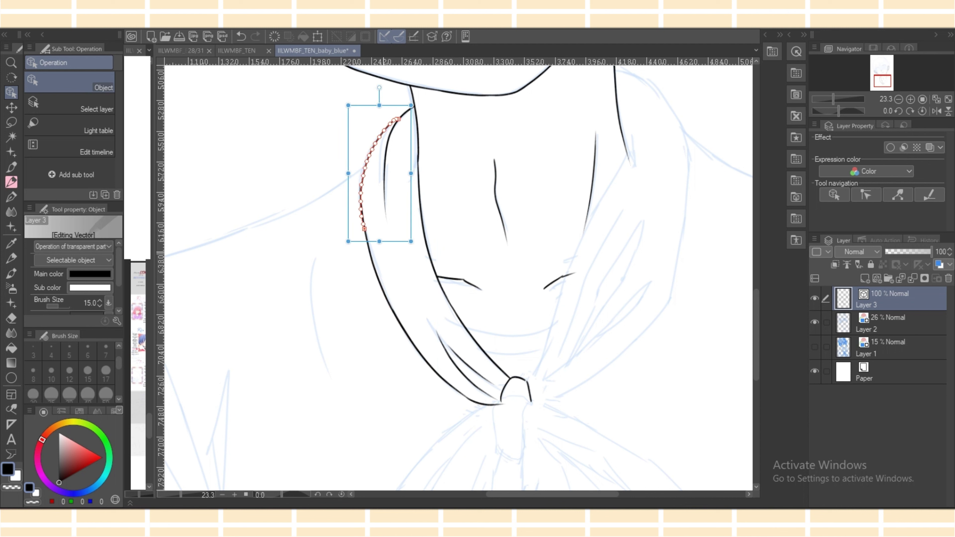
{"action": "mouse_move", "coordinate": [379, 241]}
{"action": "left_mouse_down"}
{"action": "mouse_move", "coordinate": [365, 213]}
{"action": "mouse_move", "coordinate": [347, 224]}
{"action": "mouse_move", "coordinate": [365, 226]}
{"action": "left_mouse_up"}
{"action": "left_click", "coordinate": [340, 196]}
{"action": "left_click", "coordinate": [362, 170]}
{"action": "left_click", "coordinate": [393, 171]}
Ink a short stroke joining the neckerchief's outer edge to the neck, erase the overshoot, and return to the pencil.
{"action": "key", "text": "p"}
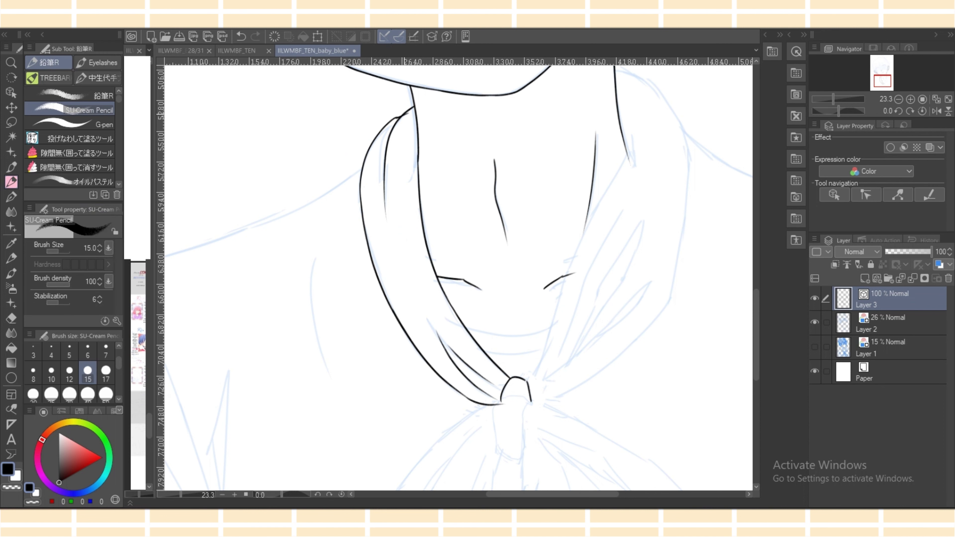
{"action": "key", "text": "e"}
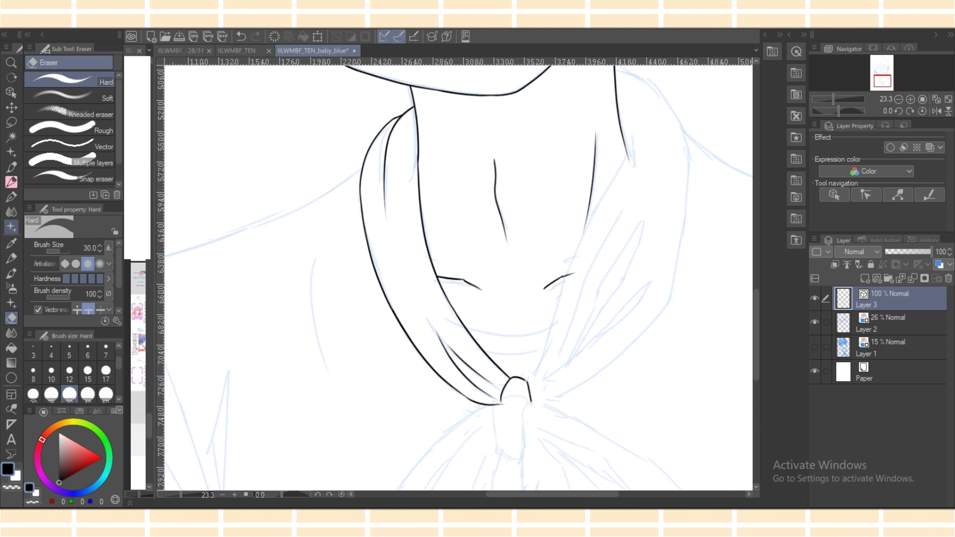
{"action": "left_click", "coordinate": [11, 182]}
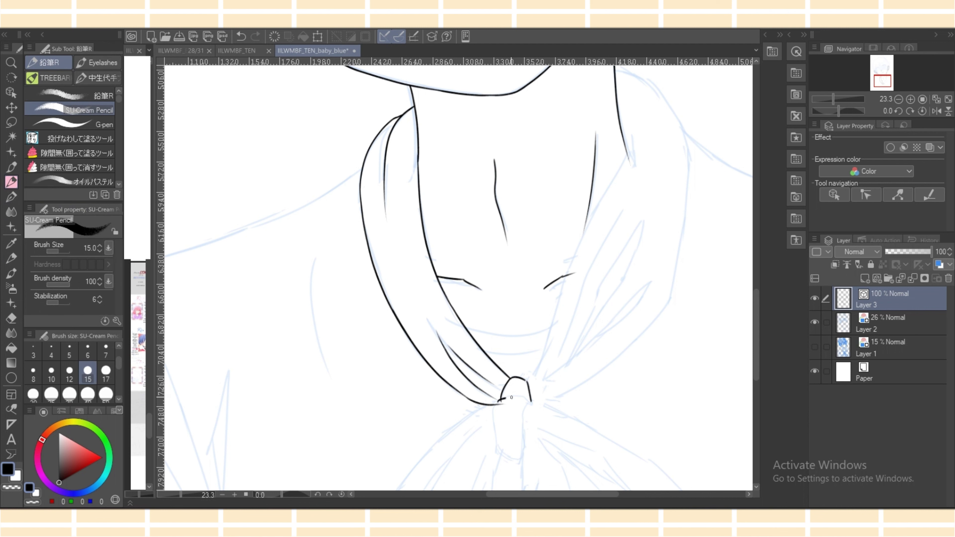
Ink the two sides and the rounded bottom of the knot's lower loop, undoing and redrawing strokes that miss the sketch.
{"action": "mouse_move", "coordinate": [511, 397]}
{"action": "left_mouse_down"}
{"action": "mouse_move", "coordinate": [530, 407]}
{"action": "mouse_move", "coordinate": [503, 456]}
{"action": "left_mouse_up"}
{"action": "key", "text": "ctrl+z"}
{"action": "key", "text": "ctrl+z"}
{"action": "left_click_drag", "start_coordinate": [492, 413], "coordinate": [516, 452]}
{"action": "left_click_drag", "start_coordinate": [527, 406], "coordinate": [519, 448]}
{"action": "key", "text": "ctrl+z"}
{"action": "key", "text": "ctrl+z"}
Nudge the knot's bottom curve upward and adjust its points so it closes cleanly against the side strokes.
{"action": "left_click_drag", "start_coordinate": [755, 348], "coordinate": [755, 377]}
{"action": "left_click", "coordinate": [11, 92]}
{"action": "left_click", "coordinate": [511, 320]}
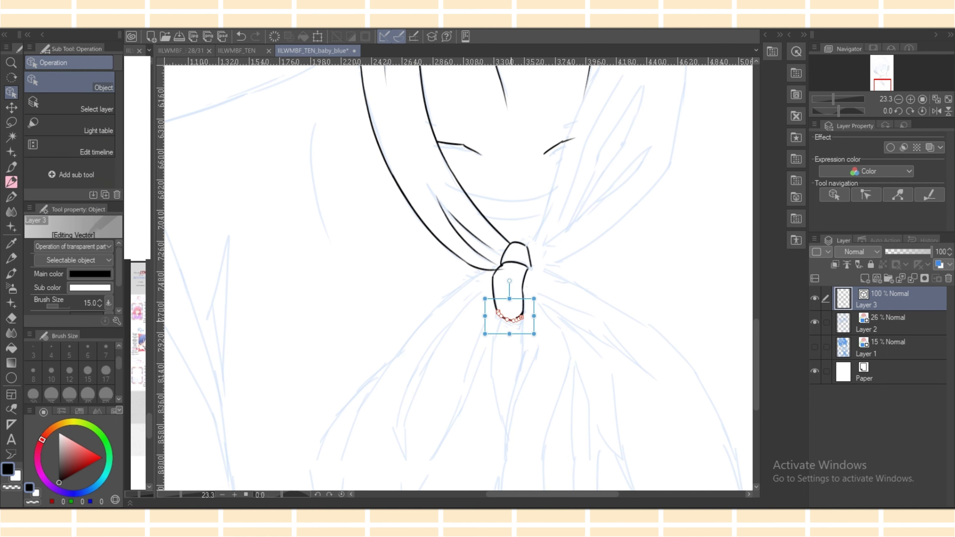
{"action": "key", "text": "Up"}
{"action": "key", "text": "Up"}
{"action": "key", "text": "Up"}
{"action": "key", "text": "Up"}
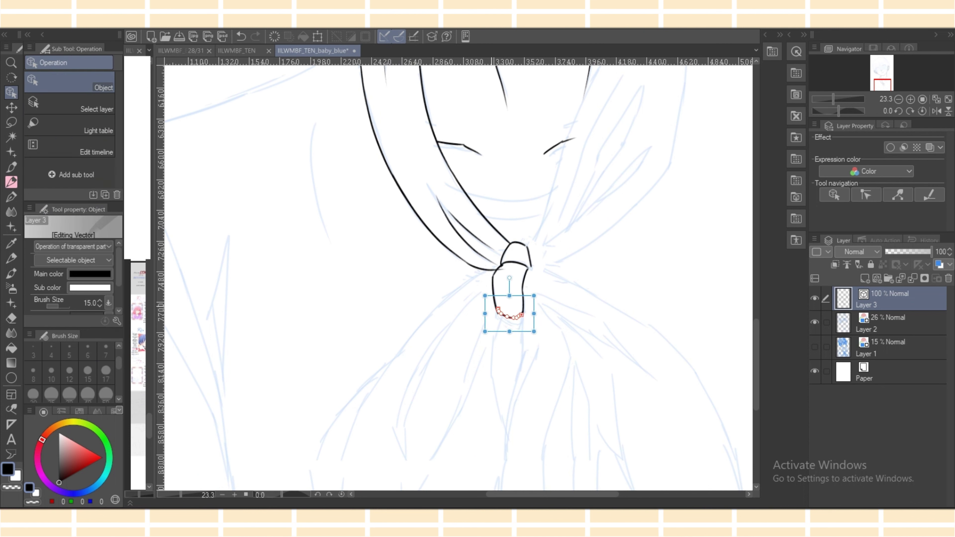
{"action": "left_click", "coordinate": [492, 281]}
{"action": "left_click_drag", "start_coordinate": [512, 328], "coordinate": [512, 323]}
Erase the stray line ends where the neckerchief's edge meets the knot.
{"action": "key", "text": "e"}
{"action": "key", "text": "o"}
{"action": "key", "text": "e"}
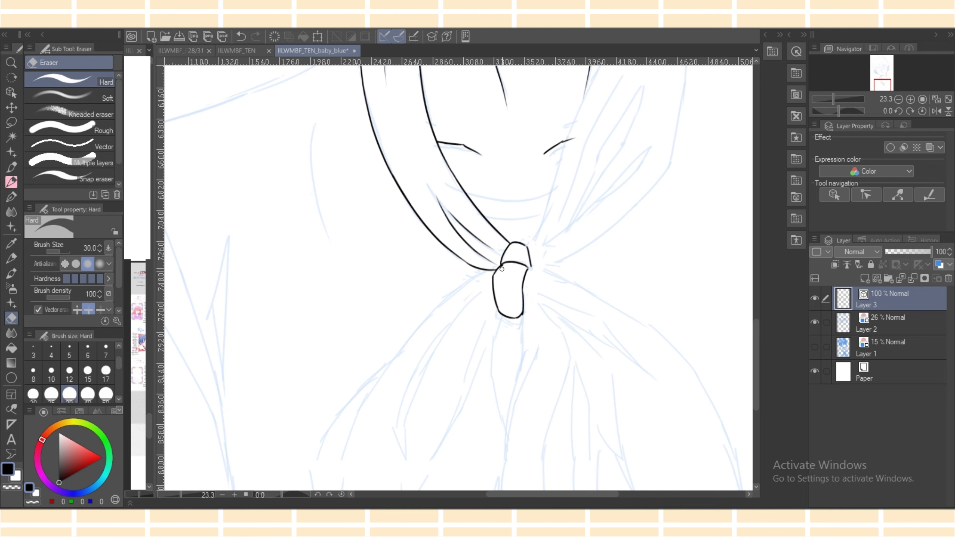
{"action": "key", "text": "o"}
{"action": "scroll", "coordinate": [458, 278], "scroll_direction": "up", "scroll_amount": 5}
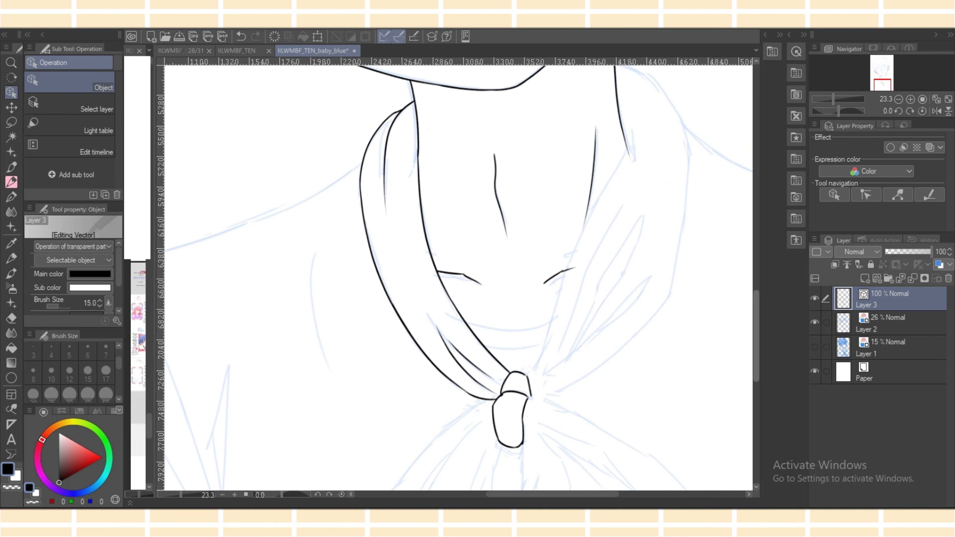
Ink the shirt's curved neckline between the neckerchief halves and a shorter curved fold beneath it.
{"action": "key", "text": "p"}
{"action": "mouse_move", "coordinate": [463, 318]}
{"action": "left_mouse_down"}
{"action": "mouse_move", "coordinate": [574, 309]}
{"action": "mouse_move", "coordinate": [494, 331]}
{"action": "mouse_move", "coordinate": [591, 304]}
{"action": "left_mouse_up"}
{"action": "key", "text": "ctrl+z"}
{"action": "left_click_drag", "start_coordinate": [488, 344], "coordinate": [544, 336]}
{"action": "key", "text": "ctrl+z"}
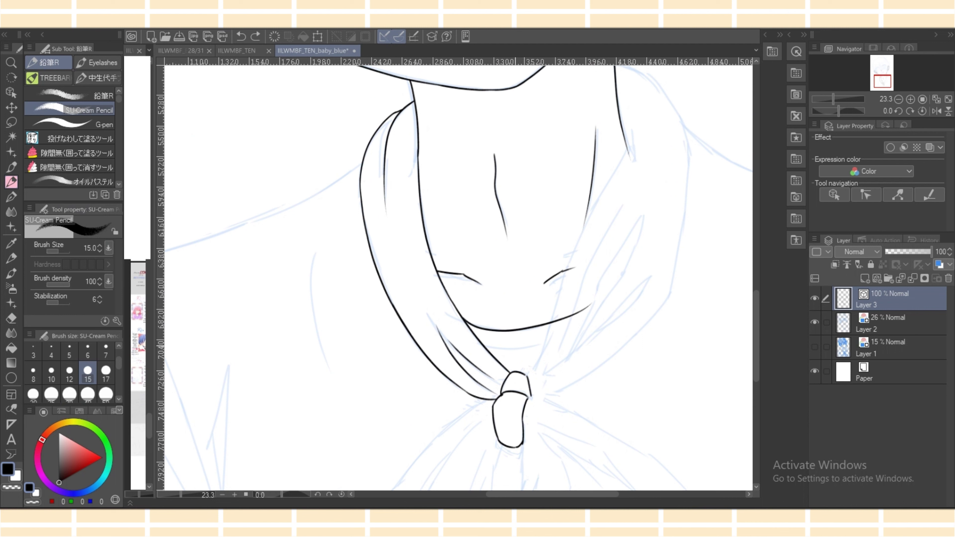
{"action": "left_click_drag", "start_coordinate": [490, 350], "coordinate": [536, 344]}
{"action": "key", "text": "ctrl+z"}
{"action": "key", "text": "ctrl+z"}
{"action": "key", "text": "ctrl+z"}
Ink the inner edge of the neckerchief's uninked half from the neck down to the knot.
{"action": "left_click_drag", "start_coordinate": [628, 139], "coordinate": [554, 315]}
{"action": "key", "text": "ctrl+z"}
{"action": "key", "text": "ctrl+z"}
{"action": "left_click_drag", "start_coordinate": [594, 210], "coordinate": [554, 309]}
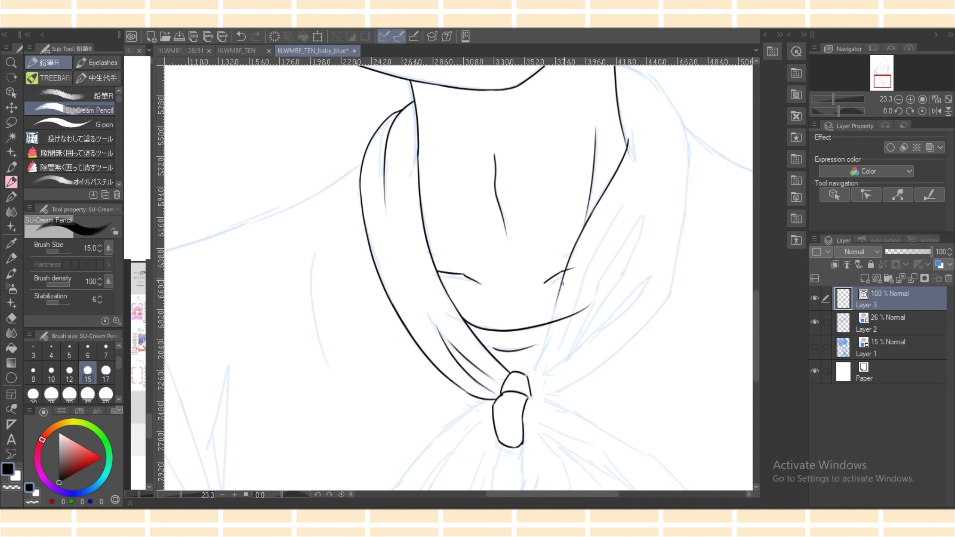
{"action": "key", "text": "ctrl+z"}
{"action": "left_click_drag", "start_coordinate": [589, 215], "coordinate": [537, 367]}
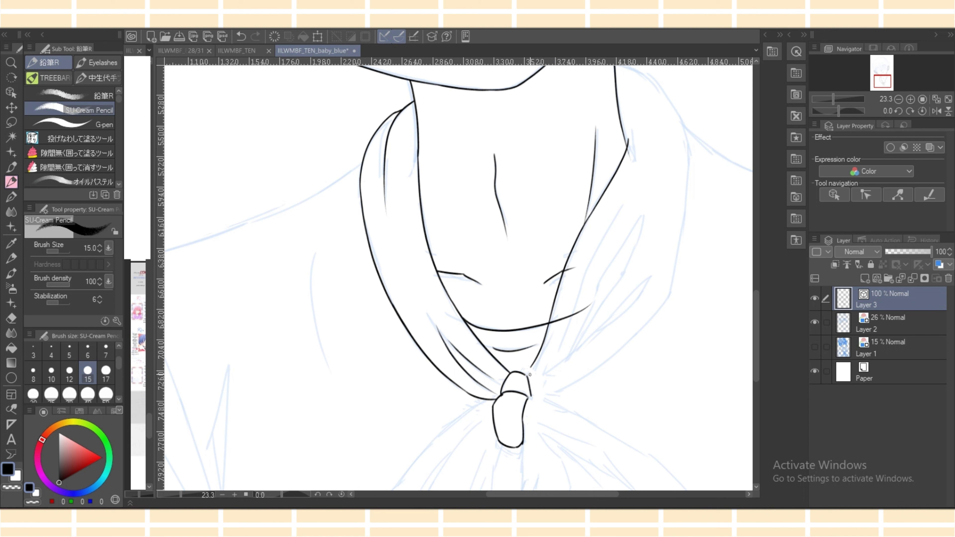
{"action": "key", "text": "ctrl+z"}
Ink the long fold lines fanning up from the knot along the neckerchief's newly started half.
{"action": "mouse_move", "coordinate": [548, 362]}
{"action": "left_mouse_down"}
{"action": "mouse_move", "coordinate": [584, 331]}
{"action": "mouse_move", "coordinate": [630, 248]}
{"action": "left_mouse_up"}
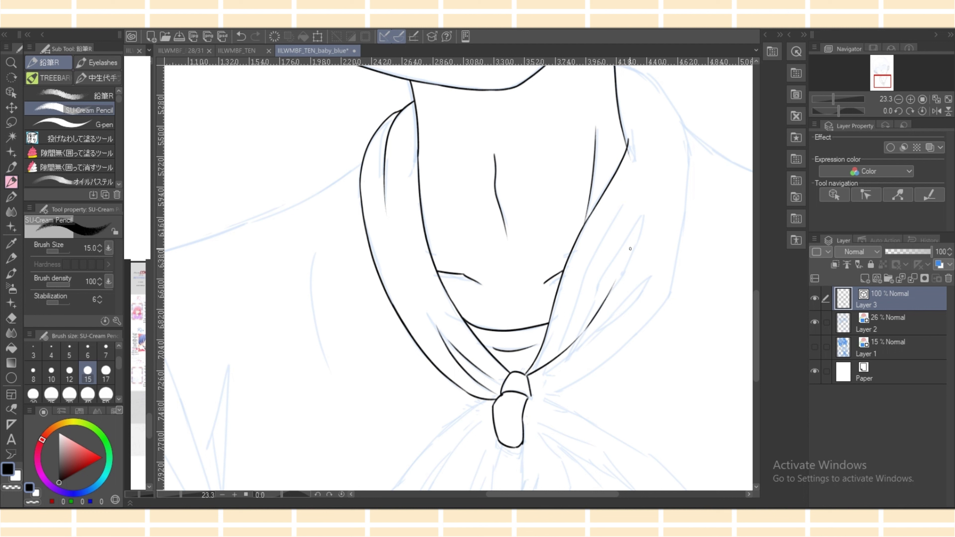
{"action": "key", "text": "ctrl+z"}
{"action": "left_click_drag", "start_coordinate": [646, 214], "coordinate": [618, 279]}
{"action": "left_click_drag", "start_coordinate": [625, 264], "coordinate": [575, 342]}
{"action": "key", "text": "ctrl+z"}
{"action": "left_click_drag", "start_coordinate": [641, 217], "coordinate": [576, 331]}
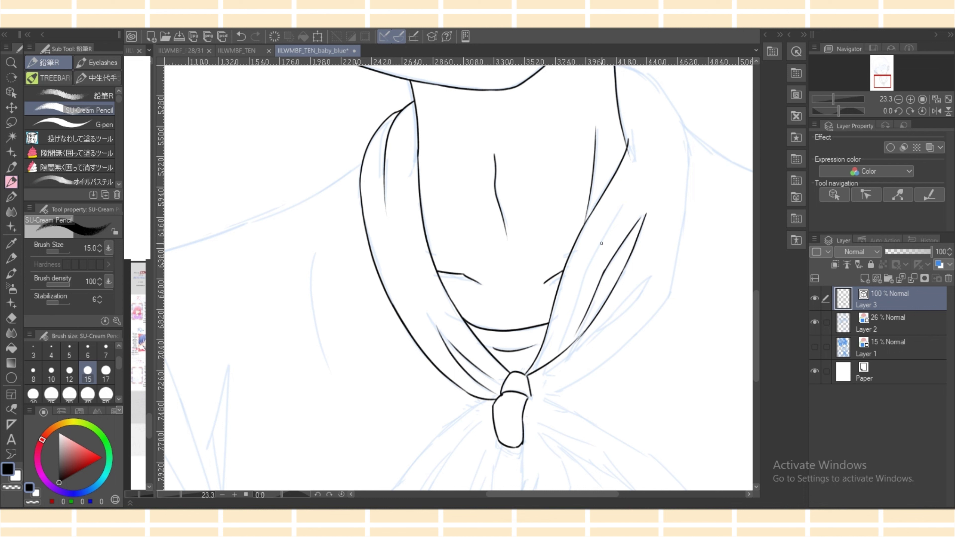
{"action": "mouse_move", "coordinate": [623, 199]}
{"action": "left_mouse_down"}
{"action": "mouse_move", "coordinate": [560, 338]}
{"action": "mouse_move", "coordinate": [634, 306]}
{"action": "left_mouse_up"}
{"action": "key", "text": "ctrl+z"}
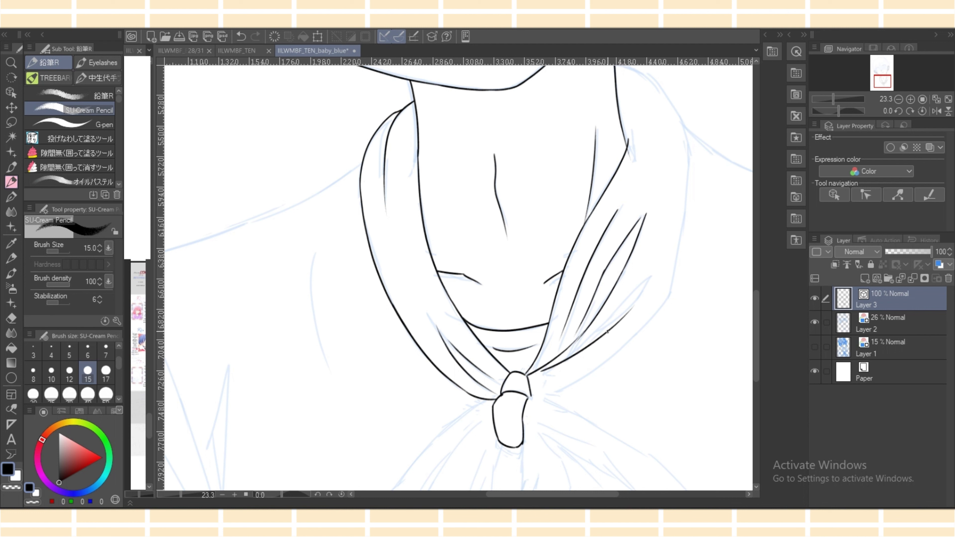
{"action": "left_click_drag", "start_coordinate": [587, 346], "coordinate": [661, 277]}
{"action": "key", "text": "ctrl+z"}
Adjust the control points of the new fold strokes above the knot so their ends align, and return to the pencil.
{"action": "key", "text": "o"}
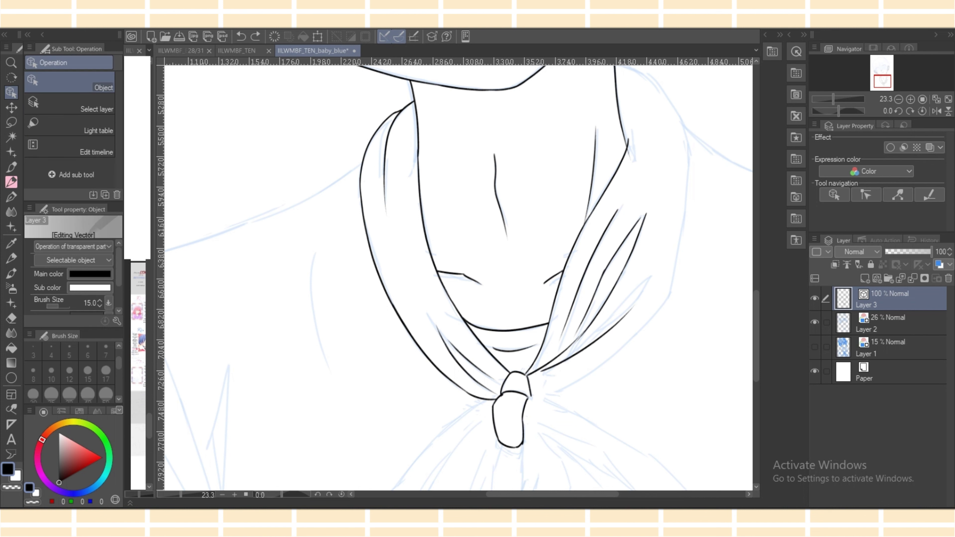
{"action": "left_click", "coordinate": [613, 288]}
{"action": "left_click_drag", "start_coordinate": [560, 359], "coordinate": [560, 356]}
{"action": "left_click", "coordinate": [608, 266]}
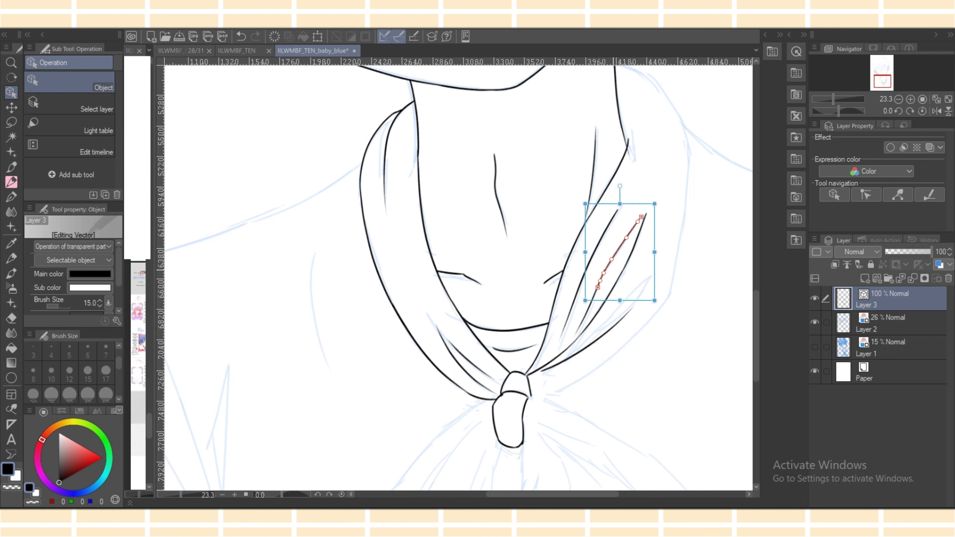
{"action": "left_click_drag", "start_coordinate": [585, 300], "coordinate": [587, 294]}
{"action": "left_click", "coordinate": [575, 322]}
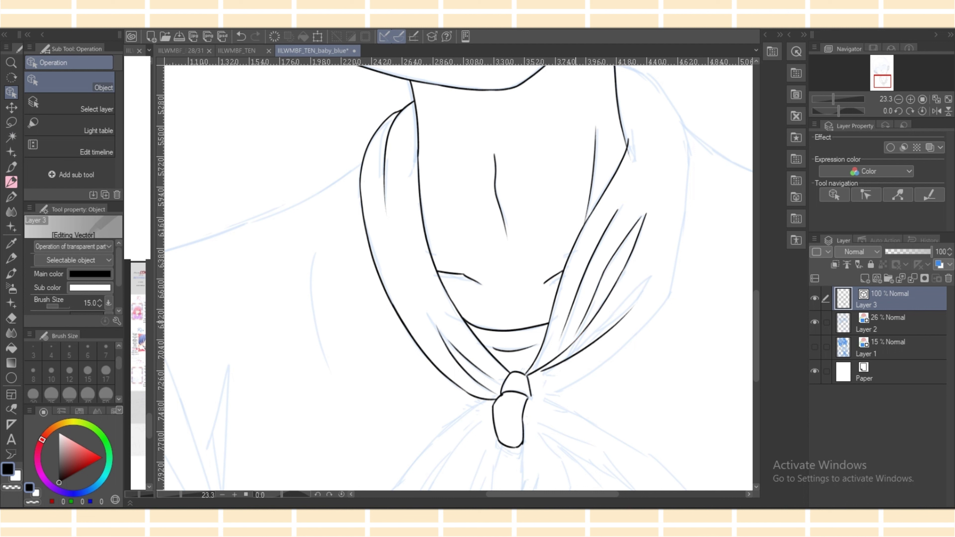
{"action": "key", "text": "p"}
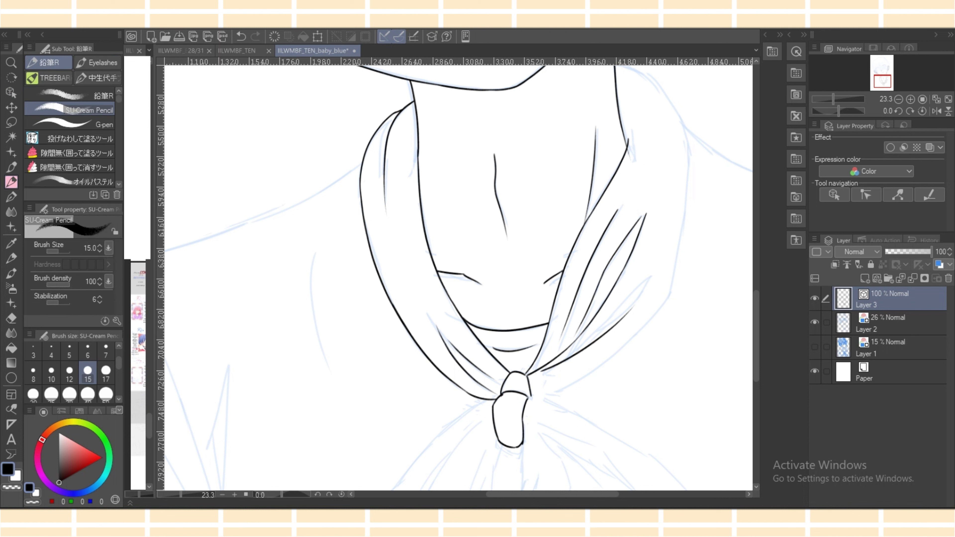
Redraw the short stroke where the neckerchief's inner edge meets the neck line and clean up its end.
{"action": "key", "text": "ctrl+z"}
{"action": "left_click_drag", "start_coordinate": [624, 140], "coordinate": [635, 159]}
{"action": "key", "text": "e"}
{"action": "key", "text": "p"}
Ink the upper edge of the neckerchief's hanging tail, curving outward and down from the side of the knot.
{"action": "left_click_drag", "start_coordinate": [530, 399], "coordinate": [628, 358]}
{"action": "key", "text": "ctrl+z"}
{"action": "left_click_drag", "start_coordinate": [529, 397], "coordinate": [585, 424]}
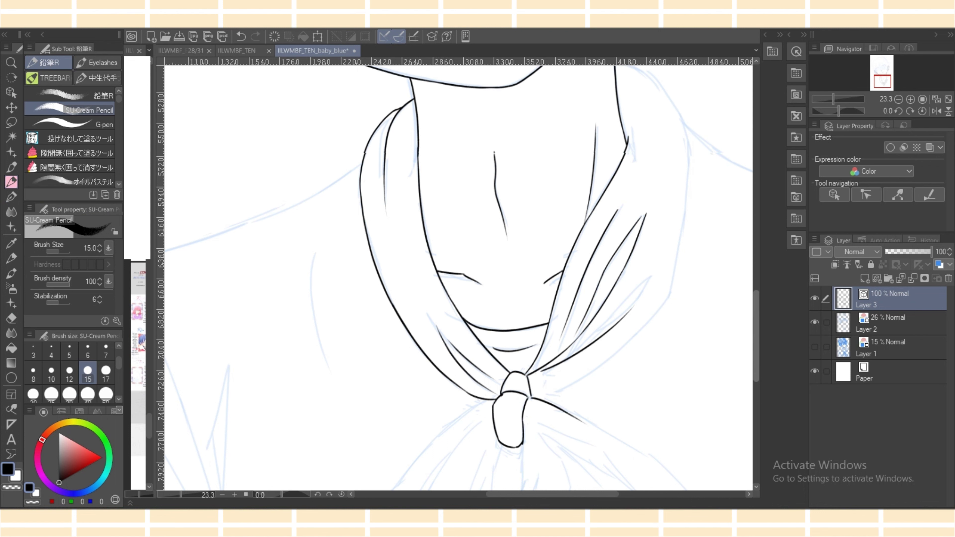
{"action": "scroll", "coordinate": [730, 368], "scroll_direction": "down", "scroll_amount": 5}
{"action": "key", "text": "ctrl+z"}
{"action": "left_click_drag", "start_coordinate": [529, 231], "coordinate": [657, 308]}
{"action": "key", "text": "ctrl+z"}
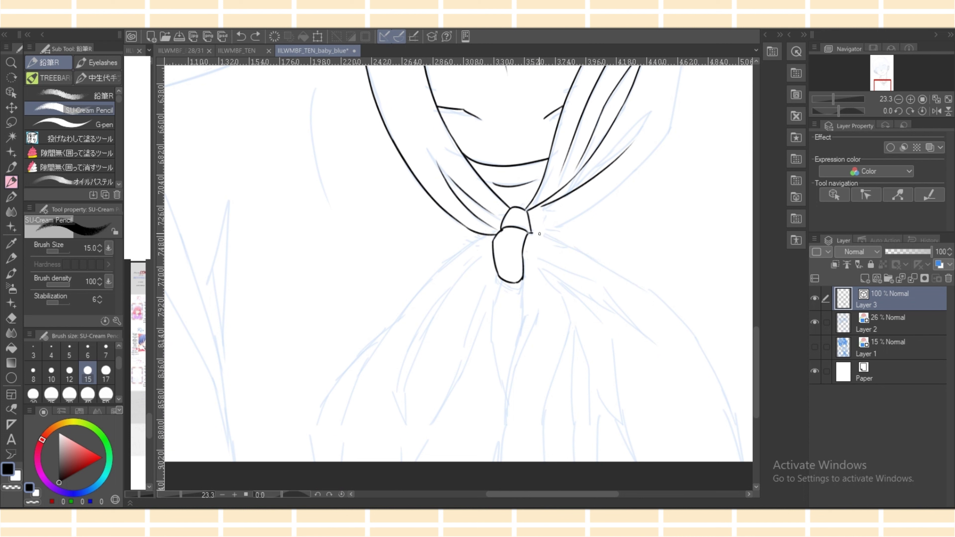
{"action": "left_click_drag", "start_coordinate": [528, 232], "coordinate": [682, 317]}
Erase the overshooting line ends around the knot's loop and return to the pencil.
{"action": "key", "text": "e"}
{"action": "left_click", "coordinate": [500, 232]}
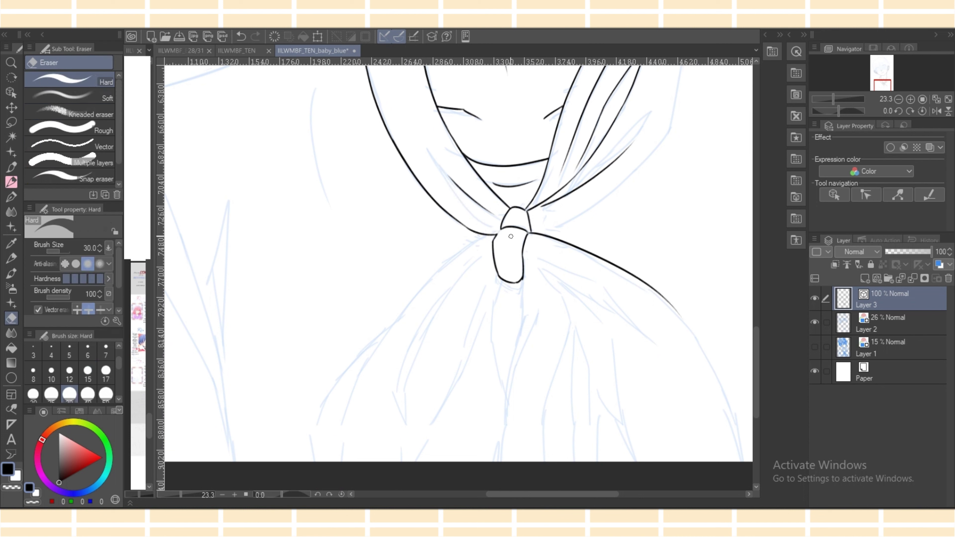
{"action": "key", "text": "ctrl+z"}
{"action": "key", "text": "p"}
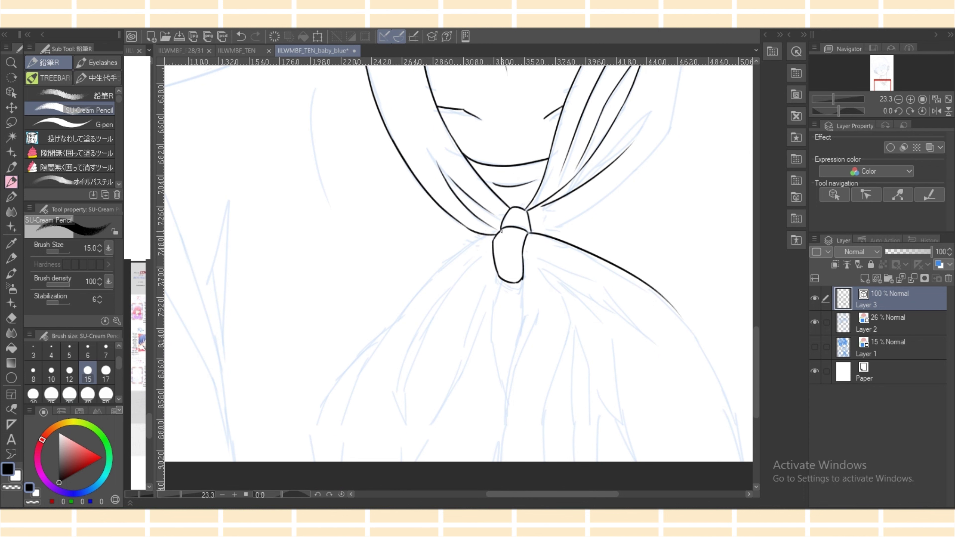
{"action": "key", "text": "e"}
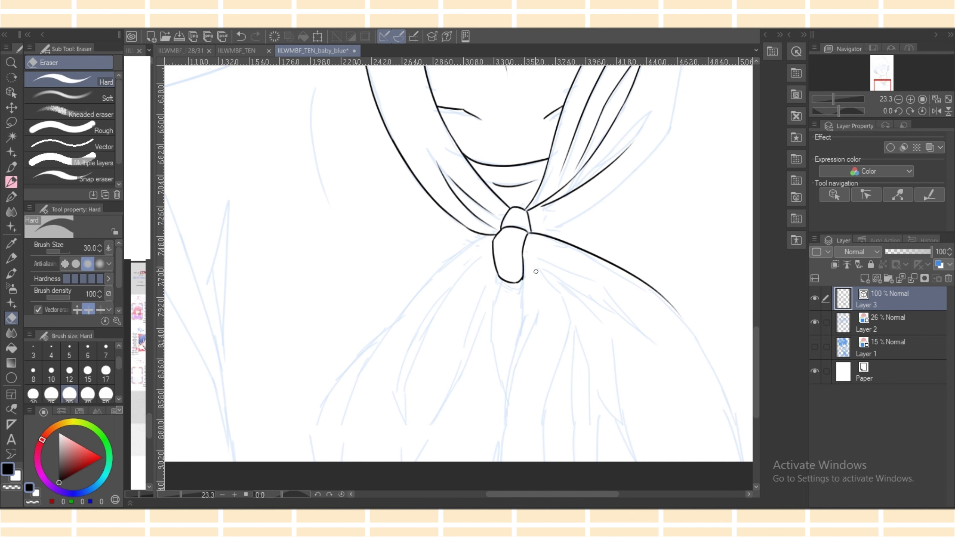
{"action": "left_click", "coordinate": [524, 280]}
{"action": "key", "text": "p"}
Ink the tail's inner edge from the bottom of the knot down to the canvas's lower border.
{"action": "mouse_move", "coordinate": [522, 270]}
{"action": "left_mouse_down"}
{"action": "mouse_move", "coordinate": [524, 333]}
{"action": "mouse_move", "coordinate": [500, 437]}
{"action": "left_mouse_up"}
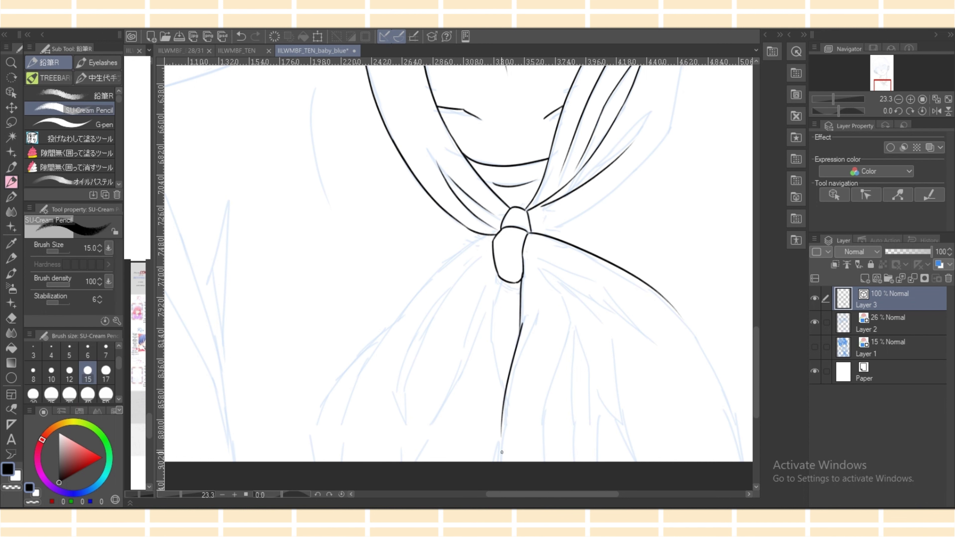
{"action": "key", "text": "ctrl+z"}
{"action": "left_click_drag", "start_coordinate": [521, 323], "coordinate": [497, 442]}
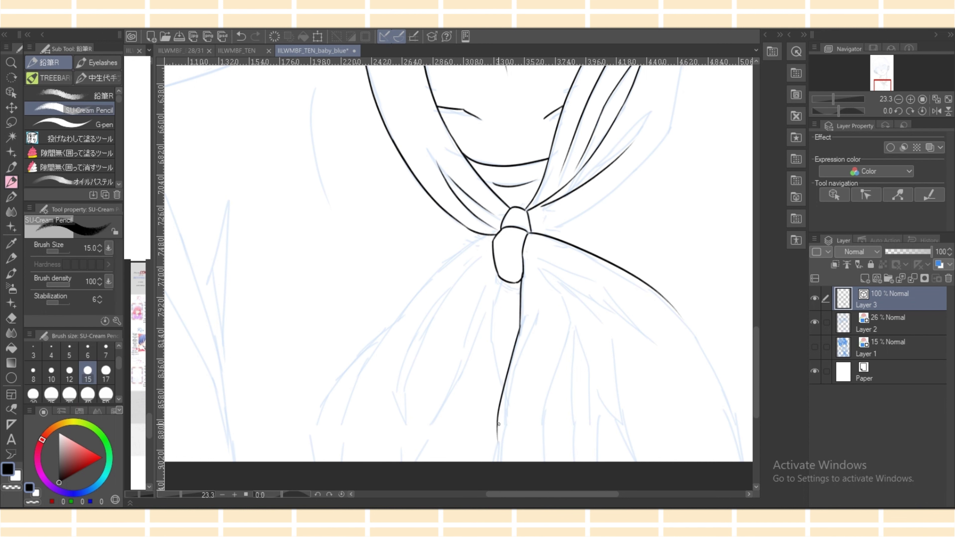
{"action": "key", "text": "ctrl+z"}
{"action": "left_click_drag", "start_coordinate": [522, 323], "coordinate": [501, 462]}
{"action": "key", "text": "ctrl+z"}
{"action": "key", "text": "ctrl+z"}
{"action": "left_click_drag", "start_coordinate": [505, 416], "coordinate": [499, 462]}
{"action": "key", "text": "e"}
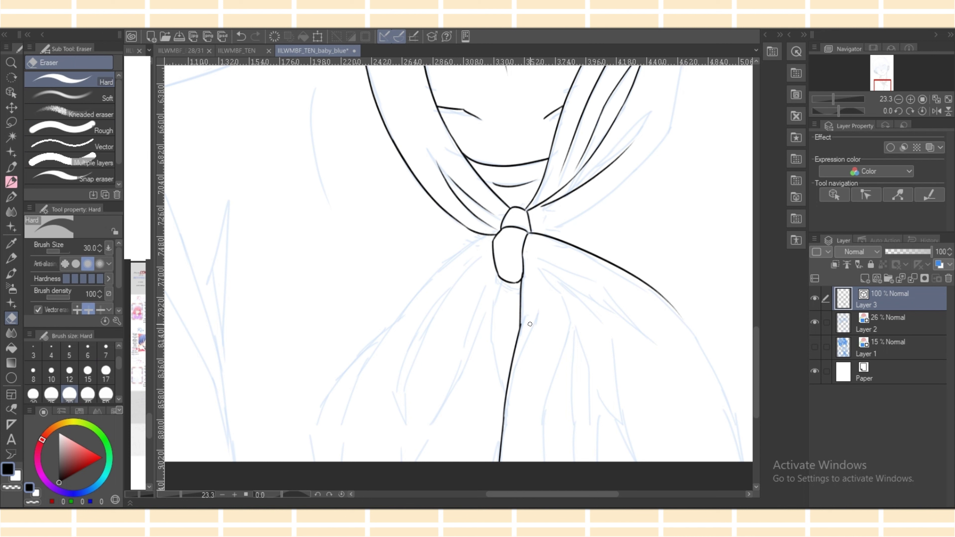
Ink the tail's first folds: a short diagonal below the knot and long lines running down beside the inner edge.
{"action": "key", "text": "p"}
{"action": "mouse_move", "coordinate": [543, 268]}
{"action": "left_mouse_down"}
{"action": "mouse_move", "coordinate": [569, 319]}
{"action": "mouse_move", "coordinate": [511, 385]}
{"action": "left_mouse_up"}
{"action": "key", "text": "ctrl+z"}
{"action": "mouse_move", "coordinate": [542, 267]}
{"action": "left_mouse_down"}
{"action": "mouse_move", "coordinate": [572, 315]}
{"action": "mouse_move", "coordinate": [543, 408]}
{"action": "left_mouse_up"}
{"action": "key", "text": "ctrl+z"}
{"action": "key", "text": "ctrl+y"}
{"action": "key", "text": "ctrl+z"}
{"action": "left_click_drag", "start_coordinate": [572, 316], "coordinate": [544, 462]}
{"action": "key", "text": "ctrl+z"}
{"action": "key", "text": "ctrl+y"}
Ink the long narrow fold through the middle of the tail and a short diagonal fold near the canvas's lower border.
{"action": "mouse_move", "coordinate": [577, 334]}
{"action": "left_mouse_down"}
{"action": "mouse_move", "coordinate": [571, 372]}
{"action": "mouse_move", "coordinate": [585, 358]}
{"action": "mouse_move", "coordinate": [593, 404]}
{"action": "left_mouse_up"}
{"action": "left_click_drag", "start_coordinate": [592, 389], "coordinate": [598, 463]}
{"action": "key", "text": "ctrl+z"}
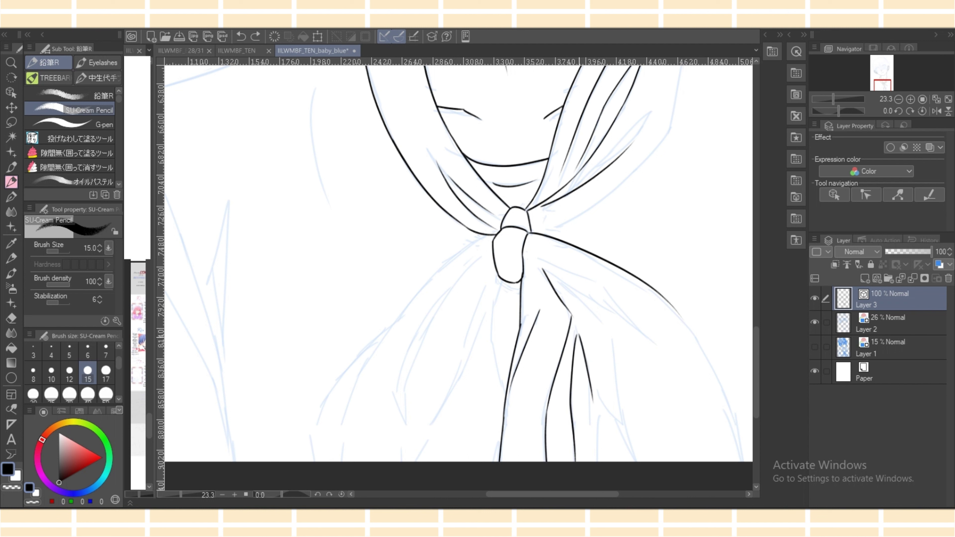
{"action": "key", "text": "ctrl+z"}
{"action": "left_click_drag", "start_coordinate": [576, 329], "coordinate": [596, 462]}
{"action": "left_click_drag", "start_coordinate": [603, 396], "coordinate": [637, 458]}
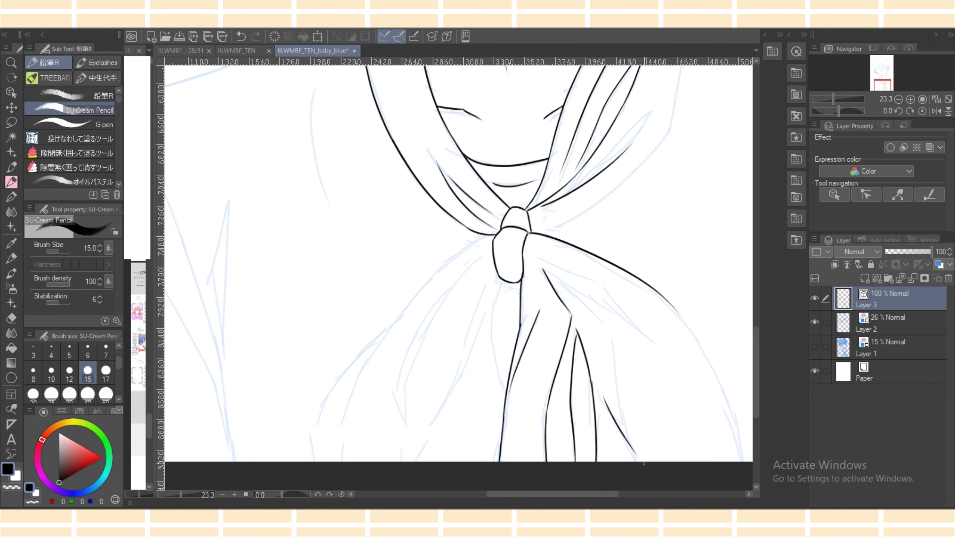
Ink the pointed fold under the tail's upper edge and another fold line running down to the canvas's lower border.
{"action": "left_click_drag", "start_coordinate": [556, 270], "coordinate": [624, 340]}
{"action": "left_click_drag", "start_coordinate": [560, 269], "coordinate": [655, 352]}
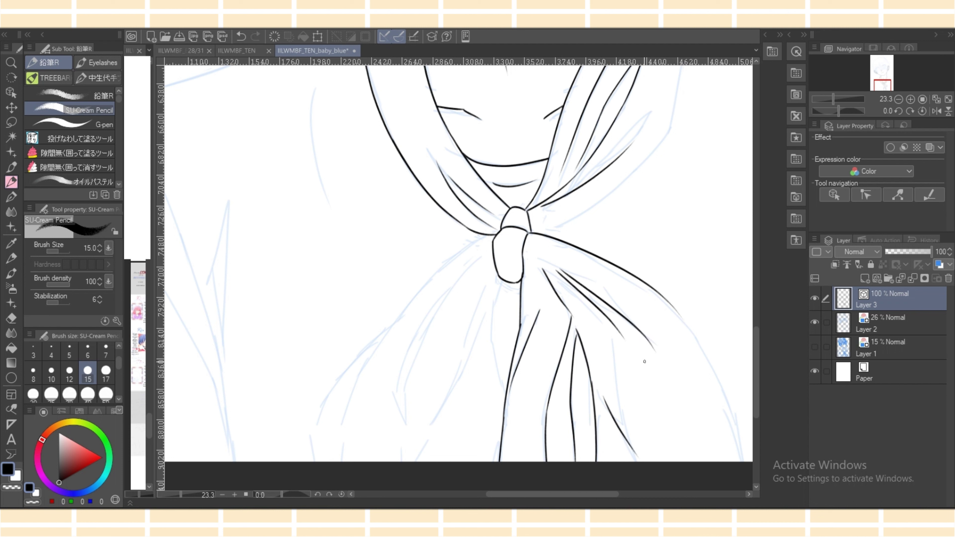
{"action": "key", "text": "ctrl+z"}
{"action": "left_click_drag", "start_coordinate": [544, 263], "coordinate": [641, 331]}
{"action": "key", "text": "ctrl+z"}
{"action": "key", "text": "ctrl+z"}
{"action": "mouse_move", "coordinate": [540, 260]}
{"action": "left_mouse_down"}
{"action": "mouse_move", "coordinate": [614, 302]}
{"action": "mouse_move", "coordinate": [610, 293]}
{"action": "mouse_move", "coordinate": [655, 344]}
{"action": "left_mouse_up"}
{"action": "mouse_move", "coordinate": [589, 297]}
{"action": "left_mouse_down"}
{"action": "mouse_move", "coordinate": [657, 350]}
{"action": "mouse_move", "coordinate": [644, 462]}
{"action": "left_mouse_up"}
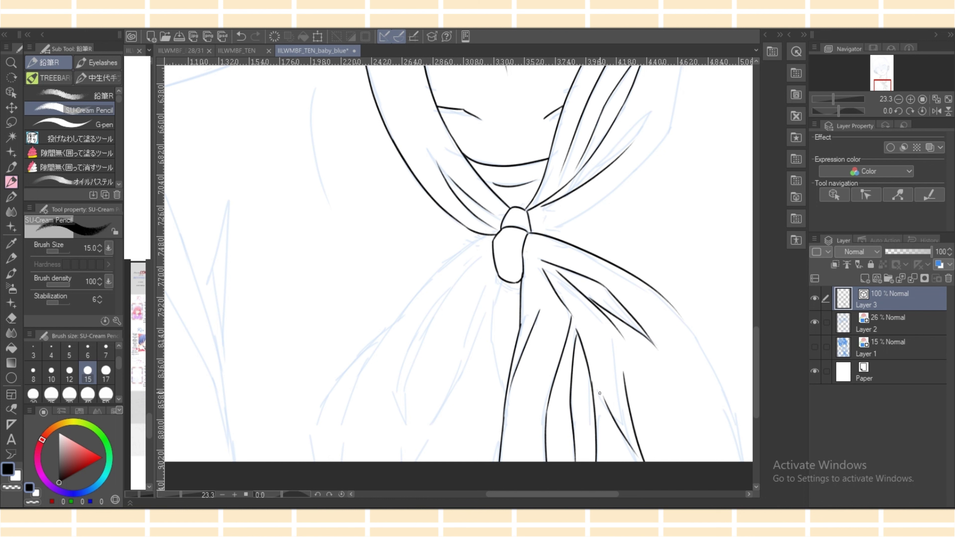
{"action": "key", "text": "ctrl+z"}
Adjust the end point of the long fold's lower stroke to join the one above it, and return to the SU-Cream Pencil.
{"action": "key", "text": "o"}
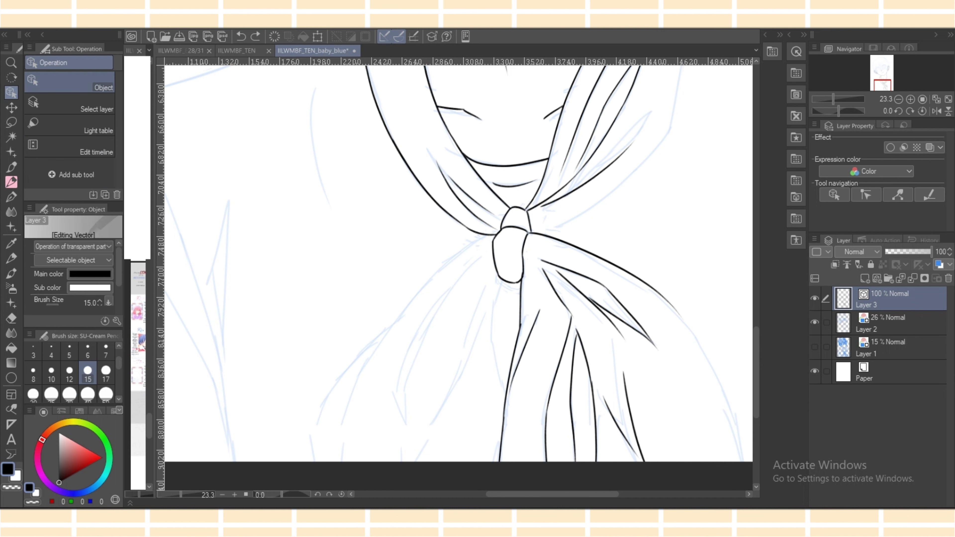
{"action": "left_click", "coordinate": [595, 421]}
{"action": "left_click_drag", "start_coordinate": [593, 371], "coordinate": [593, 372]}
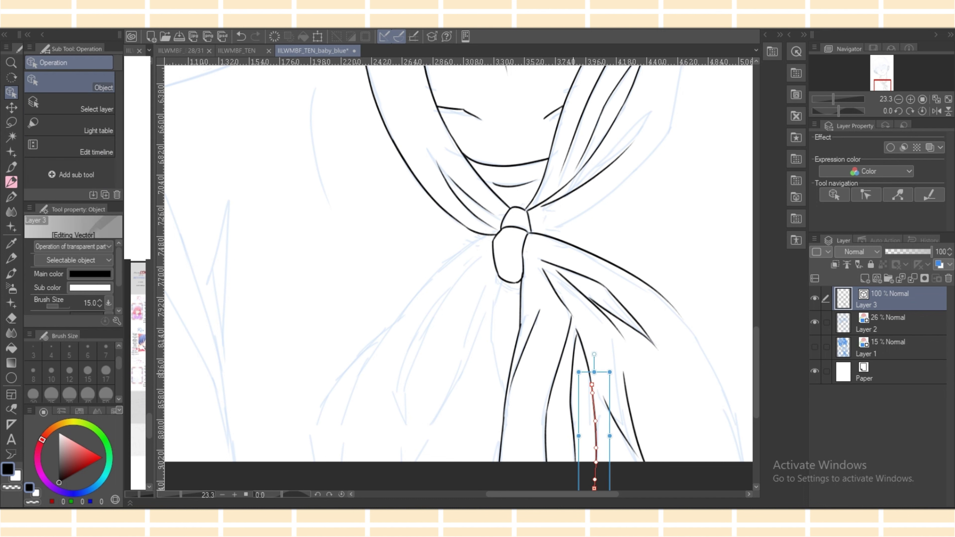
{"action": "key", "text": "p"}
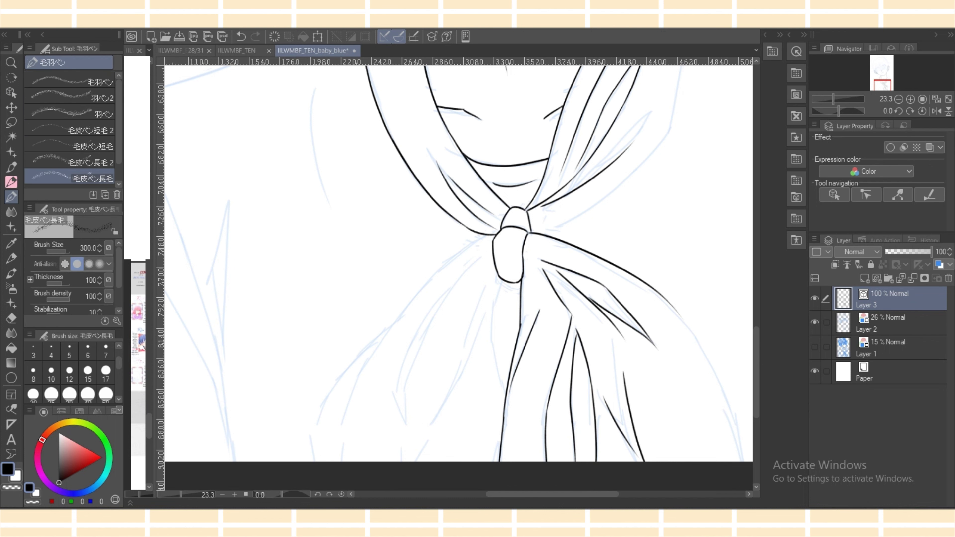
{"action": "key", "text": "p"}
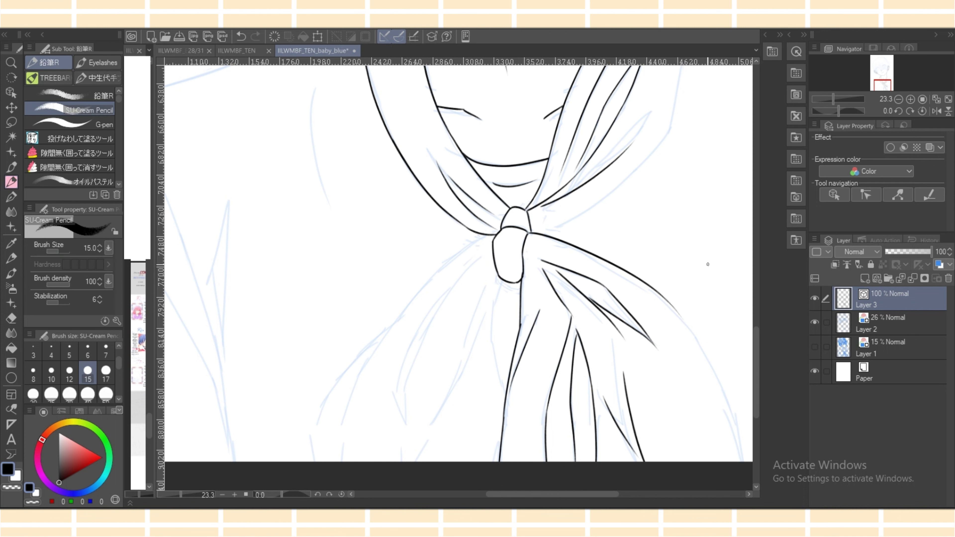
Ink the neckerchief's lower outer edge from the knot up along the side with the fanned folds.
{"action": "mouse_move", "coordinate": [530, 231]}
{"action": "left_mouse_down"}
{"action": "mouse_move", "coordinate": [535, 371]}
{"action": "mouse_move", "coordinate": [663, 306]}
{"action": "left_mouse_up"}
{"action": "key", "text": "ctrl+z"}
{"action": "mouse_move", "coordinate": [533, 374]}
{"action": "left_mouse_down"}
{"action": "mouse_move", "coordinate": [588, 353]}
{"action": "mouse_move", "coordinate": [685, 268]}
{"action": "mouse_move", "coordinate": [581, 358]}
{"action": "mouse_move", "coordinate": [668, 296]}
{"action": "left_mouse_up"}
{"action": "key", "text": "ctrl+z"}
{"action": "left_click_drag", "start_coordinate": [747, 250], "coordinate": [747, 319]}
Flip the canvas view horizontally and ink the neckerchief's outer edge from the neck down to the lower edge stroke.
{"action": "left_click", "coordinate": [935, 111]}
{"action": "left_click_drag", "start_coordinate": [595, 494], "coordinate": [553, 493]}
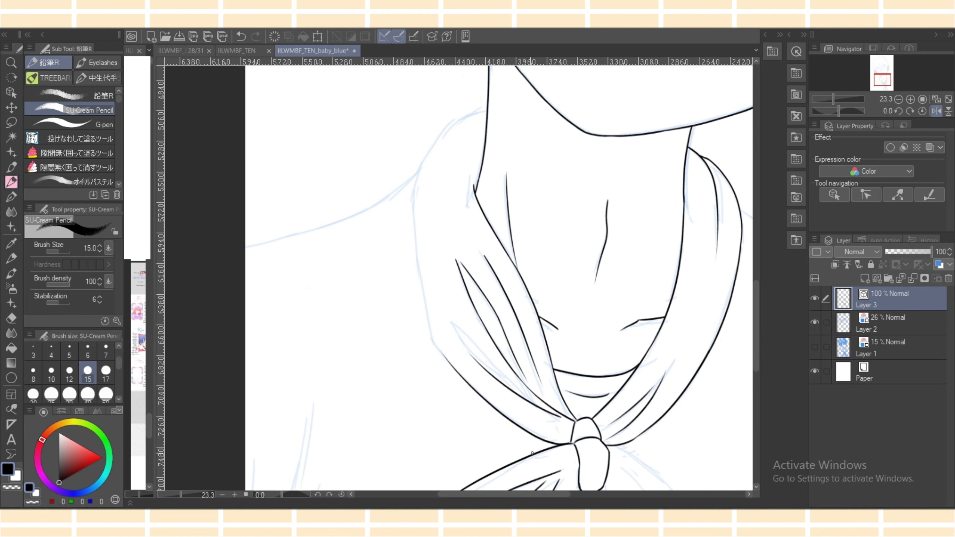
{"action": "left_click_drag", "start_coordinate": [484, 110], "coordinate": [419, 191]}
{"action": "key", "text": "ctrl+z"}
{"action": "mouse_move", "coordinate": [485, 109]}
{"action": "left_mouse_down"}
{"action": "mouse_move", "coordinate": [413, 201]}
{"action": "mouse_move", "coordinate": [433, 329]}
{"action": "left_mouse_up"}
{"action": "key", "text": "ctrl+z"}
{"action": "mouse_move", "coordinate": [414, 186]}
{"action": "left_mouse_down"}
{"action": "mouse_move", "coordinate": [441, 350]}
{"action": "mouse_move", "coordinate": [411, 192]}
{"action": "mouse_move", "coordinate": [421, 288]}
{"action": "mouse_move", "coordinate": [438, 349]}
{"action": "mouse_move", "coordinate": [448, 348]}
{"action": "mouse_move", "coordinate": [435, 345]}
{"action": "mouse_move", "coordinate": [465, 379]}
{"action": "left_mouse_up"}
{"action": "key", "text": "ctrl+z"}
{"action": "key", "text": "ctrl+z"}
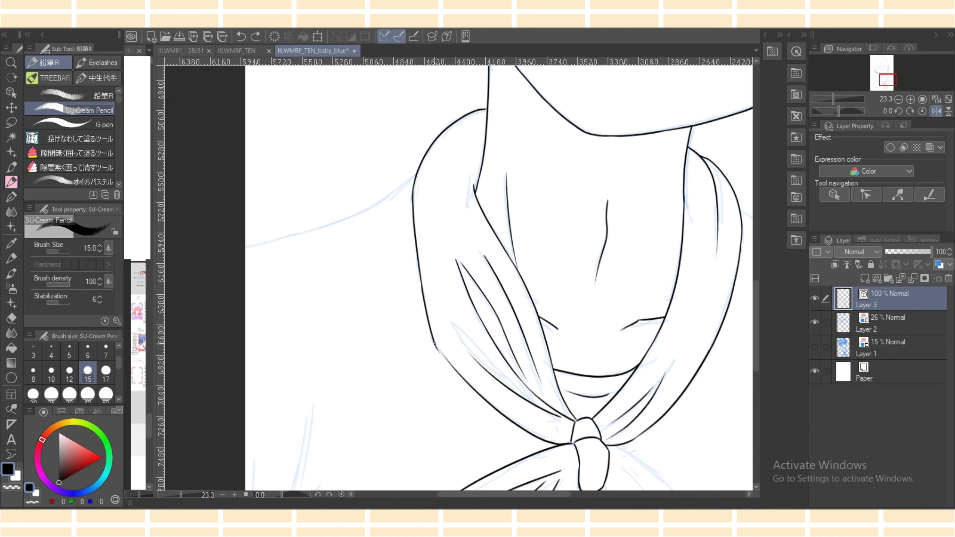
{"action": "left_click_drag", "start_coordinate": [433, 342], "coordinate": [457, 370]}
Adjust the end point of the lower outer stroke so it joins the neckerchief's side edge smoothly.
{"action": "left_click", "coordinate": [11, 92]}
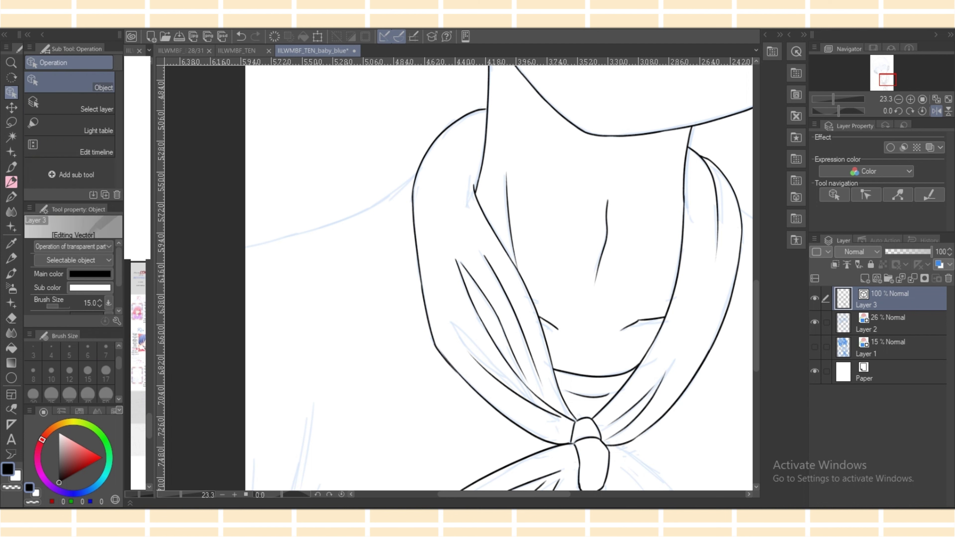
{"action": "left_click", "coordinate": [446, 357]}
{"action": "left_click_drag", "start_coordinate": [434, 342], "coordinate": [435, 346]}
{"action": "left_click", "coordinate": [414, 216]}
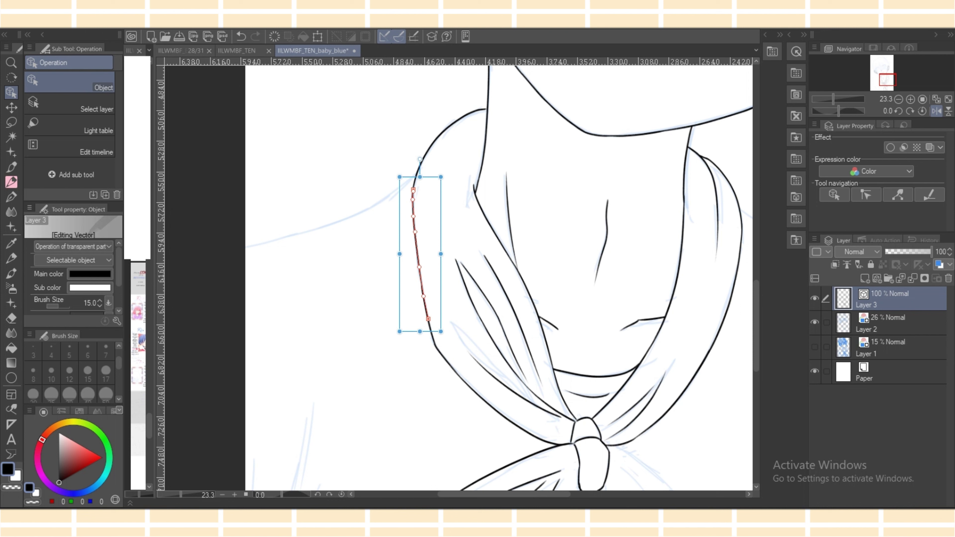
Return to the SU-Cream Pencil and ink the shoulder line from the neckerchief's outer edge to the canvas edge, with the view unflipped.
{"action": "key", "text": "p"}
{"action": "mouse_move", "coordinate": [245, 247]}
{"action": "left_mouse_down"}
{"action": "mouse_move", "coordinate": [388, 195]}
{"action": "mouse_move", "coordinate": [365, 209]}
{"action": "left_mouse_up"}
{"action": "key", "text": "ctrl+z"}
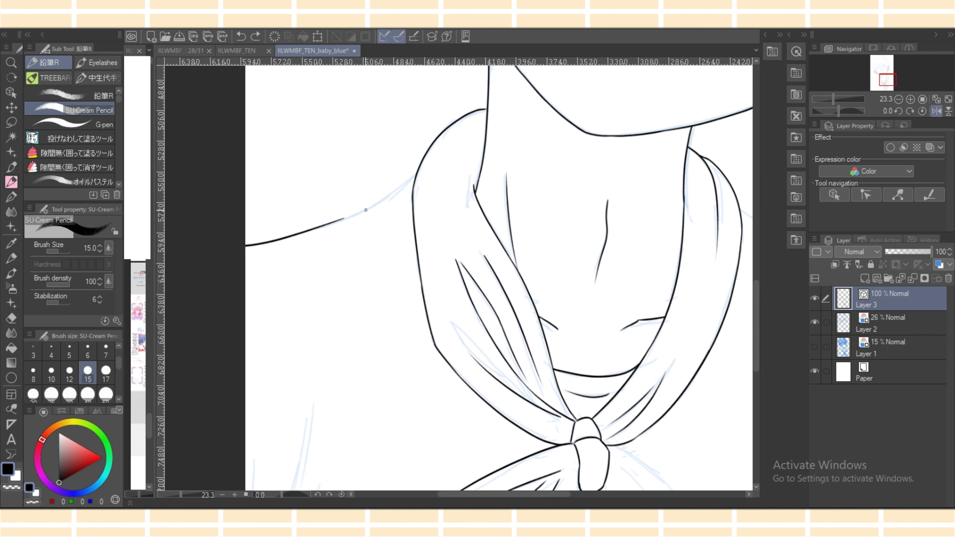
{"action": "key", "text": "ctrl+z"}
{"action": "mouse_move", "coordinate": [245, 246]}
{"action": "left_mouse_down"}
{"action": "mouse_move", "coordinate": [339, 221]}
{"action": "mouse_move", "coordinate": [391, 195]}
{"action": "left_mouse_up"}
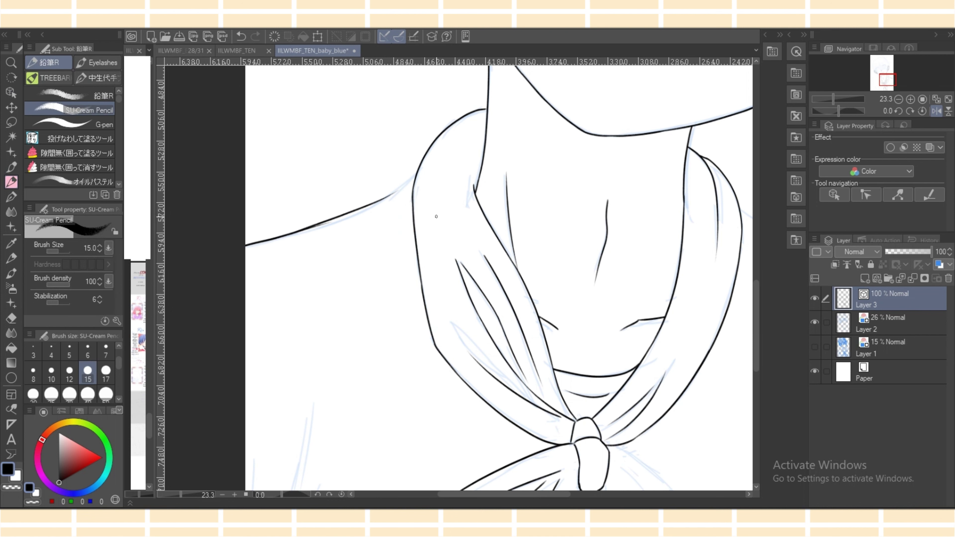
{"action": "key", "text": "h"}
{"action": "key", "text": "ctrl+z"}
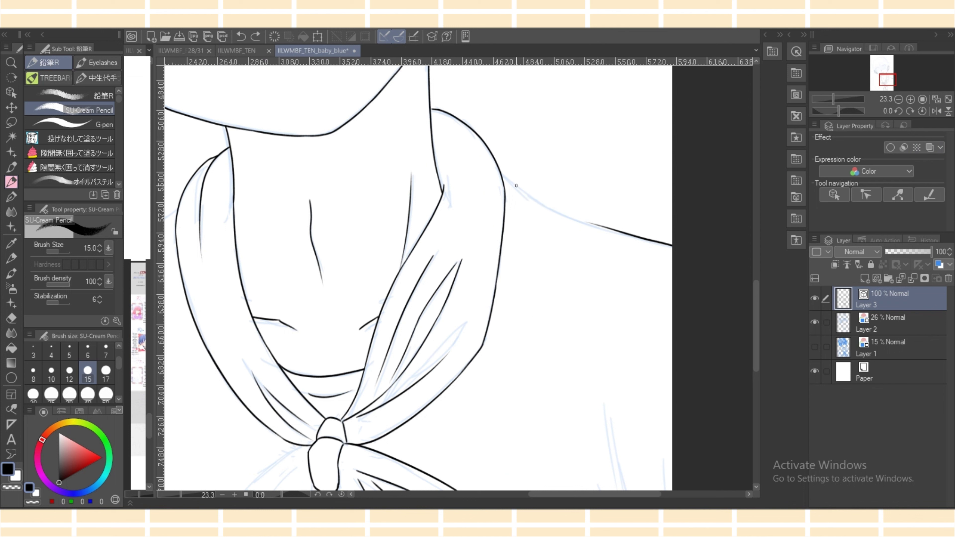
{"action": "key", "text": "ctrl+z"}
{"action": "left_click_drag", "start_coordinate": [503, 175], "coordinate": [590, 227]}
{"action": "key", "text": "ctrl+z"}
{"action": "left_click_drag", "start_coordinate": [500, 172], "coordinate": [609, 227]}
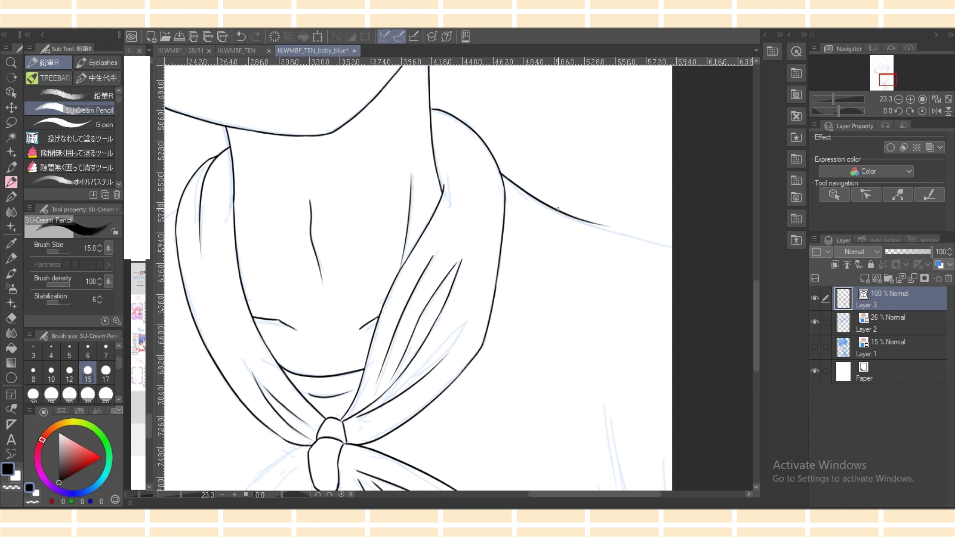
{"action": "key", "text": "ctrl+z"}
{"action": "mouse_move", "coordinate": [500, 172]}
{"action": "left_mouse_down"}
{"action": "mouse_move", "coordinate": [586, 225]}
{"action": "mouse_move", "coordinate": [667, 246]}
{"action": "left_mouse_up"}
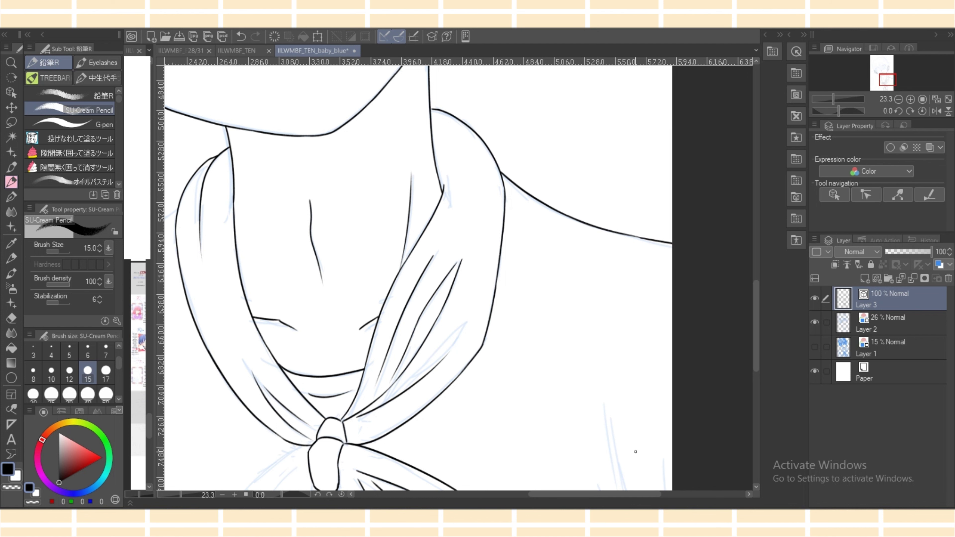
Flip the view and ink the neckerchief tail's outer edge down to the canvas's lower edge, with a short fold stroke inside it.
{"action": "scroll", "coordinate": [655, 344], "scroll_direction": "down", "scroll_amount": 5}
{"action": "left_click_drag", "start_coordinate": [610, 236], "coordinate": [650, 407]}
{"action": "key", "text": "ctrl+z"}
{"action": "scroll", "coordinate": [505, 203], "scroll_direction": "down", "scroll_amount": 4}
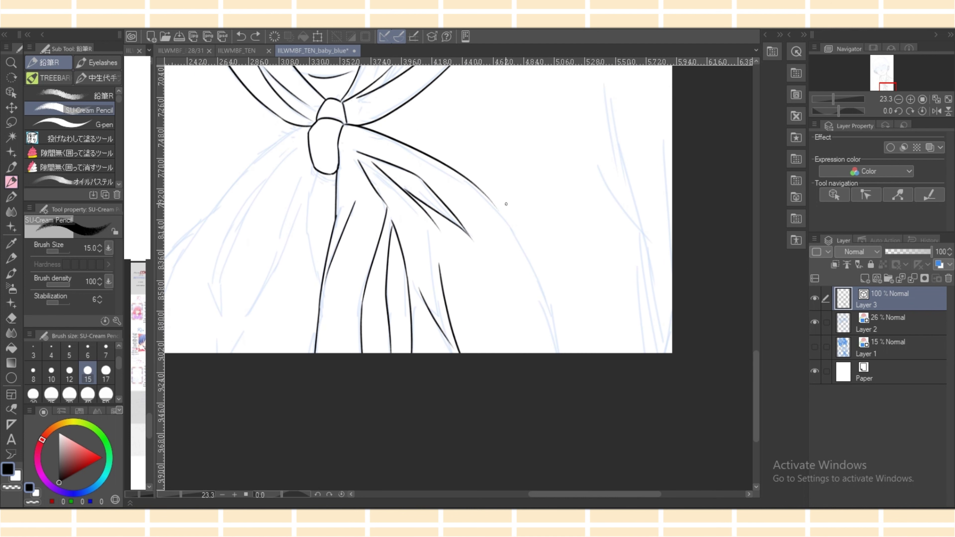
{"action": "key", "text": "h"}
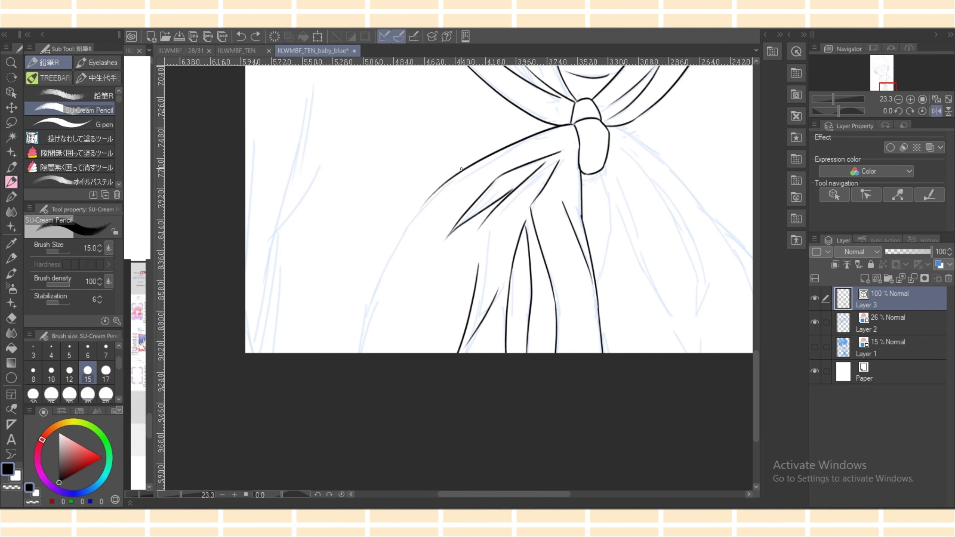
{"action": "mouse_move", "coordinate": [460, 169]}
{"action": "left_mouse_down"}
{"action": "mouse_move", "coordinate": [371, 297]}
{"action": "mouse_move", "coordinate": [362, 358]}
{"action": "left_mouse_up"}
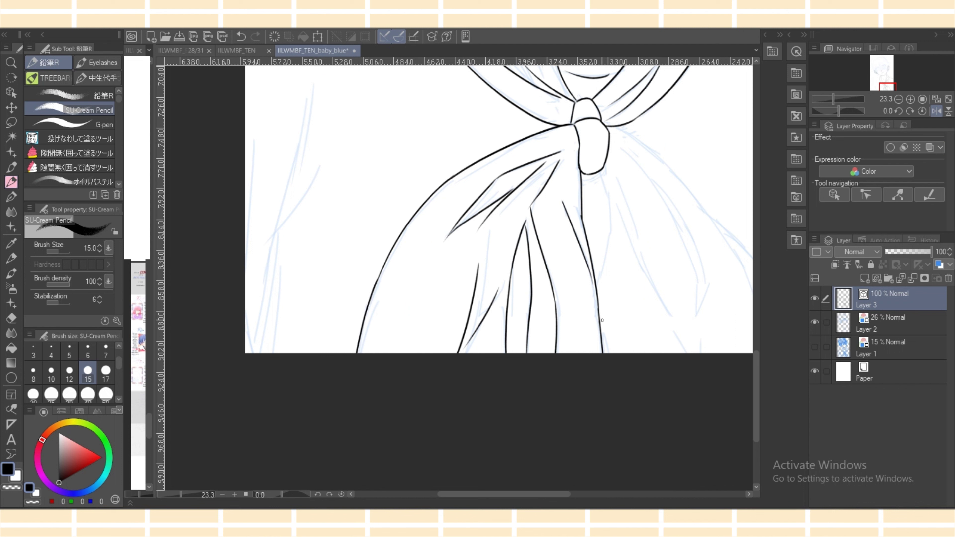
{"action": "left_click_drag", "start_coordinate": [383, 291], "coordinate": [363, 407]}
Flip the view back and ink the two converging sleeve lines of the arm beside the finished neckerchief tail.
{"action": "left_click_drag", "start_coordinate": [516, 493], "coordinate": [497, 494]}
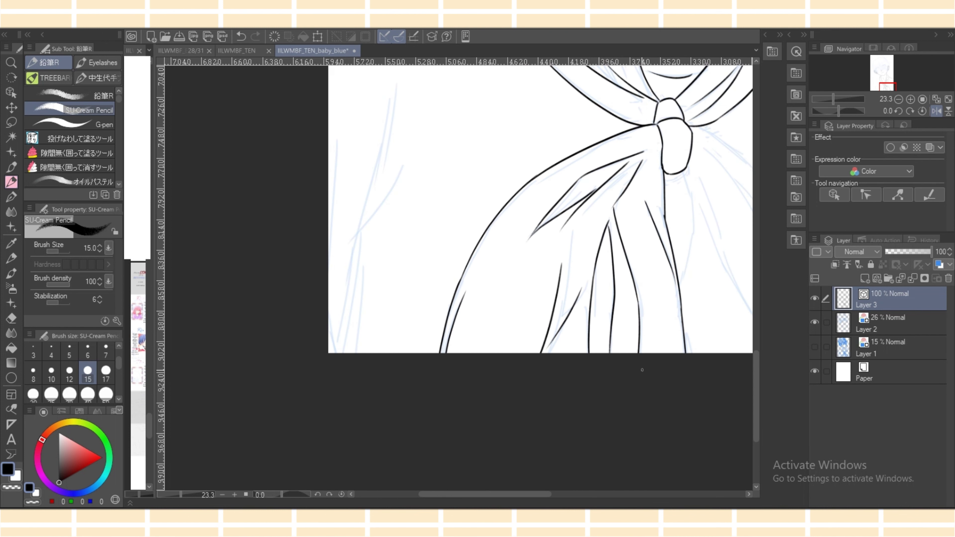
{"action": "left_click_drag", "start_coordinate": [756, 380], "coordinate": [755, 370]}
{"action": "key", "text": "h"}
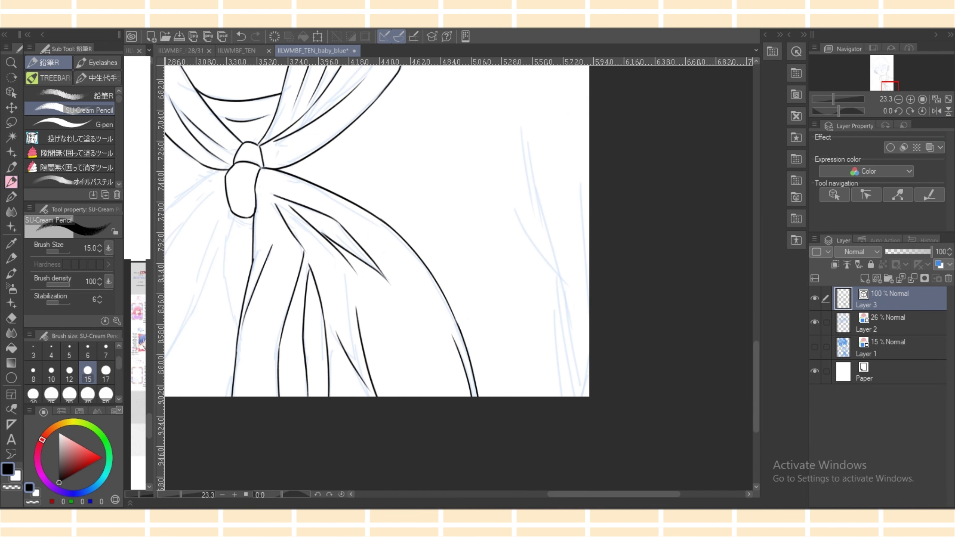
{"action": "left_click_drag", "start_coordinate": [525, 148], "coordinate": [568, 297]}
{"action": "mouse_move", "coordinate": [506, 189]}
{"action": "left_mouse_down"}
{"action": "mouse_move", "coordinate": [564, 299]}
{"action": "mouse_move", "coordinate": [573, 397]}
{"action": "left_mouse_up"}
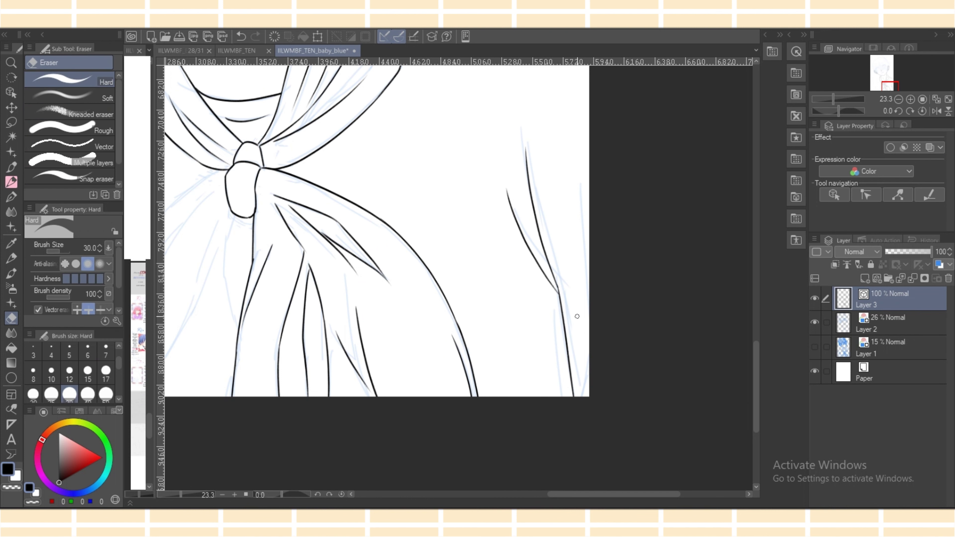
Ink the other neckerchief tail's outer curve from the knot, with a short stroke near the canvas's lower edge.
{"action": "scroll", "coordinate": [602, 430], "scroll_direction": "left", "scroll_amount": 15}
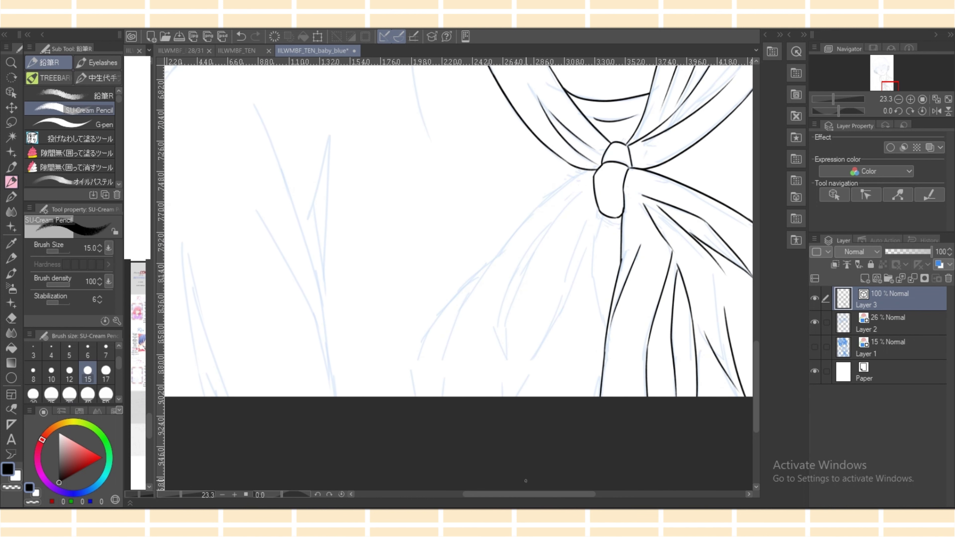
{"action": "left_click_drag", "start_coordinate": [586, 170], "coordinate": [488, 255]}
{"action": "key", "text": "ctrl+z"}
{"action": "left_click_drag", "start_coordinate": [598, 166], "coordinate": [507, 257]}
{"action": "key", "text": "ctrl+z"}
{"action": "mouse_move", "coordinate": [602, 164]}
{"action": "left_mouse_down"}
{"action": "mouse_move", "coordinate": [449, 328]}
{"action": "mouse_move", "coordinate": [441, 396]}
{"action": "left_mouse_up"}
{"action": "key", "text": "ctrl+z"}
{"action": "key", "text": "ctrl+z"}
Ink the two tapering folds inside the second neckerchief tail, branching from just below the knot.
{"action": "left_click_drag", "start_coordinate": [582, 185], "coordinate": [485, 340]}
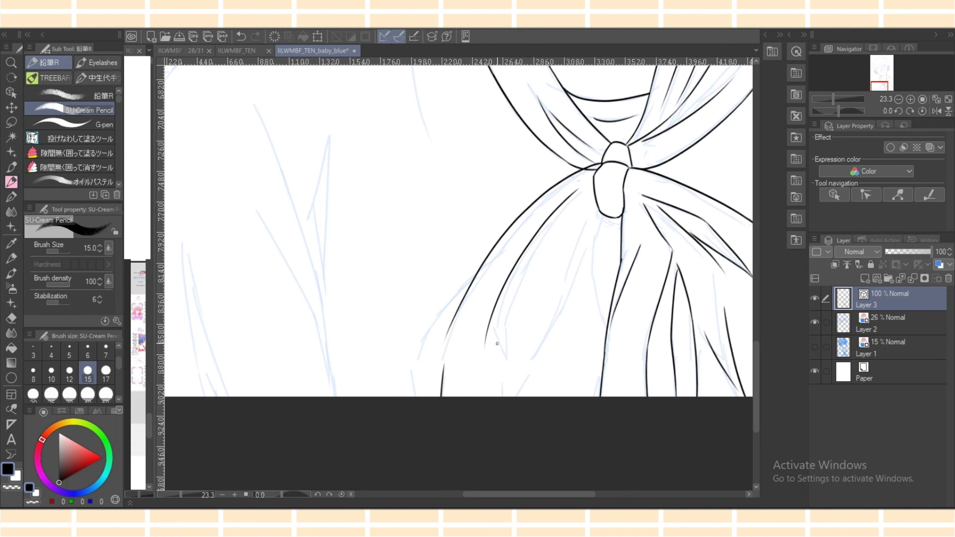
{"action": "key", "text": "ctrl+z"}
{"action": "mouse_move", "coordinate": [577, 190]}
{"action": "left_mouse_down"}
{"action": "mouse_move", "coordinate": [490, 343]}
{"action": "mouse_move", "coordinate": [503, 394]}
{"action": "left_mouse_up"}
{"action": "key", "text": "ctrl+z"}
{"action": "mouse_move", "coordinate": [566, 210]}
{"action": "left_mouse_down"}
{"action": "mouse_move", "coordinate": [506, 372]}
{"action": "mouse_move", "coordinate": [507, 360]}
{"action": "left_mouse_up"}
{"action": "key", "text": "ctrl+z"}
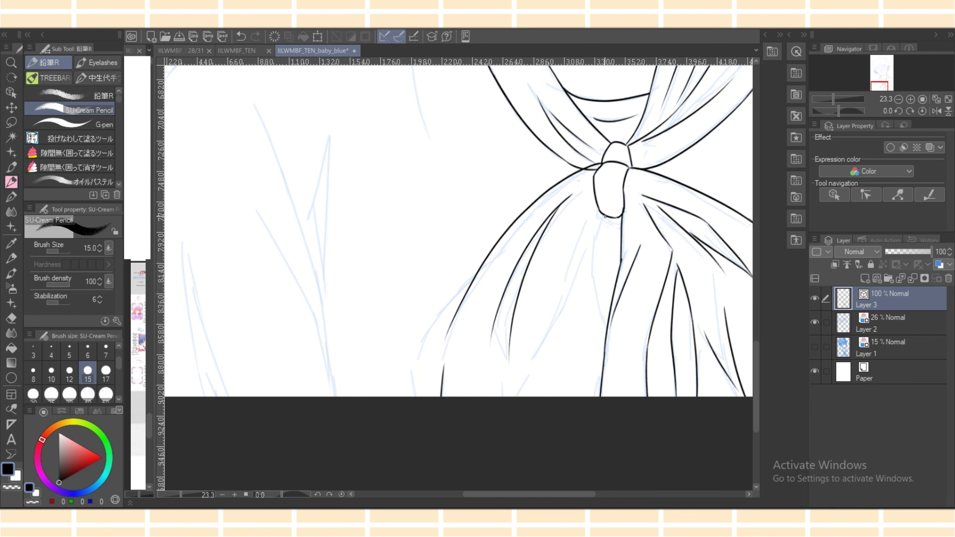
Ink the second tail's inner edge from the knot down to the first tail, and the long fold beside it.
{"action": "left_click_drag", "start_coordinate": [605, 216], "coordinate": [589, 289]}
{"action": "key", "text": "ctrl+z"}
{"action": "mouse_move", "coordinate": [606, 214]}
{"action": "left_mouse_down"}
{"action": "mouse_move", "coordinate": [597, 334]}
{"action": "mouse_move", "coordinate": [608, 341]}
{"action": "left_mouse_up"}
{"action": "mouse_move", "coordinate": [584, 257]}
{"action": "left_mouse_down"}
{"action": "mouse_move", "coordinate": [536, 373]}
{"action": "mouse_move", "coordinate": [512, 385]}
{"action": "left_mouse_up"}
{"action": "key", "text": "ctrl+z"}
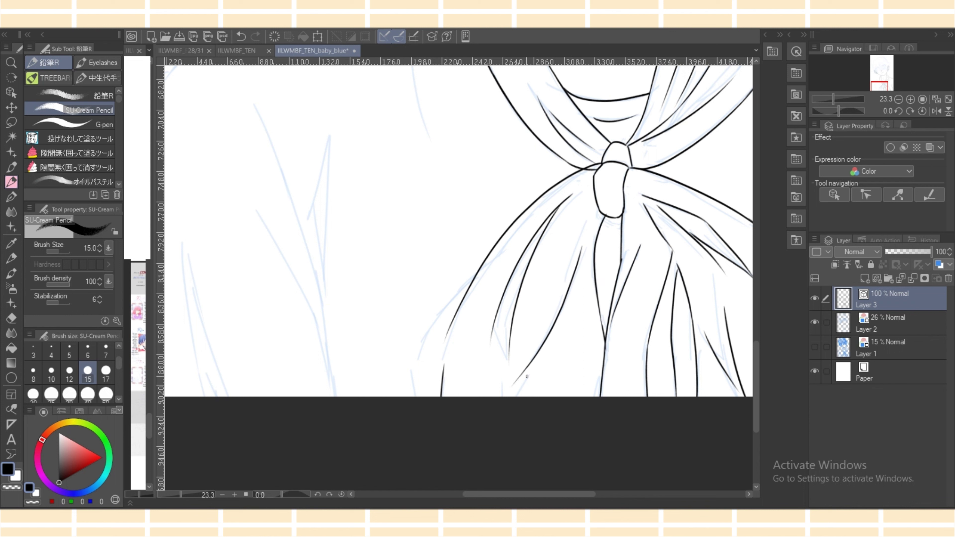
{"action": "key", "text": "e"}
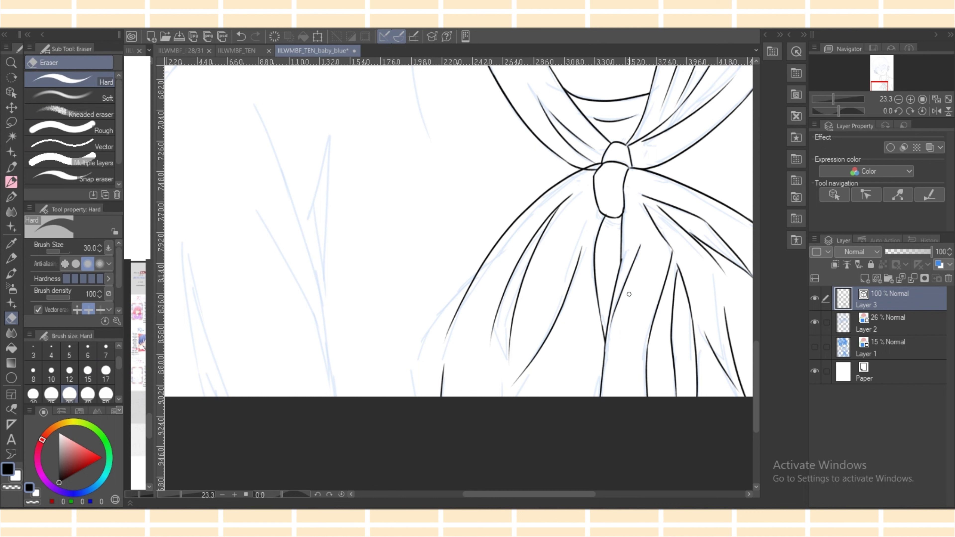
{"action": "key", "text": "p"}
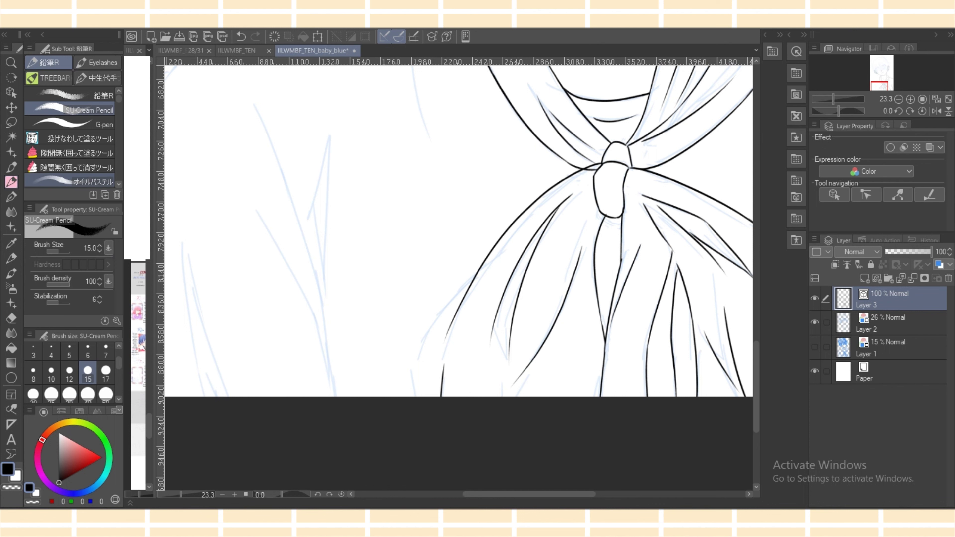
Ink the second tail's lower outer edge, branching from its upper curve and bending down to the canvas's lower edge.
{"action": "mouse_move", "coordinate": [479, 267]}
{"action": "left_mouse_down"}
{"action": "mouse_move", "coordinate": [417, 359]}
{"action": "mouse_move", "coordinate": [420, 397]}
{"action": "left_mouse_up"}
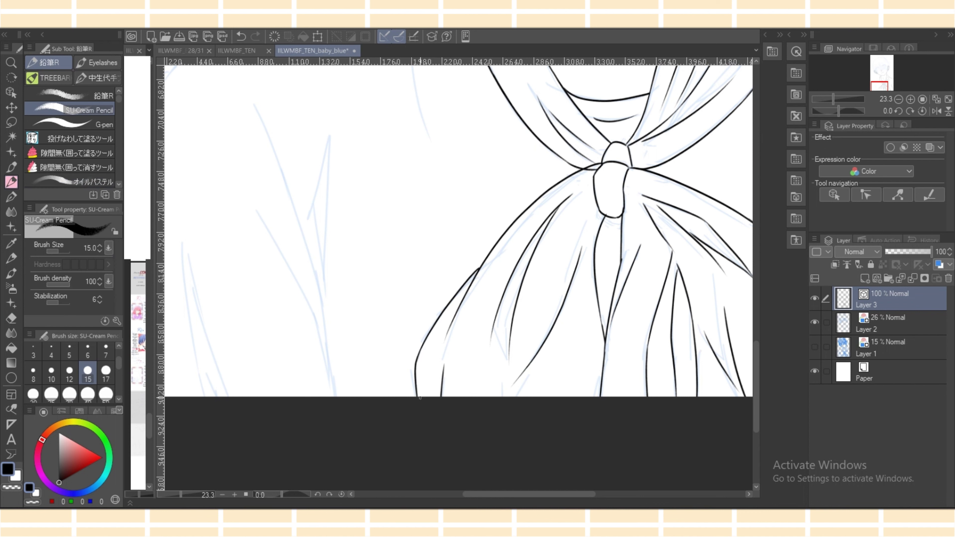
{"action": "left_click_drag", "start_coordinate": [474, 270], "coordinate": [490, 257]}
{"action": "key", "text": "ctrl+z"}
{"action": "key", "text": "ctrl+z"}
{"action": "key", "text": "e"}
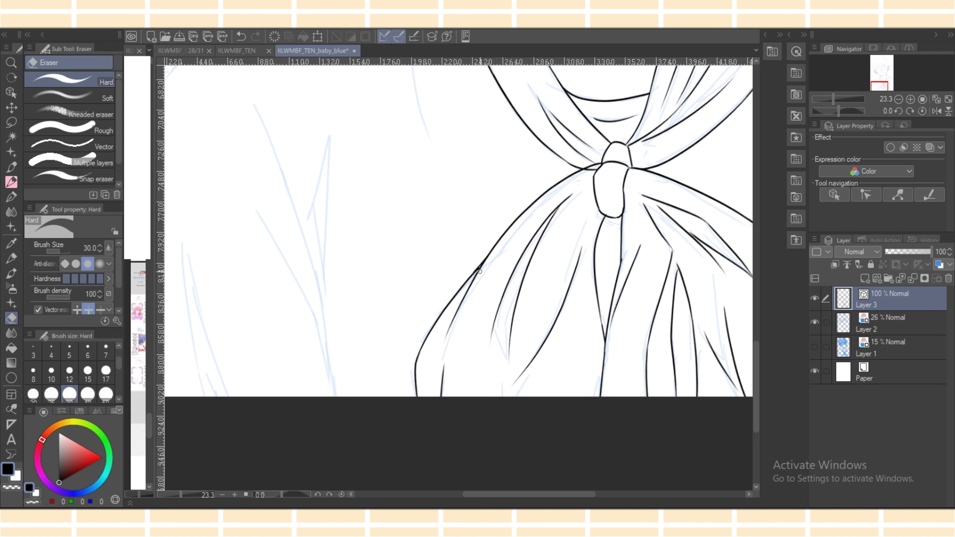
{"action": "key", "text": "p"}
Select the second tail's lower outer stroke at its junction with the upper curve using the Object tool, and save the drawing.
{"action": "key", "text": "ctrl+plus"}
{"action": "key", "text": "ctrl+plus"}
{"action": "key", "text": "ctrl+plus"}
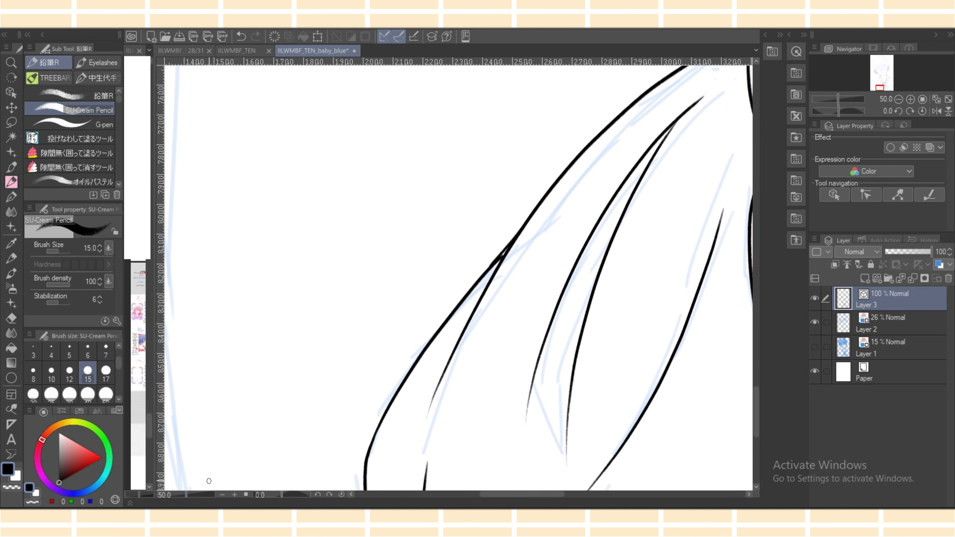
{"action": "key", "text": "e"}
{"action": "mouse_move", "coordinate": [497, 268]}
{"action": "left_mouse_down"}
{"action": "mouse_move", "coordinate": [514, 239]}
{"action": "mouse_move", "coordinate": [494, 258]}
{"action": "left_mouse_up"}
{"action": "key", "text": "p"}
{"action": "key", "text": "ctrl+z"}
{"action": "key", "text": "o"}
{"action": "left_click", "coordinate": [473, 282]}
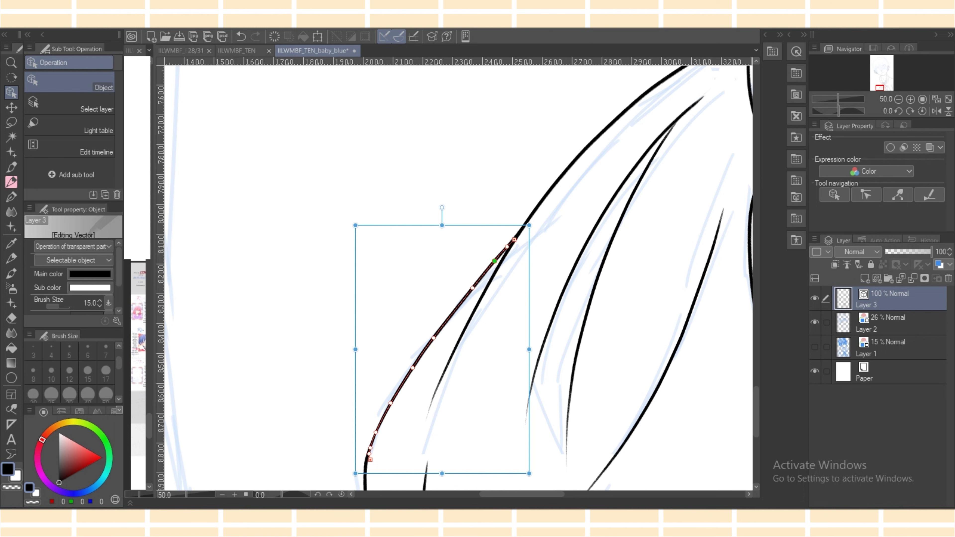
{"action": "key", "text": "ctrl+s"}
Return to the SU-Cream Pencil and ink the other arm's long inner sleeve line and the narrow crease beside it.
{"action": "key", "text": "p"}
{"action": "left_click_drag", "start_coordinate": [186, 494], "coordinate": [179, 494]}
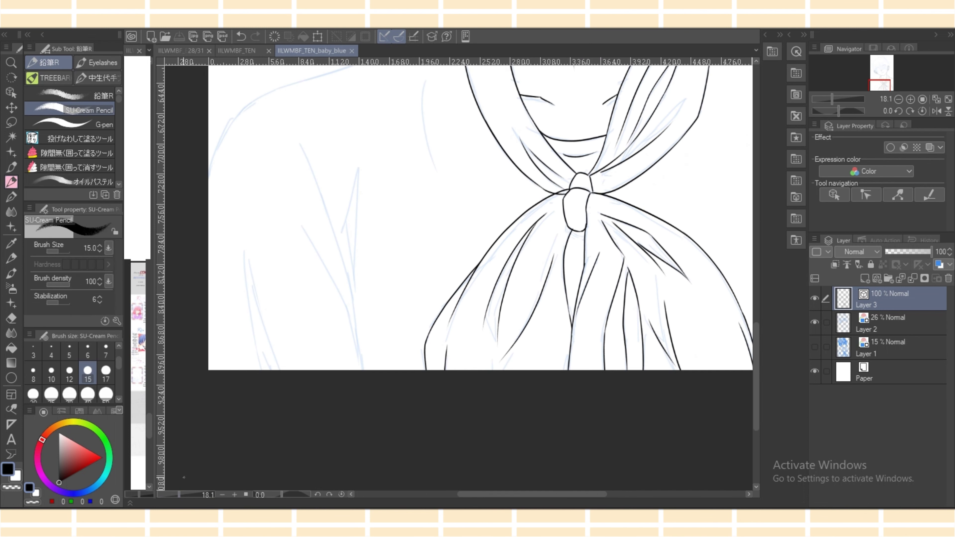
{"action": "scroll", "coordinate": [480, 251], "scroll_direction": "up", "scroll_amount": 2}
{"action": "left_click_drag", "start_coordinate": [303, 211], "coordinate": [356, 378]}
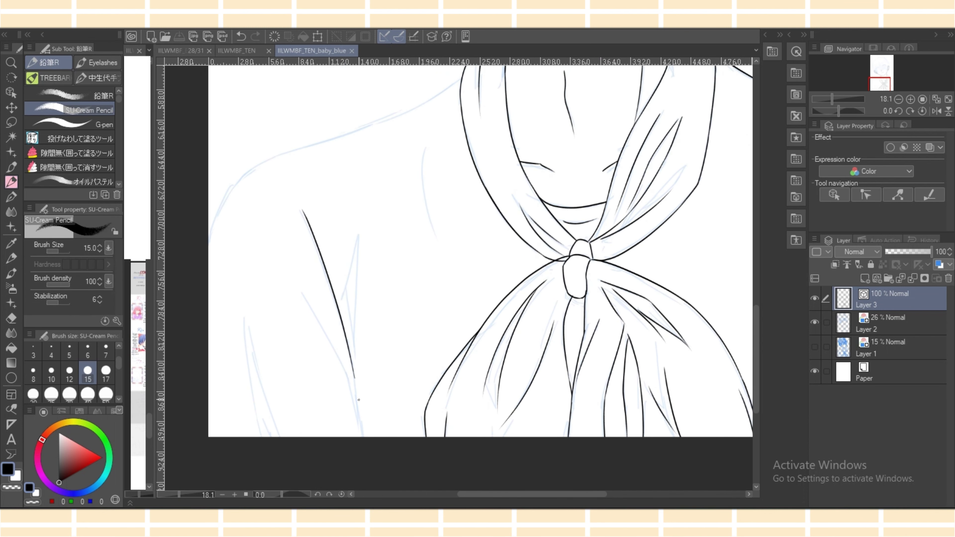
{"action": "left_click_drag", "start_coordinate": [358, 238], "coordinate": [348, 324]}
{"action": "key", "text": "ctrl+z"}
{"action": "left_click_drag", "start_coordinate": [359, 237], "coordinate": [354, 343]}
Ink the shorter sleeve crease so it meets the long sleeve line and continues to the canvas's lower edge.
{"action": "left_click_drag", "start_coordinate": [311, 302], "coordinate": [357, 421]}
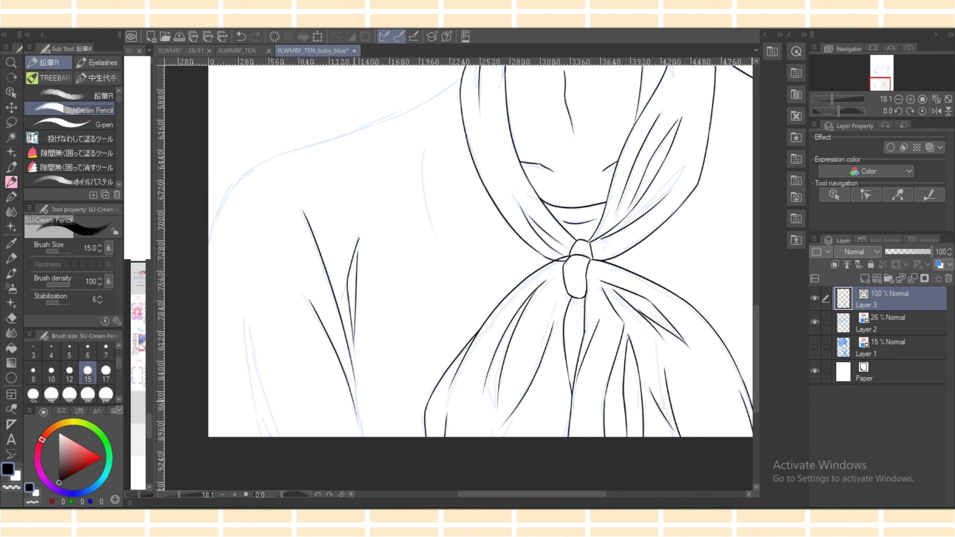
{"action": "key", "text": "ctrl+z"}
{"action": "left_click_drag", "start_coordinate": [309, 297], "coordinate": [362, 421]}
{"action": "mouse_move", "coordinate": [355, 372]}
{"action": "left_mouse_down"}
{"action": "mouse_move", "coordinate": [365, 436]}
{"action": "mouse_move", "coordinate": [362, 422]}
{"action": "left_mouse_up"}
{"action": "key", "text": "ctrl+z"}
{"action": "key", "text": "ctrl+z"}
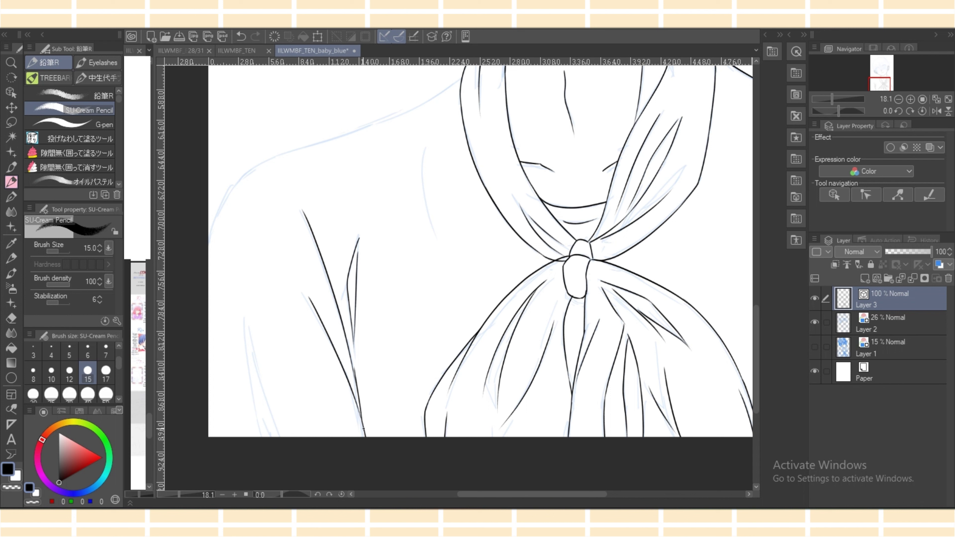
{"action": "key", "text": "ctrl+z"}
{"action": "left_click_drag", "start_coordinate": [352, 363], "coordinate": [362, 418]}
Ink the outer sleeve fold near the canvas's side and the curved chest fold beside the neckerchief.
{"action": "mouse_move", "coordinate": [249, 331]}
{"action": "left_mouse_down"}
{"action": "mouse_move", "coordinate": [280, 437]}
{"action": "mouse_move", "coordinate": [262, 416]}
{"action": "left_mouse_up"}
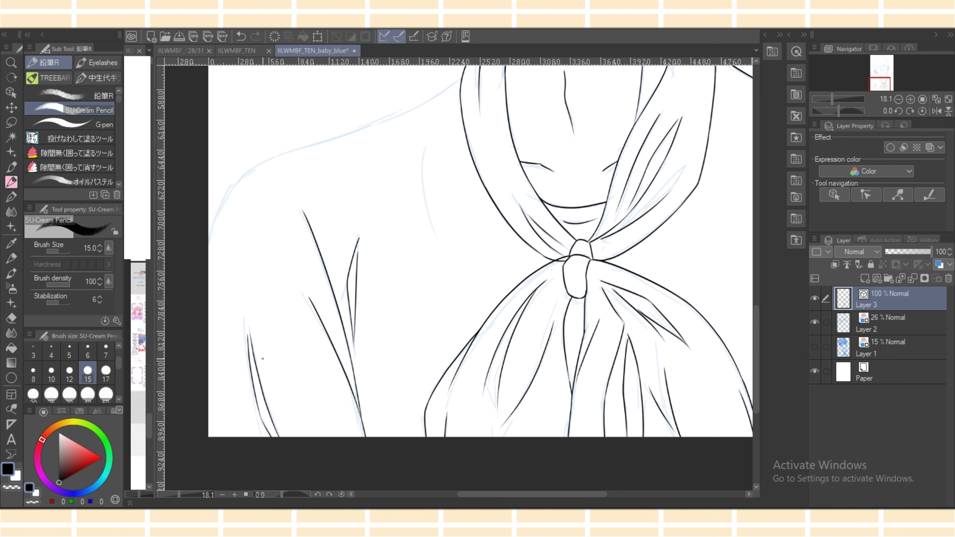
{"action": "key", "text": "ctrl+z"}
{"action": "left_click_drag", "start_coordinate": [248, 307], "coordinate": [260, 410]}
{"action": "mouse_move", "coordinate": [426, 152]}
{"action": "left_mouse_down"}
{"action": "mouse_move", "coordinate": [454, 269]}
{"action": "mouse_move", "coordinate": [450, 261]}
{"action": "left_mouse_up"}
{"action": "key", "text": "ctrl+z"}
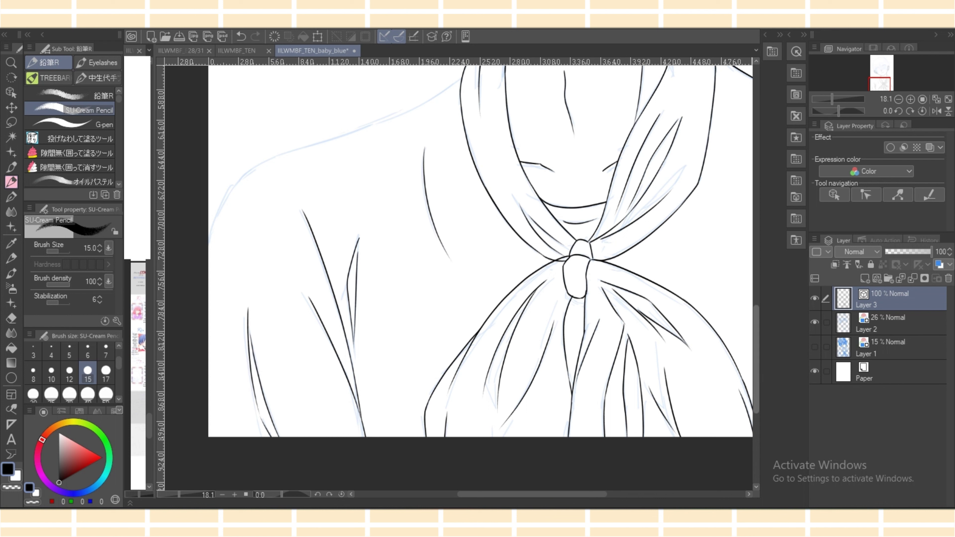
Ink the outer half of the remaining shoulder line, from the shoulder's corner partway toward the neckerchief.
{"action": "left_click_drag", "start_coordinate": [756, 360], "coordinate": [756, 354]}
{"action": "scroll", "coordinate": [480, 278], "scroll_direction": "up", "scroll_amount": 12}
{"action": "left_click_drag", "start_coordinate": [228, 443], "coordinate": [324, 385]}
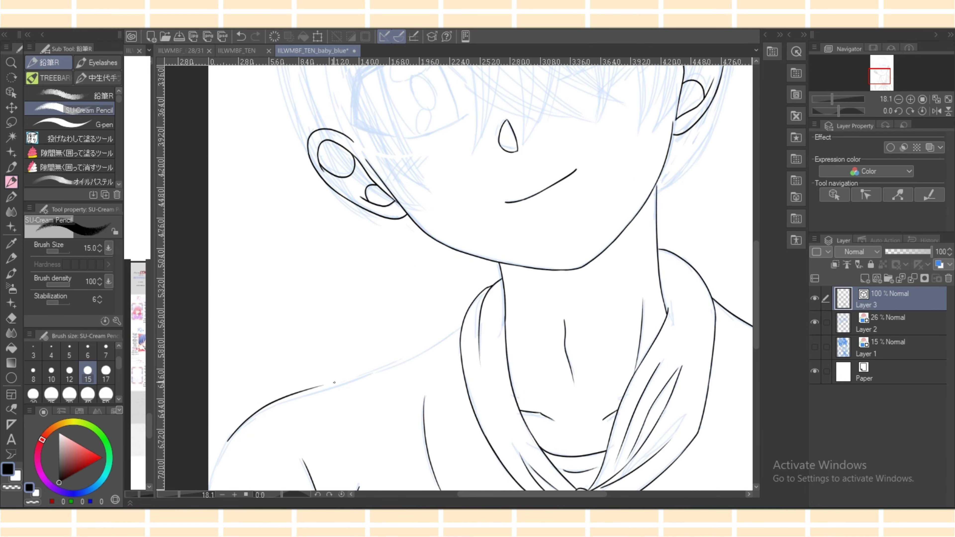
{"action": "key", "text": "ctrl+z"}
{"action": "left_click_drag", "start_coordinate": [236, 437], "coordinate": [334, 387]}
{"action": "key", "text": "ctrl+z"}
{"action": "mouse_move", "coordinate": [247, 417]}
{"action": "left_mouse_down"}
{"action": "mouse_move", "coordinate": [386, 367]}
{"action": "mouse_move", "coordinate": [446, 333]}
{"action": "left_mouse_up"}
{"action": "key", "text": "ctrl+z"}
{"action": "left_click_drag", "start_coordinate": [360, 378], "coordinate": [457, 326]}
{"action": "key", "text": "ctrl+z"}
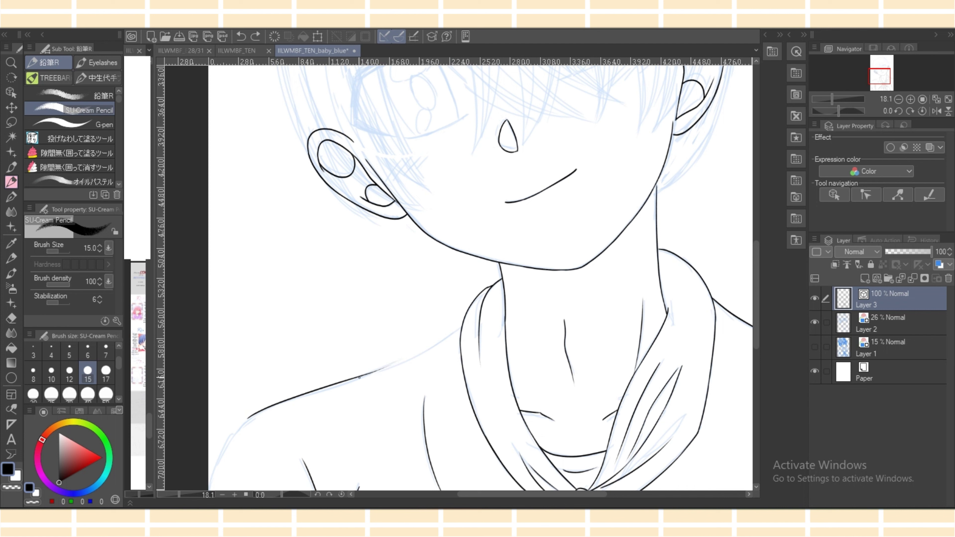
Extend the shoulder line to the neckerchief's edge and erase the part that overruns into the neckerchief.
{"action": "left_click_drag", "start_coordinate": [358, 378], "coordinate": [473, 318]}
{"action": "key", "text": "ctrl+z"}
{"action": "left_click_drag", "start_coordinate": [358, 378], "coordinate": [466, 323]}
{"action": "key", "text": "ctrl+z"}
{"action": "left_click_drag", "start_coordinate": [359, 378], "coordinate": [498, 285]}
{"action": "key", "text": "e"}
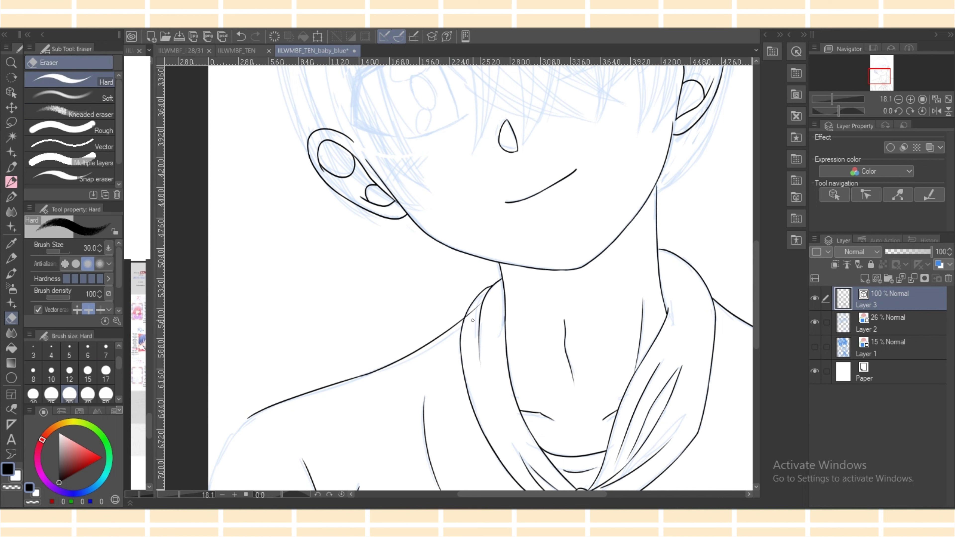
{"action": "left_click_drag", "start_coordinate": [471, 322], "coordinate": [478, 304]}
{"action": "key", "text": "p"}
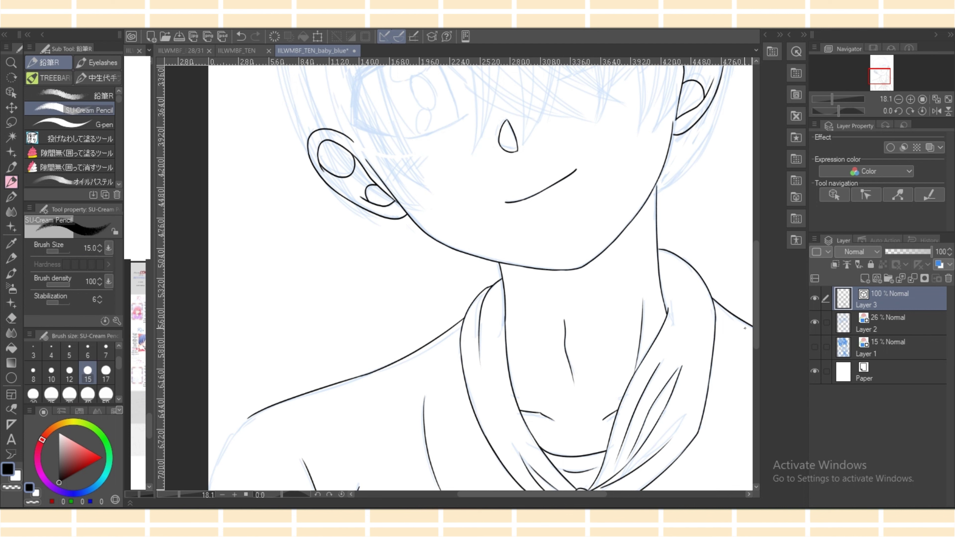
Ink the rounded outer curve of the shoulder from the end of the shoulder line down to the canvas's side edge.
{"action": "left_click_drag", "start_coordinate": [831, 99], "coordinate": [826, 99]}
{"action": "scroll", "coordinate": [459, 274], "scroll_direction": "up", "scroll_amount": 2}
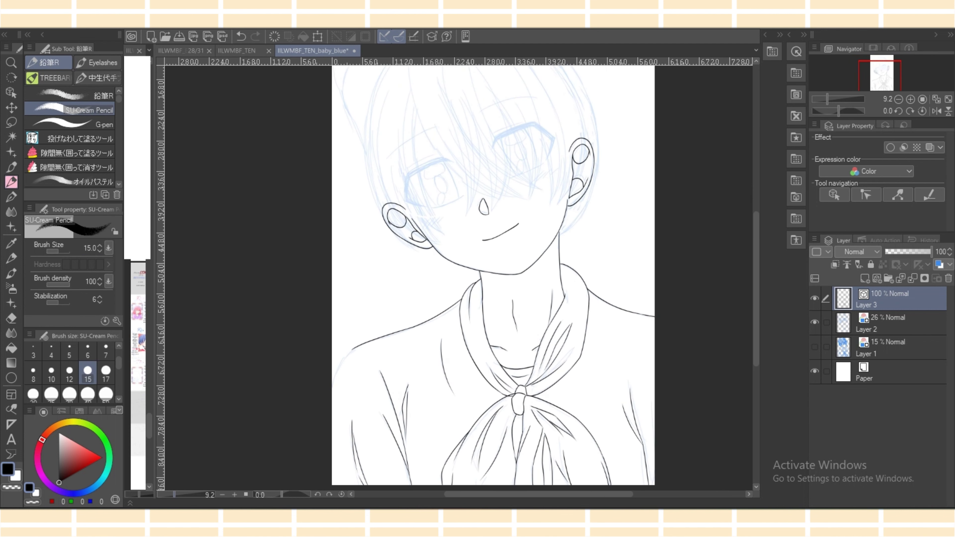
{"action": "scroll", "coordinate": [309, 329], "scroll_direction": "down", "scroll_amount": 3}
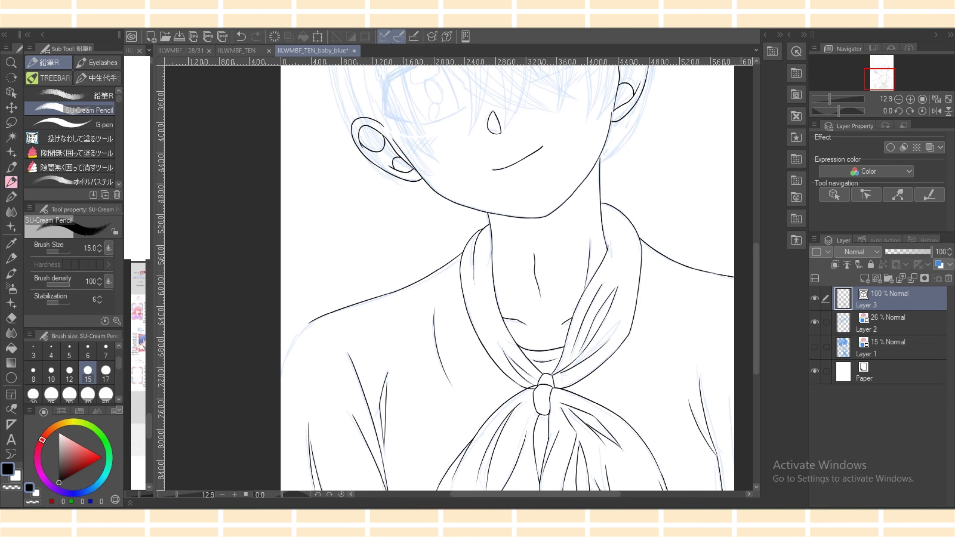
{"action": "left_click_drag", "start_coordinate": [309, 323], "coordinate": [279, 381]}
{"action": "scroll", "coordinate": [459, 278], "scroll_direction": "up", "scroll_amount": 2}
{"action": "left_click_drag", "start_coordinate": [359, 477], "coordinate": [461, 489]}
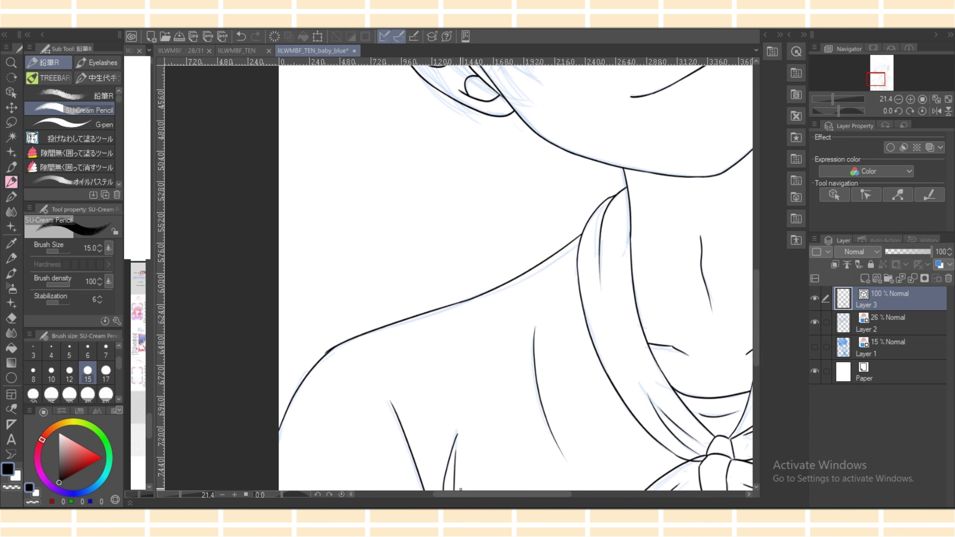
Adjust the end points of the outer shoulder curve and the shoulder line so the two strokes overlap smoothly at the corner.
{"action": "key", "text": "o"}
{"action": "left_click", "coordinate": [307, 374]}
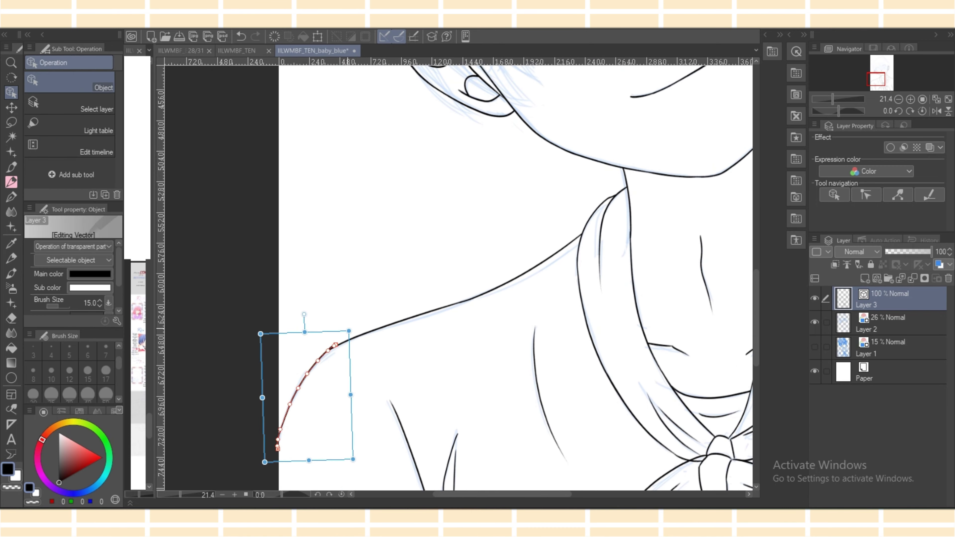
{"action": "left_click_drag", "start_coordinate": [347, 329], "coordinate": [345, 335]}
{"action": "key", "text": "ctrl+z"}
{"action": "left_click_drag", "start_coordinate": [502, 494], "coordinate": [482, 494]}
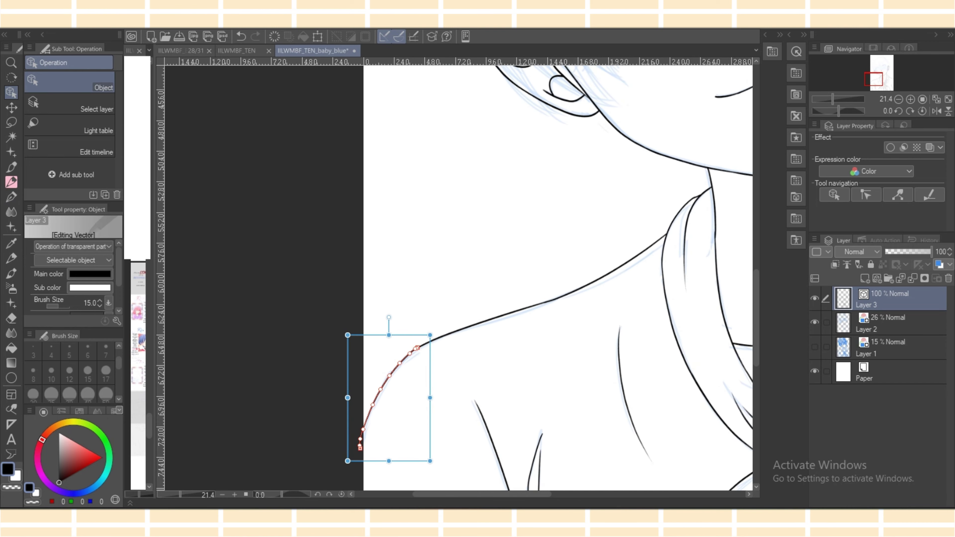
{"action": "scroll", "coordinate": [457, 277], "scroll_direction": "down", "scroll_amount": 4}
{"action": "key", "text": "ctrl+plus"}
{"action": "key", "text": "ctrl+plus"}
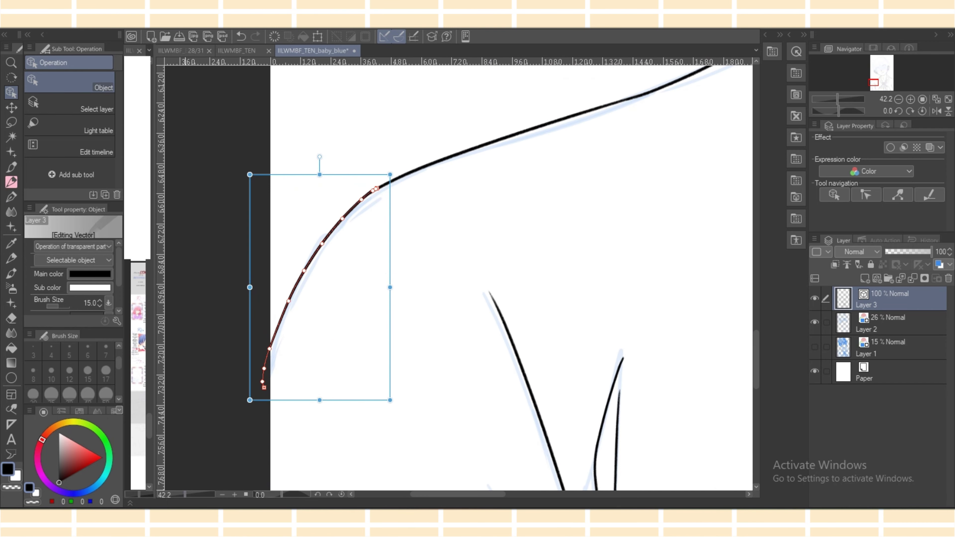
{"action": "left_click_drag", "start_coordinate": [391, 180], "coordinate": [392, 180]}
{"action": "left_click", "coordinate": [392, 181]}
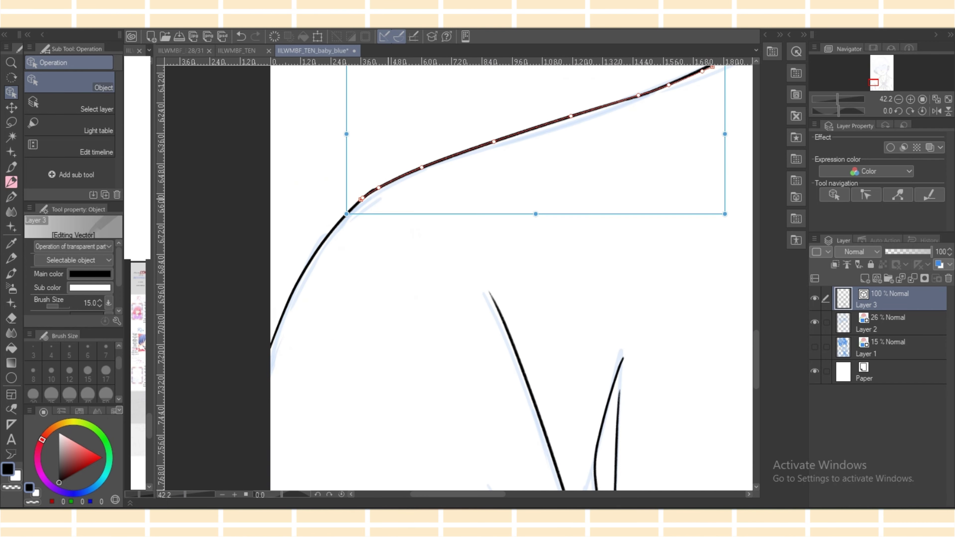
{"action": "left_click", "coordinate": [325, 242]}
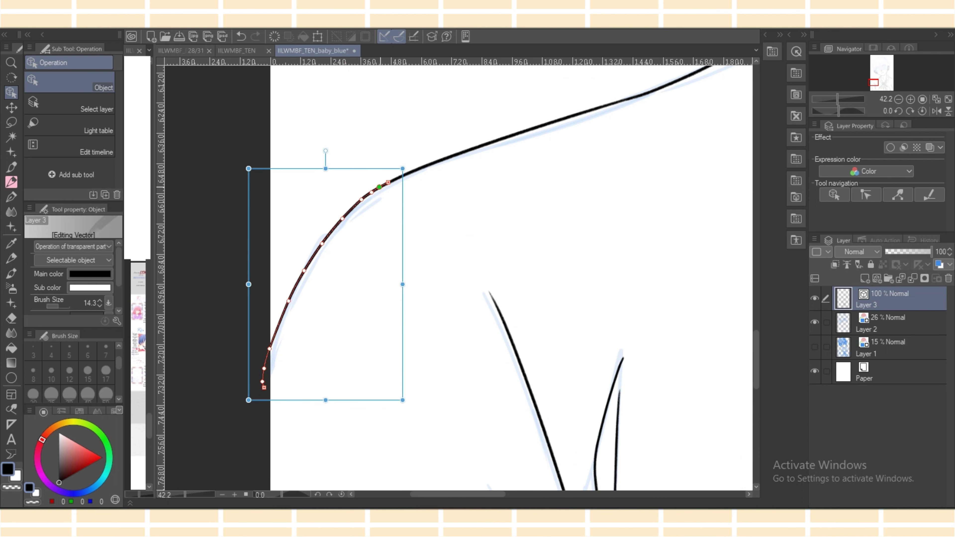
{"action": "left_click", "coordinate": [375, 233]}
Shorten the vertical neck line by moving its lower end point up.
{"action": "mouse_move", "coordinate": [837, 99]}
{"action": "left_mouse_down"}
{"action": "mouse_move", "coordinate": [826, 99]}
{"action": "mouse_move", "coordinate": [879, 82]}
{"action": "left_mouse_up"}
{"action": "left_click_drag", "start_coordinate": [756, 334], "coordinate": [756, 309]}
{"action": "left_click_drag", "start_coordinate": [827, 99], "coordinate": [834, 99]}
{"action": "left_click", "coordinate": [612, 352]}
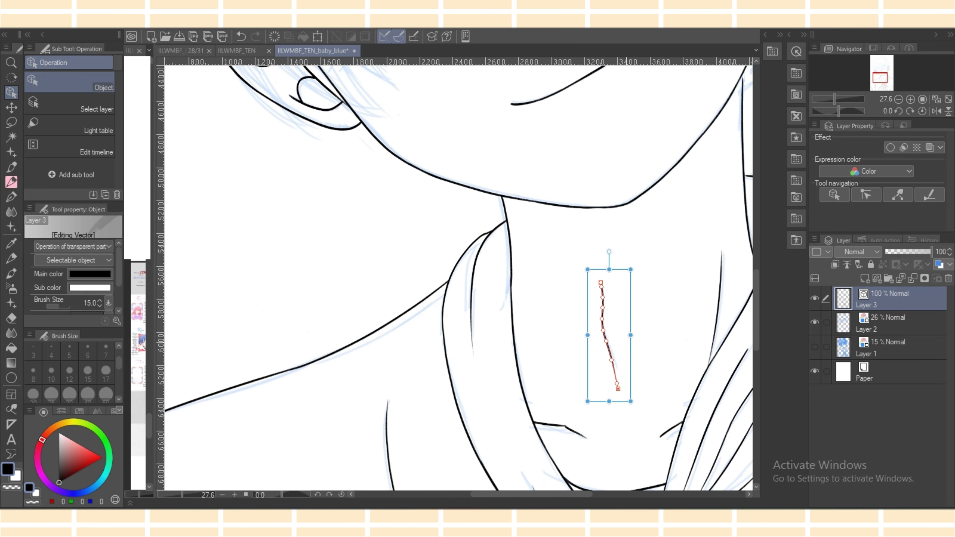
{"action": "left_click_drag", "start_coordinate": [618, 390], "coordinate": [617, 376]}
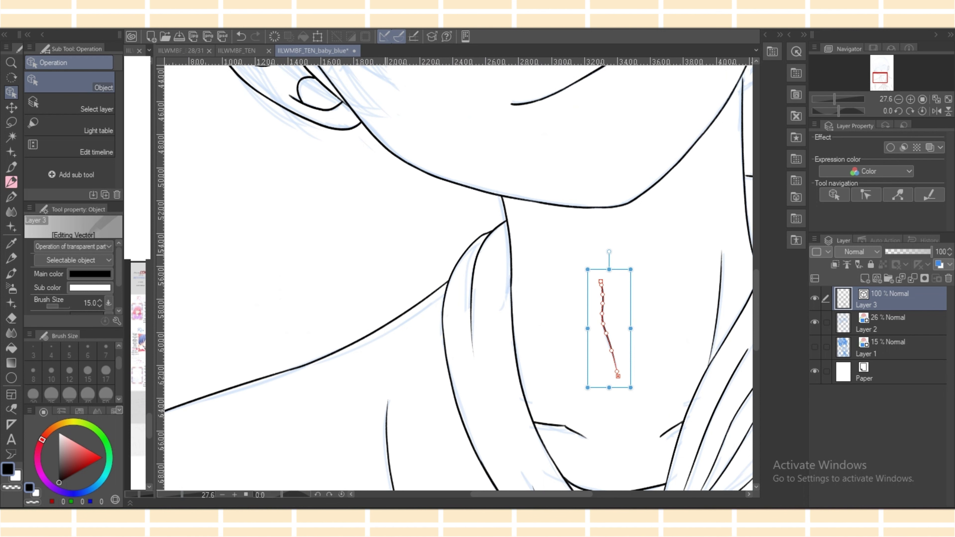
Add a new vector layer above Layer 3, keep SU-Cream Pencil as the brush, and make Layer 3 active again.
{"action": "scroll", "coordinate": [458, 278], "scroll_direction": "up", "scroll_amount": 10}
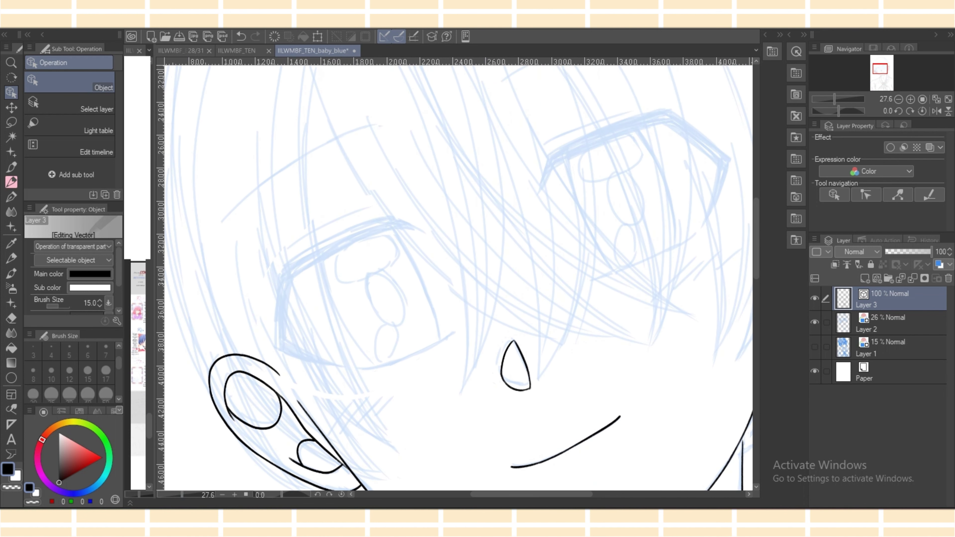
{"action": "left_click", "coordinate": [11, 182]}
{"action": "left_click", "coordinate": [877, 278]}
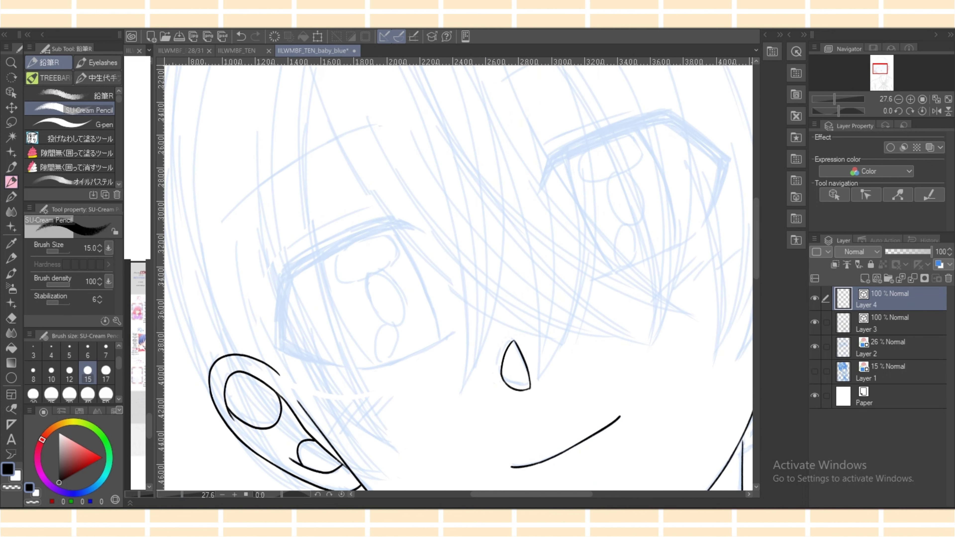
{"action": "left_click", "coordinate": [894, 323]}
Ink the inner corner stroke and the lower and upper edges of the right-hand eye's upper lash, up to its peak.
{"action": "scroll", "coordinate": [494, 220], "scroll_direction": "right", "scroll_amount": 3}
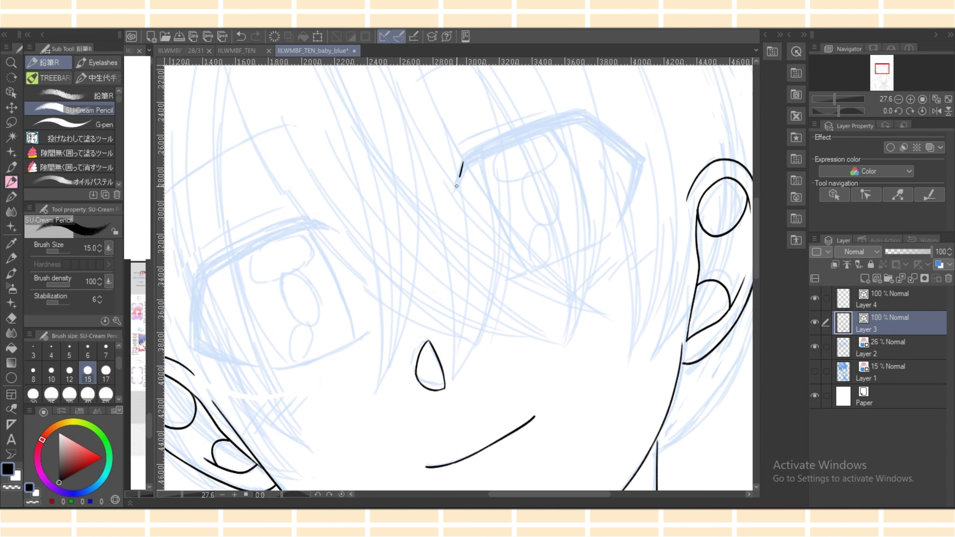
{"action": "left_click_drag", "start_coordinate": [457, 186], "coordinate": [453, 198]}
{"action": "scroll", "coordinate": [563, 289], "scroll_direction": "up", "scroll_amount": 4}
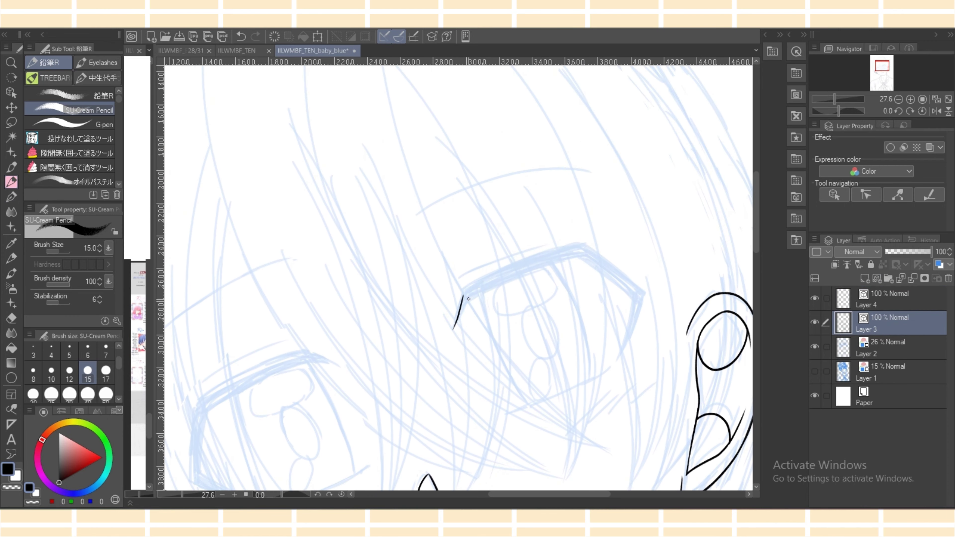
{"action": "mouse_move", "coordinate": [468, 299]}
{"action": "left_mouse_down"}
{"action": "mouse_move", "coordinate": [452, 330]}
{"action": "mouse_move", "coordinate": [537, 266]}
{"action": "mouse_move", "coordinate": [591, 254]}
{"action": "left_mouse_up"}
{"action": "key", "text": "ctrl+z"}
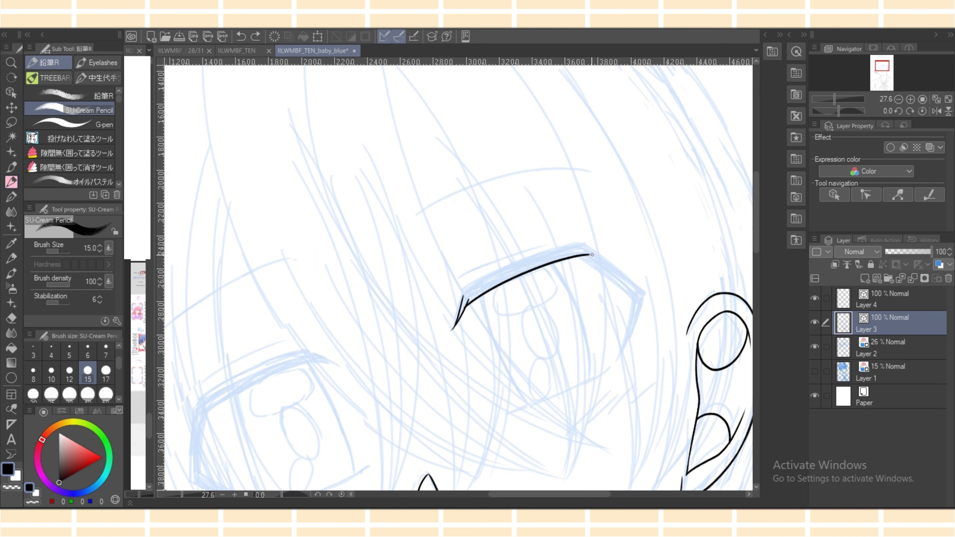
{"action": "left_click_drag", "start_coordinate": [468, 299], "coordinate": [586, 243]}
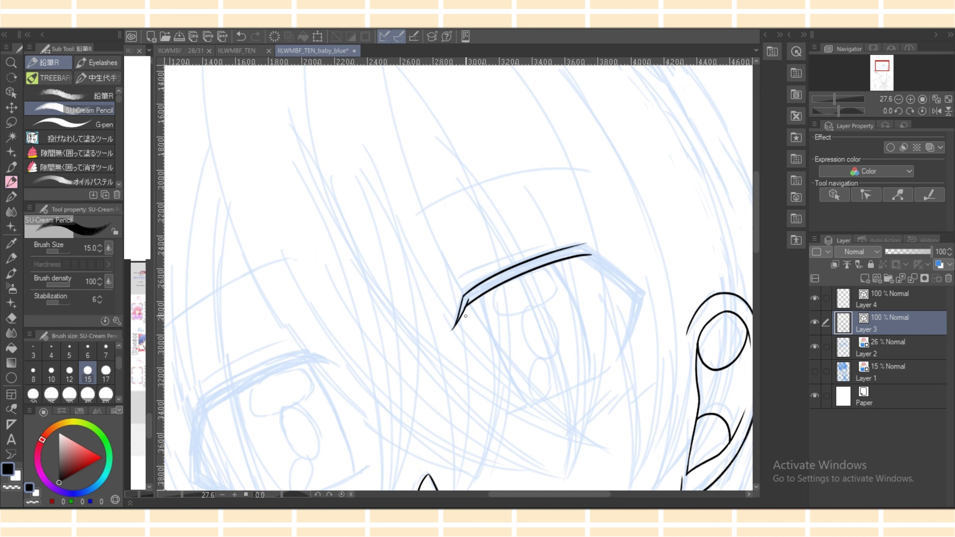
Erase the overrun at the tip of the upper lash's inner corner to leave a clean point.
{"action": "key", "text": "e"}
{"action": "key", "text": "p"}
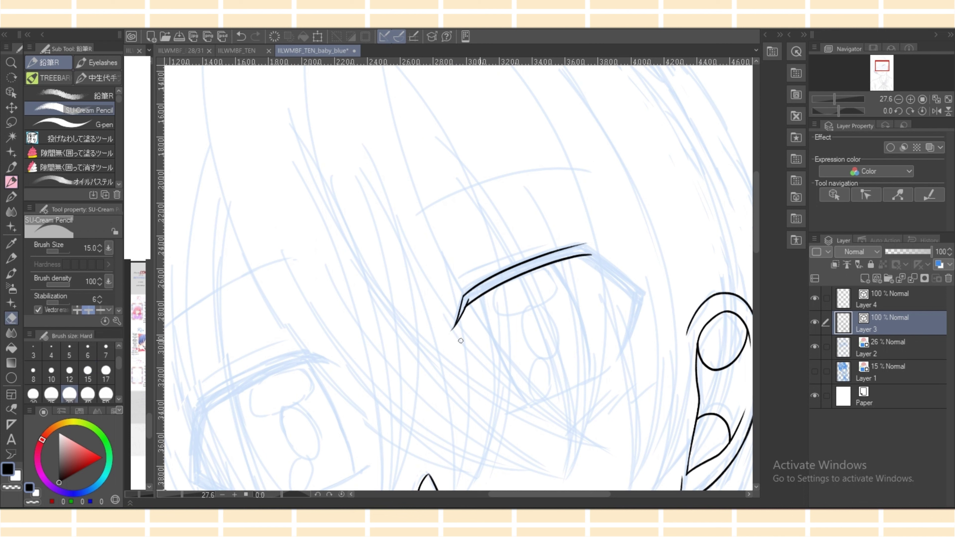
{"action": "key", "text": "e"}
{"action": "left_click_drag", "start_coordinate": [450, 327], "coordinate": [463, 348]}
{"action": "key", "text": "p"}
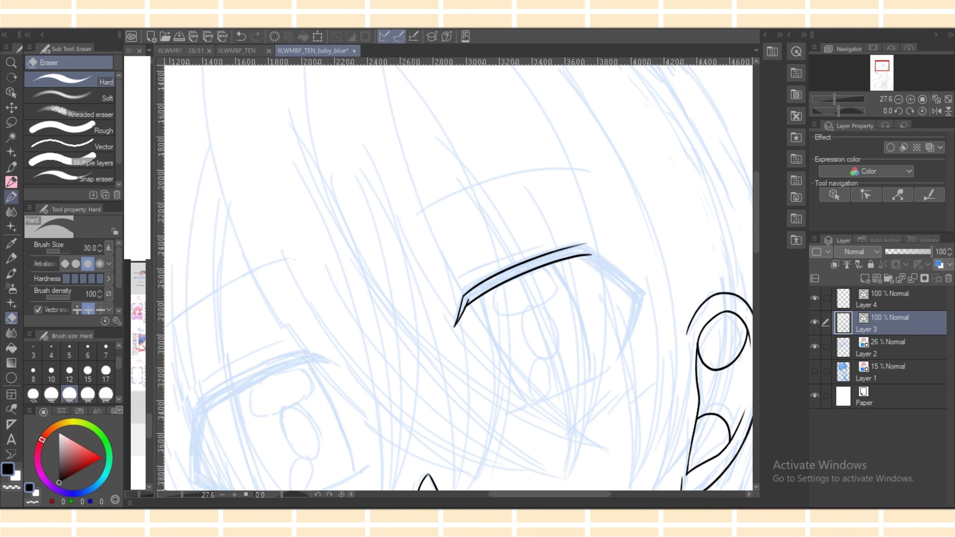
Flip the canvas view horizontally and ink the lower edge of the lash's outer half and the two tapering edges of its outer wing.
{"action": "key", "text": "h"}
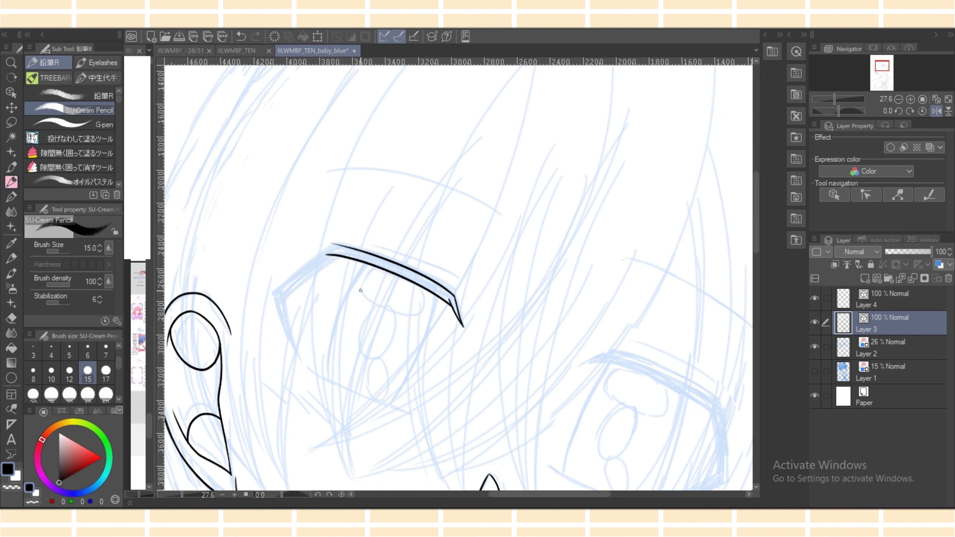
{"action": "mouse_move", "coordinate": [281, 297]}
{"action": "left_mouse_down"}
{"action": "mouse_move", "coordinate": [348, 248]}
{"action": "mouse_move", "coordinate": [327, 264]}
{"action": "mouse_move", "coordinate": [359, 248]}
{"action": "left_mouse_up"}
{"action": "key", "text": "ctrl+z"}
{"action": "left_click_drag", "start_coordinate": [275, 294], "coordinate": [313, 375]}
{"action": "key", "text": "ctrl+z"}
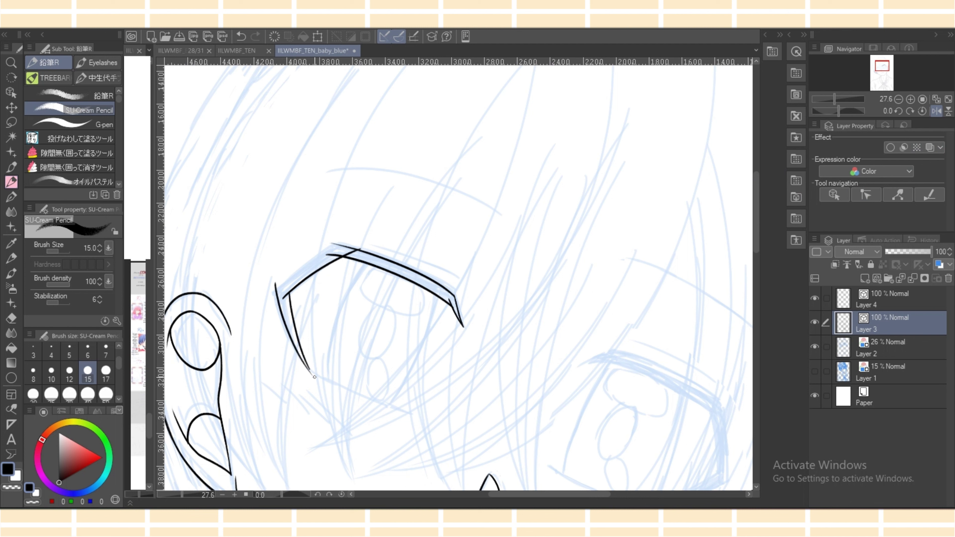
{"action": "key", "text": "ctrl+z"}
{"action": "key", "text": "ctrl+z"}
{"action": "left_click_drag", "start_coordinate": [274, 283], "coordinate": [312, 369]}
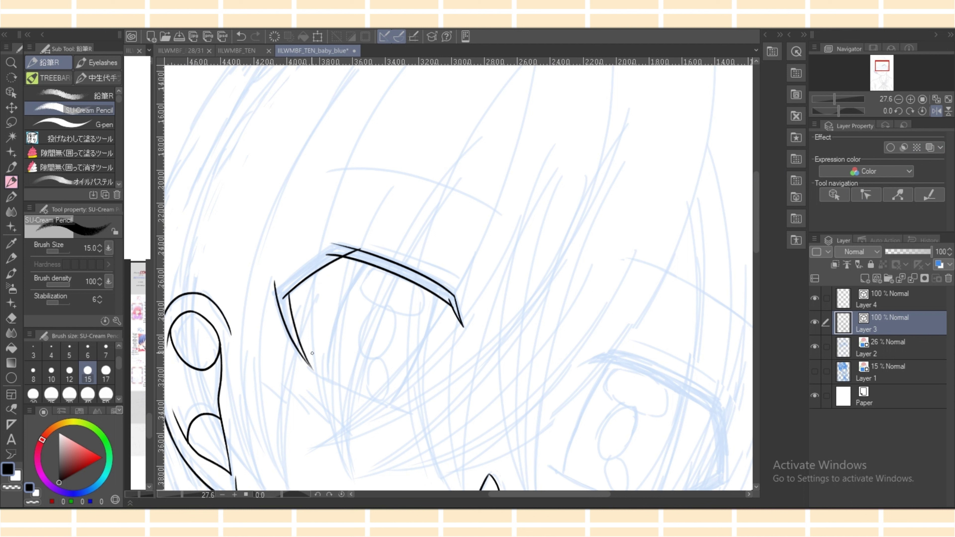
{"action": "key", "text": "ctrl+z"}
{"action": "key", "text": "ctrl+z"}
{"action": "key", "text": "ctrl+y"}
{"action": "key", "text": "ctrl+y"}
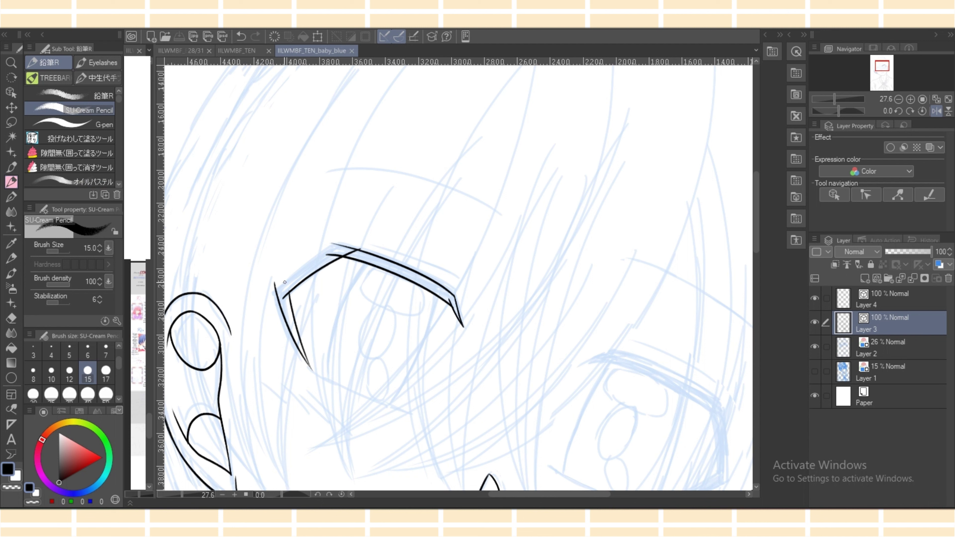
Ink the upper edge of the lash's outer half and erase the overruns at the peak and outer corner.
{"action": "left_click_drag", "start_coordinate": [274, 286], "coordinate": [340, 245]}
{"action": "key", "text": "e"}
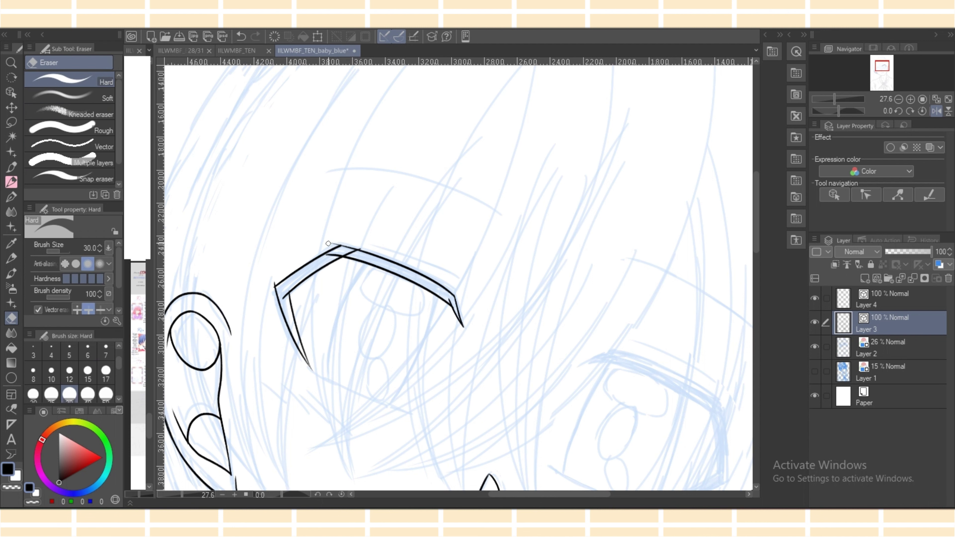
{"action": "left_click_drag", "start_coordinate": [272, 286], "coordinate": [274, 292]}
{"action": "key", "text": "p"}
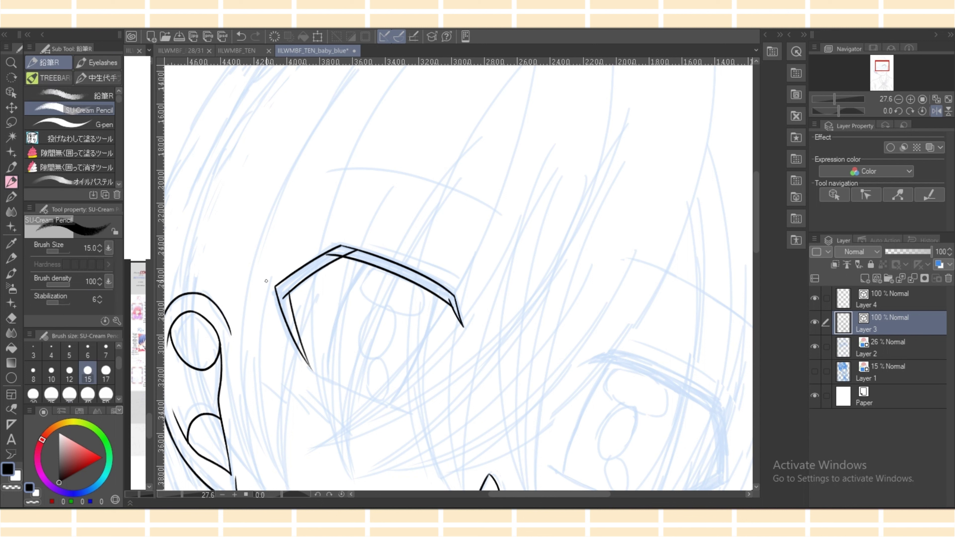
Fill the tapering outer wing of the lash with solid black strokes and keep its tip sharp.
{"action": "left_click_drag", "start_coordinate": [283, 285], "coordinate": [310, 367]}
{"action": "left_click_drag", "start_coordinate": [285, 290], "coordinate": [293, 333]}
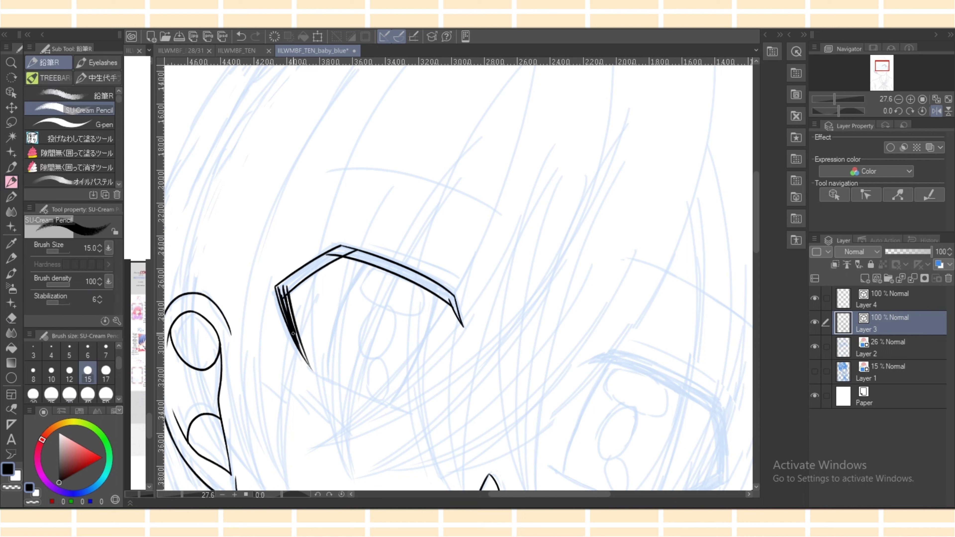
{"action": "left_click_drag", "start_coordinate": [284, 290], "coordinate": [299, 346]}
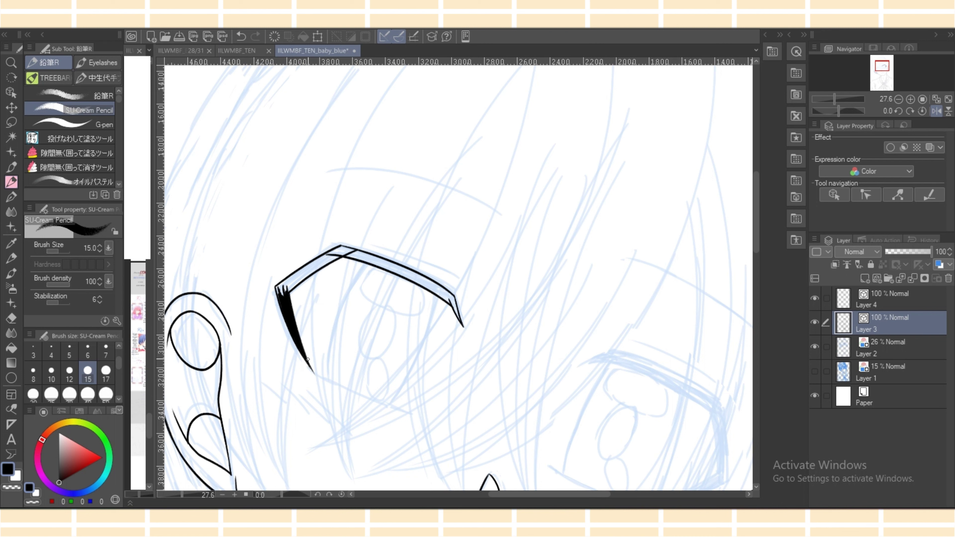
{"action": "key", "text": "e"}
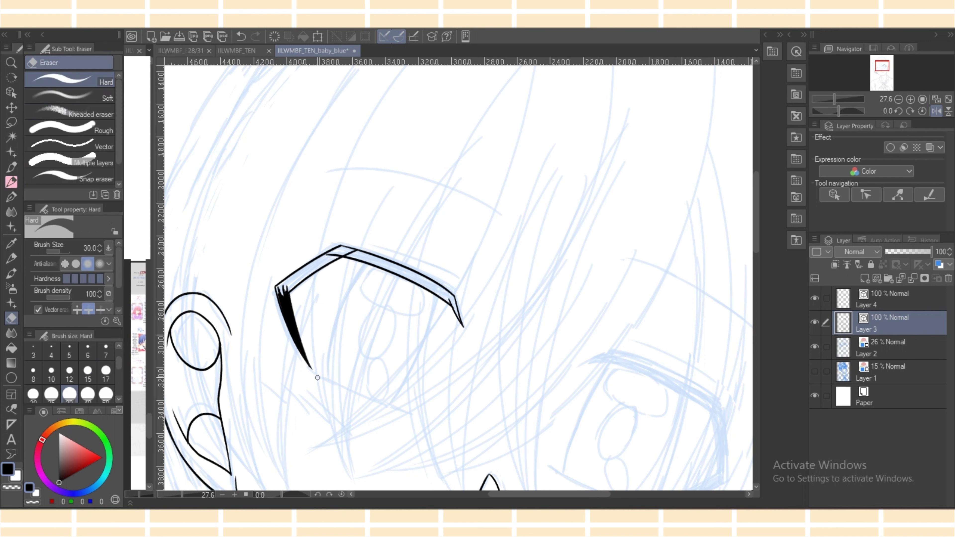
{"action": "key", "text": "p"}
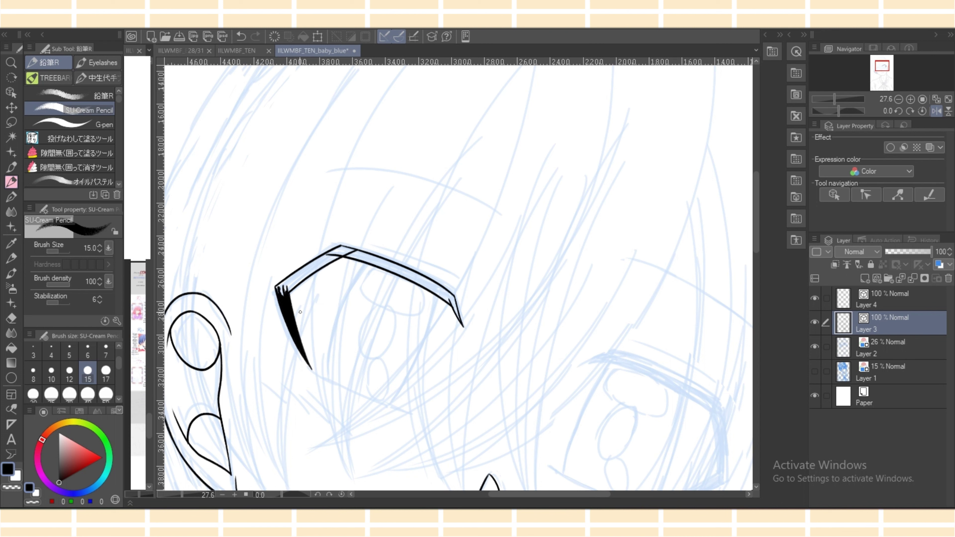
Fill the lash's outer half with solid black from the outer corner to just past the peak.
{"action": "mouse_move", "coordinate": [284, 288]}
{"action": "left_mouse_down"}
{"action": "mouse_move", "coordinate": [333, 257]}
{"action": "mouse_move", "coordinate": [324, 262]}
{"action": "left_mouse_up"}
{"action": "left_click_drag", "start_coordinate": [332, 259], "coordinate": [340, 251]}
{"action": "left_click_drag", "start_coordinate": [182, 494], "coordinate": [184, 494]}
{"action": "left_click_drag", "start_coordinate": [540, 495], "coordinate": [520, 493]}
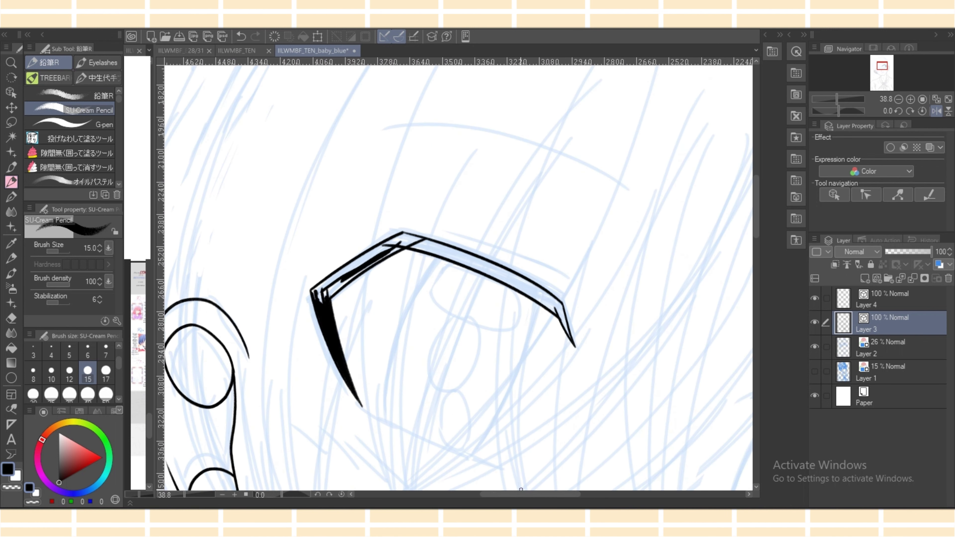
{"action": "scroll", "coordinate": [406, 229], "scroll_direction": "up", "scroll_amount": 2}
{"action": "mouse_move", "coordinate": [287, 299]}
{"action": "left_mouse_down"}
{"action": "mouse_move", "coordinate": [387, 225]}
{"action": "mouse_move", "coordinate": [319, 265]}
{"action": "mouse_move", "coordinate": [349, 259]}
{"action": "mouse_move", "coordinate": [363, 237]}
{"action": "mouse_move", "coordinate": [296, 278]}
{"action": "mouse_move", "coordinate": [282, 310]}
{"action": "mouse_move", "coordinate": [271, 294]}
{"action": "mouse_move", "coordinate": [308, 268]}
{"action": "left_mouse_up"}
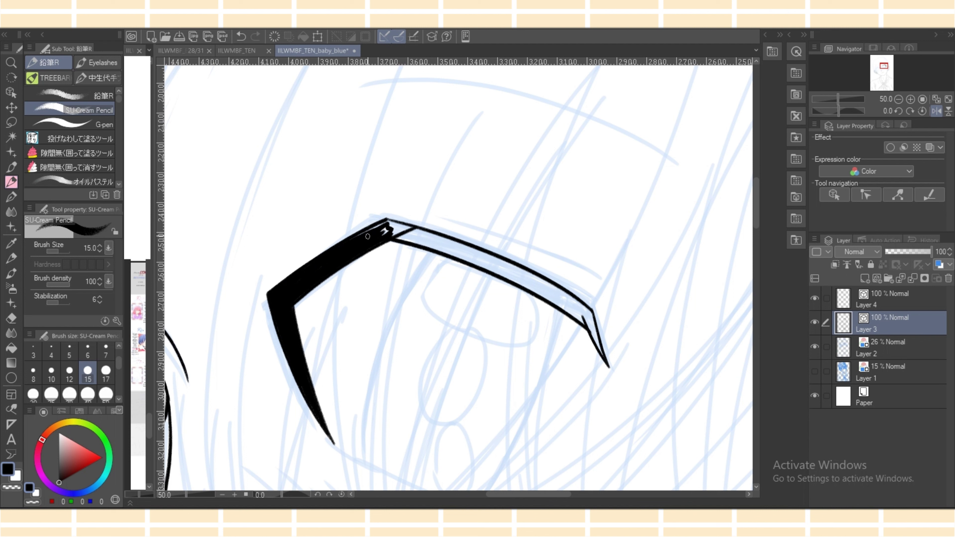
{"action": "mouse_move", "coordinate": [367, 236]}
{"action": "left_mouse_down"}
{"action": "mouse_move", "coordinate": [395, 228]}
{"action": "mouse_move", "coordinate": [386, 221]}
{"action": "mouse_move", "coordinate": [419, 231]}
{"action": "mouse_move", "coordinate": [402, 235]}
{"action": "mouse_move", "coordinate": [418, 240]}
{"action": "mouse_move", "coordinate": [394, 234]}
{"action": "mouse_move", "coordinate": [419, 237]}
{"action": "mouse_move", "coordinate": [374, 242]}
{"action": "mouse_move", "coordinate": [424, 238]}
{"action": "mouse_move", "coordinate": [429, 248]}
{"action": "mouse_move", "coordinate": [411, 237]}
{"action": "mouse_move", "coordinate": [457, 249]}
{"action": "left_mouse_up"}
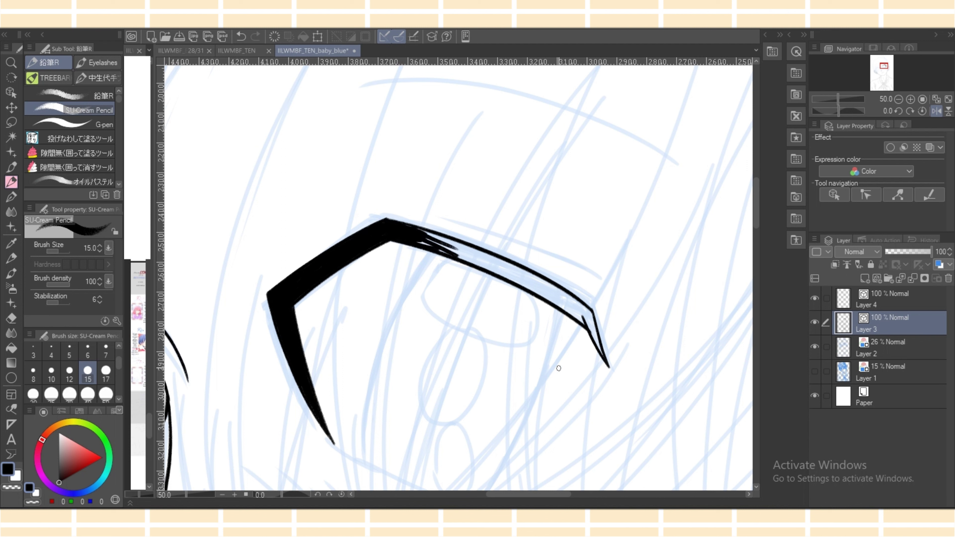
Rotate the view, fill the rest of the lash in black down to its inner tip, and ink a thin eyelid crease above it.
{"action": "key", "text": "shift+space"}
{"action": "left_click_drag", "start_coordinate": [520, 396], "coordinate": [589, 305]}
{"action": "left_click_drag", "start_coordinate": [412, 281], "coordinate": [464, 249]}
{"action": "left_click_drag", "start_coordinate": [374, 292], "coordinate": [497, 226]}
{"action": "left_click_drag", "start_coordinate": [408, 277], "coordinate": [529, 219]}
{"action": "mouse_move", "coordinate": [400, 254]}
{"action": "left_mouse_down"}
{"action": "mouse_move", "coordinate": [564, 179]}
{"action": "mouse_move", "coordinate": [515, 186]}
{"action": "mouse_move", "coordinate": [557, 174]}
{"action": "left_mouse_up"}
{"action": "key", "text": "ctrl+z"}
{"action": "left_click_drag", "start_coordinate": [438, 255], "coordinate": [563, 205]}
{"action": "left_click_drag", "start_coordinate": [472, 234], "coordinate": [535, 209]}
{"action": "mouse_move", "coordinate": [459, 257]}
{"action": "left_mouse_down"}
{"action": "mouse_move", "coordinate": [538, 205]}
{"action": "mouse_move", "coordinate": [555, 202]}
{"action": "mouse_move", "coordinate": [526, 223]}
{"action": "mouse_move", "coordinate": [569, 207]}
{"action": "mouse_move", "coordinate": [546, 202]}
{"action": "mouse_move", "coordinate": [505, 219]}
{"action": "mouse_move", "coordinate": [583, 202]}
{"action": "left_mouse_up"}
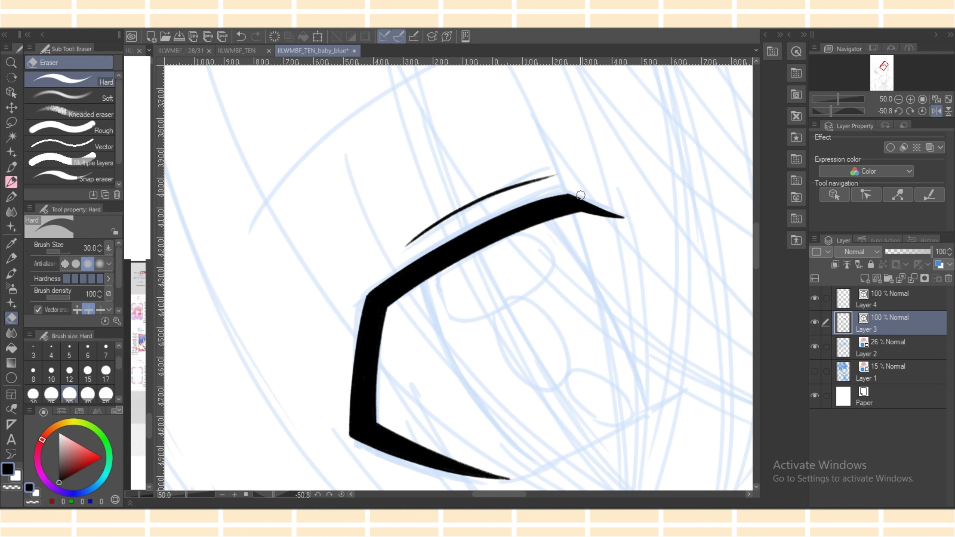
Refine the lash's inner corner by moving the end points of its short vector strokes back into the filled band.
{"action": "left_click", "coordinate": [11, 92]}
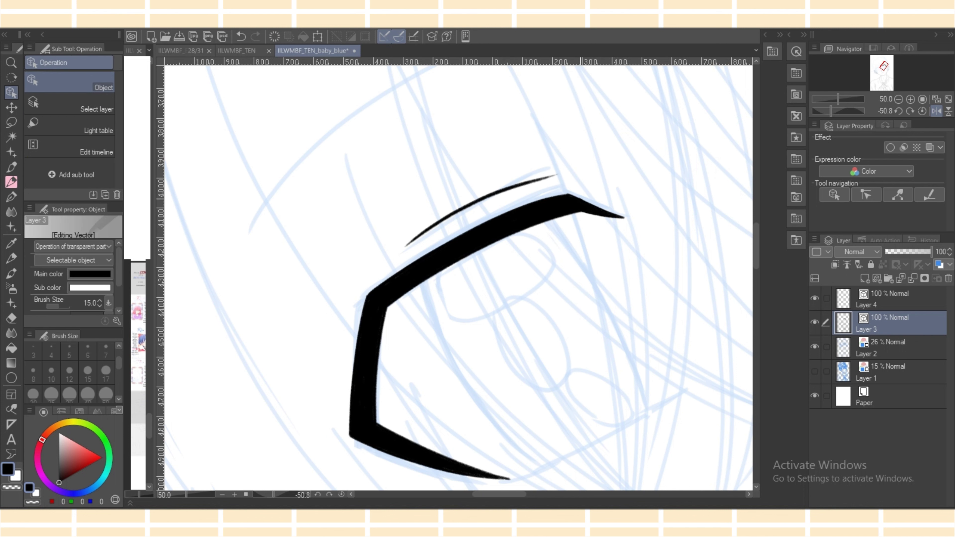
{"action": "left_click", "coordinate": [583, 204]}
{"action": "left_click", "coordinate": [582, 204]}
{"action": "left_click", "coordinate": [582, 204]}
{"action": "left_click", "coordinate": [582, 204]}
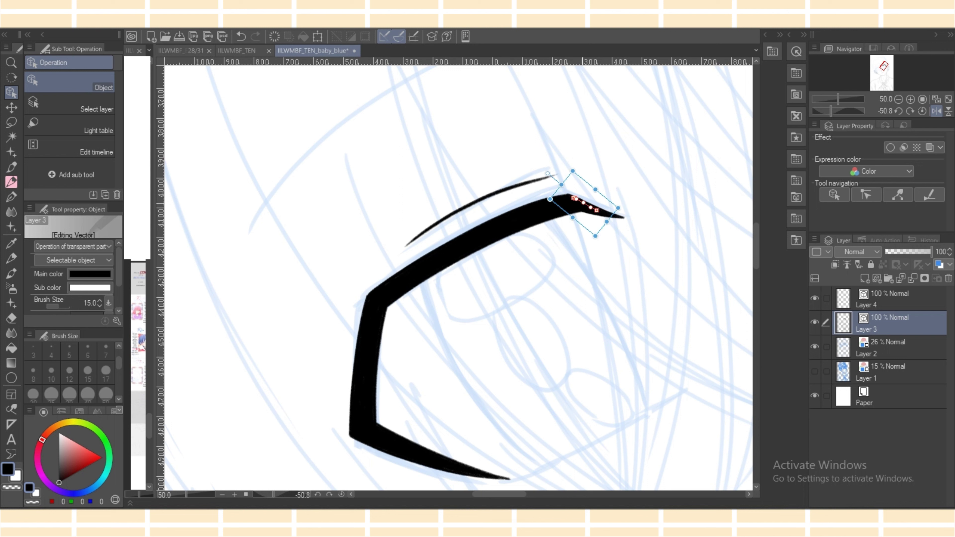
{"action": "left_click_drag", "start_coordinate": [582, 204], "coordinate": [567, 201]}
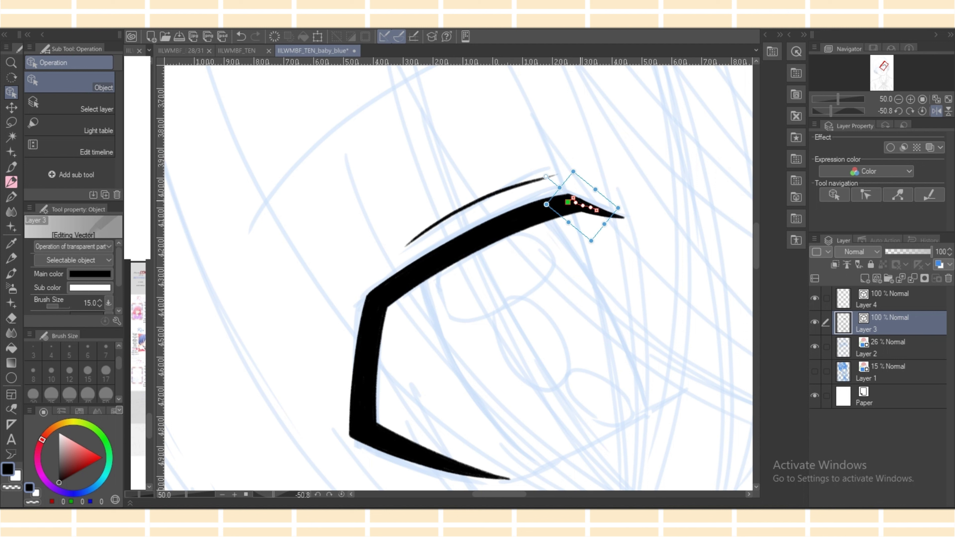
{"action": "left_click", "coordinate": [584, 203]}
{"action": "left_click", "coordinate": [586, 204]}
{"action": "left_click", "coordinate": [586, 204]}
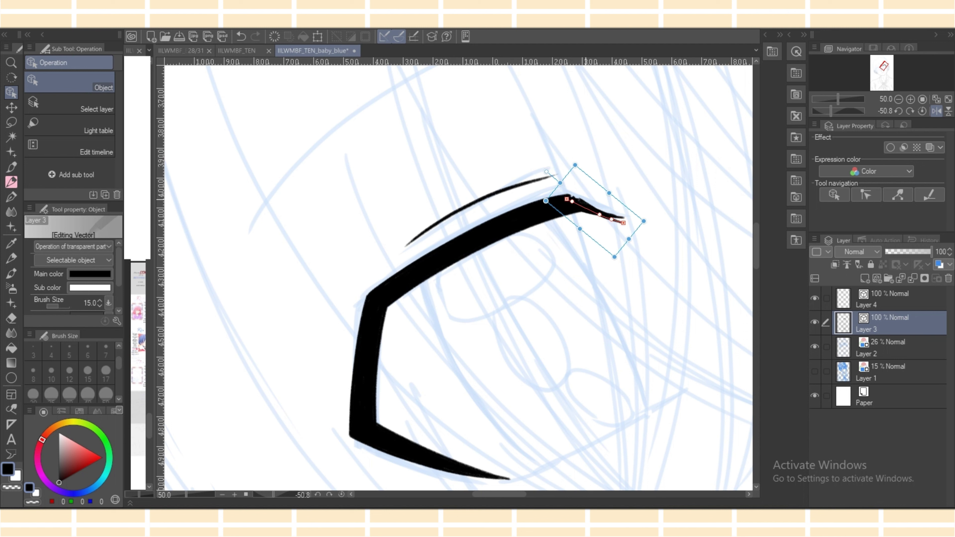
{"action": "key", "text": "ctrl+z"}
{"action": "left_click", "coordinate": [590, 204]}
{"action": "left_click", "coordinate": [592, 208]}
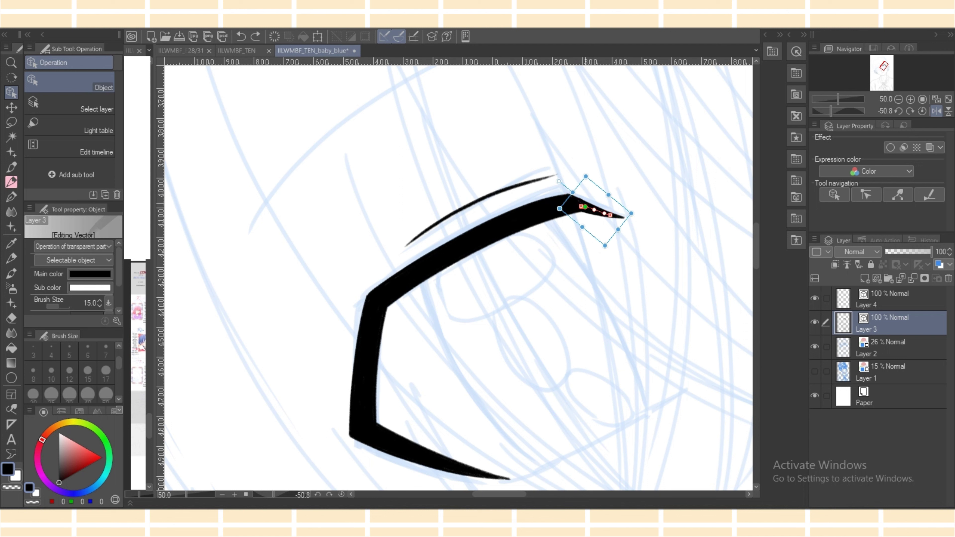
{"action": "left_click_drag", "start_coordinate": [584, 206], "coordinate": [553, 207]}
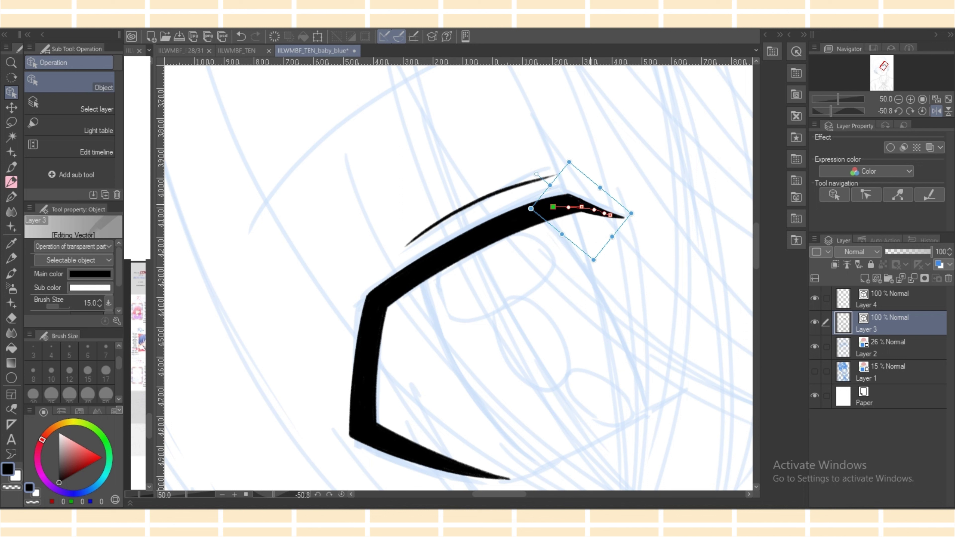
Check the short vector strokes at the lash's inner corner and undo the latest adjustments made to them.
{"action": "left_click", "coordinate": [588, 206]}
{"action": "left_click", "coordinate": [589, 206]}
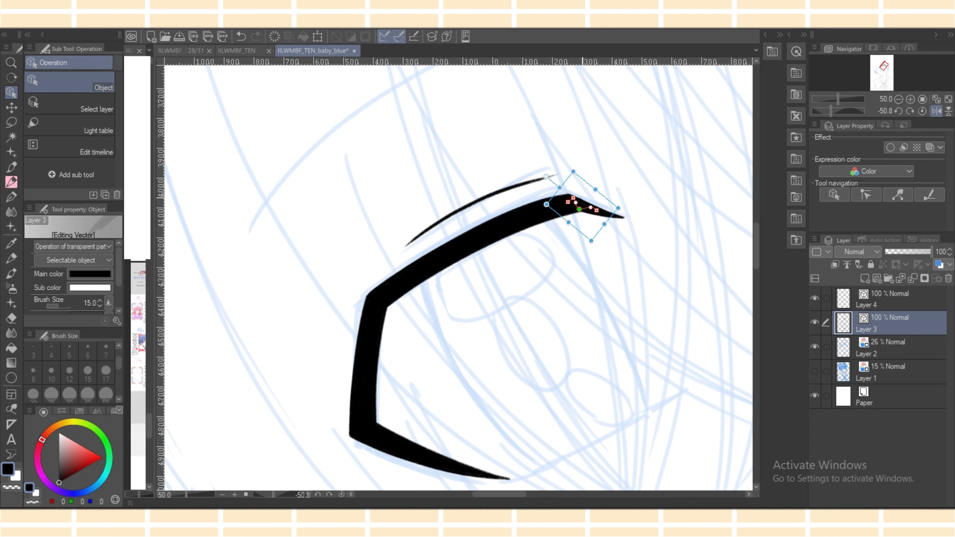
{"action": "left_click", "coordinate": [586, 204]}
{"action": "left_click_drag", "start_coordinate": [499, 494], "coordinate": [526, 494]}
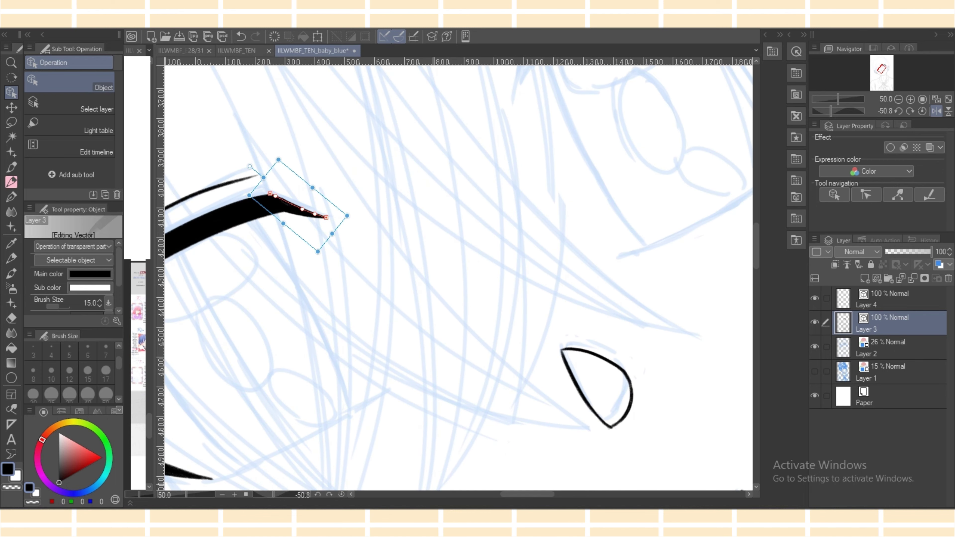
{"action": "left_click_drag", "start_coordinate": [186, 494], "coordinate": [195, 495]}
{"action": "left_click_drag", "start_coordinate": [523, 494], "coordinate": [502, 494]}
{"action": "scroll", "coordinate": [458, 278], "scroll_direction": "up", "scroll_amount": 12}
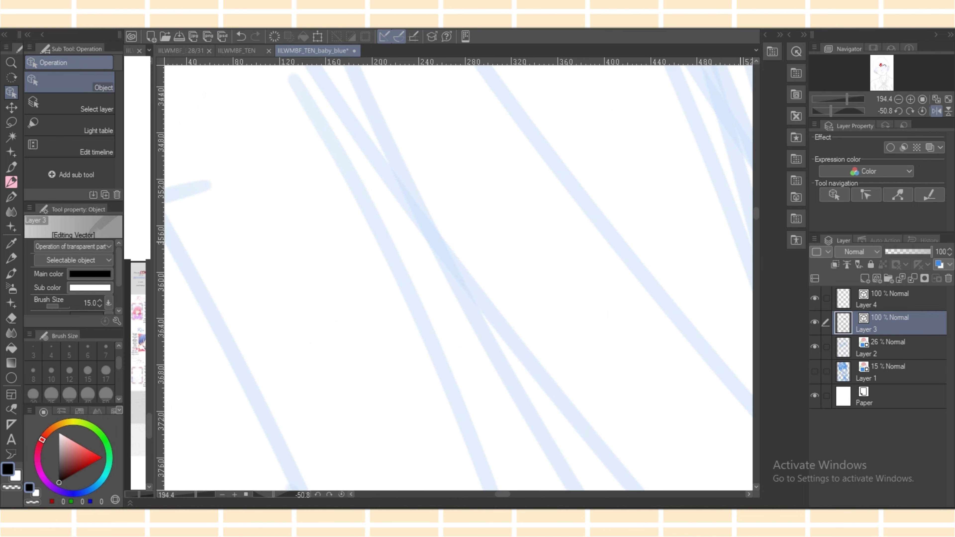
{"action": "scroll", "coordinate": [459, 278], "scroll_direction": "down", "scroll_amount": 7}
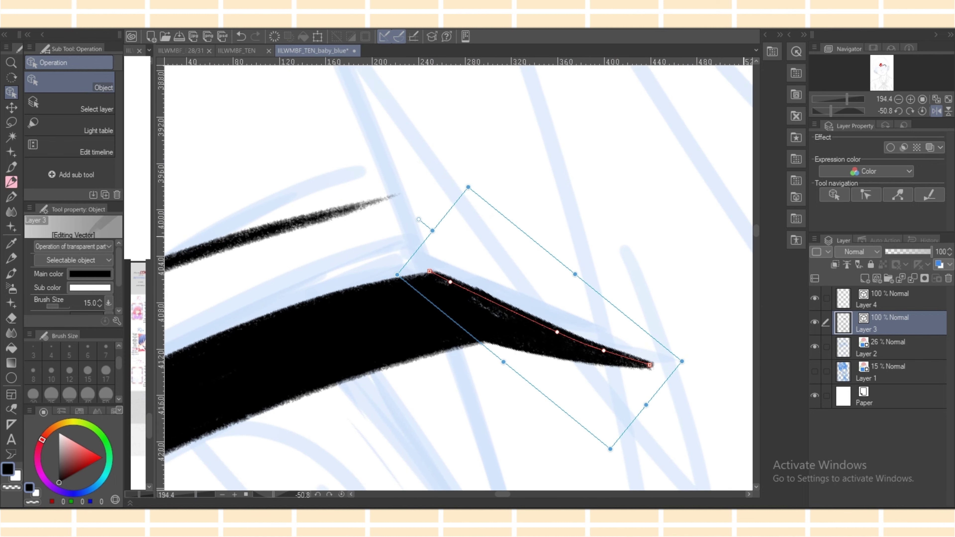
{"action": "left_click", "coordinate": [500, 310]}
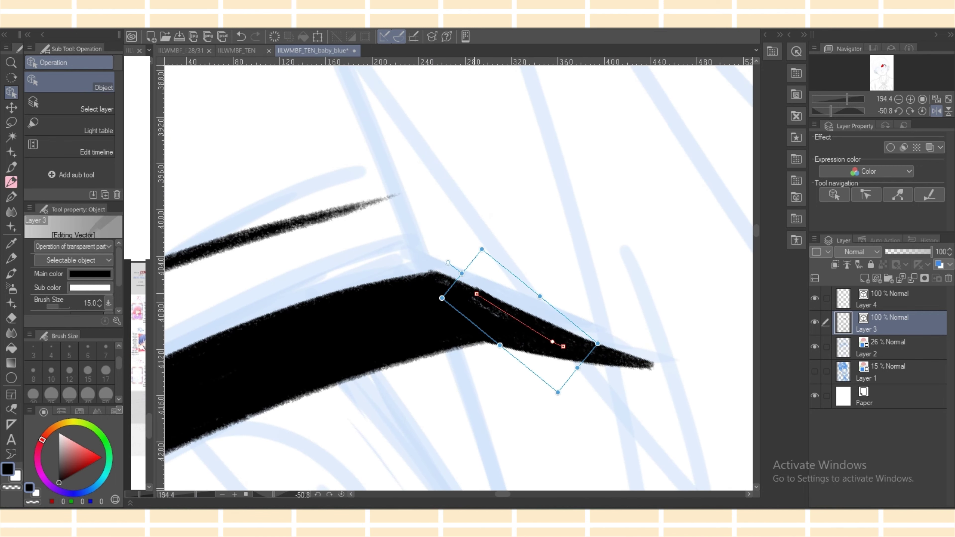
{"action": "key", "text": "ctrl+z"}
{"action": "key", "text": "ctrl+z"}
{"action": "key", "text": "ctrl+z"}
{"action": "key", "text": "ctrl+z"}
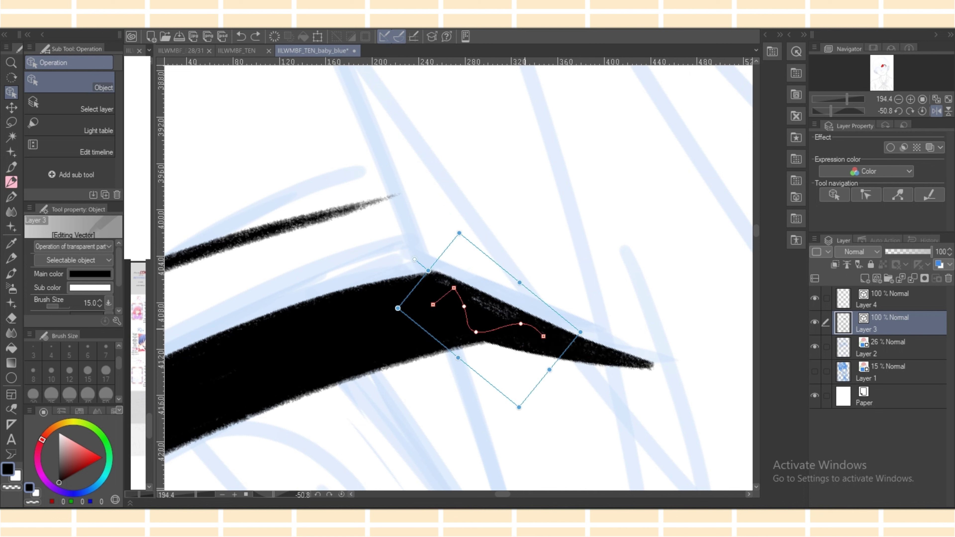
Move the middle control points of the wavy stroke in the lash's inner corner up to cover the pale gaps.
{"action": "left_click", "coordinate": [467, 329]}
{"action": "left_click", "coordinate": [517, 376]}
{"action": "left_click", "coordinate": [518, 324]}
{"action": "mouse_move", "coordinate": [475, 332]}
{"action": "left_mouse_down"}
{"action": "mouse_move", "coordinate": [486, 314]}
{"action": "mouse_move", "coordinate": [441, 282]}
{"action": "left_mouse_up"}
{"action": "left_click_drag", "start_coordinate": [521, 323], "coordinate": [492, 307]}
{"action": "key", "text": "ctrl+minus"}
{"action": "key", "text": "ctrl+minus"}
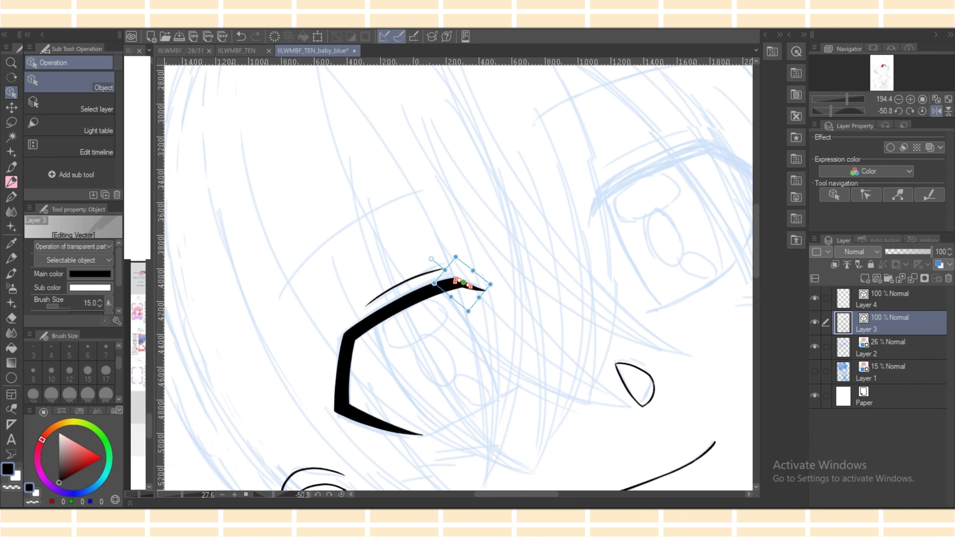
Ink the outer side of the iris with the SU-Cream Pencil as one curve from the lash down past the lower lid.
{"action": "left_click", "coordinate": [11, 182]}
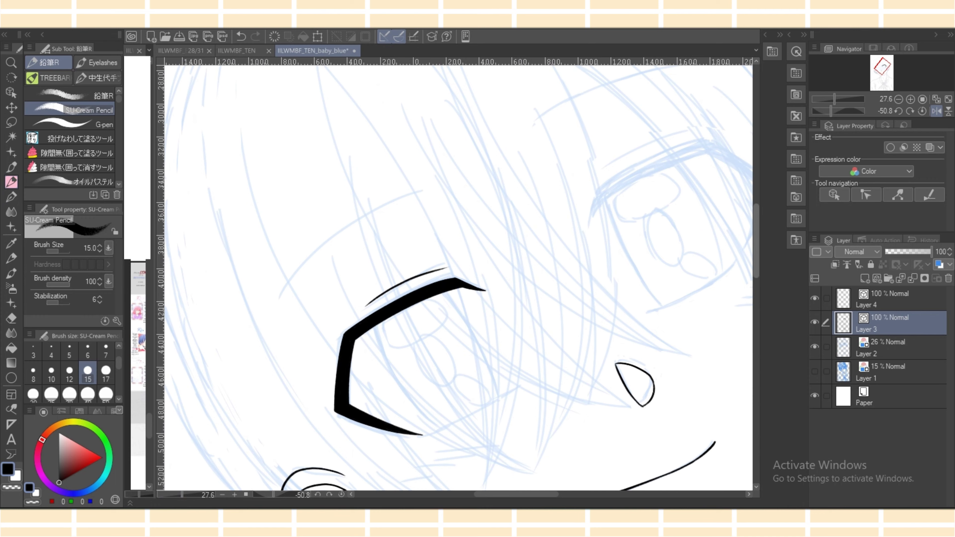
{"action": "scroll", "coordinate": [639, 338], "scroll_direction": "down", "scroll_amount": 2}
{"action": "key", "text": "shift+space"}
{"action": "left_click_drag", "start_coordinate": [527, 382], "coordinate": [489, 399]}
{"action": "left_click_drag", "start_coordinate": [379, 255], "coordinate": [406, 383]}
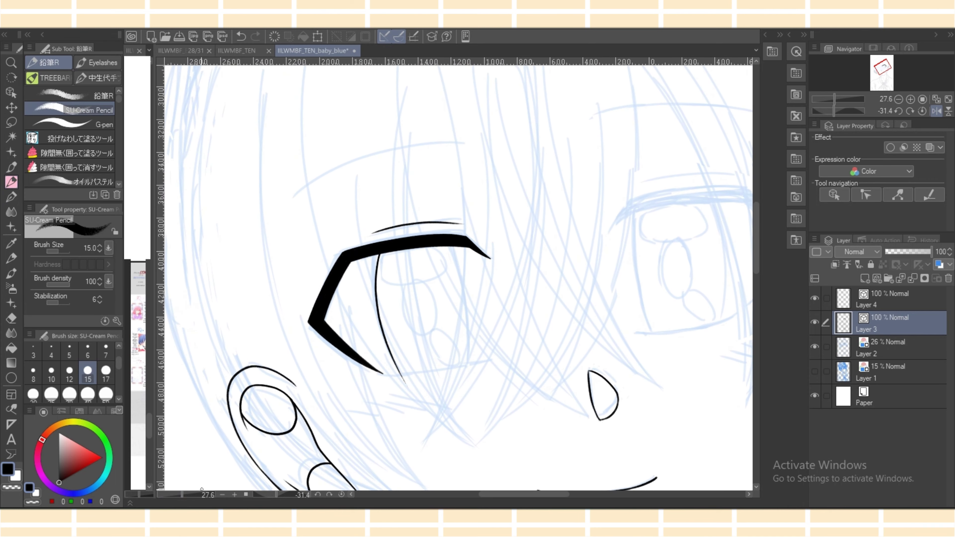
{"action": "key", "text": "ctrl+plus"}
{"action": "key", "text": "ctrl+plus"}
{"action": "key", "text": "ctrl+z"}
{"action": "key", "text": "ctrl+y"}
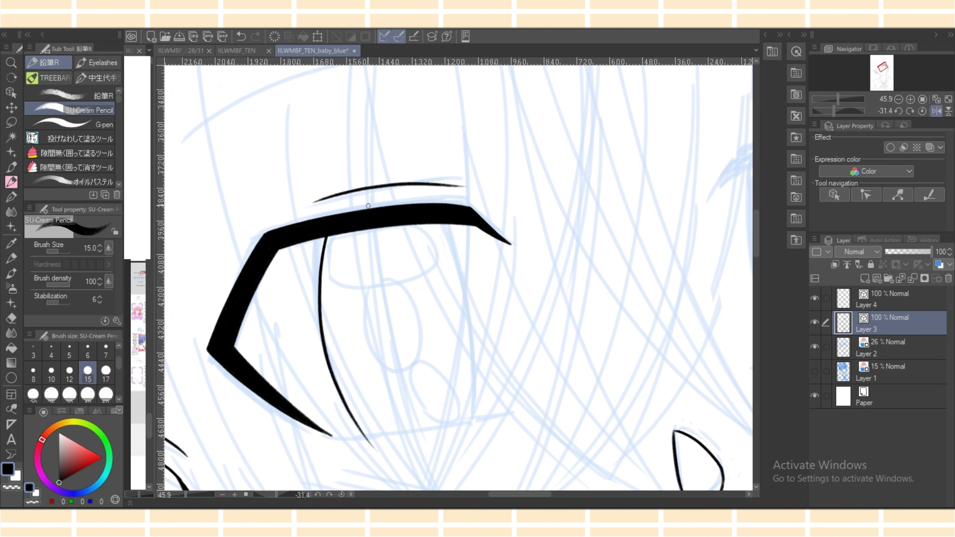
Ink a thin, tapering lower lid line from the lash's lower tip inward beneath the iris, following the sketch.
{"action": "mouse_move", "coordinate": [344, 399]}
{"action": "left_mouse_down"}
{"action": "mouse_move", "coordinate": [380, 445]}
{"action": "mouse_move", "coordinate": [458, 420]}
{"action": "left_mouse_up"}
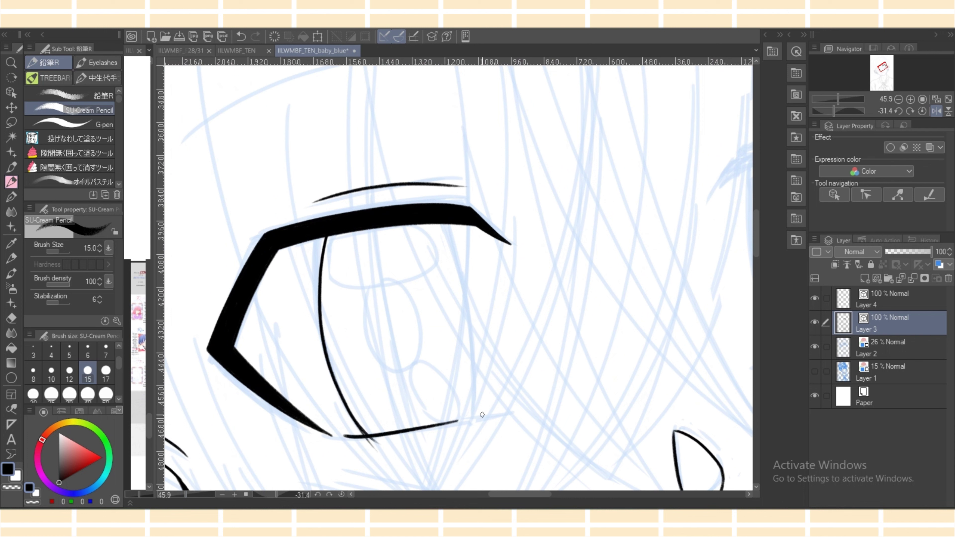
{"action": "key", "text": "ctrl+z"}
{"action": "left_click_drag", "start_coordinate": [338, 437], "coordinate": [514, 410]}
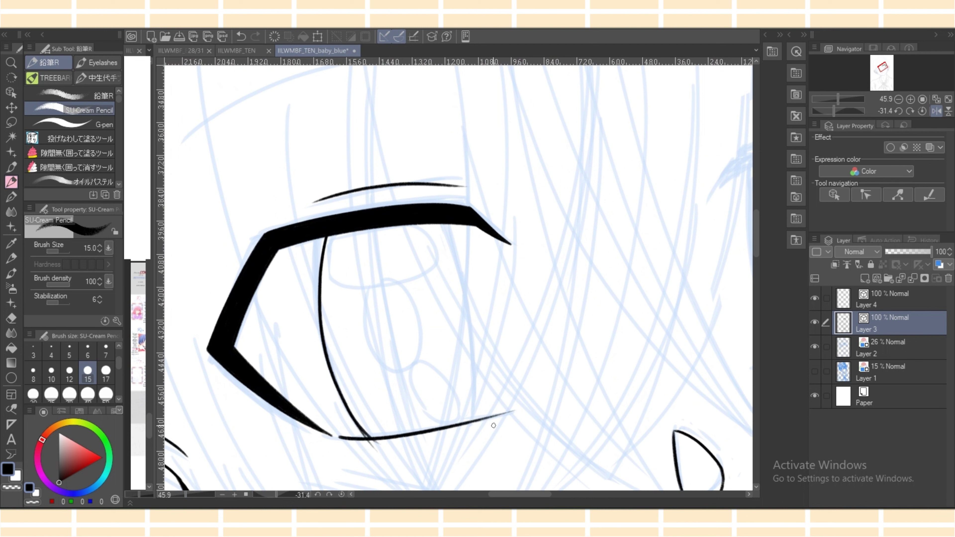
Shorten the outer iris line so that its lower end stops on the lower lid line.
{"action": "key", "text": "e"}
{"action": "left_click_drag", "start_coordinate": [374, 447], "coordinate": [379, 441]}
{"action": "left_click", "coordinate": [372, 434]}
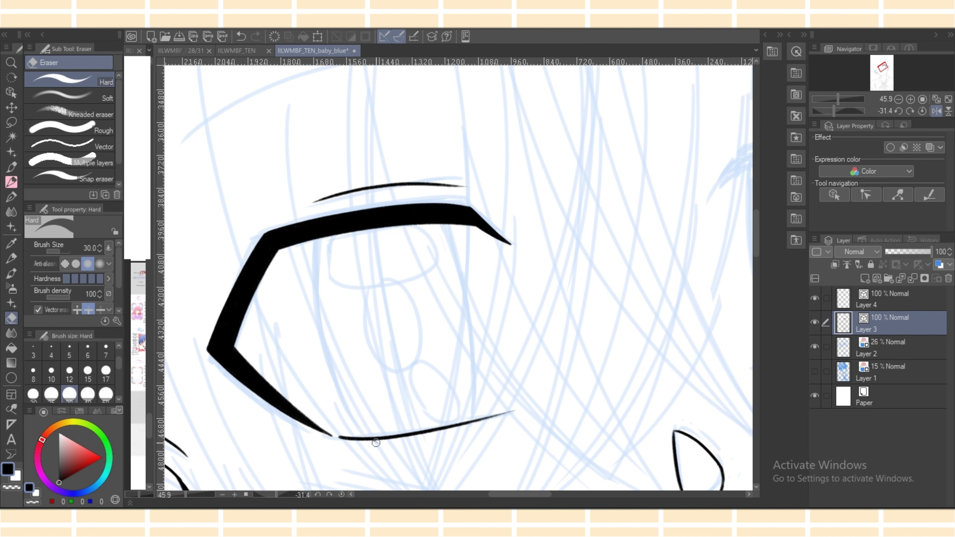
{"action": "key", "text": "p"}
{"action": "key", "text": "ctrl+z"}
{"action": "left_click", "coordinate": [11, 92]}
{"action": "left_click", "coordinate": [366, 434]}
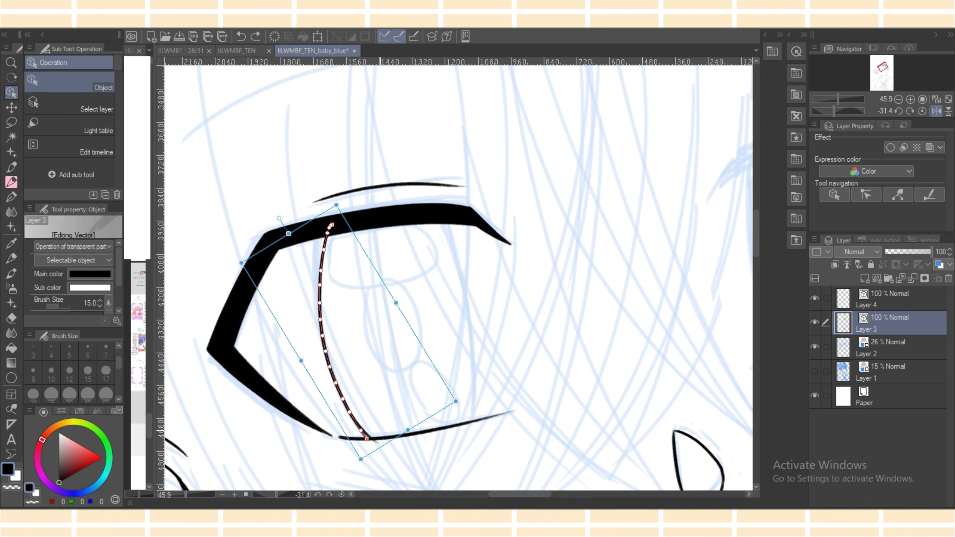
{"action": "key", "text": "e"}
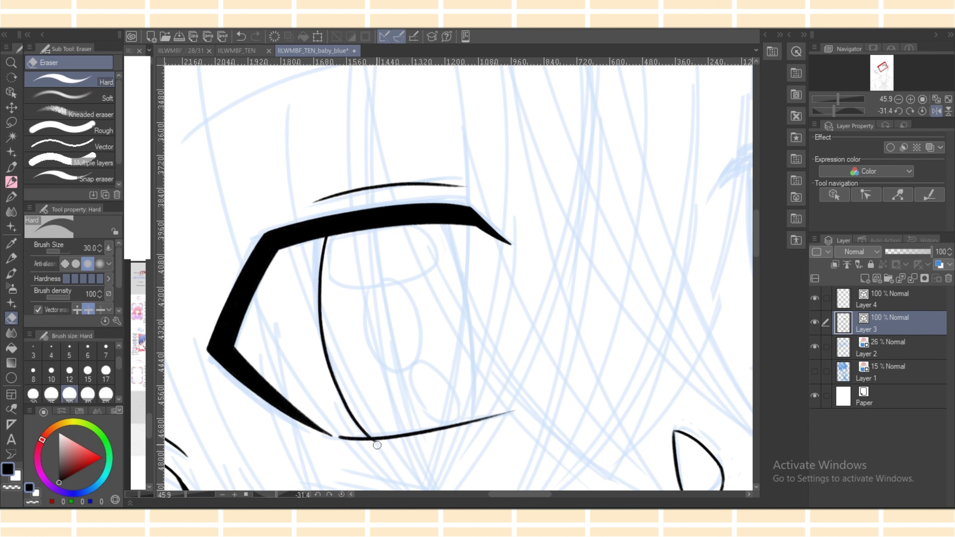
{"action": "key", "text": "o"}
{"action": "key", "text": "p"}
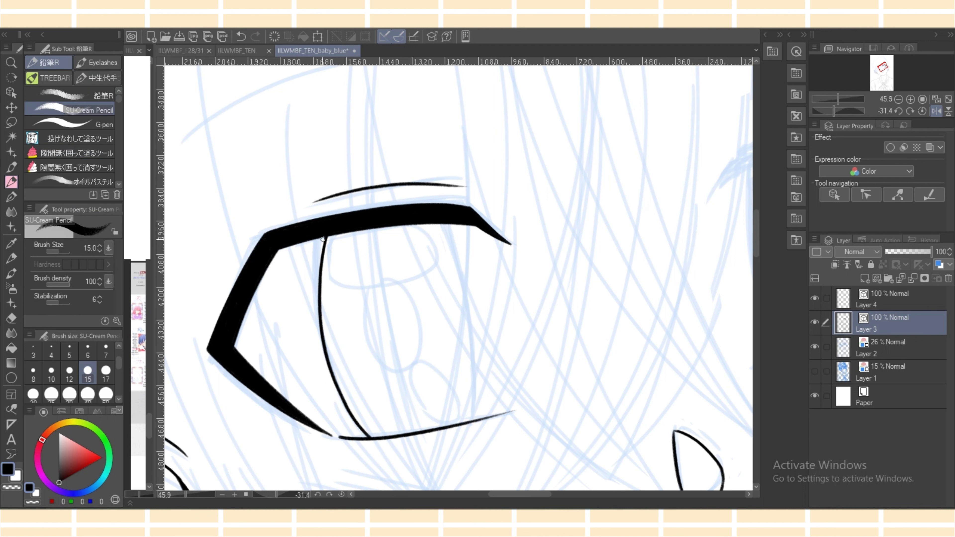
Flip the canvas view and ink the inner side of the iris from the lash down to the lower lid line.
{"action": "left_click", "coordinate": [936, 111]}
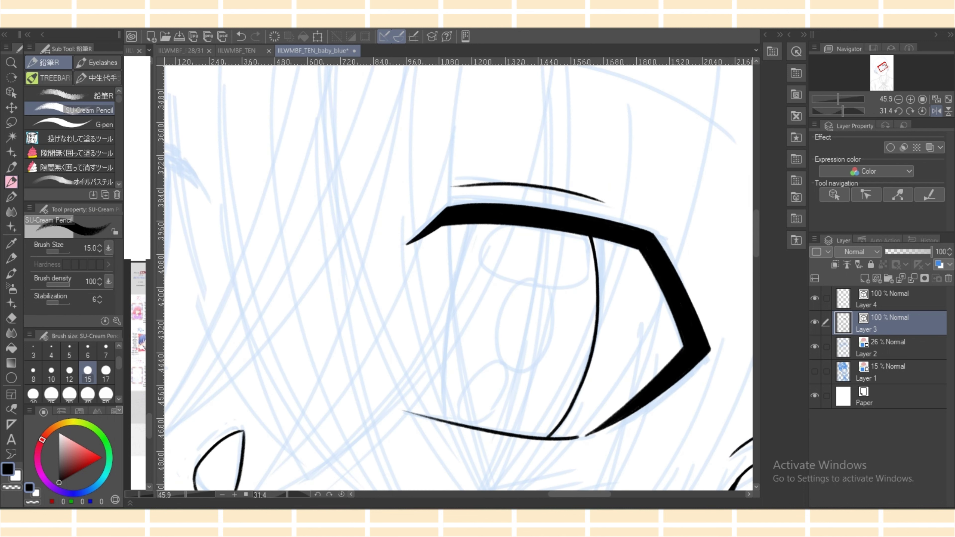
{"action": "left_click_drag", "start_coordinate": [474, 225], "coordinate": [457, 432]}
{"action": "key", "text": "ctrl+z"}
{"action": "left_click_drag", "start_coordinate": [474, 223], "coordinate": [455, 436]}
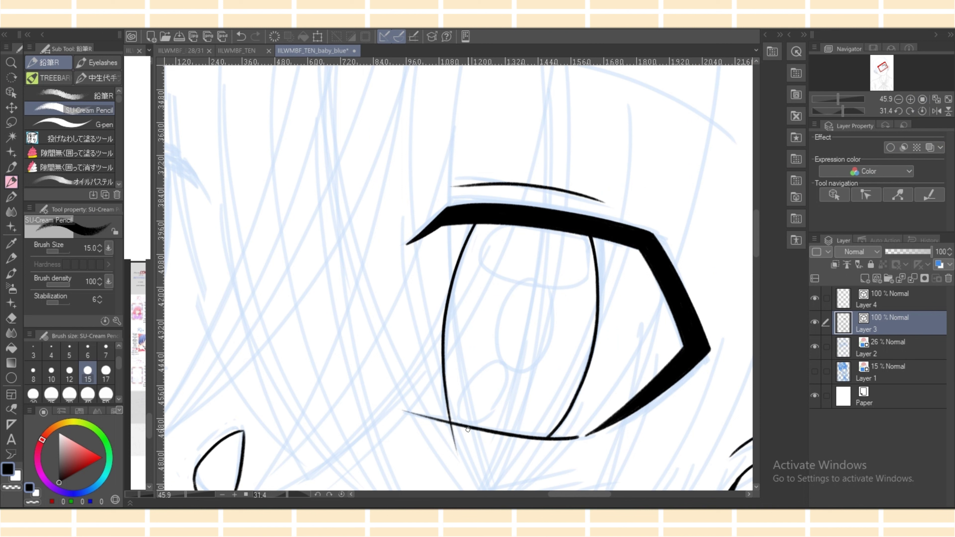
{"action": "key", "text": "ctrl+z"}
{"action": "left_click_drag", "start_coordinate": [474, 224], "coordinate": [453, 430]}
{"action": "left_click_drag", "start_coordinate": [453, 284], "coordinate": [464, 456]}
{"action": "key", "text": "ctrl+z"}
{"action": "key", "text": "ctrl+z"}
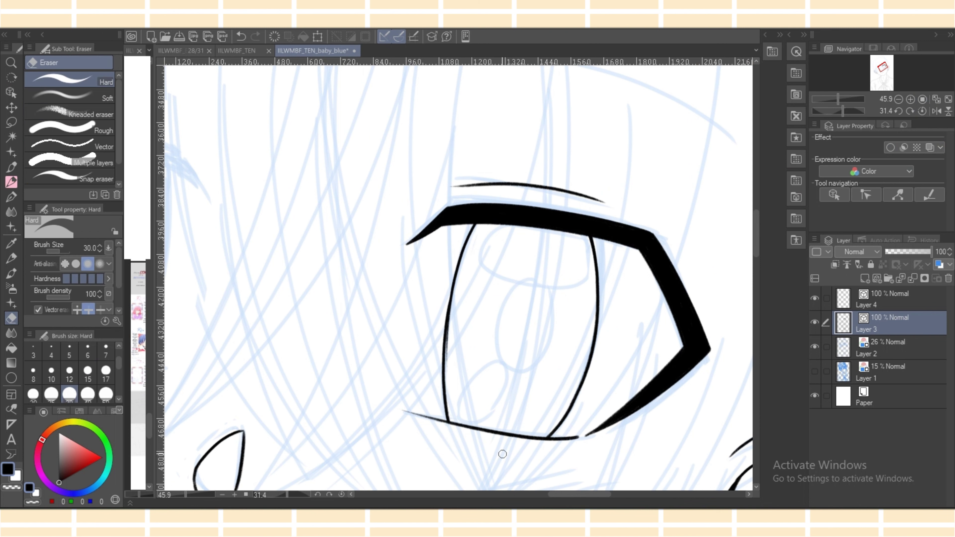
Adjust the vector stroke of the inner iris line so its lower end merges smoothly into the rest of the line.
{"action": "left_click", "coordinate": [11, 92]}
{"action": "left_click", "coordinate": [459, 260]}
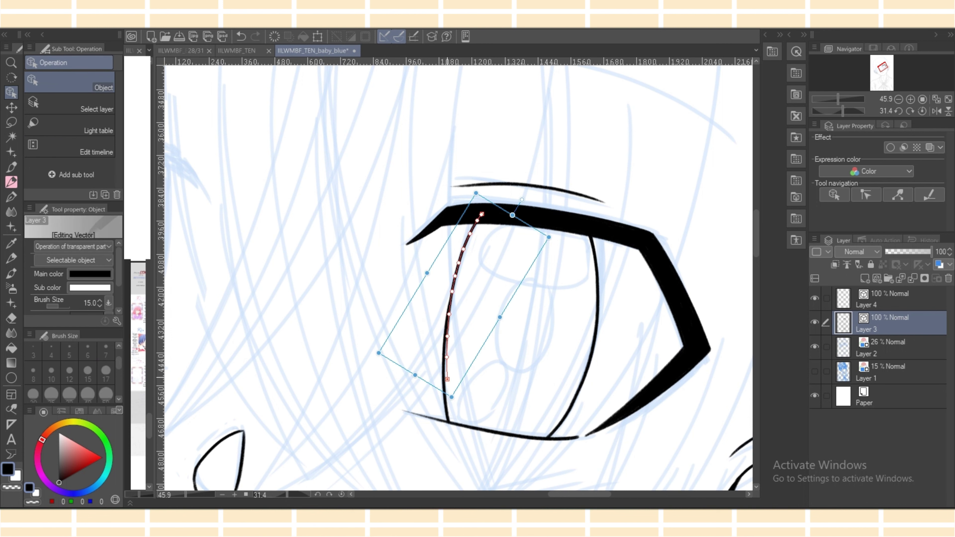
{"action": "left_click_drag", "start_coordinate": [452, 399], "coordinate": [449, 412]}
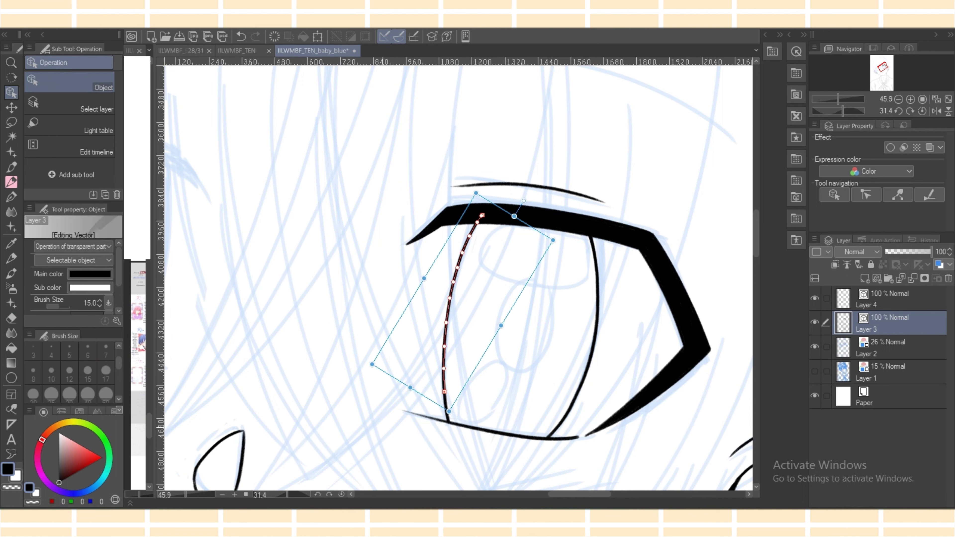
Ink the pupil as a clean upright oval in the middle of the iris, redrawing its edge until it is smooth.
{"action": "left_click", "coordinate": [12, 182]}
{"action": "mouse_move", "coordinate": [515, 279]}
{"action": "left_mouse_down"}
{"action": "mouse_move", "coordinate": [545, 306]}
{"action": "mouse_move", "coordinate": [492, 362]}
{"action": "mouse_move", "coordinate": [545, 307]}
{"action": "mouse_move", "coordinate": [543, 340]}
{"action": "left_mouse_up"}
{"action": "key", "text": "ctrl+z"}
{"action": "key", "text": "ctrl+z"}
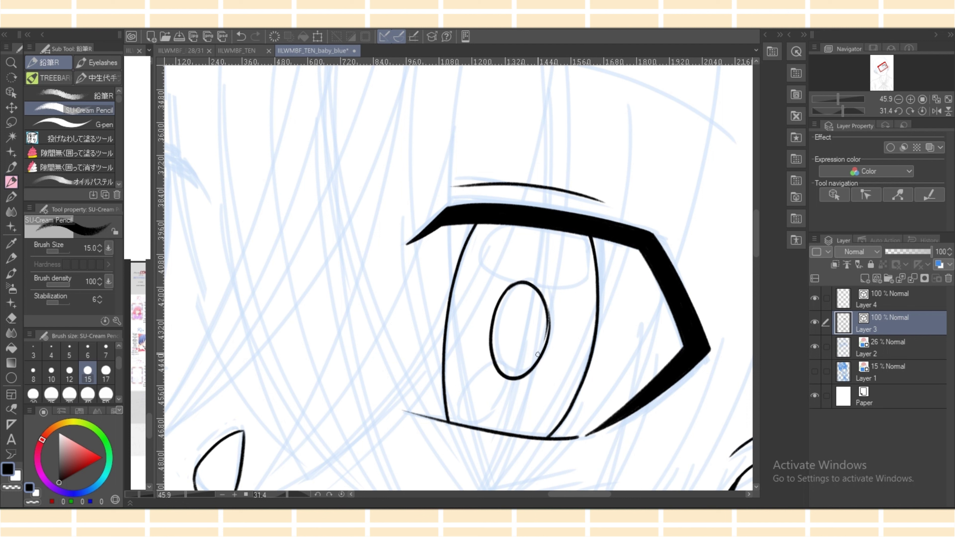
{"action": "key", "text": "ctrl+z"}
{"action": "left_click_drag", "start_coordinate": [511, 280], "coordinate": [550, 327]}
{"action": "key", "text": "ctrl+z"}
{"action": "mouse_move", "coordinate": [510, 279]}
{"action": "left_mouse_down"}
{"action": "mouse_move", "coordinate": [552, 334]}
{"action": "mouse_move", "coordinate": [526, 285]}
{"action": "mouse_move", "coordinate": [552, 337]}
{"action": "mouse_move", "coordinate": [531, 284]}
{"action": "mouse_move", "coordinate": [551, 331]}
{"action": "left_mouse_up"}
{"action": "key", "text": "ctrl+z"}
{"action": "key", "text": "ctrl+z"}
Ink the inner side and bottom edge of the large rounded highlight under the lash, touching the pupil's top.
{"action": "mouse_move", "coordinate": [493, 225]}
{"action": "left_mouse_down"}
{"action": "mouse_move", "coordinate": [502, 277]}
{"action": "mouse_move", "coordinate": [552, 282]}
{"action": "left_mouse_up"}
{"action": "key", "text": "ctrl+z"}
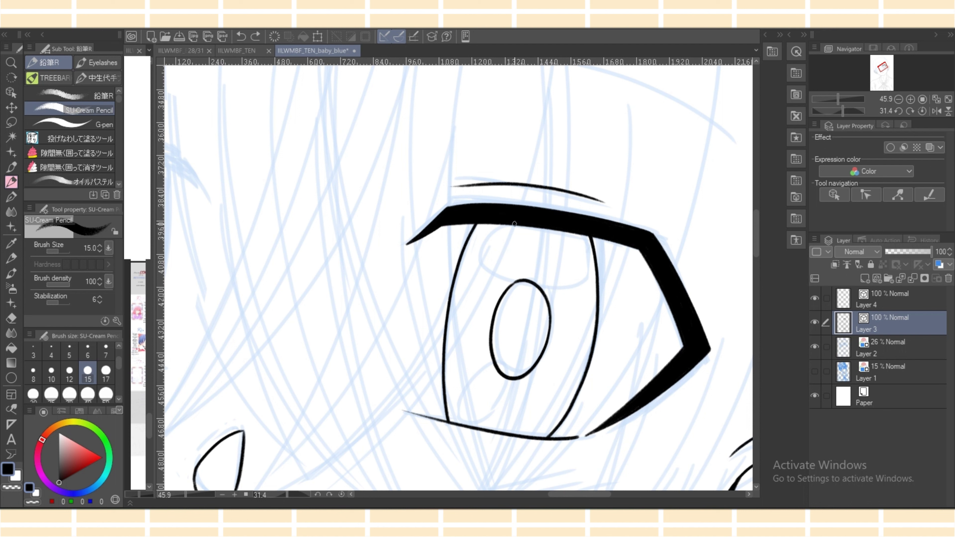
{"action": "left_click_drag", "start_coordinate": [492, 225], "coordinate": [545, 282]}
{"action": "key", "text": "ctrl+z"}
{"action": "mouse_move", "coordinate": [496, 225]}
{"action": "left_mouse_down"}
{"action": "mouse_move", "coordinate": [560, 282]}
{"action": "mouse_move", "coordinate": [491, 278]}
{"action": "mouse_move", "coordinate": [536, 282]}
{"action": "mouse_move", "coordinate": [478, 251]}
{"action": "mouse_move", "coordinate": [547, 282]}
{"action": "mouse_move", "coordinate": [580, 271]}
{"action": "left_mouse_up"}
{"action": "key", "text": "ctrl+z"}
{"action": "key", "text": "ctrl+z"}
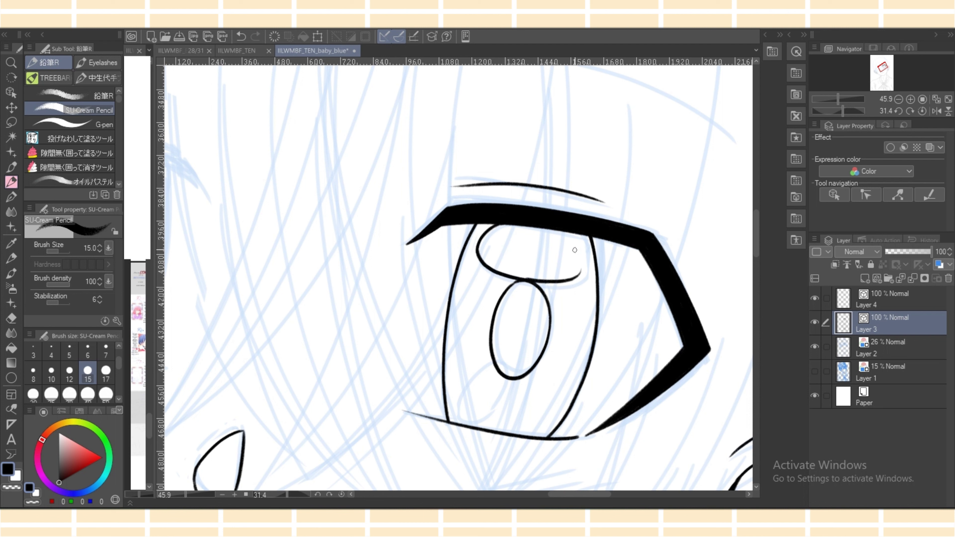
Close the large highlight by inking its outer side up to the lash and smooth its lower outer corner.
{"action": "key", "text": "ctrl+z"}
{"action": "mouse_move", "coordinate": [522, 276]}
{"action": "left_mouse_down"}
{"action": "mouse_move", "coordinate": [592, 269]}
{"action": "mouse_move", "coordinate": [594, 259]}
{"action": "left_mouse_up"}
{"action": "key", "text": "ctrl+z"}
{"action": "key", "text": "ctrl+z"}
{"action": "left_click_drag", "start_coordinate": [525, 280], "coordinate": [587, 262]}
{"action": "key", "text": "ctrl+z"}
{"action": "key", "text": "ctrl+z"}
{"action": "mouse_move", "coordinate": [541, 283]}
{"action": "left_mouse_down"}
{"action": "mouse_move", "coordinate": [585, 272]}
{"action": "mouse_move", "coordinate": [572, 232]}
{"action": "left_mouse_up"}
{"action": "left_click", "coordinate": [936, 110]}
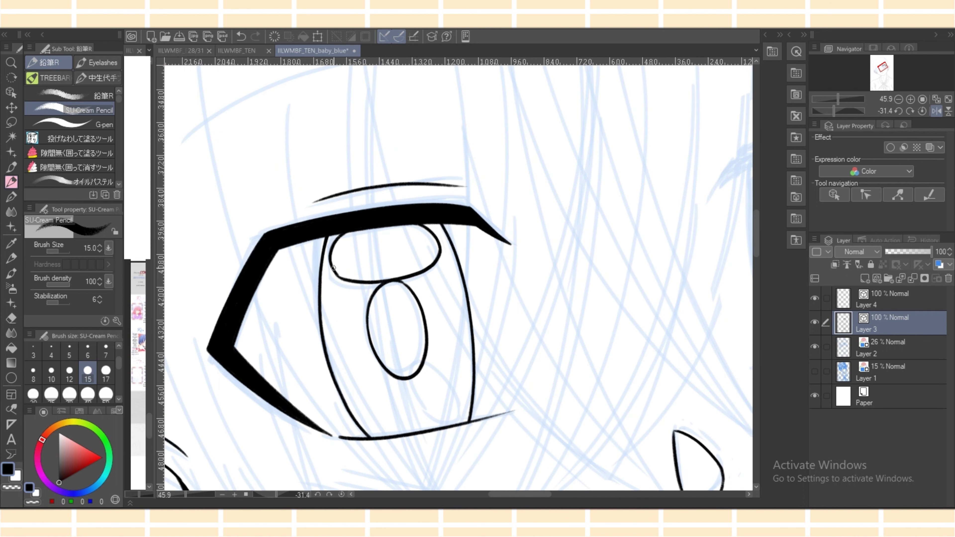
{"action": "key", "text": "ctrl+z"}
{"action": "left_click_drag", "start_coordinate": [332, 265], "coordinate": [350, 279]}
Ink a small slanted oval highlight between the pupil's lower edge and the inner bottom corner of the iris.
{"action": "key", "text": "h"}
{"action": "mouse_move", "coordinate": [493, 371]}
{"action": "left_mouse_down"}
{"action": "mouse_move", "coordinate": [498, 401]}
{"action": "mouse_move", "coordinate": [470, 423]}
{"action": "mouse_move", "coordinate": [502, 394]}
{"action": "mouse_move", "coordinate": [497, 378]}
{"action": "mouse_move", "coordinate": [497, 401]}
{"action": "left_mouse_up"}
{"action": "key", "text": "ctrl+z"}
{"action": "key", "text": "ctrl+z"}
{"action": "key", "text": "ctrl+z"}
{"action": "key", "text": "ctrl+z"}
{"action": "key", "text": "ctrl+z"}
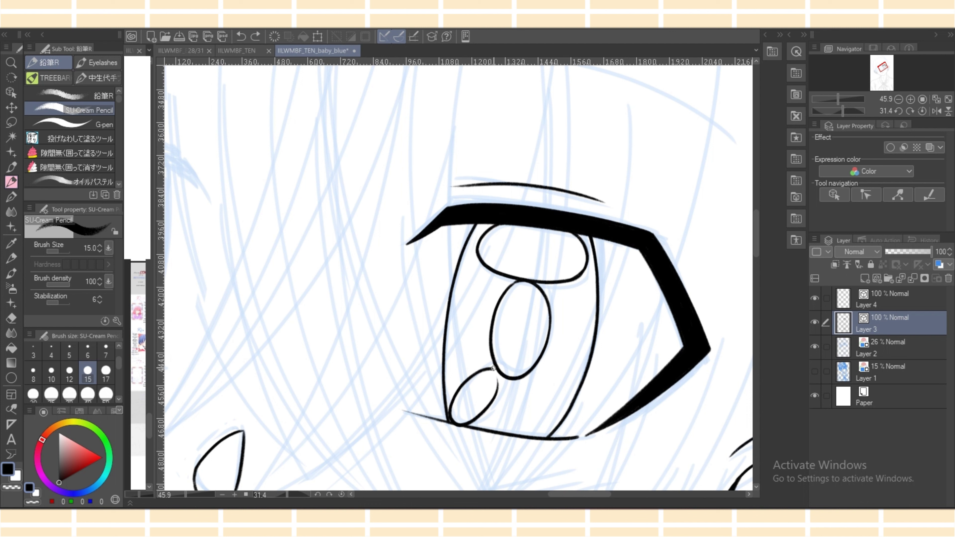
{"action": "left_click_drag", "start_coordinate": [491, 366], "coordinate": [493, 405]}
{"action": "key", "text": "ctrl+z"}
{"action": "key", "text": "ctrl+z"}
{"action": "key", "text": "ctrl+z"}
{"action": "left_click_drag", "start_coordinate": [491, 368], "coordinate": [494, 403]}
Adjust the small oval highlight's vector shape so it fits between the pupil and the lower lid line.
{"action": "left_click", "coordinate": [11, 92]}
{"action": "left_click", "coordinate": [496, 391]}
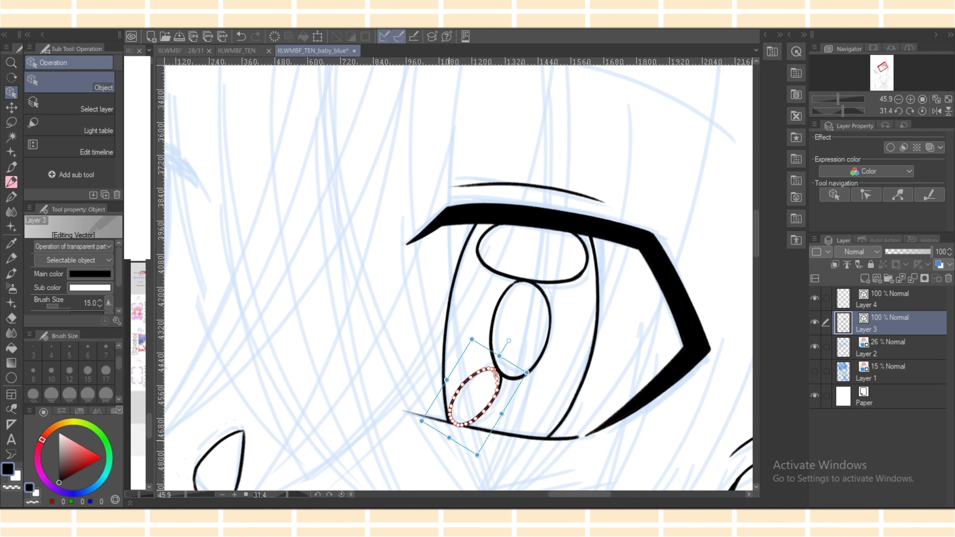
{"action": "left_click_drag", "start_coordinate": [449, 438], "coordinate": [450, 436]}
{"action": "left_click_drag", "start_coordinate": [497, 375], "coordinate": [483, 411]}
{"action": "left_click", "coordinate": [488, 415]}
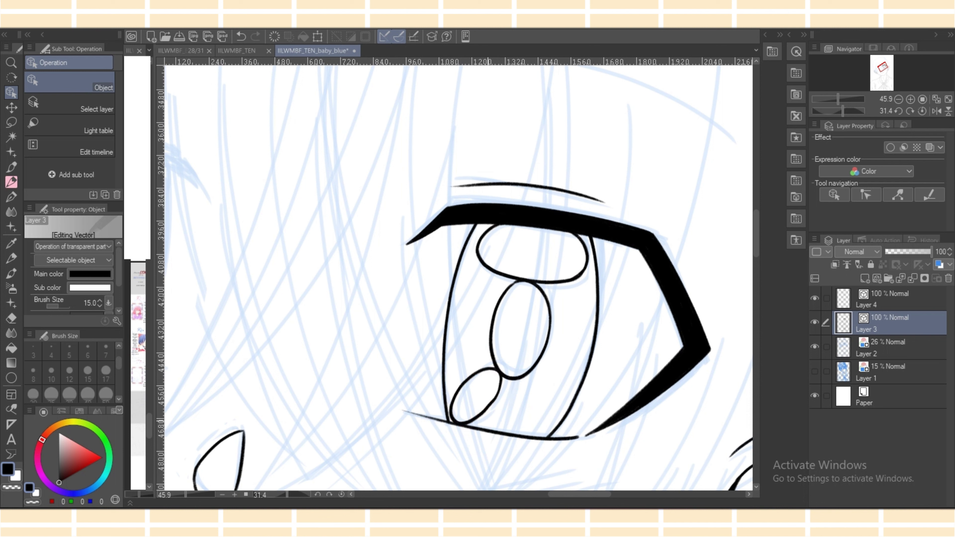
Retouch the top of the pupil's outline where it meets the large highlight.
{"action": "key", "text": "p"}
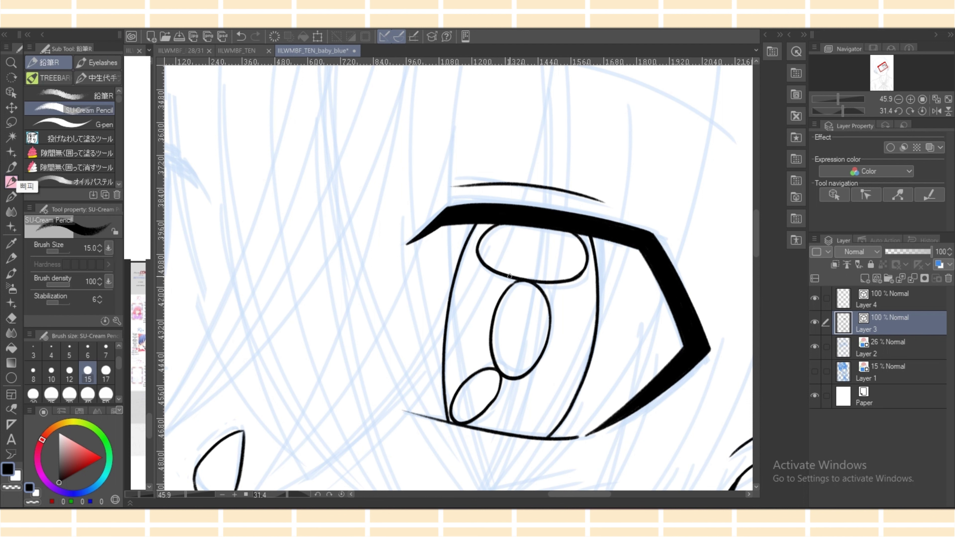
{"action": "key", "text": "ctrl+z"}
{"action": "left_click_drag", "start_coordinate": [520, 281], "coordinate": [509, 286]}
Ink a thin arched eyebrow line above each eye, following the sketch.
{"action": "left_click_drag", "start_coordinate": [185, 494], "coordinate": [180, 495]}
{"action": "mouse_move", "coordinate": [450, 176]}
{"action": "left_mouse_down"}
{"action": "mouse_move", "coordinate": [539, 181]}
{"action": "mouse_move", "coordinate": [600, 215]}
{"action": "mouse_move", "coordinate": [602, 228]}
{"action": "mouse_move", "coordinate": [573, 206]}
{"action": "mouse_move", "coordinate": [591, 223]}
{"action": "left_mouse_up"}
{"action": "key", "text": "ctrl+z"}
{"action": "key", "text": "ctrl+z"}
{"action": "left_click", "coordinate": [936, 111]}
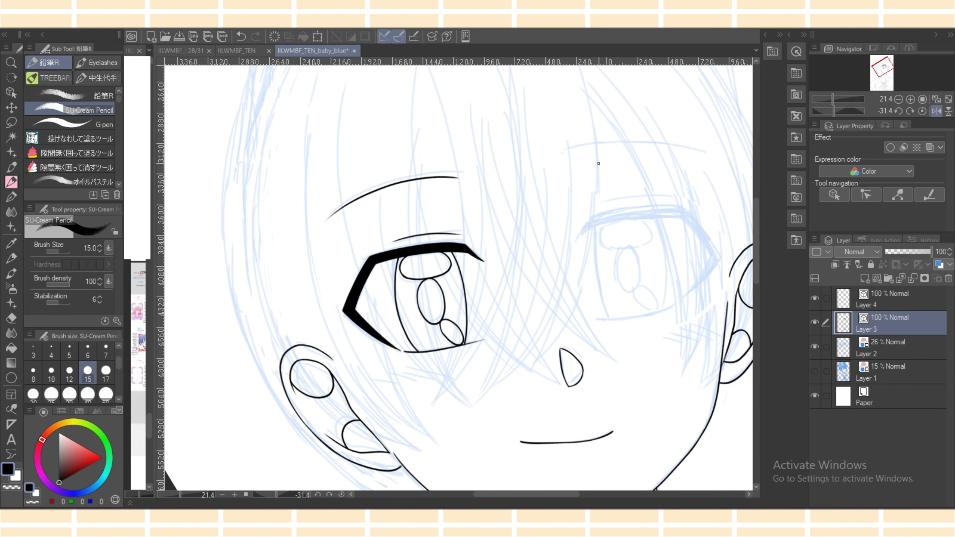
{"action": "left_click_drag", "start_coordinate": [571, 166], "coordinate": [737, 152]}
{"action": "key", "text": "ctrl+z"}
{"action": "mouse_move", "coordinate": [574, 165]}
{"action": "left_mouse_down"}
{"action": "mouse_move", "coordinate": [639, 145]}
{"action": "mouse_move", "coordinate": [718, 151]}
{"action": "left_mouse_up"}
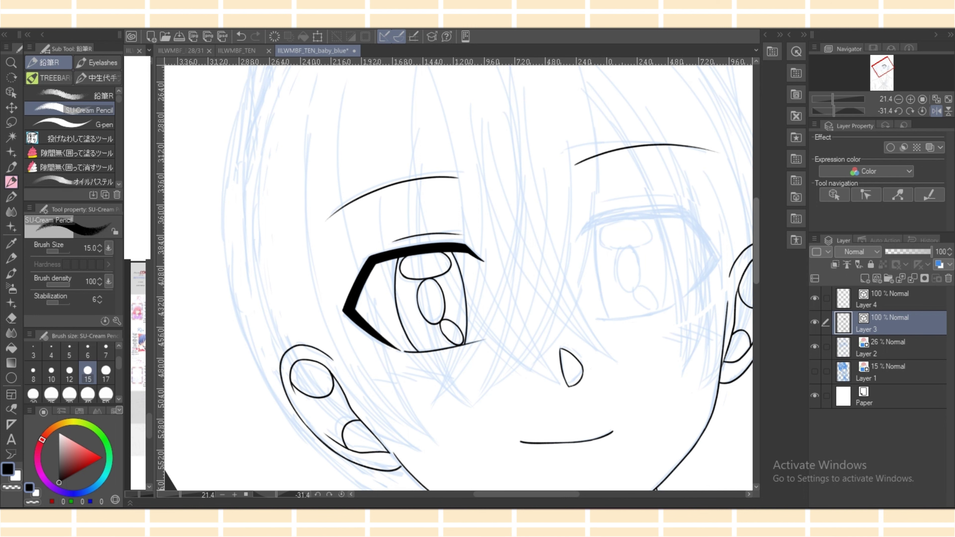
Re-ink the outward-facing edge of the small oval highlight and check its vector stroke against the whole face.
{"action": "scroll", "coordinate": [458, 279], "scroll_direction": "down", "scroll_amount": 3}
{"action": "scroll", "coordinate": [410, 218], "scroll_direction": "up", "scroll_amount": 5}
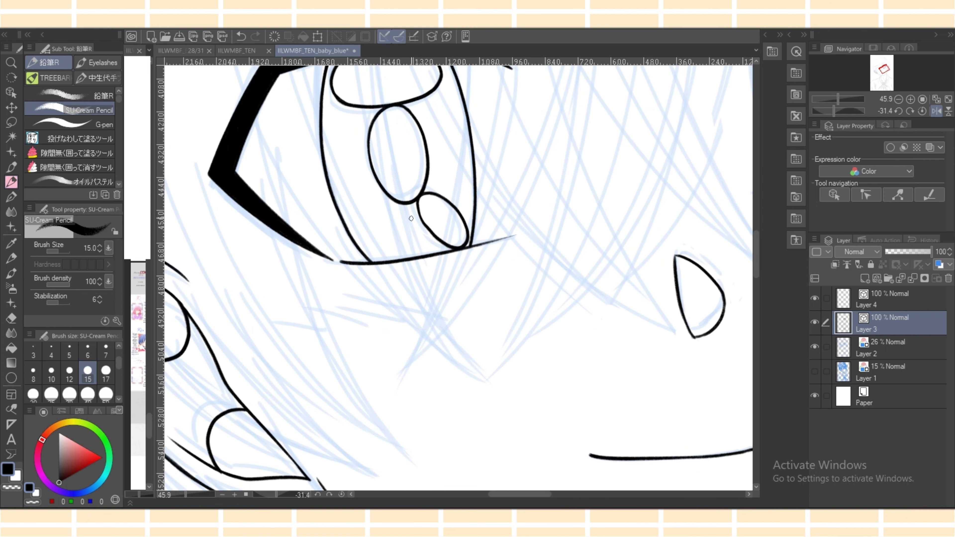
{"action": "left_click_drag", "start_coordinate": [417, 203], "coordinate": [450, 245]}
{"action": "key", "text": "ctrl+z"}
{"action": "left_click_drag", "start_coordinate": [417, 203], "coordinate": [454, 248]}
{"action": "key", "text": "o"}
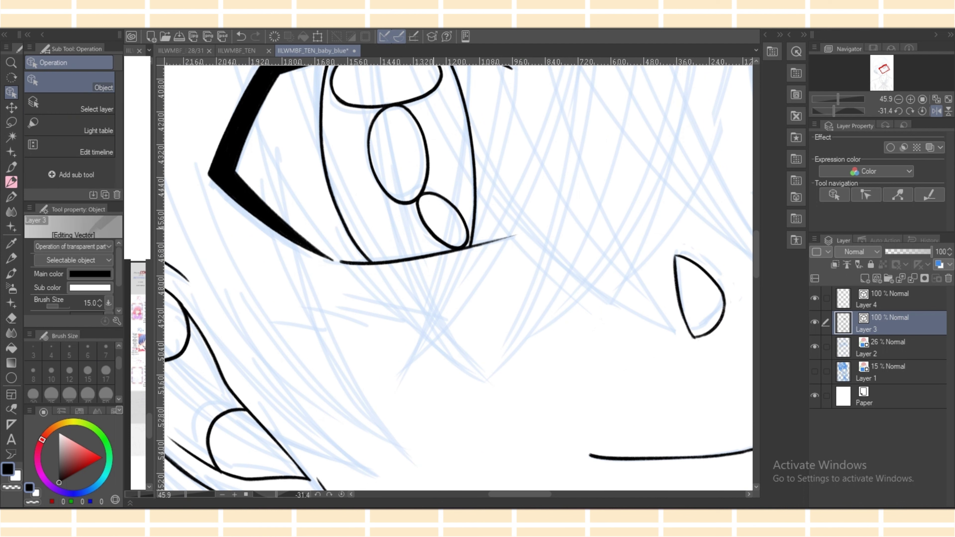
{"action": "left_click", "coordinate": [432, 229]}
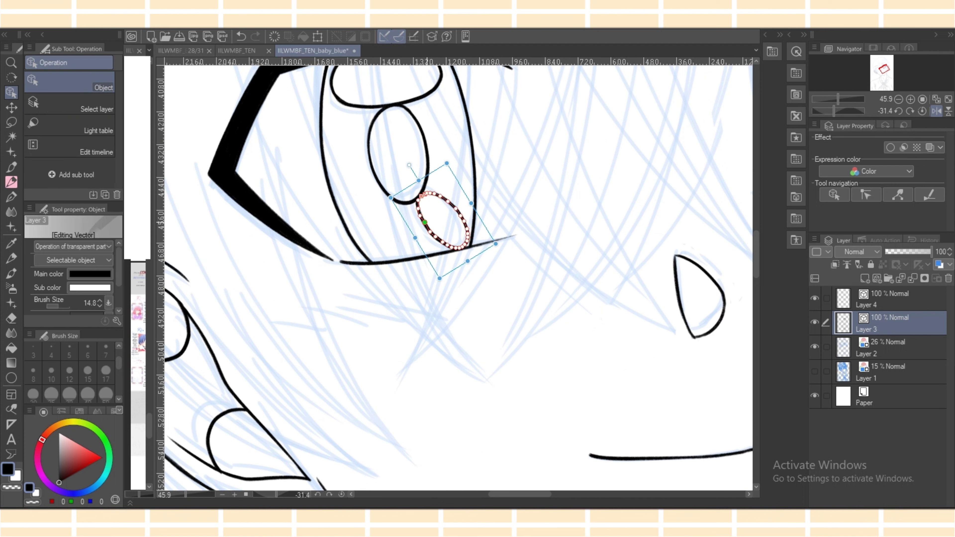
{"action": "left_click", "coordinate": [410, 293]}
{"action": "key", "text": "ctrl+minus"}
{"action": "key", "text": "ctrl+minus"}
{"action": "key", "text": "ctrl+minus"}
{"action": "key", "text": "ctrl+minus"}
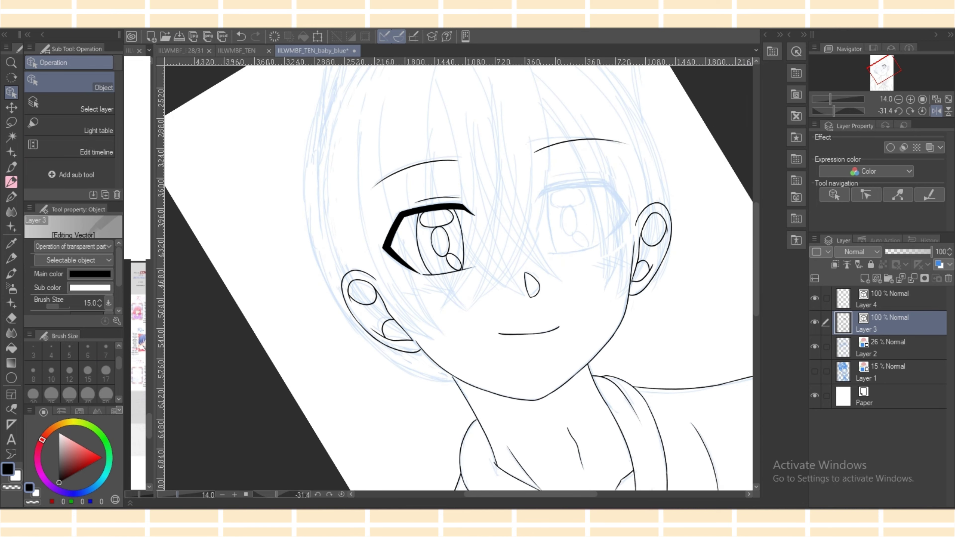
Ink the upper lash line of the eye that is still only sketched, using several overlapping strokes.
{"action": "scroll", "coordinate": [696, 286], "scroll_direction": "up", "scroll_amount": 3}
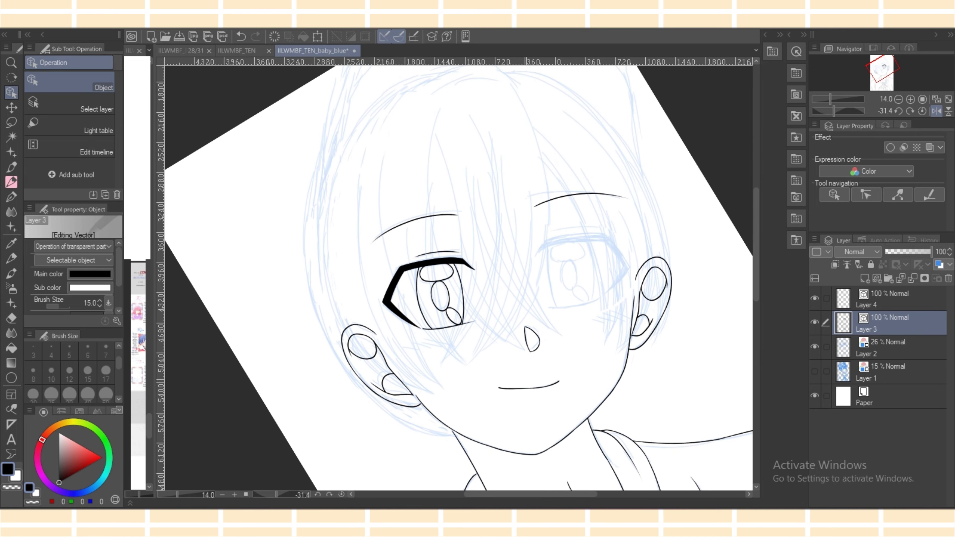
{"action": "scroll", "coordinate": [459, 279], "scroll_direction": "up", "scroll_amount": 4}
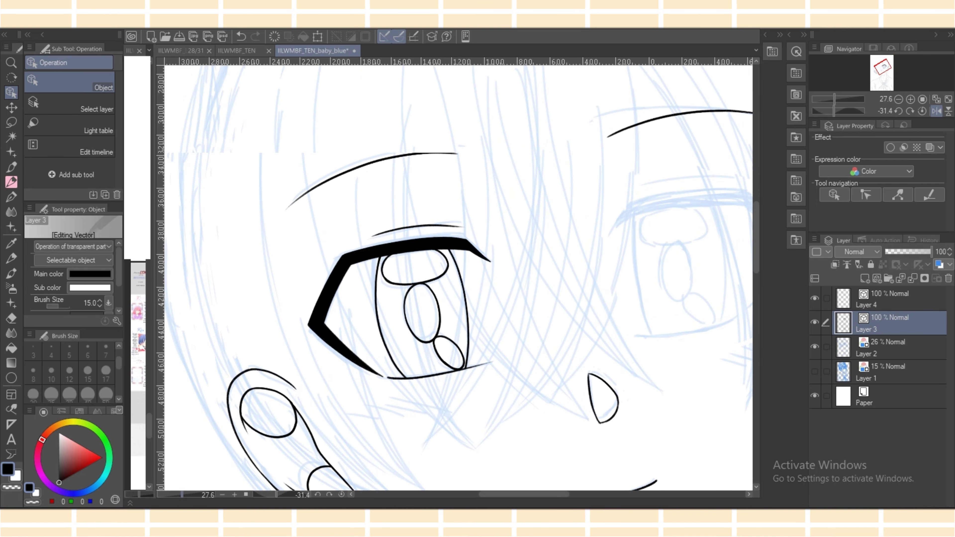
{"action": "scroll", "coordinate": [458, 278], "scroll_direction": "right", "scroll_amount": 3}
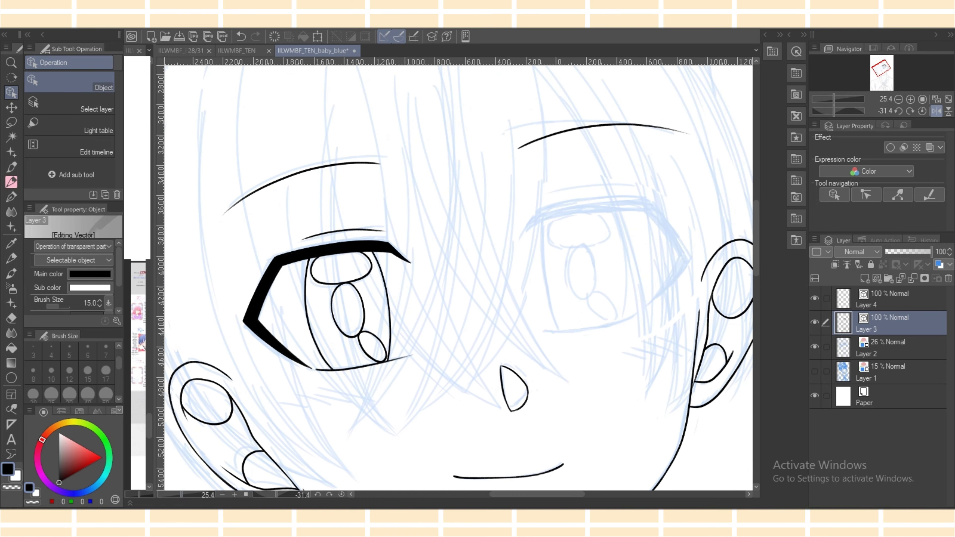
{"action": "left_click", "coordinate": [936, 111]}
{"action": "scroll", "coordinate": [458, 278], "scroll_direction": "down", "scroll_amount": 6}
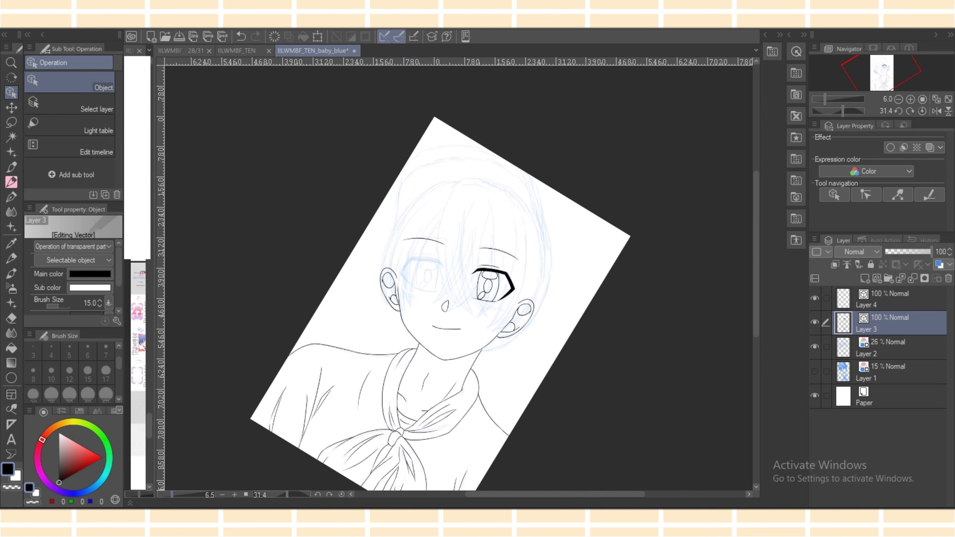
{"action": "scroll", "coordinate": [461, 278], "scroll_direction": "up", "scroll_amount": 7}
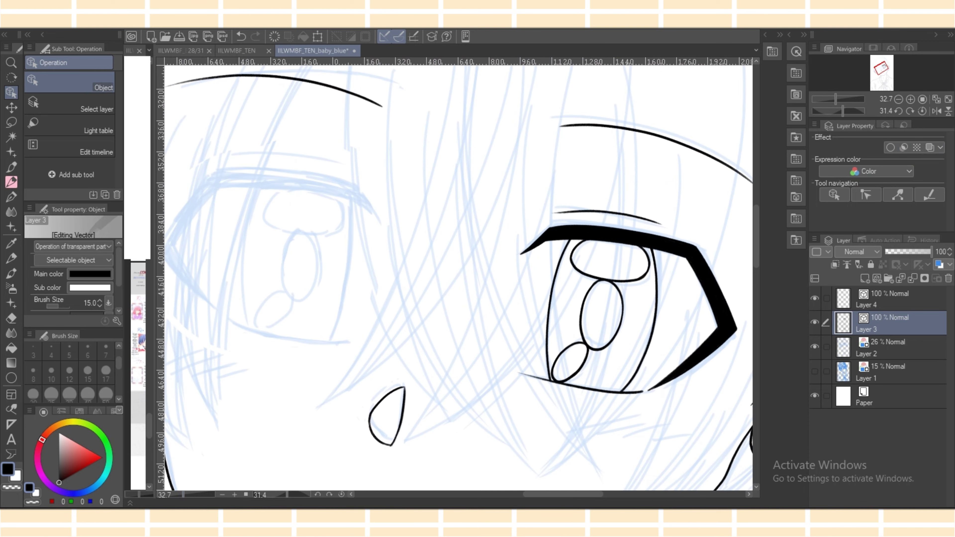
{"action": "key", "text": "h"}
{"action": "key", "text": "p"}
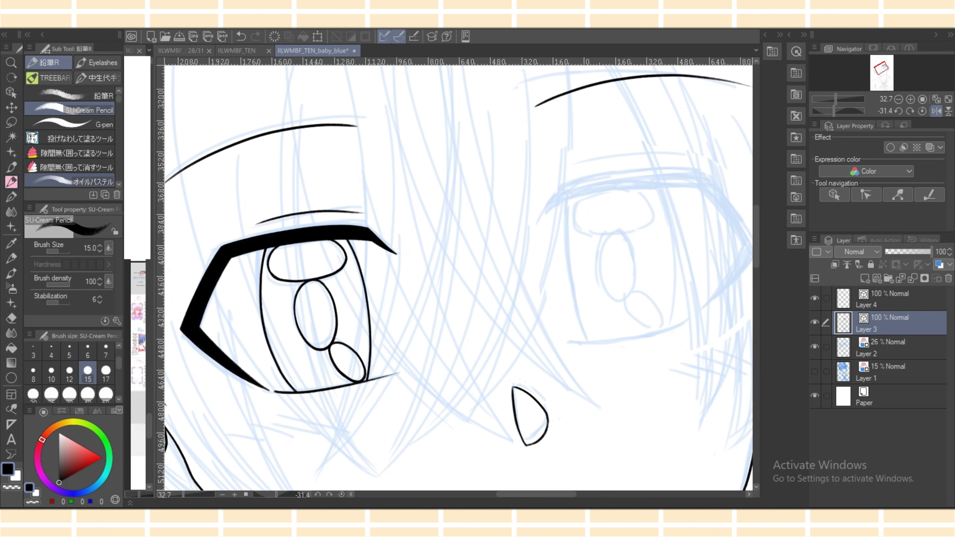
{"action": "scroll", "coordinate": [598, 439], "scroll_direction": "right", "scroll_amount": 3}
{"action": "mouse_move", "coordinate": [470, 201]}
{"action": "left_mouse_down"}
{"action": "mouse_move", "coordinate": [453, 231]}
{"action": "mouse_move", "coordinate": [484, 201]}
{"action": "mouse_move", "coordinate": [569, 182]}
{"action": "mouse_move", "coordinate": [634, 187]}
{"action": "mouse_move", "coordinate": [540, 182]}
{"action": "mouse_move", "coordinate": [619, 177]}
{"action": "mouse_move", "coordinate": [592, 183]}
{"action": "left_mouse_up"}
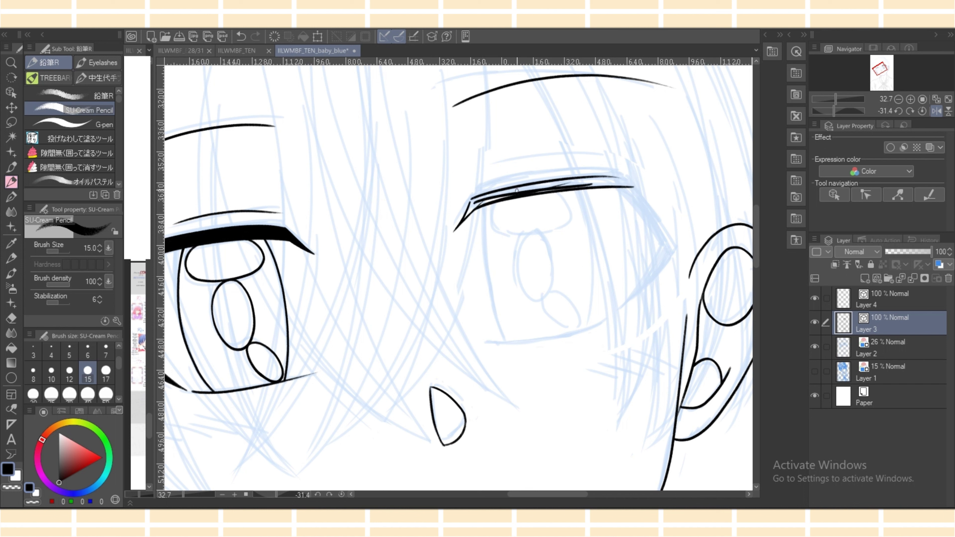
{"action": "left_click_drag", "start_coordinate": [499, 195], "coordinate": [605, 177]}
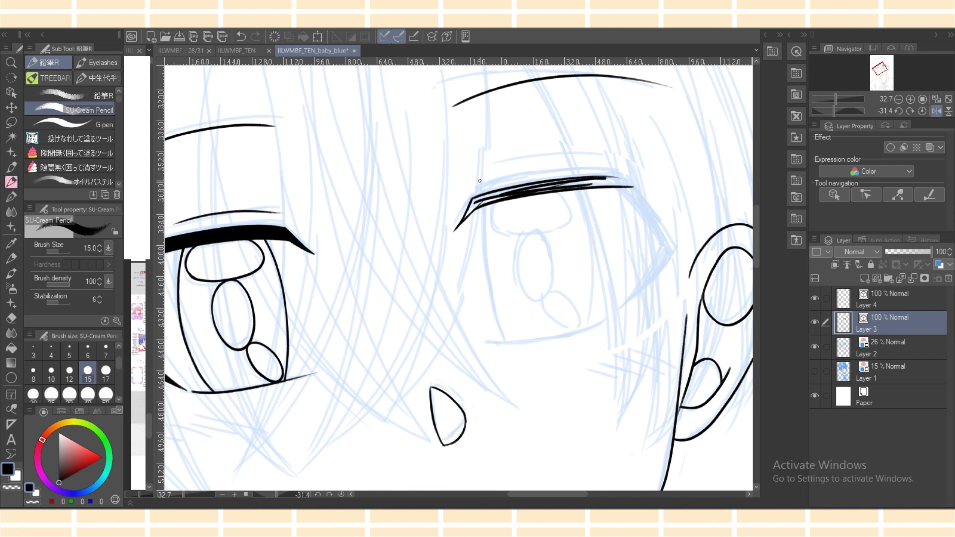
Ink a thin eyelid crease line just above the new upper lash line, redoing the stroke until it follows the sketch.
{"action": "left_click_drag", "start_coordinate": [479, 181], "coordinate": [618, 160]}
{"action": "key", "text": "ctrl+z"}
{"action": "left_click_drag", "start_coordinate": [478, 181], "coordinate": [605, 162]}
{"action": "key", "text": "ctrl+z"}
{"action": "left_click_drag", "start_coordinate": [478, 182], "coordinate": [606, 161]}
Thicken the new upper lash line with extra strokes toward its outer end and at the inner tip.
{"action": "left_click_drag", "start_coordinate": [559, 187], "coordinate": [621, 183]}
{"action": "left_click_drag", "start_coordinate": [574, 183], "coordinate": [619, 180]}
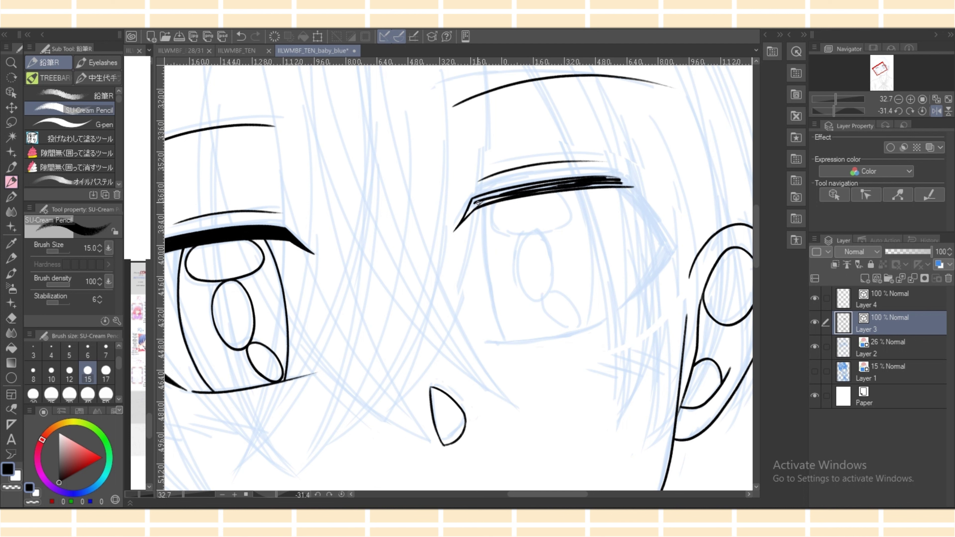
{"action": "left_click_drag", "start_coordinate": [478, 203], "coordinate": [466, 216]}
Outline the angular outer corner of the lash, from the upper lash line out to the point and down toward the lower lid.
{"action": "key", "text": "h"}
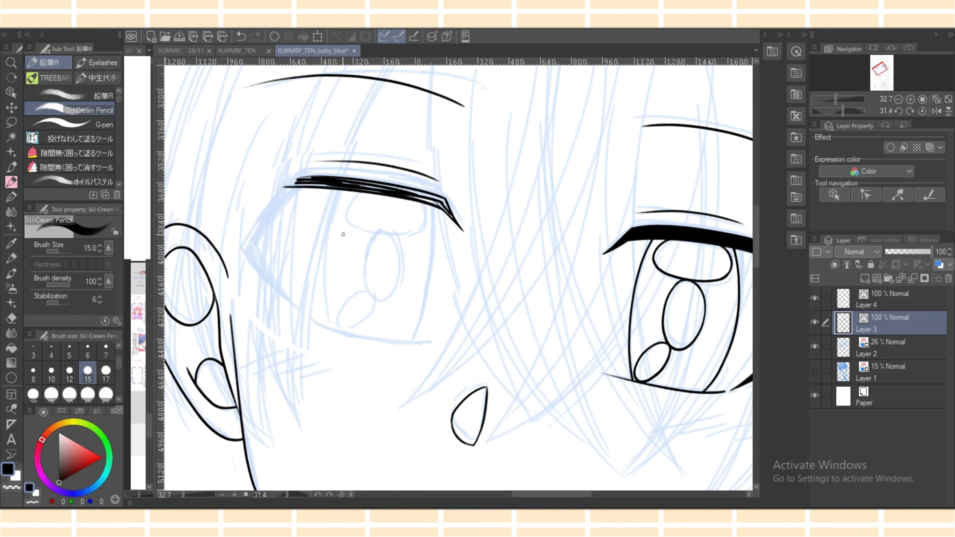
{"action": "mouse_move", "coordinate": [308, 182]}
{"action": "left_mouse_down"}
{"action": "mouse_move", "coordinate": [245, 248]}
{"action": "mouse_move", "coordinate": [256, 247]}
{"action": "left_mouse_up"}
{"action": "key", "text": "ctrl+z"}
{"action": "left_click_drag", "start_coordinate": [296, 177], "coordinate": [244, 242]}
{"action": "left_click_drag", "start_coordinate": [295, 177], "coordinate": [333, 178]}
{"action": "left_click_drag", "start_coordinate": [243, 243], "coordinate": [308, 318]}
{"action": "key", "text": "ctrl+z"}
{"action": "mouse_move", "coordinate": [242, 245]}
{"action": "left_mouse_down"}
{"action": "mouse_move", "coordinate": [259, 226]}
{"action": "mouse_move", "coordinate": [263, 240]}
{"action": "mouse_move", "coordinate": [280, 201]}
{"action": "left_mouse_up"}
{"action": "left_click_drag", "start_coordinate": [274, 283], "coordinate": [303, 313]}
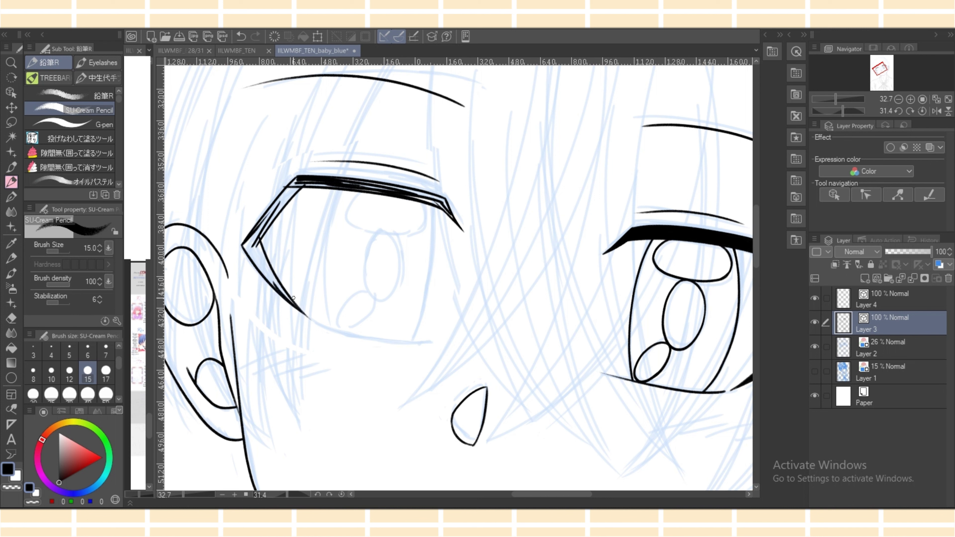
Erase stray ink at the lash's upper outer bend and thicken the lower outer segment with more strokes.
{"action": "key", "text": "e"}
{"action": "left_click_drag", "start_coordinate": [282, 183], "coordinate": [287, 188]}
{"action": "key", "text": "p"}
{"action": "left_click_drag", "start_coordinate": [183, 494], "coordinate": [182, 494]}
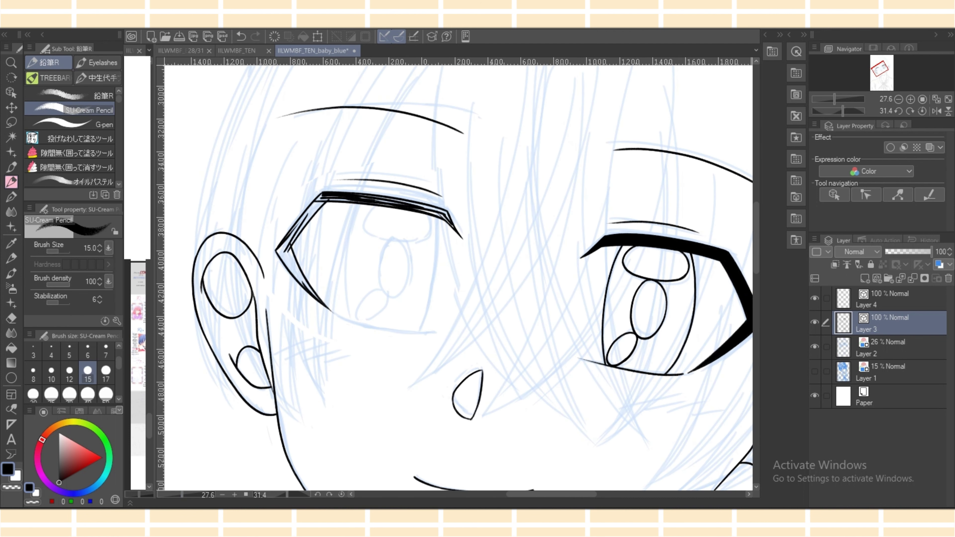
{"action": "mouse_move", "coordinate": [288, 254]}
{"action": "left_mouse_down"}
{"action": "mouse_move", "coordinate": [313, 294]}
{"action": "mouse_move", "coordinate": [281, 246]}
{"action": "mouse_move", "coordinate": [323, 303]}
{"action": "left_mouse_up"}
{"action": "key", "text": "e"}
{"action": "key", "text": "p"}
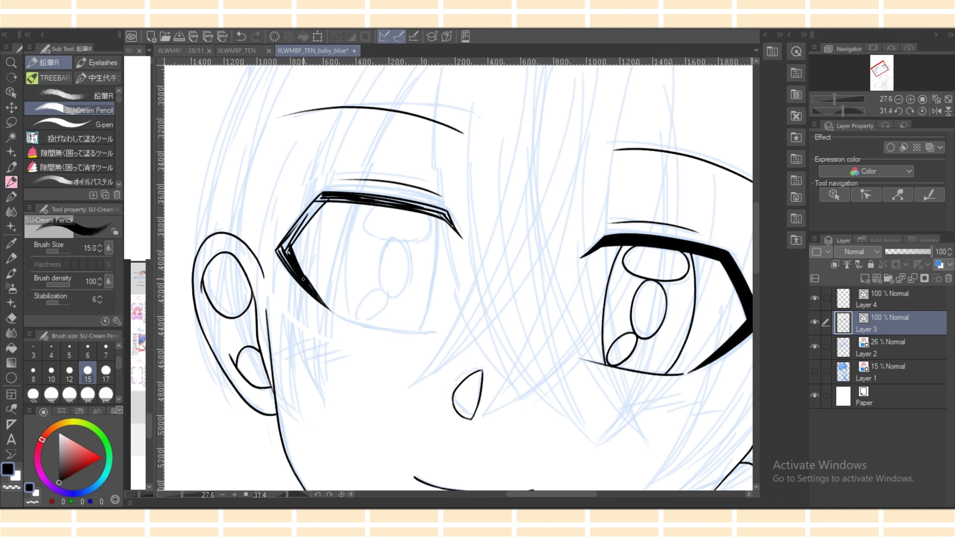
Redo the latest filler strokes on the lash's lower outer segment and adjust the vector stroke along its outer edge.
{"action": "scroll", "coordinate": [247, 445], "scroll_direction": "up", "scroll_amount": 2}
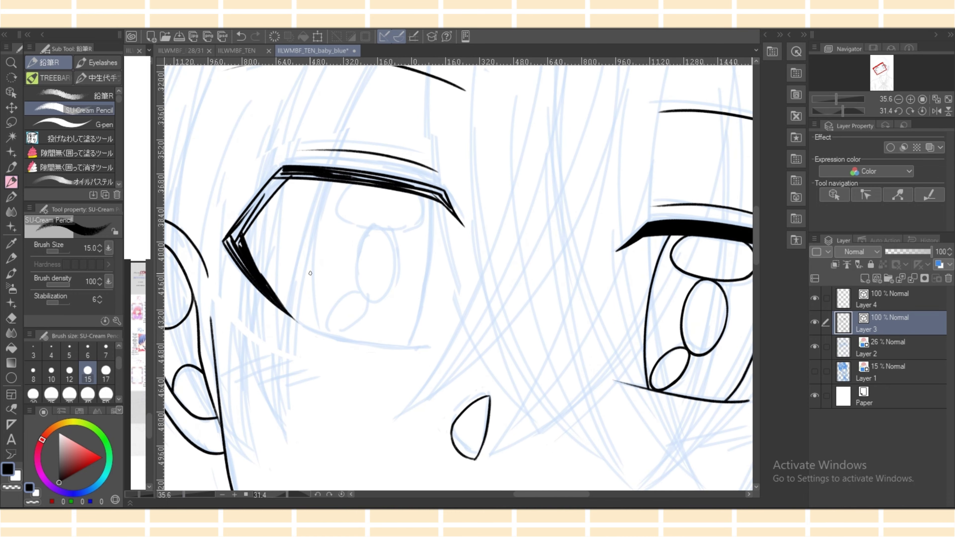
{"action": "key", "text": "ctrl+z"}
{"action": "key", "text": "ctrl+z"}
{"action": "left_click_drag", "start_coordinate": [262, 275], "coordinate": [284, 310]}
{"action": "key", "text": "o"}
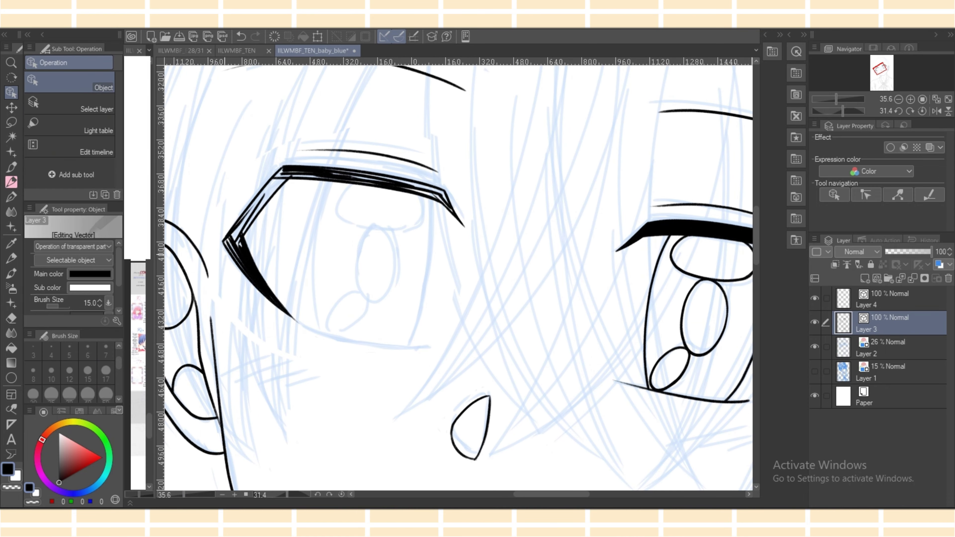
{"action": "left_click", "coordinate": [239, 244]}
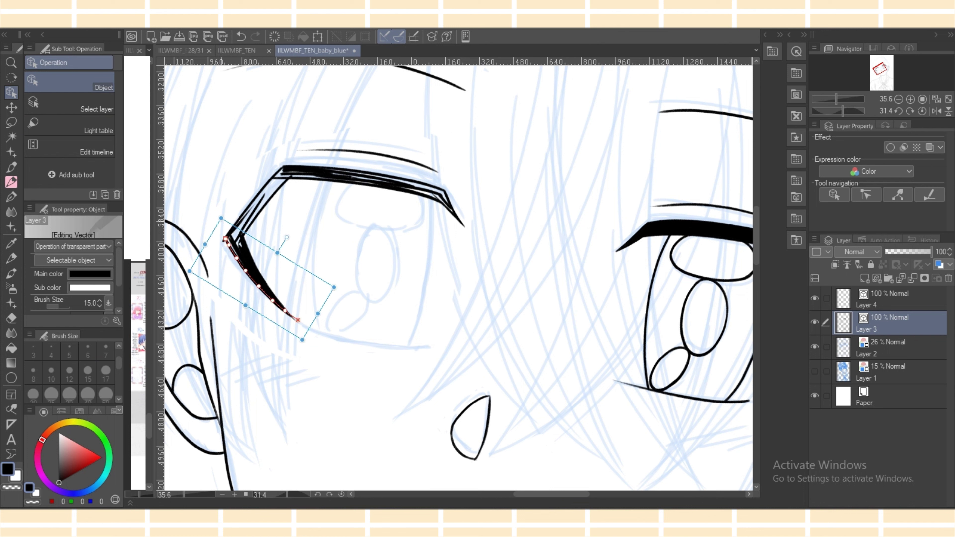
{"action": "key", "text": "e"}
{"action": "key", "text": "p"}
{"action": "key", "text": "p"}
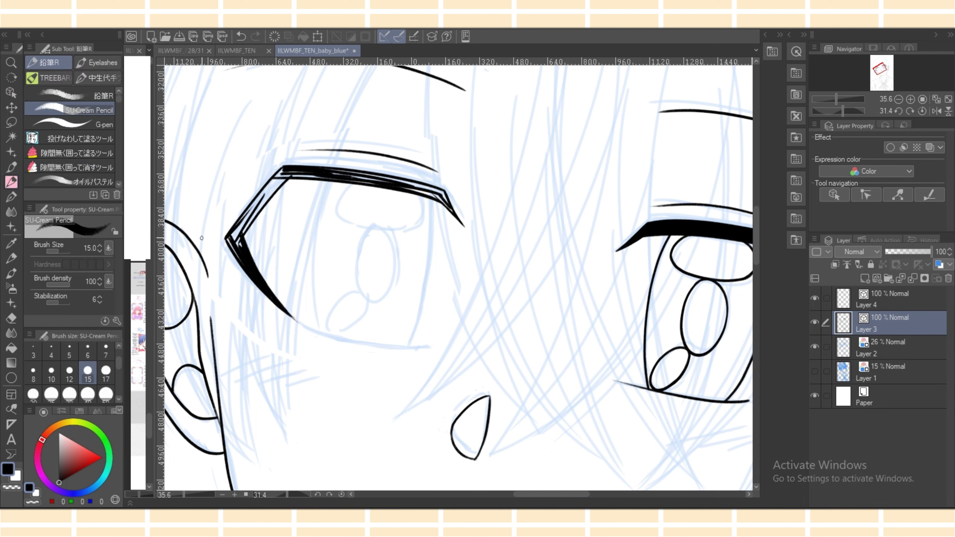
Fill the remaining gaps in the outer and upper lash with solid black and save the file.
{"action": "mouse_move", "coordinate": [241, 234]}
{"action": "left_mouse_down"}
{"action": "mouse_move", "coordinate": [265, 274]}
{"action": "mouse_move", "coordinate": [243, 242]}
{"action": "mouse_move", "coordinate": [241, 259]}
{"action": "mouse_move", "coordinate": [234, 230]}
{"action": "mouse_move", "coordinate": [279, 176]}
{"action": "left_mouse_up"}
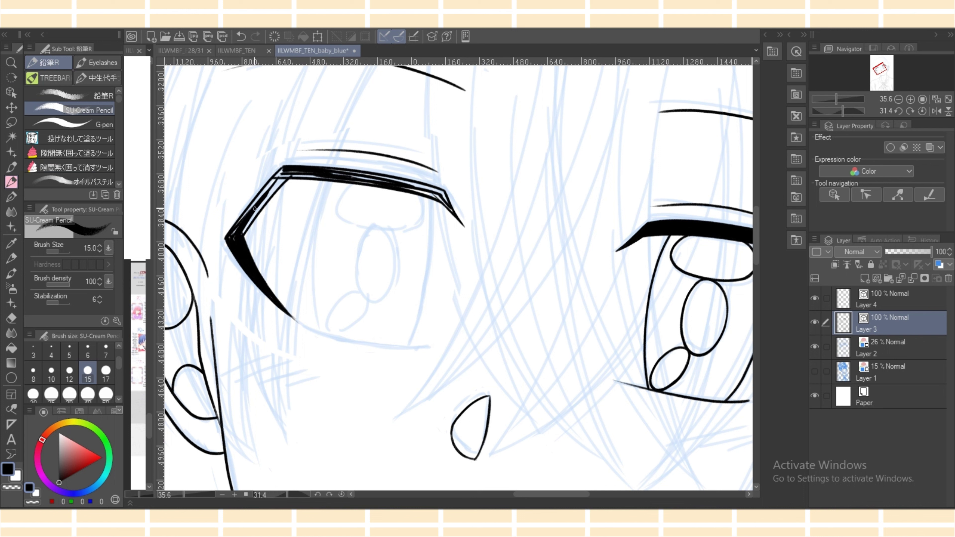
{"action": "left_click_drag", "start_coordinate": [234, 237], "coordinate": [283, 175]}
{"action": "mouse_move", "coordinate": [253, 204]}
{"action": "left_mouse_down"}
{"action": "mouse_move", "coordinate": [280, 171]}
{"action": "mouse_move", "coordinate": [246, 213]}
{"action": "left_mouse_up"}
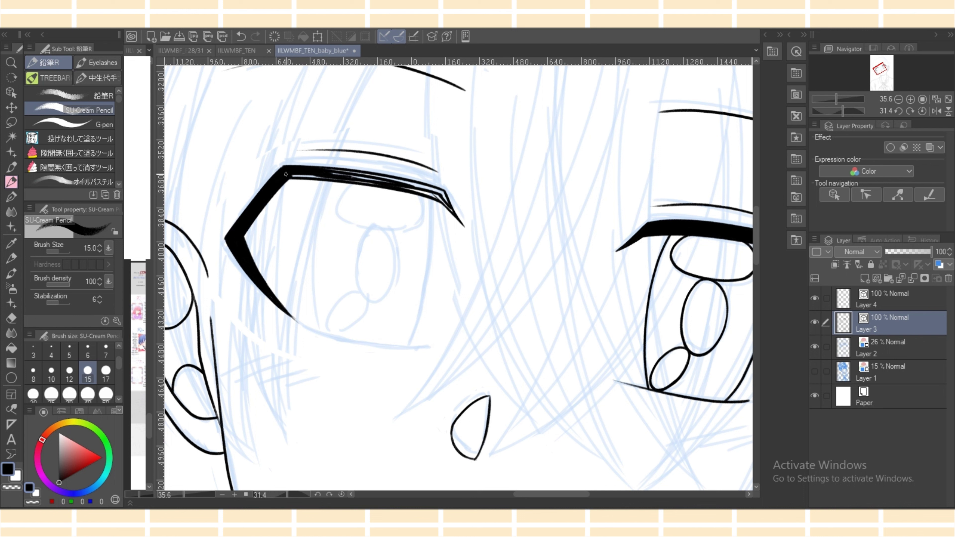
{"action": "left_click_drag", "start_coordinate": [285, 174], "coordinate": [384, 178]}
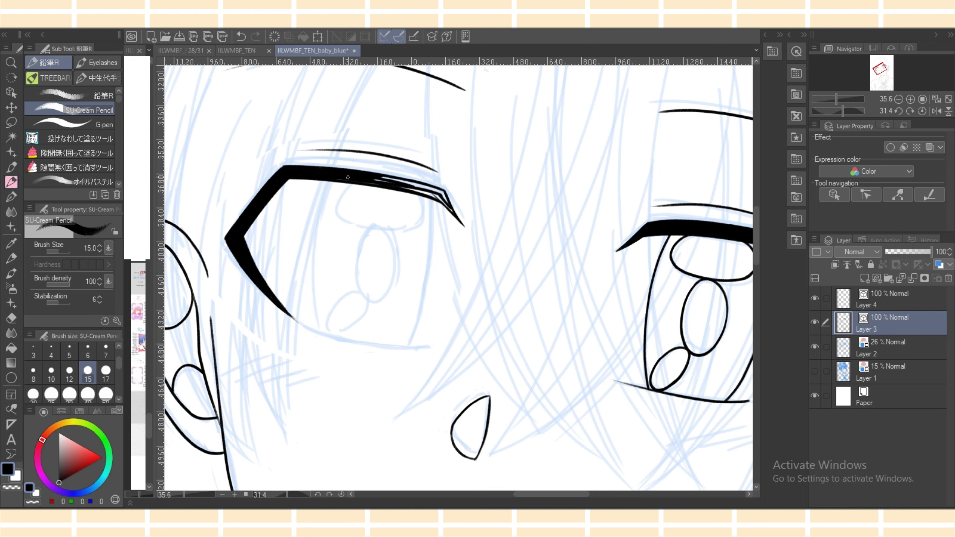
{"action": "mouse_move", "coordinate": [409, 181]}
{"action": "left_mouse_down"}
{"action": "mouse_move", "coordinate": [383, 183]}
{"action": "mouse_move", "coordinate": [436, 196]}
{"action": "mouse_move", "coordinate": [411, 184]}
{"action": "mouse_move", "coordinate": [456, 217]}
{"action": "mouse_move", "coordinate": [434, 190]}
{"action": "mouse_move", "coordinate": [442, 194]}
{"action": "left_mouse_up"}
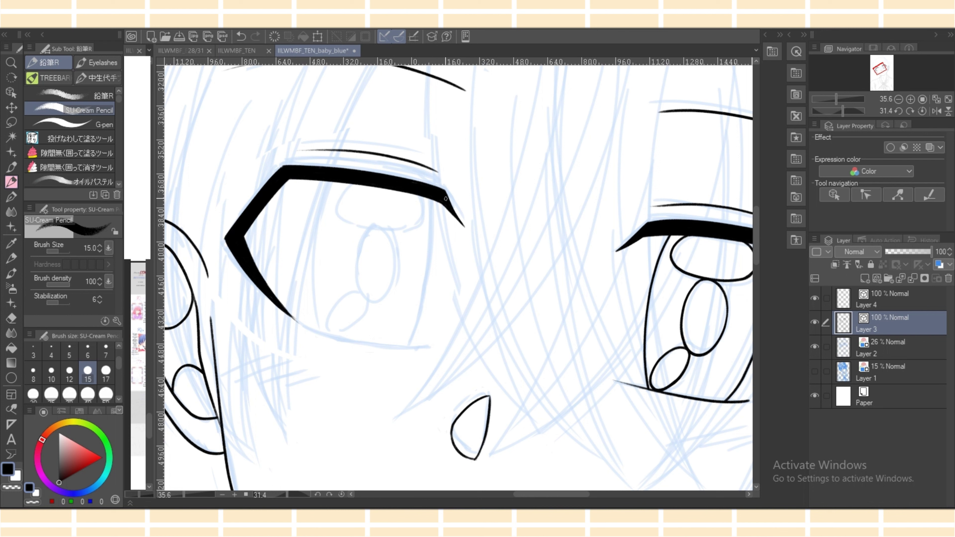
{"action": "key", "text": "ctrl+s"}
Rotate the canvas and ink the iris's outward-facing curve from the upper lash down past the lower lid, retrying the stroke.
{"action": "key", "text": "shift+space"}
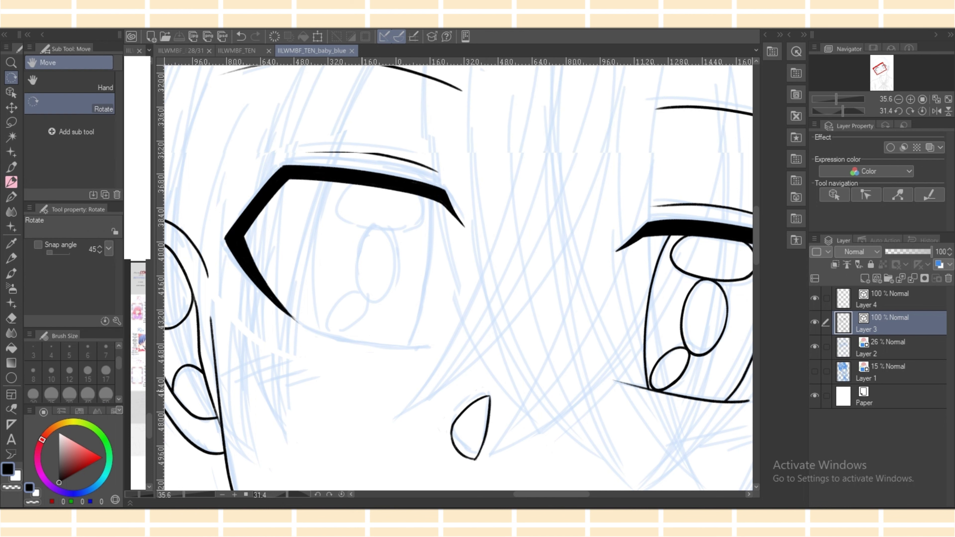
{"action": "left_click_drag", "start_coordinate": [340, 312], "coordinate": [365, 358]}
{"action": "left_click_drag", "start_coordinate": [303, 243], "coordinate": [372, 405]}
{"action": "key", "text": "ctrl+z"}
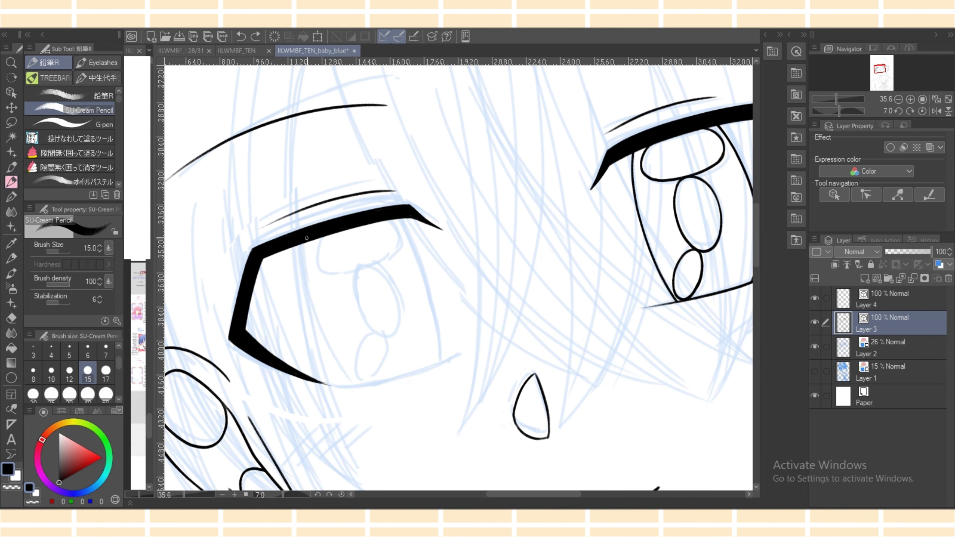
{"action": "left_click_drag", "start_coordinate": [305, 242], "coordinate": [359, 385]}
{"action": "key", "text": "ctrl+z"}
{"action": "left_click_drag", "start_coordinate": [303, 242], "coordinate": [376, 392]}
{"action": "key", "text": "ctrl+z"}
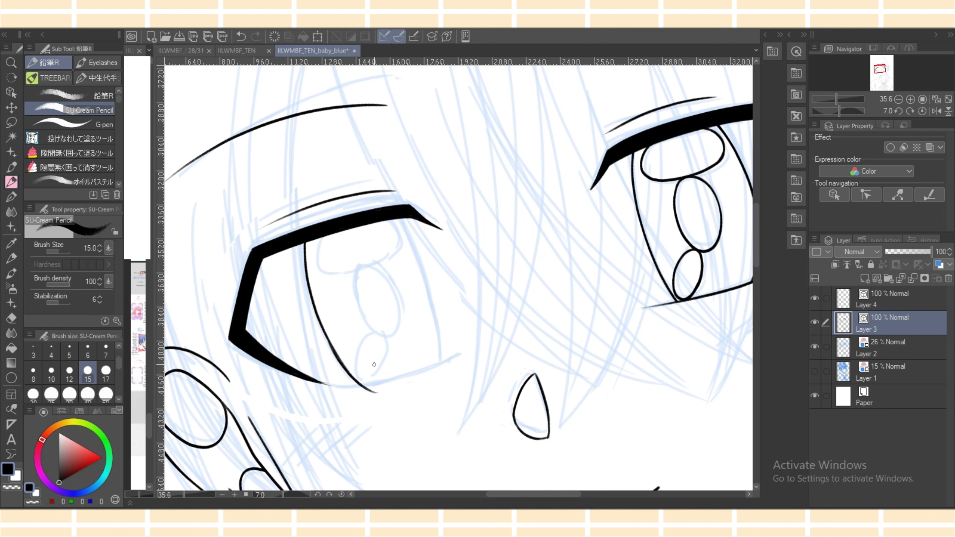
Compare the iris's outward-facing curve with the sketch by repeatedly undoing and redoing the stroke.
{"action": "key", "text": "ctrl+z"}
{"action": "key", "text": "ctrl+y"}
{"action": "key", "text": "ctrl+z"}
{"action": "key", "text": "ctrl+y"}
{"action": "key", "text": "ctrl+z"}
{"action": "key", "text": "ctrl+y"}
{"action": "key", "text": "ctrl+z"}
{"action": "key", "text": "ctrl+y"}
{"action": "key", "text": "ctrl+z"}
{"action": "key", "text": "ctrl+y"}
{"action": "key", "text": "ctrl+z"}
{"action": "key", "text": "ctrl+y"}
Flip the canvas and ink the iris's nose-facing curve from the upper lash down past the lower lid, redoing its lower part.
{"action": "key", "text": "h"}
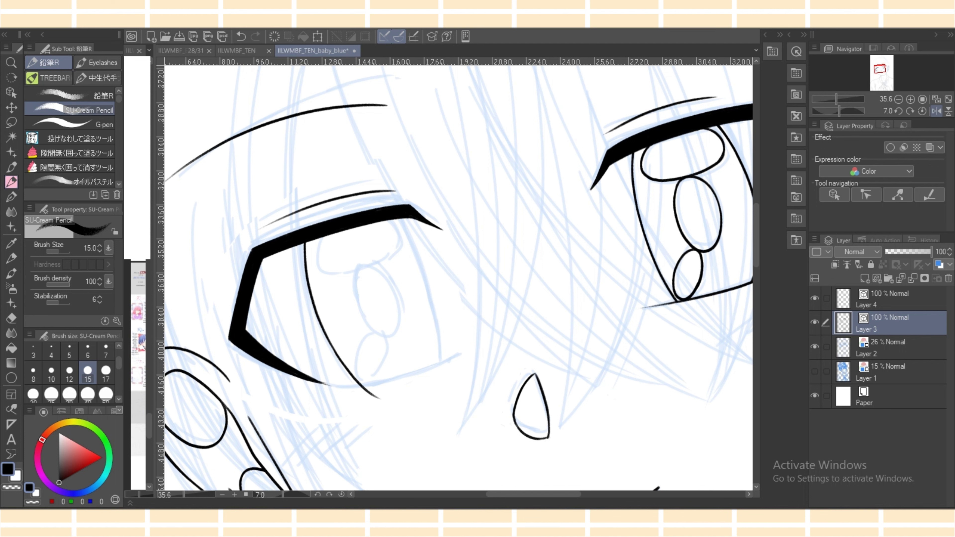
{"action": "left_click_drag", "start_coordinate": [526, 217], "coordinate": [479, 388]}
{"action": "key", "text": "ctrl+z"}
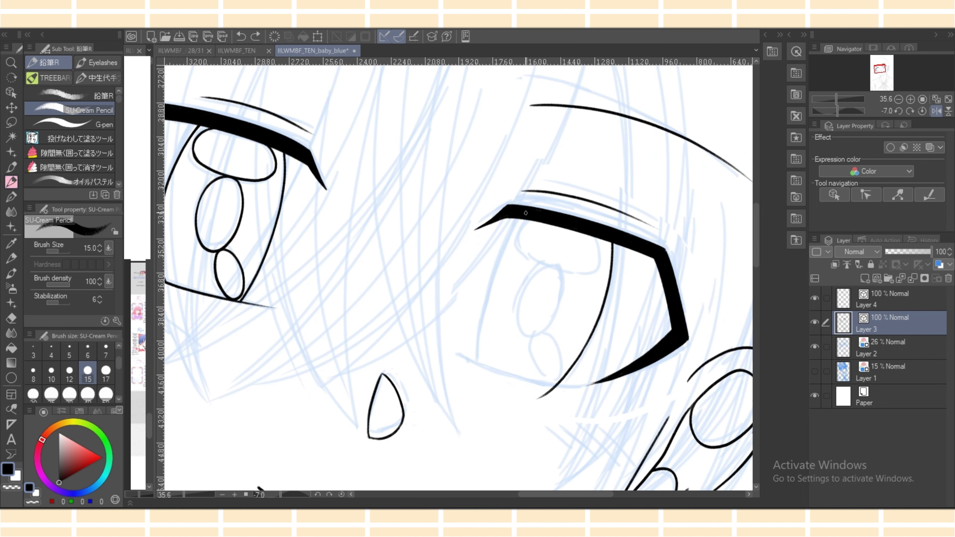
{"action": "left_click_drag", "start_coordinate": [517, 218], "coordinate": [483, 350]}
{"action": "key", "text": "ctrl+z"}
{"action": "left_click_drag", "start_coordinate": [517, 221], "coordinate": [476, 359]}
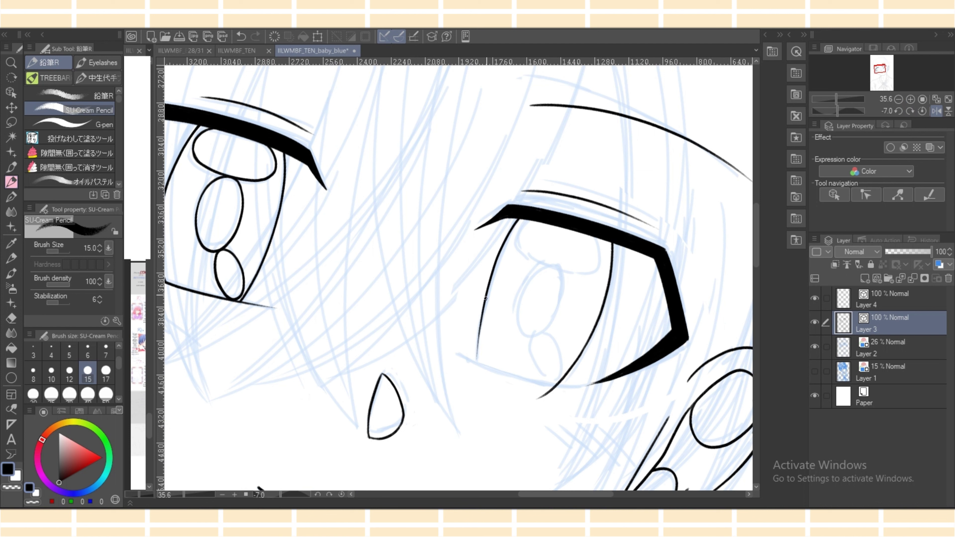
{"action": "left_click_drag", "start_coordinate": [486, 298], "coordinate": [478, 387]}
{"action": "key", "text": "ctrl+z"}
{"action": "key", "text": "ctrl+z"}
{"action": "left_click_drag", "start_coordinate": [490, 280], "coordinate": [479, 389]}
Adjust the control points of the iris's nose-facing curve so its two strokes join smoothly.
{"action": "left_click", "coordinate": [11, 92]}
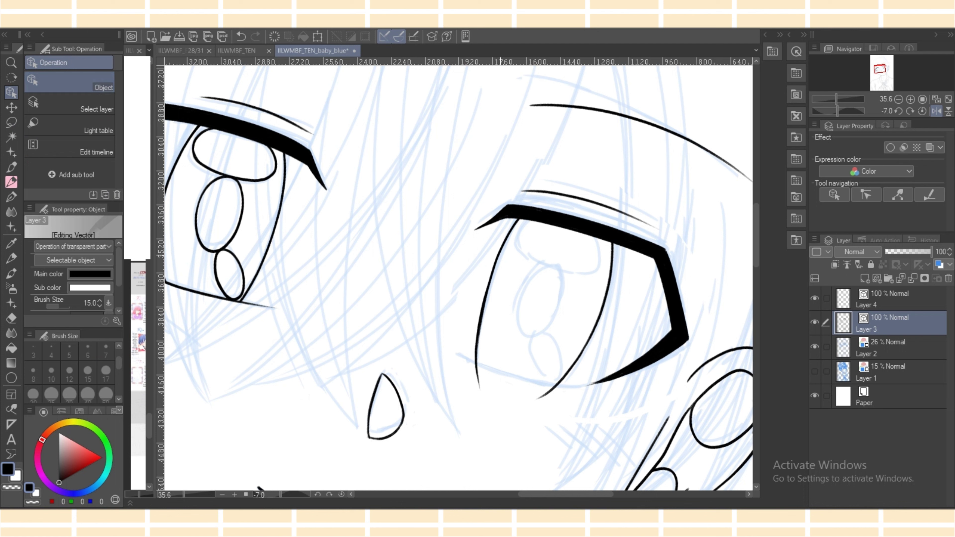
{"action": "left_click", "coordinate": [483, 313]}
{"action": "left_click_drag", "start_coordinate": [486, 295], "coordinate": [476, 346]}
{"action": "left_click_drag", "start_coordinate": [476, 358], "coordinate": [476, 360]}
{"action": "left_click", "coordinate": [476, 364]}
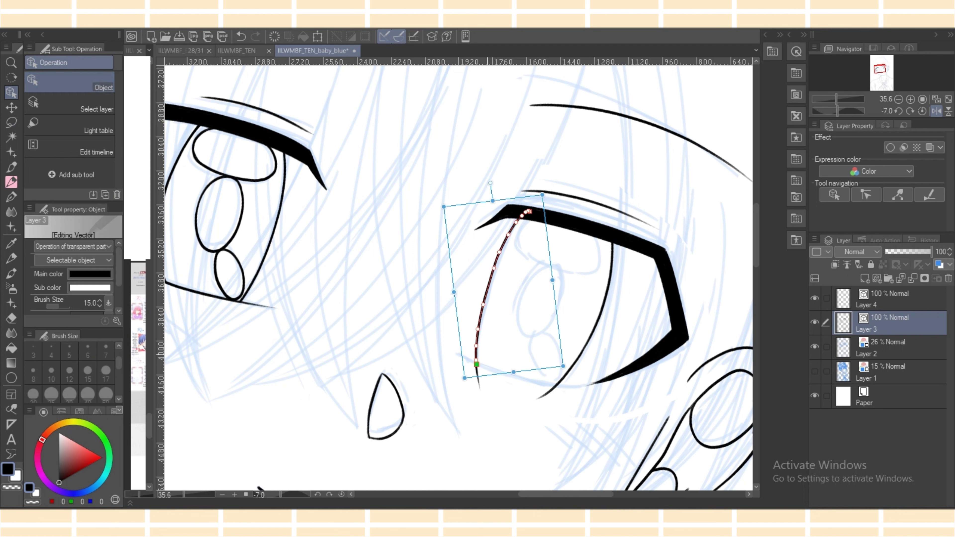
Flip the canvas back and ink the lower lid line across the bottom of the iris, redoing the stroke.
{"action": "left_click", "coordinate": [936, 110]}
{"action": "left_click", "coordinate": [11, 182]}
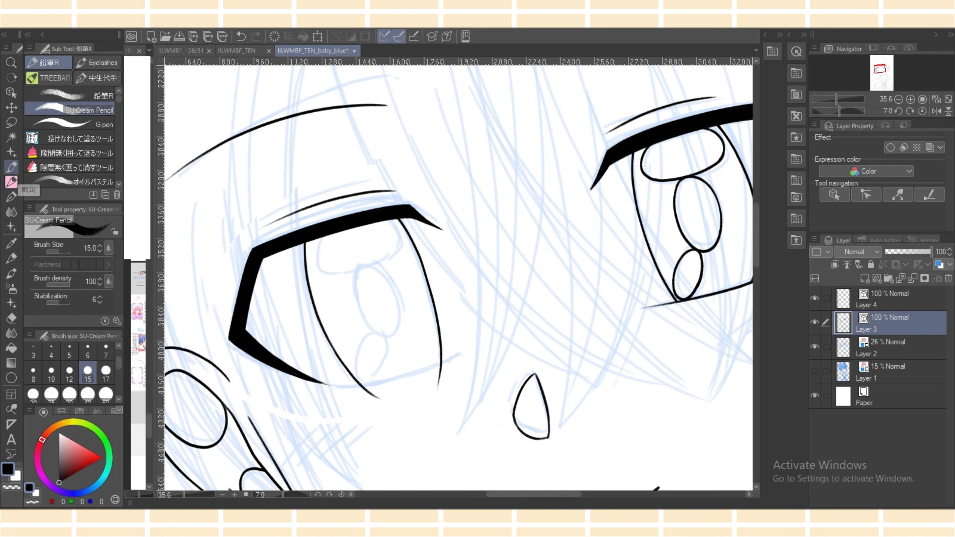
{"action": "mouse_move", "coordinate": [342, 387]}
{"action": "left_mouse_down"}
{"action": "mouse_move", "coordinate": [376, 387]}
{"action": "mouse_move", "coordinate": [473, 343]}
{"action": "left_mouse_up"}
{"action": "key", "text": "ctrl+z"}
{"action": "key", "text": "ctrl+z"}
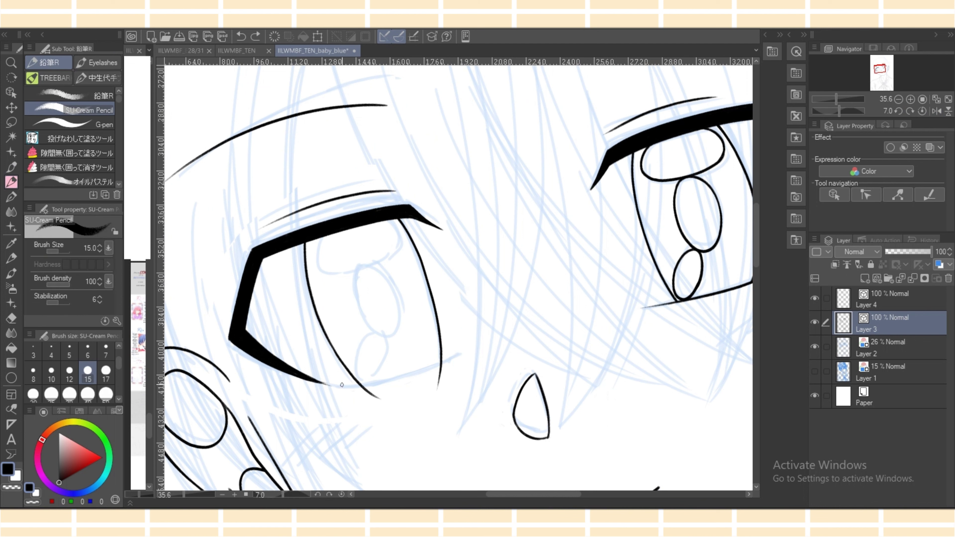
{"action": "left_click_drag", "start_coordinate": [343, 386], "coordinate": [457, 354]}
Adjust the lower lid's vector line and erase the iris line ends that extend below it.
{"action": "left_click", "coordinate": [11, 92]}
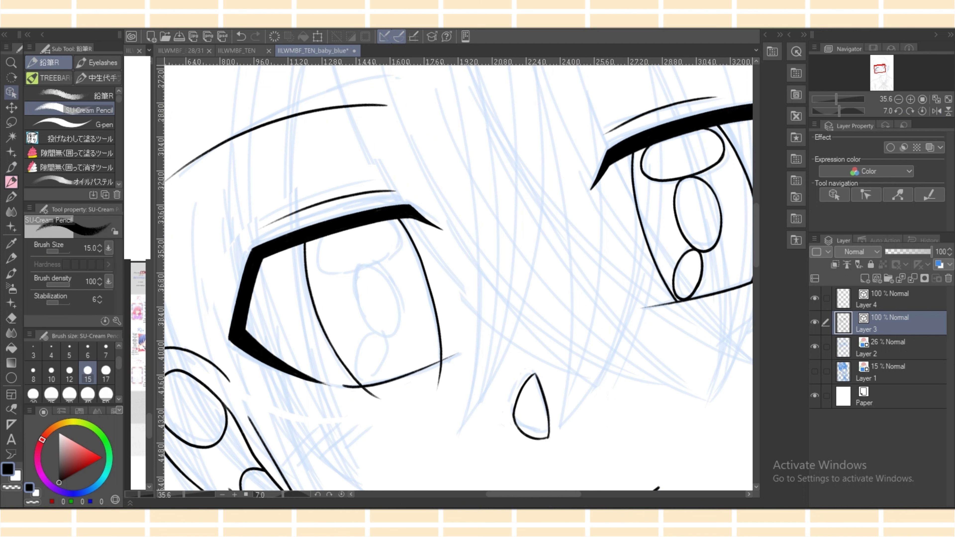
{"action": "left_click", "coordinate": [413, 372]}
{"action": "left_click_drag", "start_coordinate": [500, 330], "coordinate": [490, 334]}
{"action": "key", "text": "e"}
{"action": "left_click_drag", "start_coordinate": [369, 393], "coordinate": [440, 384]}
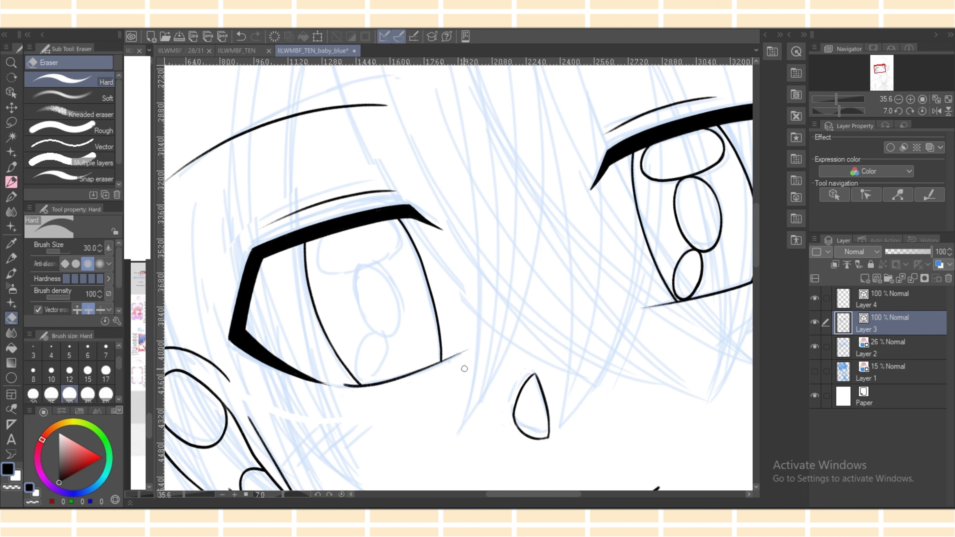
Flip the canvas and redraw the iris's nose-facing curve from the upper lash to just below the lower lid, redoing the stroke.
{"action": "key", "text": "o"}
{"action": "left_click", "coordinate": [936, 111]}
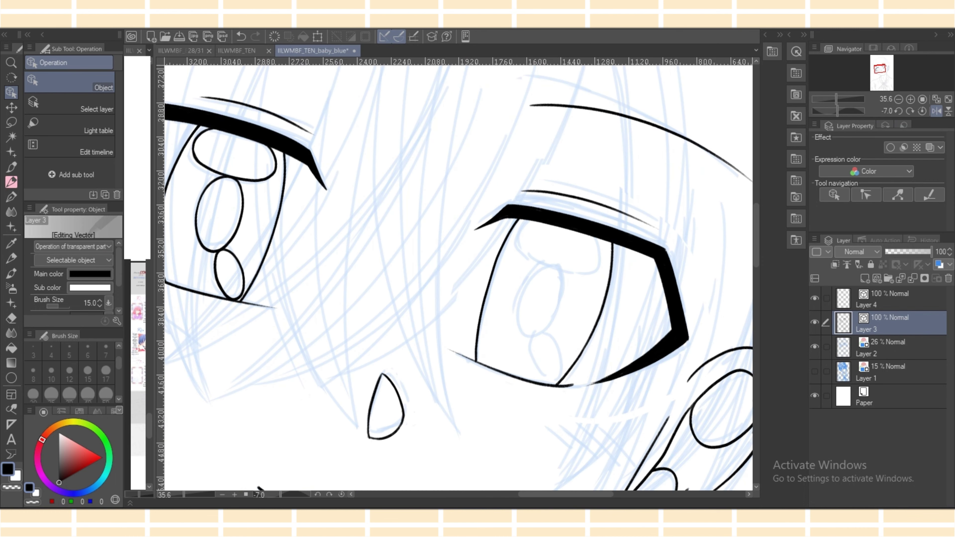
{"action": "key", "text": "p"}
{"action": "left_click_drag", "start_coordinate": [513, 222], "coordinate": [475, 404]}
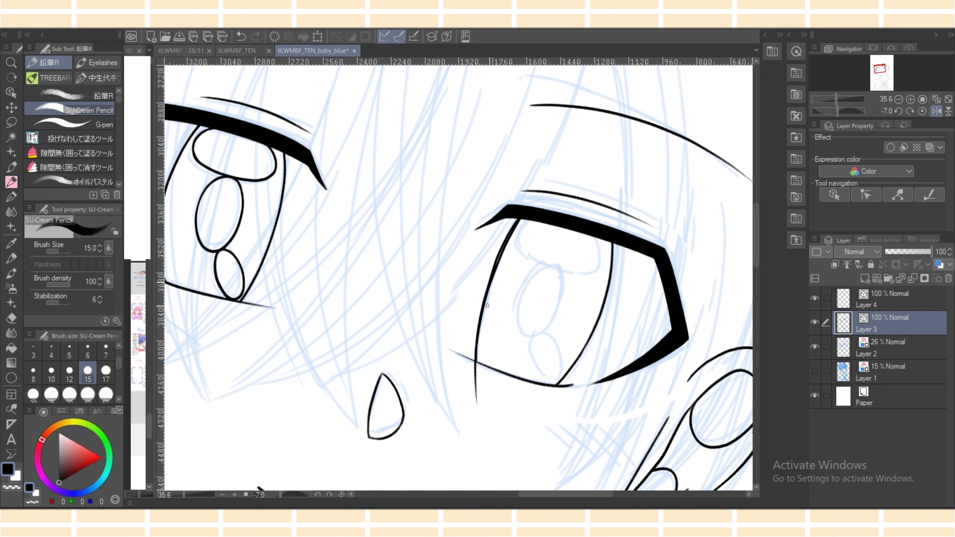
{"action": "key", "text": "ctrl+z"}
{"action": "left_click_drag", "start_coordinate": [519, 220], "coordinate": [478, 392]}
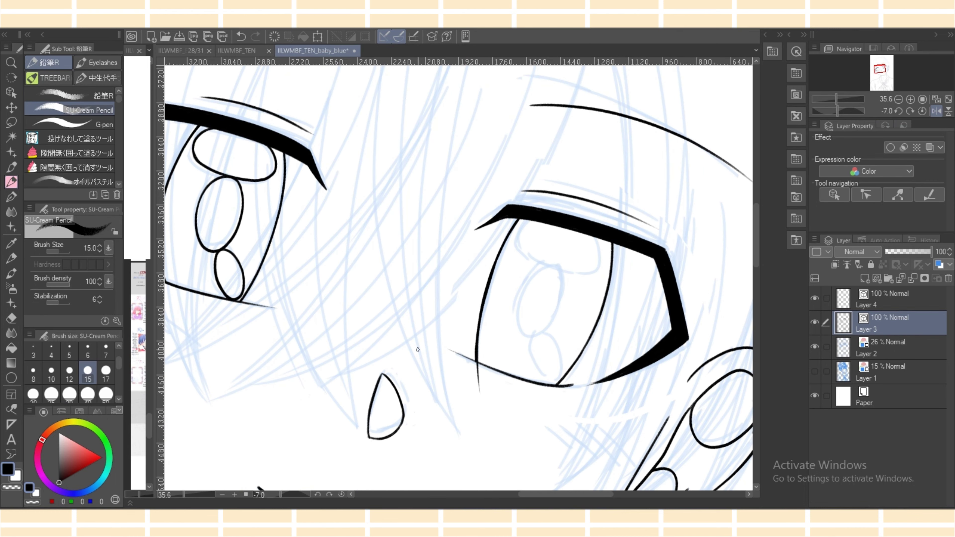
Erase the new iris curve's end below the lower lid and delete the older duplicate stroke beneath it.
{"action": "key", "text": "o"}
{"action": "left_click", "coordinate": [488, 286]}
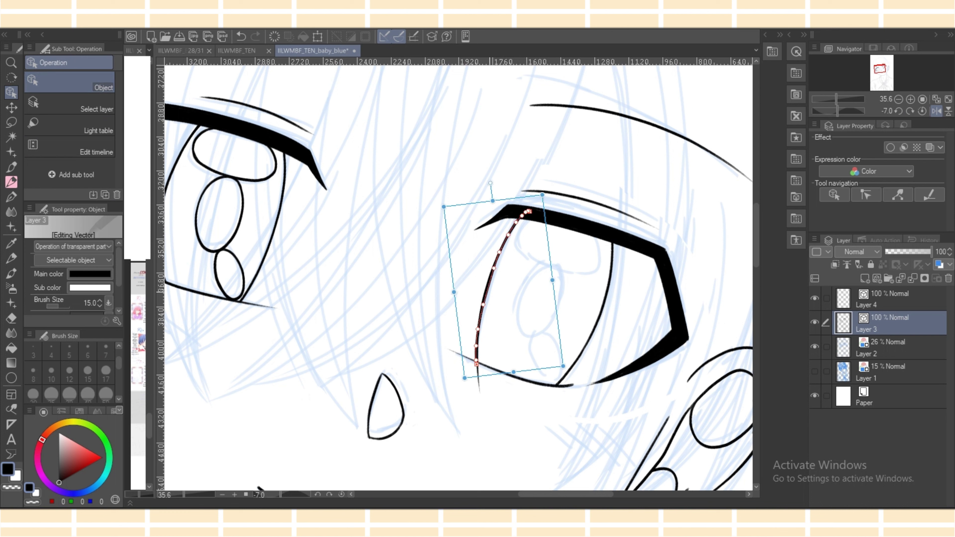
{"action": "key", "text": "ctrl+shift+a"}
{"action": "key", "text": "e"}
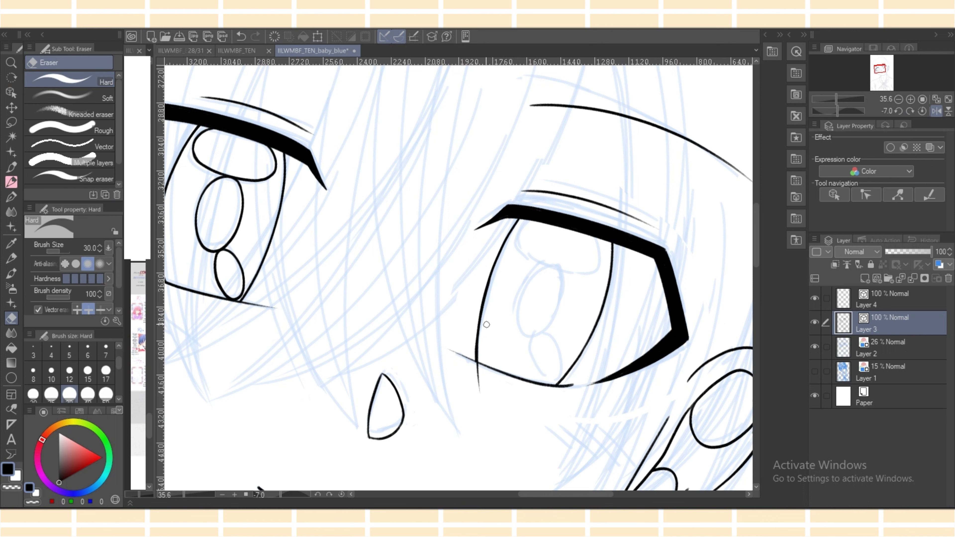
{"action": "left_click", "coordinate": [473, 377]}
{"action": "left_click", "coordinate": [11, 92]}
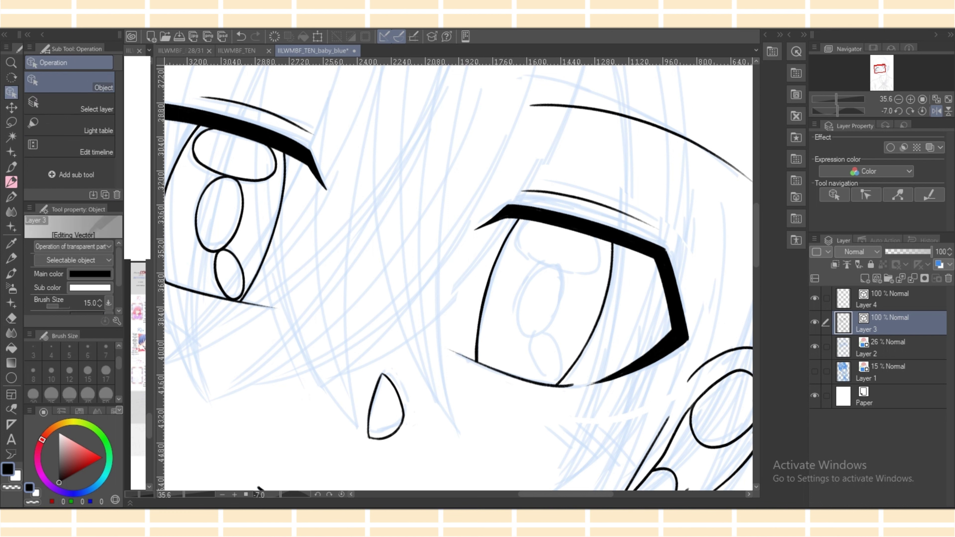
{"action": "left_click", "coordinate": [489, 286]}
{"action": "key", "text": "Delete"}
Flip the canvas back and ink the lower lid's tapered end past the iris toward the nose, redoing it until clean.
{"action": "left_click", "coordinate": [11, 182]}
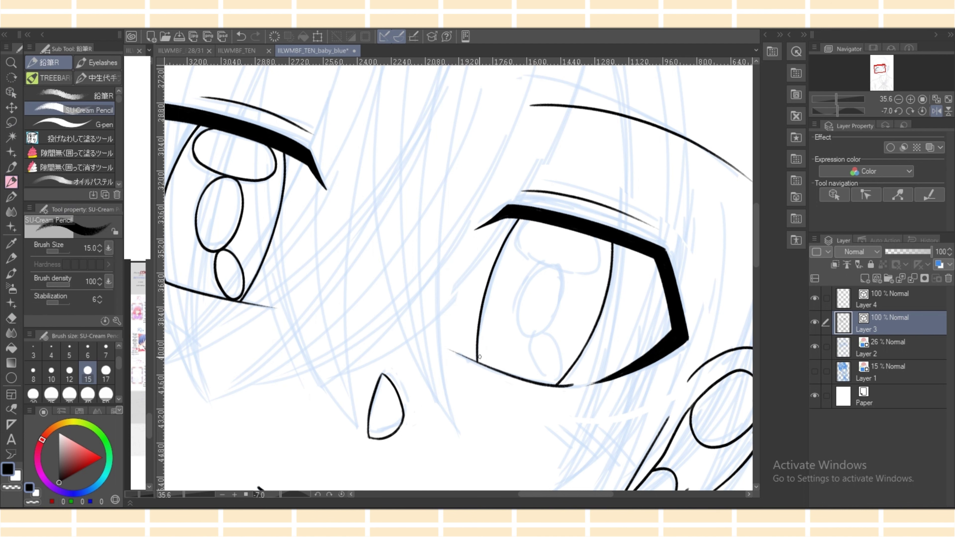
{"action": "left_click", "coordinate": [937, 111]}
{"action": "left_click_drag", "start_coordinate": [415, 371], "coordinate": [471, 349]}
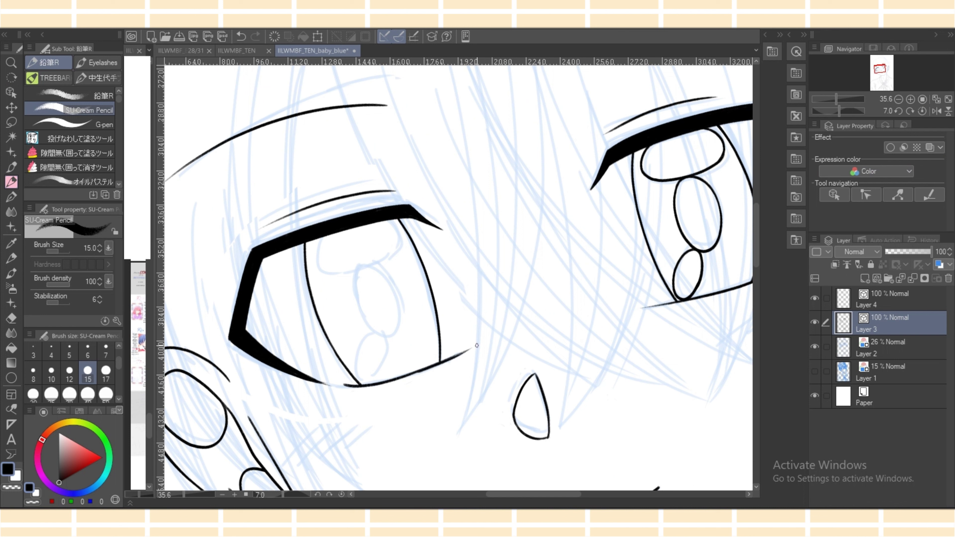
{"action": "key", "text": "ctrl+z"}
{"action": "left_click_drag", "start_coordinate": [395, 379], "coordinate": [468, 347]}
{"action": "key", "text": "ctrl+z"}
{"action": "key", "text": "ctrl+z"}
{"action": "left_click_drag", "start_coordinate": [401, 378], "coordinate": [470, 347]}
{"action": "key", "text": "ctrl+z"}
{"action": "left_click_drag", "start_coordinate": [398, 379], "coordinate": [471, 348]}
Ink the tall oval pupil in the middle of the iris and adjust its control points to round the outline.
{"action": "mouse_move", "coordinate": [361, 266]}
{"action": "left_mouse_down"}
{"action": "mouse_move", "coordinate": [402, 301]}
{"action": "mouse_move", "coordinate": [356, 273]}
{"action": "mouse_move", "coordinate": [384, 280]}
{"action": "mouse_move", "coordinate": [398, 303]}
{"action": "left_mouse_up"}
{"action": "key", "text": "ctrl+z"}
{"action": "key", "text": "ctrl+z"}
{"action": "key", "text": "ctrl+z"}
{"action": "key", "text": "ctrl+z"}
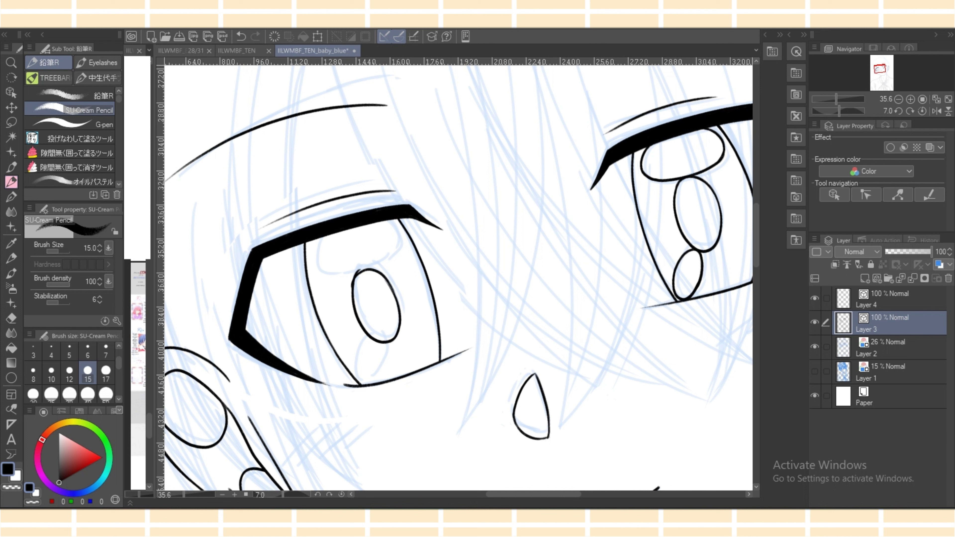
{"action": "key", "text": "o"}
{"action": "left_click", "coordinate": [353, 301]}
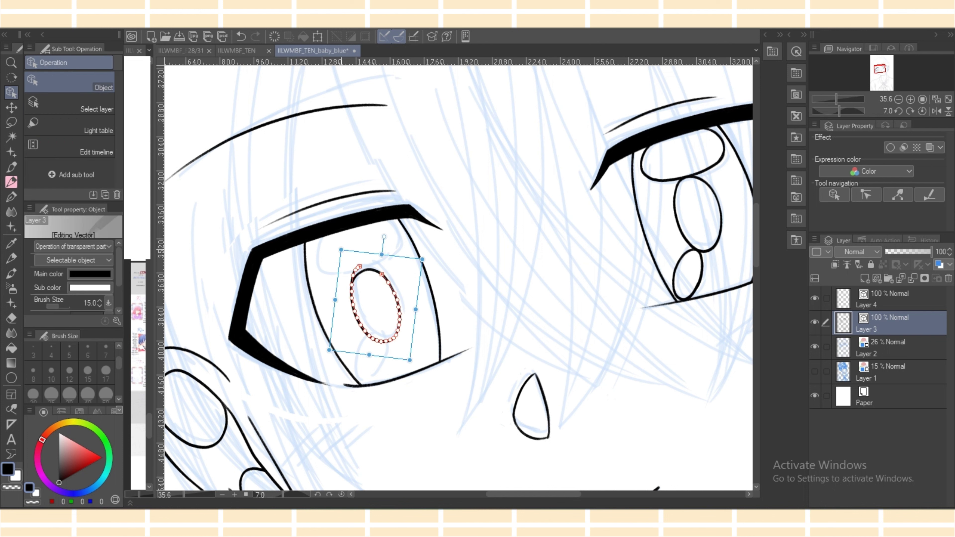
{"action": "left_click_drag", "start_coordinate": [353, 276], "coordinate": [381, 275]}
Ink the small slanted oval between the pupil and the lower lid and select its vector line.
{"action": "key", "text": "p"}
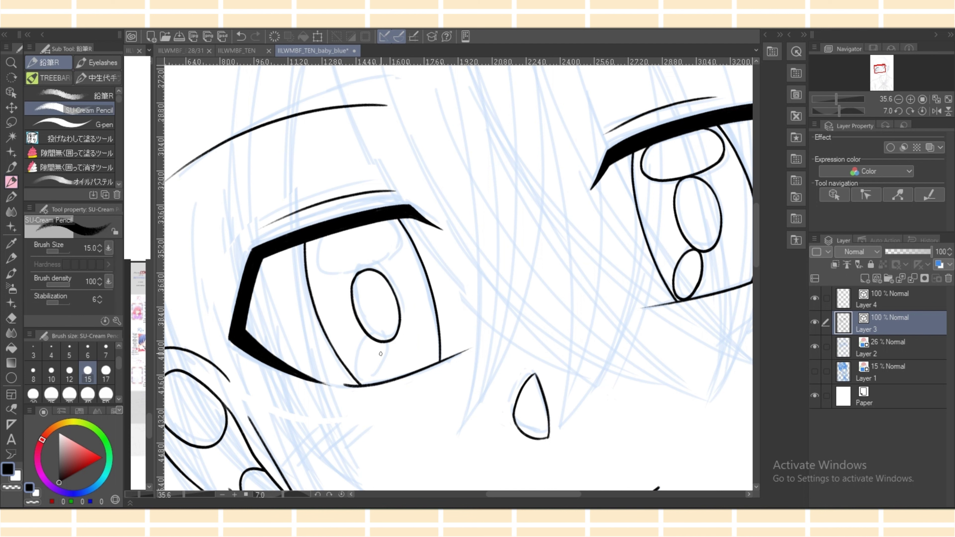
{"action": "left_click_drag", "start_coordinate": [376, 341], "coordinate": [357, 380]}
{"action": "key", "text": "o"}
{"action": "left_click", "coordinate": [382, 361]}
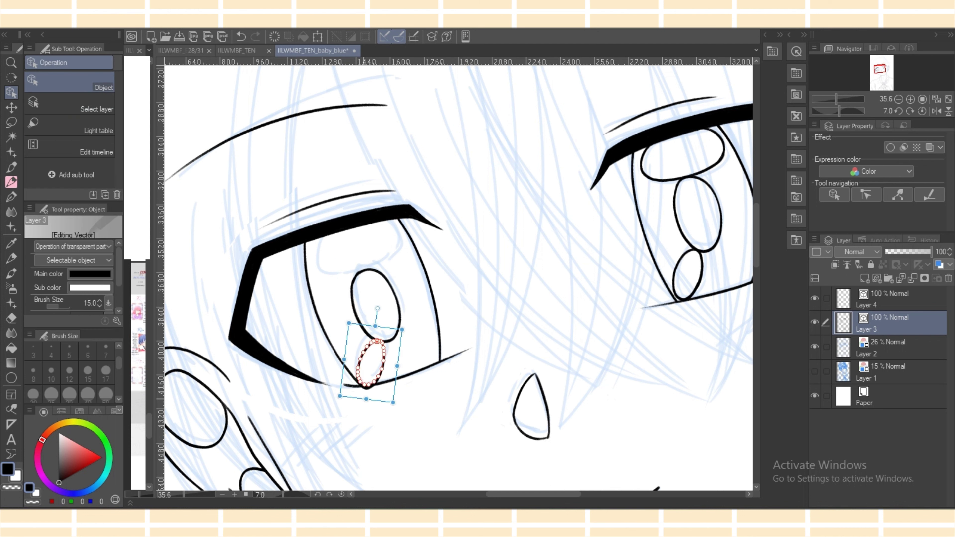
Ink the wide rounded highlight above the pupil, just under the upper lash, redoing its strokes until the outline closes.
{"action": "key", "text": "p"}
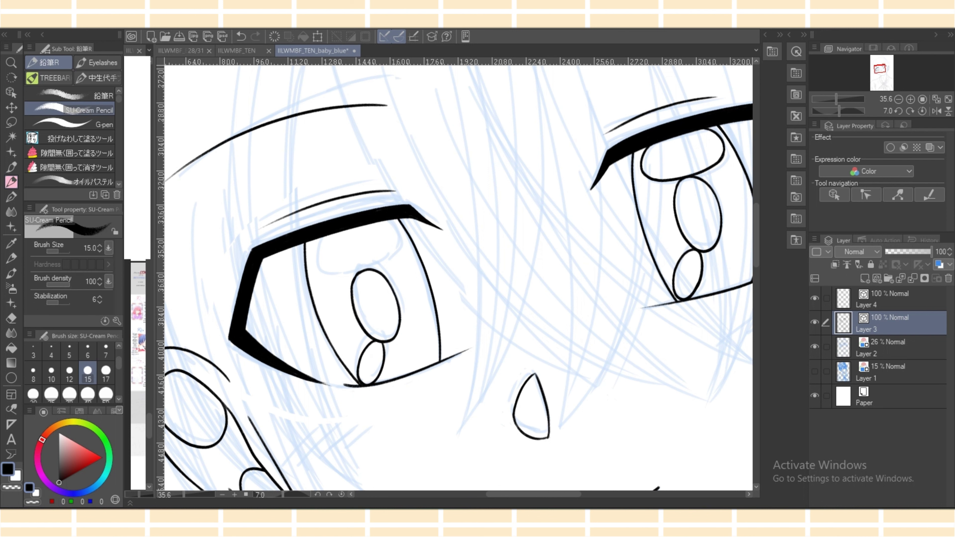
{"action": "left_click_drag", "start_coordinate": [316, 250], "coordinate": [398, 251]}
{"action": "key", "text": "ctrl+z"}
{"action": "mouse_move", "coordinate": [332, 238]}
{"action": "left_mouse_down"}
{"action": "mouse_move", "coordinate": [342, 271]}
{"action": "mouse_move", "coordinate": [376, 260]}
{"action": "mouse_move", "coordinate": [319, 280]}
{"action": "mouse_move", "coordinate": [394, 265]}
{"action": "left_mouse_up"}
{"action": "key", "text": "ctrl+z"}
{"action": "key", "text": "ctrl+z"}
{"action": "key", "text": "ctrl+z"}
{"action": "mouse_move", "coordinate": [332, 242]}
{"action": "left_mouse_down"}
{"action": "mouse_move", "coordinate": [324, 246]}
{"action": "mouse_move", "coordinate": [394, 261]}
{"action": "mouse_move", "coordinate": [398, 228]}
{"action": "left_mouse_up"}
{"action": "key", "text": "ctrl+z"}
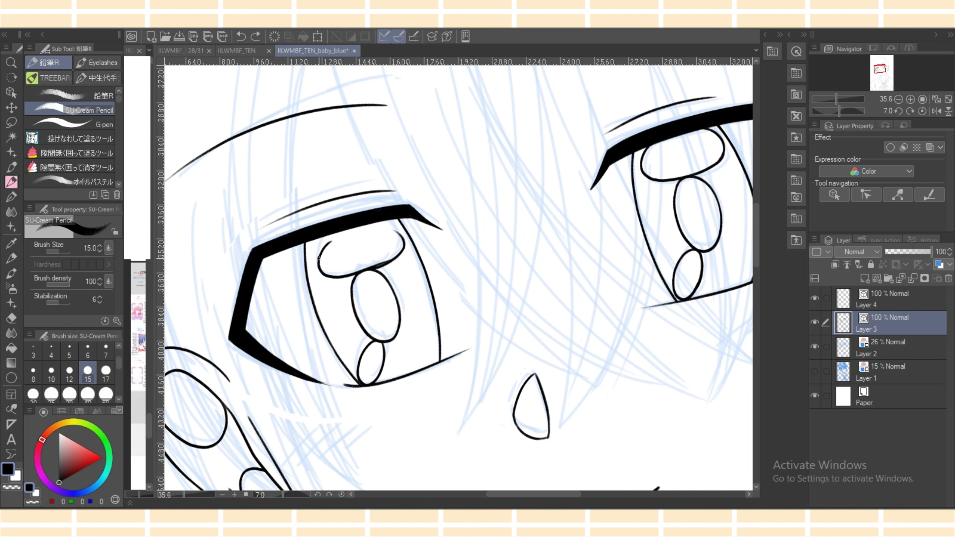
{"action": "left_click_drag", "start_coordinate": [319, 260], "coordinate": [402, 248]}
Adjust the control points of the wide highlight's strokes so they join into one smooth outline.
{"action": "key", "text": "o"}
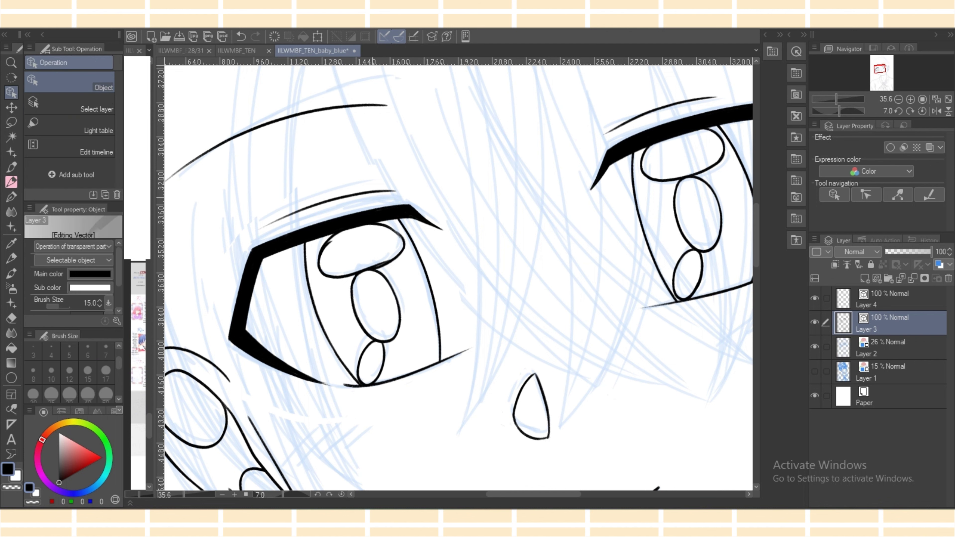
{"action": "left_click", "coordinate": [400, 241]}
{"action": "left_click_drag", "start_coordinate": [420, 211], "coordinate": [420, 213]}
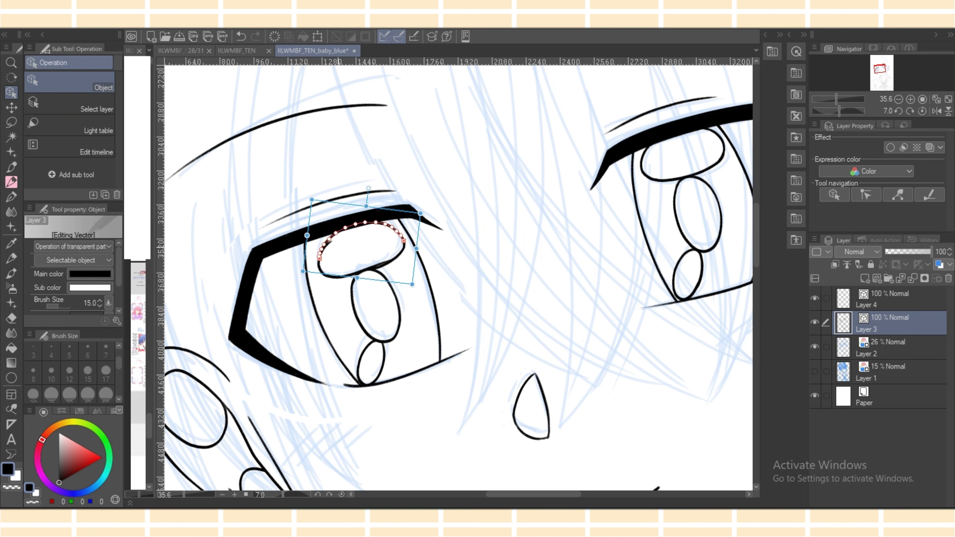
{"action": "left_click", "coordinate": [333, 241]}
{"action": "left_click_drag", "start_coordinate": [308, 223], "coordinate": [309, 219]}
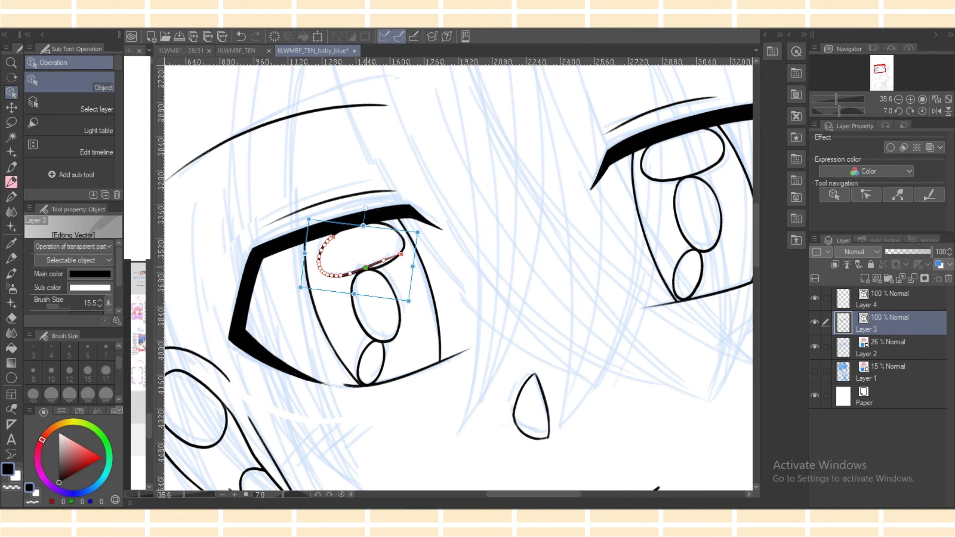
{"action": "left_click_drag", "start_coordinate": [366, 267], "coordinate": [366, 269]}
{"action": "left_click_drag", "start_coordinate": [384, 260], "coordinate": [395, 256]}
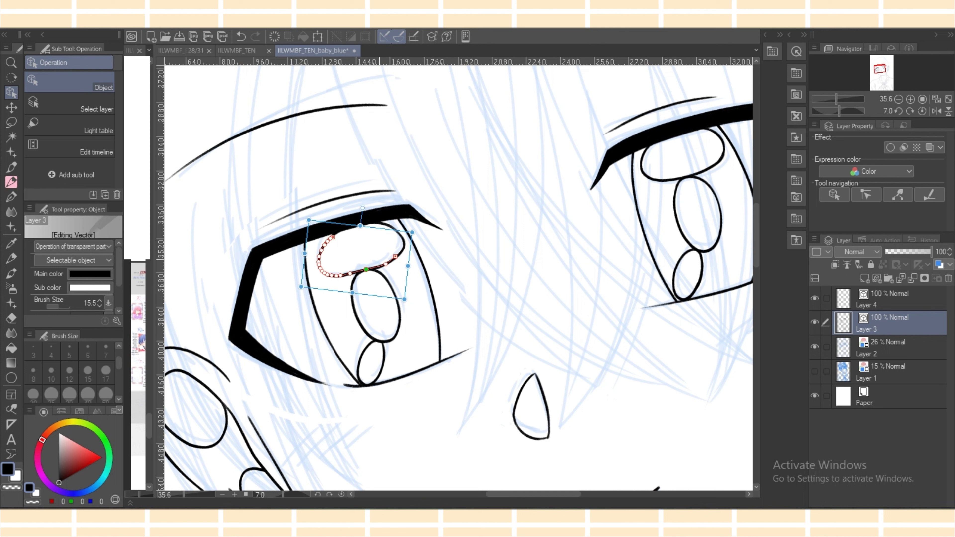
{"action": "left_click", "coordinate": [400, 239]}
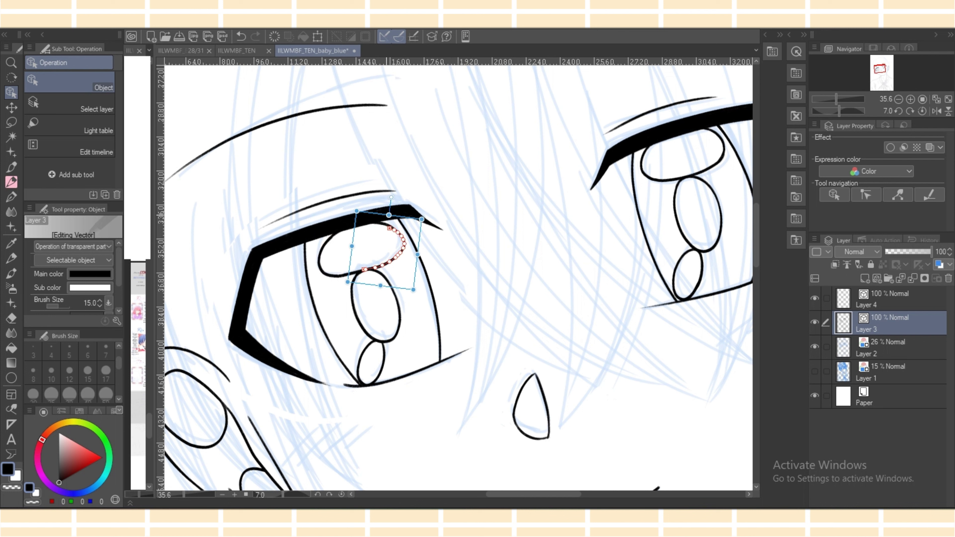
{"action": "left_click_drag", "start_coordinate": [387, 225], "coordinate": [397, 231]}
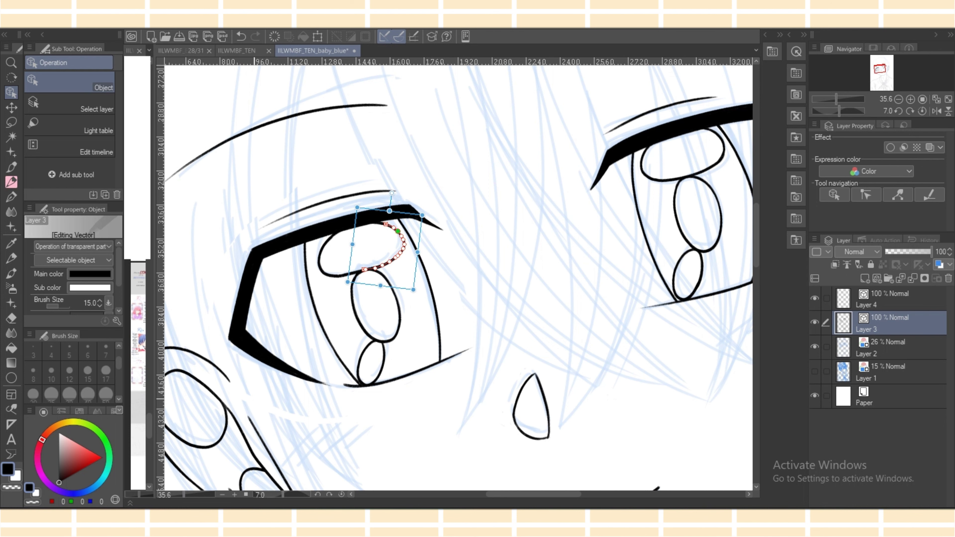
Lasso the nose, transform it to a slightly smaller size placed a little higher, and clear the selection.
{"action": "key", "text": "ctrl+minus"}
{"action": "key", "text": "ctrl+minus"}
{"action": "key", "text": "ctrl+minus"}
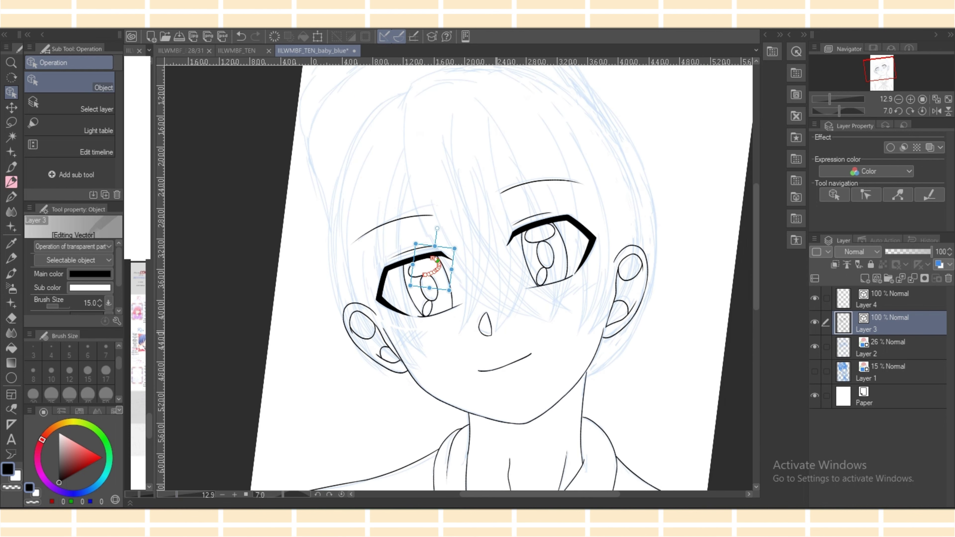
{"action": "left_click", "coordinate": [503, 359]}
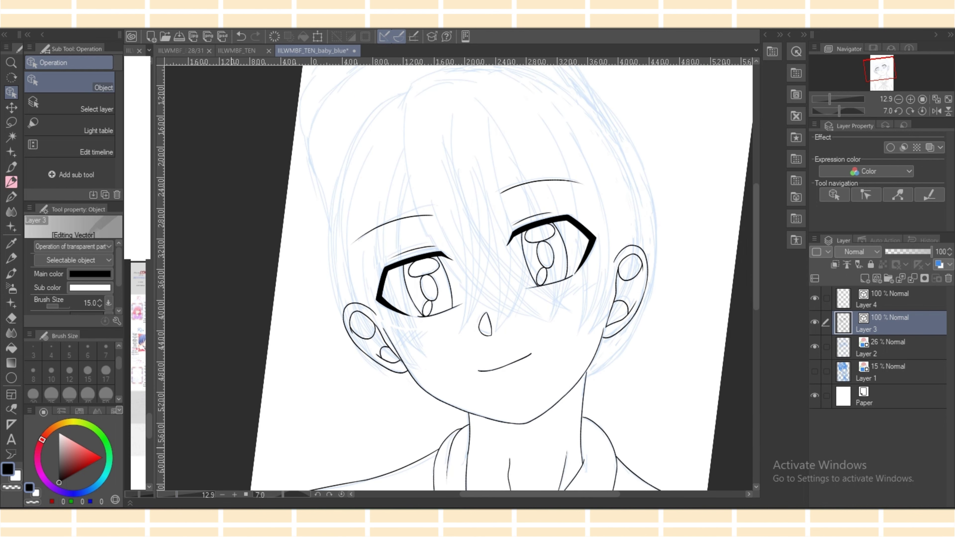
{"action": "key", "text": "ctrl+plus"}
{"action": "key", "text": "ctrl+plus"}
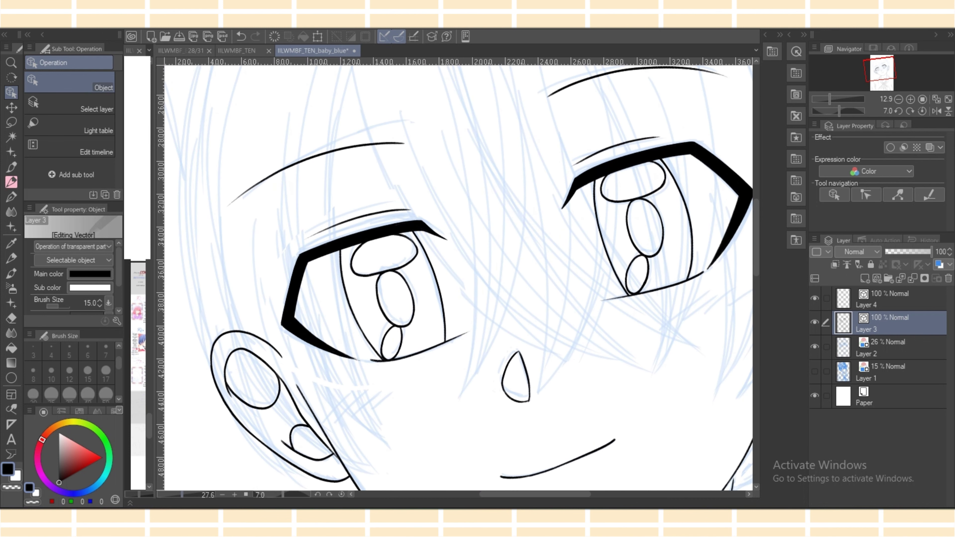
{"action": "key", "text": "m"}
{"action": "mouse_move", "coordinate": [488, 319]}
{"action": "left_mouse_down"}
{"action": "mouse_move", "coordinate": [538, 417]}
{"action": "mouse_move", "coordinate": [550, 391]}
{"action": "left_mouse_up"}
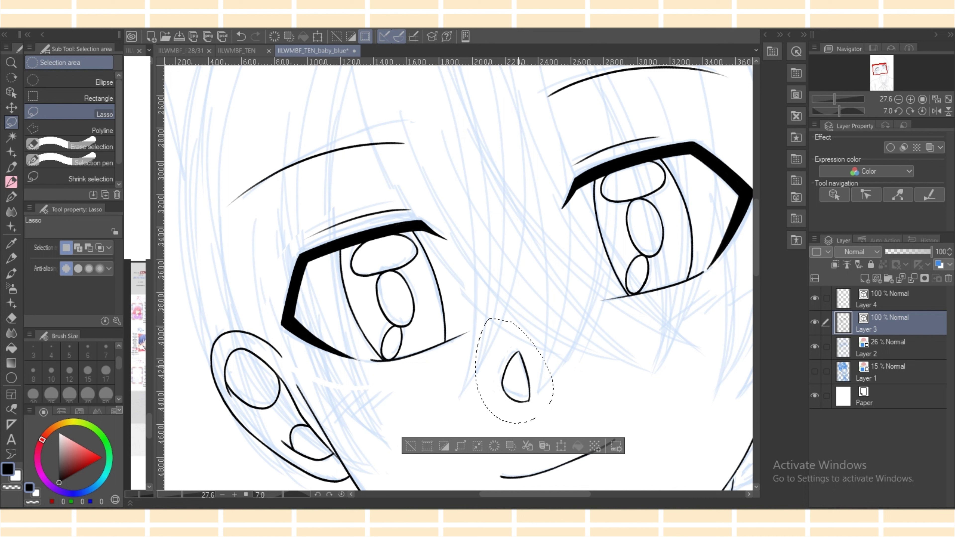
{"action": "key", "text": "ctrl+t"}
{"action": "left_click_drag", "start_coordinate": [544, 427], "coordinate": [550, 407]}
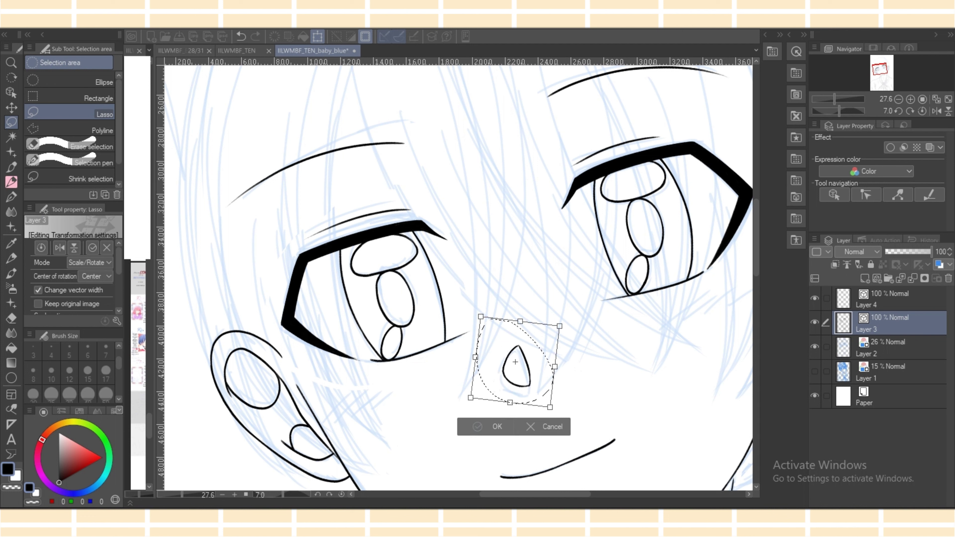
{"action": "key", "text": "Return"}
{"action": "key", "text": "ctrl+d"}
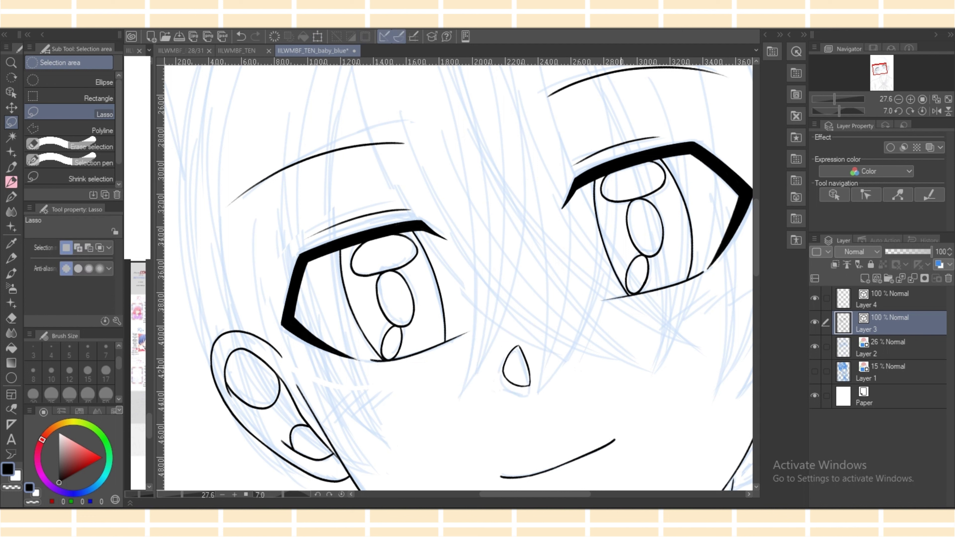
Select both strokes of the newly inked pupil oval and shift them slightly toward the nose.
{"action": "key", "text": "o"}
{"action": "left_click", "coordinate": [410, 291]}
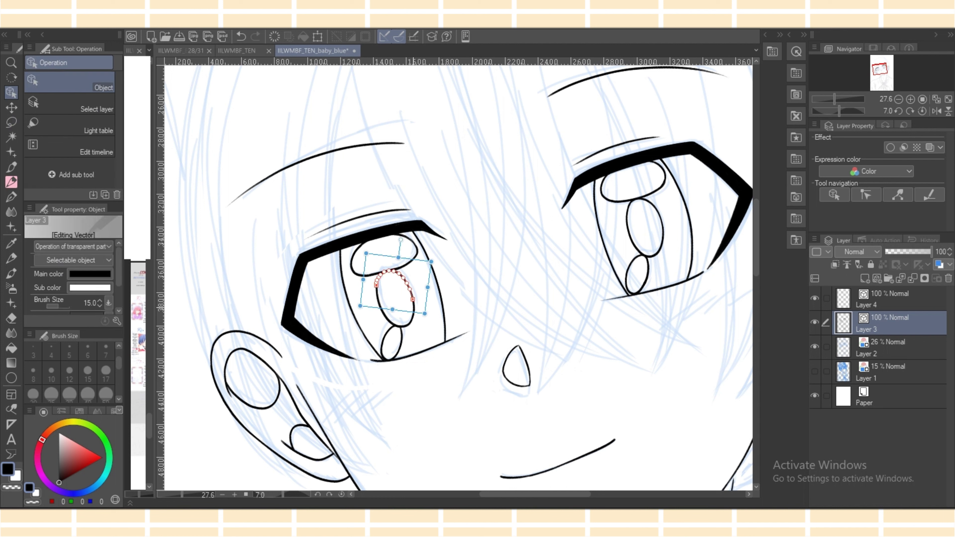
{"action": "left_click", "coordinate": [410, 322], "text": "shift"}
{"action": "left_click_drag", "start_coordinate": [421, 259], "coordinate": [427, 258]}
{"action": "left_click", "coordinate": [498, 269]}
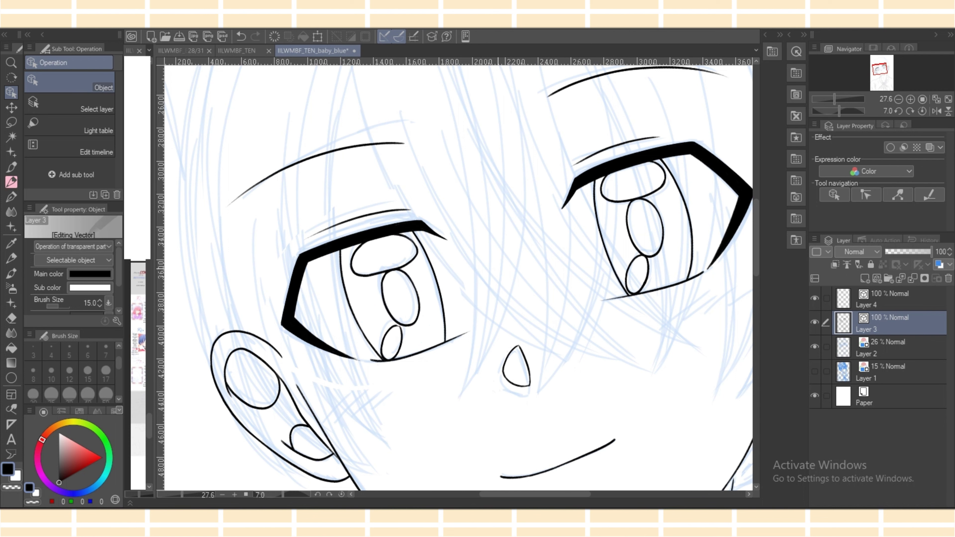
Reset the canvas rotation to 0 degrees.
{"action": "scroll", "coordinate": [458, 277], "scroll_direction": "down", "scroll_amount": 6}
{"action": "scroll", "coordinate": [459, 278], "scroll_direction": "up", "scroll_amount": 2}
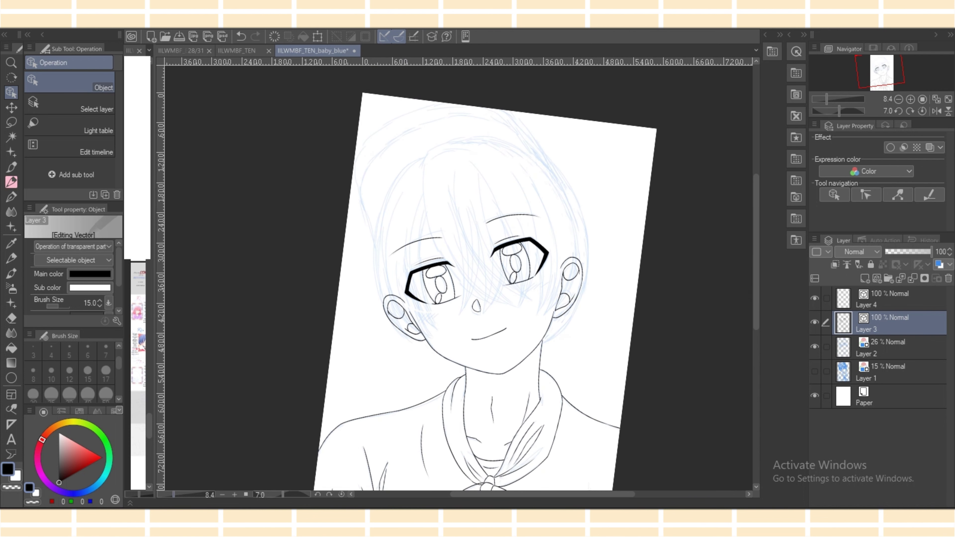
{"action": "scroll", "coordinate": [458, 277], "scroll_direction": "up", "scroll_amount": 1}
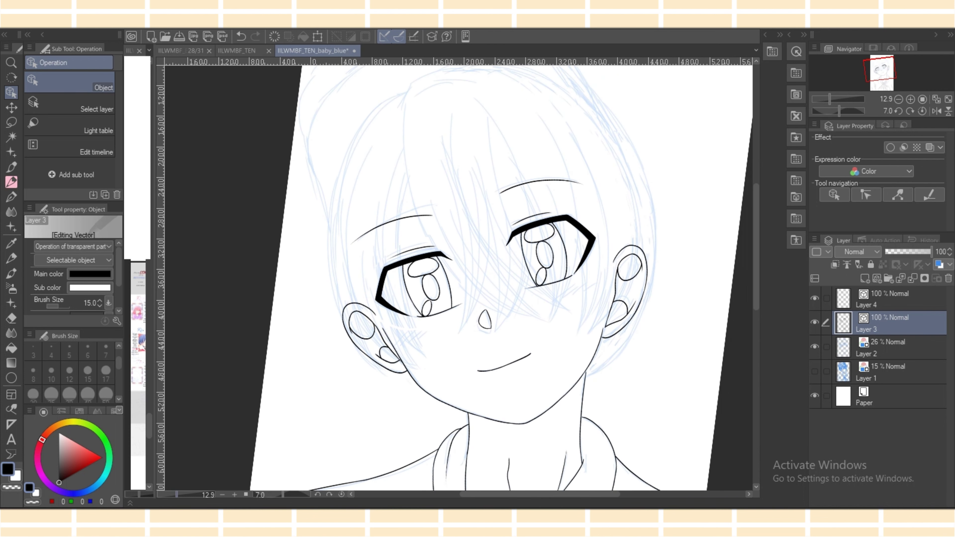
{"action": "left_click", "coordinate": [922, 111]}
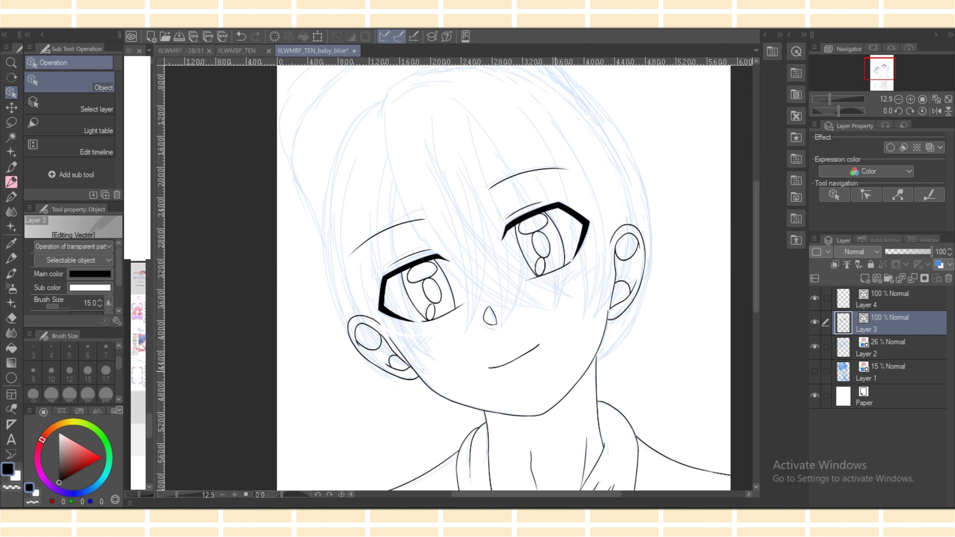
Select the stroke at the lower end of the mouth and stretch it slightly up along the smile line.
{"action": "scroll", "coordinate": [457, 339], "scroll_direction": "up", "scroll_amount": 4}
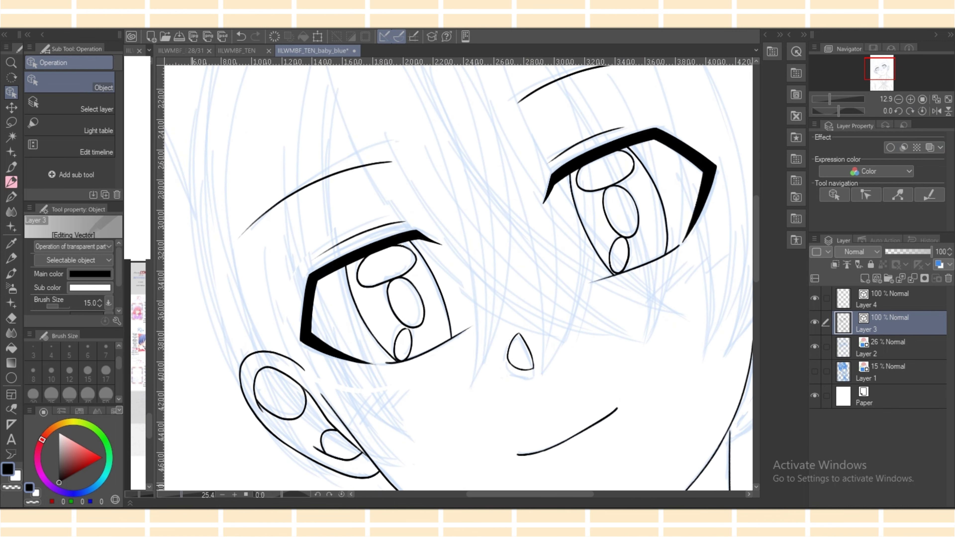
{"action": "scroll", "coordinate": [457, 278], "scroll_direction": "down", "scroll_amount": 1}
{"action": "left_click", "coordinate": [552, 365]}
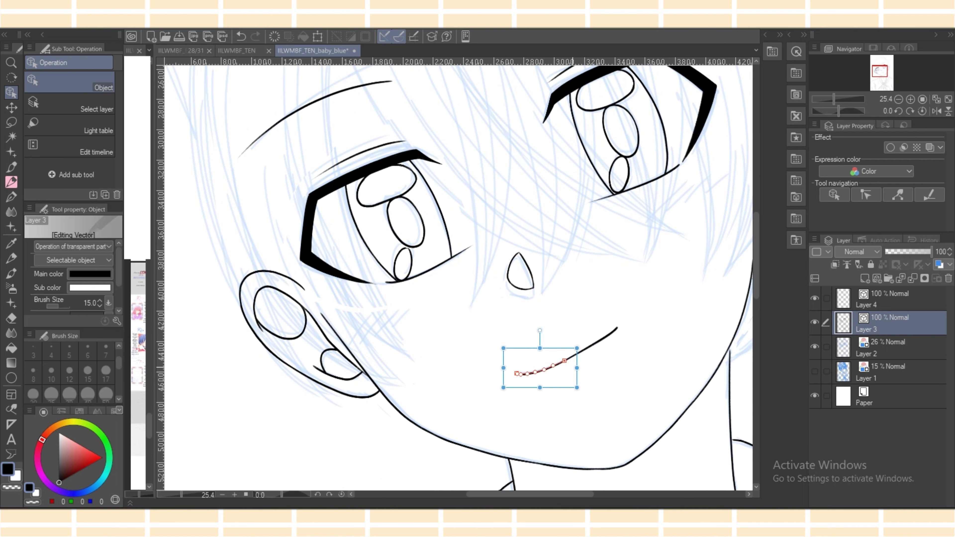
{"action": "left_click_drag", "start_coordinate": [577, 348], "coordinate": [595, 336]}
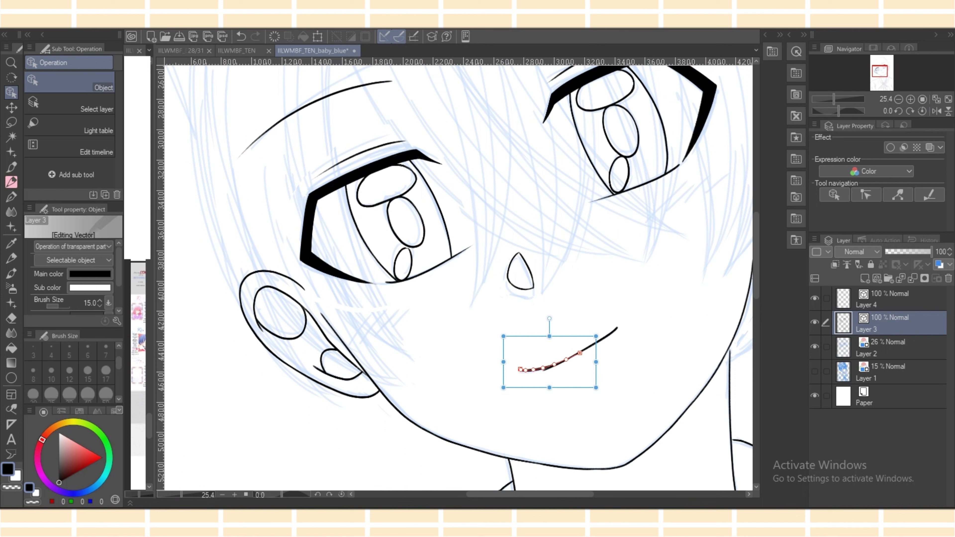
{"action": "left_click_drag", "start_coordinate": [596, 336], "coordinate": [603, 331]}
Rotate the middle stroke of the mouth slightly clockwise and extend its end control points so the smile forms one smooth curve.
{"action": "left_click", "coordinate": [596, 343]}
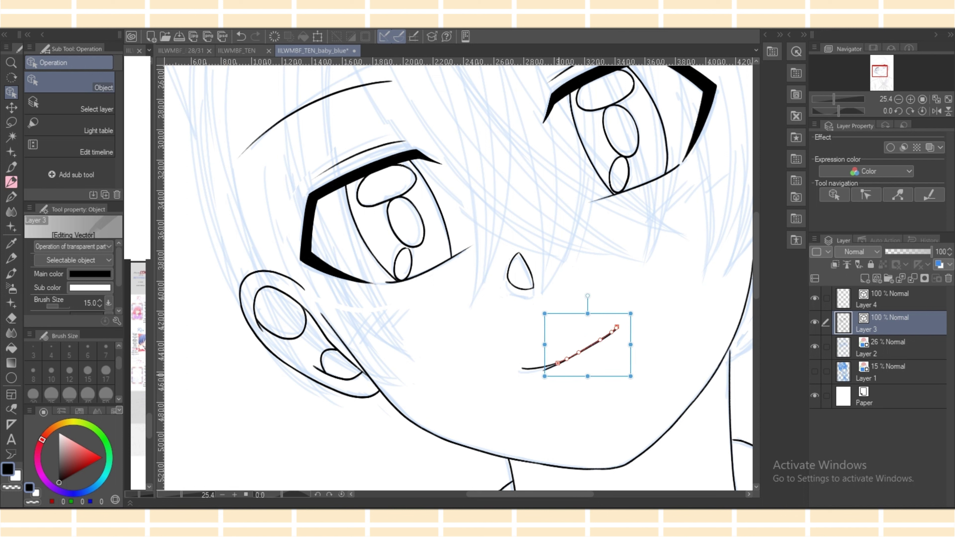
{"action": "left_click", "coordinate": [556, 376]}
{"action": "left_click", "coordinate": [555, 365]}
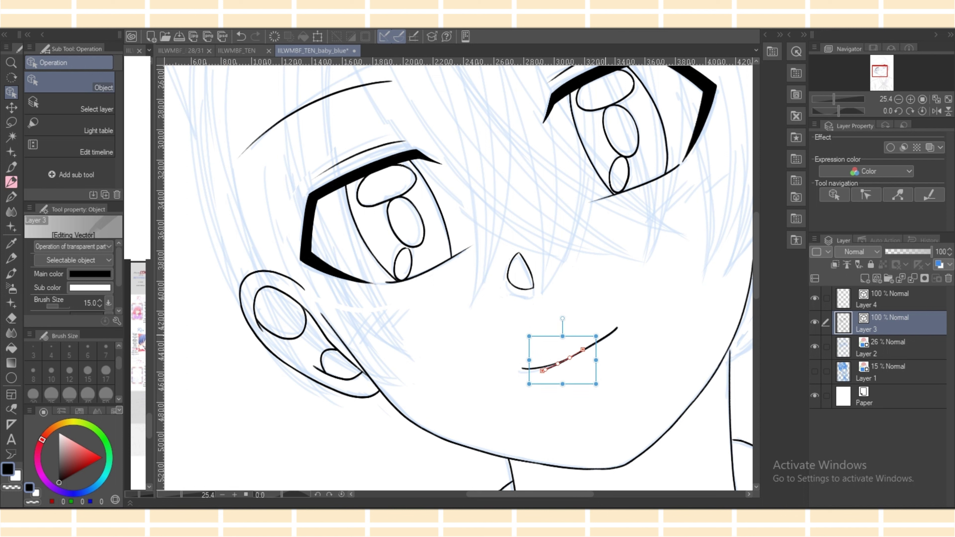
{"action": "left_click_drag", "start_coordinate": [562, 318], "coordinate": [585, 339]}
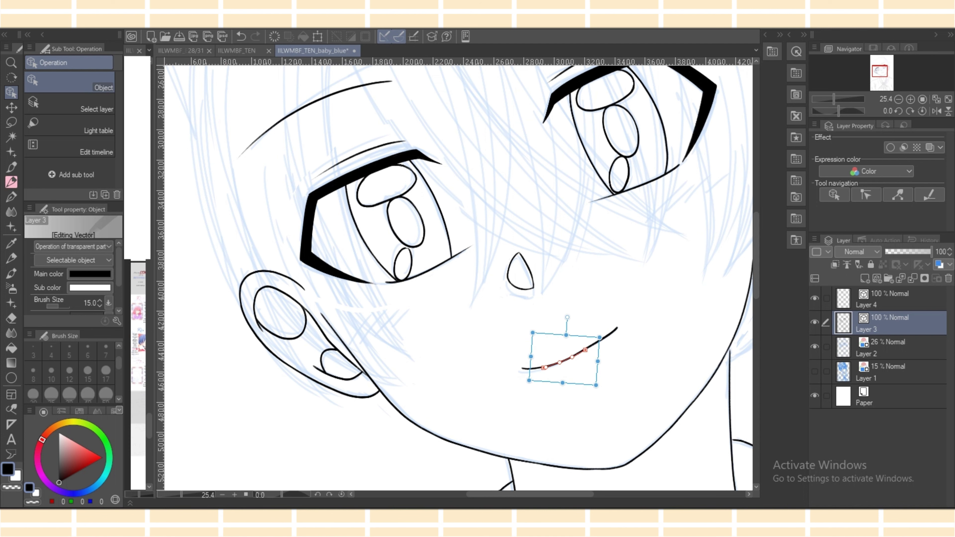
{"action": "scroll", "coordinate": [459, 278], "scroll_direction": "down", "scroll_amount": 5}
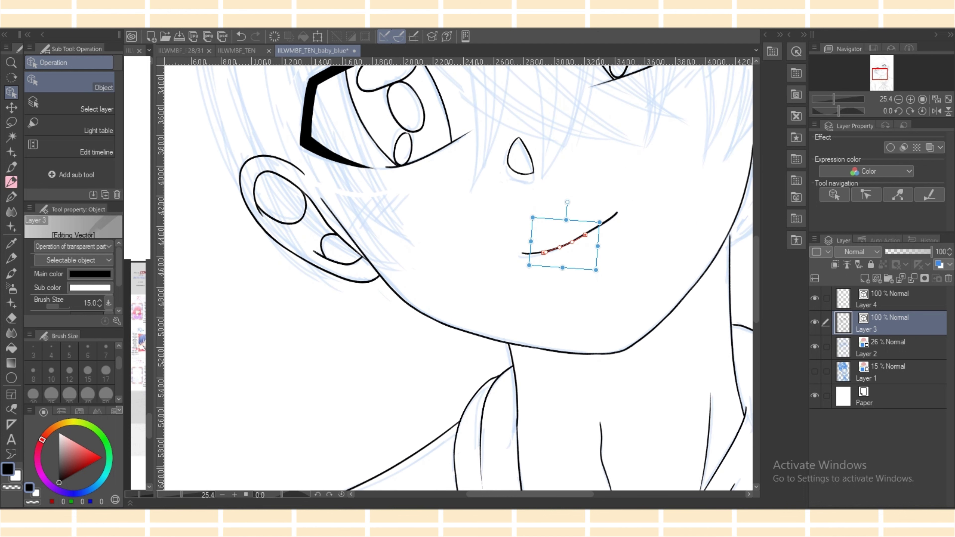
{"action": "left_click_drag", "start_coordinate": [529, 494], "coordinate": [550, 494]}
{"action": "left_click_drag", "start_coordinate": [182, 494], "coordinate": [187, 494]}
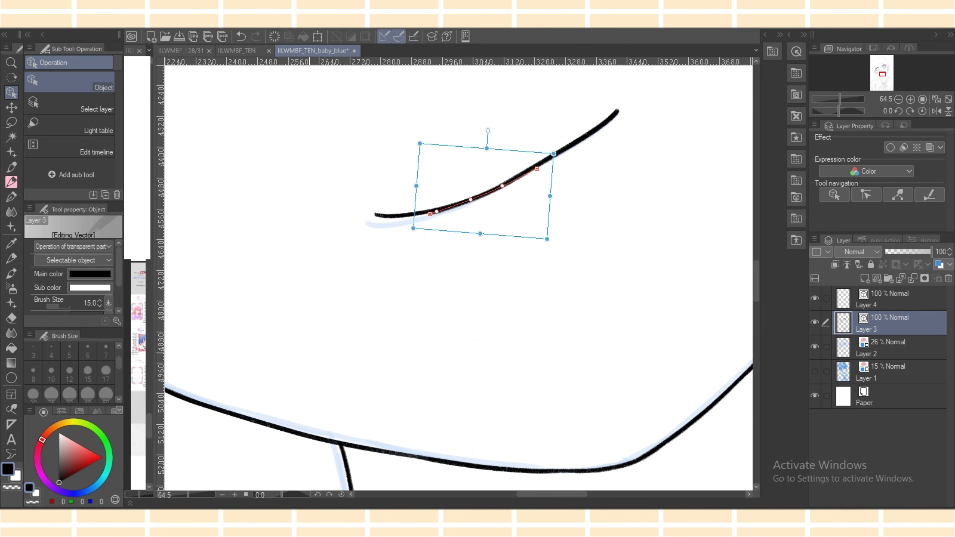
{"action": "mouse_move", "coordinate": [427, 214]}
{"action": "left_mouse_down"}
{"action": "mouse_move", "coordinate": [434, 209]}
{"action": "mouse_move", "coordinate": [412, 214]}
{"action": "left_mouse_up"}
{"action": "left_click_drag", "start_coordinate": [470, 199], "coordinate": [540, 164]}
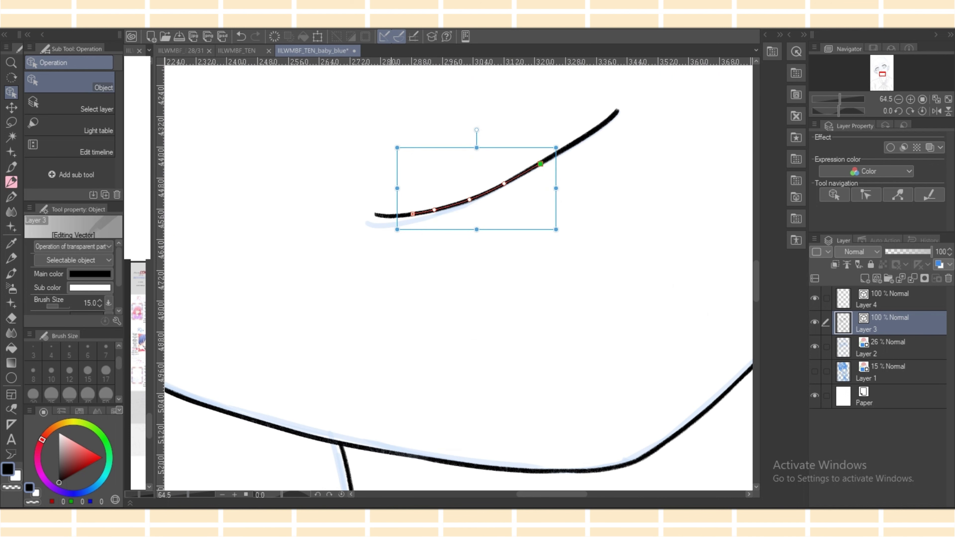
{"action": "key", "text": "ctrl+minus"}
{"action": "key", "text": "ctrl+minus"}
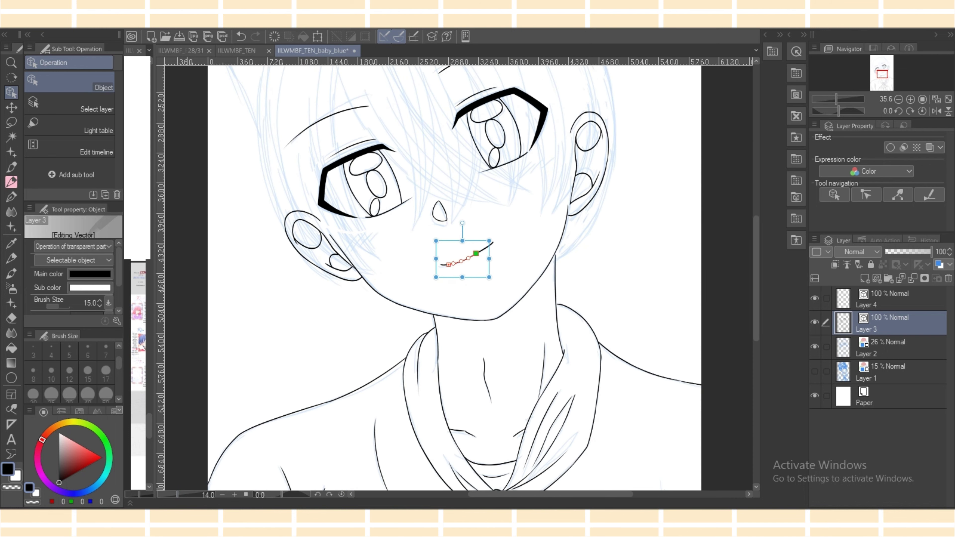
{"action": "left_click_drag", "start_coordinate": [575, 495], "coordinate": [556, 494]}
{"action": "left_click_drag", "start_coordinate": [756, 278], "coordinate": [755, 245]}
{"action": "key", "text": "ctrl+plus"}
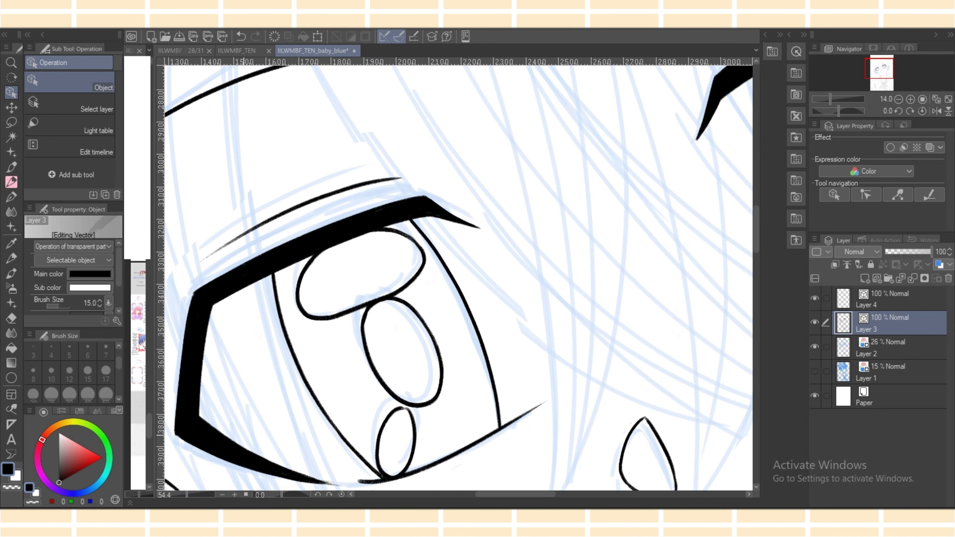
{"action": "left_click", "coordinate": [372, 302]}
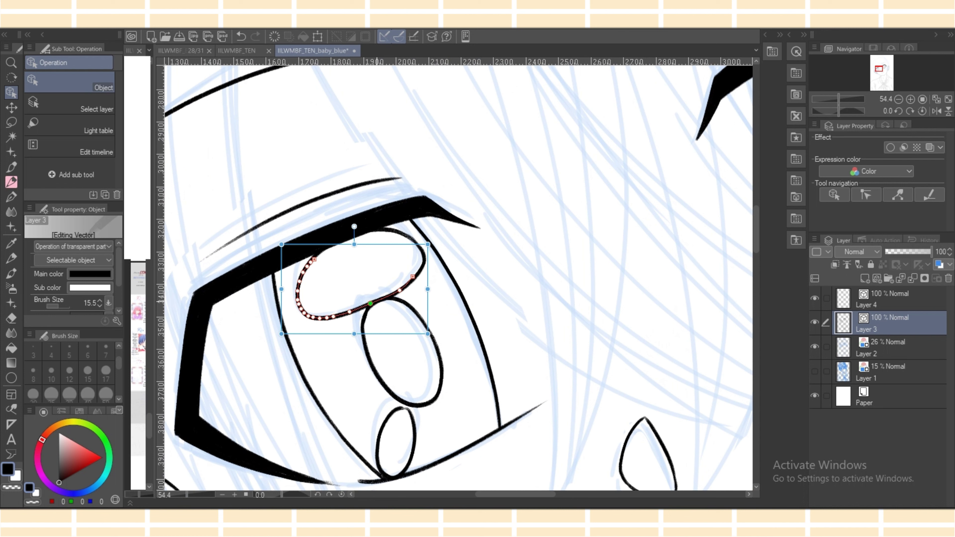
{"action": "left_click", "coordinate": [368, 306]}
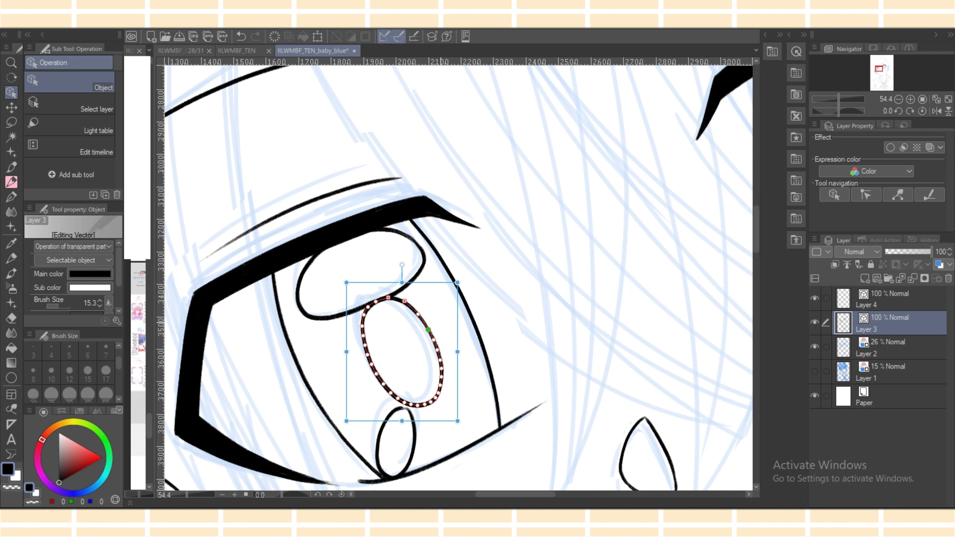
{"action": "key", "text": "ctrl+z"}
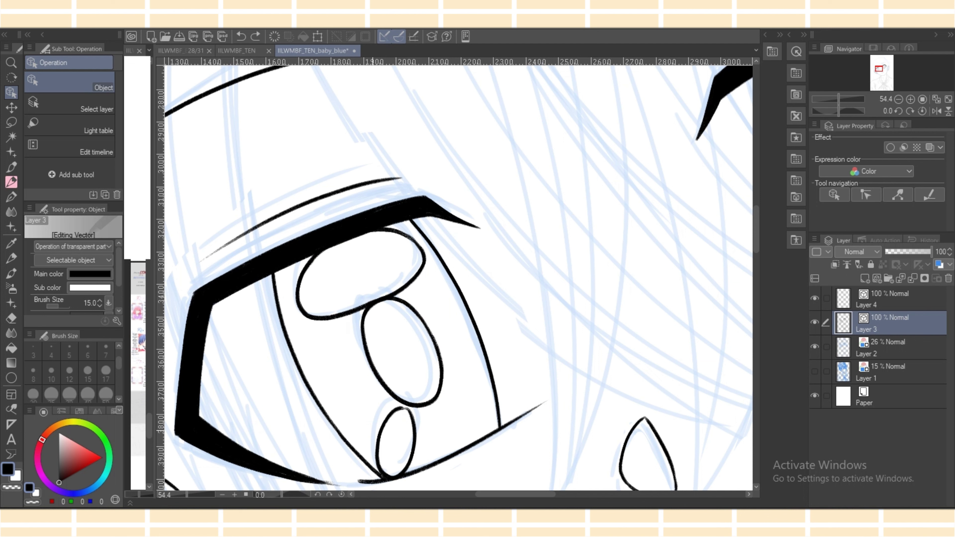
Shift both side lines of the lower eye's iris slightly toward the nose and adjust the outer line's lower control points.
{"action": "scroll", "coordinate": [459, 278], "scroll_direction": "down", "scroll_amount": 5}
{"action": "scroll", "coordinate": [459, 278], "scroll_direction": "up", "scroll_amount": 4}
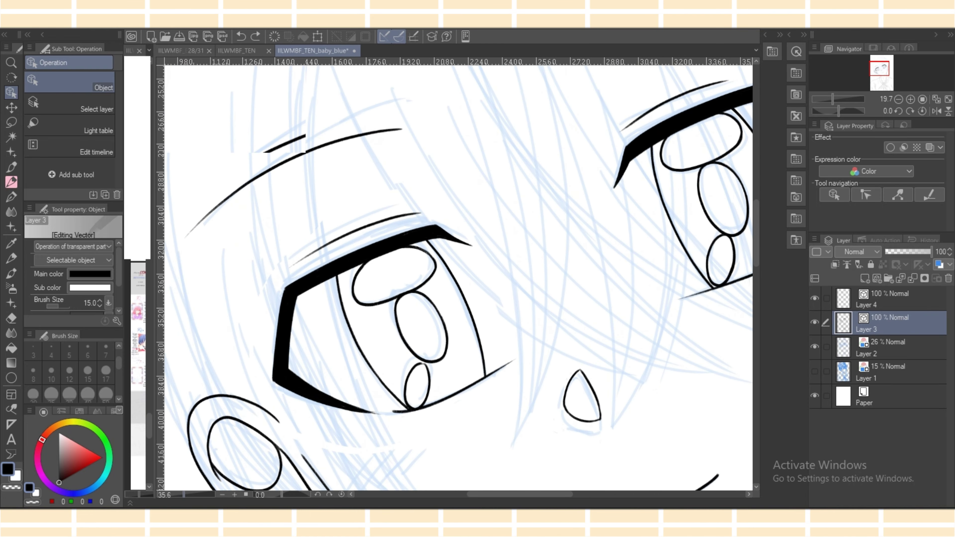
{"action": "left_click", "coordinate": [474, 322]}
{"action": "left_click_drag", "start_coordinate": [475, 322], "coordinate": [480, 321]}
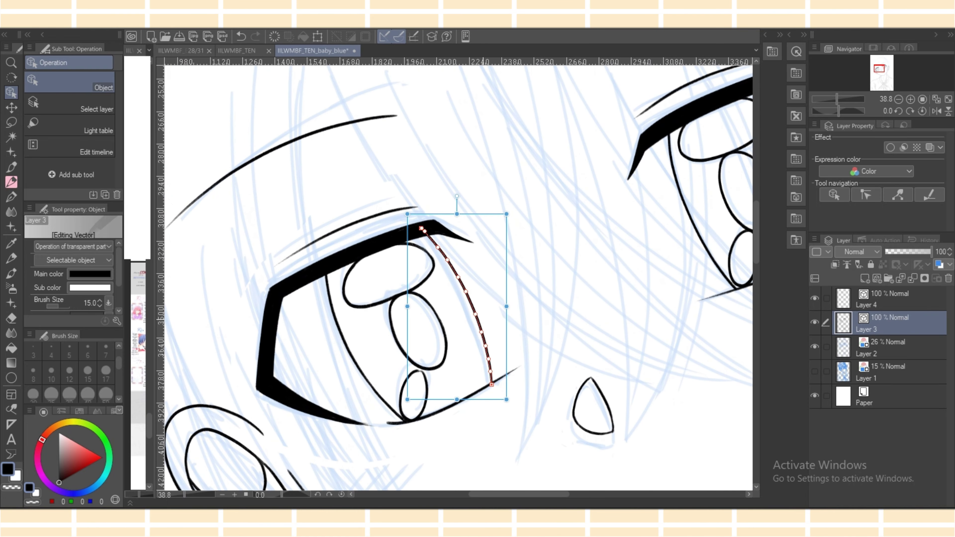
{"action": "left_click", "coordinate": [355, 362]}
{"action": "left_click_drag", "start_coordinate": [312, 341], "coordinate": [321, 341]}
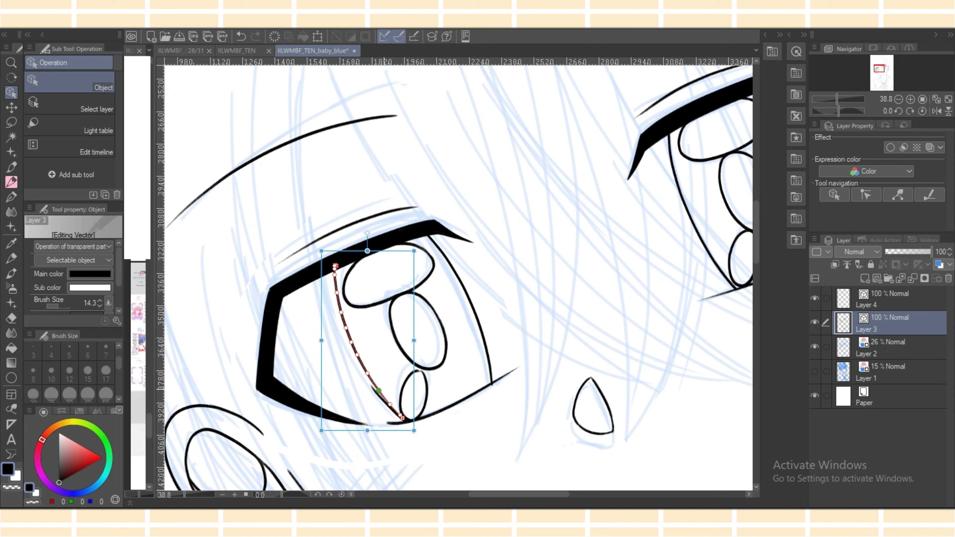
{"action": "left_click", "coordinate": [377, 391]}
{"action": "left_click", "coordinate": [375, 389]}
{"action": "left_click_drag", "start_coordinate": [357, 369], "coordinate": [363, 372]}
Retrace the upper part of the iris's outer line with the SU-Cream Pencil at size 15, undoing the strokes that miss.
{"action": "left_click", "coordinate": [12, 182]}
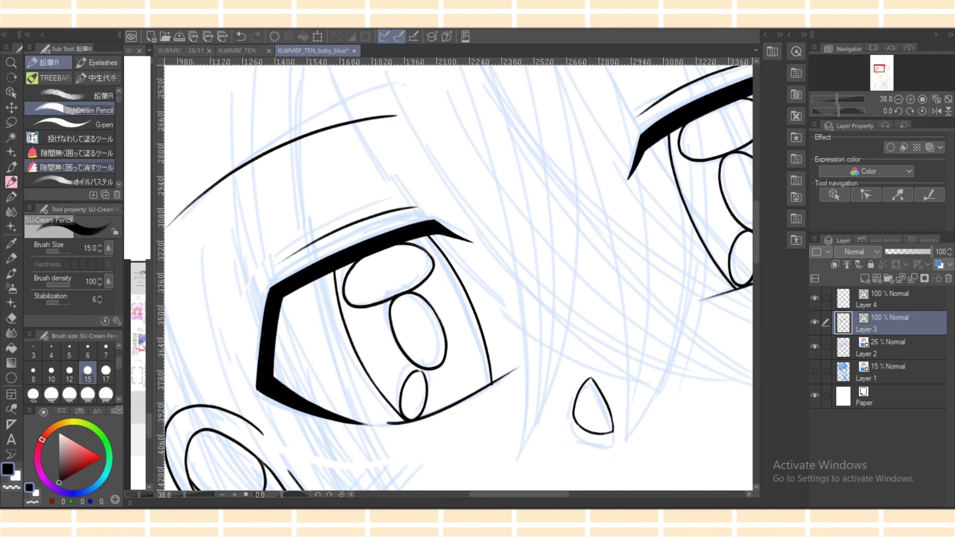
{"action": "left_click_drag", "start_coordinate": [335, 271], "coordinate": [350, 341]}
{"action": "key", "text": "ctrl+z"}
{"action": "left_click_drag", "start_coordinate": [335, 272], "coordinate": [350, 339]}
{"action": "key", "text": "ctrl+z"}
{"action": "key", "text": "ctrl+z"}
{"action": "left_click_drag", "start_coordinate": [337, 274], "coordinate": [366, 360]}
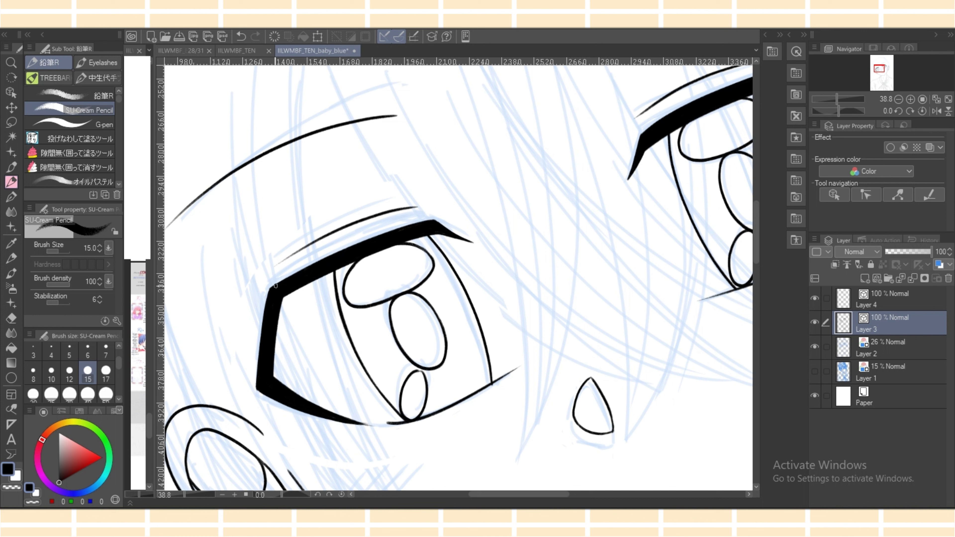
{"action": "key", "text": "e"}
{"action": "left_click", "coordinate": [492, 387]}
{"action": "key", "text": "p"}
{"action": "key", "text": "ctrl+z"}
{"action": "key", "text": "e"}
{"action": "key", "text": "p"}
Select all strokes of the wide highlight in the lower eye's iris and shift them slightly toward the nose and up.
{"action": "scroll", "coordinate": [458, 278], "scroll_direction": "down", "scroll_amount": 6}
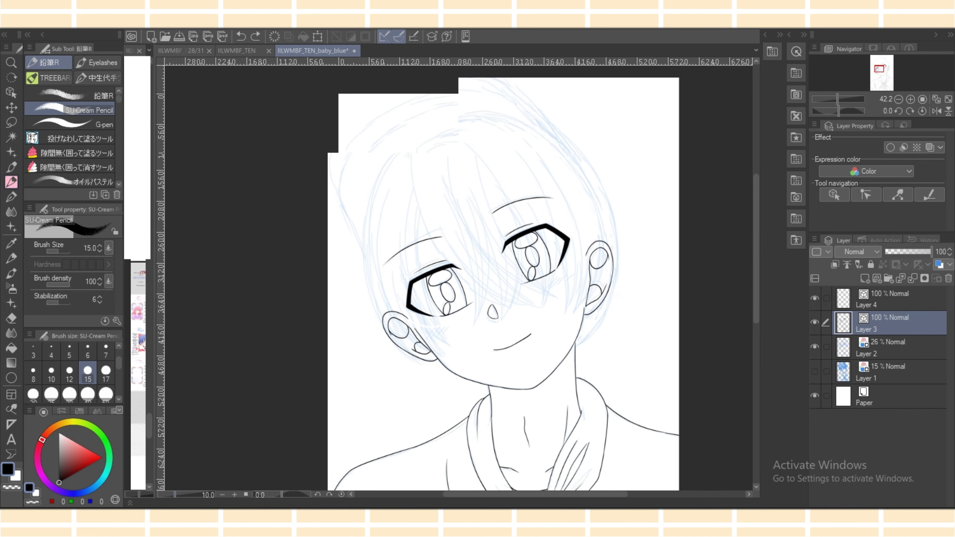
{"action": "scroll", "coordinate": [744, 254], "scroll_direction": "up", "scroll_amount": 3}
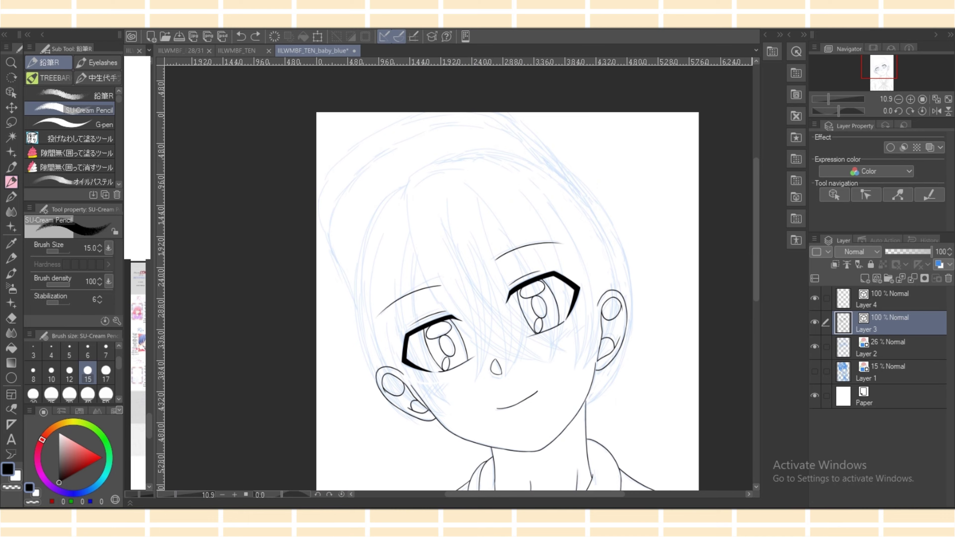
{"action": "scroll", "coordinate": [459, 277], "scroll_direction": "up", "scroll_amount": 4}
{"action": "left_click_drag", "start_coordinate": [755, 210], "coordinate": [756, 240]}
{"action": "left_click_drag", "start_coordinate": [182, 494], "coordinate": [181, 494]}
{"action": "scroll", "coordinate": [454, 282], "scroll_direction": "up", "scroll_amount": 3}
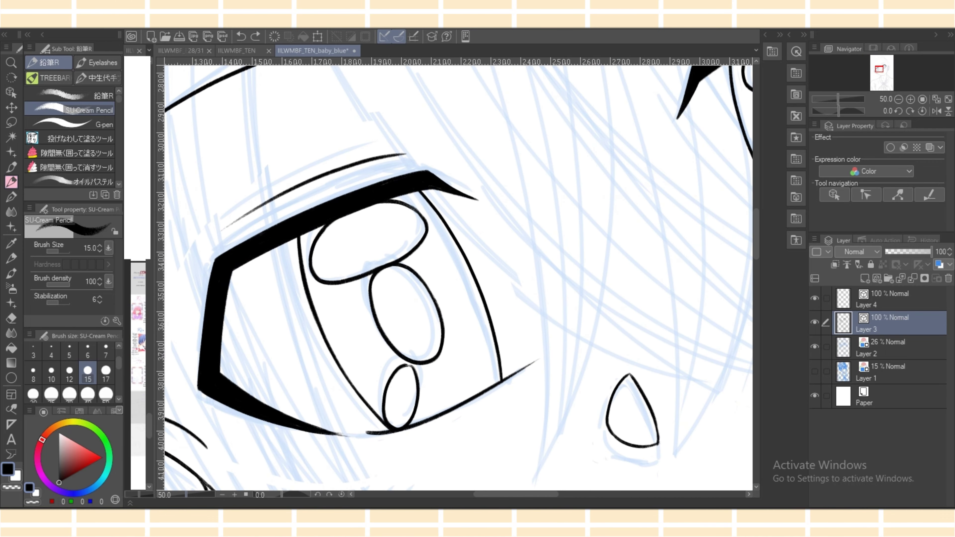
{"action": "key", "text": "o"}
{"action": "left_click", "coordinate": [408, 205]}
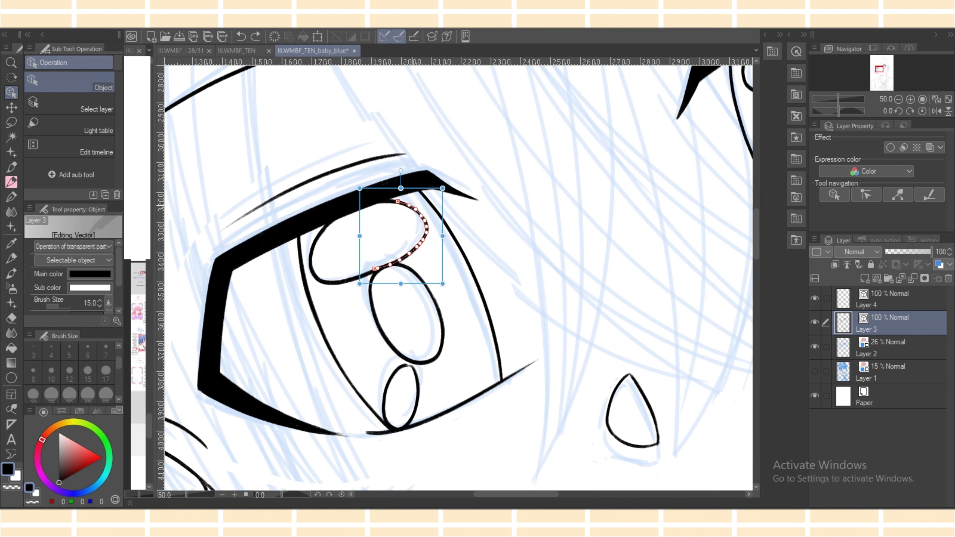
{"action": "left_click", "coordinate": [341, 215], "text": "shift"}
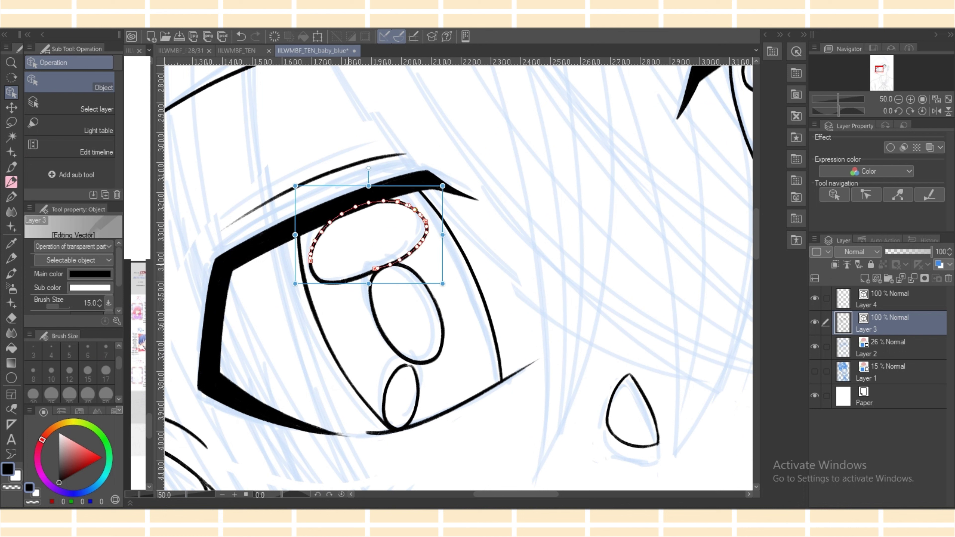
{"action": "left_click", "coordinate": [344, 281], "text": "shift"}
{"action": "mouse_move", "coordinate": [415, 210]}
{"action": "left_mouse_down"}
{"action": "mouse_move", "coordinate": [419, 193]}
{"action": "mouse_move", "coordinate": [423, 205]}
{"action": "left_mouse_up"}
{"action": "left_click", "coordinate": [406, 225]}
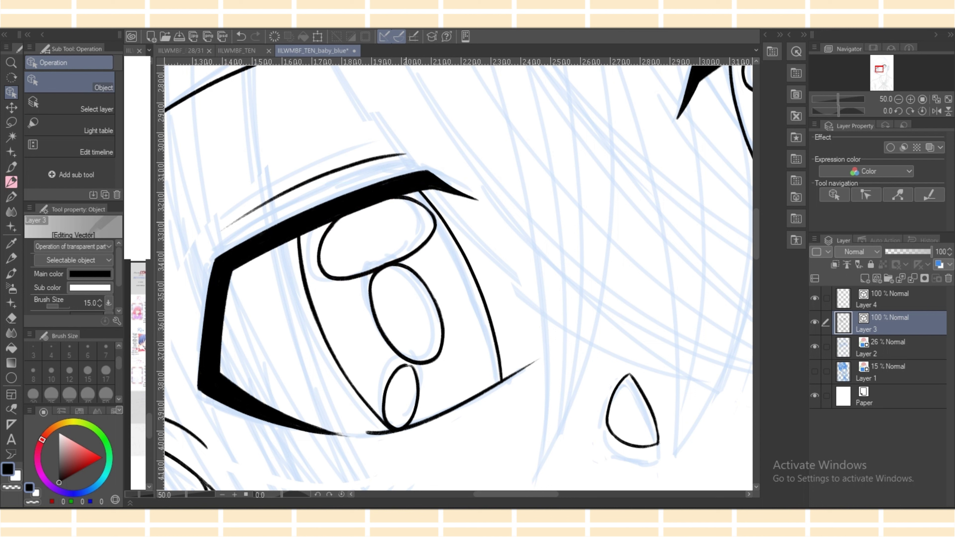
Adjust the small highlight oval at the iris's base so it meets the pupil oval, and adjust the lower lash's tip.
{"action": "left_click", "coordinate": [408, 366]}
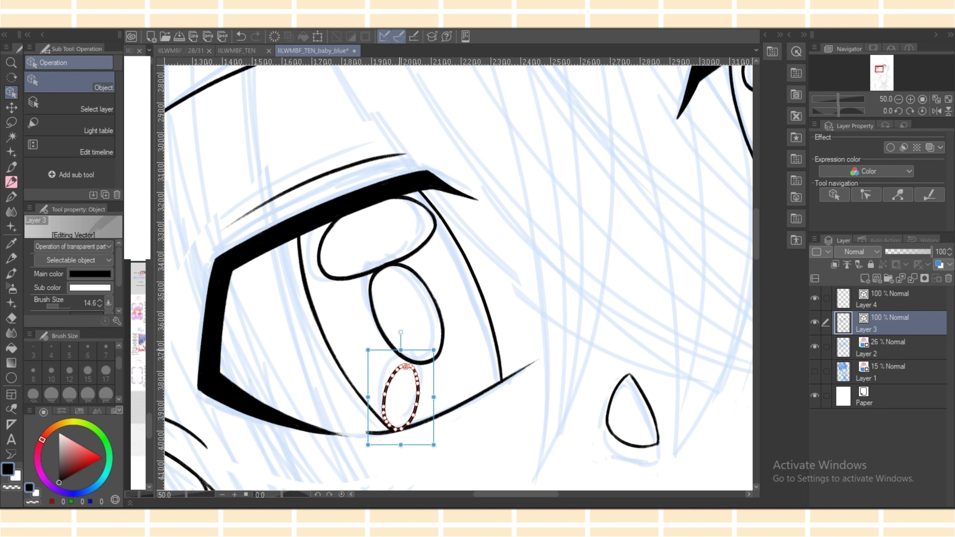
{"action": "left_click_drag", "start_coordinate": [401, 350], "coordinate": [438, 345]}
{"action": "left_click", "coordinate": [345, 433]}
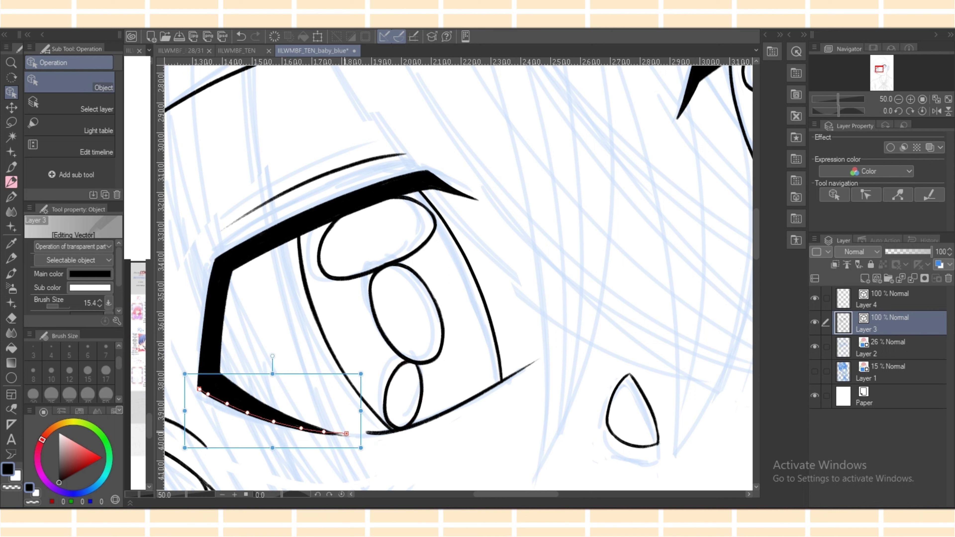
{"action": "left_click_drag", "start_coordinate": [346, 434], "coordinate": [325, 432]}
{"action": "left_click", "coordinate": [348, 436]}
{"action": "left_click", "coordinate": [332, 409]}
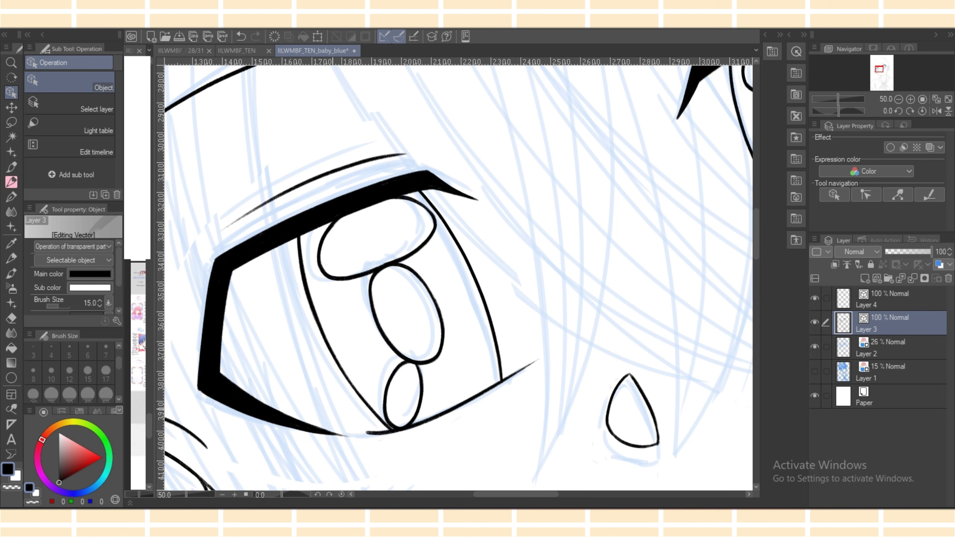
Ink the long curved bang strands with the SU-Cream Pencil, sweeping from the hair part down between and across the eyes.
{"action": "key", "text": "ctrl+minus"}
{"action": "key", "text": "ctrl+minus"}
{"action": "key", "text": "ctrl+minus"}
{"action": "key", "text": "ctrl+minus"}
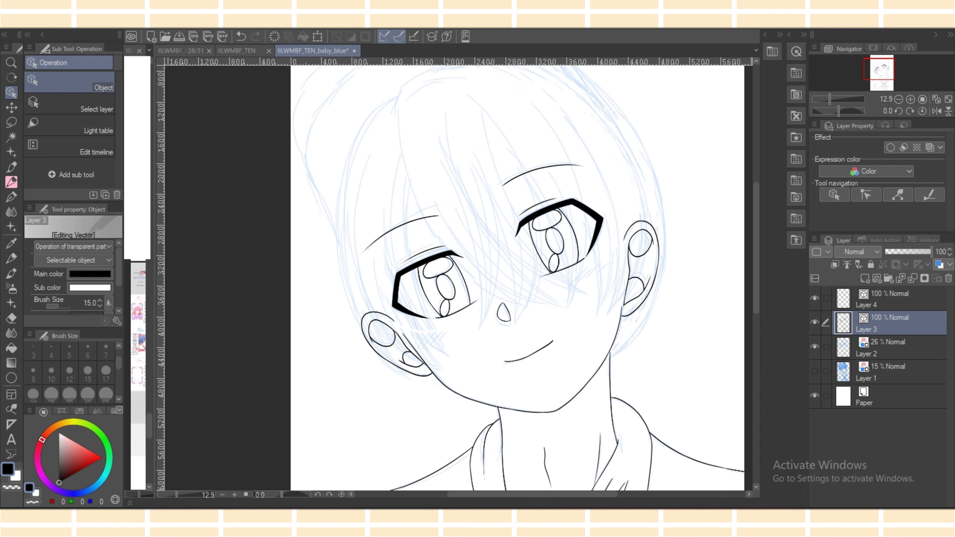
{"action": "key", "text": "p"}
{"action": "scroll", "coordinate": [733, 196], "scroll_direction": "up", "scroll_amount": 2}
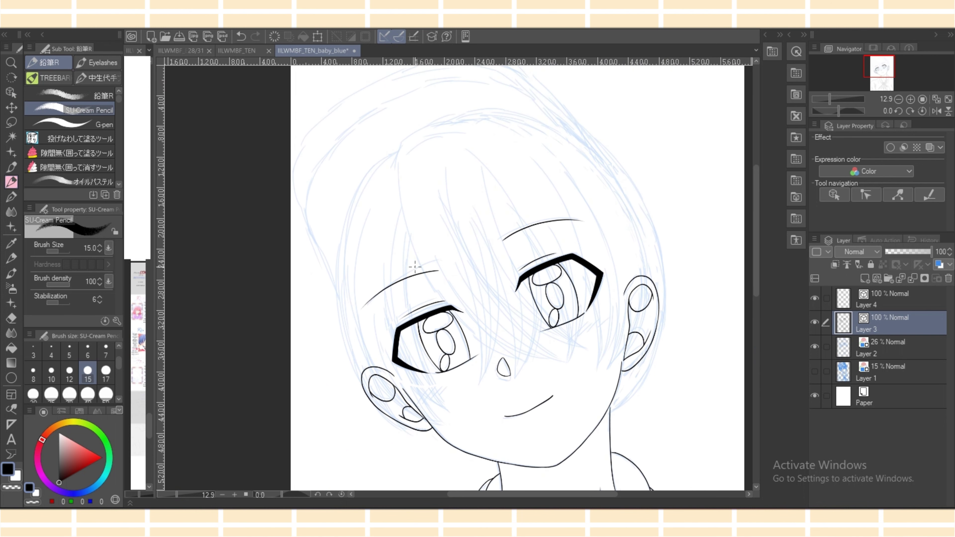
{"action": "left_click_drag", "start_coordinate": [399, 161], "coordinate": [547, 364]}
{"action": "left_click_drag", "start_coordinate": [457, 260], "coordinate": [563, 378]}
{"action": "mouse_move", "coordinate": [436, 218]}
{"action": "left_mouse_down"}
{"action": "mouse_move", "coordinate": [451, 256]}
{"action": "mouse_move", "coordinate": [596, 358]}
{"action": "left_mouse_up"}
{"action": "mouse_move", "coordinate": [489, 229]}
{"action": "left_mouse_down"}
{"action": "mouse_move", "coordinate": [531, 311]}
{"action": "mouse_move", "coordinate": [597, 368]}
{"action": "left_mouse_up"}
Erase the overlapping strand line between the eyes and trim the overshooting tip of the bangs with the Hard eraser.
{"action": "key", "text": "e"}
{"action": "mouse_move", "coordinate": [459, 256]}
{"action": "left_mouse_down"}
{"action": "mouse_move", "coordinate": [476, 288]}
{"action": "mouse_move", "coordinate": [507, 309]}
{"action": "left_mouse_up"}
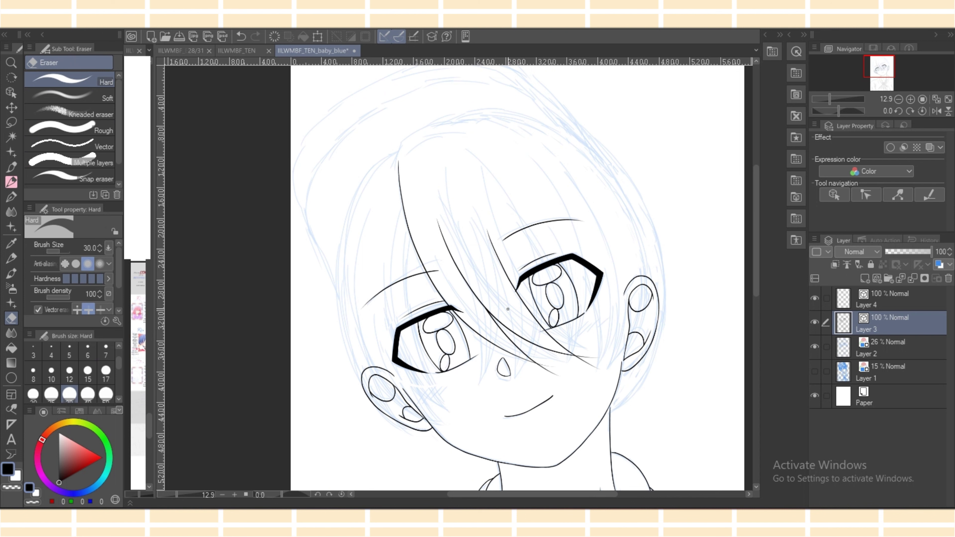
{"action": "mouse_move", "coordinate": [546, 375]}
{"action": "left_mouse_down"}
{"action": "mouse_move", "coordinate": [537, 363]}
{"action": "mouse_move", "coordinate": [568, 371]}
{"action": "left_mouse_up"}
{"action": "key", "text": "p"}
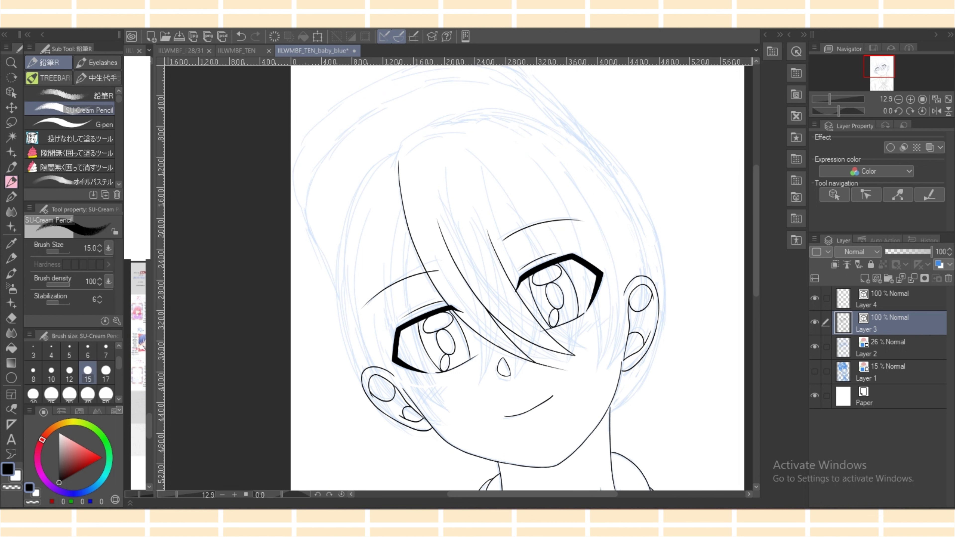
Adjust the loose end of the lower bang strand near the nose and erase its overshooting tip with the Hard eraser.
{"action": "scroll", "coordinate": [689, 322], "scroll_direction": "down", "scroll_amount": 3}
{"action": "scroll", "coordinate": [459, 280], "scroll_direction": "up", "scroll_amount": 5}
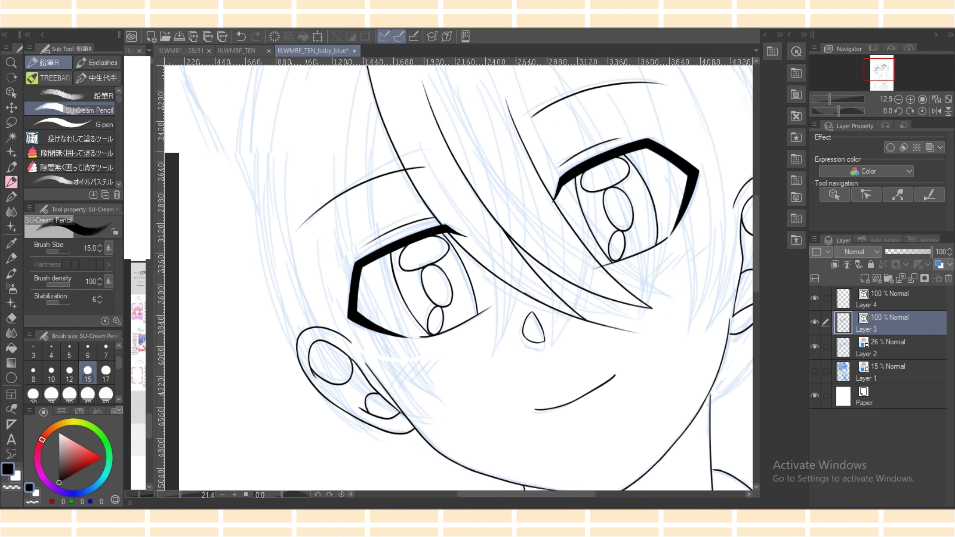
{"action": "left_click", "coordinate": [11, 92]}
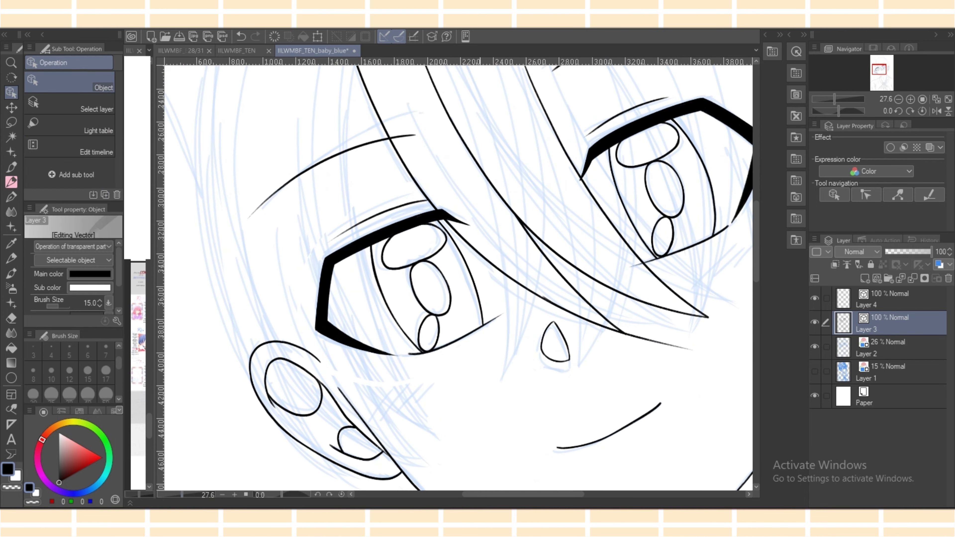
{"action": "left_click", "coordinate": [630, 334]}
{"action": "left_click_drag", "start_coordinate": [542, 296], "coordinate": [522, 285]}
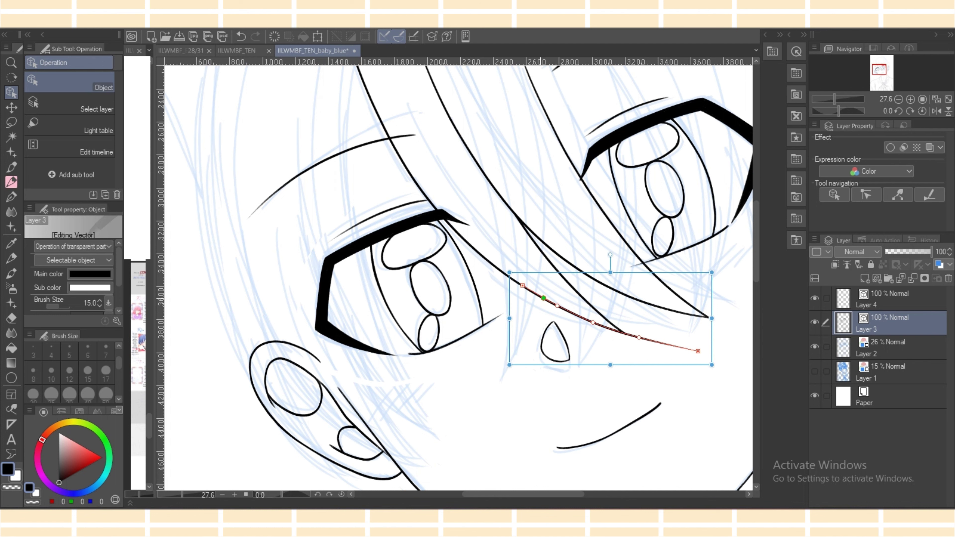
{"action": "key", "text": "e"}
{"action": "left_click_drag", "start_coordinate": [656, 335], "coordinate": [653, 346]}
{"action": "left_click_drag", "start_coordinate": [578, 494], "coordinate": [622, 494]}
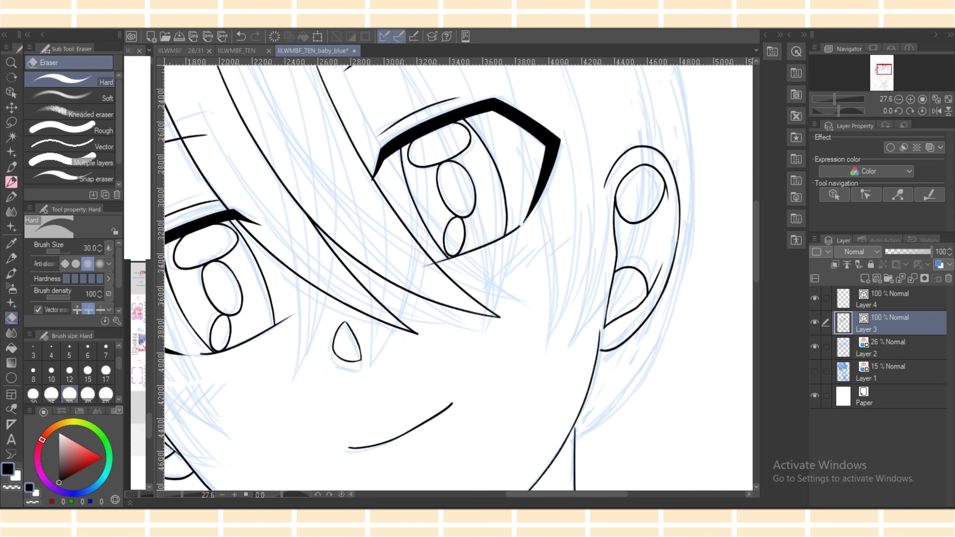
Ink a thin inner line along the lower bang strand between the eyes and trim its overshoot at the strand's tip.
{"action": "left_click", "coordinate": [12, 182]}
{"action": "left_click_drag", "start_coordinate": [243, 173], "coordinate": [501, 374]}
{"action": "left_click", "coordinate": [11, 92]}
{"action": "left_click", "coordinate": [333, 282]}
{"action": "key", "text": "Delete"}
{"action": "key", "text": "e"}
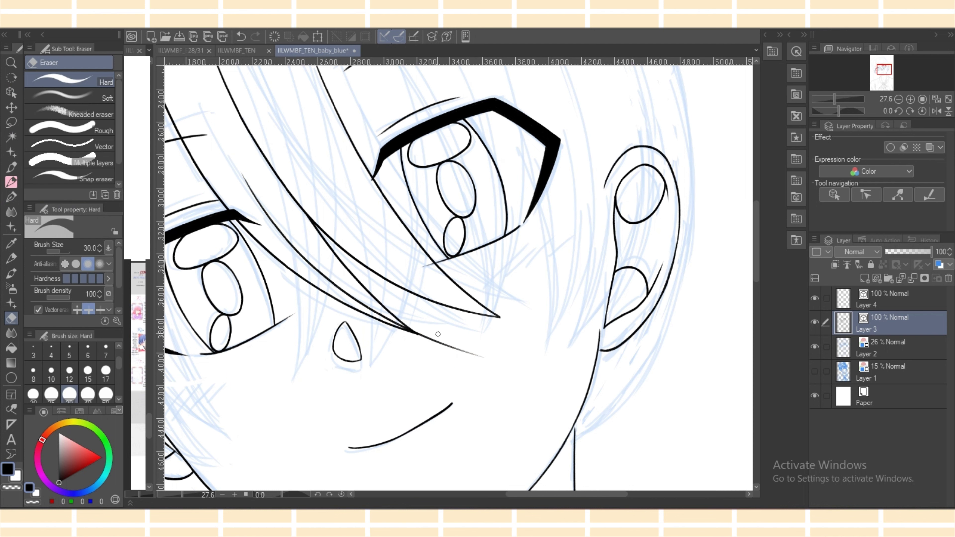
{"action": "key", "text": "o"}
Ink a second thin inner line along the bang strand beside the upper eye, shift it slightly, and trim its overshooting end.
{"action": "key", "text": "p"}
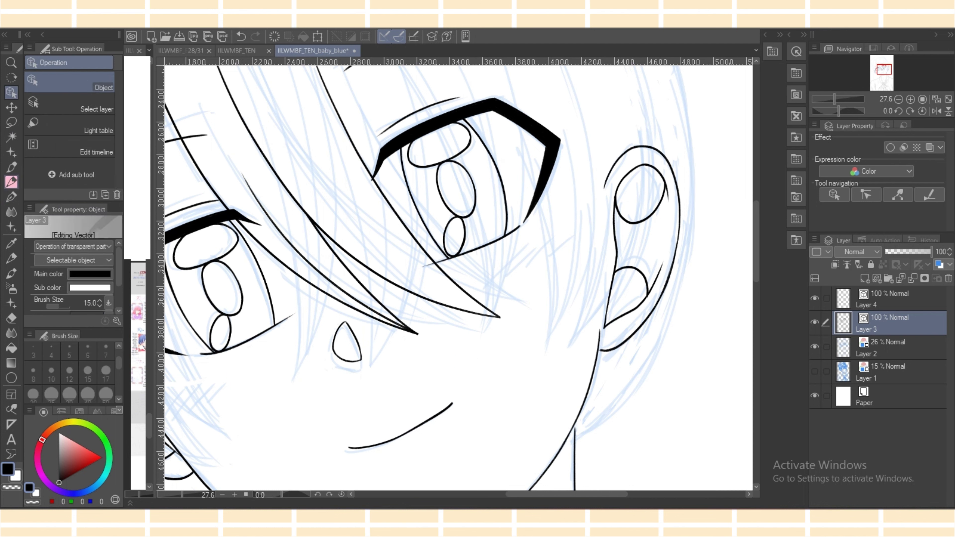
{"action": "left_click_drag", "start_coordinate": [333, 190], "coordinate": [530, 326]}
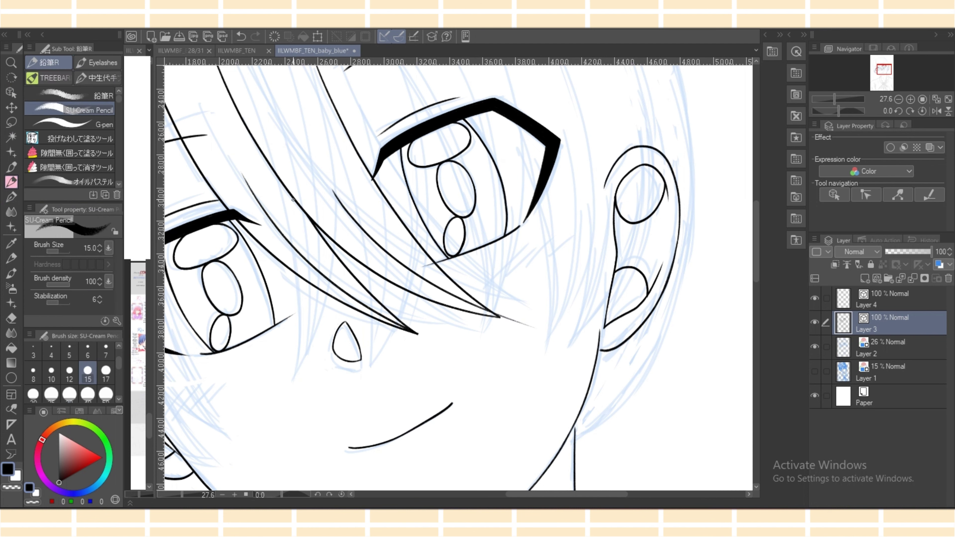
{"action": "key", "text": "o"}
{"action": "left_click", "coordinate": [350, 222]}
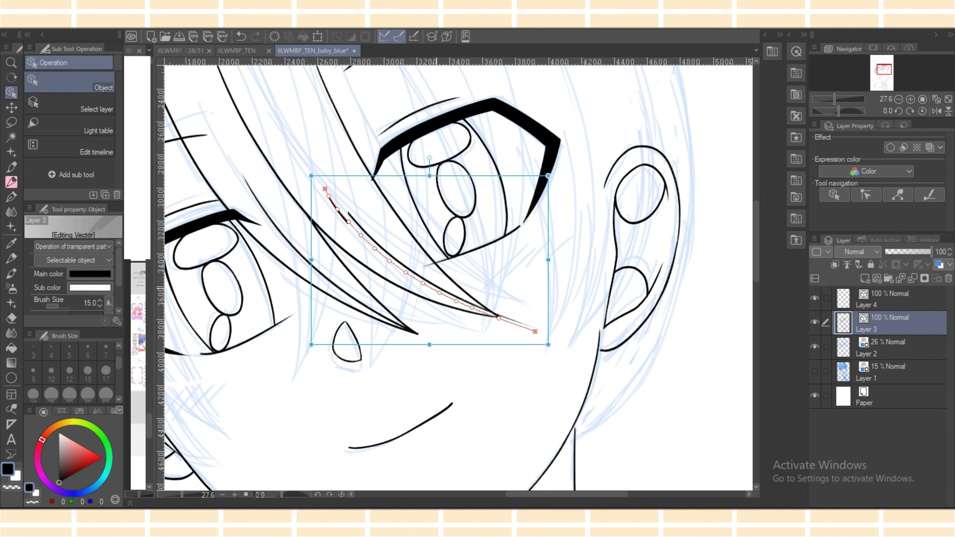
{"action": "left_click_drag", "start_coordinate": [437, 289], "coordinate": [432, 286]}
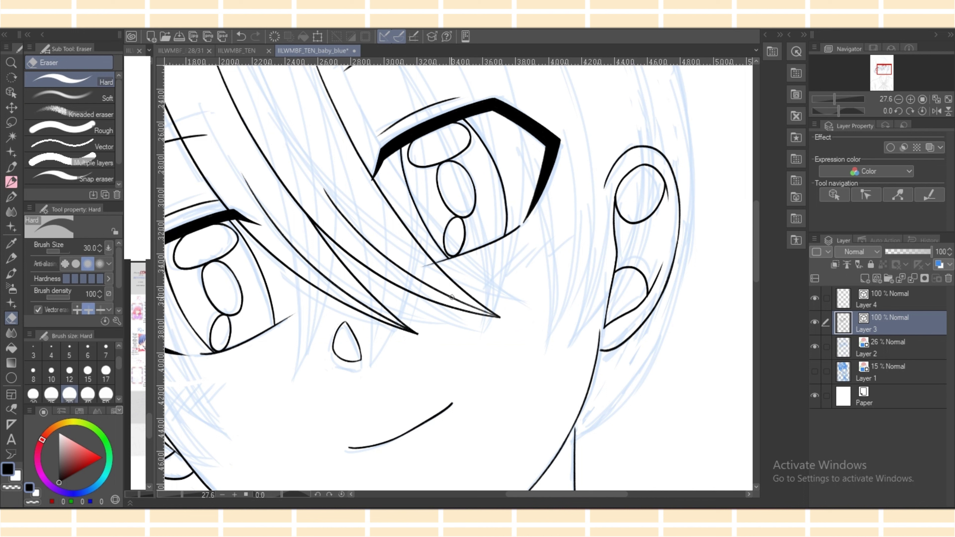
{"action": "key", "text": "o"}
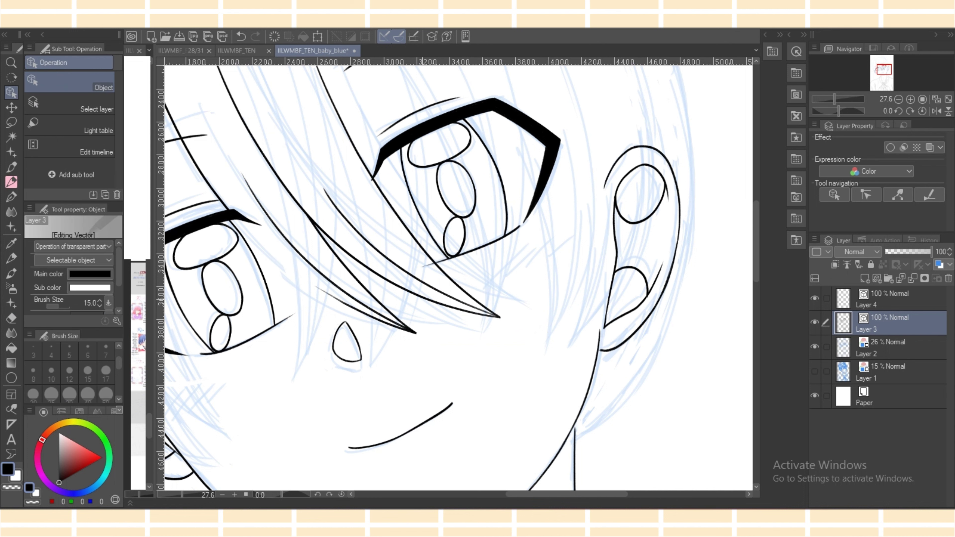
{"action": "key", "text": "ctrl+z"}
{"action": "key", "text": "ctrl+y"}
{"action": "key", "text": "e"}
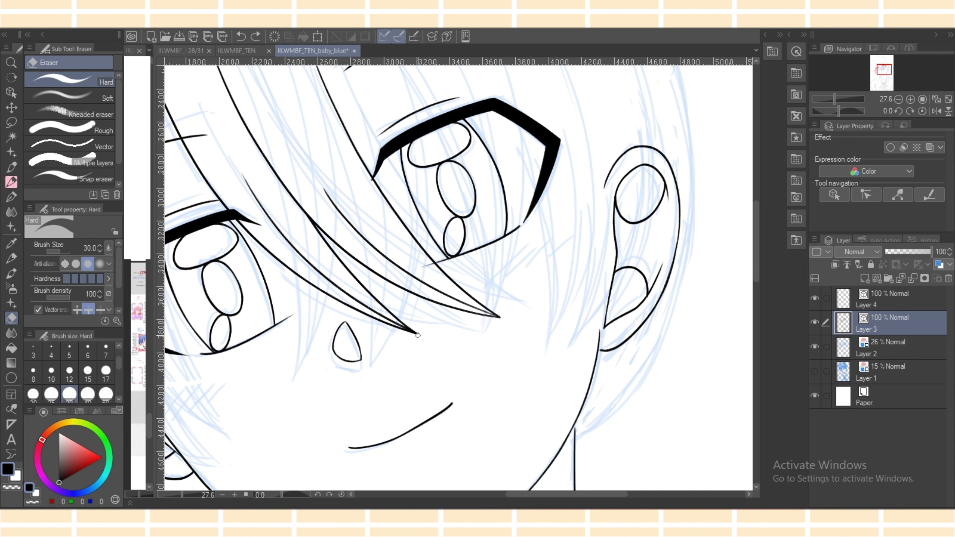
{"action": "key", "text": "o"}
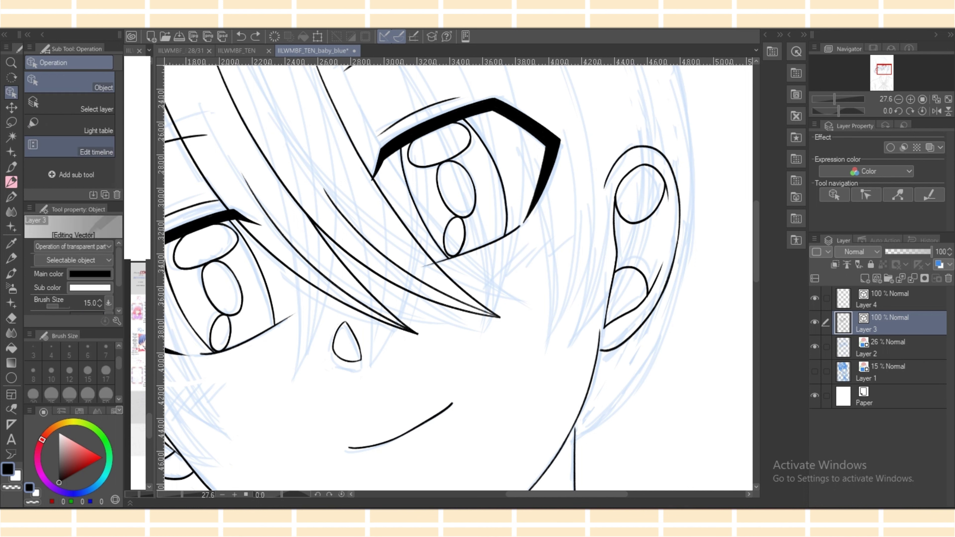
{"action": "left_click", "coordinate": [406, 329]}
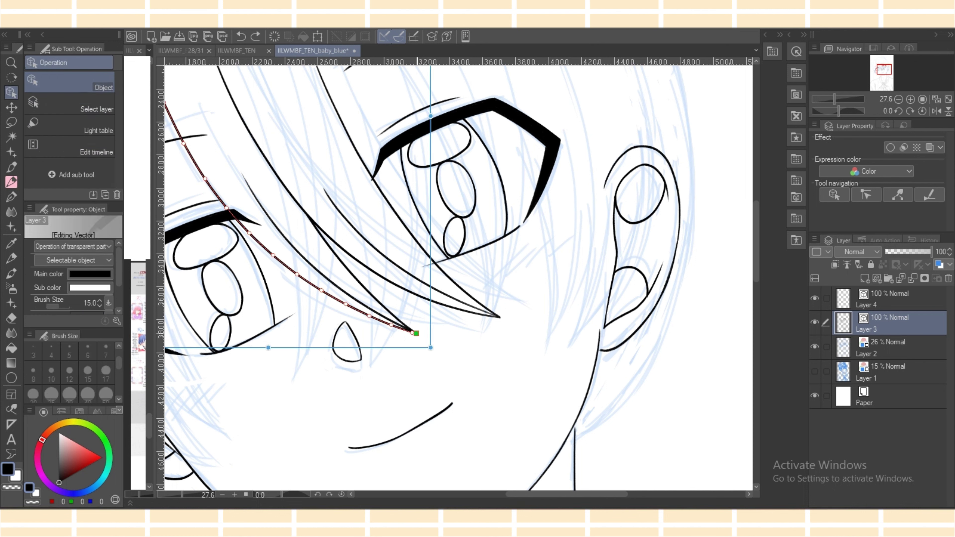
{"action": "key", "text": "ctrl+z"}
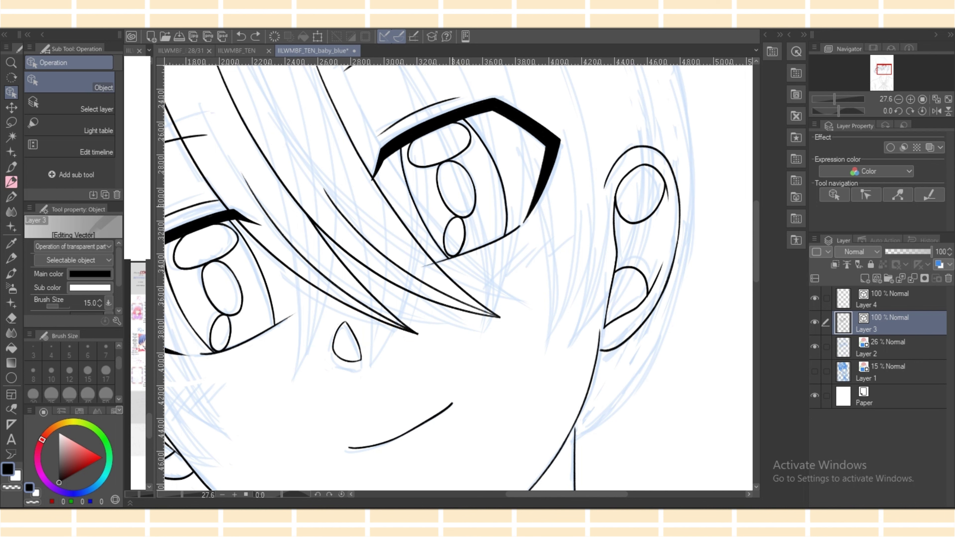
Mirror the canvas view horizontally and ink two long bang lines from the forehead down across the upper eye with the SU-Cream Pencil.
{"action": "key", "text": "ctrl+minus"}
{"action": "key", "text": "ctrl+minus"}
{"action": "left_click", "coordinate": [935, 111]}
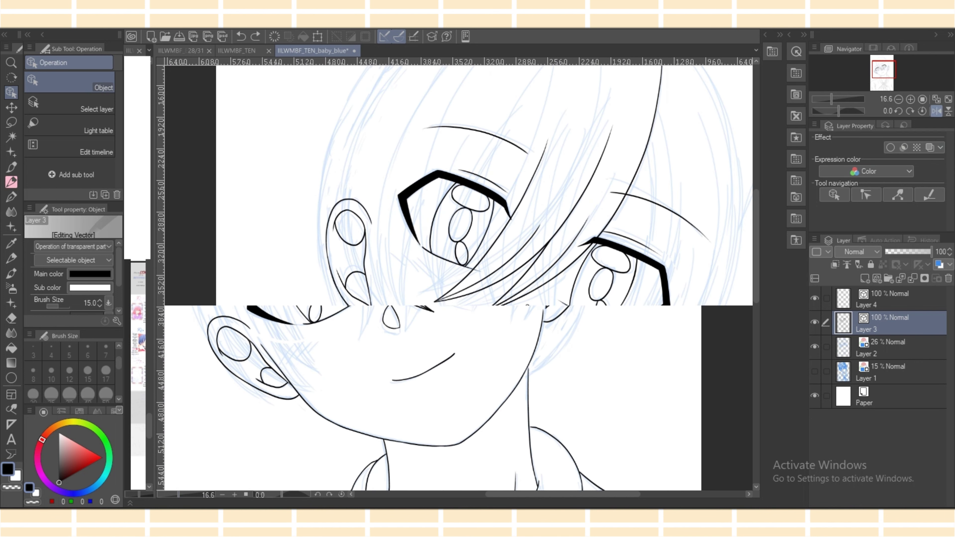
{"action": "left_click_drag", "start_coordinate": [755, 246], "coordinate": [756, 233]}
{"action": "scroll", "coordinate": [457, 278], "scroll_direction": "up", "scroll_amount": 2}
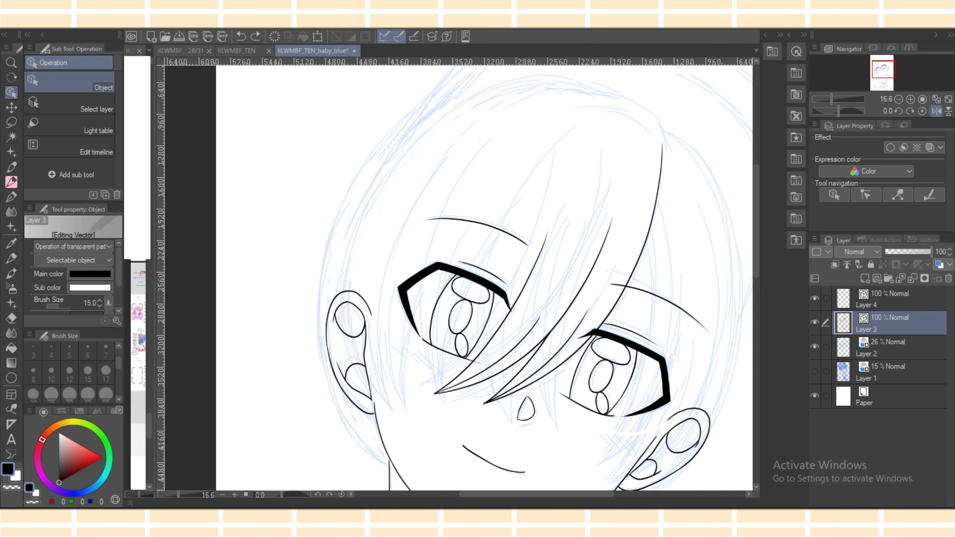
{"action": "key", "text": "p"}
{"action": "mouse_move", "coordinate": [488, 127]}
{"action": "left_mouse_down"}
{"action": "mouse_move", "coordinate": [476, 140]}
{"action": "mouse_move", "coordinate": [450, 435]}
{"action": "left_mouse_up"}
{"action": "left_click_drag", "start_coordinate": [534, 187], "coordinate": [450, 446]}
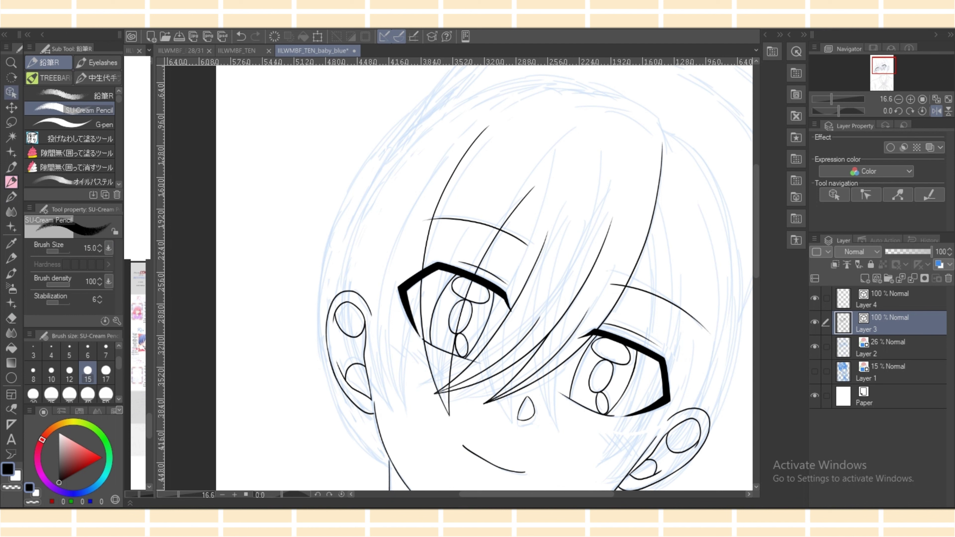
Adjust the outer of the two new bang lines so both meet in a point below the upper eye, and erase the overshooting tip.
{"action": "key", "text": "o"}
{"action": "left_click", "coordinate": [448, 407]}
{"action": "left_click_drag", "start_coordinate": [408, 113], "coordinate": [414, 126]}
{"action": "key", "text": "e"}
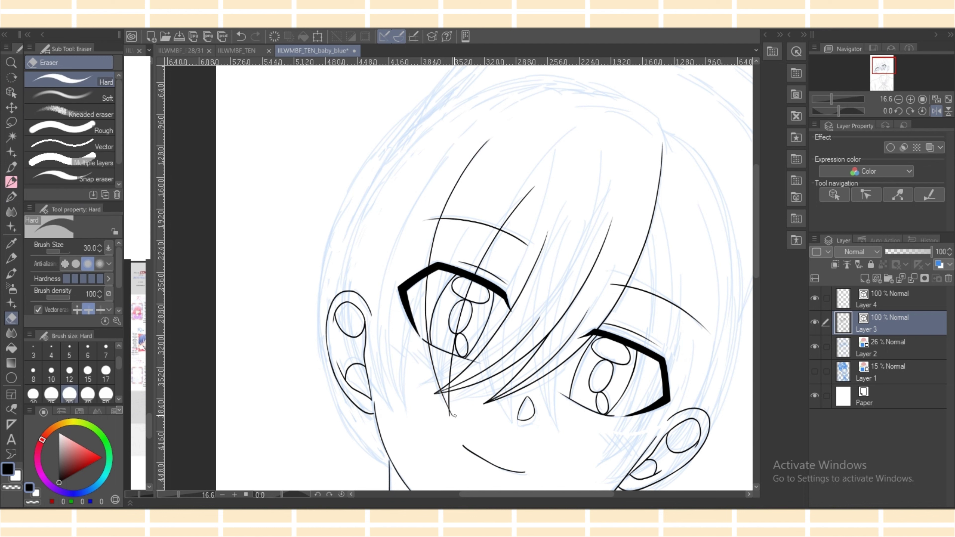
{"action": "key", "text": "o"}
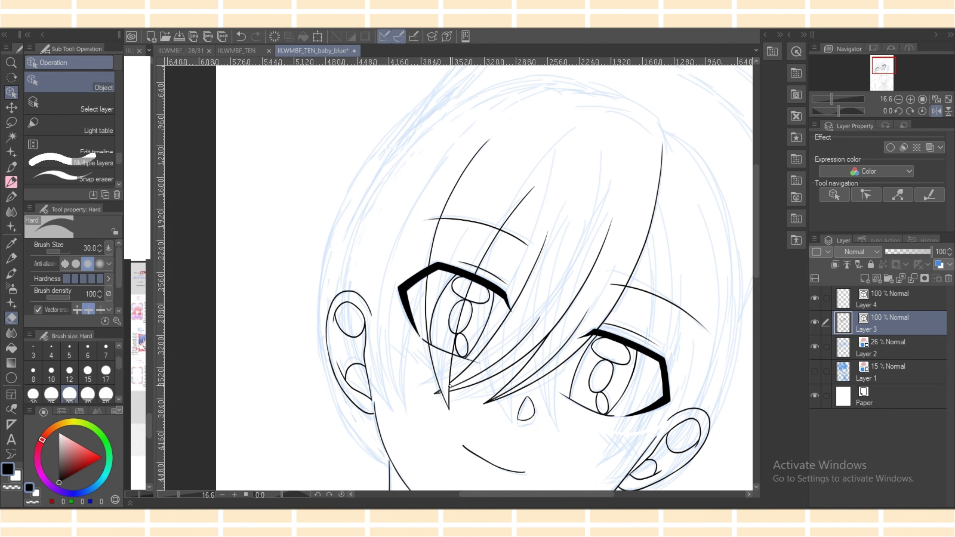
Ink a thin inner line inside the new strand over the upper eye and nudge it toward the strand's point.
{"action": "left_click", "coordinate": [11, 182]}
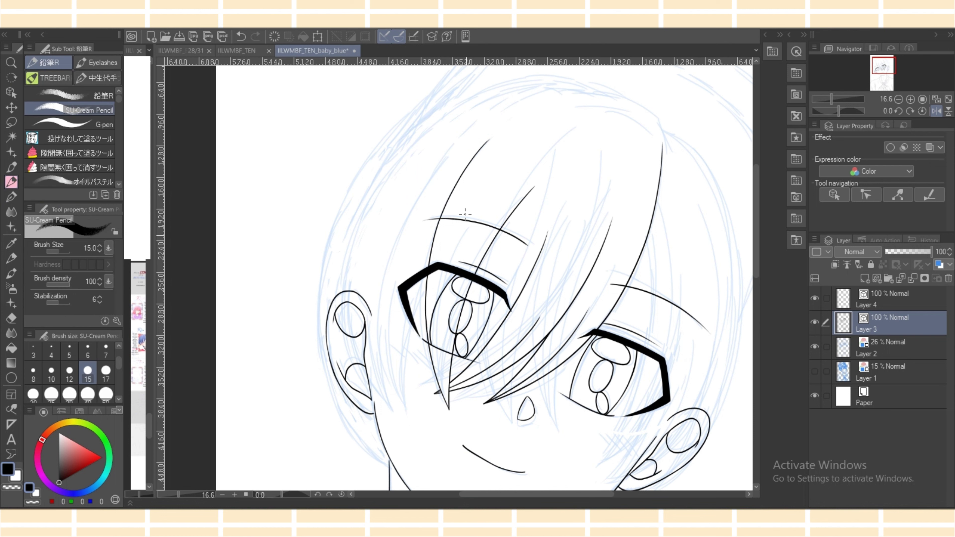
{"action": "left_click_drag", "start_coordinate": [479, 216], "coordinate": [460, 445]}
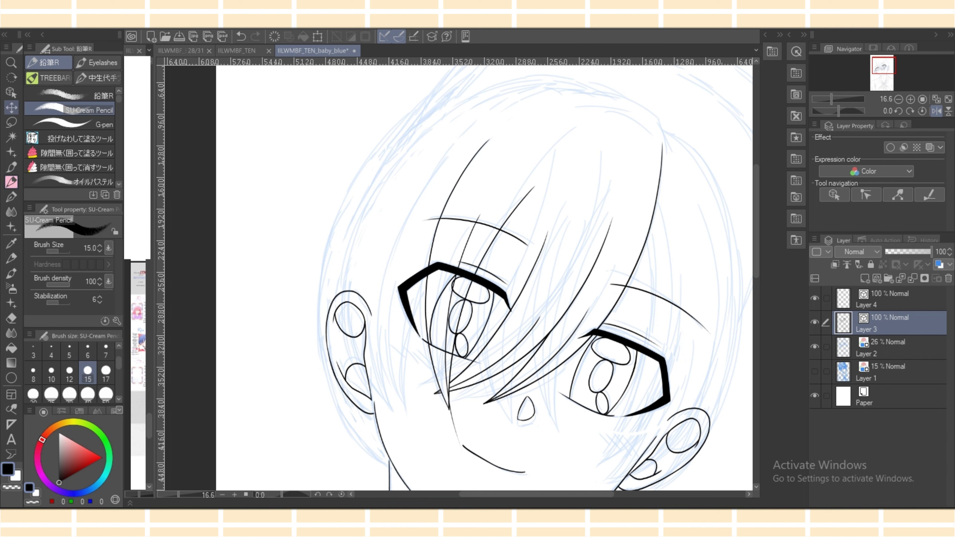
{"action": "key", "text": "o"}
{"action": "left_click", "coordinate": [452, 280]}
{"action": "left_click_drag", "start_coordinate": [443, 335], "coordinate": [447, 335]}
{"action": "key", "text": "e"}
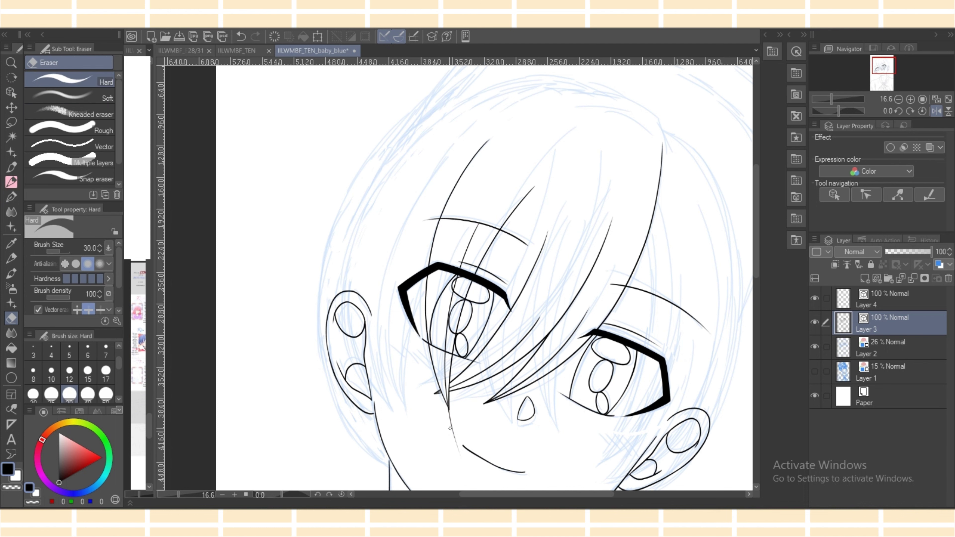
{"action": "left_click", "coordinate": [452, 429]}
{"action": "key", "text": "o"}
{"action": "key", "text": "ctrl+z"}
Rotate the thin inner line over the upper eye slightly and erase its tail below the strand's tip.
{"action": "left_click", "coordinate": [446, 336]}
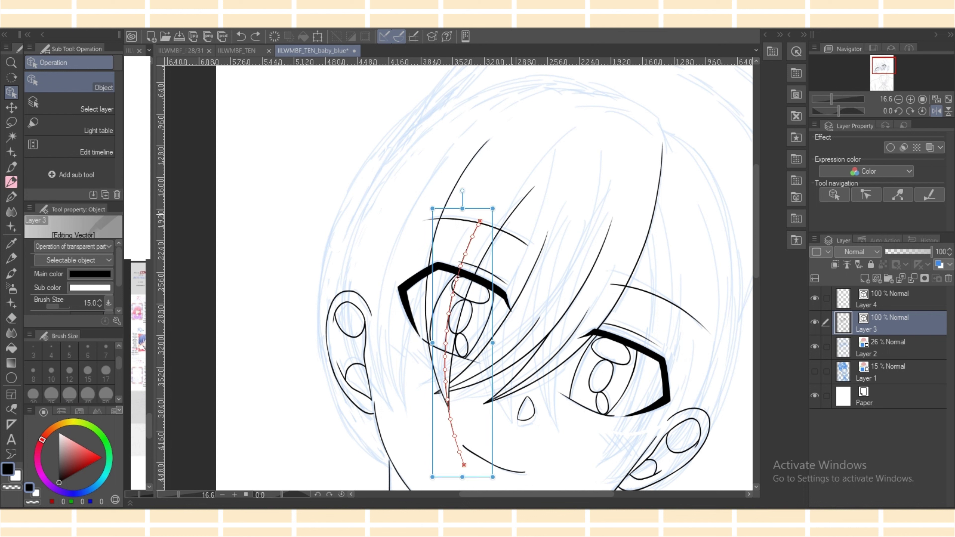
{"action": "left_click_drag", "start_coordinate": [462, 190], "coordinate": [470, 207]}
{"action": "key", "text": "e"}
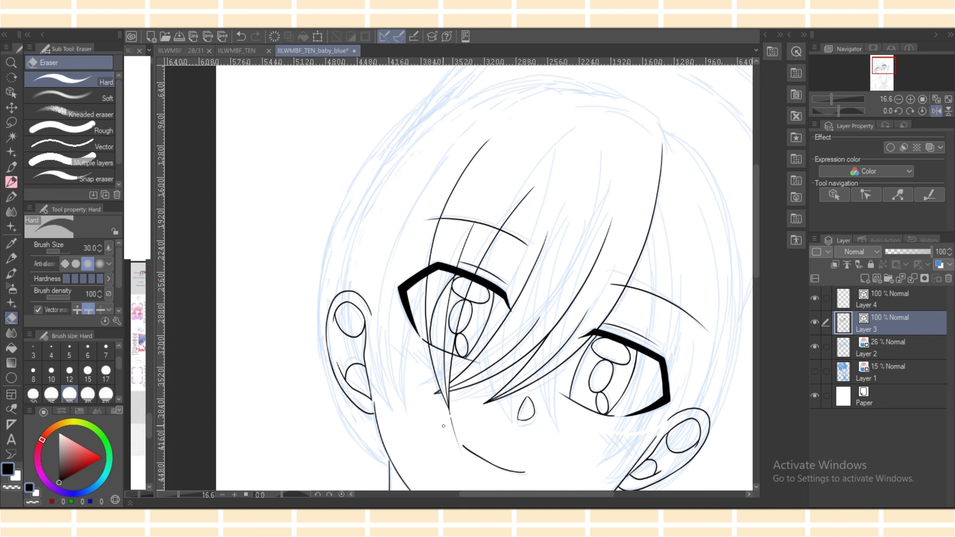
{"action": "left_click", "coordinate": [451, 427]}
{"action": "key", "text": "o"}
Ink both edges of the middle bang strand, sweeping from the forehead past the upper eye's inner corner to the nose.
{"action": "key", "text": "p"}
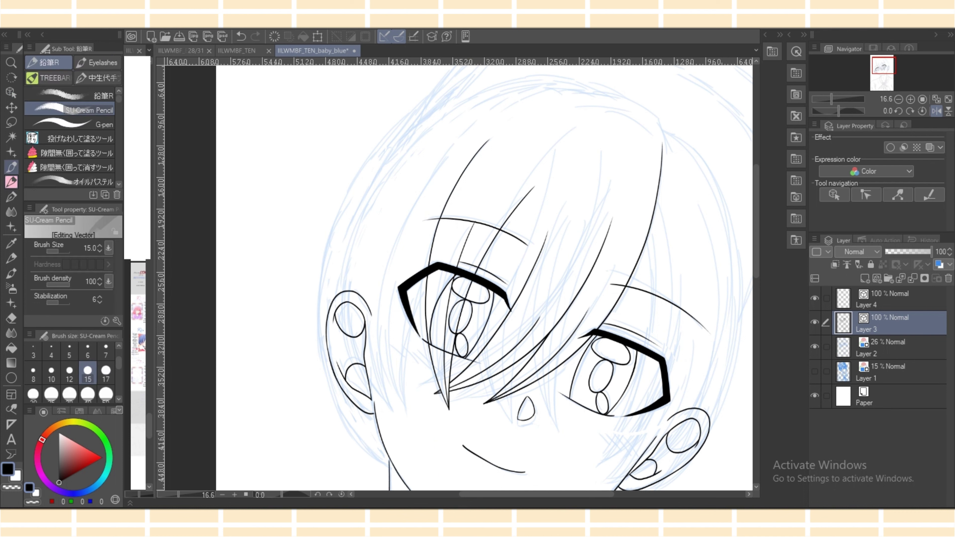
{"action": "left_click_drag", "start_coordinate": [542, 143], "coordinate": [532, 454]}
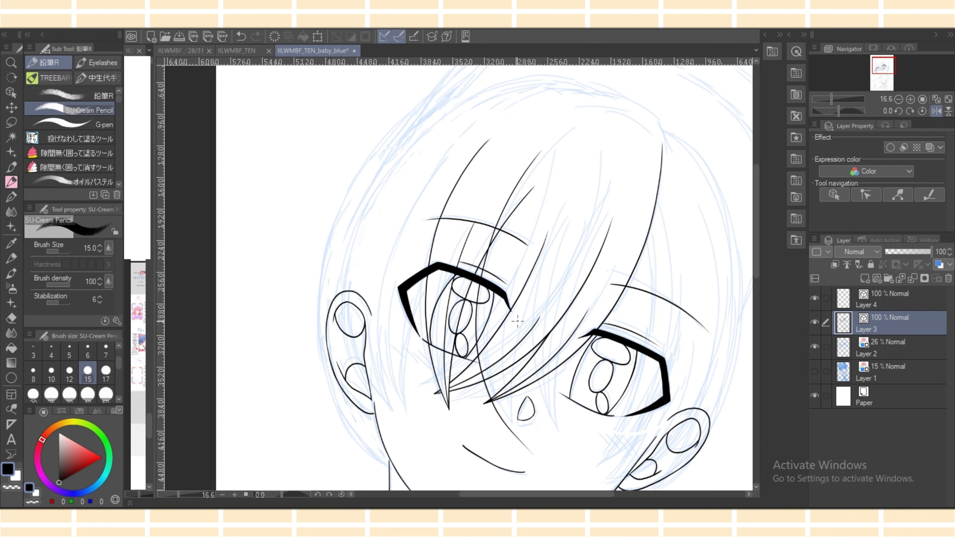
{"action": "left_click_drag", "start_coordinate": [547, 239], "coordinate": [508, 457]}
{"action": "key", "text": "ctrl+z"}
{"action": "left_click_drag", "start_coordinate": [541, 258], "coordinate": [514, 451]}
Resize the middle strand's long edge slightly, and erase its tail past the tip and the overlapping line pieces above the upper eye.
{"action": "key", "text": "o"}
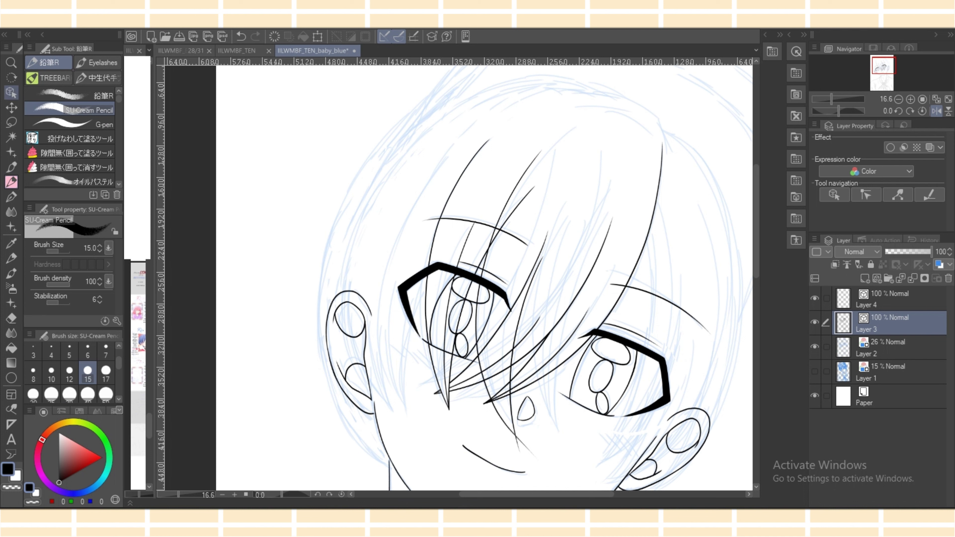
{"action": "left_click", "coordinate": [478, 351]}
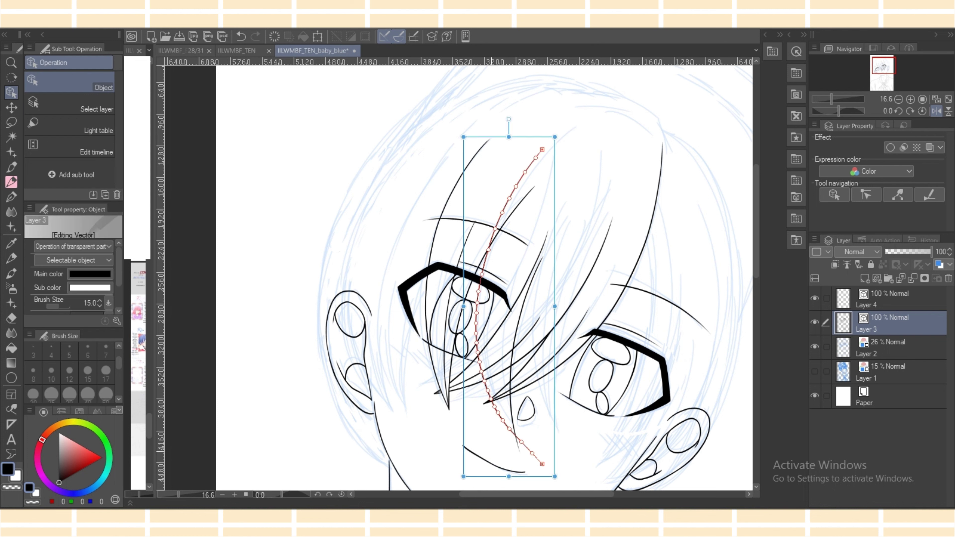
{"action": "left_click_drag", "start_coordinate": [463, 476], "coordinate": [470, 469]}
{"action": "key", "text": "e"}
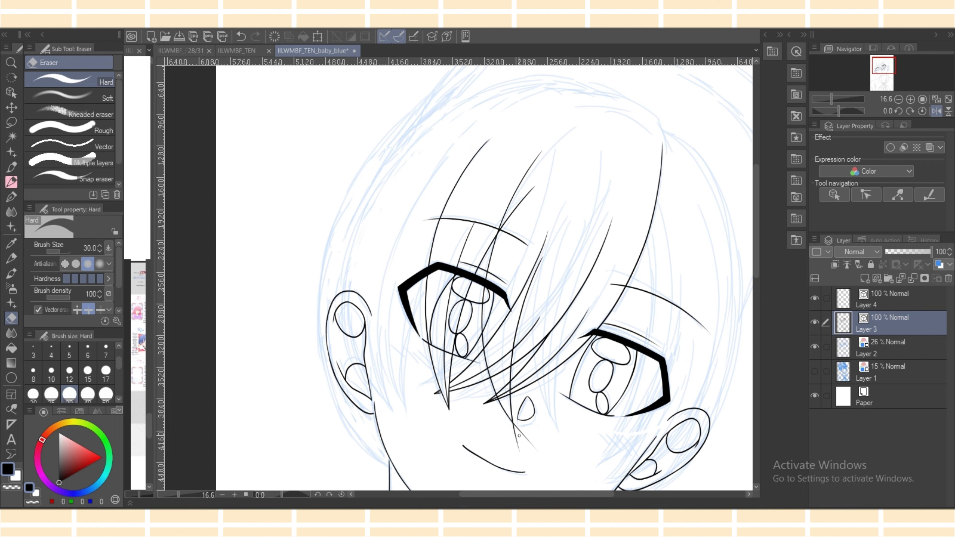
{"action": "left_click_drag", "start_coordinate": [519, 435], "coordinate": [514, 438]}
{"action": "mouse_move", "coordinate": [508, 340]}
{"action": "left_mouse_down"}
{"action": "mouse_move", "coordinate": [508, 382]}
{"action": "mouse_move", "coordinate": [524, 267]}
{"action": "left_mouse_up"}
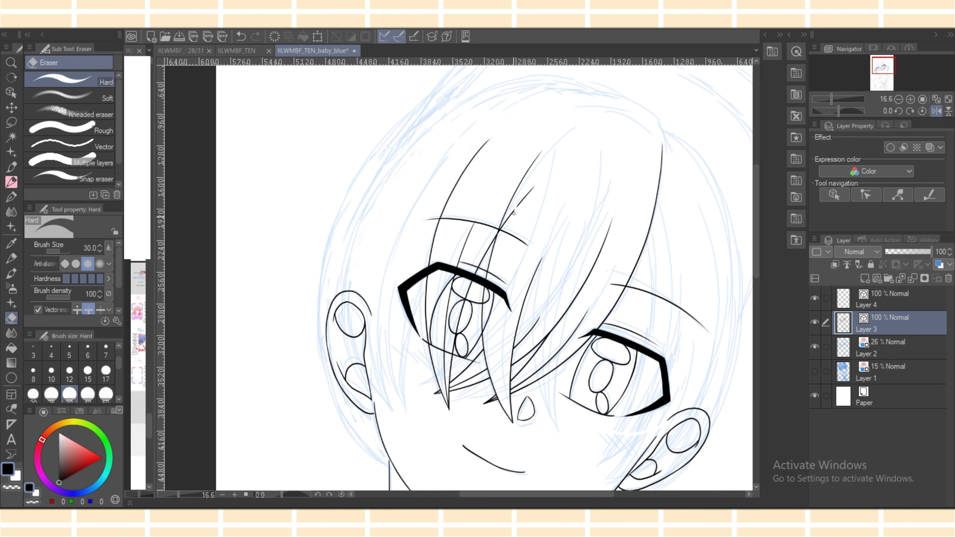
{"action": "left_click_drag", "start_coordinate": [513, 214], "coordinate": [501, 232]}
Ink the long outer edge of another bang strand from the forehead down past the nose, redrawing it once.
{"action": "left_click", "coordinate": [11, 181]}
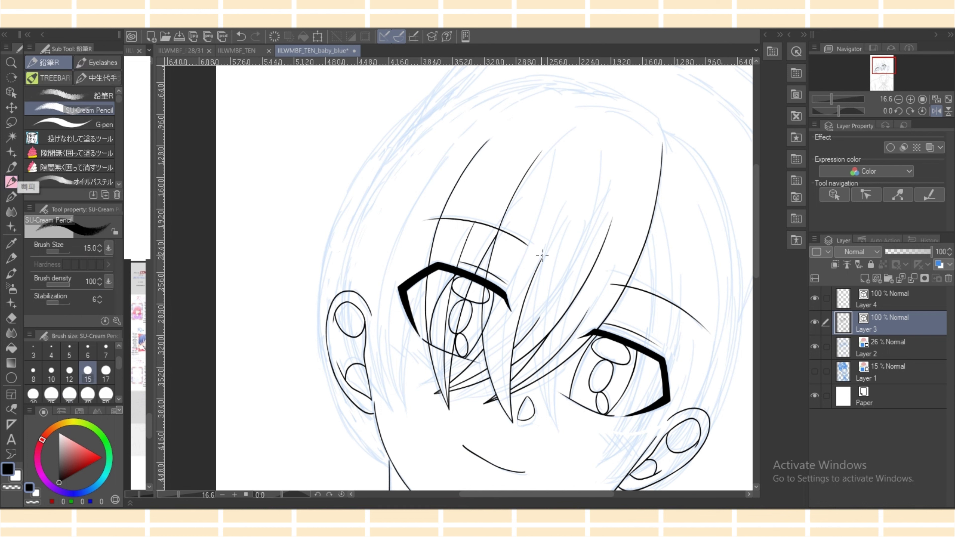
{"action": "left_click_drag", "start_coordinate": [566, 172], "coordinate": [572, 459]}
{"action": "key", "text": "ctrl+z"}
{"action": "mouse_move", "coordinate": [571, 176]}
{"action": "left_mouse_down"}
{"action": "mouse_move", "coordinate": [532, 300]}
{"action": "mouse_move", "coordinate": [560, 438]}
{"action": "left_mouse_up"}
Ink the opposite edge of the strand beside the nose, redrawing it until it runs down to meet the outer edge in a point.
{"action": "left_click_drag", "start_coordinate": [579, 230], "coordinate": [573, 442]}
{"action": "key", "text": "ctrl+z"}
{"action": "mouse_move", "coordinate": [589, 245]}
{"action": "left_mouse_down"}
{"action": "mouse_move", "coordinate": [568, 302]}
{"action": "mouse_move", "coordinate": [555, 454]}
{"action": "left_mouse_up"}
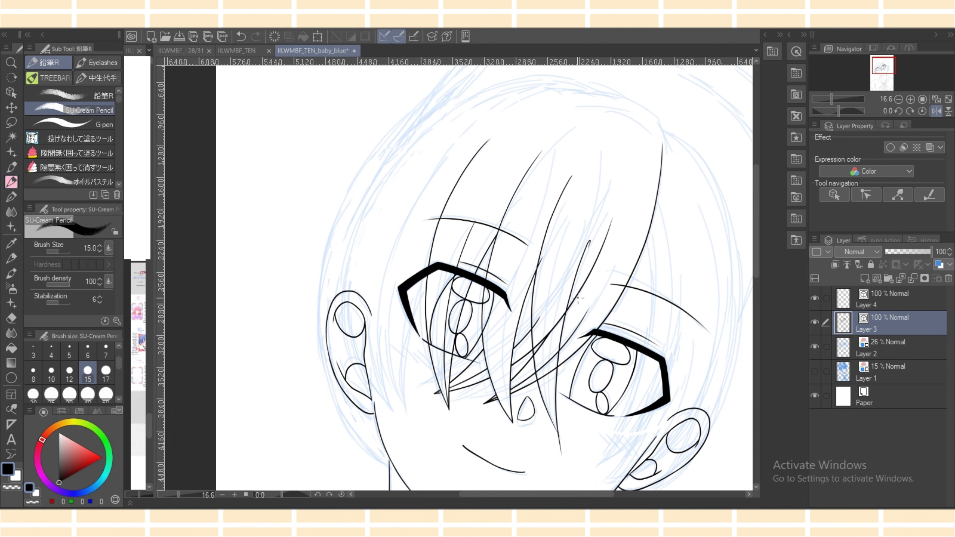
{"action": "key", "text": "ctrl+z"}
{"action": "left_click_drag", "start_coordinate": [596, 218], "coordinate": [565, 460]}
{"action": "left_click_drag", "start_coordinate": [552, 423], "coordinate": [567, 450]}
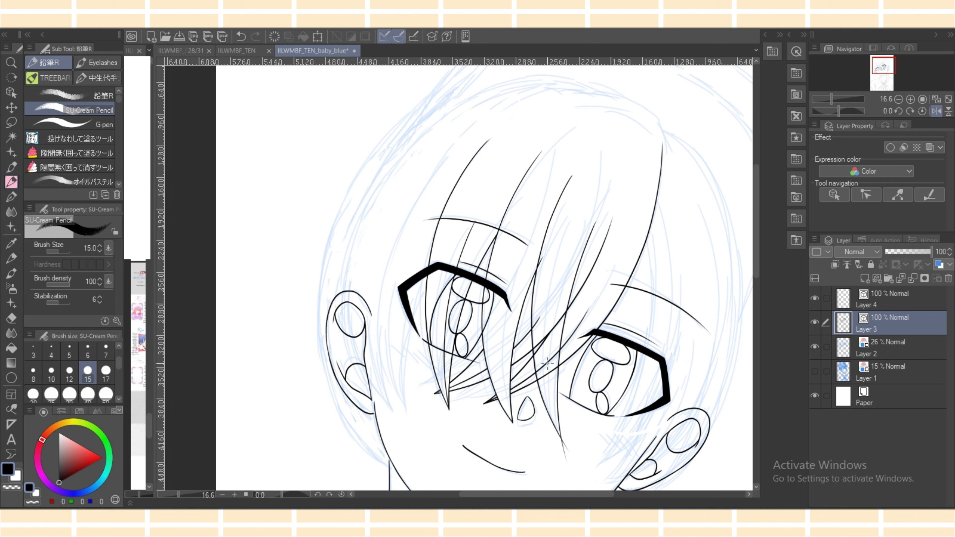
Ink a thin inner line through the middle bang strand down past its tip, and switch to the Hard eraser.
{"action": "left_click_drag", "start_coordinate": [501, 303], "coordinate": [517, 446]}
{"action": "scroll", "coordinate": [624, 348], "scroll_direction": "down", "scroll_amount": 3}
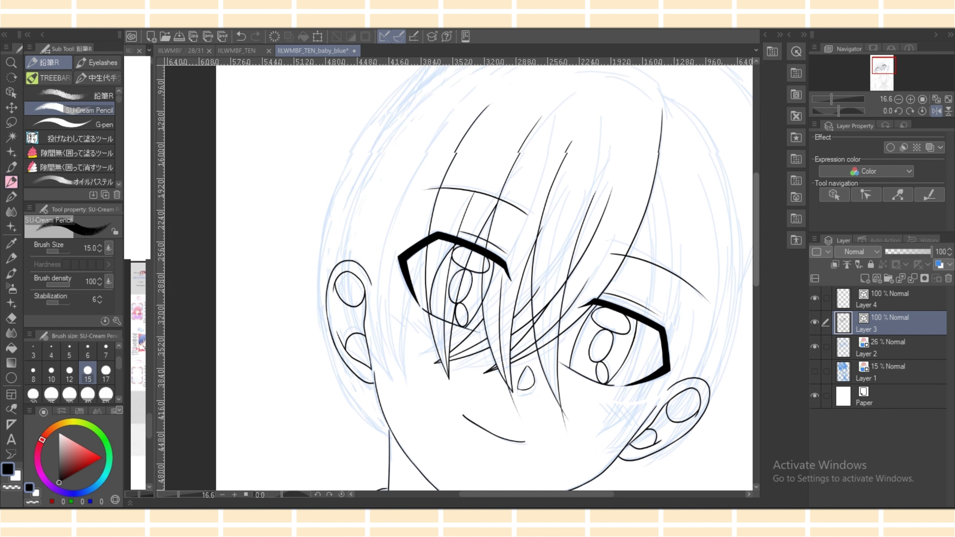
{"action": "key", "text": "e"}
{"action": "left_click_drag", "start_coordinate": [530, 494], "coordinate": [551, 494]}
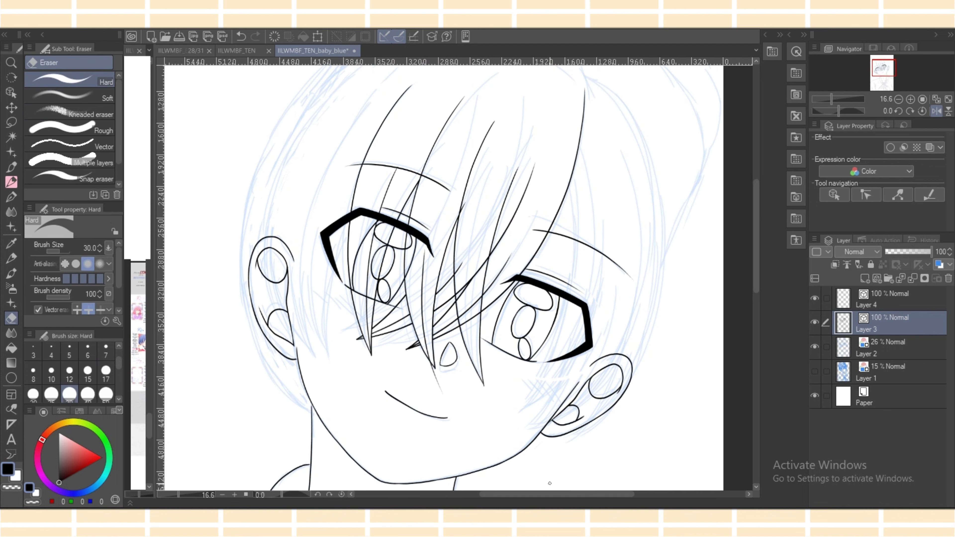
Nudge the thin inner line of the middle bang strand into place and erase its tail past the strand's tip.
{"action": "left_click_drag", "start_coordinate": [179, 495], "coordinate": [182, 494]}
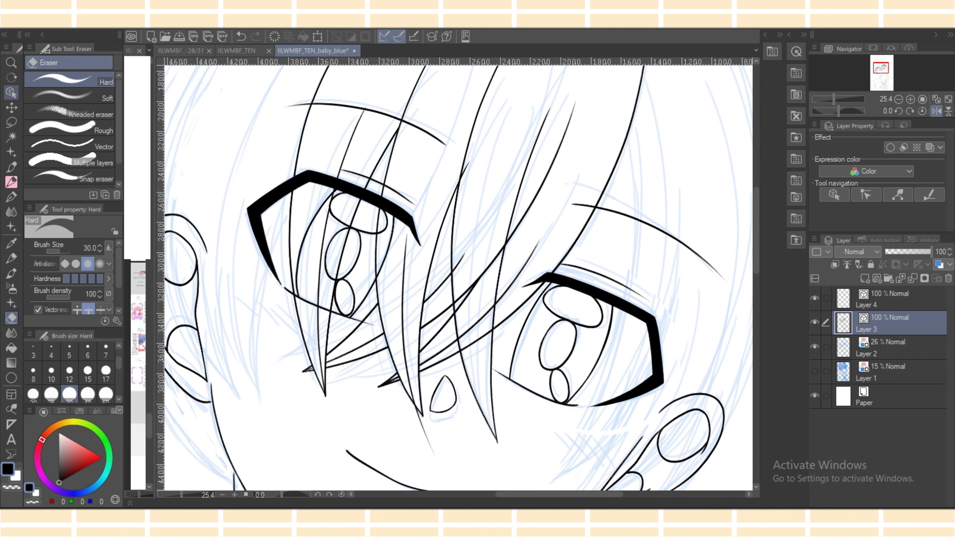
{"action": "left_click", "coordinate": [11, 93]}
{"action": "left_click", "coordinate": [404, 259]}
{"action": "left_click_drag", "start_coordinate": [459, 214], "coordinate": [457, 214]}
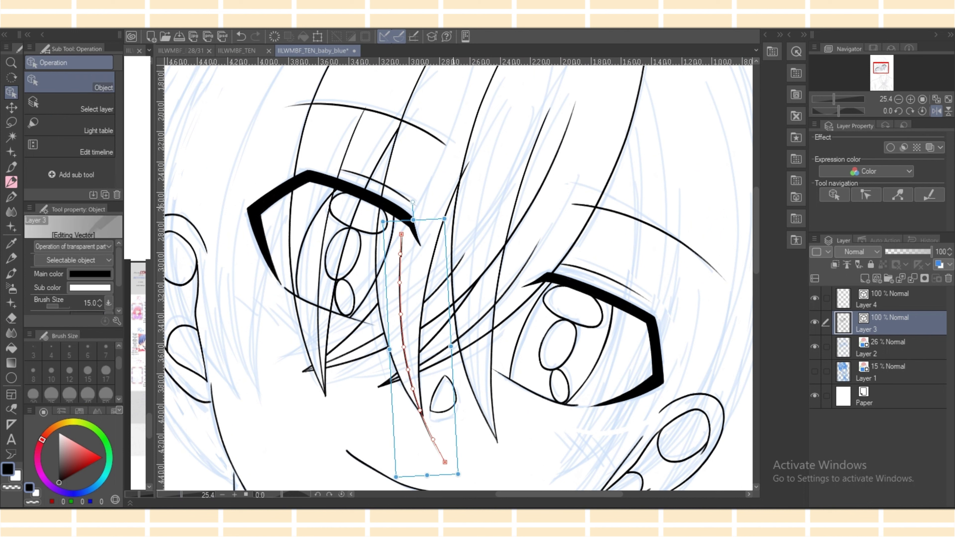
{"action": "key", "text": "e"}
{"action": "left_click", "coordinate": [427, 420]}
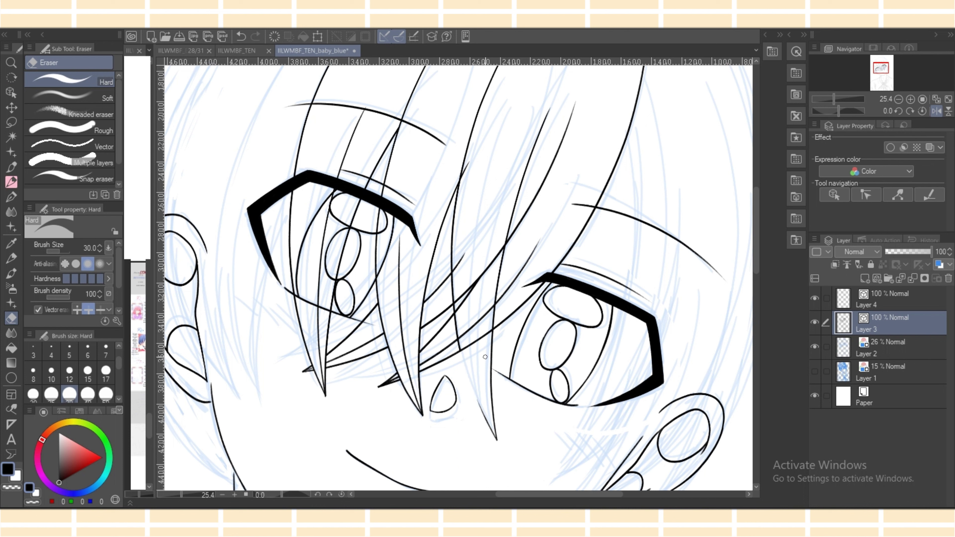
Erase the line pieces crossing inside the strand beside the nose, and ink a thin inner line down past its tip.
{"action": "left_click_drag", "start_coordinate": [481, 357], "coordinate": [477, 235]}
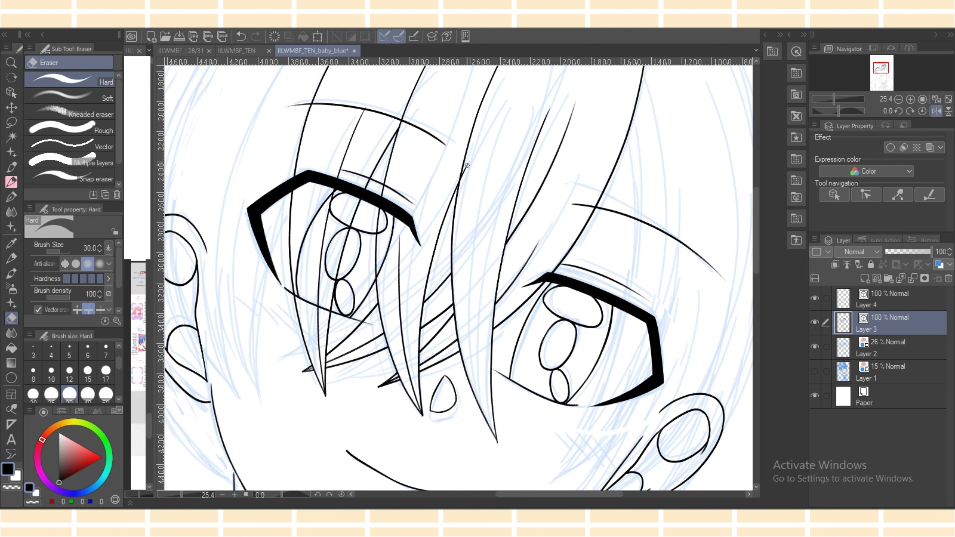
{"action": "key", "text": "o"}
{"action": "key", "text": "p"}
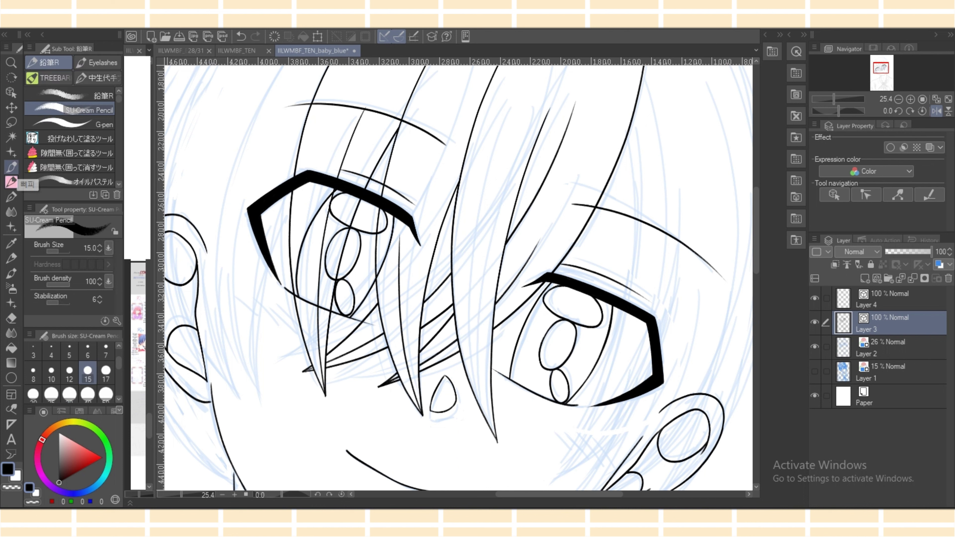
{"action": "key", "text": "ctrl+z"}
{"action": "left_click", "coordinate": [11, 93]}
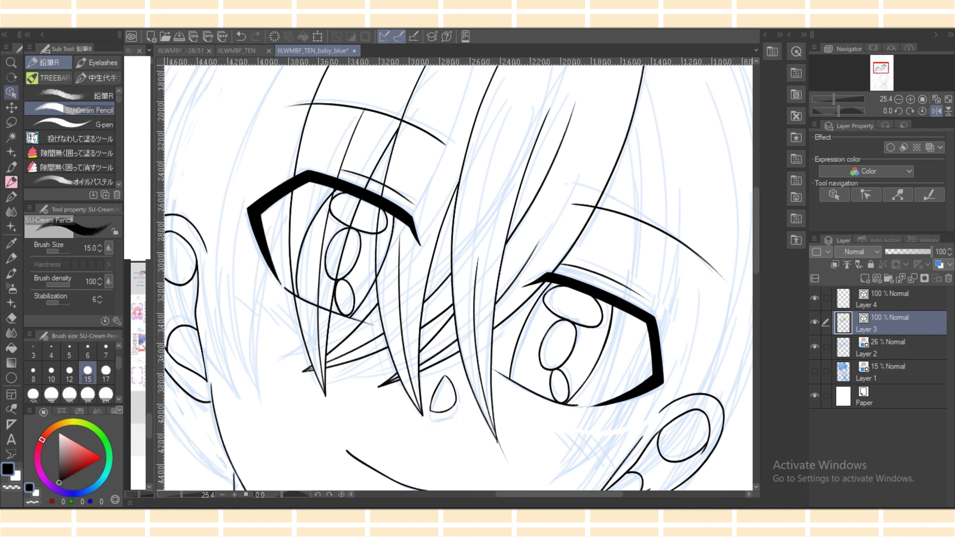
{"action": "left_click_drag", "start_coordinate": [490, 419], "coordinate": [492, 424]}
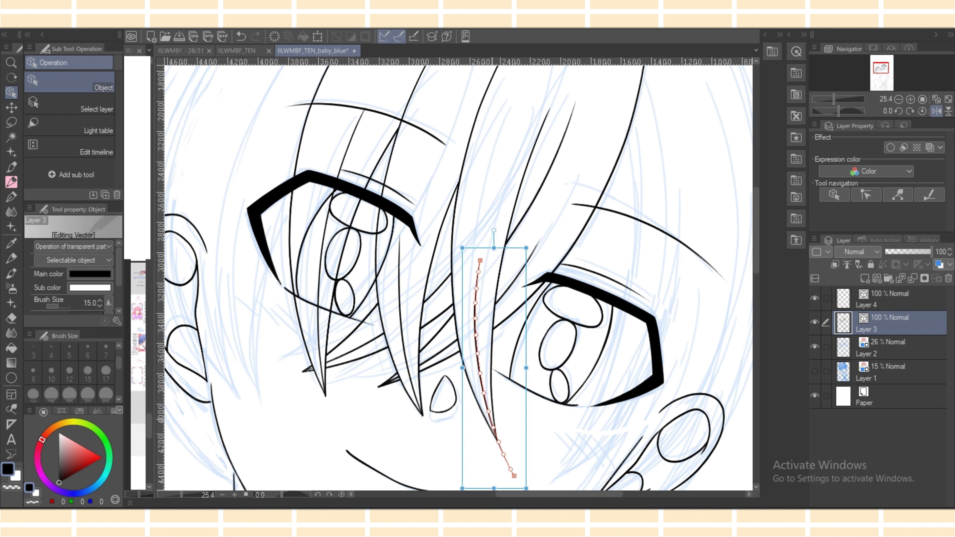
Trim the inner line's tail at the tip of the strand beside the nose, and shorten the strand's long edge slightly to meet the point.
{"action": "key", "text": "e"}
{"action": "left_click", "coordinate": [502, 446]}
{"action": "key", "text": "o"}
{"action": "left_click", "coordinate": [504, 444]}
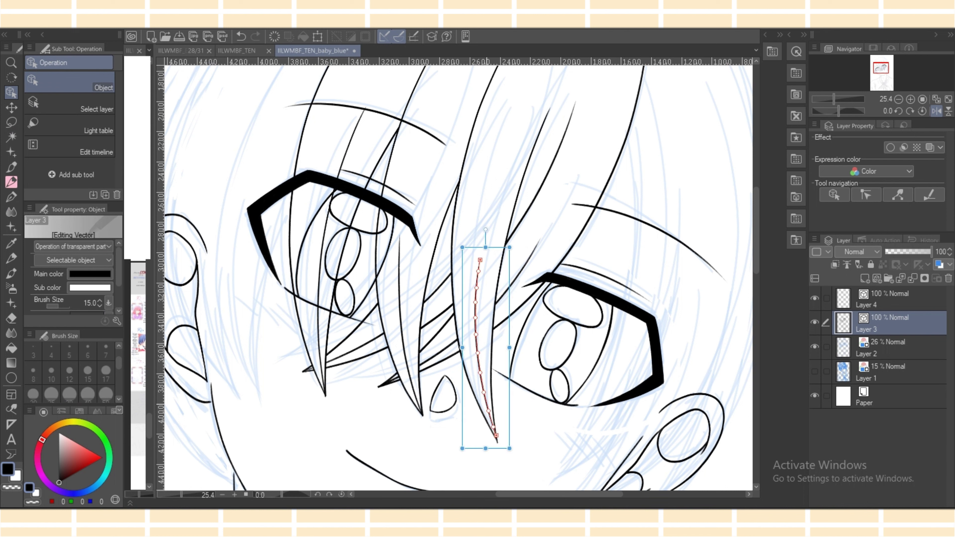
{"action": "key", "text": "e"}
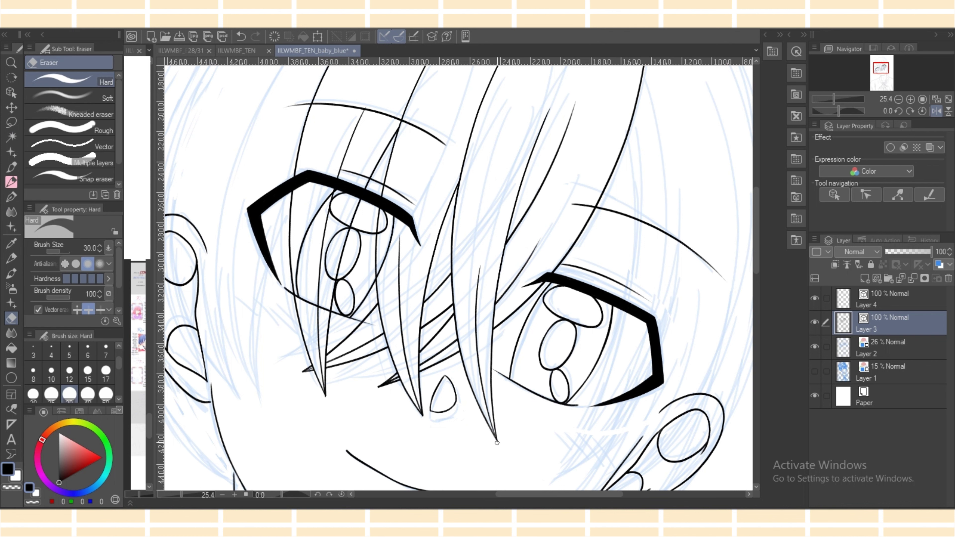
{"action": "key", "text": "o"}
{"action": "key", "text": "e"}
{"action": "key", "text": "o"}
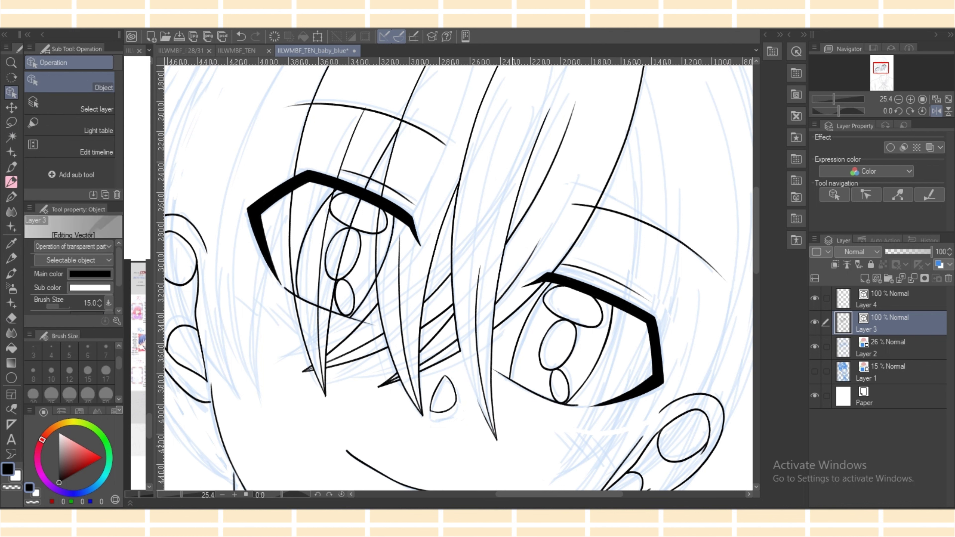
{"action": "left_click", "coordinate": [495, 442]}
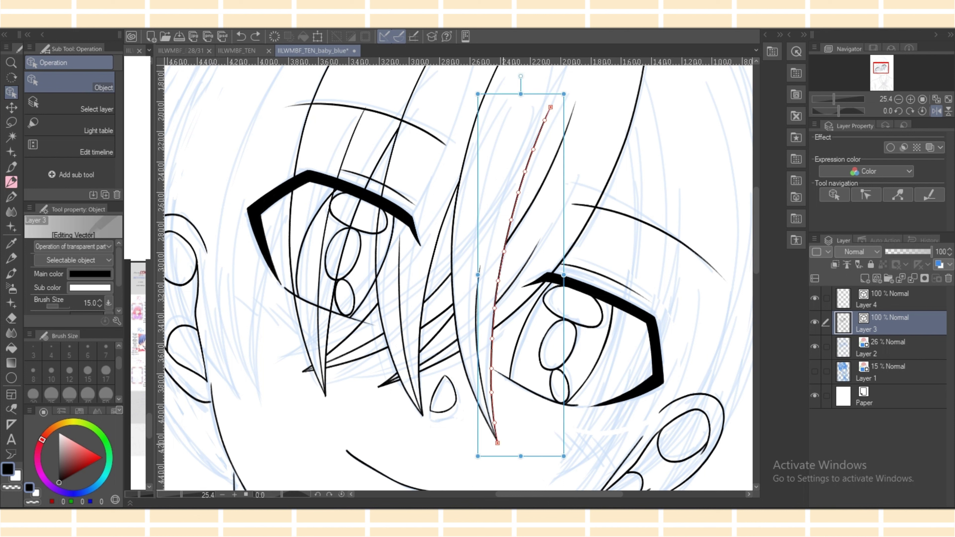
{"action": "left_click_drag", "start_coordinate": [497, 443], "coordinate": [497, 439]}
{"action": "left_click", "coordinate": [515, 425]}
{"action": "key", "text": "e"}
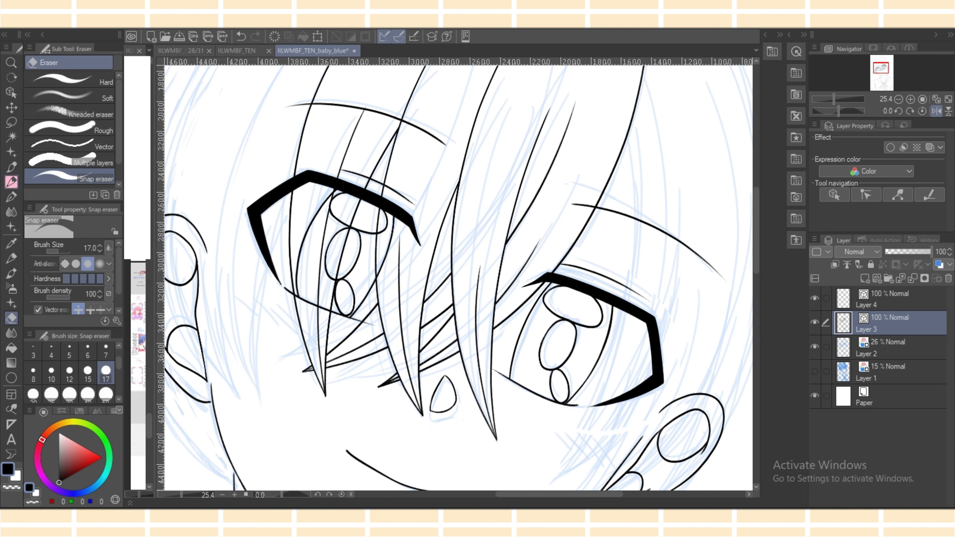
Ink both edges of a new bang strand over the outer corner of the upper eye, crossing on the cheek, redrawing the inner edge once.
{"action": "key", "text": "p"}
{"action": "scroll", "coordinate": [238, 434], "scroll_direction": "down", "scroll_amount": 4}
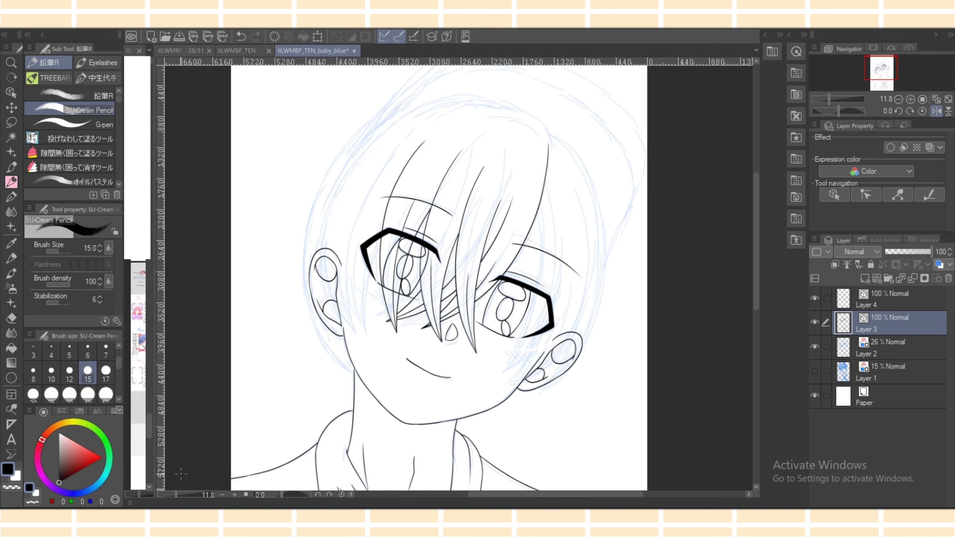
{"action": "key", "text": "ctrl+z"}
{"action": "left_click_drag", "start_coordinate": [379, 154], "coordinate": [347, 352]}
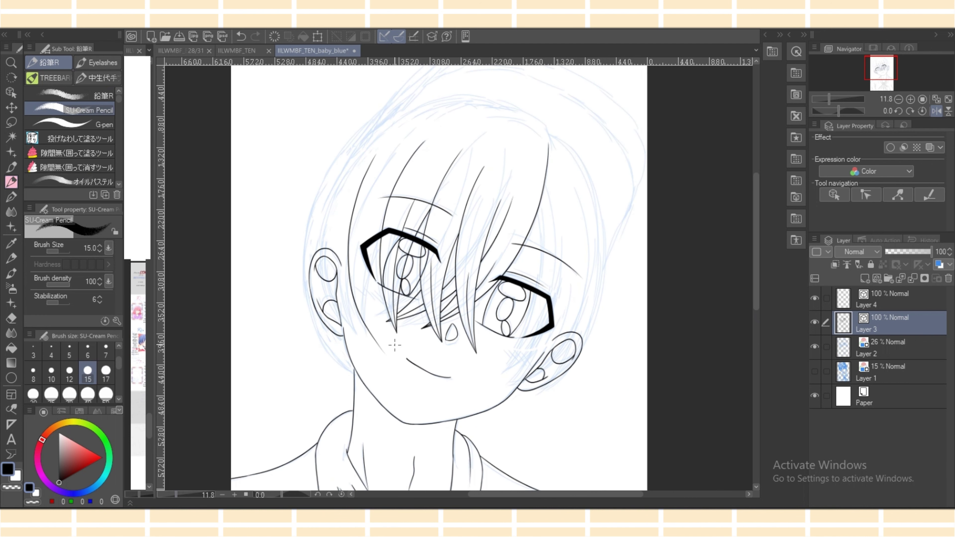
{"action": "left_click_drag", "start_coordinate": [381, 244], "coordinate": [373, 360]}
{"action": "key", "text": "ctrl+z"}
{"action": "mouse_move", "coordinate": [379, 254]}
{"action": "left_mouse_down"}
{"action": "mouse_move", "coordinate": [374, 357]}
{"action": "mouse_move", "coordinate": [375, 344]}
{"action": "left_mouse_up"}
Try to erase the crossed line tails at the tip of the new cheek strand.
{"action": "left_click_drag", "start_coordinate": [176, 494], "coordinate": [181, 494]}
{"action": "left_click", "coordinate": [11, 92]}
{"action": "left_click_drag", "start_coordinate": [259, 319], "coordinate": [261, 319]}
{"action": "key", "text": "e"}
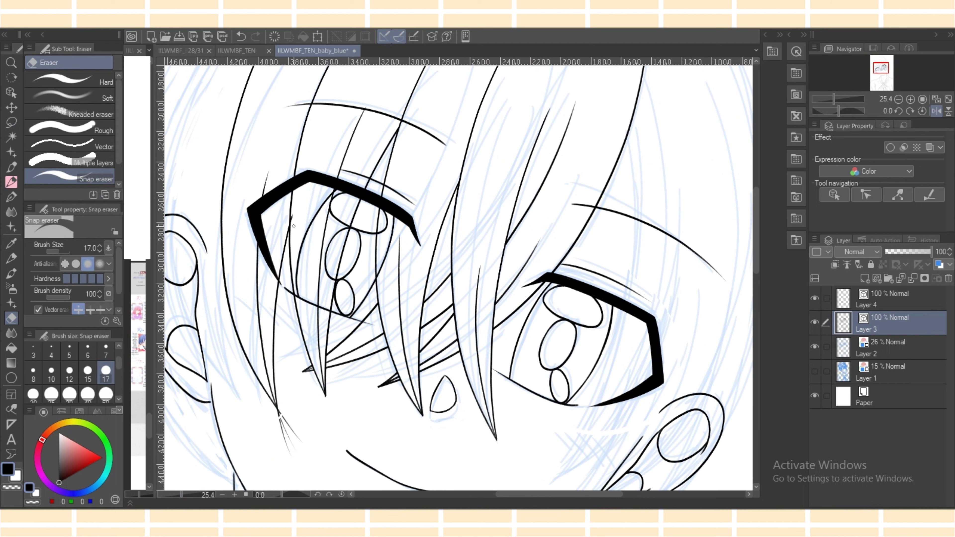
{"action": "key", "text": "o"}
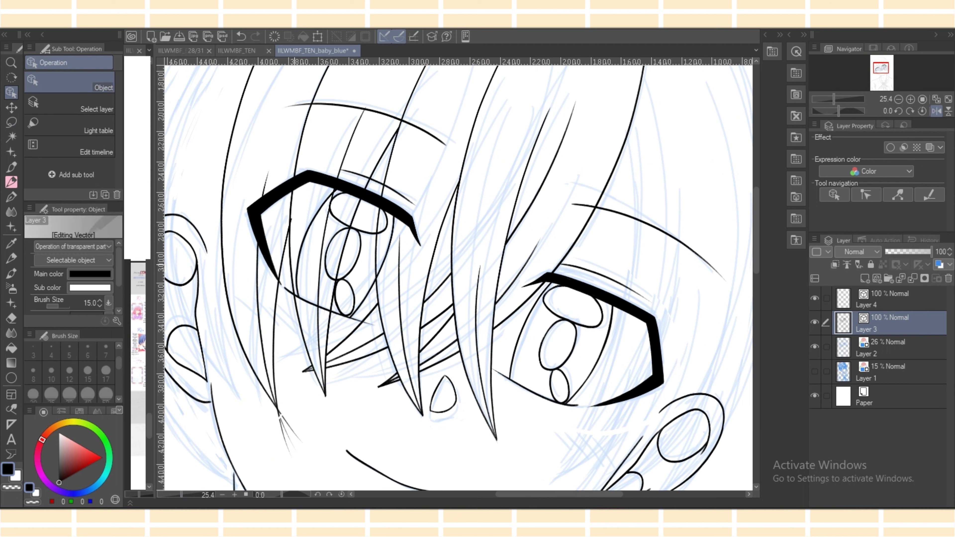
{"action": "key", "text": "e"}
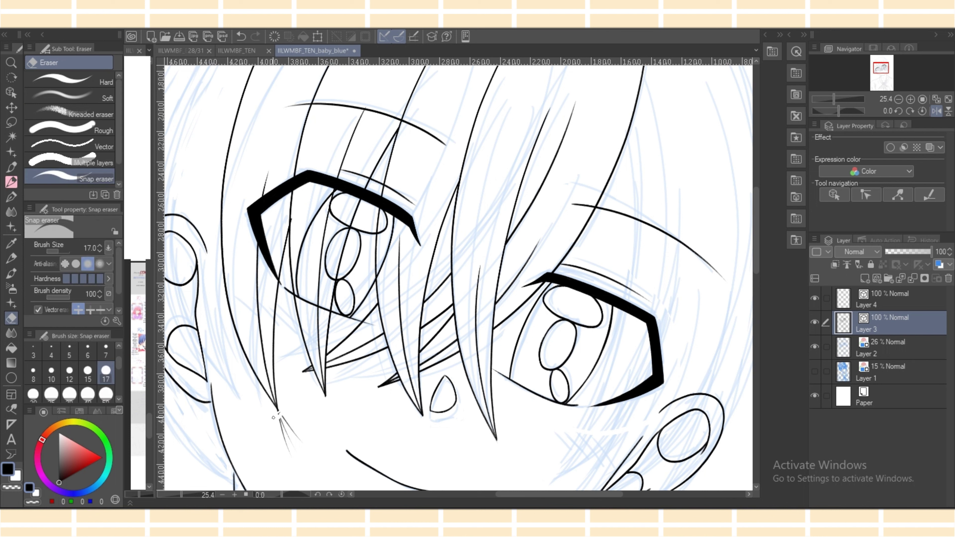
{"action": "key", "text": "o"}
{"action": "key", "text": "ctrl+z"}
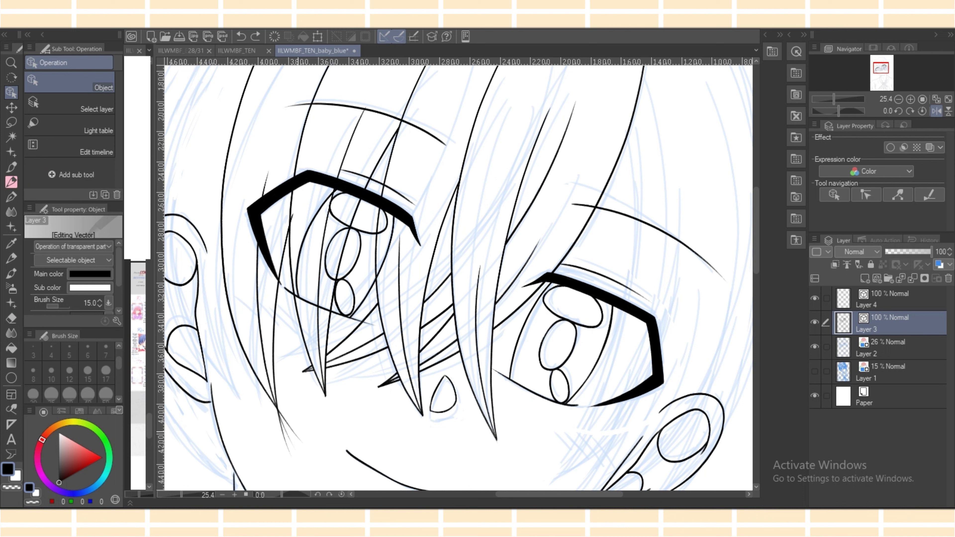
{"action": "key", "text": "ctrl+z"}
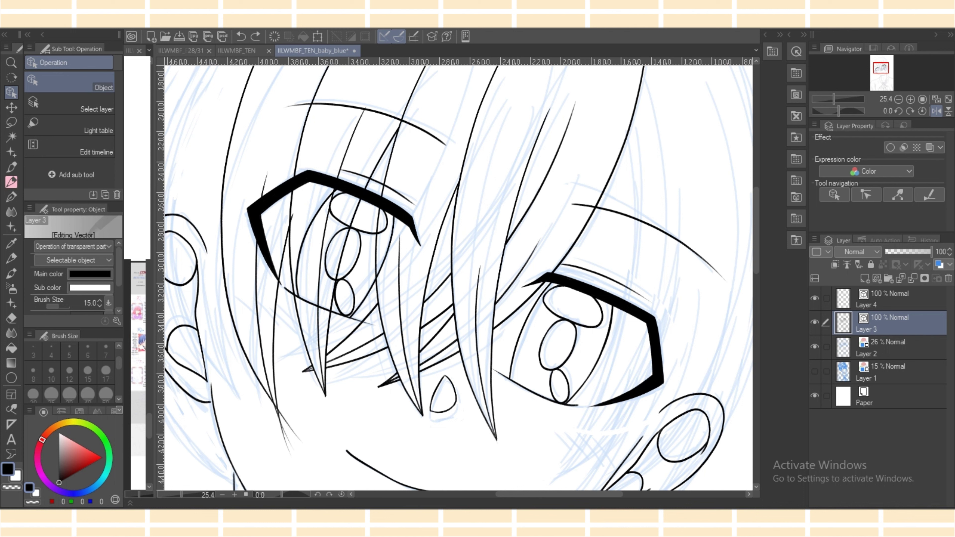
Nudge the new strand's inner edge slightly and erase both line tails past its tip on the cheek.
{"action": "left_click_drag", "start_coordinate": [263, 374], "coordinate": [265, 374]}
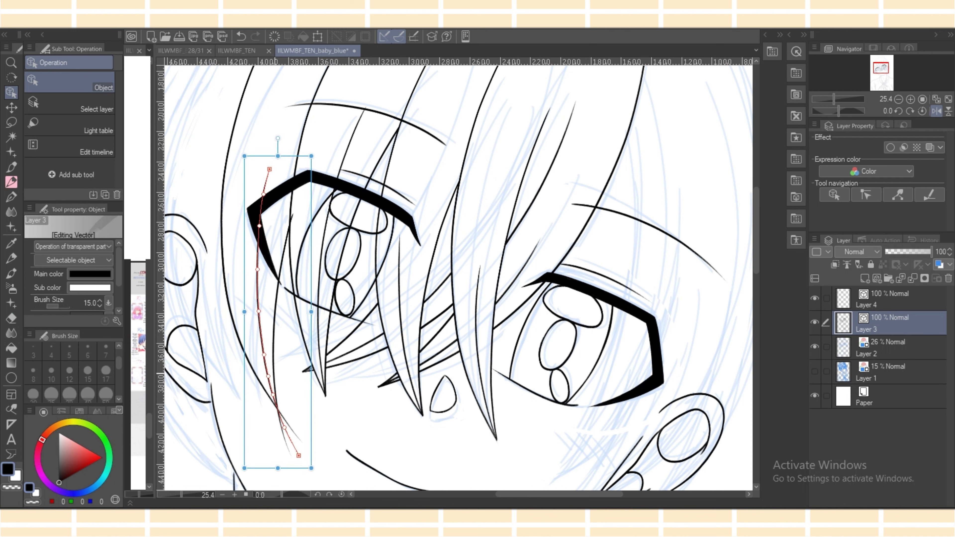
{"action": "key", "text": "e"}
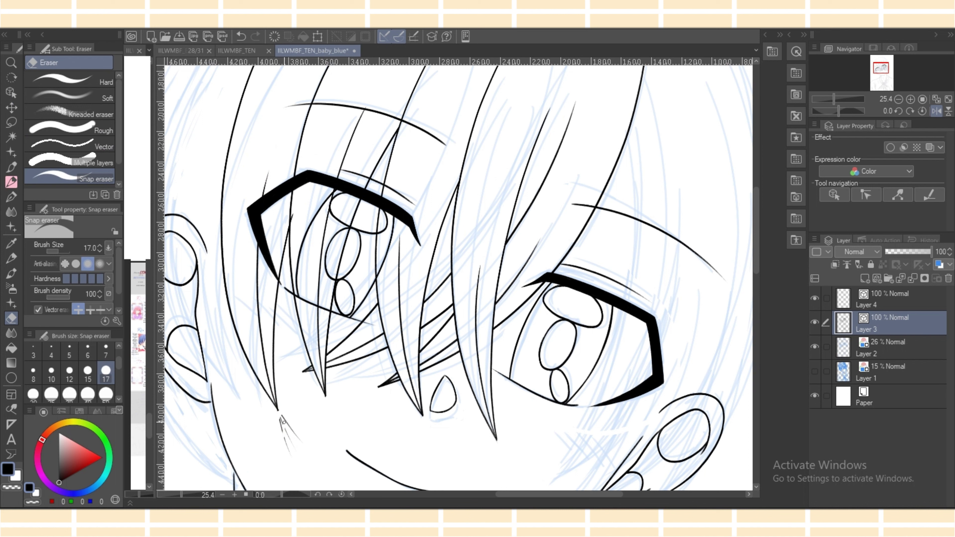
{"action": "key", "text": "o"}
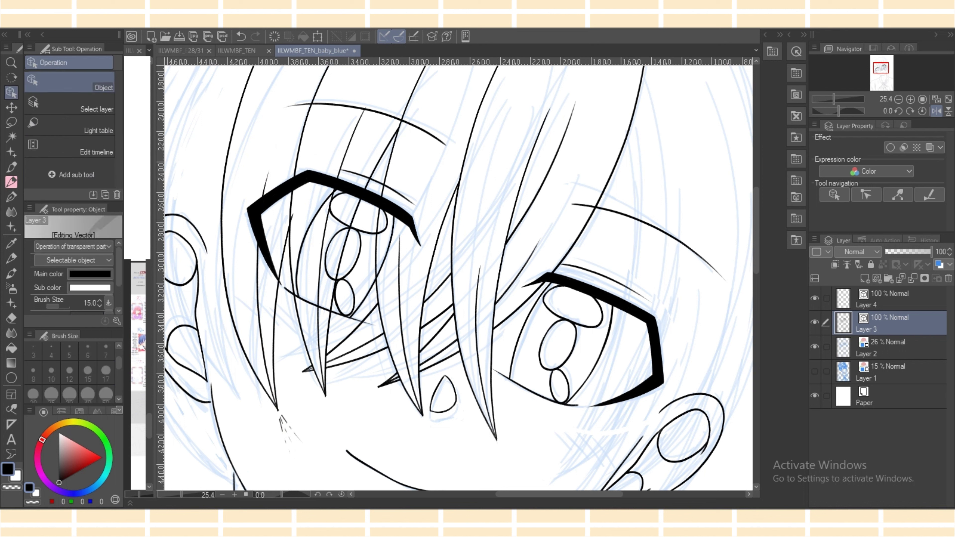
{"action": "key", "text": "e"}
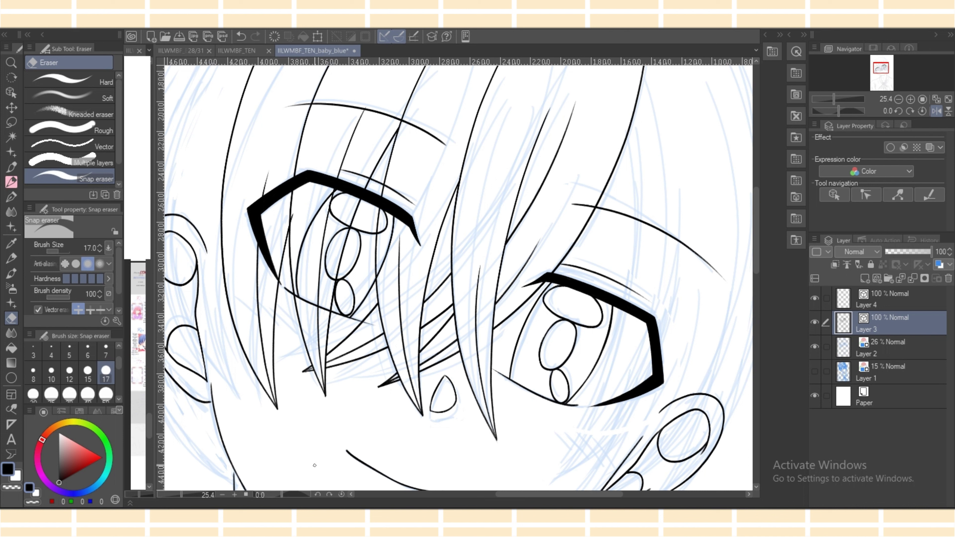
{"action": "left_click_drag", "start_coordinate": [295, 212], "coordinate": [294, 230]}
{"action": "key", "text": "ctrl+z"}
Ink the outer edge of the outermost bang strand from the head's side down over the ear to the cheek, redrawing it until it fits.
{"action": "key", "text": "p"}
{"action": "key", "text": "ctrl+minus"}
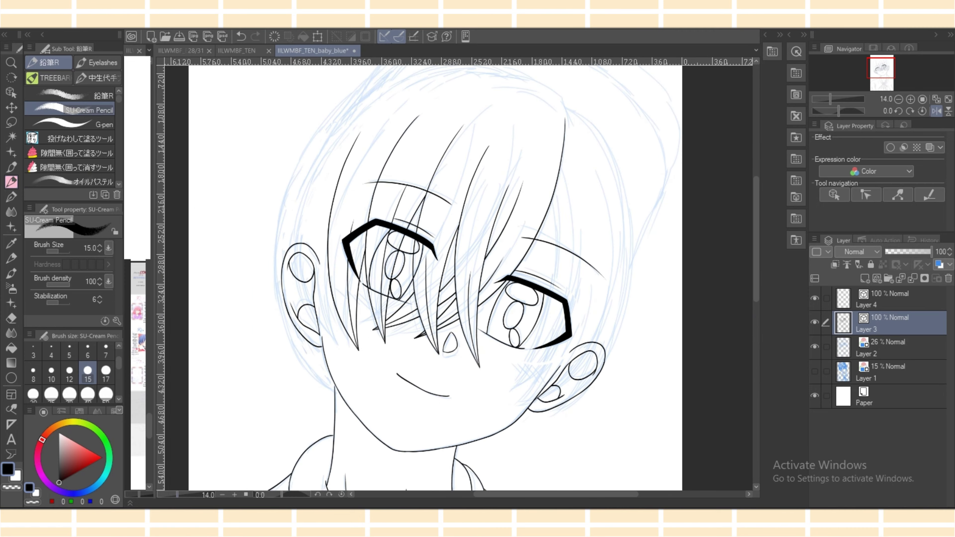
{"action": "left_click_drag", "start_coordinate": [342, 118], "coordinate": [358, 362]}
{"action": "key", "text": "ctrl+z"}
{"action": "left_click_drag", "start_coordinate": [340, 122], "coordinate": [373, 379]}
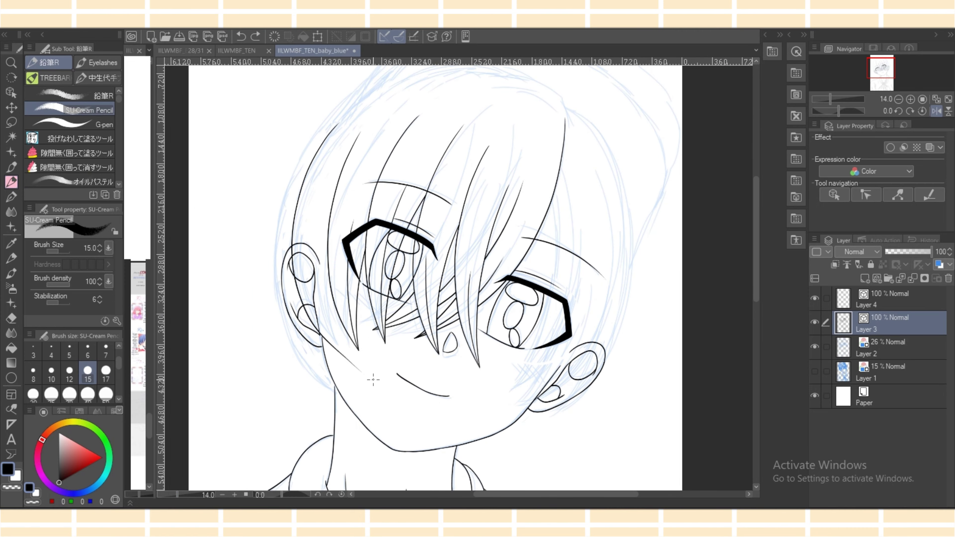
{"action": "key", "text": "ctrl+z"}
{"action": "left_click_drag", "start_coordinate": [337, 122], "coordinate": [368, 375]}
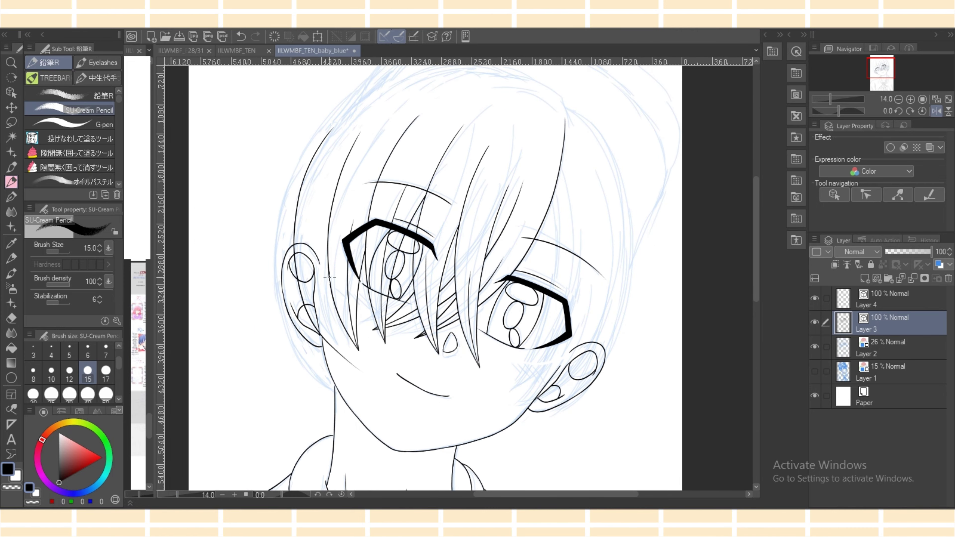
{"action": "key", "text": "ctrl+z"}
{"action": "left_click_drag", "start_coordinate": [332, 125], "coordinate": [351, 359]}
Ink the inner edge of the outermost strand, redrawing it once, and add a second line from the ear down to its tip.
{"action": "left_click_drag", "start_coordinate": [336, 314], "coordinate": [373, 379]}
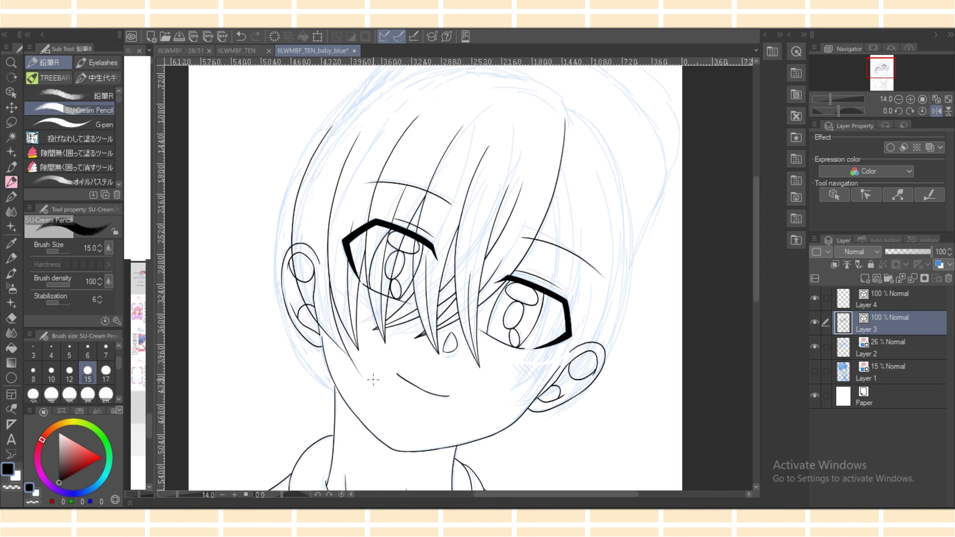
{"action": "key", "text": "ctrl+z"}
{"action": "left_click_drag", "start_coordinate": [329, 281], "coordinate": [355, 379]}
{"action": "left_click_drag", "start_coordinate": [302, 297], "coordinate": [361, 368]}
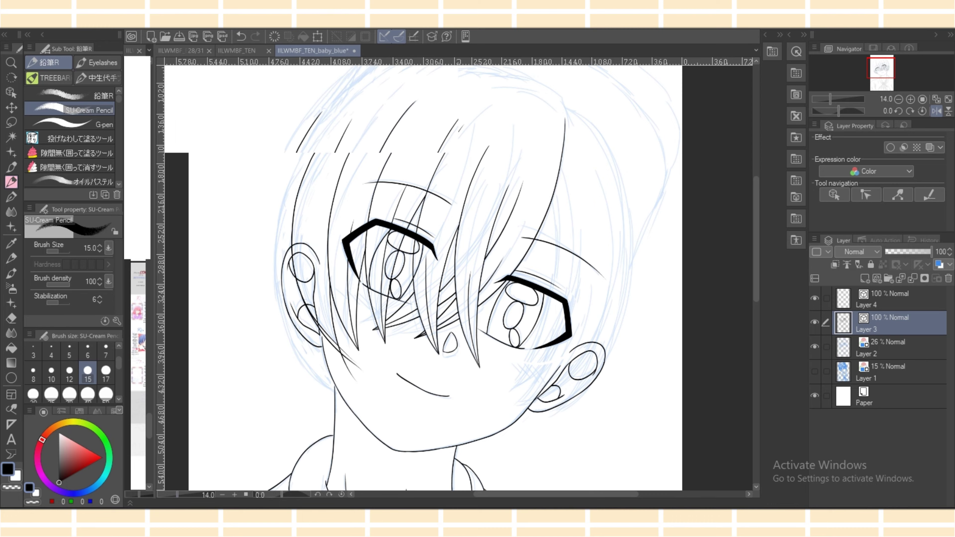
Erase the crossing line ends at the outermost strand's tip on the cheek with the Snap eraser, and add Layer 2 to the layer selection.
{"action": "scroll", "coordinate": [202, 453], "scroll_direction": "up", "scroll_amount": 3}
{"action": "left_click_drag", "start_coordinate": [497, 494], "coordinate": [476, 494]}
{"action": "key", "text": "e"}
{"action": "left_click_drag", "start_coordinate": [342, 428], "coordinate": [346, 421]}
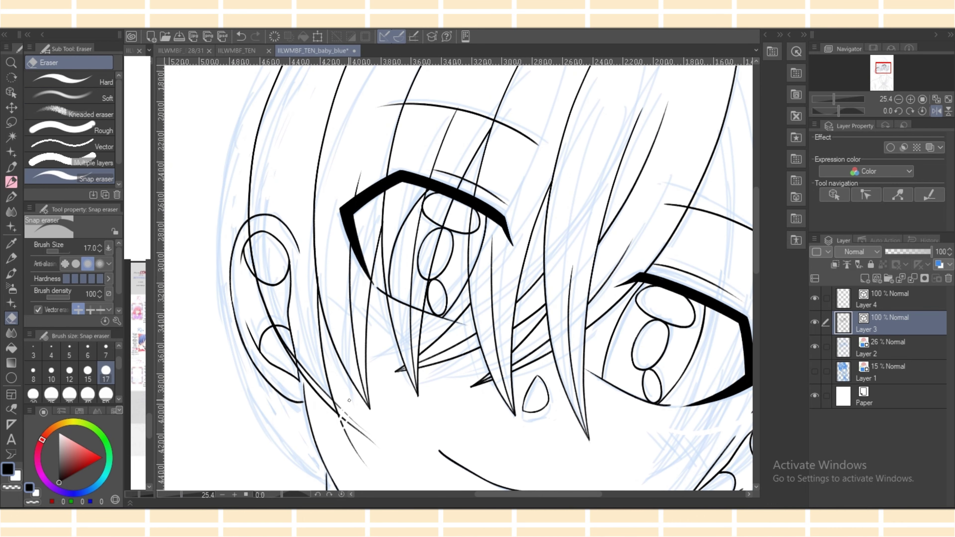
{"action": "key", "text": "p"}
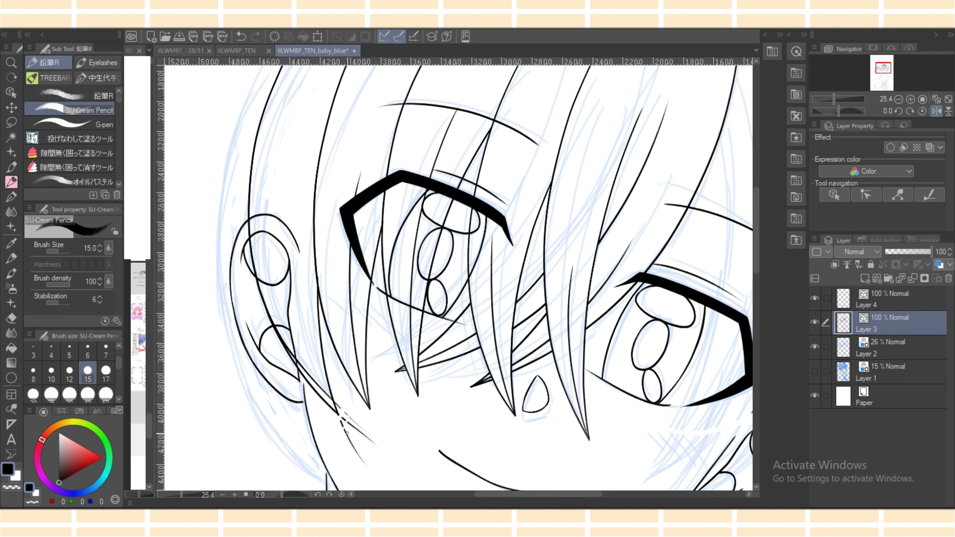
{"action": "left_click", "coordinate": [826, 346]}
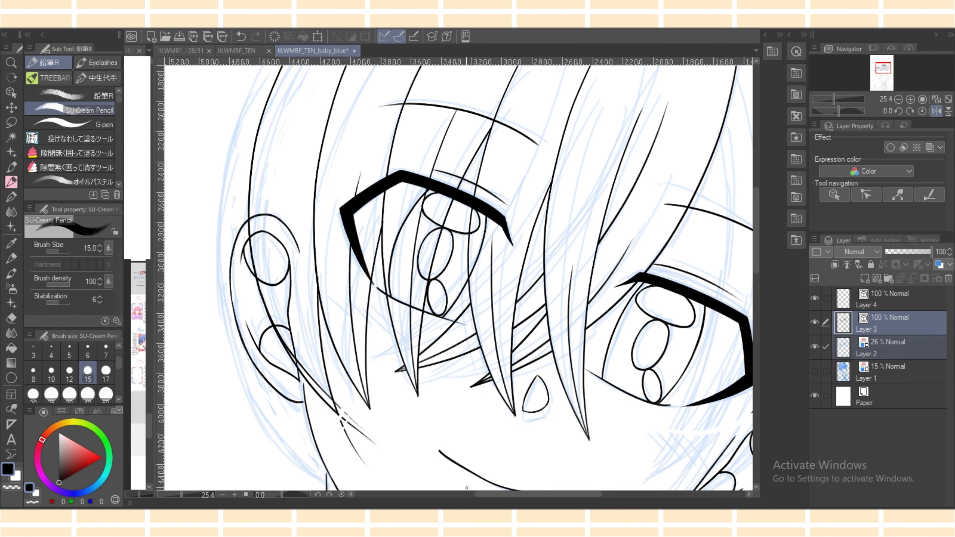
Erase the stray line ends below the hair tip beside the ear with the Snap eraser at size 50, and show the Layer 2 sketch.
{"action": "key", "text": "e"}
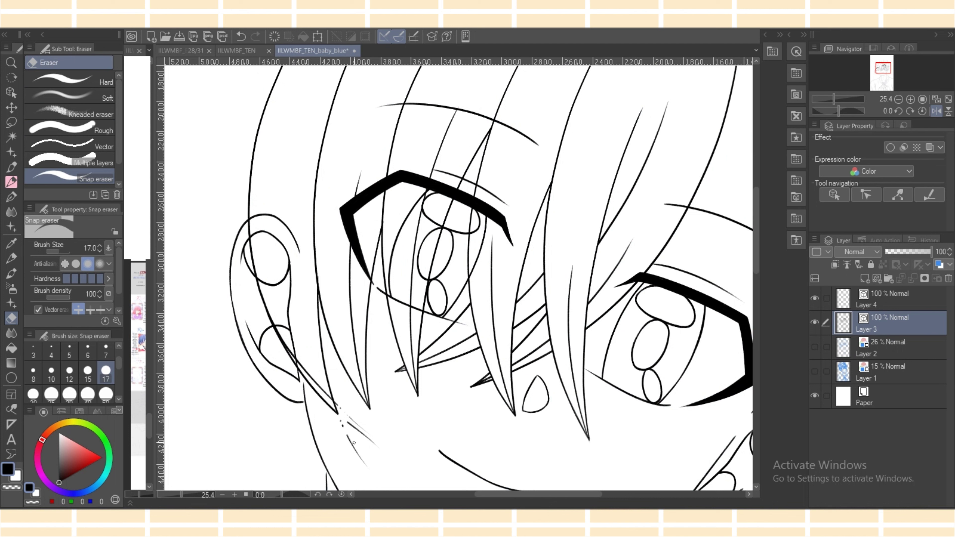
{"action": "key", "text": "p"}
{"action": "key", "text": "e"}
{"action": "left_click", "coordinate": [105, 394]}
{"action": "left_click", "coordinate": [340, 423]}
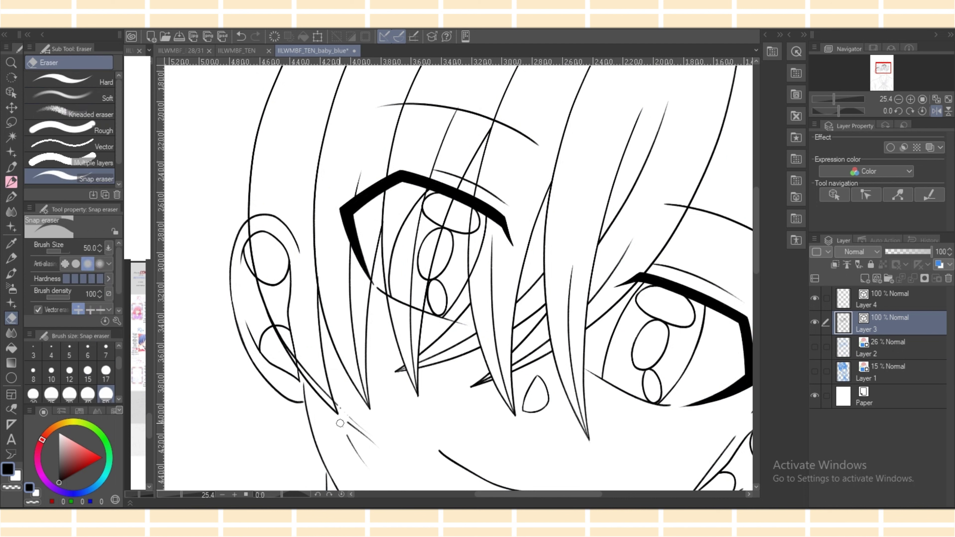
{"action": "mouse_move", "coordinate": [340, 423]}
{"action": "left_mouse_down"}
{"action": "mouse_move", "coordinate": [371, 461]}
{"action": "mouse_move", "coordinate": [339, 401]}
{"action": "mouse_move", "coordinate": [359, 440]}
{"action": "mouse_move", "coordinate": [367, 447]}
{"action": "mouse_move", "coordinate": [350, 416]}
{"action": "mouse_move", "coordinate": [383, 452]}
{"action": "left_mouse_up"}
{"action": "left_click", "coordinate": [338, 402]}
{"action": "left_click", "coordinate": [815, 346]}
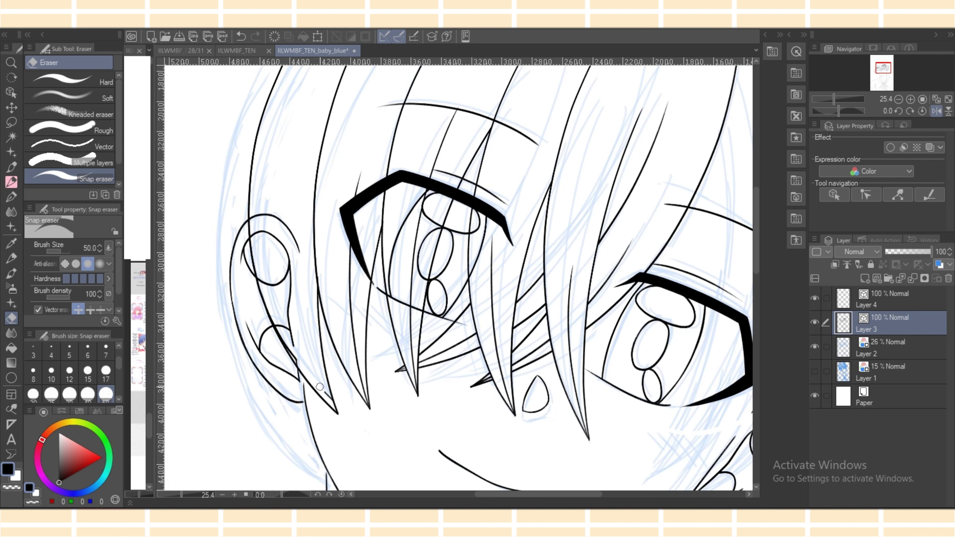
Try to reshape the vector line at the tip of the hair strand beside the ear.
{"action": "left_click", "coordinate": [11, 92]}
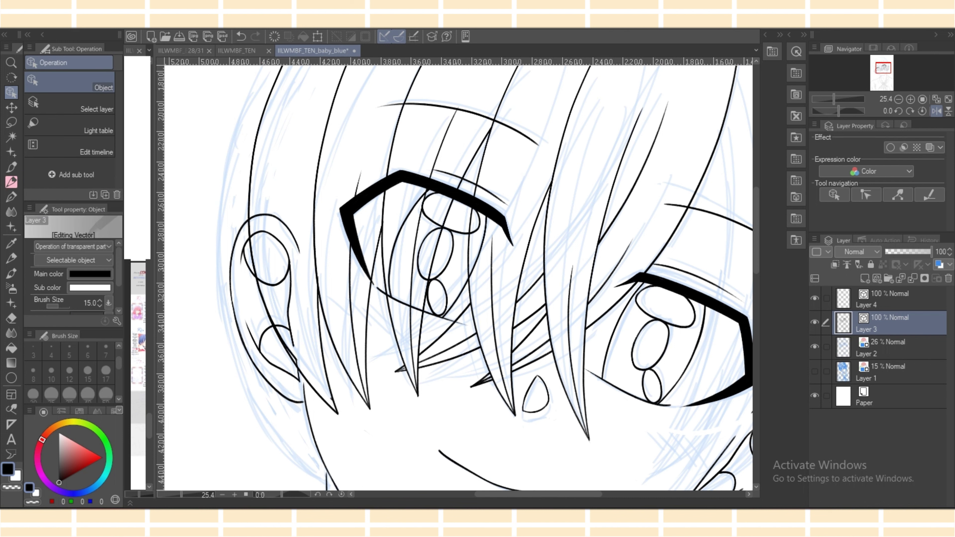
{"action": "left_click", "coordinate": [333, 404]}
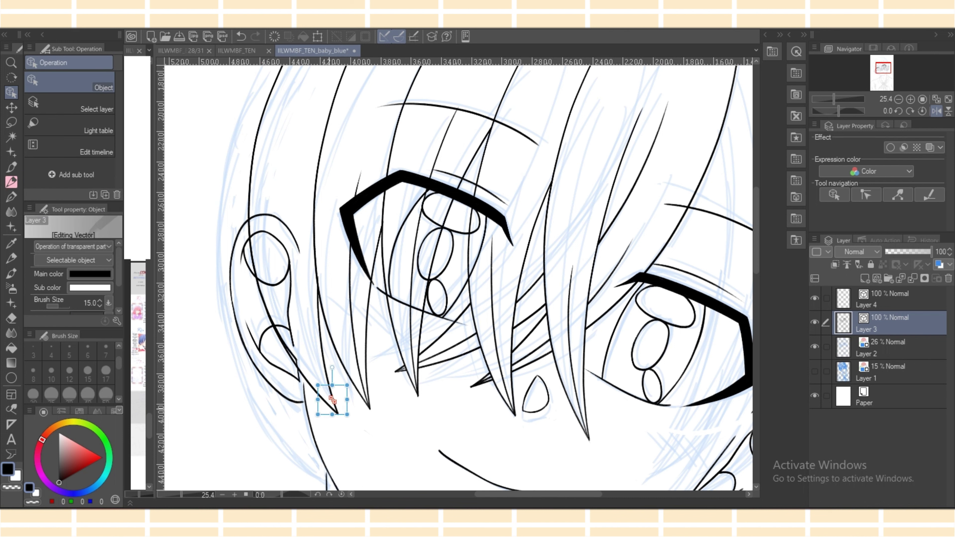
{"action": "mouse_move", "coordinate": [318, 393]}
{"action": "left_mouse_down"}
{"action": "mouse_move", "coordinate": [311, 363]}
{"action": "mouse_move", "coordinate": [338, 413]}
{"action": "left_mouse_up"}
{"action": "left_click", "coordinate": [11, 318]}
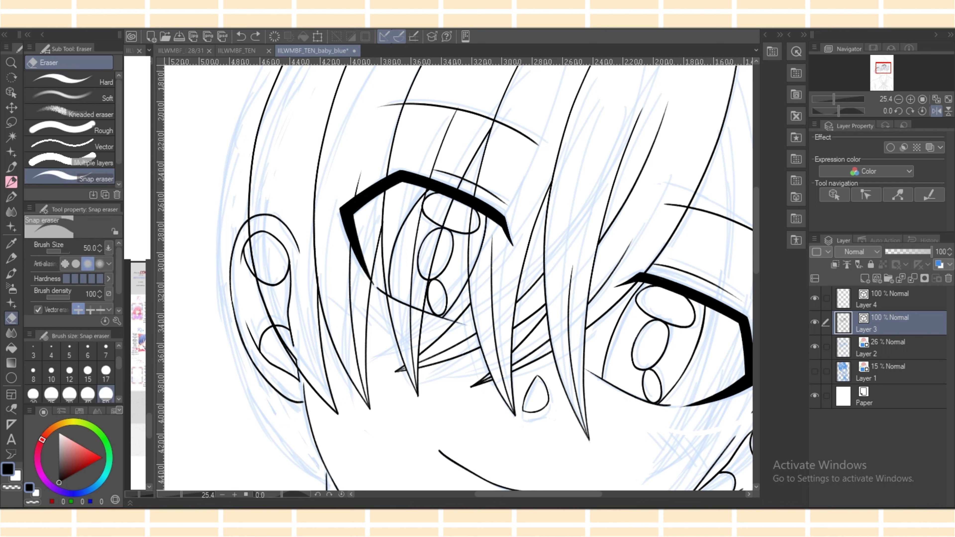
{"action": "key", "text": "ctrl+z"}
Erase the ear lines overlapping the hair strand with the size 17 vector eraser set to erase up to intersections, undoing the excess erasures.
{"action": "left_click", "coordinate": [106, 373]}
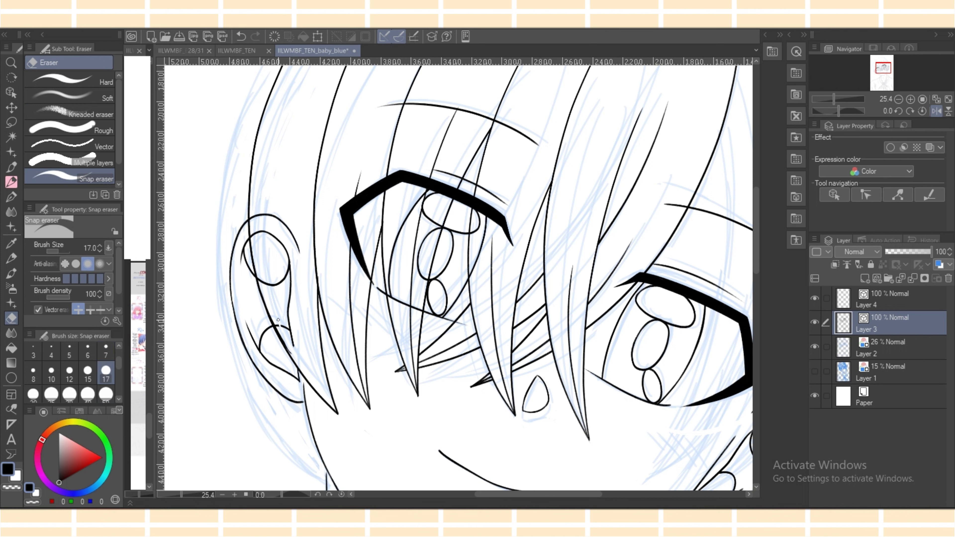
{"action": "left_click_drag", "start_coordinate": [278, 320], "coordinate": [282, 336]}
{"action": "left_click", "coordinate": [88, 309]}
{"action": "left_click_drag", "start_coordinate": [270, 213], "coordinate": [271, 245]}
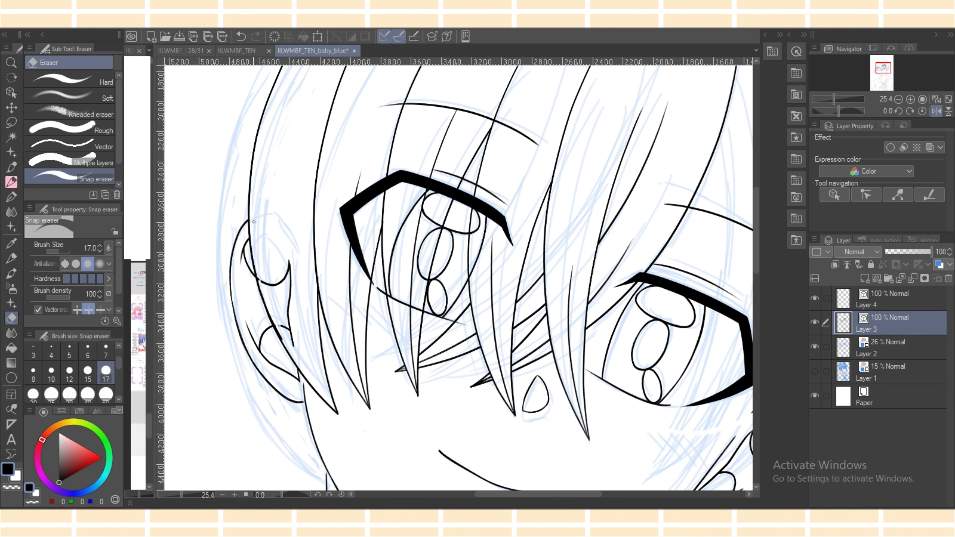
{"action": "left_click", "coordinate": [258, 279]}
{"action": "mouse_move", "coordinate": [279, 326]}
{"action": "left_mouse_down"}
{"action": "mouse_move", "coordinate": [294, 339]}
{"action": "mouse_move", "coordinate": [291, 261]}
{"action": "mouse_move", "coordinate": [278, 323]}
{"action": "left_mouse_up"}
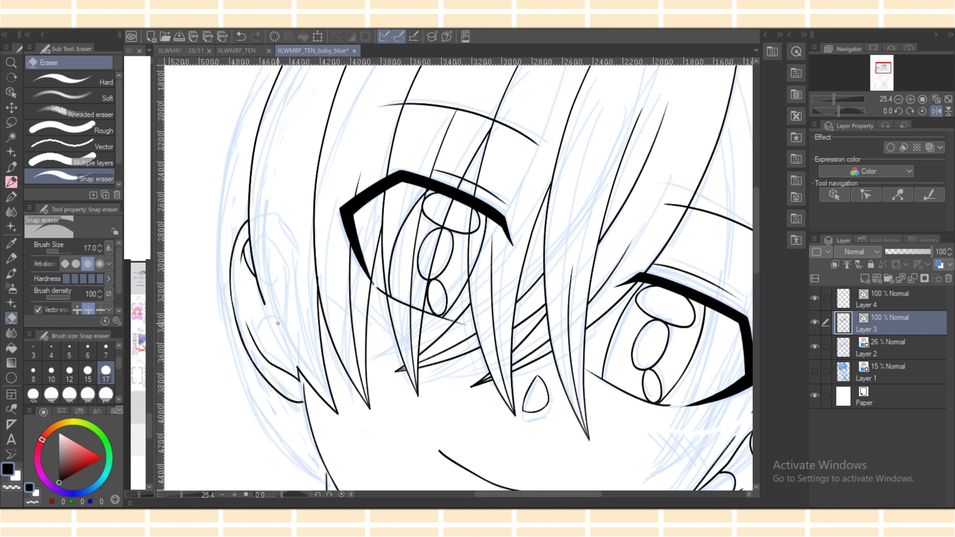
{"action": "key", "text": "ctrl+z"}
{"action": "key", "text": "ctrl+z"}
Adjust the upper end of the small lower inner-ear curve where it meets the hair strand.
{"action": "key", "text": "o"}
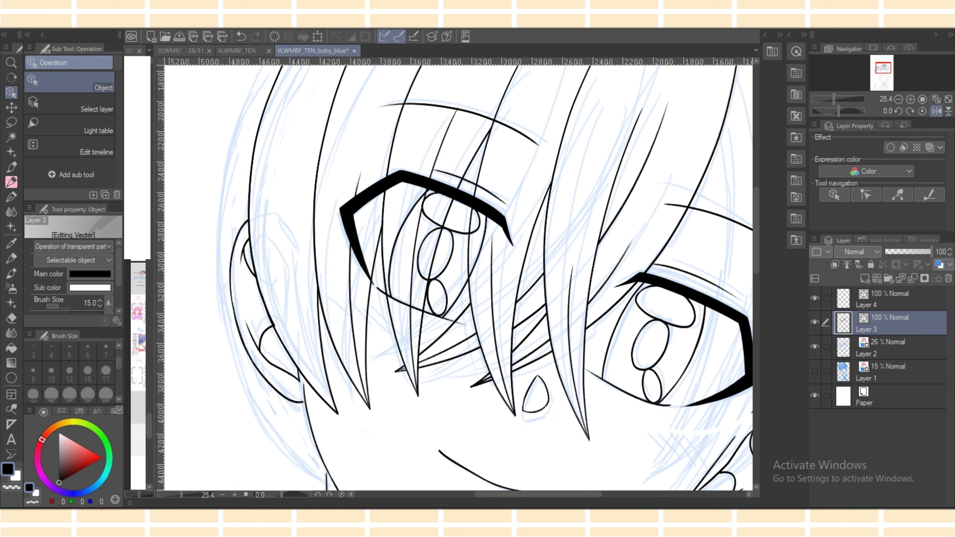
{"action": "left_click", "coordinate": [273, 322]}
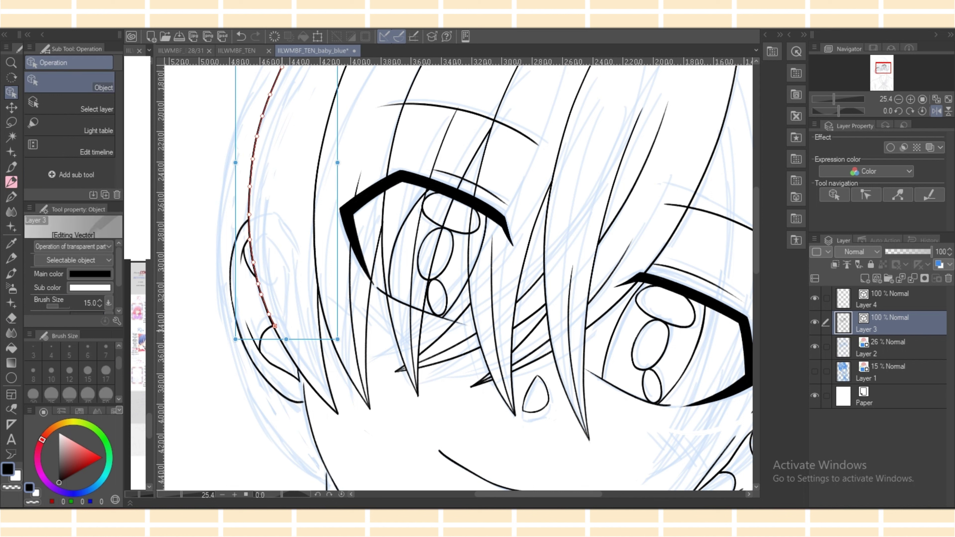
{"action": "left_click", "coordinate": [273, 330]}
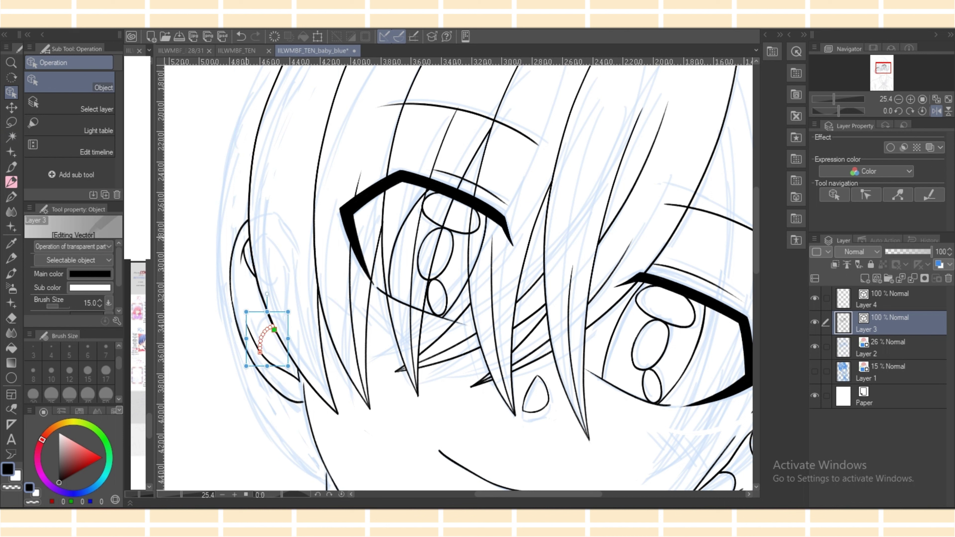
{"action": "key", "text": "p"}
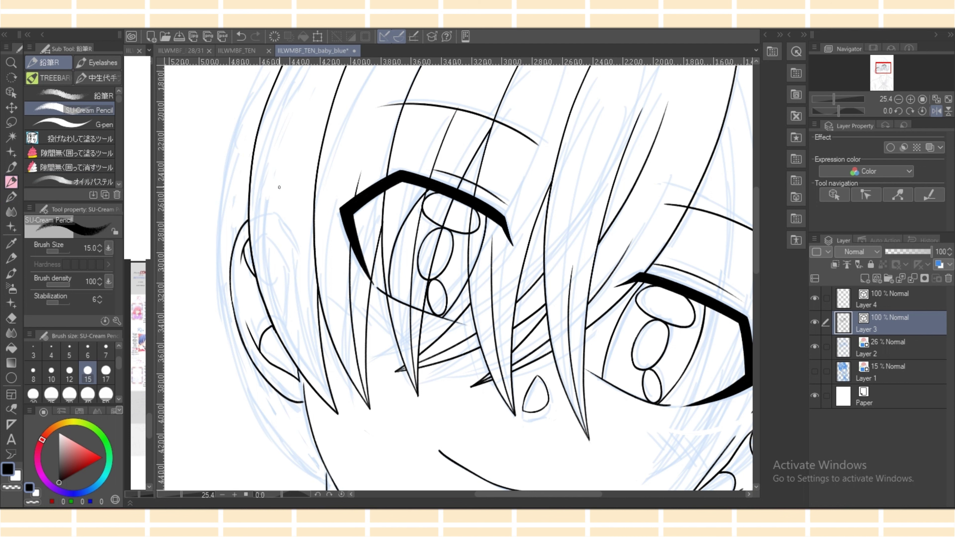
Move the upper end point of the lower hair strand segment so it joins the long strand over the ear.
{"action": "left_click", "coordinate": [11, 77]}
{"action": "left_click_drag", "start_coordinate": [269, 292], "coordinate": [269, 295]}
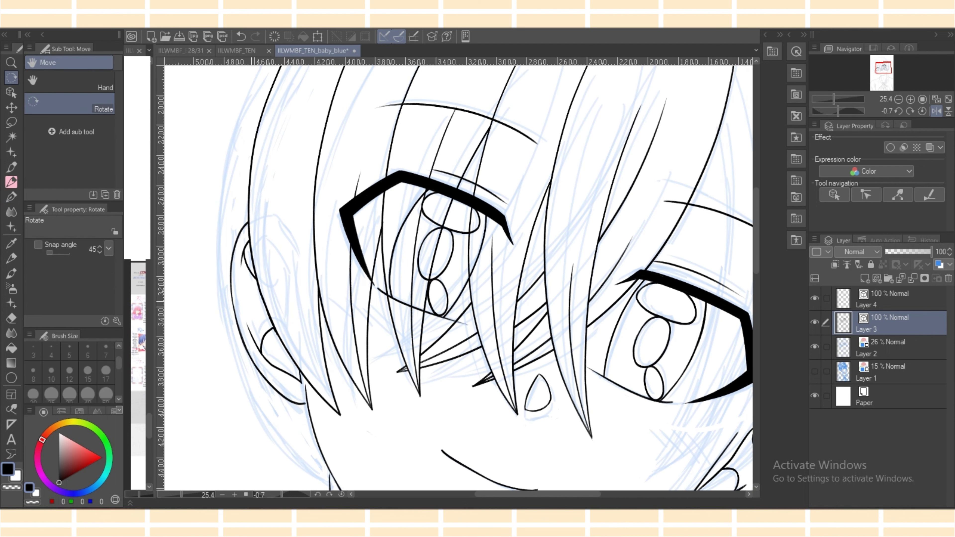
{"action": "left_click", "coordinate": [12, 108]}
{"action": "left_click", "coordinate": [11, 92]}
{"action": "left_click", "coordinate": [265, 301]}
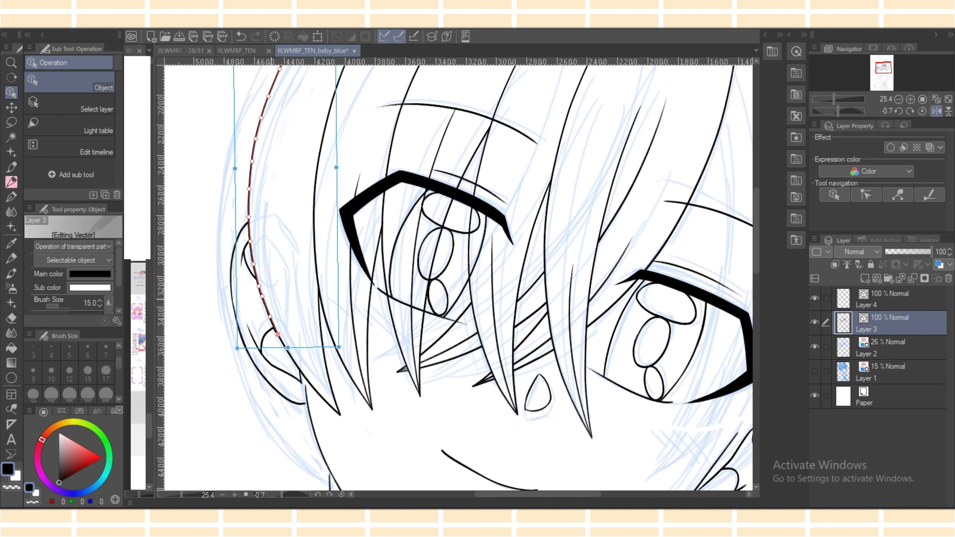
{"action": "key", "text": "ctrl+z"}
{"action": "left_click", "coordinate": [270, 319]}
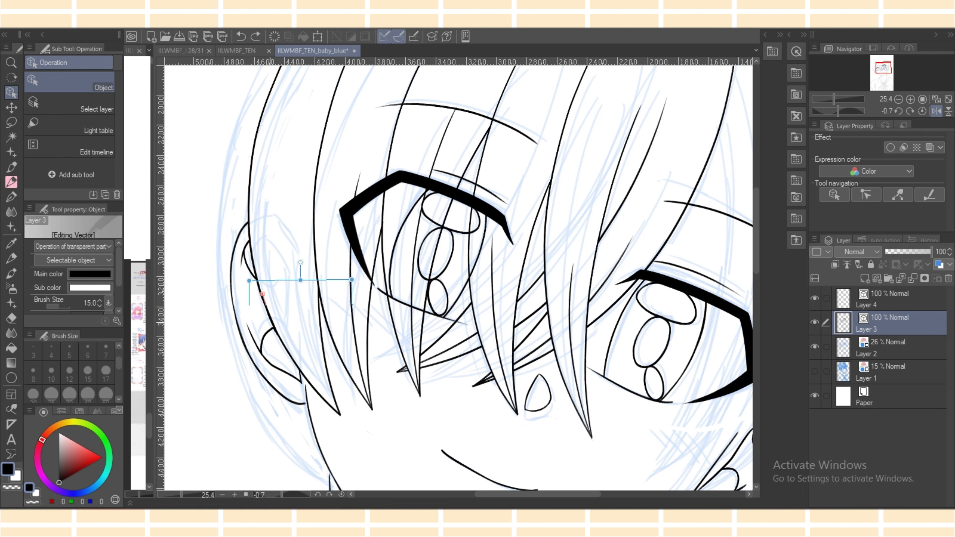
{"action": "left_click_drag", "start_coordinate": [262, 294], "coordinate": [258, 287]}
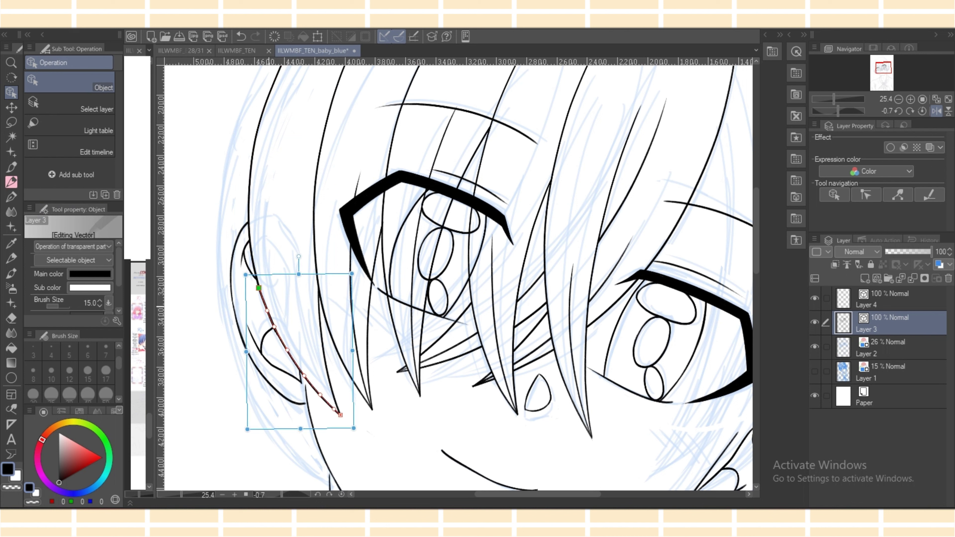
{"action": "left_click", "coordinate": [276, 314]}
{"action": "left_click", "coordinate": [278, 329]}
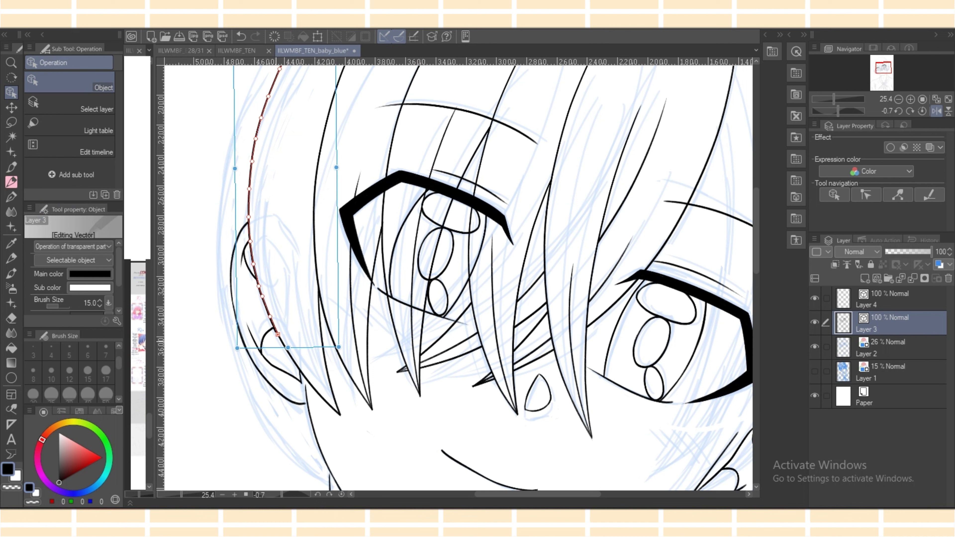
Refine the end point of the lower inner-ear curve against the edge of the hair strand.
{"action": "key", "text": "ctrl+d"}
{"action": "left_click", "coordinate": [268, 340]}
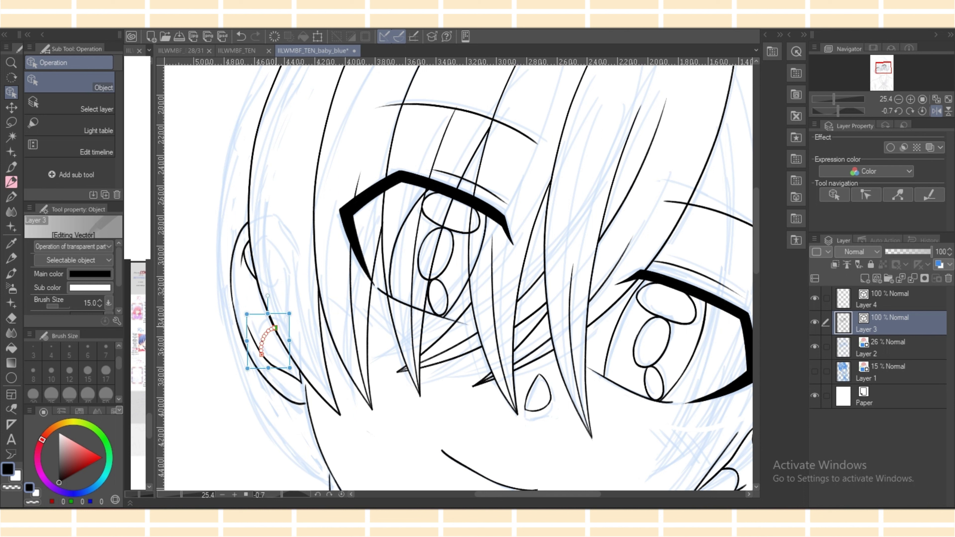
{"action": "left_click", "coordinate": [271, 320]}
{"action": "left_click_drag", "start_coordinate": [275, 331], "coordinate": [286, 326]}
{"action": "key", "text": "e"}
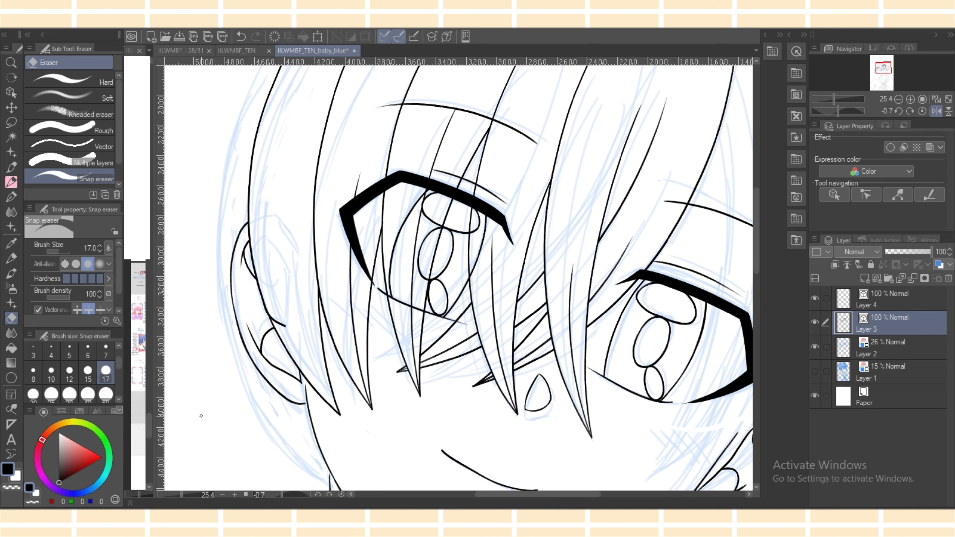
{"action": "left_click_drag", "start_coordinate": [181, 495], "coordinate": [180, 494]}
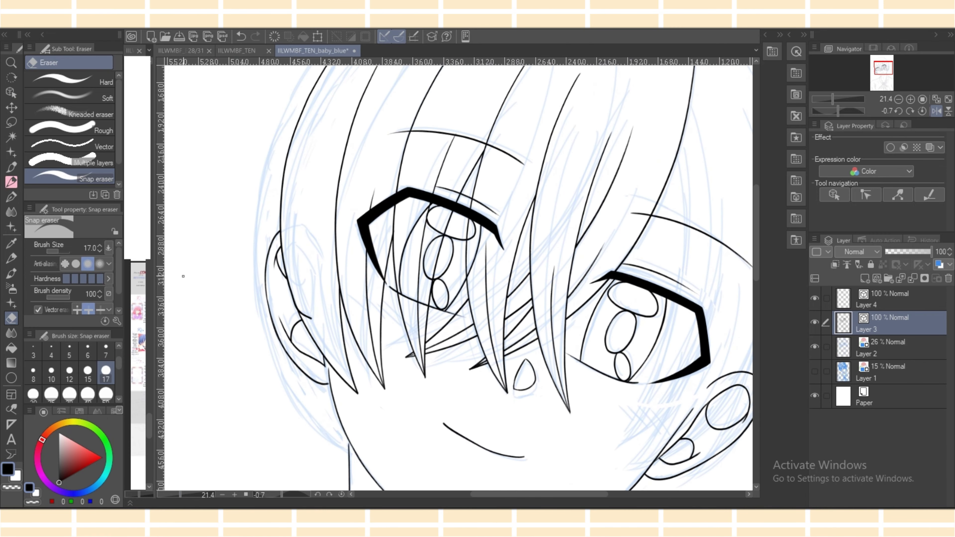
Try to reshape the long outer hair strand that runs over the ear.
{"action": "key", "text": "o"}
{"action": "left_click", "coordinate": [297, 196]}
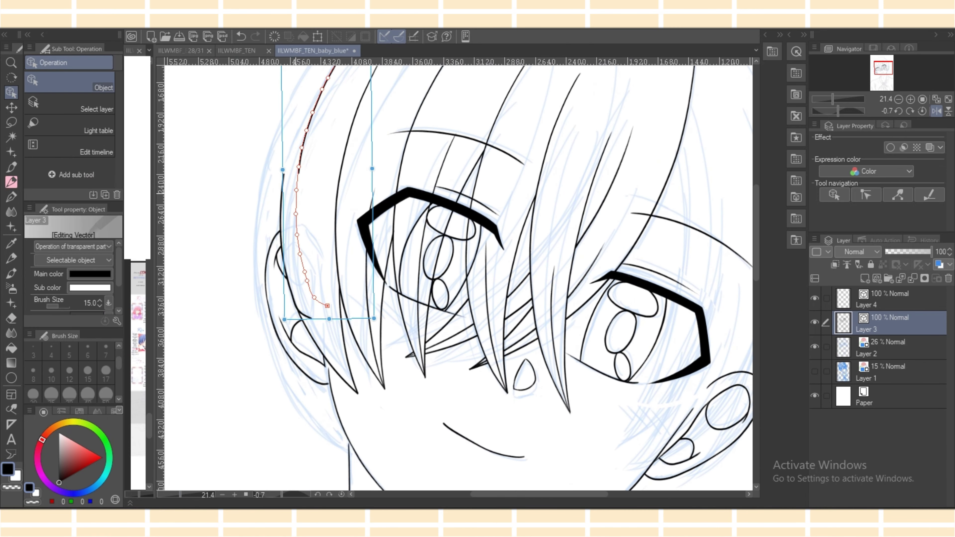
{"action": "key", "text": "ctrl+z"}
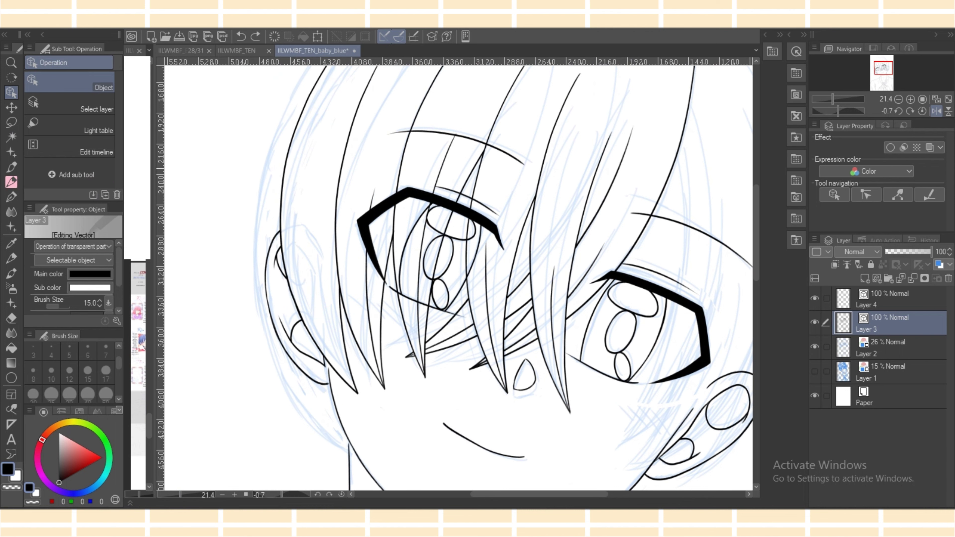
Tighten the tip of the small slanted hair strand below the eye and select the adjacent bang line's lower end point.
{"action": "scroll", "coordinate": [459, 277], "scroll_direction": "up", "scroll_amount": 3}
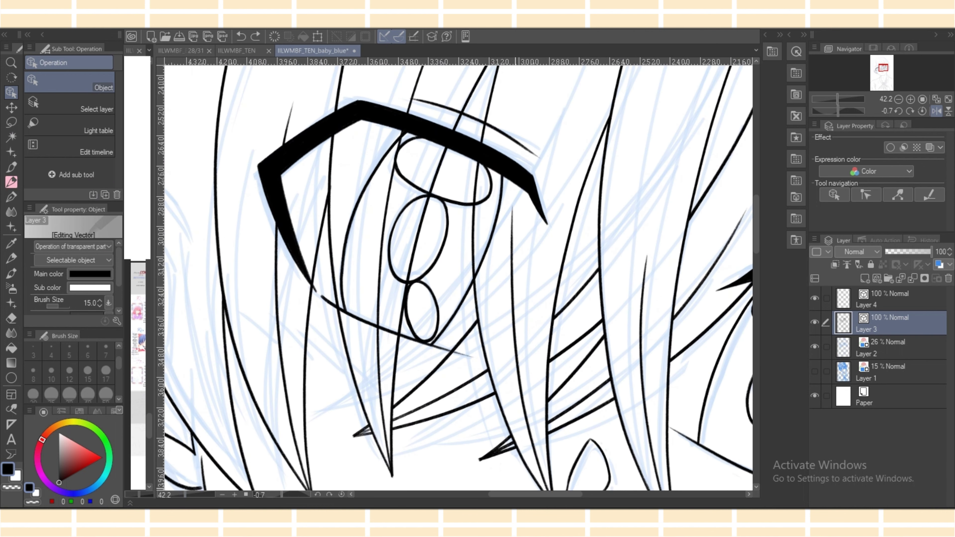
{"action": "scroll", "coordinate": [458, 276], "scroll_direction": "left", "scroll_amount": 3}
{"action": "left_click", "coordinate": [578, 459]}
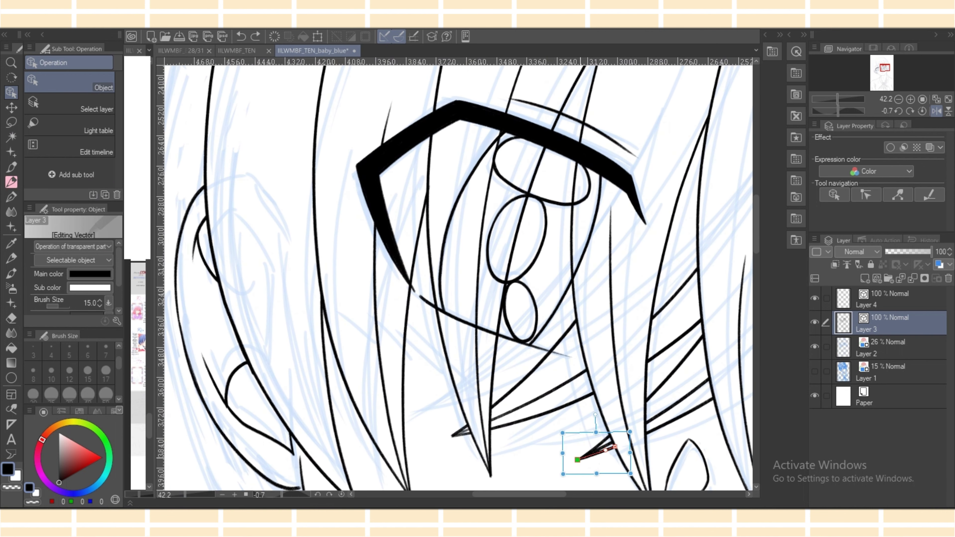
{"action": "left_click_drag", "start_coordinate": [578, 459], "coordinate": [581, 459]}
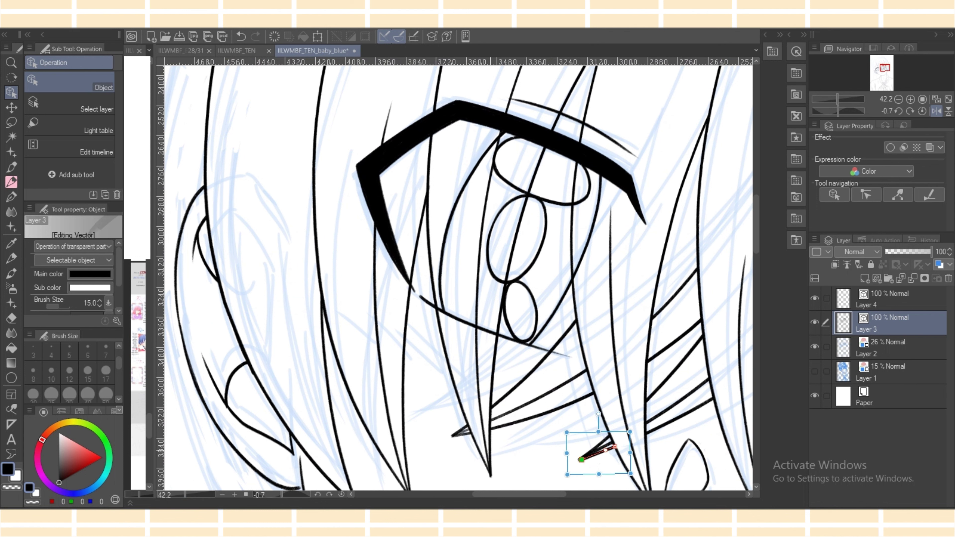
{"action": "left_click", "coordinate": [491, 470]}
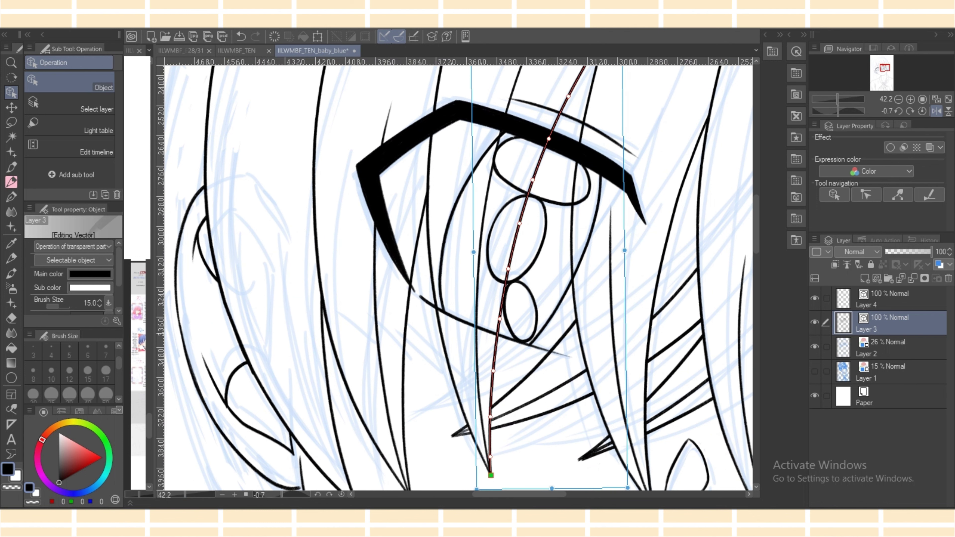
{"action": "scroll", "coordinate": [458, 277], "scroll_direction": "down", "scroll_amount": 3}
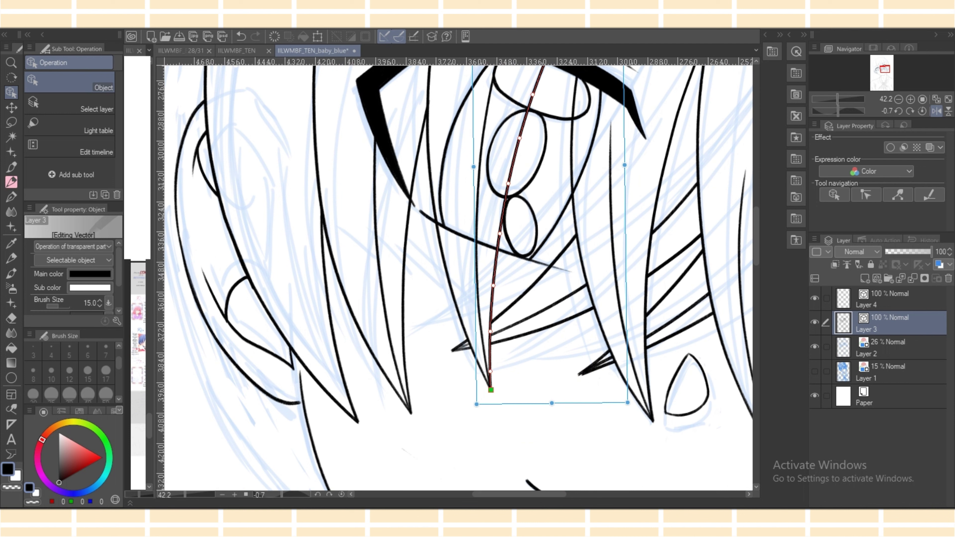
Redraw the hair strand's lower edge over the ear with the size 15 SU-Cream Pencil, undoing rejected strokes.
{"action": "left_click", "coordinate": [12, 182]}
{"action": "left_click_drag", "start_coordinate": [218, 179], "coordinate": [301, 372]}
{"action": "key", "text": "ctrl+z"}
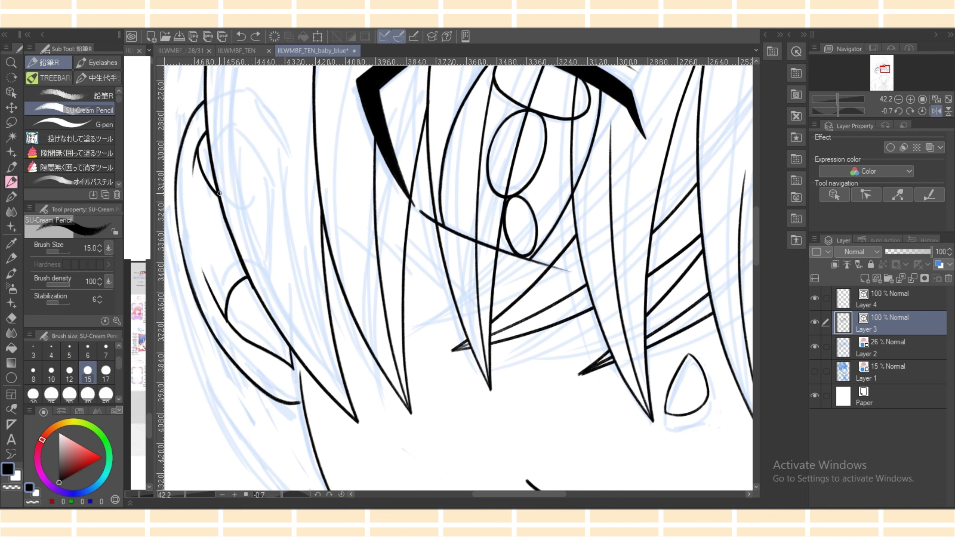
{"action": "mouse_move", "coordinate": [220, 193]}
{"action": "left_mouse_down"}
{"action": "mouse_move", "coordinate": [235, 247]}
{"action": "mouse_move", "coordinate": [316, 379]}
{"action": "left_mouse_up"}
{"action": "key", "text": "ctrl+z"}
{"action": "left_click_drag", "start_coordinate": [219, 195], "coordinate": [319, 381]}
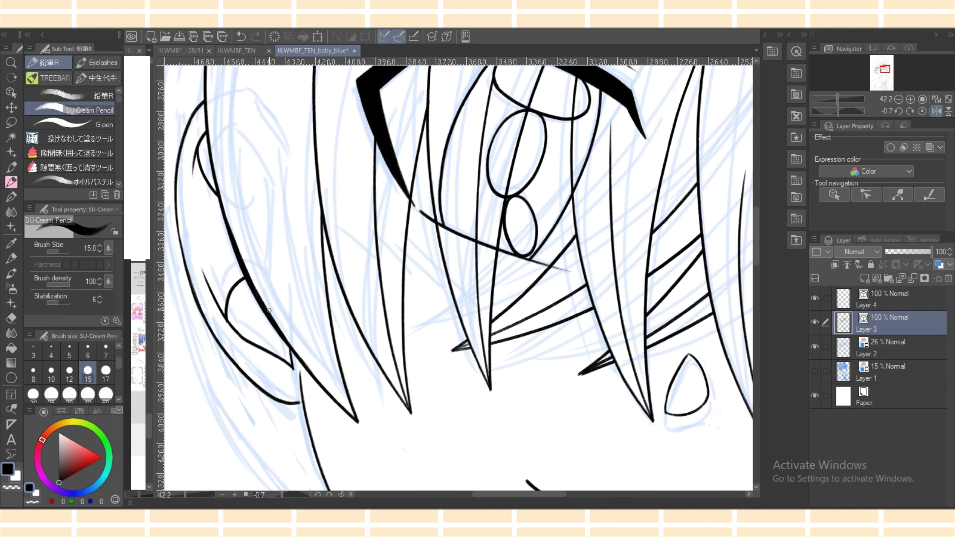
Reposition the control points of the new stroke and the original strand so both follow the same hair edge.
{"action": "key", "text": "o"}
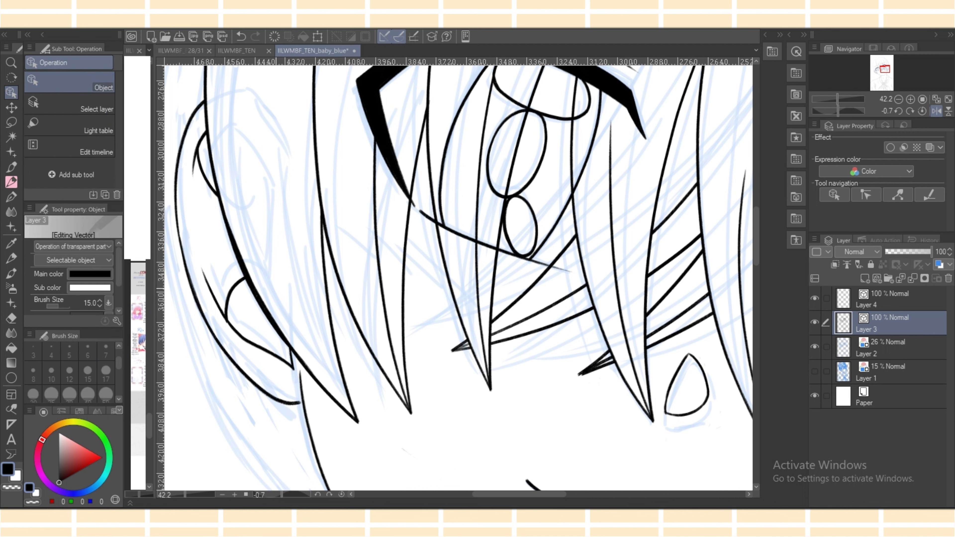
{"action": "left_click", "coordinate": [255, 260]}
{"action": "left_click", "coordinate": [288, 345]}
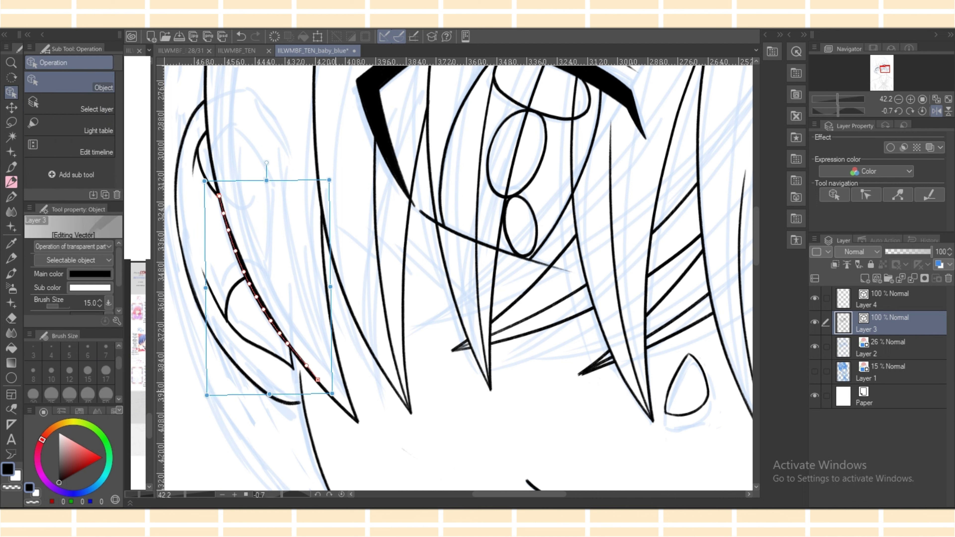
{"action": "left_click_drag", "start_coordinate": [331, 394], "coordinate": [335, 400]}
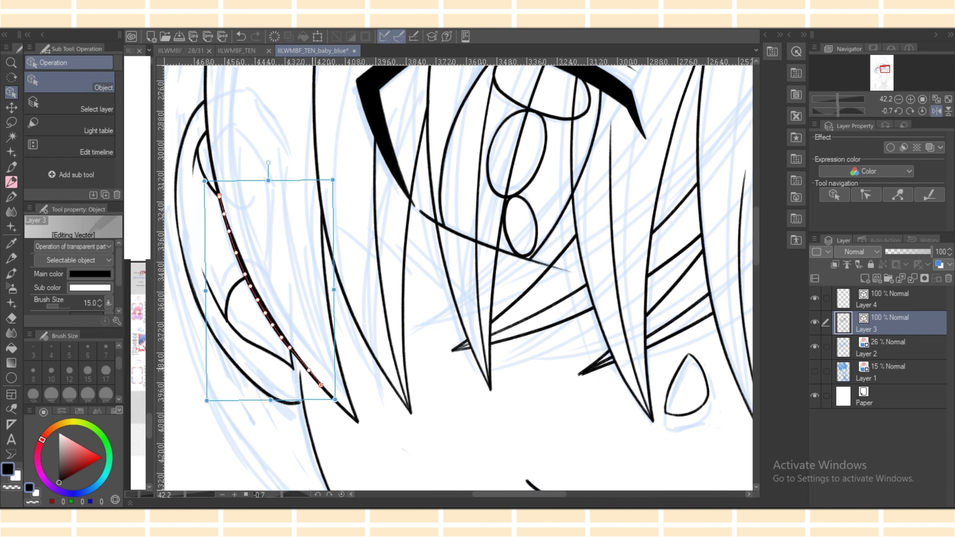
{"action": "left_click_drag", "start_coordinate": [290, 347], "coordinate": [309, 371]}
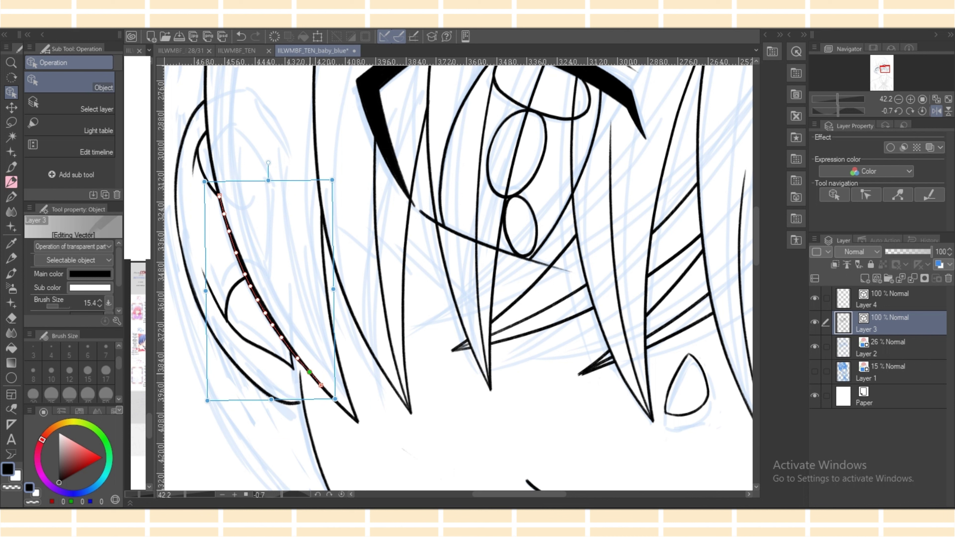
{"action": "left_click", "coordinate": [328, 391]}
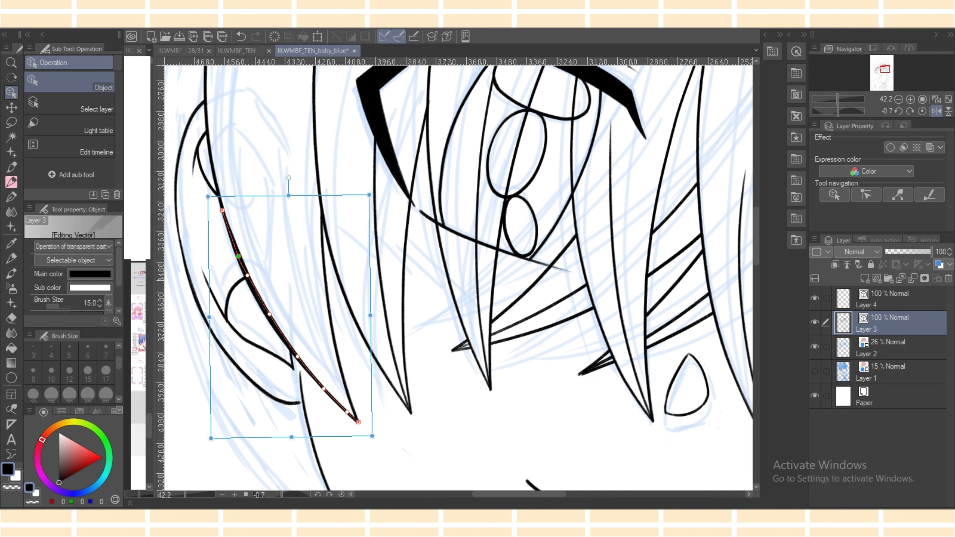
Move the end points of the inner-ear arc and the short earlobe line so they meet the hair strand's edge.
{"action": "left_click", "coordinate": [230, 300]}
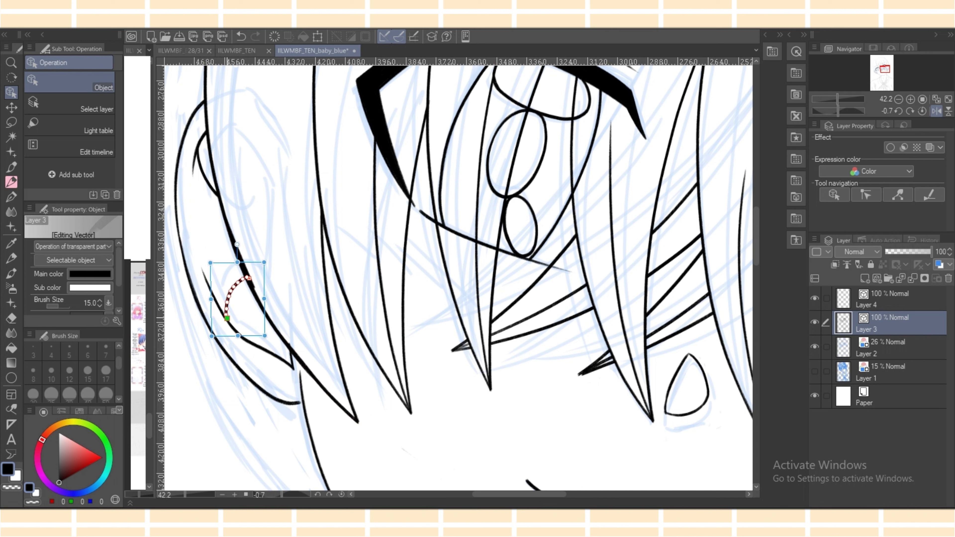
{"action": "left_click", "coordinate": [251, 282]}
{"action": "mouse_move", "coordinate": [242, 258]}
{"action": "left_mouse_down"}
{"action": "mouse_move", "coordinate": [257, 297]}
{"action": "mouse_move", "coordinate": [247, 279]}
{"action": "left_mouse_up"}
{"action": "left_click", "coordinate": [248, 279]}
{"action": "left_click", "coordinate": [290, 355]}
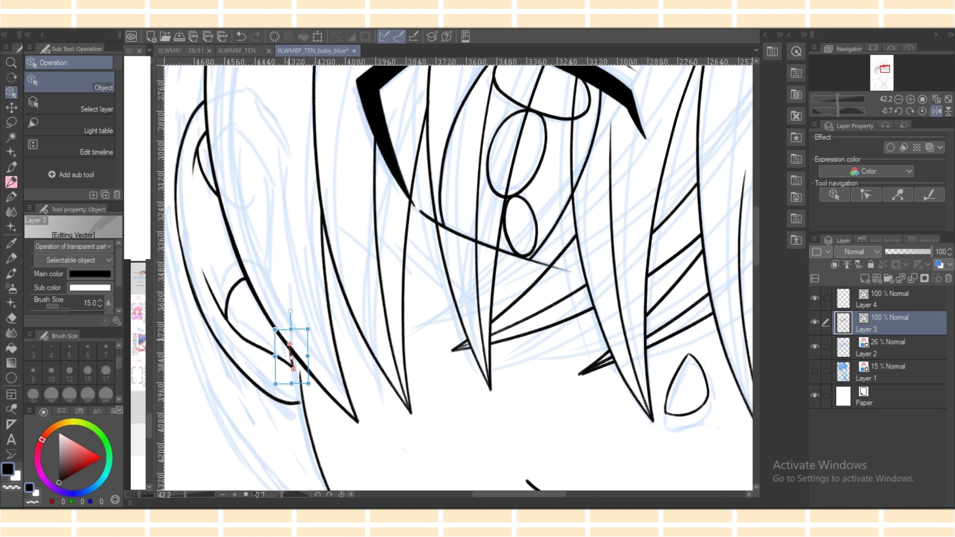
{"action": "left_click_drag", "start_coordinate": [289, 348], "coordinate": [298, 359]}
{"action": "left_click", "coordinate": [298, 359]}
{"action": "left_click", "coordinate": [298, 340]}
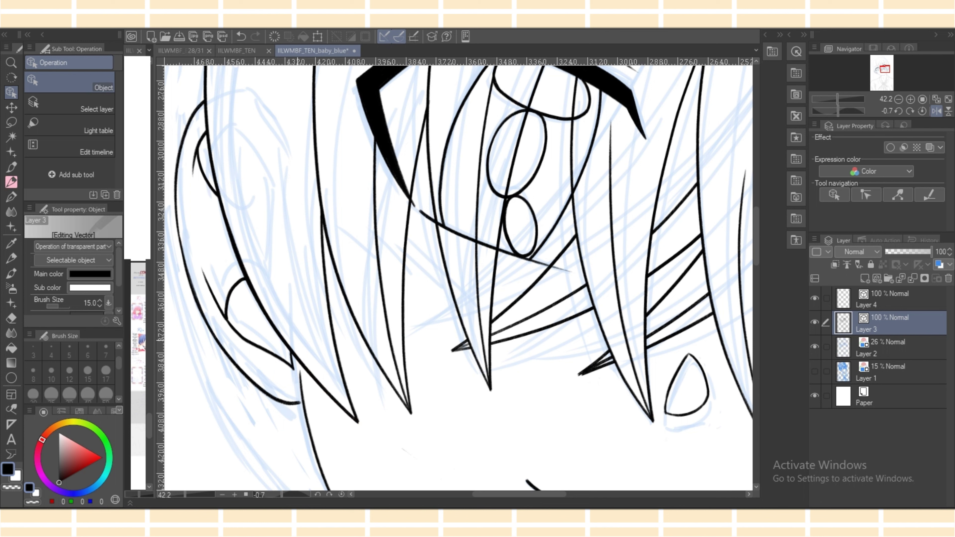
Try to shift the lower end point of the long hair line where it passes the inner-ear arc.
{"action": "left_click", "coordinate": [242, 281]}
{"action": "left_click", "coordinate": [250, 284]}
{"action": "left_click_drag", "start_coordinate": [249, 284], "coordinate": [249, 284]}
{"action": "left_click", "coordinate": [251, 288]}
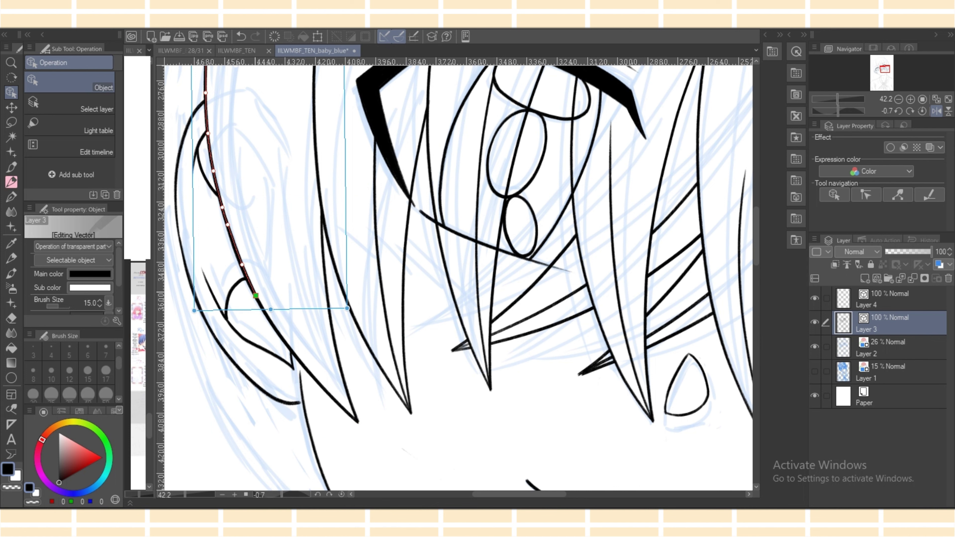
{"action": "left_click_drag", "start_coordinate": [252, 289], "coordinate": [249, 283]}
{"action": "key", "text": "ctrl+z"}
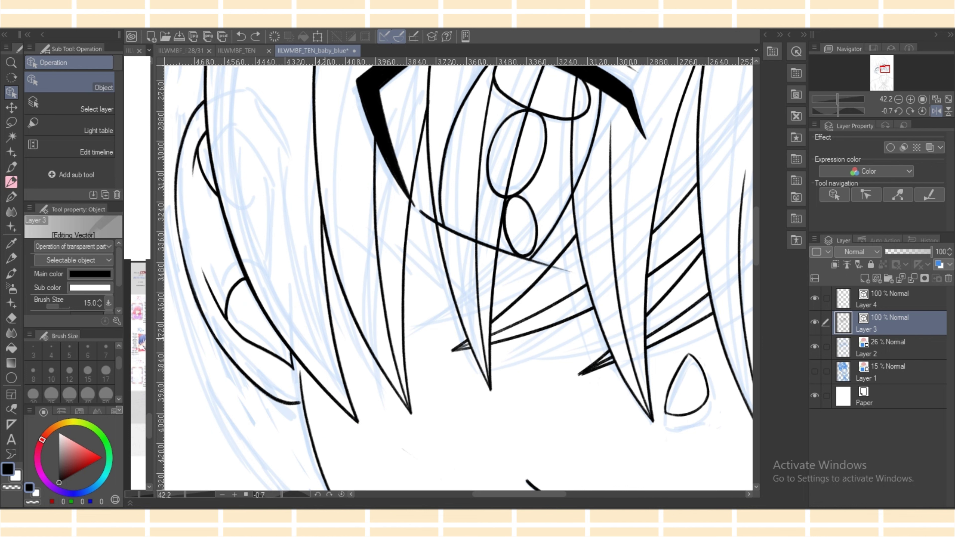
Draw an inner line down the hair strand beside the ear with the size 15 SU-Cream Pencil, align it and trim its tail at the tip.
{"action": "left_click", "coordinate": [11, 182]}
{"action": "left_click_drag", "start_coordinate": [185, 494], "coordinate": [180, 494]}
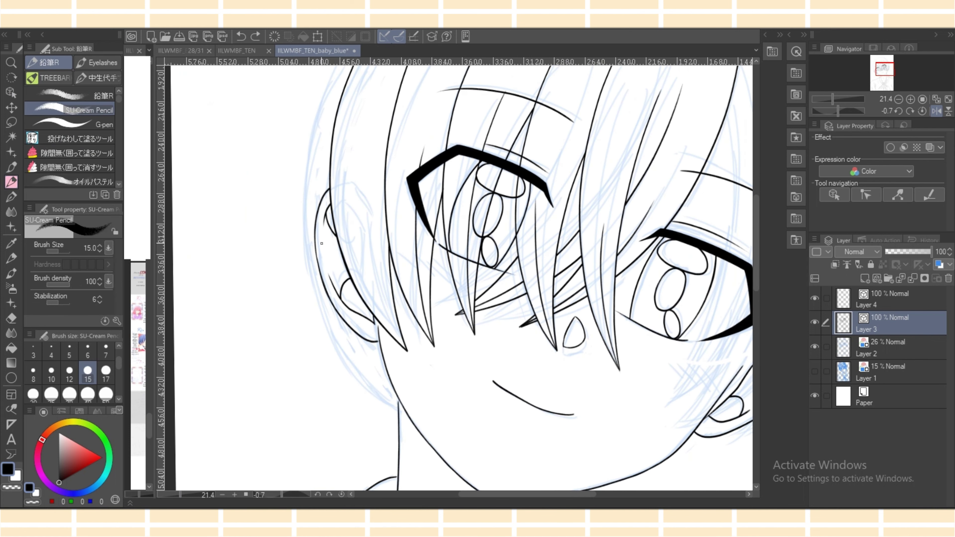
{"action": "left_click_drag", "start_coordinate": [365, 136], "coordinate": [432, 390]}
{"action": "left_click", "coordinate": [11, 92]}
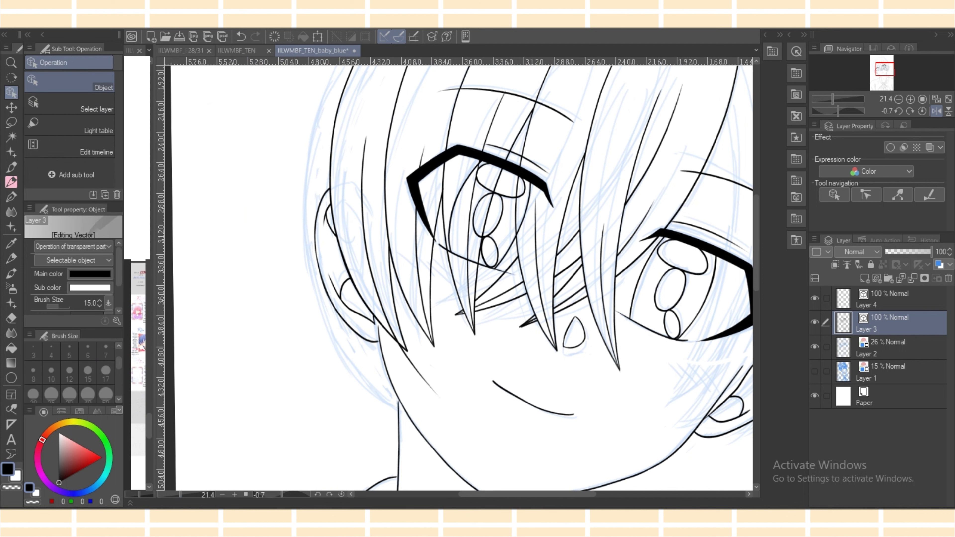
{"action": "left_click", "coordinate": [420, 373]}
{"action": "left_click_drag", "start_coordinate": [403, 413], "coordinate": [403, 402]}
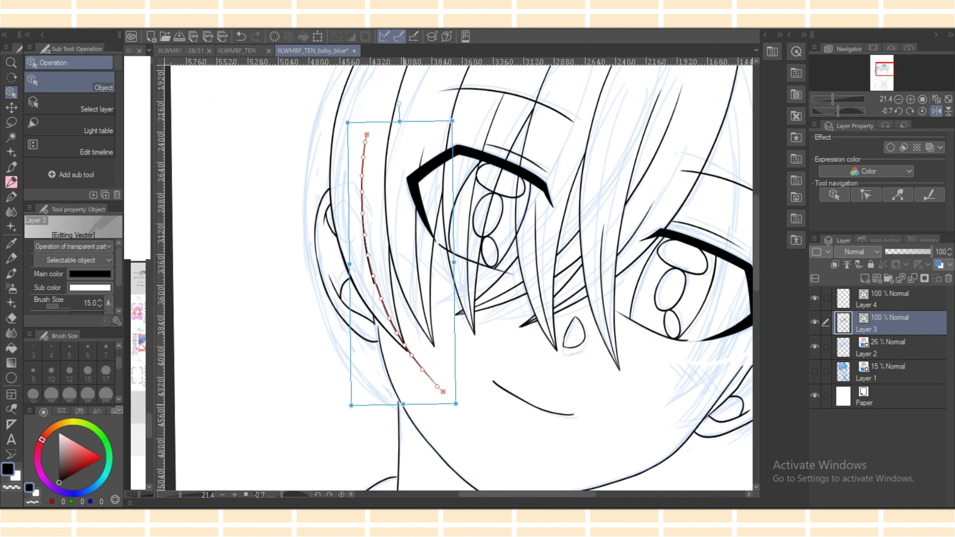
{"action": "key", "text": "e"}
{"action": "key", "text": "o"}
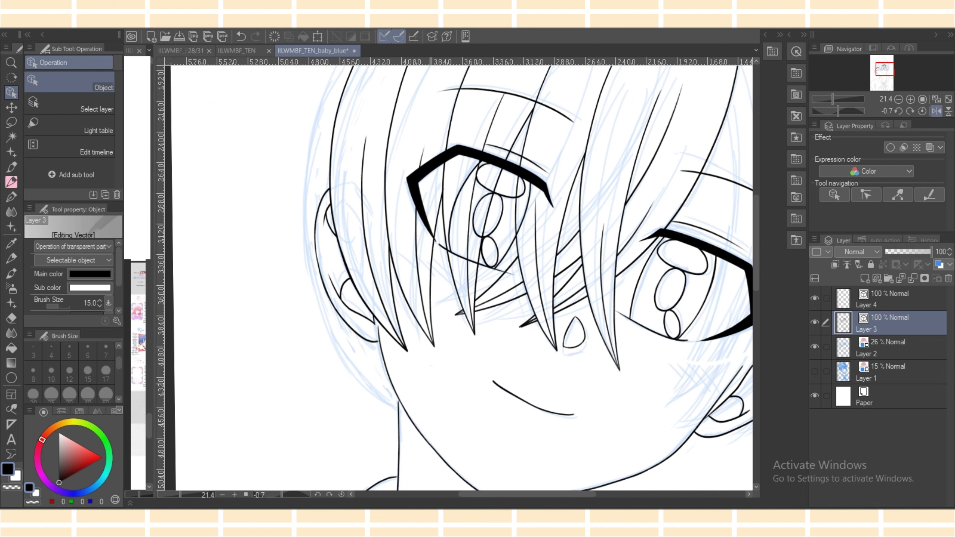
Flip the canvas view and draw the inner edge of a long hair strand across the opposite eye down to the cheek.
{"action": "left_click_drag", "start_coordinate": [458, 263], "coordinate": [459, 319]}
{"action": "left_click", "coordinate": [936, 111]}
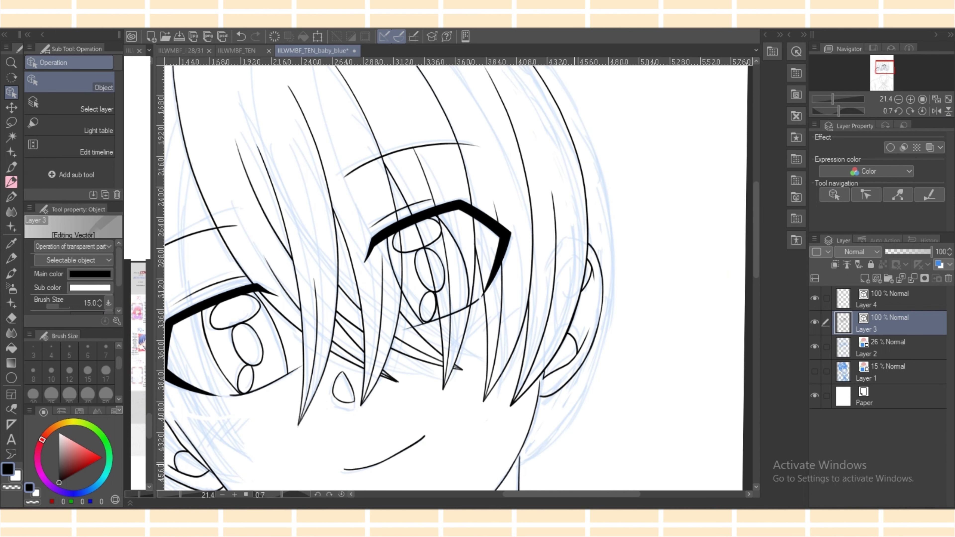
{"action": "scroll", "coordinate": [457, 277], "scroll_direction": "left", "scroll_amount": 5}
{"action": "left_click", "coordinate": [11, 182]}
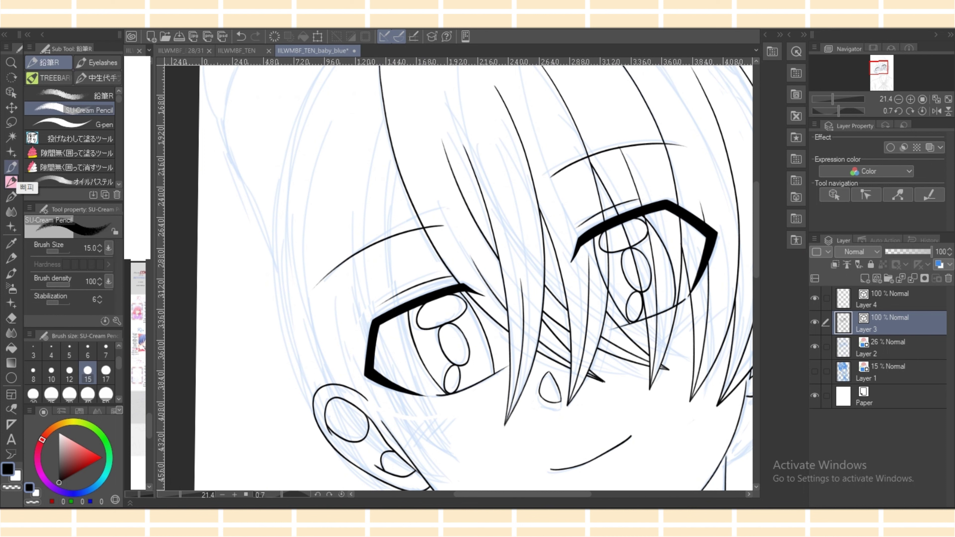
{"action": "mouse_move", "coordinate": [399, 172]}
{"action": "left_mouse_down"}
{"action": "mouse_move", "coordinate": [436, 409]}
{"action": "mouse_move", "coordinate": [472, 462]}
{"action": "left_mouse_up"}
{"action": "scroll", "coordinate": [745, 272], "scroll_direction": "down", "scroll_amount": 3}
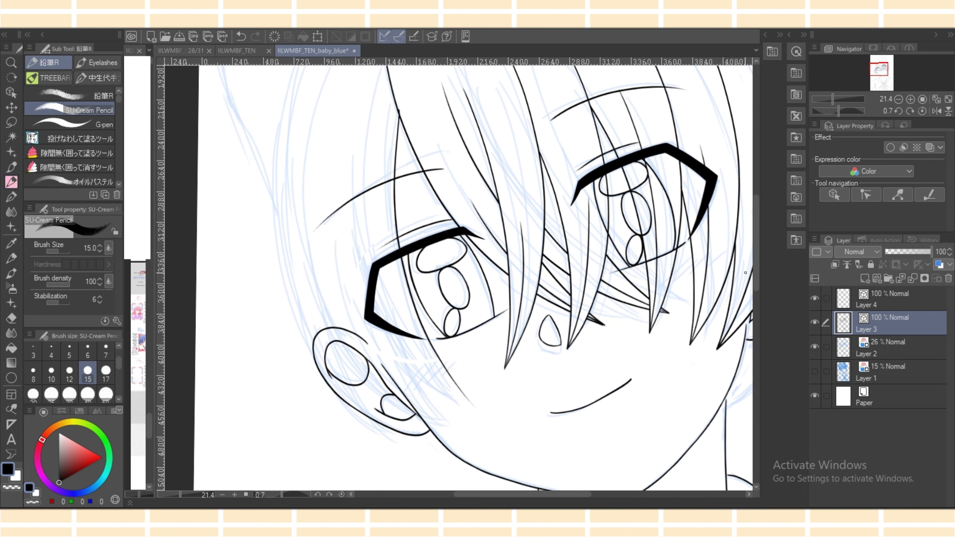
{"action": "key", "text": "ctrl+z"}
{"action": "key", "text": "ctrl+y"}
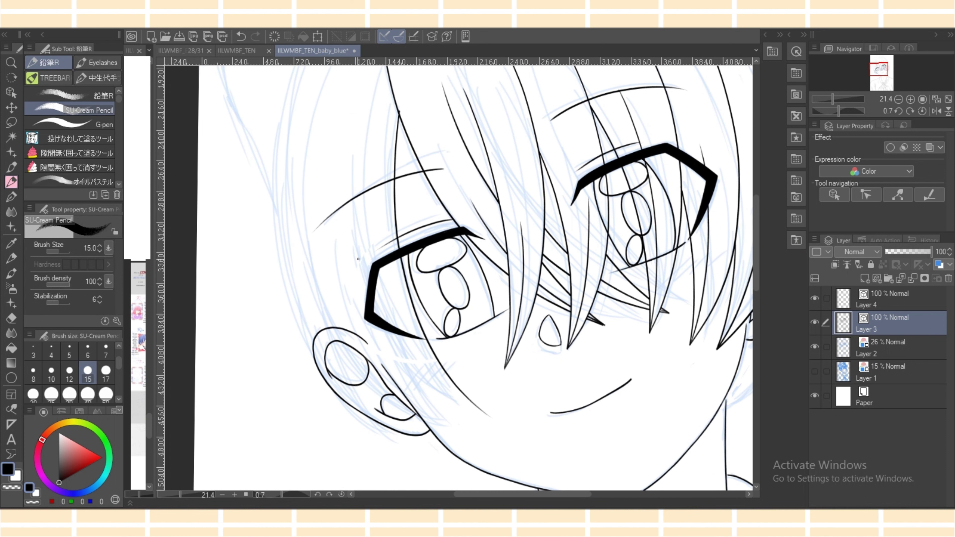
Try to draw the new strand's outer edge from the eyebrow past the eye's outer corner to the cheek, undoing rejected strokes.
{"action": "left_click_drag", "start_coordinate": [341, 151], "coordinate": [490, 409]}
{"action": "key", "text": "ctrl+z"}
{"action": "left_click_drag", "start_coordinate": [339, 168], "coordinate": [526, 414]}
{"action": "key", "text": "ctrl+z"}
{"action": "left_click_drag", "start_coordinate": [336, 169], "coordinate": [506, 414]}
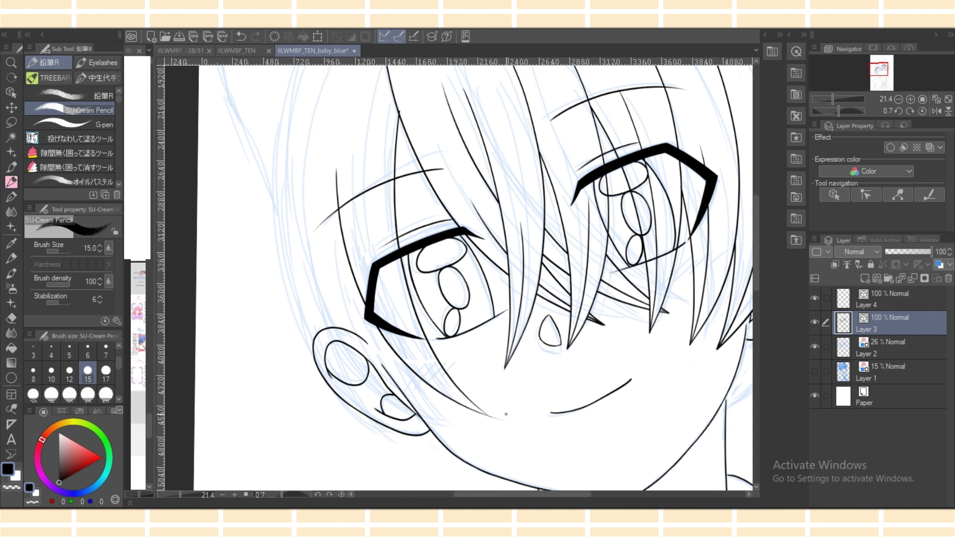
{"action": "key", "text": "ctrl+z"}
{"action": "left_click_drag", "start_coordinate": [342, 187], "coordinate": [503, 419]}
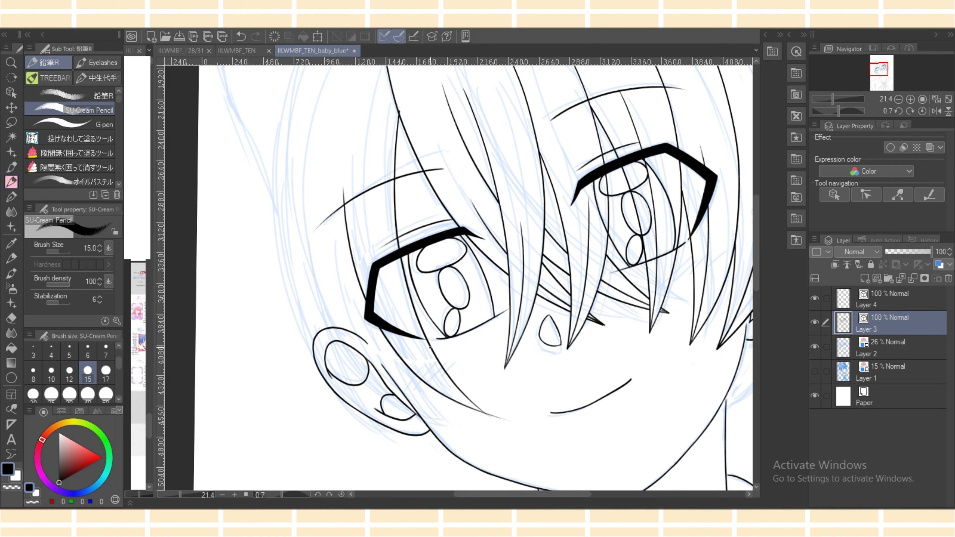
Rotate the canvas and redraw the strand's outer edge from above the eyebrow past the eye's outer corner, undoing rejected strokes.
{"action": "left_click_drag", "start_coordinate": [541, 381], "coordinate": [500, 453]}
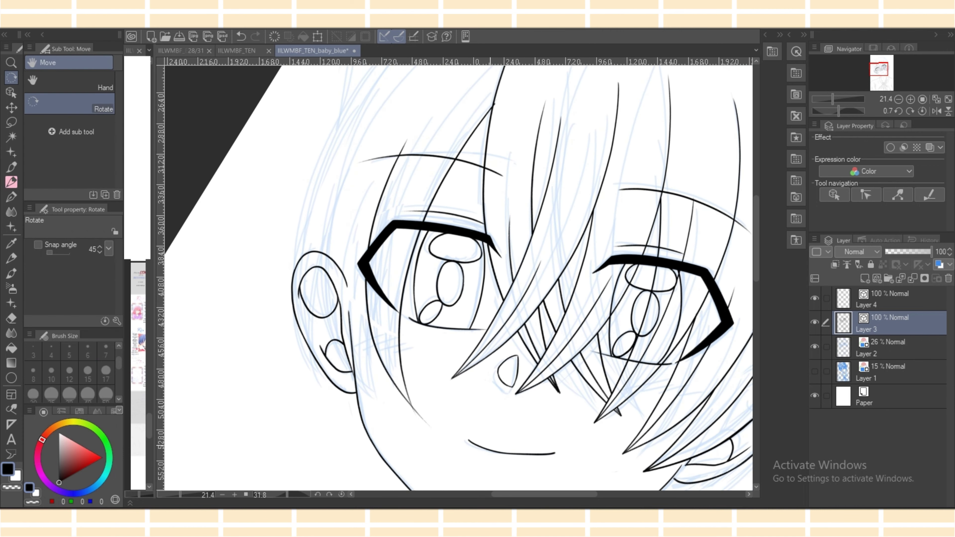
{"action": "key", "text": "ctrl+z"}
{"action": "left_click_drag", "start_coordinate": [405, 126], "coordinate": [441, 413]}
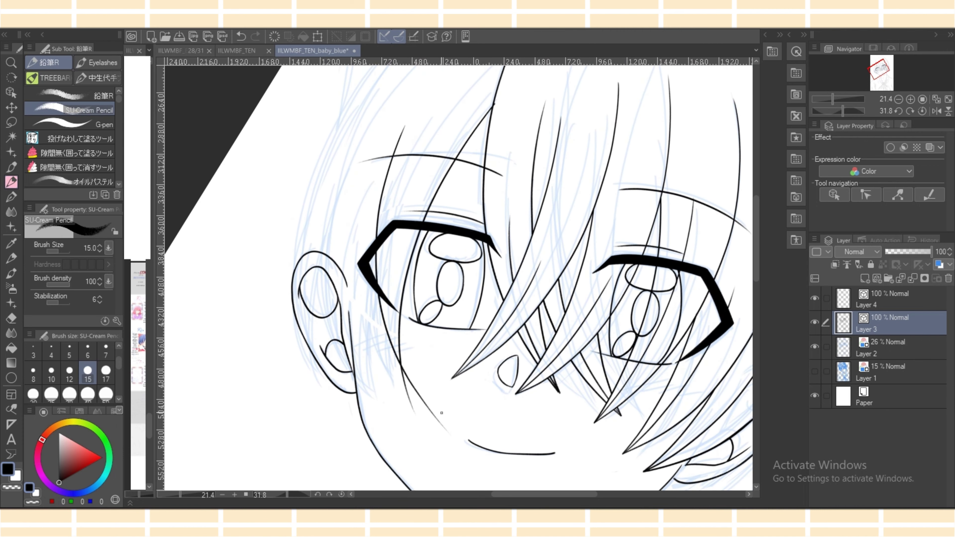
{"action": "key", "text": "ctrl+z"}
{"action": "left_click_drag", "start_coordinate": [406, 127], "coordinate": [442, 426]}
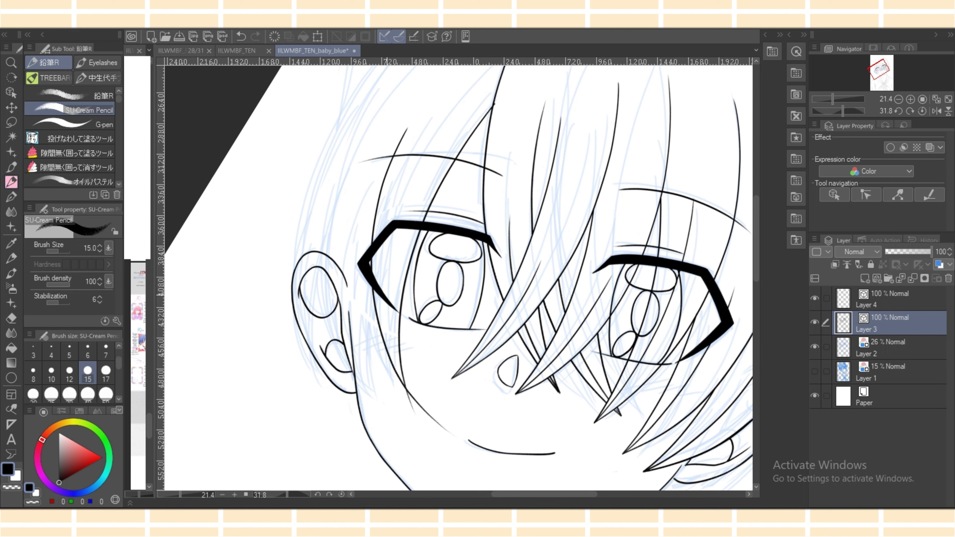
{"action": "key", "text": "ctrl+z"}
{"action": "mouse_move", "coordinate": [411, 124]}
{"action": "left_mouse_down"}
{"action": "mouse_move", "coordinate": [393, 382]}
{"action": "mouse_move", "coordinate": [440, 436]}
{"action": "left_mouse_up"}
{"action": "key", "text": "ctrl+z"}
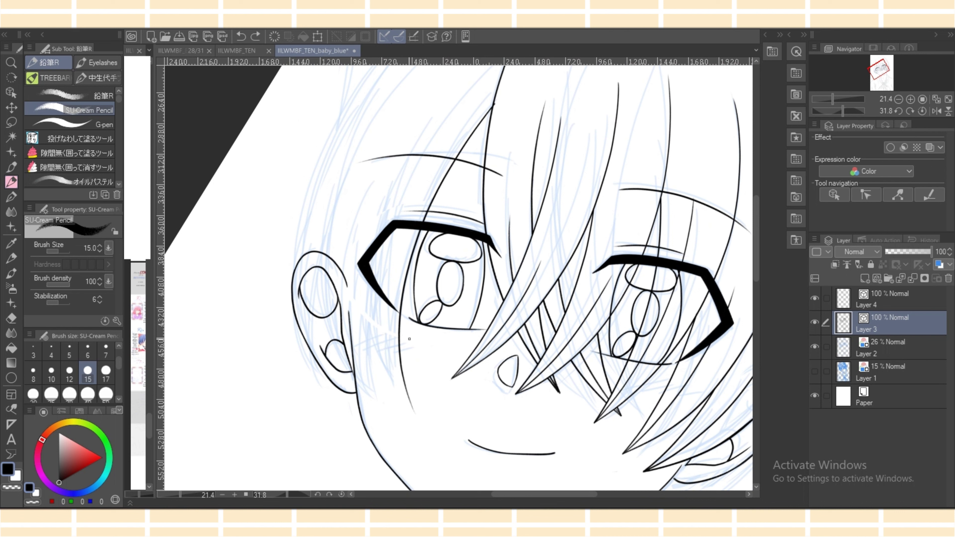
{"action": "mouse_move", "coordinate": [419, 110]}
{"action": "left_mouse_down"}
{"action": "mouse_move", "coordinate": [420, 411]}
{"action": "mouse_move", "coordinate": [429, 423]}
{"action": "left_mouse_up"}
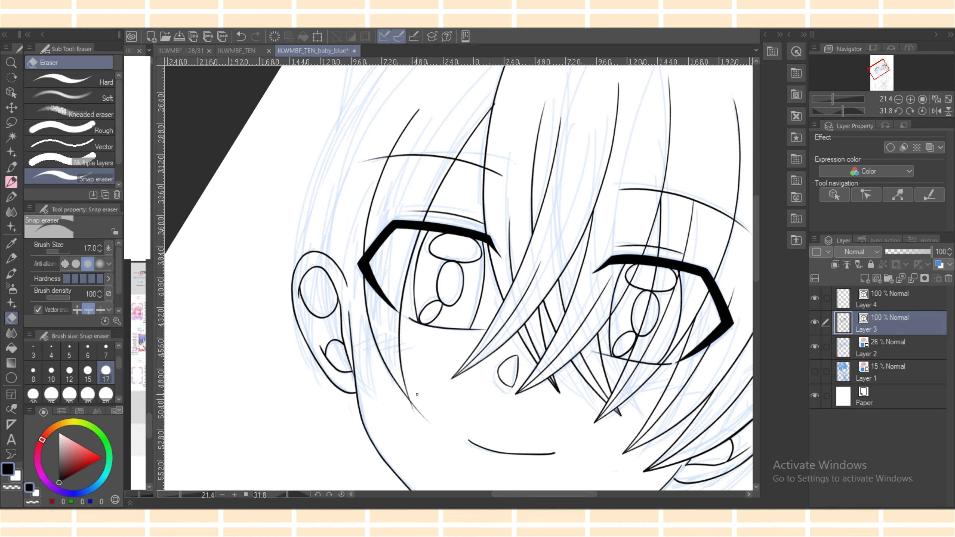
Adjust the strand's inner edge so it meets the outer edge in a sharp tip on the cheek, and erase the excess tails.
{"action": "key", "text": "o"}
{"action": "left_click", "coordinate": [409, 262]}
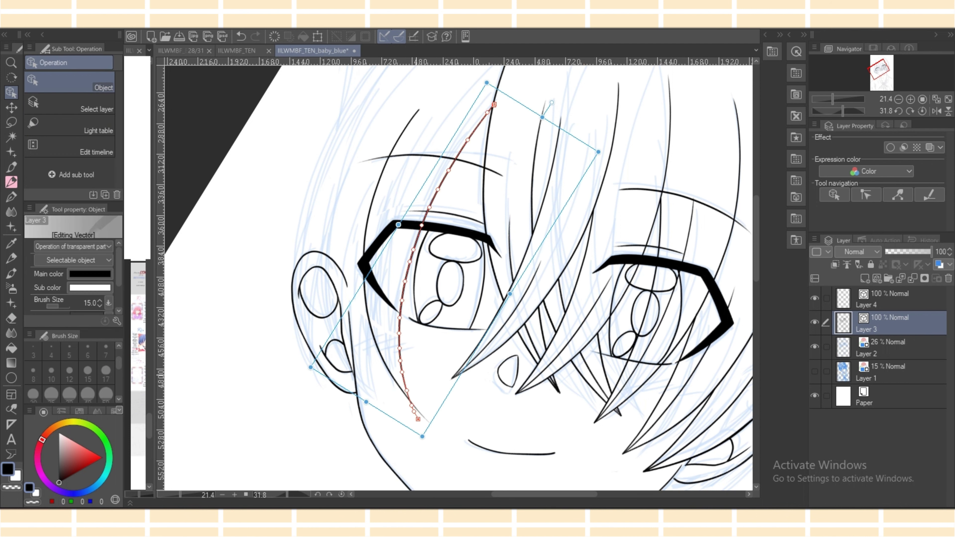
{"action": "left_click_drag", "start_coordinate": [366, 402], "coordinate": [368, 418]}
{"action": "key", "text": "p"}
{"action": "key", "text": "o"}
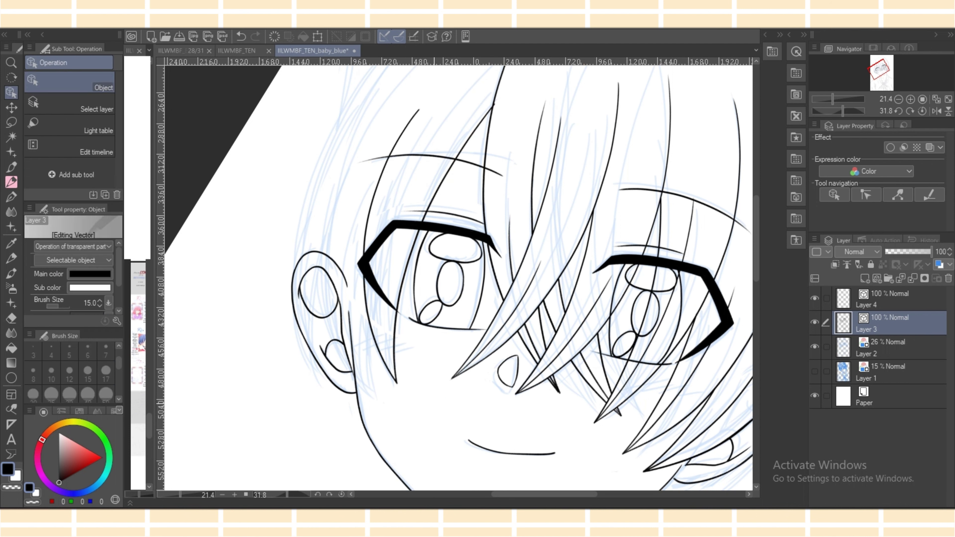
Draw an inner line from below the eyebrow to the tip of the strand over the eye, align it and trim its tail.
{"action": "key", "text": "p"}
{"action": "key", "text": "e"}
{"action": "key", "text": "p"}
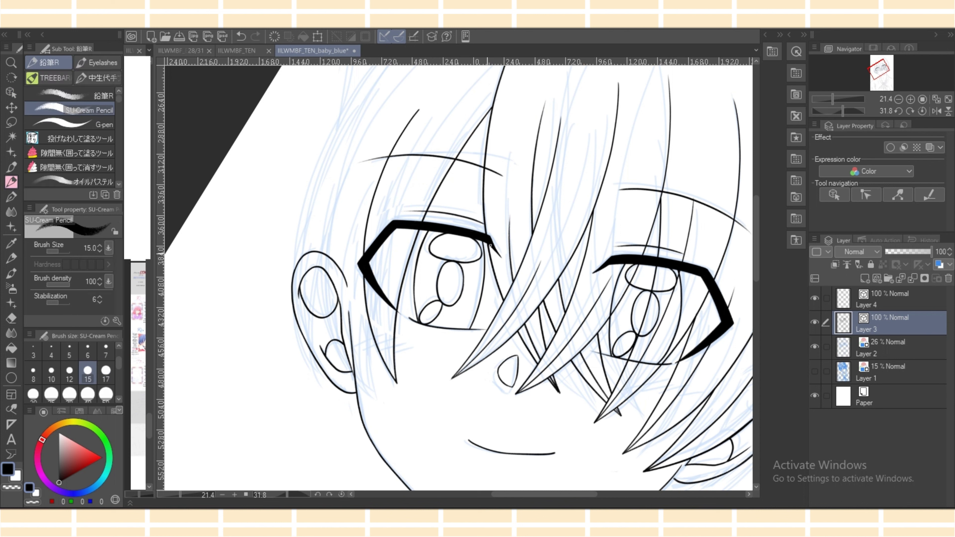
{"action": "left_click_drag", "start_coordinate": [386, 237], "coordinate": [420, 438]}
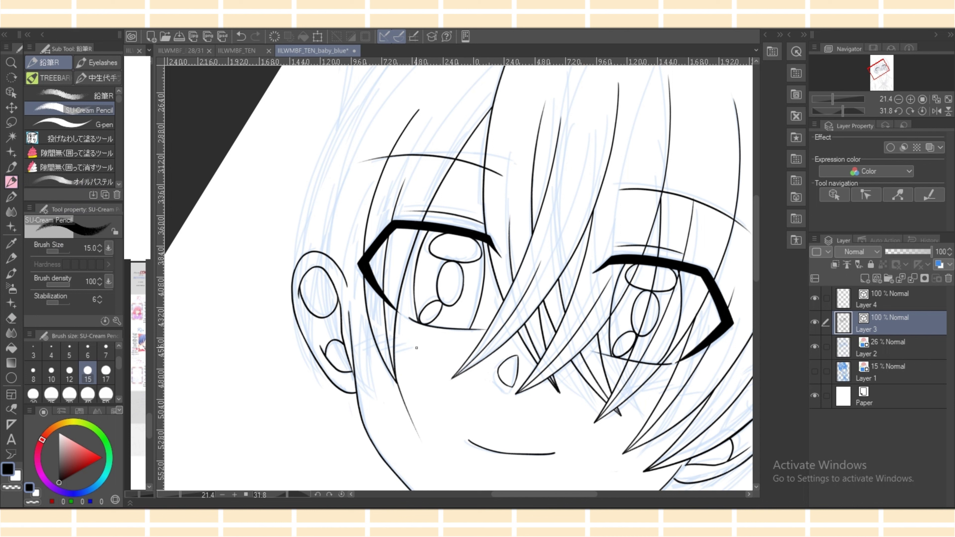
{"action": "left_click", "coordinate": [12, 93]}
{"action": "mouse_move", "coordinate": [384, 285]}
{"action": "left_mouse_down"}
{"action": "mouse_move", "coordinate": [379, 297]}
{"action": "mouse_move", "coordinate": [386, 291]}
{"action": "left_mouse_up"}
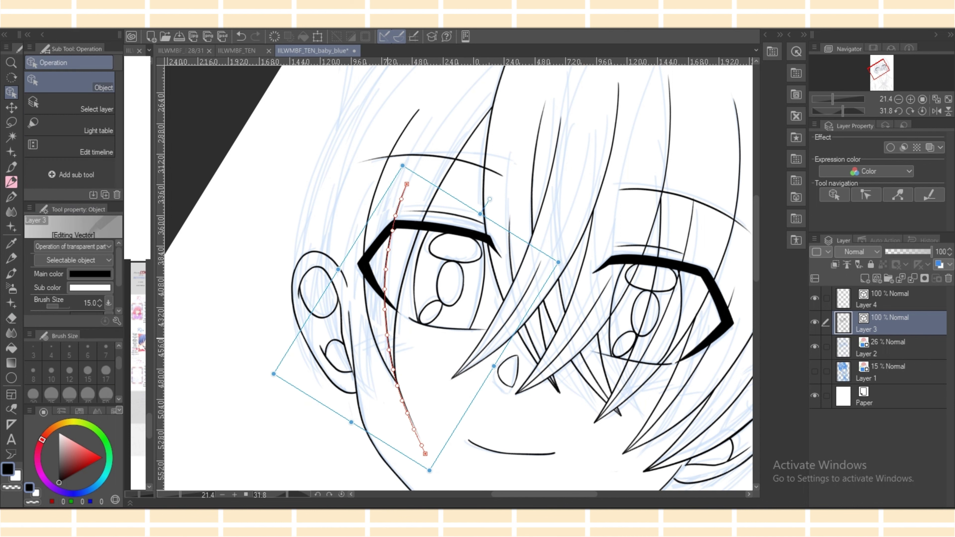
{"action": "key", "text": "e"}
{"action": "key", "text": "o"}
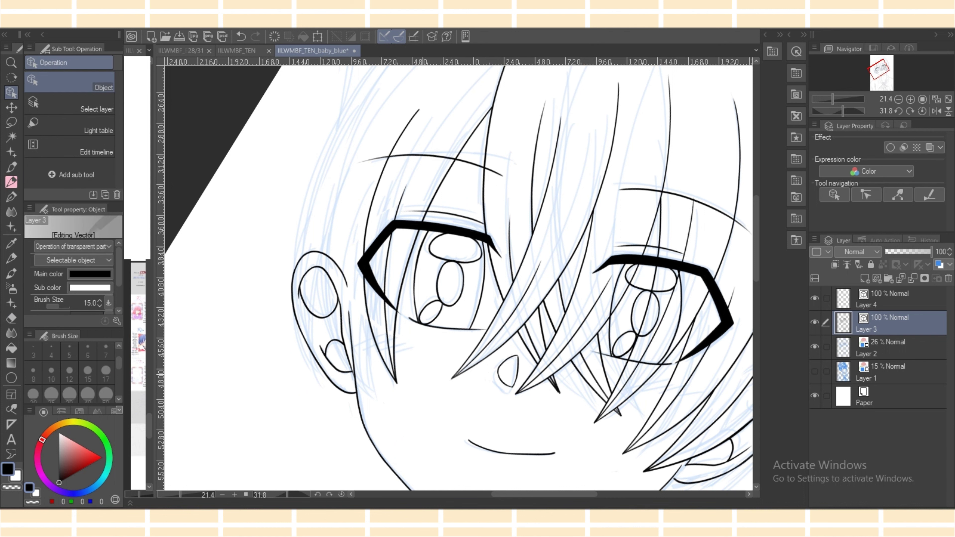
{"action": "key", "text": "p"}
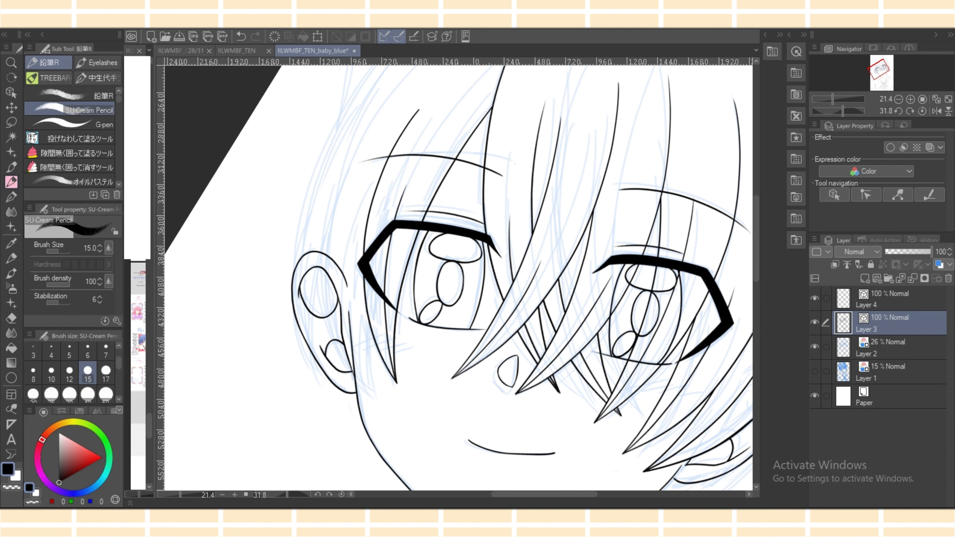
Draw a long hair strand in front of the ear, adding a short second edge that closes its tip near the jaw.
{"action": "scroll", "coordinate": [458, 277], "scroll_direction": "up", "scroll_amount": 2}
{"action": "mouse_move", "coordinate": [387, 133]}
{"action": "left_mouse_down"}
{"action": "mouse_move", "coordinate": [342, 416]}
{"action": "mouse_move", "coordinate": [395, 475]}
{"action": "left_mouse_up"}
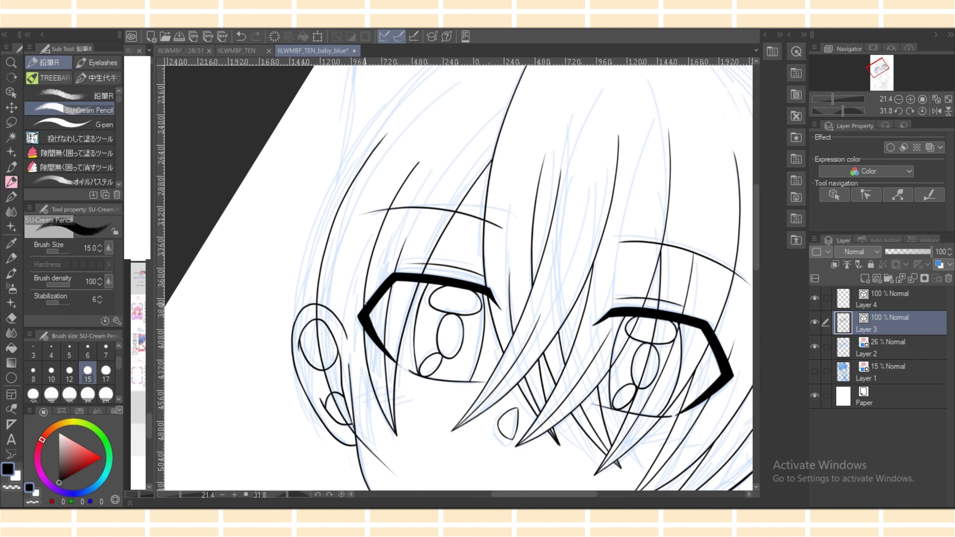
{"action": "left_click_drag", "start_coordinate": [368, 376], "coordinate": [387, 481]}
{"action": "key", "text": "ctrl+z"}
{"action": "mouse_move", "coordinate": [367, 369]}
{"action": "left_mouse_down"}
{"action": "mouse_move", "coordinate": [388, 488]}
{"action": "mouse_move", "coordinate": [376, 472]}
{"action": "left_mouse_up"}
Erase the strand's overhanging tail and the ear lines that run inside it with the size 17 Snap eraser.
{"action": "key", "text": "e"}
{"action": "mouse_move", "coordinate": [355, 429]}
{"action": "left_mouse_down"}
{"action": "mouse_move", "coordinate": [339, 390]}
{"action": "mouse_move", "coordinate": [354, 423]}
{"action": "left_mouse_up"}
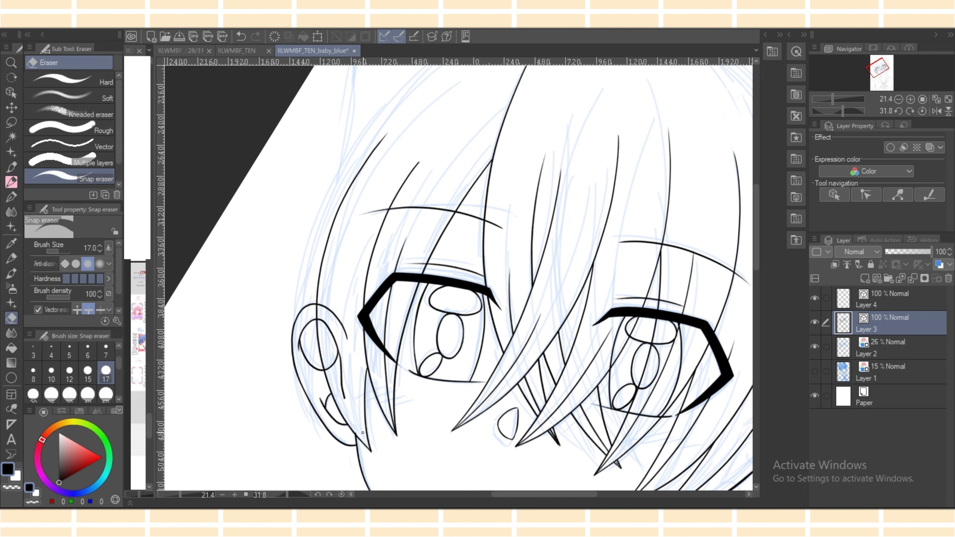
{"action": "left_click_drag", "start_coordinate": [336, 314], "coordinate": [326, 324]}
{"action": "mouse_move", "coordinate": [328, 360]}
{"action": "left_mouse_down"}
{"action": "mouse_move", "coordinate": [335, 367]}
{"action": "mouse_move", "coordinate": [337, 336]}
{"action": "left_mouse_up"}
{"action": "key", "text": "p"}
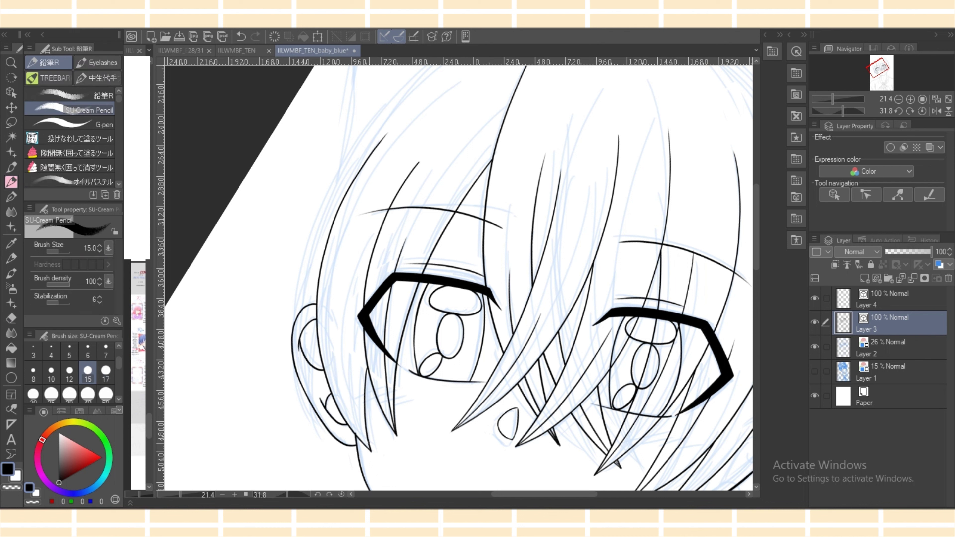
{"action": "key", "text": "e"}
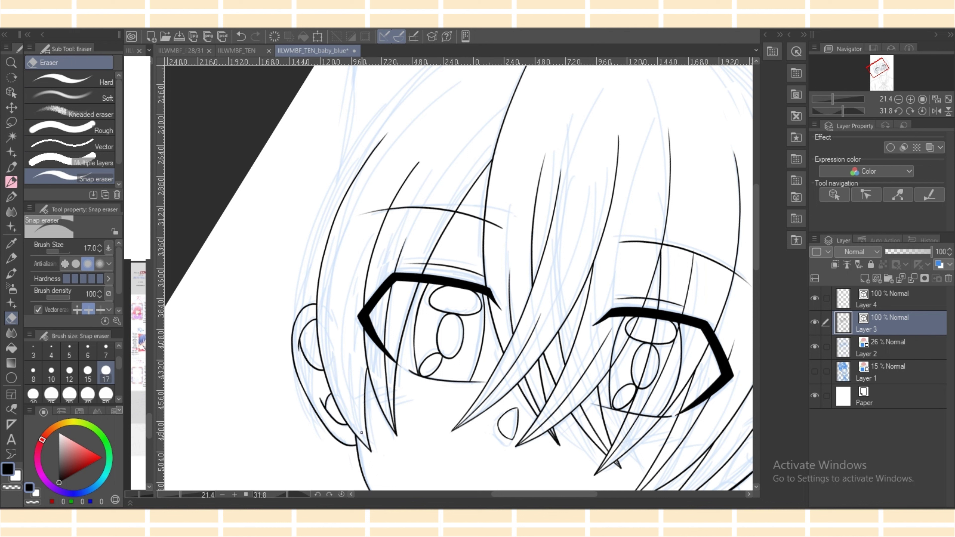
Draw an inner line down the strand in front of the ear, align it with the tip and remove the excess beyond it.
{"action": "key", "text": "p"}
{"action": "left_click_drag", "start_coordinate": [340, 294], "coordinate": [398, 491]}
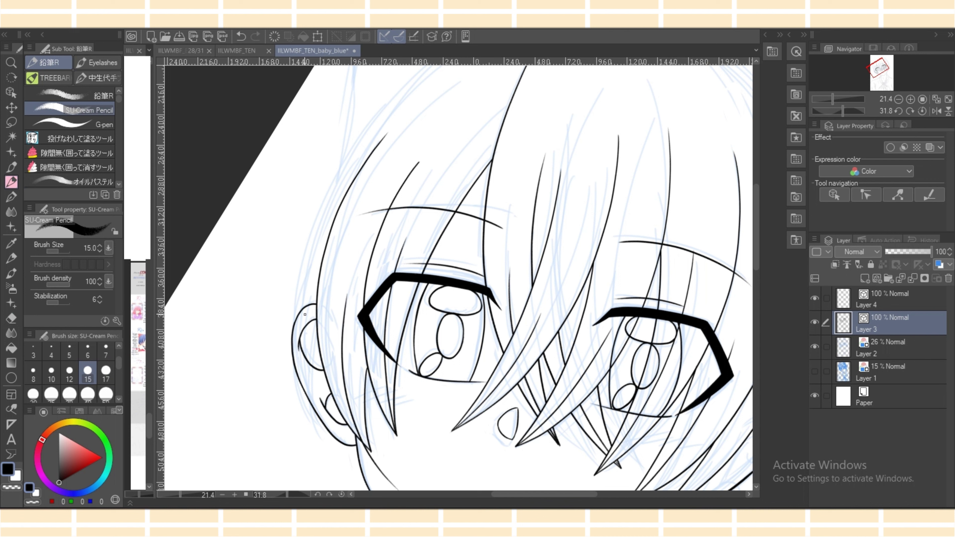
{"action": "key", "text": "o"}
{"action": "left_click_drag", "start_coordinate": [344, 386], "coordinate": [346, 382]}
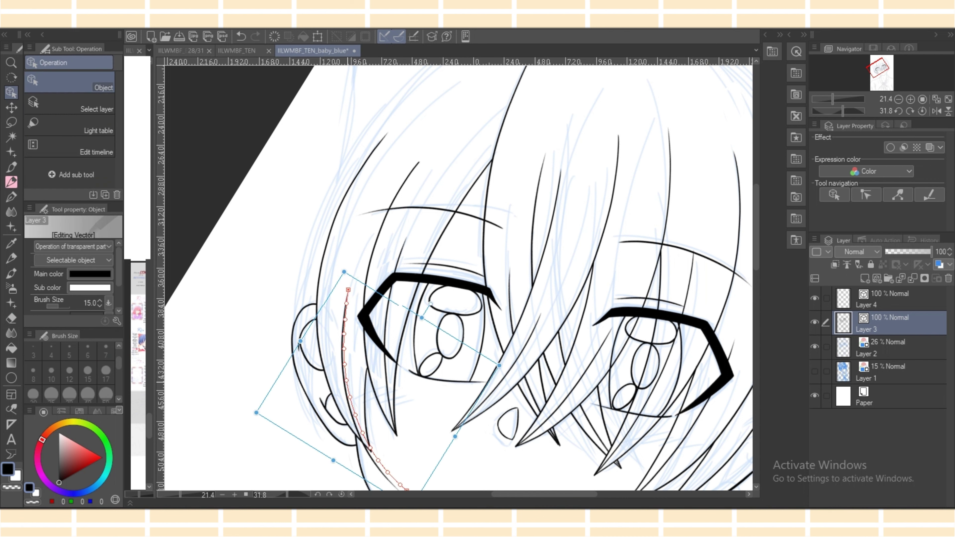
{"action": "key", "text": "Delete"}
{"action": "key", "text": "e"}
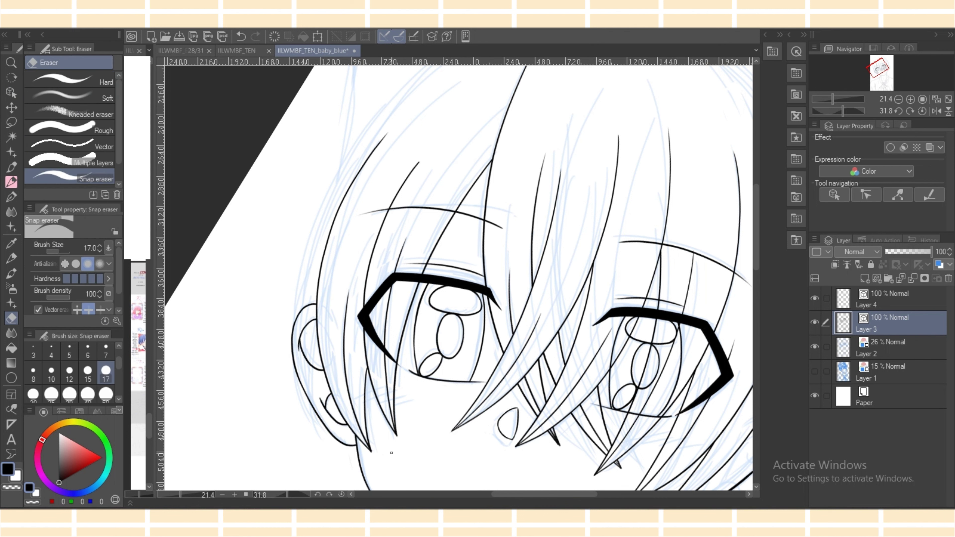
{"action": "key", "text": "o"}
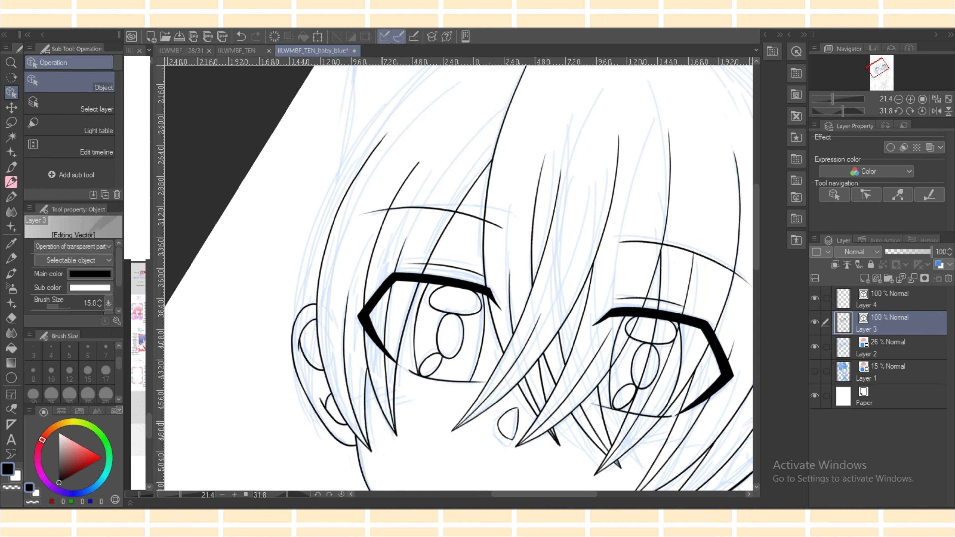
Draw the outermost hair strand over the ear on the picture's left with the SU-Cream Pencil, adding a short second edge that closes its tip.
{"action": "scroll", "coordinate": [459, 277], "scroll_direction": "up", "scroll_amount": 1}
{"action": "scroll", "coordinate": [459, 277], "scroll_direction": "down", "scroll_amount": 3}
{"action": "scroll", "coordinate": [459, 277], "scroll_direction": "up", "scroll_amount": 1}
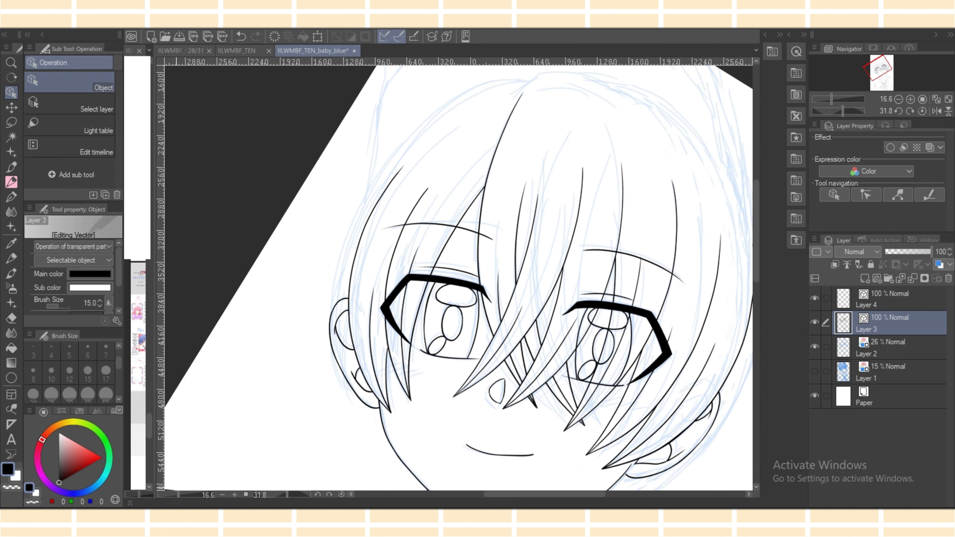
{"action": "key", "text": "p"}
{"action": "mouse_move", "coordinate": [466, 95]}
{"action": "left_mouse_down"}
{"action": "mouse_move", "coordinate": [352, 219]}
{"action": "mouse_move", "coordinate": [330, 381]}
{"action": "left_mouse_up"}
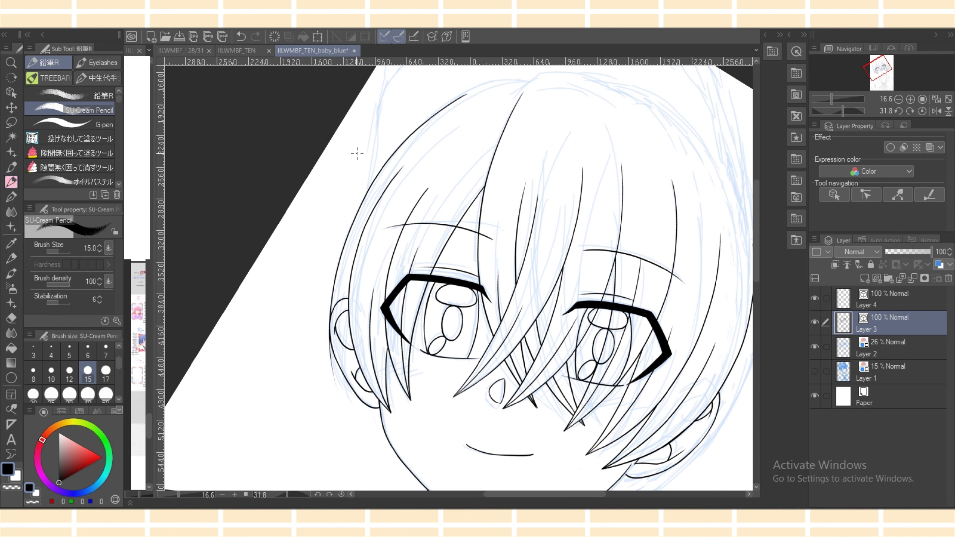
{"action": "key", "text": "ctrl+z"}
{"action": "mouse_move", "coordinate": [417, 130]}
{"action": "left_mouse_down"}
{"action": "mouse_move", "coordinate": [336, 303]}
{"action": "mouse_move", "coordinate": [357, 410]}
{"action": "left_mouse_up"}
{"action": "key", "text": "ctrl+z"}
{"action": "left_click_drag", "start_coordinate": [393, 158], "coordinate": [365, 425]}
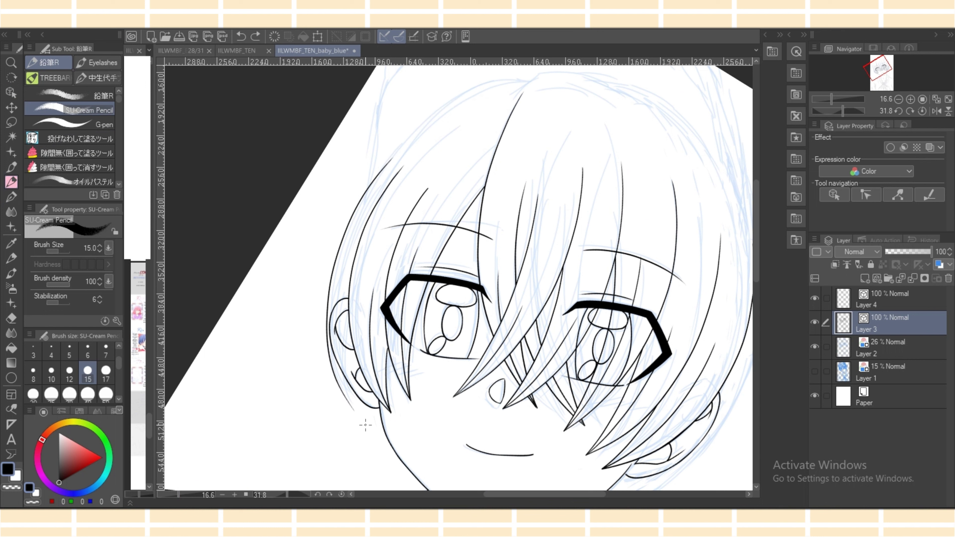
{"action": "key", "text": "ctrl+z"}
{"action": "left_click_drag", "start_coordinate": [383, 167], "coordinate": [359, 419]}
{"action": "mouse_move", "coordinate": [351, 319]}
{"action": "left_mouse_down"}
{"action": "mouse_move", "coordinate": [345, 394]}
{"action": "mouse_move", "coordinate": [358, 437]}
{"action": "mouse_move", "coordinate": [358, 422]}
{"action": "left_mouse_up"}
Erase the ear lines that run inside the outermost strand with the Snap eraser and draw an inner line down the strand.
{"action": "key", "text": "e"}
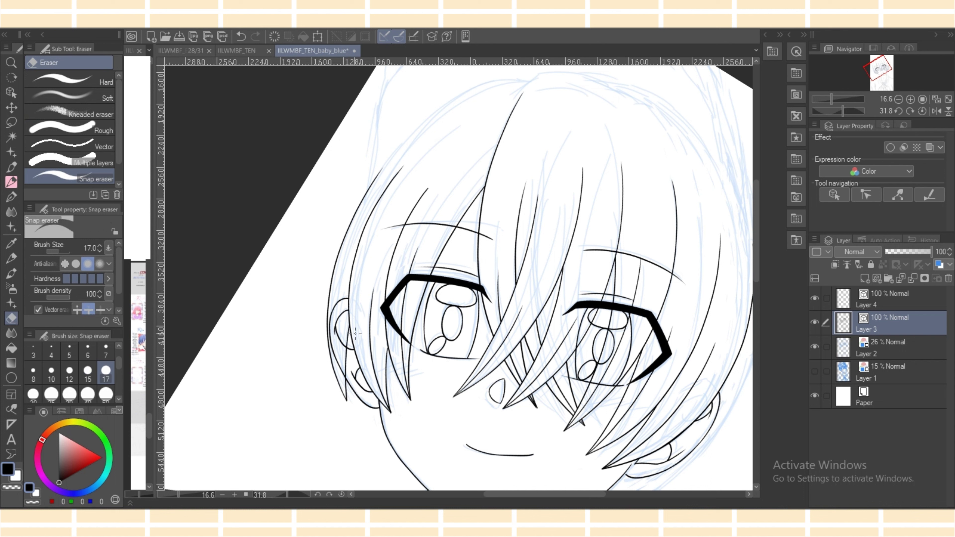
{"action": "left_click_drag", "start_coordinate": [341, 295], "coordinate": [345, 371]}
{"action": "mouse_move", "coordinate": [329, 338]}
{"action": "left_mouse_down"}
{"action": "mouse_move", "coordinate": [333, 325]}
{"action": "mouse_move", "coordinate": [354, 432]}
{"action": "left_mouse_up"}
{"action": "key", "text": "p"}
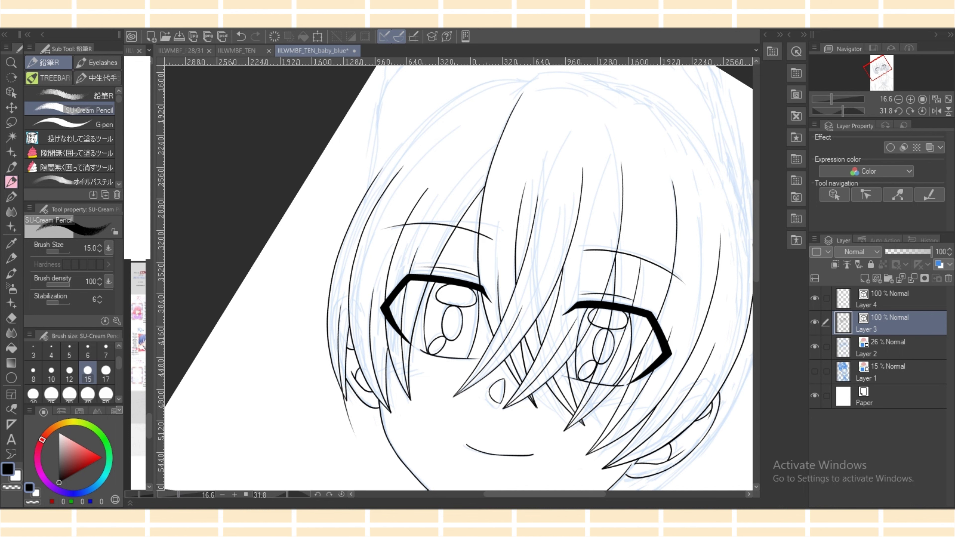
Correct the inner line of the outermost strand so it ends at the tip, removing the tail beyond it.
{"action": "left_click_drag", "start_coordinate": [179, 494], "coordinate": [183, 495]}
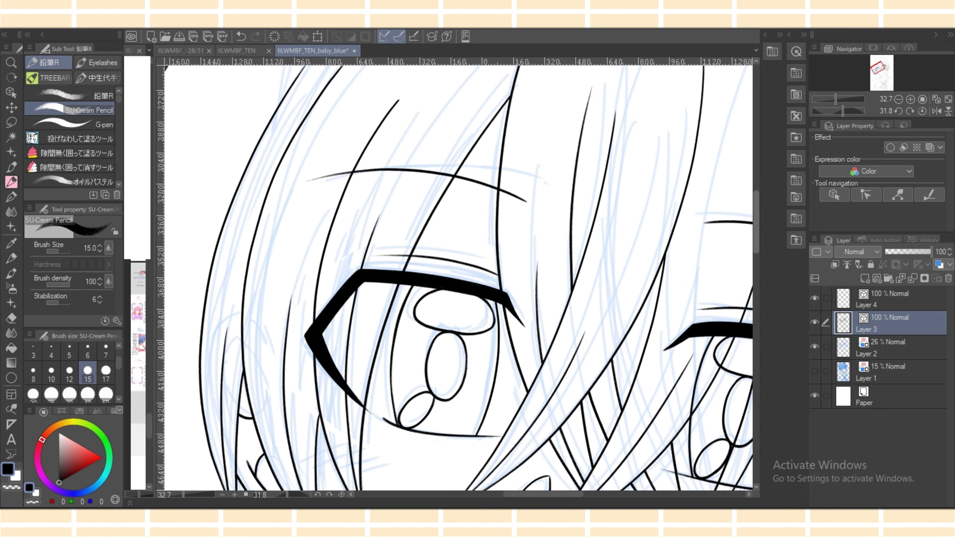
{"action": "scroll", "coordinate": [168, 282], "scroll_direction": "down", "scroll_amount": 5}
{"action": "key", "text": "o"}
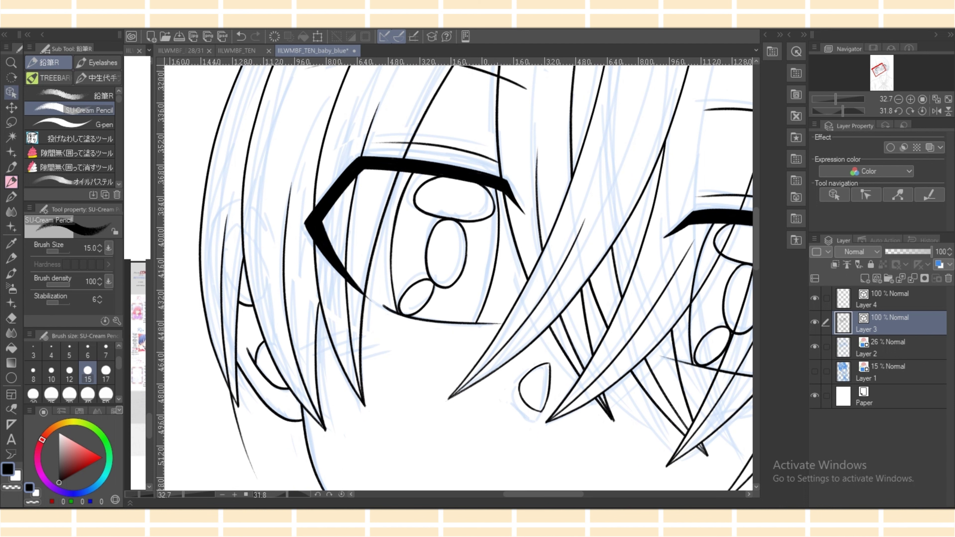
{"action": "left_click", "coordinate": [225, 282]}
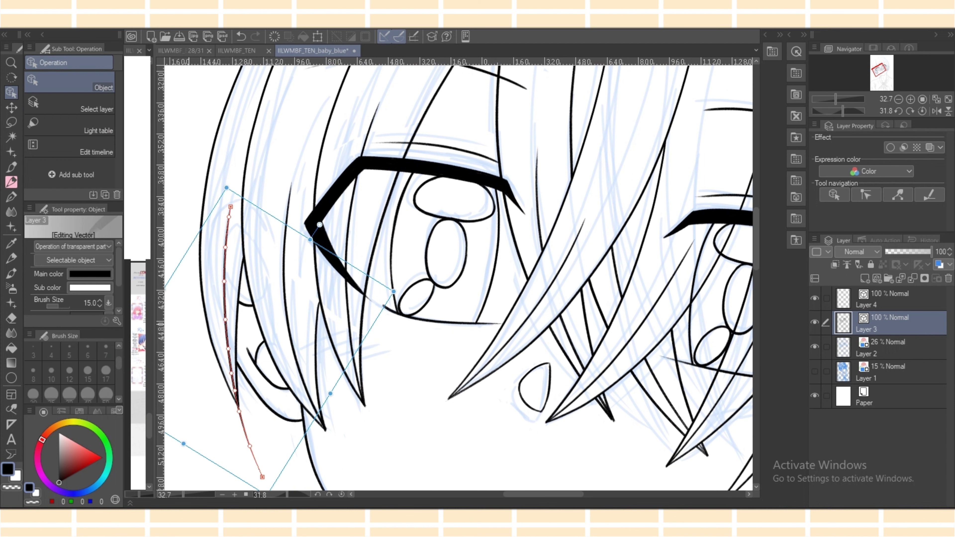
{"action": "key", "text": "p"}
{"action": "key", "text": "ctrl+z"}
{"action": "mouse_move", "coordinate": [220, 362]}
{"action": "left_mouse_down"}
{"action": "mouse_move", "coordinate": [265, 451]}
{"action": "mouse_move", "coordinate": [252, 430]}
{"action": "left_mouse_up"}
{"action": "key", "text": "e"}
{"action": "key", "text": "p"}
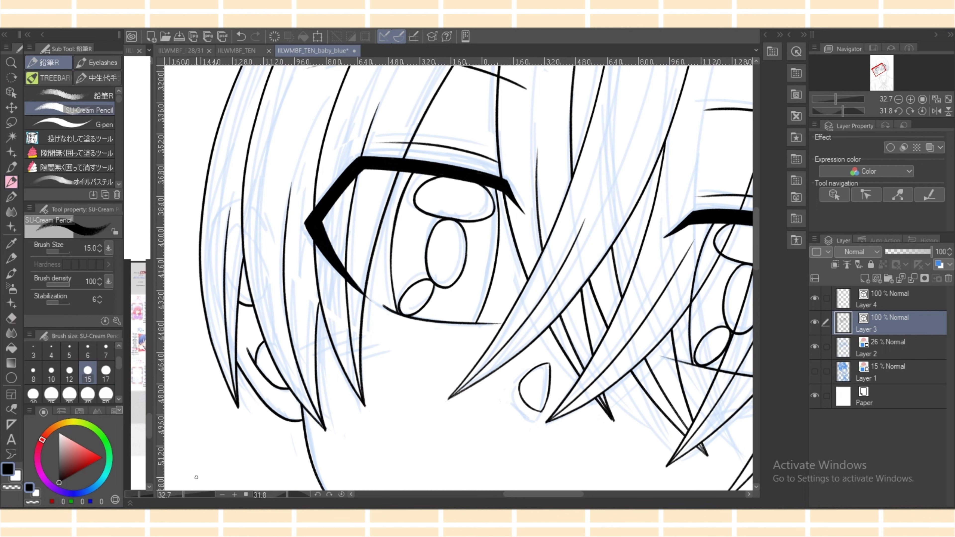
Draw the head's hair outline from the outermost strand up to the parting, plus a second arc from the parting over the crown.
{"action": "left_click", "coordinate": [180, 494]}
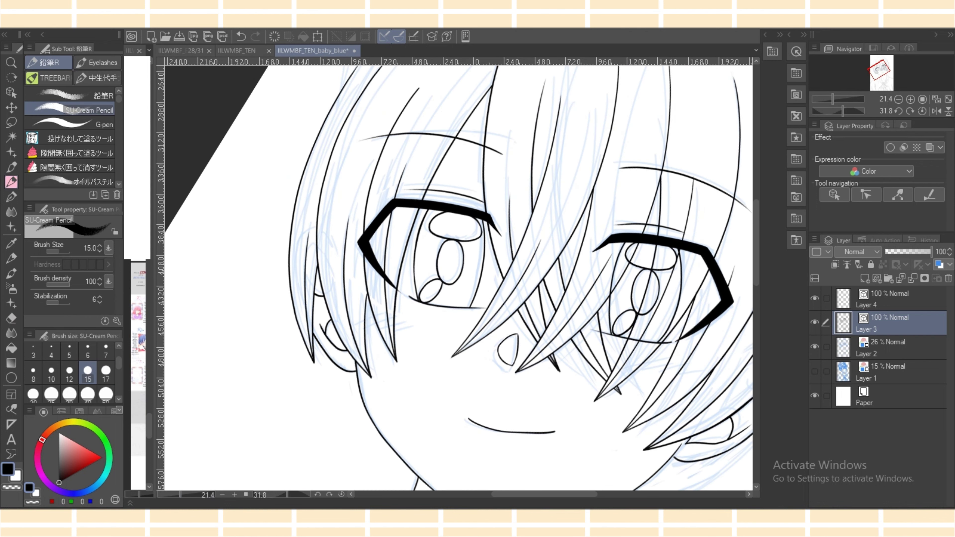
{"action": "scroll", "coordinate": [483, 196], "scroll_direction": "up", "scroll_amount": 5}
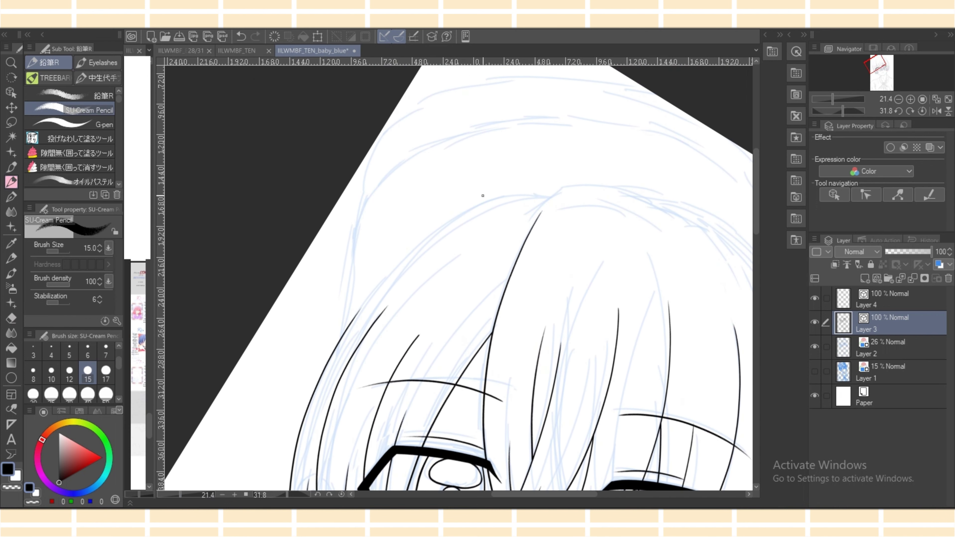
{"action": "mouse_move", "coordinate": [344, 330]}
{"action": "left_mouse_down"}
{"action": "mouse_move", "coordinate": [503, 198]}
{"action": "mouse_move", "coordinate": [574, 185]}
{"action": "left_mouse_up"}
{"action": "key", "text": "ctrl+z"}
{"action": "key", "text": "ctrl+z"}
{"action": "mouse_move", "coordinate": [347, 325]}
{"action": "left_mouse_down"}
{"action": "mouse_move", "coordinate": [548, 188]}
{"action": "mouse_move", "coordinate": [577, 187]}
{"action": "mouse_move", "coordinate": [505, 200]}
{"action": "mouse_move", "coordinate": [559, 196]}
{"action": "left_mouse_up"}
{"action": "key", "text": "ctrl+z"}
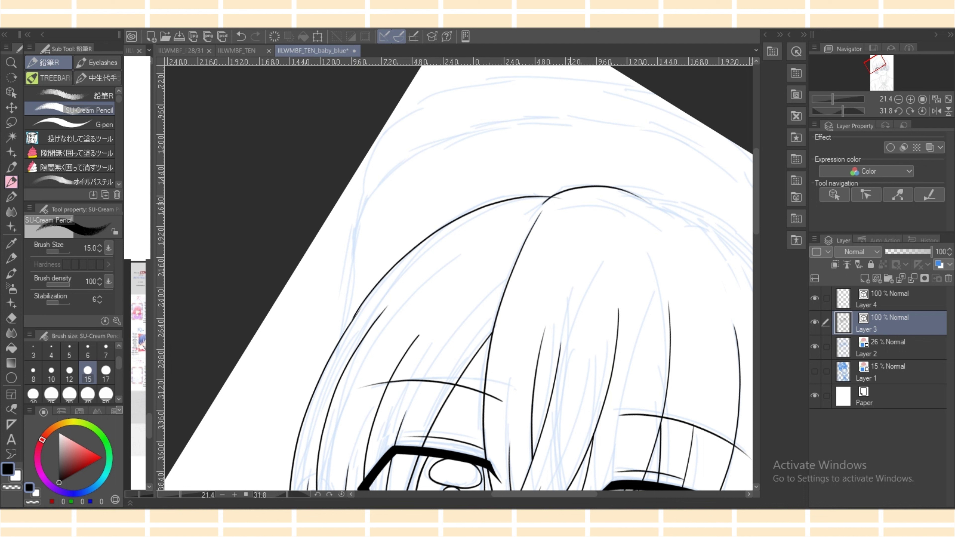
{"action": "key", "text": "ctrl+z"}
{"action": "left_click_drag", "start_coordinate": [547, 196], "coordinate": [706, 218]}
{"action": "key", "text": "e"}
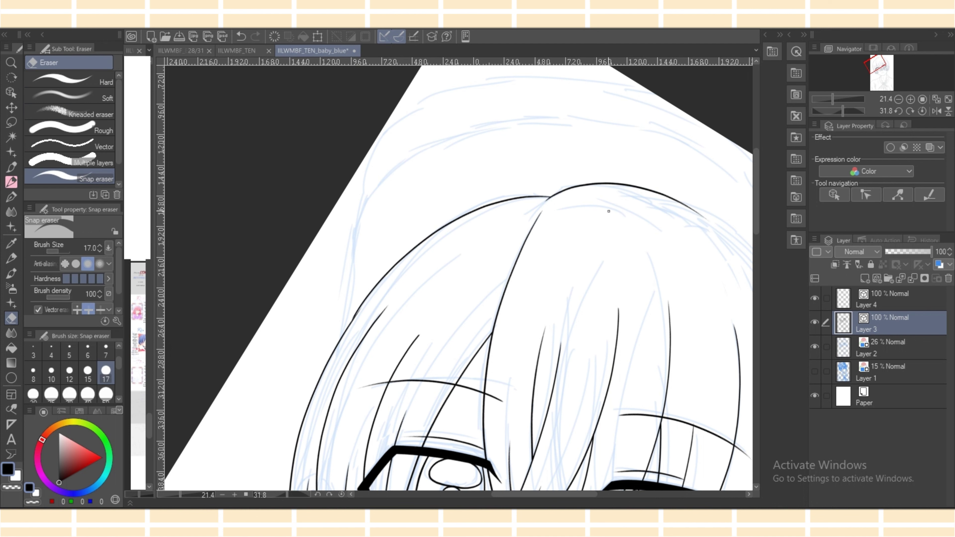
{"action": "key", "text": "p"}
With the canvas mirrored and rotated, draw the hair outline from the opposite outer strand up to meet the crown arc.
{"action": "left_click", "coordinate": [922, 110]}
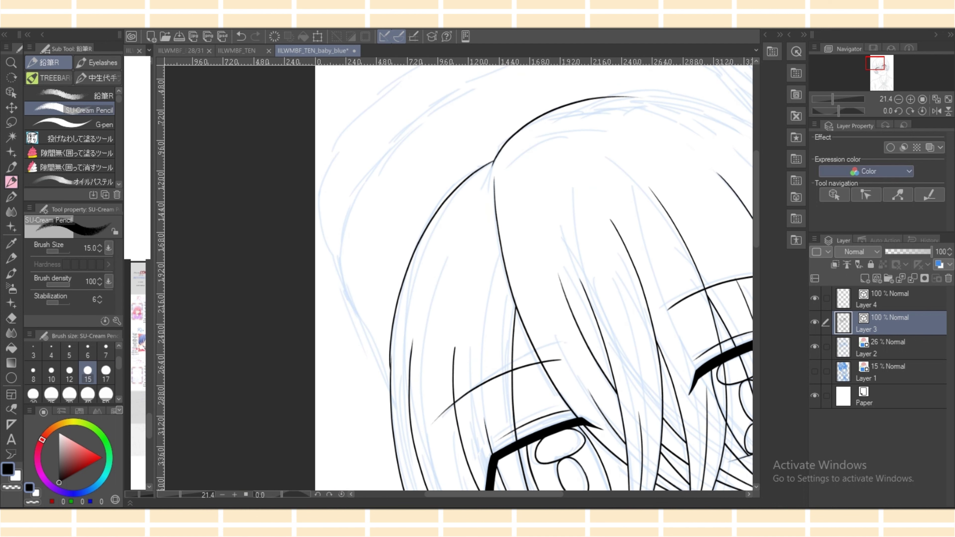
{"action": "left_click_drag", "start_coordinate": [614, 441], "coordinate": [559, 442]}
{"action": "left_click", "coordinate": [936, 111]}
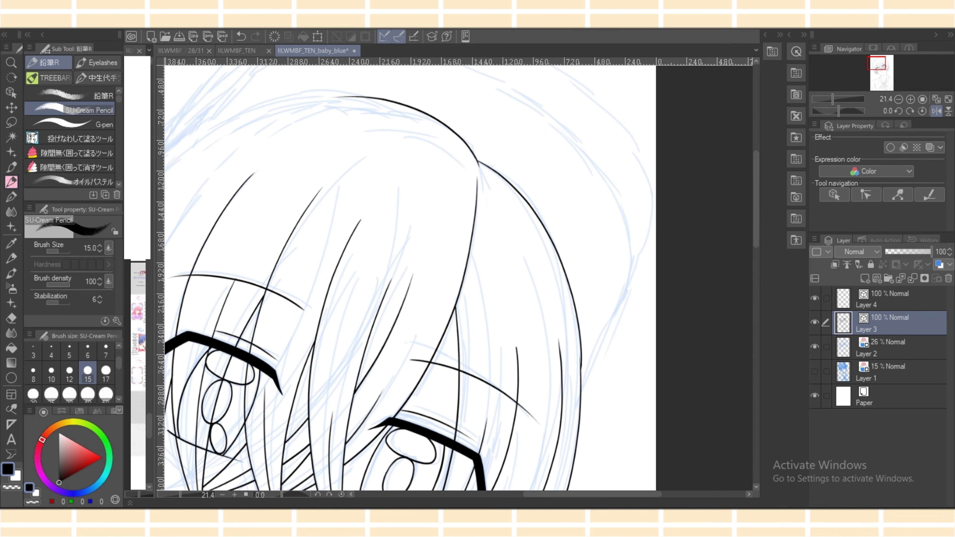
{"action": "key", "text": "r"}
{"action": "left_click_drag", "start_coordinate": [381, 382], "coordinate": [425, 404]}
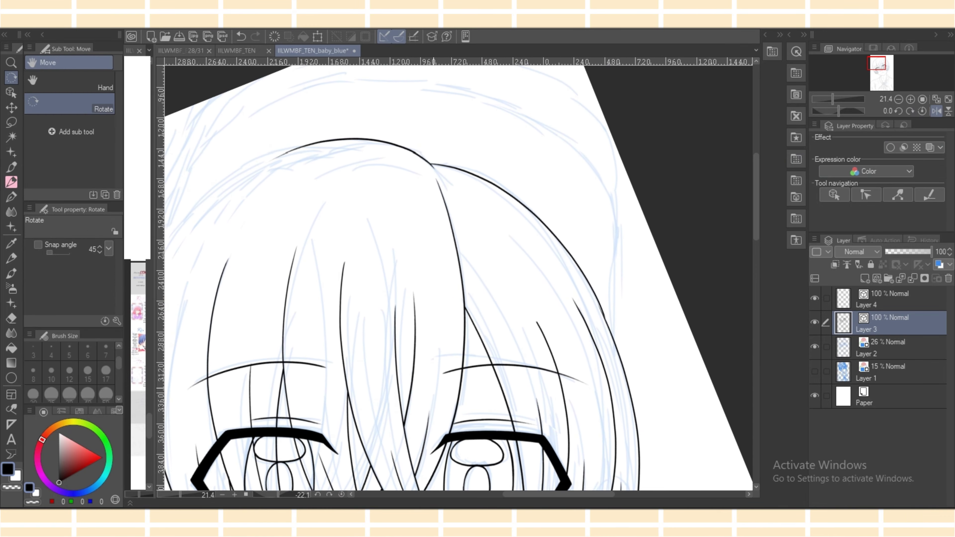
{"action": "left_click_drag", "start_coordinate": [533, 494], "coordinate": [481, 494]}
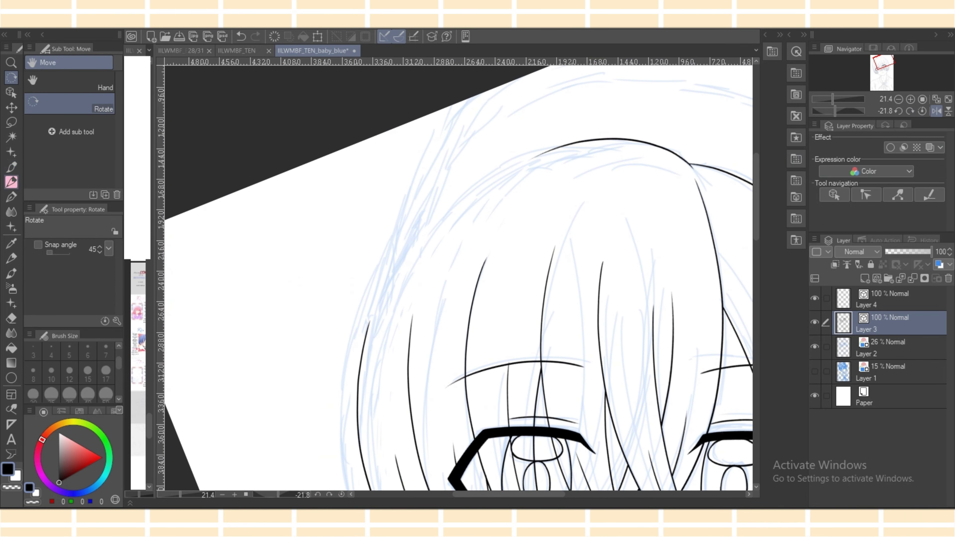
{"action": "left_click", "coordinate": [11, 182]}
{"action": "left_click_drag", "start_coordinate": [372, 322], "coordinate": [571, 129]}
{"action": "key", "text": "ctrl+z"}
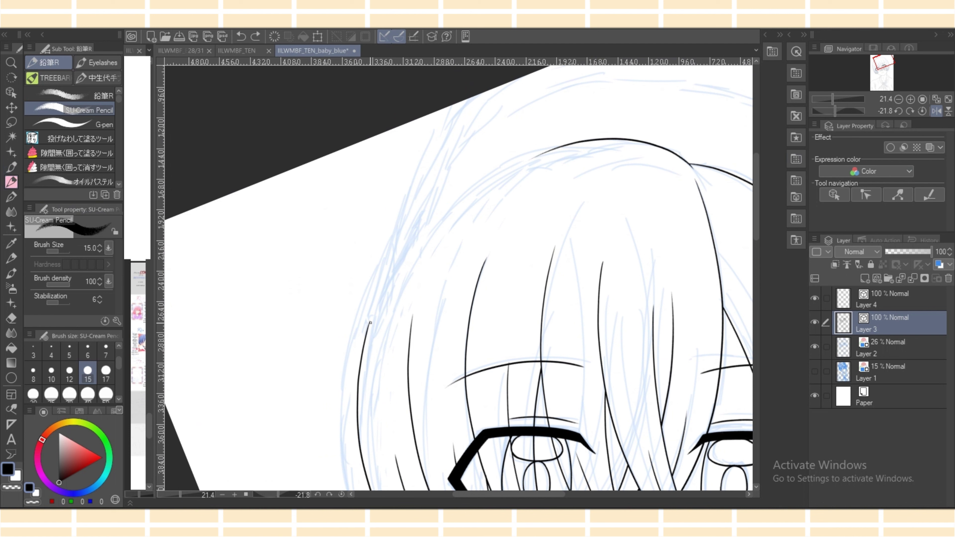
{"action": "mouse_move", "coordinate": [368, 331]}
{"action": "left_mouse_down"}
{"action": "mouse_move", "coordinate": [497, 179]}
{"action": "mouse_move", "coordinate": [597, 146]}
{"action": "left_mouse_up"}
{"action": "key", "text": "ctrl+z"}
{"action": "left_click_drag", "start_coordinate": [366, 331], "coordinate": [606, 135]}
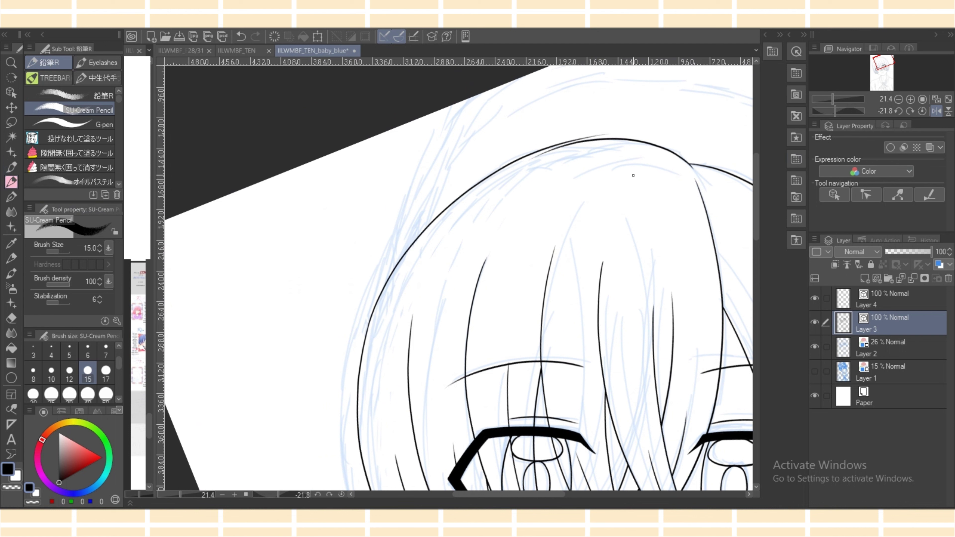
Adjust the new outline's control points near the crown so its end merges smoothly with the existing arc.
{"action": "left_click", "coordinate": [12, 92]}
{"action": "left_click", "coordinate": [616, 135]}
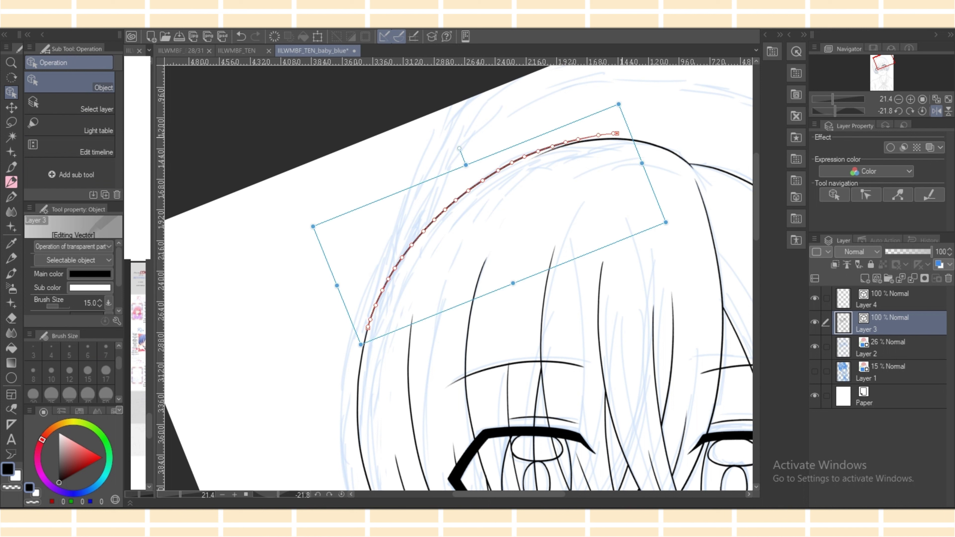
{"action": "left_click_drag", "start_coordinate": [629, 140], "coordinate": [599, 139]}
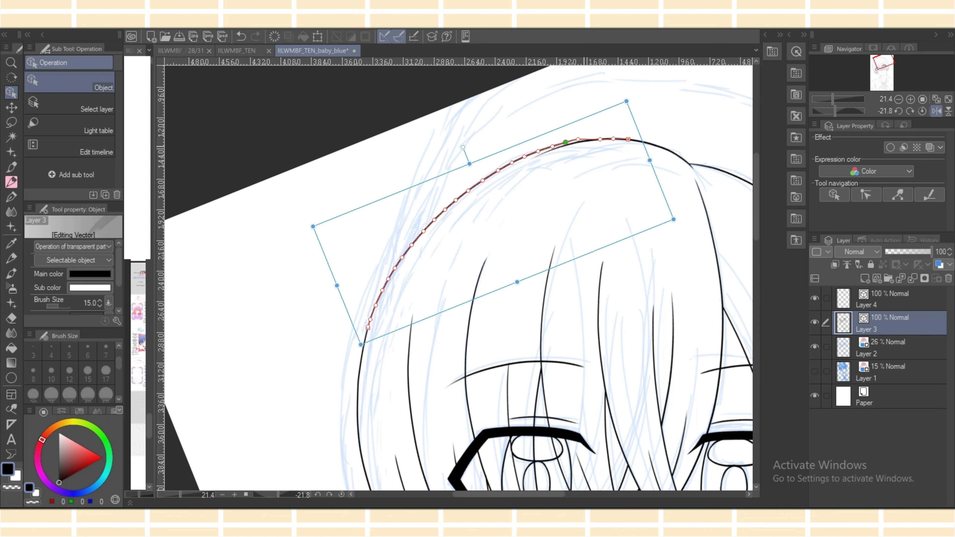
{"action": "left_click_drag", "start_coordinate": [599, 140], "coordinate": [599, 138]}
{"action": "left_click", "coordinate": [565, 148]}
{"action": "left_click_drag", "start_coordinate": [506, 154], "coordinate": [494, 153]}
{"action": "left_click", "coordinate": [687, 143]}
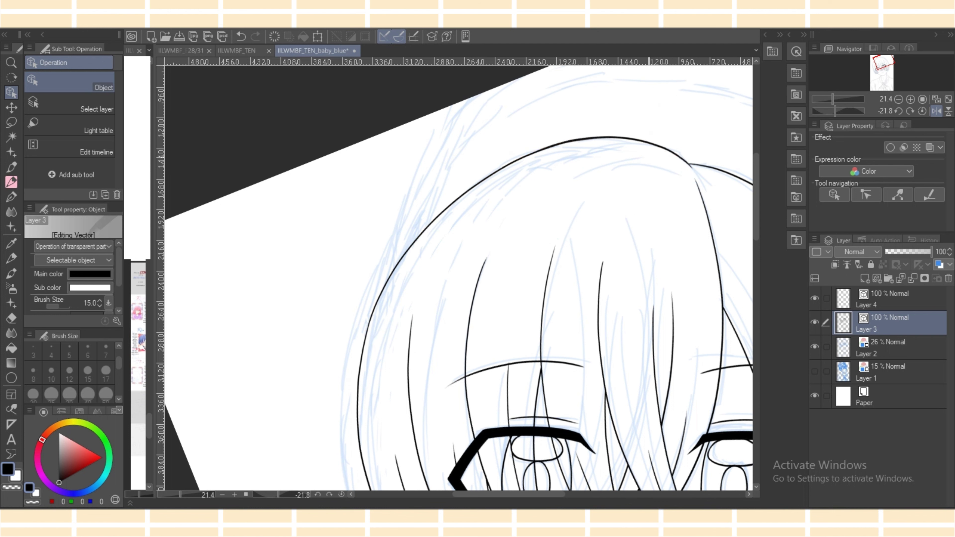
Refine the crown outline's curve up close by nudging its control points into a smooth arc.
{"action": "scroll", "coordinate": [454, 278], "scroll_direction": "up", "scroll_amount": 3}
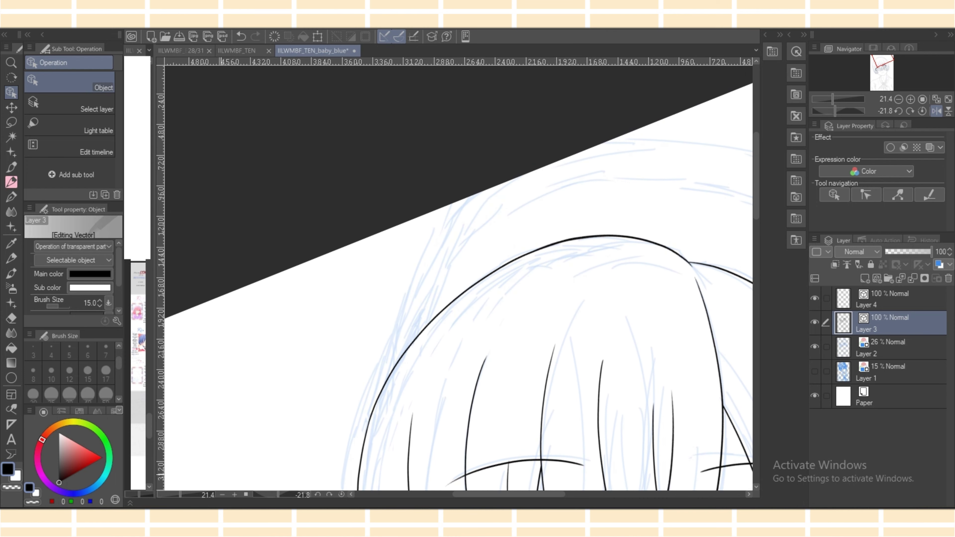
{"action": "scroll", "coordinate": [612, 275], "scroll_direction": "up", "scroll_amount": 5}
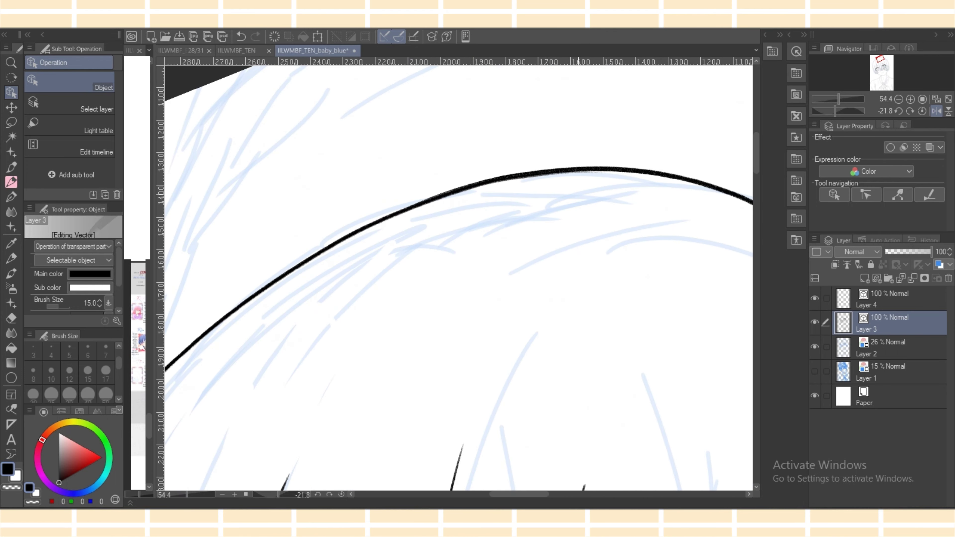
{"action": "left_click", "coordinate": [578, 172]}
{"action": "left_click_drag", "start_coordinate": [528, 176], "coordinate": [616, 170]}
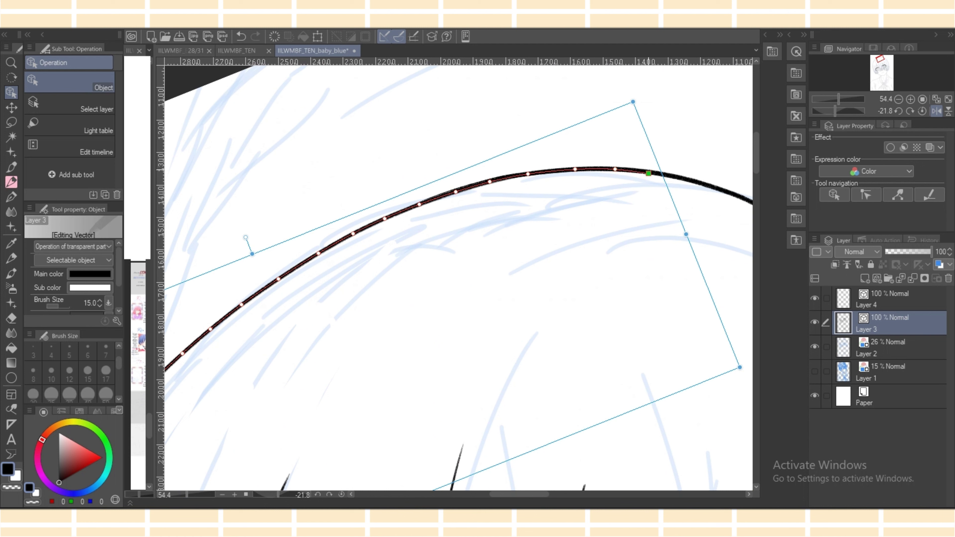
{"action": "left_click_drag", "start_coordinate": [420, 204], "coordinate": [415, 205]}
Restore the canvas to its unmirrored, unrotated orientation and examine the head and shoulders line art as a whole.
{"action": "scroll", "coordinate": [458, 278], "scroll_direction": "down", "scroll_amount": 6}
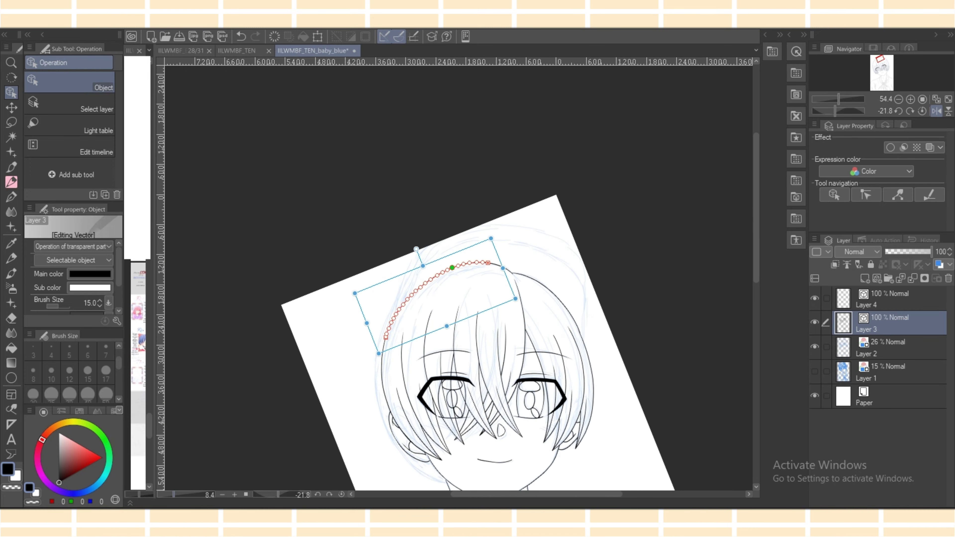
{"action": "scroll", "coordinate": [458, 278], "scroll_direction": "up", "scroll_amount": 1}
{"action": "left_click", "coordinate": [937, 111]}
{"action": "left_click", "coordinate": [922, 111]}
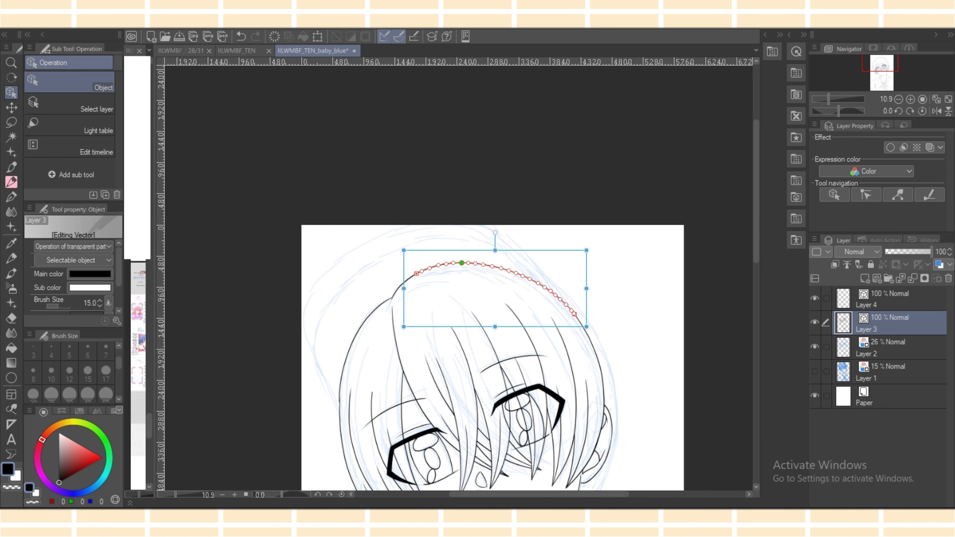
{"action": "left_click_drag", "start_coordinate": [755, 191], "coordinate": [756, 286]}
{"action": "scroll", "coordinate": [492, 279], "scroll_direction": "down", "scroll_amount": 2}
{"action": "scroll", "coordinate": [492, 278], "scroll_direction": "up", "scroll_amount": 5}
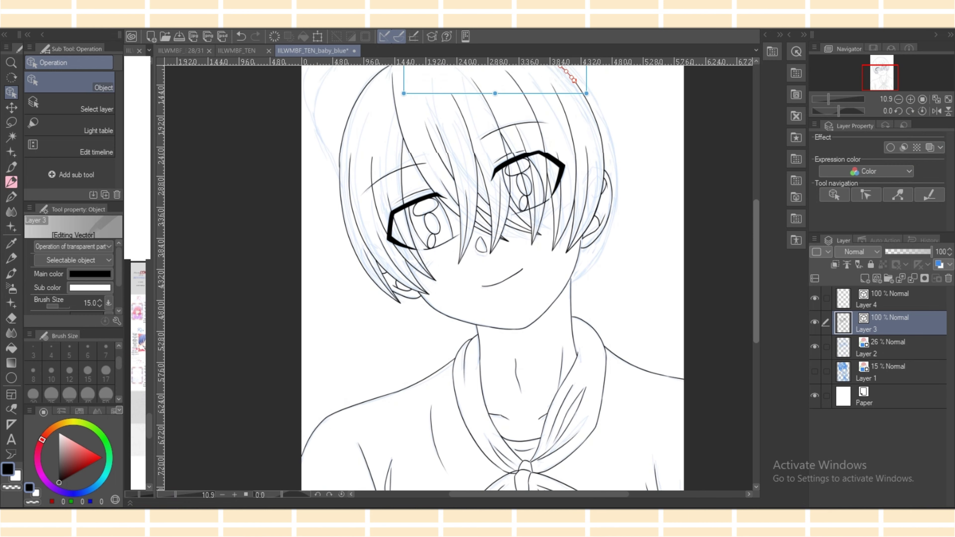
{"action": "scroll", "coordinate": [492, 278], "scroll_direction": "up", "scroll_amount": 2}
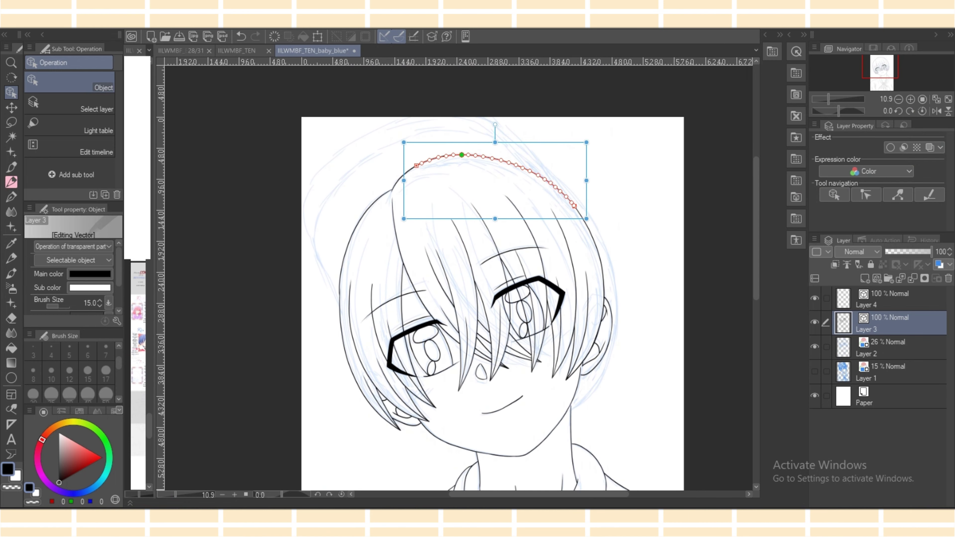
Add a new vector layer above Layer 3 and choose the long-fur pen 毛皮ペン長毛.
{"action": "left_click", "coordinate": [876, 278]}
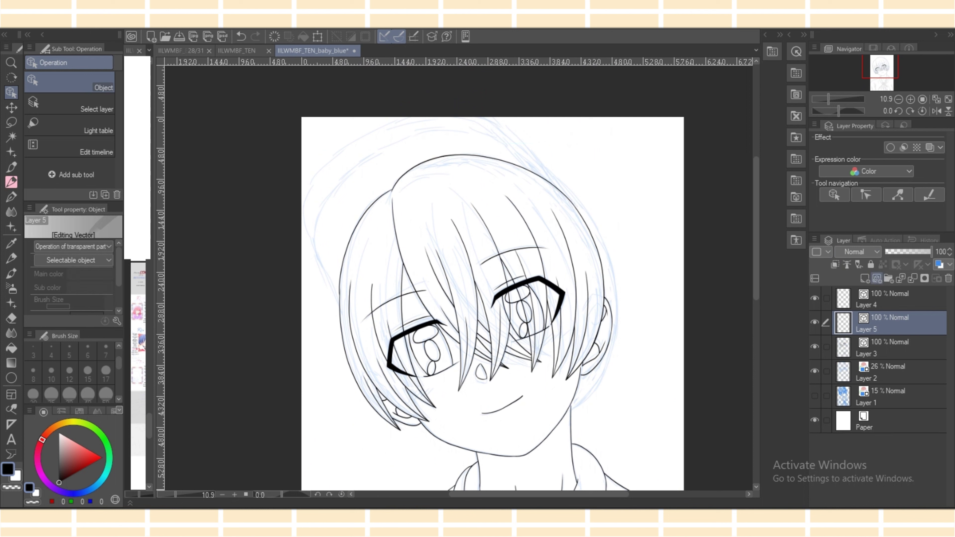
{"action": "left_click", "coordinate": [11, 227]}
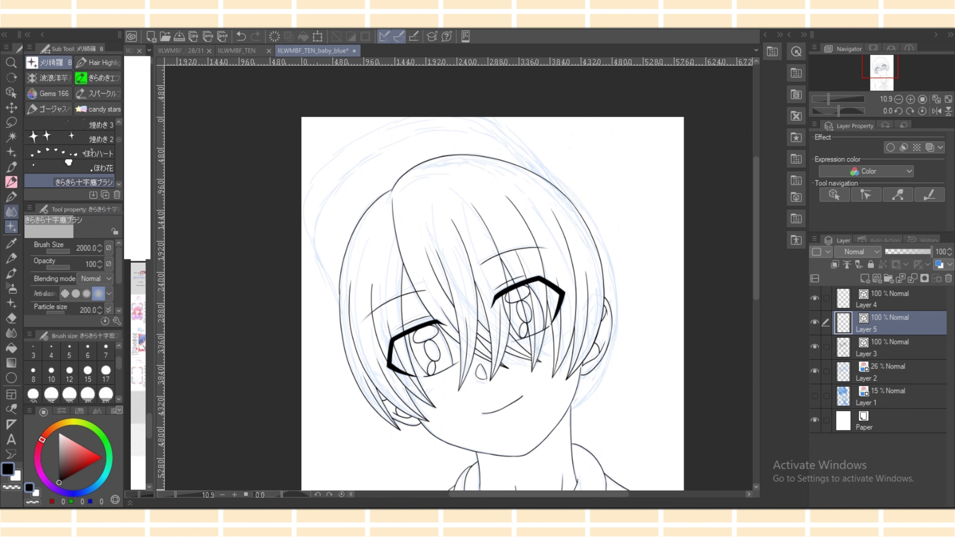
{"action": "left_click", "coordinate": [11, 197]}
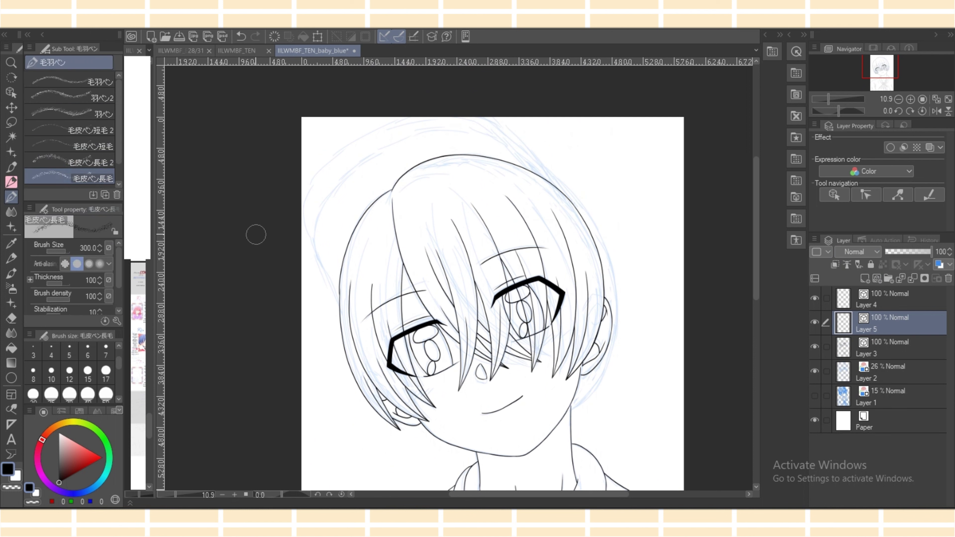
Try fur strokes down the sketched outer curve beside the hair at brush sizes 300 and 800, undoing each one.
{"action": "left_click_drag", "start_coordinate": [314, 236], "coordinate": [351, 338]}
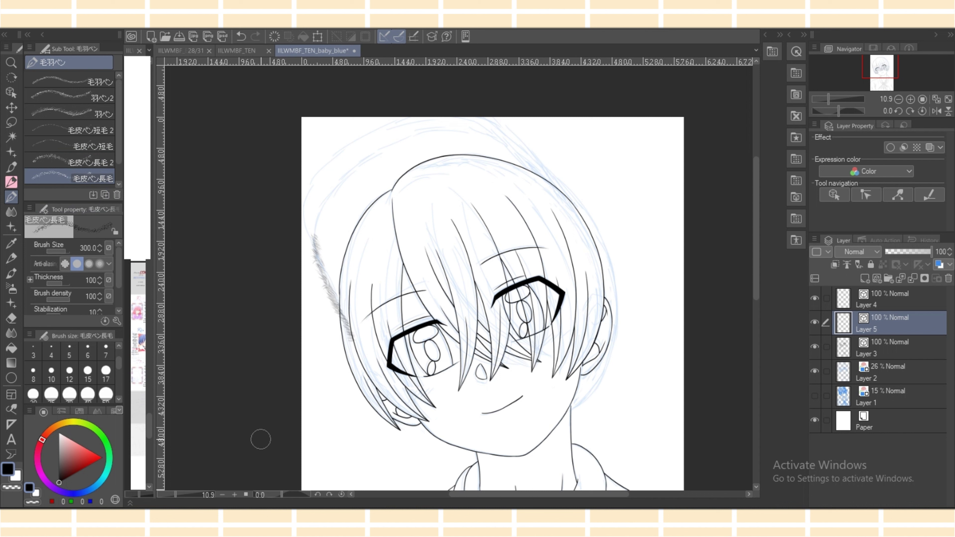
{"action": "scroll", "coordinate": [70, 372], "scroll_direction": "down", "scroll_amount": 3}
{"action": "left_click", "coordinate": [105, 387]}
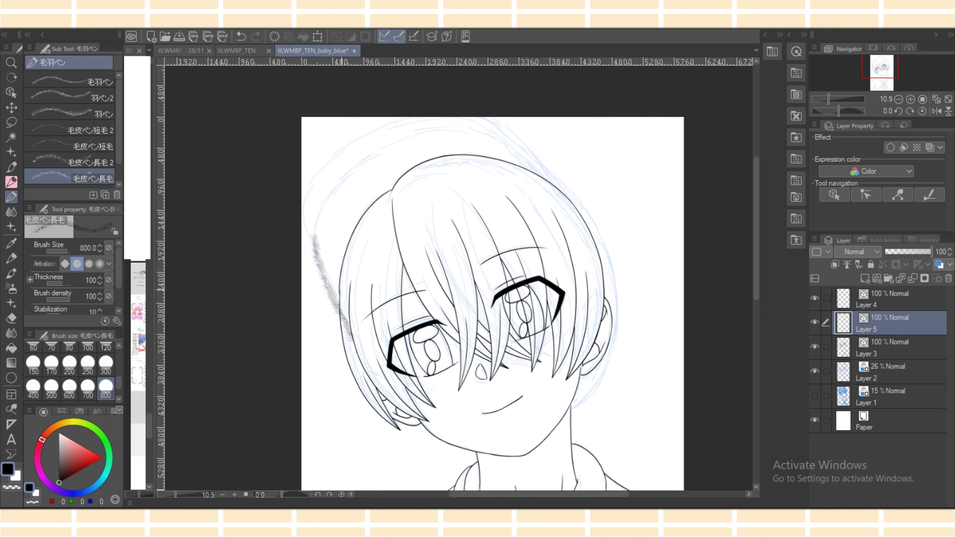
{"action": "key", "text": "ctrl+z"}
{"action": "left_click_drag", "start_coordinate": [304, 233], "coordinate": [339, 351]}
{"action": "key", "text": "ctrl+z"}
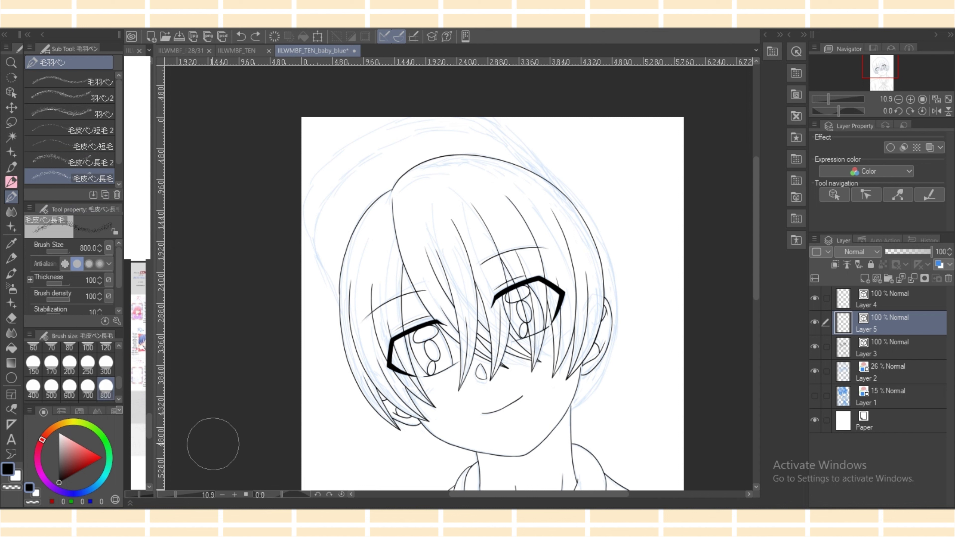
Try a fur stroke at brush size 1000 down the sketched outer curve beside the hair, and undo it.
{"action": "scroll", "coordinate": [106, 387], "scroll_direction": "down", "scroll_amount": 1}
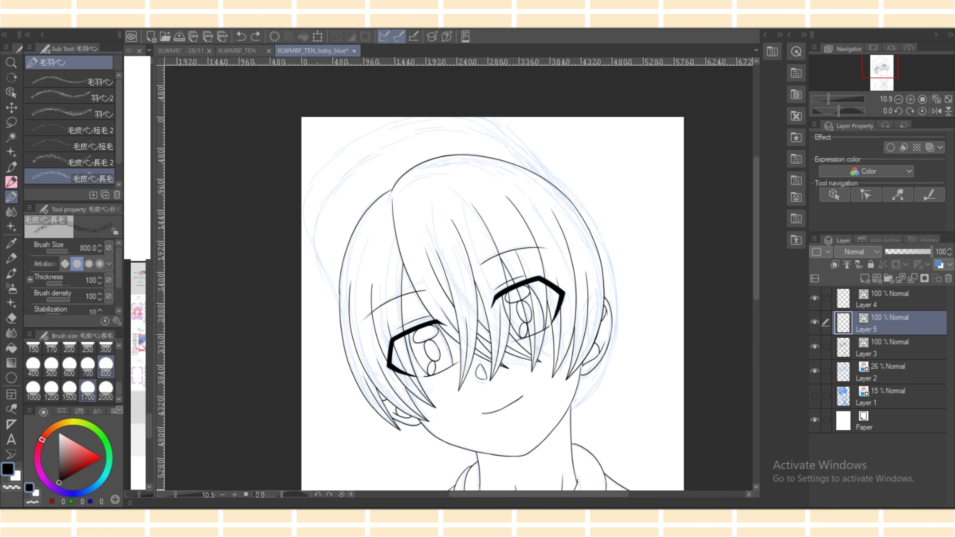
{"action": "left_click", "coordinate": [33, 389]}
{"action": "left_click_drag", "start_coordinate": [312, 225], "coordinate": [341, 309]}
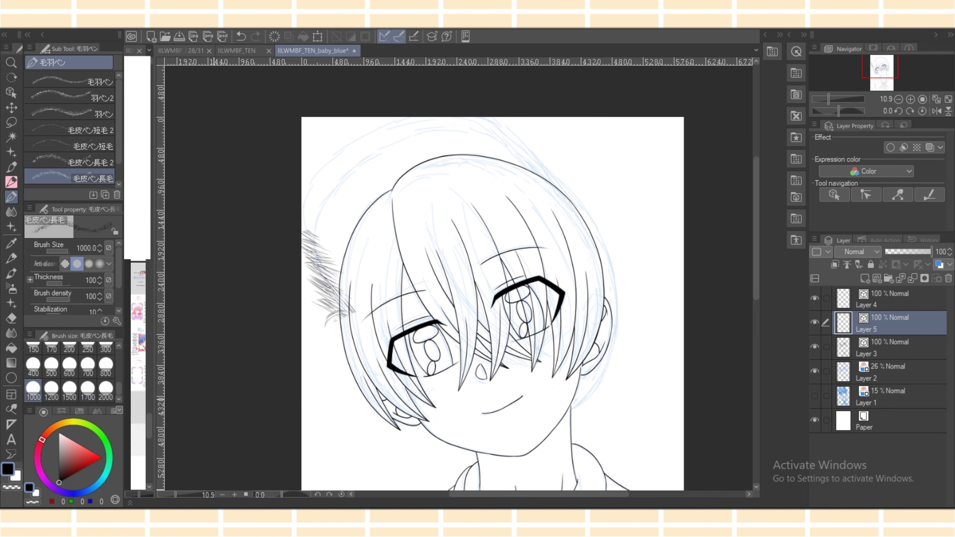
{"action": "key", "text": "ctrl+z"}
Set the brush size to 170 and draw fur down the sketched outer curve and along the outer arc above the head.
{"action": "scroll", "coordinate": [67, 373], "scroll_direction": "up", "scroll_amount": 1}
{"action": "left_click", "coordinate": [51, 372]}
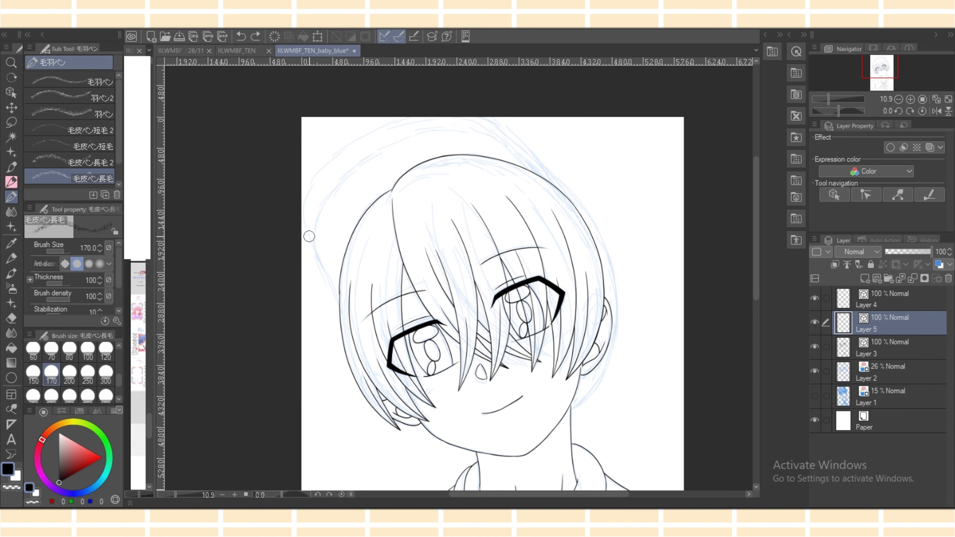
{"action": "left_click_drag", "start_coordinate": [309, 236], "coordinate": [341, 309]}
{"action": "mouse_move", "coordinate": [302, 222]}
{"action": "left_mouse_down"}
{"action": "mouse_move", "coordinate": [345, 146]}
{"action": "mouse_move", "coordinate": [418, 117]}
{"action": "left_mouse_up"}
{"action": "key", "text": "ctrl+z"}
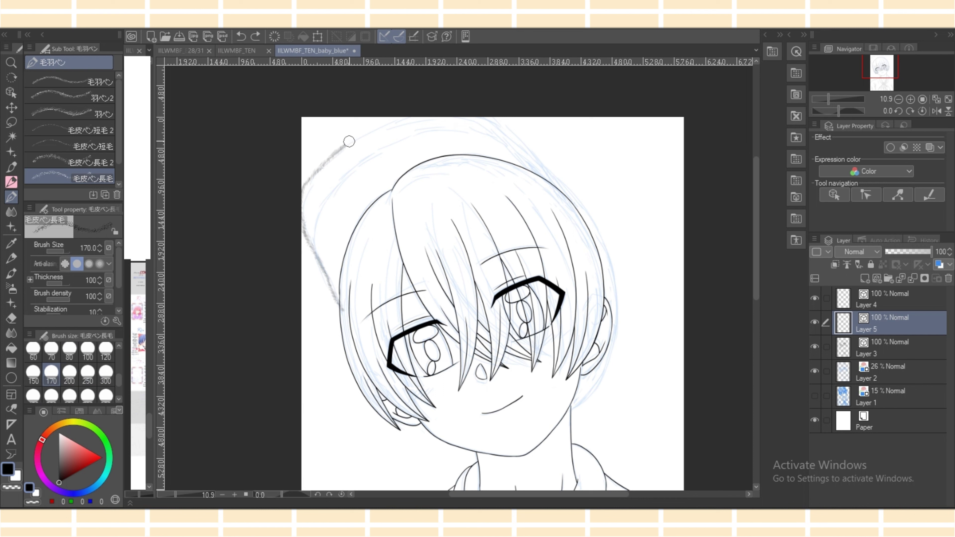
{"action": "left_click_drag", "start_coordinate": [336, 153], "coordinate": [426, 116]}
Draw fur along the sketched inner arc over the crown, redoing the stroke until one sweep follows the whole arc.
{"action": "left_click_drag", "start_coordinate": [310, 258], "coordinate": [382, 151]}
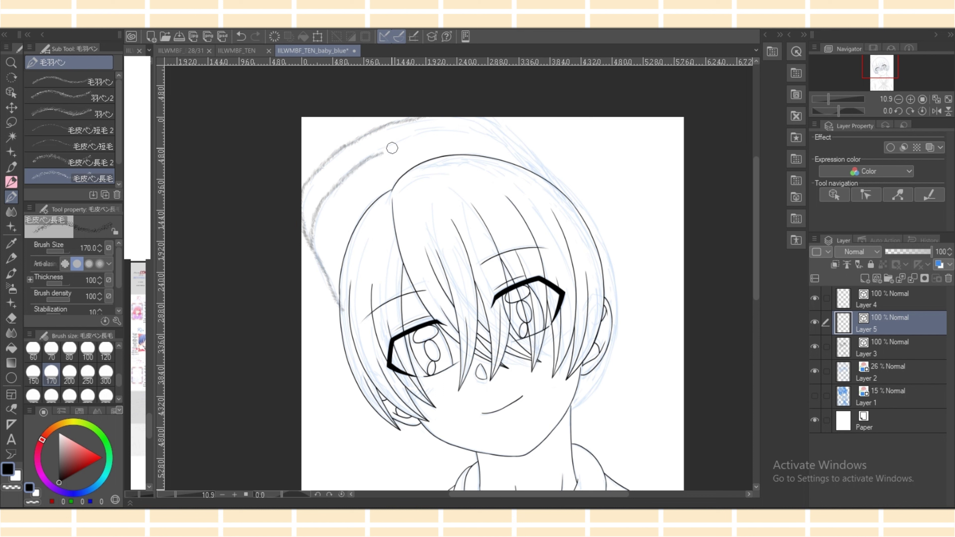
{"action": "key", "text": "ctrl+z"}
{"action": "left_click_drag", "start_coordinate": [308, 233], "coordinate": [431, 132]}
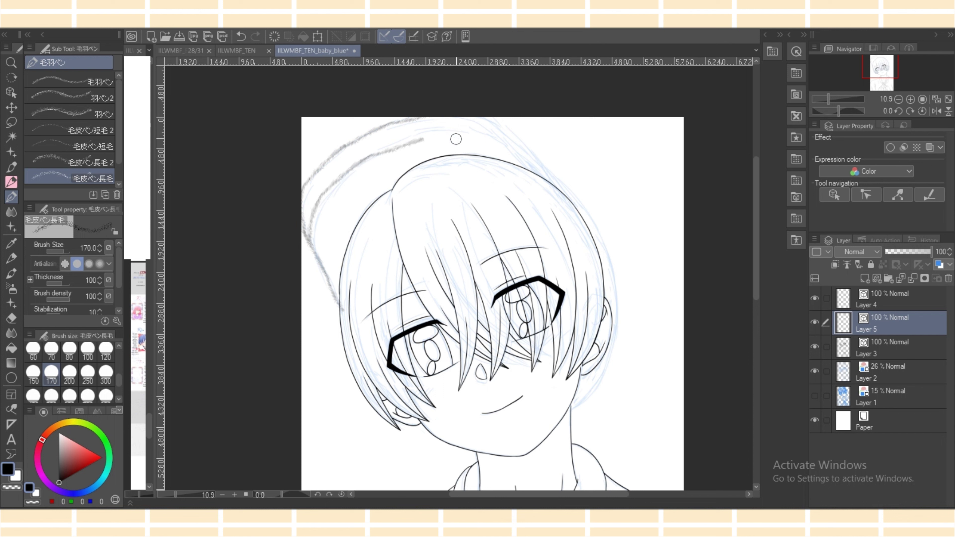
{"action": "key", "text": "ctrl+z"}
{"action": "mouse_move", "coordinate": [312, 258]}
{"action": "left_mouse_down"}
{"action": "mouse_move", "coordinate": [317, 210]}
{"action": "mouse_move", "coordinate": [386, 149]}
{"action": "mouse_move", "coordinate": [513, 128]}
{"action": "left_mouse_up"}
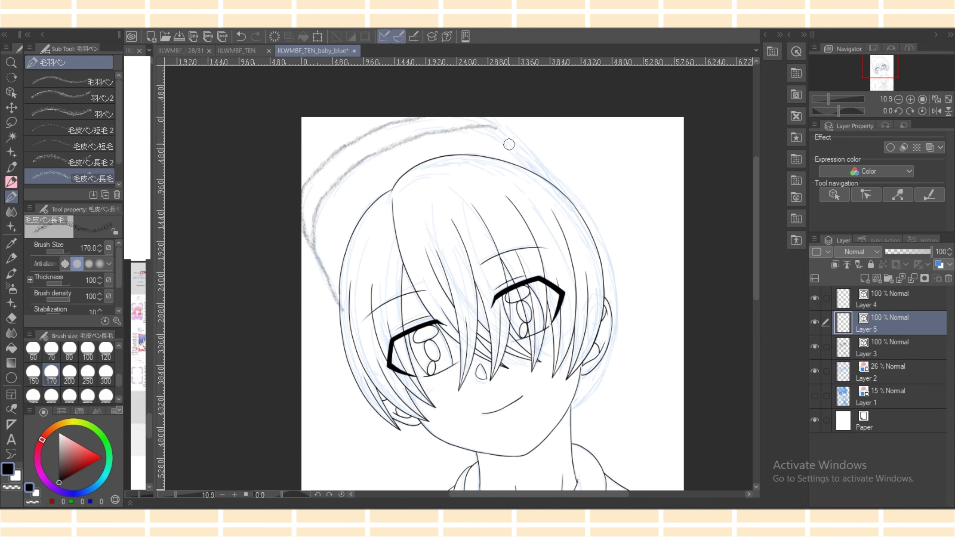
{"action": "key", "text": "ctrl+z"}
{"action": "mouse_move", "coordinate": [312, 250]}
{"action": "left_mouse_down"}
{"action": "mouse_move", "coordinate": [460, 123]}
{"action": "mouse_move", "coordinate": [497, 128]}
{"action": "left_mouse_up"}
{"action": "key", "text": "ctrl+z"}
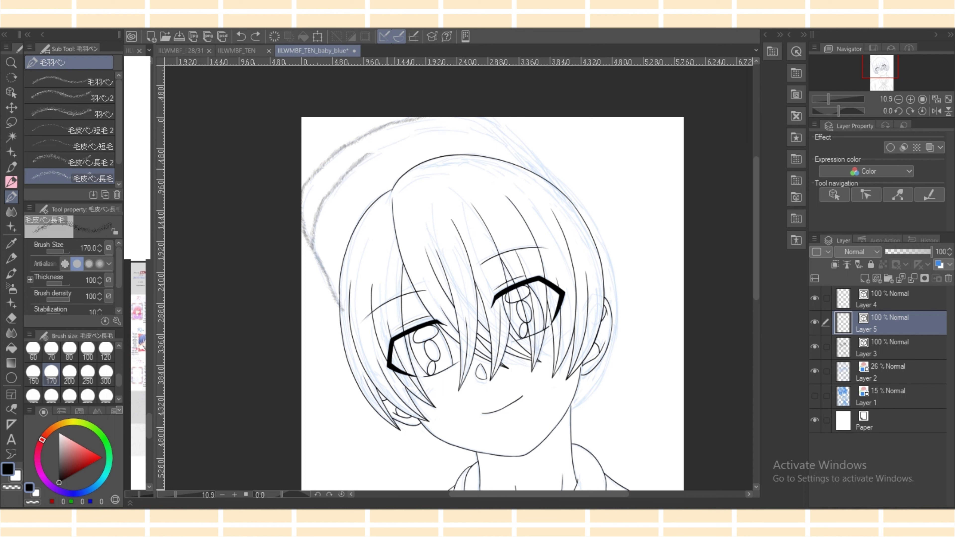
{"action": "key", "text": "ctrl+z"}
{"action": "mouse_move", "coordinate": [310, 250]}
{"action": "left_mouse_down"}
{"action": "mouse_move", "coordinate": [447, 132]}
{"action": "mouse_move", "coordinate": [494, 154]}
{"action": "left_mouse_up"}
{"action": "key", "text": "ctrl+z"}
{"action": "mouse_move", "coordinate": [313, 242]}
{"action": "left_mouse_down"}
{"action": "mouse_move", "coordinate": [355, 163]}
{"action": "mouse_move", "coordinate": [493, 130]}
{"action": "mouse_move", "coordinate": [534, 165]}
{"action": "left_mouse_up"}
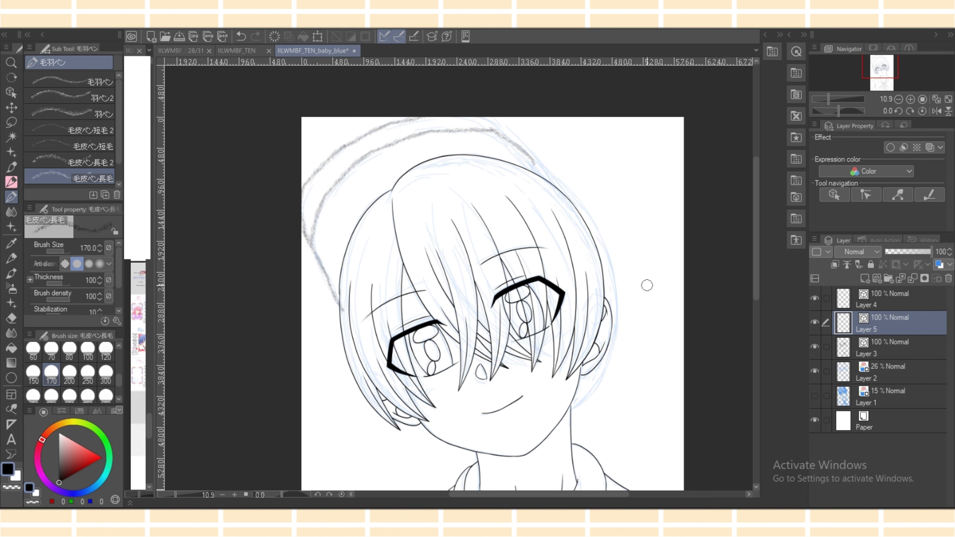
Mirror the canvas view and draw fur along the sketched curve from the crown down behind the ear to the neck.
{"action": "left_click", "coordinate": [936, 110]}
{"action": "mouse_move", "coordinate": [343, 201]}
{"action": "left_mouse_down"}
{"action": "mouse_move", "coordinate": [413, 138]}
{"action": "mouse_move", "coordinate": [432, 133]}
{"action": "left_mouse_up"}
{"action": "mouse_move", "coordinate": [373, 168]}
{"action": "left_mouse_down"}
{"action": "mouse_move", "coordinate": [398, 135]}
{"action": "mouse_move", "coordinate": [453, 109]}
{"action": "left_mouse_up"}
{"action": "key", "text": "ctrl+z"}
{"action": "left_click_drag", "start_coordinate": [363, 176], "coordinate": [427, 117]}
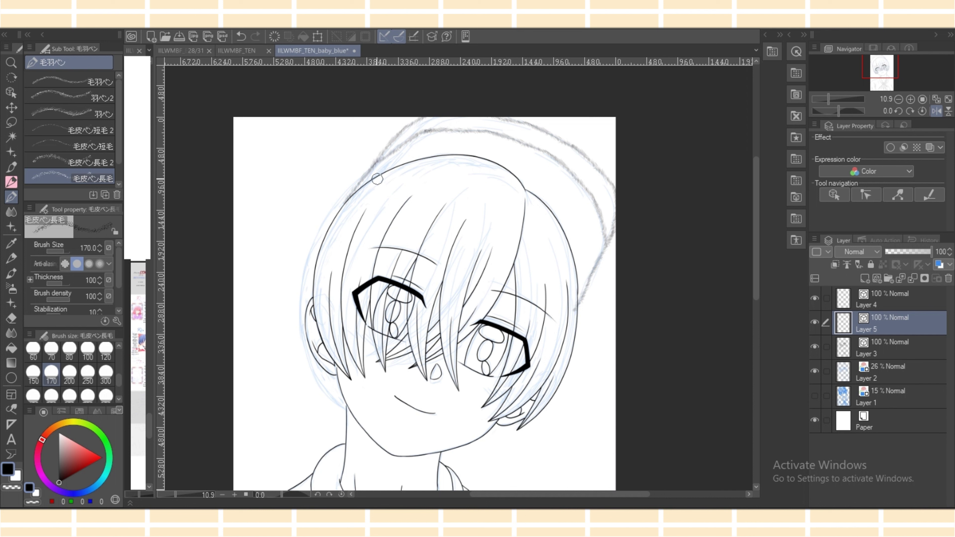
{"action": "mouse_move", "coordinate": [375, 160]}
{"action": "left_mouse_down"}
{"action": "mouse_move", "coordinate": [296, 279]}
{"action": "mouse_move", "coordinate": [344, 408]}
{"action": "mouse_move", "coordinate": [326, 393]}
{"action": "mouse_move", "coordinate": [349, 406]}
{"action": "left_mouse_up"}
{"action": "key", "text": "ctrl+z"}
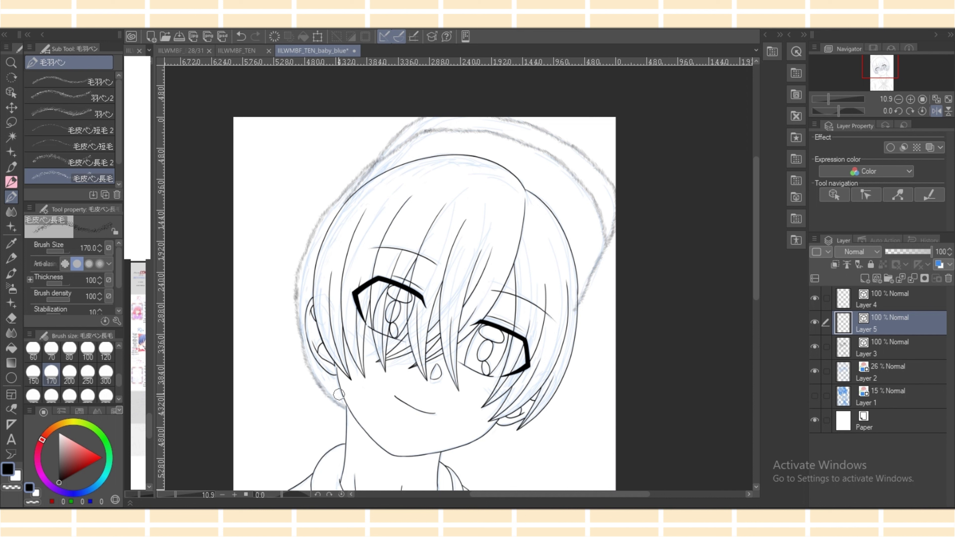
Examine the fur strokes around the back of the head up close and against the whole head.
{"action": "key", "text": "ctrl+plus"}
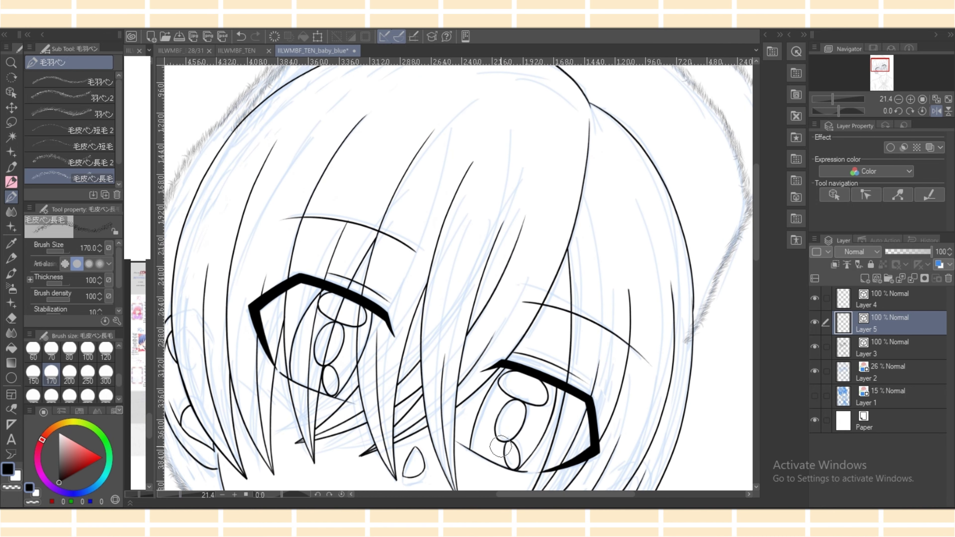
{"action": "scroll", "coordinate": [526, 481], "scroll_direction": "left", "scroll_amount": 4}
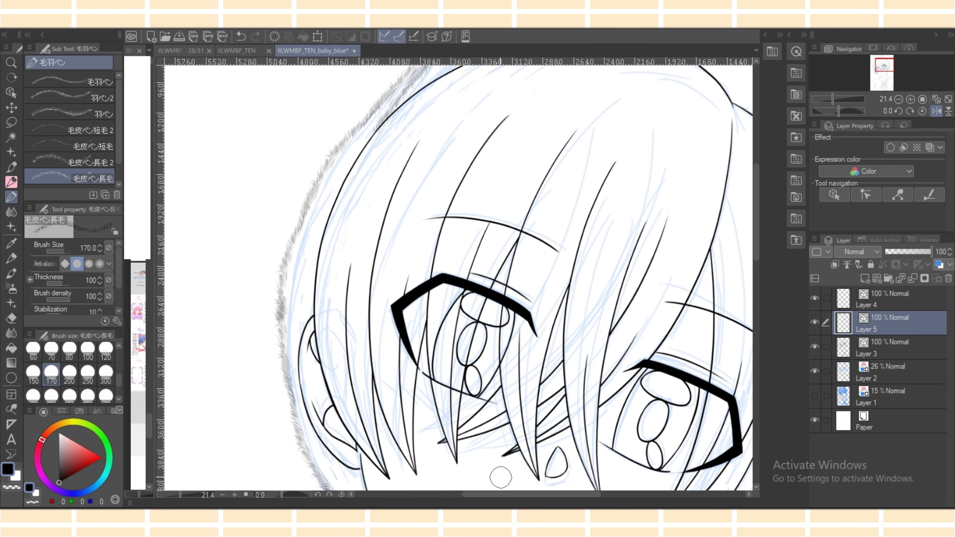
{"action": "scroll", "coordinate": [471, 441], "scroll_direction": "down", "scroll_amount": 3}
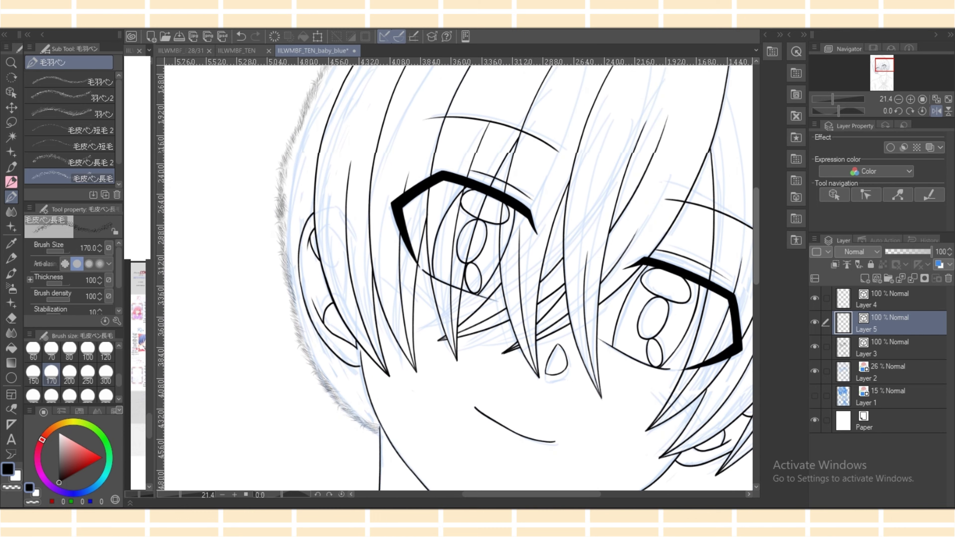
{"action": "left_click_drag", "start_coordinate": [180, 495], "coordinate": [176, 494]}
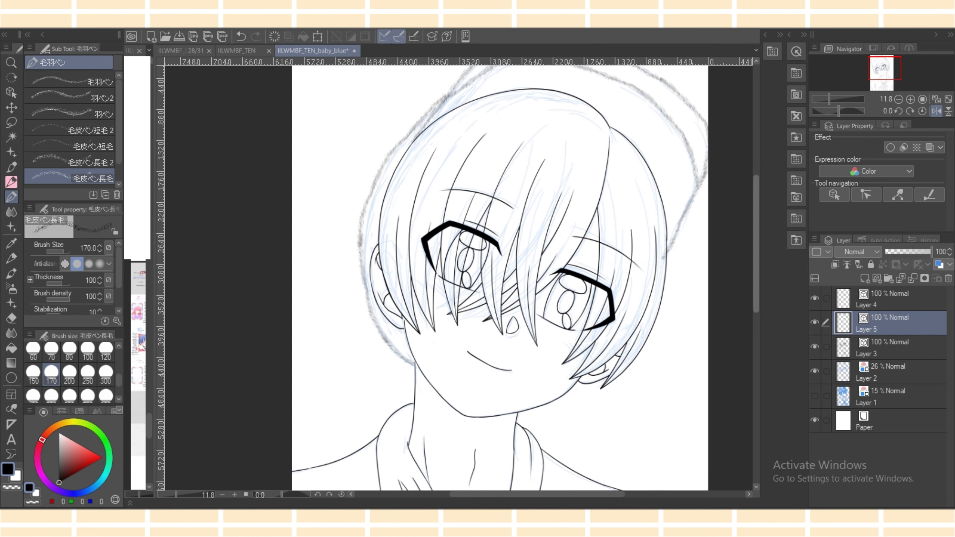
{"action": "key", "text": "e"}
{"action": "key", "text": "p"}
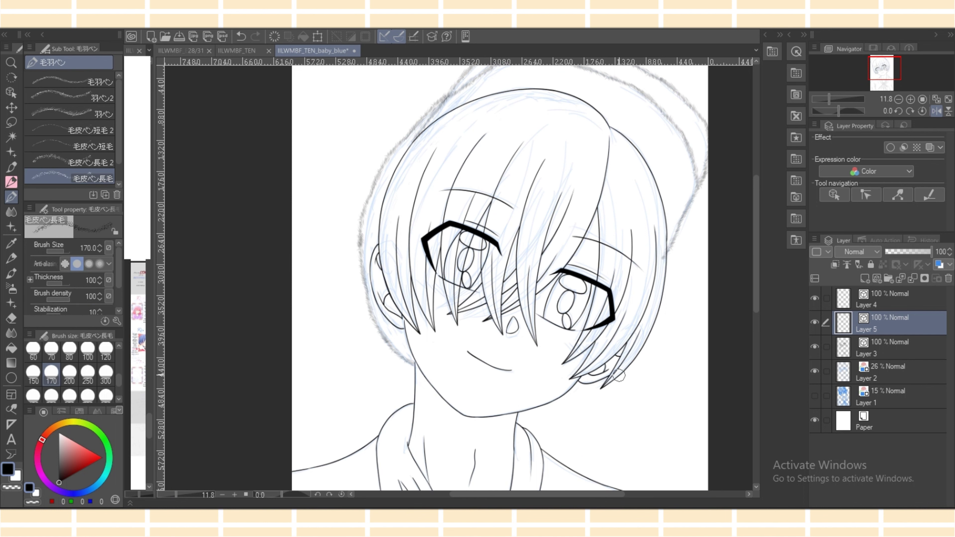
{"action": "scroll", "coordinate": [383, 304], "scroll_direction": "right", "scroll_amount": 3}
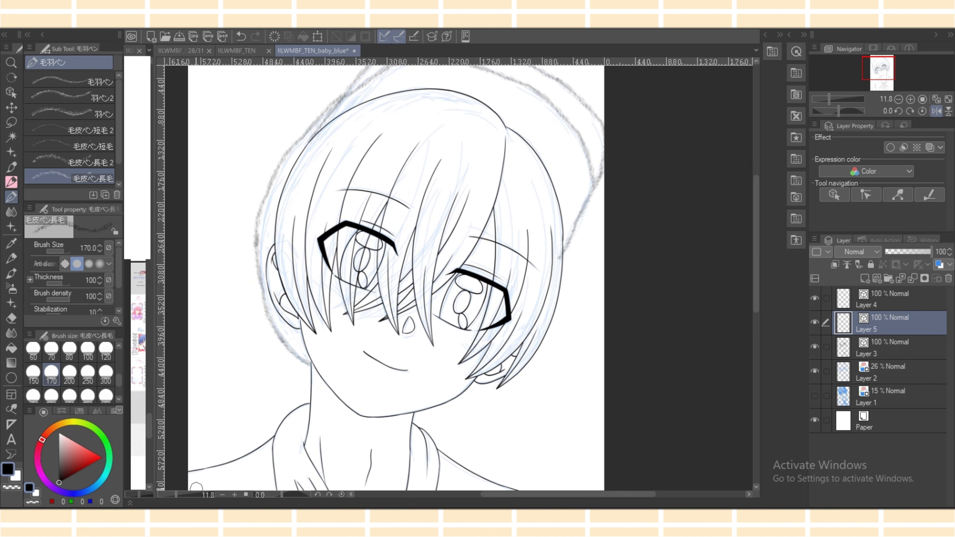
Adjust the end points of the two Layer 3 hair outline strokes where they meet beside the temple so they overlap cleanly.
{"action": "key", "text": "ctrl+plus"}
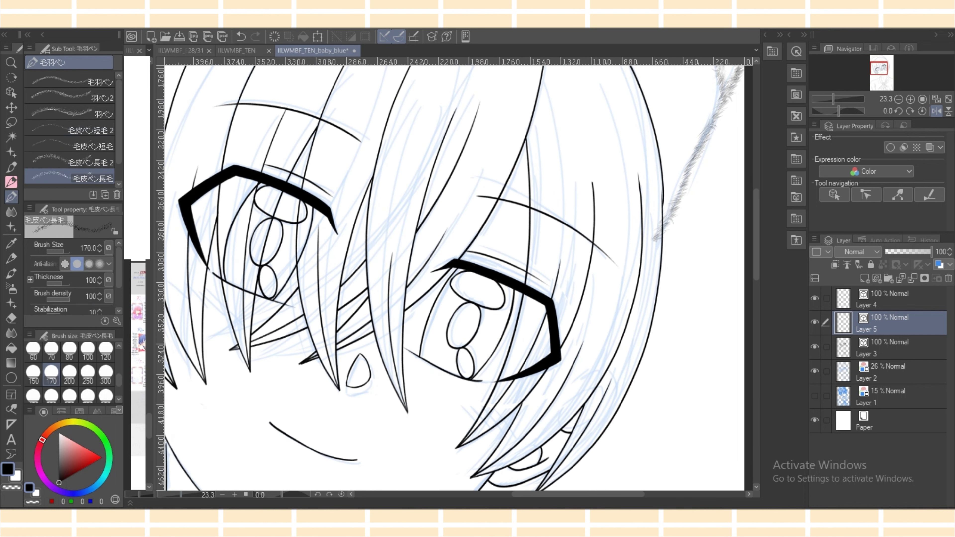
{"action": "key", "text": "o"}
{"action": "left_click", "coordinate": [662, 207]}
{"action": "left_click_drag", "start_coordinate": [663, 188], "coordinate": [678, 173]}
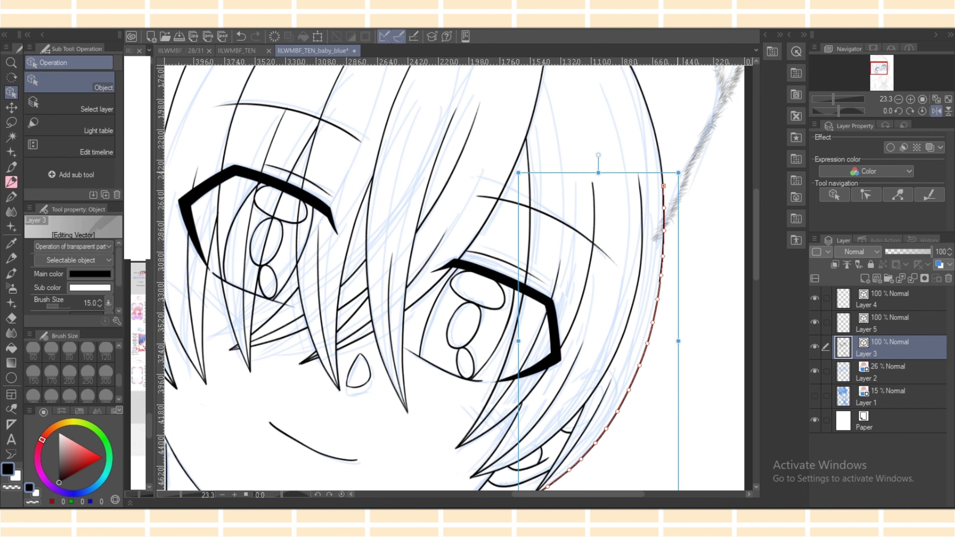
{"action": "left_click", "coordinate": [657, 152]}
{"action": "left_click_drag", "start_coordinate": [662, 207], "coordinate": [664, 222]}
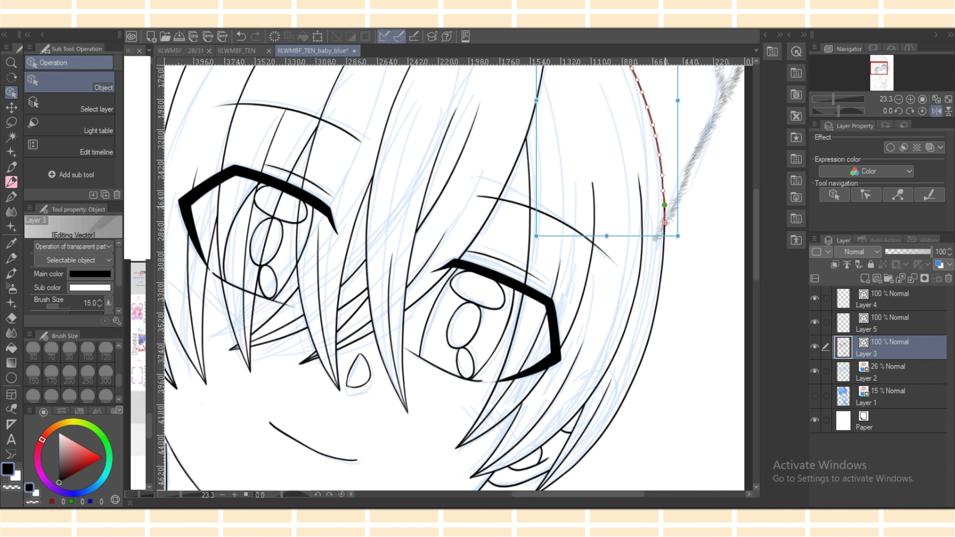
{"action": "left_click", "coordinate": [685, 195]}
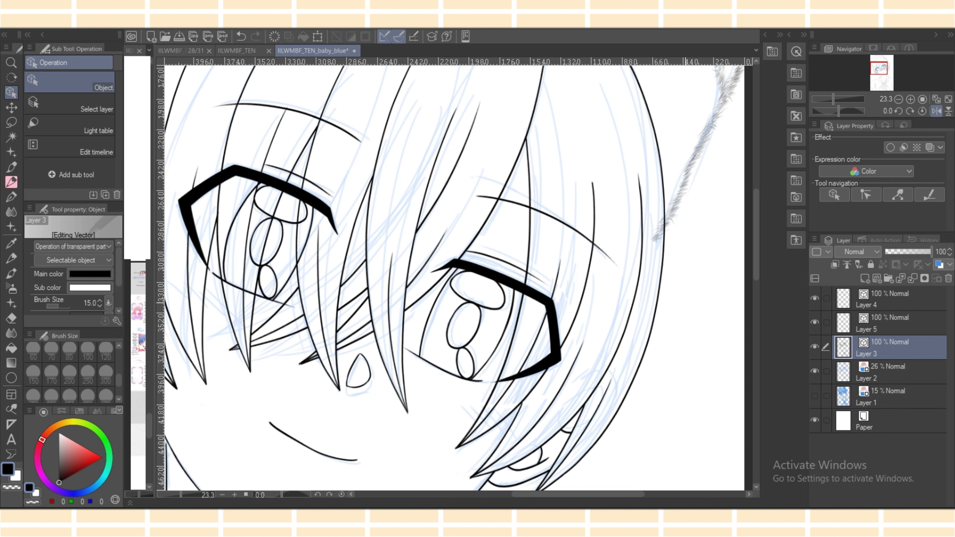
Unmirror the canvas view, hide Layer 5 and add a new vector layer above it.
{"action": "left_click_drag", "start_coordinate": [833, 99], "coordinate": [826, 99]}
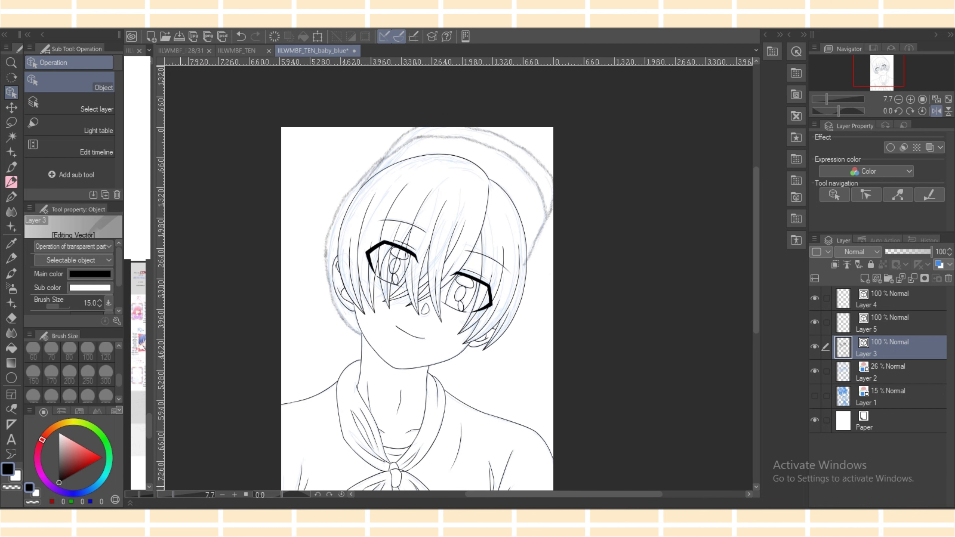
{"action": "left_click", "coordinate": [935, 110]}
{"action": "left_click", "coordinate": [889, 322]}
{"action": "left_click", "coordinate": [814, 323]}
{"action": "left_click", "coordinate": [814, 322]}
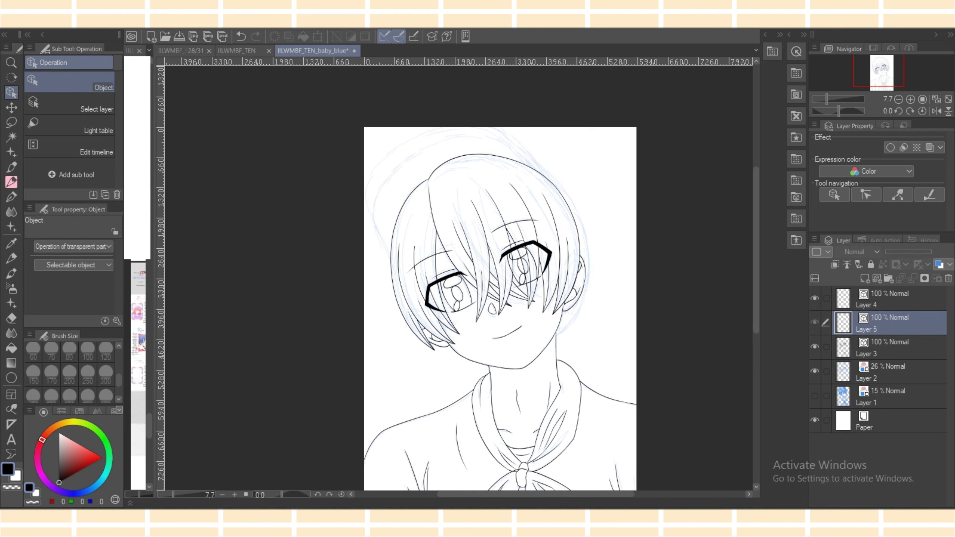
{"action": "left_click", "coordinate": [814, 323]}
{"action": "left_click", "coordinate": [876, 278]}
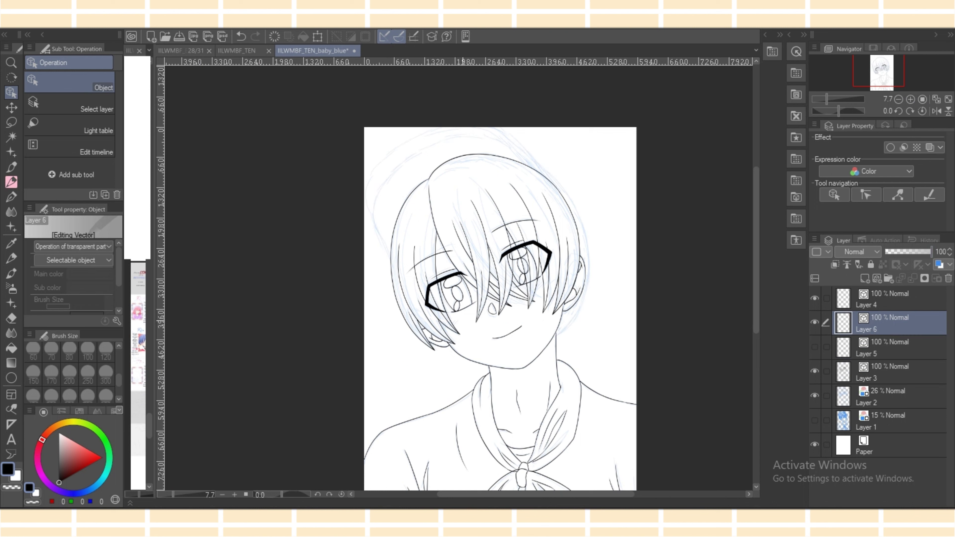
Choose the fur pen 毛皮ペン長毛 2, try a size 400 stroke down the sketched outer curve, and undo it.
{"action": "left_click", "coordinate": [11, 212]}
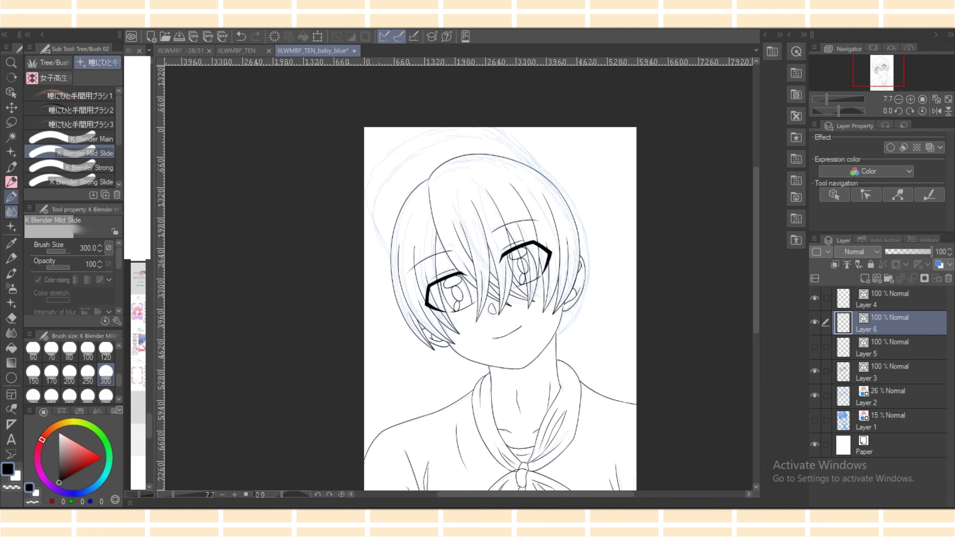
{"action": "left_click", "coordinate": [11, 197]}
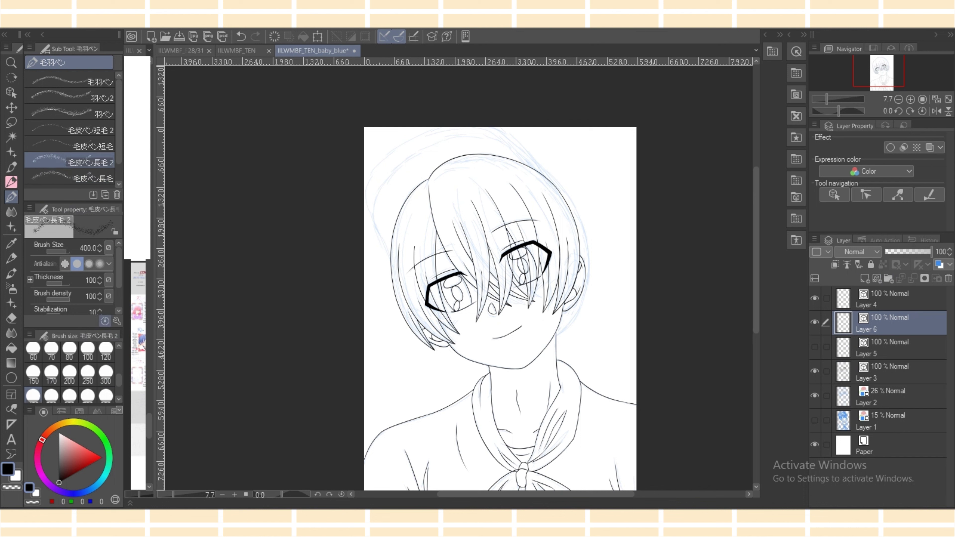
{"action": "left_click", "coordinate": [71, 162]}
{"action": "left_click_drag", "start_coordinate": [368, 198], "coordinate": [393, 267]}
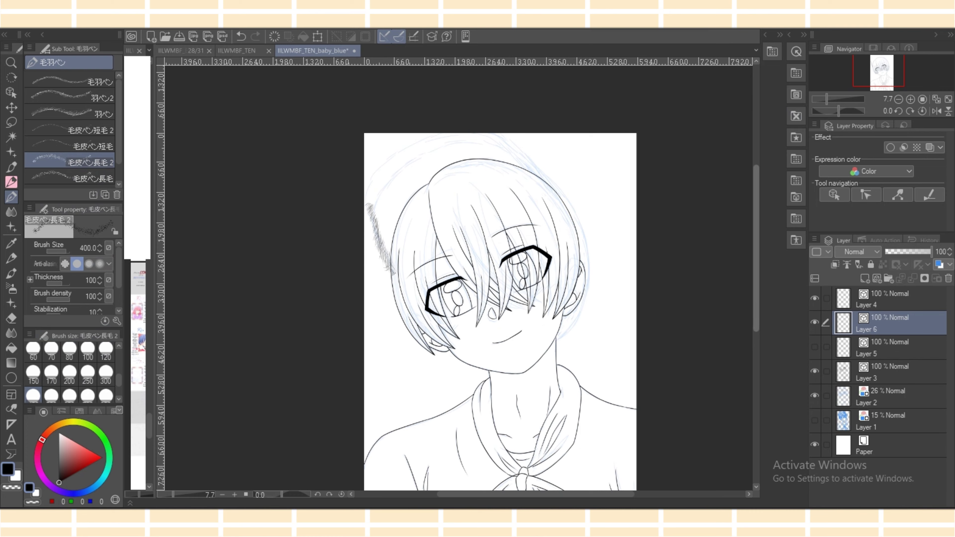
{"action": "scroll", "coordinate": [500, 308], "scroll_direction": "up", "scroll_amount": 4}
{"action": "left_click_drag", "start_coordinate": [172, 494], "coordinate": [177, 494]}
{"action": "key", "text": "ctrl+z"}
{"action": "scroll", "coordinate": [69, 276], "scroll_direction": "down", "scroll_amount": 2}
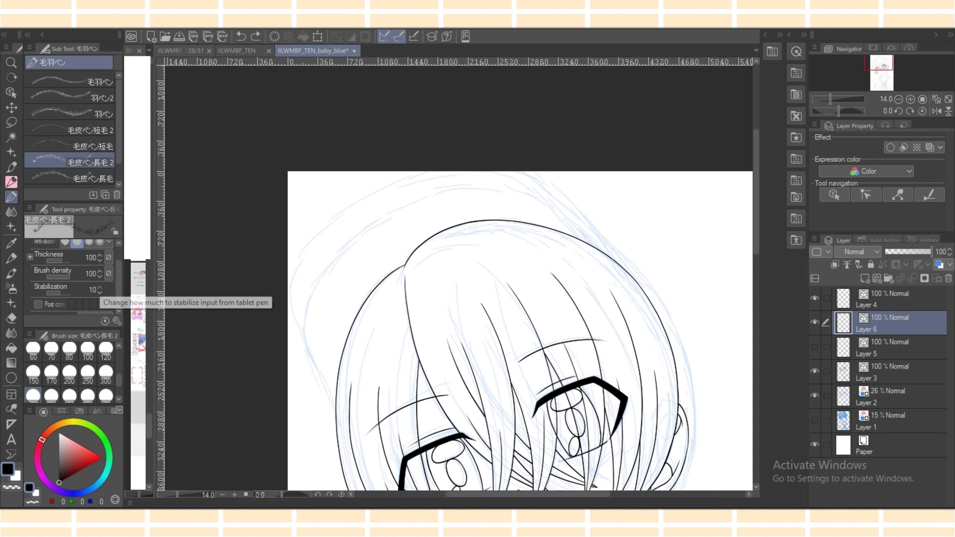
{"action": "left_click", "coordinate": [100, 287]}
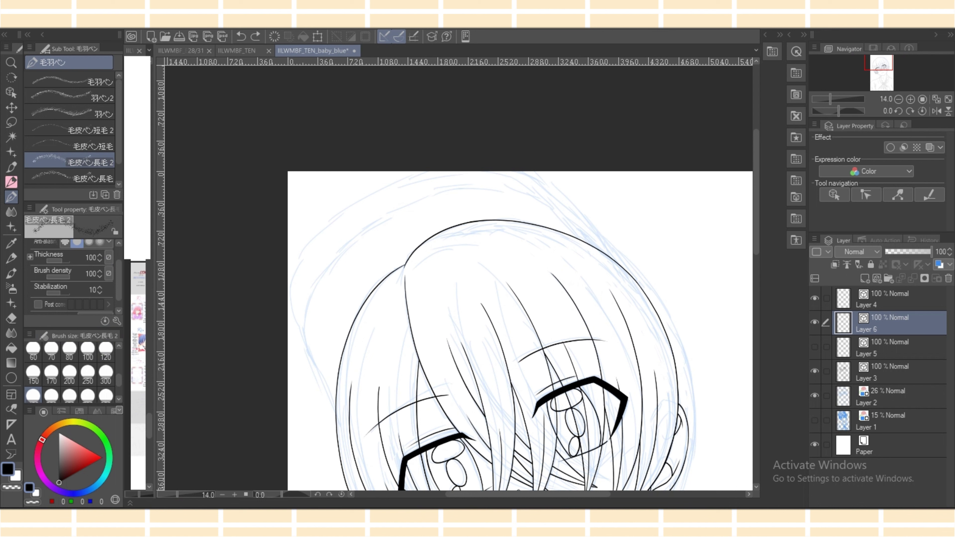
{"action": "scroll", "coordinate": [70, 276], "scroll_direction": "down", "scroll_amount": 1}
{"action": "scroll", "coordinate": [70, 277], "scroll_direction": "up", "scroll_amount": 2}
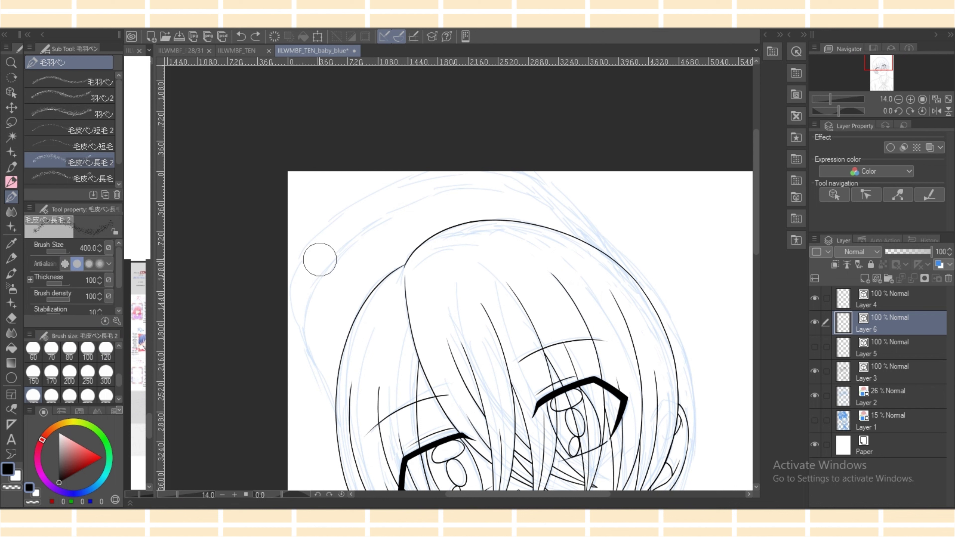
Set the brush size to 170 and draw fur down the sketched outer curve to the hair and along the inner arc.
{"action": "mouse_move", "coordinate": [291, 281]}
{"action": "left_mouse_down"}
{"action": "mouse_move", "coordinate": [298, 330]}
{"action": "mouse_move", "coordinate": [318, 348]}
{"action": "left_mouse_up"}
{"action": "left_click", "coordinate": [52, 373]}
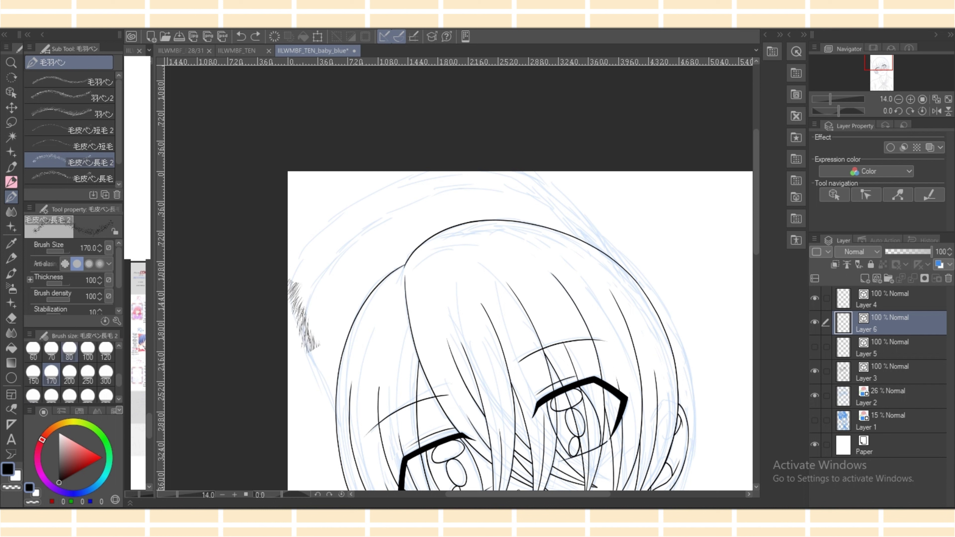
{"action": "key", "text": "ctrl+z"}
{"action": "left_click_drag", "start_coordinate": [291, 273], "coordinate": [332, 413]}
{"action": "key", "text": "ctrl+z"}
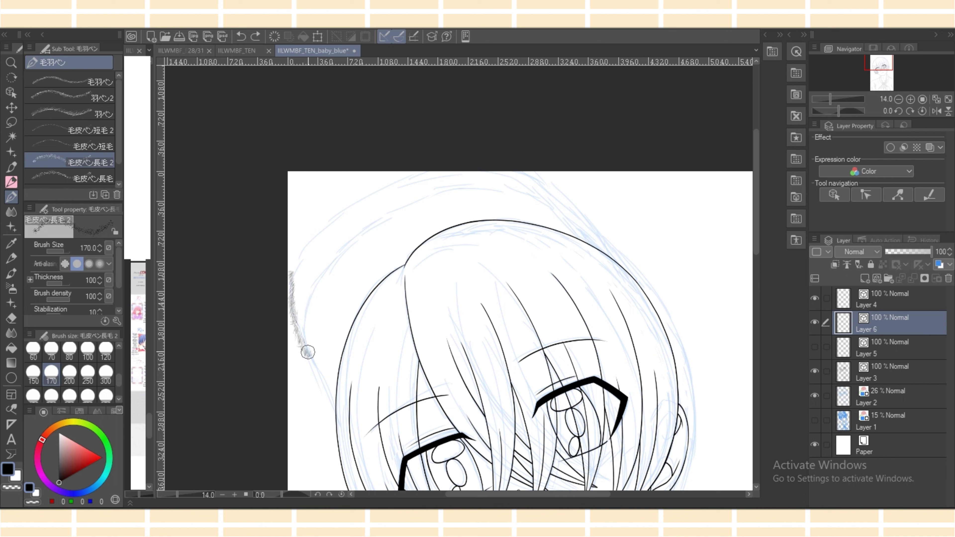
{"action": "mouse_move", "coordinate": [308, 352]}
{"action": "left_mouse_down"}
{"action": "mouse_move", "coordinate": [357, 229]}
{"action": "mouse_move", "coordinate": [410, 221]}
{"action": "mouse_move", "coordinate": [344, 248]}
{"action": "mouse_move", "coordinate": [504, 184]}
{"action": "left_mouse_up"}
{"action": "key", "text": "ctrl+z"}
Draw fur along the sketched outer arc up to the canvas edge and extend the inner arc's fur down towards the crown outline.
{"action": "left_click_drag", "start_coordinate": [293, 275], "coordinate": [426, 180]}
{"action": "key", "text": "ctrl+z"}
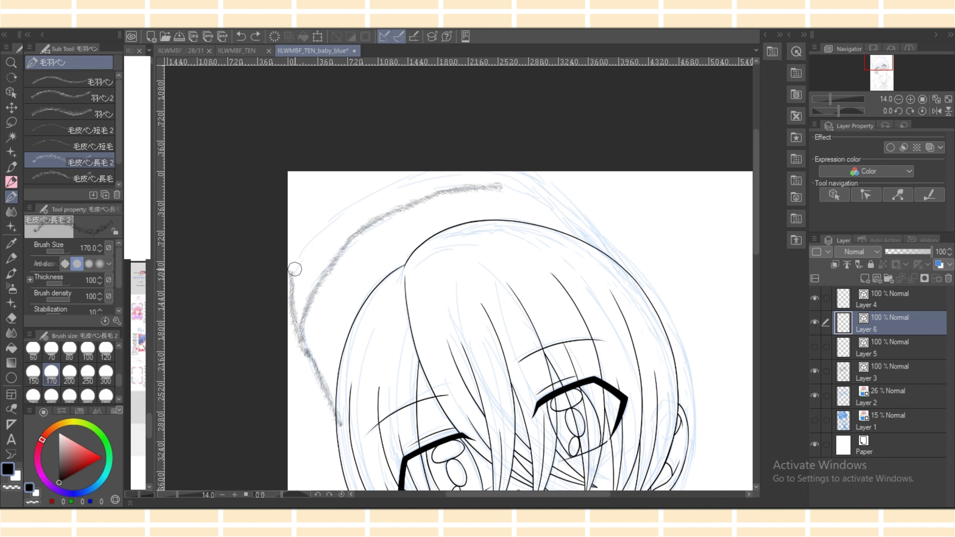
{"action": "left_click_drag", "start_coordinate": [293, 269], "coordinate": [432, 175]}
{"action": "key", "text": "ctrl+z"}
{"action": "mouse_move", "coordinate": [291, 273]}
{"action": "left_mouse_down"}
{"action": "mouse_move", "coordinate": [345, 207]}
{"action": "mouse_move", "coordinate": [461, 170]}
{"action": "left_mouse_up"}
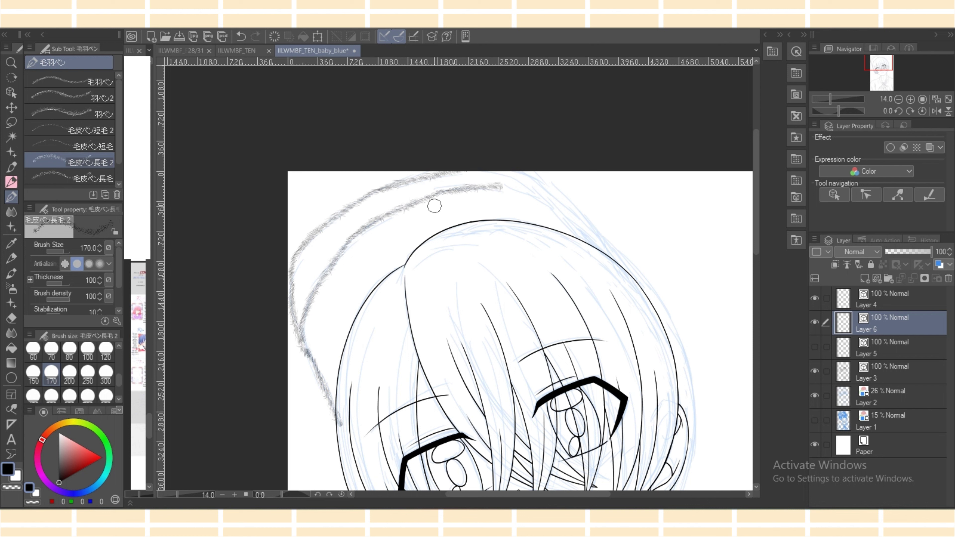
{"action": "key", "text": "ctrl+z"}
{"action": "left_click_drag", "start_coordinate": [292, 272], "coordinate": [434, 171]}
{"action": "left_click_drag", "start_coordinate": [488, 185], "coordinate": [565, 213]}
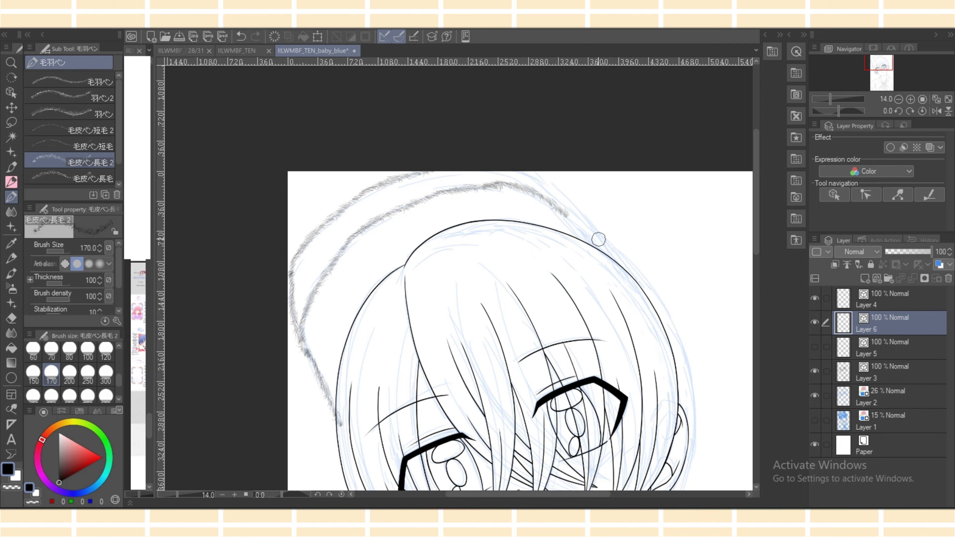
Mirror the canvas view and draw size 170 fur along the sketched inner and outer arcs and down outside the hair.
{"action": "key", "text": "ctrl+z"}
{"action": "left_click", "coordinate": [936, 111]}
{"action": "left_click_drag", "start_coordinate": [297, 265], "coordinate": [411, 185]}
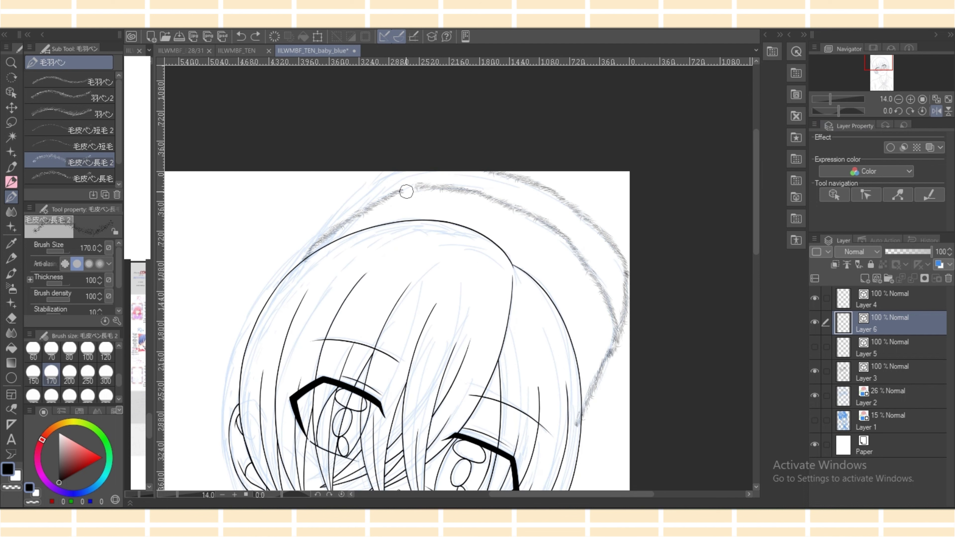
{"action": "mouse_move", "coordinate": [318, 238]}
{"action": "left_mouse_down"}
{"action": "mouse_move", "coordinate": [394, 170]}
{"action": "mouse_move", "coordinate": [473, 163]}
{"action": "left_mouse_up"}
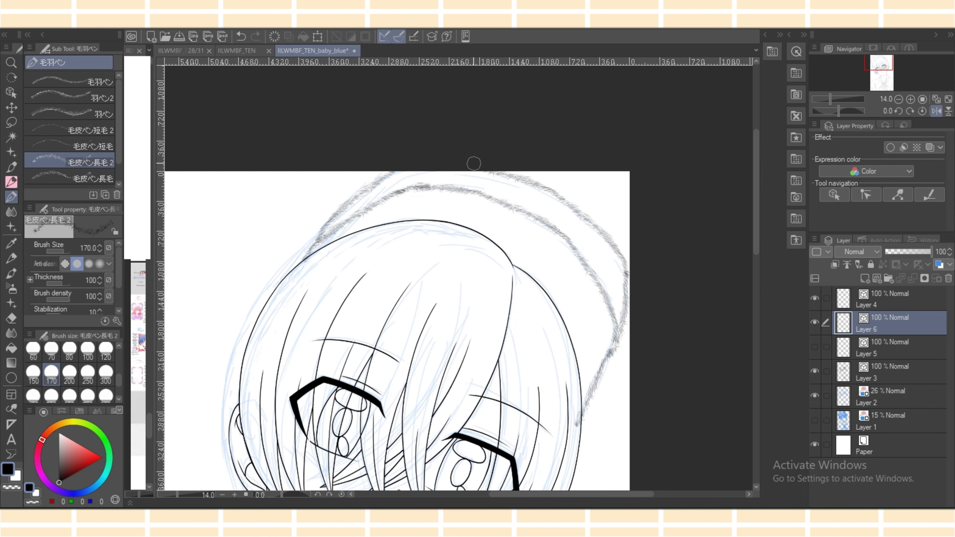
{"action": "mouse_move", "coordinate": [324, 231]}
{"action": "left_mouse_down"}
{"action": "mouse_move", "coordinate": [251, 301]}
{"action": "mouse_move", "coordinate": [218, 436]}
{"action": "left_mouse_up"}
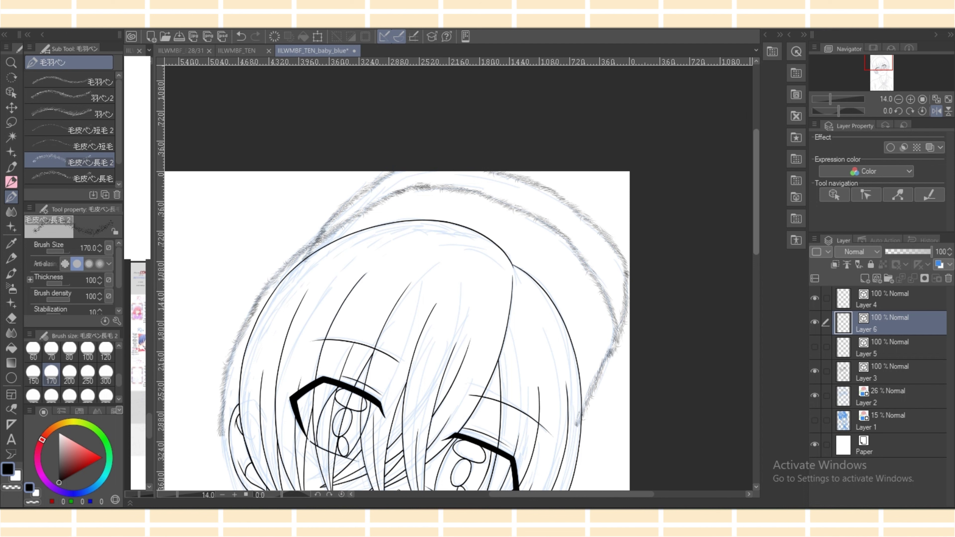
Extend the outer fur down past the ear along the sketched curve until it meets the jaw.
{"action": "scroll", "coordinate": [726, 284], "scroll_direction": "down", "scroll_amount": 3}
{"action": "left_click_drag", "start_coordinate": [222, 307], "coordinate": [254, 410]}
{"action": "key", "text": "ctrl+z"}
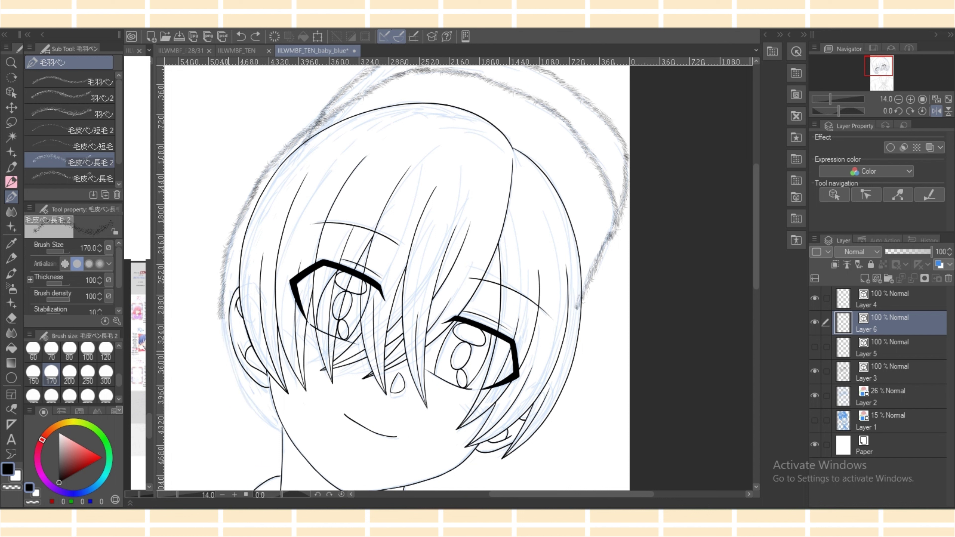
{"action": "left_click_drag", "start_coordinate": [220, 307], "coordinate": [252, 406]}
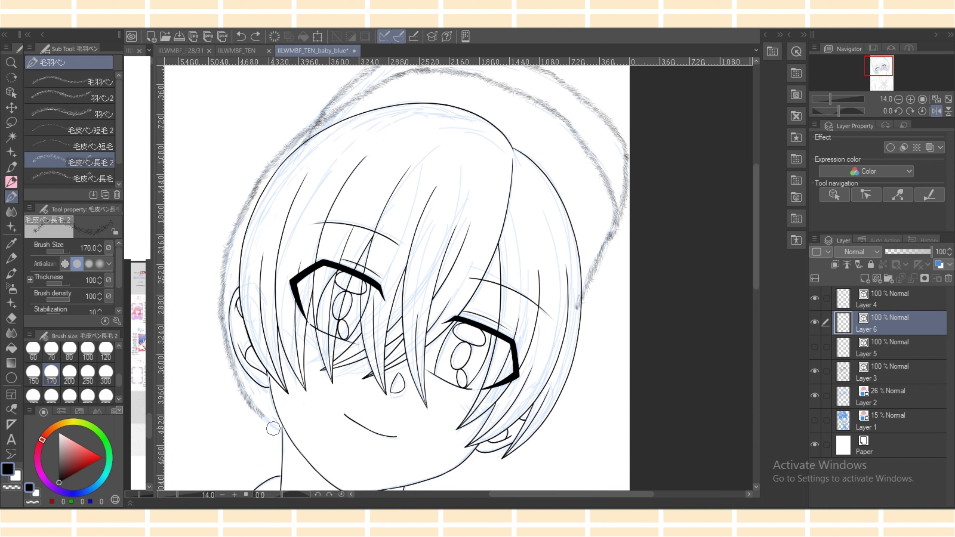
{"action": "left_click_drag", "start_coordinate": [248, 397], "coordinate": [285, 438]}
Connect the separate fur strokes beside the hair with the Connect vector line tool.
{"action": "left_click", "coordinate": [12, 409]}
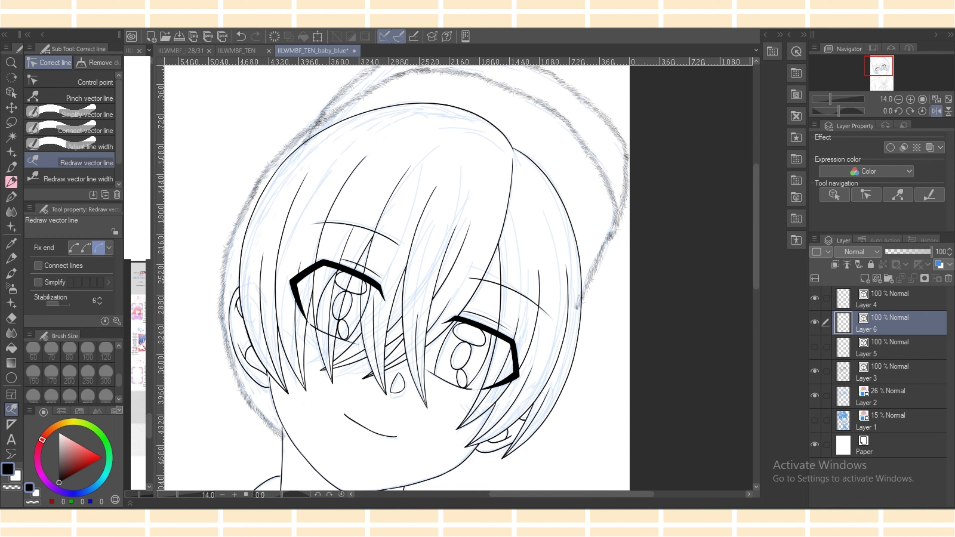
{"action": "left_click", "coordinate": [69, 130]}
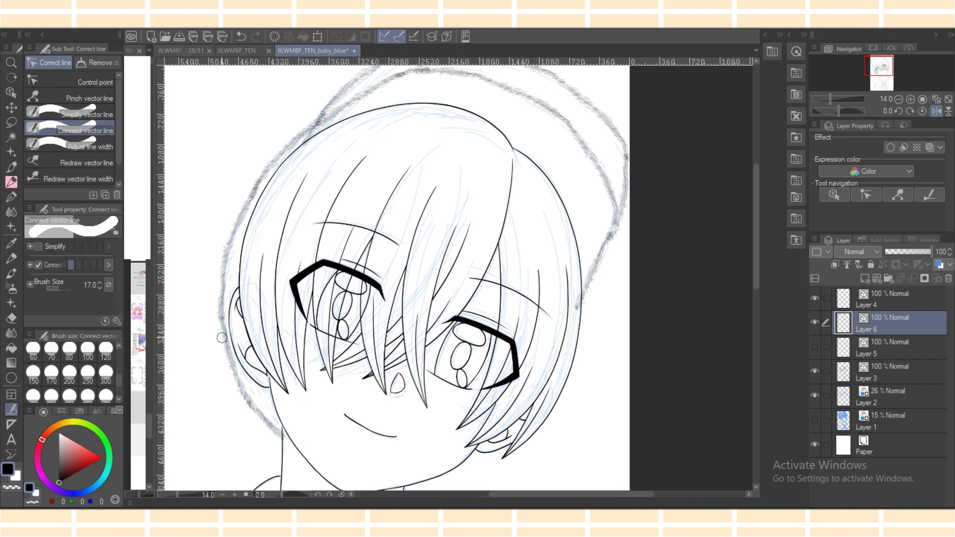
{"action": "mouse_move", "coordinate": [222, 315]}
{"action": "left_mouse_down"}
{"action": "mouse_move", "coordinate": [319, 100]}
{"action": "mouse_move", "coordinate": [336, 106]}
{"action": "left_mouse_up"}
Compare the fur on Layer 6 with the fur on Layer 5 by switching their visibility.
{"action": "left_click", "coordinate": [815, 322]}
{"action": "left_click", "coordinate": [814, 346]}
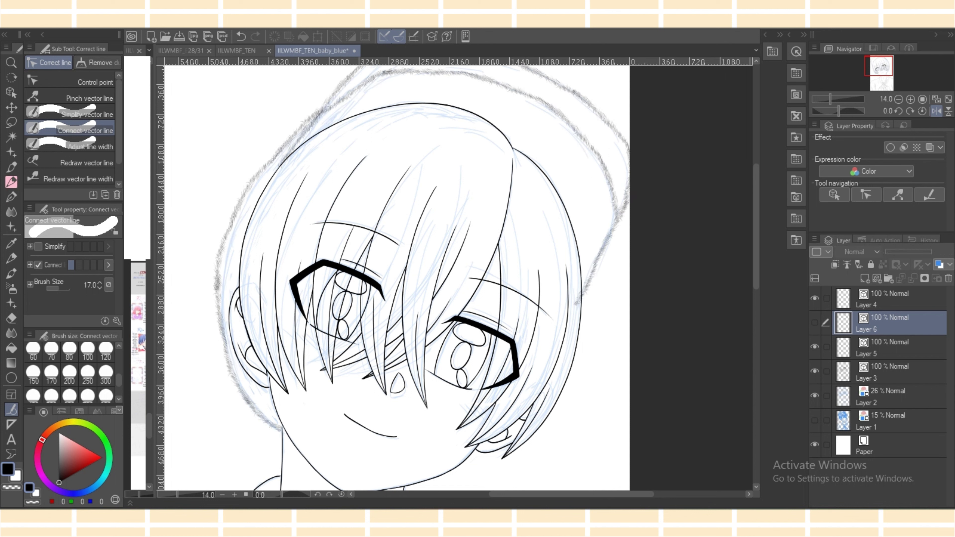
{"action": "left_click", "coordinate": [814, 322]}
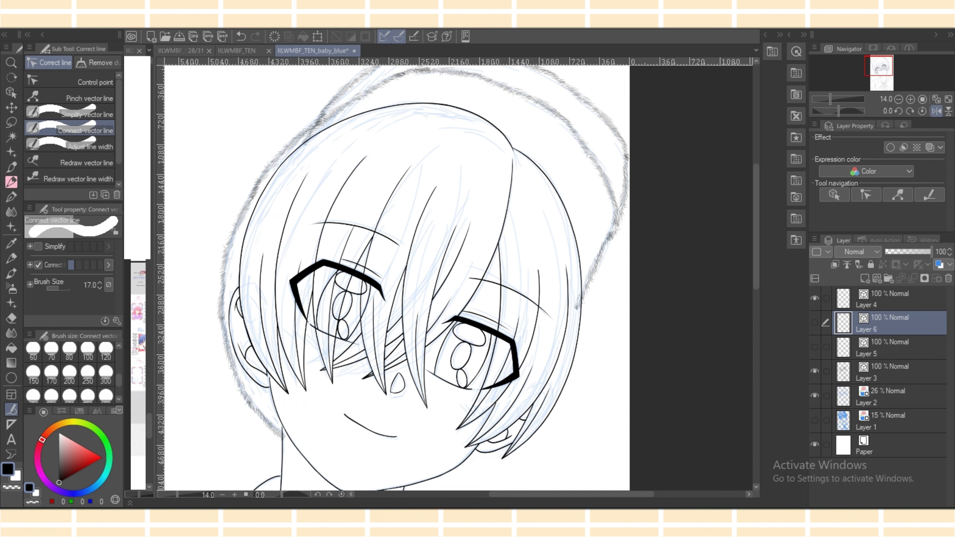
{"action": "left_click", "coordinate": [814, 322]}
{"action": "left_click", "coordinate": [814, 346]}
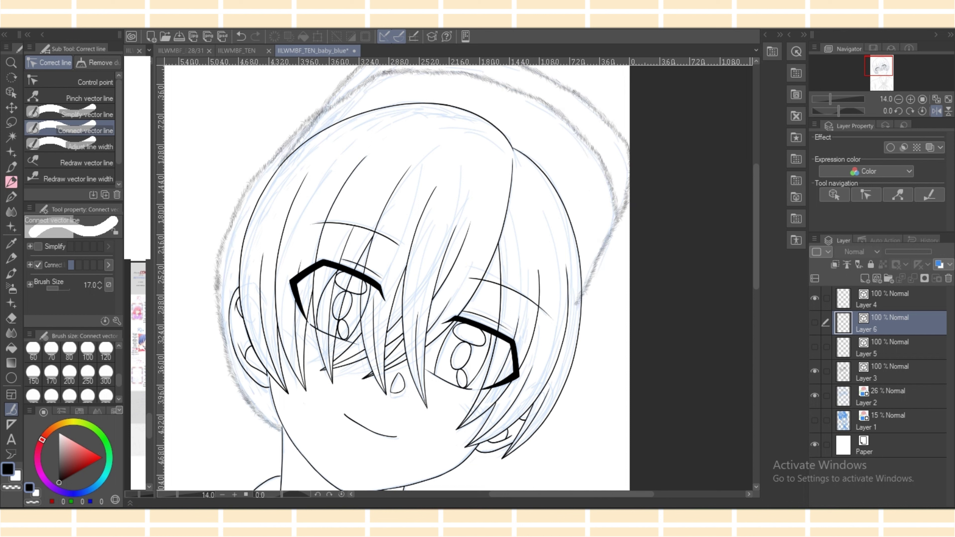
Add a new vector layer above Layer 6 and draw fur down the sketched outer curve with 毛皮ペン短毛 at size 600.
{"action": "left_click", "coordinate": [876, 278]}
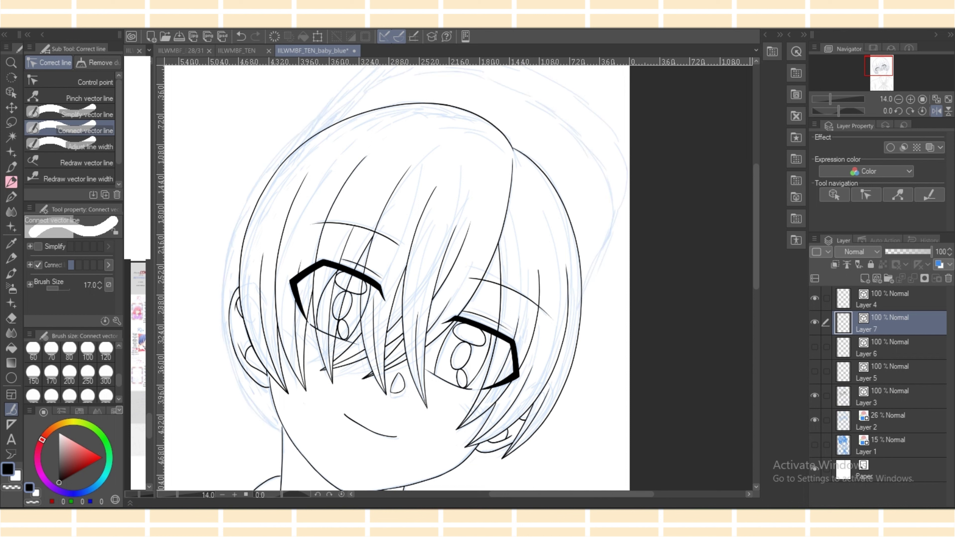
{"action": "left_click", "coordinate": [12, 196]}
{"action": "left_click", "coordinate": [71, 146]}
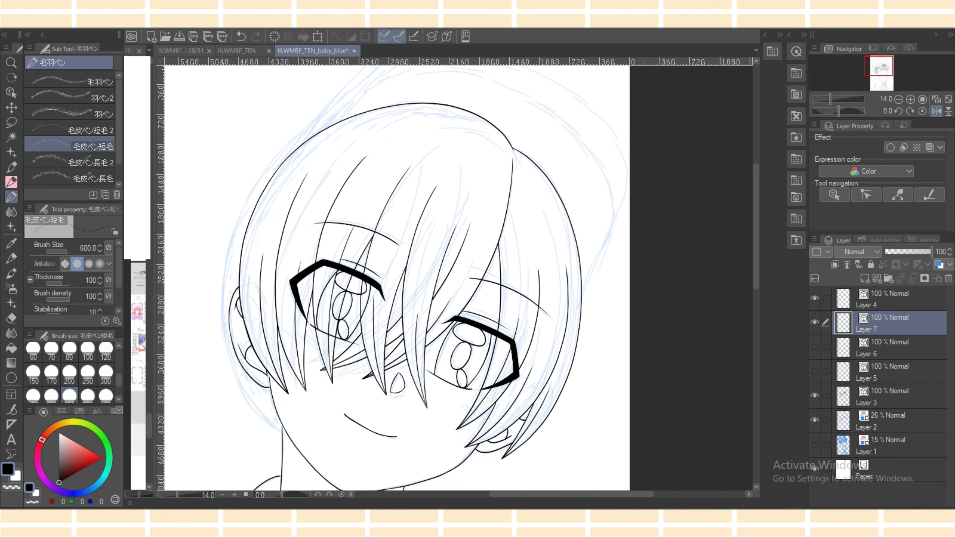
{"action": "left_click_drag", "start_coordinate": [263, 171], "coordinate": [226, 361]}
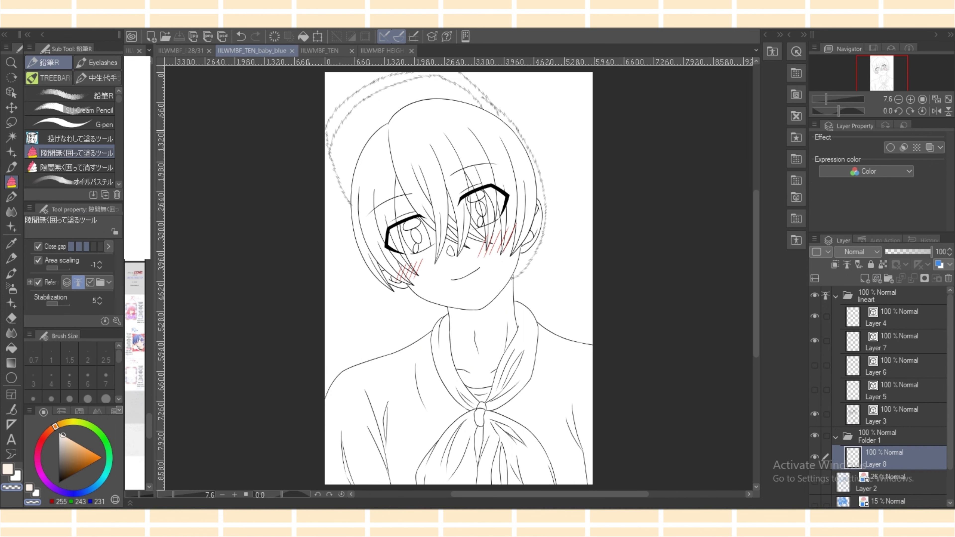
Try to fill the figure on Layer 8 by enclosing it with 隙間無く囲って塗るツール in transparent colour.
{"action": "mouse_move", "coordinate": [333, 213]}
{"action": "left_mouse_down"}
{"action": "mouse_move", "coordinate": [395, 67]}
{"action": "mouse_move", "coordinate": [579, 219]}
{"action": "mouse_move", "coordinate": [674, 448]}
{"action": "mouse_move", "coordinate": [661, 491]}
{"action": "mouse_move", "coordinate": [330, 438]}
{"action": "mouse_move", "coordinate": [327, 161]}
{"action": "left_mouse_up"}
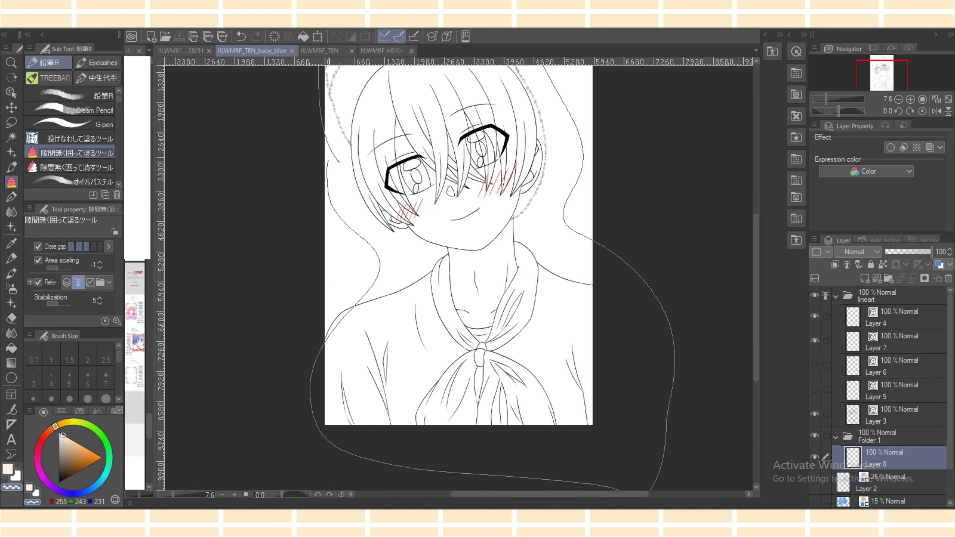
{"action": "left_click_drag", "start_coordinate": [328, 160], "coordinate": [330, 160]}
{"action": "mouse_move", "coordinate": [431, 221]}
{"action": "left_mouse_down"}
{"action": "mouse_move", "coordinate": [622, 429]}
{"action": "mouse_move", "coordinate": [582, 67]}
{"action": "mouse_move", "coordinate": [422, 69]}
{"action": "left_mouse_up"}
{"action": "scroll", "coordinate": [458, 278], "scroll_direction": "down", "scroll_amount": 2}
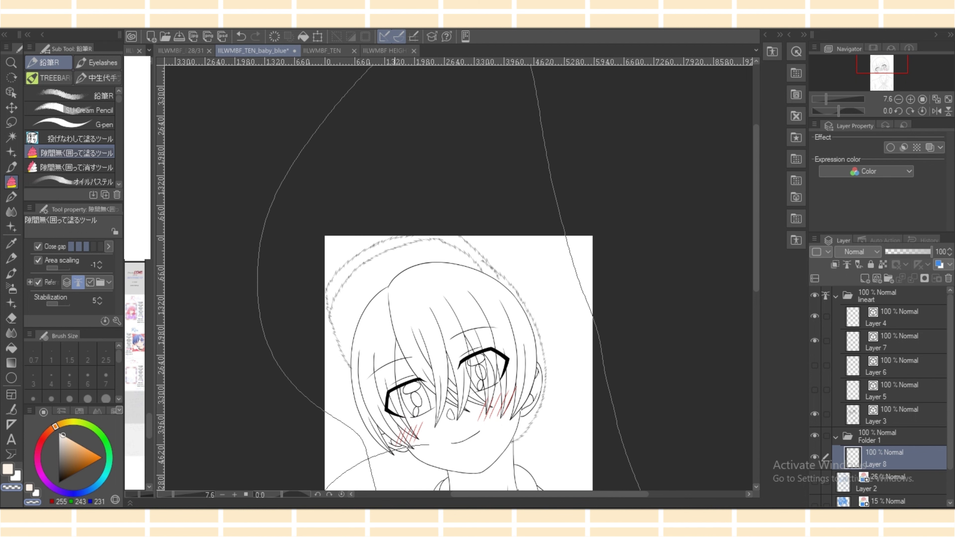
Switch to the pale cream main colour and fill the whole figure on Layer 8 by enclosing it.
{"action": "key", "text": "c"}
{"action": "mouse_move", "coordinate": [331, 365]}
{"action": "left_mouse_down"}
{"action": "mouse_move", "coordinate": [549, 274]}
{"action": "mouse_move", "coordinate": [620, 470]}
{"action": "mouse_move", "coordinate": [641, 491]}
{"action": "mouse_move", "coordinate": [518, 491]}
{"action": "left_mouse_up"}
{"action": "mouse_move", "coordinate": [603, 489]}
{"action": "left_mouse_down"}
{"action": "mouse_move", "coordinate": [359, 470]}
{"action": "mouse_move", "coordinate": [286, 347]}
{"action": "mouse_move", "coordinate": [333, 183]}
{"action": "mouse_move", "coordinate": [322, 143]}
{"action": "left_mouse_up"}
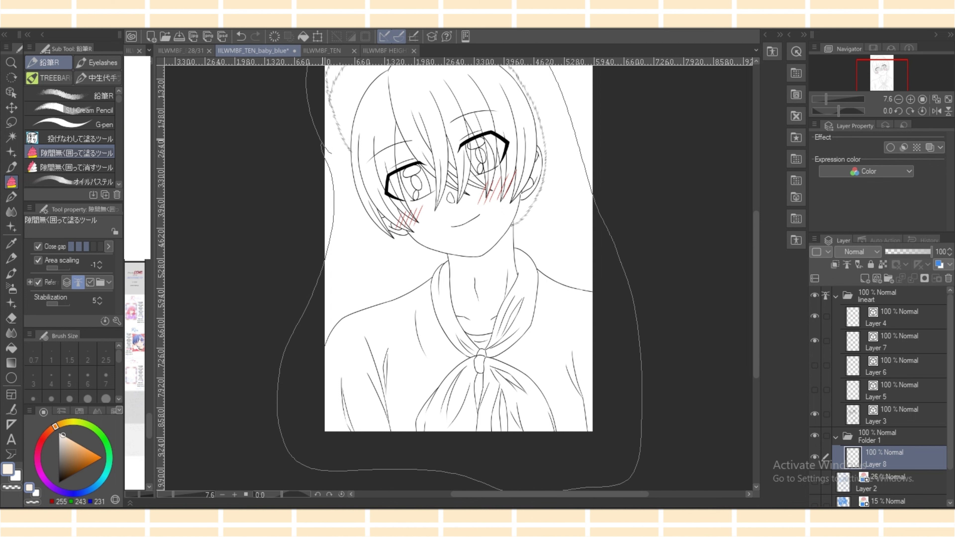
{"action": "left_click_drag", "start_coordinate": [756, 294], "coordinate": [756, 255]}
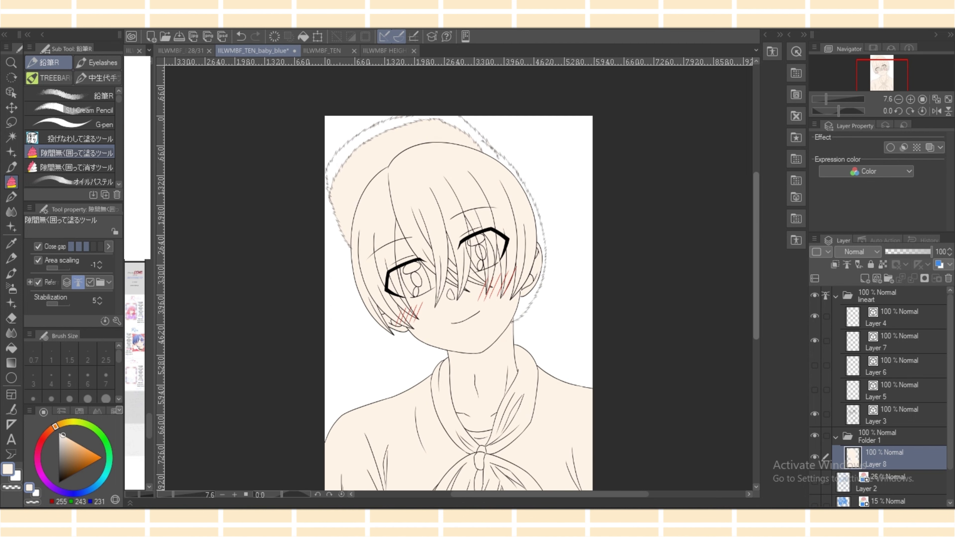
Check the head with Layer 7's fur hidden and shown, and make Layer 7 the active layer.
{"action": "scroll", "coordinate": [458, 279], "scroll_direction": "up", "scroll_amount": 1}
{"action": "scroll", "coordinate": [457, 277], "scroll_direction": "up", "scroll_amount": 5}
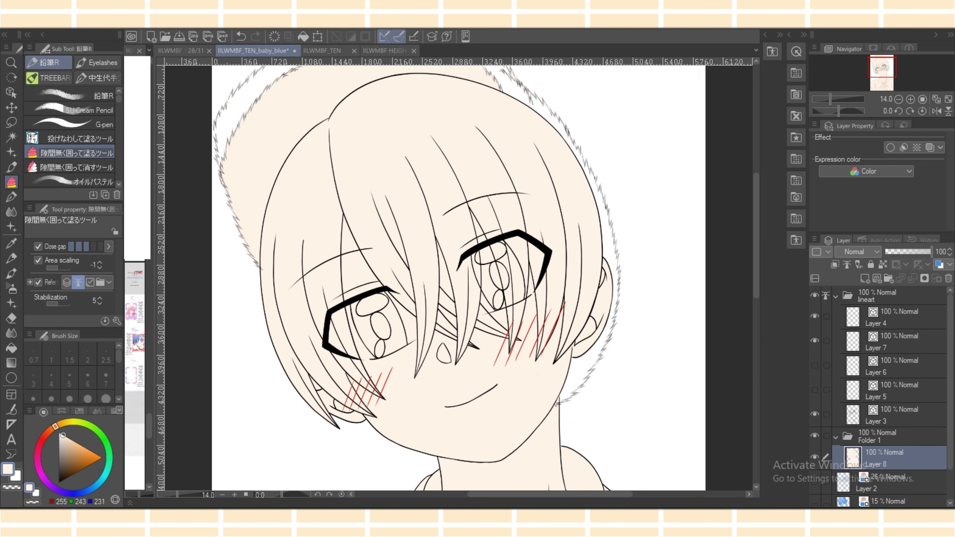
{"action": "left_click", "coordinate": [902, 366]}
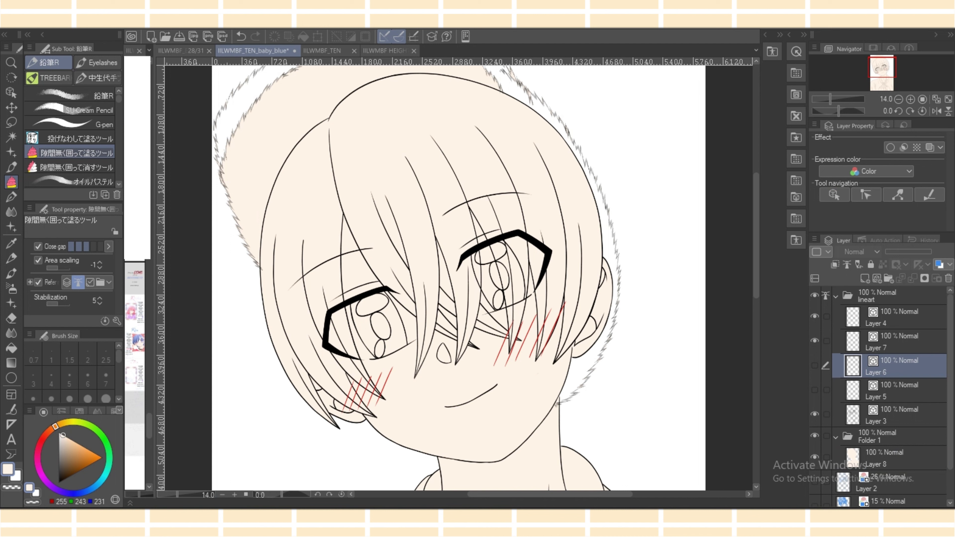
{"action": "left_click", "coordinate": [814, 316]}
{"action": "left_click", "coordinate": [815, 340]}
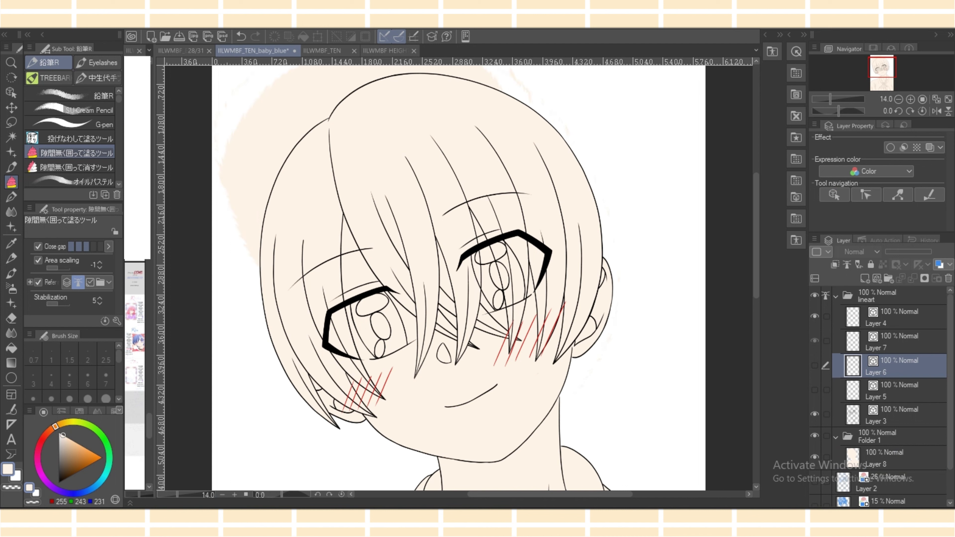
{"action": "left_click", "coordinate": [814, 340]}
{"action": "left_click", "coordinate": [902, 341]}
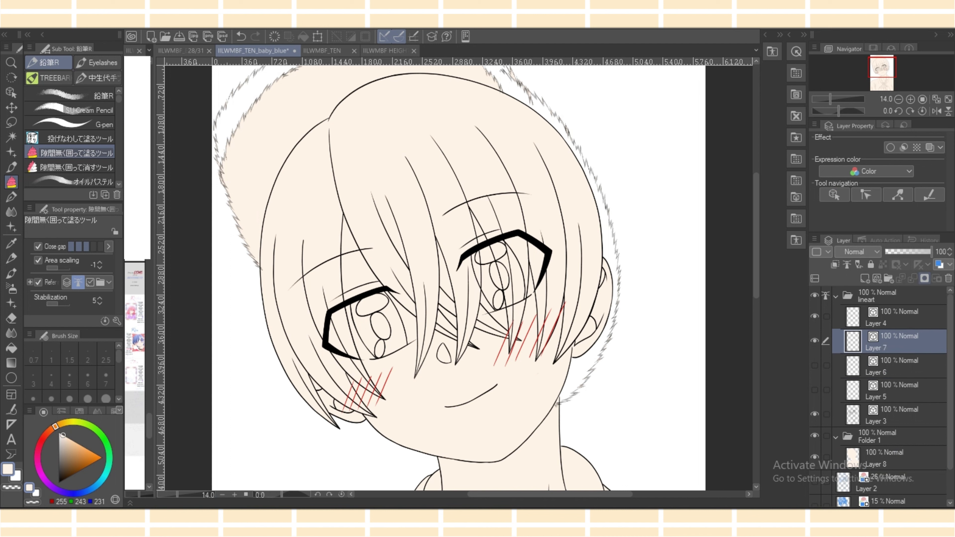
Add a layer mask to Layer 7 and erase the fur ends overlapping the jaw line and the hair outline.
{"action": "left_click", "coordinate": [924, 278]}
{"action": "key", "text": "e"}
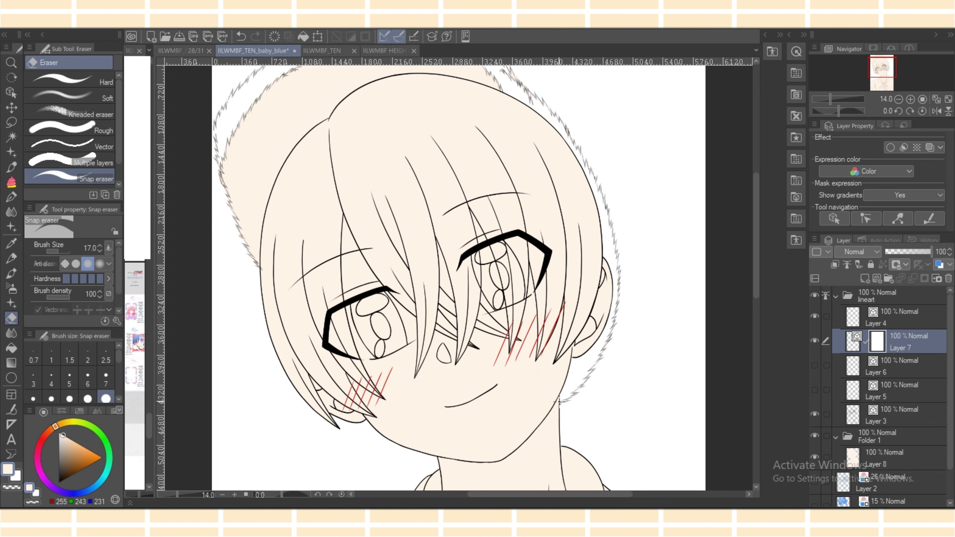
{"action": "key", "text": "p"}
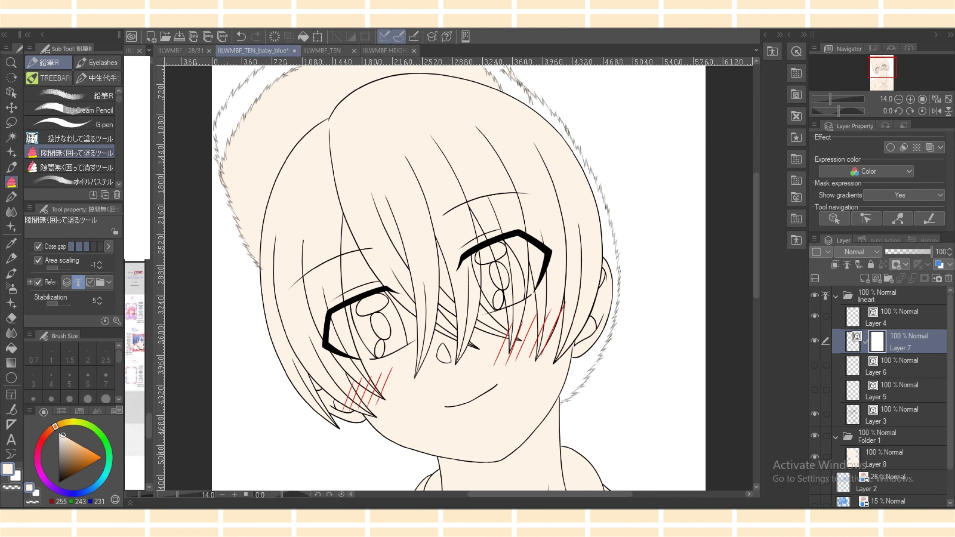
{"action": "left_click_drag", "start_coordinate": [549, 494], "coordinate": [491, 494]}
{"action": "key", "text": "e"}
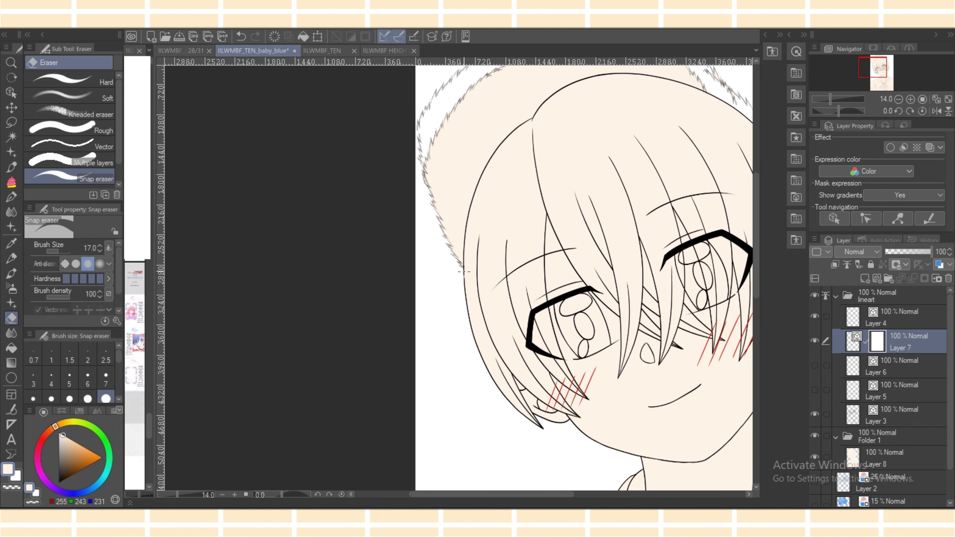
{"action": "key", "text": "p"}
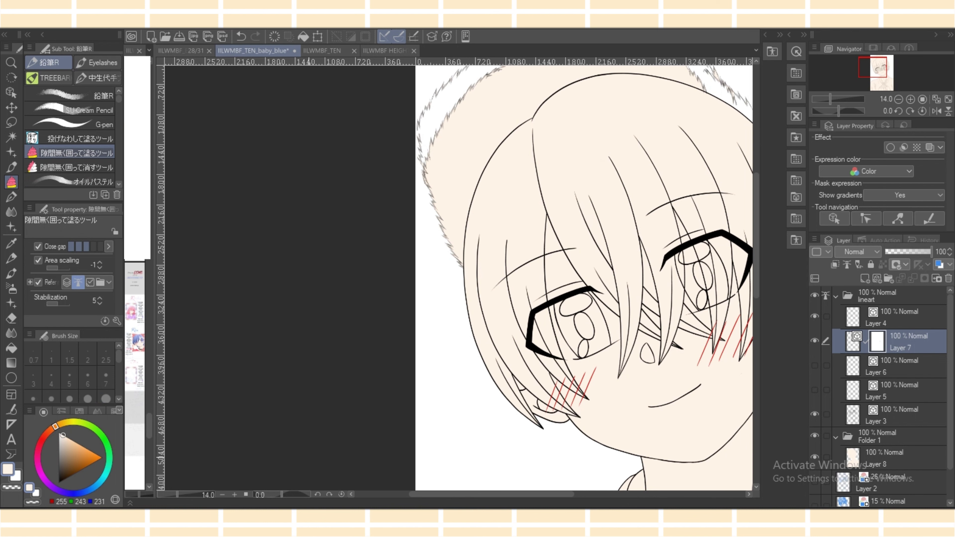
Set the drawing colour to black and activate the Object tool for editing Layer 7's fur strokes near the canvas edge.
{"action": "scroll", "coordinate": [458, 282], "scroll_direction": "up", "scroll_amount": 4}
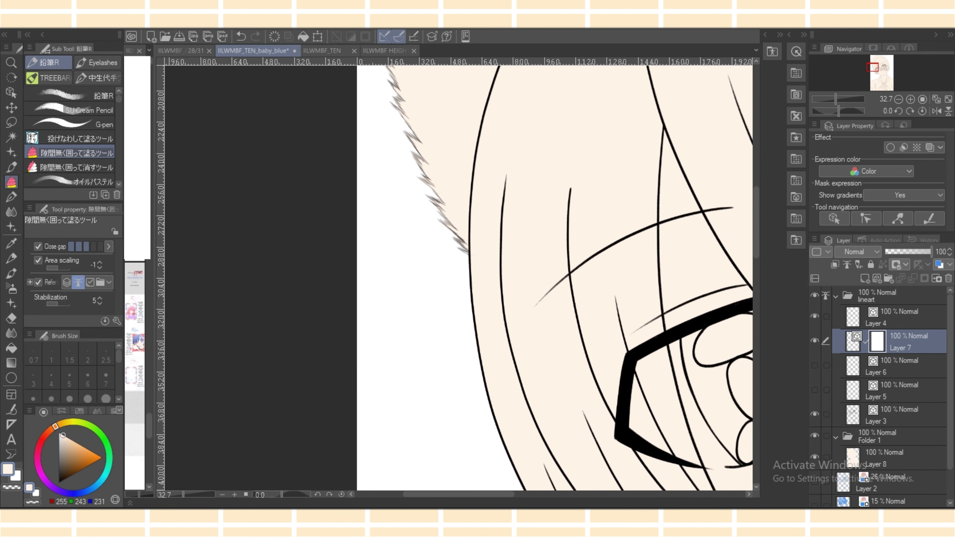
{"action": "scroll", "coordinate": [555, 277], "scroll_direction": "up", "scroll_amount": 5}
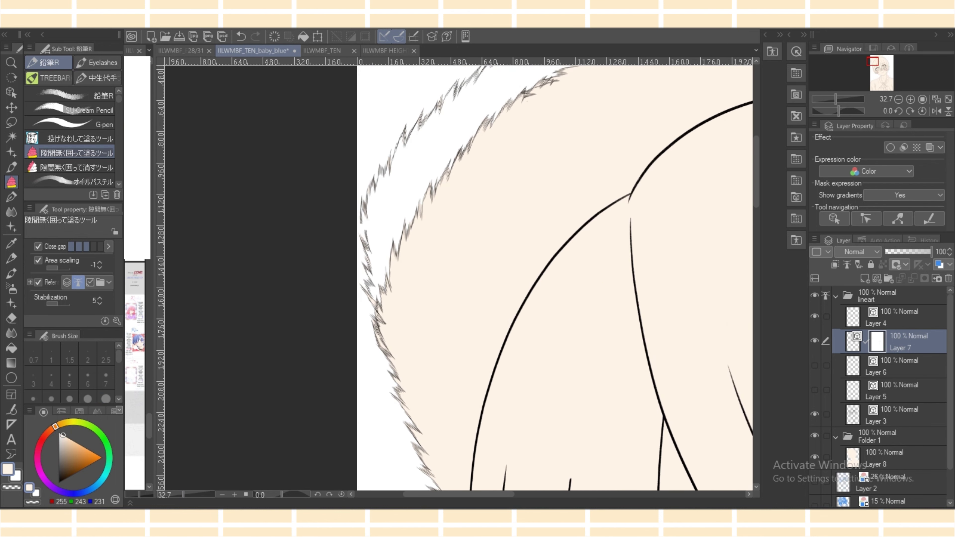
{"action": "left_click", "coordinate": [59, 482]}
{"action": "left_click", "coordinate": [11, 92]}
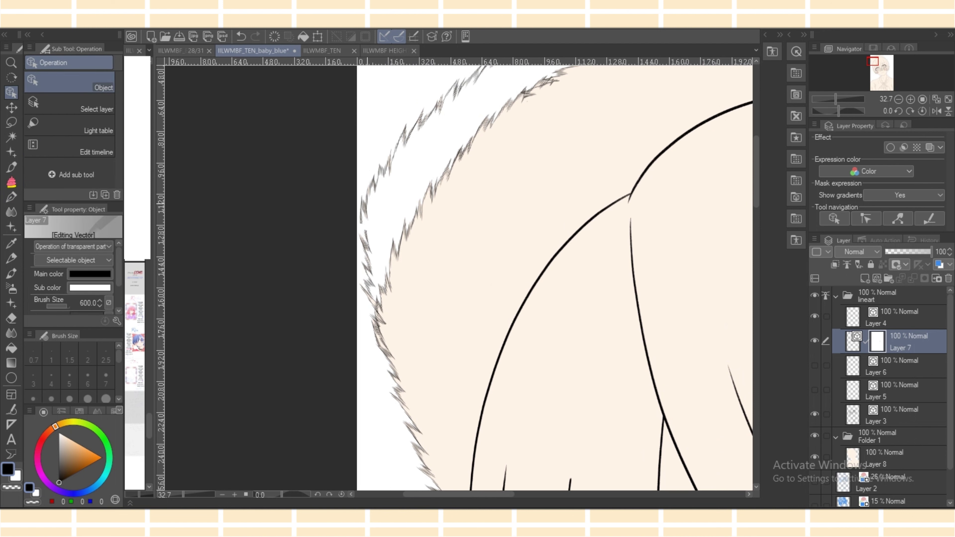
Try to close the fur gap by moving the outer arc's lower end point down, and undo it.
{"action": "left_click", "coordinate": [363, 220]}
{"action": "left_click_drag", "start_coordinate": [363, 224], "coordinate": [365, 238]}
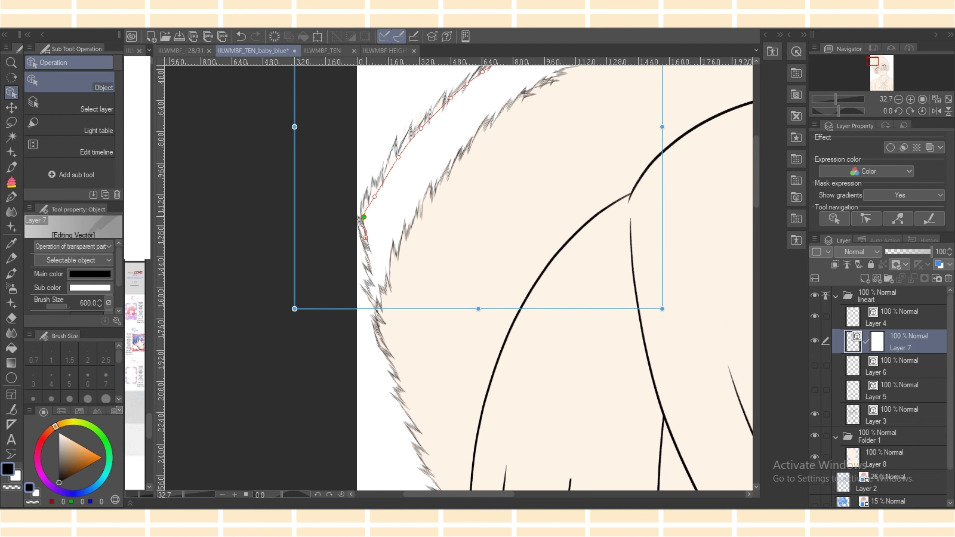
{"action": "left_click", "coordinate": [241, 36]}
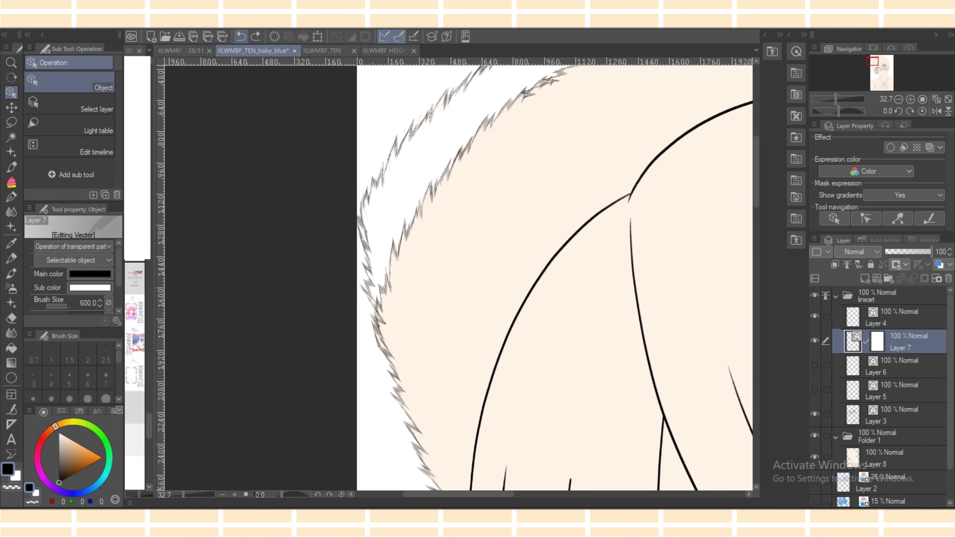
Move the upper end point of the fur stroke below the gap up to the outer arc, undoing the misplaced attempts.
{"action": "left_click", "coordinate": [370, 243]}
{"action": "left_click_drag", "start_coordinate": [361, 228], "coordinate": [363, 208]}
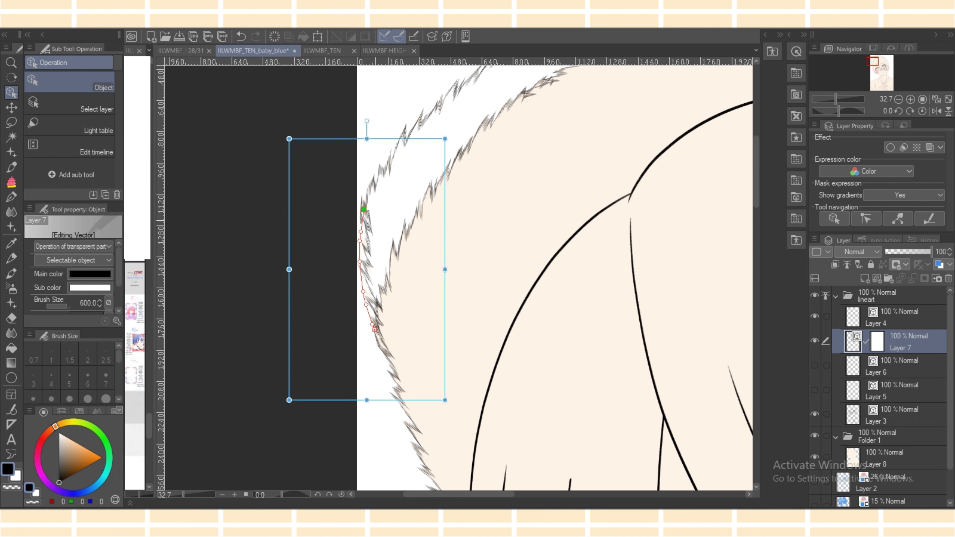
{"action": "left_click", "coordinate": [241, 37]}
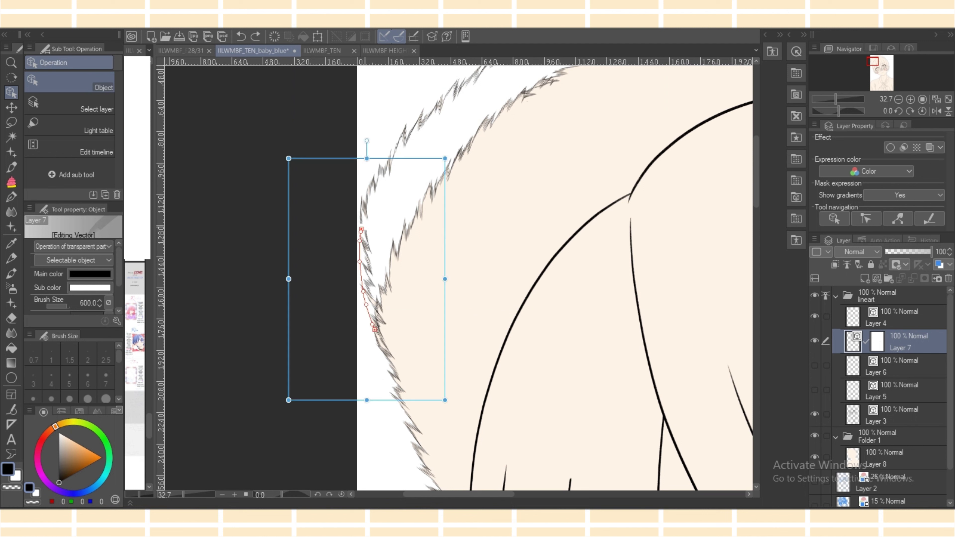
{"action": "left_click_drag", "start_coordinate": [360, 229], "coordinate": [356, 211]}
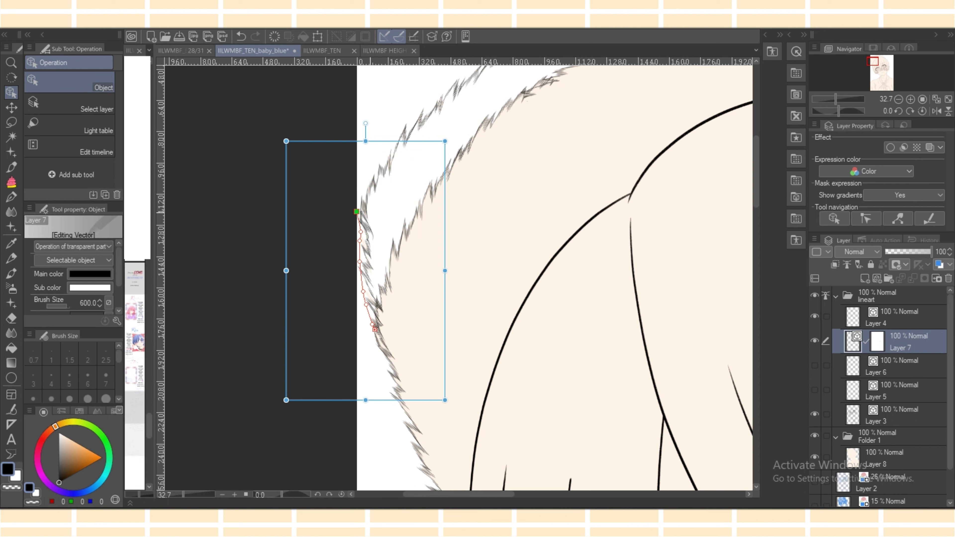
{"action": "key", "text": "ctrl+z"}
{"action": "left_click", "coordinate": [369, 233]}
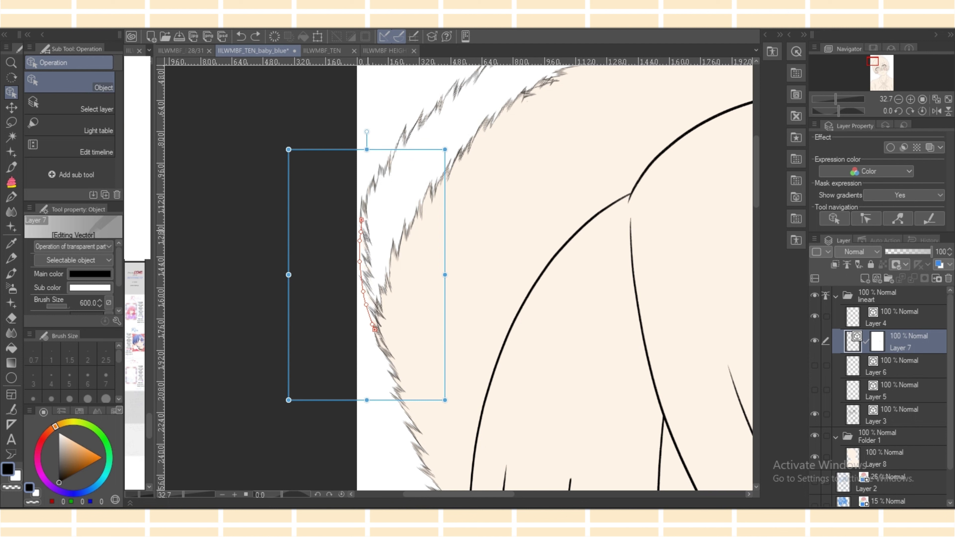
{"action": "left_click_drag", "start_coordinate": [361, 220], "coordinate": [362, 212]}
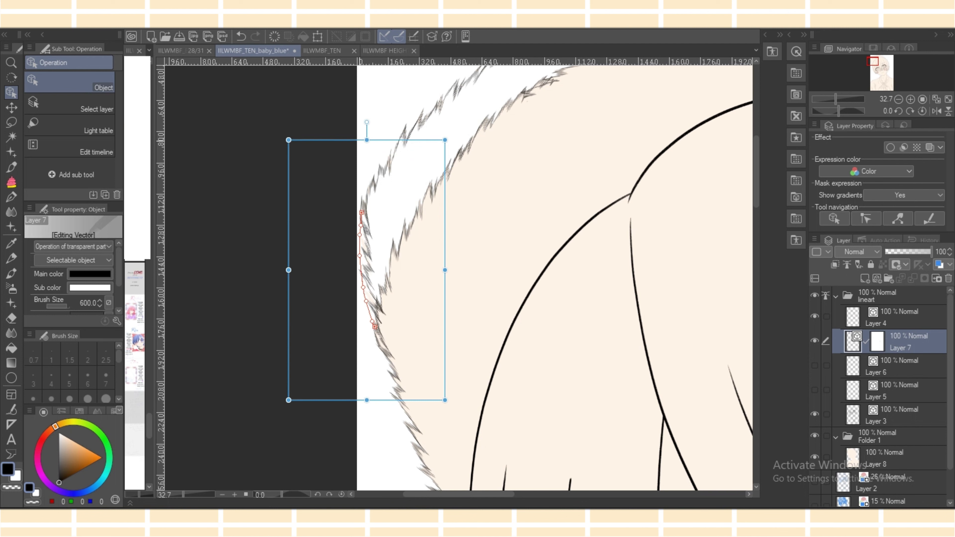
Enlarge the selected fur stroke slightly towards the canvas edge and clear Layer 8's base colour outside it with a transparent lasso fill.
{"action": "left_click_drag", "start_coordinate": [288, 140], "coordinate": [283, 134]}
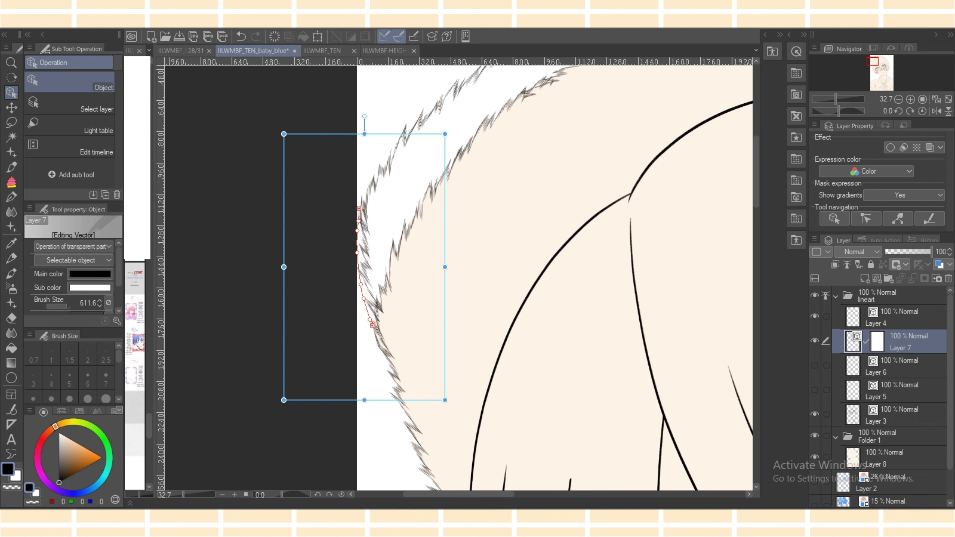
{"action": "left_click", "coordinate": [889, 457]}
{"action": "left_click", "coordinate": [11, 182]}
{"action": "key", "text": "c"}
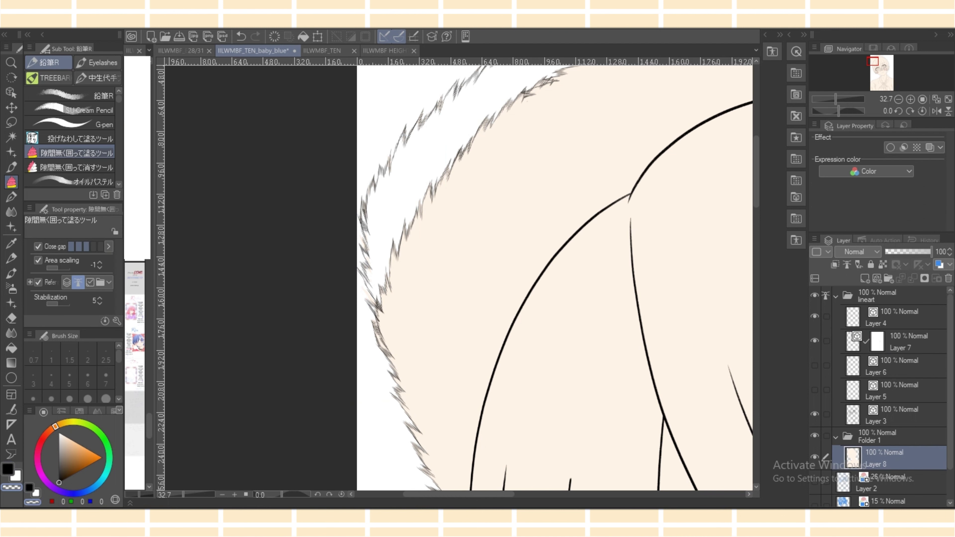
{"action": "left_click", "coordinate": [75, 138]}
{"action": "mouse_move", "coordinate": [356, 226]}
{"action": "left_mouse_down"}
{"action": "mouse_move", "coordinate": [357, 312]}
{"action": "mouse_move", "coordinate": [377, 305]}
{"action": "mouse_move", "coordinate": [380, 289]}
{"action": "left_mouse_up"}
{"action": "left_click_drag", "start_coordinate": [368, 150], "coordinate": [357, 260]}
Fill the white fur band around the head with the sampled cream base colour, RGB 255, 243, 231, using the enclose-and-fill tool.
{"action": "left_click", "coordinate": [75, 153]}
{"action": "left_click", "coordinate": [414, 329], "text": "alt"}
{"action": "scroll", "coordinate": [457, 278], "scroll_direction": "down", "scroll_amount": 6}
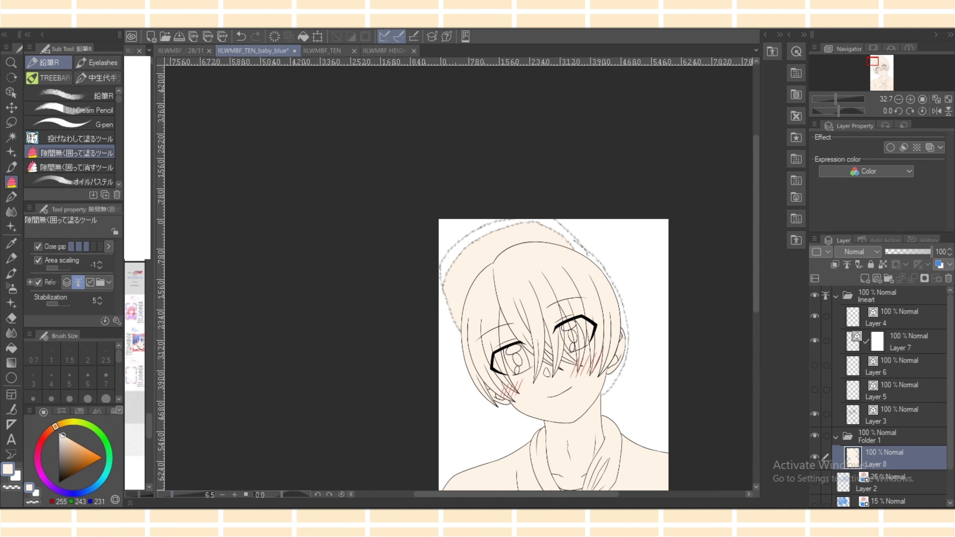
{"action": "mouse_move", "coordinate": [611, 221]}
{"action": "left_mouse_down"}
{"action": "mouse_move", "coordinate": [665, 330]}
{"action": "mouse_move", "coordinate": [632, 427]}
{"action": "mouse_move", "coordinate": [491, 400]}
{"action": "left_mouse_up"}
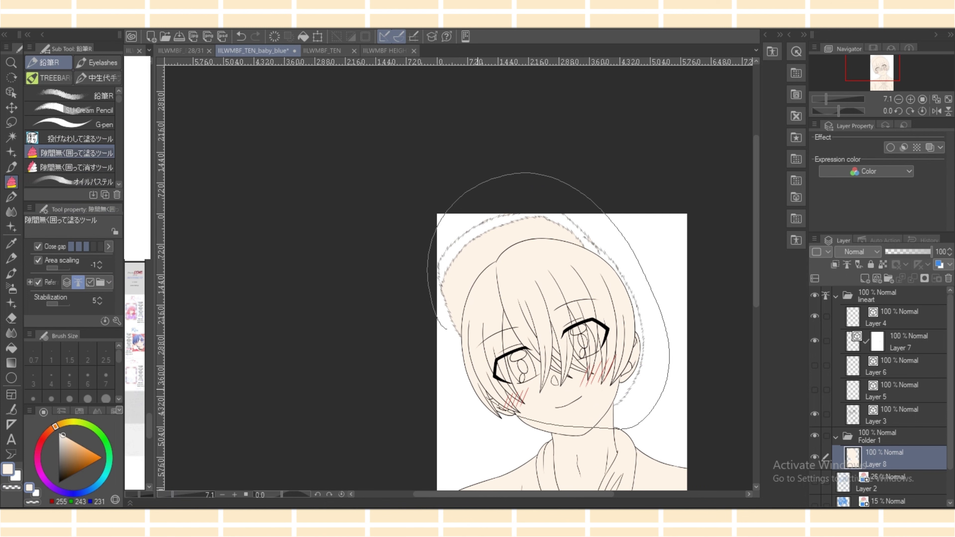
{"action": "left_click_drag", "start_coordinate": [446, 329], "coordinate": [447, 331]}
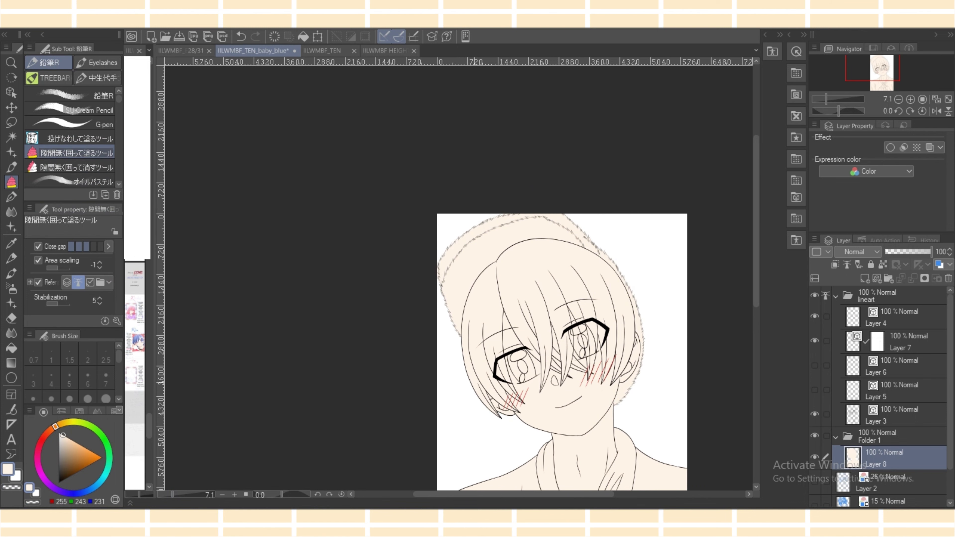
Touch up the base colour beside the fur at the canvas's side edge with a transparent lasso fill.
{"action": "scroll", "coordinate": [461, 279], "scroll_direction": "up", "scroll_amount": 6}
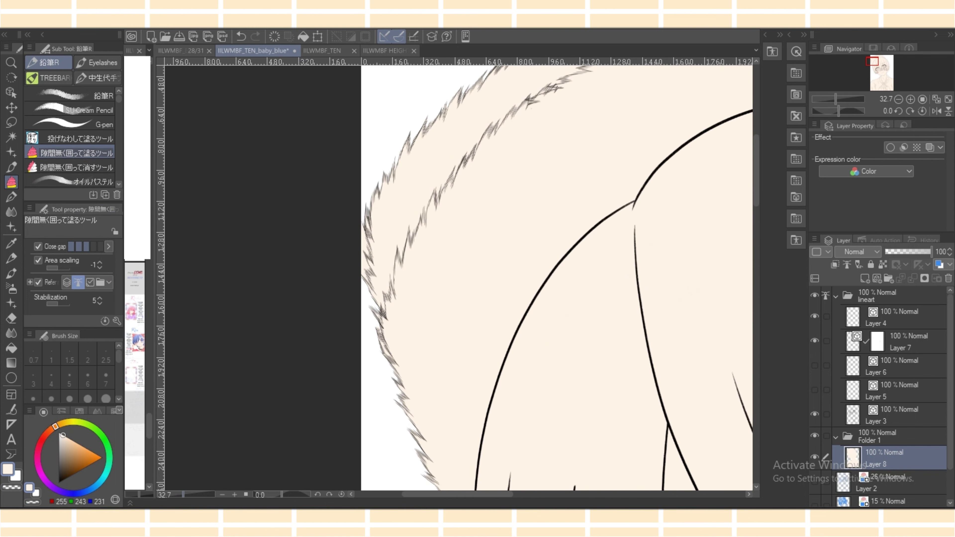
{"action": "left_click", "coordinate": [75, 139]}
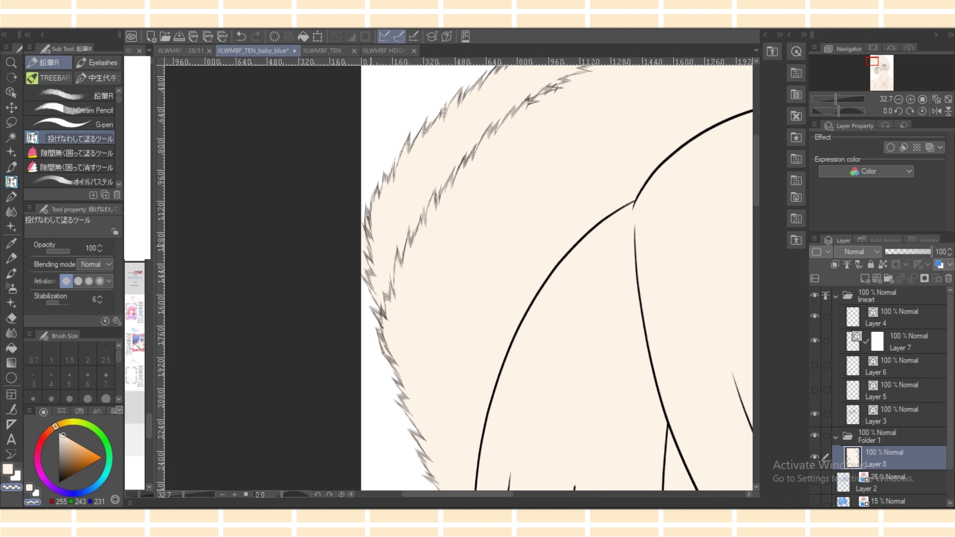
{"action": "mouse_move", "coordinate": [364, 209]}
{"action": "left_mouse_down"}
{"action": "mouse_move", "coordinate": [376, 322]}
{"action": "mouse_move", "coordinate": [370, 263]}
{"action": "left_mouse_up"}
{"action": "key", "text": "c"}
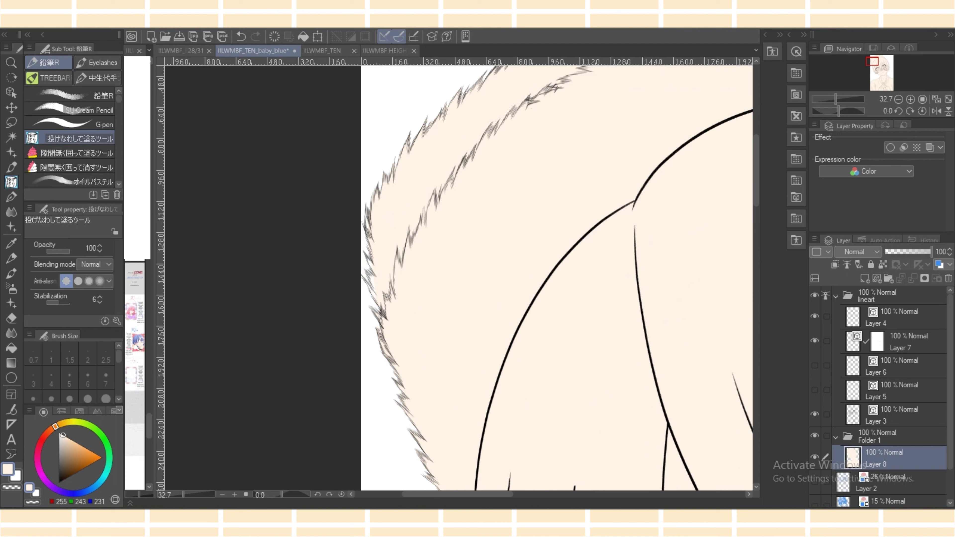
{"action": "left_click", "coordinate": [75, 152]}
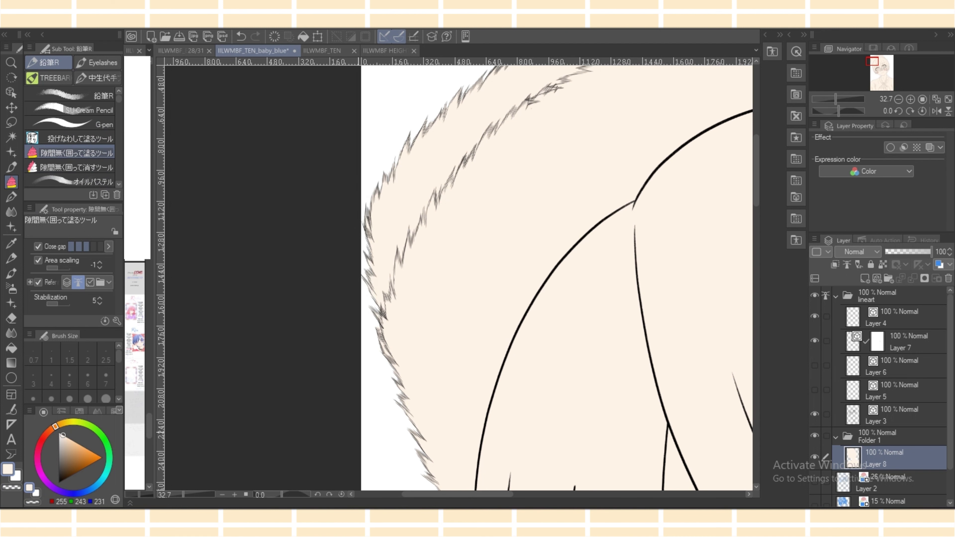
Enclose and fill the fur area along the canvas's upper edge with the cream base colour.
{"action": "scroll", "coordinate": [467, 297], "scroll_direction": "down", "scroll_amount": 1}
{"action": "scroll", "coordinate": [458, 278], "scroll_direction": "right", "scroll_amount": 3}
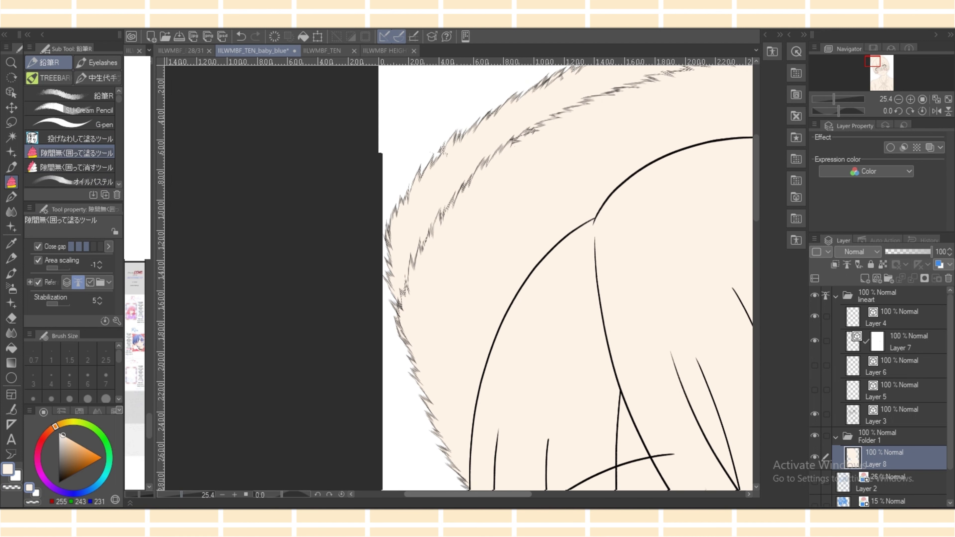
{"action": "scroll", "coordinate": [459, 277], "scroll_direction": "up", "scroll_amount": 5}
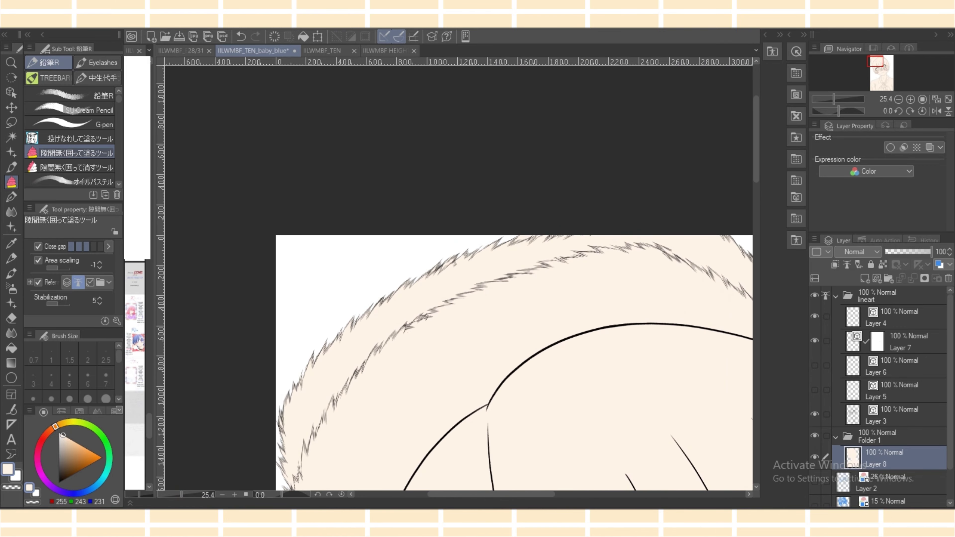
{"action": "left_click", "coordinate": [70, 138]}
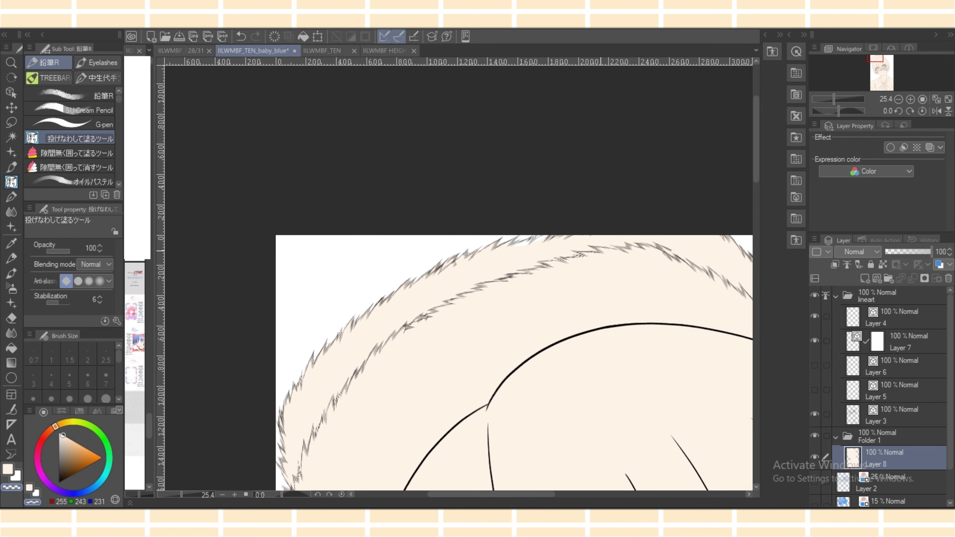
{"action": "left_click", "coordinate": [69, 153]}
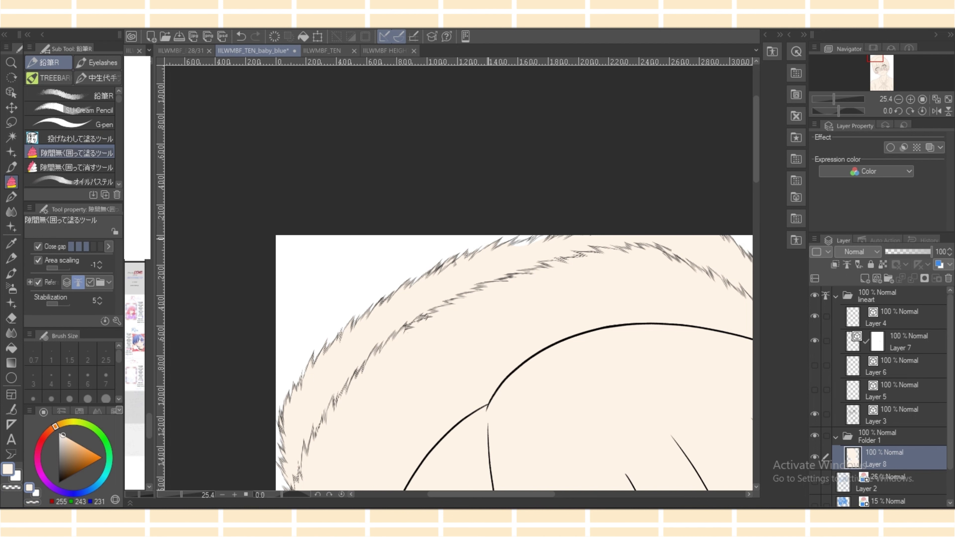
{"action": "mouse_move", "coordinate": [486, 237]}
{"action": "left_mouse_down"}
{"action": "mouse_move", "coordinate": [525, 229]}
{"action": "mouse_move", "coordinate": [562, 263]}
{"action": "left_mouse_up"}
{"action": "scroll", "coordinate": [458, 363], "scroll_direction": "right", "scroll_amount": 4}
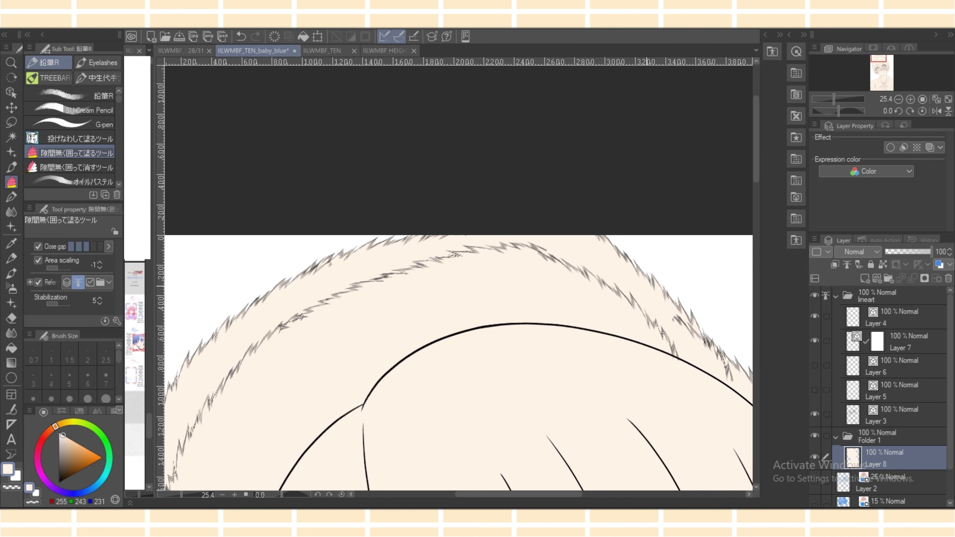
Add a black border effect with an edge thickness of 1.0 to the fur line art on Layer 7.
{"action": "left_click", "coordinate": [889, 317]}
{"action": "left_click", "coordinate": [815, 316]}
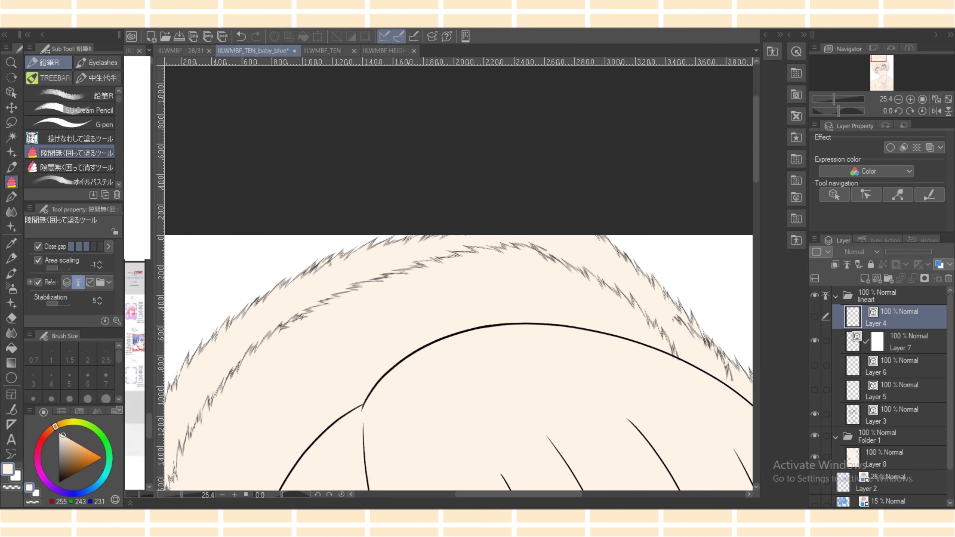
{"action": "left_click", "coordinate": [814, 316]}
{"action": "left_click", "coordinate": [815, 341]}
{"action": "left_click", "coordinate": [814, 340]}
{"action": "left_click", "coordinate": [900, 340]}
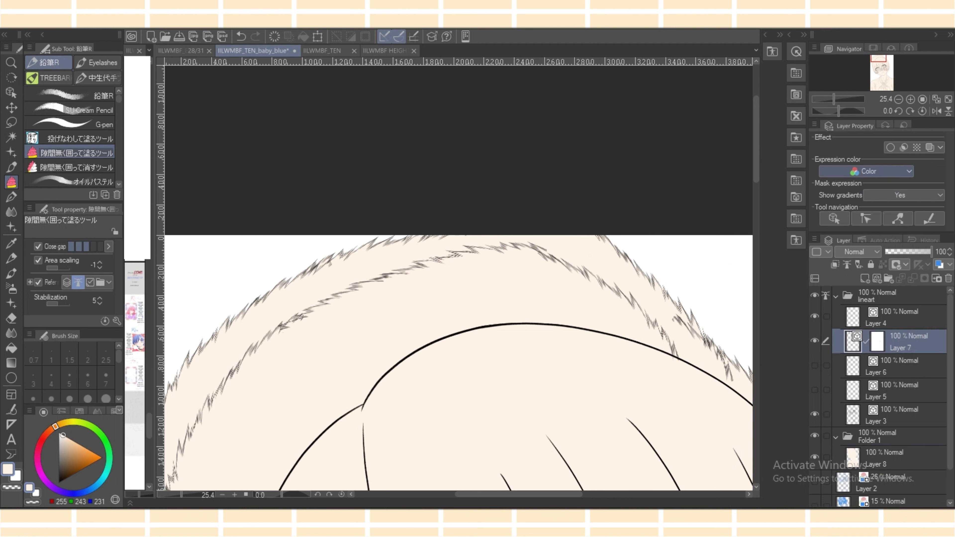
{"action": "left_click", "coordinate": [890, 147]}
{"action": "left_click", "coordinate": [894, 205]}
{"action": "left_click", "coordinate": [352, 497]}
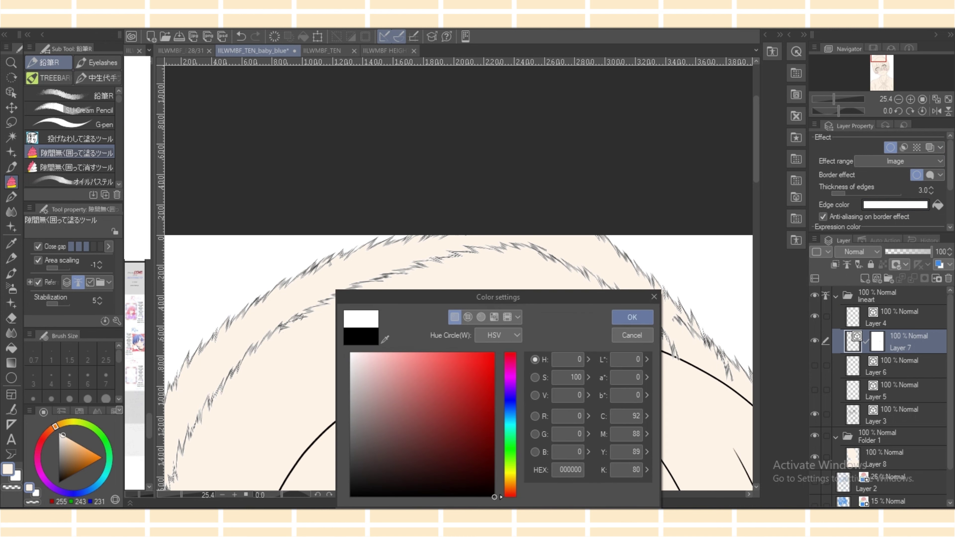
{"action": "left_click", "coordinate": [632, 317]}
{"action": "left_click", "coordinate": [931, 192]}
{"action": "left_click", "coordinate": [931, 192]}
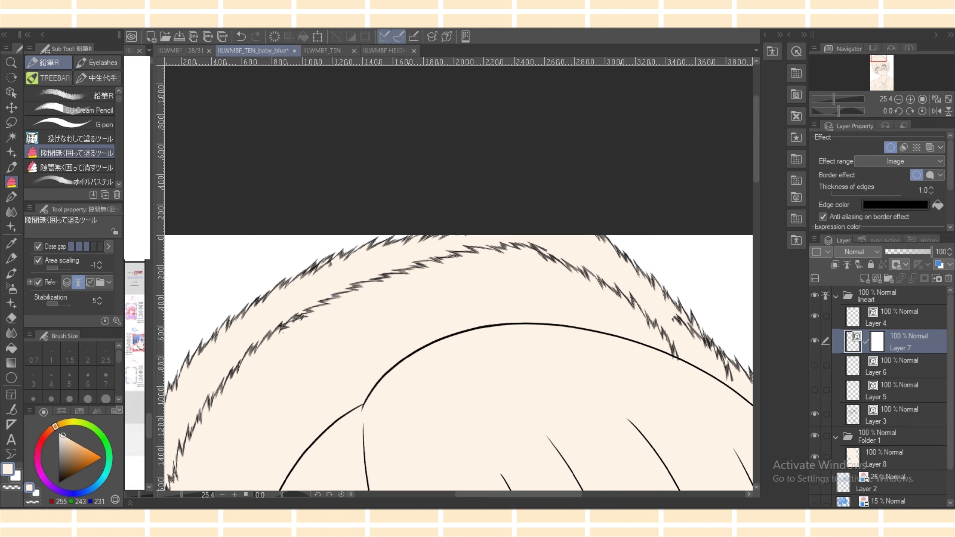
Erase the stray fur strokes between the hair outline and the outer fur line on Layer 7's mask with the Snap eraser.
{"action": "scroll", "coordinate": [458, 279], "scroll_direction": "up", "scroll_amount": 1}
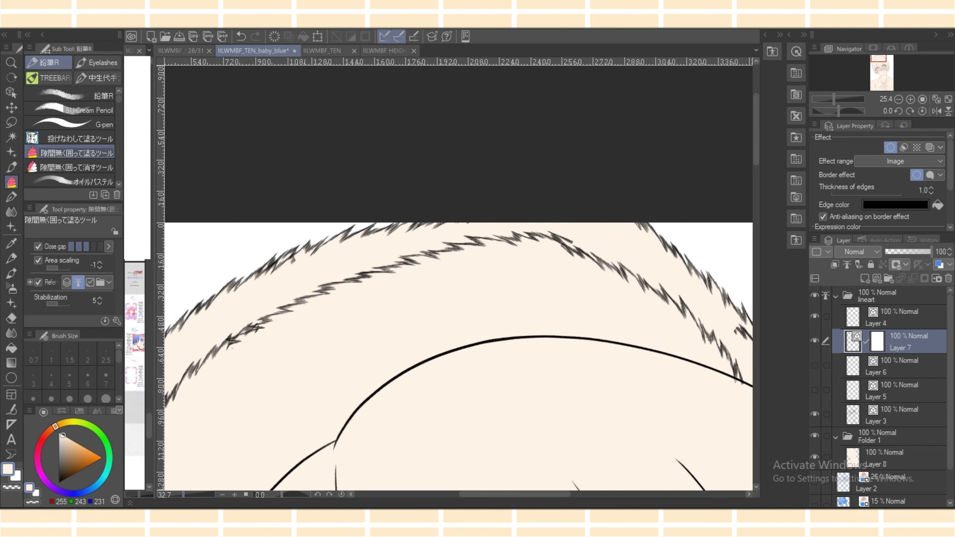
{"action": "scroll", "coordinate": [458, 279], "scroll_direction": "down", "scroll_amount": 5}
{"action": "scroll", "coordinate": [459, 278], "scroll_direction": "up", "scroll_amount": 2}
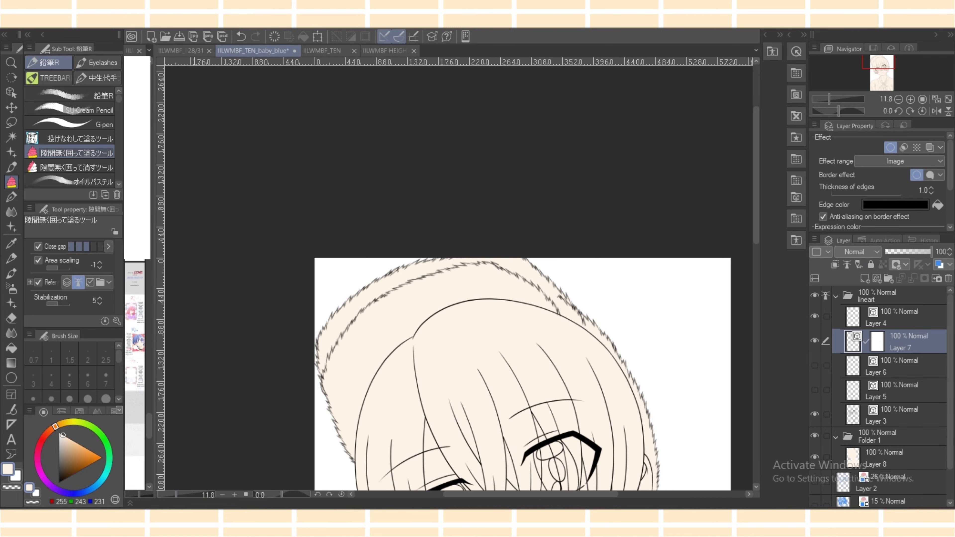
{"action": "left_click_drag", "start_coordinate": [755, 175], "coordinate": [756, 195]}
{"action": "left_click_drag", "start_coordinate": [176, 494], "coordinate": [183, 494]}
{"action": "left_click_drag", "start_coordinate": [514, 494], "coordinate": [530, 494]}
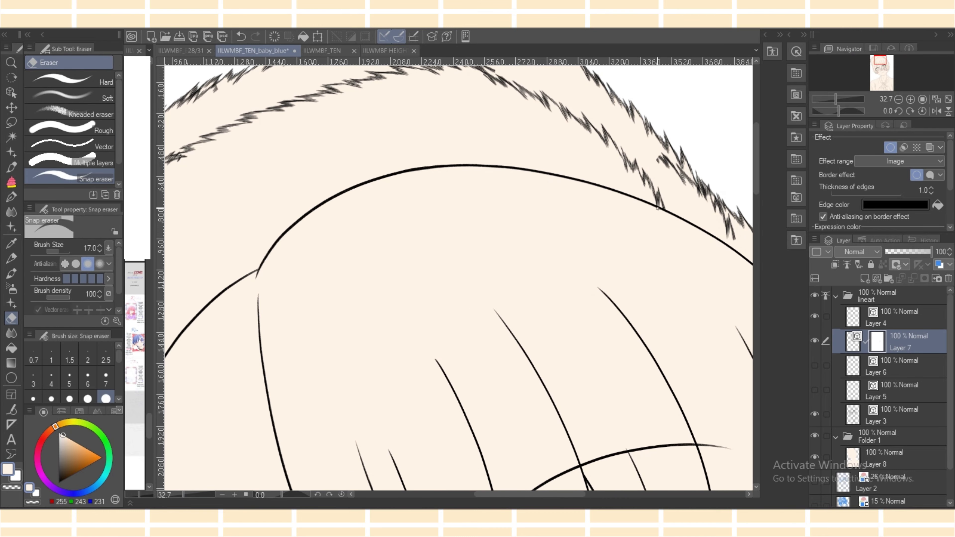
{"action": "left_click_drag", "start_coordinate": [530, 495], "coordinate": [550, 494]}
{"action": "key", "text": "e"}
{"action": "mouse_move", "coordinate": [548, 162]}
{"action": "left_mouse_down"}
{"action": "mouse_move", "coordinate": [558, 157]}
{"action": "mouse_move", "coordinate": [583, 182]}
{"action": "mouse_move", "coordinate": [624, 237]}
{"action": "mouse_move", "coordinate": [612, 218]}
{"action": "left_mouse_up"}
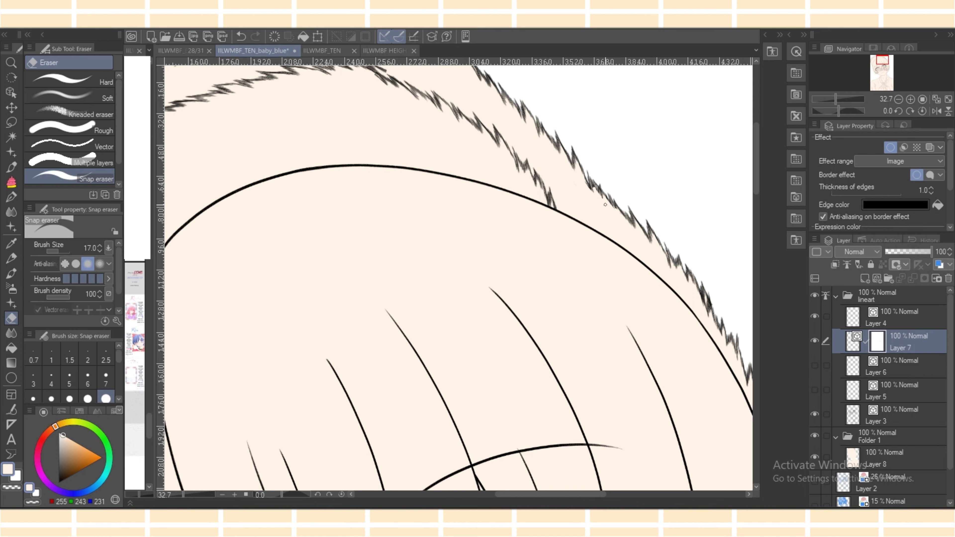
Lasso-fill the gaps in Layer 8's base colour where the fur meets the canvas's upper edge.
{"action": "key", "text": "p"}
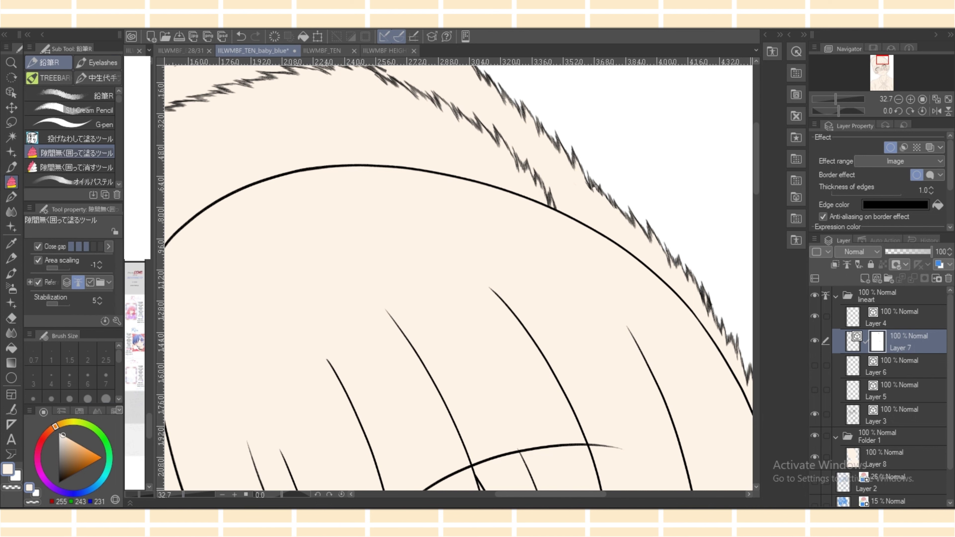
{"action": "key", "text": "ctrl+minus"}
{"action": "key", "text": "ctrl+minus"}
{"action": "key", "text": "ctrl+minus"}
{"action": "key", "text": "ctrl+minus"}
{"action": "key", "text": "ctrl+minus"}
{"action": "key", "text": "ctrl+minus"}
{"action": "key", "text": "ctrl+plus"}
{"action": "left_click_drag", "start_coordinate": [550, 494], "coordinate": [537, 493]}
{"action": "left_click_drag", "start_coordinate": [755, 202], "coordinate": [756, 189]}
{"action": "scroll", "coordinate": [457, 277], "scroll_direction": "up", "scroll_amount": 5}
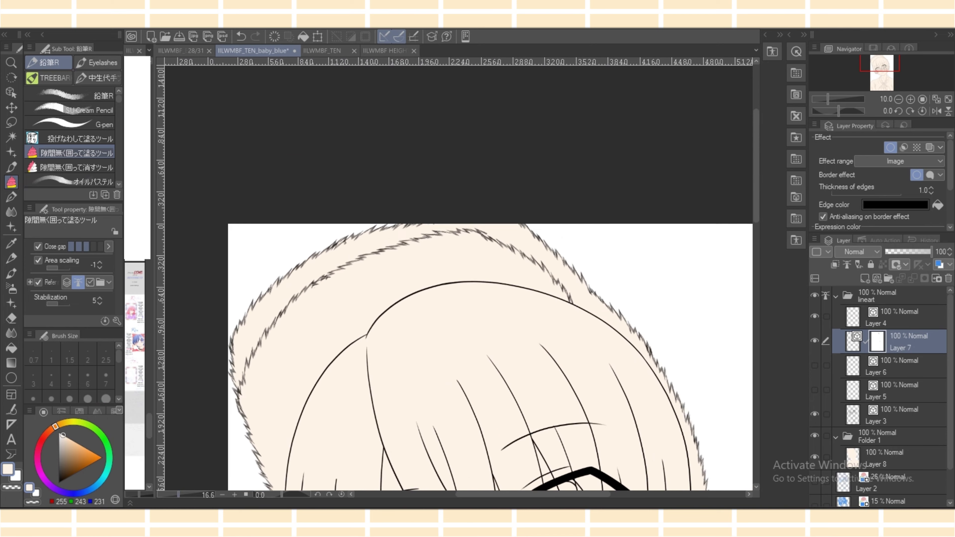
{"action": "left_click", "coordinate": [888, 457]}
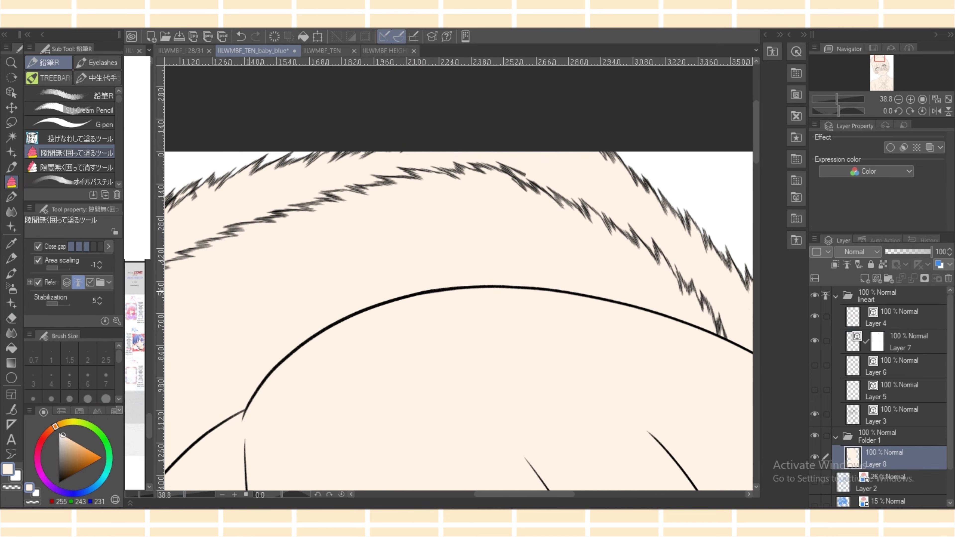
{"action": "left_click", "coordinate": [75, 138]}
{"action": "left_click_drag", "start_coordinate": [373, 142], "coordinate": [467, 204]}
{"action": "mouse_move", "coordinate": [604, 138]}
{"action": "left_mouse_down"}
{"action": "mouse_move", "coordinate": [616, 151]}
{"action": "mouse_move", "coordinate": [527, 204]}
{"action": "left_mouse_up"}
{"action": "left_click_drag", "start_coordinate": [357, 146], "coordinate": [340, 168]}
{"action": "left_click_drag", "start_coordinate": [336, 147], "coordinate": [316, 164]}
Lock Layer 8's transparent pixels and add a new raster layer above it, saving the file.
{"action": "key", "text": "ctrl+minus"}
{"action": "key", "text": "ctrl+minus"}
{"action": "key", "text": "ctrl+minus"}
{"action": "key", "text": "ctrl+minus"}
{"action": "key", "text": "ctrl+minus"}
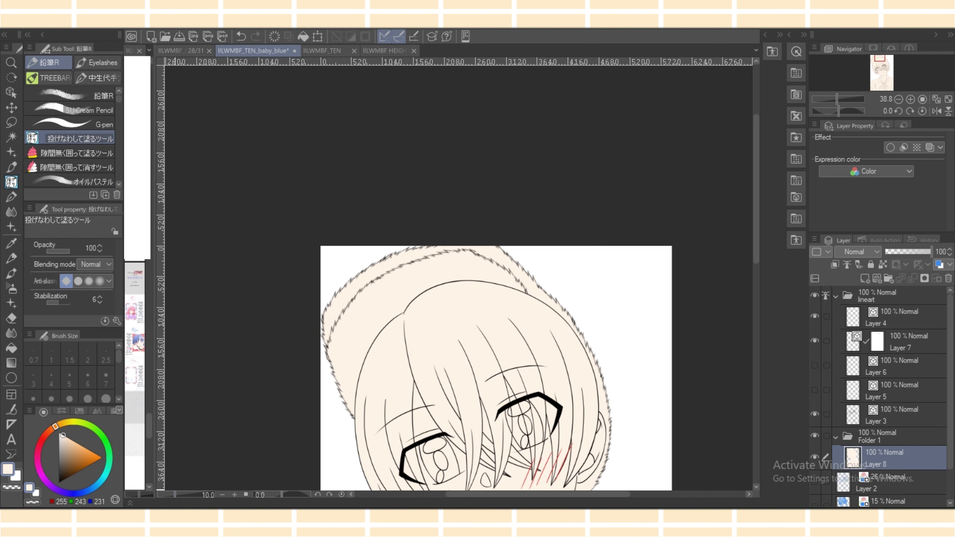
{"action": "scroll", "coordinate": [458, 278], "scroll_direction": "down", "scroll_amount": 5}
{"action": "scroll", "coordinate": [458, 278], "scroll_direction": "up", "scroll_amount": 1}
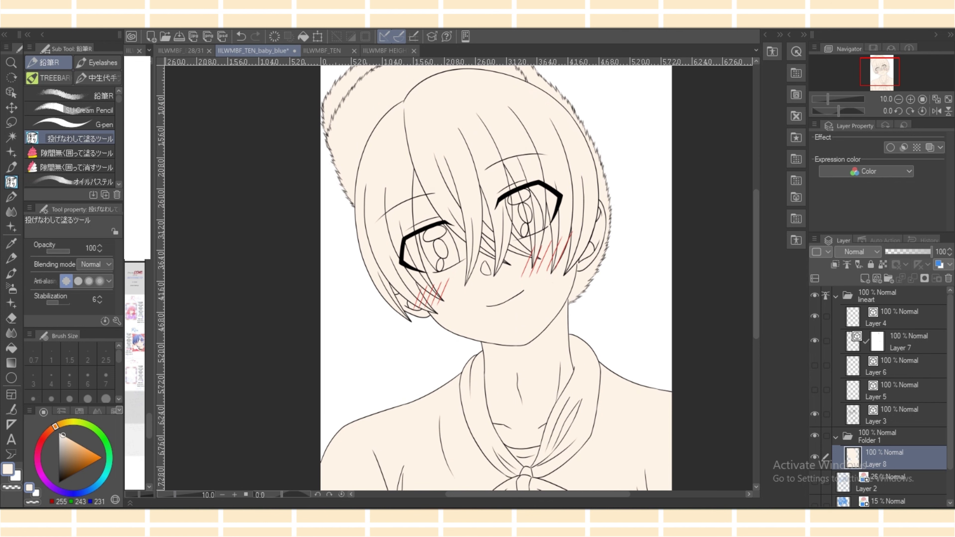
{"action": "scroll", "coordinate": [880, 395], "scroll_direction": "down", "scroll_amount": 2}
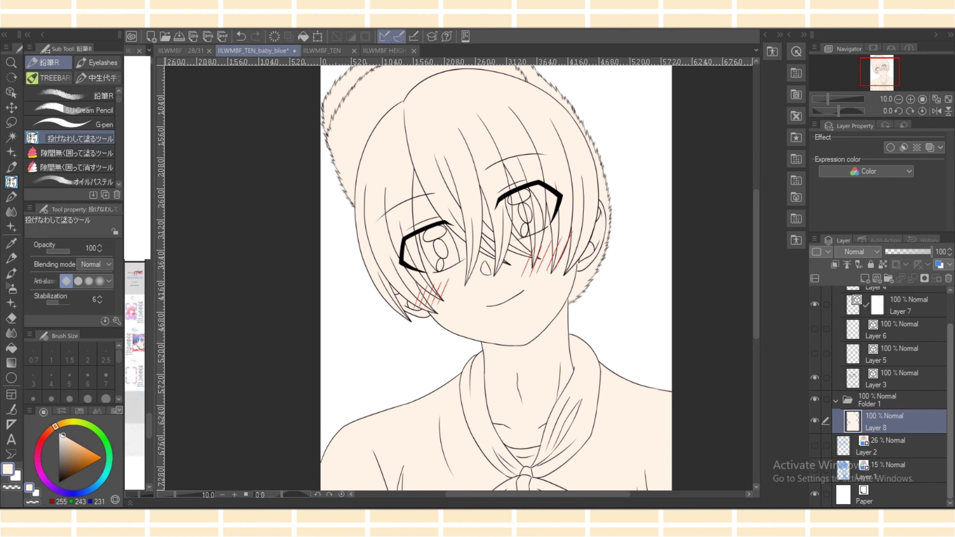
{"action": "left_click", "coordinate": [882, 264]}
{"action": "left_click", "coordinate": [864, 278]}
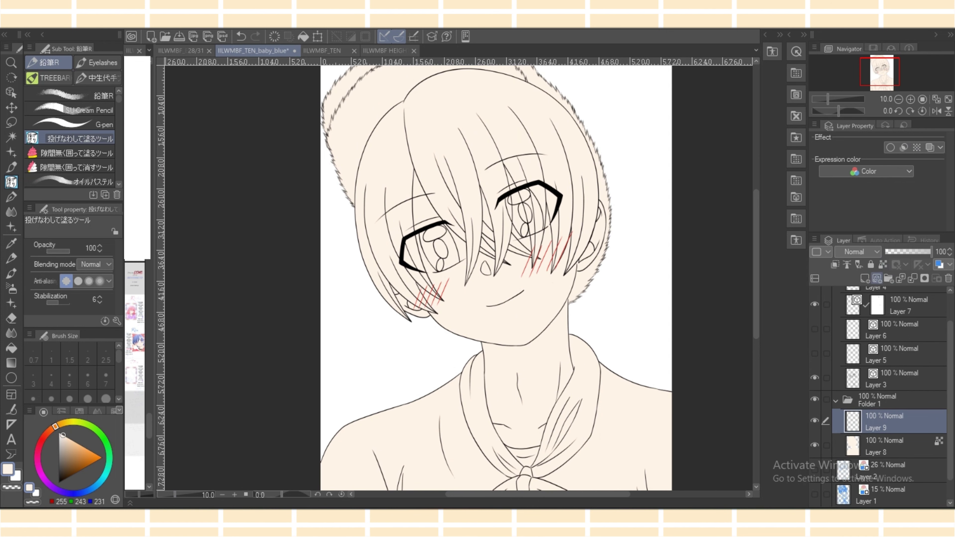
{"action": "key", "text": "ctrl+s"}
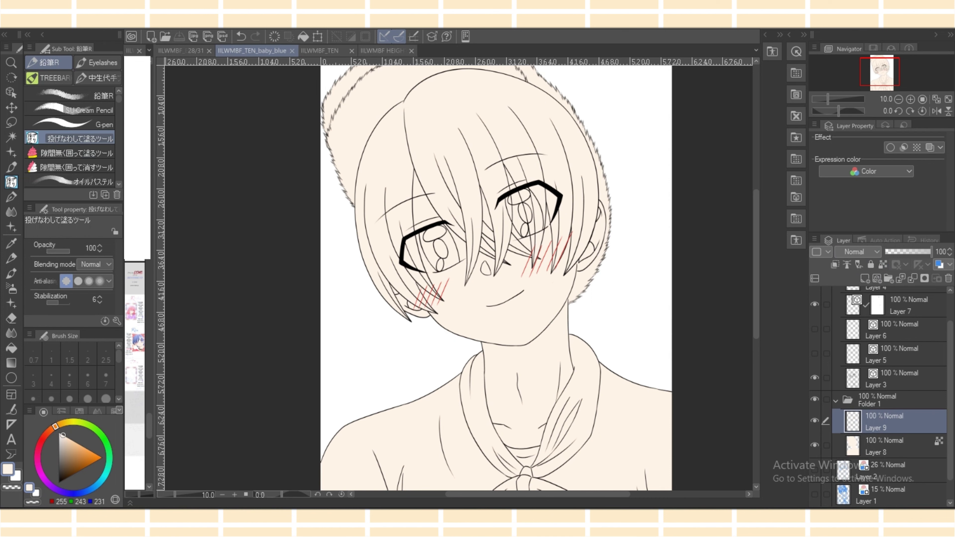
Lasso-fill the lower eye, at the picture's left side, with white (255, 255, 255) on Layer 9.
{"action": "scroll", "coordinate": [451, 301], "scroll_direction": "up", "scroll_amount": 4}
{"action": "left_click_drag", "start_coordinate": [371, 220], "coordinate": [355, 180]}
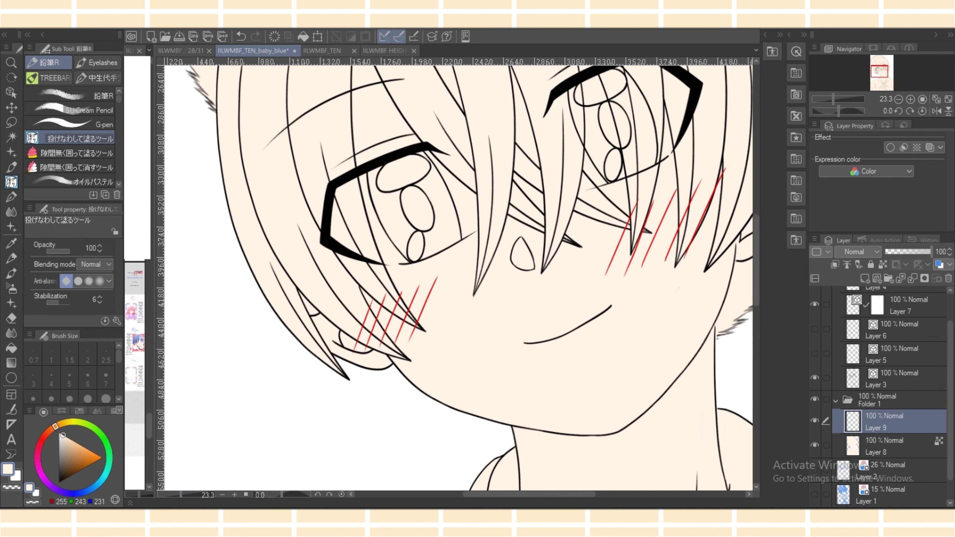
{"action": "left_click", "coordinate": [59, 432]}
{"action": "mouse_move", "coordinate": [390, 181]}
{"action": "left_mouse_down"}
{"action": "mouse_move", "coordinate": [358, 190]}
{"action": "mouse_move", "coordinate": [425, 216]}
{"action": "left_mouse_up"}
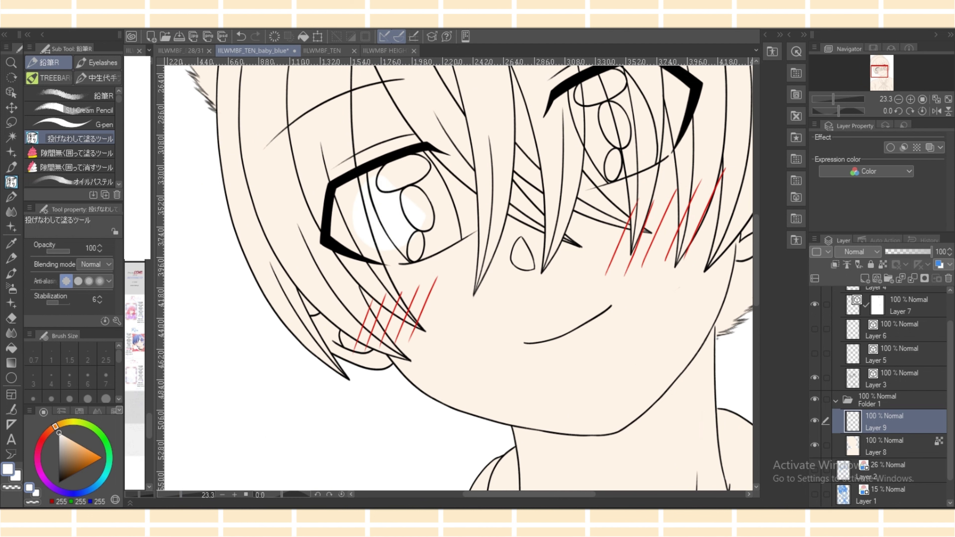
{"action": "scroll", "coordinate": [353, 233], "scroll_direction": "up", "scroll_amount": 3}
{"action": "mouse_move", "coordinate": [352, 236]}
{"action": "left_mouse_down"}
{"action": "mouse_move", "coordinate": [380, 318]}
{"action": "mouse_move", "coordinate": [436, 288]}
{"action": "left_mouse_up"}
{"action": "scroll", "coordinate": [436, 290], "scroll_direction": "up", "scroll_amount": 1}
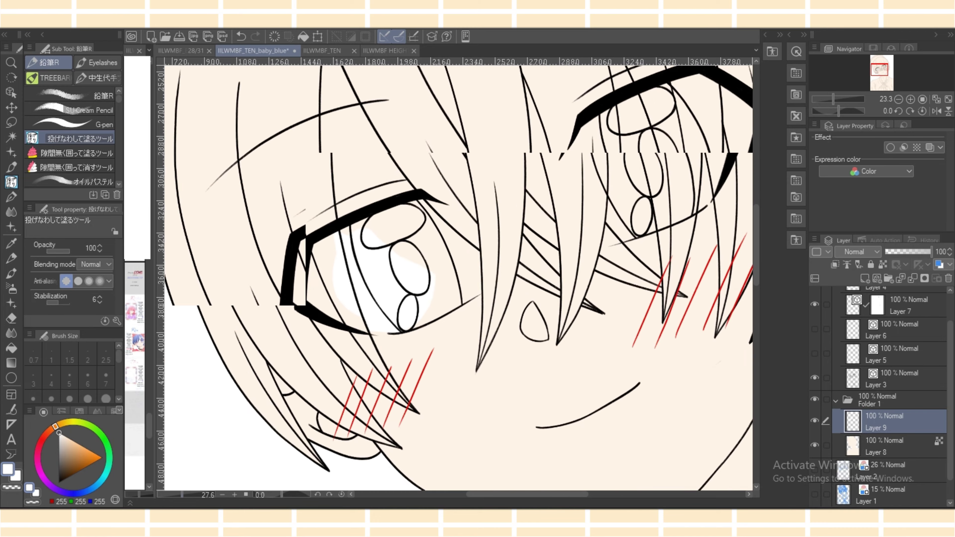
{"action": "scroll", "coordinate": [451, 291], "scroll_direction": "up", "scroll_amount": 2}
{"action": "mouse_move", "coordinate": [410, 159]}
{"action": "left_mouse_down"}
{"action": "mouse_move", "coordinate": [489, 292]}
{"action": "mouse_move", "coordinate": [403, 335]}
{"action": "mouse_move", "coordinate": [312, 196]}
{"action": "mouse_move", "coordinate": [407, 166]}
{"action": "left_mouse_up"}
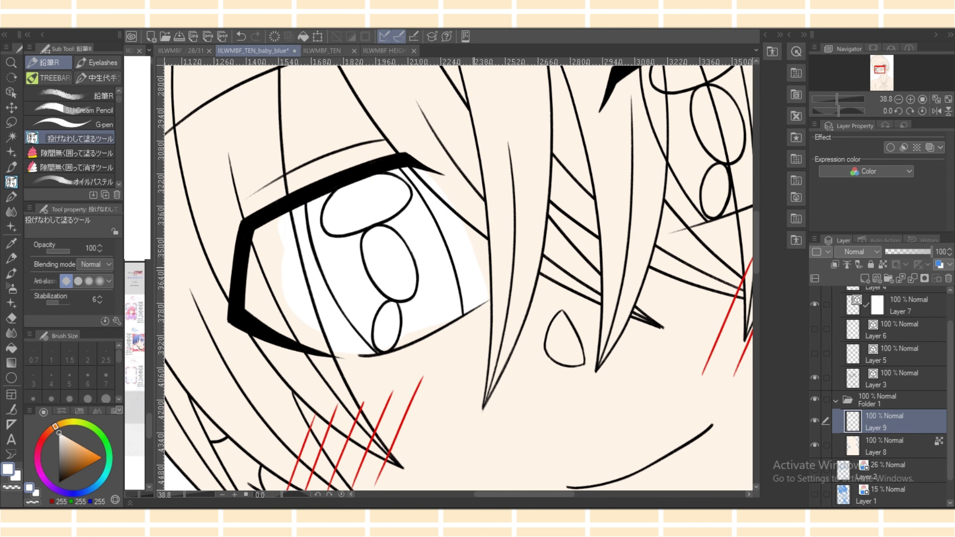
{"action": "mouse_move", "coordinate": [451, 324]}
{"action": "left_mouse_down"}
{"action": "mouse_move", "coordinate": [359, 356]}
{"action": "mouse_move", "coordinate": [307, 327]}
{"action": "left_mouse_up"}
Stretch the lower eyelid line of the left eye on Layer 3 towards the outer corner, then reselect Layer 9.
{"action": "key", "text": "e"}
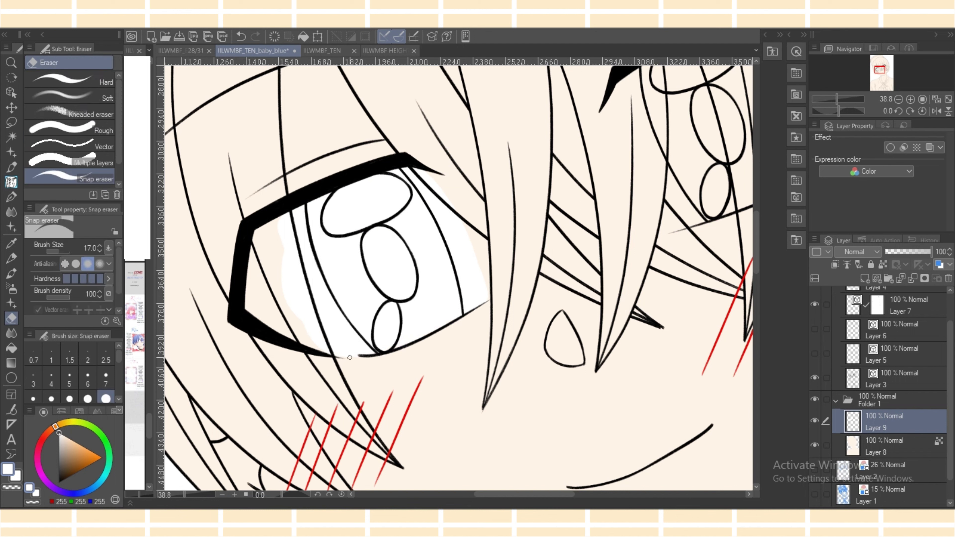
{"action": "left_click", "coordinate": [11, 92]}
{"action": "left_click", "coordinate": [370, 354]}
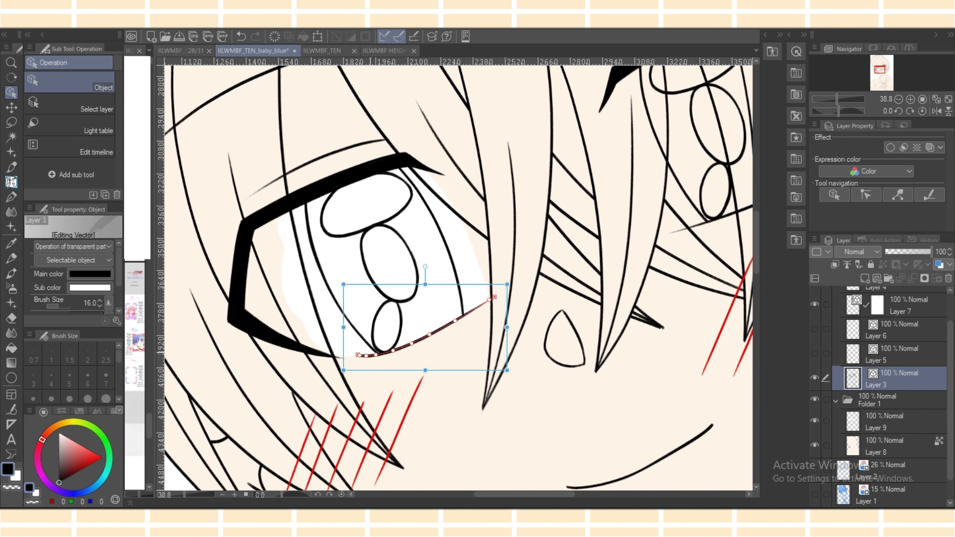
{"action": "left_click_drag", "start_coordinate": [343, 328], "coordinate": [338, 327]}
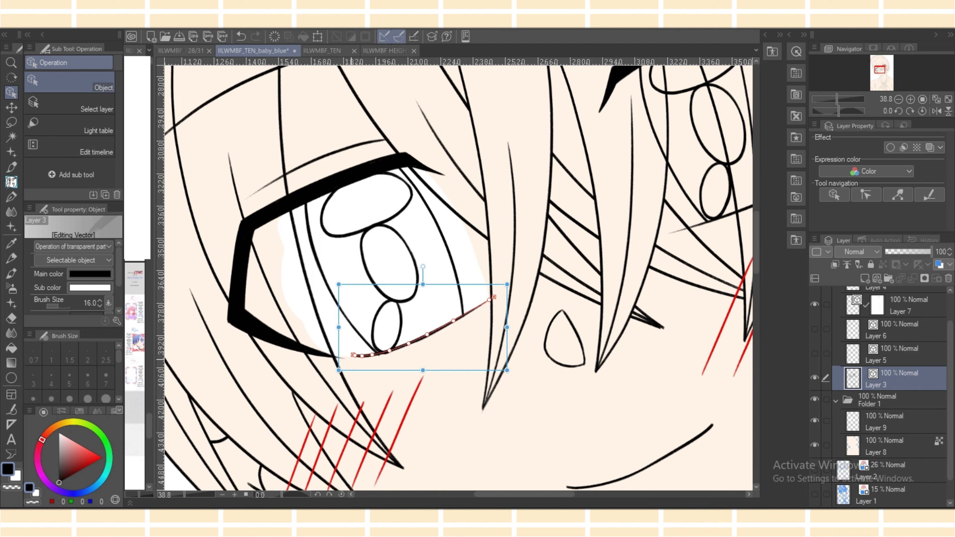
{"action": "left_click_drag", "start_coordinate": [338, 370], "coordinate": [334, 373]}
{"action": "left_click", "coordinate": [883, 421]}
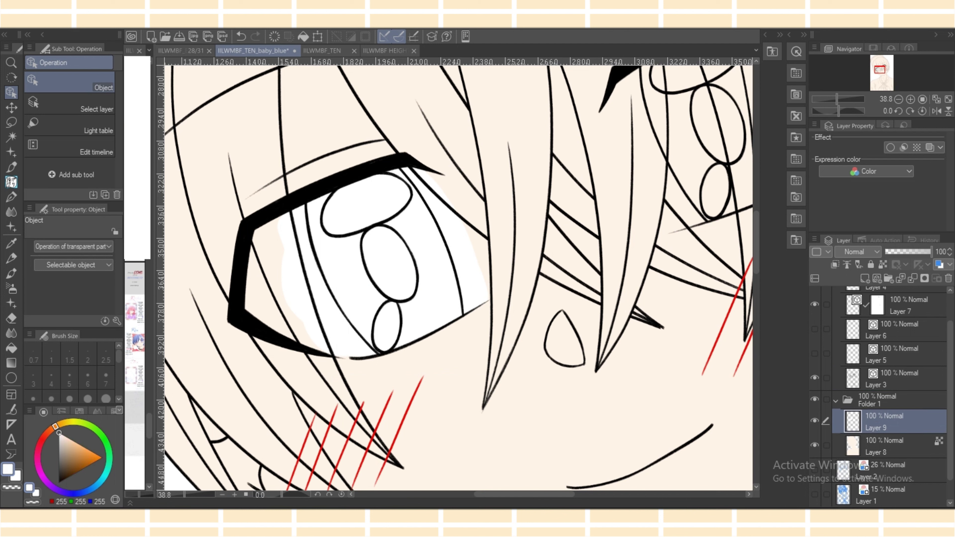
Lasso-fill the right eye with white on Layer 9, including its inner and lower edges.
{"action": "left_click", "coordinate": [11, 182]}
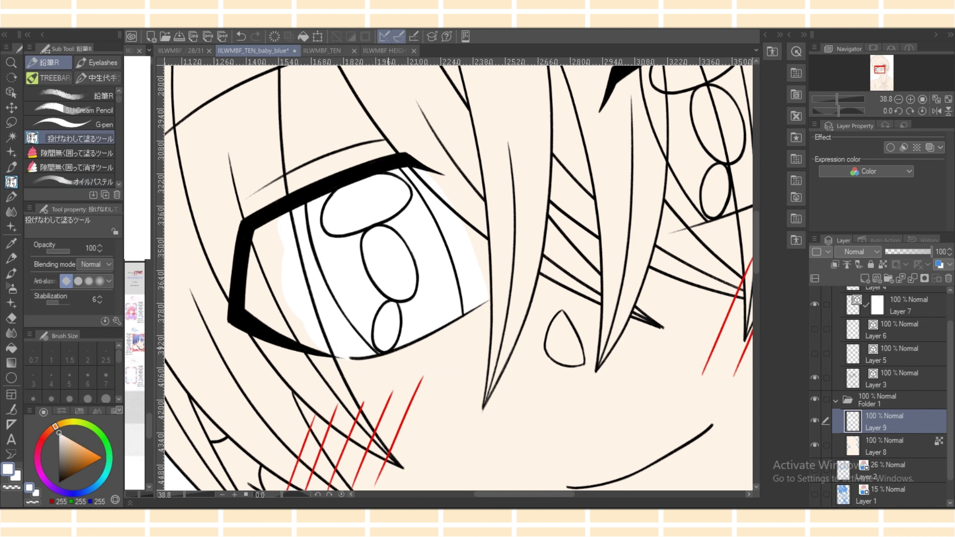
{"action": "key", "text": "e"}
{"action": "key", "text": "p"}
{"action": "left_click_drag", "start_coordinate": [503, 494], "coordinate": [540, 494]}
{"action": "scroll", "coordinate": [458, 277], "scroll_direction": "up", "scroll_amount": 4}
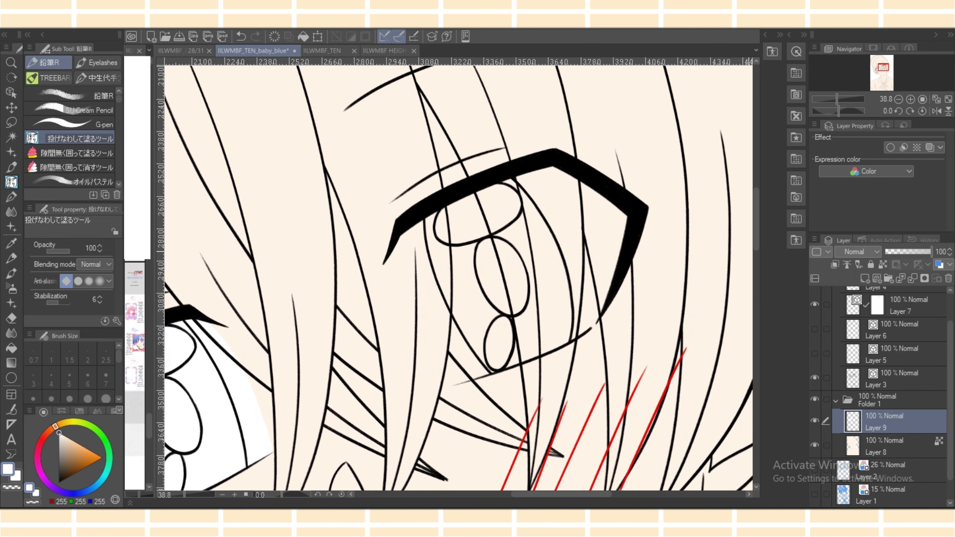
{"action": "mouse_move", "coordinate": [408, 218]}
{"action": "left_mouse_down"}
{"action": "mouse_move", "coordinate": [400, 259]}
{"action": "mouse_move", "coordinate": [590, 297]}
{"action": "mouse_move", "coordinate": [501, 166]}
{"action": "mouse_move", "coordinate": [488, 167]}
{"action": "mouse_move", "coordinate": [626, 199]}
{"action": "mouse_move", "coordinate": [613, 286]}
{"action": "mouse_move", "coordinate": [594, 326]}
{"action": "mouse_move", "coordinate": [492, 276]}
{"action": "left_mouse_up"}
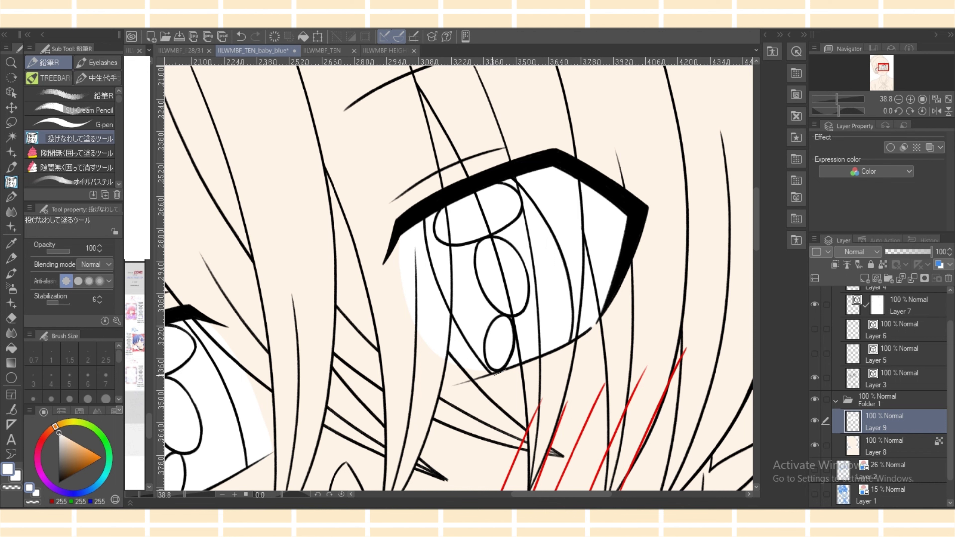
{"action": "mouse_move", "coordinate": [494, 372]}
{"action": "left_mouse_down"}
{"action": "mouse_move", "coordinate": [458, 378]}
{"action": "mouse_move", "coordinate": [414, 308]}
{"action": "left_mouse_up"}
{"action": "scroll", "coordinate": [444, 287], "scroll_direction": "down", "scroll_amount": 3}
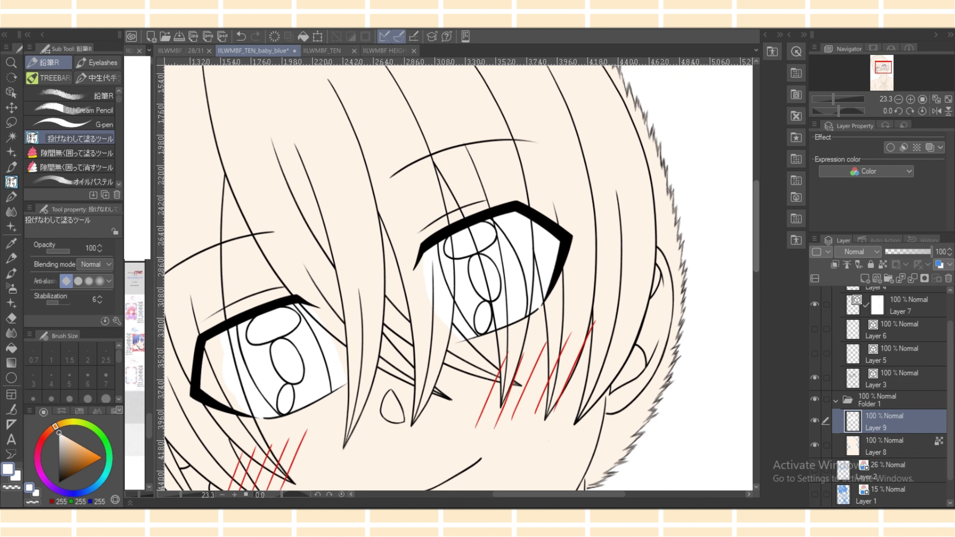
Add two clipped raster layers in Multiply blending mode between Layer 9 and the base colour on Layer 8.
{"action": "left_click_drag", "start_coordinate": [541, 447], "coordinate": [548, 237]}
{"action": "scroll", "coordinate": [459, 278], "scroll_direction": "down", "scroll_amount": 6}
{"action": "scroll", "coordinate": [459, 277], "scroll_direction": "up", "scroll_amount": 9}
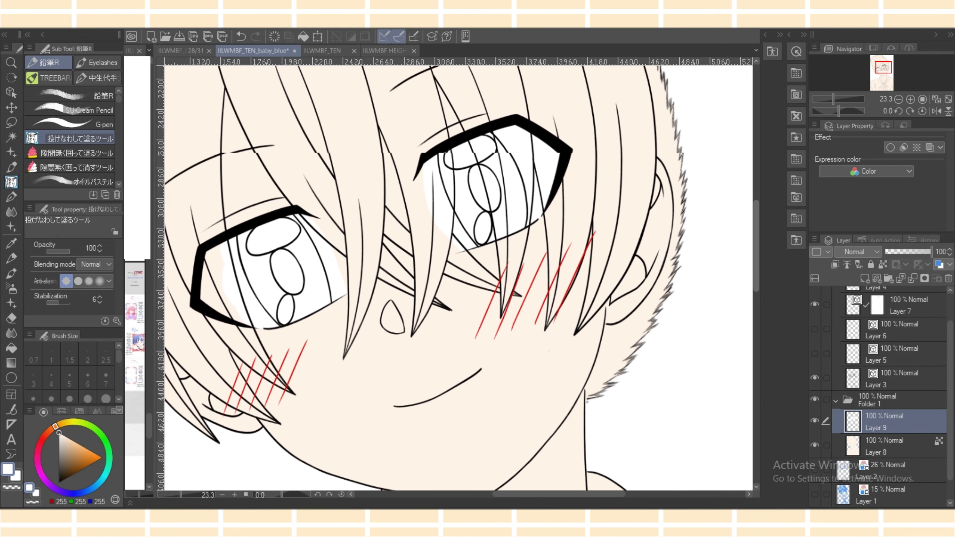
{"action": "scroll", "coordinate": [454, 278], "scroll_direction": "down", "scroll_amount": 3}
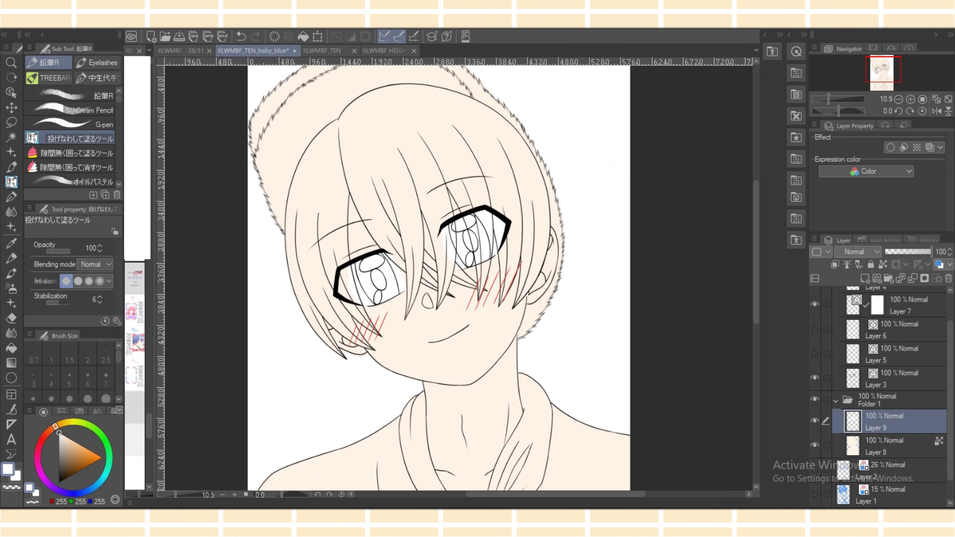
{"action": "left_click", "coordinate": [865, 278]}
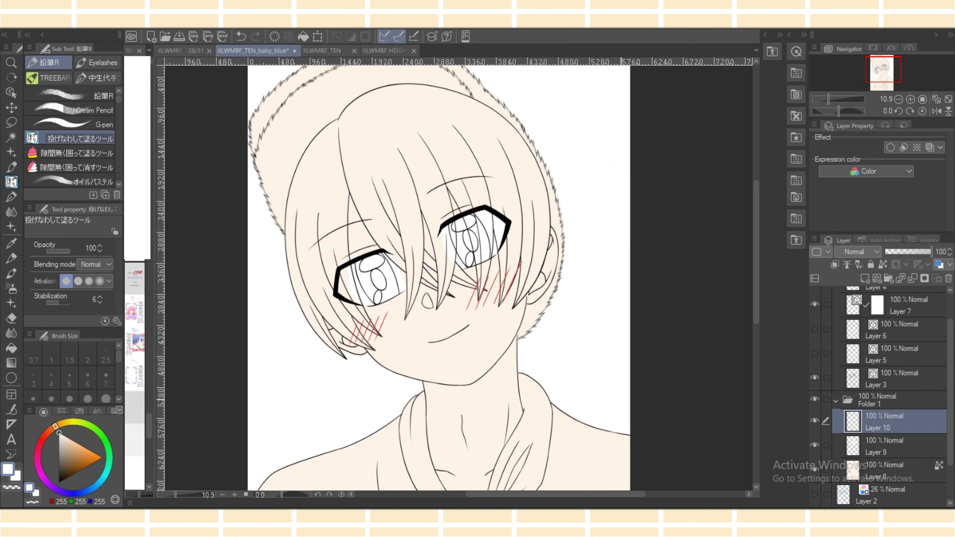
{"action": "left_click", "coordinate": [858, 252]}
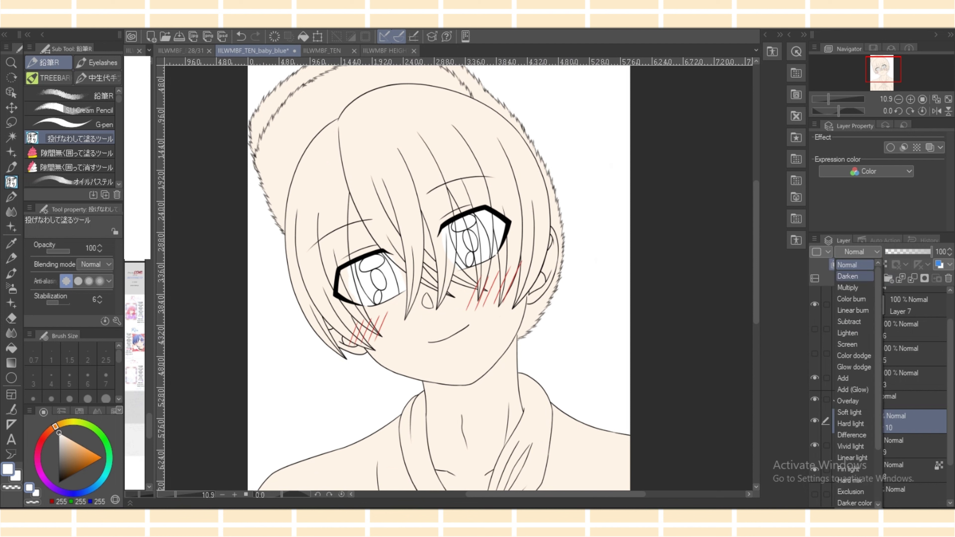
{"action": "left_click", "coordinate": [854, 287]}
{"action": "left_click_drag", "start_coordinate": [888, 422], "coordinate": [889, 455]}
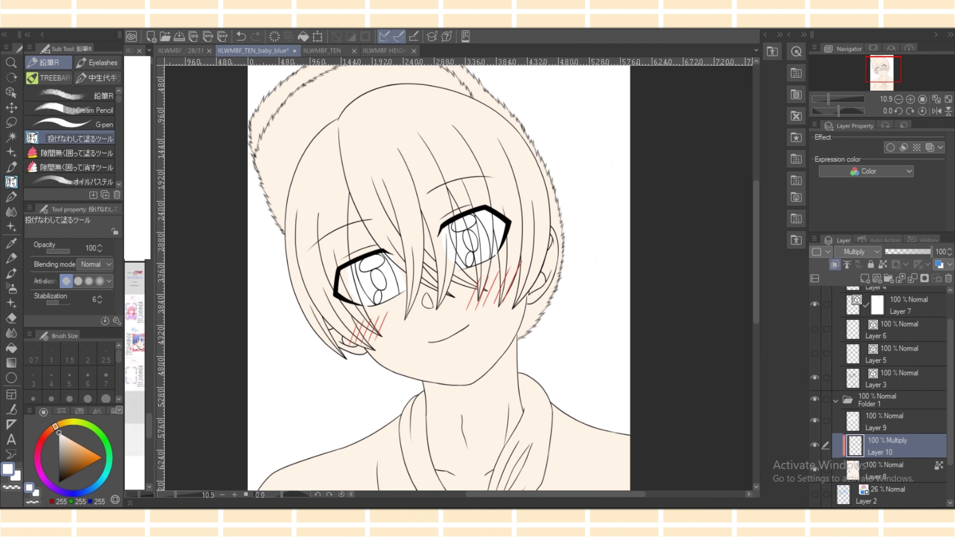
{"action": "left_click", "coordinate": [864, 278]}
{"action": "left_click", "coordinate": [858, 251]}
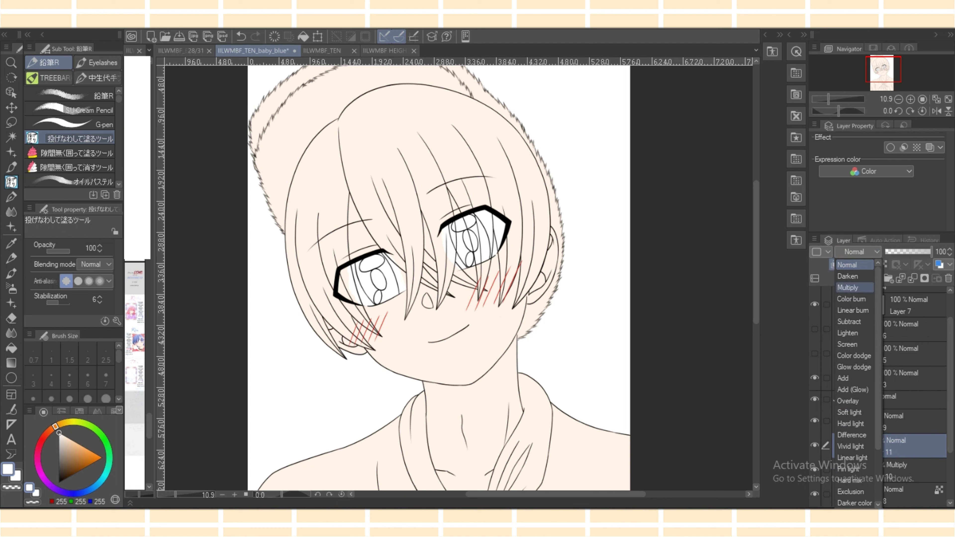
{"action": "left_click", "coordinate": [854, 287]}
Add a raster layer above Layer 9 and lasso-fill patches at the hair's crown in dark red (144, 64, 70).
{"action": "left_click", "coordinate": [889, 421]}
{"action": "left_click", "coordinate": [864, 278]}
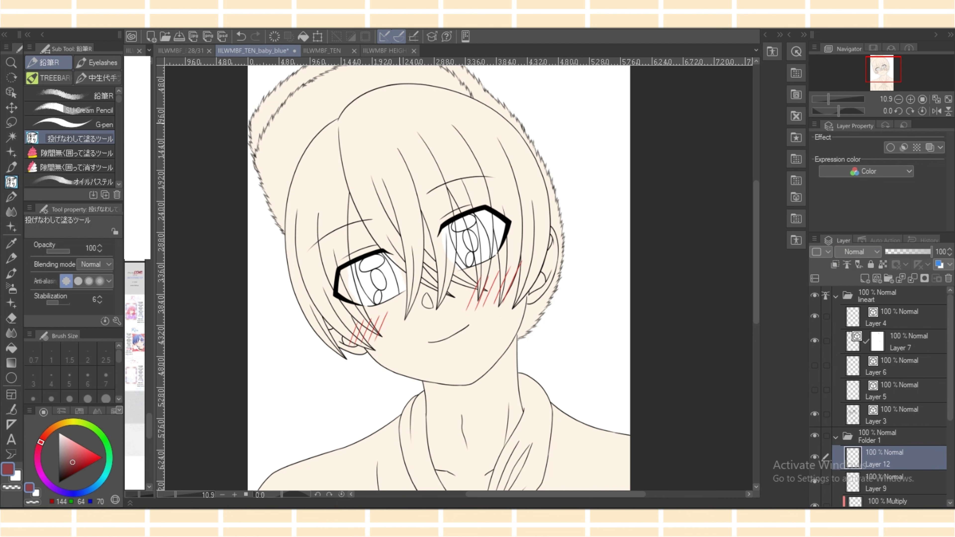
{"action": "mouse_move", "coordinate": [395, 109]}
{"action": "left_mouse_down"}
{"action": "mouse_move", "coordinate": [430, 149]}
{"action": "mouse_move", "coordinate": [428, 103]}
{"action": "left_mouse_up"}
{"action": "left_click_drag", "start_coordinate": [756, 251], "coordinate": [755, 215]}
{"action": "mouse_move", "coordinate": [352, 239]}
{"action": "left_mouse_down"}
{"action": "mouse_move", "coordinate": [304, 287]}
{"action": "mouse_move", "coordinate": [366, 256]}
{"action": "left_mouse_up"}
{"action": "left_click_drag", "start_coordinate": [828, 99], "coordinate": [833, 99]}
{"action": "left_click_drag", "start_coordinate": [560, 494], "coordinate": [530, 494]}
{"action": "left_click_drag", "start_coordinate": [326, 160], "coordinate": [262, 360]}
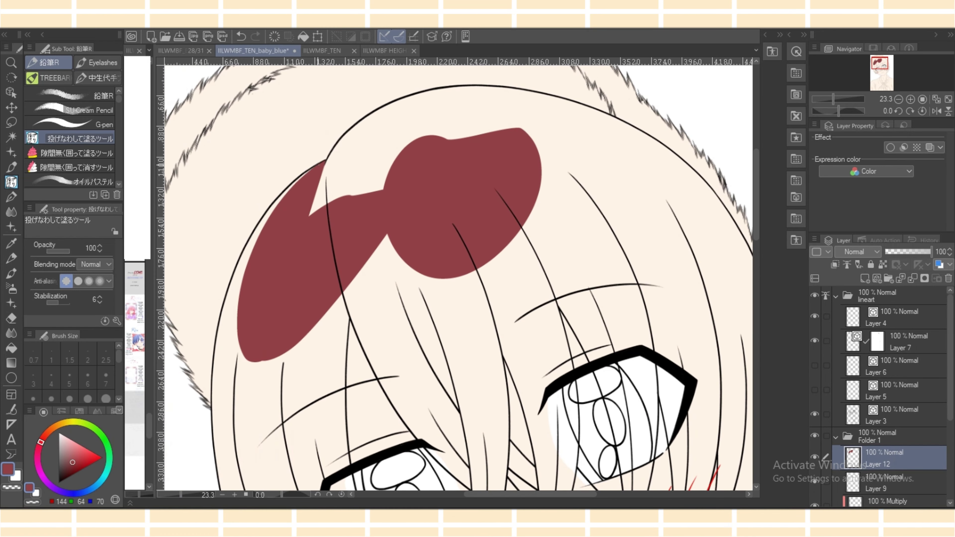
Extend the dark red lasso fill over the parting and down the left side strands on Layer 12.
{"action": "left_click_drag", "start_coordinate": [319, 165], "coordinate": [241, 270]}
{"action": "mouse_move", "coordinate": [282, 195]}
{"action": "left_mouse_down"}
{"action": "mouse_move", "coordinate": [227, 312]}
{"action": "mouse_move", "coordinate": [259, 406]}
{"action": "mouse_move", "coordinate": [282, 361]}
{"action": "left_mouse_up"}
{"action": "mouse_move", "coordinate": [342, 146]}
{"action": "left_mouse_down"}
{"action": "mouse_move", "coordinate": [290, 167]}
{"action": "mouse_move", "coordinate": [312, 146]}
{"action": "left_mouse_up"}
{"action": "mouse_move", "coordinate": [349, 314]}
{"action": "left_mouse_down"}
{"action": "mouse_move", "coordinate": [291, 448]}
{"action": "mouse_move", "coordinate": [251, 416]}
{"action": "left_mouse_up"}
{"action": "left_click_drag", "start_coordinate": [530, 494], "coordinate": [529, 495]}
{"action": "mouse_move", "coordinate": [458, 277]}
{"action": "left_mouse_down"}
{"action": "mouse_move", "coordinate": [563, 277]}
{"action": "mouse_move", "coordinate": [564, 263]}
{"action": "mouse_move", "coordinate": [564, 298]}
{"action": "left_mouse_up"}
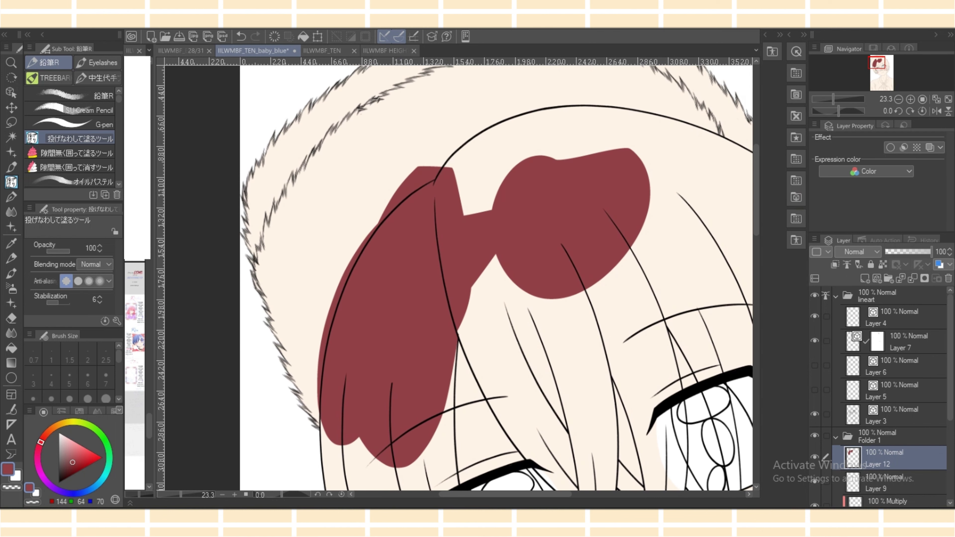
Hide the stray strokes along the inner fur line on Layer 7's mask with transparent lasso fills, then return to Layer 12.
{"action": "left_click", "coordinate": [877, 341]}
{"action": "key", "text": "c"}
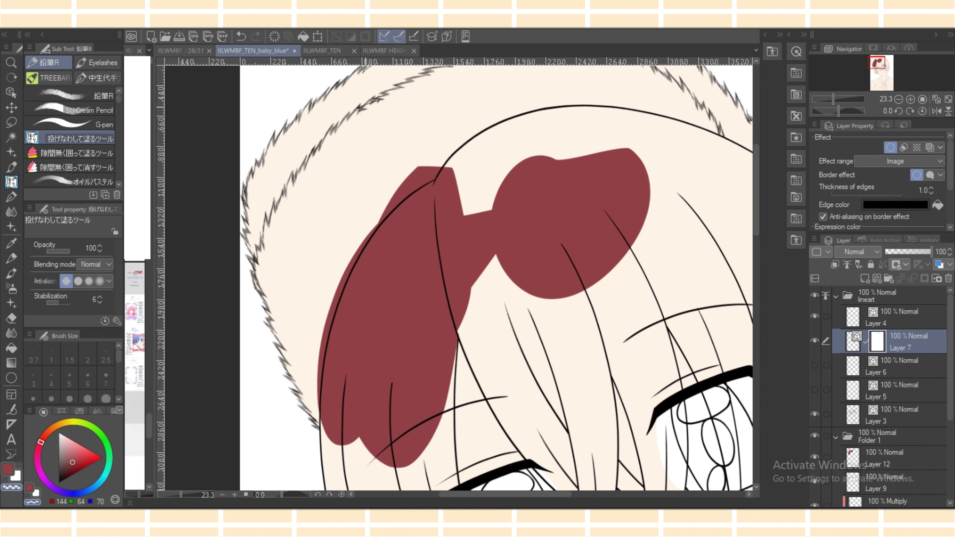
{"action": "left_click_drag", "start_coordinate": [365, 107], "coordinate": [367, 112]}
{"action": "key", "text": "ctrl+z"}
{"action": "key", "text": "ctrl+y"}
{"action": "left_click_drag", "start_coordinate": [382, 98], "coordinate": [385, 111]}
{"action": "left_click", "coordinate": [899, 457]}
{"action": "key", "text": "c"}
Undo the lasso fill spilling past the hair's outer edge and try filling there with the gap-closing enclose-and-fill tool.
{"action": "mouse_move", "coordinate": [325, 403]}
{"action": "left_mouse_down"}
{"action": "mouse_move", "coordinate": [367, 460]}
{"action": "mouse_move", "coordinate": [376, 443]}
{"action": "left_mouse_up"}
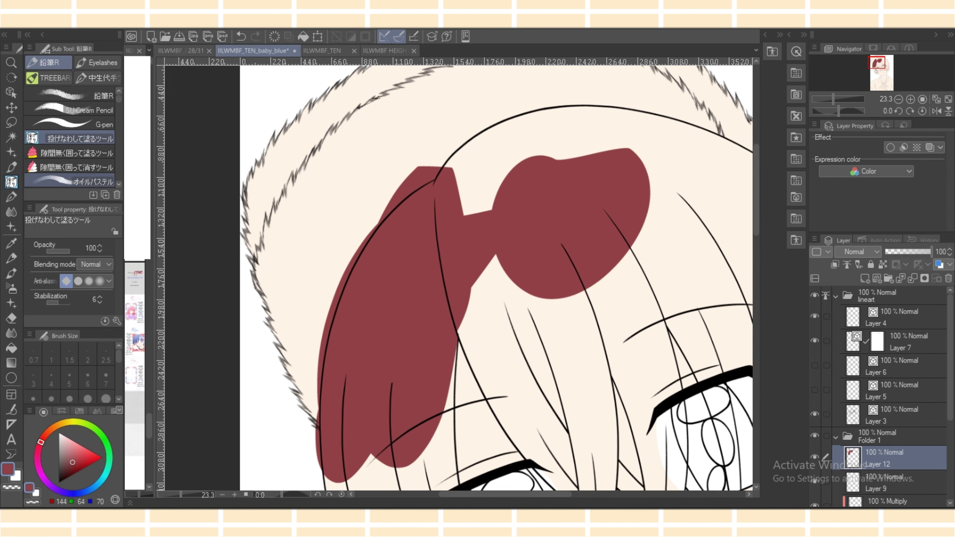
{"action": "left_click", "coordinate": [71, 152]}
{"action": "left_click", "coordinate": [241, 36]}
{"action": "scroll", "coordinate": [489, 263], "scroll_direction": "down", "scroll_amount": 1}
{"action": "left_click_drag", "start_coordinate": [308, 370], "coordinate": [391, 470]}
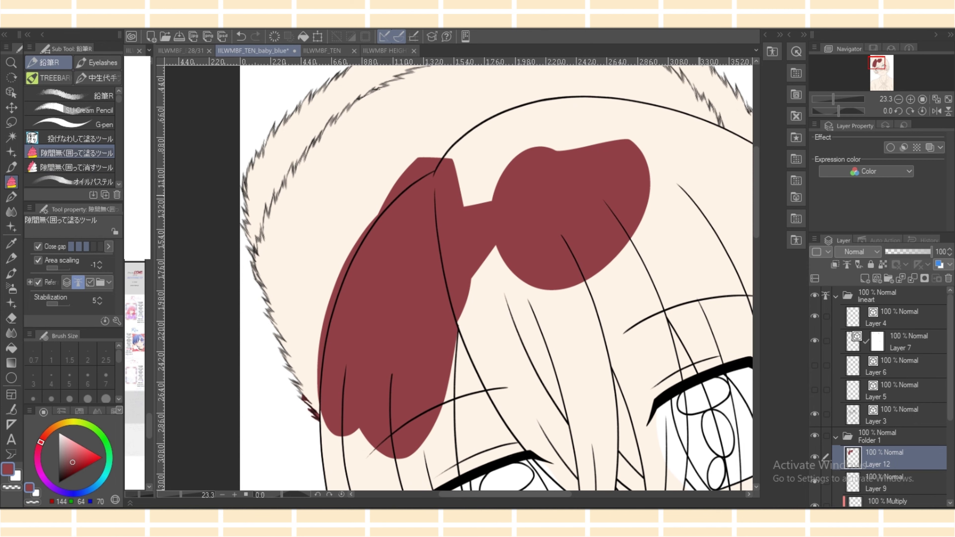
{"action": "scroll", "coordinate": [496, 279], "scroll_direction": "down", "scroll_amount": 5}
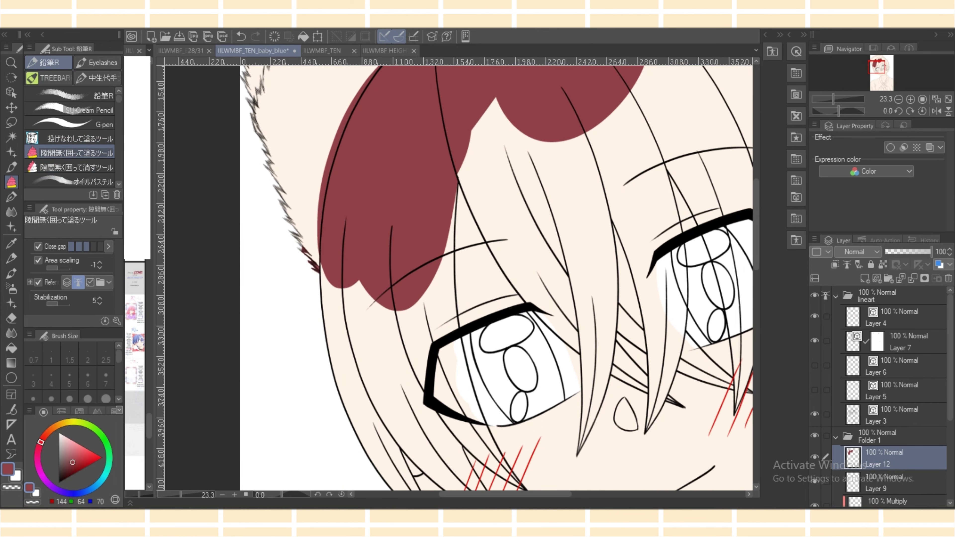
{"action": "mouse_move", "coordinate": [335, 215]}
{"action": "left_mouse_down"}
{"action": "mouse_move", "coordinate": [432, 230]}
{"action": "mouse_move", "coordinate": [399, 214]}
{"action": "left_mouse_up"}
Set Layer 3 as the reference layer in place of the lineart folder and reselect Layer 12.
{"action": "left_click", "coordinate": [835, 296]}
{"action": "left_click", "coordinate": [836, 295]}
{"action": "left_click", "coordinate": [906, 342]}
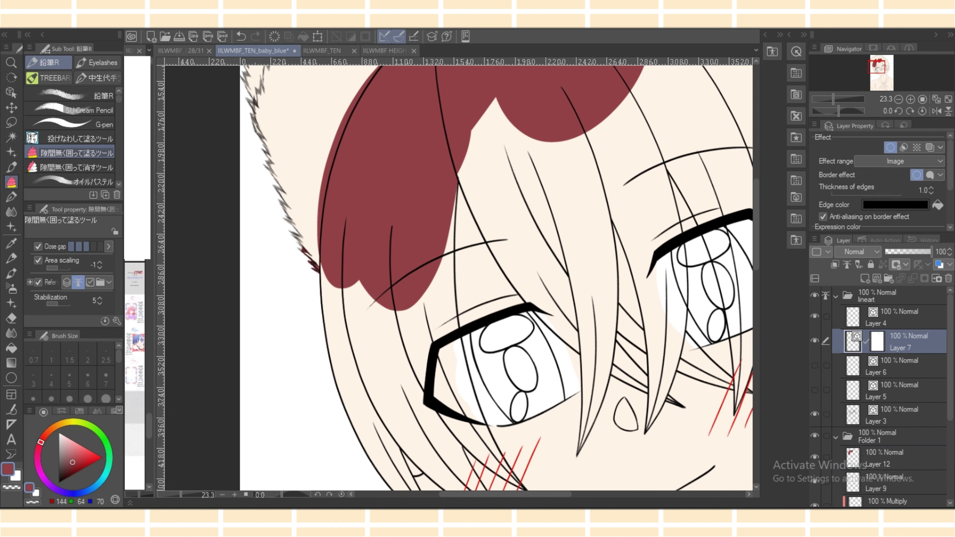
{"action": "left_click", "coordinate": [902, 414]}
{"action": "left_click", "coordinate": [847, 264]}
{"action": "left_click", "coordinate": [902, 458]}
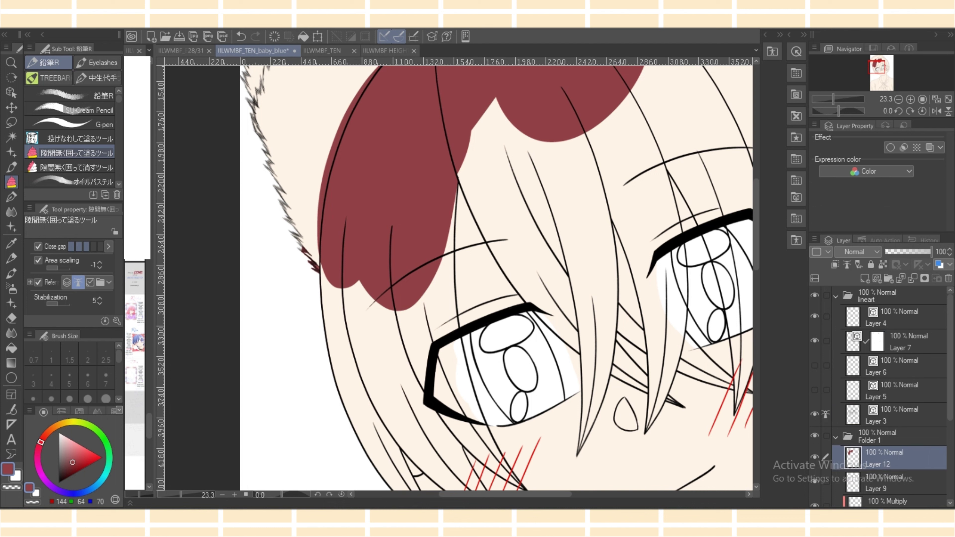
Make the base colour on Layer 8 the reference layer and reselect Layer 12 for painting.
{"action": "left_click_drag", "start_coordinate": [950, 376], "coordinate": [950, 424]}
{"action": "left_click", "coordinate": [902, 472]}
{"action": "left_click", "coordinate": [847, 264]}
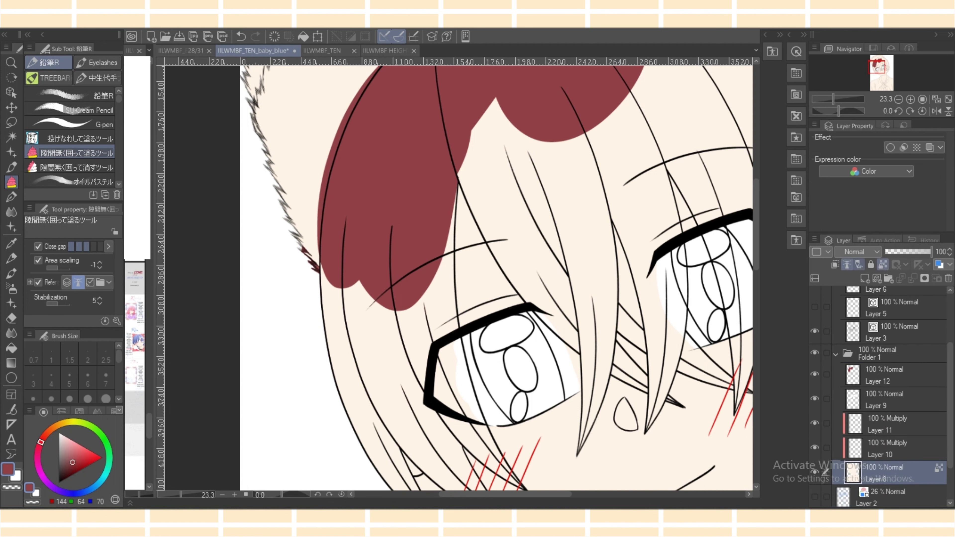
{"action": "left_click", "coordinate": [902, 375]}
Enclose-fill the left side strands down to the eye and the adjoining part of the bangs in dark red.
{"action": "mouse_move", "coordinate": [391, 301]}
{"action": "left_mouse_down"}
{"action": "mouse_move", "coordinate": [324, 251]}
{"action": "mouse_move", "coordinate": [376, 282]}
{"action": "left_mouse_up"}
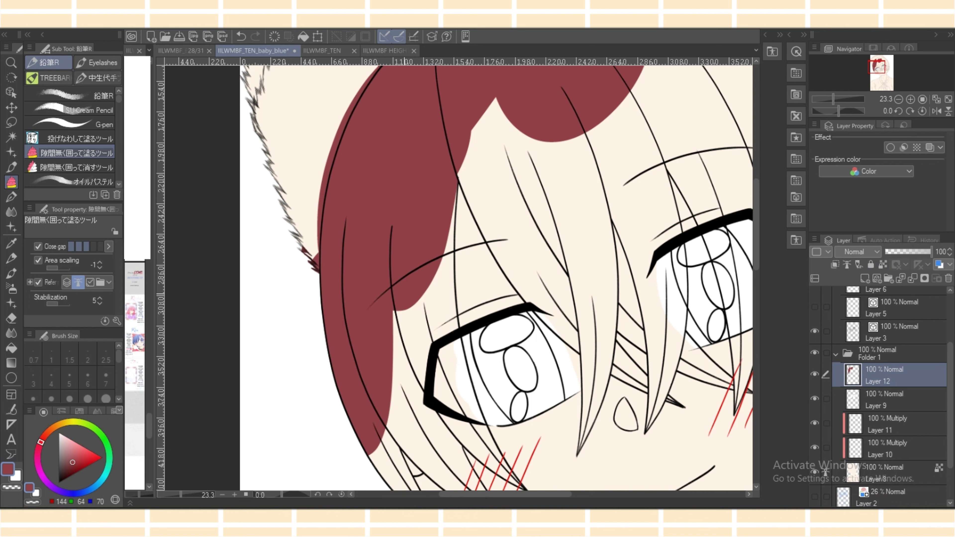
{"action": "left_click_drag", "start_coordinate": [445, 256], "coordinate": [432, 248]}
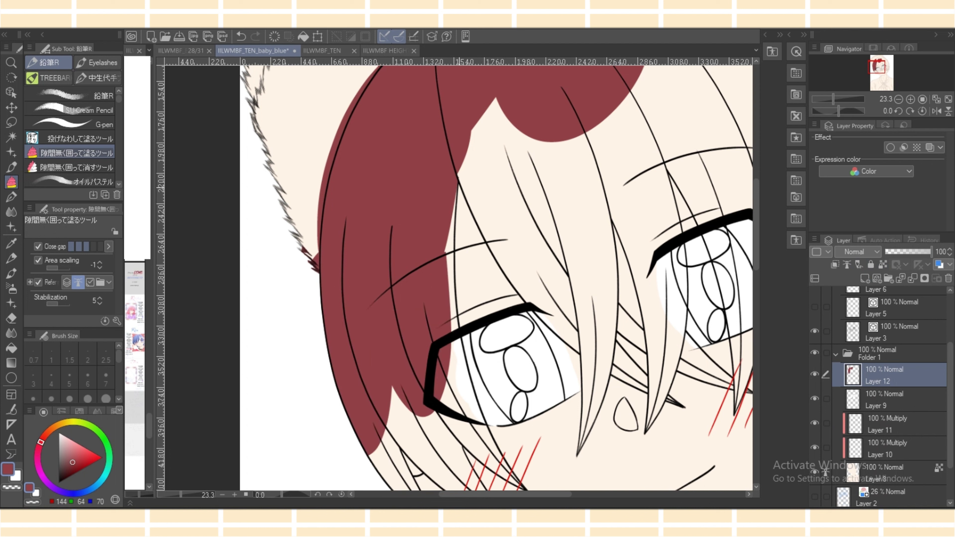
{"action": "mouse_move", "coordinate": [458, 188]}
{"action": "left_mouse_down"}
{"action": "mouse_move", "coordinate": [443, 335]}
{"action": "mouse_move", "coordinate": [445, 240]}
{"action": "mouse_move", "coordinate": [454, 272]}
{"action": "left_mouse_up"}
{"action": "key", "text": "e"}
{"action": "key", "text": "p"}
{"action": "mouse_move", "coordinate": [457, 177]}
{"action": "left_mouse_down"}
{"action": "mouse_move", "coordinate": [472, 206]}
{"action": "mouse_move", "coordinate": [480, 118]}
{"action": "left_mouse_up"}
{"action": "mouse_move", "coordinate": [466, 199]}
{"action": "left_mouse_down"}
{"action": "mouse_move", "coordinate": [500, 241]}
{"action": "mouse_move", "coordinate": [494, 174]}
{"action": "left_mouse_up"}
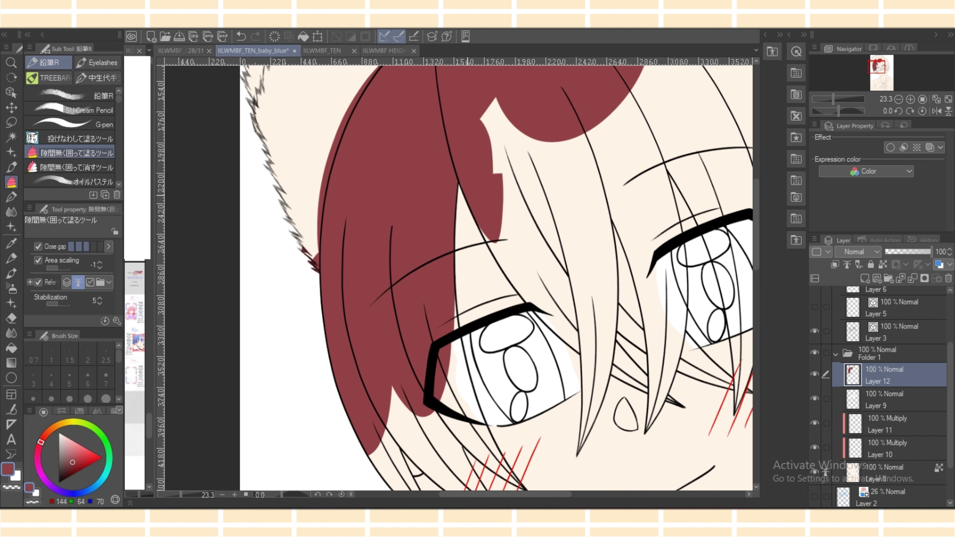
Enclose-fill the strand crossing the left eye's outer corner in dark red on Layer 12.
{"action": "mouse_move", "coordinate": [456, 291]}
{"action": "left_mouse_down"}
{"action": "mouse_move", "coordinate": [466, 427]}
{"action": "mouse_move", "coordinate": [444, 395]}
{"action": "left_mouse_up"}
{"action": "key", "text": "e"}
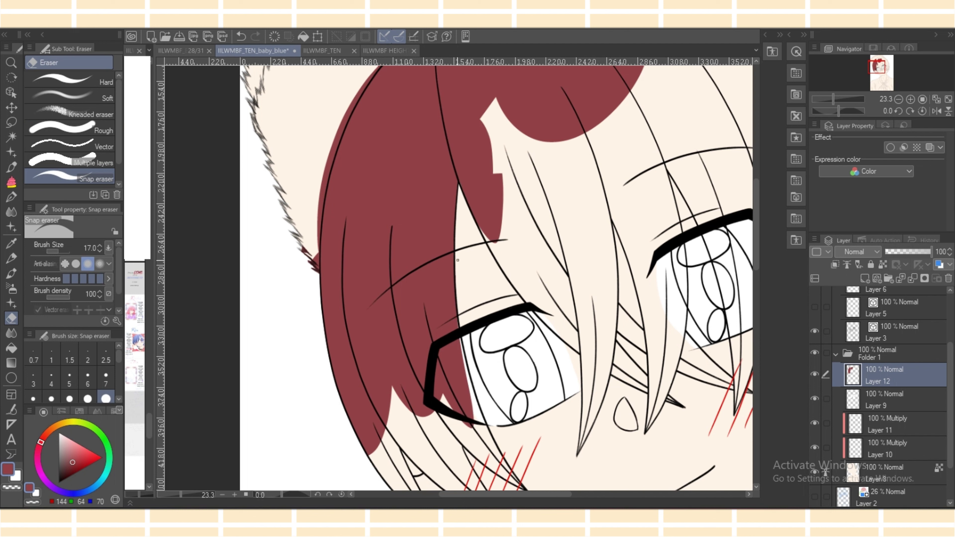
{"action": "key", "text": "p"}
{"action": "mouse_move", "coordinate": [456, 316]}
{"action": "left_mouse_down"}
{"action": "mouse_move", "coordinate": [465, 365]}
{"action": "mouse_move", "coordinate": [444, 344]}
{"action": "left_mouse_up"}
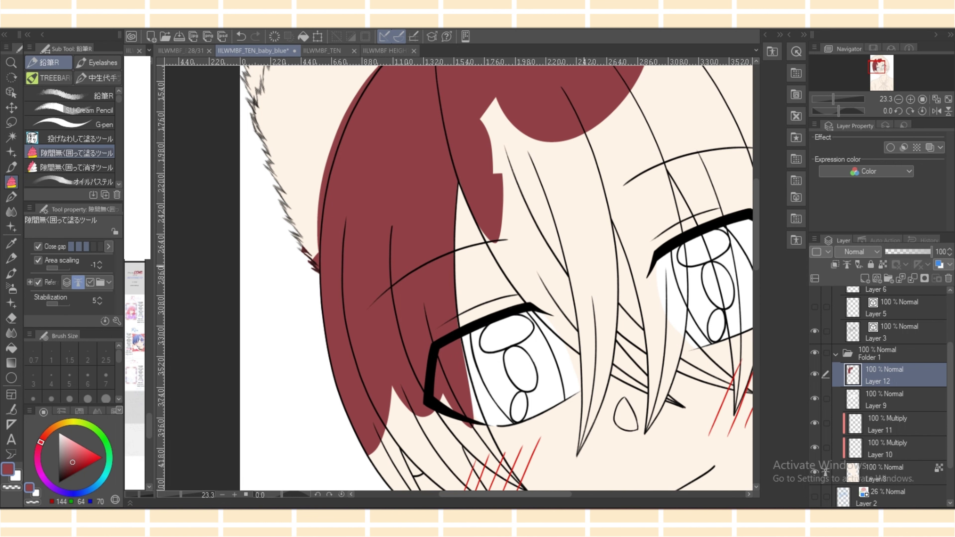
Enclose-fill the outermost left strand in dark red down to its pointed tip below the ear.
{"action": "scroll", "coordinate": [458, 278], "scroll_direction": "down", "scroll_amount": 5}
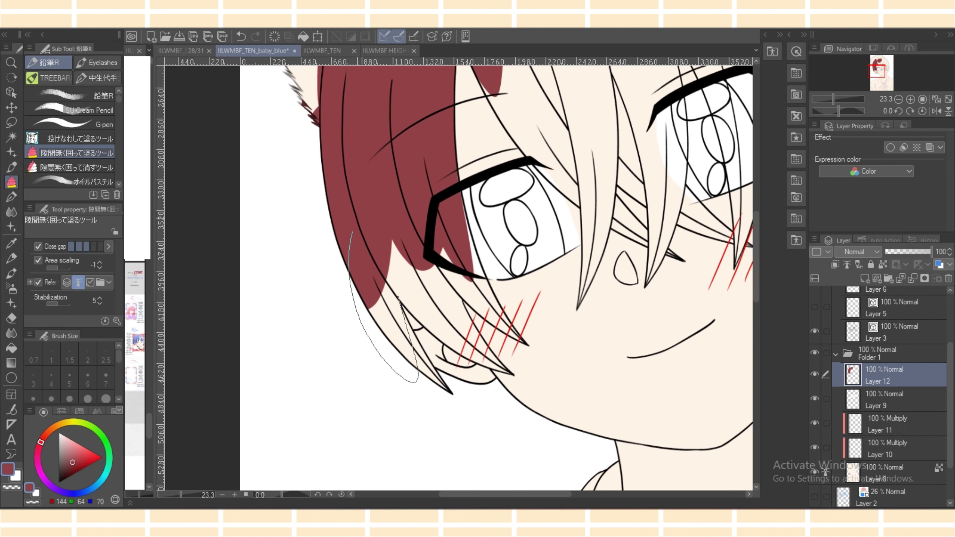
{"action": "scroll", "coordinate": [454, 279], "scroll_direction": "up", "scroll_amount": 3}
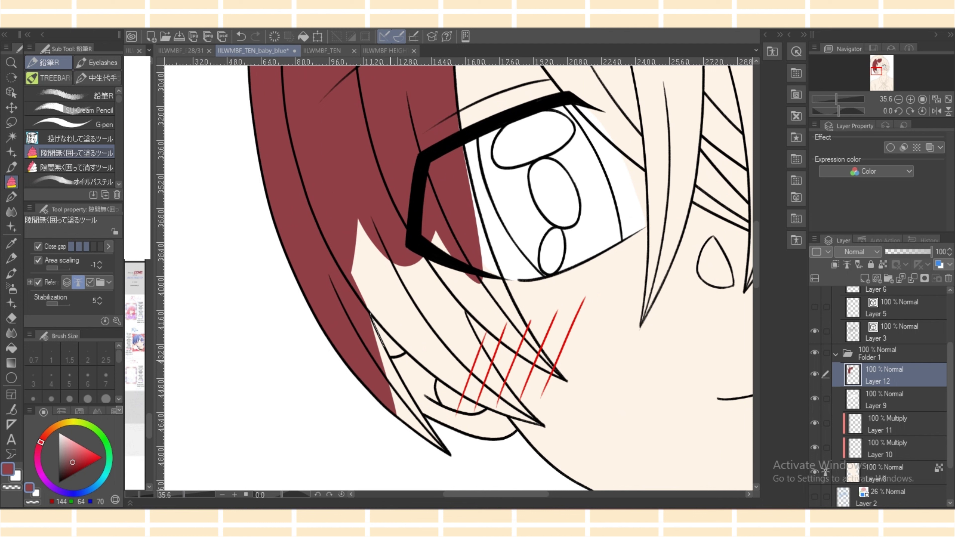
{"action": "left_click_drag", "start_coordinate": [392, 366], "coordinate": [439, 444]}
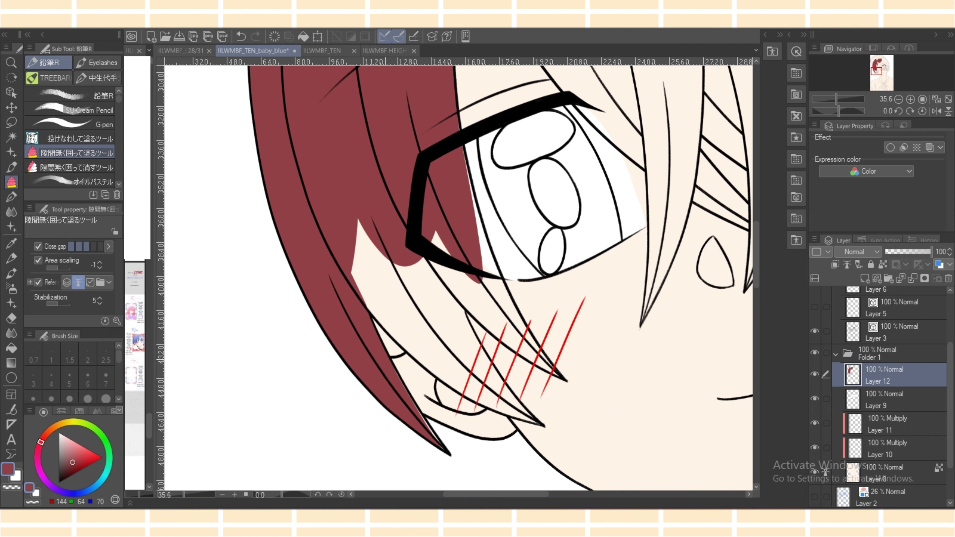
{"action": "left_click_drag", "start_coordinate": [393, 363], "coordinate": [446, 459]}
Enclose-fill the second left strand in dark red from beside the eye across the ear to its tip on the cheek.
{"action": "mouse_move", "coordinate": [366, 310]}
{"action": "left_mouse_down"}
{"action": "mouse_move", "coordinate": [352, 190]}
{"action": "mouse_move", "coordinate": [348, 211]}
{"action": "left_mouse_up"}
{"action": "left_click_drag", "start_coordinate": [355, 251], "coordinate": [357, 291]}
{"action": "mouse_move", "coordinate": [408, 354]}
{"action": "left_mouse_down"}
{"action": "mouse_move", "coordinate": [453, 390]}
{"action": "mouse_move", "coordinate": [494, 396]}
{"action": "mouse_move", "coordinate": [493, 411]}
{"action": "mouse_move", "coordinate": [544, 426]}
{"action": "mouse_move", "coordinate": [497, 370]}
{"action": "left_mouse_up"}
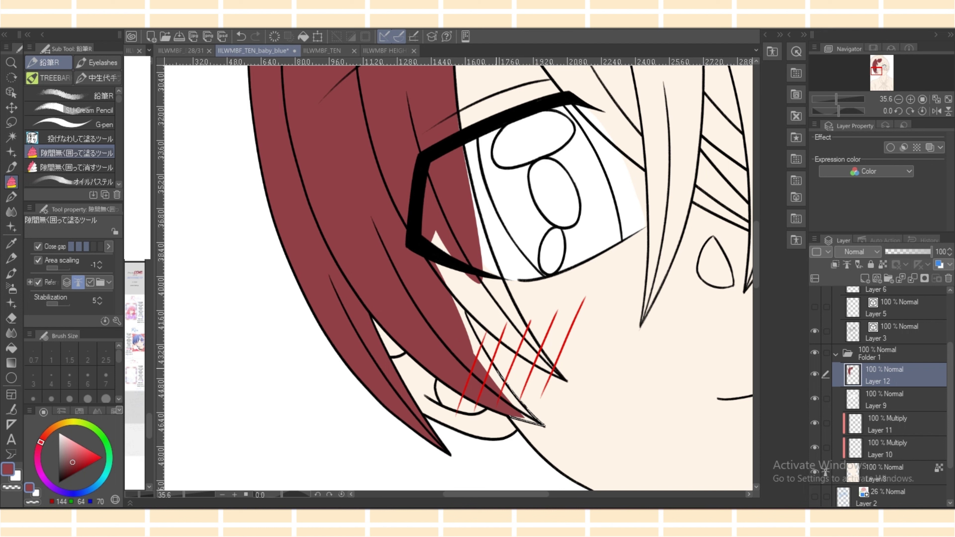
{"action": "left_click_drag", "start_coordinate": [463, 300], "coordinate": [425, 248]}
{"action": "key", "text": "e"}
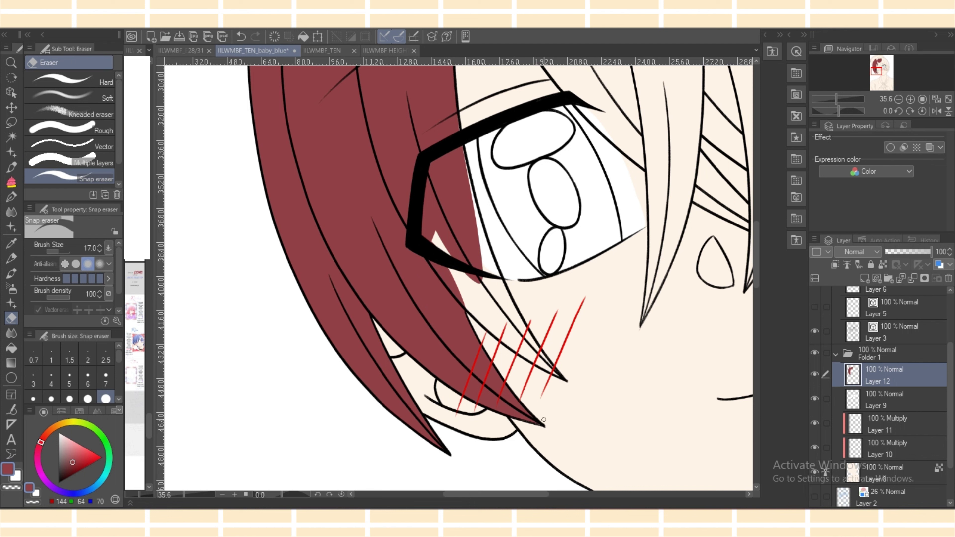
{"action": "key", "text": "g"}
{"action": "left_click_drag", "start_coordinate": [533, 423], "coordinate": [548, 426]}
Select the outline at the second strand's tip on Layer 3 and return to enclose-and-fill on Layer 12.
{"action": "key", "text": "e"}
{"action": "key", "text": "o"}
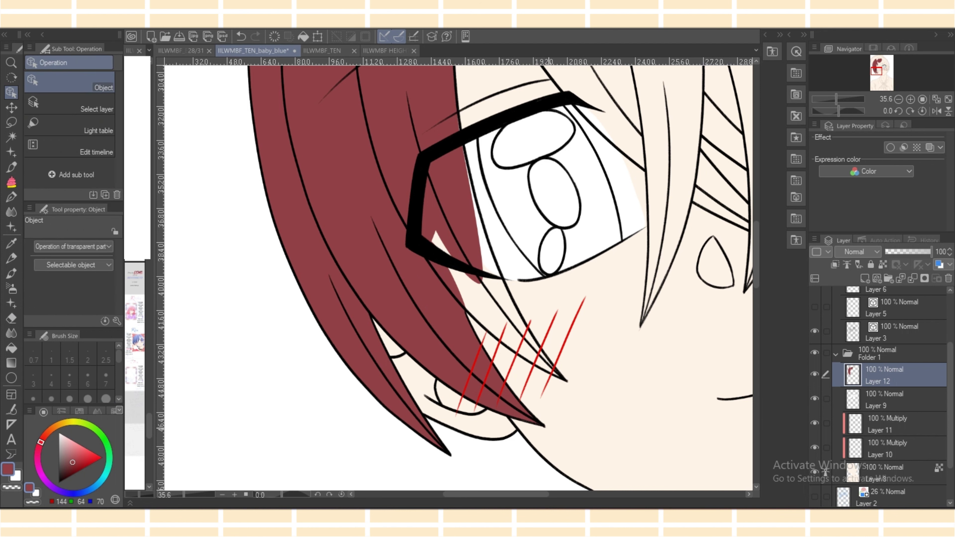
{"action": "left_click", "coordinate": [544, 425]}
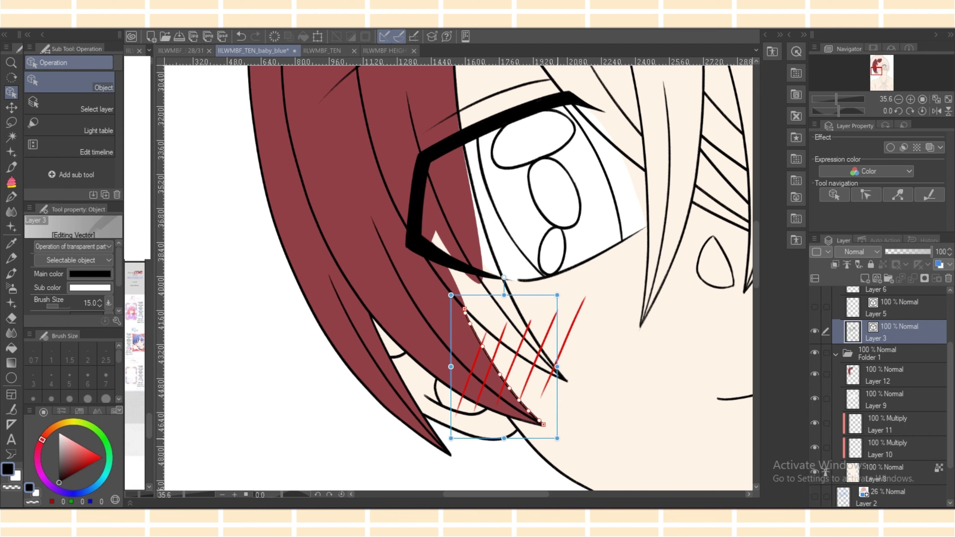
{"action": "left_click", "coordinate": [889, 374]}
{"action": "key", "text": "g"}
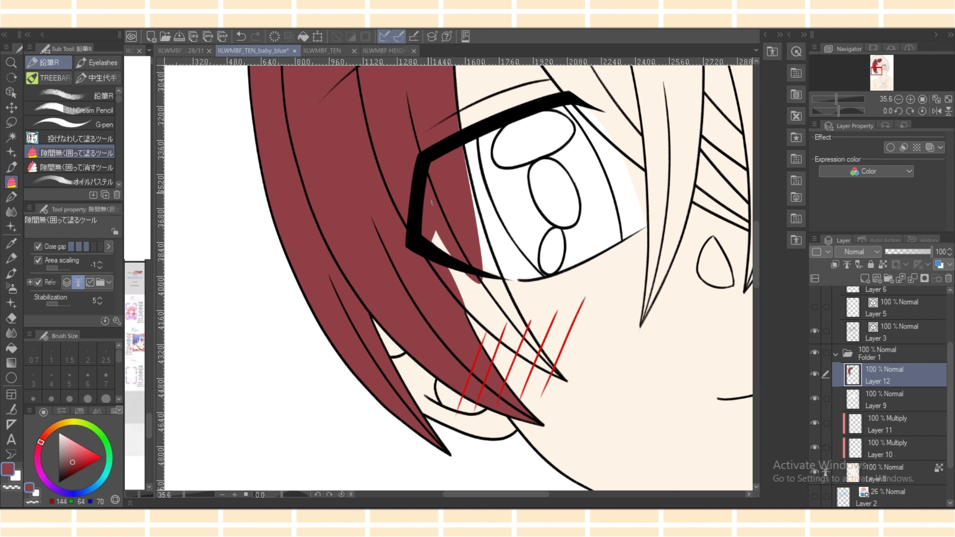
Enclose-fill the third left strand in dark red from under the left eye to its tip among the blush lines.
{"action": "mouse_move", "coordinate": [431, 203]}
{"action": "left_mouse_down"}
{"action": "mouse_move", "coordinate": [475, 288]}
{"action": "mouse_move", "coordinate": [482, 278]}
{"action": "mouse_move", "coordinate": [461, 293]}
{"action": "mouse_move", "coordinate": [464, 303]}
{"action": "mouse_move", "coordinate": [541, 363]}
{"action": "mouse_move", "coordinate": [514, 323]}
{"action": "left_mouse_up"}
{"action": "mouse_move", "coordinate": [547, 367]}
{"action": "left_mouse_down"}
{"action": "mouse_move", "coordinate": [531, 342]}
{"action": "mouse_move", "coordinate": [559, 378]}
{"action": "mouse_move", "coordinate": [505, 287]}
{"action": "mouse_move", "coordinate": [526, 355]}
{"action": "left_mouse_up"}
{"action": "mouse_move", "coordinate": [514, 306]}
{"action": "left_mouse_down"}
{"action": "mouse_move", "coordinate": [480, 227]}
{"action": "mouse_move", "coordinate": [482, 294]}
{"action": "left_mouse_up"}
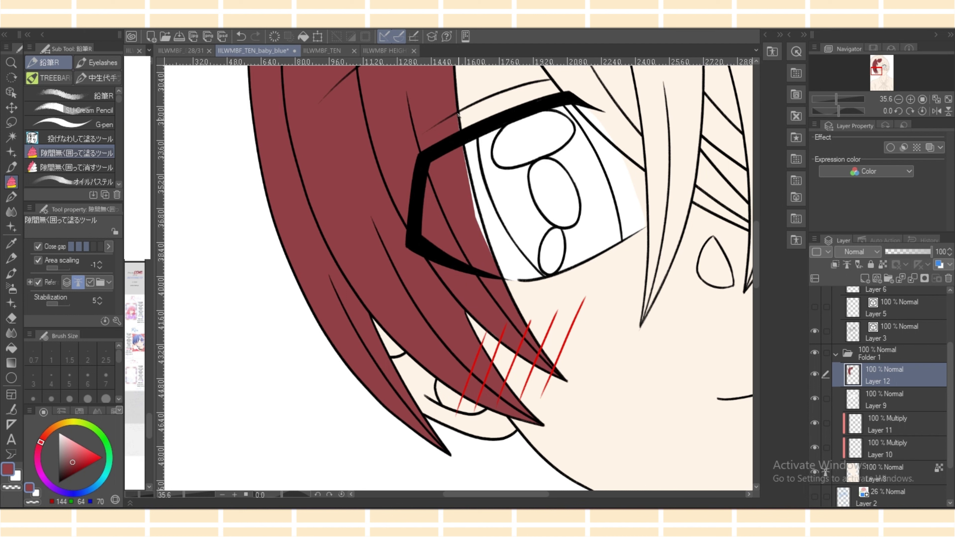
Fill the leftover gaps in dark red along the strand edge that runs over the white of the left eye.
{"action": "mouse_move", "coordinate": [459, 115]}
{"action": "left_mouse_down"}
{"action": "mouse_move", "coordinate": [481, 233]}
{"action": "mouse_move", "coordinate": [470, 184]}
{"action": "left_mouse_up"}
{"action": "left_click_drag", "start_coordinate": [467, 161], "coordinate": [496, 260]}
{"action": "mouse_move", "coordinate": [480, 214]}
{"action": "left_mouse_down"}
{"action": "mouse_move", "coordinate": [502, 283]}
{"action": "mouse_move", "coordinate": [499, 271]}
{"action": "left_mouse_up"}
{"action": "mouse_move", "coordinate": [497, 267]}
{"action": "left_mouse_down"}
{"action": "mouse_move", "coordinate": [517, 324]}
{"action": "mouse_move", "coordinate": [501, 342]}
{"action": "mouse_move", "coordinate": [487, 335]}
{"action": "left_mouse_up"}
{"action": "key", "text": "e"}
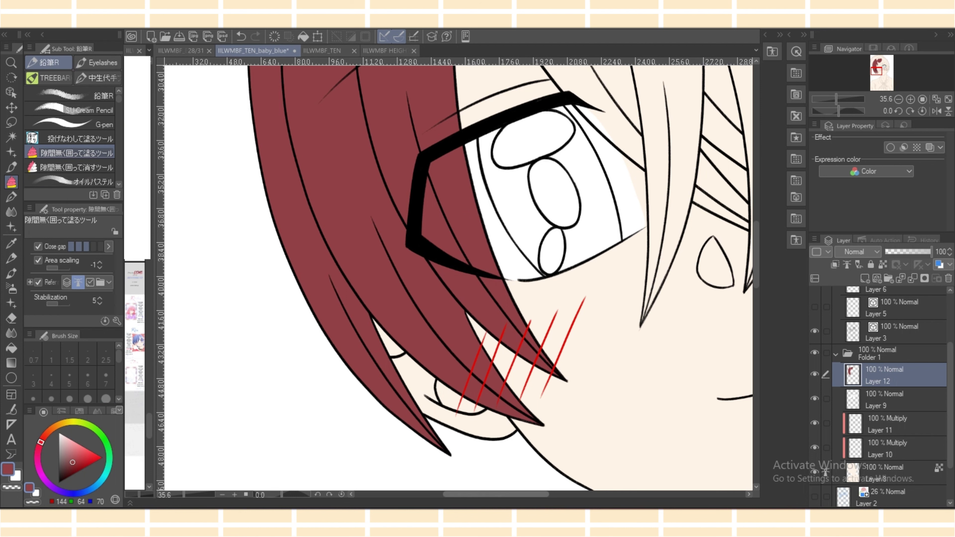
Enclose-fill the centre bangs in dark red from the forehead down past the left eye's inner corner.
{"action": "left_click_drag", "start_coordinate": [496, 494], "coordinate": [529, 494]}
{"action": "left_click_drag", "start_coordinate": [756, 255], "coordinate": [756, 206]}
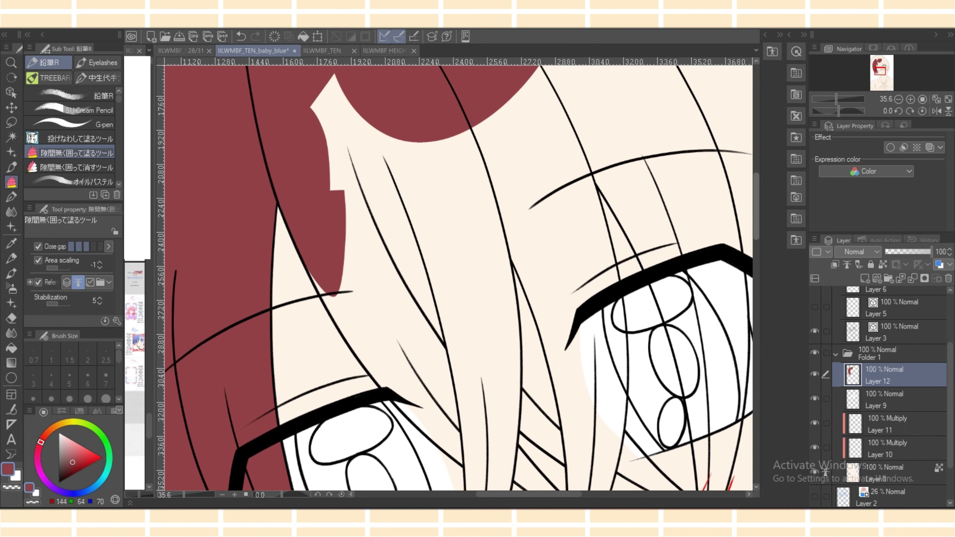
{"action": "mouse_move", "coordinate": [306, 263]}
{"action": "left_mouse_down"}
{"action": "mouse_move", "coordinate": [405, 395]}
{"action": "mouse_move", "coordinate": [346, 98]}
{"action": "left_mouse_up"}
{"action": "scroll", "coordinate": [458, 277], "scroll_direction": "up", "scroll_amount": 1}
{"action": "mouse_move", "coordinate": [299, 133]}
{"action": "left_mouse_down"}
{"action": "mouse_move", "coordinate": [331, 230]}
{"action": "mouse_move", "coordinate": [340, 86]}
{"action": "left_mouse_up"}
{"action": "scroll", "coordinate": [457, 277], "scroll_direction": "down", "scroll_amount": 3}
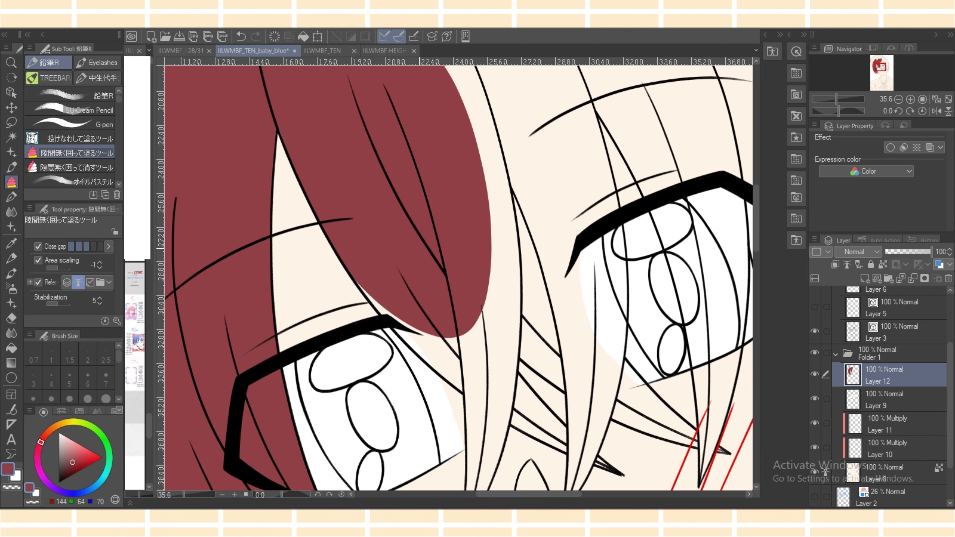
{"action": "mouse_move", "coordinate": [348, 274]}
{"action": "left_mouse_down"}
{"action": "mouse_move", "coordinate": [496, 406]}
{"action": "mouse_move", "coordinate": [482, 301]}
{"action": "left_mouse_up"}
{"action": "key", "text": "e"}
{"action": "key", "text": "p"}
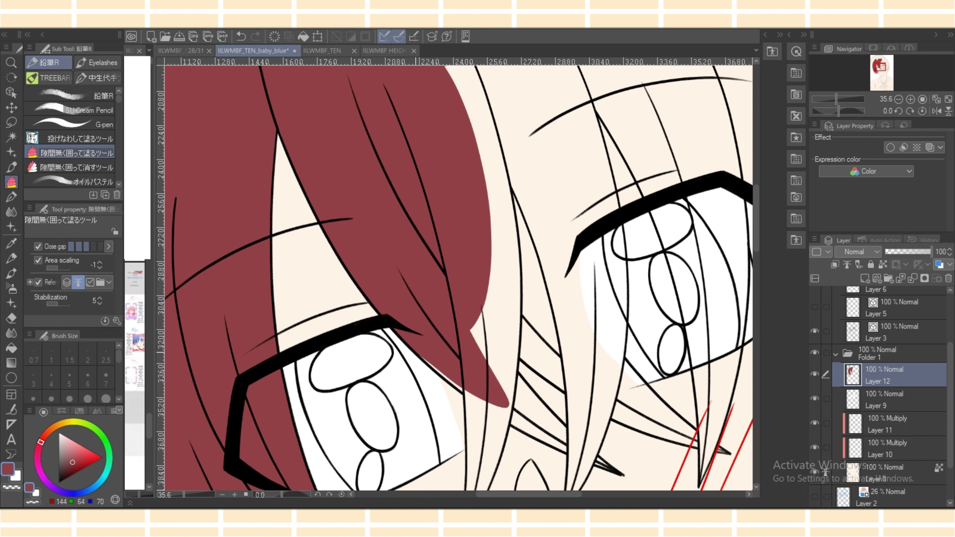
Enclose-fill the upper part of the long centre strand and the adjoining bangs up to the right eye in dark red.
{"action": "left_click_drag", "start_coordinate": [415, 352], "coordinate": [465, 313]}
{"action": "mouse_move", "coordinate": [467, 393]}
{"action": "left_mouse_down"}
{"action": "mouse_move", "coordinate": [497, 403]}
{"action": "mouse_move", "coordinate": [484, 341]}
{"action": "left_mouse_up"}
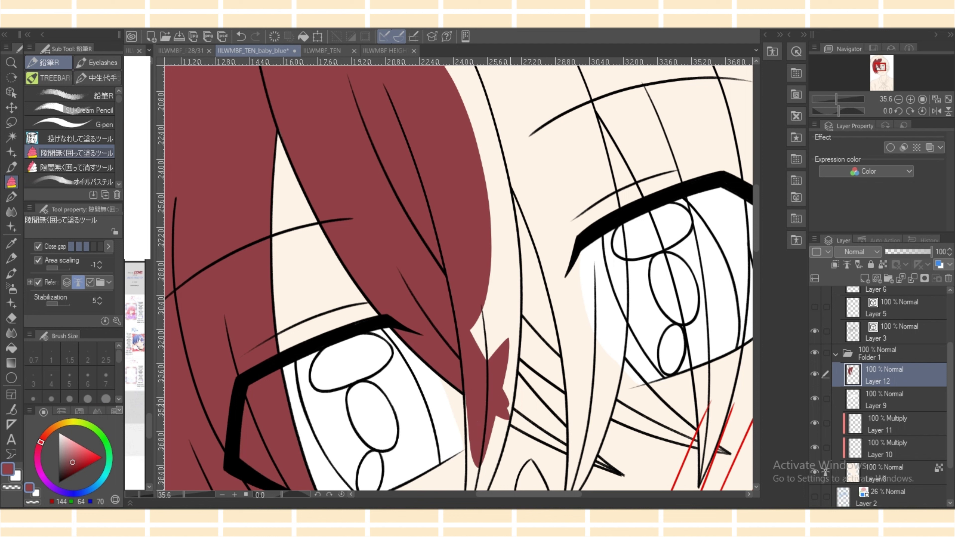
{"action": "mouse_move", "coordinate": [513, 403]}
{"action": "left_mouse_down"}
{"action": "mouse_move", "coordinate": [518, 362]}
{"action": "mouse_move", "coordinate": [488, 380]}
{"action": "mouse_move", "coordinate": [457, 286]}
{"action": "mouse_move", "coordinate": [512, 331]}
{"action": "mouse_move", "coordinate": [504, 339]}
{"action": "left_mouse_up"}
{"action": "mouse_move", "coordinate": [539, 227]}
{"action": "left_mouse_down"}
{"action": "mouse_move", "coordinate": [392, 99]}
{"action": "mouse_move", "coordinate": [395, 109]}
{"action": "left_mouse_up"}
{"action": "mouse_move", "coordinate": [597, 184]}
{"action": "left_mouse_down"}
{"action": "mouse_move", "coordinate": [580, 279]}
{"action": "mouse_move", "coordinate": [525, 97]}
{"action": "mouse_move", "coordinate": [650, 165]}
{"action": "mouse_move", "coordinate": [609, 65]}
{"action": "left_mouse_up"}
Enclose-fill the rest of the long centre strand in dark red down to its tip beside the nose.
{"action": "scroll", "coordinate": [458, 277], "scroll_direction": "down", "scroll_amount": 5}
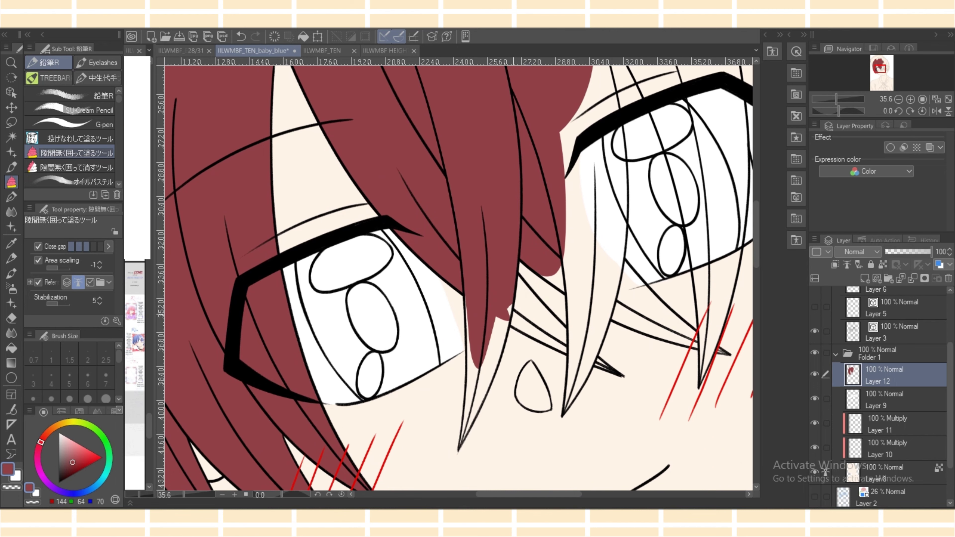
{"action": "mouse_move", "coordinate": [514, 303]}
{"action": "left_mouse_down"}
{"action": "mouse_move", "coordinate": [498, 364]}
{"action": "mouse_move", "coordinate": [504, 302]}
{"action": "left_mouse_up"}
{"action": "left_click_drag", "start_coordinate": [498, 362], "coordinate": [498, 356]}
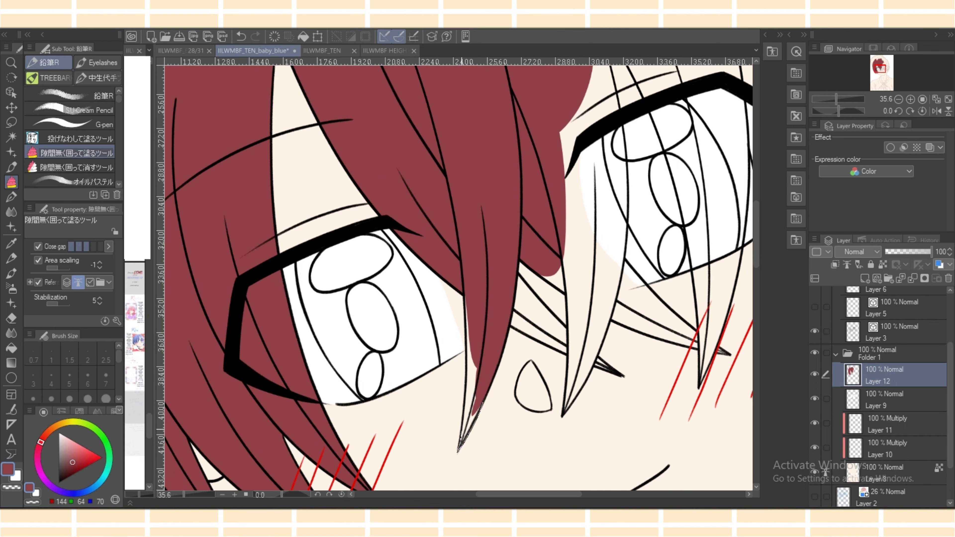
{"action": "left_click_drag", "start_coordinate": [458, 445], "coordinate": [465, 366]}
{"action": "left_click_drag", "start_coordinate": [465, 301], "coordinate": [473, 264]}
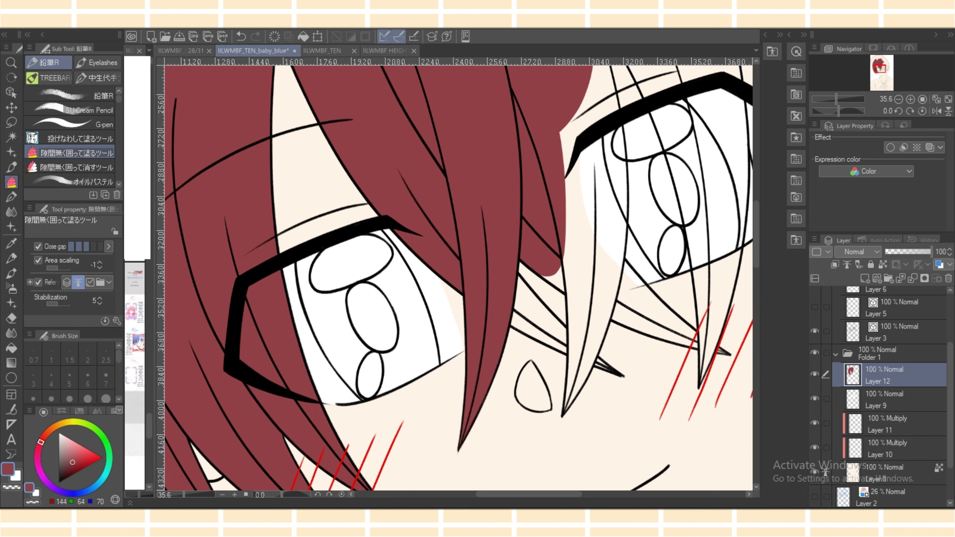
Try to erase the overshooting line end at the long centre strand's tip on Layer 3 and undo it.
{"action": "left_click", "coordinate": [889, 332]}
{"action": "key", "text": "e"}
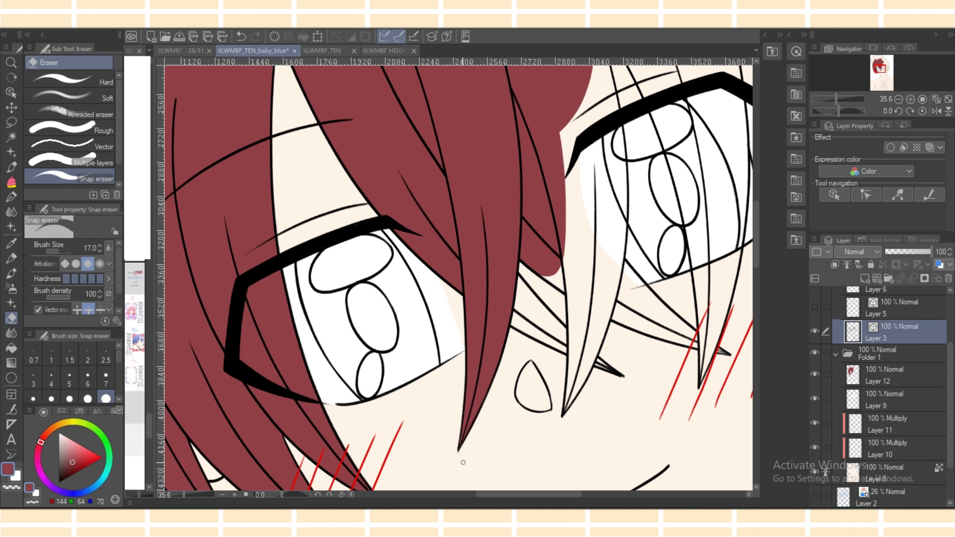
{"action": "key", "text": "g"}
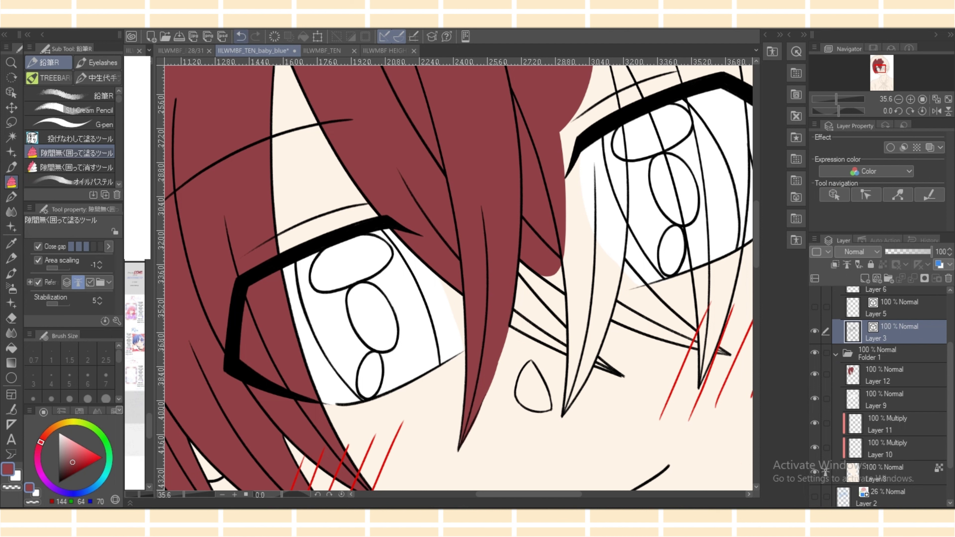
{"action": "left_click", "coordinate": [241, 36]}
Pull the end point of the long centre strand's outline back to the tip on Layer 3 and reselect Layer 12 for filling.
{"action": "left_click", "coordinate": [11, 92]}
{"action": "left_click", "coordinate": [487, 390]}
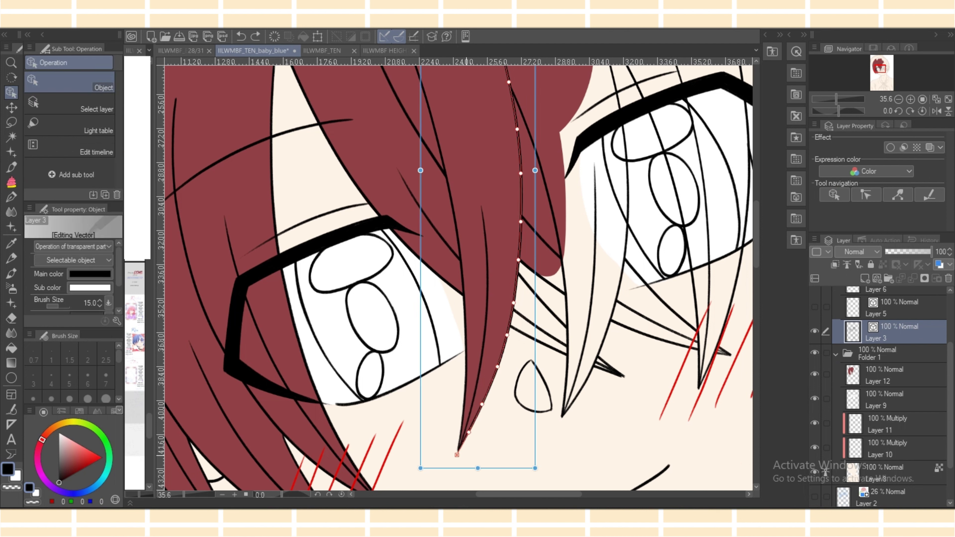
{"action": "left_click_drag", "start_coordinate": [456, 455], "coordinate": [457, 451]}
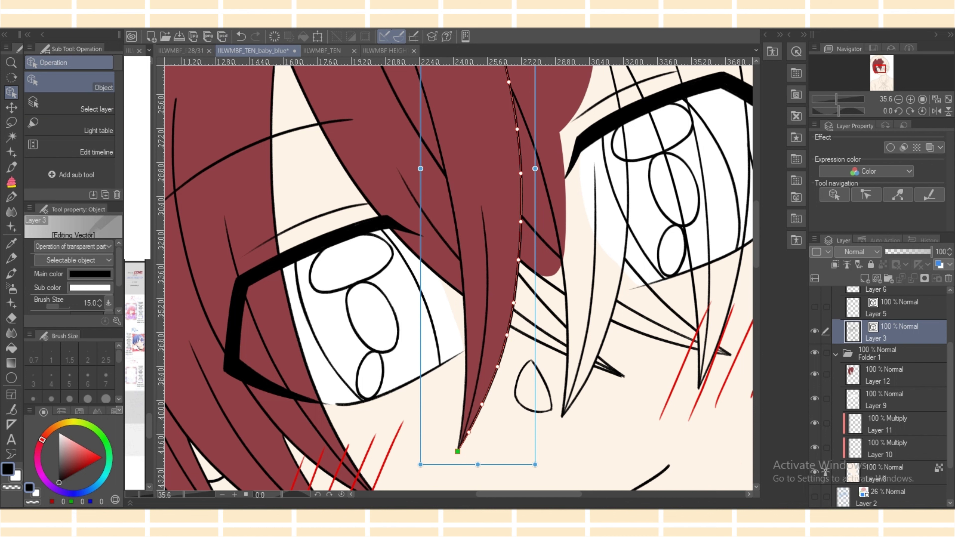
{"action": "left_click", "coordinate": [888, 375]}
{"action": "left_click", "coordinate": [11, 182]}
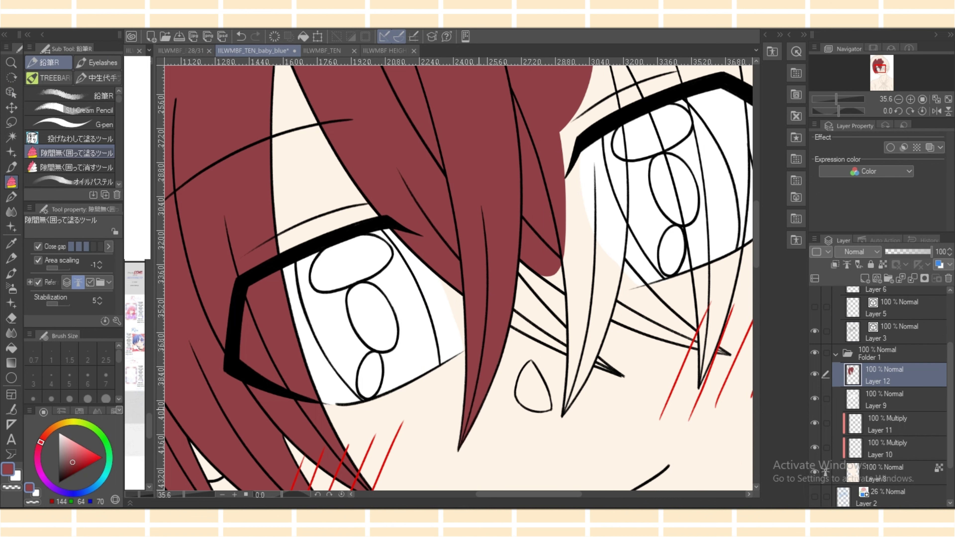
Enclose-fill the short slanted strand above the nose in dark red, extending it toward its tip.
{"action": "scroll", "coordinate": [458, 278], "scroll_direction": "right", "scroll_amount": 3}
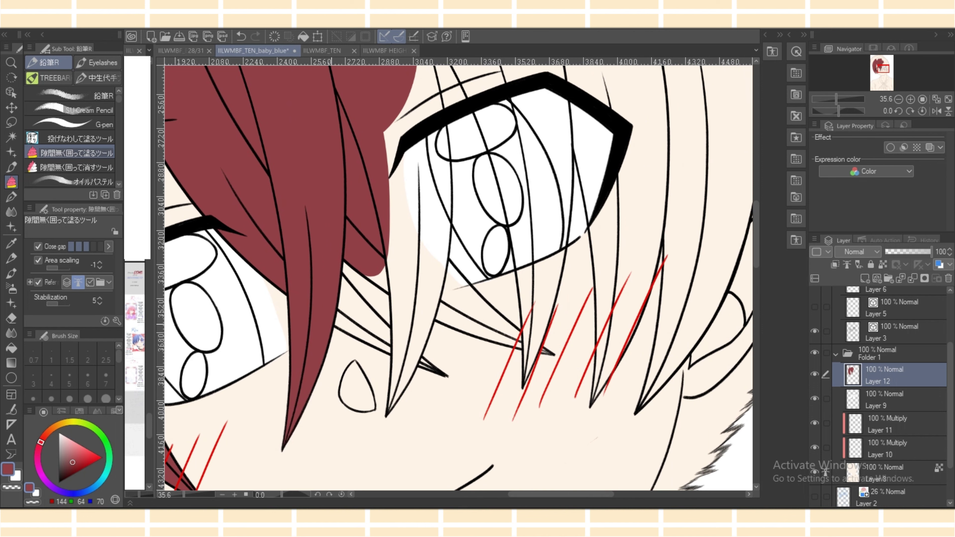
{"action": "left_click_drag", "start_coordinate": [332, 324], "coordinate": [388, 349]}
{"action": "mouse_move", "coordinate": [370, 307]}
{"action": "left_mouse_down"}
{"action": "mouse_move", "coordinate": [331, 291]}
{"action": "mouse_move", "coordinate": [391, 331]}
{"action": "mouse_move", "coordinate": [355, 290]}
{"action": "left_mouse_up"}
{"action": "mouse_move", "coordinate": [369, 344]}
{"action": "left_mouse_down"}
{"action": "mouse_move", "coordinate": [378, 333]}
{"action": "mouse_move", "coordinate": [372, 342]}
{"action": "mouse_move", "coordinate": [423, 360]}
{"action": "mouse_move", "coordinate": [412, 363]}
{"action": "mouse_move", "coordinate": [409, 353]}
{"action": "left_mouse_up"}
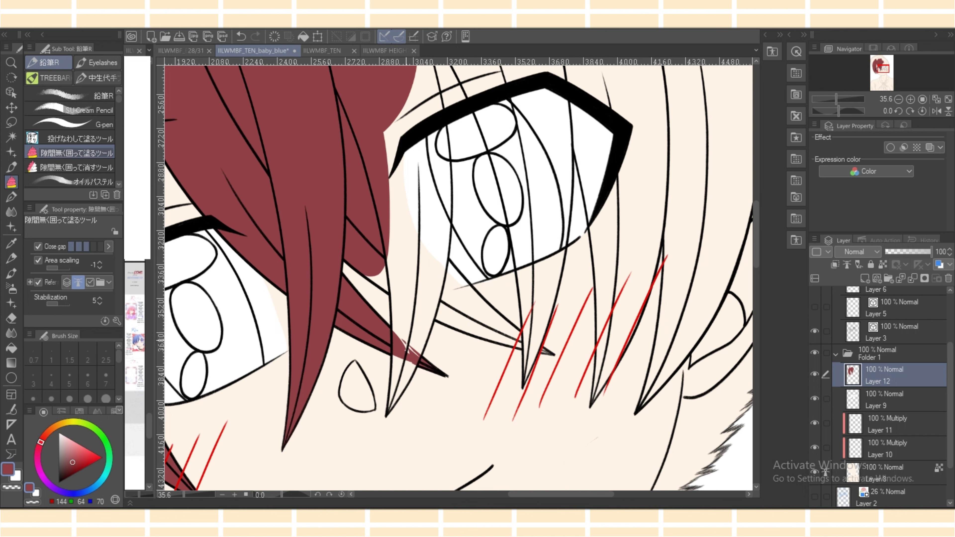
Select the outline at the short slanted strand's tip on Layer 3 and return to enclose-and-fill on Layer 12.
{"action": "key", "text": "o"}
{"action": "left_click", "coordinate": [445, 376]}
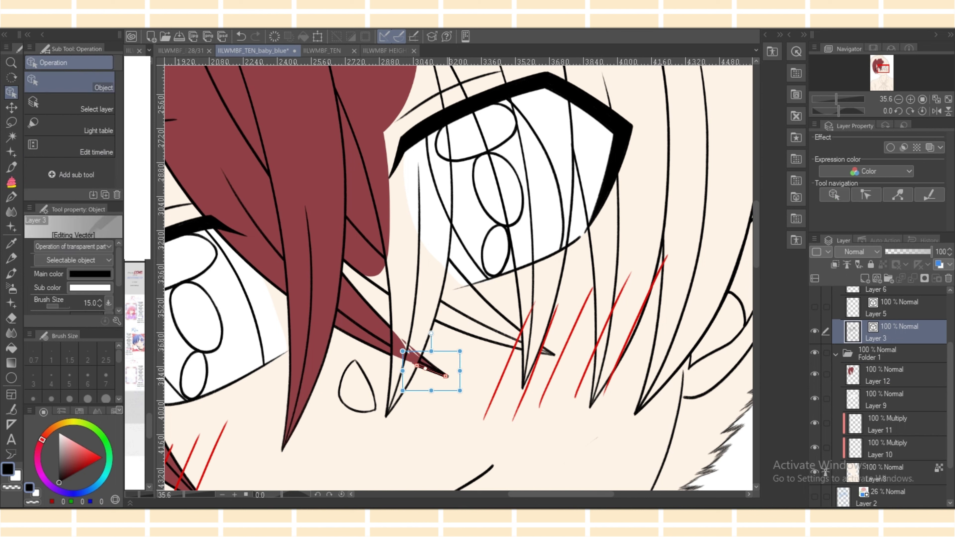
{"action": "left_click", "coordinate": [430, 372]}
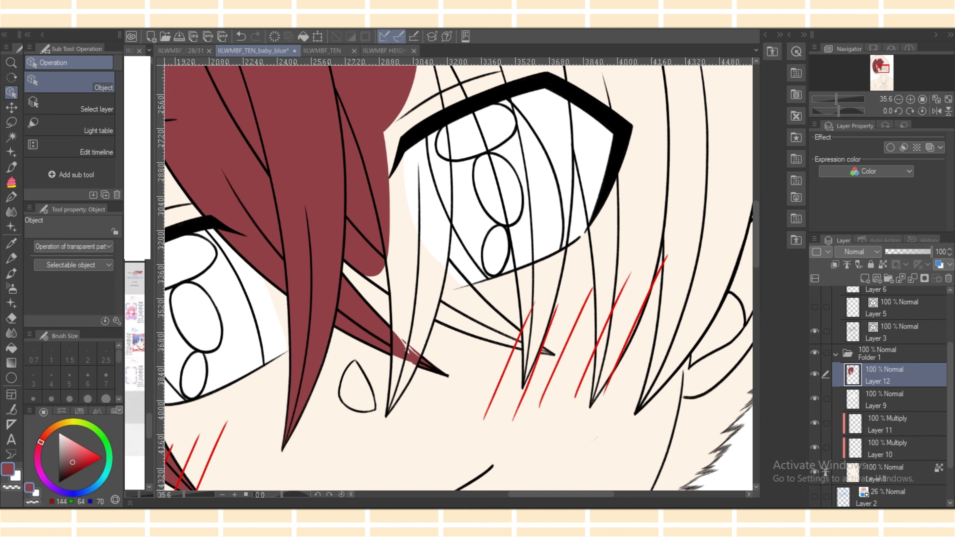
{"action": "left_click", "coordinate": [11, 182]}
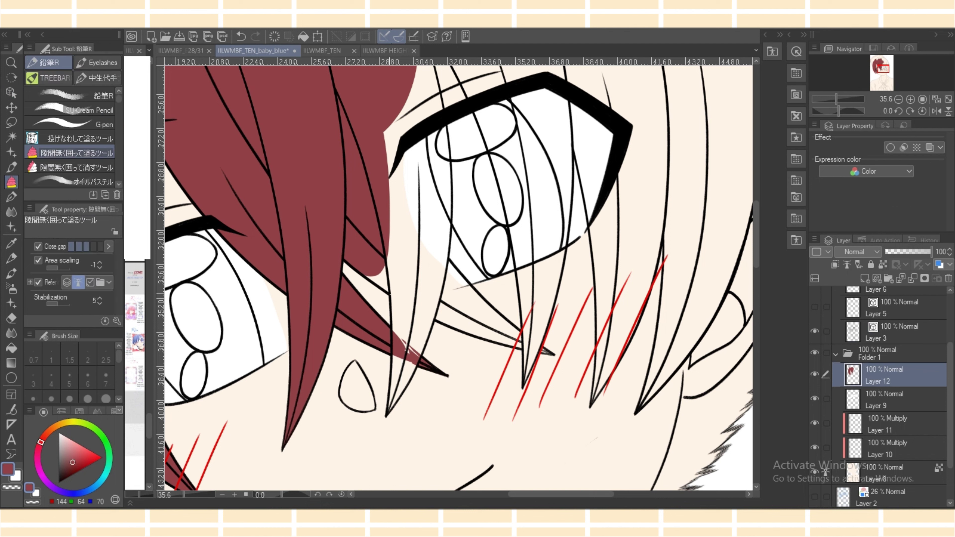
Enclose-fill the strand over the right eye's inner corner in dark red down to its tip, covering the leftover gaps.
{"action": "mouse_move", "coordinate": [375, 282]}
{"action": "left_mouse_down"}
{"action": "mouse_move", "coordinate": [413, 235]}
{"action": "mouse_move", "coordinate": [399, 298]}
{"action": "left_mouse_up"}
{"action": "left_click_drag", "start_coordinate": [393, 372], "coordinate": [391, 352]}
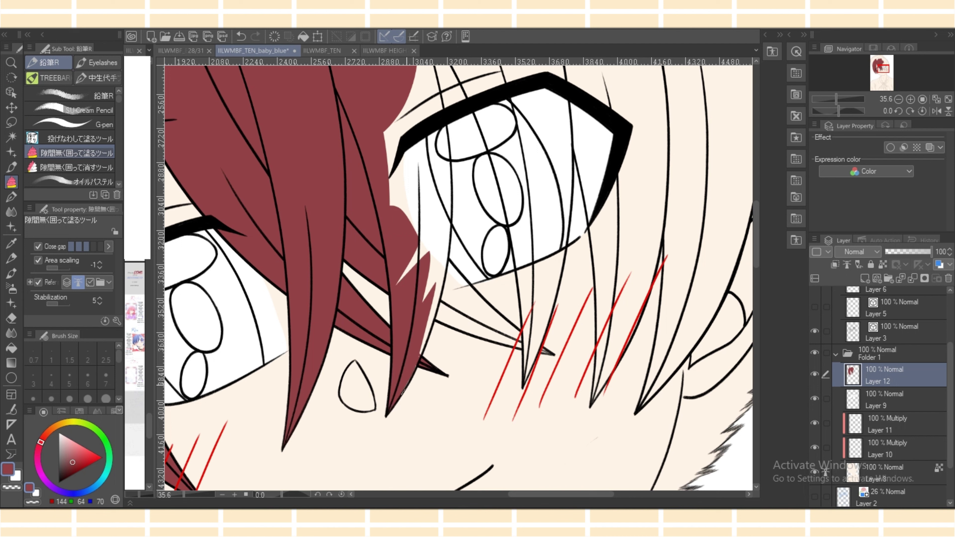
{"action": "mouse_move", "coordinate": [425, 323]}
{"action": "left_mouse_down"}
{"action": "mouse_move", "coordinate": [402, 394]}
{"action": "mouse_move", "coordinate": [420, 362]}
{"action": "mouse_move", "coordinate": [446, 177]}
{"action": "mouse_move", "coordinate": [389, 166]}
{"action": "left_mouse_up"}
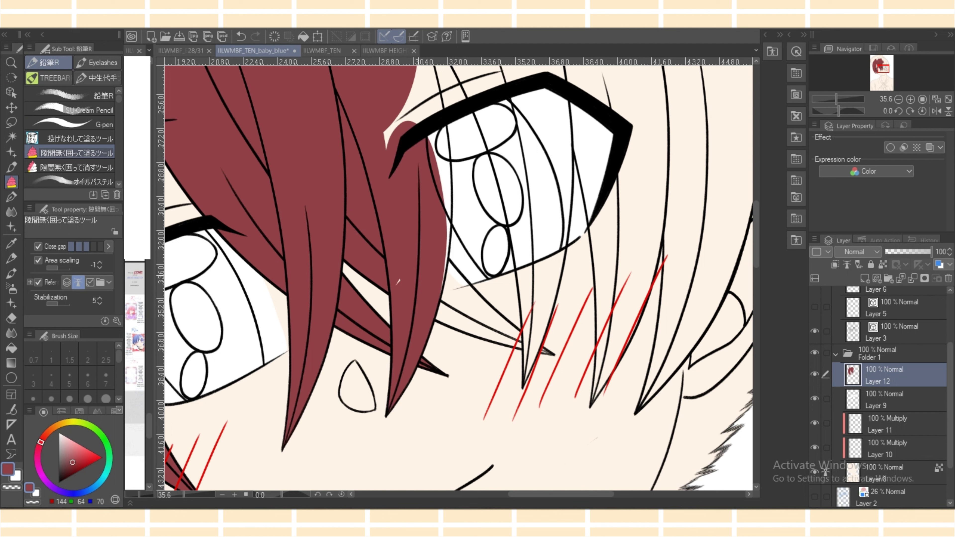
{"action": "mouse_move", "coordinate": [441, 289]}
{"action": "left_mouse_down"}
{"action": "mouse_move", "coordinate": [451, 213]}
{"action": "mouse_move", "coordinate": [418, 65]}
{"action": "mouse_move", "coordinate": [435, 197]}
{"action": "left_mouse_up"}
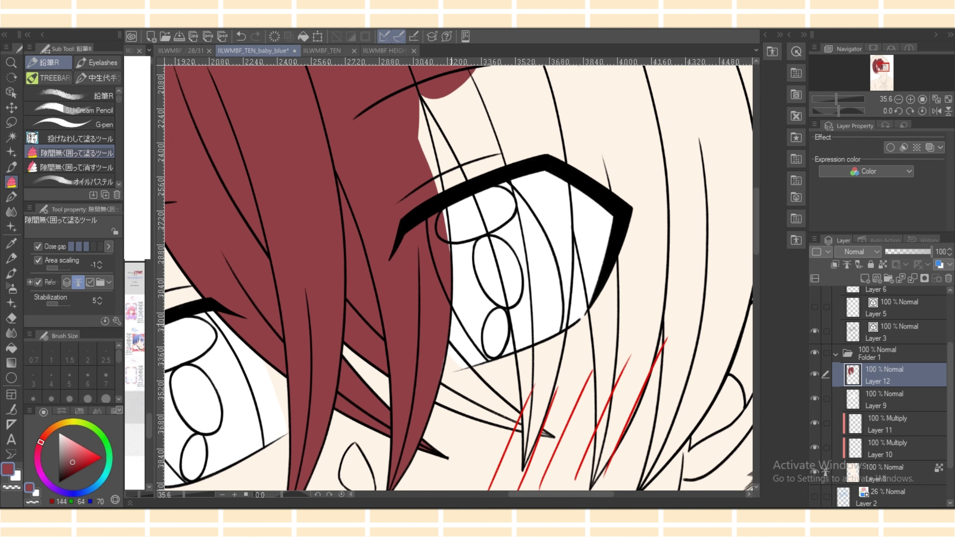
Enclose-fill the thin slanted strand under the right eye in dark red, keeping Layer 12 active for further filling.
{"action": "mouse_move", "coordinate": [456, 352]}
{"action": "left_mouse_down"}
{"action": "mouse_move", "coordinate": [438, 398]}
{"action": "mouse_move", "coordinate": [454, 409]}
{"action": "mouse_move", "coordinate": [449, 359]}
{"action": "mouse_move", "coordinate": [436, 387]}
{"action": "mouse_move", "coordinate": [470, 398]}
{"action": "mouse_move", "coordinate": [454, 395]}
{"action": "left_mouse_up"}
{"action": "left_click", "coordinate": [11, 93]}
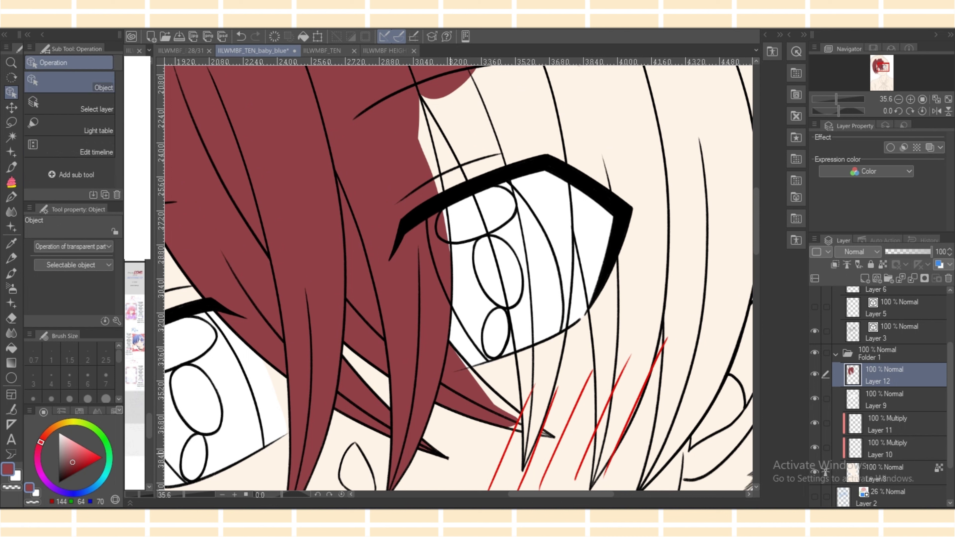
{"action": "left_click", "coordinate": [437, 451]}
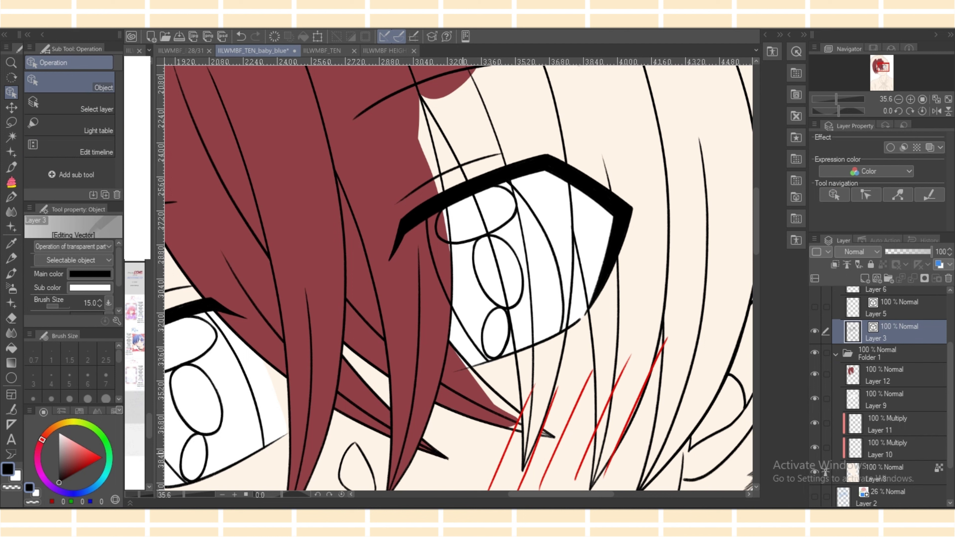
{"action": "left_click", "coordinate": [895, 374]}
{"action": "left_click", "coordinate": [11, 182]}
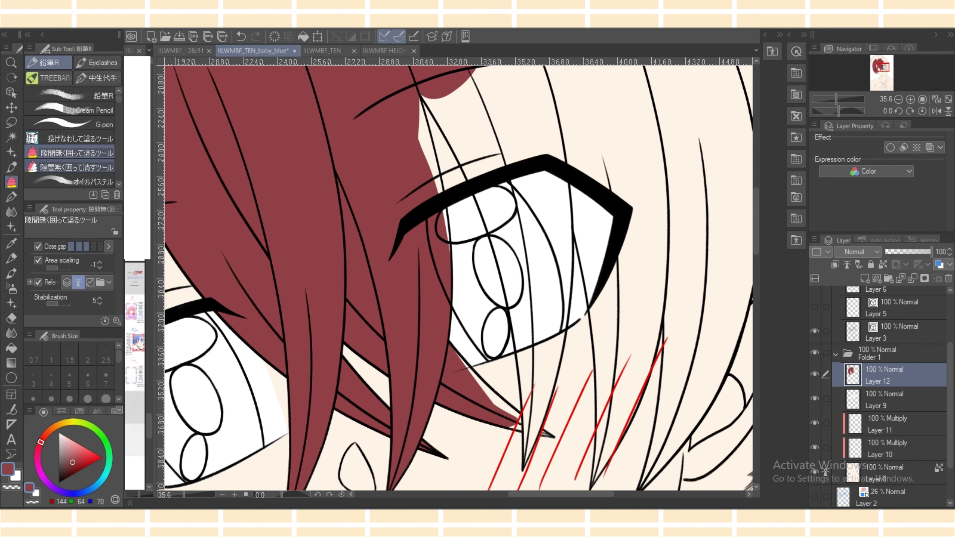
Enclose-fill the remaining gaps of the slanted strand under the right eye in dark red out to its tip.
{"action": "mouse_move", "coordinate": [454, 350]}
{"action": "left_mouse_down"}
{"action": "mouse_move", "coordinate": [500, 408]}
{"action": "mouse_move", "coordinate": [476, 374]}
{"action": "mouse_move", "coordinate": [528, 423]}
{"action": "left_mouse_up"}
{"action": "left_click_drag", "start_coordinate": [528, 423], "coordinate": [471, 368]}
{"action": "left_click_drag", "start_coordinate": [461, 415], "coordinate": [444, 406]}
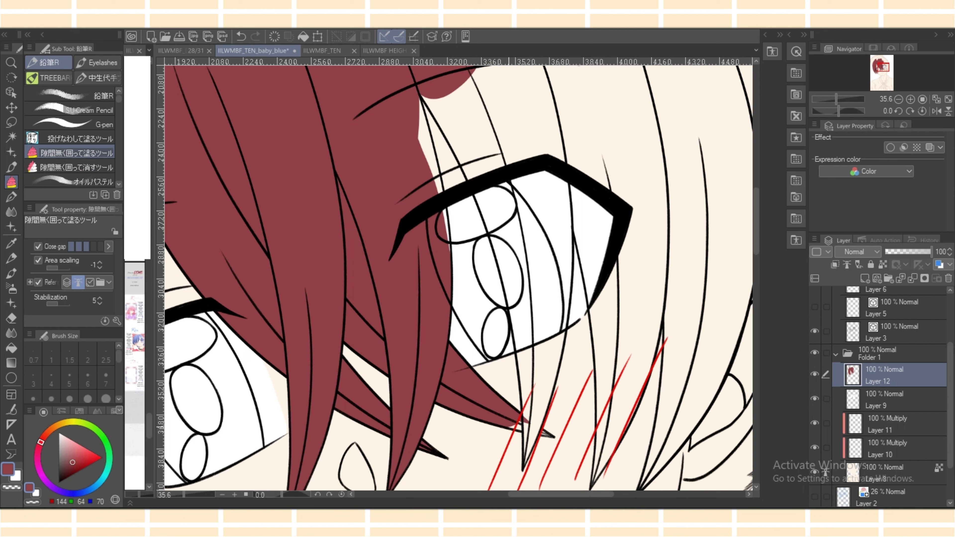
Enclose-fill the pointed strand crossing the middle of the right eye in dark red, from its tip up past the eyebrow.
{"action": "mouse_move", "coordinate": [510, 428]}
{"action": "left_mouse_down"}
{"action": "mouse_move", "coordinate": [545, 436]}
{"action": "mouse_move", "coordinate": [534, 422]}
{"action": "mouse_move", "coordinate": [513, 431]}
{"action": "mouse_move", "coordinate": [526, 420]}
{"action": "mouse_move", "coordinate": [547, 430]}
{"action": "mouse_move", "coordinate": [524, 470]}
{"action": "mouse_move", "coordinate": [544, 403]}
{"action": "mouse_move", "coordinate": [553, 308]}
{"action": "mouse_move", "coordinate": [525, 421]}
{"action": "mouse_move", "coordinate": [514, 370]}
{"action": "mouse_move", "coordinate": [538, 389]}
{"action": "mouse_move", "coordinate": [535, 400]}
{"action": "mouse_move", "coordinate": [560, 362]}
{"action": "mouse_move", "coordinate": [543, 417]}
{"action": "left_mouse_up"}
{"action": "key", "text": "e"}
{"action": "key", "text": "p"}
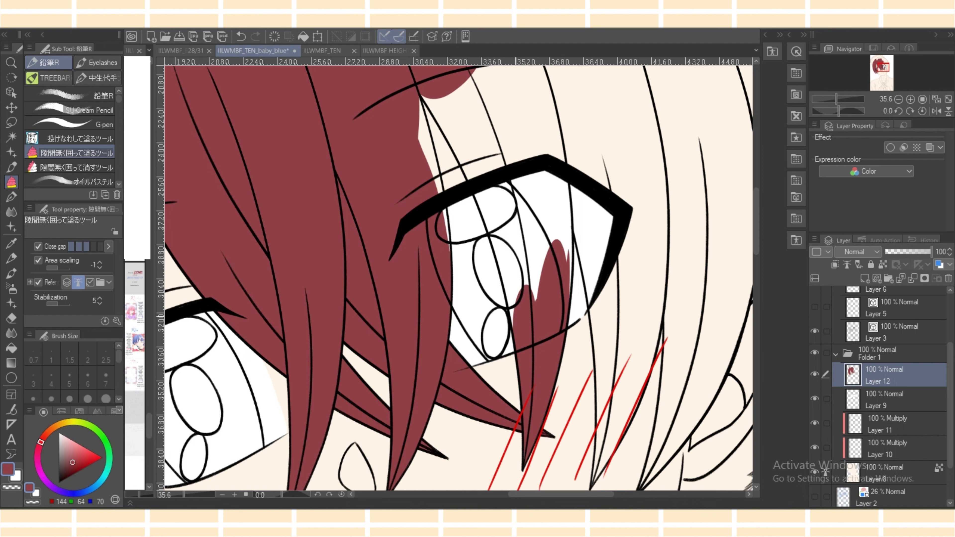
{"action": "left_click_drag", "start_coordinate": [512, 334], "coordinate": [496, 257]}
{"action": "left_click_drag", "start_coordinate": [482, 218], "coordinate": [468, 178]}
{"action": "mouse_move", "coordinate": [432, 115]}
{"action": "left_mouse_down"}
{"action": "mouse_move", "coordinate": [417, 95]}
{"action": "mouse_move", "coordinate": [453, 66]}
{"action": "mouse_move", "coordinate": [595, 97]}
{"action": "mouse_move", "coordinate": [567, 338]}
{"action": "left_mouse_up"}
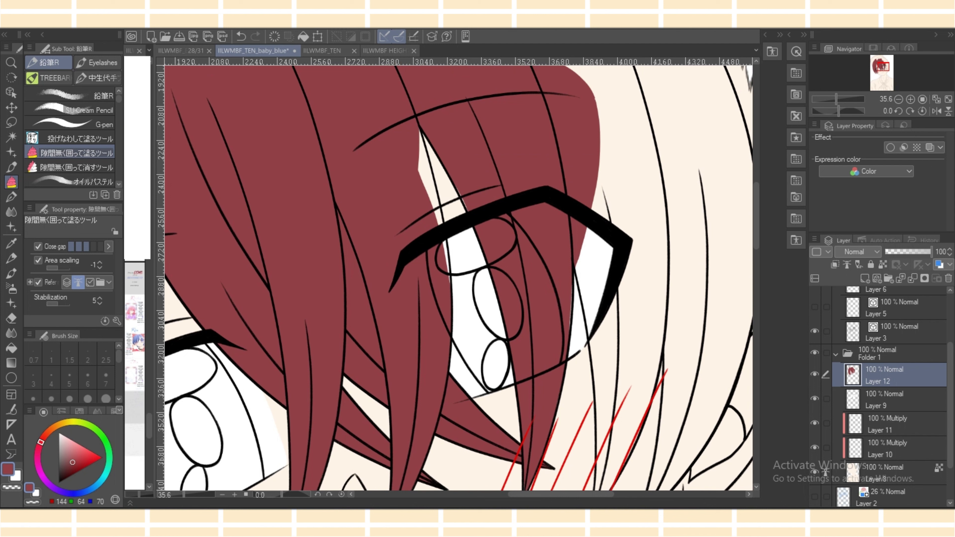
Enclose-fill the strand over the right eye's outer corner in dark red on Layer 12, undoing the oversized last fill.
{"action": "left_click", "coordinate": [890, 332]}
{"action": "key", "text": "e"}
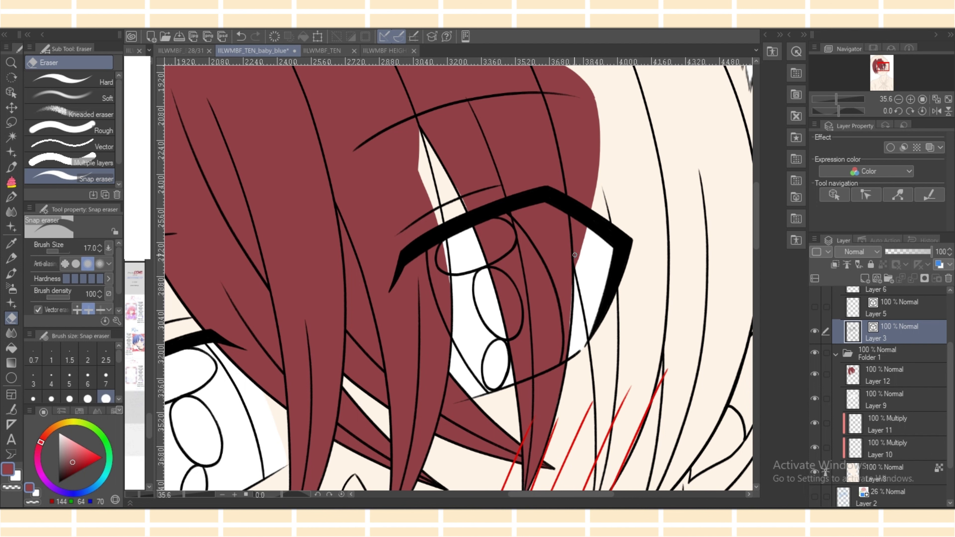
{"action": "key", "text": "p"}
{"action": "left_click", "coordinate": [889, 375]}
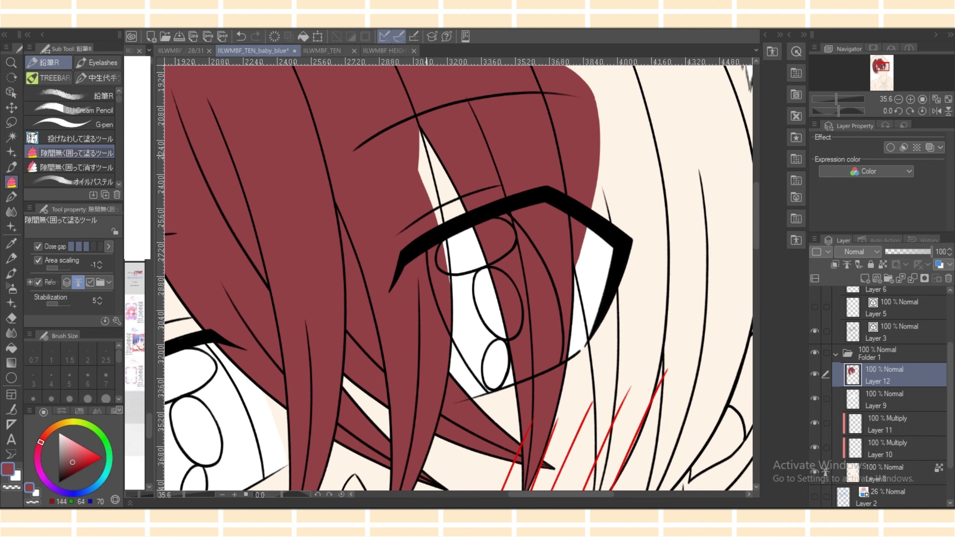
{"action": "mouse_move", "coordinate": [427, 161]}
{"action": "left_mouse_down"}
{"action": "mouse_move", "coordinate": [417, 132]}
{"action": "mouse_move", "coordinate": [446, 235]}
{"action": "mouse_move", "coordinate": [429, 225]}
{"action": "mouse_move", "coordinate": [446, 297]}
{"action": "mouse_move", "coordinate": [541, 113]}
{"action": "mouse_move", "coordinate": [455, 260]}
{"action": "mouse_move", "coordinate": [473, 428]}
{"action": "mouse_move", "coordinate": [528, 309]}
{"action": "left_mouse_up"}
{"action": "scroll", "coordinate": [458, 277], "scroll_direction": "right", "scroll_amount": 5}
{"action": "mouse_move", "coordinate": [472, 426]}
{"action": "left_mouse_down"}
{"action": "mouse_move", "coordinate": [517, 419]}
{"action": "mouse_move", "coordinate": [538, 356]}
{"action": "mouse_move", "coordinate": [539, 400]}
{"action": "mouse_move", "coordinate": [593, 403]}
{"action": "mouse_move", "coordinate": [625, 333]}
{"action": "mouse_move", "coordinate": [637, 115]}
{"action": "mouse_move", "coordinate": [581, 66]}
{"action": "mouse_move", "coordinate": [316, 93]}
{"action": "mouse_move", "coordinate": [212, 253]}
{"action": "mouse_move", "coordinate": [265, 352]}
{"action": "left_mouse_up"}
{"action": "scroll", "coordinate": [265, 351], "scroll_direction": "down", "scroll_amount": 5}
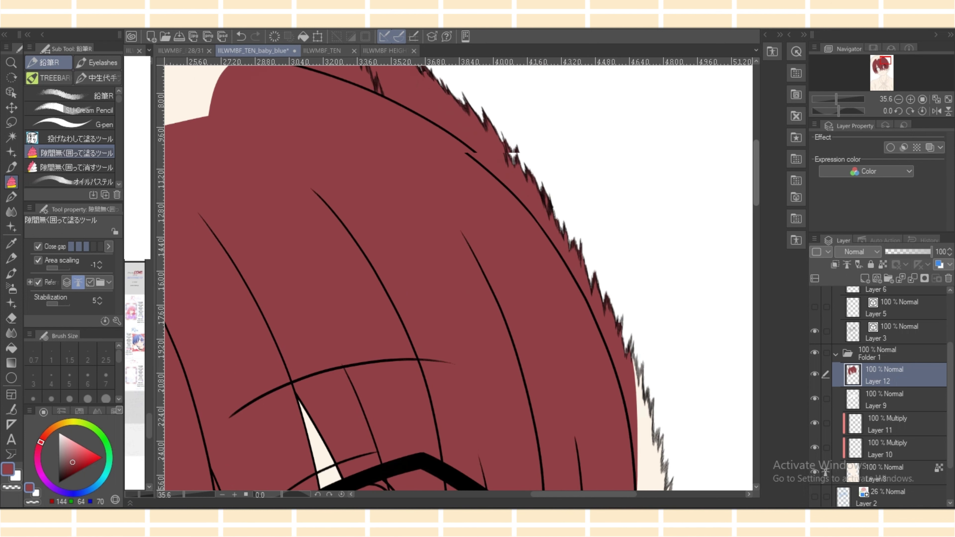
{"action": "key", "text": "ctrl+z"}
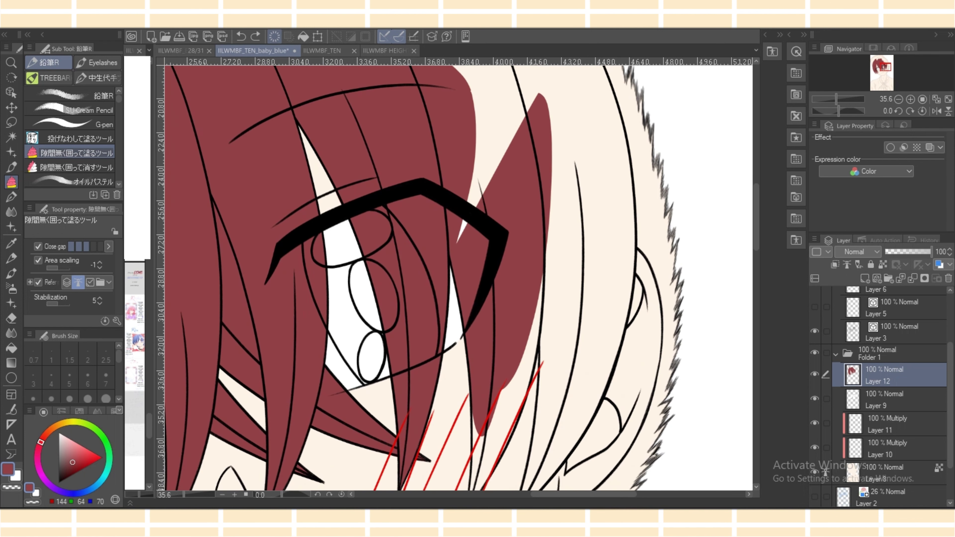
Enclose-fill the hair above the right eye out to the jagged edge and across the unfilled crown in dark red.
{"action": "mouse_move", "coordinate": [454, 253]}
{"action": "left_mouse_down"}
{"action": "mouse_move", "coordinate": [488, 64]}
{"action": "mouse_move", "coordinate": [655, 221]}
{"action": "left_mouse_up"}
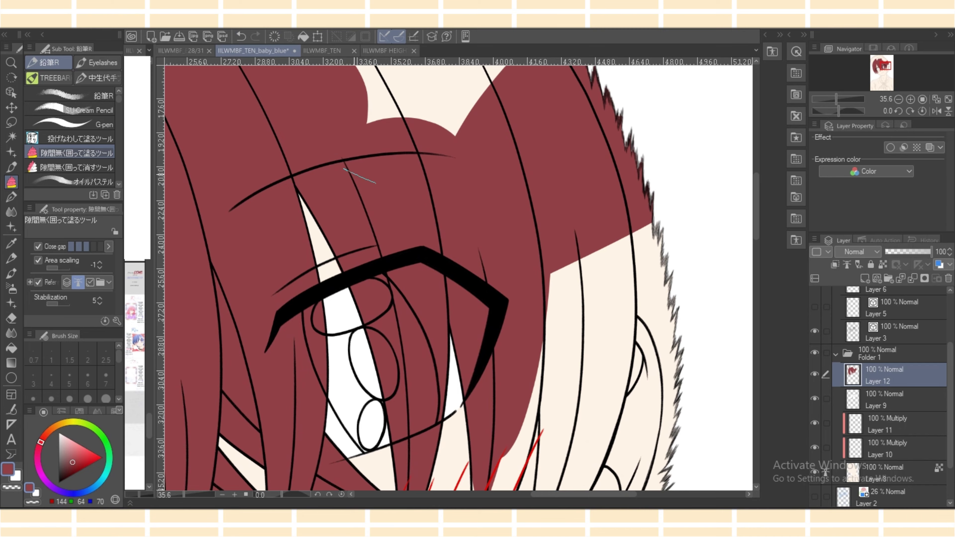
{"action": "scroll", "coordinate": [420, 273], "scroll_direction": "up", "scroll_amount": 3}
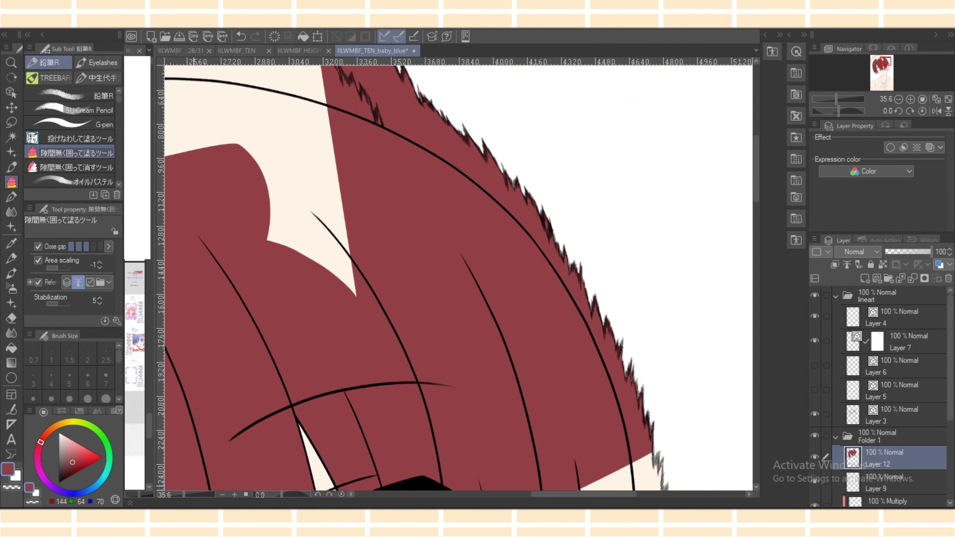
{"action": "left_click_drag", "start_coordinate": [183, 494], "coordinate": [176, 495]}
{"action": "mouse_move", "coordinate": [444, 227]}
{"action": "left_mouse_down"}
{"action": "mouse_move", "coordinate": [355, 308]}
{"action": "mouse_move", "coordinate": [470, 215]}
{"action": "left_mouse_up"}
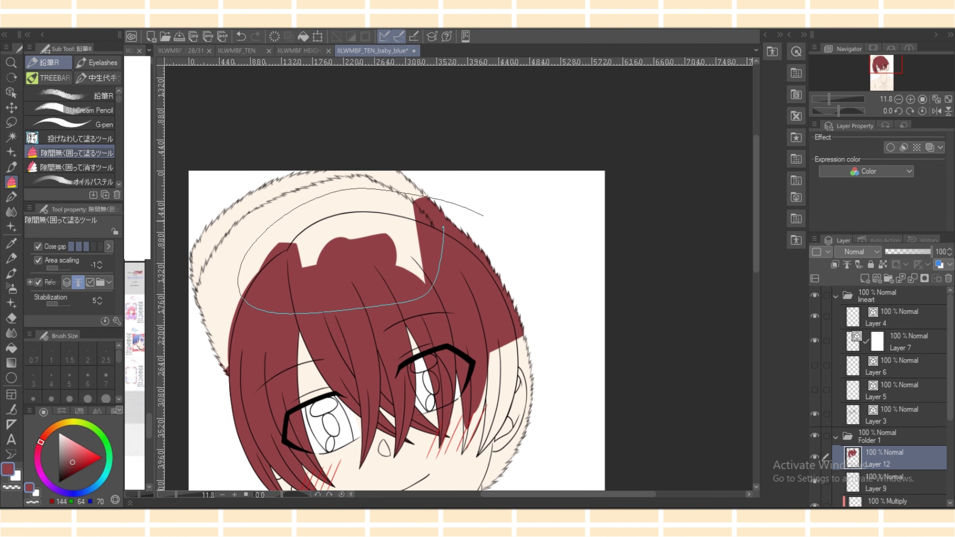
{"action": "scroll", "coordinate": [455, 278], "scroll_direction": "down", "scroll_amount": 3}
{"action": "scroll", "coordinate": [455, 279], "scroll_direction": "down", "scroll_amount": 1}
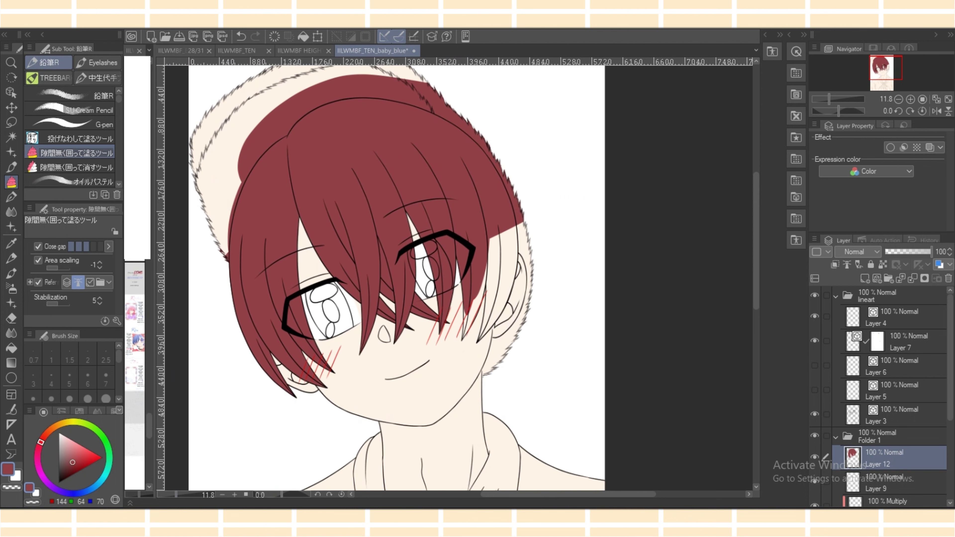
Enclose-fill the strand outside the right eye in dark red down to its tip and start filling the strand beside it.
{"action": "scroll", "coordinate": [455, 278], "scroll_direction": "up", "scroll_amount": 8}
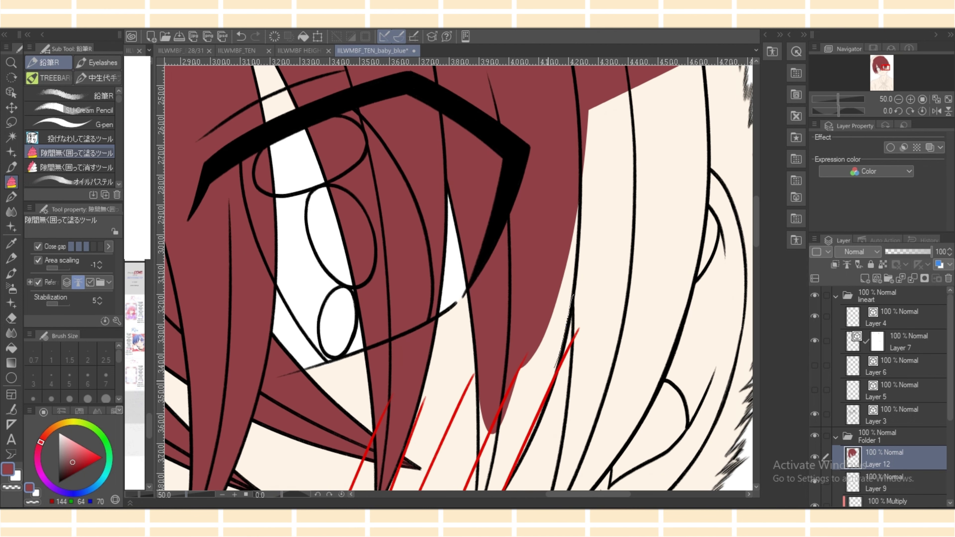
{"action": "left_click_drag", "start_coordinate": [554, 368], "coordinate": [568, 226]}
{"action": "mouse_move", "coordinate": [573, 300]}
{"action": "left_mouse_down"}
{"action": "mouse_move", "coordinate": [575, 348]}
{"action": "mouse_move", "coordinate": [616, 188]}
{"action": "left_mouse_up"}
{"action": "scroll", "coordinate": [616, 188], "scroll_direction": "down", "scroll_amount": 1}
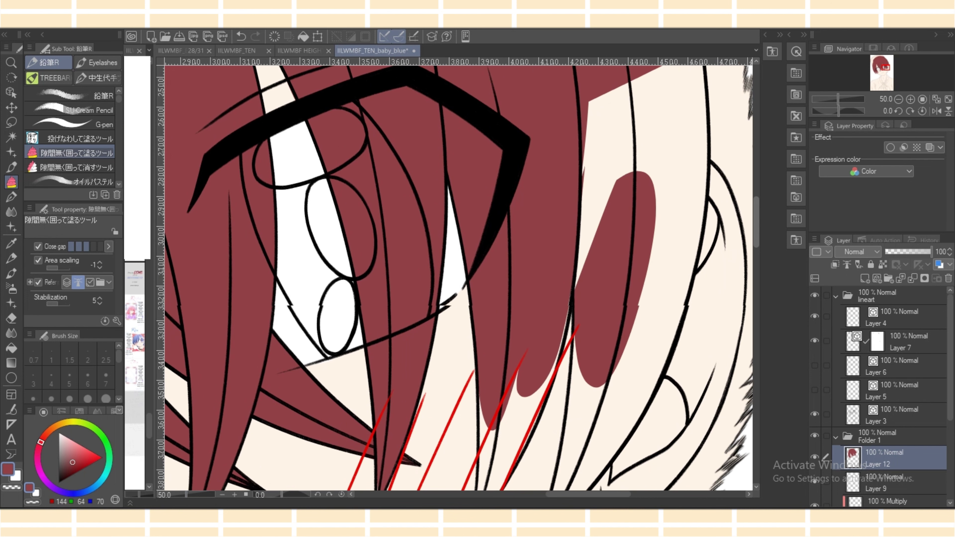
{"action": "scroll", "coordinate": [455, 278], "scroll_direction": "down", "scroll_amount": 5}
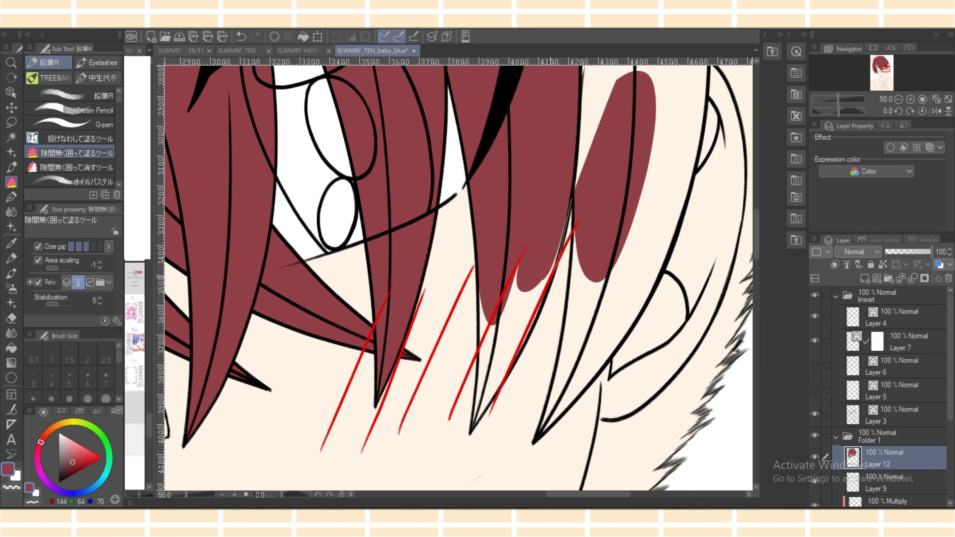
{"action": "mouse_move", "coordinate": [553, 270]}
{"action": "left_mouse_down"}
{"action": "mouse_move", "coordinate": [524, 286]}
{"action": "mouse_move", "coordinate": [535, 324]}
{"action": "left_mouse_up"}
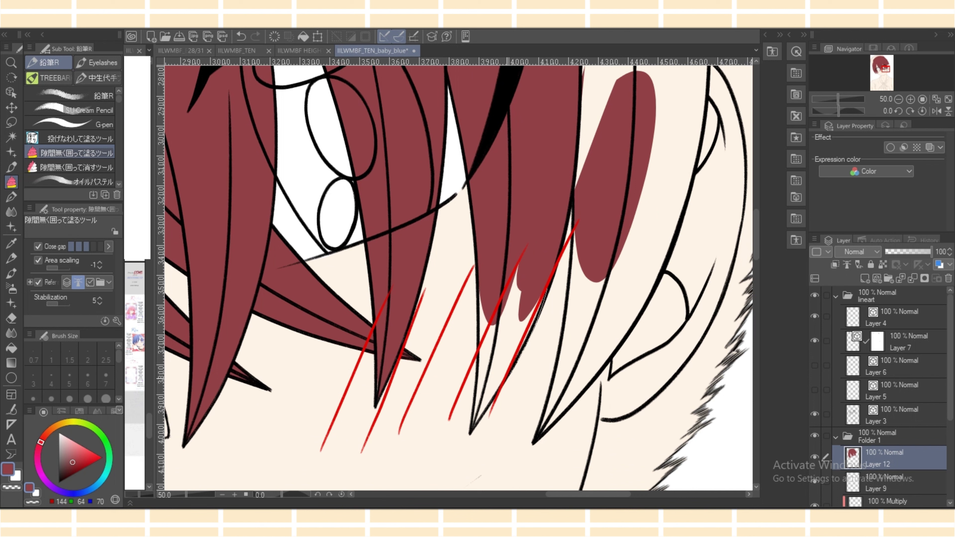
{"action": "mouse_move", "coordinate": [489, 413]}
{"action": "left_mouse_down"}
{"action": "mouse_move", "coordinate": [477, 391]}
{"action": "mouse_move", "coordinate": [479, 309]}
{"action": "mouse_move", "coordinate": [516, 268]}
{"action": "left_mouse_up"}
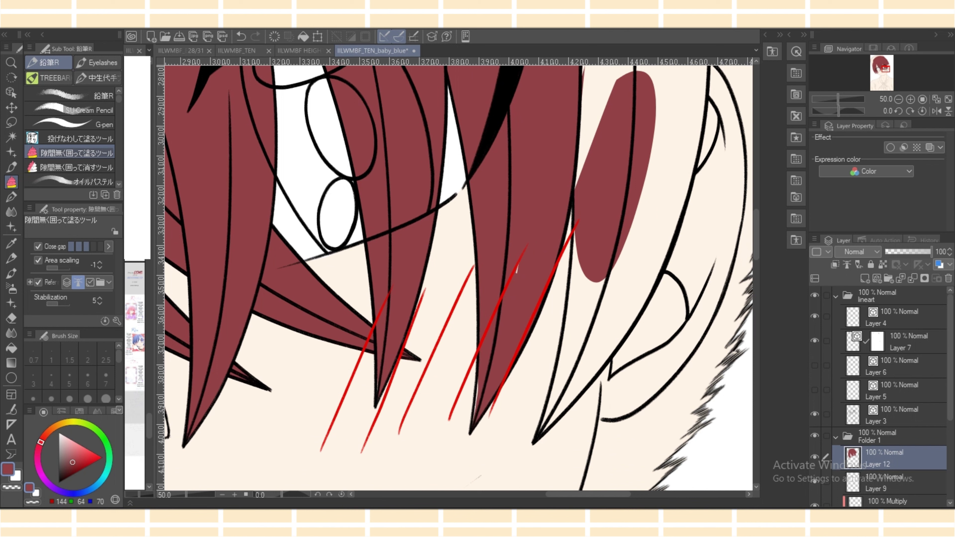
Erase the stray mark below the strand tip on Layer 3, and touch up the strand's dark red fill on Layer 12.
{"action": "left_click", "coordinate": [892, 415]}
{"action": "key", "text": "e"}
{"action": "left_click_drag", "start_coordinate": [475, 485], "coordinate": [483, 481]}
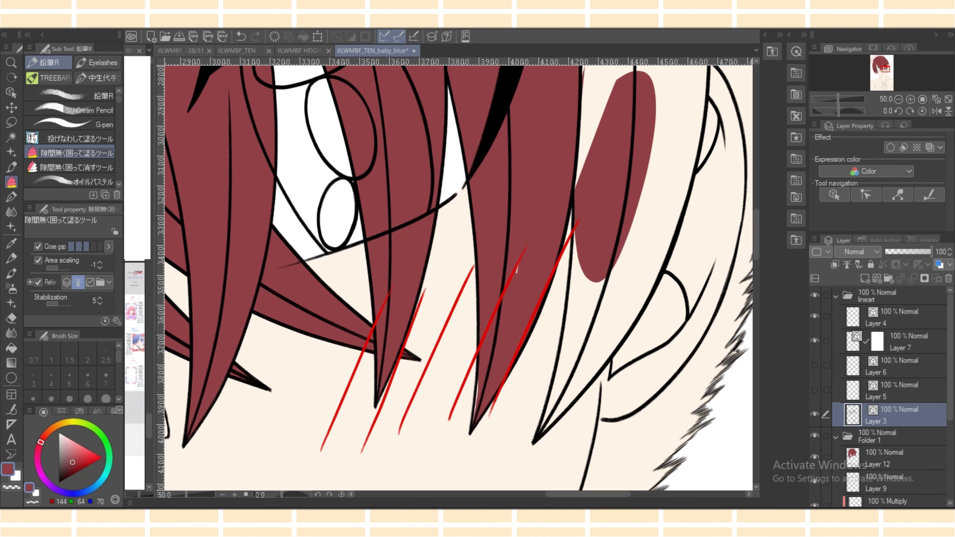
{"action": "left_click", "coordinate": [893, 457]}
{"action": "left_click_drag", "start_coordinate": [475, 385], "coordinate": [477, 407]}
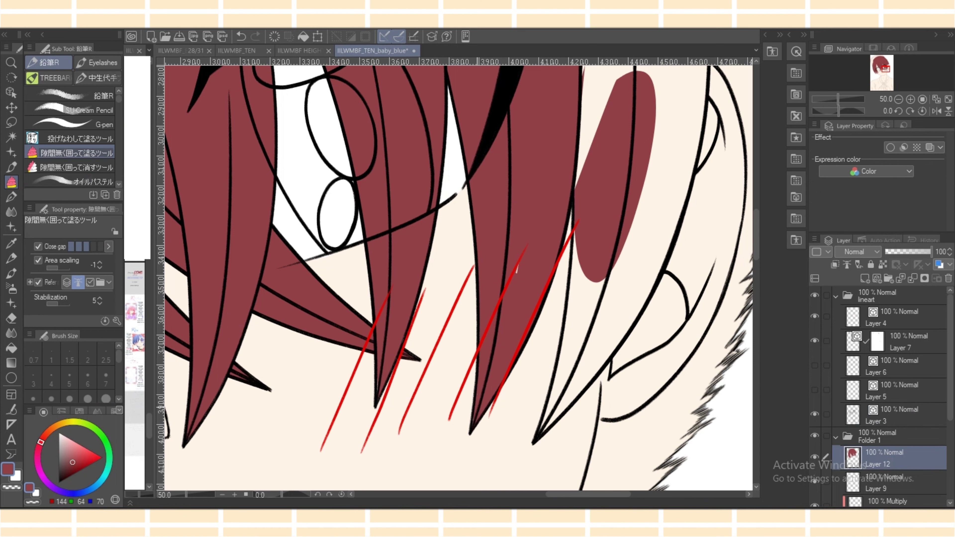
{"action": "mouse_move", "coordinate": [506, 303]}
{"action": "left_mouse_down"}
{"action": "mouse_move", "coordinate": [522, 241]}
{"action": "mouse_move", "coordinate": [516, 277]}
{"action": "left_mouse_up"}
Enclose-fill the outermost strands in front of the right ear in dark red, from the tip up to the filled hair.
{"action": "left_click_drag", "start_coordinate": [589, 493], "coordinate": [599, 494]}
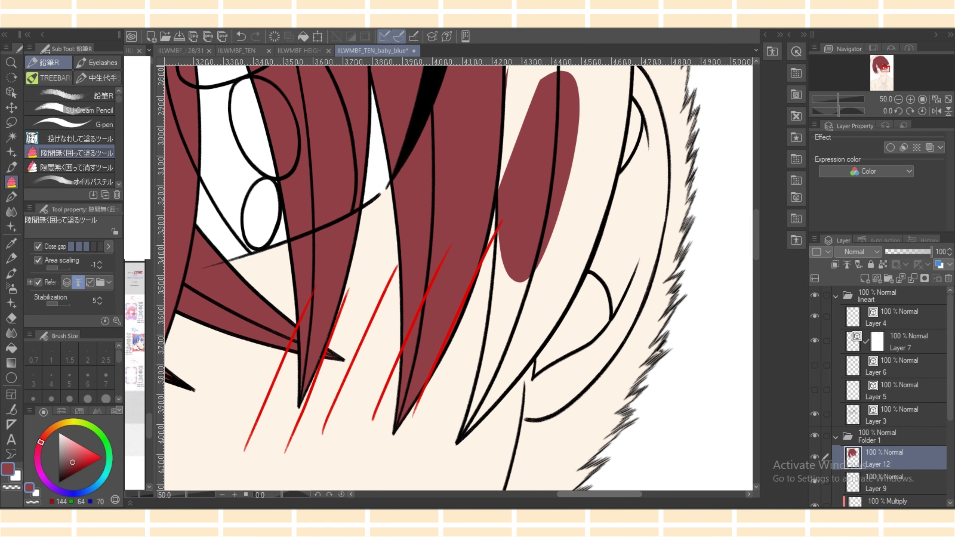
{"action": "mouse_move", "coordinate": [498, 222]}
{"action": "left_mouse_down"}
{"action": "mouse_move", "coordinate": [493, 287]}
{"action": "mouse_move", "coordinate": [541, 273]}
{"action": "left_mouse_up"}
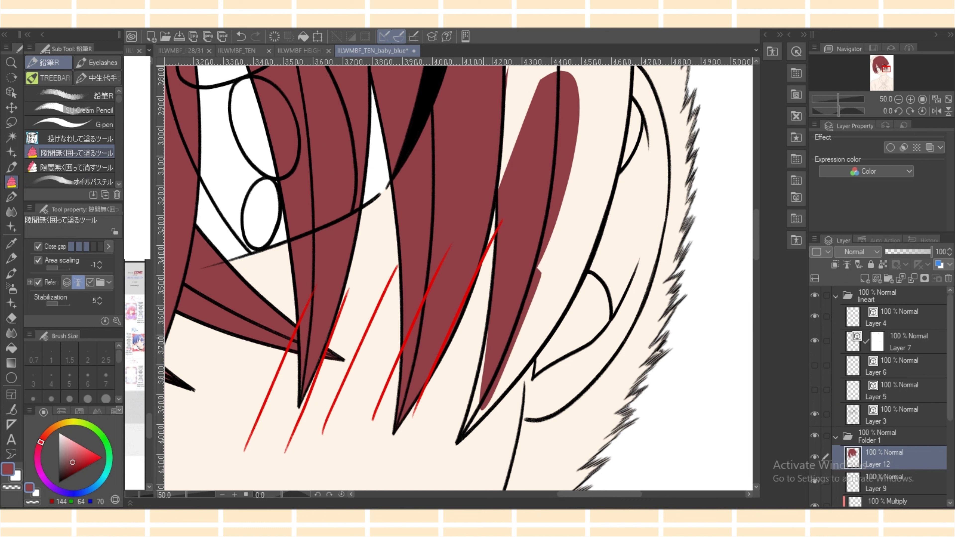
{"action": "mouse_move", "coordinate": [486, 324]}
{"action": "left_mouse_down"}
{"action": "mouse_move", "coordinate": [463, 423]}
{"action": "mouse_move", "coordinate": [518, 377]}
{"action": "mouse_move", "coordinate": [604, 141]}
{"action": "left_mouse_up"}
{"action": "mouse_move", "coordinate": [534, 357]}
{"action": "left_mouse_down"}
{"action": "mouse_move", "coordinate": [579, 290]}
{"action": "mouse_move", "coordinate": [558, 99]}
{"action": "mouse_move", "coordinate": [556, 124]}
{"action": "left_mouse_up"}
{"action": "left_click_drag", "start_coordinate": [756, 234], "coordinate": [755, 218]}
{"action": "mouse_move", "coordinate": [490, 322]}
{"action": "left_mouse_down"}
{"action": "mouse_move", "coordinate": [497, 171]}
{"action": "mouse_move", "coordinate": [606, 228]}
{"action": "left_mouse_up"}
{"action": "mouse_move", "coordinate": [605, 339]}
{"action": "left_mouse_down"}
{"action": "mouse_move", "coordinate": [633, 192]}
{"action": "mouse_move", "coordinate": [631, 103]}
{"action": "mouse_move", "coordinate": [614, 196]}
{"action": "left_mouse_up"}
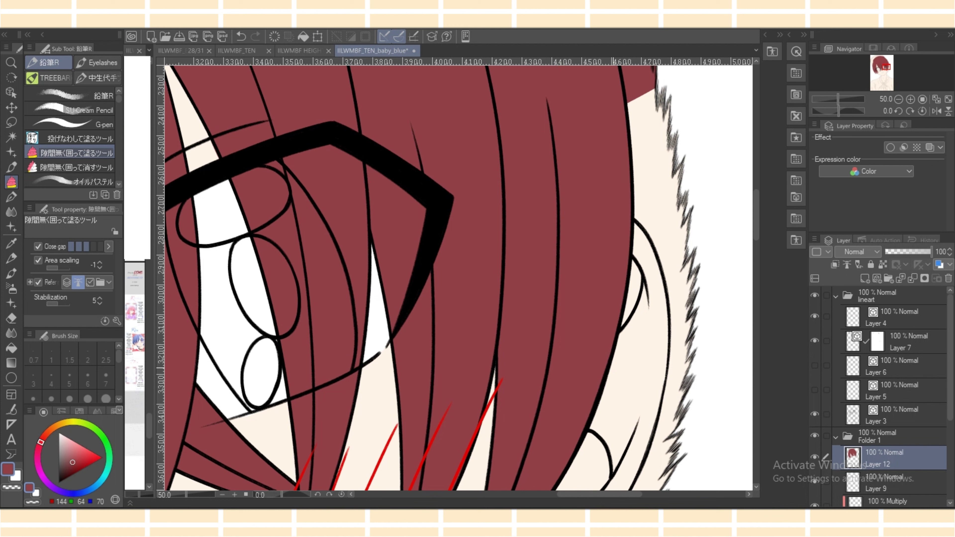
Adjust the lowest control point of the outer hair outline beside the ear on Layer 3 with the Object tool.
{"action": "left_click", "coordinate": [11, 92]}
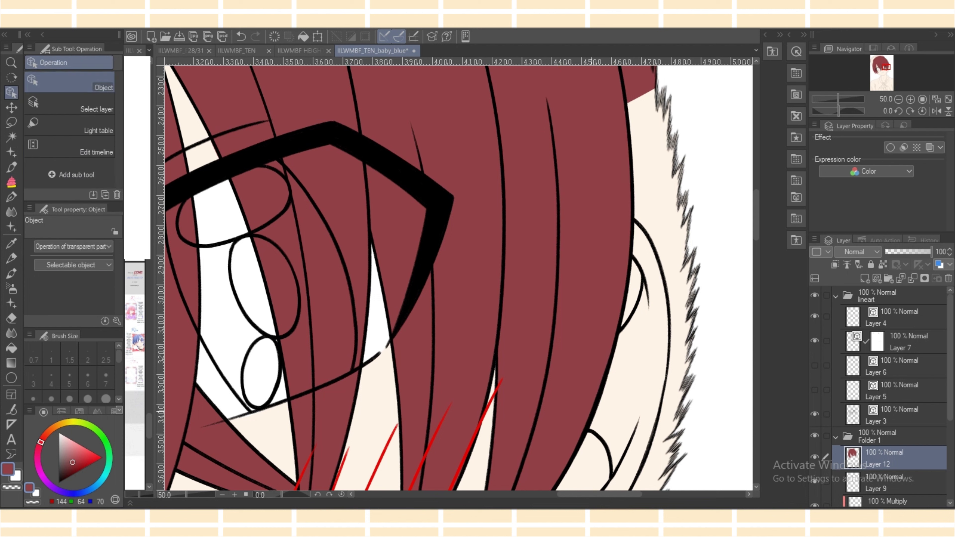
{"action": "left_click", "coordinate": [593, 415]}
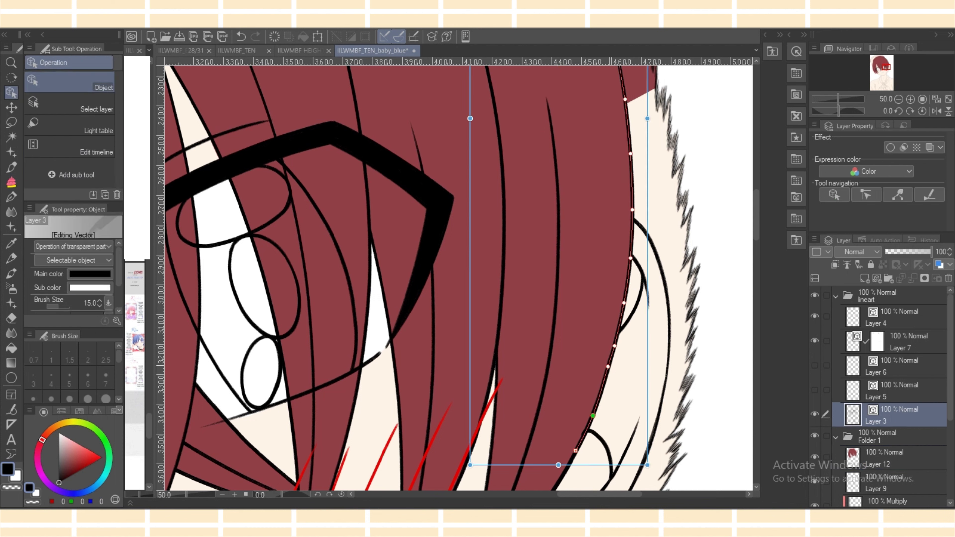
{"action": "left_click_drag", "start_coordinate": [576, 451], "coordinate": [574, 456]}
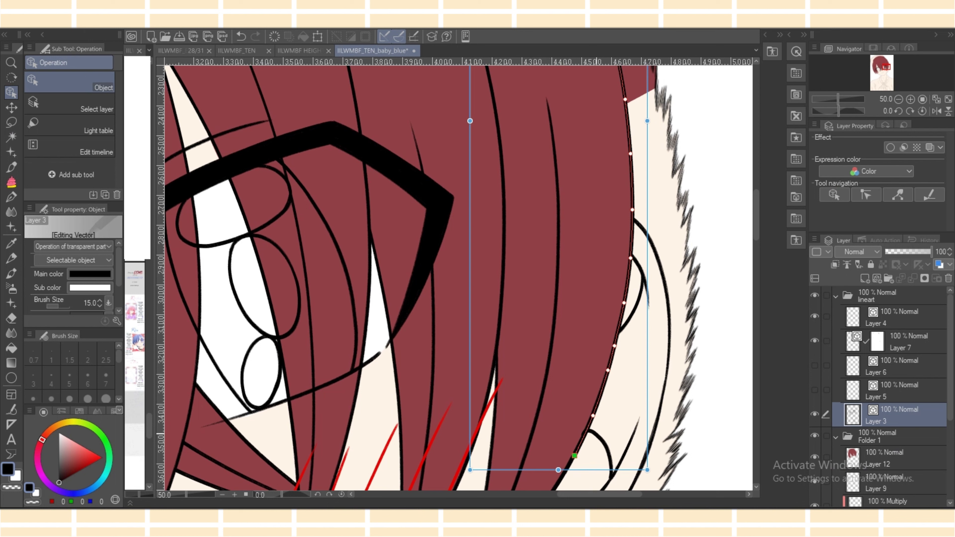
{"action": "left_click", "coordinate": [587, 434]}
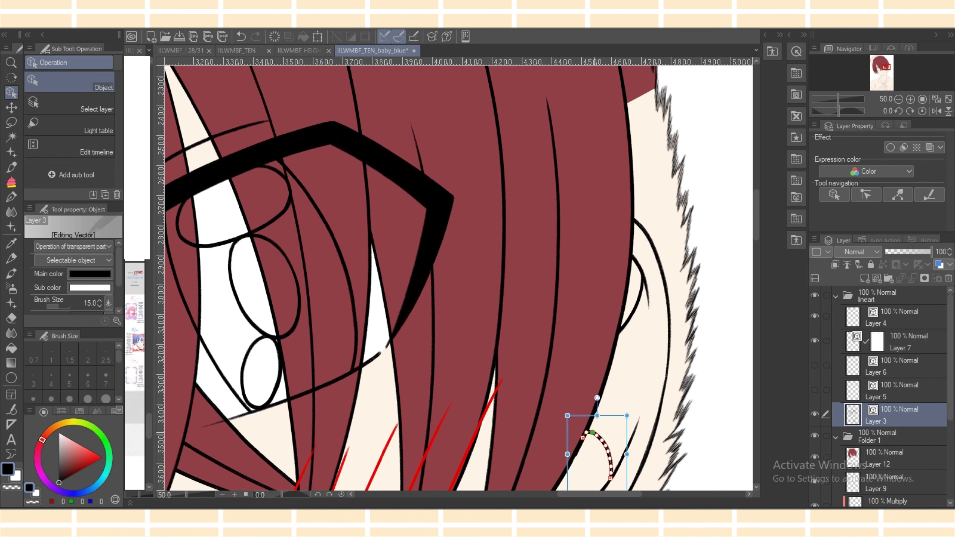
{"action": "left_click", "coordinate": [584, 432]}
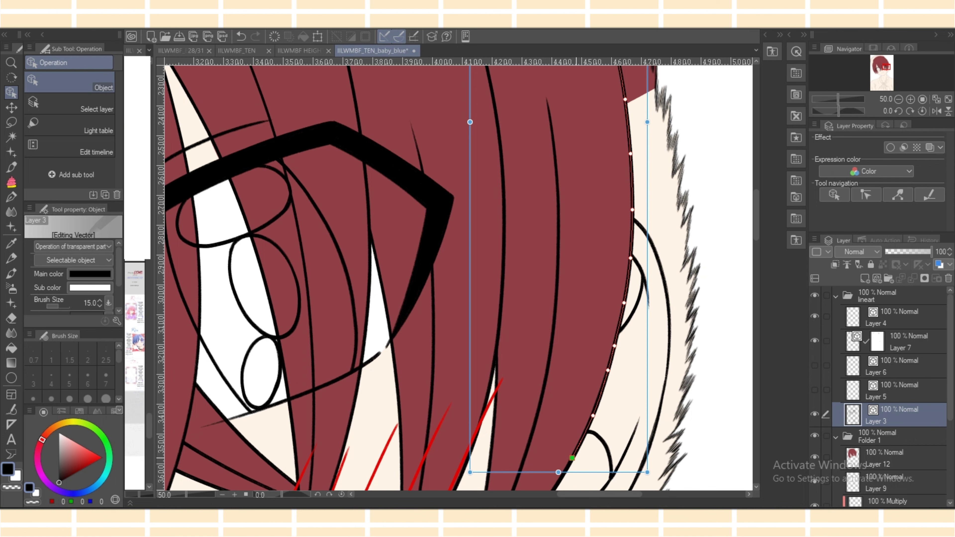
{"action": "left_click_drag", "start_coordinate": [572, 457], "coordinate": [572, 459]}
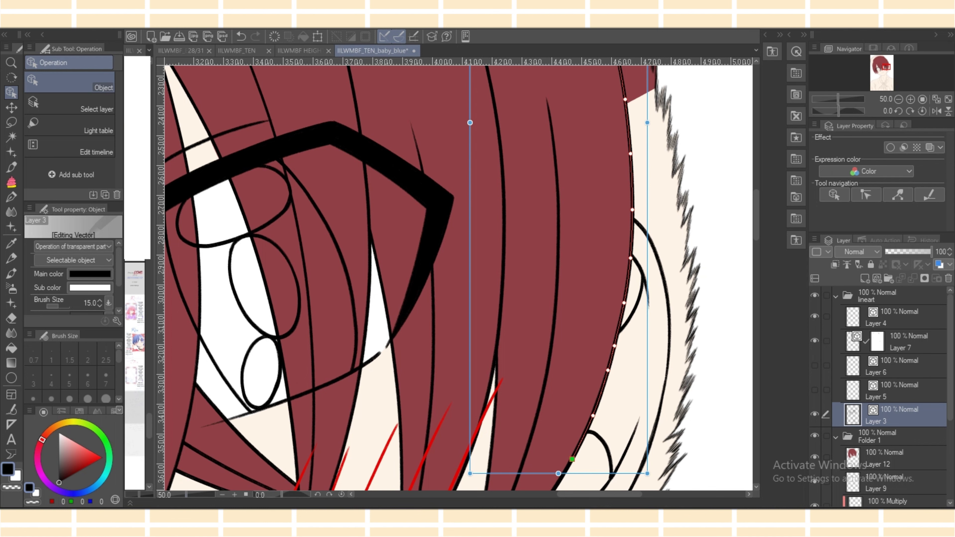
Add a new raster layer directly below Layer 12 and set the fill colour to light blue (130, 215, 255).
{"action": "key", "text": "ctrl+minus"}
{"action": "key", "text": "ctrl+minus"}
{"action": "key", "text": "ctrl+minus"}
{"action": "key", "text": "ctrl+minus"}
{"action": "key", "text": "ctrl+minus"}
{"action": "key", "text": "ctrl+minus"}
{"action": "key", "text": "ctrl+plus"}
{"action": "left_click_drag", "start_coordinate": [430, 278], "coordinate": [527, 279]}
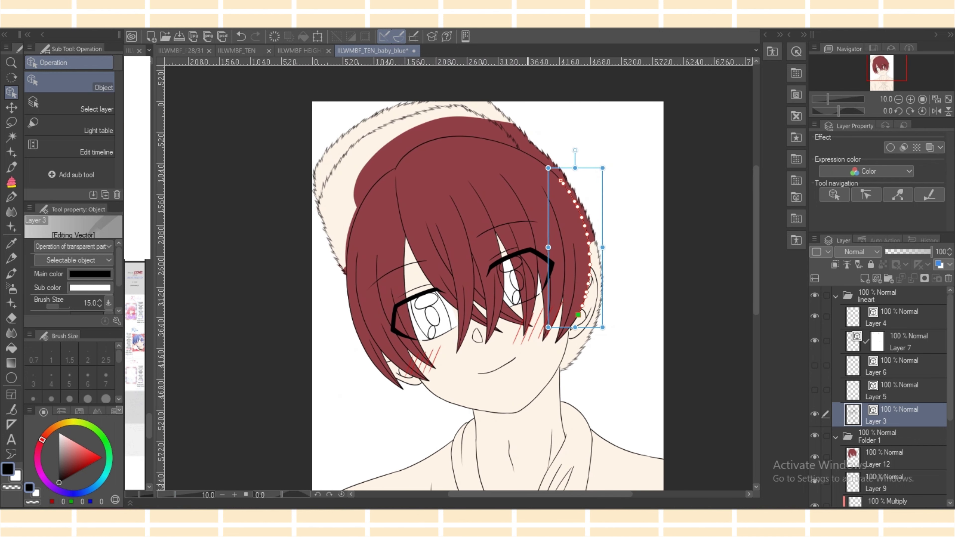
{"action": "left_click", "coordinate": [893, 457]}
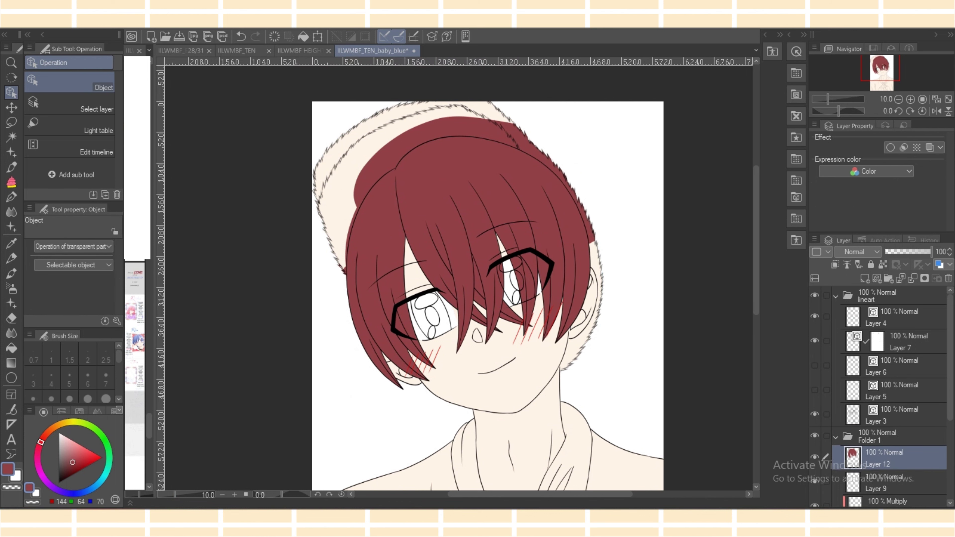
{"action": "left_click_drag", "start_coordinate": [950, 357], "coordinate": [949, 410]}
{"action": "left_click", "coordinate": [893, 384]}
{"action": "left_click", "coordinate": [865, 278]}
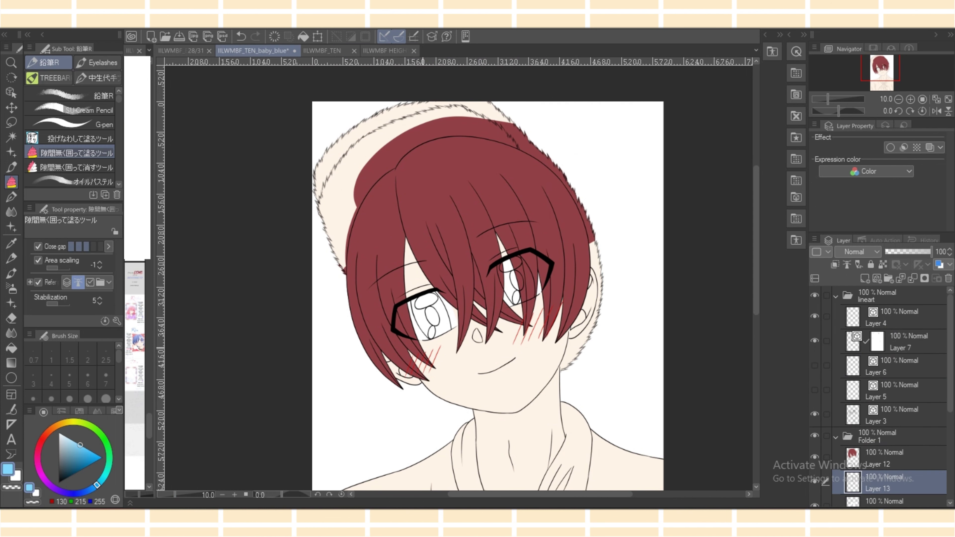
Enclose-fill light blue patches in the left eye's central oval and the iris's upper corner beside the lash.
{"action": "mouse_move", "coordinate": [430, 312]}
{"action": "left_mouse_down"}
{"action": "mouse_move", "coordinate": [432, 322]}
{"action": "mouse_move", "coordinate": [425, 314]}
{"action": "left_mouse_up"}
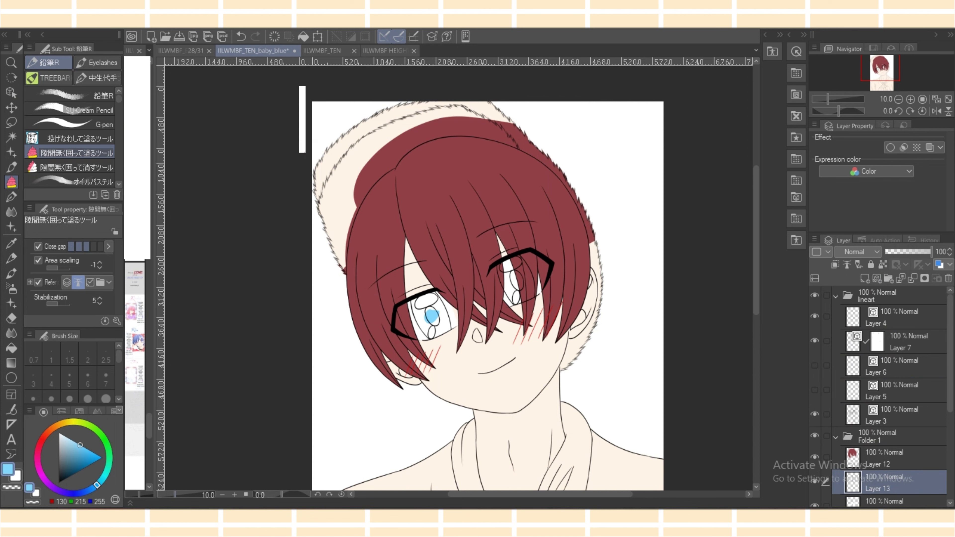
{"action": "key", "text": "ctrl+plus"}
{"action": "scroll", "coordinate": [457, 286], "scroll_direction": "up", "scroll_amount": 2}
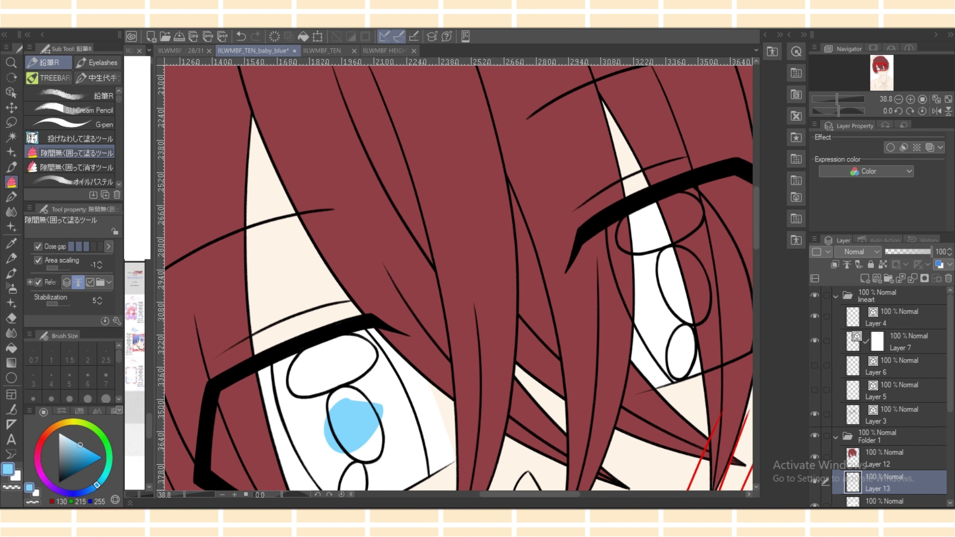
{"action": "scroll", "coordinate": [458, 278], "scroll_direction": "down", "scroll_amount": 2}
{"action": "mouse_move", "coordinate": [352, 283]}
{"action": "left_mouse_down"}
{"action": "mouse_move", "coordinate": [370, 286]}
{"action": "mouse_move", "coordinate": [381, 309]}
{"action": "mouse_move", "coordinate": [366, 295]}
{"action": "left_mouse_up"}
{"action": "key", "text": "e"}
{"action": "key", "text": "p"}
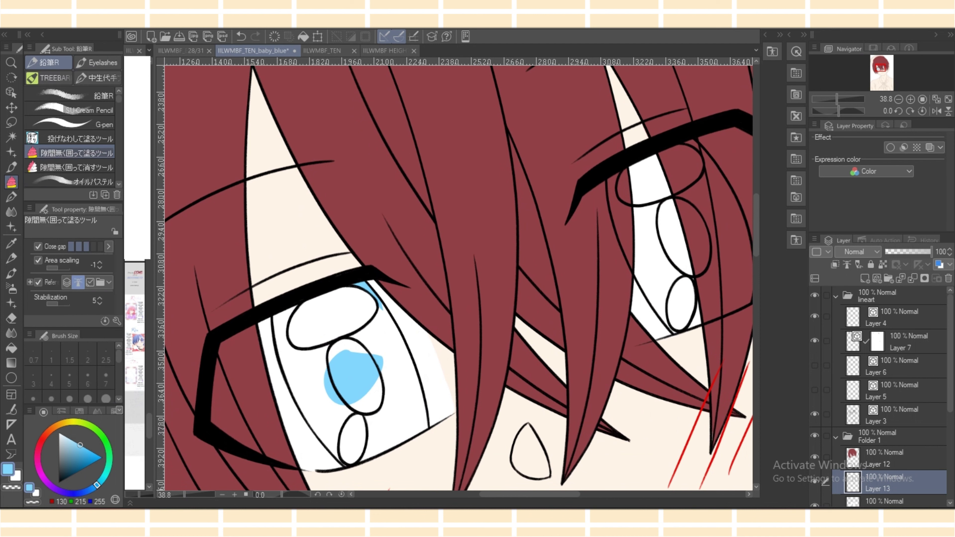
Lasso-fill the left eye's iris in light blue along its outer side, around the lower oval and across the lower inner part.
{"action": "left_click", "coordinate": [75, 138]}
{"action": "mouse_move", "coordinate": [354, 337]}
{"action": "left_mouse_down"}
{"action": "mouse_move", "coordinate": [300, 372]}
{"action": "mouse_move", "coordinate": [327, 393]}
{"action": "left_mouse_up"}
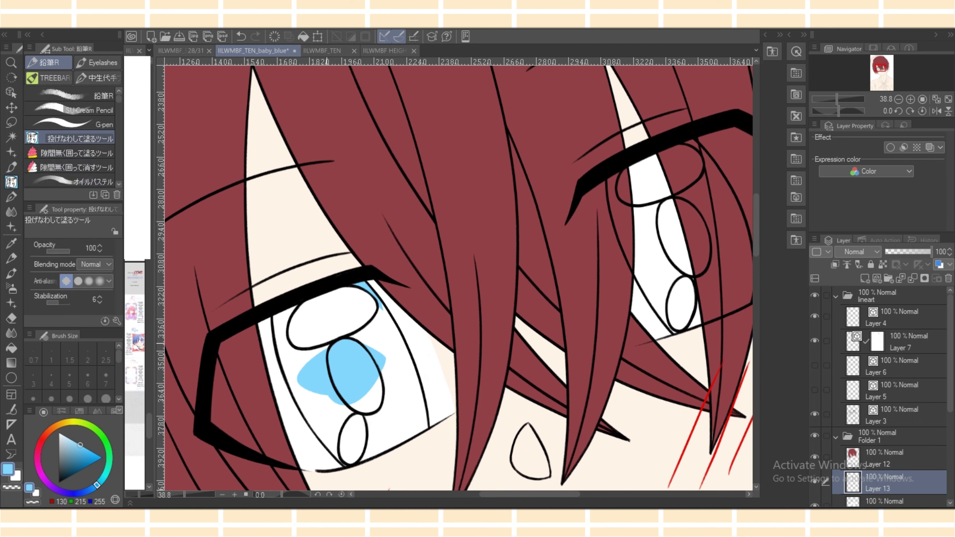
{"action": "mouse_move", "coordinate": [288, 340]}
{"action": "left_mouse_down"}
{"action": "mouse_move", "coordinate": [276, 303]}
{"action": "mouse_move", "coordinate": [320, 399]}
{"action": "mouse_move", "coordinate": [333, 402]}
{"action": "left_mouse_up"}
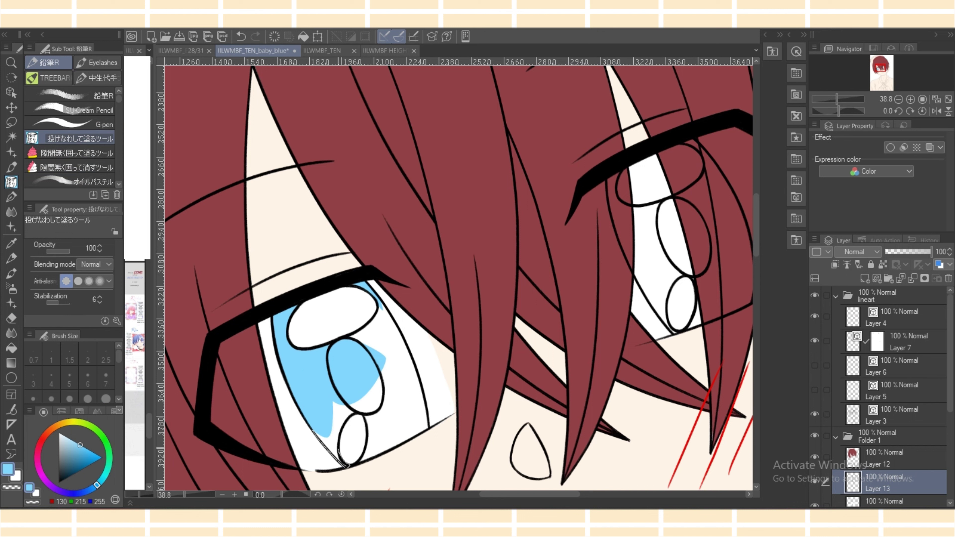
{"action": "left_click_drag", "start_coordinate": [338, 449], "coordinate": [364, 385]}
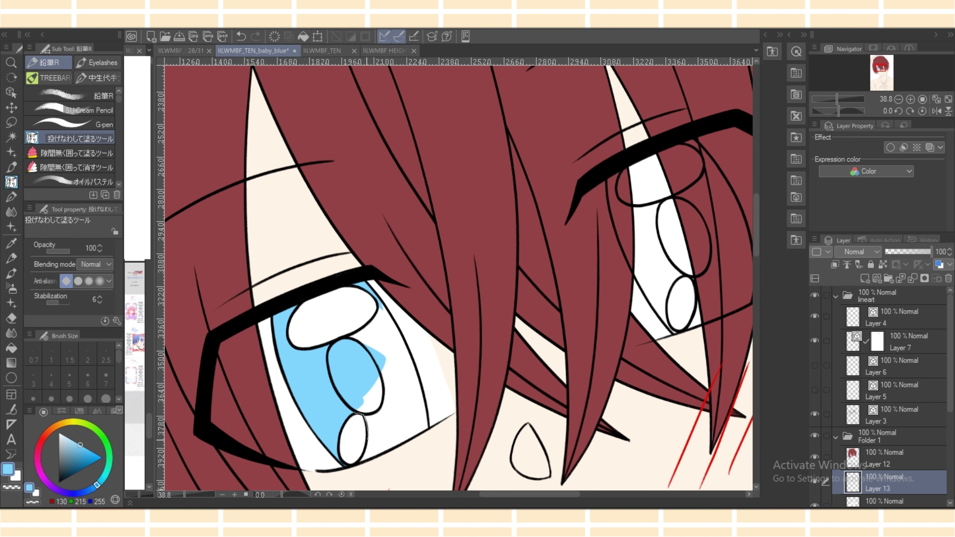
{"action": "left_click_drag", "start_coordinate": [360, 463], "coordinate": [390, 375]}
{"action": "left_click_drag", "start_coordinate": [356, 410], "coordinate": [391, 375]}
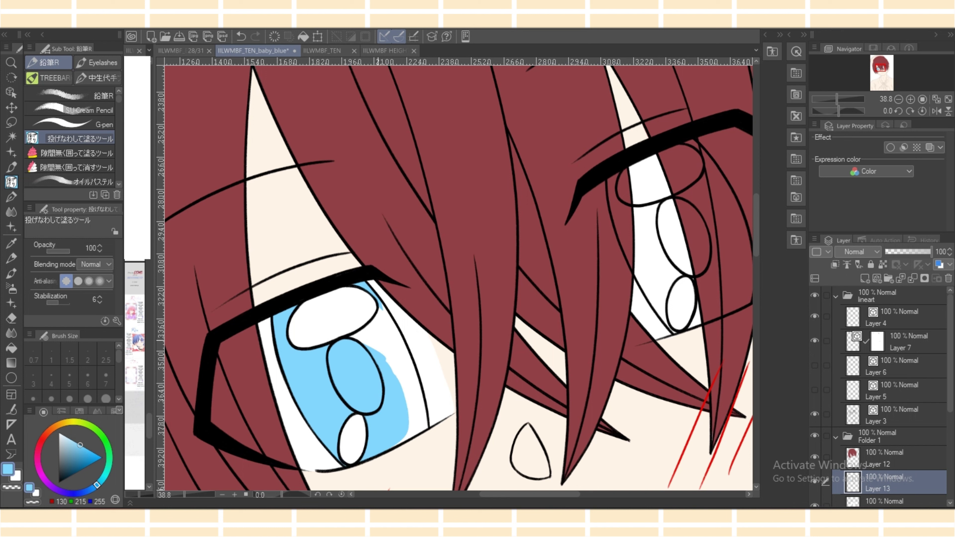
Lasso-fill the remaining white gaps in the left iris's upper inner side in light blue, up to the lash and iris outline.
{"action": "mouse_move", "coordinate": [346, 335]}
{"action": "left_mouse_down"}
{"action": "mouse_move", "coordinate": [359, 330]}
{"action": "mouse_move", "coordinate": [376, 370]}
{"action": "left_mouse_up"}
{"action": "left_click_drag", "start_coordinate": [373, 319], "coordinate": [390, 351]}
{"action": "mouse_move", "coordinate": [380, 302]}
{"action": "left_mouse_down"}
{"action": "mouse_move", "coordinate": [399, 333]}
{"action": "mouse_move", "coordinate": [400, 382]}
{"action": "mouse_move", "coordinate": [396, 326]}
{"action": "left_mouse_up"}
{"action": "mouse_move", "coordinate": [388, 312]}
{"action": "left_mouse_down"}
{"action": "mouse_move", "coordinate": [414, 368]}
{"action": "mouse_move", "coordinate": [408, 389]}
{"action": "left_mouse_up"}
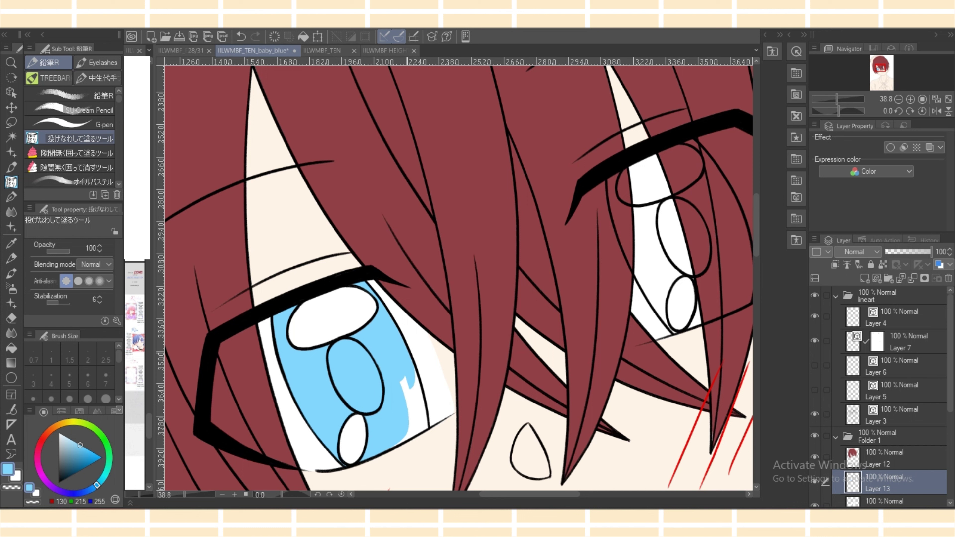
{"action": "mouse_move", "coordinate": [408, 354]}
{"action": "left_mouse_down"}
{"action": "mouse_move", "coordinate": [428, 428]}
{"action": "mouse_move", "coordinate": [394, 391]}
{"action": "mouse_move", "coordinate": [398, 376]}
{"action": "left_mouse_up"}
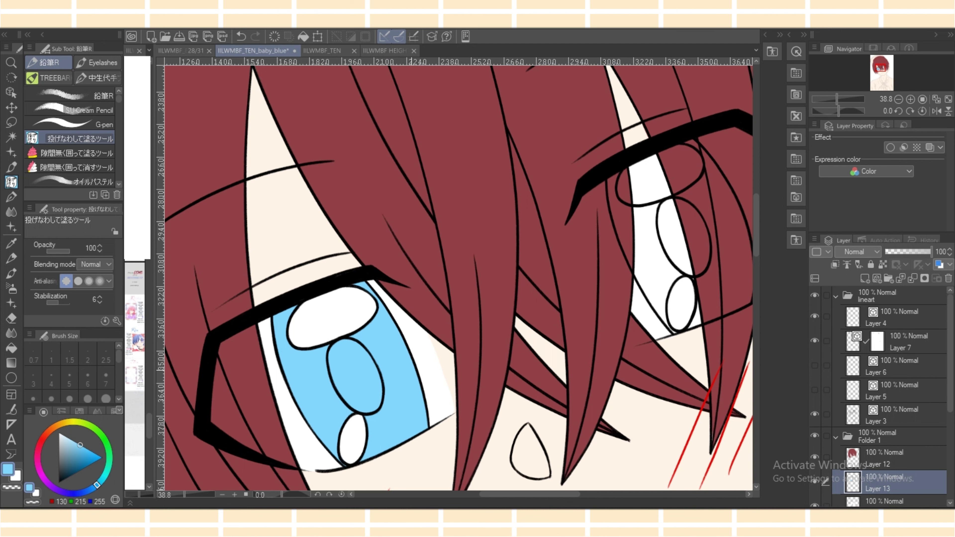
Lasso-fill the right eye's visible iris strip between the hair strands in light blue, leaving the upper and lower highlights white.
{"action": "left_click_drag", "start_coordinate": [552, 494], "coordinate": [584, 494]}
{"action": "mouse_move", "coordinate": [469, 215]}
{"action": "left_mouse_down"}
{"action": "mouse_move", "coordinate": [484, 233]}
{"action": "mouse_move", "coordinate": [452, 208]}
{"action": "mouse_move", "coordinate": [497, 229]}
{"action": "left_mouse_up"}
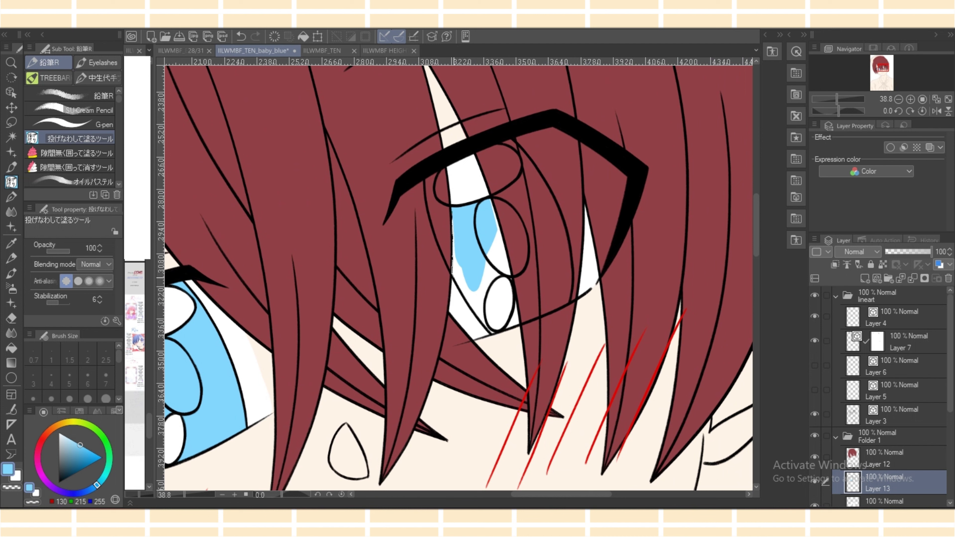
{"action": "left_click_drag", "start_coordinate": [453, 277], "coordinate": [476, 215]}
{"action": "mouse_move", "coordinate": [466, 301]}
{"action": "left_mouse_down"}
{"action": "mouse_move", "coordinate": [488, 329]}
{"action": "mouse_move", "coordinate": [488, 273]}
{"action": "left_mouse_up"}
{"action": "key", "text": "e"}
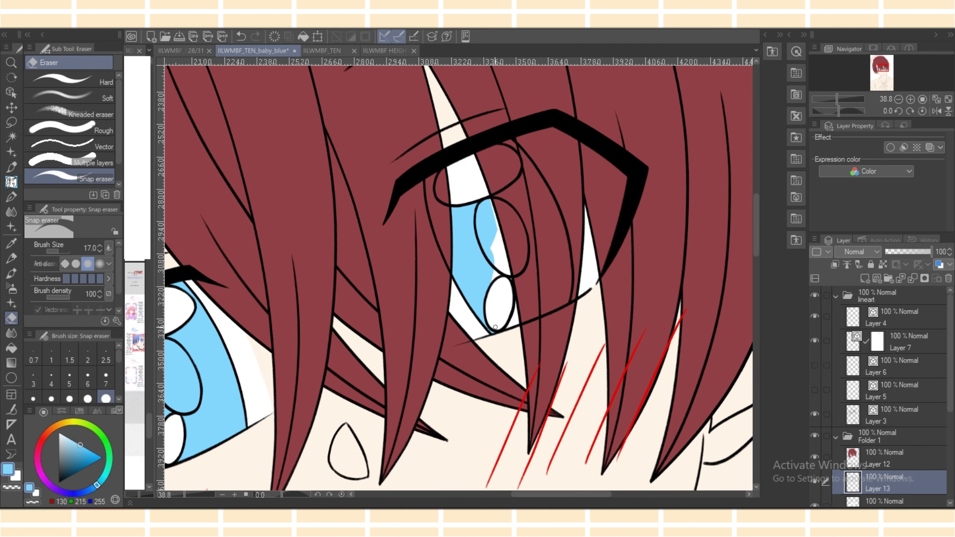
{"action": "key", "text": "p"}
{"action": "mouse_move", "coordinate": [504, 328]}
{"action": "left_mouse_down"}
{"action": "mouse_move", "coordinate": [516, 305]}
{"action": "mouse_move", "coordinate": [520, 324]}
{"action": "left_mouse_up"}
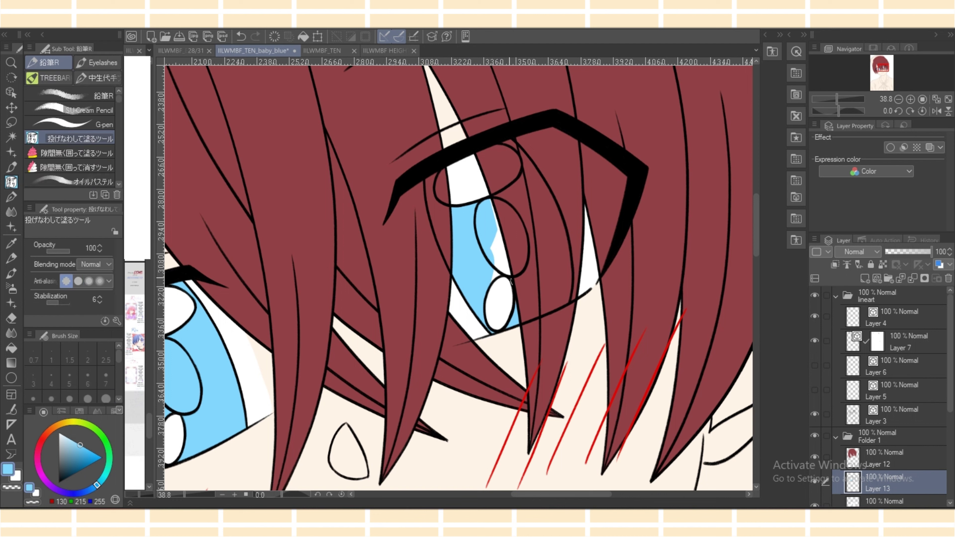
{"action": "left_click_drag", "start_coordinate": [511, 284], "coordinate": [495, 219]}
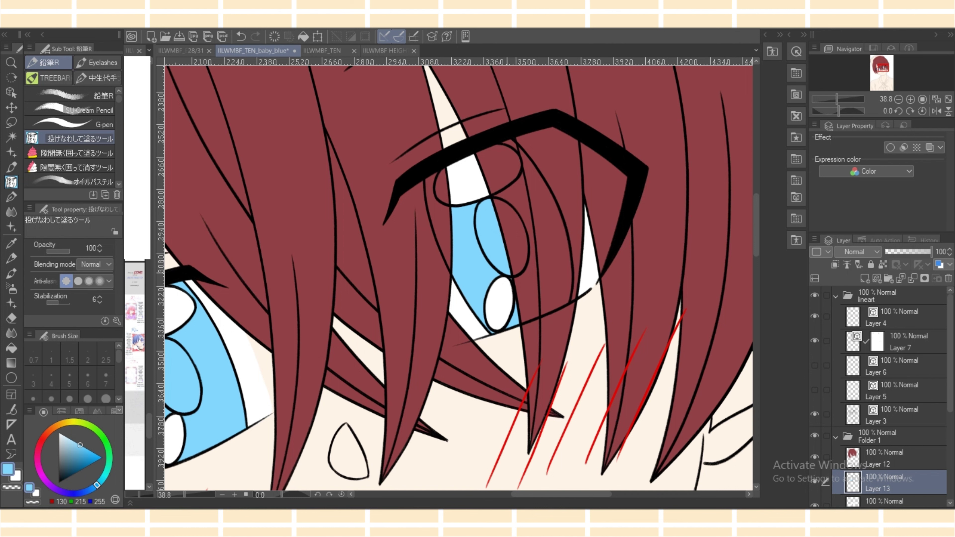
Lasso-fill a pale blue (208, 241, 255) wedge across the lower inner part of the left iris.
{"action": "scroll", "coordinate": [507, 273], "scroll_direction": "left", "scroll_amount": 3}
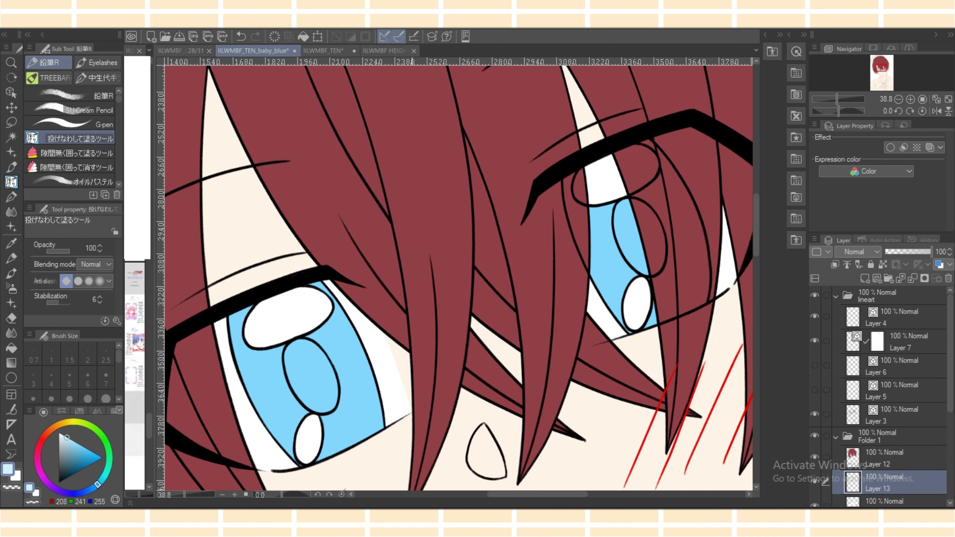
{"action": "mouse_move", "coordinate": [321, 416]}
{"action": "left_mouse_down"}
{"action": "mouse_move", "coordinate": [314, 464]}
{"action": "mouse_move", "coordinate": [372, 436]}
{"action": "mouse_move", "coordinate": [339, 399]}
{"action": "left_mouse_up"}
{"action": "mouse_move", "coordinate": [652, 301]}
{"action": "left_mouse_down"}
{"action": "mouse_move", "coordinate": [646, 320]}
{"action": "mouse_move", "coordinate": [658, 325]}
{"action": "mouse_move", "coordinate": [652, 301]}
{"action": "left_mouse_up"}
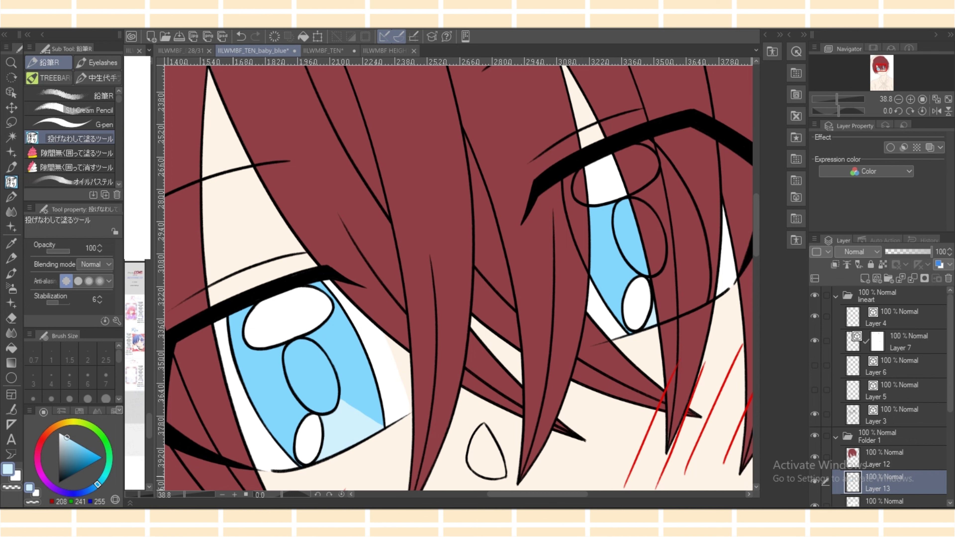
Add a new raster layer directly above Layer 12, set the colour to cream (255, 255, 240) and undo the stray lasso fill over the hat.
{"action": "key", "text": "ctrl+minus"}
{"action": "key", "text": "ctrl+minus"}
{"action": "key", "text": "ctrl+minus"}
{"action": "key", "text": "ctrl+minus"}
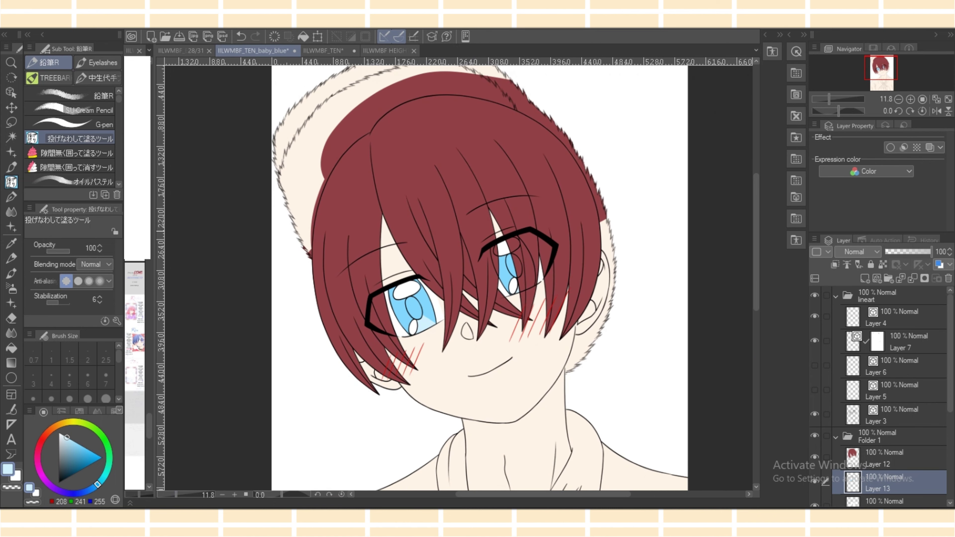
{"action": "left_click_drag", "start_coordinate": [755, 242], "coordinate": [756, 235]}
{"action": "left_click", "coordinate": [888, 457]}
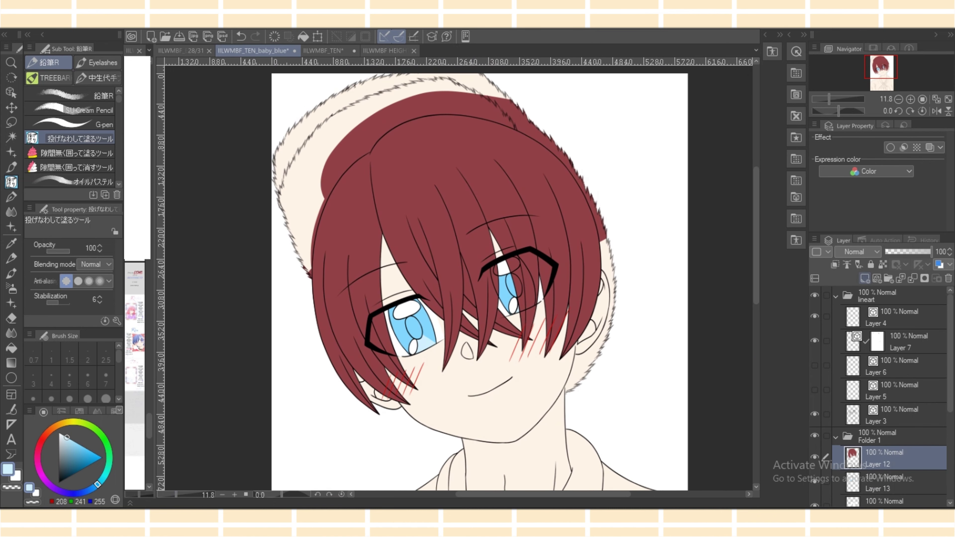
{"action": "left_click", "coordinate": [865, 278]}
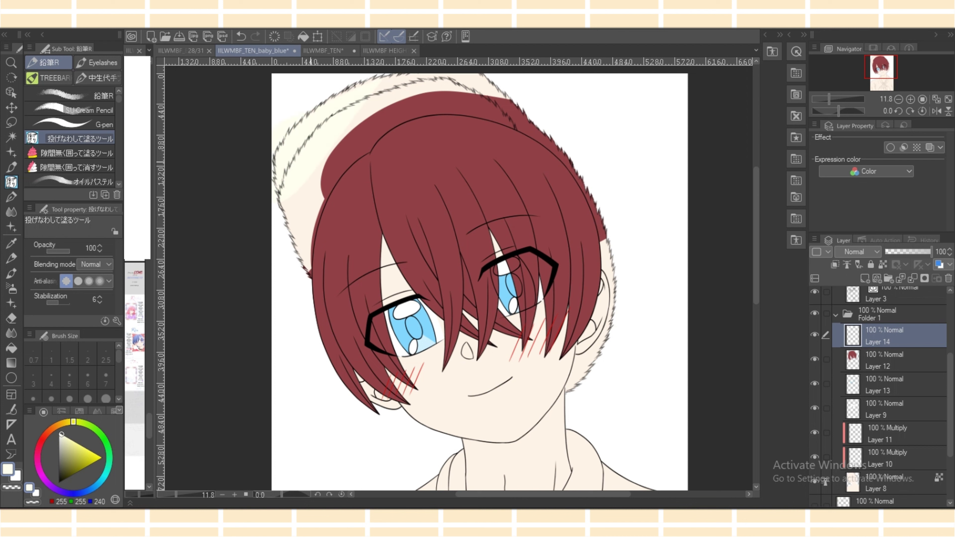
{"action": "key", "text": "ctrl+z"}
Enclose-fill the left side of the furry hat in cream on Layer 14, from its upper edge down to the hair outline.
{"action": "left_click", "coordinate": [76, 152]}
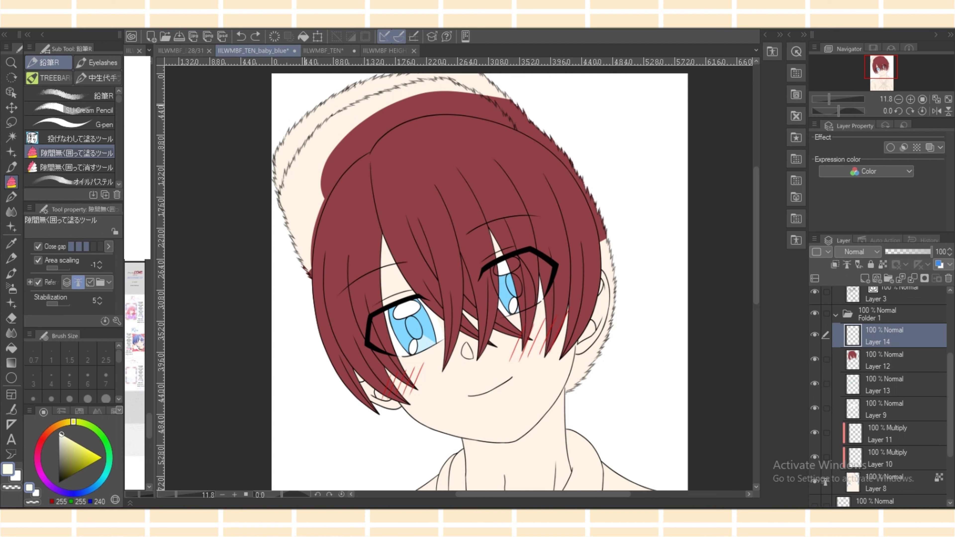
{"action": "left_click_drag", "start_coordinate": [313, 85], "coordinate": [404, 82]}
{"action": "scroll", "coordinate": [479, 282], "scroll_direction": "up", "scroll_amount": 5}
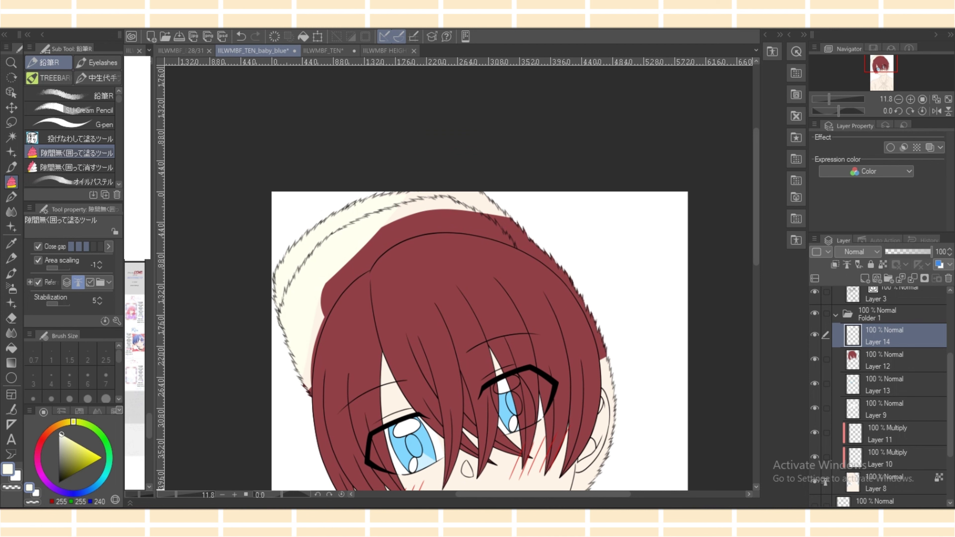
{"action": "scroll", "coordinate": [480, 301], "scroll_direction": "up", "scroll_amount": 2}
{"action": "scroll", "coordinate": [480, 301], "scroll_direction": "up", "scroll_amount": 2}
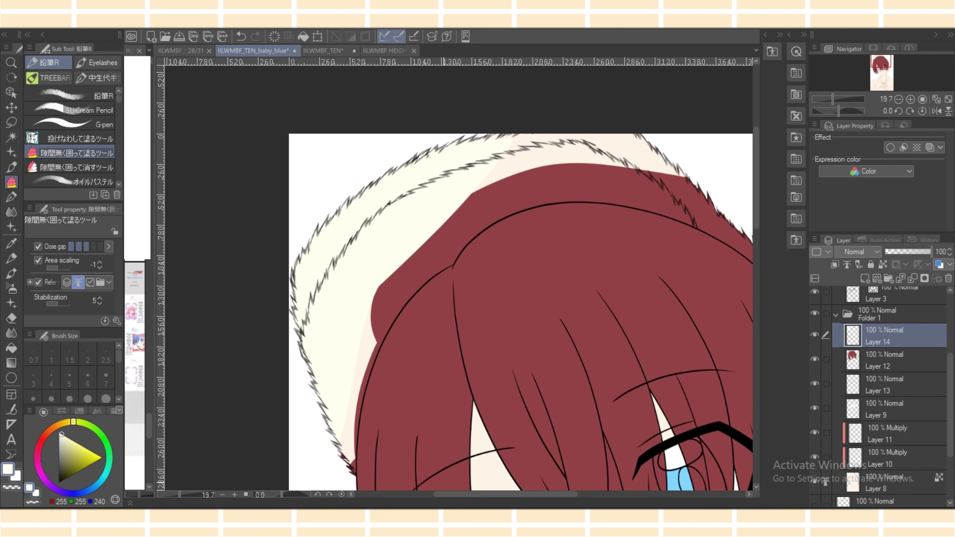
{"action": "scroll", "coordinate": [521, 278], "scroll_direction": "down", "scroll_amount": 5}
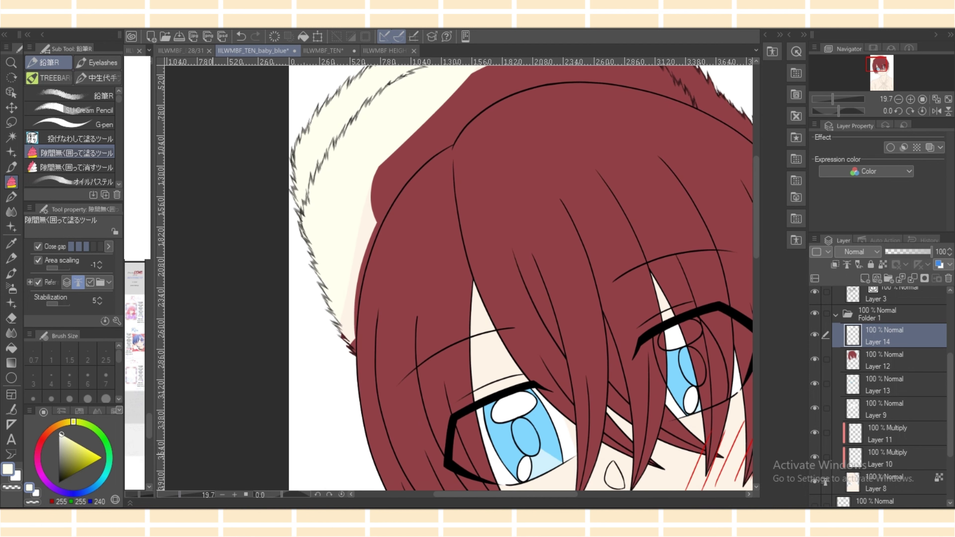
{"action": "scroll", "coordinate": [467, 275], "scroll_direction": "up", "scroll_amount": 3}
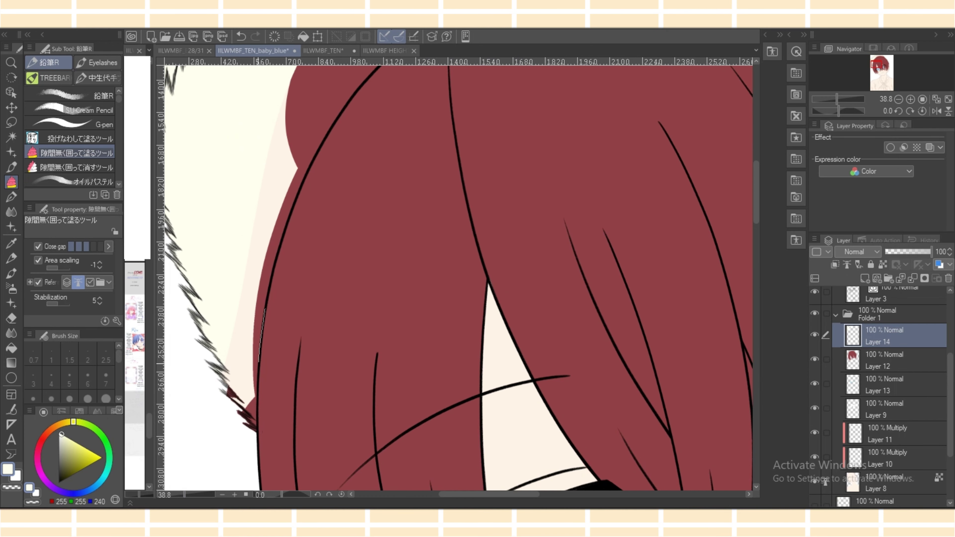
{"action": "mouse_move", "coordinate": [259, 361]}
{"action": "left_mouse_down"}
{"action": "mouse_move", "coordinate": [221, 432]}
{"action": "mouse_move", "coordinate": [225, 312]}
{"action": "left_mouse_up"}
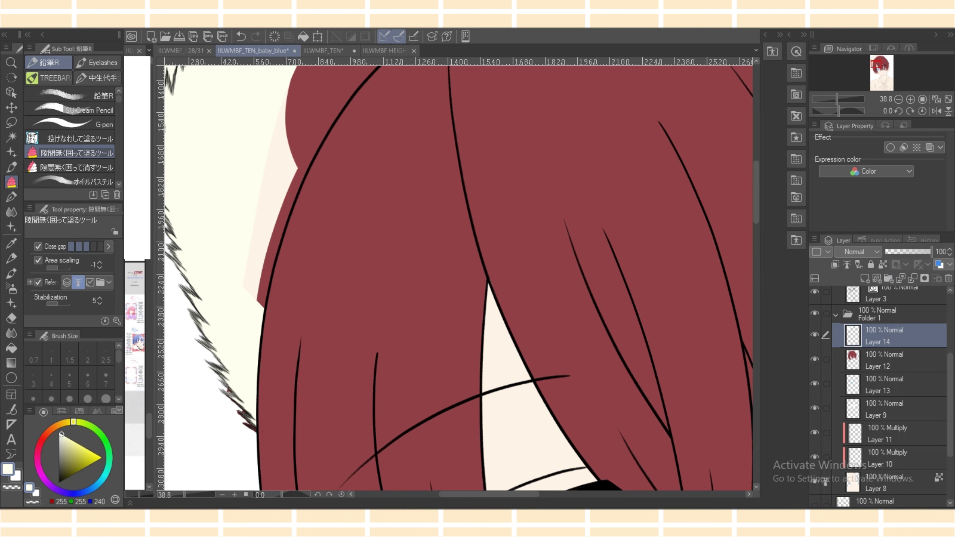
Set the lineart folder as the reference layer and make Layer 14 active again.
{"action": "scroll", "coordinate": [894, 395], "scroll_direction": "up", "scroll_amount": 5}
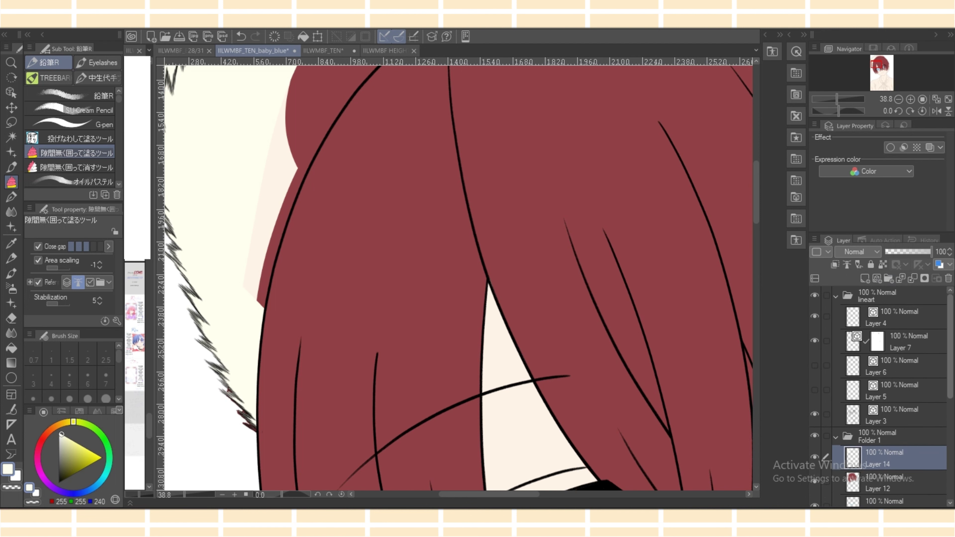
{"action": "left_click", "coordinate": [887, 317]}
{"action": "left_click", "coordinate": [876, 296]}
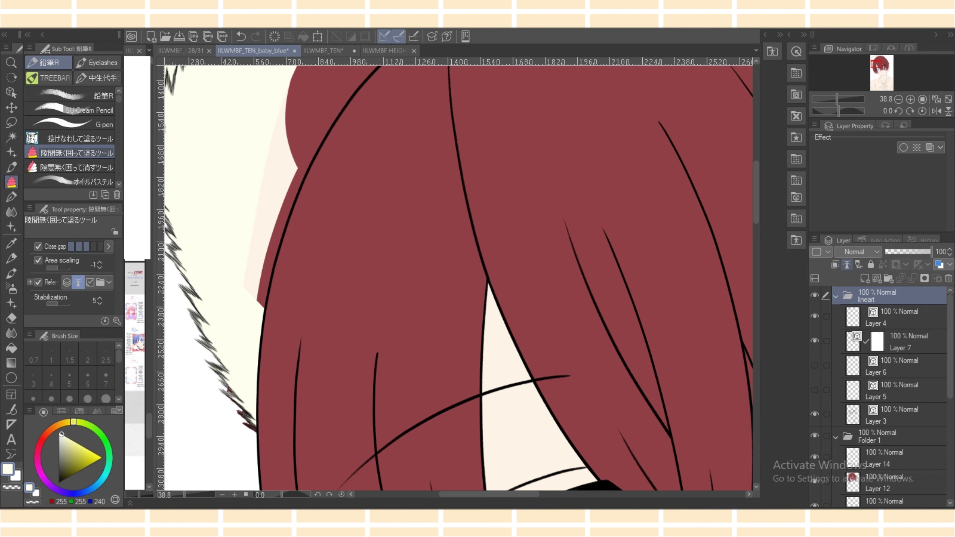
{"action": "left_click", "coordinate": [846, 264]}
{"action": "left_click", "coordinate": [894, 458]}
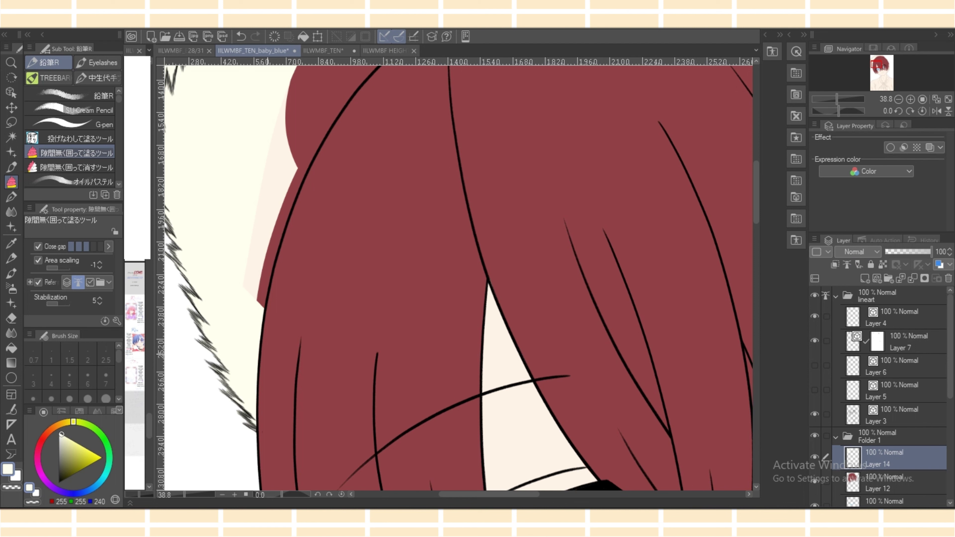
{"action": "scroll", "coordinate": [880, 394], "scroll_direction": "down", "scroll_amount": 3}
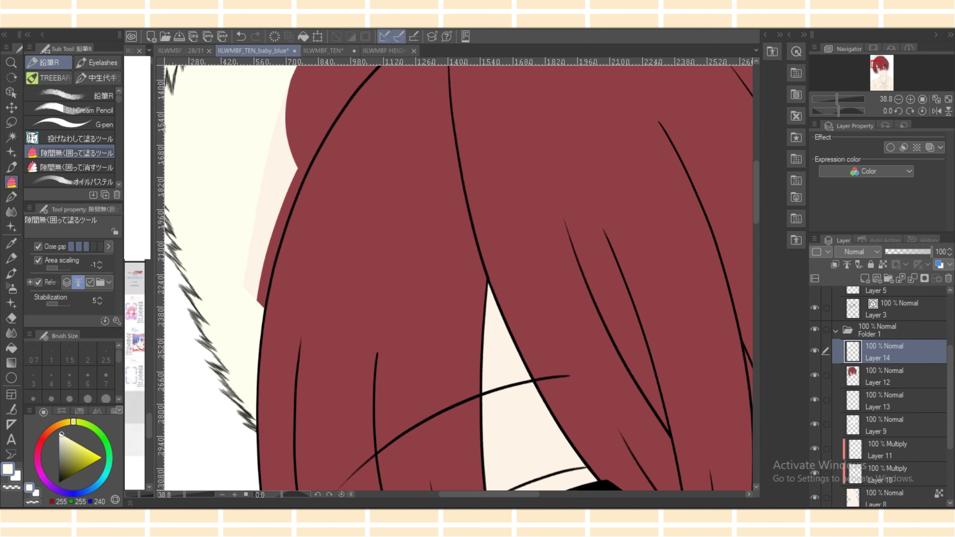
{"action": "left_click", "coordinate": [883, 496]}
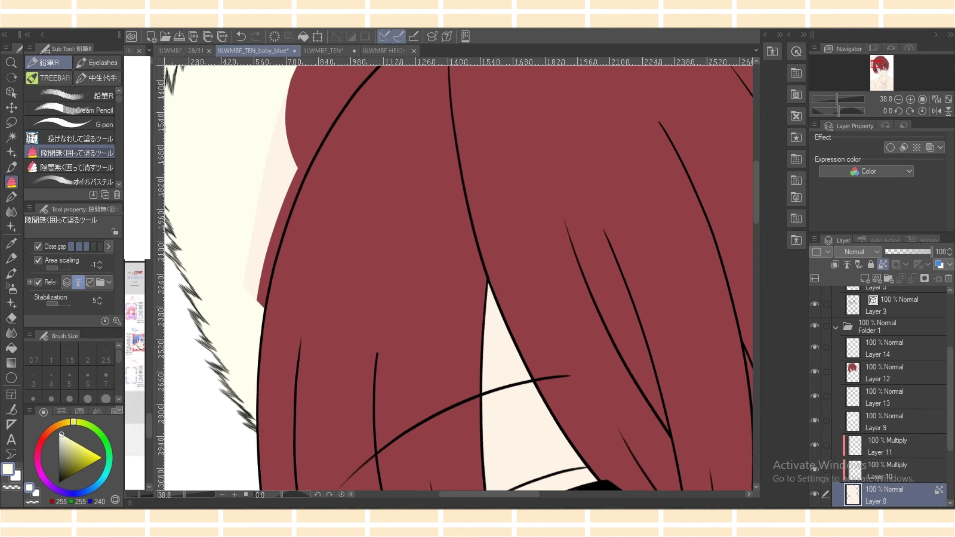
{"action": "left_click", "coordinate": [884, 348]}
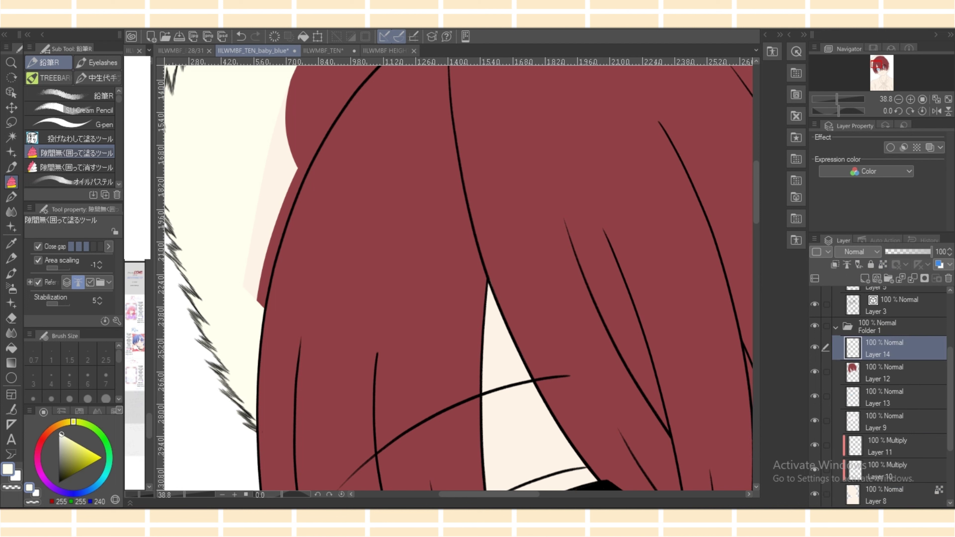
{"action": "left_click_drag", "start_coordinate": [950, 399], "coordinate": [949, 347]}
{"action": "left_click", "coordinate": [877, 338]}
{"action": "key", "text": "e"}
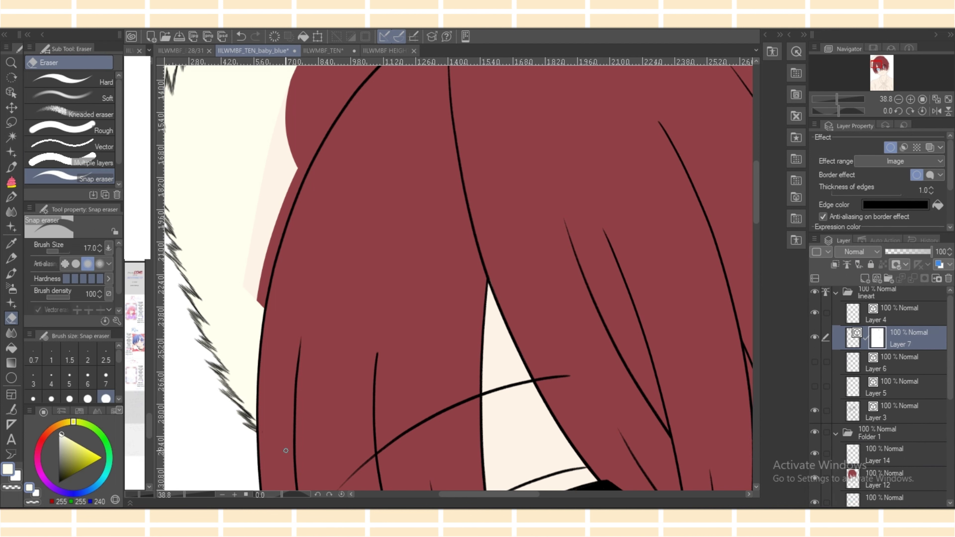
{"action": "key", "text": "g"}
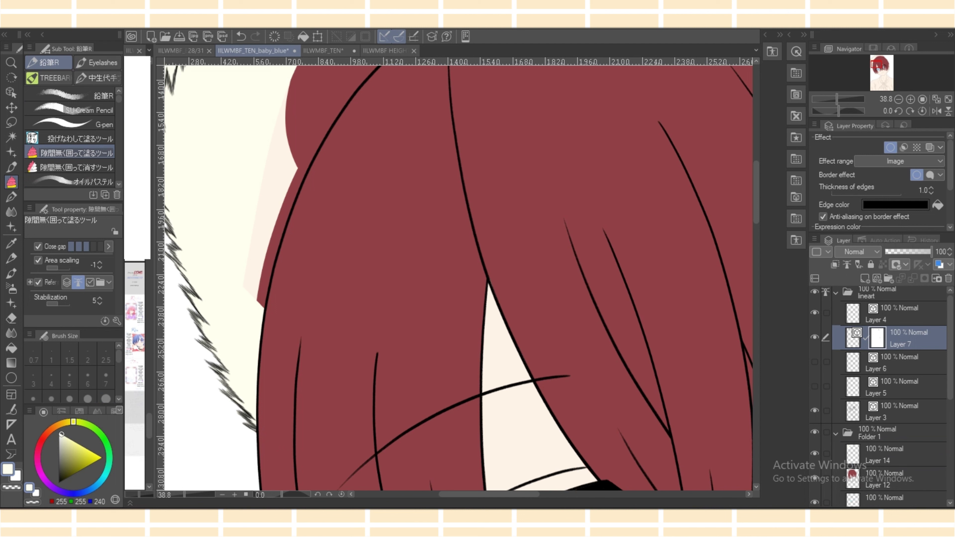
{"action": "left_click", "coordinate": [902, 454]}
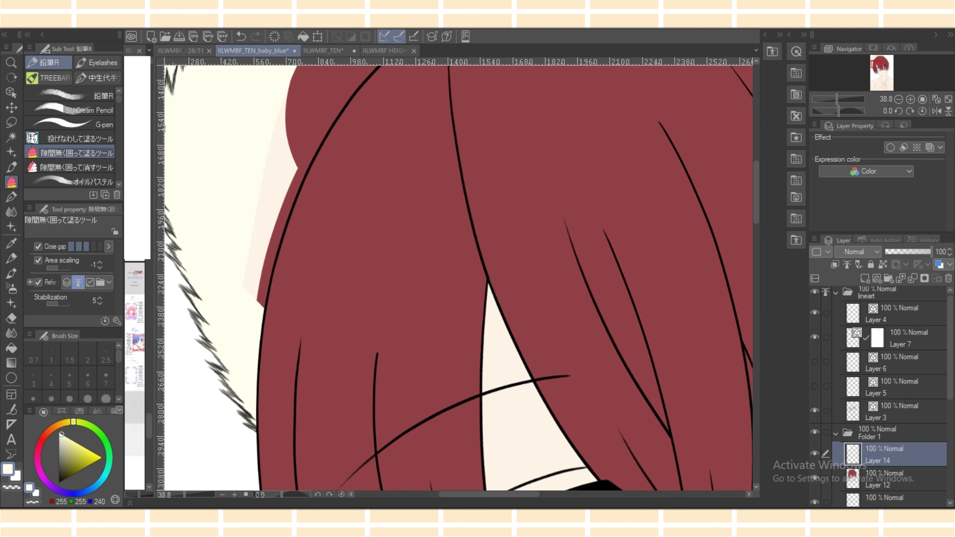
Set Layer 8 as the reference layer and make Layer 14 the active layer.
{"action": "scroll", "coordinate": [880, 395], "scroll_direction": "down", "scroll_amount": 2}
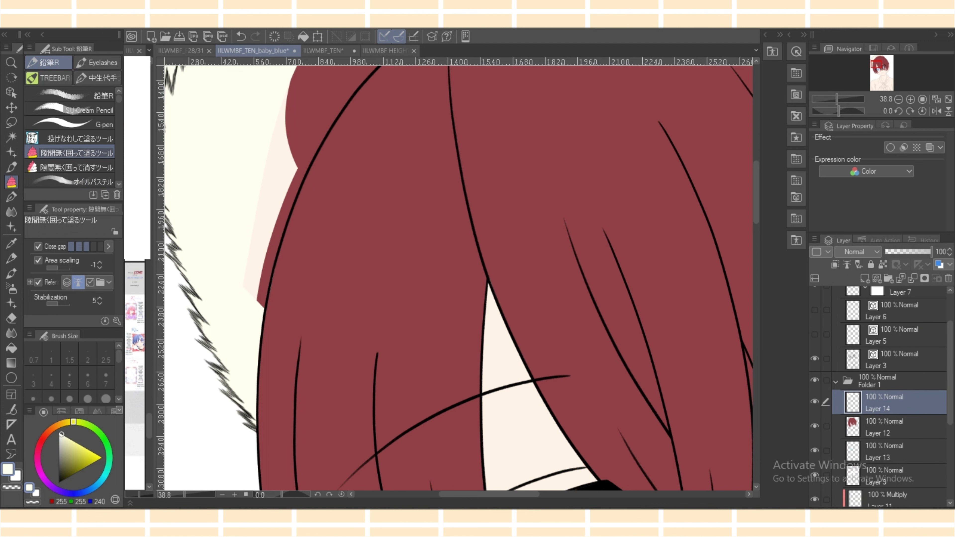
{"action": "scroll", "coordinate": [887, 395], "scroll_direction": "down", "scroll_amount": 3}
{"action": "left_click", "coordinate": [883, 480]}
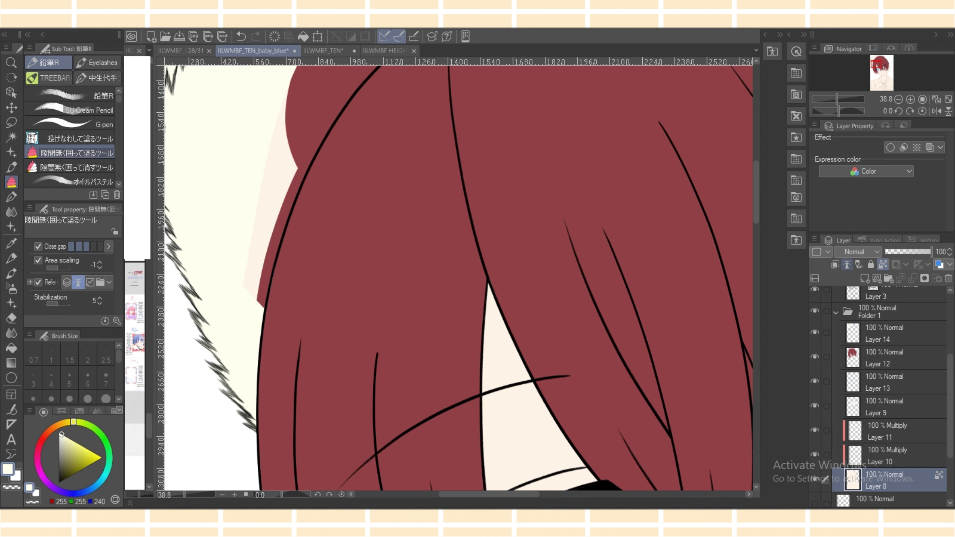
{"action": "left_click", "coordinate": [846, 264]}
{"action": "left_click", "coordinate": [889, 333]}
{"action": "key", "text": "ctrl+z"}
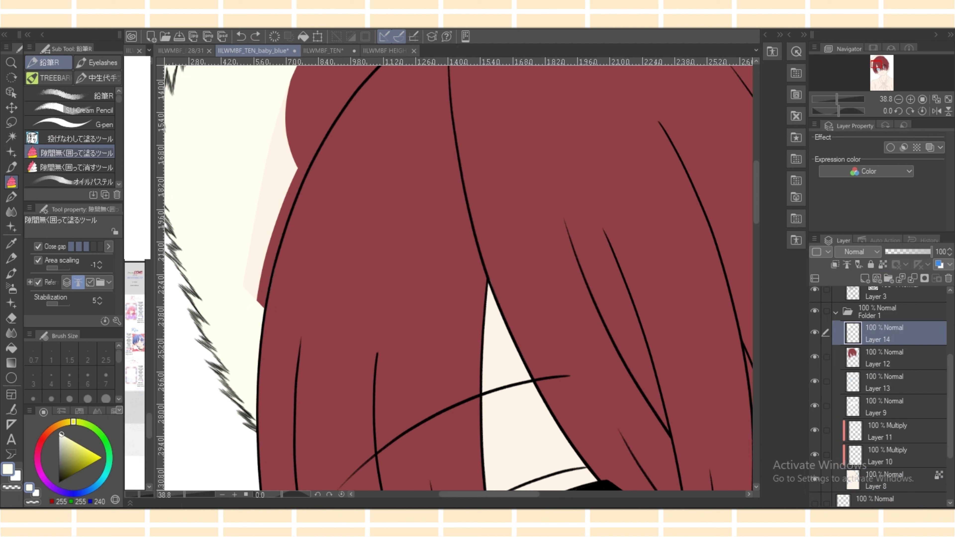
{"action": "key", "text": "ctrl+y"}
{"action": "left_click", "coordinate": [889, 479]}
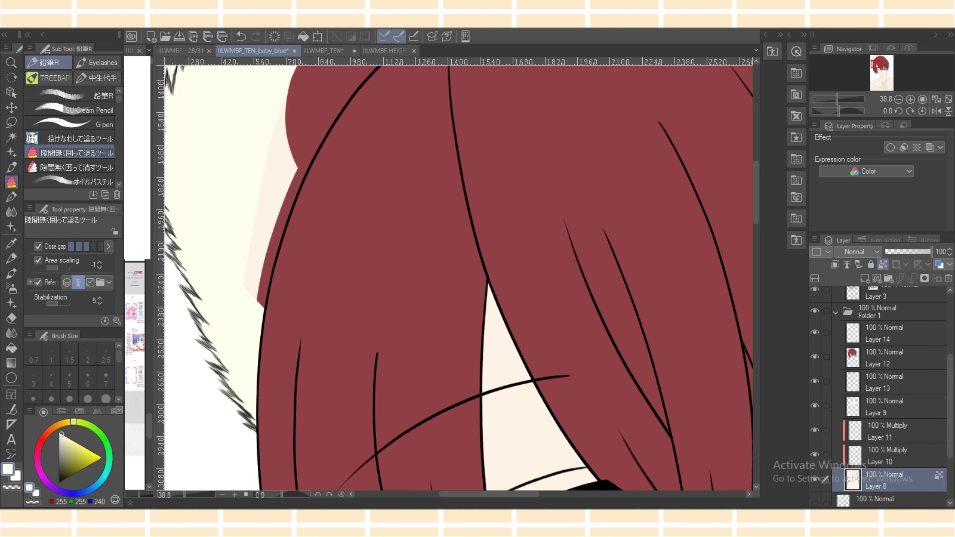
{"action": "left_click", "coordinate": [846, 264]}
{"action": "left_click", "coordinate": [889, 333]}
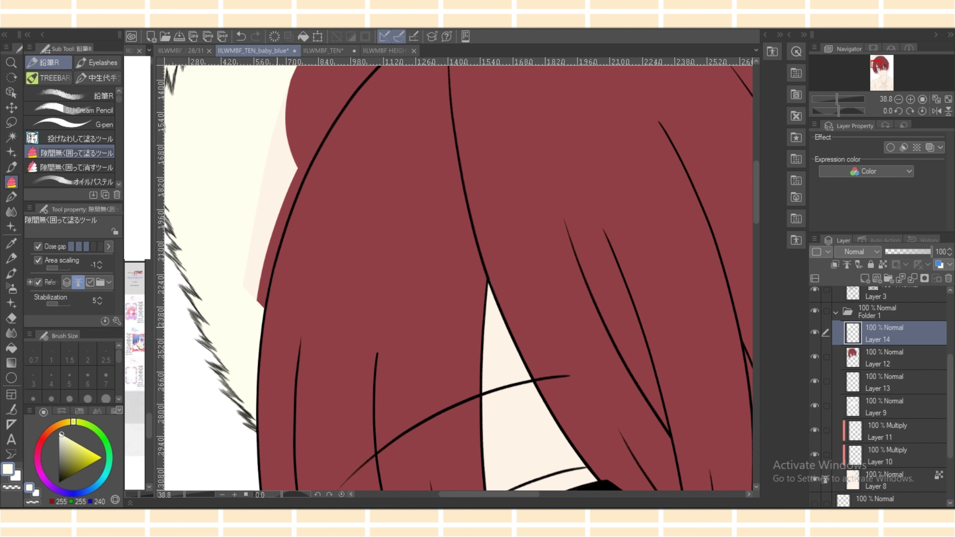
Fill the hood area beside the left side of the hair with cream, up to the hair outline.
{"action": "mouse_move", "coordinate": [269, 284]}
{"action": "left_mouse_down"}
{"action": "mouse_move", "coordinate": [244, 264]}
{"action": "mouse_move", "coordinate": [258, 205]}
{"action": "left_mouse_up"}
{"action": "mouse_move", "coordinate": [269, 288]}
{"action": "left_mouse_down"}
{"action": "mouse_move", "coordinate": [278, 251]}
{"action": "mouse_move", "coordinate": [264, 241]}
{"action": "mouse_move", "coordinate": [293, 212]}
{"action": "mouse_move", "coordinate": [241, 226]}
{"action": "left_mouse_up"}
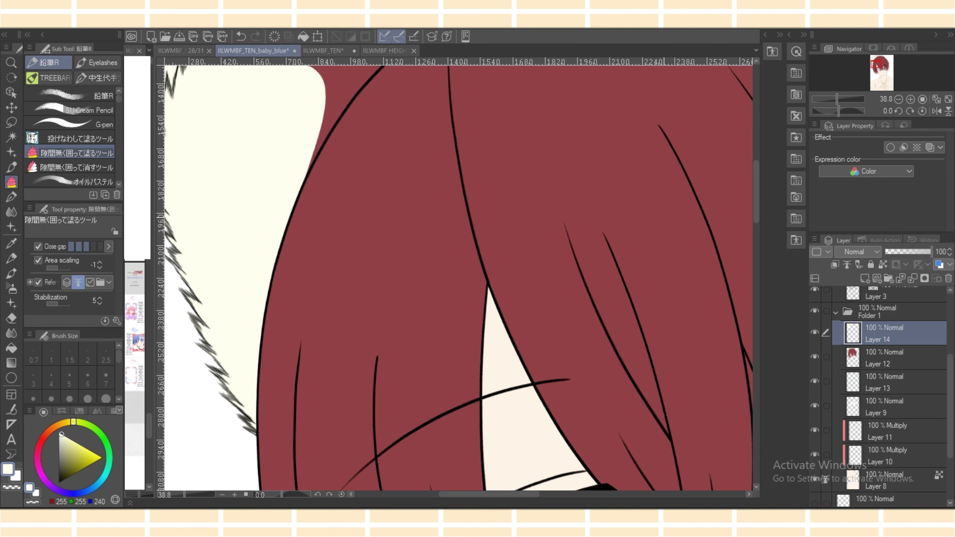
{"action": "scroll", "coordinate": [340, 314], "scroll_direction": "up", "scroll_amount": 5}
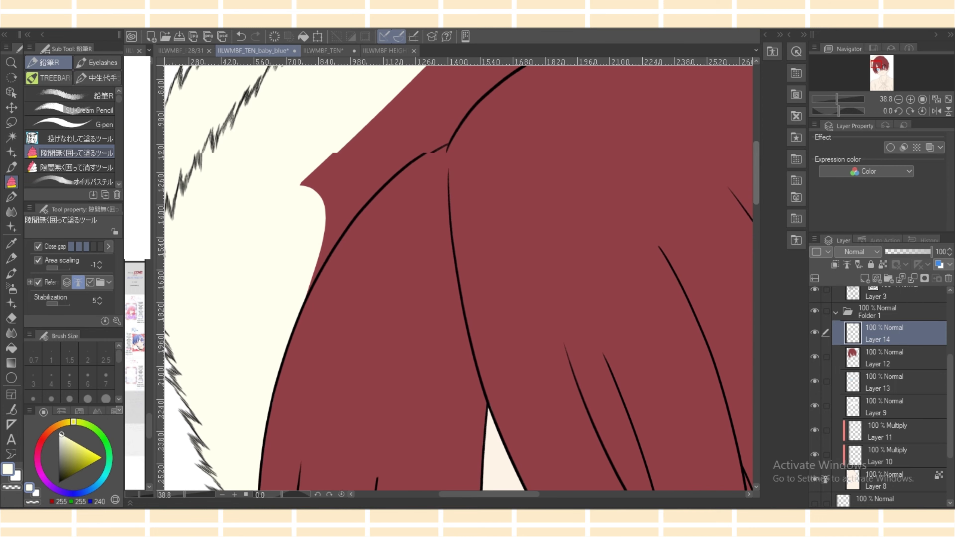
{"action": "mouse_move", "coordinate": [306, 315]}
{"action": "left_mouse_down"}
{"action": "mouse_move", "coordinate": [386, 205]}
{"action": "mouse_move", "coordinate": [449, 60]}
{"action": "mouse_move", "coordinate": [294, 75]}
{"action": "left_mouse_up"}
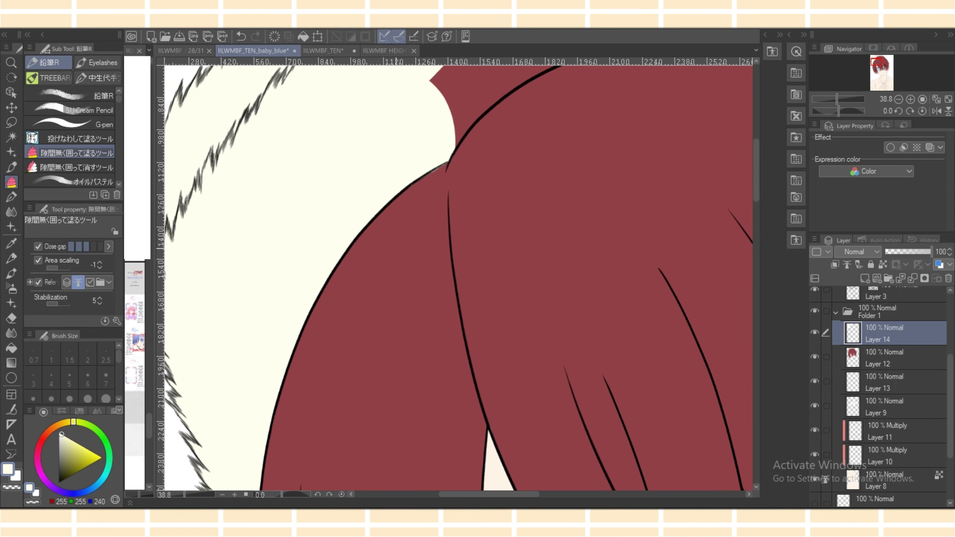
Extend the cream hood fill upward around the upper-left curve of the hair.
{"action": "key", "text": "e"}
{"action": "key", "text": "p"}
{"action": "scroll", "coordinate": [455, 278], "scroll_direction": "up", "scroll_amount": 6}
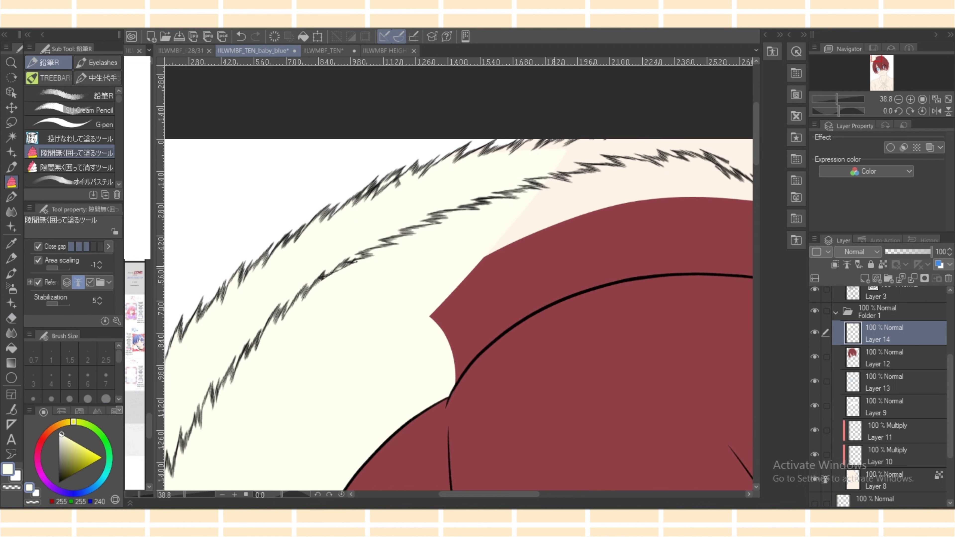
{"action": "mouse_move", "coordinate": [451, 394]}
{"action": "left_mouse_down"}
{"action": "mouse_move", "coordinate": [513, 326]}
{"action": "mouse_move", "coordinate": [478, 130]}
{"action": "mouse_move", "coordinate": [381, 231]}
{"action": "left_mouse_up"}
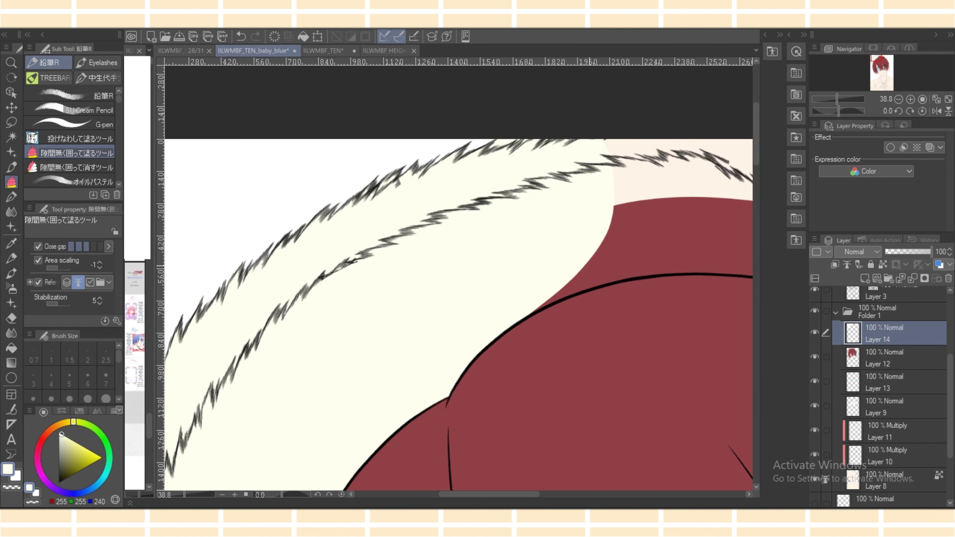
Fill the hood above the crown of the hair with cream, up to the hair outline.
{"action": "key", "text": "e"}
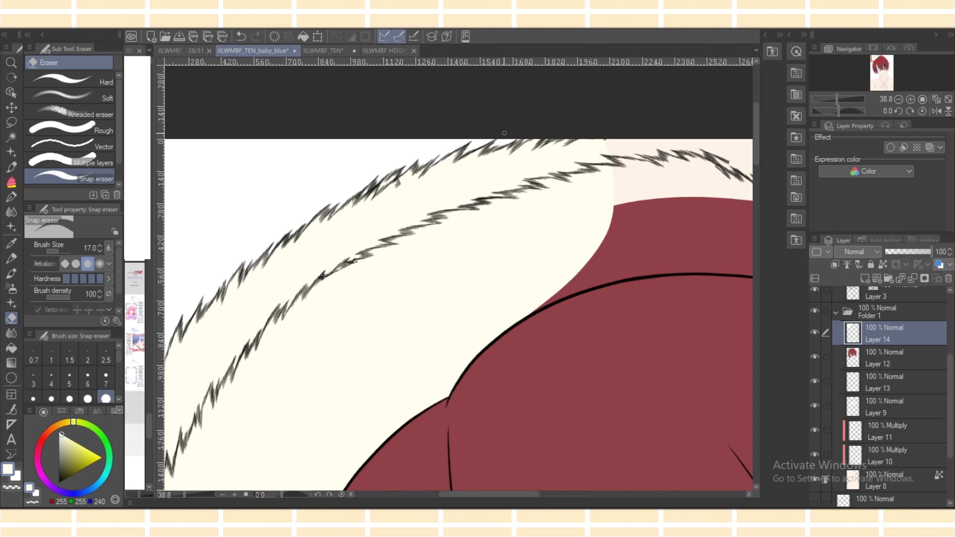
{"action": "key", "text": "p"}
{"action": "mouse_move", "coordinate": [515, 325]}
{"action": "left_mouse_down"}
{"action": "mouse_move", "coordinate": [559, 302]}
{"action": "mouse_move", "coordinate": [694, 265]}
{"action": "mouse_move", "coordinate": [737, 135]}
{"action": "left_mouse_up"}
{"action": "scroll", "coordinate": [459, 314], "scroll_direction": "right", "scroll_amount": 3}
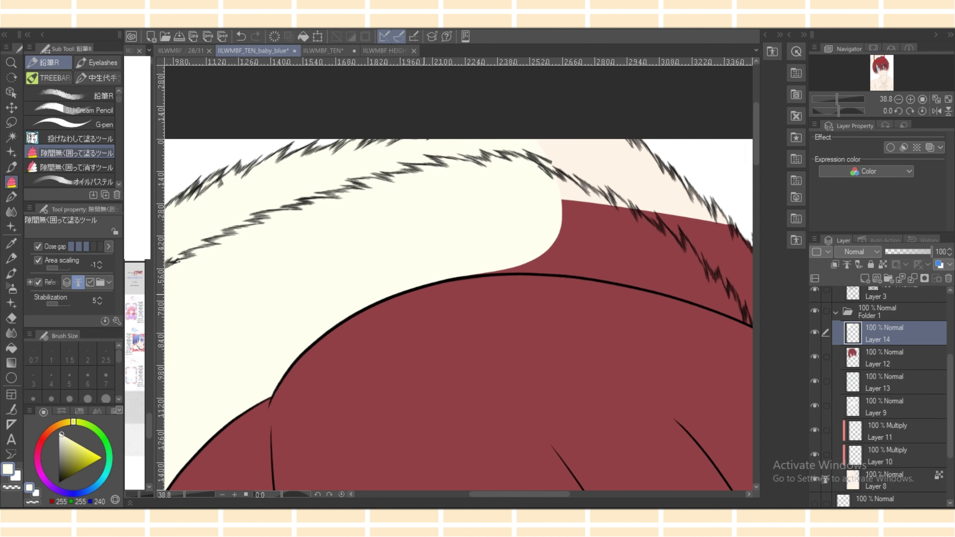
{"action": "mouse_move", "coordinate": [459, 281]}
{"action": "left_mouse_down"}
{"action": "mouse_move", "coordinate": [498, 274]}
{"action": "mouse_move", "coordinate": [652, 126]}
{"action": "left_mouse_up"}
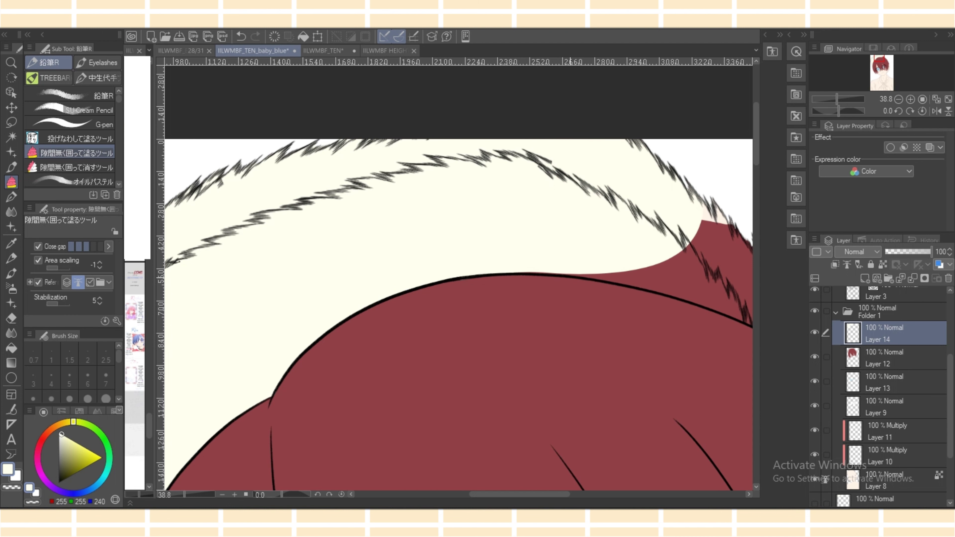
{"action": "key", "text": "e"}
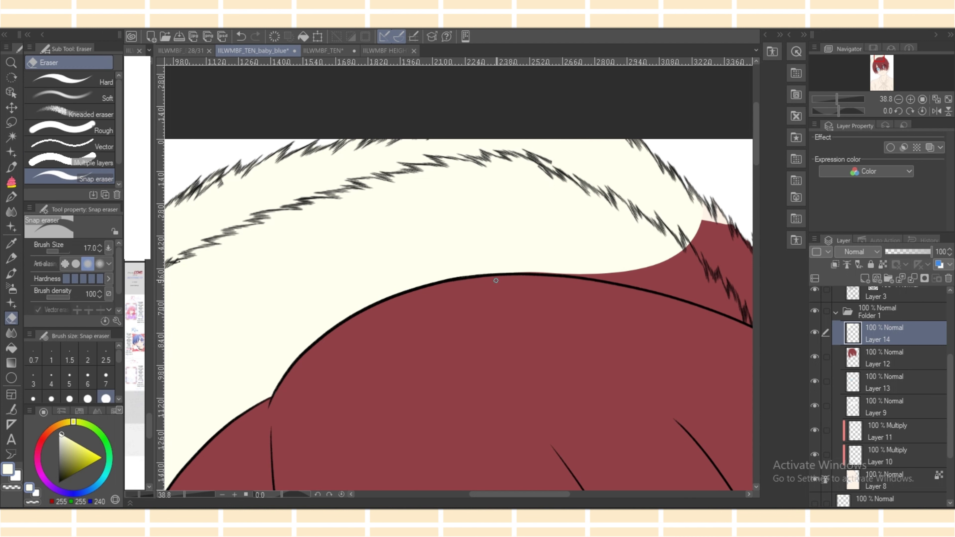
{"action": "key", "text": "p"}
Select the inner fur line on Layer 7 with the Object tool and reshape its upper end.
{"action": "key", "text": "o"}
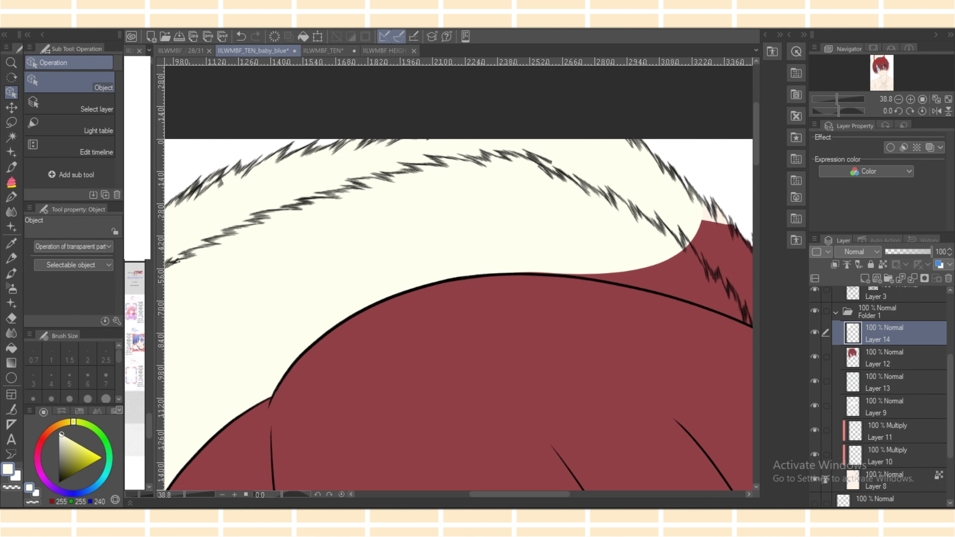
{"action": "left_click", "coordinate": [590, 185]}
{"action": "mouse_move", "coordinate": [590, 185]}
{"action": "left_mouse_down"}
{"action": "mouse_move", "coordinate": [600, 177]}
{"action": "mouse_move", "coordinate": [564, 173]}
{"action": "left_mouse_up"}
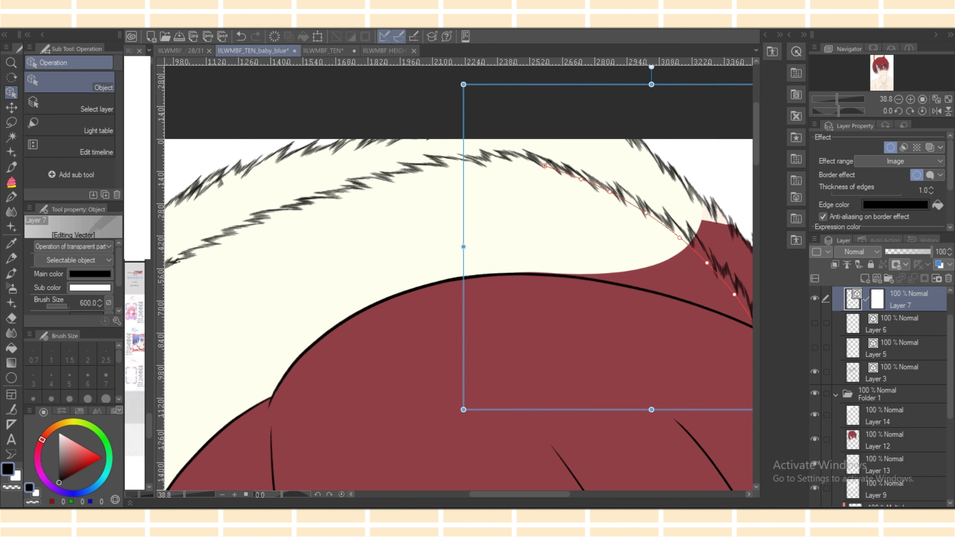
Return to Layer 14 and continue the cream hood fill across the top toward the outer fur edge.
{"action": "left_click", "coordinate": [890, 415]}
{"action": "left_click", "coordinate": [11, 182]}
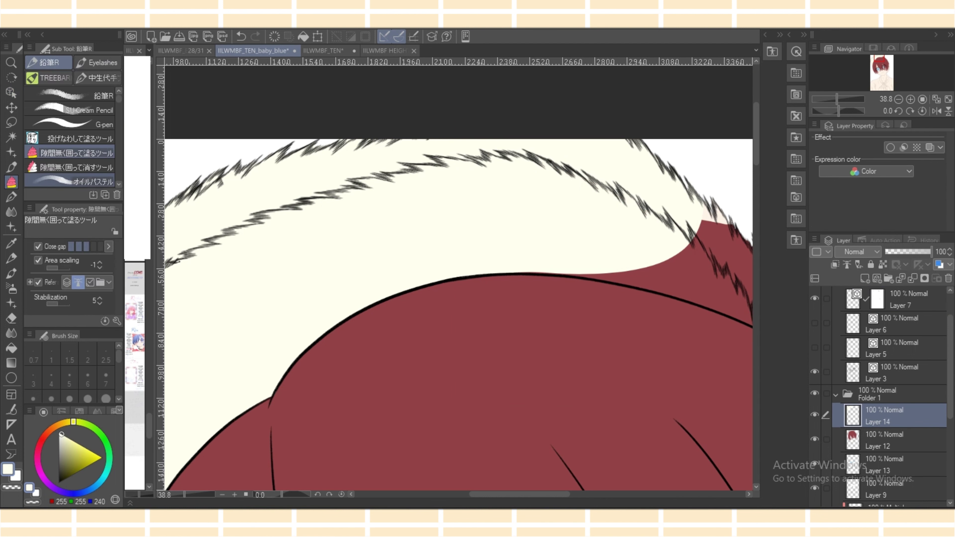
{"action": "mouse_move", "coordinate": [517, 274]}
{"action": "left_mouse_down"}
{"action": "mouse_move", "coordinate": [596, 279]}
{"action": "mouse_move", "coordinate": [521, 275]}
{"action": "left_mouse_up"}
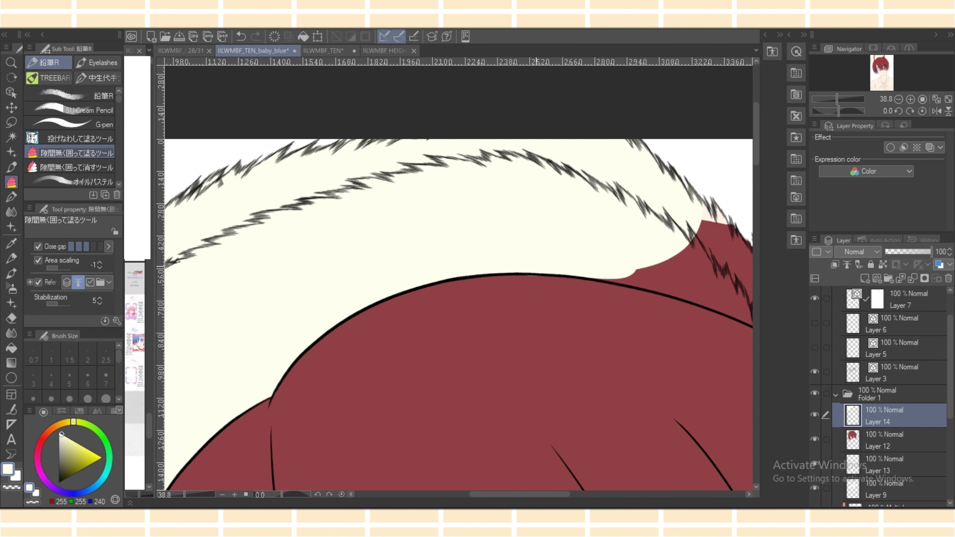
{"action": "key", "text": "e"}
{"action": "key", "text": "p"}
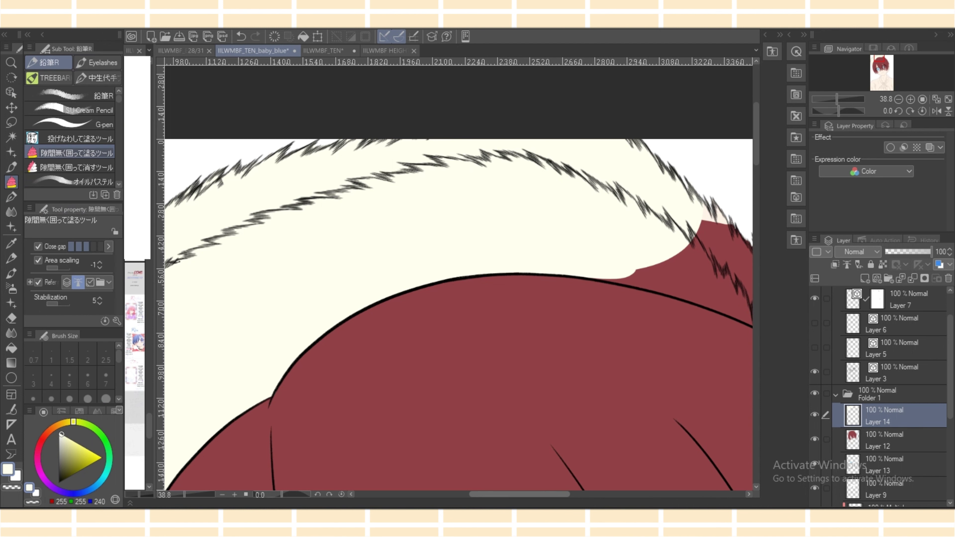
{"action": "scroll", "coordinate": [521, 276], "scroll_direction": "right", "scroll_amount": 5}
{"action": "mouse_move", "coordinate": [329, 273]}
{"action": "left_mouse_down"}
{"action": "mouse_move", "coordinate": [536, 304]}
{"action": "mouse_move", "coordinate": [470, 173]}
{"action": "left_mouse_up"}
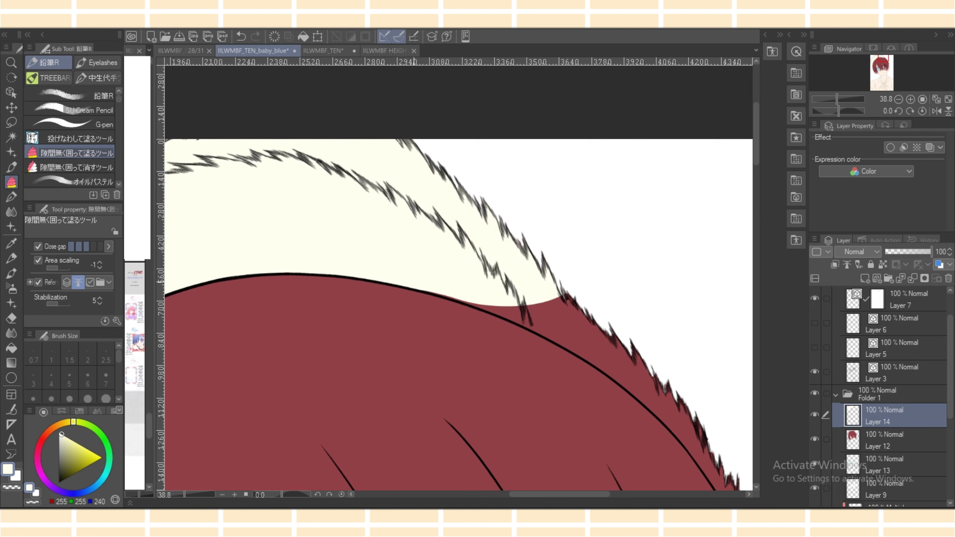
Fill the hood strip between the upper-right hair outline and the outer fur edge with cream.
{"action": "mouse_move", "coordinate": [419, 290]}
{"action": "left_mouse_down"}
{"action": "mouse_move", "coordinate": [602, 361]}
{"action": "mouse_move", "coordinate": [605, 231]}
{"action": "left_mouse_up"}
{"action": "left_click_drag", "start_coordinate": [540, 334], "coordinate": [690, 416]}
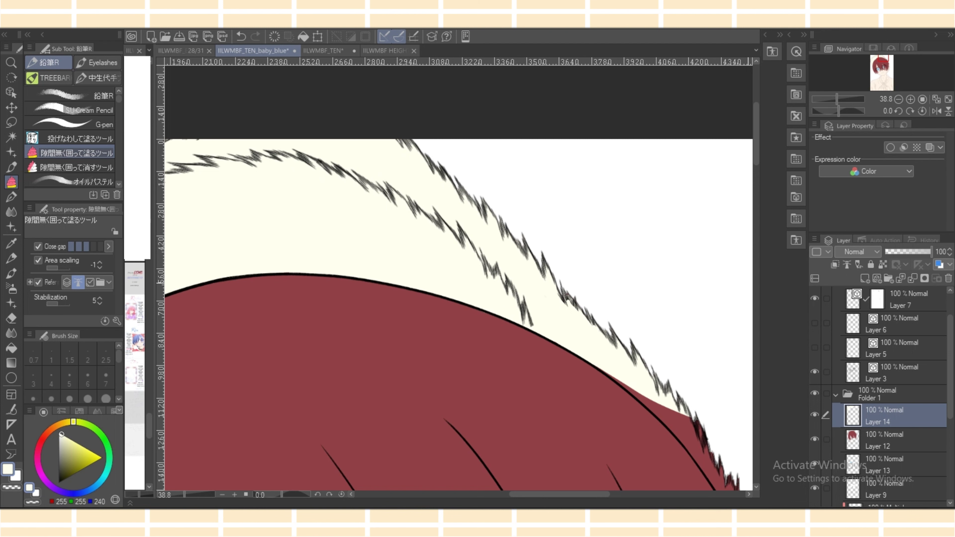
{"action": "scroll", "coordinate": [458, 278], "scroll_direction": "down", "scroll_amount": 3}
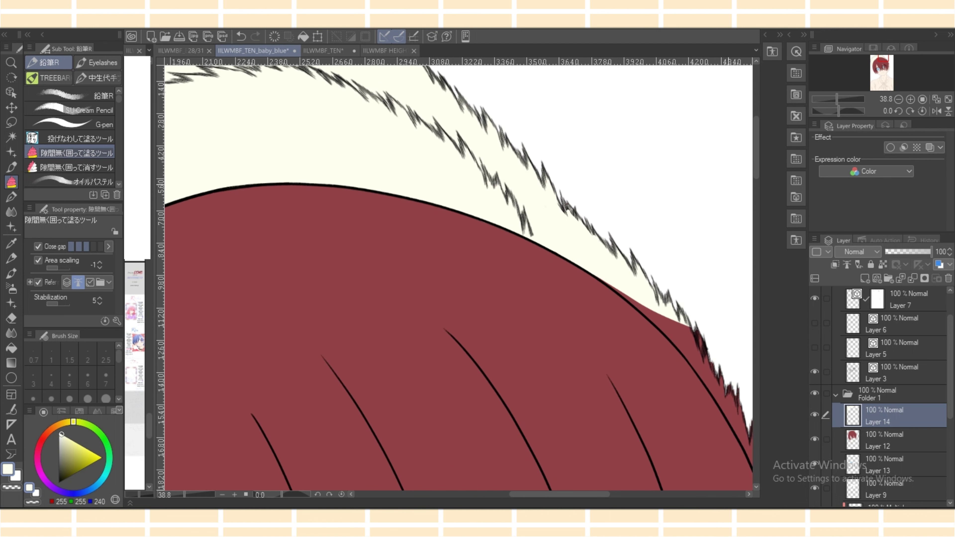
{"action": "mouse_move", "coordinate": [589, 270]}
{"action": "left_mouse_down"}
{"action": "mouse_move", "coordinate": [605, 283]}
{"action": "mouse_move", "coordinate": [597, 277]}
{"action": "left_mouse_up"}
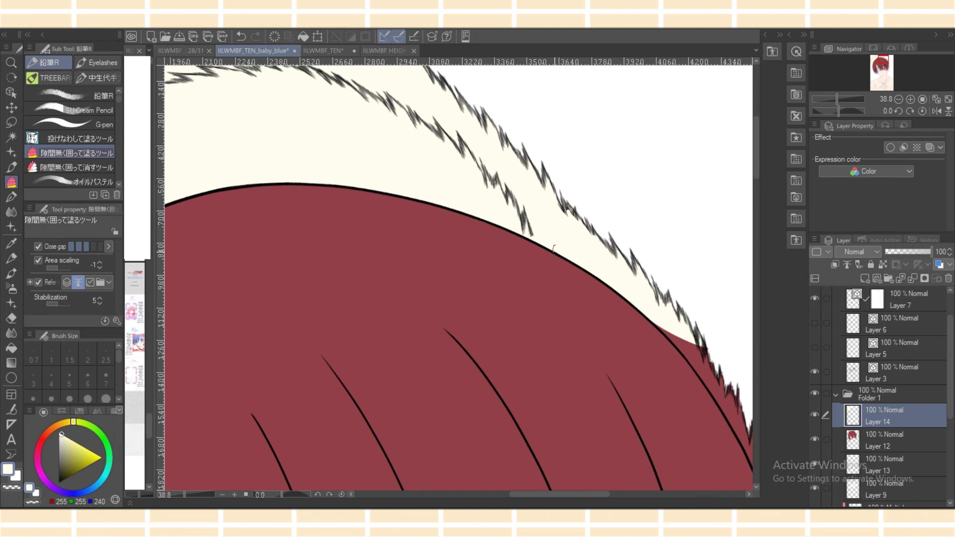
{"action": "mouse_move", "coordinate": [644, 314]}
{"action": "left_mouse_down"}
{"action": "mouse_move", "coordinate": [674, 333]}
{"action": "mouse_move", "coordinate": [680, 351]}
{"action": "mouse_move", "coordinate": [755, 426]}
{"action": "mouse_move", "coordinate": [753, 410]}
{"action": "left_mouse_up"}
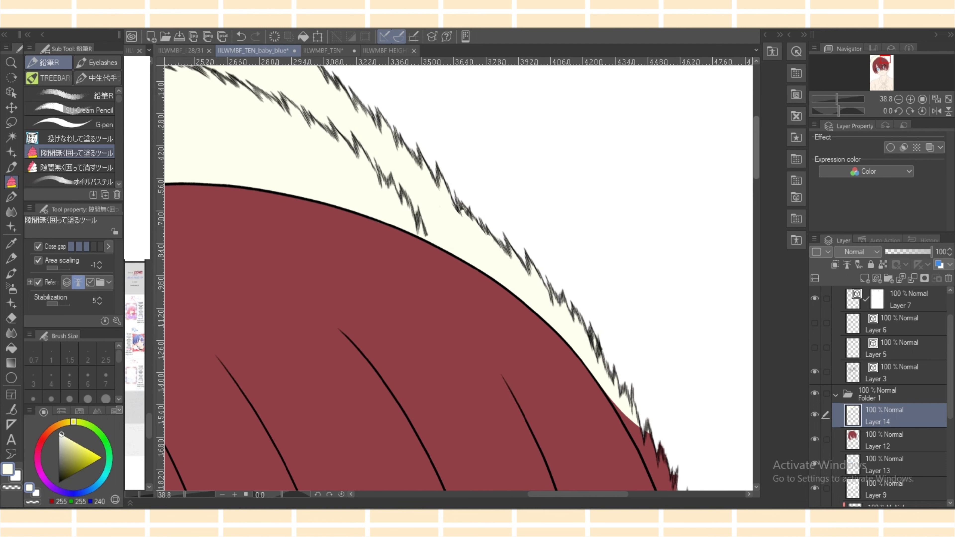
Continue the cream fill down the narrow hood strip on the right side of the hair toward the ear.
{"action": "scroll", "coordinate": [458, 278], "scroll_direction": "down", "scroll_amount": 2}
{"action": "mouse_move", "coordinate": [603, 309]}
{"action": "left_mouse_down"}
{"action": "mouse_move", "coordinate": [663, 403]}
{"action": "mouse_move", "coordinate": [662, 280]}
{"action": "left_mouse_up"}
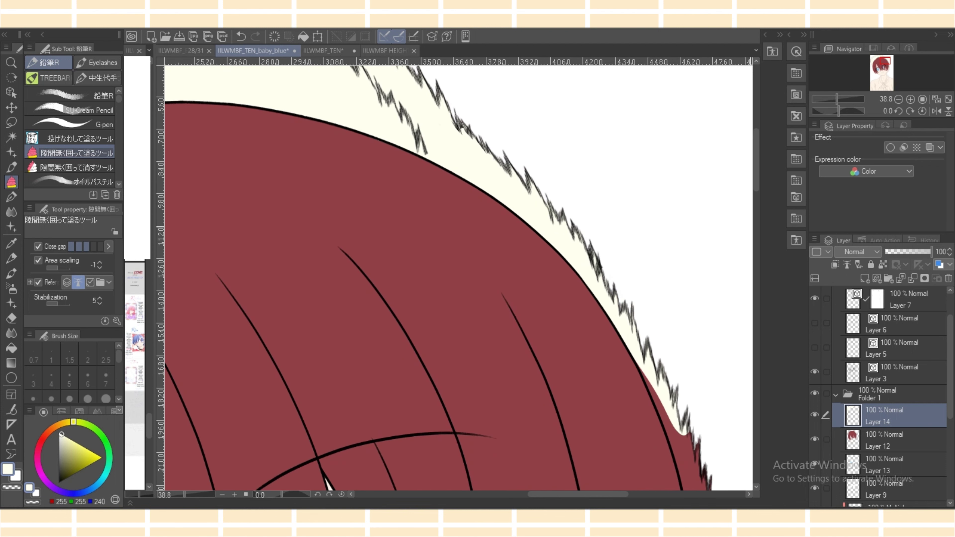
{"action": "scroll", "coordinate": [451, 278], "scroll_direction": "down", "scroll_amount": 5}
{"action": "mouse_move", "coordinate": [635, 216]}
{"action": "left_mouse_down"}
{"action": "mouse_move", "coordinate": [682, 350]}
{"action": "mouse_move", "coordinate": [673, 181]}
{"action": "mouse_move", "coordinate": [635, 221]}
{"action": "left_mouse_up"}
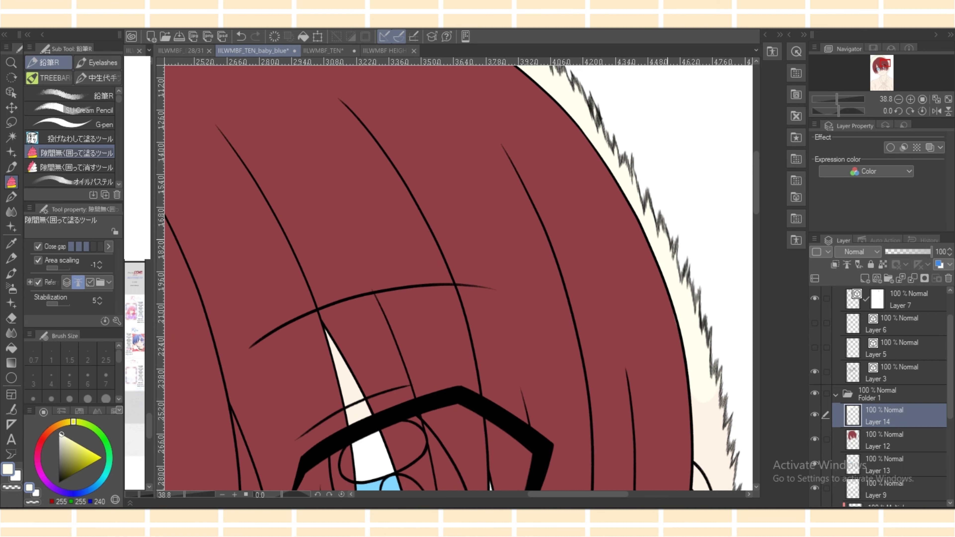
{"action": "scroll", "coordinate": [461, 278], "scroll_direction": "down", "scroll_amount": 4}
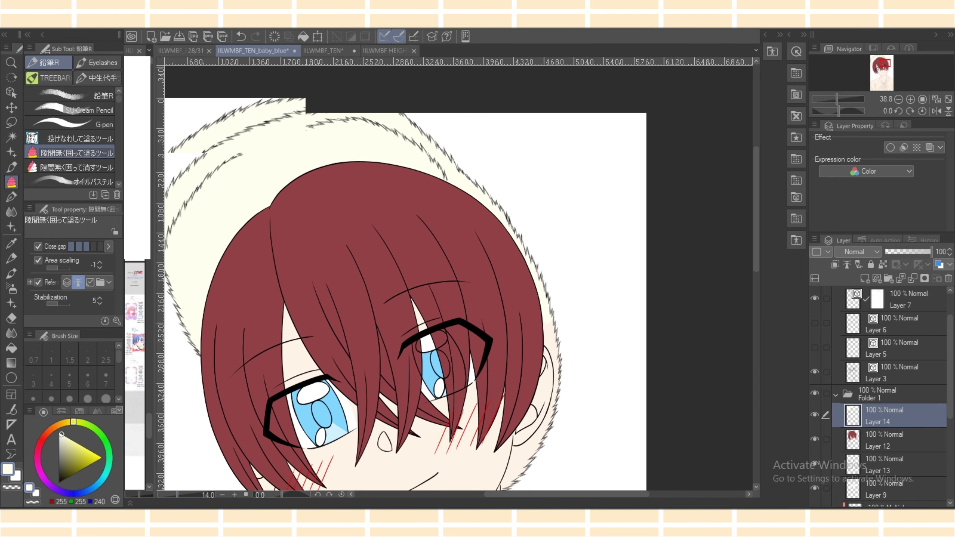
{"action": "left_click_drag", "start_coordinate": [616, 275], "coordinate": [726, 274]}
Add a layer above Layer 14 and fill the left shoulder and upper sleeve with light blue, RGB 137, 207, 240.
{"action": "scroll", "coordinate": [493, 277], "scroll_direction": "down", "scroll_amount": 10}
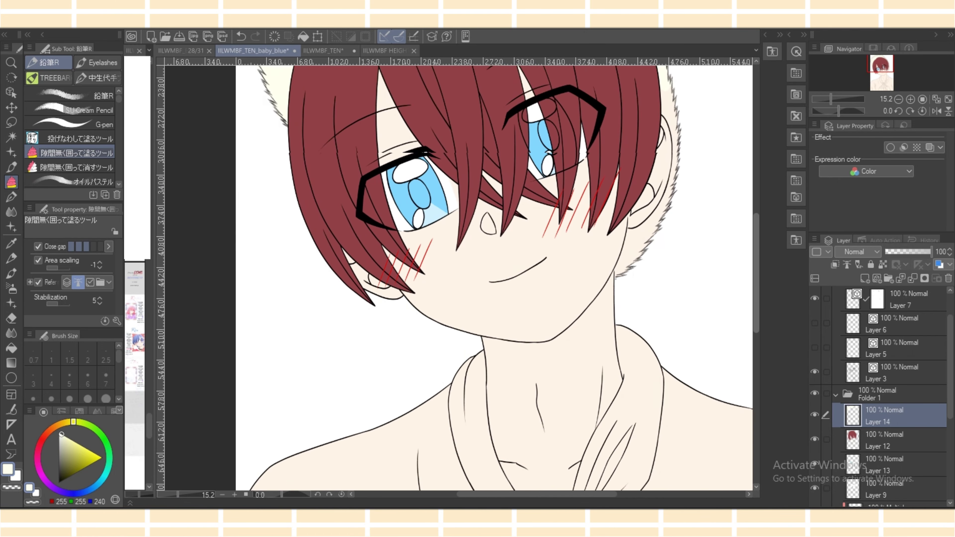
{"action": "left_click", "coordinate": [865, 278]}
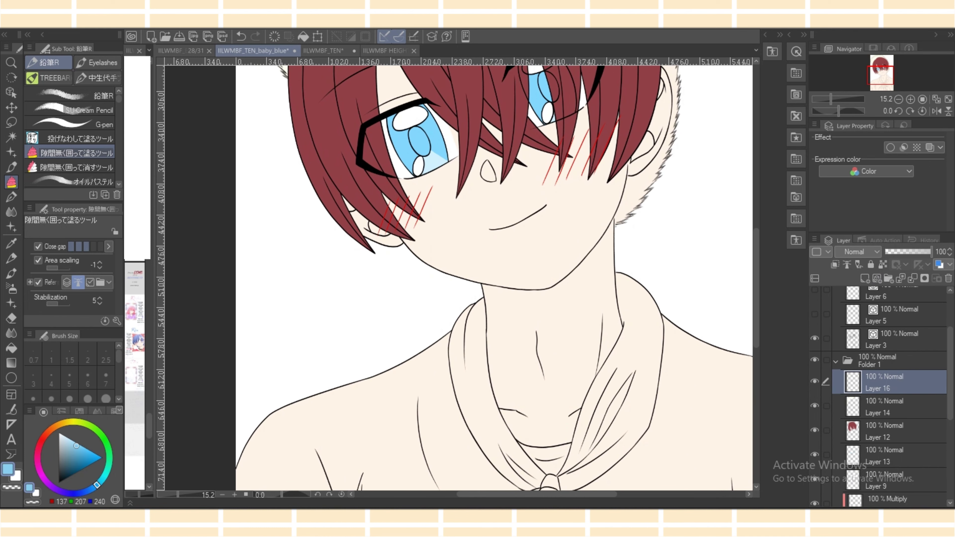
{"action": "scroll", "coordinate": [493, 278], "scroll_direction": "down", "scroll_amount": 4}
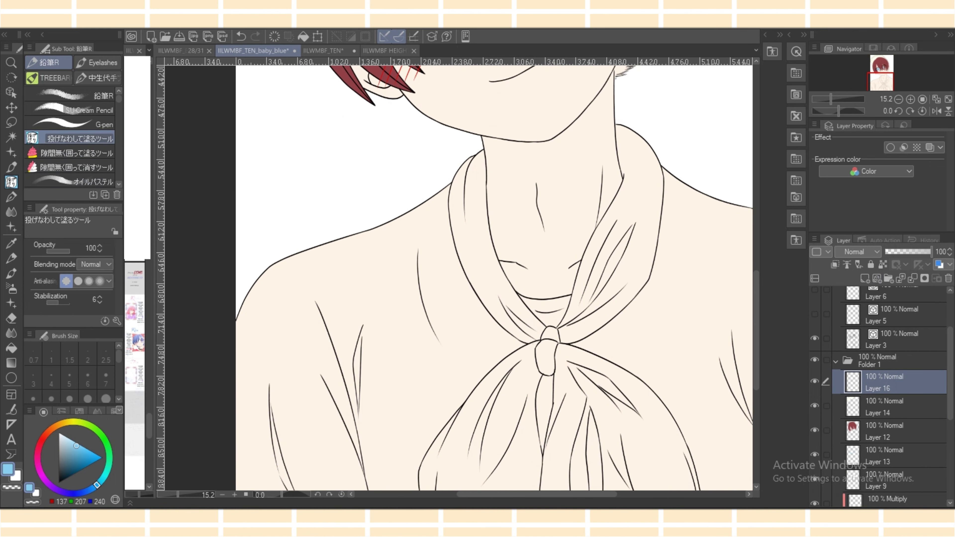
{"action": "mouse_move", "coordinate": [475, 164]}
{"action": "left_mouse_down"}
{"action": "mouse_move", "coordinate": [273, 214]}
{"action": "mouse_move", "coordinate": [289, 190]}
{"action": "left_mouse_up"}
{"action": "mouse_move", "coordinate": [295, 226]}
{"action": "left_mouse_down"}
{"action": "mouse_move", "coordinate": [230, 296]}
{"action": "mouse_move", "coordinate": [332, 430]}
{"action": "left_mouse_up"}
{"action": "mouse_move", "coordinate": [459, 180]}
{"action": "left_mouse_down"}
{"action": "mouse_move", "coordinate": [477, 151]}
{"action": "mouse_move", "coordinate": [477, 251]}
{"action": "left_mouse_up"}
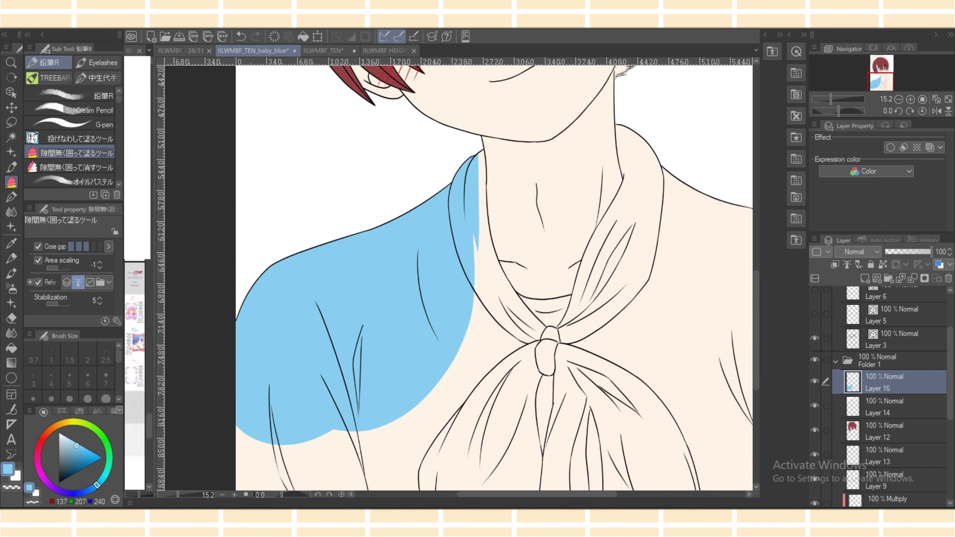
Extend the light blue clothing fill over the lower torso and across to the right side.
{"action": "scroll", "coordinate": [492, 278], "scroll_direction": "down", "scroll_amount": 3}
{"action": "mouse_move", "coordinate": [462, 158]}
{"action": "left_mouse_down"}
{"action": "mouse_move", "coordinate": [496, 437]}
{"action": "mouse_move", "coordinate": [203, 324]}
{"action": "mouse_move", "coordinate": [211, 314]}
{"action": "left_mouse_up"}
{"action": "scroll", "coordinate": [459, 278], "scroll_direction": "right", "scroll_amount": 3}
{"action": "mouse_move", "coordinate": [387, 333]}
{"action": "left_mouse_down"}
{"action": "mouse_move", "coordinate": [467, 477]}
{"action": "mouse_move", "coordinate": [566, 208]}
{"action": "mouse_move", "coordinate": [366, 290]}
{"action": "mouse_move", "coordinate": [381, 333]}
{"action": "left_mouse_up"}
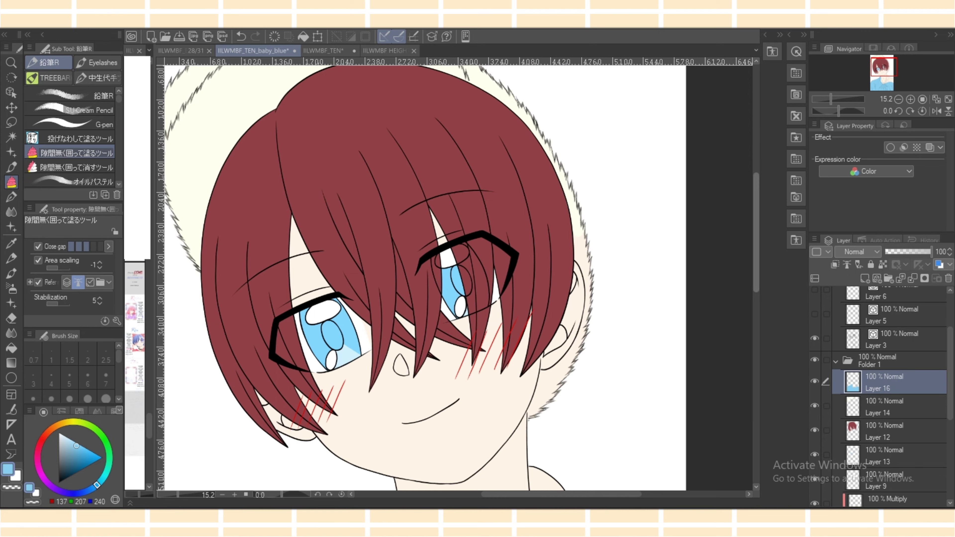
On Layer 14, fill the hood strip beside the ear on the right with the existing cream, RGB 255, 255, 240.
{"action": "scroll", "coordinate": [425, 277], "scroll_direction": "down", "scroll_amount": 7}
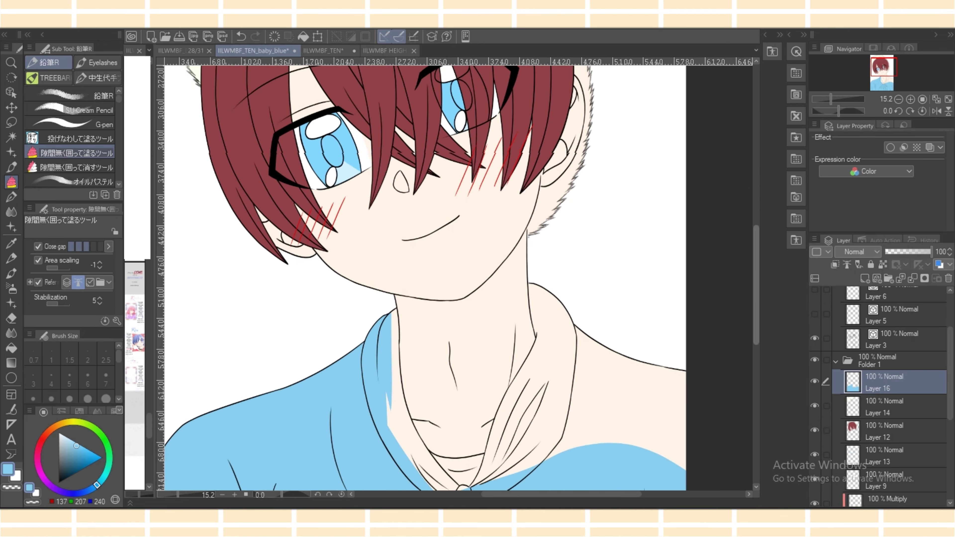
{"action": "scroll", "coordinate": [425, 277], "scroll_direction": "up", "scroll_amount": 6}
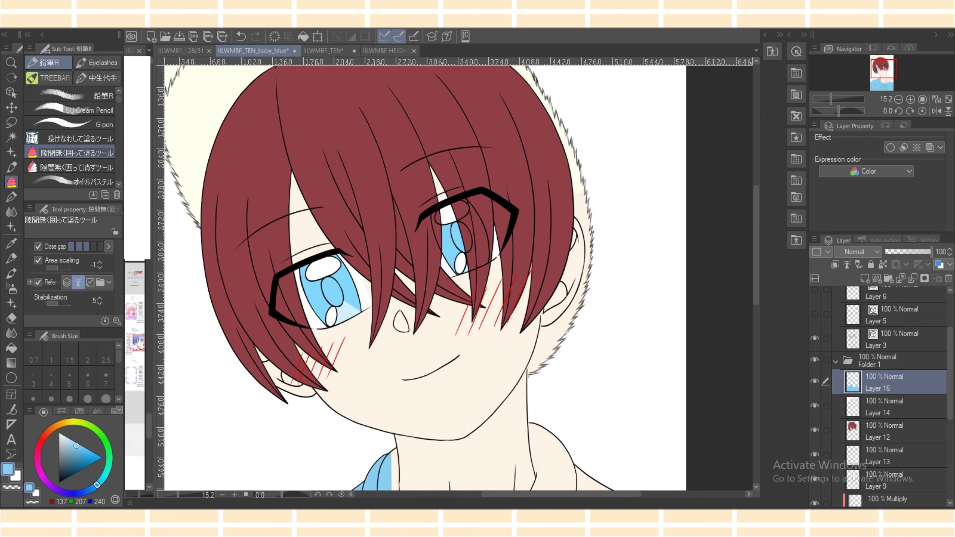
{"action": "left_click", "coordinate": [888, 406]}
{"action": "left_click", "coordinate": [578, 180], "text": "alt"}
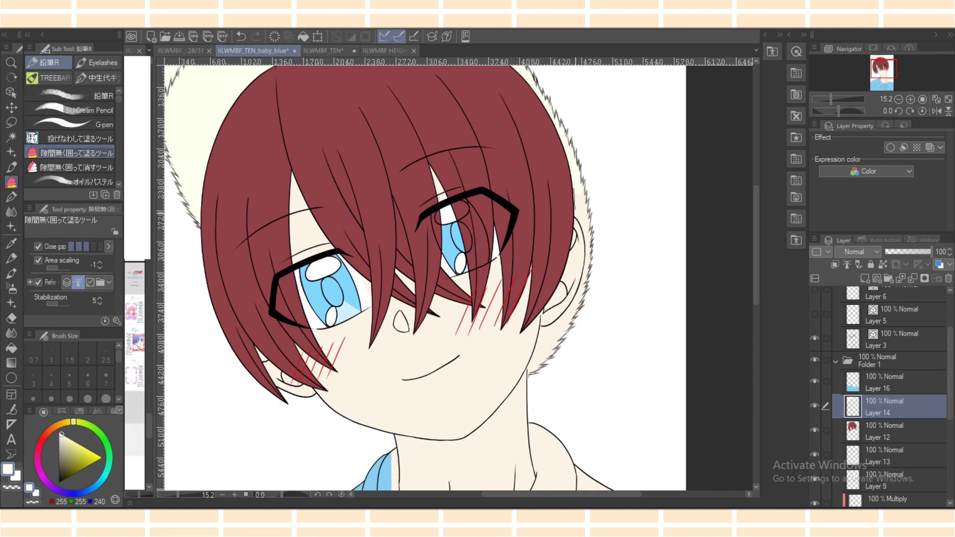
{"action": "scroll", "coordinate": [420, 278], "scroll_direction": "right", "scroll_amount": 3}
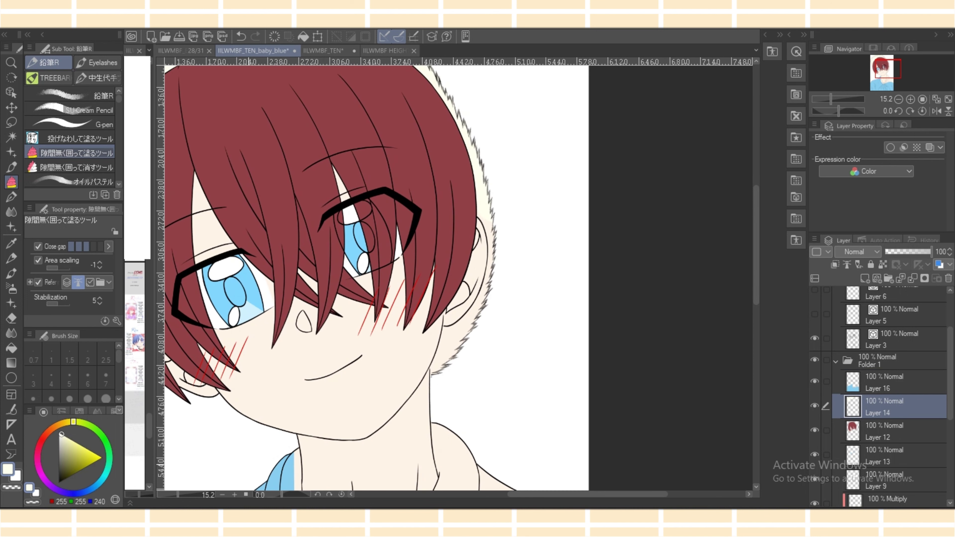
{"action": "scroll", "coordinate": [447, 278], "scroll_direction": "up", "scroll_amount": 3}
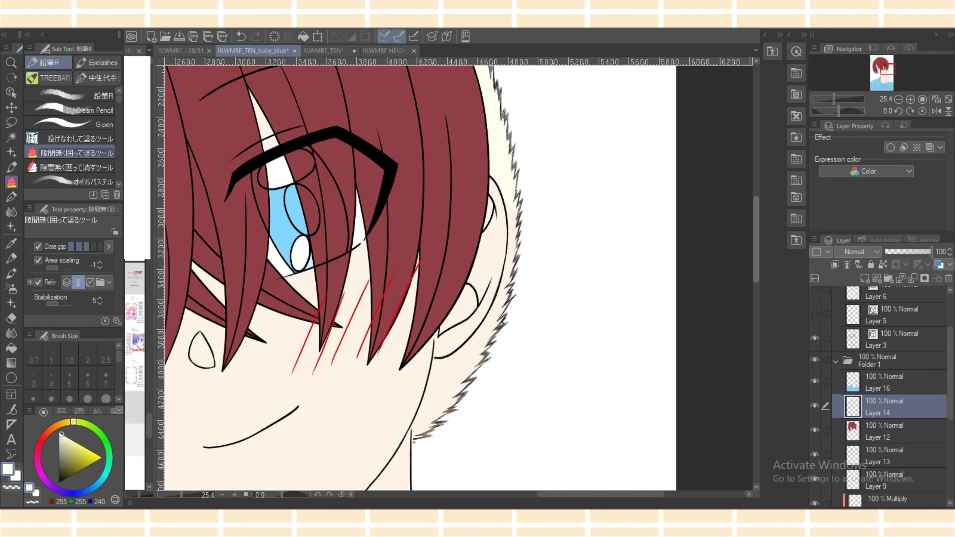
{"action": "scroll", "coordinate": [462, 171], "scroll_direction": "up", "scroll_amount": 3}
{"action": "key", "text": "e"}
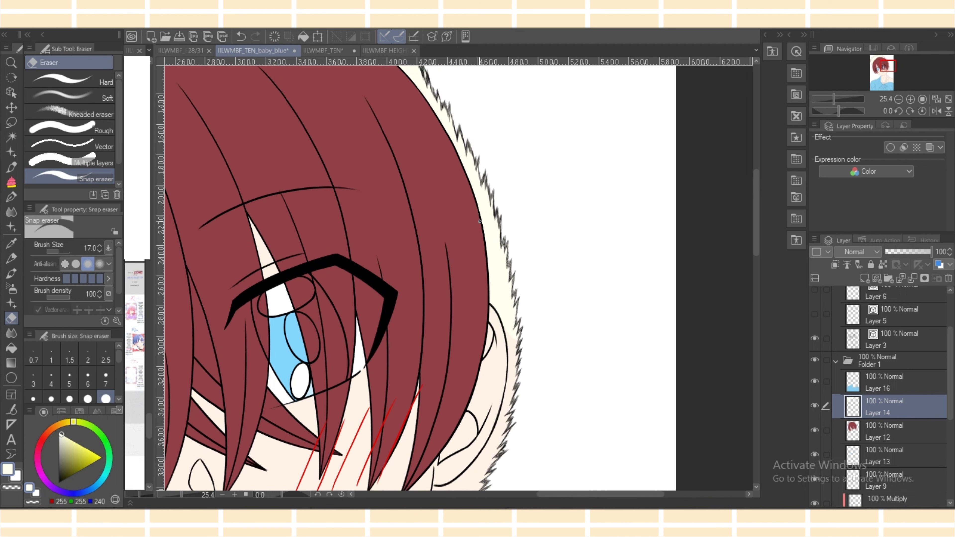
{"action": "key", "text": "g"}
{"action": "left_click_drag", "start_coordinate": [504, 326], "coordinate": [512, 399]}
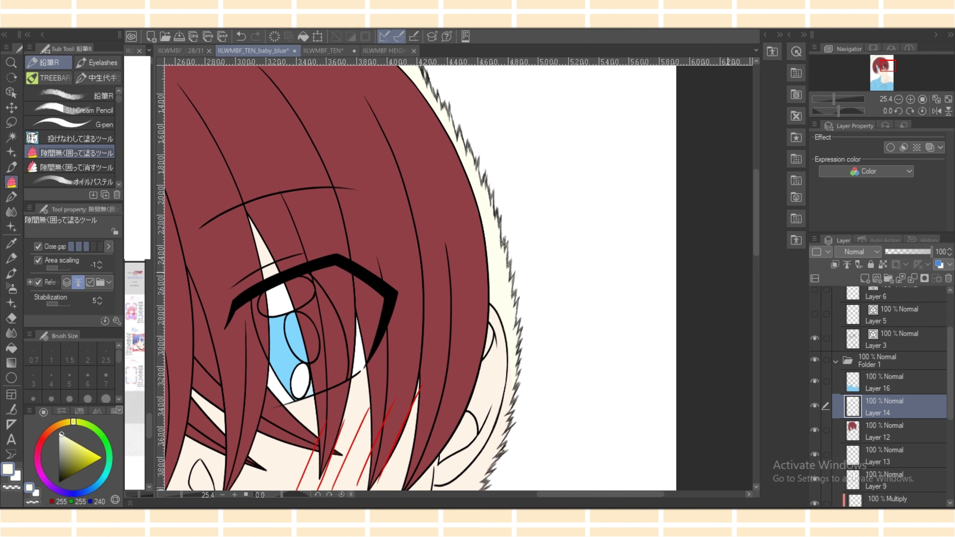
Continue the cream fill between the outer ear and fur edge, down to where the hood meets the neck.
{"action": "scroll", "coordinate": [458, 277], "scroll_direction": "down", "scroll_amount": 10}
{"action": "scroll", "coordinate": [457, 277], "scroll_direction": "up", "scroll_amount": 7}
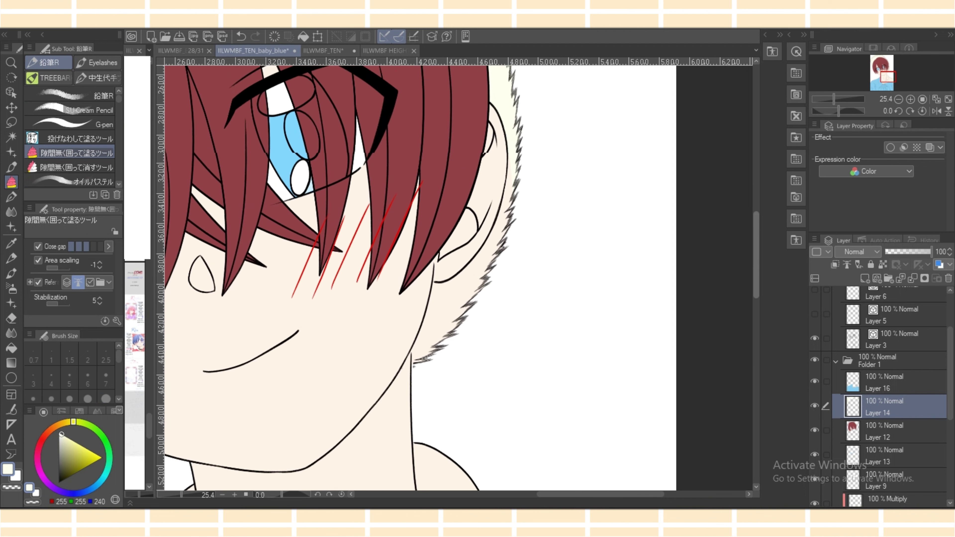
{"action": "mouse_move", "coordinate": [507, 199]}
{"action": "left_mouse_down"}
{"action": "mouse_move", "coordinate": [504, 235]}
{"action": "mouse_move", "coordinate": [559, 188]}
{"action": "left_mouse_up"}
{"action": "mouse_move", "coordinate": [498, 267]}
{"action": "left_mouse_down"}
{"action": "mouse_move", "coordinate": [488, 290]}
{"action": "mouse_move", "coordinate": [530, 303]}
{"action": "left_mouse_up"}
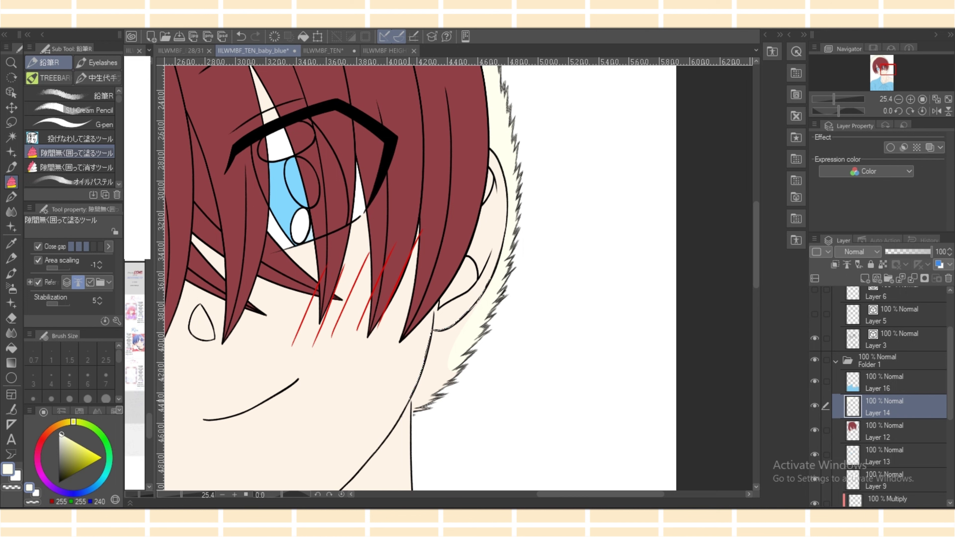
{"action": "key", "text": "e"}
{"action": "key", "text": "g"}
{"action": "scroll", "coordinate": [428, 346], "scroll_direction": "down", "scroll_amount": 3}
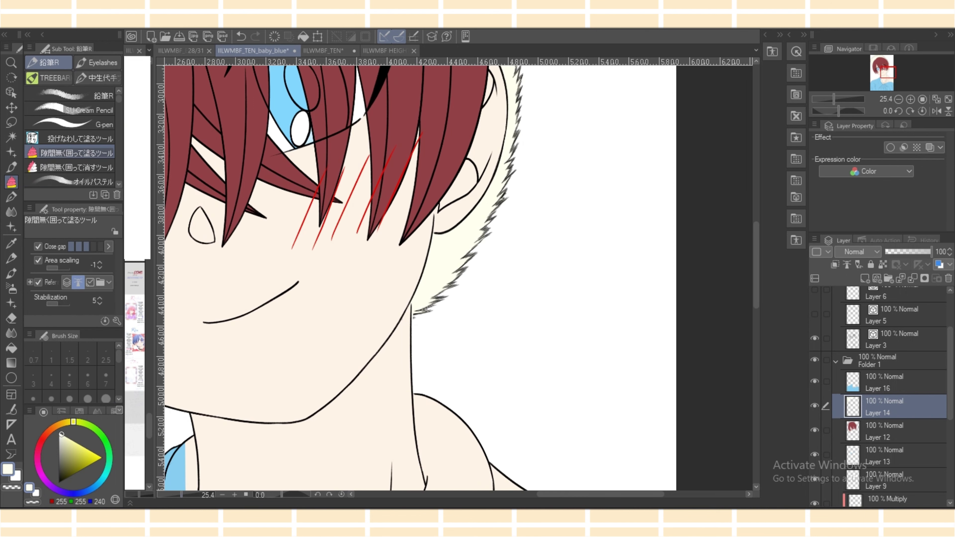
{"action": "scroll", "coordinate": [462, 293], "scroll_direction": "up", "scroll_amount": 3}
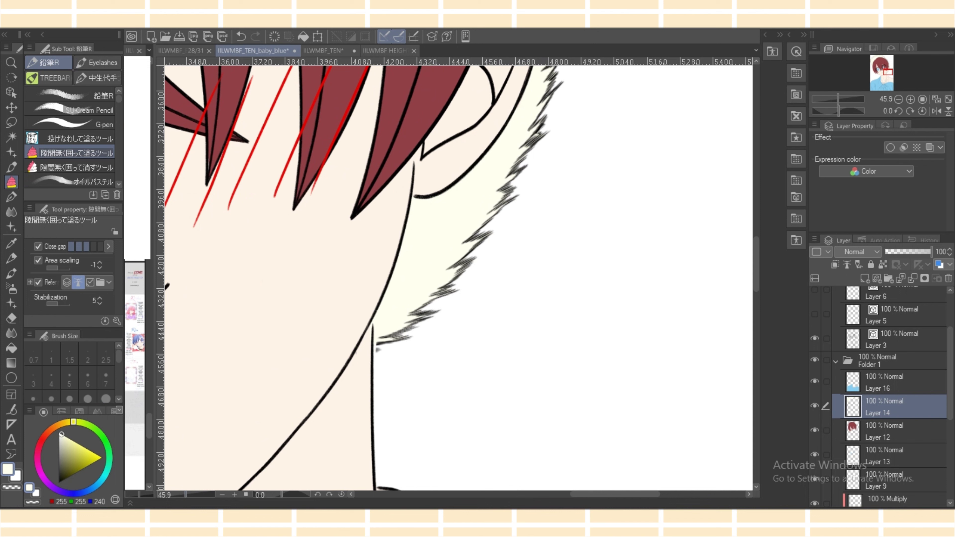
Lasso-fill Layer 7's mask at the neck to restore the lower end of the hood's fur line.
{"action": "scroll", "coordinate": [883, 376], "scroll_direction": "up", "scroll_amount": 3}
{"action": "left_click", "coordinate": [902, 341]}
{"action": "left_click", "coordinate": [877, 341]}
{"action": "key", "text": "e"}
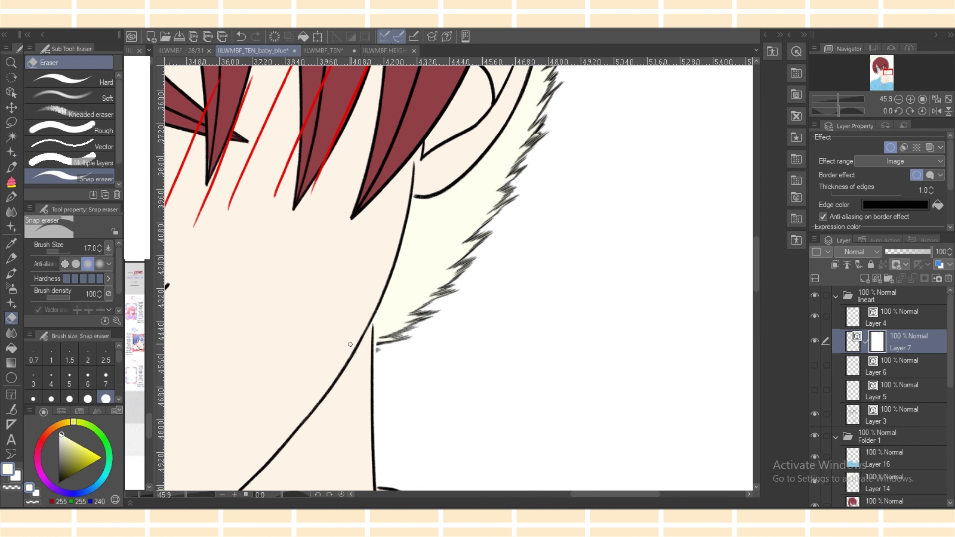
{"action": "key", "text": "g"}
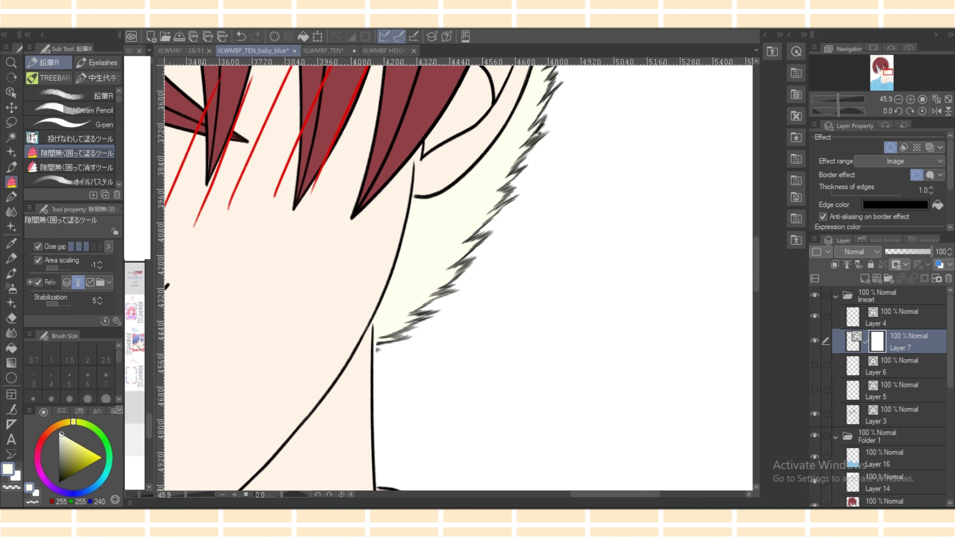
{"action": "left_click", "coordinate": [69, 137]}
{"action": "left_click_drag", "start_coordinate": [371, 337], "coordinate": [385, 327]}
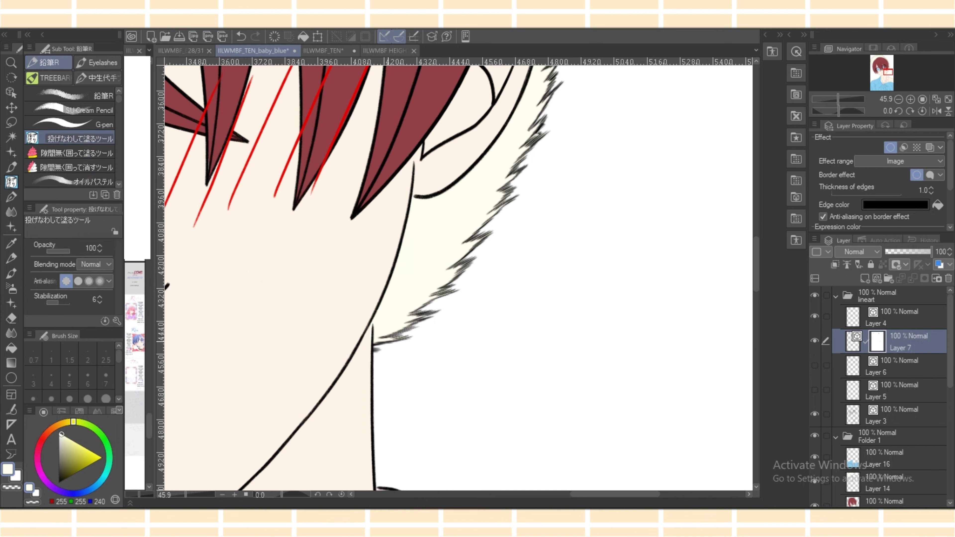
On Layer 16, fill the right shoulder and outer collar with the clothing's light blue, RGB 137, 207, 240, using the gap-closing enclosed fill.
{"action": "left_click_drag", "start_coordinate": [838, 99], "coordinate": [828, 99]}
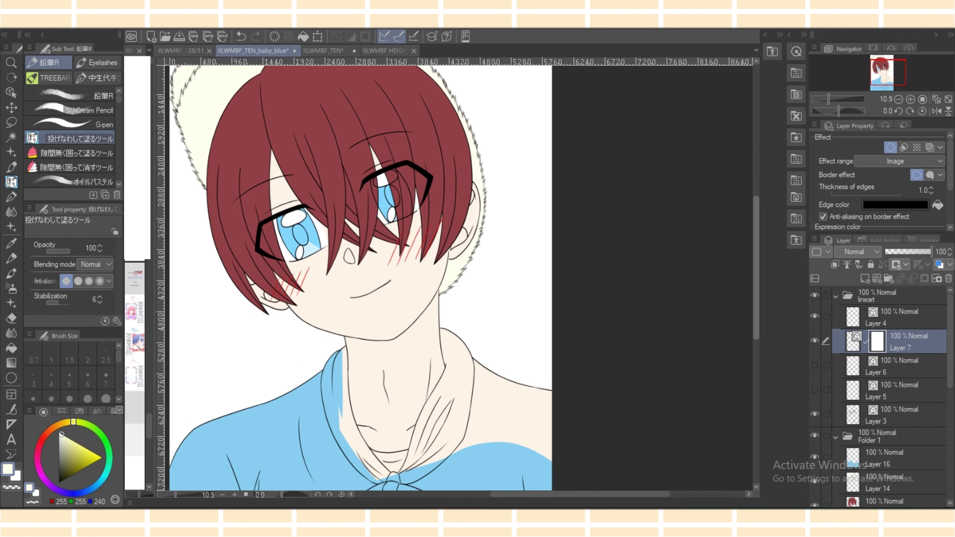
{"action": "left_click_drag", "start_coordinate": [756, 268], "coordinate": [755, 289]}
{"action": "left_click", "coordinate": [879, 458]}
{"action": "left_click", "coordinate": [451, 438], "text": "alt"}
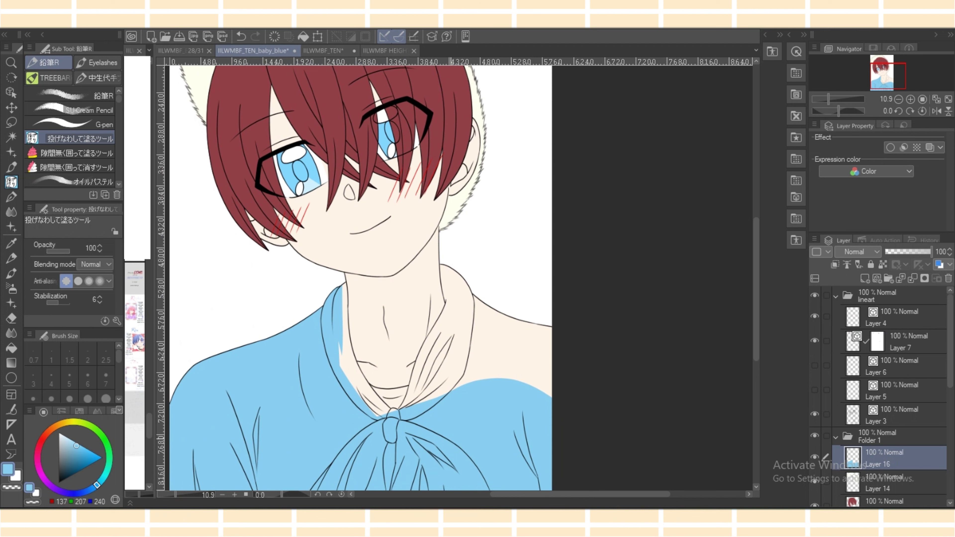
{"action": "mouse_move", "coordinate": [446, 263]}
{"action": "left_mouse_down"}
{"action": "mouse_move", "coordinate": [465, 401]}
{"action": "mouse_move", "coordinate": [616, 321]}
{"action": "left_mouse_up"}
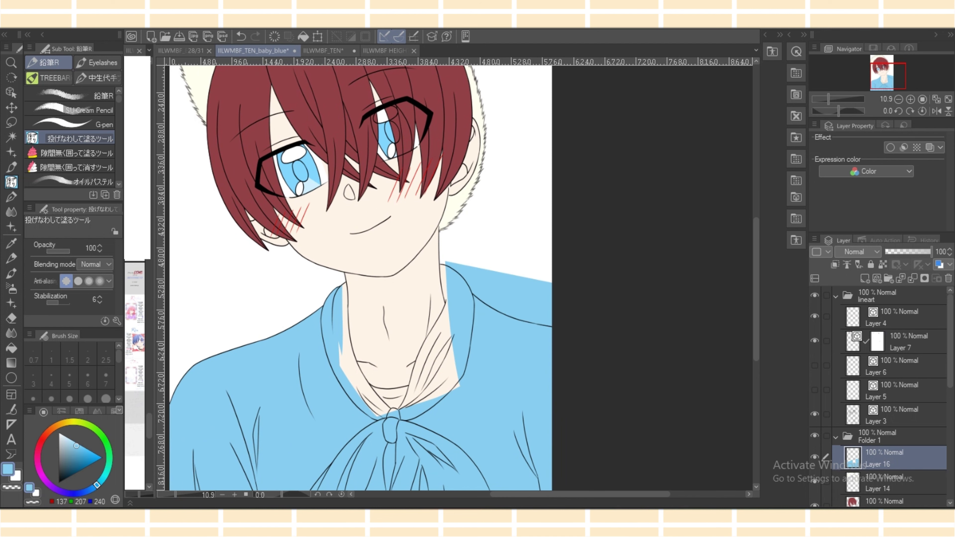
{"action": "left_click", "coordinate": [241, 36]}
{"action": "left_click", "coordinate": [71, 153]}
{"action": "mouse_move", "coordinate": [445, 267]}
{"action": "left_mouse_down"}
{"action": "mouse_move", "coordinate": [629, 341]}
{"action": "mouse_move", "coordinate": [650, 295]}
{"action": "left_mouse_up"}
{"action": "scroll", "coordinate": [466, 282], "scroll_direction": "up", "scroll_amount": 5}
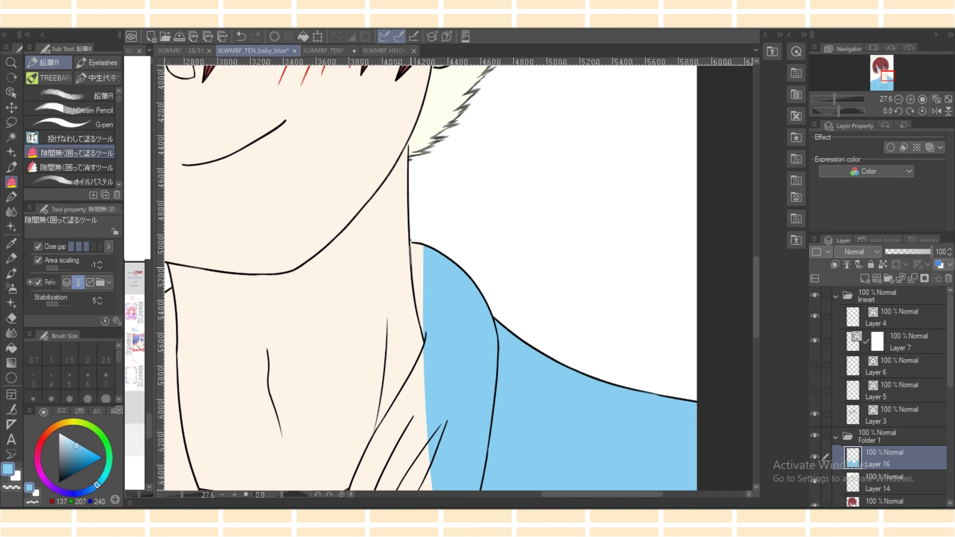
Fill the right collar's upper section beside the neck with light blue and erase the stray blue along its inner edge.
{"action": "mouse_move", "coordinate": [416, 291]}
{"action": "left_mouse_down"}
{"action": "mouse_move", "coordinate": [424, 338]}
{"action": "mouse_move", "coordinate": [385, 413]}
{"action": "mouse_move", "coordinate": [474, 431]}
{"action": "left_mouse_up"}
{"action": "left_click_drag", "start_coordinate": [755, 300], "coordinate": [756, 323]}
{"action": "key", "text": "e"}
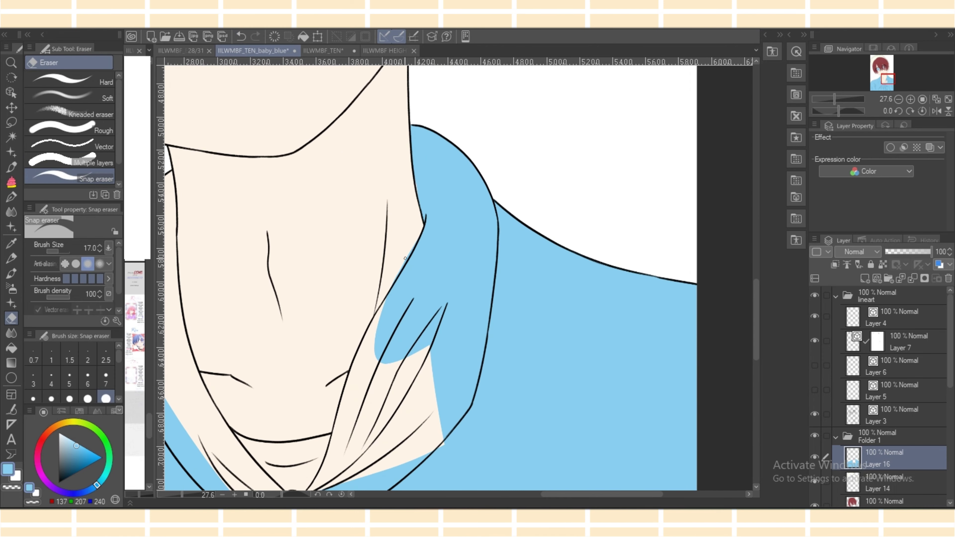
{"action": "mouse_move", "coordinate": [404, 263]}
{"action": "left_mouse_down"}
{"action": "mouse_move", "coordinate": [399, 274]}
{"action": "mouse_move", "coordinate": [417, 241]}
{"action": "left_mouse_up"}
{"action": "key", "text": "p"}
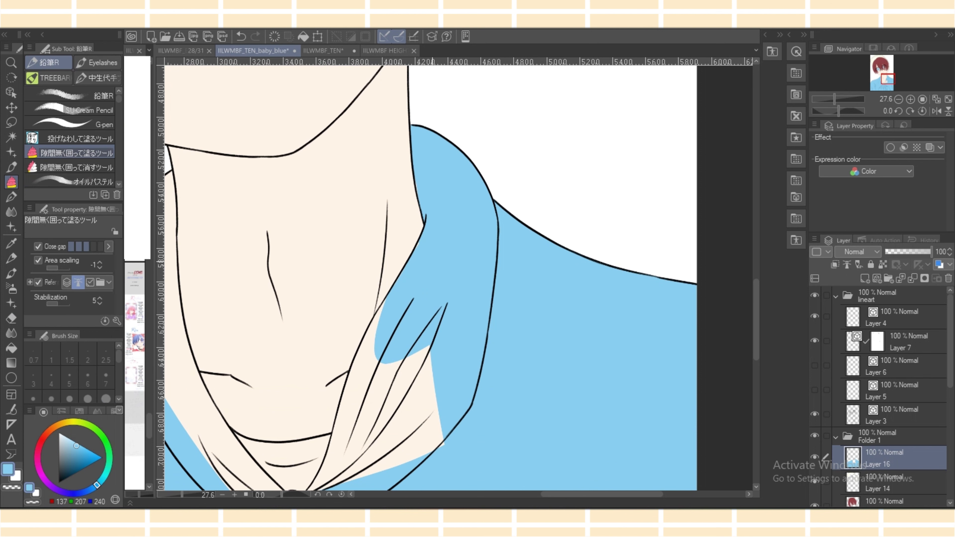
{"action": "key", "text": "e"}
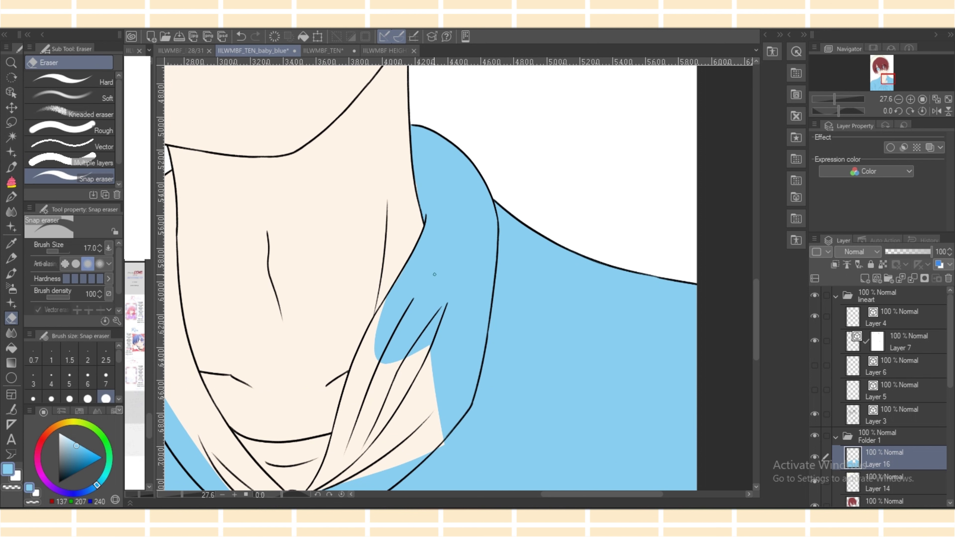
{"action": "key", "text": "g"}
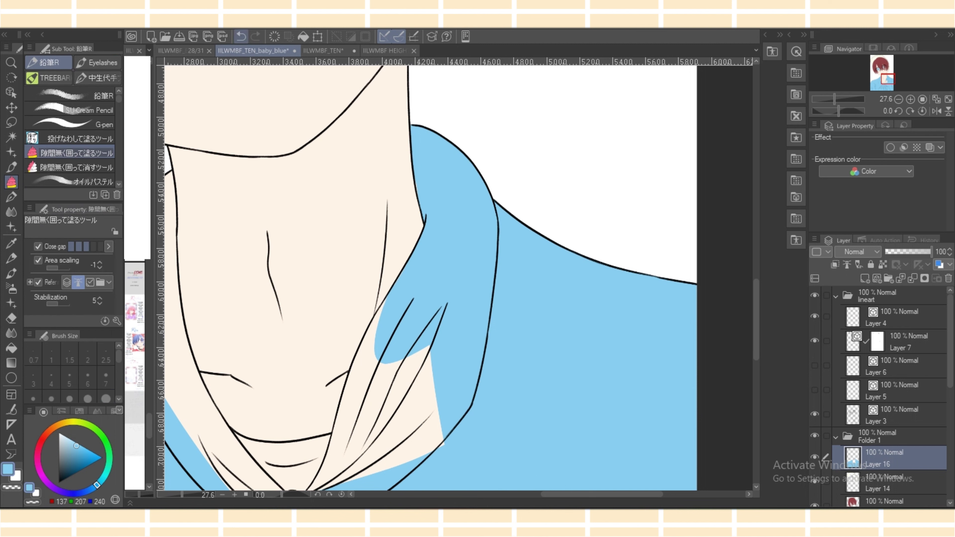
Fill the right collar's folds and inner edge with light blue down to the bow knot.
{"action": "mouse_move", "coordinate": [399, 302]}
{"action": "left_mouse_down"}
{"action": "mouse_move", "coordinate": [544, 327]}
{"action": "mouse_move", "coordinate": [351, 366]}
{"action": "mouse_move", "coordinate": [348, 459]}
{"action": "left_mouse_up"}
{"action": "scroll", "coordinate": [389, 277], "scroll_direction": "down", "scroll_amount": 3}
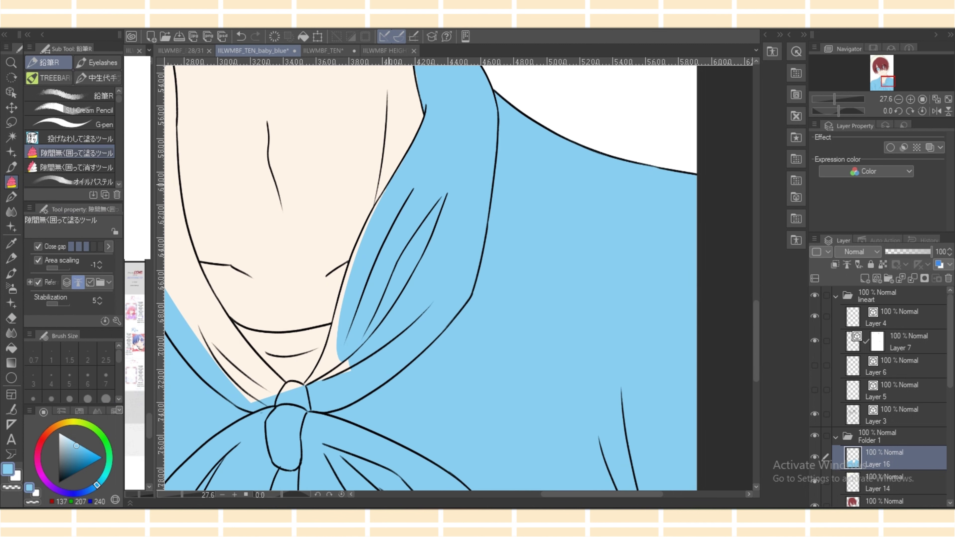
{"action": "mouse_move", "coordinate": [388, 187]}
{"action": "left_mouse_down"}
{"action": "mouse_move", "coordinate": [343, 275]}
{"action": "mouse_move", "coordinate": [362, 288]}
{"action": "left_mouse_up"}
{"action": "left_click_drag", "start_coordinate": [334, 312], "coordinate": [371, 353]}
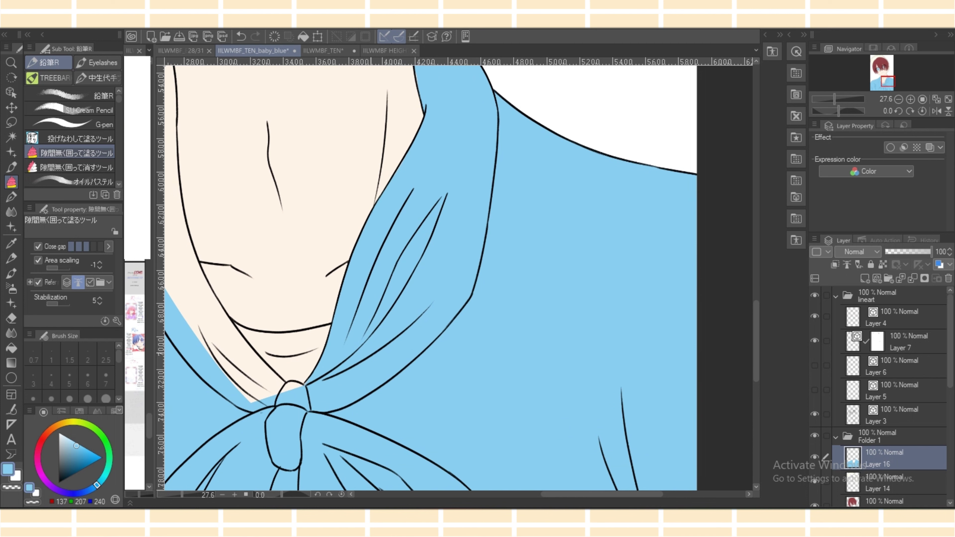
Fill the inner neckline below the throat and the adjoining left collar folds above the knot with light blue.
{"action": "left_click_drag", "start_coordinate": [582, 493], "coordinate": [538, 493]}
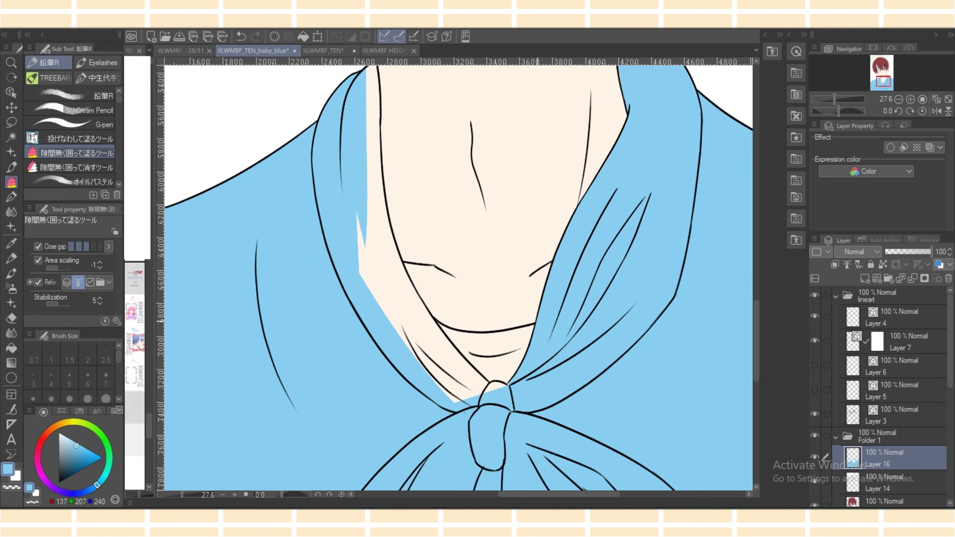
{"action": "mouse_move", "coordinate": [511, 330]}
{"action": "left_mouse_down"}
{"action": "mouse_move", "coordinate": [462, 331]}
{"action": "mouse_move", "coordinate": [541, 376]}
{"action": "left_mouse_up"}
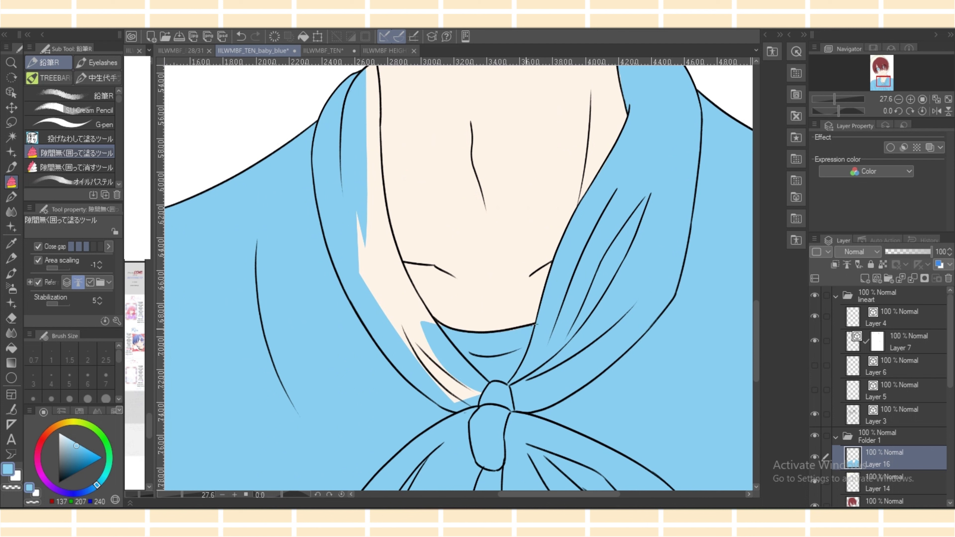
{"action": "mouse_move", "coordinate": [507, 332]}
{"action": "left_mouse_down"}
{"action": "mouse_move", "coordinate": [486, 337]}
{"action": "mouse_move", "coordinate": [415, 411]}
{"action": "mouse_move", "coordinate": [507, 399]}
{"action": "left_mouse_up"}
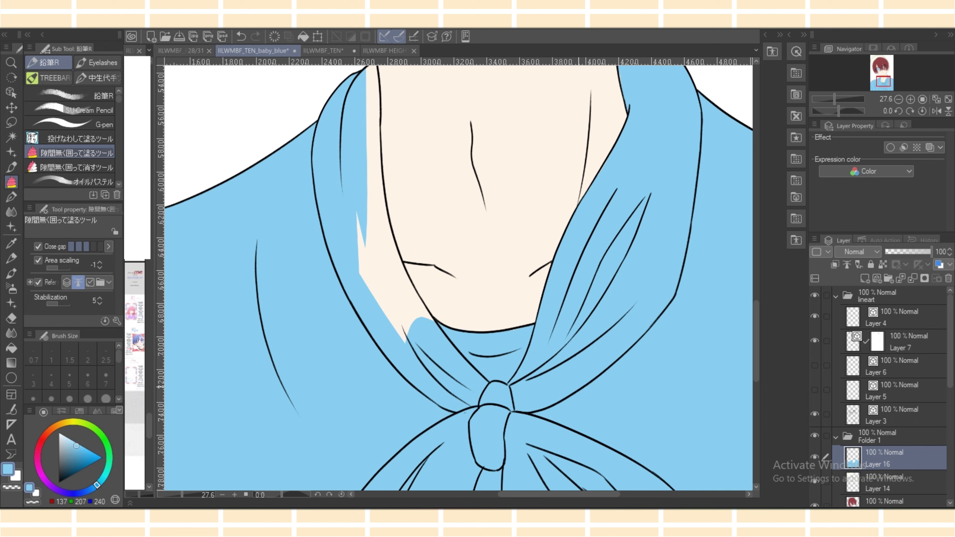
{"action": "left_click", "coordinate": [888, 415]}
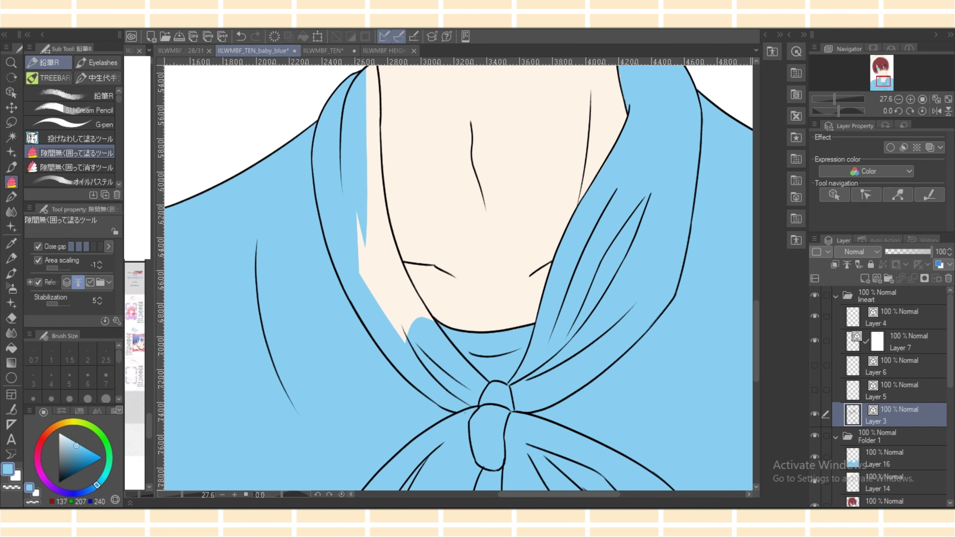
{"action": "key", "text": "e"}
{"action": "key", "text": "e"}
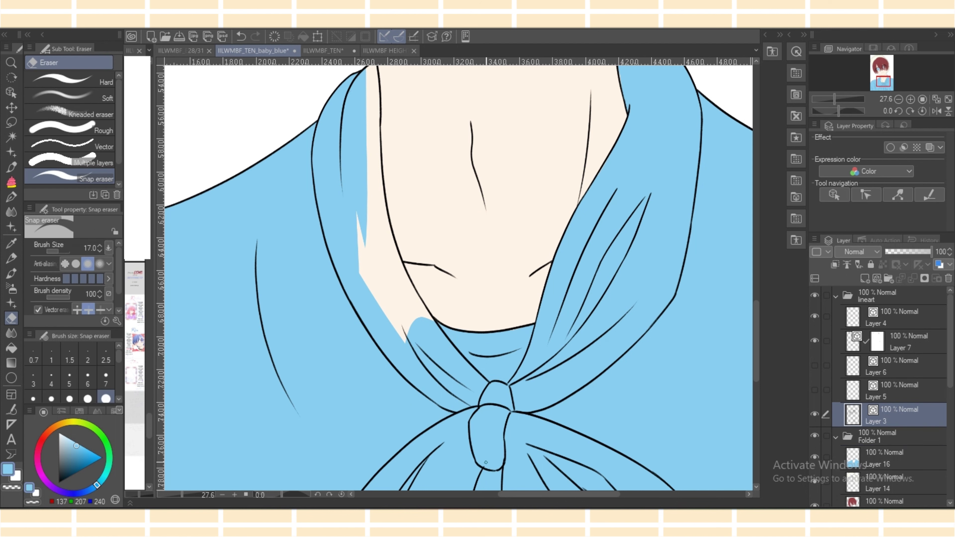
{"action": "key", "text": "p"}
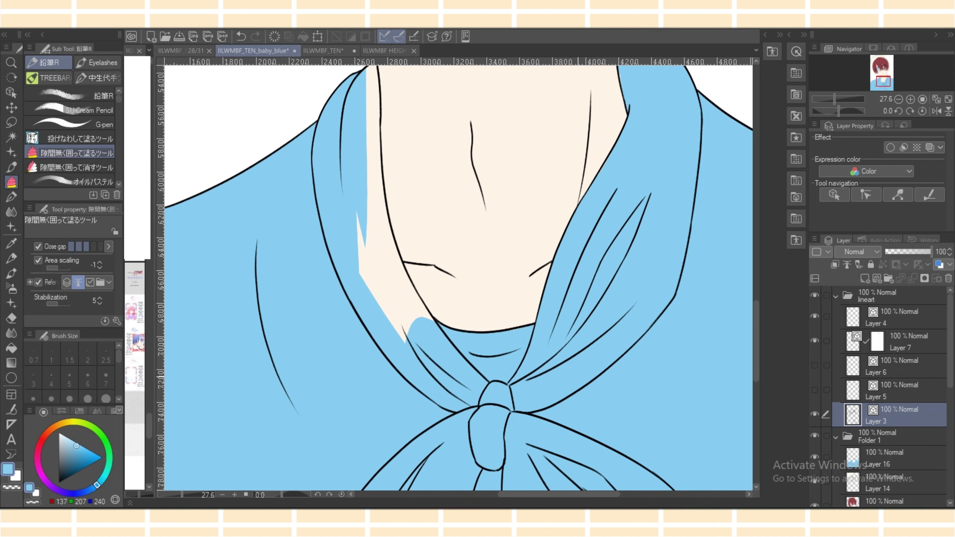
{"action": "left_click", "coordinate": [889, 457]}
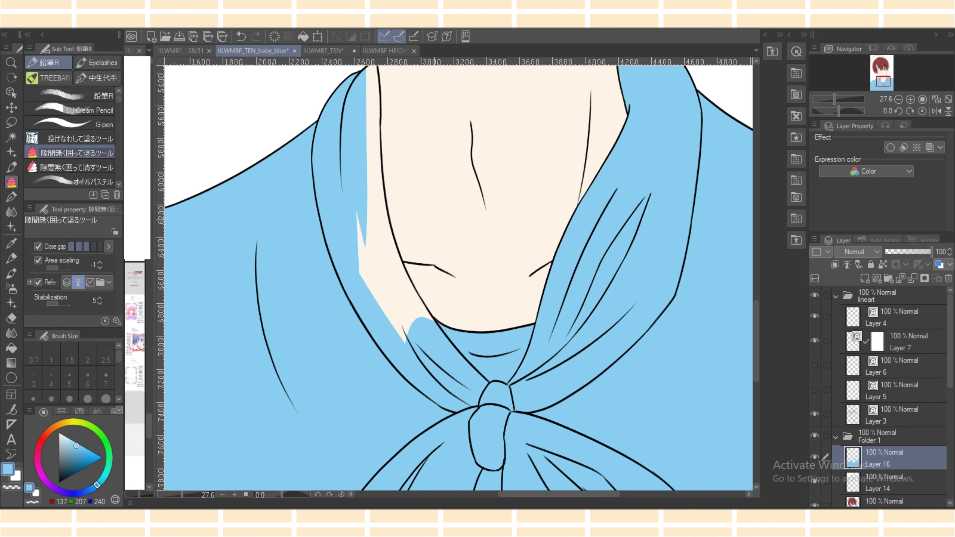
Fill the remaining inner strip of the left collar along the neck, from the jaw down to the neckline, with light blue.
{"action": "left_click_drag", "start_coordinate": [366, 214], "coordinate": [397, 351]}
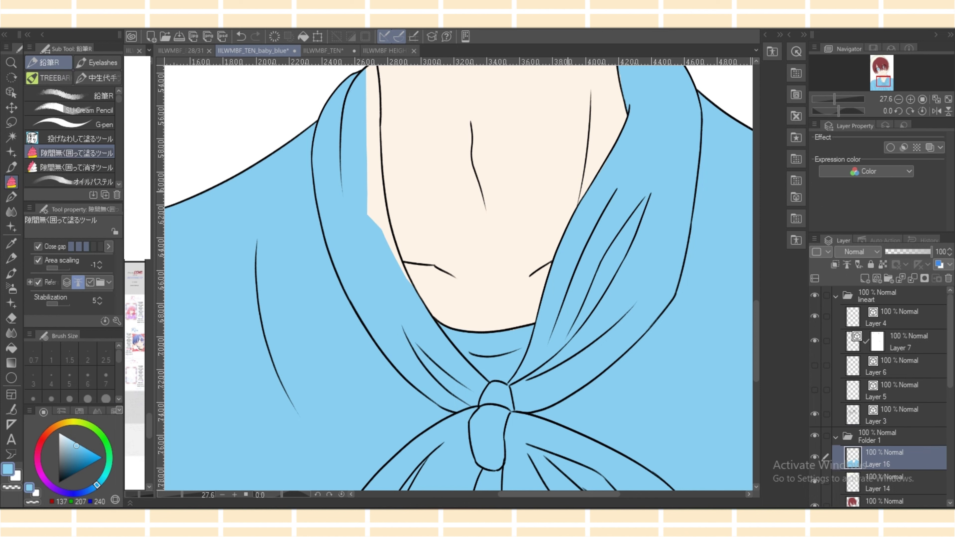
{"action": "scroll", "coordinate": [454, 278], "scroll_direction": "up", "scroll_amount": 3}
{"action": "mouse_move", "coordinate": [376, 132]}
{"action": "left_mouse_down"}
{"action": "mouse_move", "coordinate": [350, 139]}
{"action": "mouse_move", "coordinate": [373, 132]}
{"action": "left_mouse_up"}
{"action": "mouse_move", "coordinate": [379, 189]}
{"action": "left_mouse_down"}
{"action": "mouse_move", "coordinate": [362, 235]}
{"action": "mouse_move", "coordinate": [376, 195]}
{"action": "left_mouse_up"}
{"action": "left_click_drag", "start_coordinate": [367, 286], "coordinate": [376, 268]}
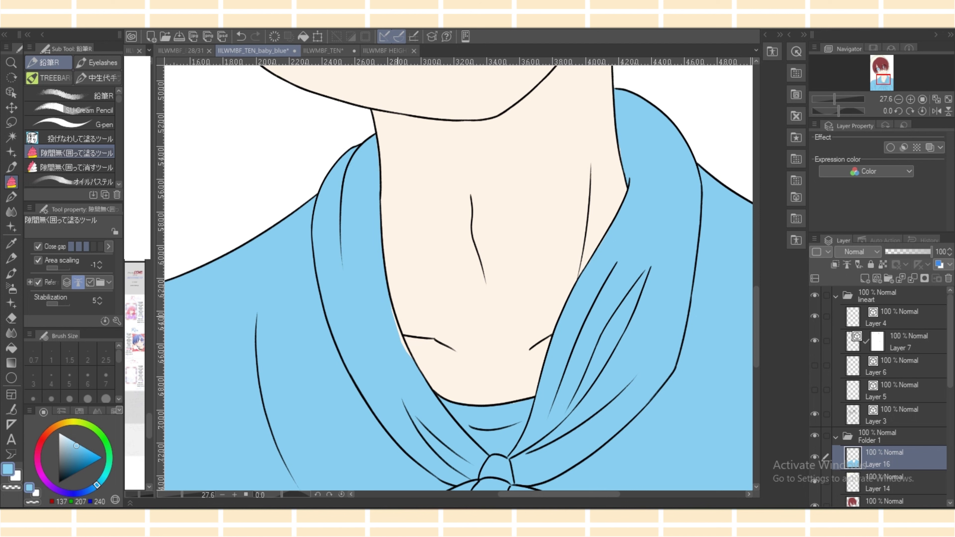
{"action": "mouse_move", "coordinate": [391, 303]}
{"action": "left_mouse_down"}
{"action": "mouse_move", "coordinate": [420, 388]}
{"action": "mouse_move", "coordinate": [397, 327]}
{"action": "mouse_move", "coordinate": [413, 377]}
{"action": "left_mouse_up"}
Examine the whole illustration to check the hood and clothing base colours.
{"action": "key", "text": "ctrl+minus"}
{"action": "key", "text": "ctrl+minus"}
{"action": "key", "text": "ctrl+minus"}
{"action": "key", "text": "ctrl+minus"}
{"action": "key", "text": "ctrl+minus"}
{"action": "key", "text": "ctrl+minus"}
{"action": "key", "text": "ctrl+minus"}
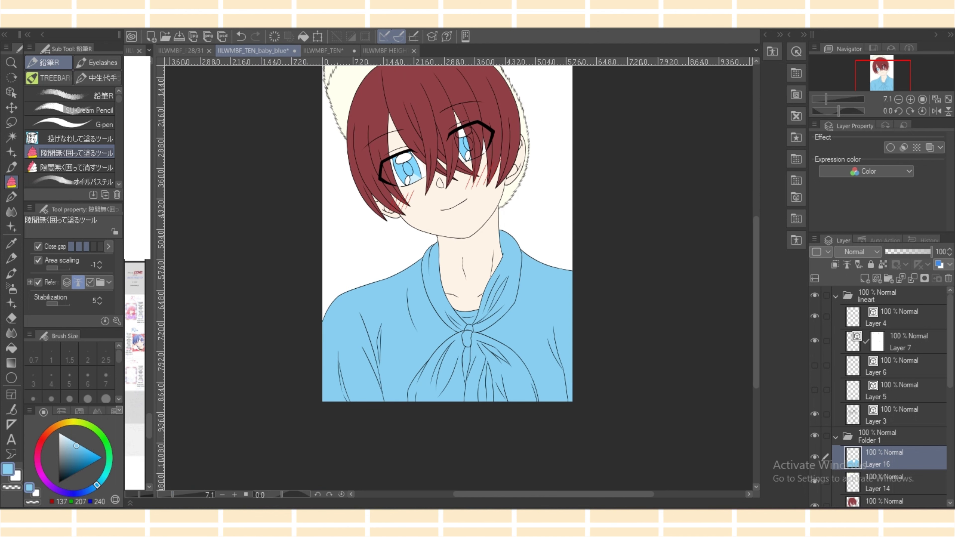
{"action": "scroll", "coordinate": [451, 278], "scroll_direction": "up", "scroll_amount": 4}
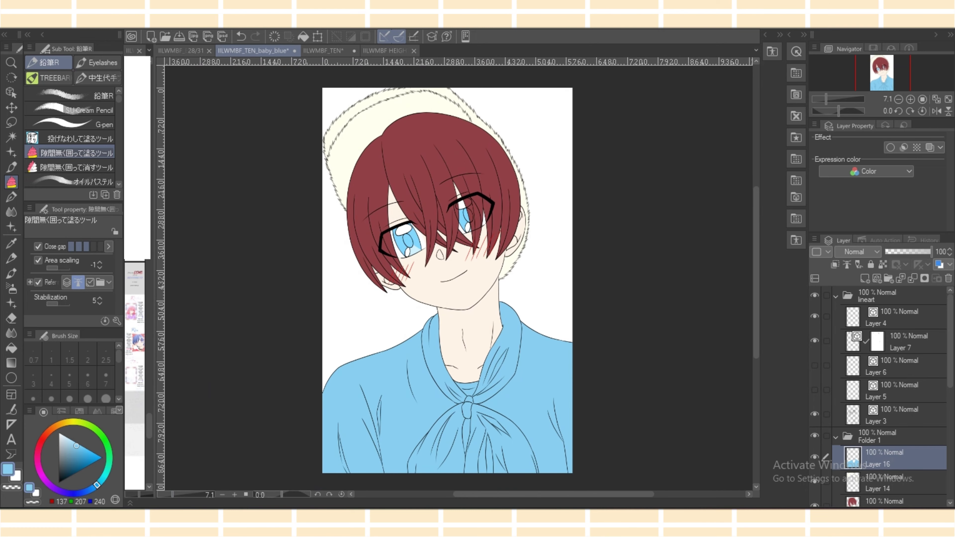
Add a new layer clipped to the hood's fur lineart layer, Layer 7.
{"action": "left_click", "coordinate": [906, 341]}
{"action": "left_click", "coordinate": [865, 278]}
{"action": "left_click", "coordinate": [835, 264]}
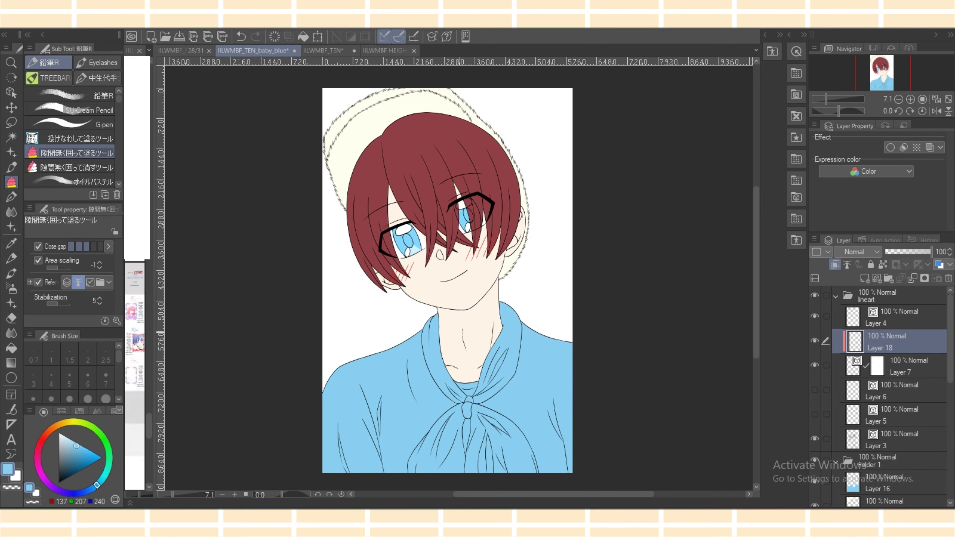
Sample the hood's cream and try darker tan fills on the clipped layer, ending with RGB 149, 125, 73.
{"action": "left_click", "coordinate": [344, 144], "text": "alt"}
{"action": "mouse_move", "coordinate": [63, 455]}
{"action": "left_mouse_down"}
{"action": "mouse_move", "coordinate": [70, 422]}
{"action": "mouse_move", "coordinate": [62, 424]}
{"action": "mouse_move", "coordinate": [63, 457]}
{"action": "mouse_move", "coordinate": [67, 465]}
{"action": "mouse_move", "coordinate": [83, 453]}
{"action": "mouse_move", "coordinate": [72, 461]}
{"action": "left_mouse_up"}
{"action": "left_click", "coordinate": [303, 36]}
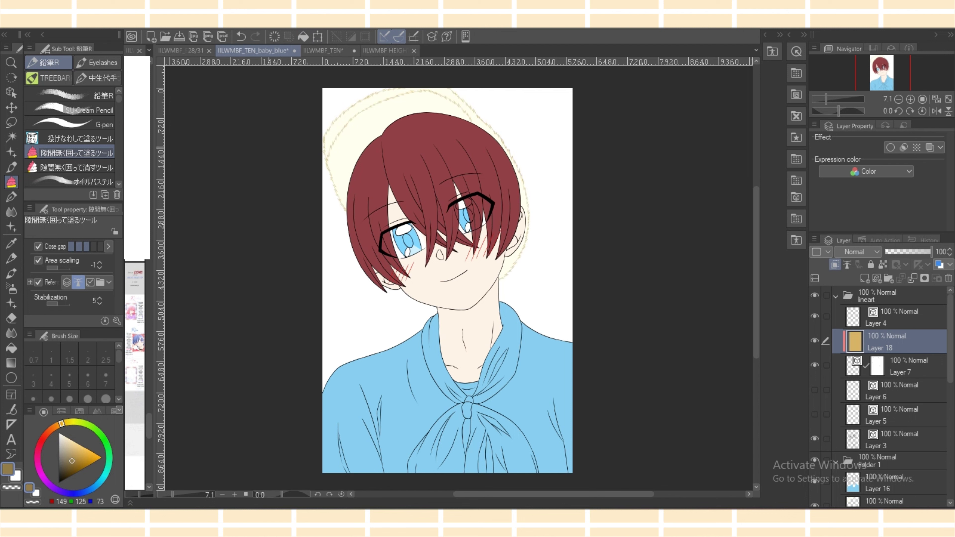
{"action": "left_click", "coordinate": [303, 36]}
Try recolouring the hood's fur lineart with olive (RGB 97, 91, 39) and dark grey (RGB 61, 61, 61) fills.
{"action": "left_click", "coordinate": [69, 469]}
{"action": "left_click_drag", "start_coordinate": [62, 423], "coordinate": [70, 421]}
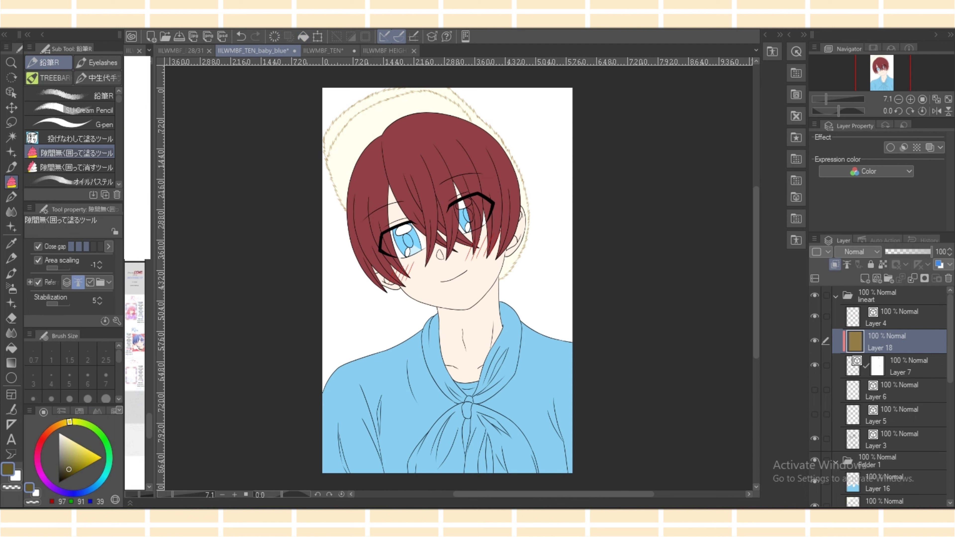
{"action": "left_click", "coordinate": [303, 36]}
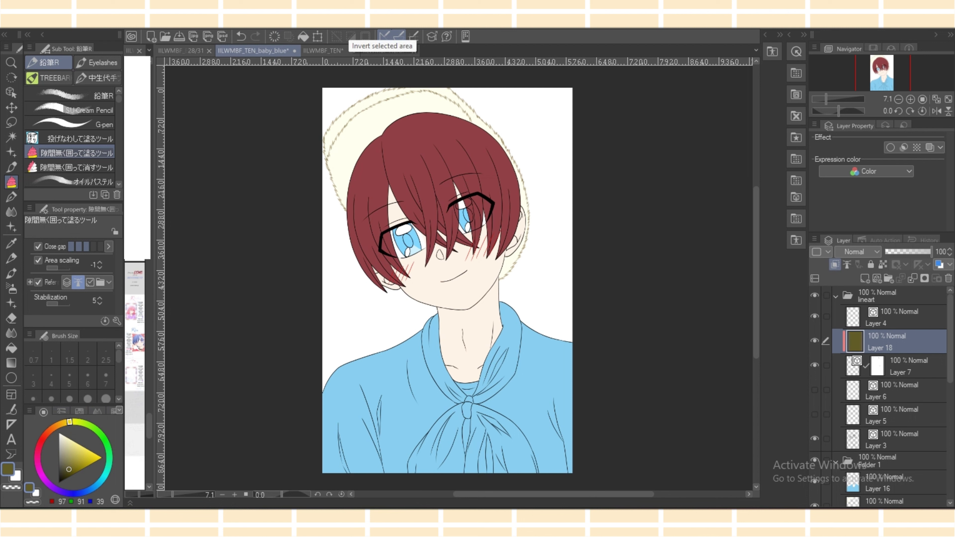
{"action": "left_click", "coordinate": [58, 471]}
{"action": "left_click", "coordinate": [303, 36]}
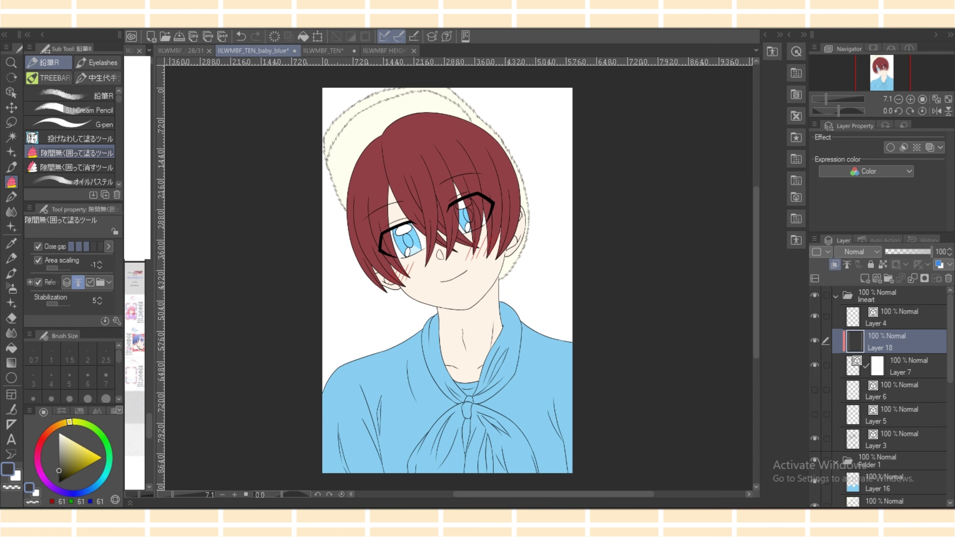
Try a dark reddish-brown fill (RGB 80, 42, 25) on the hood's fur lineart.
{"action": "scroll", "coordinate": [458, 278], "scroll_direction": "up", "scroll_amount": 3}
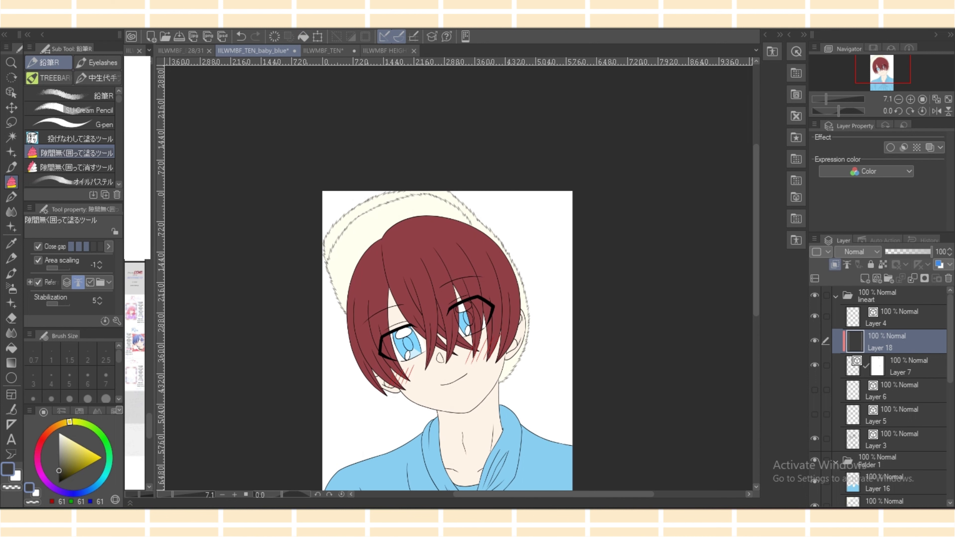
{"action": "scroll", "coordinate": [459, 278], "scroll_direction": "up", "scroll_amount": 3}
{"action": "scroll", "coordinate": [459, 278], "scroll_direction": "down", "scroll_amount": 1}
{"action": "left_click_drag", "start_coordinate": [69, 422], "coordinate": [49, 431]}
{"action": "left_click", "coordinate": [67, 470]}
{"action": "left_click_drag", "start_coordinate": [71, 470], "coordinate": [69, 472]}
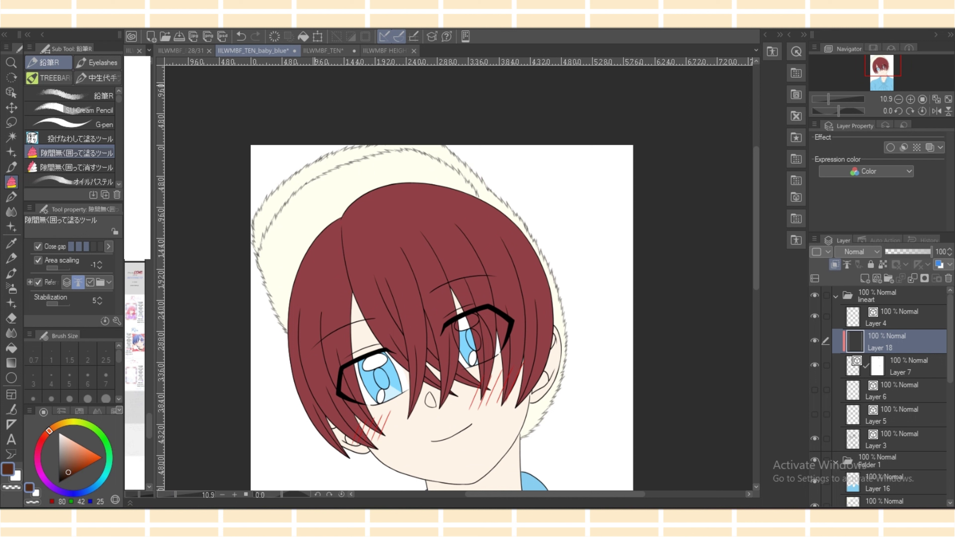
{"action": "left_click", "coordinate": [303, 36]}
Try pale cyan (RGB 197, 249, 255) and dark teal (RGB 32, 59, 62) fills on the hood's fur lineart.
{"action": "left_click", "coordinate": [94, 487]}
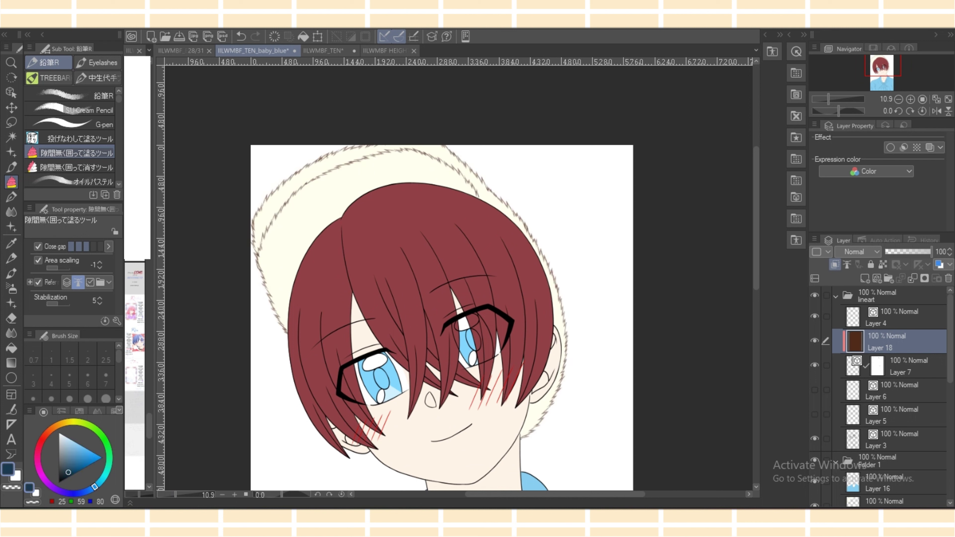
{"action": "mouse_move", "coordinate": [95, 487]}
{"action": "left_mouse_down"}
{"action": "mouse_move", "coordinate": [102, 479]}
{"action": "mouse_move", "coordinate": [69, 438]}
{"action": "left_mouse_up"}
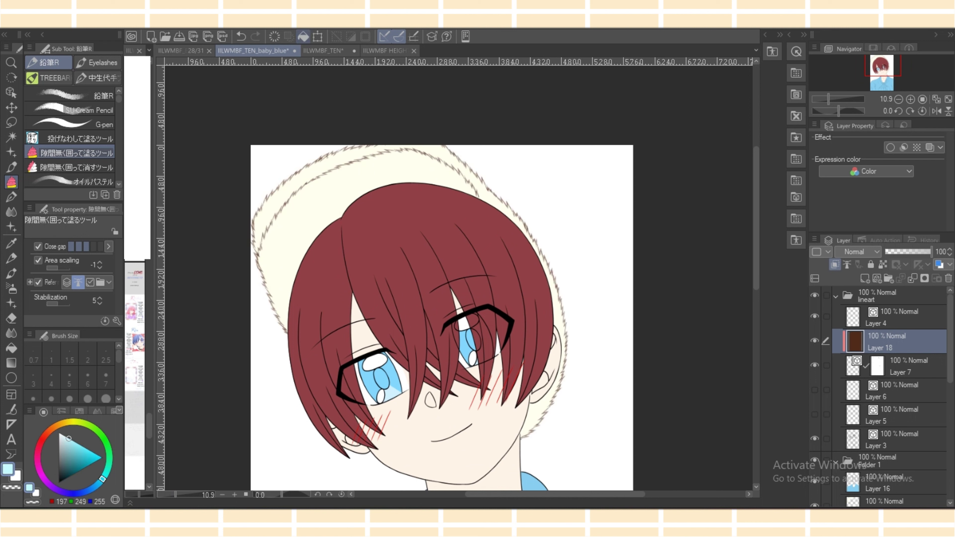
{"action": "left_click", "coordinate": [303, 36]}
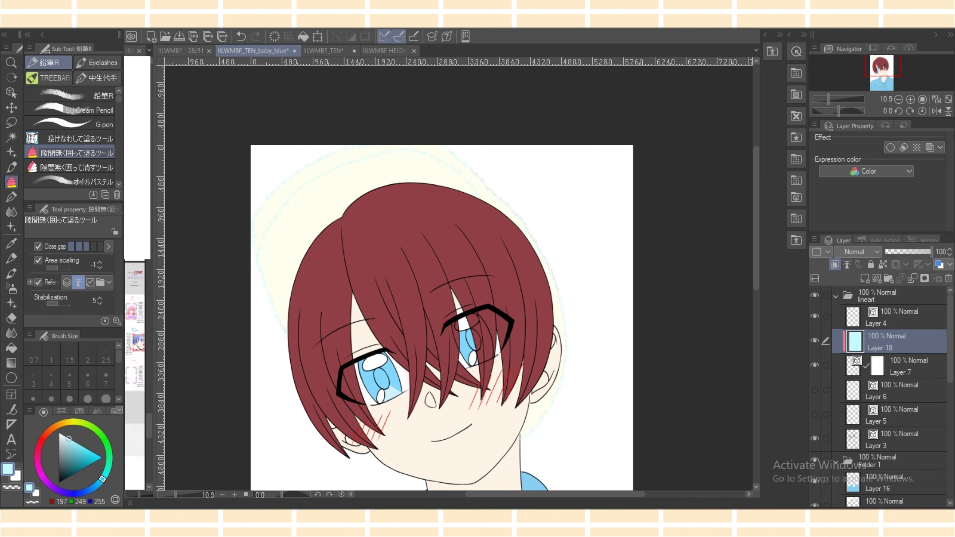
{"action": "left_click_drag", "start_coordinate": [69, 438], "coordinate": [63, 474]}
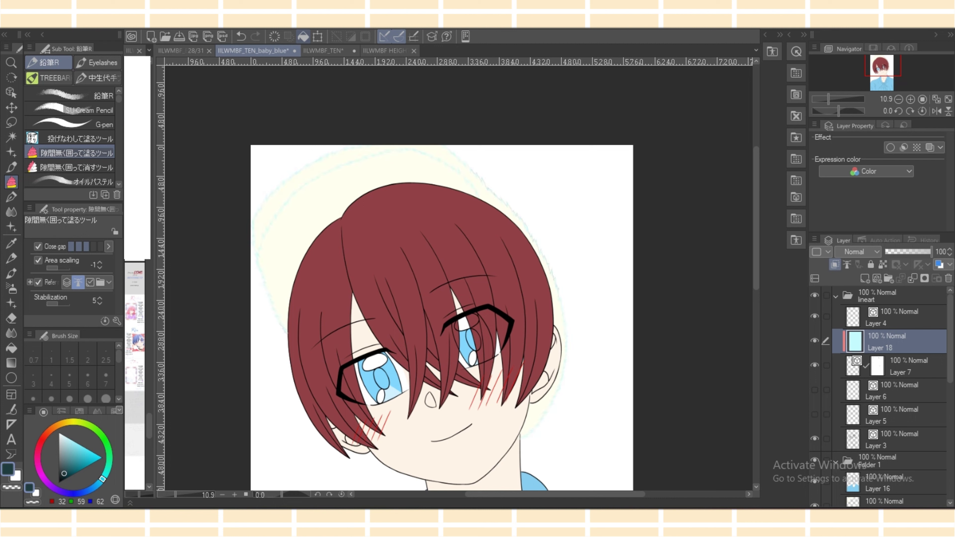
{"action": "left_click", "coordinate": [303, 36]}
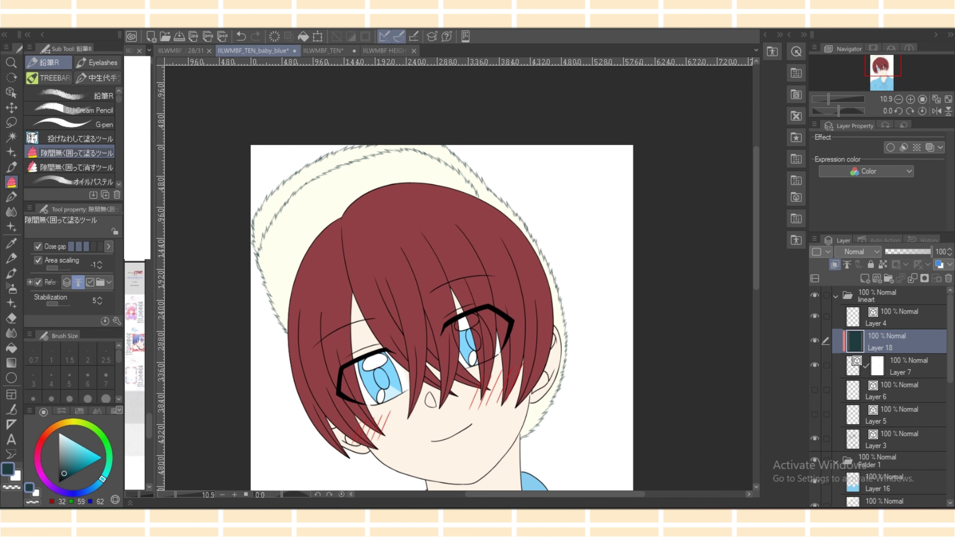
Recolour the hood's fur lineart by filling its clipped layer with dark brown, RGB 54, 48, 27.
{"action": "left_click_drag", "start_coordinate": [64, 473], "coordinate": [63, 474]}
{"action": "left_click", "coordinate": [65, 422]}
{"action": "left_click", "coordinate": [303, 36]}
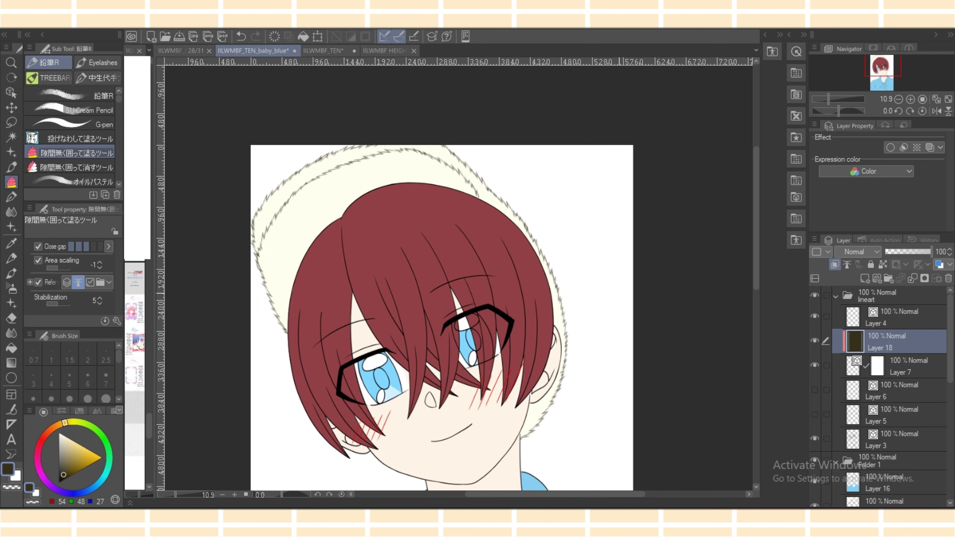
Add a new layer clipped to the clothing lineart layer, Layer 3.
{"action": "scroll", "coordinate": [739, 264], "scroll_direction": "down", "scroll_amount": 5}
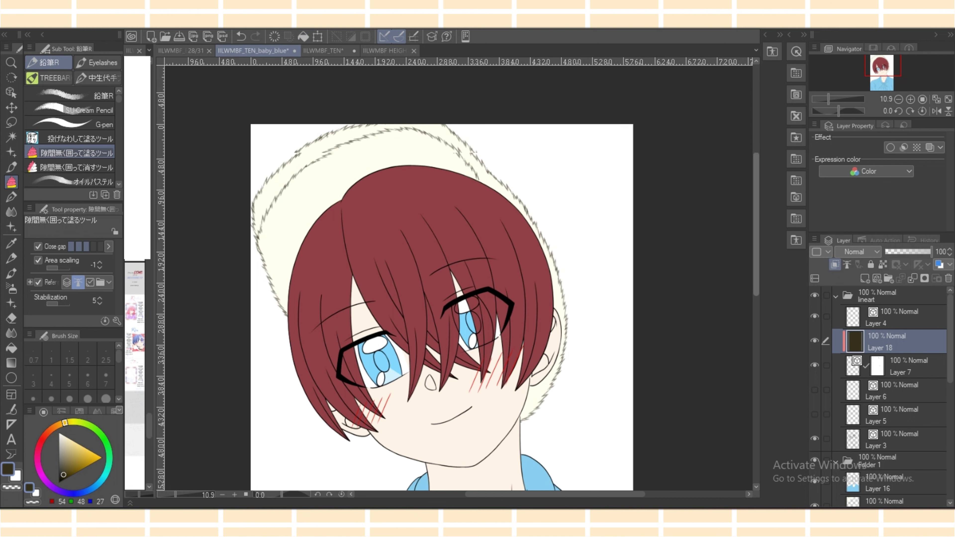
{"action": "scroll", "coordinate": [442, 277], "scroll_direction": "down", "scroll_amount": 1}
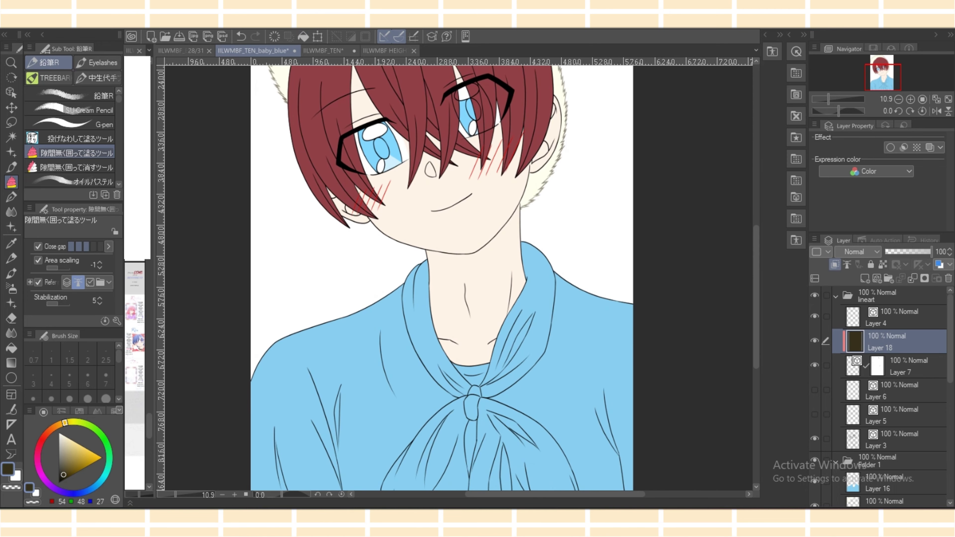
{"action": "left_click", "coordinate": [891, 439]}
{"action": "left_click", "coordinate": [865, 278]}
{"action": "left_click", "coordinate": [834, 264]}
{"action": "scroll", "coordinate": [442, 278], "scroll_direction": "down", "scroll_amount": 1}
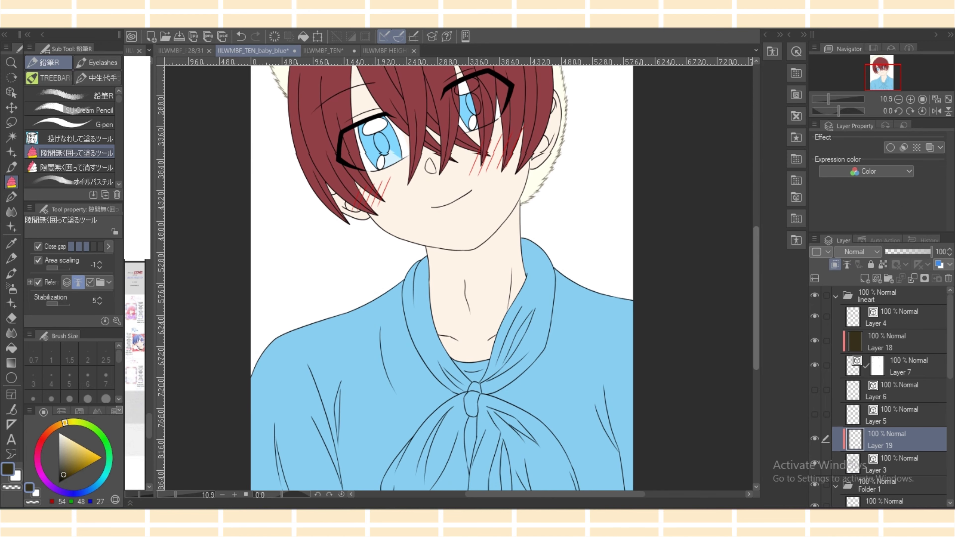
{"action": "scroll", "coordinate": [442, 278], "scroll_direction": "down", "scroll_amount": 3}
{"action": "scroll", "coordinate": [442, 278], "scroll_direction": "up", "scroll_amount": 1}
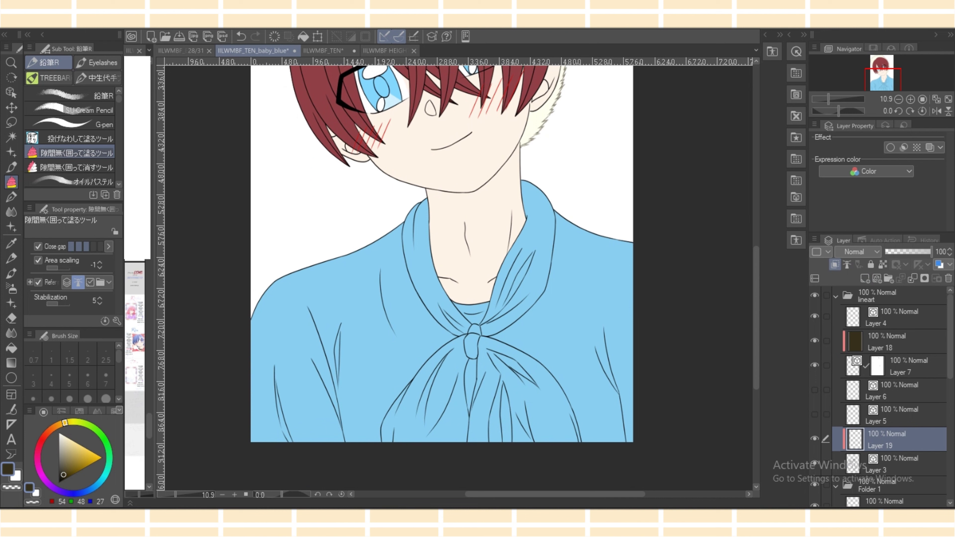
Add a Multiply layer clipped to the light blue clothing base layer, Layer 16.
{"action": "left_click", "coordinate": [79, 410]}
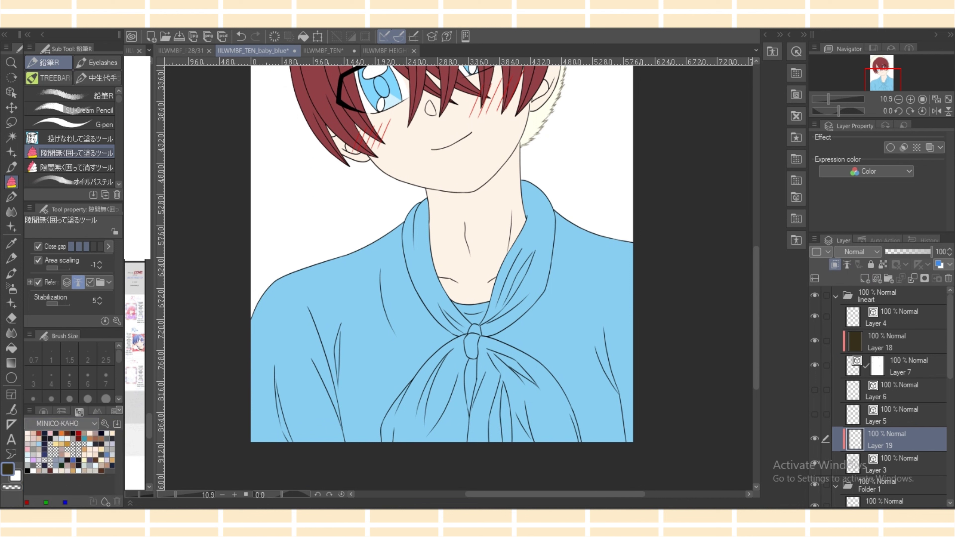
{"action": "left_click_drag", "start_coordinate": [950, 337], "coordinate": [950, 397]}
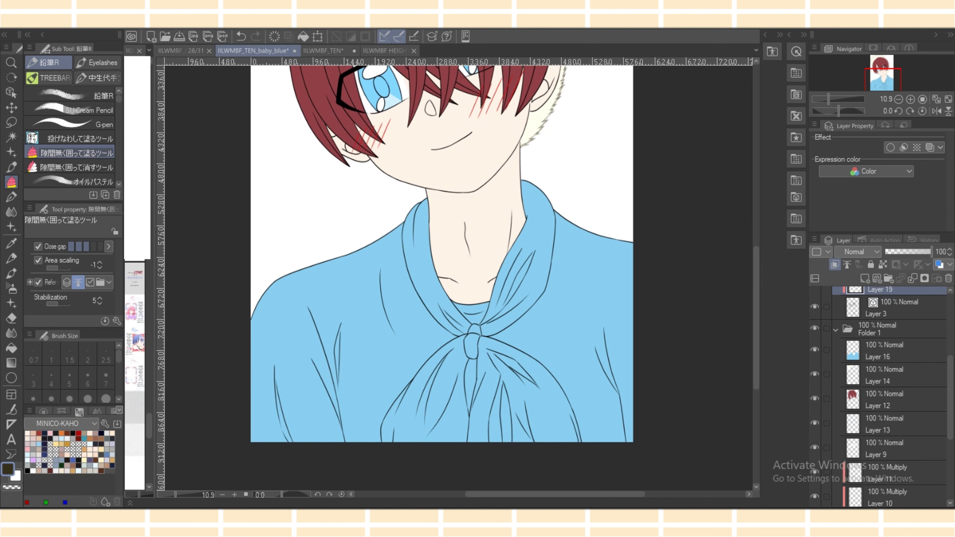
{"action": "left_click", "coordinate": [885, 349]}
{"action": "left_click", "coordinate": [865, 278]}
{"action": "left_click", "coordinate": [834, 264]}
{"action": "left_click", "coordinate": [857, 251]}
{"action": "left_click", "coordinate": [853, 288]}
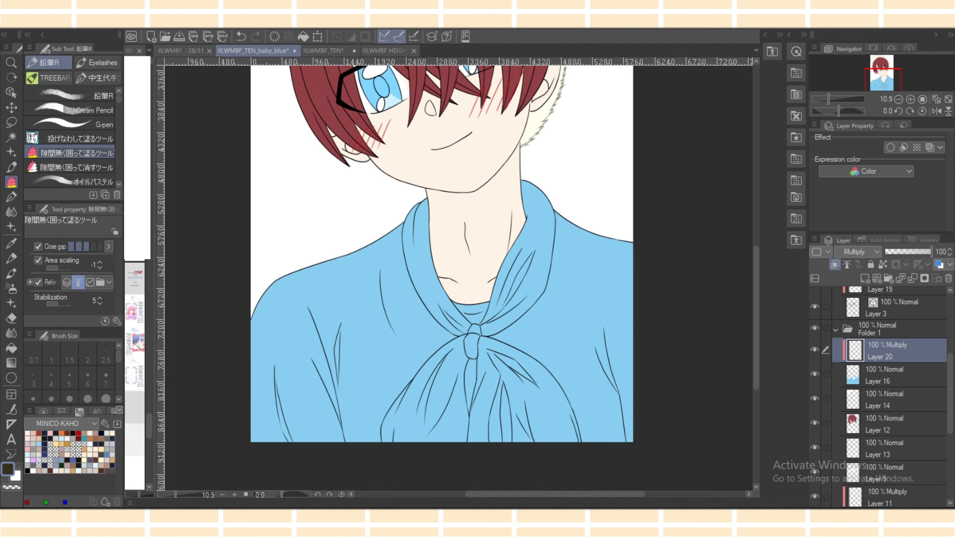
Shade the inner fold of the left collar beside the neck with a pale lavender lasso fill.
{"action": "left_click", "coordinate": [76, 138]}
{"action": "left_click", "coordinate": [107, 460]}
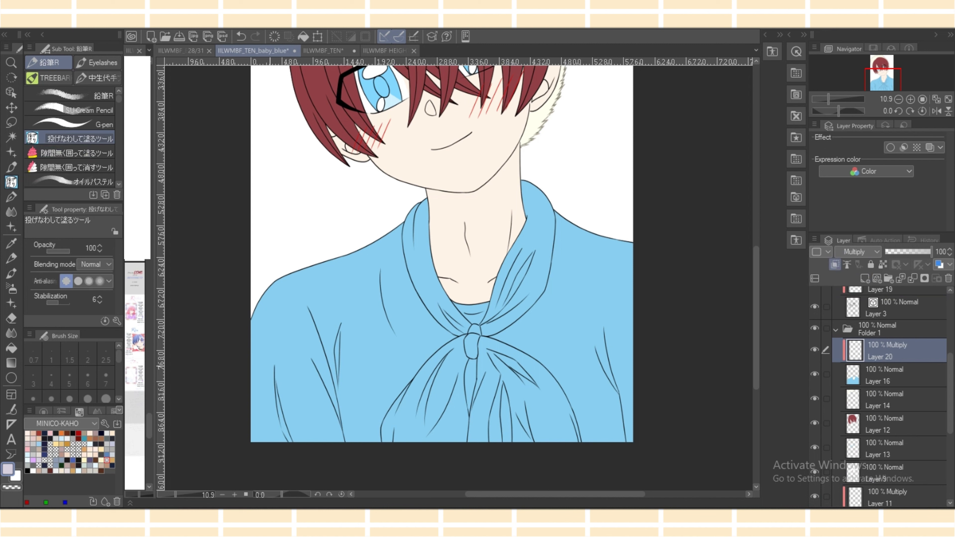
{"action": "mouse_move", "coordinate": [420, 205]}
{"action": "left_mouse_down"}
{"action": "mouse_move", "coordinate": [428, 215]}
{"action": "mouse_move", "coordinate": [430, 198]}
{"action": "left_mouse_up"}
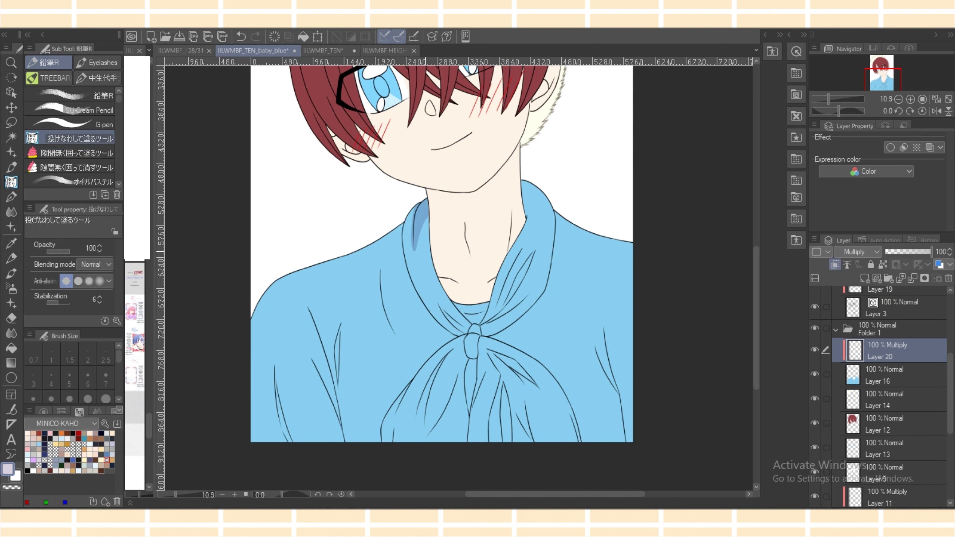
Sample the collar shadow's blue, darken it to navy (RGB 22, 57, 84), and recolour the lower clothing lineart on Layer 19.
{"action": "left_click", "coordinate": [425, 214], "text": "alt"}
{"action": "left_click", "coordinate": [884, 374]}
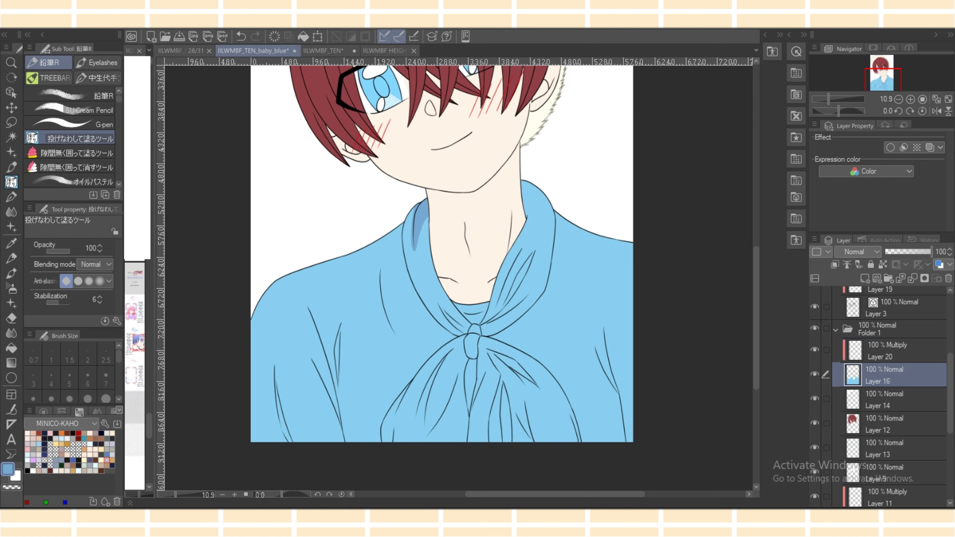
{"action": "scroll", "coordinate": [884, 395], "scroll_direction": "up", "scroll_amount": 2}
{"action": "left_click", "coordinate": [884, 317]}
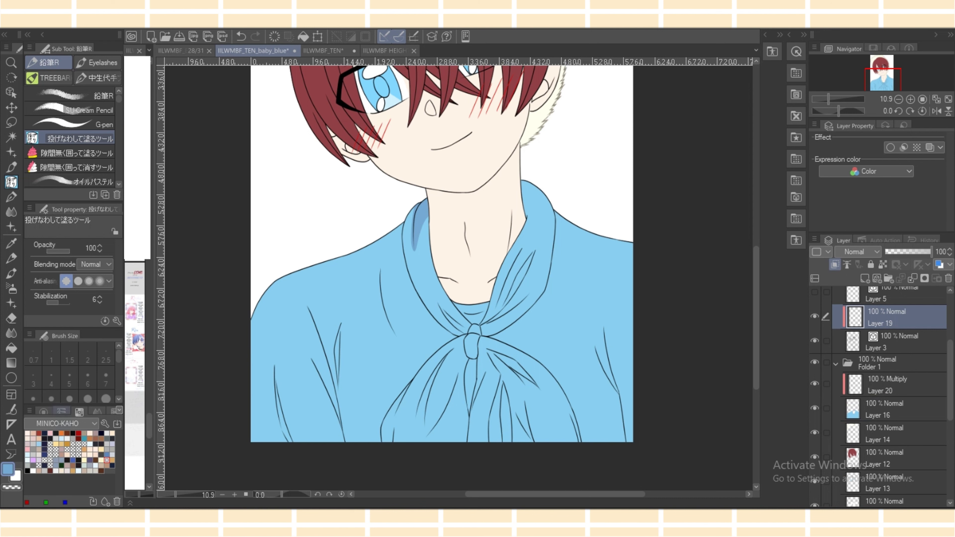
{"action": "left_click", "coordinate": [44, 411]}
{"action": "left_click_drag", "start_coordinate": [73, 464], "coordinate": [69, 472]}
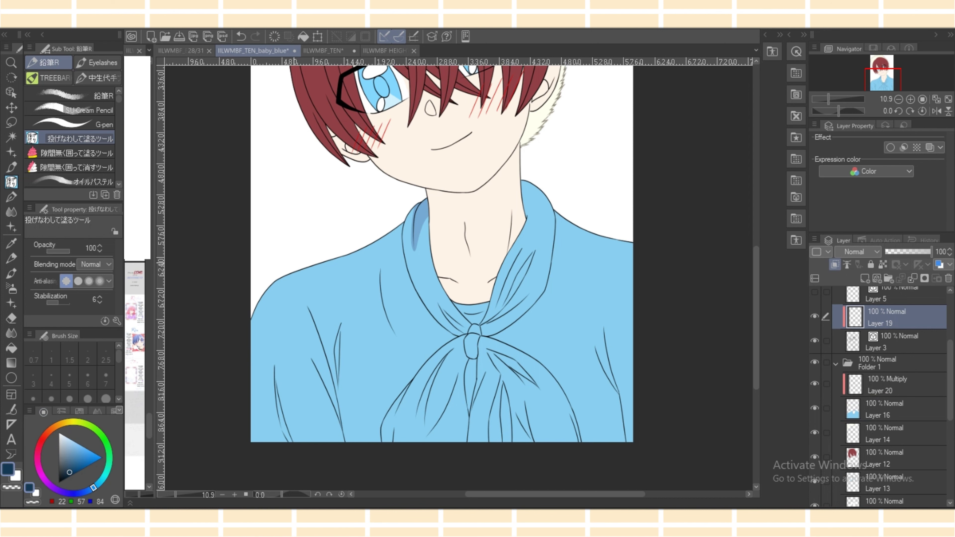
{"action": "mouse_move", "coordinate": [288, 234]}
{"action": "left_mouse_down"}
{"action": "mouse_move", "coordinate": [572, 475]}
{"action": "mouse_move", "coordinate": [619, 285]}
{"action": "mouse_move", "coordinate": [465, 303]}
{"action": "left_mouse_up"}
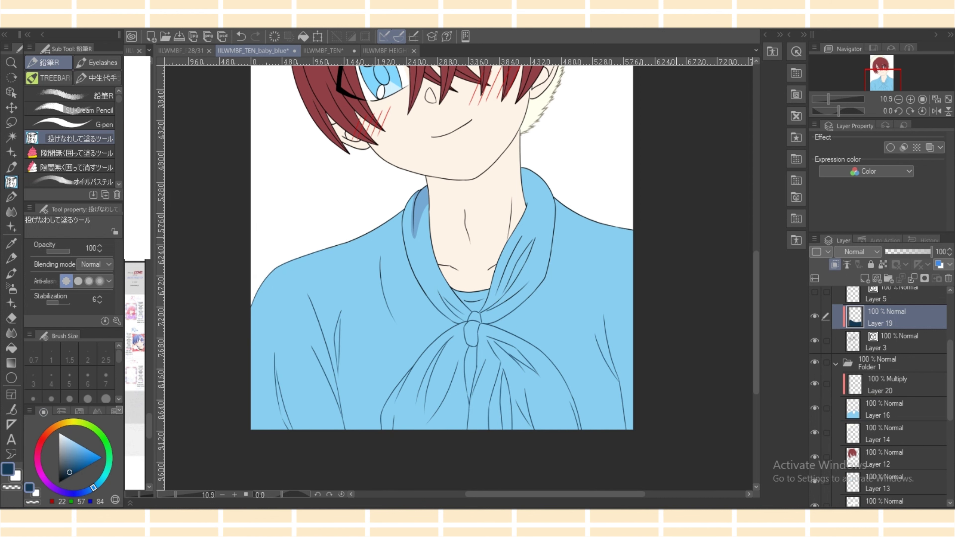
Recolour the lineart around the bow knot, neckline and left collar navy on Layer 19.
{"action": "scroll", "coordinate": [442, 274], "scroll_direction": "up", "scroll_amount": 3}
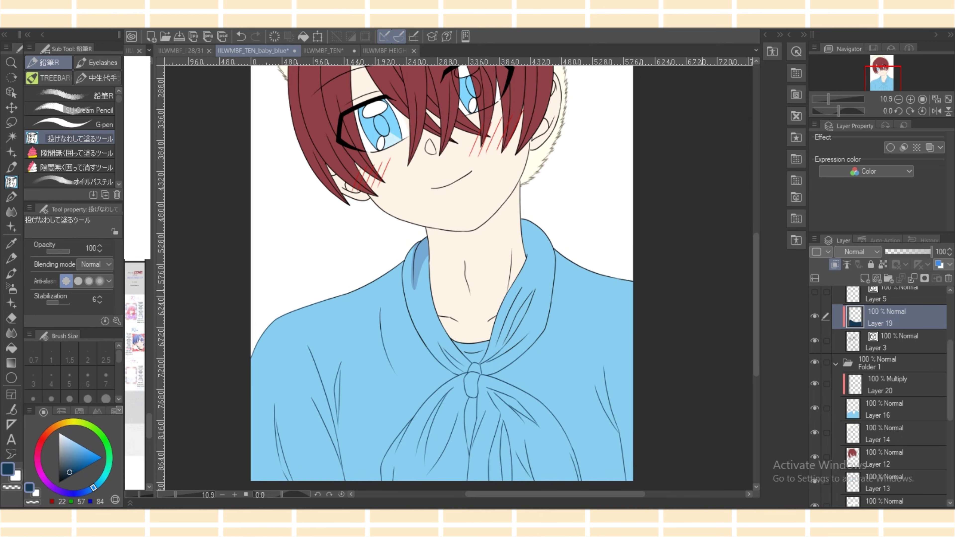
{"action": "mouse_move", "coordinate": [508, 344]}
{"action": "left_mouse_down"}
{"action": "mouse_move", "coordinate": [526, 276]}
{"action": "mouse_move", "coordinate": [500, 346]}
{"action": "left_mouse_up"}
{"action": "mouse_move", "coordinate": [423, 341]}
{"action": "left_mouse_down"}
{"action": "mouse_move", "coordinate": [396, 291]}
{"action": "mouse_move", "coordinate": [420, 239]}
{"action": "mouse_move", "coordinate": [331, 275]}
{"action": "mouse_move", "coordinate": [365, 338]}
{"action": "left_mouse_up"}
{"action": "mouse_move", "coordinate": [388, 274]}
{"action": "left_mouse_down"}
{"action": "mouse_move", "coordinate": [415, 371]}
{"action": "mouse_move", "coordinate": [413, 353]}
{"action": "left_mouse_up"}
{"action": "mouse_move", "coordinate": [406, 288]}
{"action": "left_mouse_down"}
{"action": "mouse_move", "coordinate": [450, 353]}
{"action": "mouse_move", "coordinate": [441, 331]}
{"action": "mouse_move", "coordinate": [451, 367]}
{"action": "mouse_move", "coordinate": [464, 363]}
{"action": "left_mouse_up"}
Recolour the lineart of the right collar, right shoulder and outer left sleeve navy.
{"action": "scroll", "coordinate": [442, 338], "scroll_direction": "right", "scroll_amount": 2}
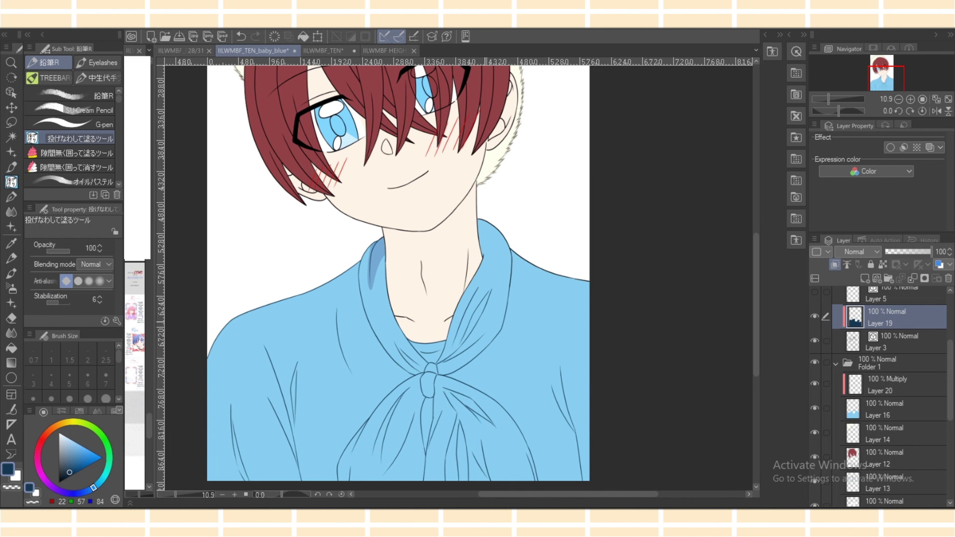
{"action": "left_click_drag", "start_coordinate": [482, 213], "coordinate": [606, 316]}
{"action": "mouse_move", "coordinate": [541, 256]}
{"action": "left_mouse_down"}
{"action": "mouse_move", "coordinate": [535, 449]}
{"action": "mouse_move", "coordinate": [661, 410]}
{"action": "left_mouse_up"}
{"action": "left_click_drag", "start_coordinate": [226, 303], "coordinate": [214, 399]}
Sample the clothing's light blue with Layer 16 active, close to the neck area.
{"action": "left_click_drag", "start_coordinate": [175, 494], "coordinate": [178, 494]}
{"action": "scroll", "coordinate": [457, 278], "scroll_direction": "up", "scroll_amount": 5}
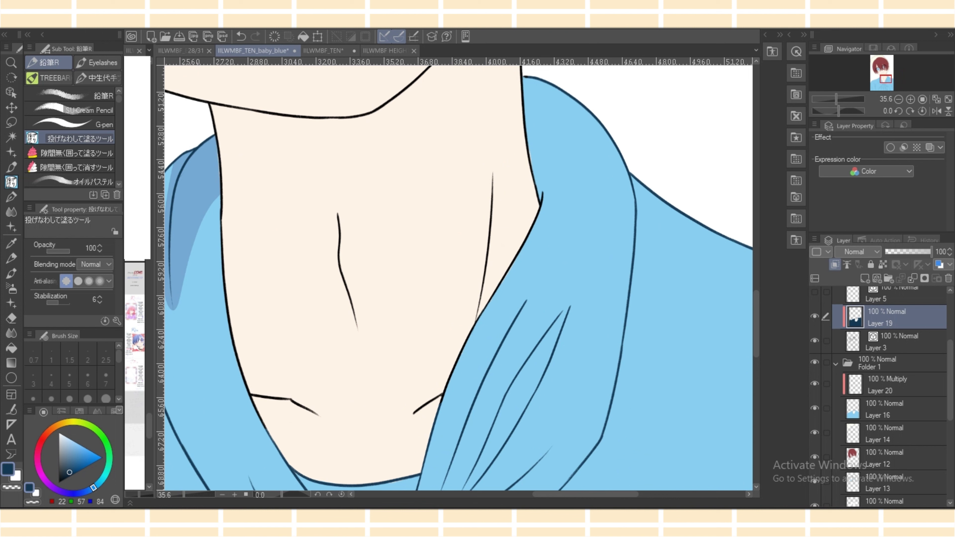
{"action": "scroll", "coordinate": [887, 395], "scroll_direction": "down", "scroll_amount": 5}
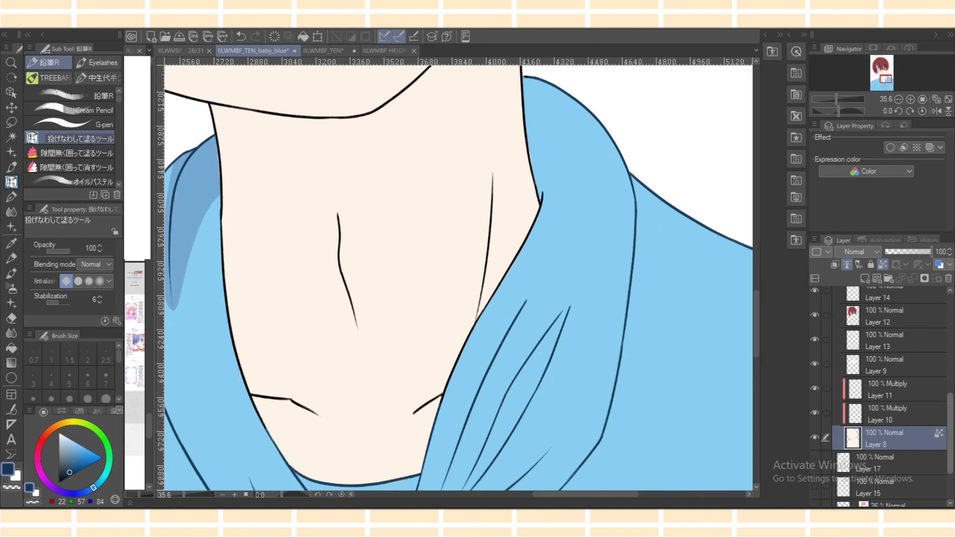
{"action": "left_click", "coordinate": [883, 471]}
{"action": "scroll", "coordinate": [887, 395], "scroll_direction": "up", "scroll_amount": 3}
{"action": "left_click", "coordinate": [887, 378]}
{"action": "left_click", "coordinate": [207, 290], "text": "alt"}
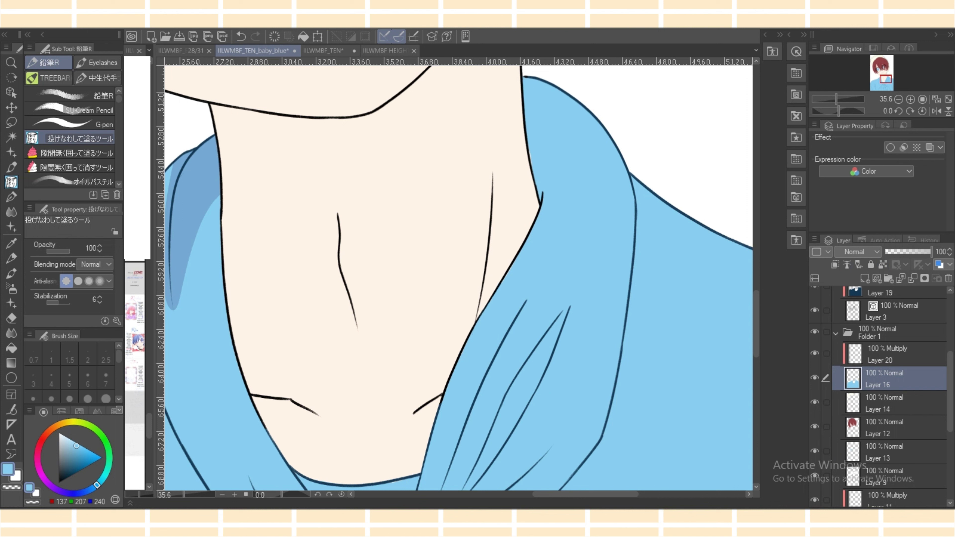
Make Layer 19 active and pick up the navy lineart colour from the right collar's outer edge with the Eyedropper.
{"action": "scroll", "coordinate": [889, 397], "scroll_direction": "up", "scroll_amount": 2}
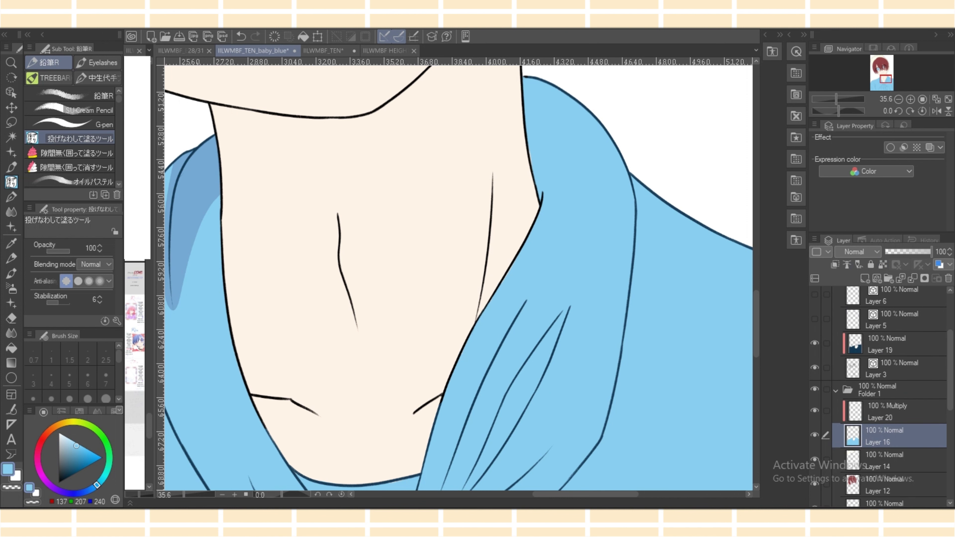
{"action": "left_click", "coordinate": [887, 344]}
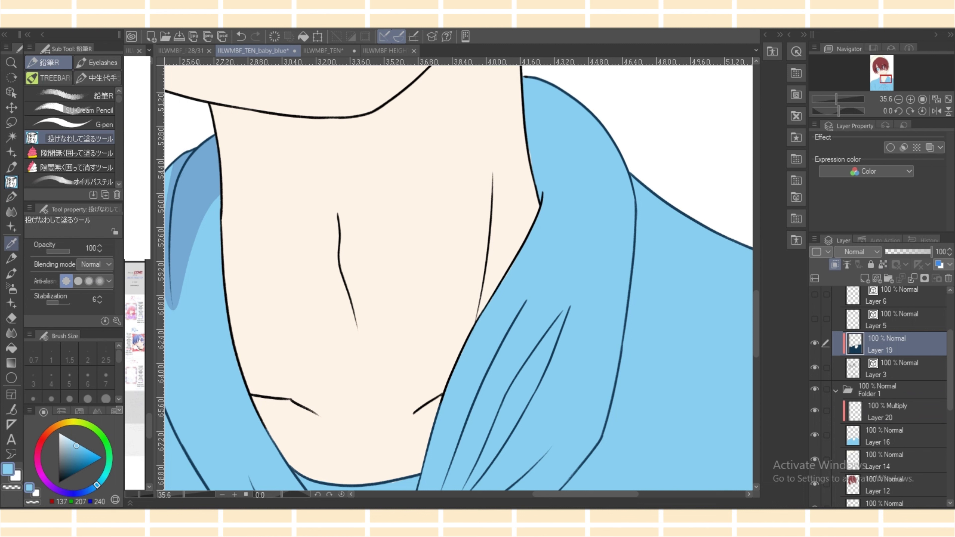
{"action": "left_click", "coordinate": [12, 243]}
{"action": "key", "text": "c"}
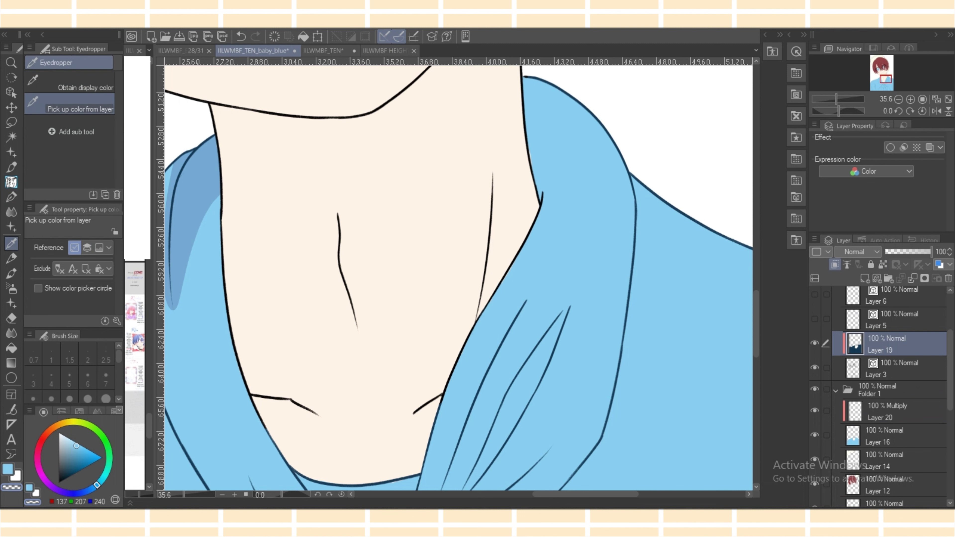
{"action": "left_click", "coordinate": [628, 293]}
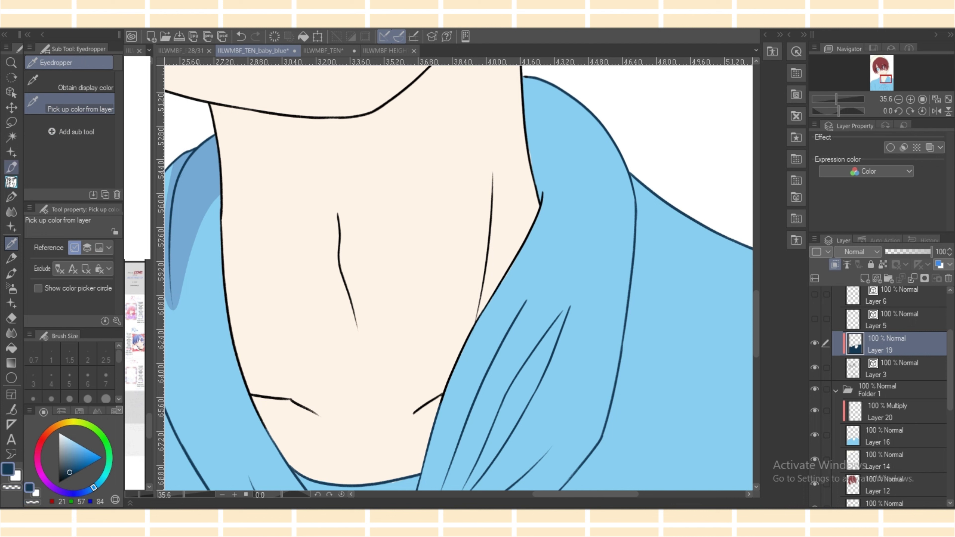
Recolour the collar lineart bordering both sides of the neck navy on Layer 19, trimming stray colour at the right collarbone.
{"action": "left_click", "coordinate": [11, 182]}
{"action": "left_click", "coordinate": [11, 243]}
{"action": "key", "text": "p"}
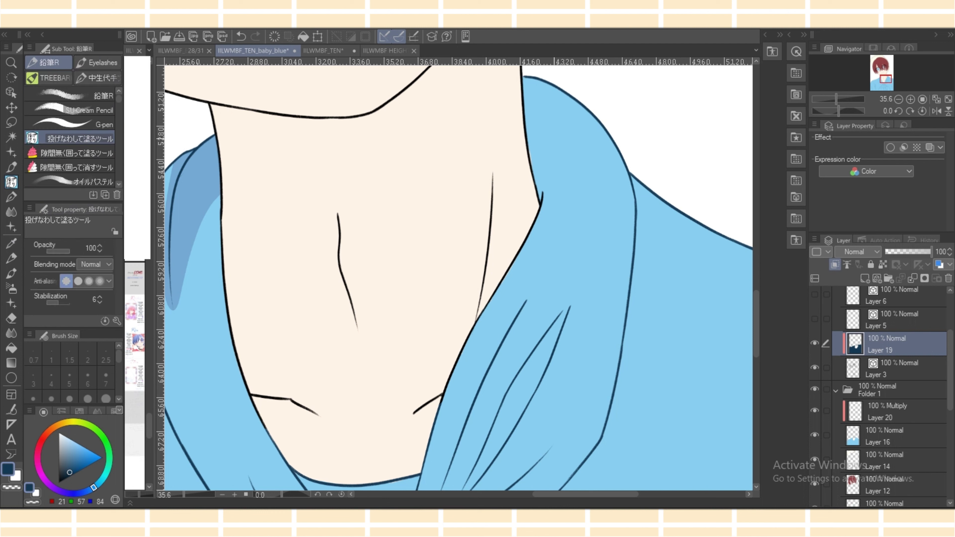
{"action": "mouse_move", "coordinate": [542, 189]}
{"action": "left_mouse_down"}
{"action": "mouse_move", "coordinate": [547, 217]}
{"action": "mouse_move", "coordinate": [514, 242]}
{"action": "mouse_move", "coordinate": [476, 317]}
{"action": "mouse_move", "coordinate": [467, 377]}
{"action": "left_mouse_up"}
{"action": "left_click_drag", "start_coordinate": [475, 323], "coordinate": [436, 429]}
{"action": "key", "text": "e"}
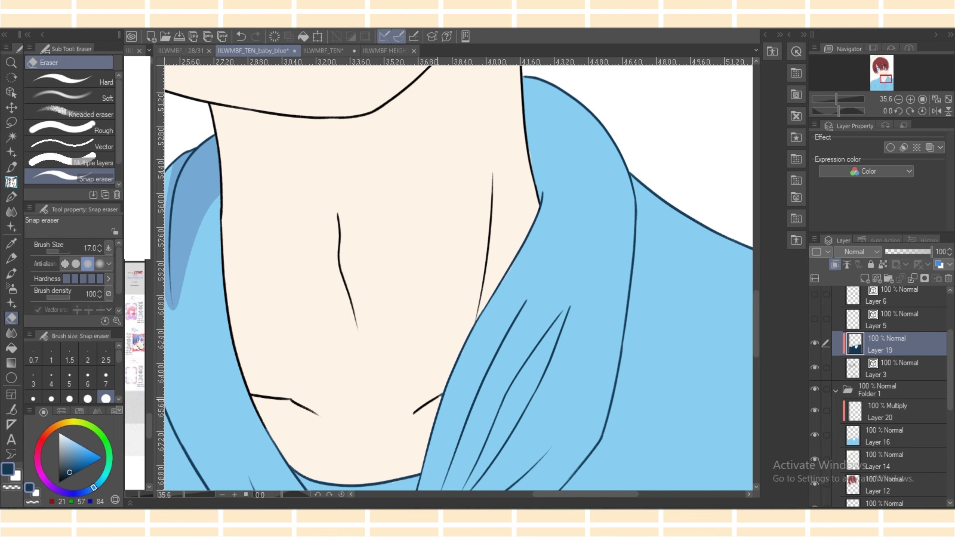
{"action": "left_click_drag", "start_coordinate": [440, 396], "coordinate": [443, 389]}
{"action": "key", "text": "p"}
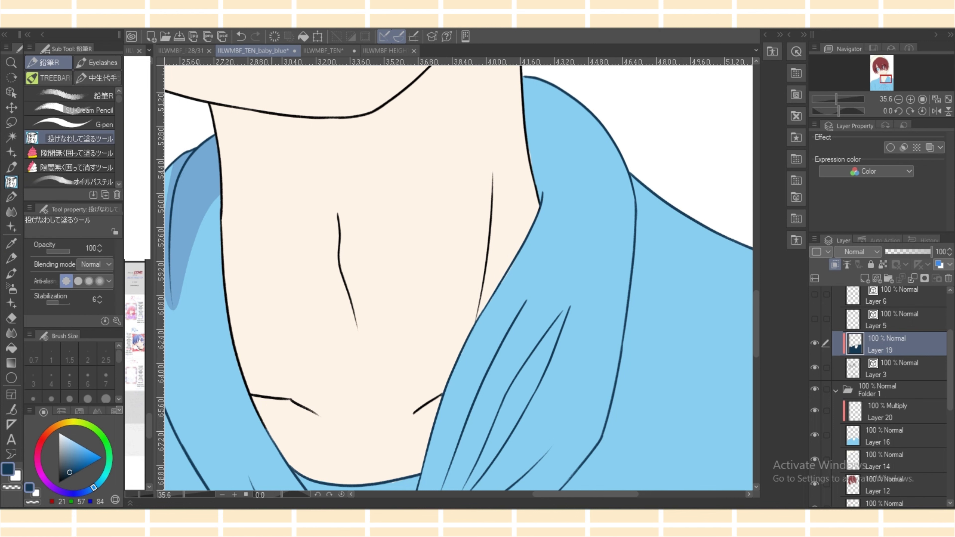
{"action": "mouse_move", "coordinate": [278, 441]}
{"action": "left_mouse_down"}
{"action": "mouse_move", "coordinate": [234, 318]}
{"action": "mouse_move", "coordinate": [217, 177]}
{"action": "mouse_move", "coordinate": [208, 361]}
{"action": "left_mouse_up"}
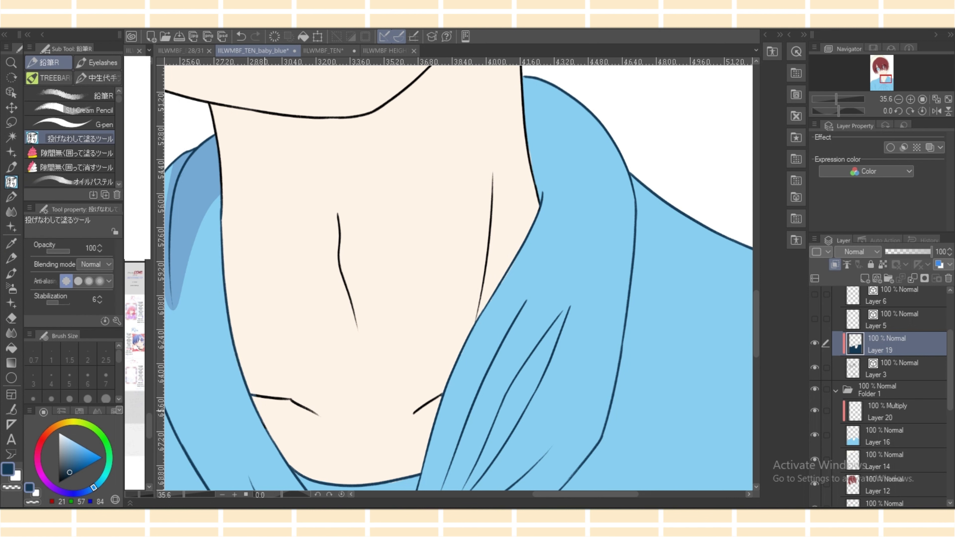
Make the Multiply shading Layer 20 active and choose the pale lavender shading colour from the MINICO-KAHO colour set.
{"action": "key", "text": "ctrl+minus"}
{"action": "key", "text": "ctrl+minus"}
{"action": "key", "text": "ctrl+minus"}
{"action": "key", "text": "ctrl+minus"}
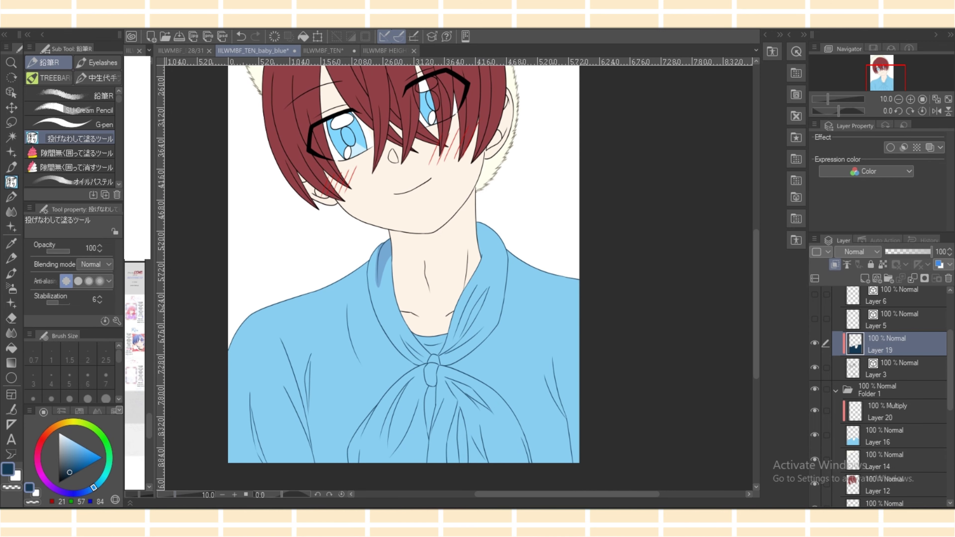
{"action": "left_click", "coordinate": [891, 411]}
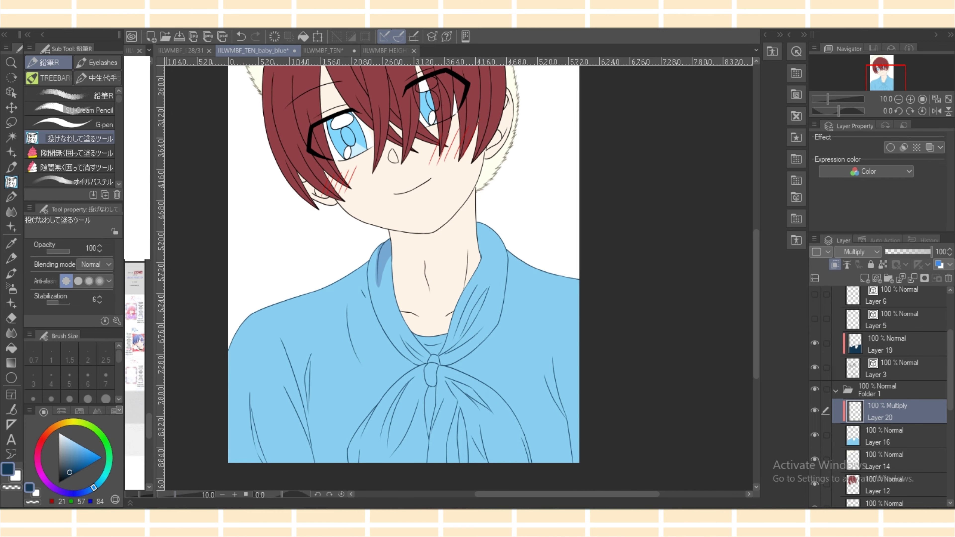
{"action": "left_click", "coordinate": [241, 36]}
{"action": "left_click", "coordinate": [79, 411]}
{"action": "left_click", "coordinate": [106, 460]}
Shade the clothing along the left collar's outer edge and trim the collar's inner fold shadow with the Snap eraser.
{"action": "scroll", "coordinate": [458, 278], "scroll_direction": "up", "scroll_amount": 3}
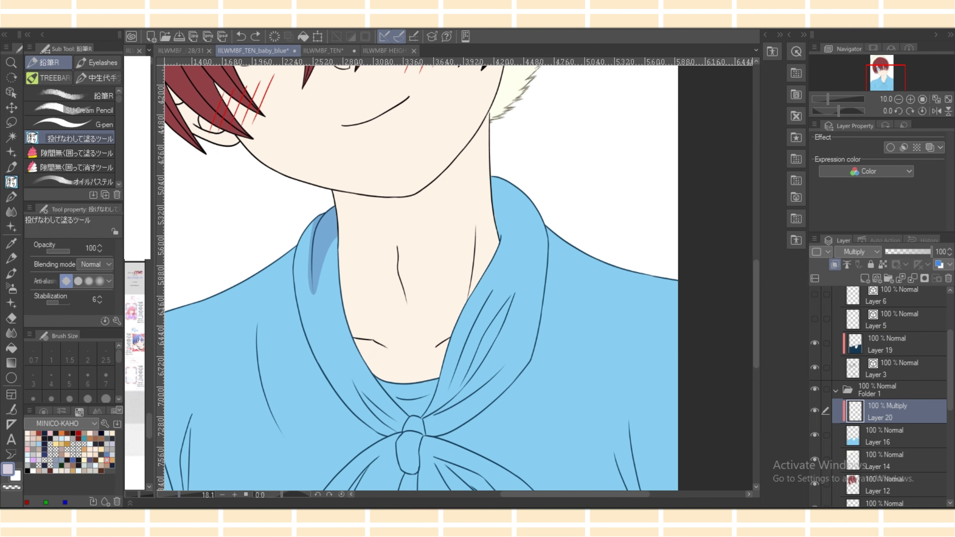
{"action": "left_click_drag", "start_coordinate": [293, 238], "coordinate": [290, 293]}
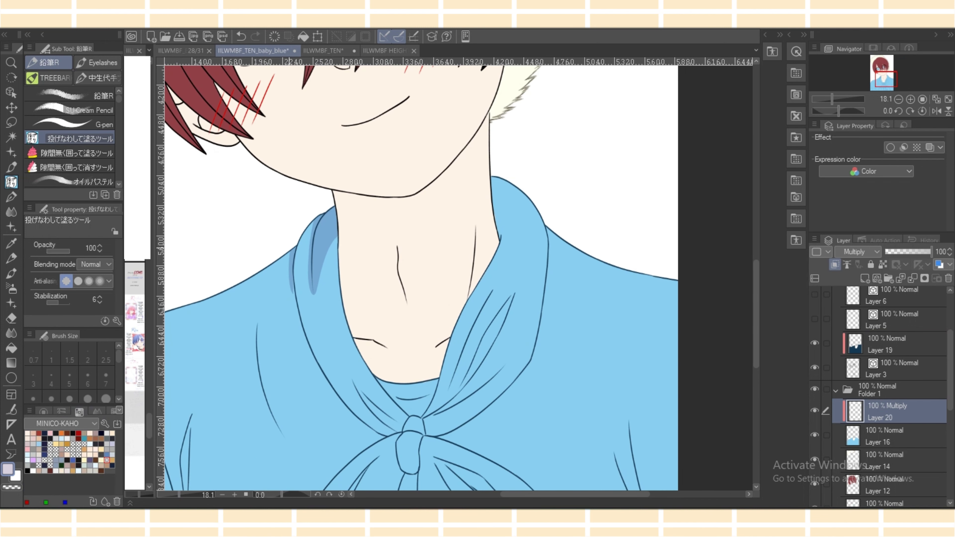
{"action": "mouse_move", "coordinate": [288, 248]}
{"action": "left_mouse_down"}
{"action": "mouse_move", "coordinate": [295, 268]}
{"action": "mouse_move", "coordinate": [293, 253]}
{"action": "left_mouse_up"}
{"action": "key", "text": "e"}
{"action": "left_click_drag", "start_coordinate": [312, 292], "coordinate": [308, 242]}
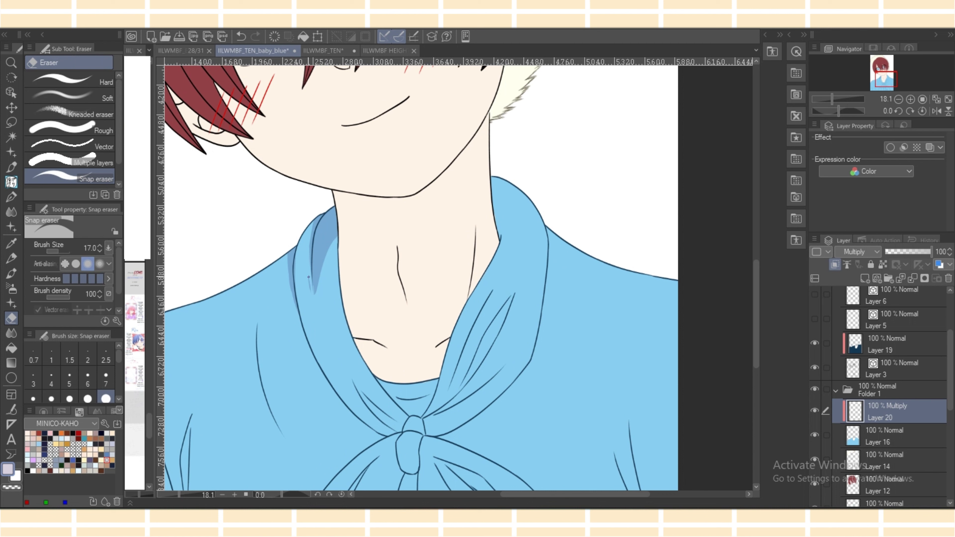
{"action": "key", "text": "g"}
{"action": "key", "text": "e"}
{"action": "left_click_drag", "start_coordinate": [314, 294], "coordinate": [323, 263]}
{"action": "left_click_drag", "start_coordinate": [314, 300], "coordinate": [336, 237]}
{"action": "key", "text": "p"}
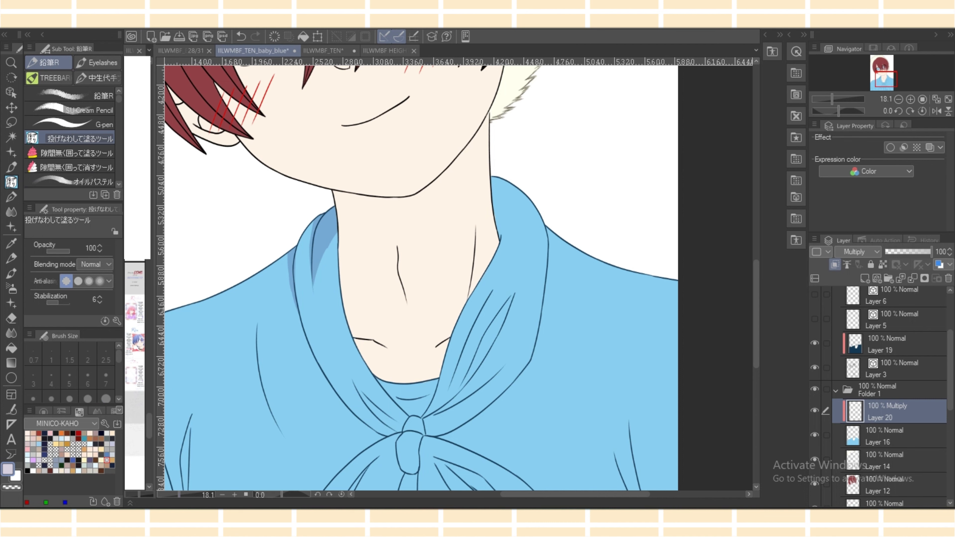
Set the Snap eraser size to 30 and refine the shadows on and beside the upper left collar.
{"action": "scroll", "coordinate": [459, 282], "scroll_direction": "up", "scroll_amount": 3}
{"action": "key", "text": "e"}
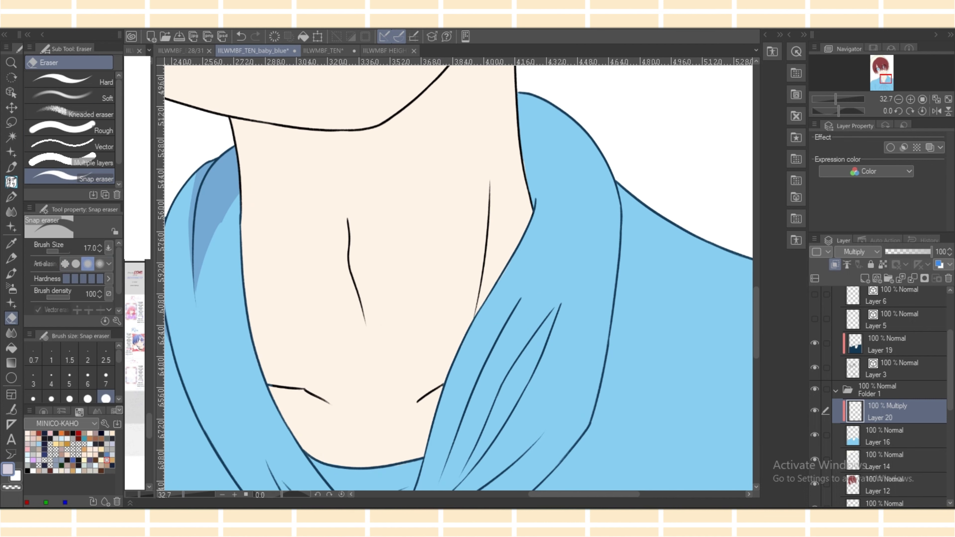
{"action": "key", "text": "bracketright"}
{"action": "key", "text": "bracketright"}
{"action": "key", "text": "bracketright"}
{"action": "key", "text": "bracketright"}
{"action": "key", "text": "bracketright"}
{"action": "left_click", "coordinate": [475, 494]}
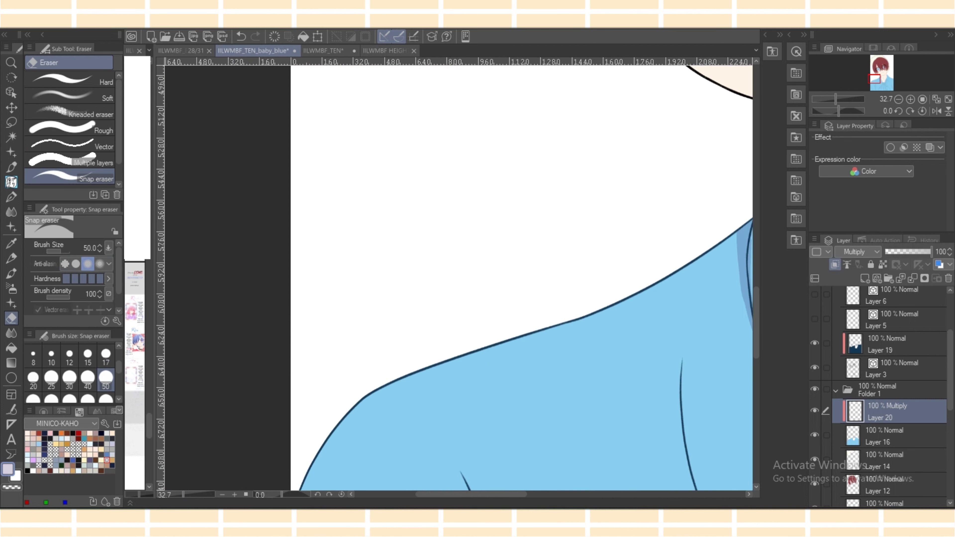
{"action": "scroll", "coordinate": [459, 279], "scroll_direction": "right", "scroll_amount": 10}
{"action": "key", "text": "bracketleft"}
{"action": "key", "text": "bracketleft"}
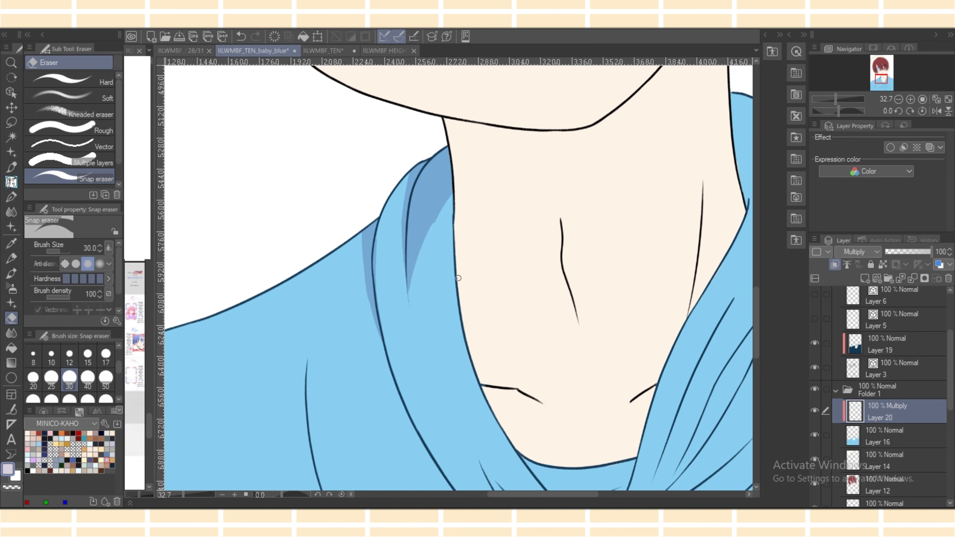
{"action": "left_click", "coordinate": [11, 182]}
{"action": "mouse_move", "coordinate": [406, 251]}
{"action": "left_mouse_down"}
{"action": "mouse_move", "coordinate": [407, 287]}
{"action": "mouse_move", "coordinate": [453, 181]}
{"action": "left_mouse_up"}
{"action": "key", "text": "e"}
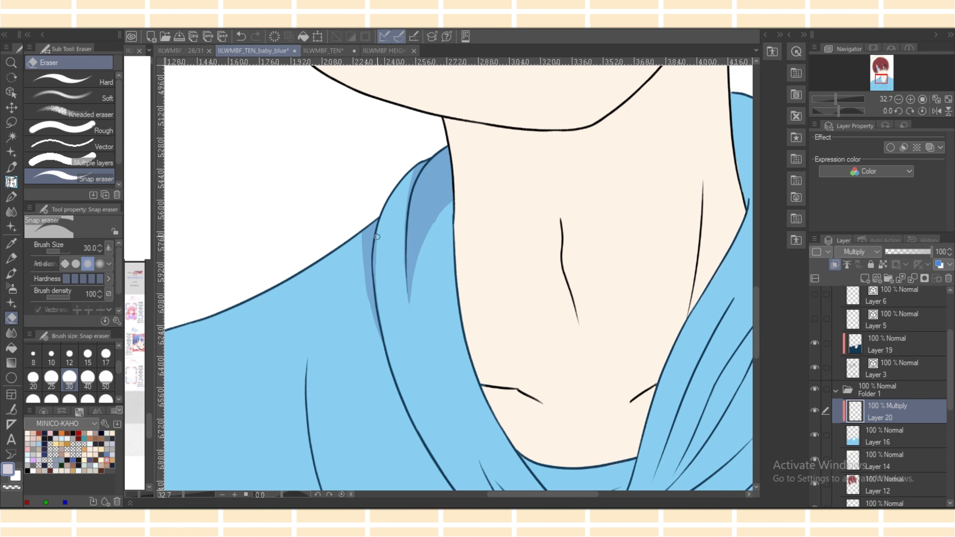
{"action": "key", "text": "g"}
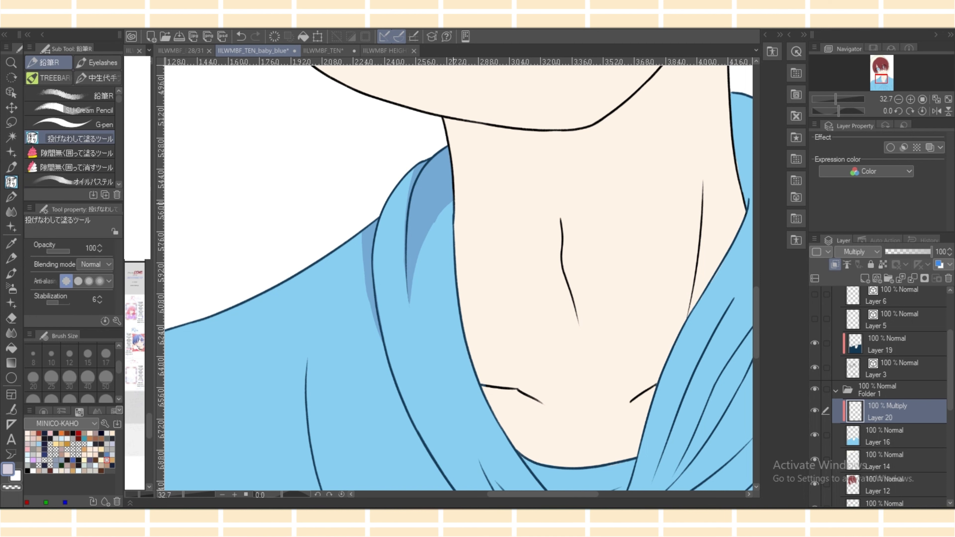
{"action": "mouse_move", "coordinate": [360, 223]}
{"action": "left_mouse_down"}
{"action": "mouse_move", "coordinate": [360, 240]}
{"action": "mouse_move", "coordinate": [376, 226]}
{"action": "left_mouse_up"}
Shade the shirt's neckline triangle above the knot on Layer 20, along both collar edges and under its crease.
{"action": "scroll", "coordinate": [455, 278], "scroll_direction": "down", "scroll_amount": 5}
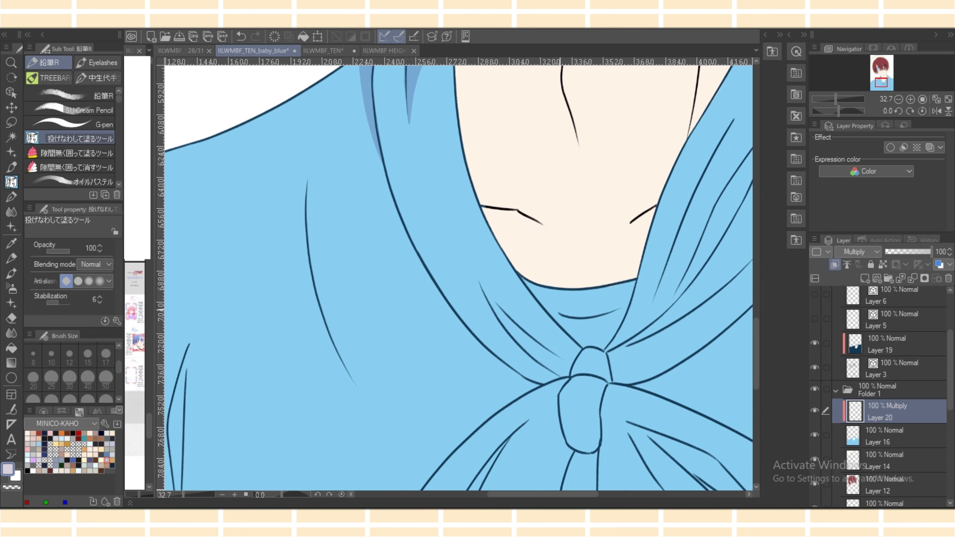
{"action": "mouse_move", "coordinate": [540, 282]}
{"action": "left_mouse_down"}
{"action": "mouse_move", "coordinate": [582, 349]}
{"action": "mouse_move", "coordinate": [521, 273]}
{"action": "left_mouse_up"}
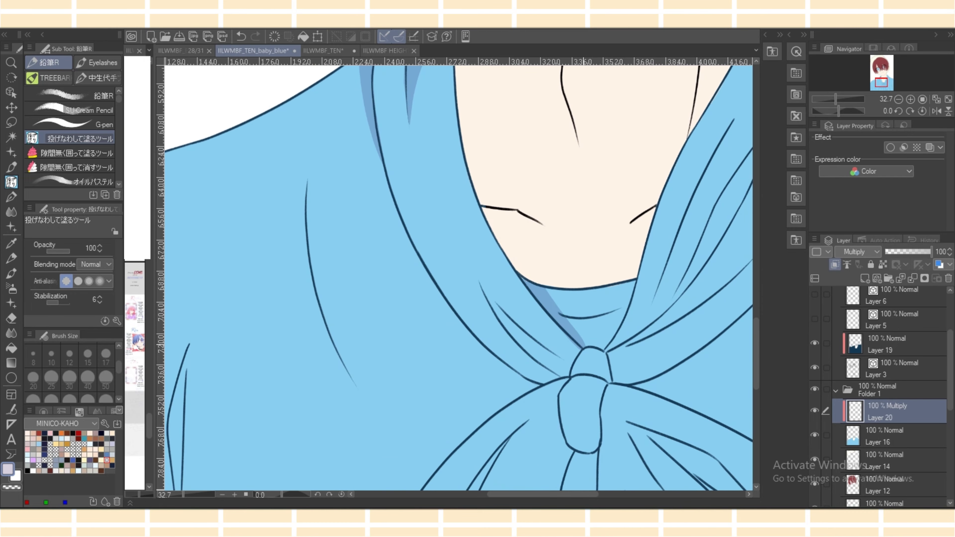
{"action": "mouse_move", "coordinate": [558, 316]}
{"action": "left_mouse_down"}
{"action": "mouse_move", "coordinate": [621, 309]}
{"action": "mouse_move", "coordinate": [560, 315]}
{"action": "left_mouse_up"}
{"action": "mouse_move", "coordinate": [628, 282]}
{"action": "left_mouse_down"}
{"action": "mouse_move", "coordinate": [620, 305]}
{"action": "mouse_move", "coordinate": [640, 273]}
{"action": "left_mouse_up"}
{"action": "left_click", "coordinate": [888, 435]}
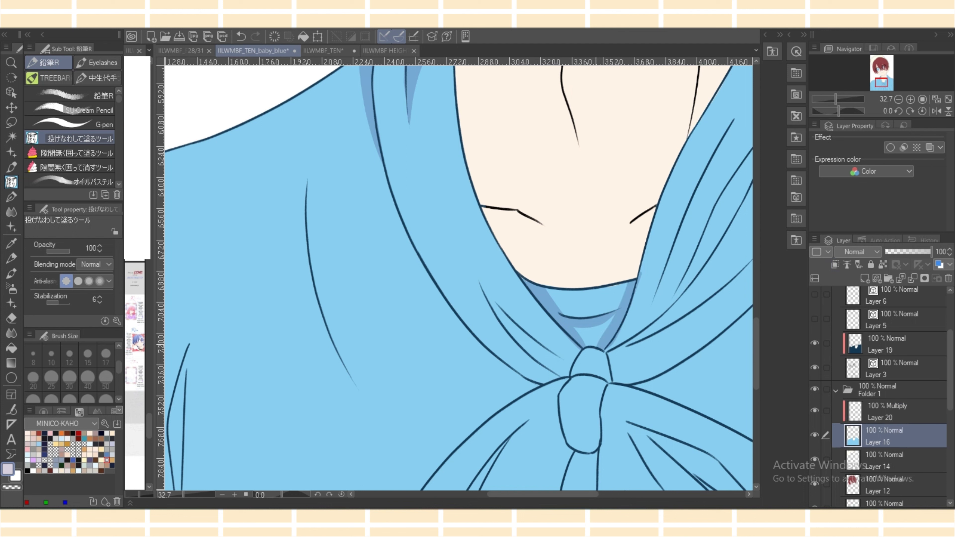
{"action": "left_click", "coordinate": [616, 287], "text": "alt"}
{"action": "left_click", "coordinate": [888, 411]}
{"action": "left_click", "coordinate": [107, 460]}
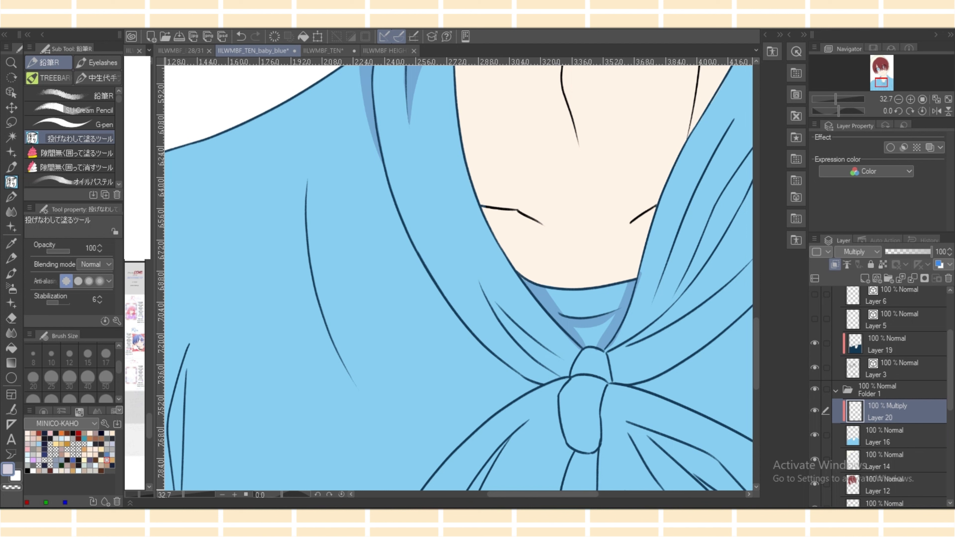
{"action": "key", "text": "e"}
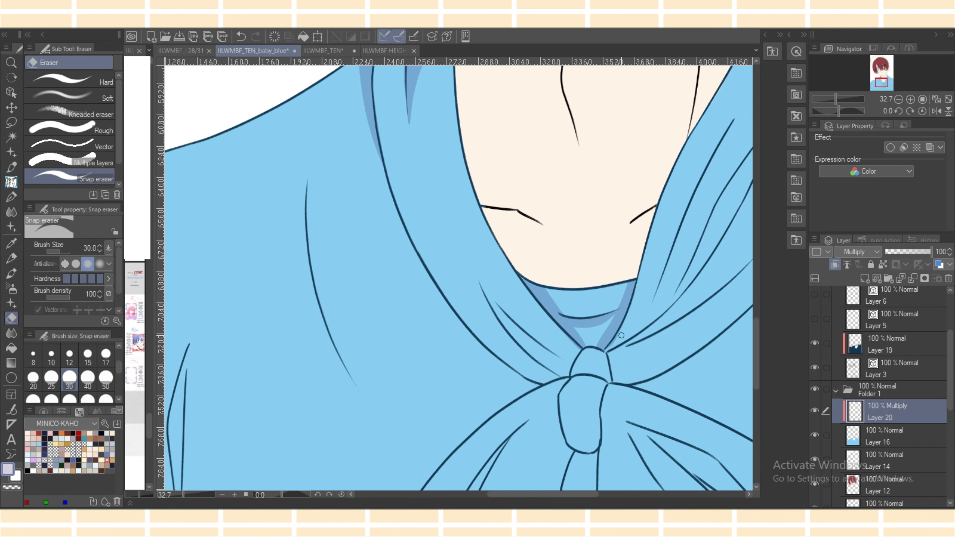
{"action": "key", "text": "p"}
{"action": "left_click_drag", "start_coordinate": [614, 351], "coordinate": [616, 348]}
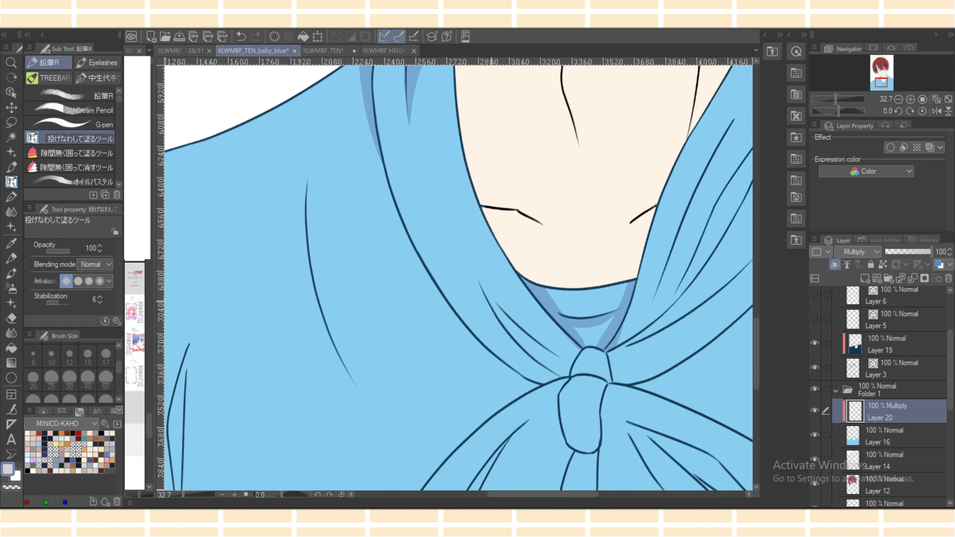
Shade the left collar's fold leading into the knot and the long curved crease on the left chest.
{"action": "left_click_drag", "start_coordinate": [475, 270], "coordinate": [561, 376]}
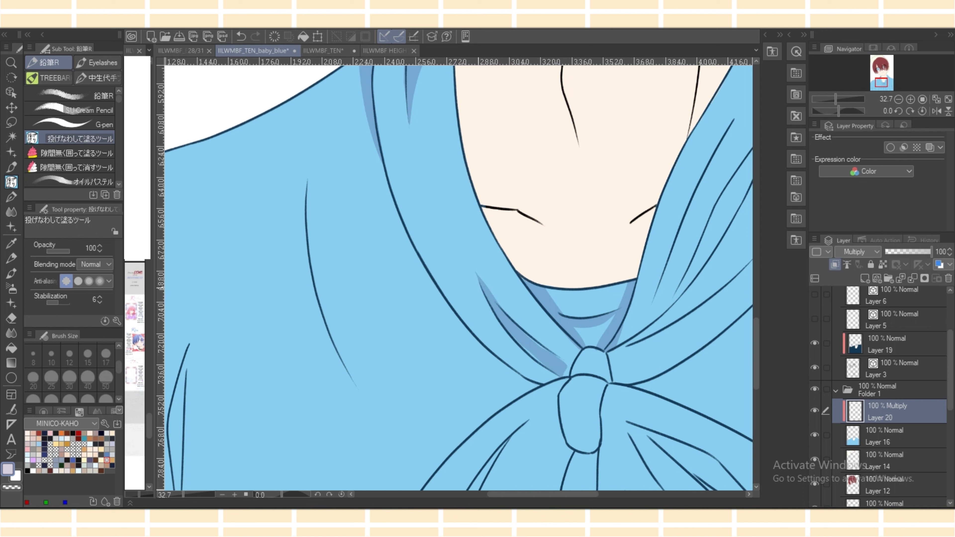
{"action": "mouse_move", "coordinate": [511, 327]}
{"action": "left_mouse_down"}
{"action": "mouse_move", "coordinate": [547, 370]}
{"action": "mouse_move", "coordinate": [561, 359]}
{"action": "mouse_move", "coordinate": [545, 353]}
{"action": "mouse_move", "coordinate": [556, 374]}
{"action": "mouse_move", "coordinate": [568, 365]}
{"action": "mouse_move", "coordinate": [553, 373]}
{"action": "left_mouse_up"}
{"action": "mouse_move", "coordinate": [309, 174]}
{"action": "left_mouse_down"}
{"action": "mouse_move", "coordinate": [363, 391]}
{"action": "mouse_move", "coordinate": [307, 174]}
{"action": "mouse_move", "coordinate": [313, 149]}
{"action": "mouse_move", "coordinate": [359, 388]}
{"action": "mouse_move", "coordinate": [324, 322]}
{"action": "mouse_move", "coordinate": [306, 190]}
{"action": "left_mouse_up"}
{"action": "left_click", "coordinate": [241, 36]}
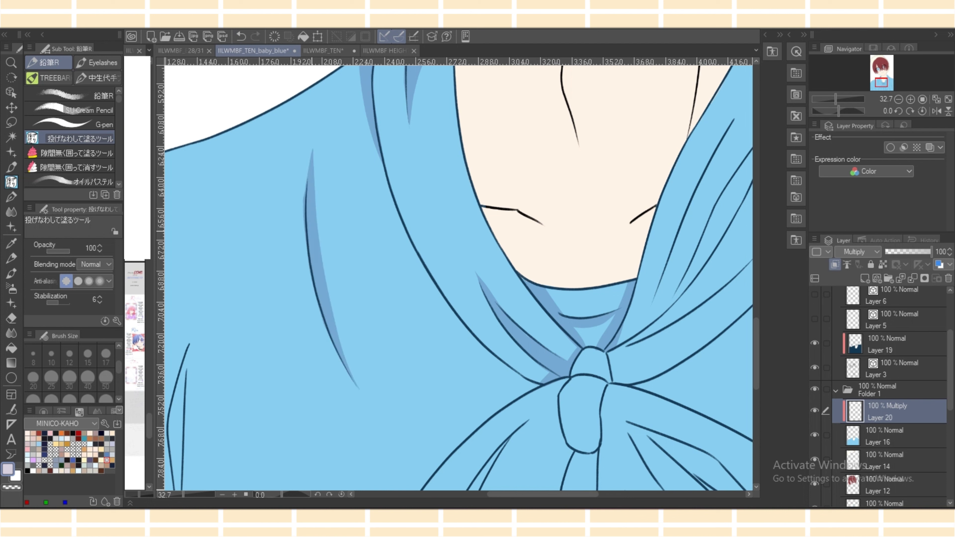
{"action": "key", "text": "e"}
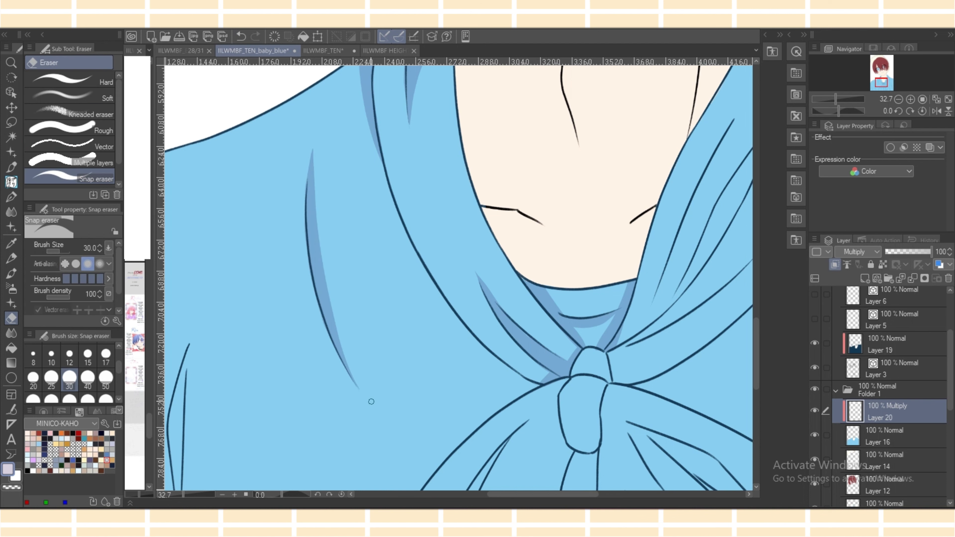
{"action": "key", "text": "p"}
Shade the narrow fold between the two curved lines on the outer left sleeve.
{"action": "key", "text": "ctrl+minus"}
{"action": "key", "text": "ctrl+minus"}
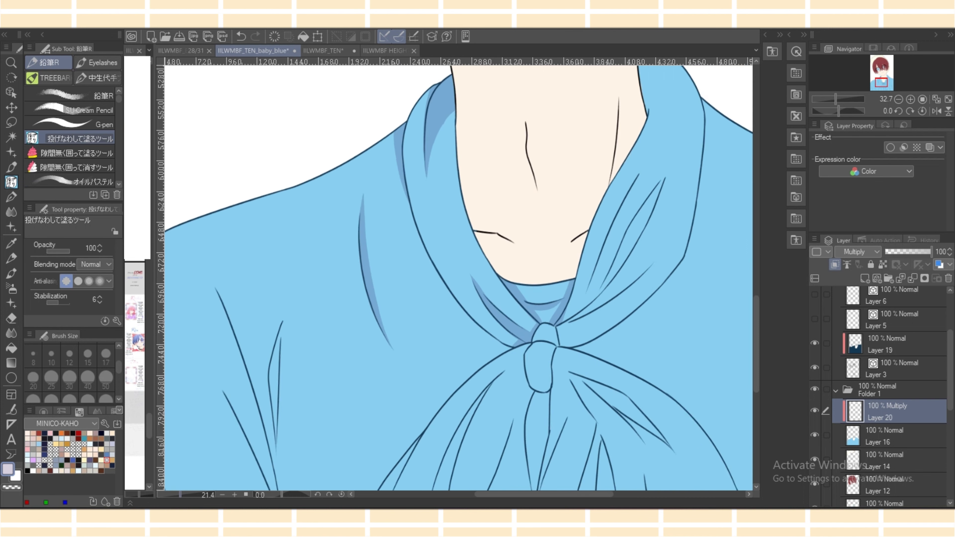
{"action": "left_click_drag", "start_coordinate": [545, 494], "coordinate": [498, 494]}
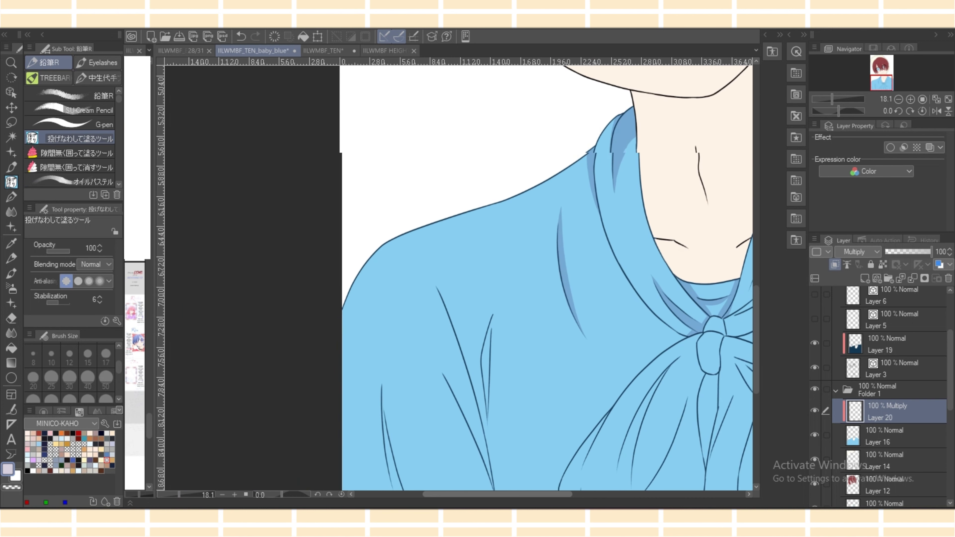
{"action": "left_click_drag", "start_coordinate": [756, 339], "coordinate": [756, 376]}
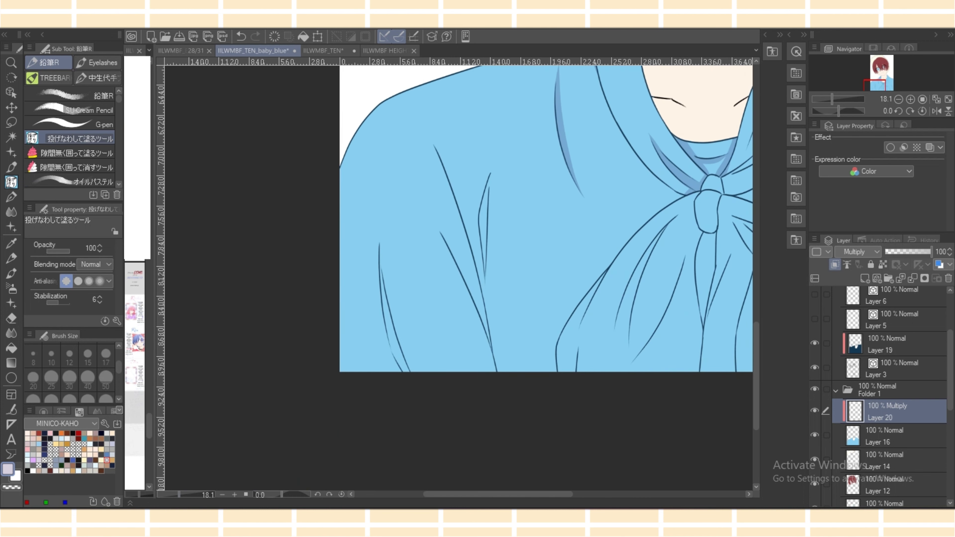
{"action": "key", "text": "ctrl+plus"}
{"action": "key", "text": "ctrl+plus"}
{"action": "mouse_move", "coordinate": [316, 215]}
{"action": "left_mouse_down"}
{"action": "mouse_move", "coordinate": [327, 306]}
{"action": "mouse_move", "coordinate": [370, 448]}
{"action": "mouse_move", "coordinate": [317, 263]}
{"action": "left_mouse_up"}
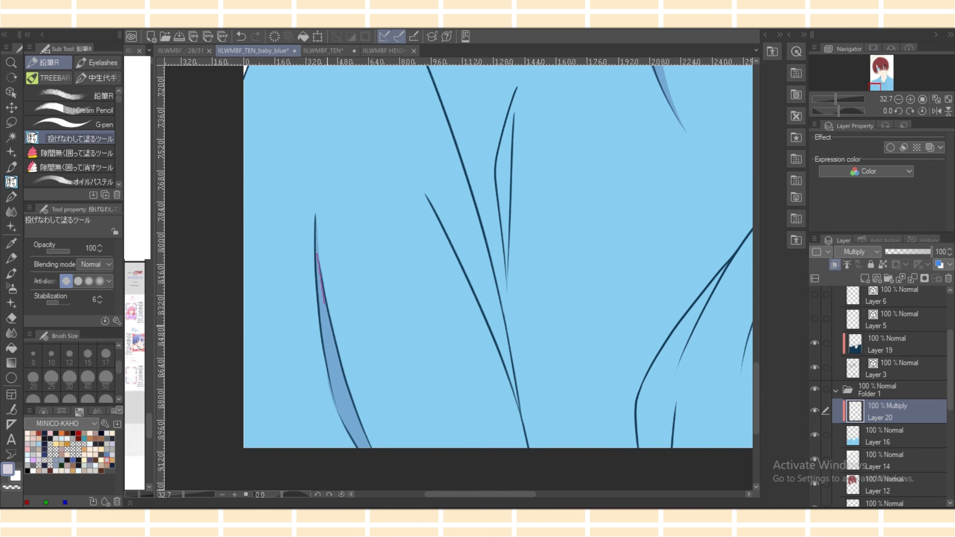
{"action": "key", "text": "e"}
{"action": "key", "text": "p"}
Shade along the shorter diagonal crease at the left armpit, down to the canvas's lower edge.
{"action": "left_click_drag", "start_coordinate": [424, 196], "coordinate": [526, 448]}
{"action": "left_click_drag", "start_coordinate": [424, 195], "coordinate": [524, 432]}
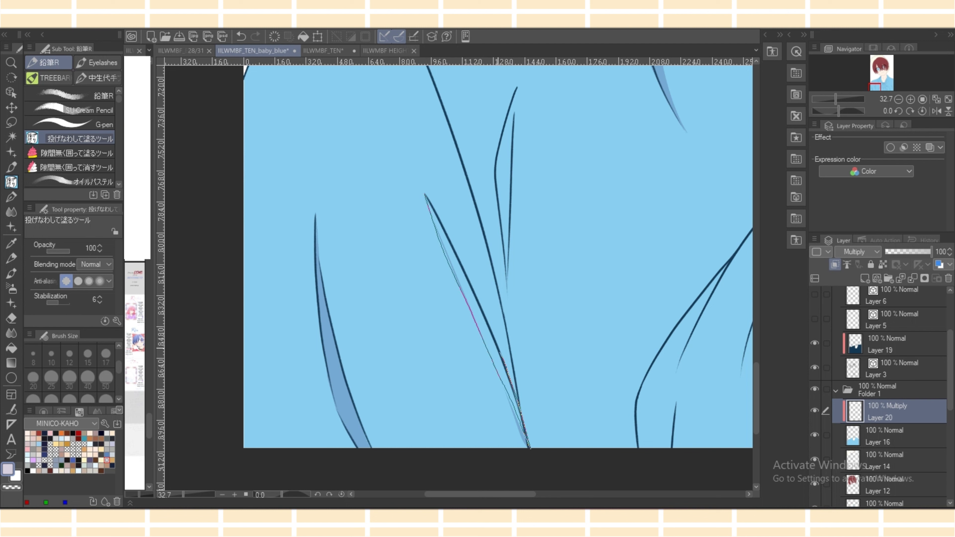
{"action": "left_click_drag", "start_coordinate": [485, 320], "coordinate": [425, 196]}
{"action": "mouse_move", "coordinate": [503, 385]}
{"action": "left_mouse_down"}
{"action": "mouse_move", "coordinate": [531, 466]}
{"action": "mouse_move", "coordinate": [500, 378]}
{"action": "left_mouse_up"}
{"action": "mouse_move", "coordinate": [521, 409]}
{"action": "left_mouse_down"}
{"action": "mouse_move", "coordinate": [515, 389]}
{"action": "mouse_move", "coordinate": [533, 447]}
{"action": "mouse_move", "coordinate": [526, 432]}
{"action": "left_mouse_up"}
{"action": "mouse_move", "coordinate": [517, 367]}
{"action": "left_mouse_down"}
{"action": "mouse_move", "coordinate": [537, 466]}
{"action": "mouse_move", "coordinate": [515, 363]}
{"action": "left_mouse_up"}
Flip the canvas view horizontally, shade the narrow fold between the two short crease lines and clean its tip.
{"action": "left_click_drag", "start_coordinate": [756, 398], "coordinate": [756, 390]}
{"action": "left_click", "coordinate": [936, 110]}
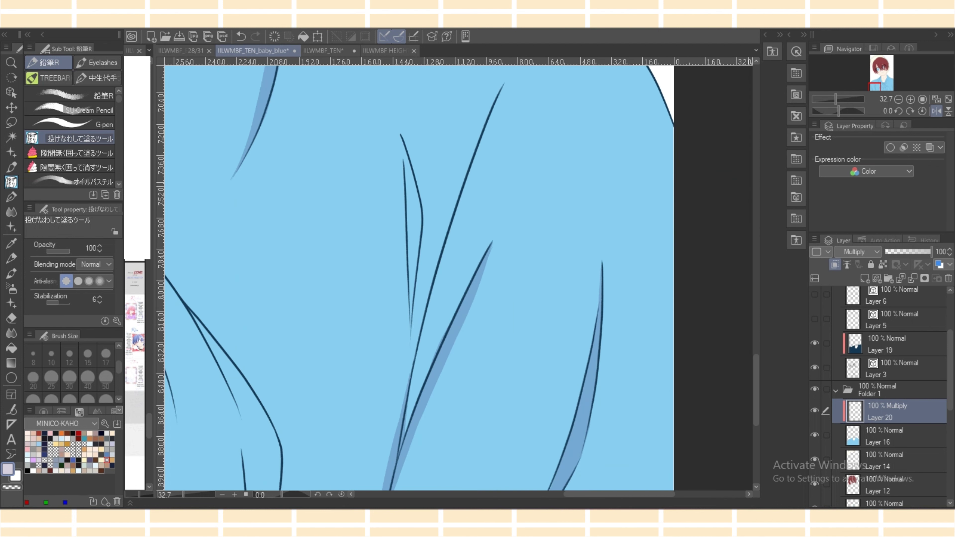
{"action": "mouse_move", "coordinate": [400, 133]}
{"action": "left_mouse_down"}
{"action": "mouse_move", "coordinate": [409, 273]}
{"action": "mouse_move", "coordinate": [422, 192]}
{"action": "mouse_move", "coordinate": [412, 158]}
{"action": "left_mouse_up"}
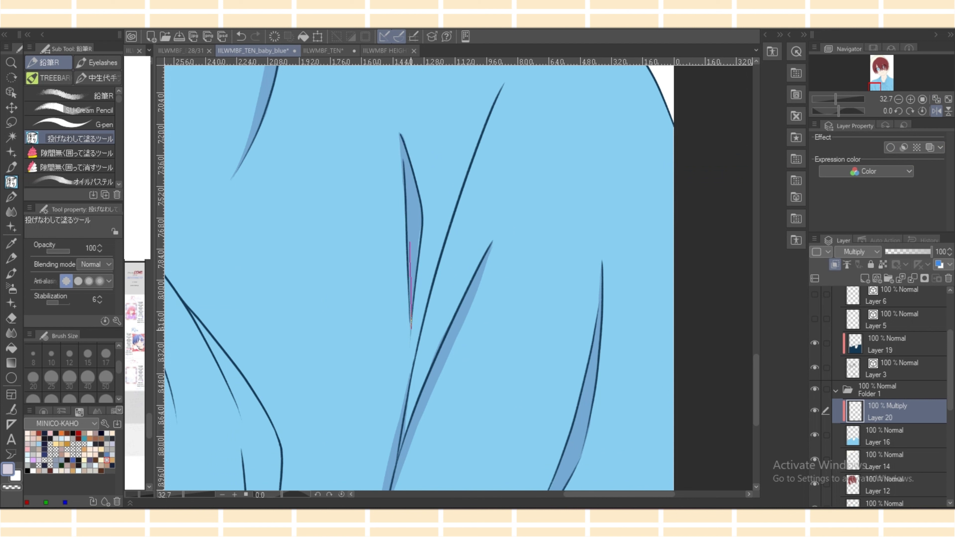
{"action": "key", "text": "e"}
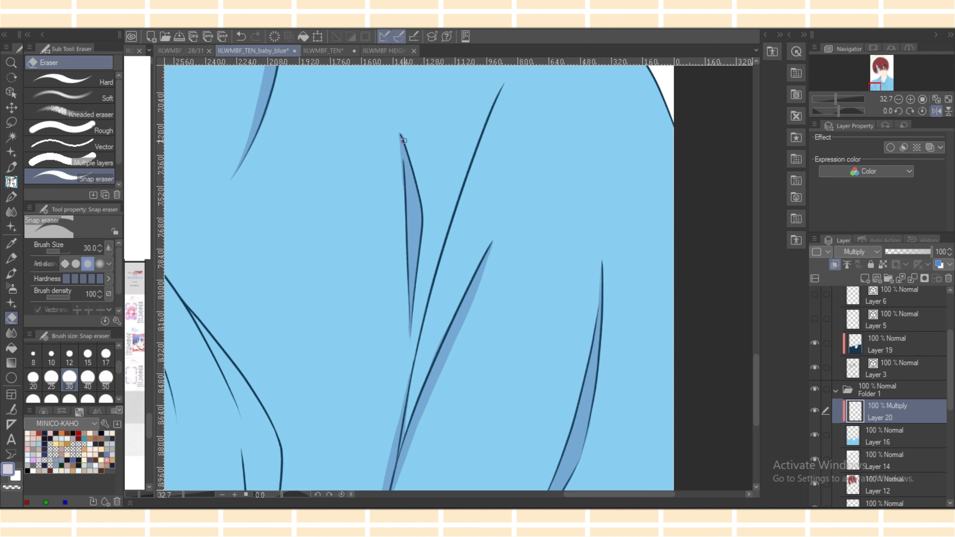
{"action": "left_click_drag", "start_coordinate": [399, 138], "coordinate": [409, 164]}
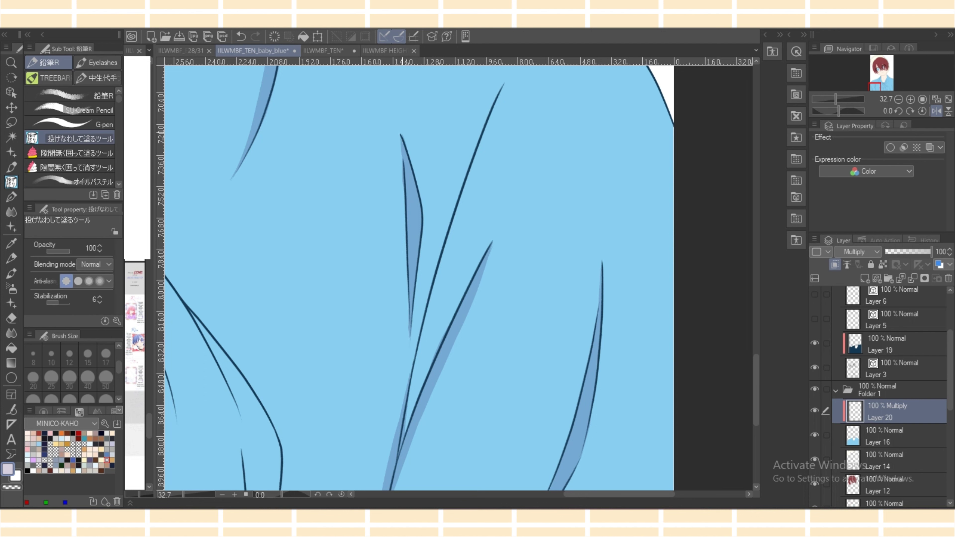
{"action": "key", "text": "p"}
{"action": "key", "text": "ctrl+z"}
Shade along the long diagonal sleeve crease down to where the creases meet, smoothing the shadow's edges with the Snap eraser.
{"action": "mouse_move", "coordinate": [502, 88]}
{"action": "left_mouse_down"}
{"action": "mouse_move", "coordinate": [448, 226]}
{"action": "mouse_move", "coordinate": [500, 94]}
{"action": "mouse_move", "coordinate": [471, 171]}
{"action": "left_mouse_up"}
{"action": "key", "text": "e"}
{"action": "mouse_move", "coordinate": [489, 121]}
{"action": "left_mouse_down"}
{"action": "mouse_move", "coordinate": [422, 333]}
{"action": "mouse_move", "coordinate": [463, 176]}
{"action": "left_mouse_up"}
{"action": "key", "text": "p"}
{"action": "mouse_move", "coordinate": [428, 260]}
{"action": "left_mouse_down"}
{"action": "mouse_move", "coordinate": [412, 386]}
{"action": "mouse_move", "coordinate": [407, 360]}
{"action": "mouse_move", "coordinate": [426, 333]}
{"action": "left_mouse_up"}
{"action": "key", "text": "e"}
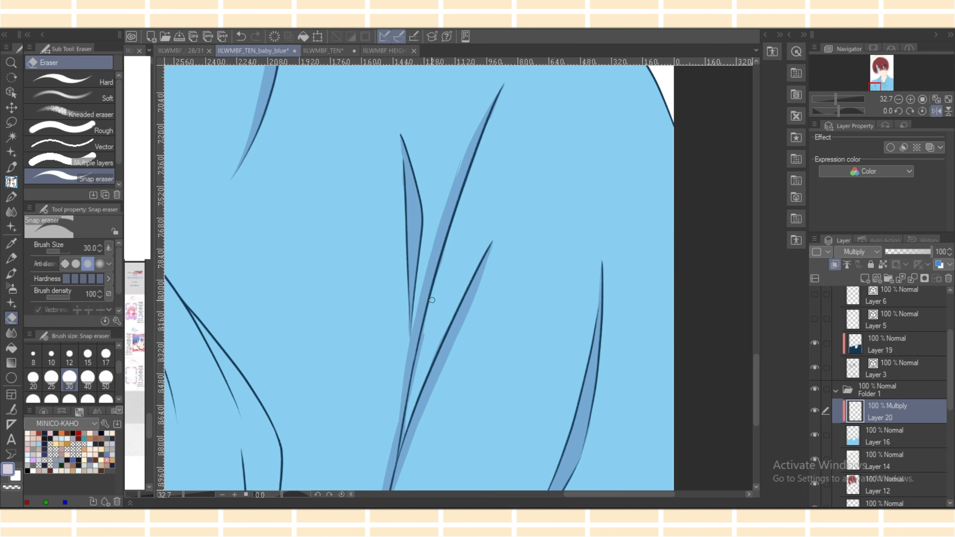
{"action": "left_click_drag", "start_coordinate": [438, 275], "coordinate": [414, 380]}
{"action": "left_click_drag", "start_coordinate": [424, 335], "coordinate": [411, 395]}
{"action": "key", "text": "u"}
{"action": "left_click_drag", "start_coordinate": [412, 330], "coordinate": [388, 475]}
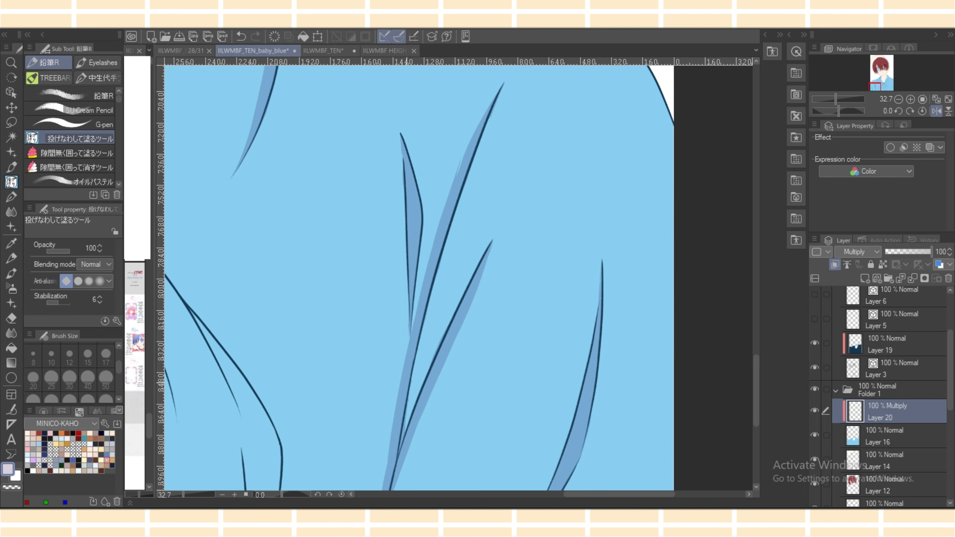
Trim the shadow where the sleeve creases meet with the Snap eraser and refill its edge near the canvas's lower edge.
{"action": "key", "text": "e"}
{"action": "left_click_drag", "start_coordinate": [411, 393], "coordinate": [406, 420]}
{"action": "key", "text": "p"}
{"action": "scroll", "coordinate": [413, 278], "scroll_direction": "down", "scroll_amount": 3}
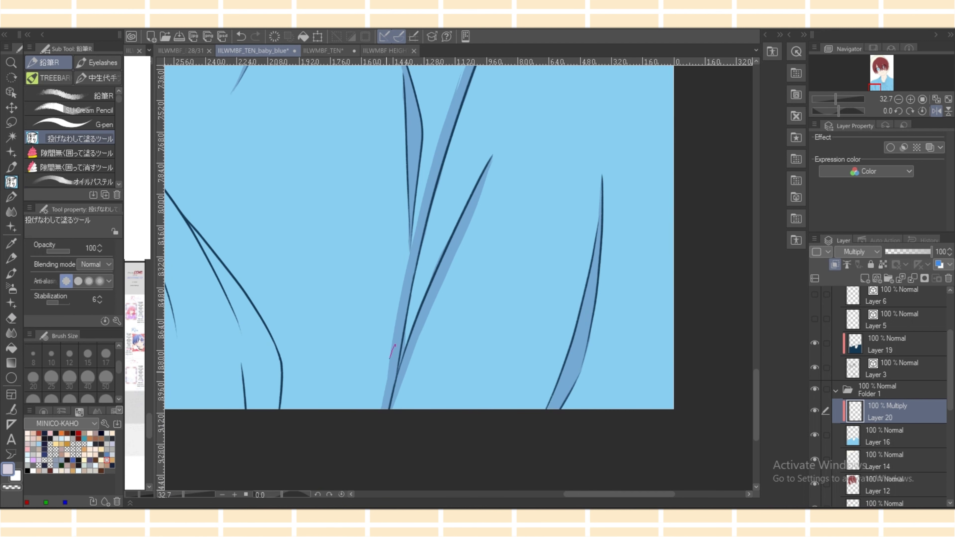
{"action": "left_click_drag", "start_coordinate": [386, 372], "coordinate": [397, 361]}
Shade the narrow fold inside the bow loop's outer edge and the short crease below it down to the canvas's lower edge.
{"action": "left_click_drag", "start_coordinate": [619, 494], "coordinate": [562, 494]}
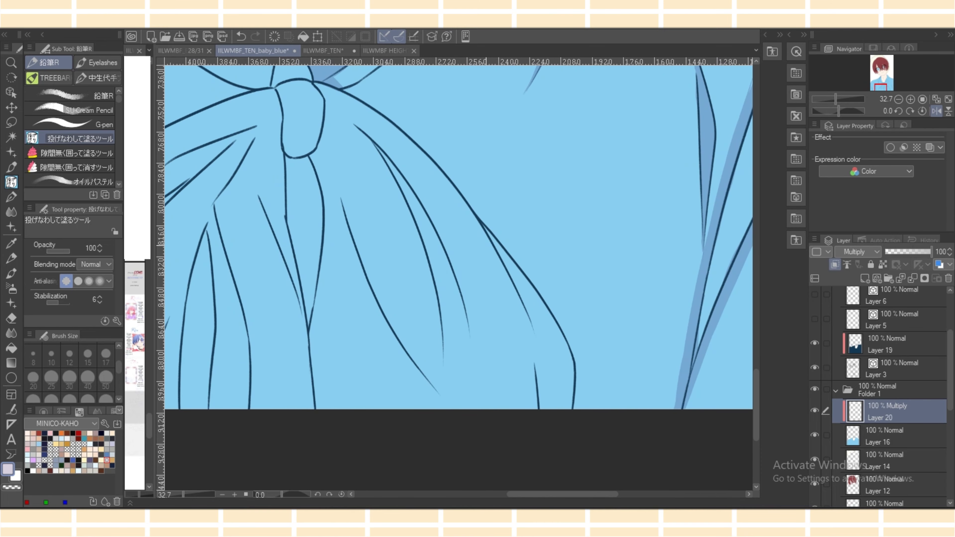
{"action": "mouse_move", "coordinate": [504, 252]}
{"action": "left_mouse_down"}
{"action": "mouse_move", "coordinate": [518, 284]}
{"action": "mouse_move", "coordinate": [487, 233]}
{"action": "mouse_move", "coordinate": [531, 327]}
{"action": "mouse_move", "coordinate": [506, 251]}
{"action": "mouse_move", "coordinate": [484, 226]}
{"action": "left_mouse_up"}
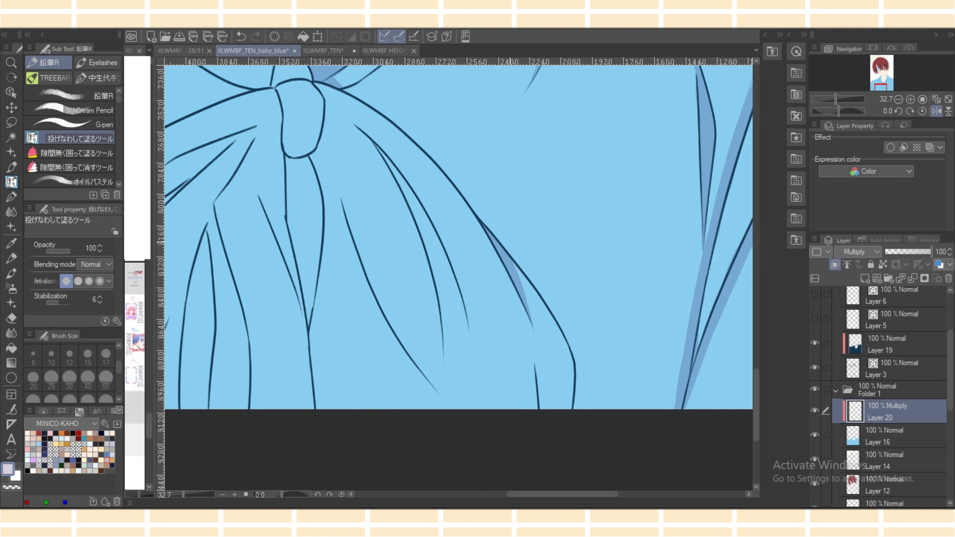
{"action": "left_click_drag", "start_coordinate": [546, 392], "coordinate": [541, 412]}
On vector Layer 3, clean the line at the bow knot's lower corner and adjust its control point to round off the outline.
{"action": "left_click_drag", "start_coordinate": [545, 494], "coordinate": [509, 493]}
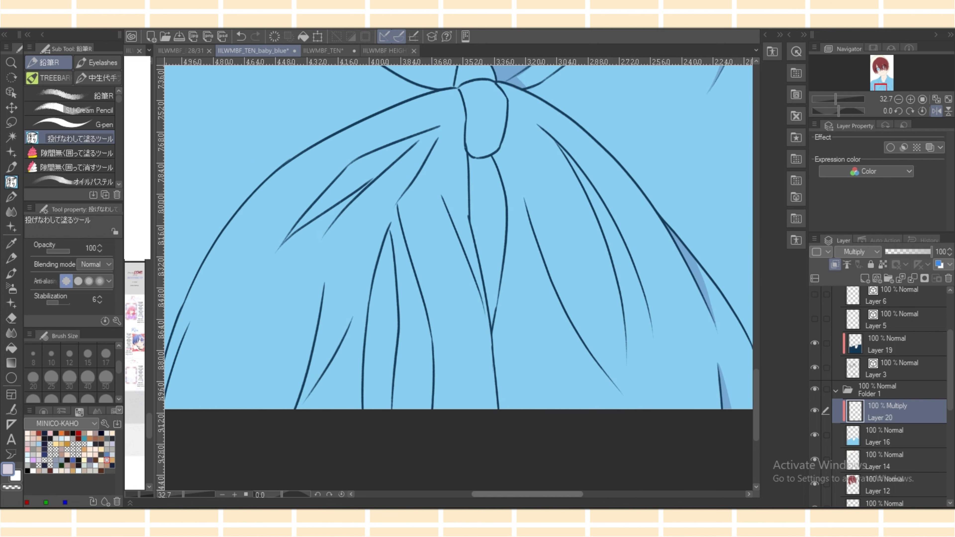
{"action": "left_click", "coordinate": [893, 368]}
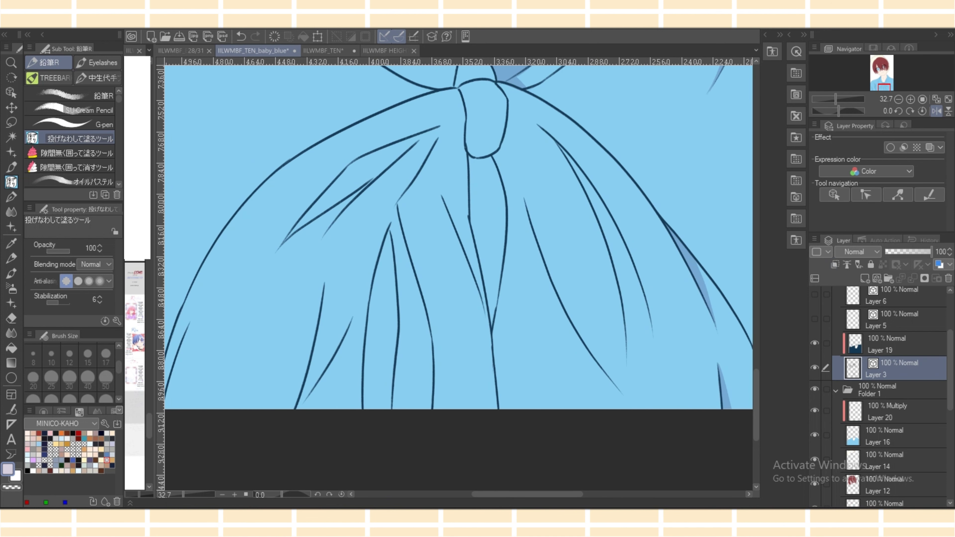
{"action": "key", "text": "e"}
{"action": "left_click_drag", "start_coordinate": [463, 148], "coordinate": [468, 157]}
{"action": "key", "text": "o"}
{"action": "left_click", "coordinate": [469, 154]}
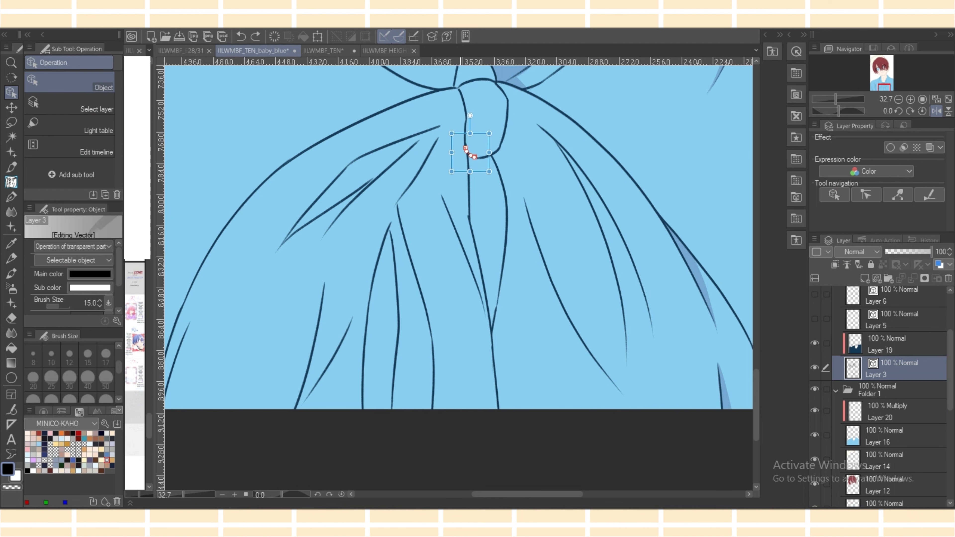
{"action": "left_click_drag", "start_coordinate": [465, 147], "coordinate": [469, 155]}
{"action": "left_click", "coordinate": [457, 143]}
{"action": "left_click", "coordinate": [465, 138]}
{"action": "left_click", "coordinate": [472, 156]}
{"action": "left_click", "coordinate": [469, 161]}
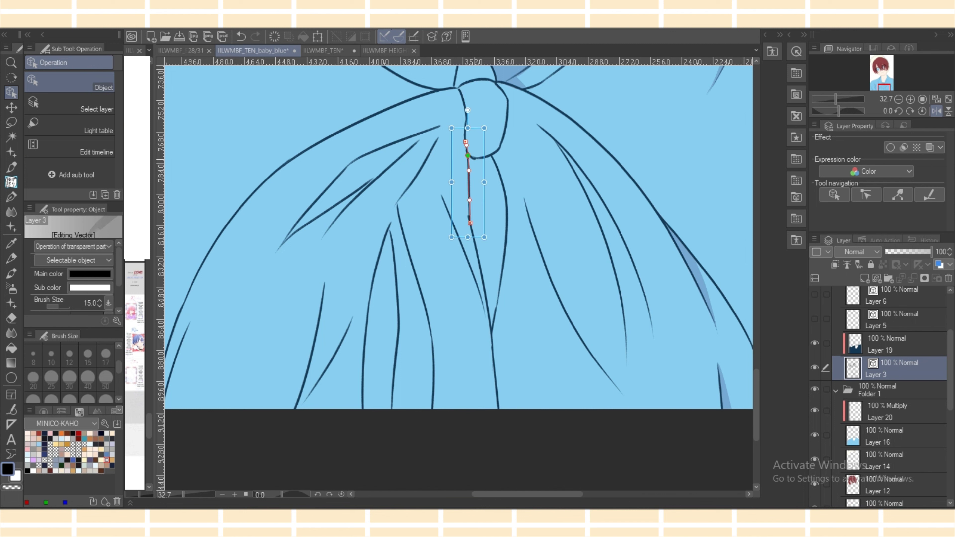
{"action": "key", "text": "ctrl+z"}
{"action": "left_click_drag", "start_coordinate": [466, 151], "coordinate": [468, 152]}
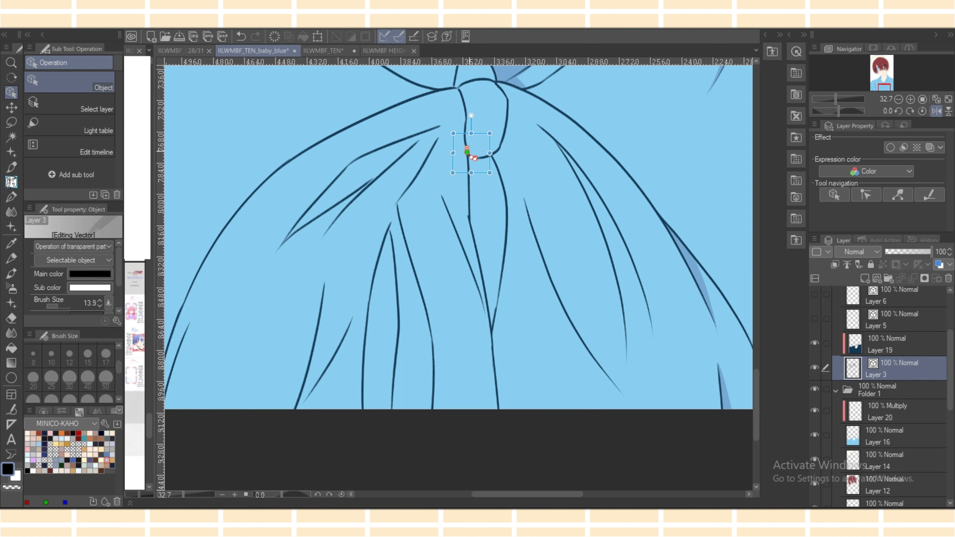
Unflip the canvas view and, on Multiply Layer 20, shade the knot's sides and lower end and the area just beneath it.
{"action": "key", "text": "h"}
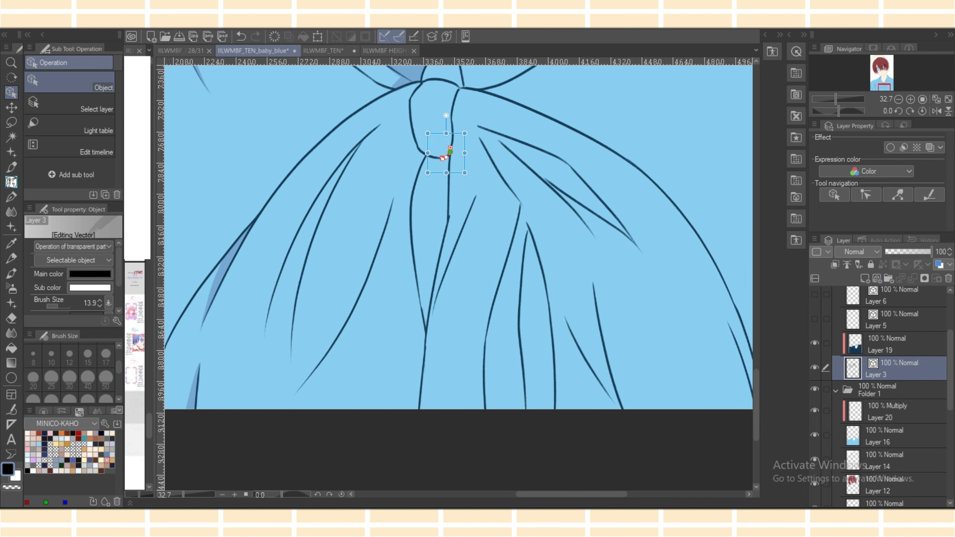
{"action": "left_click", "coordinate": [887, 411]}
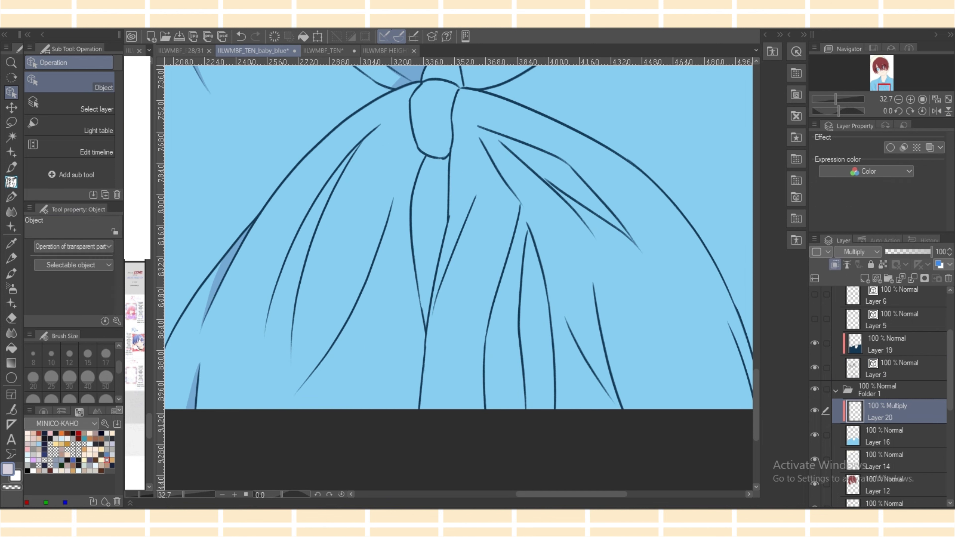
{"action": "left_click", "coordinate": [11, 182]}
{"action": "mouse_move", "coordinate": [456, 90]}
{"action": "left_mouse_down"}
{"action": "mouse_move", "coordinate": [446, 158]}
{"action": "mouse_move", "coordinate": [456, 100]}
{"action": "left_mouse_up"}
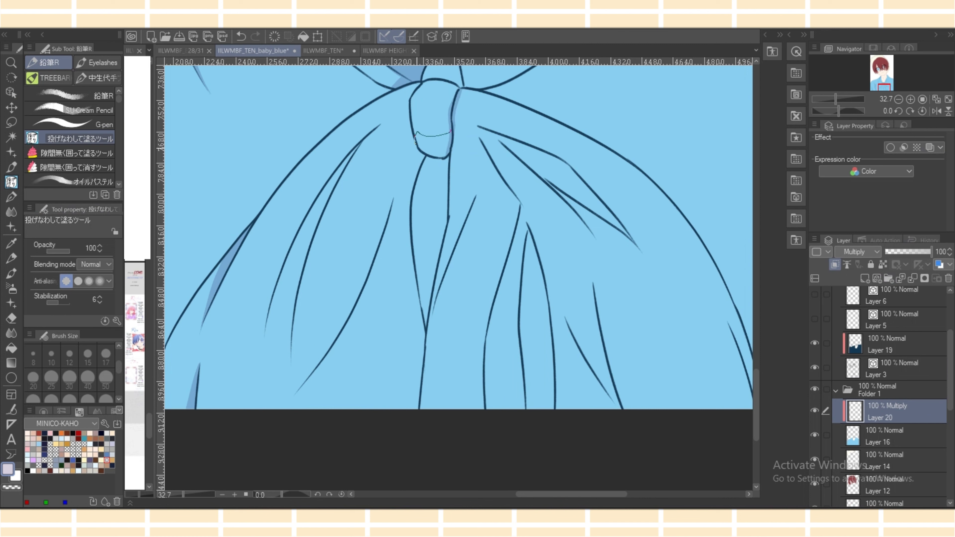
{"action": "left_click_drag", "start_coordinate": [416, 143], "coordinate": [451, 150]}
{"action": "mouse_move", "coordinate": [413, 83]}
{"action": "left_mouse_down"}
{"action": "mouse_move", "coordinate": [415, 147]}
{"action": "mouse_move", "coordinate": [414, 85]}
{"action": "left_mouse_up"}
{"action": "mouse_move", "coordinate": [409, 130]}
{"action": "left_mouse_down"}
{"action": "mouse_move", "coordinate": [408, 203]}
{"action": "mouse_move", "coordinate": [415, 143]}
{"action": "mouse_move", "coordinate": [442, 237]}
{"action": "mouse_move", "coordinate": [451, 162]}
{"action": "mouse_move", "coordinate": [435, 271]}
{"action": "left_mouse_up"}
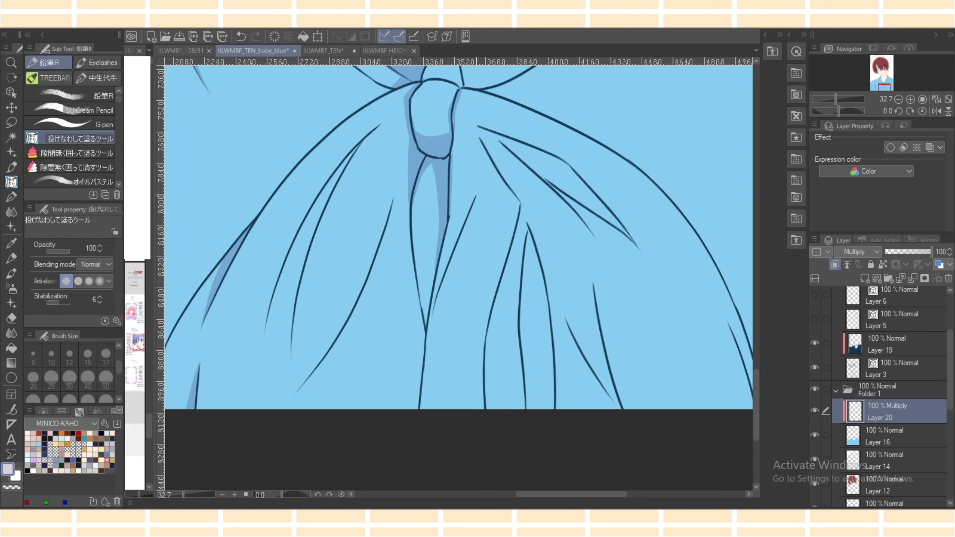
Shade along the creases converging below the knot and down the central line to the canvas's lower edge.
{"action": "mouse_move", "coordinate": [476, 197]}
{"action": "left_mouse_down"}
{"action": "mouse_move", "coordinate": [434, 325]}
{"action": "mouse_move", "coordinate": [475, 198]}
{"action": "left_mouse_up"}
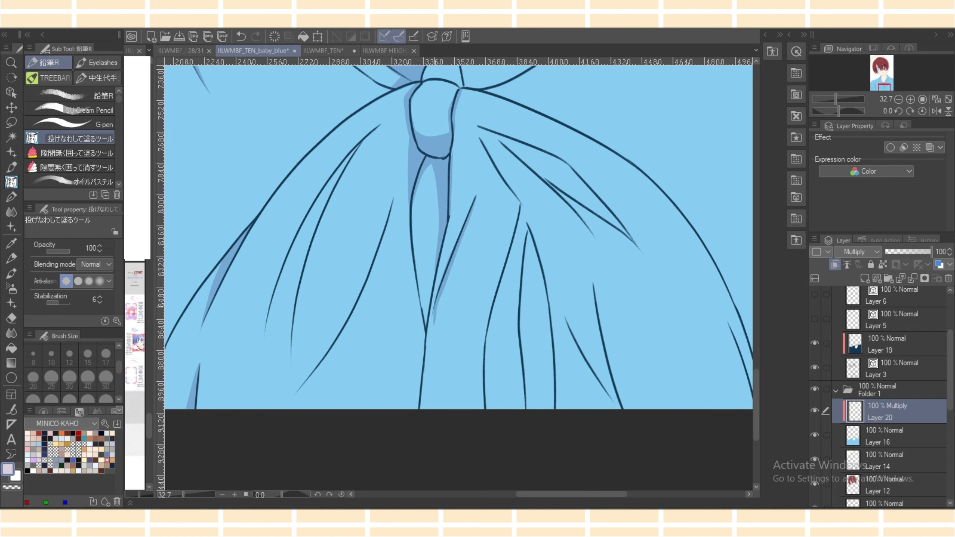
{"action": "key", "text": "e"}
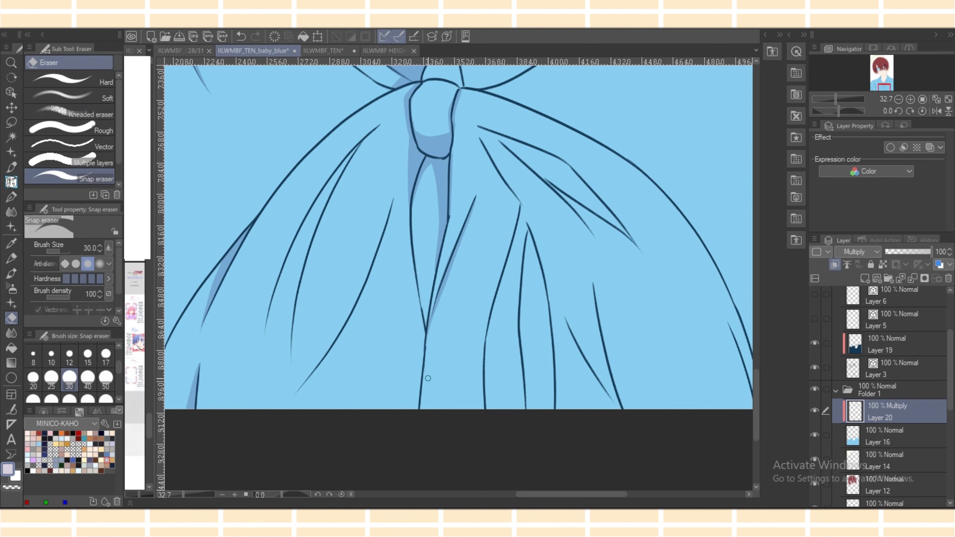
{"action": "key", "text": "p"}
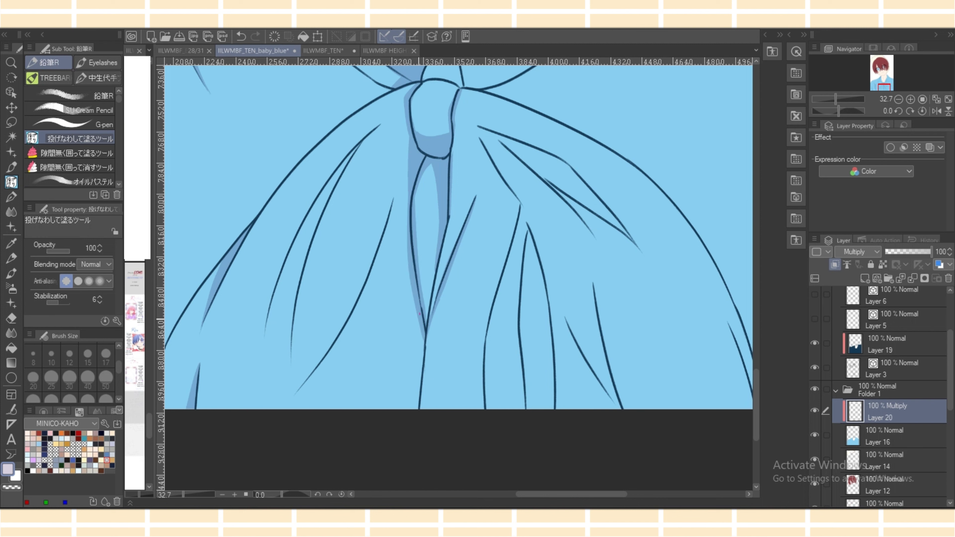
{"action": "mouse_move", "coordinate": [419, 313]}
{"action": "left_mouse_down"}
{"action": "mouse_move", "coordinate": [416, 433]}
{"action": "mouse_move", "coordinate": [432, 326]}
{"action": "mouse_move", "coordinate": [404, 443]}
{"action": "left_mouse_up"}
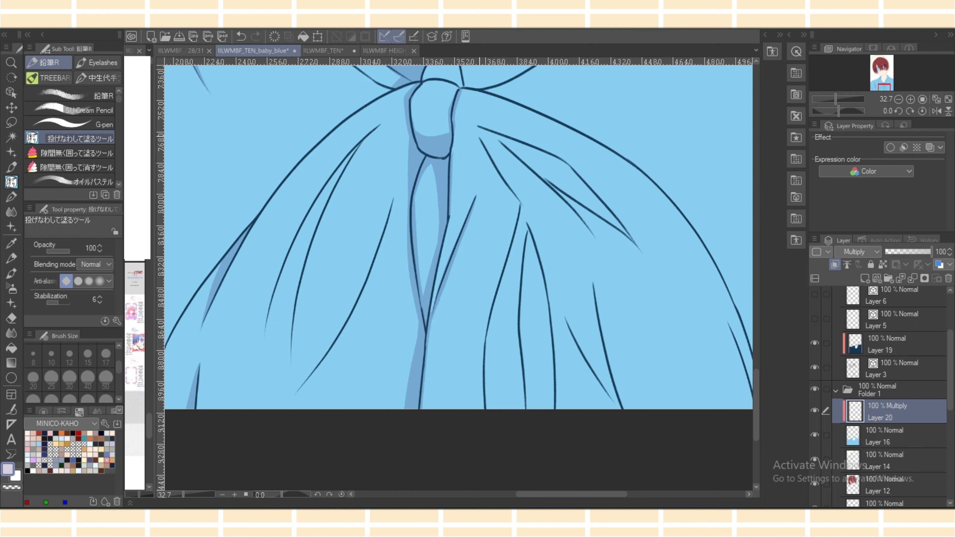
Shade the bent crease beside the bow's tail down to the lower edge and fill the long leaf-shaped fold next to it.
{"action": "mouse_move", "coordinate": [478, 137]}
{"action": "left_mouse_down"}
{"action": "mouse_move", "coordinate": [526, 211]}
{"action": "mouse_move", "coordinate": [483, 145]}
{"action": "left_mouse_up"}
{"action": "mouse_move", "coordinate": [527, 231]}
{"action": "left_mouse_down"}
{"action": "mouse_move", "coordinate": [521, 357]}
{"action": "mouse_move", "coordinate": [530, 237]}
{"action": "left_mouse_up"}
{"action": "mouse_move", "coordinate": [523, 357]}
{"action": "left_mouse_down"}
{"action": "mouse_move", "coordinate": [537, 437]}
{"action": "mouse_move", "coordinate": [538, 341]}
{"action": "left_mouse_up"}
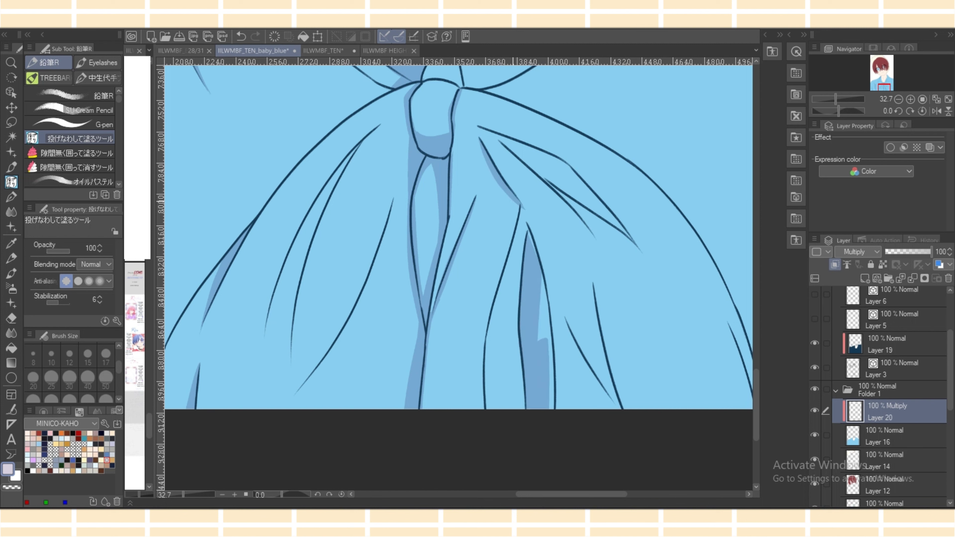
{"action": "mouse_move", "coordinate": [516, 197]}
{"action": "left_mouse_down"}
{"action": "mouse_move", "coordinate": [470, 386]}
{"action": "mouse_move", "coordinate": [486, 397]}
{"action": "mouse_move", "coordinate": [516, 205]}
{"action": "left_mouse_up"}
{"action": "mouse_move", "coordinate": [517, 203]}
{"action": "left_mouse_down"}
{"action": "mouse_move", "coordinate": [508, 248]}
{"action": "mouse_move", "coordinate": [516, 206]}
{"action": "mouse_move", "coordinate": [542, 278]}
{"action": "mouse_move", "coordinate": [541, 309]}
{"action": "mouse_move", "coordinate": [542, 291]}
{"action": "left_mouse_up"}
{"action": "left_click_drag", "start_coordinate": [551, 344], "coordinate": [544, 353]}
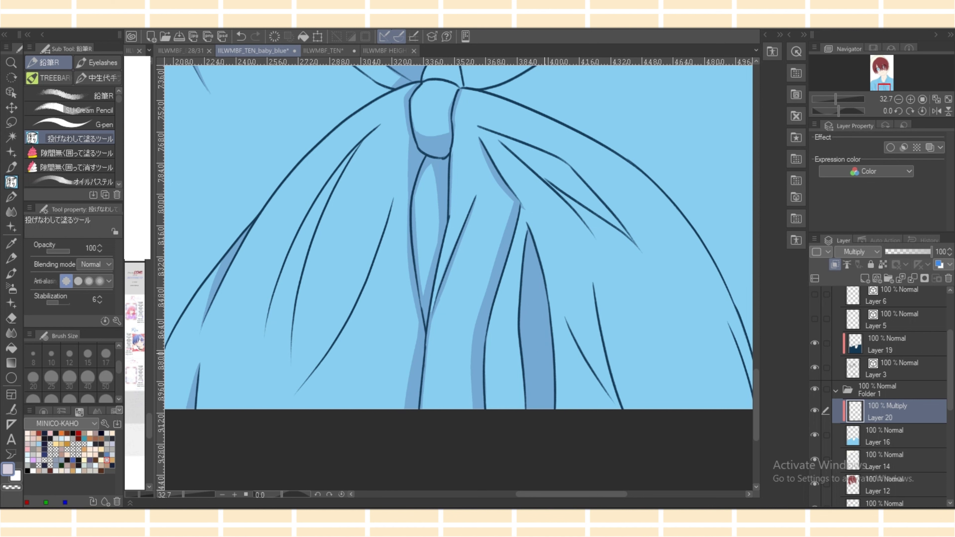
Sample the clothing's light blue and fill over the clothing's lower and outer edges on base Layer 16.
{"action": "left_click", "coordinate": [888, 435]}
{"action": "left_click", "coordinate": [556, 382], "text": "alt"}
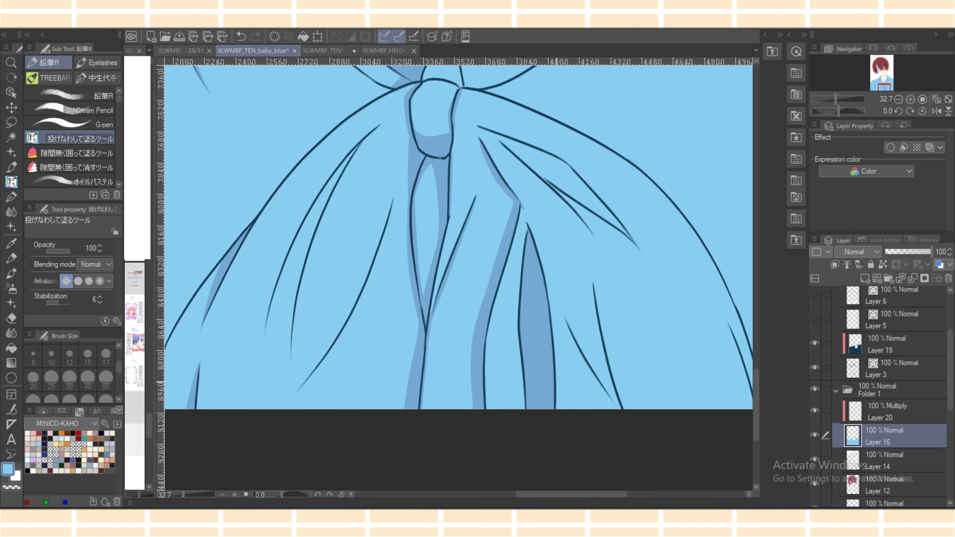
{"action": "scroll", "coordinate": [459, 278], "scroll_direction": "down", "scroll_amount": 3}
{"action": "scroll", "coordinate": [458, 278], "scroll_direction": "up", "scroll_amount": 1}
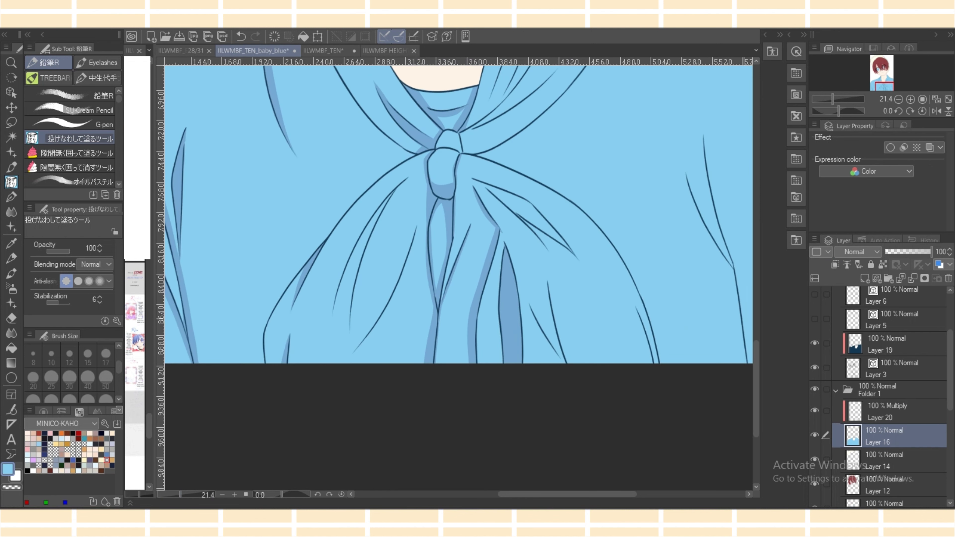
{"action": "scroll", "coordinate": [458, 278], "scroll_direction": "up", "scroll_amount": 5}
{"action": "left_click_drag", "start_coordinate": [756, 291], "coordinate": [756, 387]}
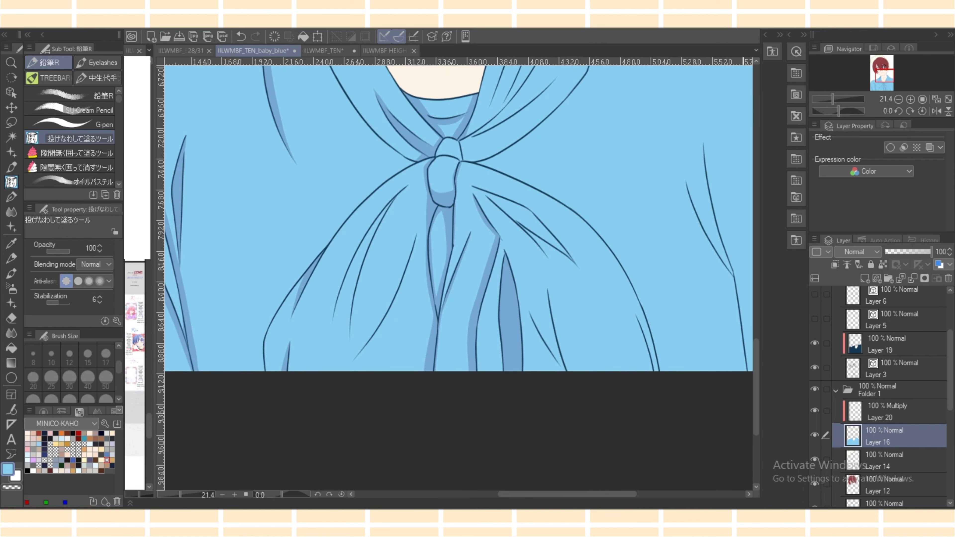
{"action": "left_click_drag", "start_coordinate": [519, 319], "coordinate": [494, 428]}
{"action": "left_click_drag", "start_coordinate": [566, 494], "coordinate": [608, 494]}
{"action": "scroll", "coordinate": [457, 277], "scroll_direction": "left", "scroll_amount": 5}
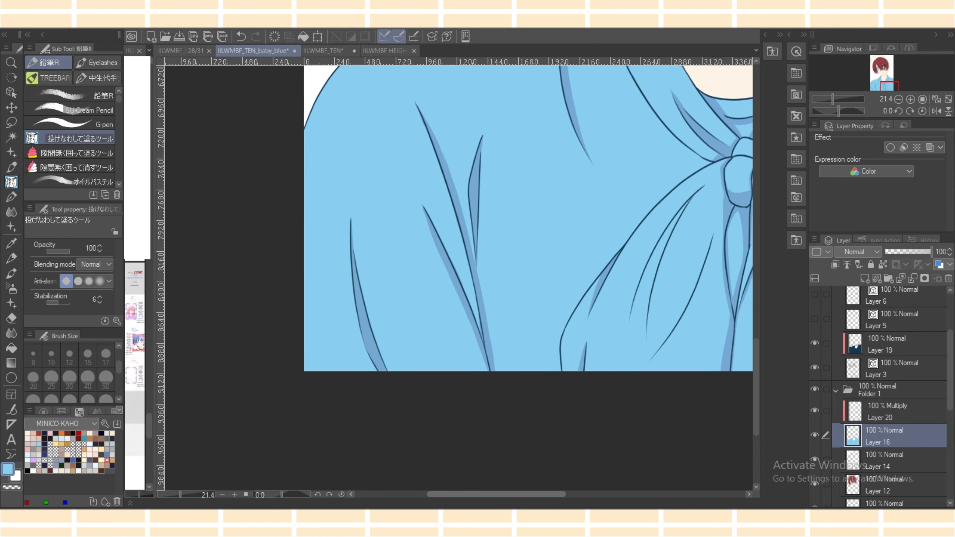
{"action": "mouse_move", "coordinate": [641, 337]}
{"action": "left_mouse_down"}
{"action": "mouse_move", "coordinate": [562, 309]}
{"action": "mouse_move", "coordinate": [302, 131]}
{"action": "mouse_move", "coordinate": [746, 424]}
{"action": "mouse_move", "coordinate": [755, 396]}
{"action": "left_mouse_up"}
{"action": "left_click_drag", "start_coordinate": [289, 303], "coordinate": [513, 409]}
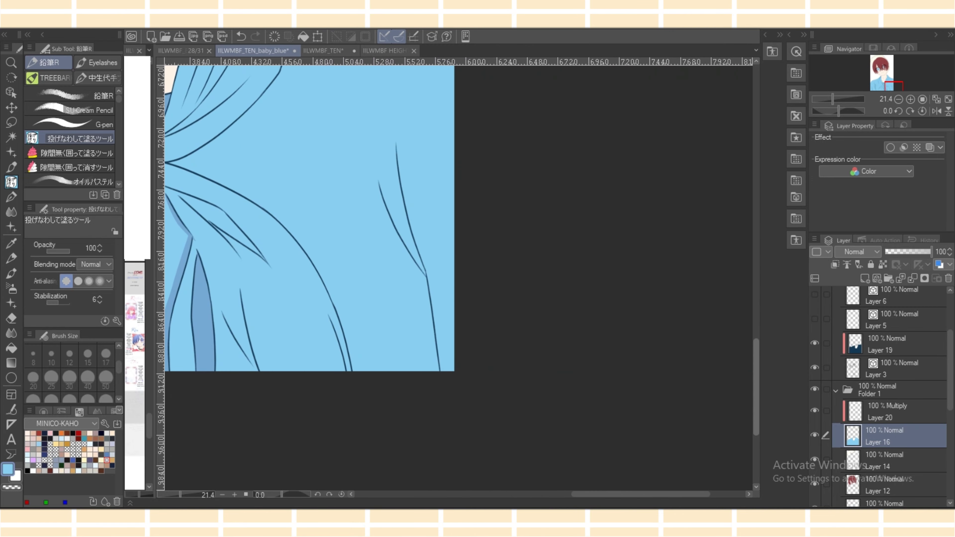
{"action": "left_click_drag", "start_coordinate": [756, 388], "coordinate": [755, 369]}
{"action": "left_click_drag", "start_coordinate": [376, 459], "coordinate": [579, 437]}
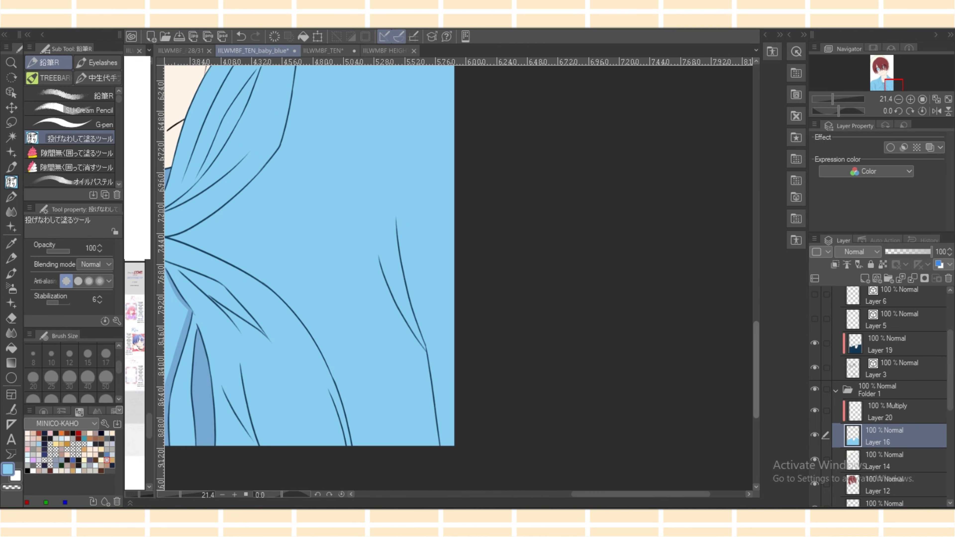
{"action": "scroll", "coordinate": [457, 277], "scroll_direction": "up", "scroll_amount": 3}
{"action": "mouse_move", "coordinate": [433, 395]}
{"action": "left_mouse_down"}
{"action": "mouse_move", "coordinate": [425, 194]}
{"action": "mouse_move", "coordinate": [460, 114]}
{"action": "mouse_move", "coordinate": [431, 369]}
{"action": "mouse_move", "coordinate": [487, 383]}
{"action": "left_mouse_up"}
{"action": "left_click_drag", "start_coordinate": [634, 494], "coordinate": [573, 494]}
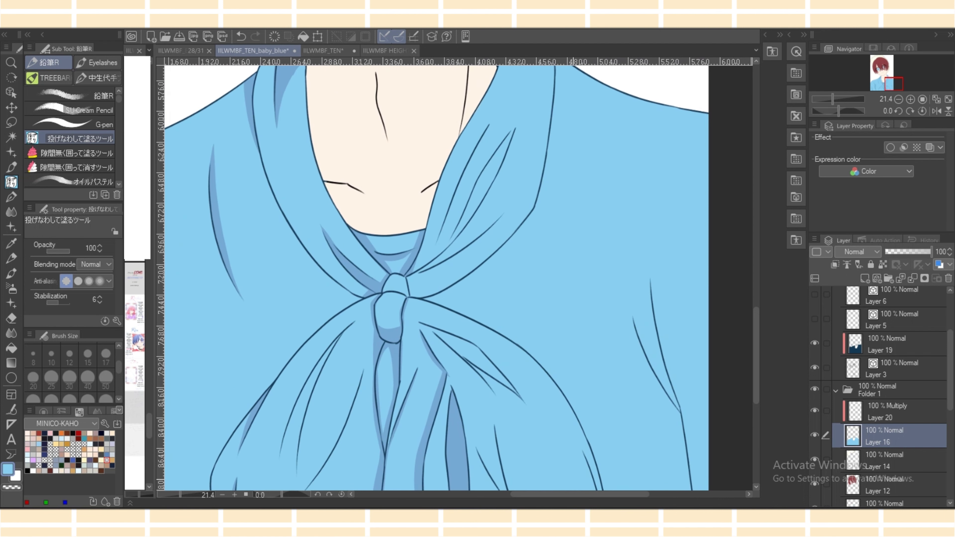
On Multiply Layer 20, shade along the outer edge of the left collar from the shoulder down to the knot.
{"action": "left_click", "coordinate": [896, 411]}
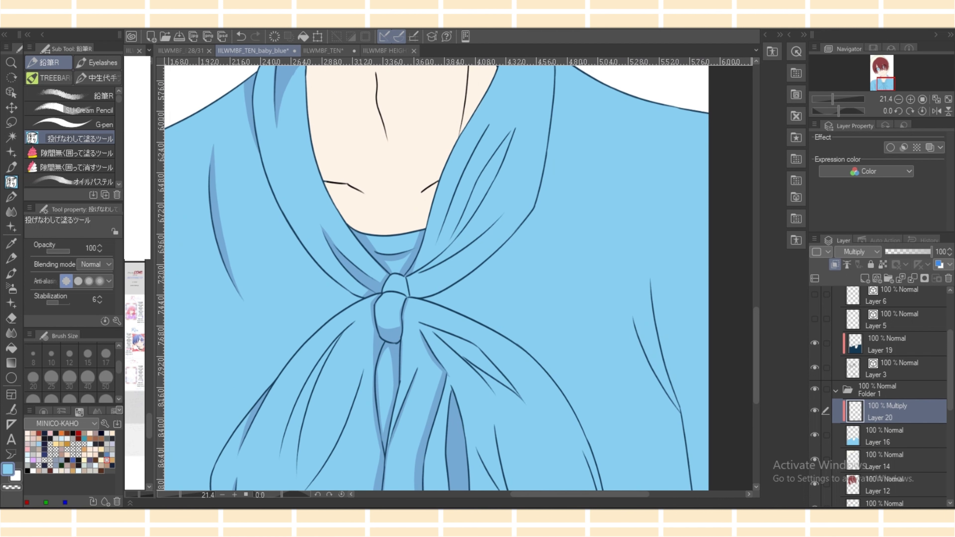
{"action": "scroll", "coordinate": [459, 277], "scroll_direction": "left", "scroll_amount": 3}
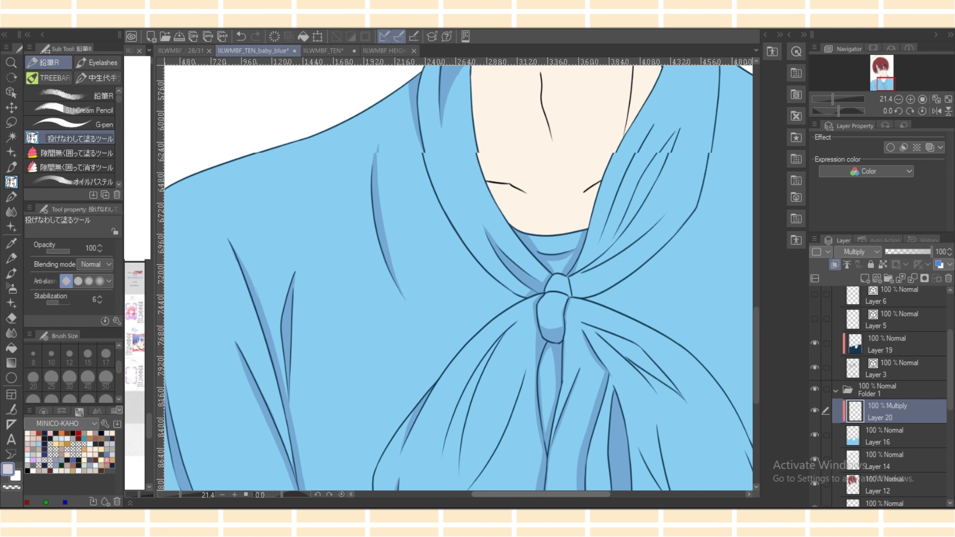
{"action": "scroll", "coordinate": [458, 278], "scroll_direction": "up", "scroll_amount": 1}
{"action": "scroll", "coordinate": [458, 277], "scroll_direction": "up", "scroll_amount": 2}
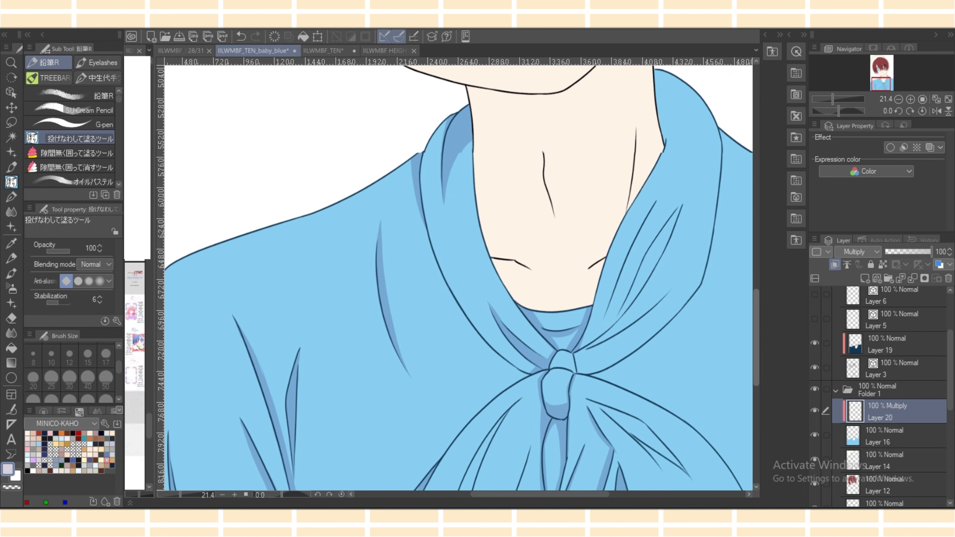
{"action": "scroll", "coordinate": [458, 278], "scroll_direction": "up", "scroll_amount": 1}
{"action": "mouse_move", "coordinate": [410, 196]}
{"action": "left_mouse_down"}
{"action": "mouse_move", "coordinate": [442, 328]}
{"action": "mouse_move", "coordinate": [420, 231]}
{"action": "left_mouse_up"}
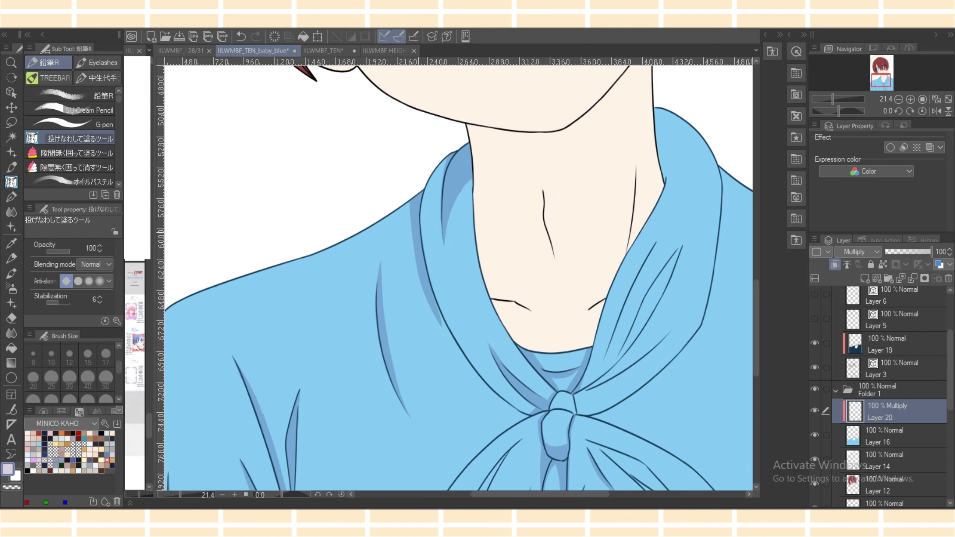
{"action": "key", "text": "ctrl+z"}
{"action": "mouse_move", "coordinate": [409, 197]}
{"action": "left_mouse_down"}
{"action": "mouse_move", "coordinate": [438, 310]}
{"action": "mouse_move", "coordinate": [414, 240]}
{"action": "mouse_move", "coordinate": [431, 296]}
{"action": "mouse_move", "coordinate": [455, 345]}
{"action": "mouse_move", "coordinate": [430, 270]}
{"action": "left_mouse_up"}
{"action": "left_click_drag", "start_coordinate": [441, 325], "coordinate": [509, 410]}
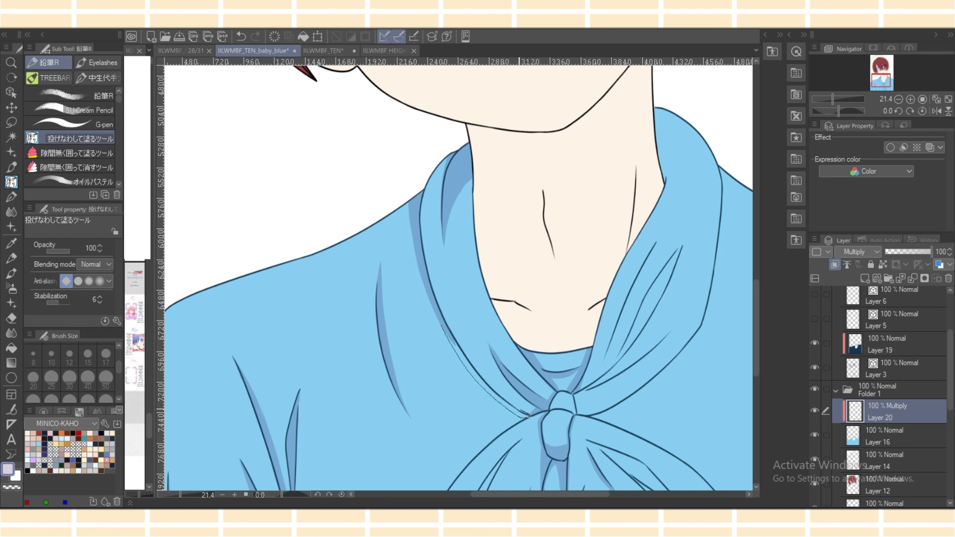
{"action": "left_click_drag", "start_coordinate": [476, 372], "coordinate": [453, 340]}
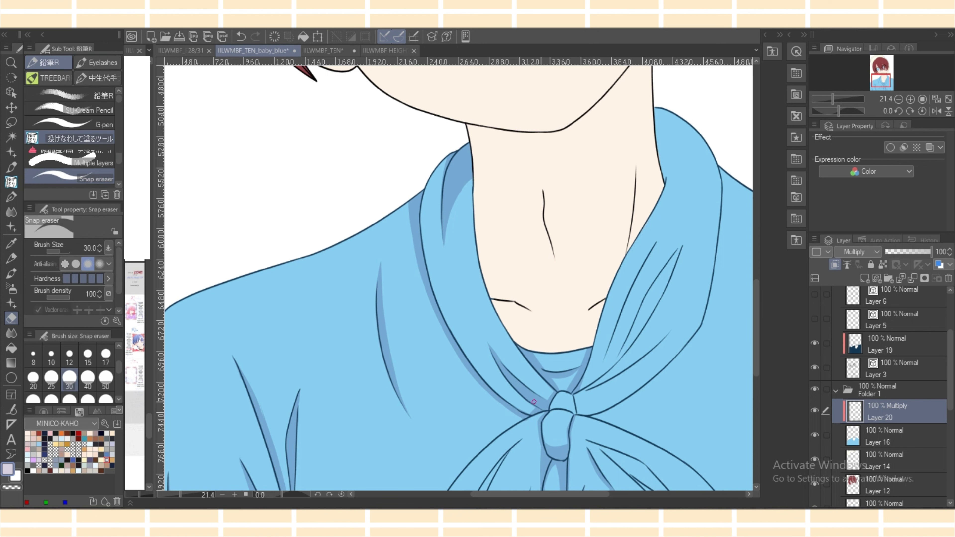
Shade the two long creases nearest the outer edge of the bow's left loop on Multiply Layer 20.
{"action": "scroll", "coordinate": [520, 408], "scroll_direction": "down", "scroll_amount": 4}
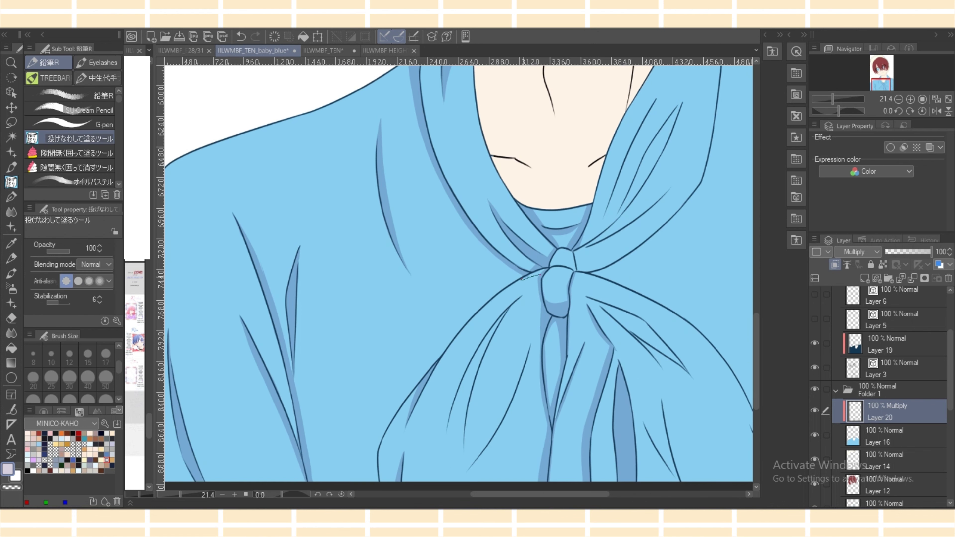
{"action": "mouse_move", "coordinate": [522, 278]}
{"action": "left_mouse_down"}
{"action": "mouse_move", "coordinate": [544, 275]}
{"action": "mouse_move", "coordinate": [496, 320]}
{"action": "mouse_move", "coordinate": [449, 421]}
{"action": "mouse_move", "coordinate": [467, 393]}
{"action": "mouse_move", "coordinate": [466, 456]}
{"action": "left_mouse_up"}
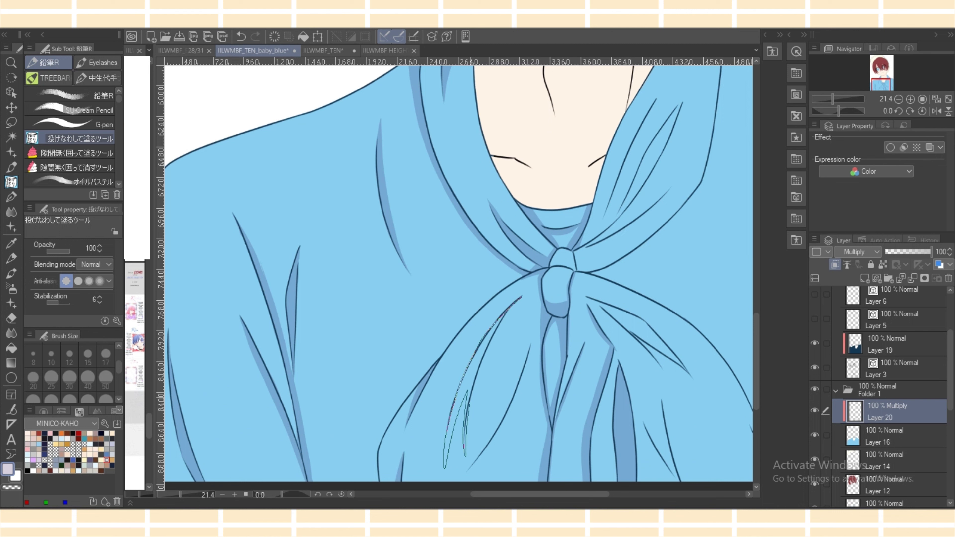
{"action": "left_click_drag", "start_coordinate": [470, 393], "coordinate": [511, 305]}
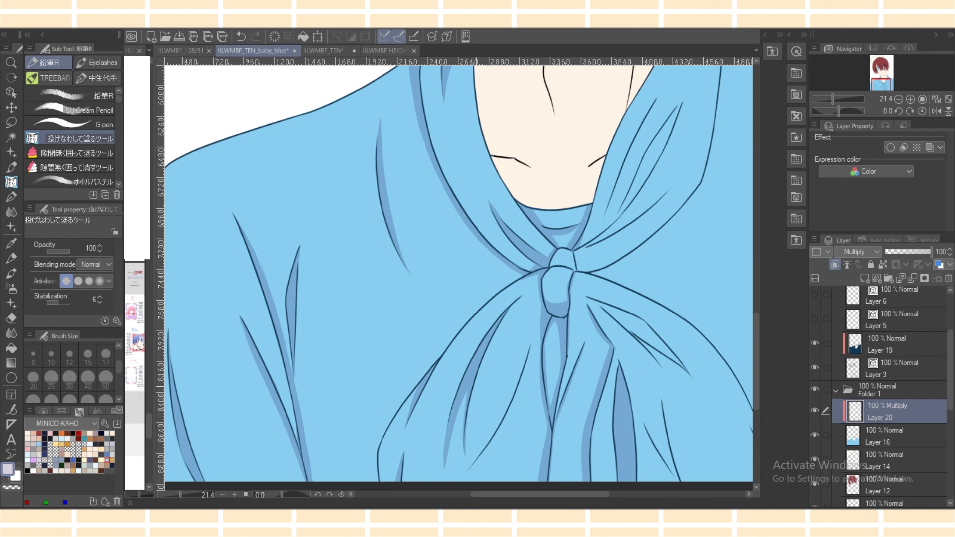
{"action": "mouse_move", "coordinate": [466, 386]}
{"action": "left_mouse_down"}
{"action": "mouse_move", "coordinate": [461, 432]}
{"action": "mouse_move", "coordinate": [465, 392]}
{"action": "left_mouse_up"}
{"action": "key", "text": "e"}
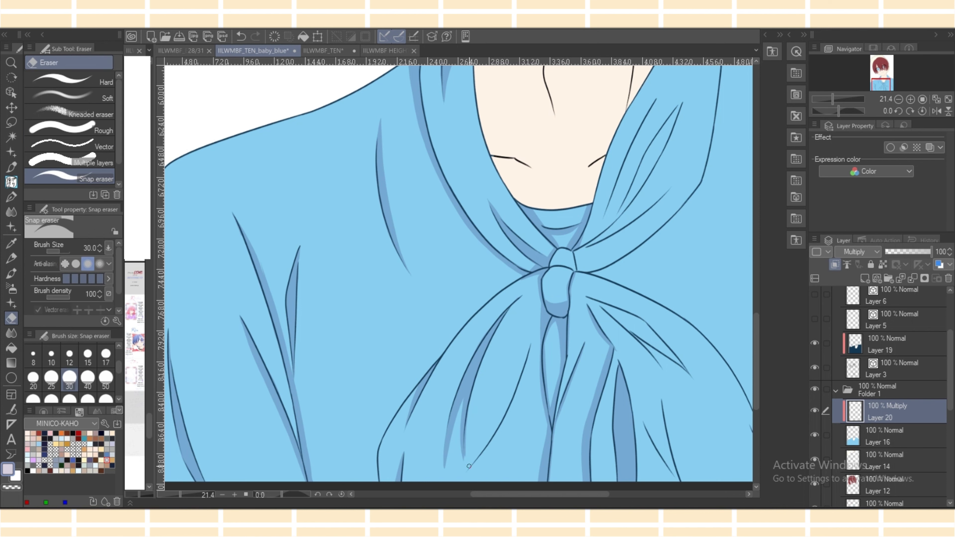
{"action": "key", "text": "p"}
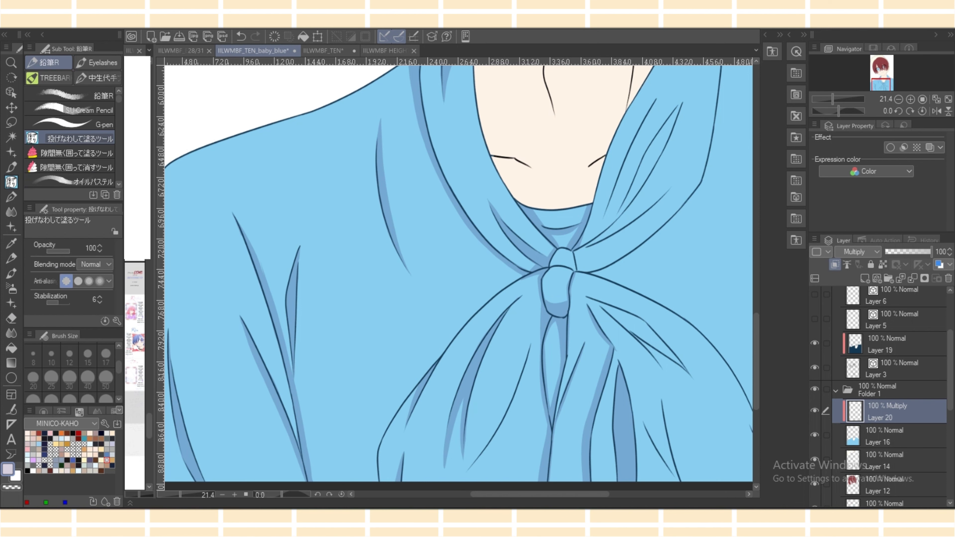
Shade the curved crease of the bow's left loop that lies closest to the central tails.
{"action": "scroll", "coordinate": [457, 277], "scroll_direction": "down", "scroll_amount": 1}
{"action": "scroll", "coordinate": [458, 268], "scroll_direction": "down", "scroll_amount": 4}
{"action": "mouse_move", "coordinate": [530, 269]}
{"action": "left_mouse_down"}
{"action": "mouse_move", "coordinate": [495, 371]}
{"action": "mouse_move", "coordinate": [484, 373]}
{"action": "mouse_move", "coordinate": [500, 351]}
{"action": "left_mouse_up"}
{"action": "key", "text": "ctrl+z"}
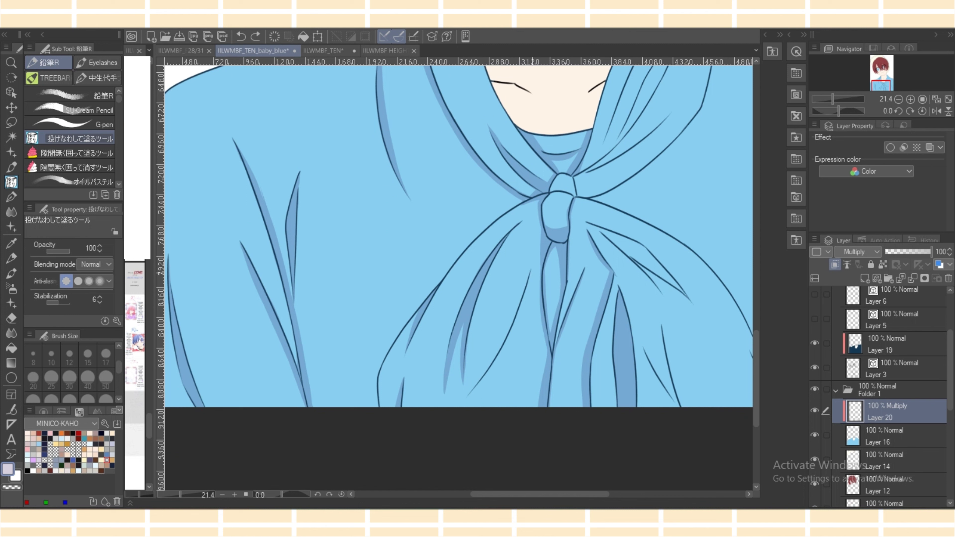
{"action": "mouse_move", "coordinate": [528, 289]}
{"action": "left_mouse_down"}
{"action": "mouse_move", "coordinate": [478, 390]}
{"action": "mouse_move", "coordinate": [531, 269]}
{"action": "left_mouse_up"}
{"action": "key", "text": "ctrl+z"}
{"action": "key", "text": "e"}
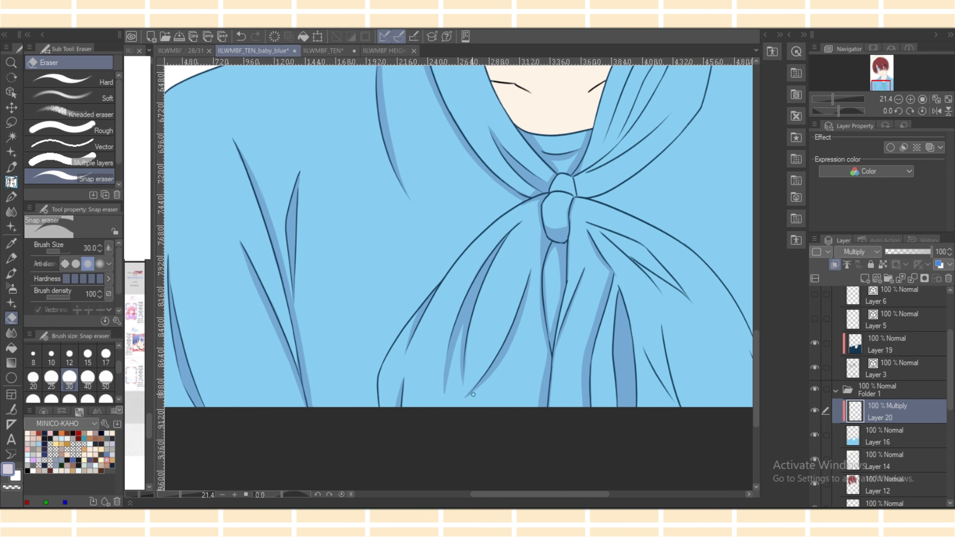
{"action": "key", "text": "p"}
Shade the inside of the right collar where it meets the side of the neck.
{"action": "left_click_drag", "start_coordinate": [541, 495], "coordinate": [566, 494]}
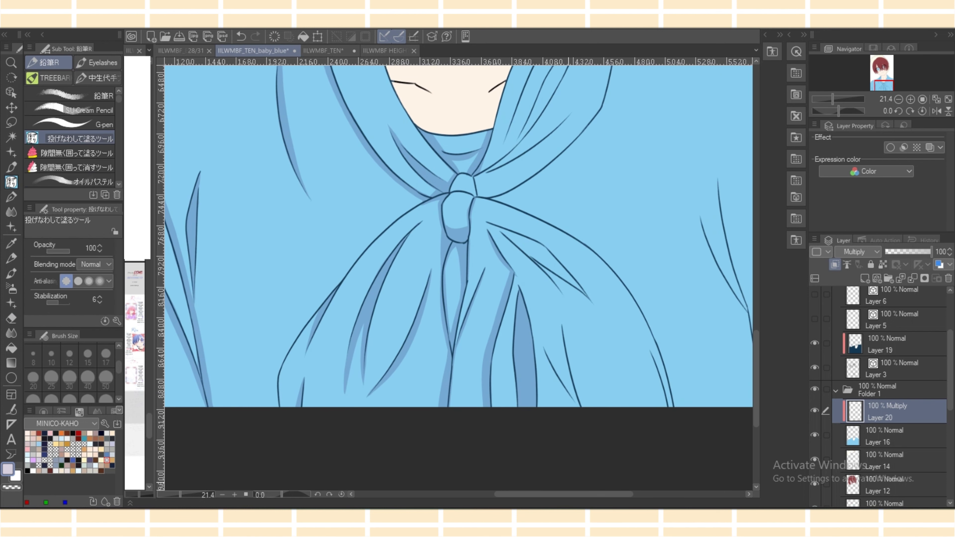
{"action": "scroll", "coordinate": [458, 278], "scroll_direction": "up", "scroll_amount": 3}
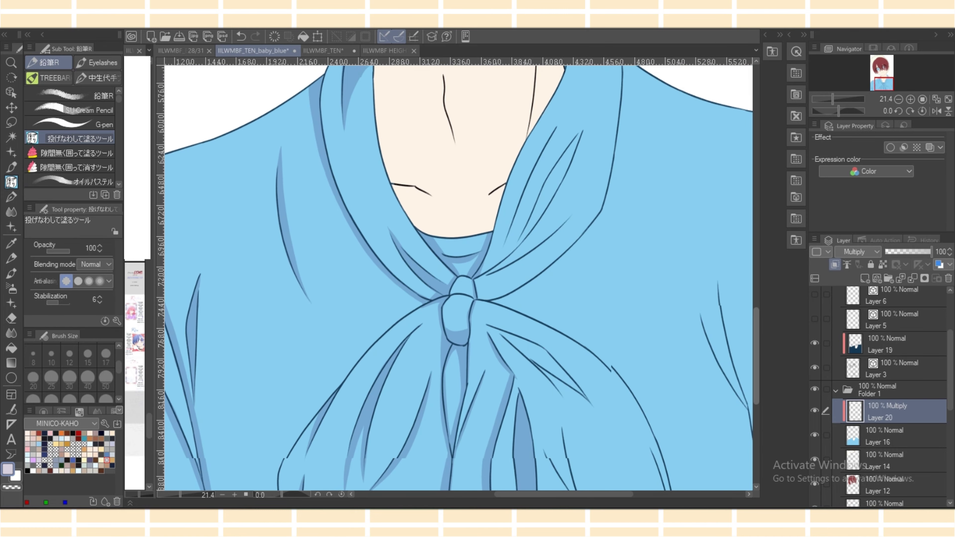
{"action": "scroll", "coordinate": [714, 175], "scroll_direction": "up", "scroll_amount": 5}
{"action": "mouse_move", "coordinate": [564, 227]}
{"action": "left_mouse_down"}
{"action": "mouse_move", "coordinate": [571, 178]}
{"action": "mouse_move", "coordinate": [556, 146]}
{"action": "left_mouse_up"}
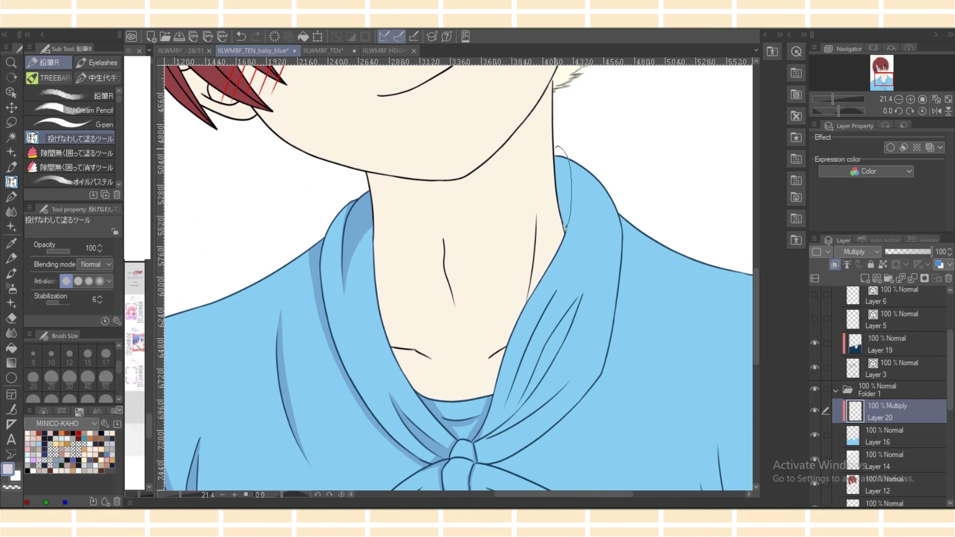
{"action": "left_click_drag", "start_coordinate": [565, 227], "coordinate": [565, 229]}
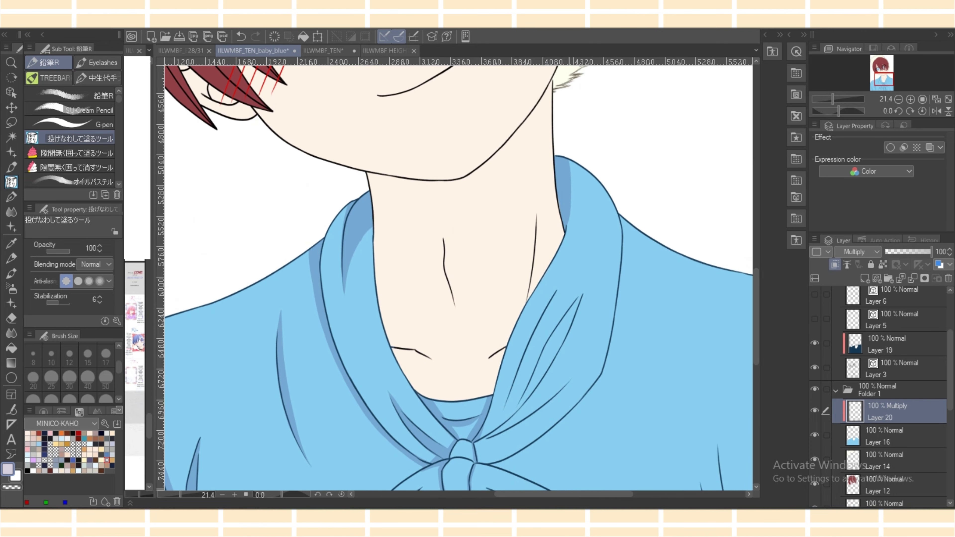
Touch up the light blue base beside the neck on Layer 16, and return to Layer 20 with the pale shading colour.
{"action": "scroll", "coordinate": [458, 277], "scroll_direction": "right", "scroll_amount": 2}
{"action": "scroll", "coordinate": [464, 280], "scroll_direction": "up", "scroll_amount": 3}
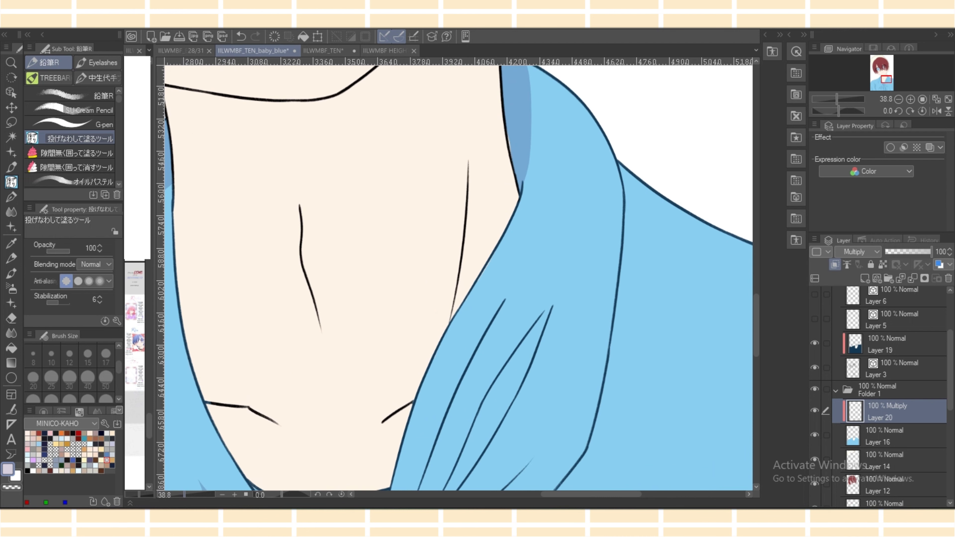
{"action": "left_click", "coordinate": [885, 435]}
{"action": "left_click", "coordinate": [534, 173], "text": "alt"}
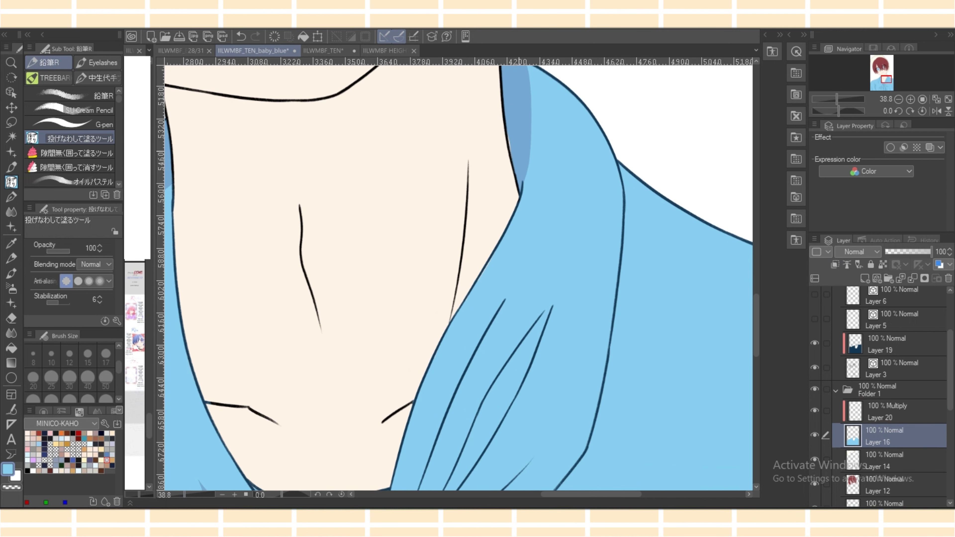
{"action": "mouse_move", "coordinate": [507, 129]}
{"action": "left_mouse_down"}
{"action": "mouse_move", "coordinate": [515, 173]}
{"action": "mouse_move", "coordinate": [508, 131]}
{"action": "left_mouse_up"}
{"action": "key", "text": "alt+bracketright"}
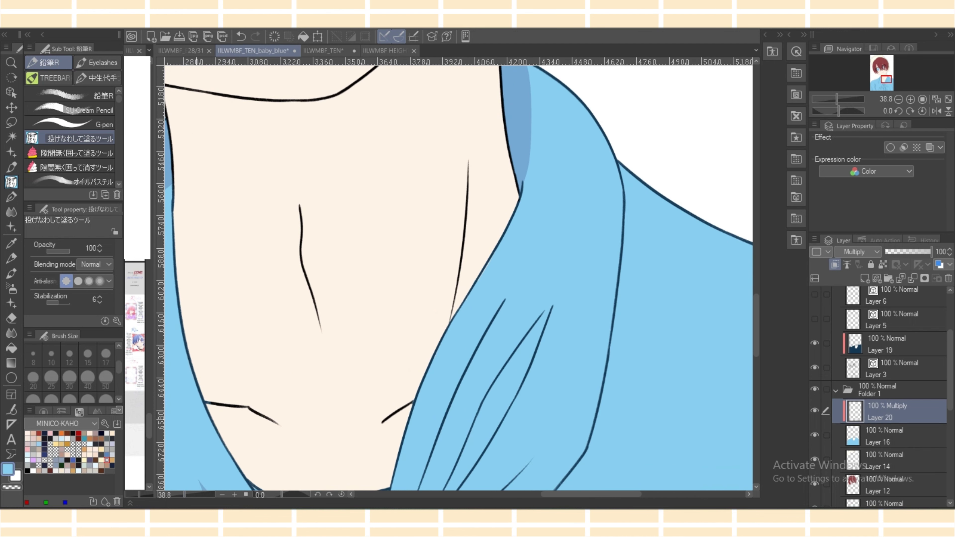
{"action": "left_click", "coordinate": [107, 460]}
Shade the narrow corner where the right collar's outer edge meets the shoulder.
{"action": "left_click_drag", "start_coordinate": [755, 325], "coordinate": [755, 326]}
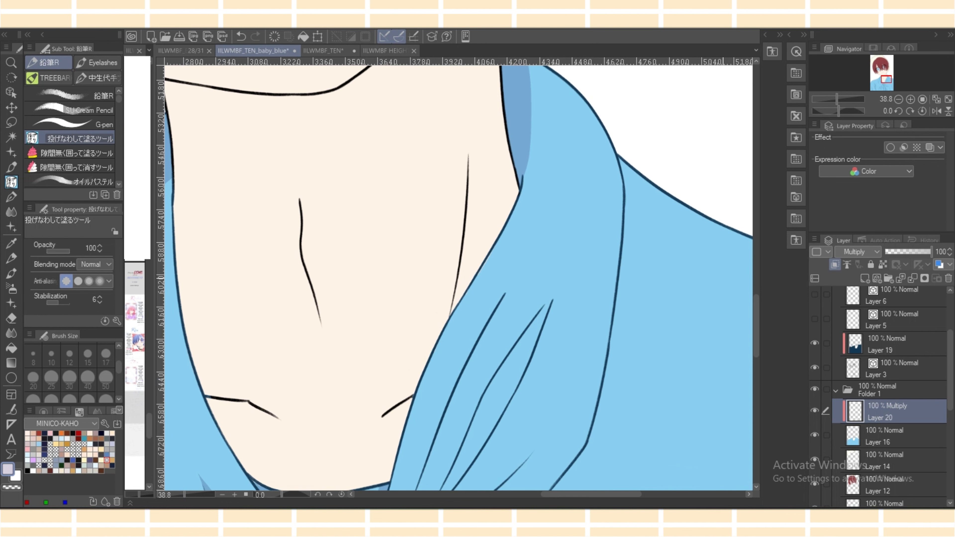
{"action": "left_click_drag", "start_coordinate": [628, 149], "coordinate": [630, 200]}
{"action": "left_click_drag", "start_coordinate": [618, 157], "coordinate": [620, 154]}
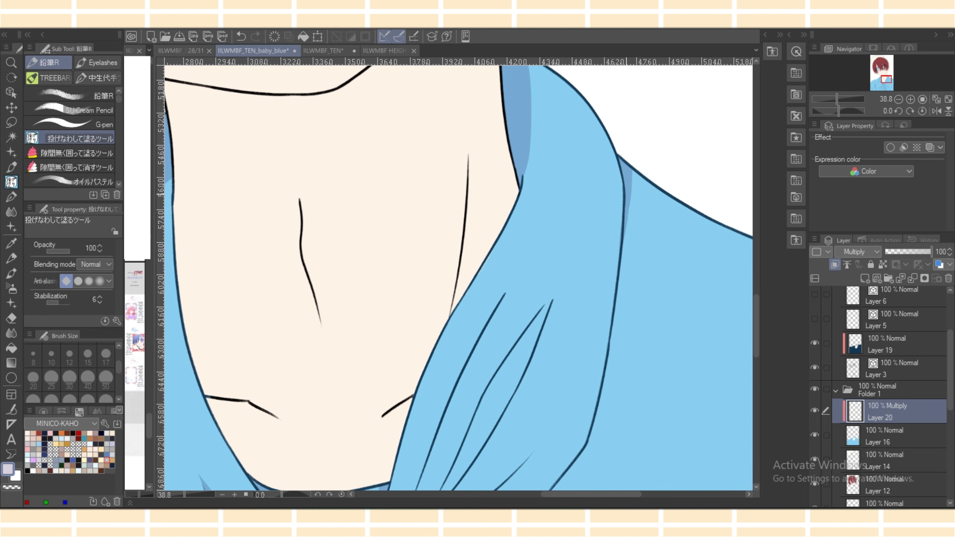
Fill the long leaf-shaped fold on the right collar with shadow, extending its lower tip towards the knot.
{"action": "mouse_move", "coordinate": [553, 294]}
{"action": "left_mouse_down"}
{"action": "mouse_move", "coordinate": [531, 355]}
{"action": "mouse_move", "coordinate": [552, 295]}
{"action": "left_mouse_up"}
{"action": "left_click_drag", "start_coordinate": [755, 325], "coordinate": [756, 343]}
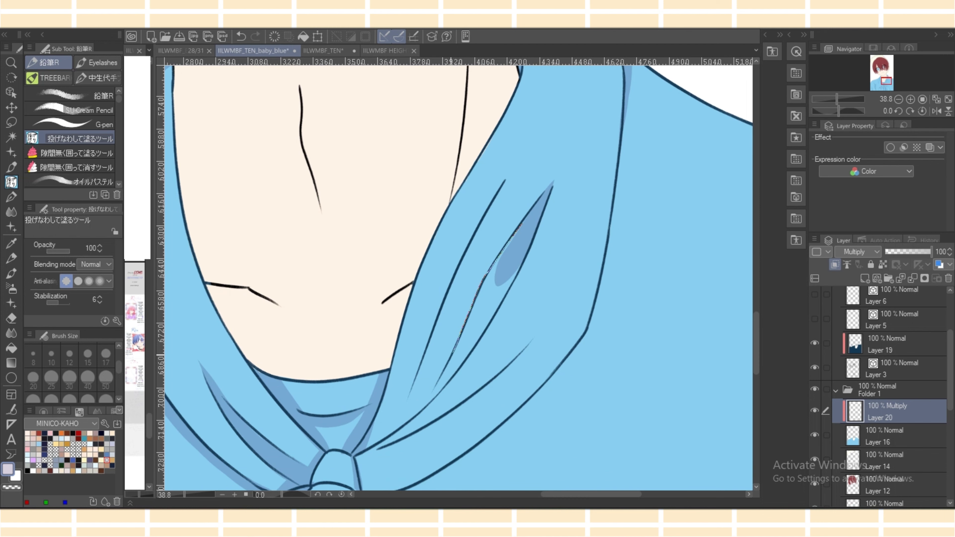
{"action": "mouse_move", "coordinate": [453, 352]}
{"action": "left_mouse_down"}
{"action": "mouse_move", "coordinate": [428, 400]}
{"action": "mouse_move", "coordinate": [522, 225]}
{"action": "left_mouse_up"}
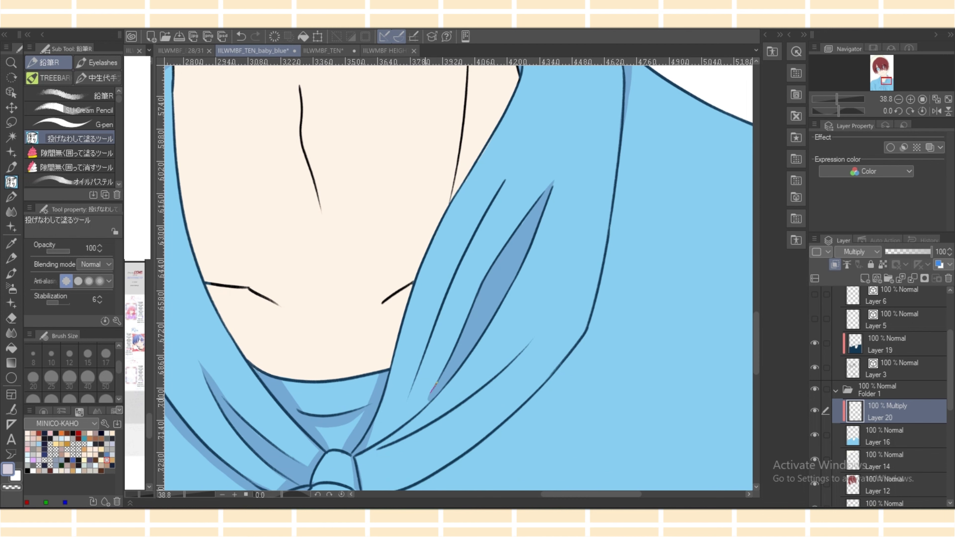
{"action": "left_click_drag", "start_coordinate": [436, 383], "coordinate": [410, 415]}
Shade along the crease between the right collar's leaf-shaped fold and the neckline.
{"action": "mouse_move", "coordinate": [497, 201]}
{"action": "left_mouse_down"}
{"action": "mouse_move", "coordinate": [434, 331]}
{"action": "mouse_move", "coordinate": [504, 182]}
{"action": "left_mouse_up"}
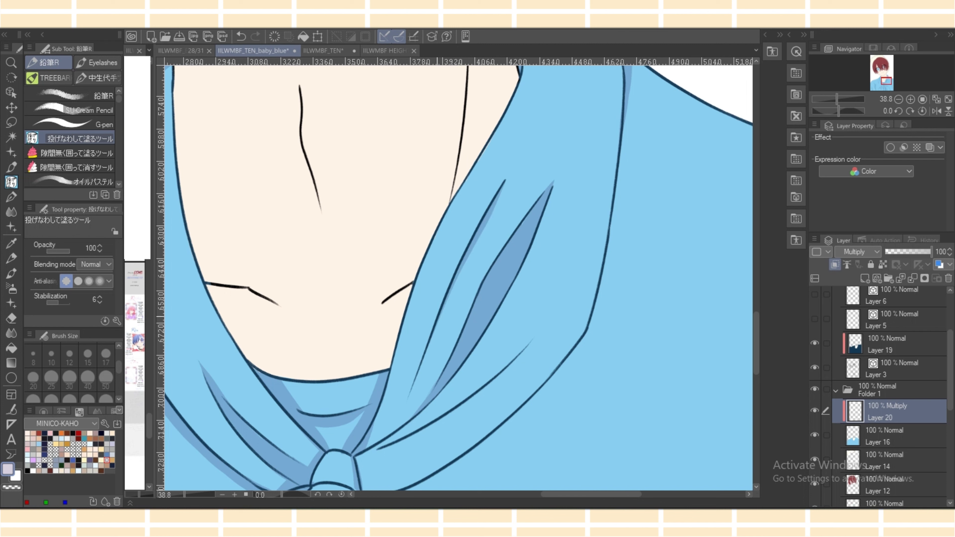
{"action": "left_click_drag", "start_coordinate": [418, 370], "coordinate": [458, 284]}
{"action": "key", "text": "ctrl+z"}
{"action": "left_click_drag", "start_coordinate": [438, 322], "coordinate": [506, 179]}
{"action": "left_click", "coordinate": [611, 217], "text": "alt"}
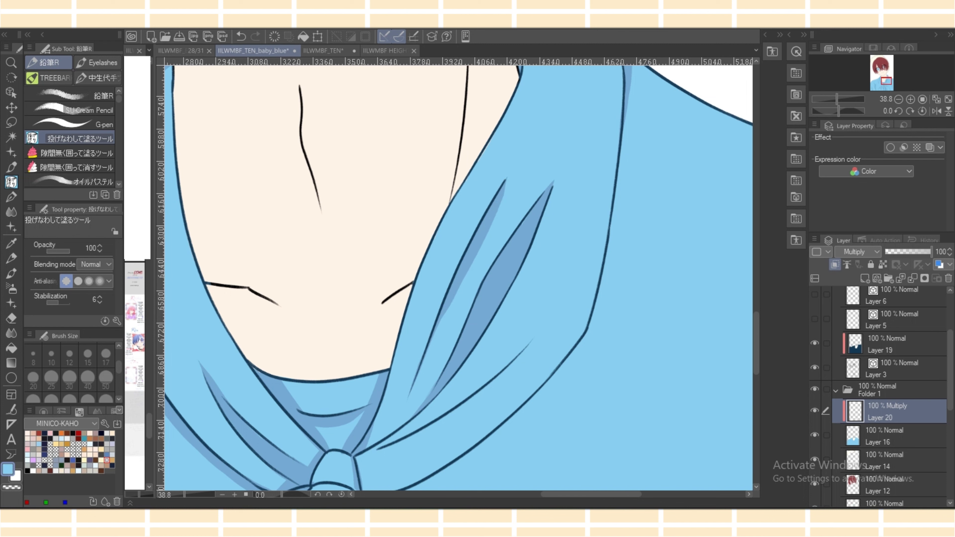
{"action": "left_click", "coordinate": [901, 435]}
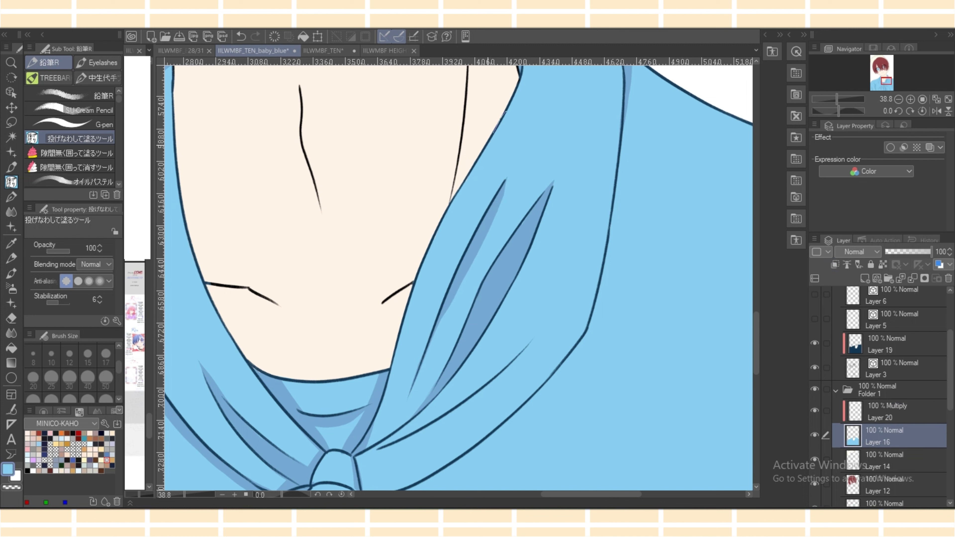
{"action": "left_click", "coordinate": [901, 411]}
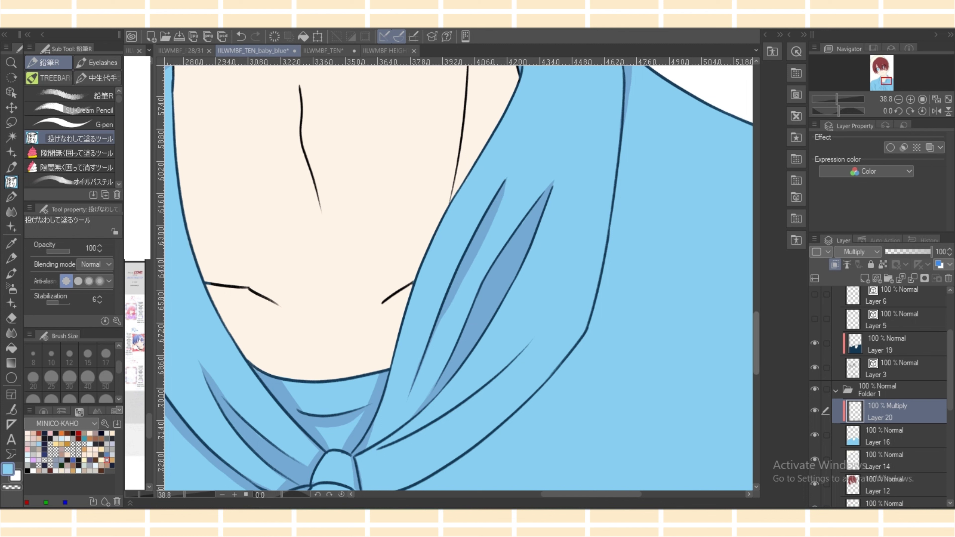
{"action": "left_click", "coordinate": [106, 460]}
Shade below the crease sweeping up from the knot across the lower part of the right collar.
{"action": "mouse_move", "coordinate": [377, 449]}
{"action": "left_mouse_down"}
{"action": "mouse_move", "coordinate": [397, 449]}
{"action": "mouse_move", "coordinate": [487, 398]}
{"action": "mouse_move", "coordinate": [528, 346]}
{"action": "left_mouse_up"}
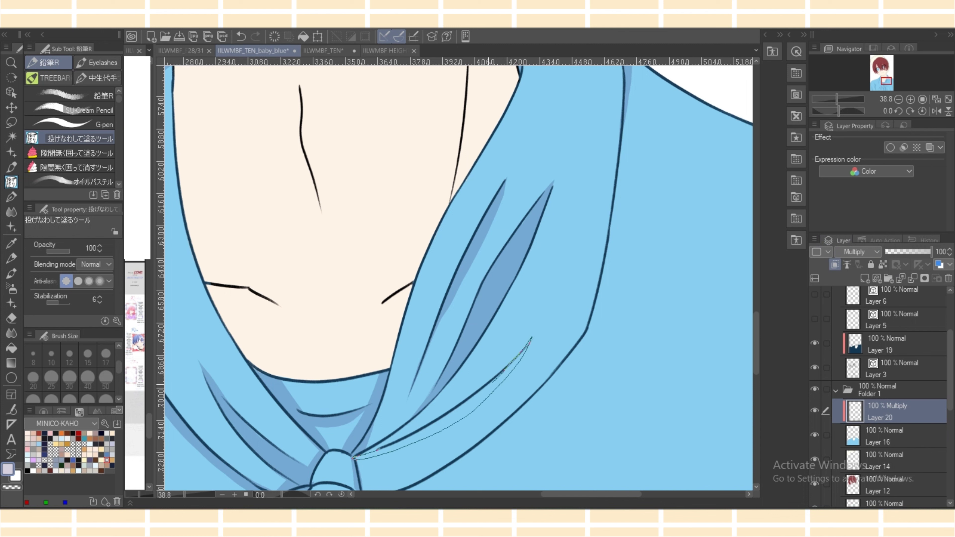
{"action": "mouse_move", "coordinate": [492, 383]}
{"action": "left_mouse_down"}
{"action": "mouse_move", "coordinate": [387, 441]}
{"action": "mouse_move", "coordinate": [472, 400]}
{"action": "left_mouse_up"}
{"action": "key", "text": "e"}
{"action": "key", "text": "p"}
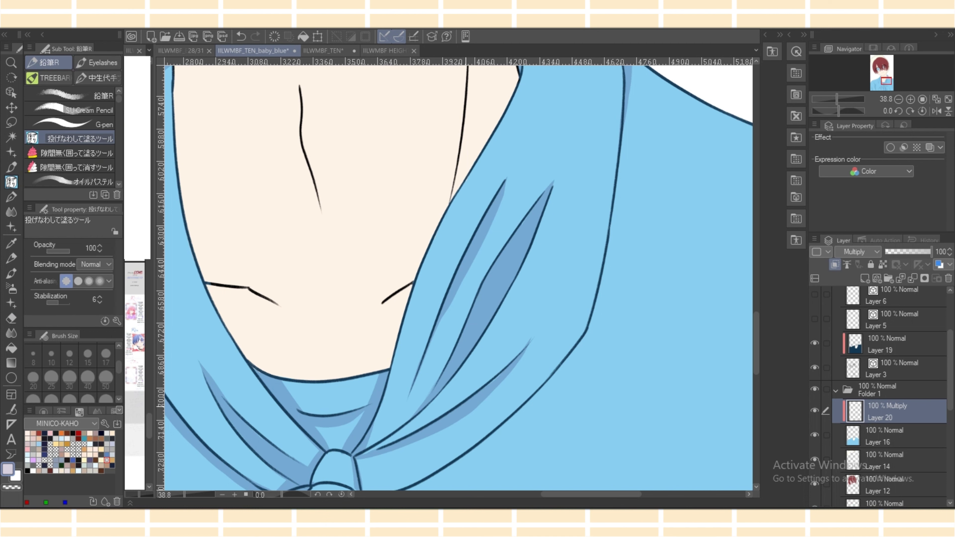
Shade the lower edge of the small upper knot, just above the main knot.
{"action": "key", "text": "e"}
{"action": "left_click_drag", "start_coordinate": [312, 483], "coordinate": [327, 451]}
{"action": "left_click_drag", "start_coordinate": [755, 342], "coordinate": [755, 366]}
{"action": "left_click_drag", "start_coordinate": [359, 337], "coordinate": [311, 328]}
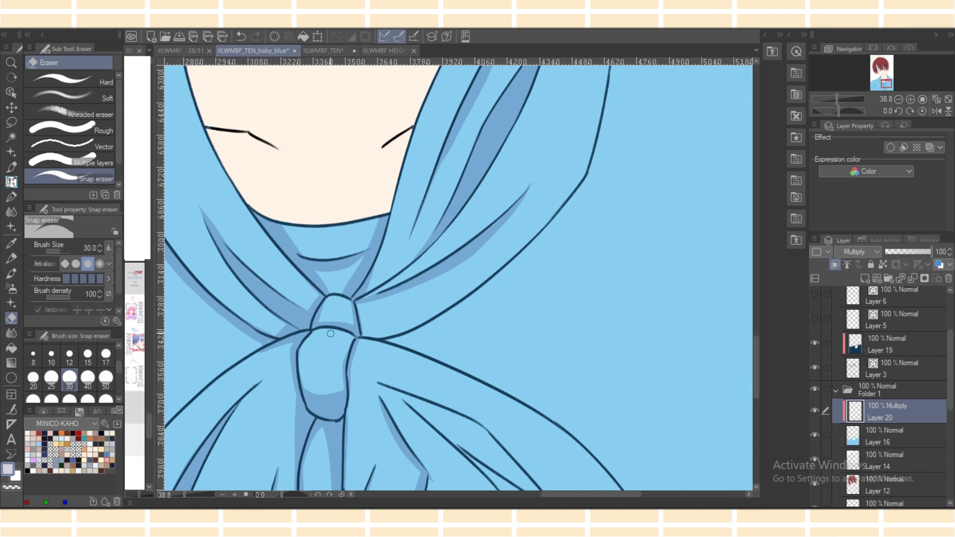
{"action": "key", "text": "alt+bracketright"}
{"action": "key", "text": "alt+bracketright"}
{"action": "key", "text": "e"}
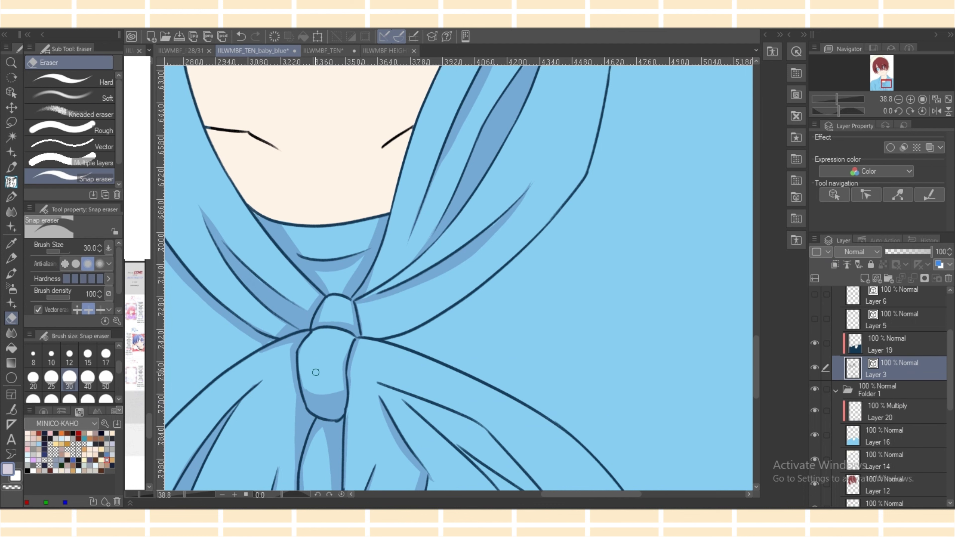
{"action": "key", "text": "p"}
{"action": "key", "text": "e"}
{"action": "key", "text": "p"}
{"action": "key", "text": "alt+bracketleft"}
{"action": "key", "text": "alt+bracketleft"}
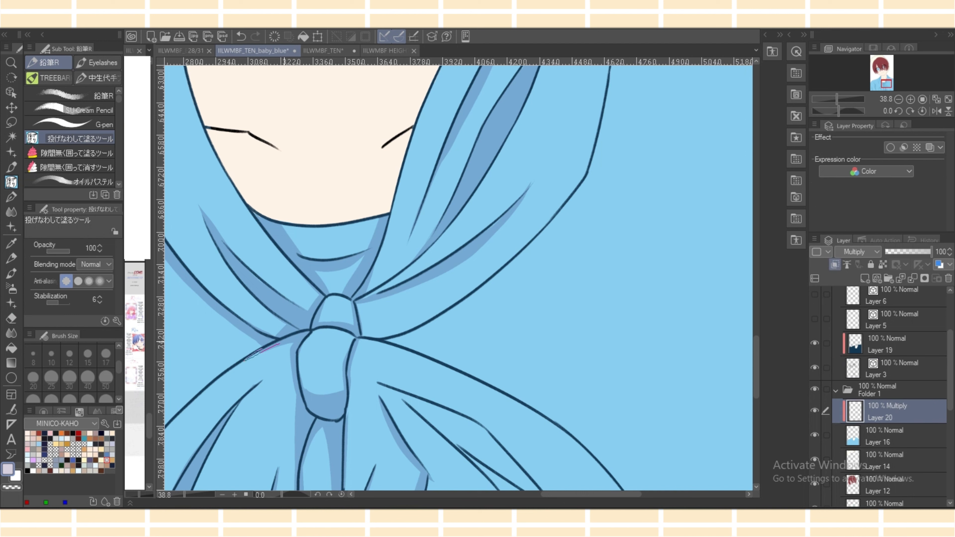
Shade beneath the right collar's lower edge from the knot up towards its outer corner.
{"action": "key", "text": "e"}
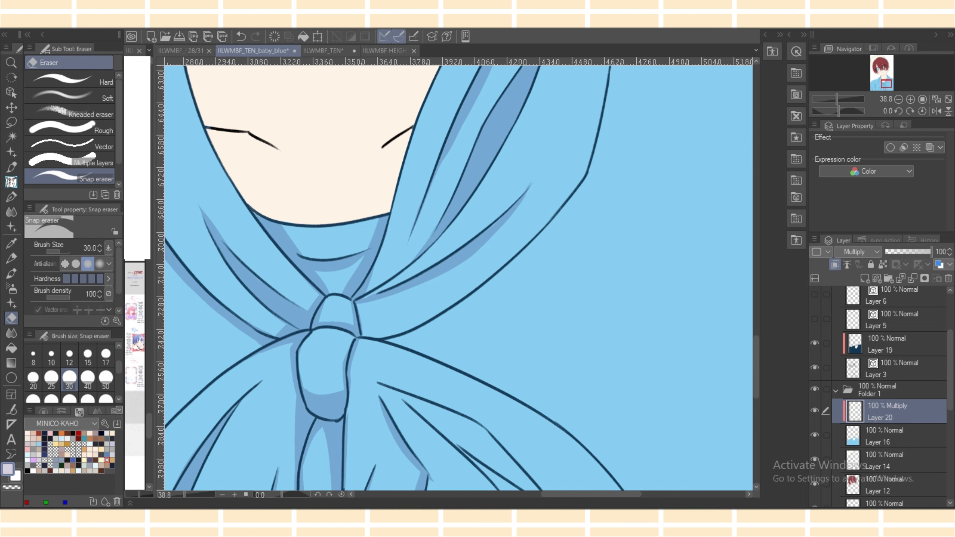
{"action": "left_click", "coordinate": [11, 182]}
{"action": "mouse_move", "coordinate": [414, 324]}
{"action": "left_mouse_down"}
{"action": "mouse_move", "coordinate": [391, 344]}
{"action": "mouse_move", "coordinate": [360, 334]}
{"action": "mouse_move", "coordinate": [468, 296]}
{"action": "mouse_move", "coordinate": [398, 349]}
{"action": "mouse_move", "coordinate": [497, 270]}
{"action": "mouse_move", "coordinate": [477, 297]}
{"action": "mouse_move", "coordinate": [403, 339]}
{"action": "left_mouse_up"}
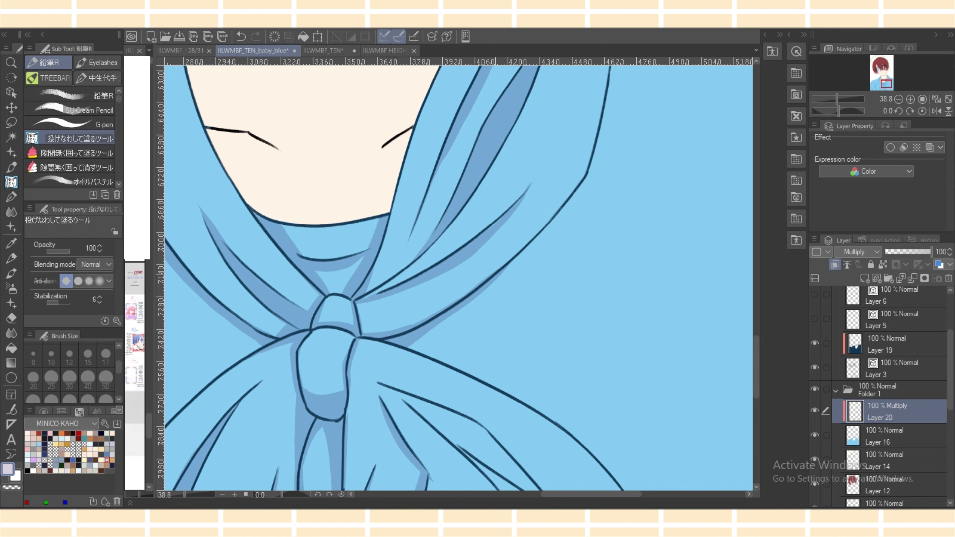
{"action": "left_click_drag", "start_coordinate": [495, 275], "coordinate": [481, 289]}
{"action": "key", "text": "e"}
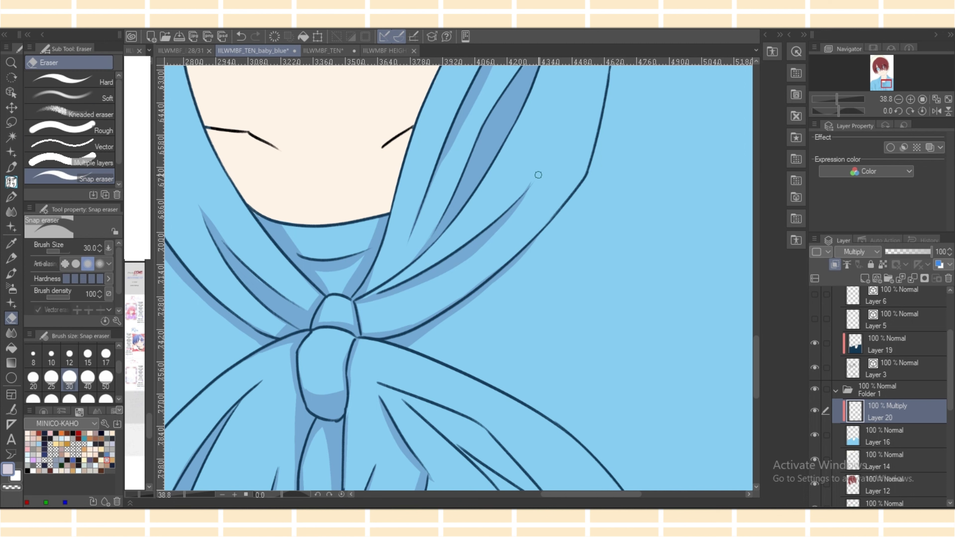
{"action": "key", "text": "p"}
Continue the shadow along the right collar's outer edge from the shoulder down to its outer corner.
{"action": "scroll", "coordinate": [454, 278], "scroll_direction": "up", "scroll_amount": 6}
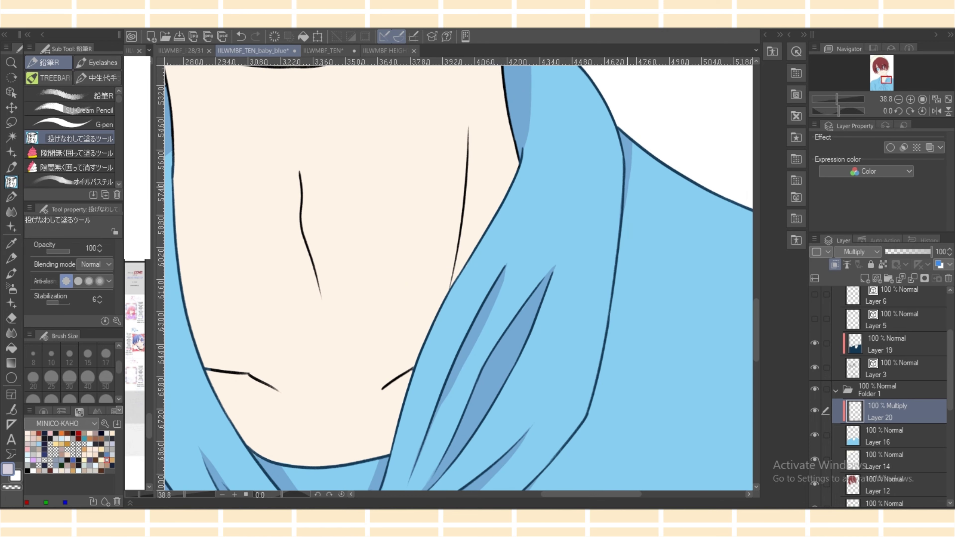
{"action": "mouse_move", "coordinate": [627, 187]}
{"action": "left_mouse_down"}
{"action": "mouse_move", "coordinate": [611, 311]}
{"action": "mouse_move", "coordinate": [622, 226]}
{"action": "left_mouse_up"}
{"action": "mouse_move", "coordinate": [616, 280]}
{"action": "left_mouse_down"}
{"action": "mouse_move", "coordinate": [601, 367]}
{"action": "mouse_move", "coordinate": [613, 304]}
{"action": "left_mouse_up"}
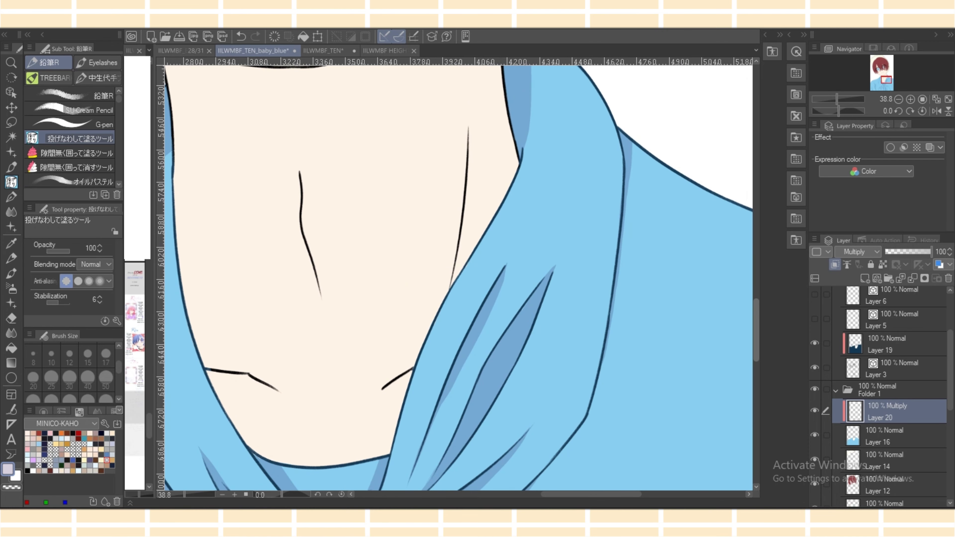
{"action": "scroll", "coordinate": [458, 277], "scroll_direction": "down", "scroll_amount": 3}
{"action": "mouse_move", "coordinate": [611, 207]}
{"action": "left_mouse_down"}
{"action": "mouse_move", "coordinate": [584, 306]}
{"action": "mouse_move", "coordinate": [588, 296]}
{"action": "mouse_move", "coordinate": [520, 379]}
{"action": "mouse_move", "coordinate": [587, 299]}
{"action": "left_mouse_up"}
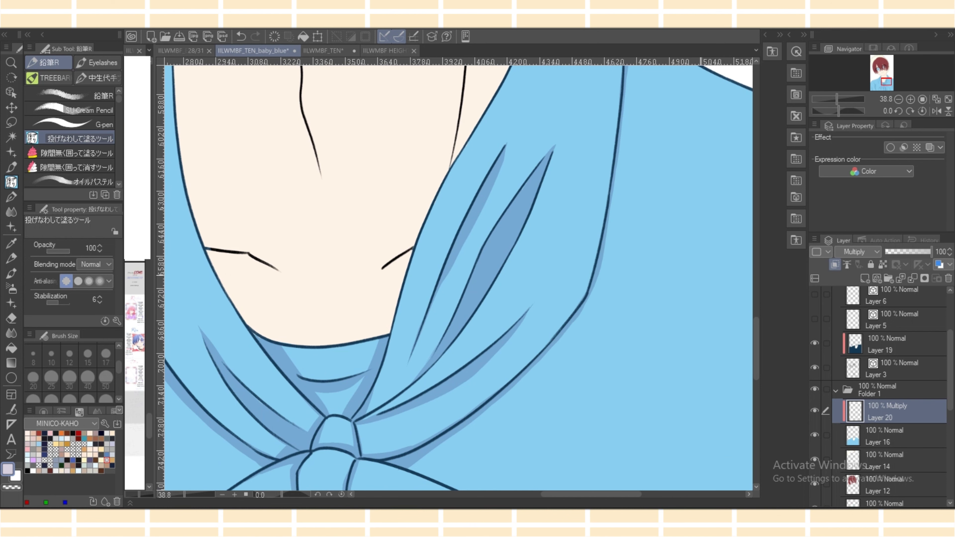
Shade along the long diagonal crease on the bow's right loop, below the knot.
{"action": "scroll", "coordinate": [451, 279], "scroll_direction": "down", "scroll_amount": 5}
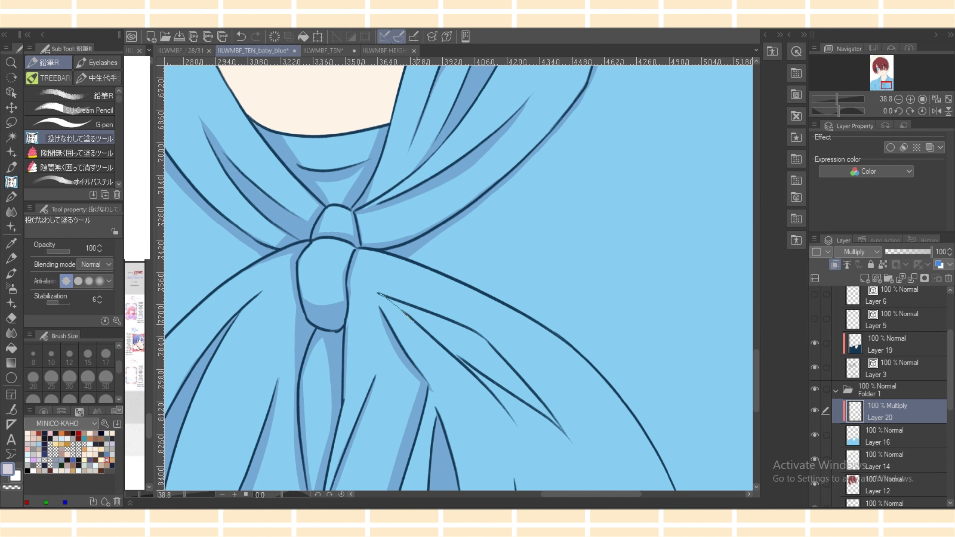
{"action": "mouse_move", "coordinate": [482, 384]}
{"action": "left_mouse_down"}
{"action": "mouse_move", "coordinate": [488, 374]}
{"action": "mouse_move", "coordinate": [395, 301]}
{"action": "left_mouse_up"}
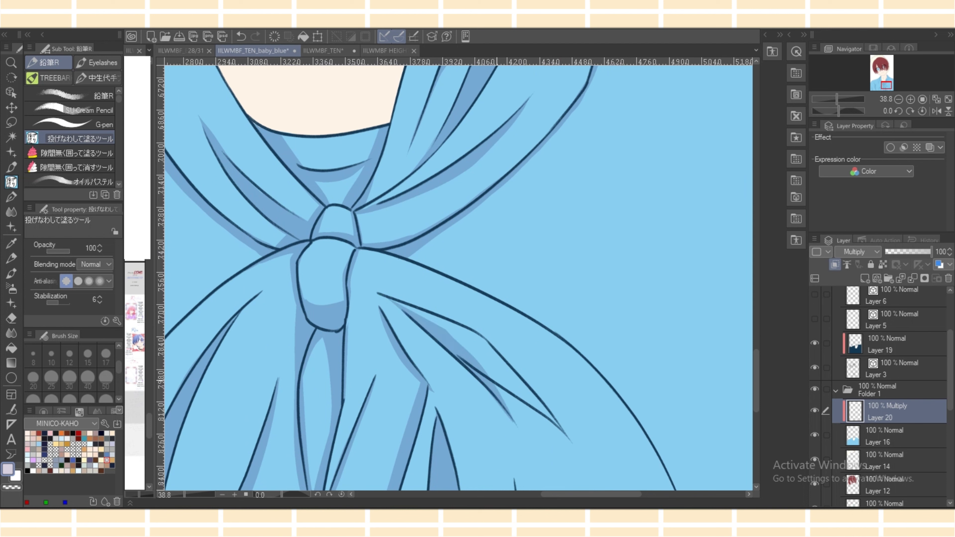
Fill the fold between the long diagonal creases on the bow's right loop and shade the short crease near its lower outer edge.
{"action": "mouse_move", "coordinate": [564, 432]}
{"action": "left_mouse_down"}
{"action": "mouse_move", "coordinate": [482, 335]}
{"action": "mouse_move", "coordinate": [395, 301]}
{"action": "left_mouse_up"}
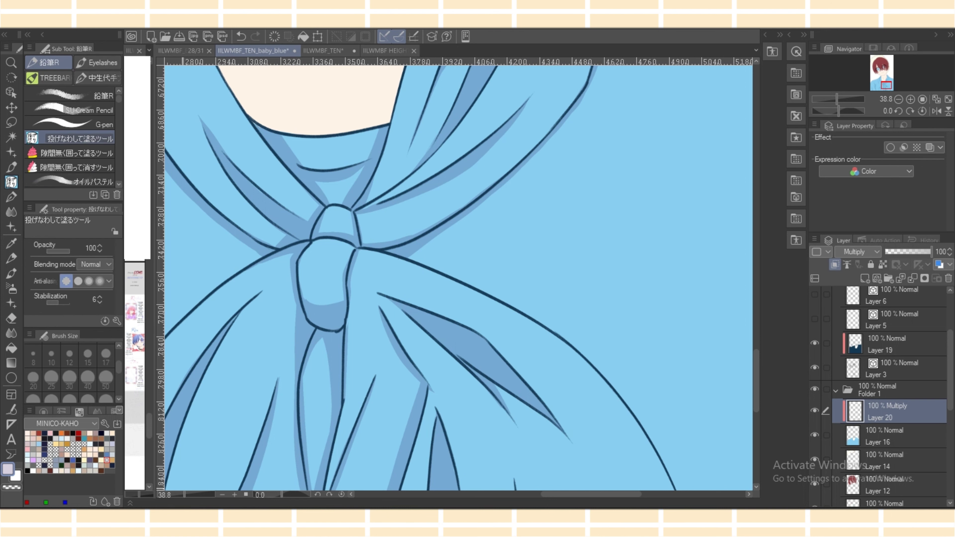
{"action": "scroll", "coordinate": [458, 277], "scroll_direction": "down", "scroll_amount": 4}
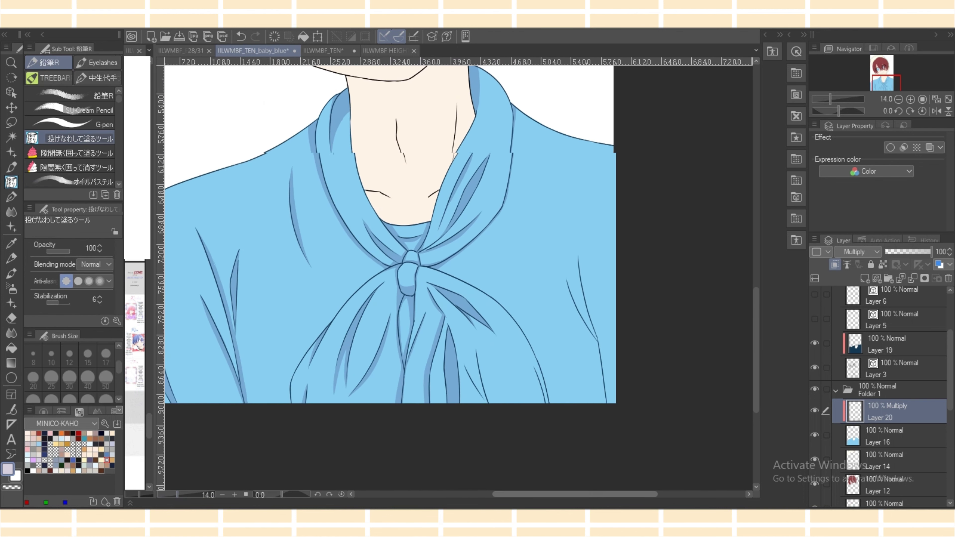
{"action": "left_click_drag", "start_coordinate": [575, 494], "coordinate": [611, 494]}
{"action": "left_click_drag", "start_coordinate": [756, 350], "coordinate": [755, 375]}
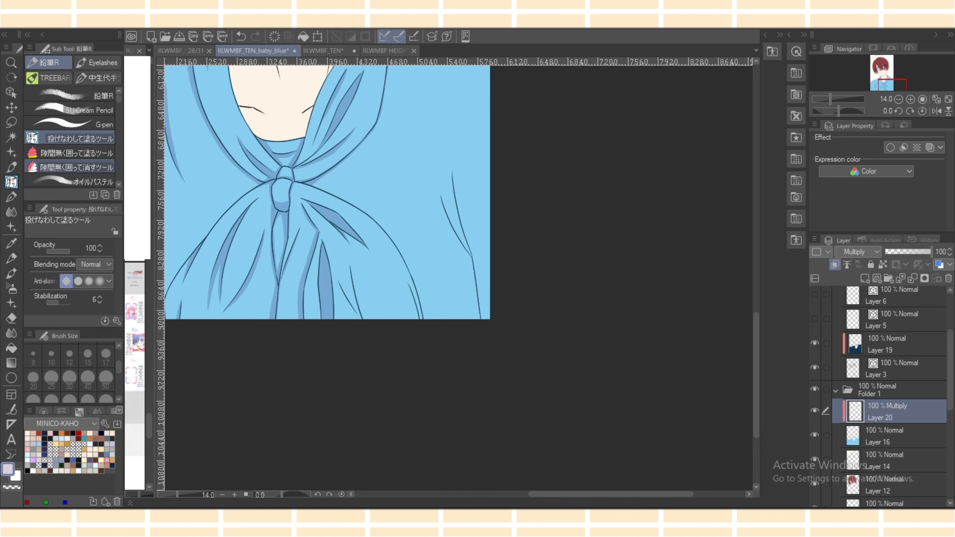
{"action": "scroll", "coordinate": [458, 281], "scroll_direction": "up", "scroll_amount": 5}
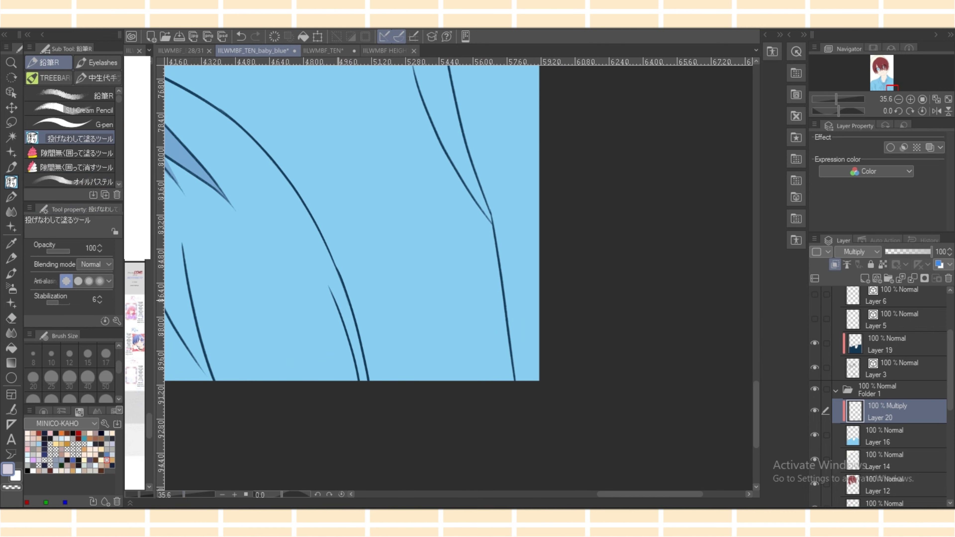
{"action": "left_click_drag", "start_coordinate": [338, 385], "coordinate": [330, 289]}
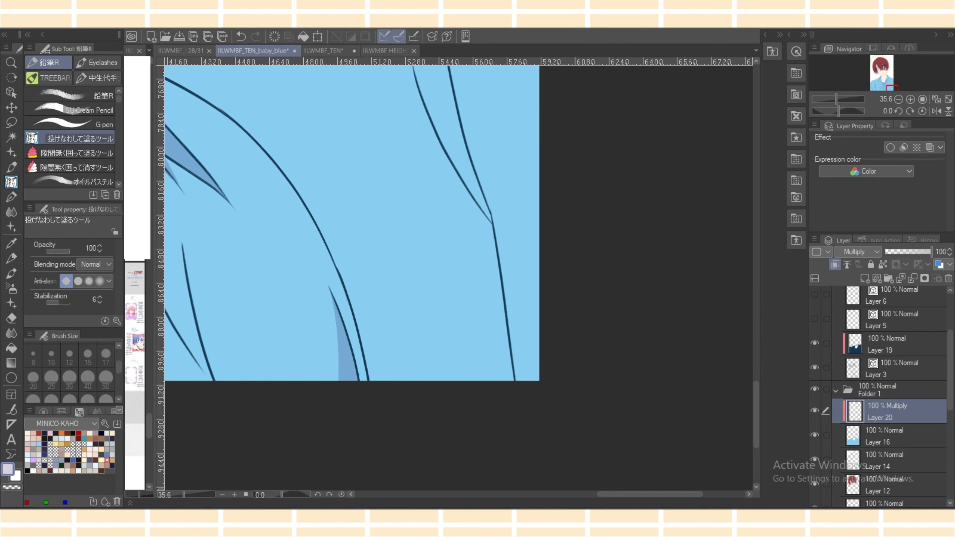
Shade along the two slanting creases in the lower middle of the bow's right loop, down to the canvas edge.
{"action": "left_click_drag", "start_coordinate": [649, 495], "coordinate": [602, 495]}
{"action": "mouse_move", "coordinate": [403, 282]}
{"action": "left_mouse_down"}
{"action": "mouse_move", "coordinate": [412, 317]}
{"action": "mouse_move", "coordinate": [458, 372]}
{"action": "mouse_move", "coordinate": [462, 399]}
{"action": "left_mouse_up"}
{"action": "key", "text": "e"}
{"action": "key", "text": "p"}
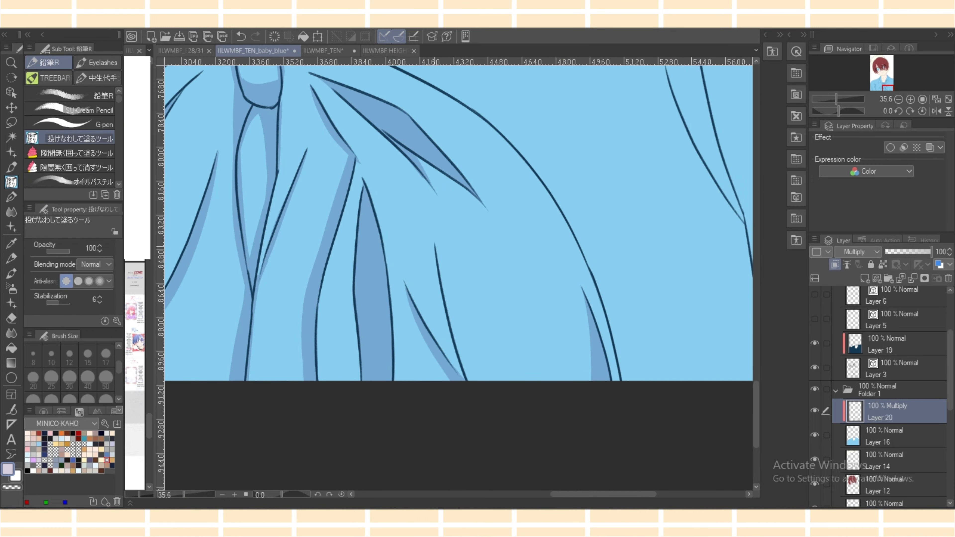
{"action": "mouse_move", "coordinate": [435, 243]}
{"action": "left_mouse_down"}
{"action": "mouse_move", "coordinate": [486, 399]}
{"action": "mouse_move", "coordinate": [460, 367]}
{"action": "mouse_move", "coordinate": [435, 245]}
{"action": "left_mouse_up"}
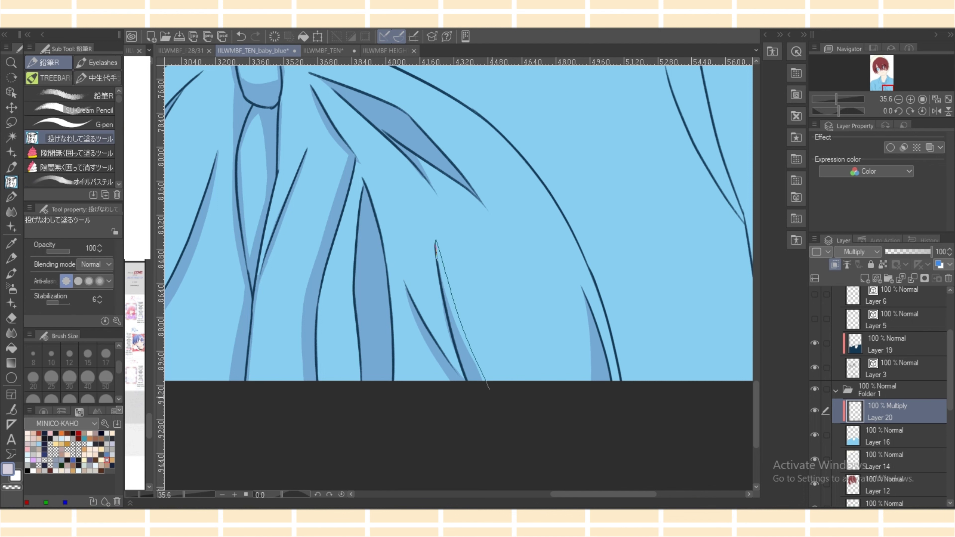
{"action": "key", "text": "e"}
{"action": "left_click_drag", "start_coordinate": [435, 239], "coordinate": [504, 387]}
{"action": "key", "text": "p"}
{"action": "left_click_drag", "start_coordinate": [441, 263], "coordinate": [435, 244]}
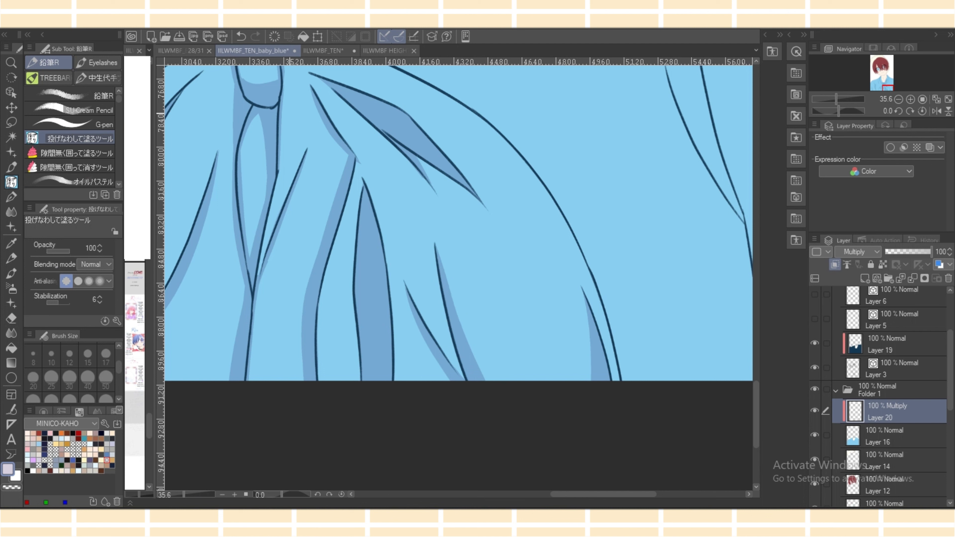
Soften the shadow edges on the main knot and the narrow fold beneath it with the K Blender Mild Slide brush at size 50.
{"action": "key", "text": "j"}
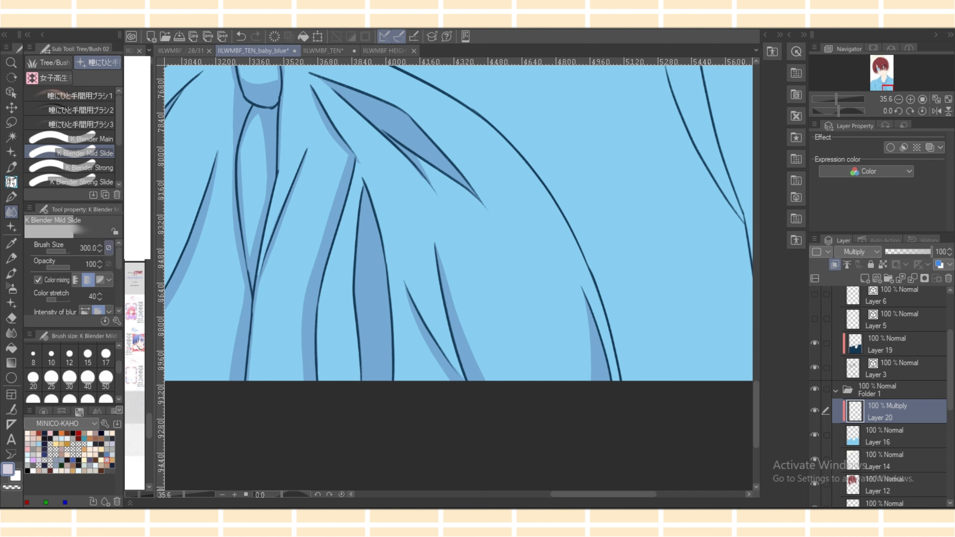
{"action": "left_click", "coordinate": [106, 377]}
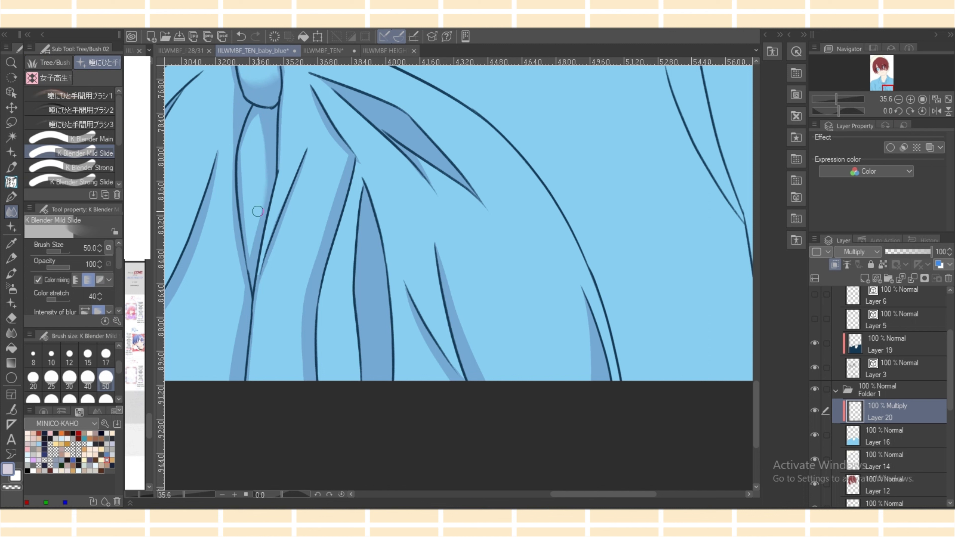
{"action": "mouse_move", "coordinate": [249, 246]}
{"action": "left_mouse_down"}
{"action": "mouse_move", "coordinate": [256, 191]}
{"action": "mouse_move", "coordinate": [251, 254]}
{"action": "mouse_move", "coordinate": [242, 155]}
{"action": "mouse_move", "coordinate": [248, 222]}
{"action": "mouse_move", "coordinate": [252, 135]}
{"action": "mouse_move", "coordinate": [243, 159]}
{"action": "mouse_move", "coordinate": [260, 131]}
{"action": "left_mouse_up"}
Shade the lower-left crease of the right sleeve with the lasso fill tool, continuing along the sleeve line to the canvas edge.
{"action": "left_click_drag", "start_coordinate": [183, 495], "coordinate": [177, 494]}
{"action": "left_click", "coordinate": [11, 182]}
{"action": "left_click_drag", "start_coordinate": [535, 230], "coordinate": [393, 230]}
{"action": "left_click_drag", "start_coordinate": [177, 494], "coordinate": [182, 494]}
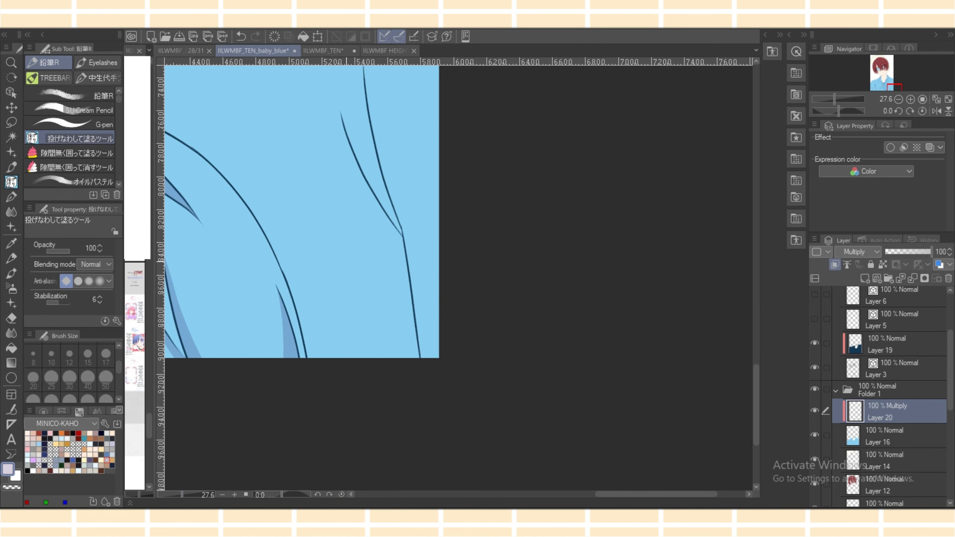
{"action": "mouse_move", "coordinate": [340, 115]}
{"action": "left_mouse_down"}
{"action": "mouse_move", "coordinate": [406, 260]}
{"action": "mouse_move", "coordinate": [417, 344]}
{"action": "mouse_move", "coordinate": [398, 240]}
{"action": "left_mouse_up"}
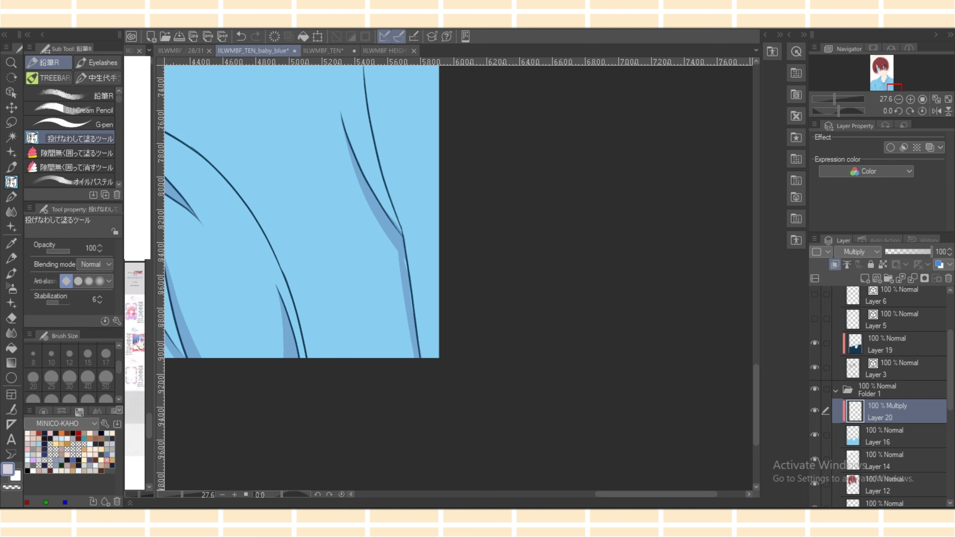
{"action": "scroll", "coordinate": [300, 279], "scroll_direction": "up", "scroll_amount": 4}
{"action": "mouse_move", "coordinate": [398, 326]}
{"action": "left_mouse_down"}
{"action": "mouse_move", "coordinate": [412, 441]}
{"action": "mouse_move", "coordinate": [401, 326]}
{"action": "left_mouse_up"}
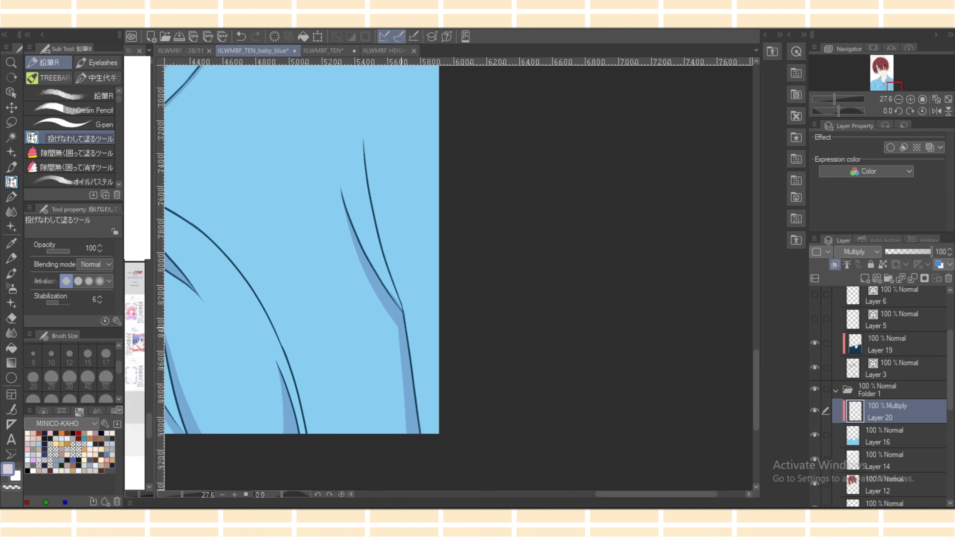
Shade the inner side of the upper crease on the right sleeve, down to where the two creases meet.
{"action": "left_click_drag", "start_coordinate": [362, 140], "coordinate": [396, 307]}
{"action": "mouse_move", "coordinate": [393, 275]}
{"action": "left_mouse_down"}
{"action": "mouse_move", "coordinate": [363, 142]}
{"action": "mouse_move", "coordinate": [403, 323]}
{"action": "mouse_move", "coordinate": [363, 147]}
{"action": "left_mouse_up"}
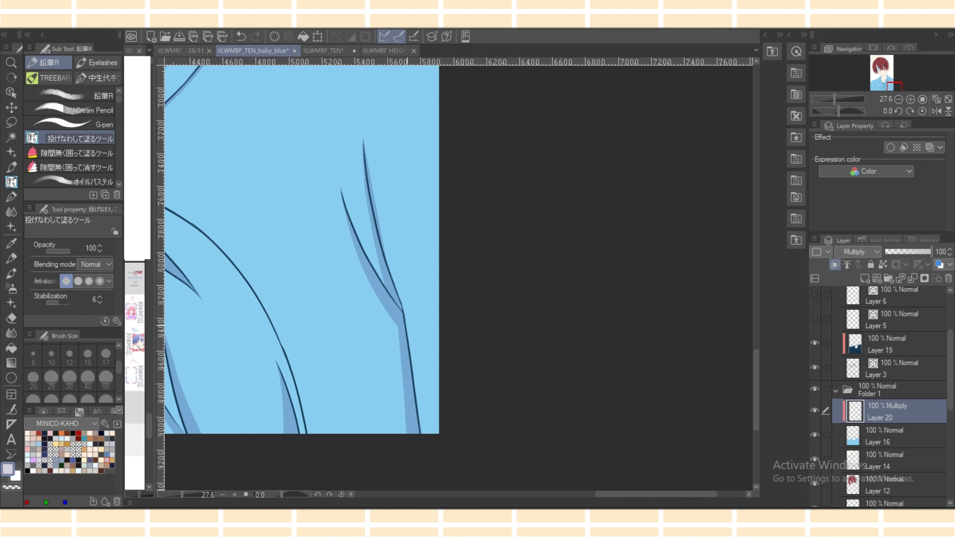
{"action": "key", "text": "e"}
{"action": "key", "text": "p"}
Add a cast shadow just above the upper edge of the bow's right loop, beside the knot.
{"action": "key", "text": "ctrl+minus"}
{"action": "key", "text": "ctrl+minus"}
{"action": "key", "text": "ctrl+minus"}
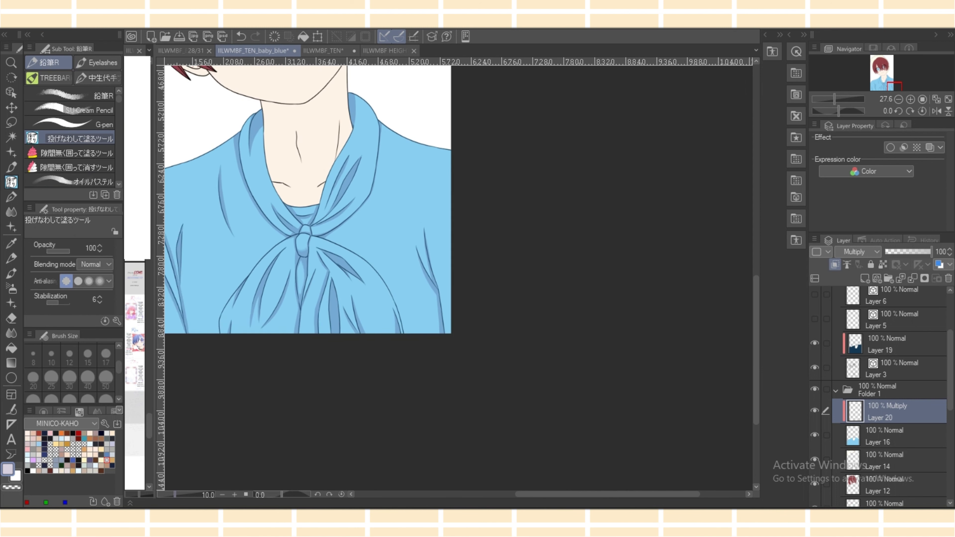
{"action": "key", "text": "ctrl+plus"}
{"action": "key", "text": "ctrl+plus"}
{"action": "key", "text": "ctrl+plus"}
{"action": "key", "text": "ctrl+plus"}
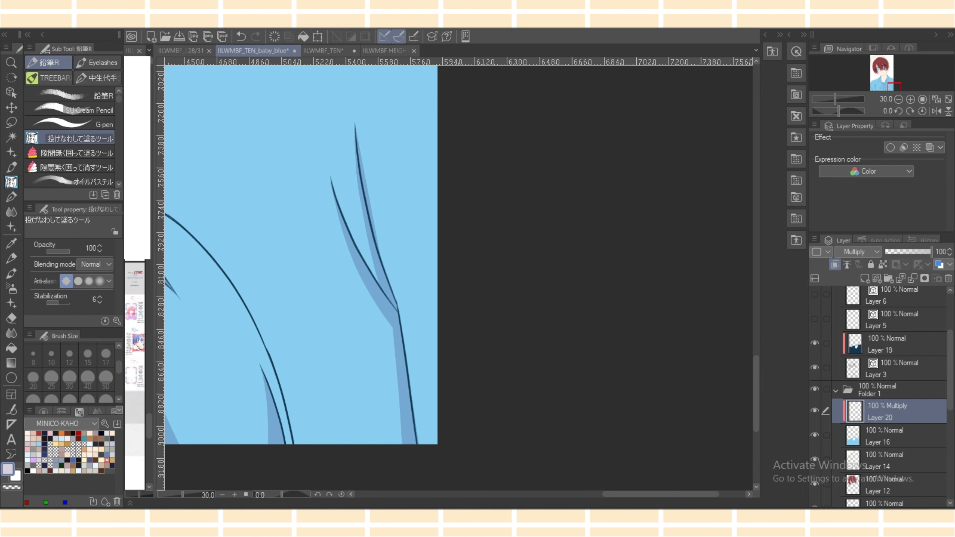
{"action": "left_click_drag", "start_coordinate": [660, 493], "coordinate": [620, 494]}
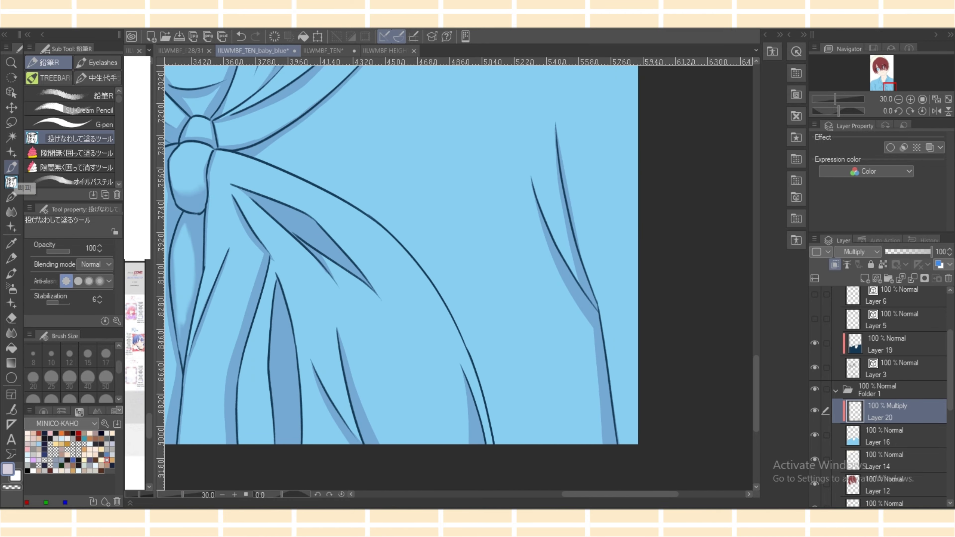
{"action": "left_click", "coordinate": [11, 182]}
{"action": "left_click_drag", "start_coordinate": [262, 153], "coordinate": [328, 191]}
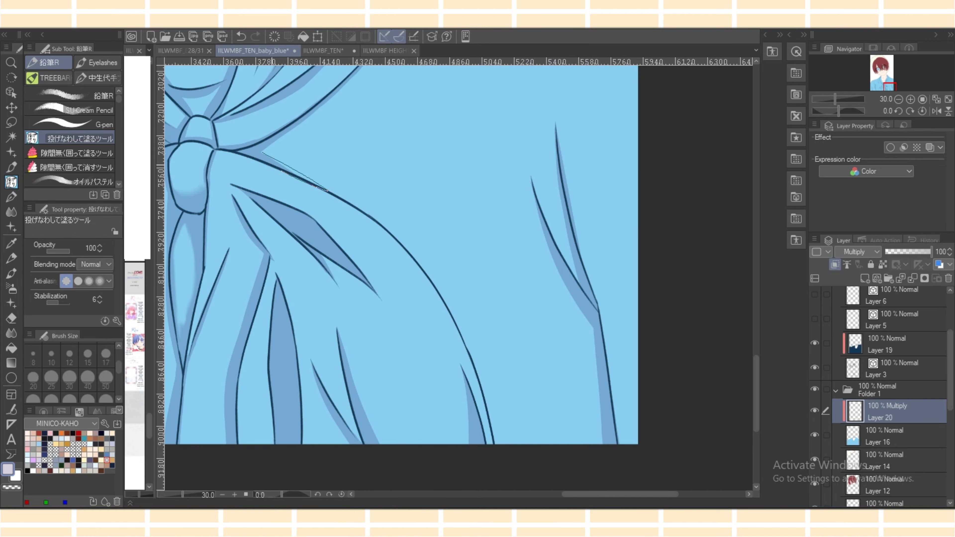
{"action": "left_click_drag", "start_coordinate": [281, 170], "coordinate": [263, 154]}
Touch up the shading at the short crease by the lower outer edge of the bow's right loop.
{"action": "scroll", "coordinate": [459, 252], "scroll_direction": "left", "scroll_amount": 7}
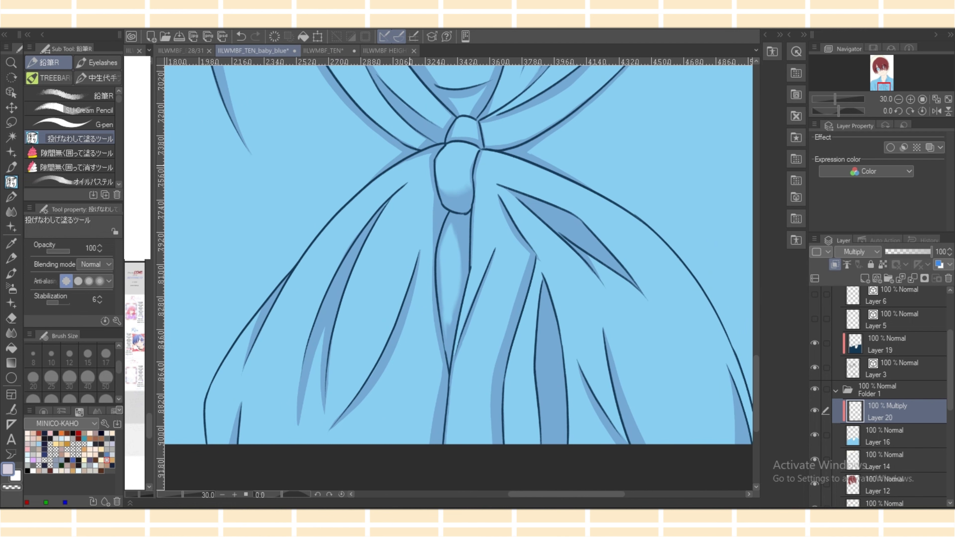
{"action": "scroll", "coordinate": [464, 271], "scroll_direction": "down", "scroll_amount": 1}
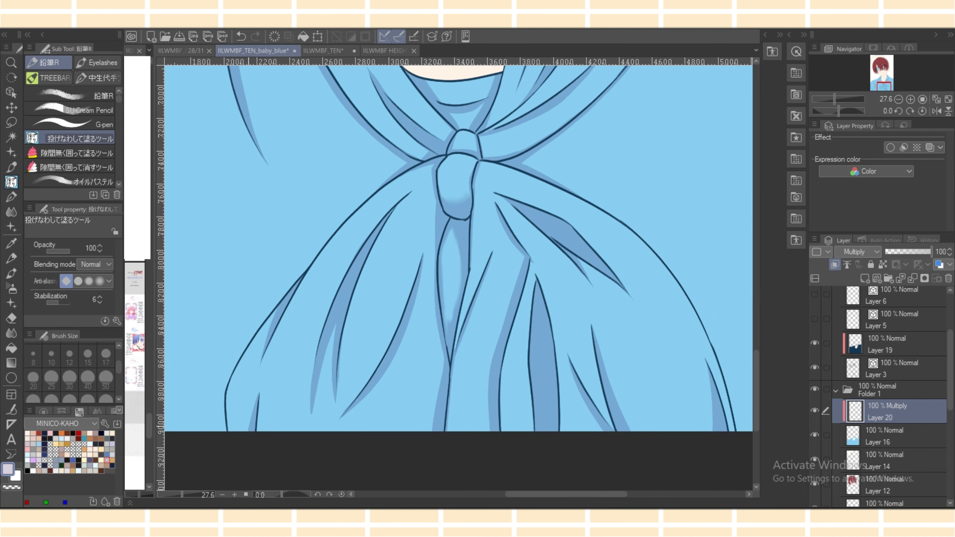
{"action": "scroll", "coordinate": [458, 248], "scroll_direction": "right", "scroll_amount": 3}
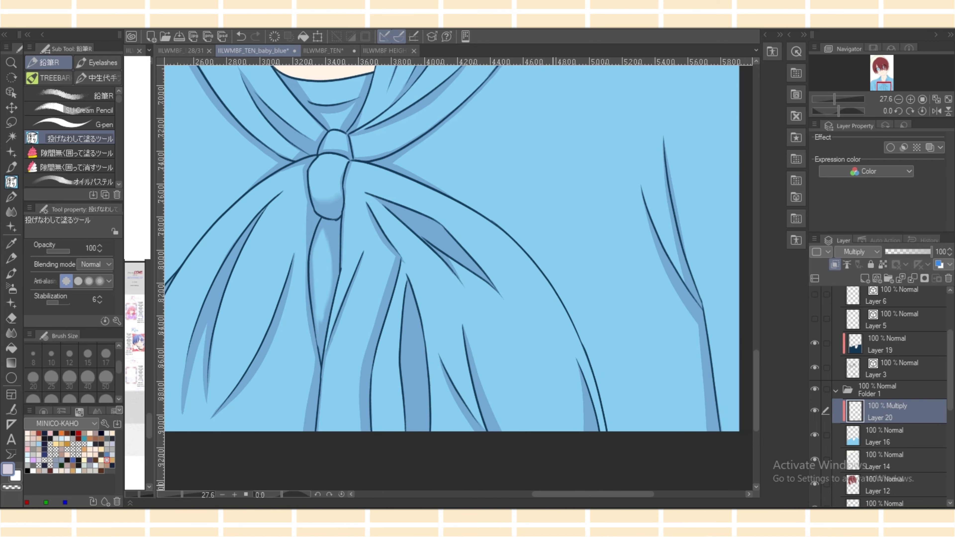
{"action": "mouse_move", "coordinate": [592, 370]}
{"action": "left_mouse_down"}
{"action": "mouse_move", "coordinate": [614, 443]}
{"action": "mouse_move", "coordinate": [599, 395]}
{"action": "left_mouse_up"}
{"action": "scroll", "coordinate": [458, 278], "scroll_direction": "down", "scroll_amount": 10}
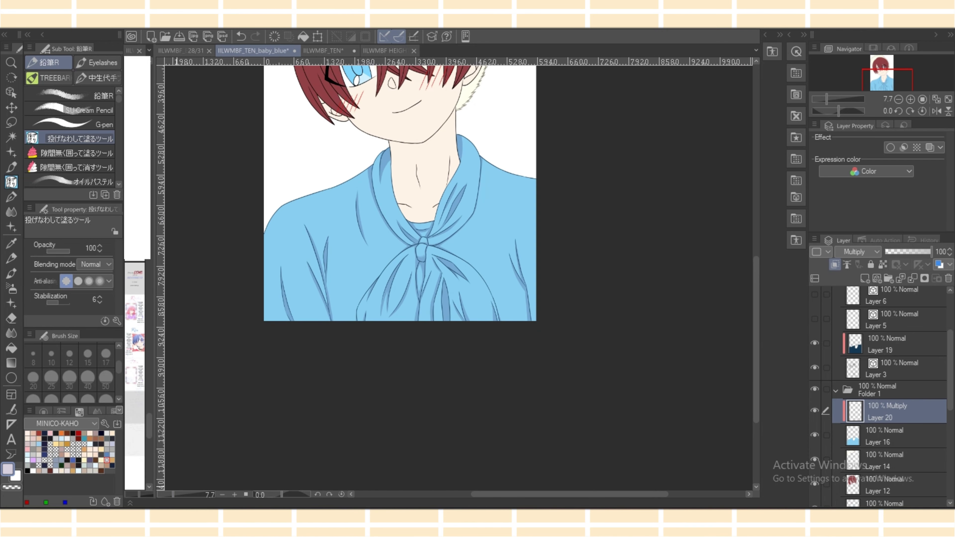
{"action": "scroll", "coordinate": [456, 278], "scroll_direction": "up", "scroll_amount": 4}
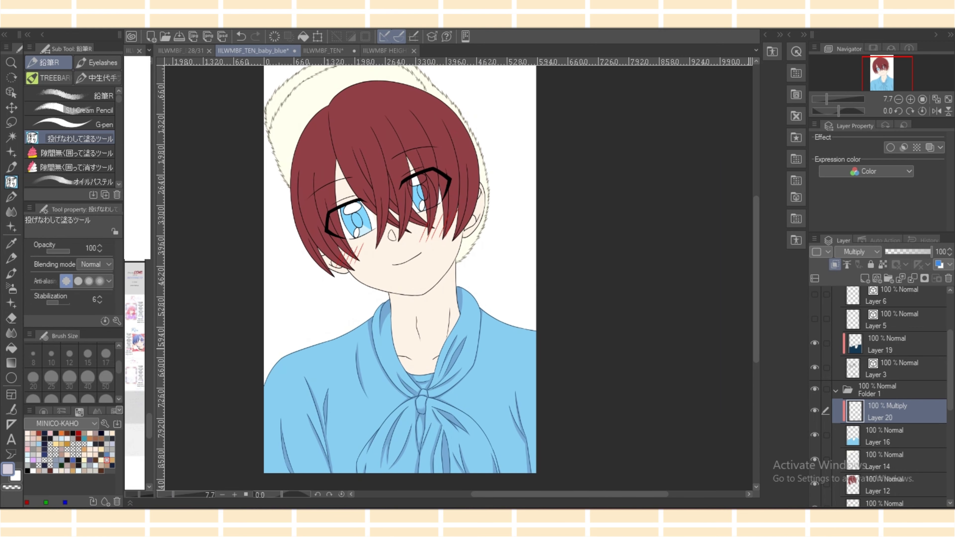
Airbrush a soft blush on both cheeks on Multiply Layer 11, using light pink (RGB 255, 194, 203) at brush size 800.
{"action": "scroll", "coordinate": [895, 395], "scroll_direction": "down", "scroll_amount": 5}
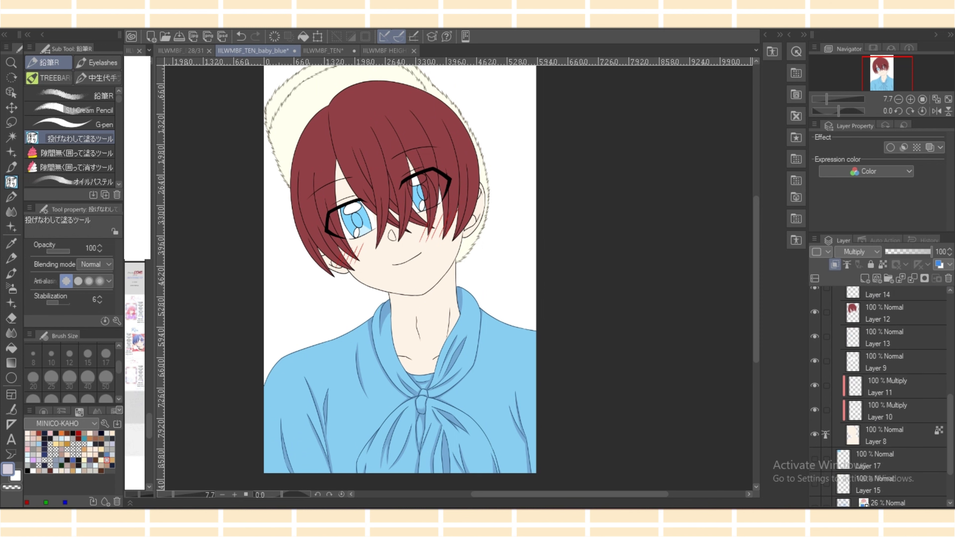
{"action": "left_click", "coordinate": [895, 411]}
{"action": "left_click", "coordinate": [895, 386]}
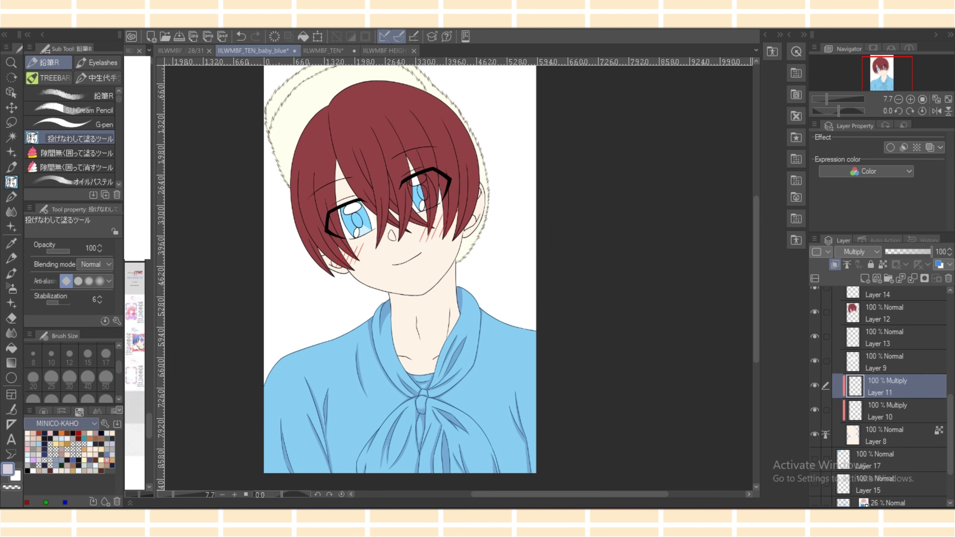
{"action": "left_click", "coordinate": [43, 410]}
{"action": "left_click_drag", "start_coordinate": [63, 441], "coordinate": [65, 436]}
{"action": "left_click_drag", "start_coordinate": [44, 436], "coordinate": [41, 443]}
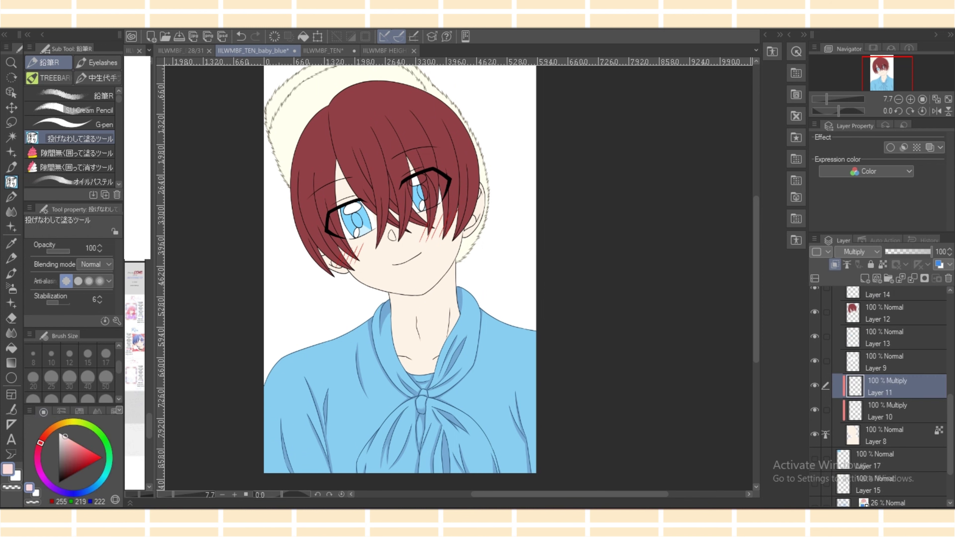
{"action": "left_click", "coordinate": [69, 439]}
{"action": "left_click", "coordinate": [11, 288]}
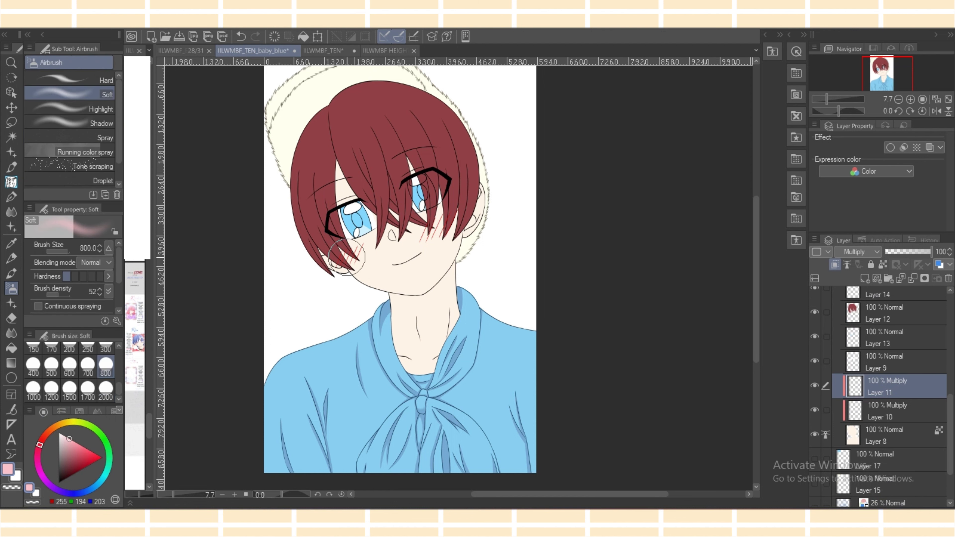
{"action": "mouse_move", "coordinate": [346, 257]}
{"action": "left_mouse_down"}
{"action": "mouse_move", "coordinate": [325, 273]}
{"action": "mouse_move", "coordinate": [357, 263]}
{"action": "mouse_move", "coordinate": [344, 263]}
{"action": "left_mouse_up"}
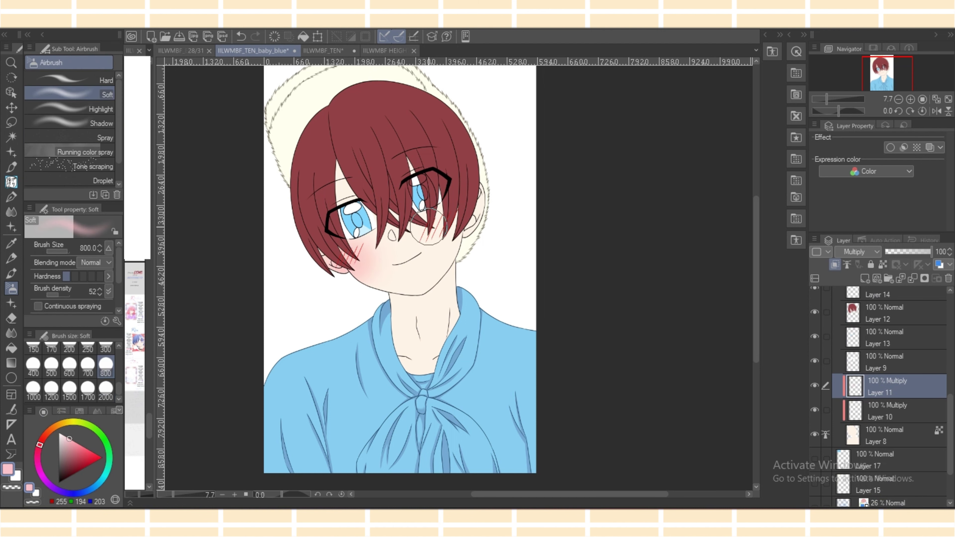
{"action": "left_click_drag", "start_coordinate": [428, 227], "coordinate": [469, 223]}
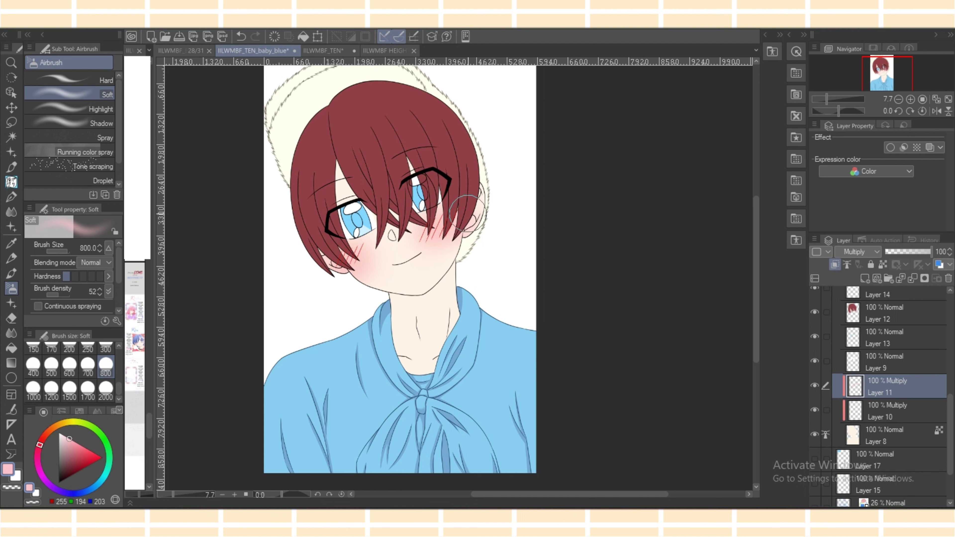
Deepen the blush on both cheeks with a stronger pink (RGB 241, 126, 144).
{"action": "left_click", "coordinate": [78, 446]}
{"action": "left_click_drag", "start_coordinate": [344, 255], "coordinate": [356, 253]}
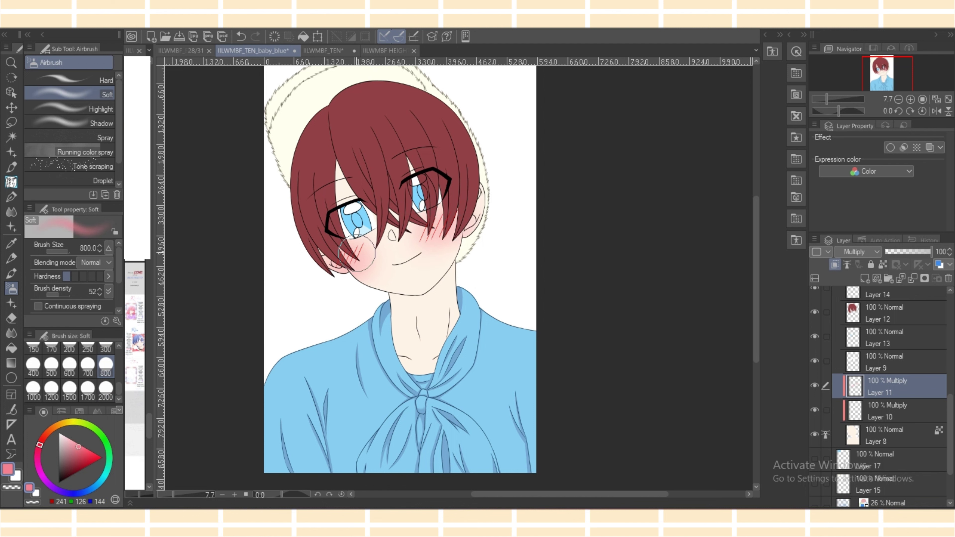
{"action": "left_click_drag", "start_coordinate": [423, 231], "coordinate": [446, 223]}
{"action": "left_click_drag", "start_coordinate": [73, 444], "coordinate": [59, 433]}
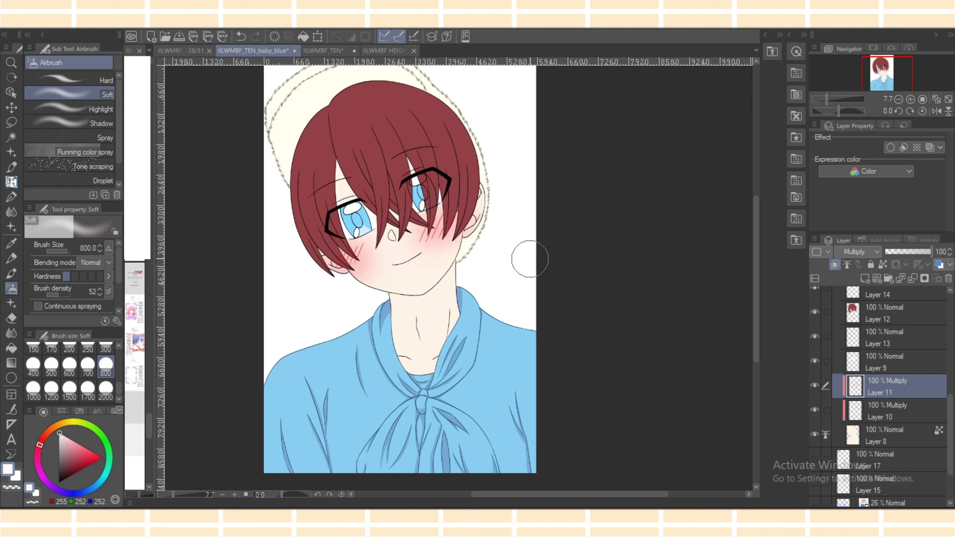
On Multiply Layer 10, lasso-fill a pinkish cast shadow on the neck below the chin and jawline.
{"action": "left_click", "coordinate": [887, 361]}
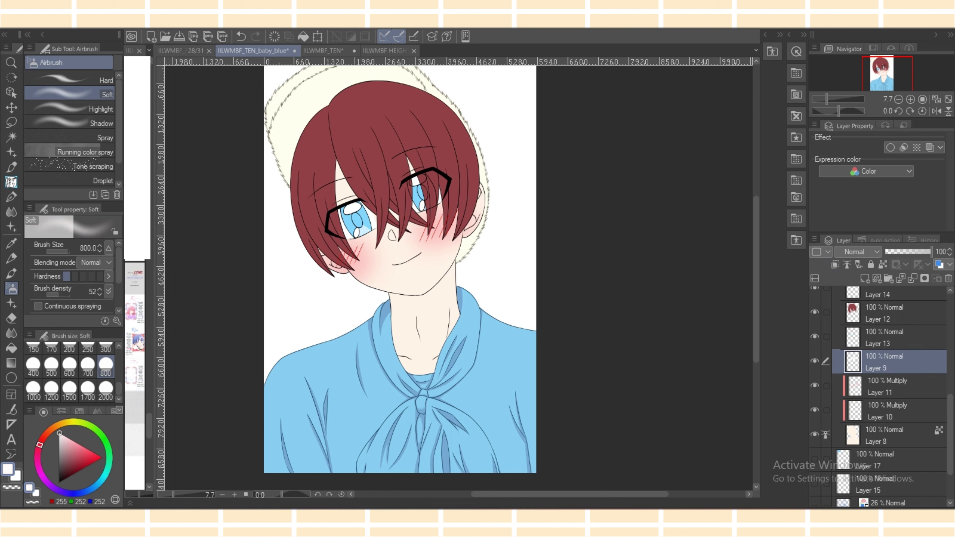
{"action": "left_click_drag", "start_coordinate": [950, 434], "coordinate": [949, 426]}
{"action": "left_click", "coordinate": [886, 431]}
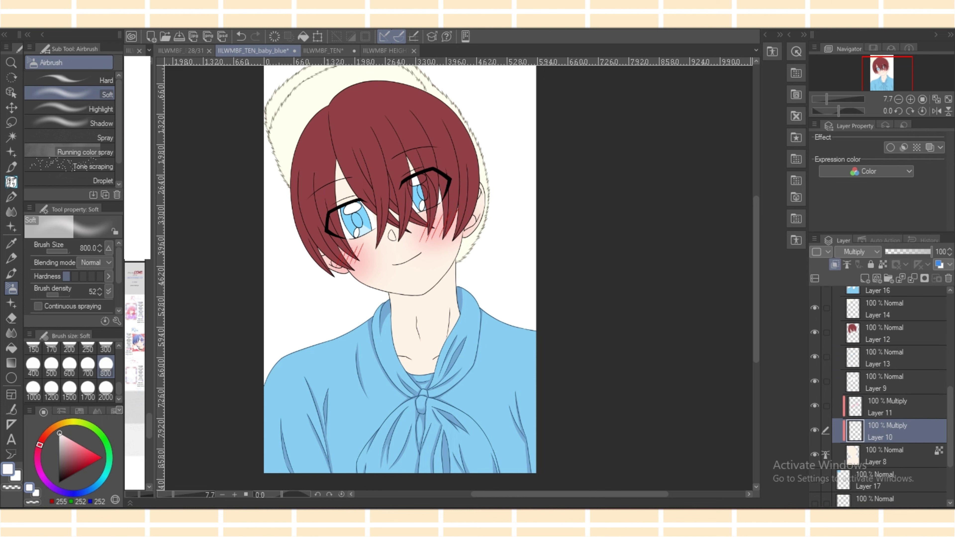
{"action": "left_click", "coordinate": [79, 411]}
{"action": "left_click", "coordinate": [33, 438]}
{"action": "left_click", "coordinate": [11, 197]}
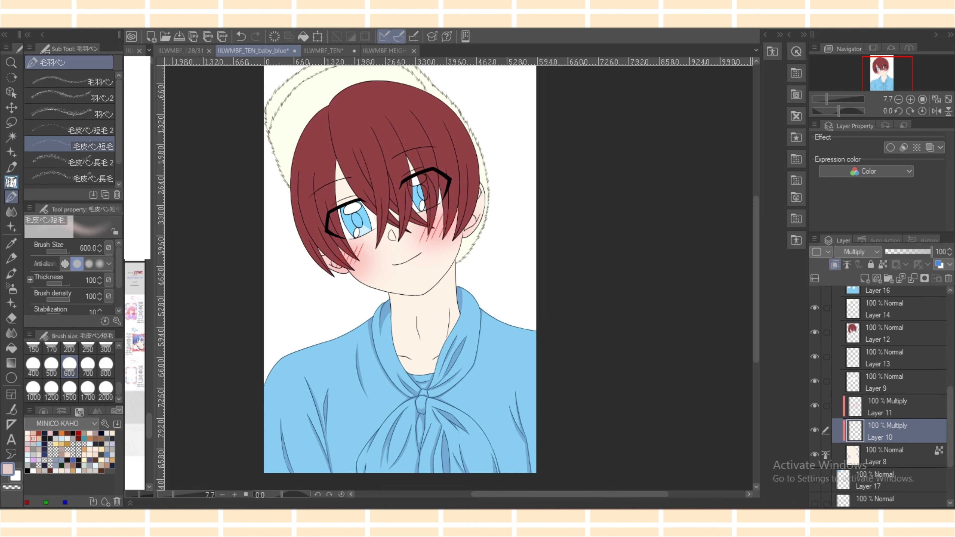
{"action": "left_click", "coordinate": [12, 182]}
{"action": "key", "text": "ctrl+plus"}
{"action": "key", "text": "ctrl+plus"}
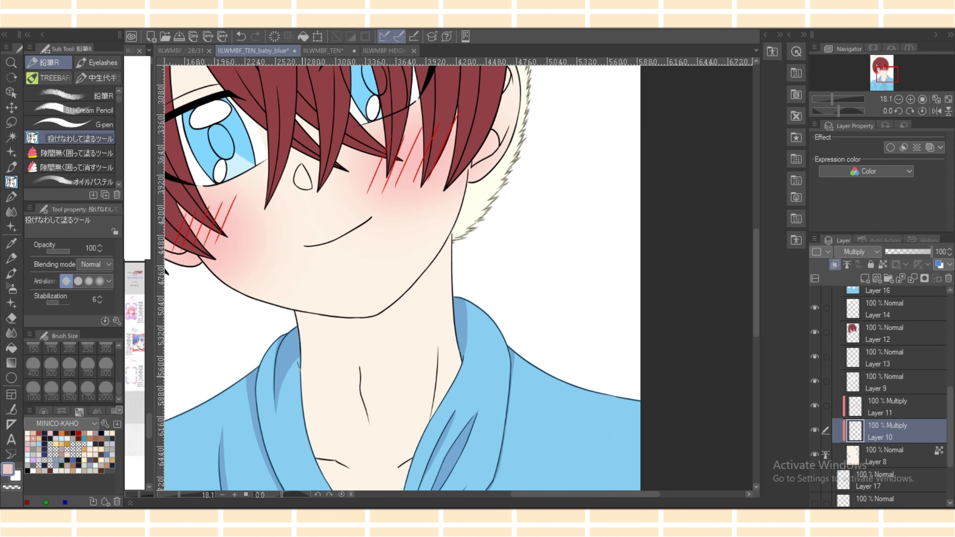
{"action": "left_click_drag", "start_coordinate": [299, 370], "coordinate": [458, 272]}
{"action": "left_click_drag", "start_coordinate": [451, 231], "coordinate": [389, 305]}
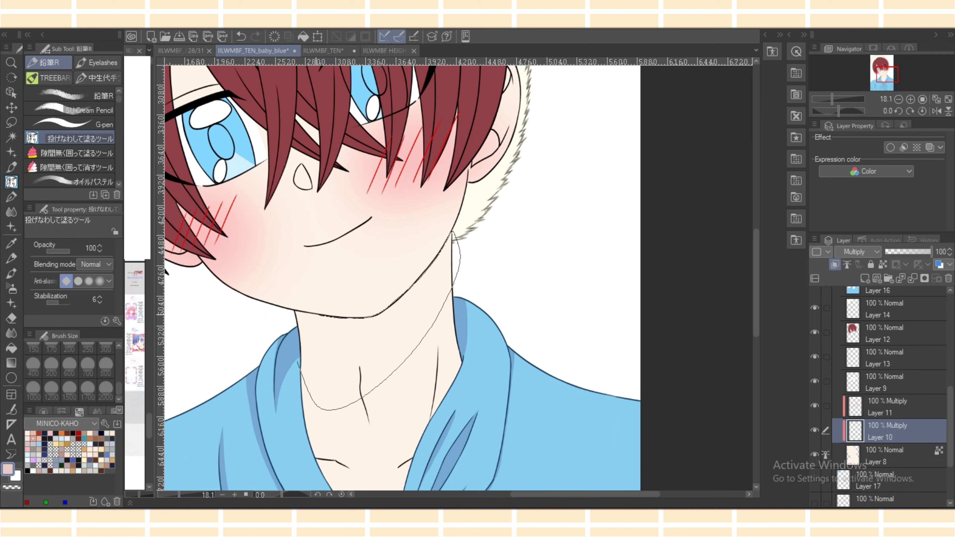
{"action": "left_click_drag", "start_coordinate": [316, 315], "coordinate": [297, 312]}
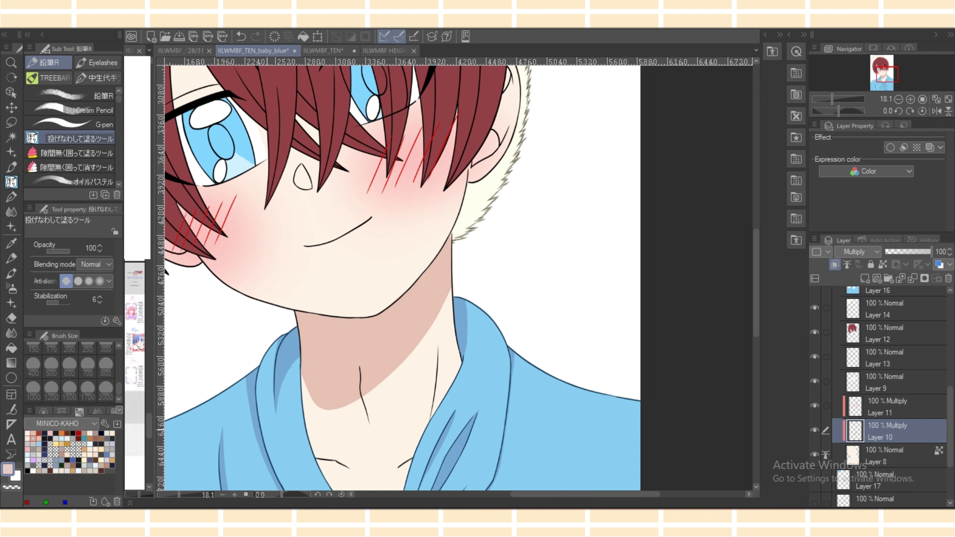
Extend the neck shadow slightly downward with lasso fills to form a smooth curved lower edge.
{"action": "mouse_move", "coordinate": [303, 387]}
{"action": "left_mouse_down"}
{"action": "mouse_move", "coordinate": [326, 412]}
{"action": "mouse_move", "coordinate": [391, 380]}
{"action": "mouse_move", "coordinate": [408, 359]}
{"action": "left_mouse_up"}
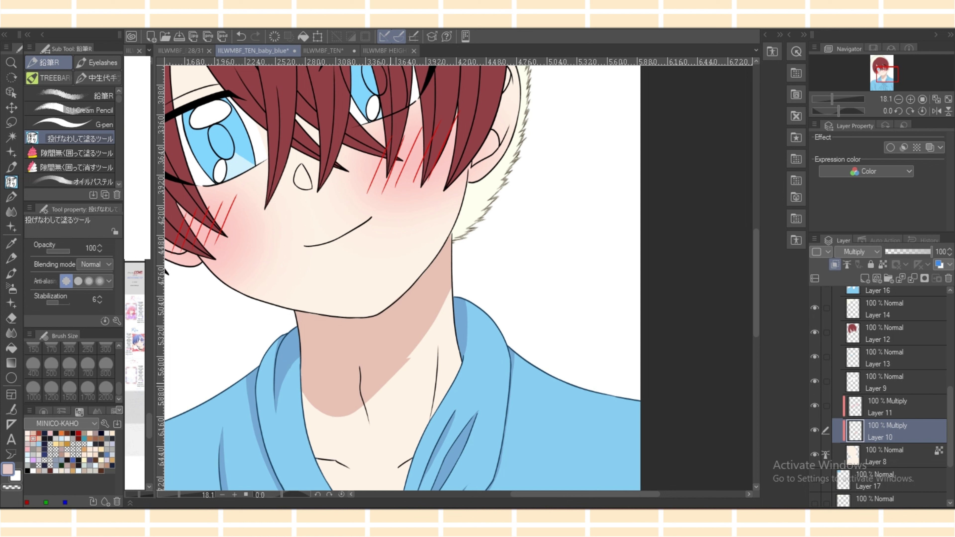
{"action": "mouse_move", "coordinate": [335, 414]}
{"action": "left_mouse_down"}
{"action": "mouse_move", "coordinate": [470, 274]}
{"action": "mouse_move", "coordinate": [446, 278]}
{"action": "left_mouse_up"}
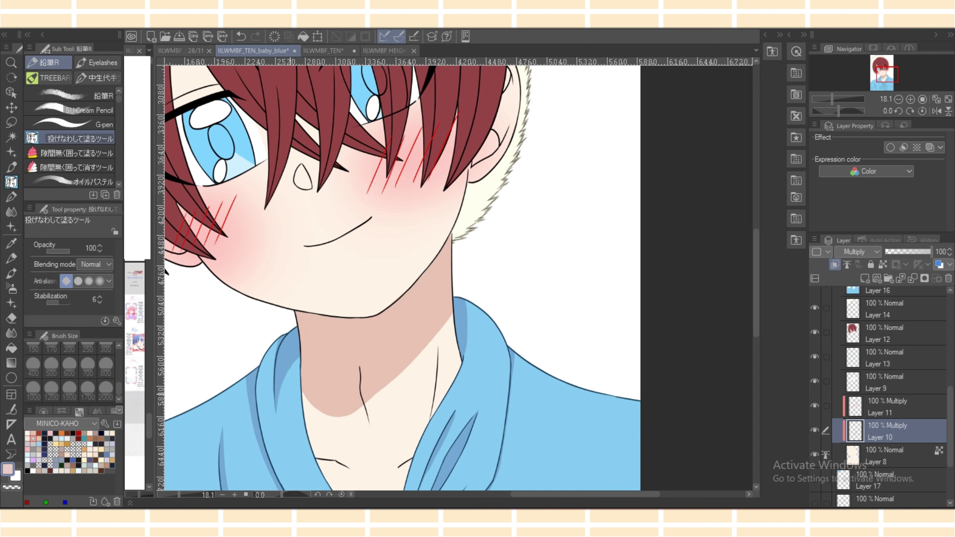
{"action": "left_click_drag", "start_coordinate": [289, 394], "coordinate": [458, 286]}
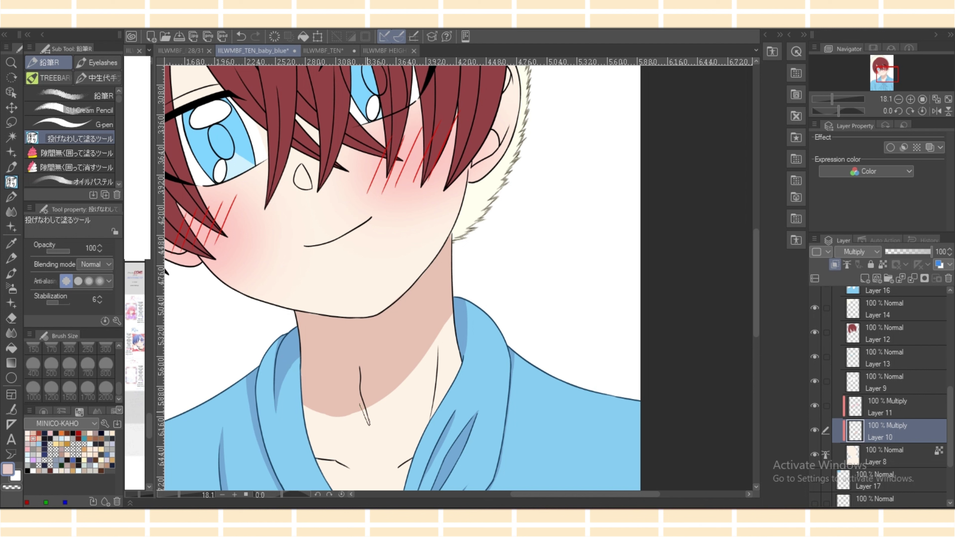
Clean up the neck shadow's lower edge with the Snap eraser and soften it with K Blender Mild Slide at size 50.
{"action": "key", "text": "e"}
{"action": "mouse_move", "coordinate": [343, 417]}
{"action": "left_mouse_down"}
{"action": "mouse_move", "coordinate": [303, 402]}
{"action": "mouse_move", "coordinate": [383, 392]}
{"action": "mouse_move", "coordinate": [413, 373]}
{"action": "mouse_move", "coordinate": [404, 370]}
{"action": "left_mouse_up"}
{"action": "key", "text": "p"}
{"action": "key", "text": "e"}
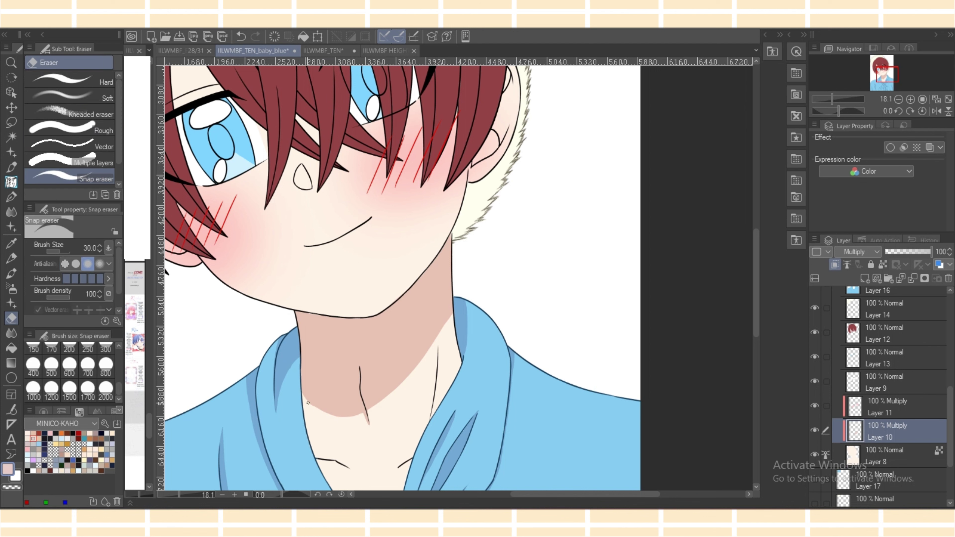
{"action": "left_click", "coordinate": [11, 212]}
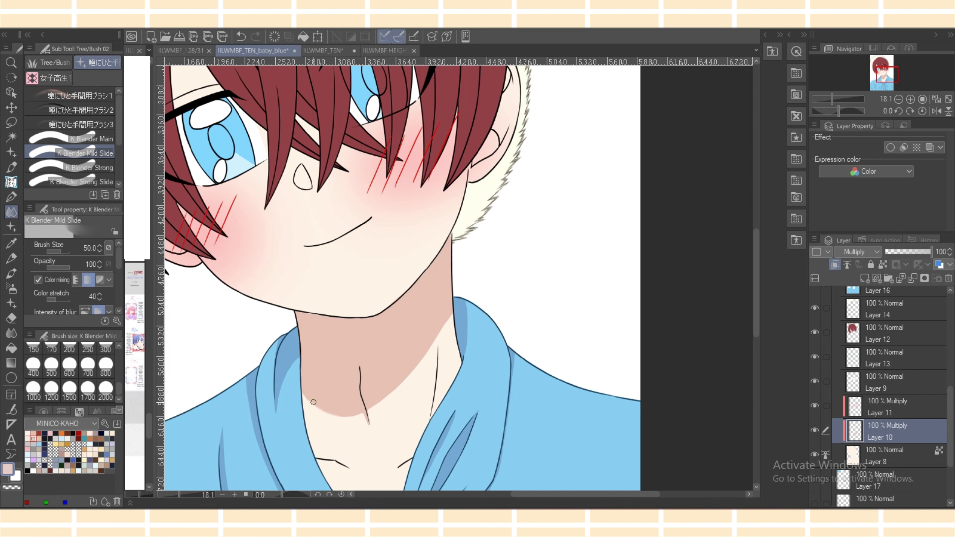
{"action": "mouse_move", "coordinate": [347, 409]}
{"action": "left_mouse_down"}
{"action": "mouse_move", "coordinate": [399, 388]}
{"action": "mouse_move", "coordinate": [370, 407]}
{"action": "mouse_move", "coordinate": [432, 343]}
{"action": "mouse_move", "coordinate": [407, 375]}
{"action": "mouse_move", "coordinate": [452, 309]}
{"action": "left_mouse_up"}
Shade a thin skin shadow along the long neck line beside the right collar, refine it, and save the file.
{"action": "left_click_drag", "start_coordinate": [755, 282], "coordinate": [755, 309]}
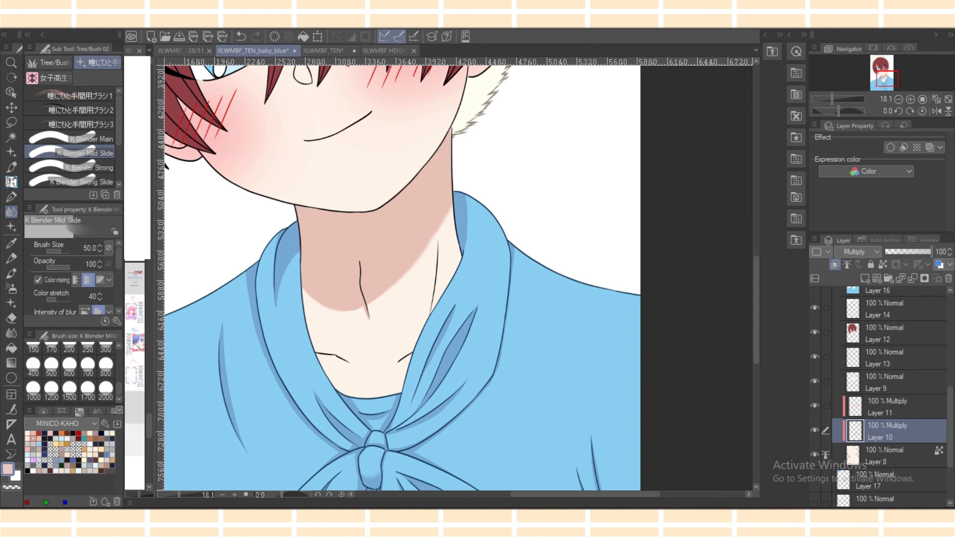
{"action": "left_click", "coordinate": [11, 182]}
{"action": "scroll", "coordinate": [459, 285], "scroll_direction": "up", "scroll_amount": 3}
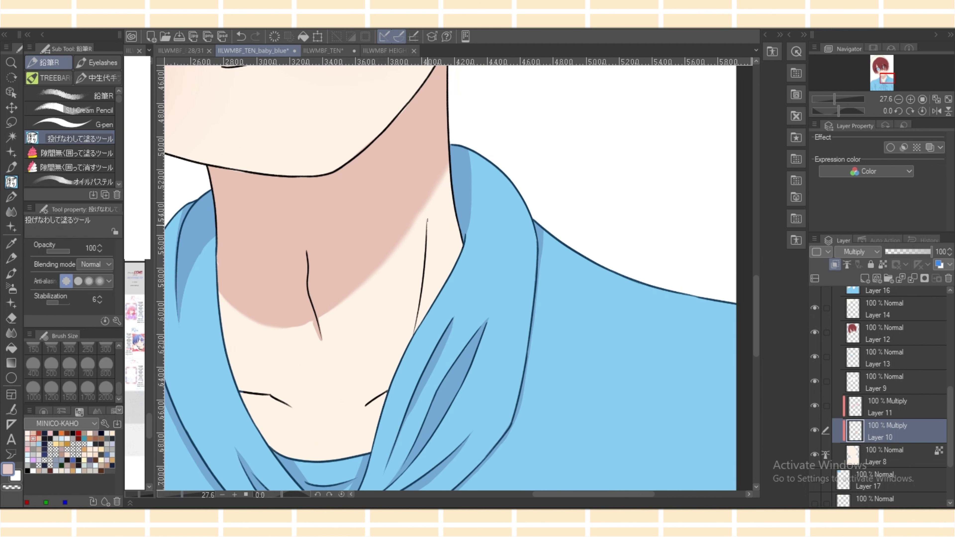
{"action": "mouse_move", "coordinate": [426, 220]}
{"action": "left_mouse_down"}
{"action": "mouse_move", "coordinate": [412, 340]}
{"action": "mouse_move", "coordinate": [415, 325]}
{"action": "left_mouse_up"}
{"action": "left_click_drag", "start_coordinate": [429, 251], "coordinate": [415, 331]}
{"action": "left_click_drag", "start_coordinate": [461, 235], "coordinate": [465, 260]}
{"action": "left_click", "coordinate": [11, 211]}
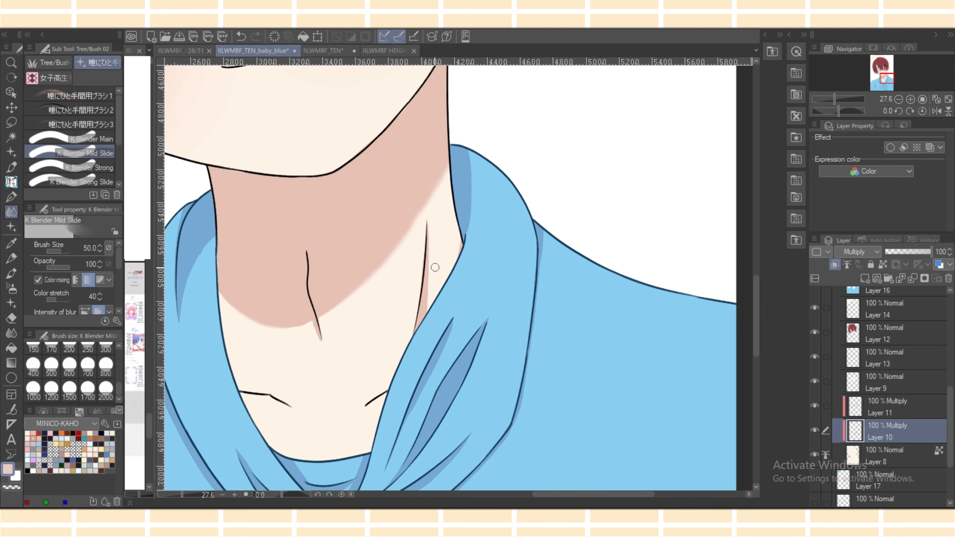
{"action": "key", "text": "e"}
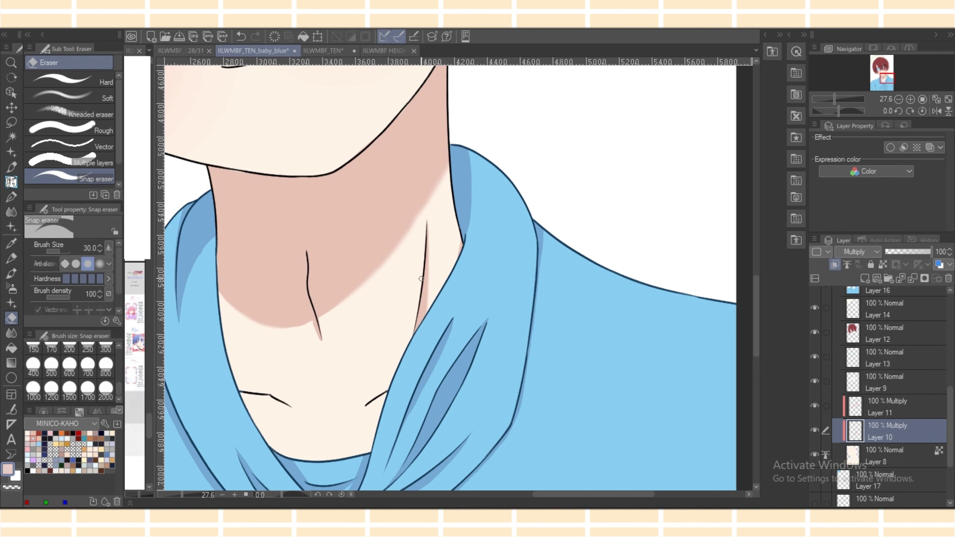
{"action": "key", "text": "j"}
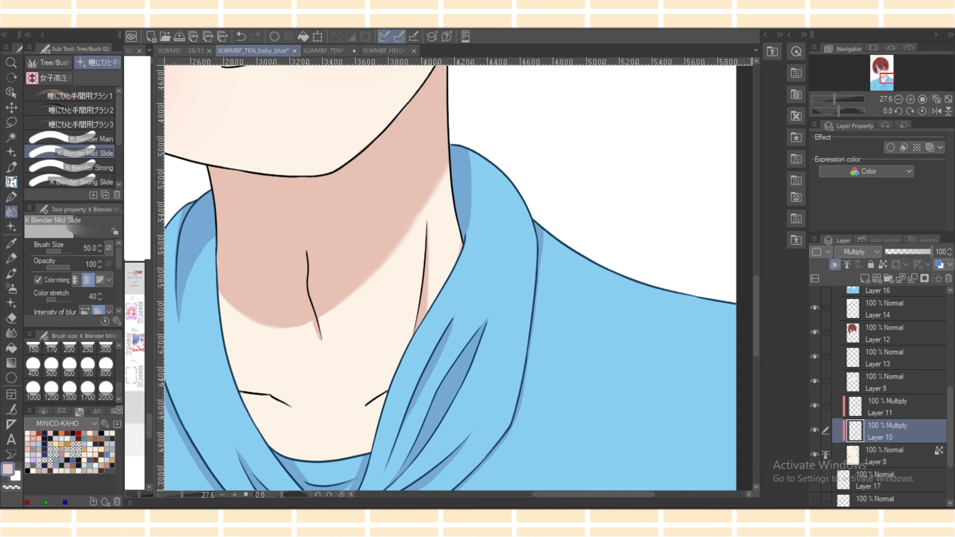
{"action": "key", "text": "ctrl+s"}
{"action": "left_click_drag", "start_coordinate": [950, 427], "coordinate": [950, 401]}
{"action": "left_click", "coordinate": [886, 328]}
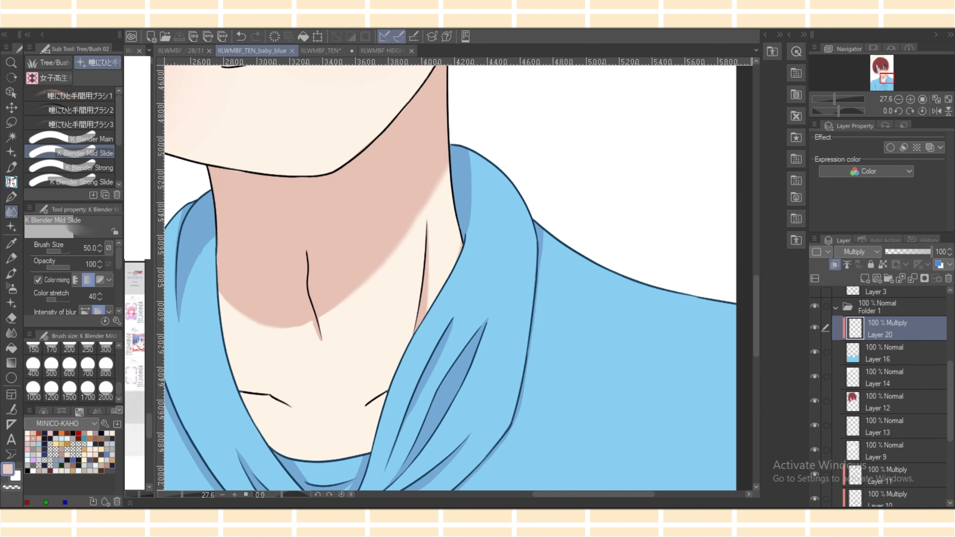
{"action": "key", "text": "e"}
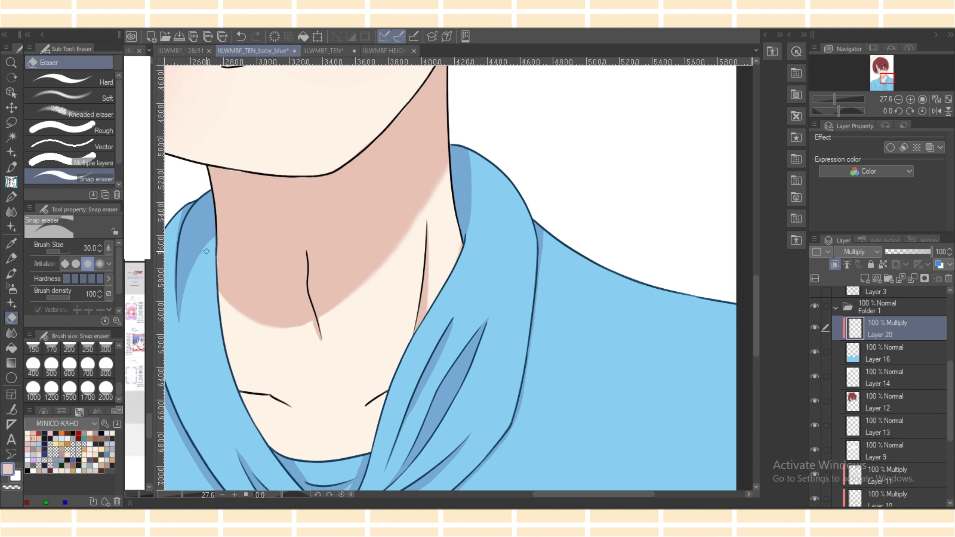
{"action": "key", "text": "j"}
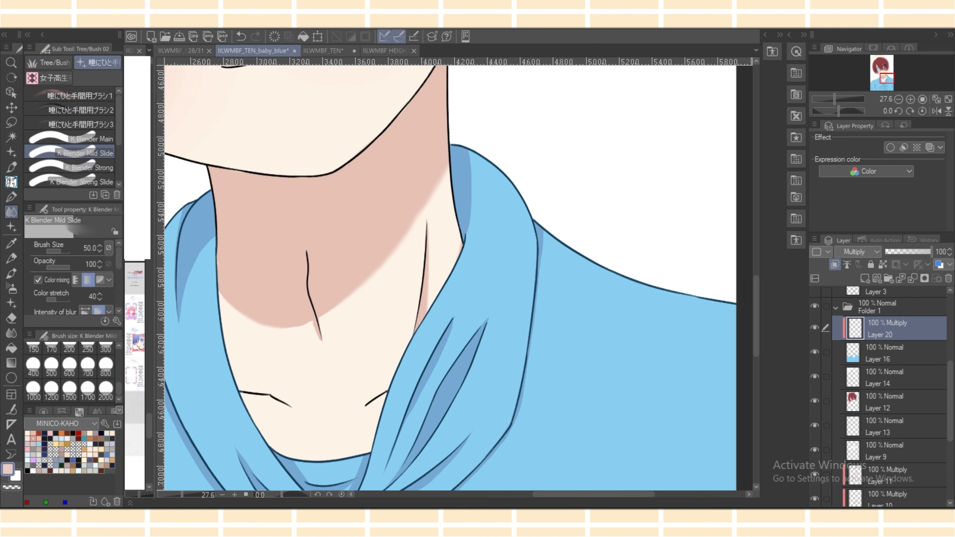
{"action": "left_click", "coordinate": [886, 475]}
{"action": "left_click", "coordinate": [886, 499]}
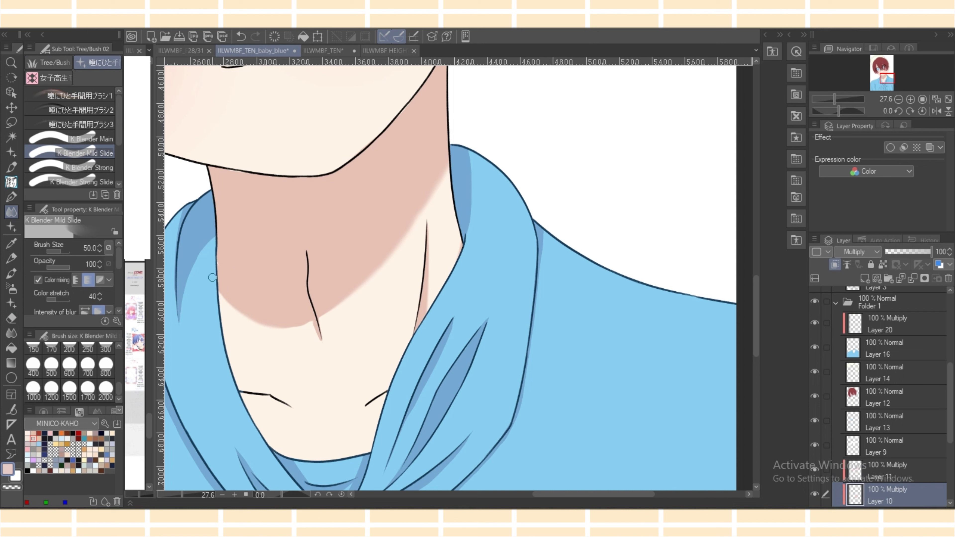
{"action": "left_click", "coordinate": [11, 182]}
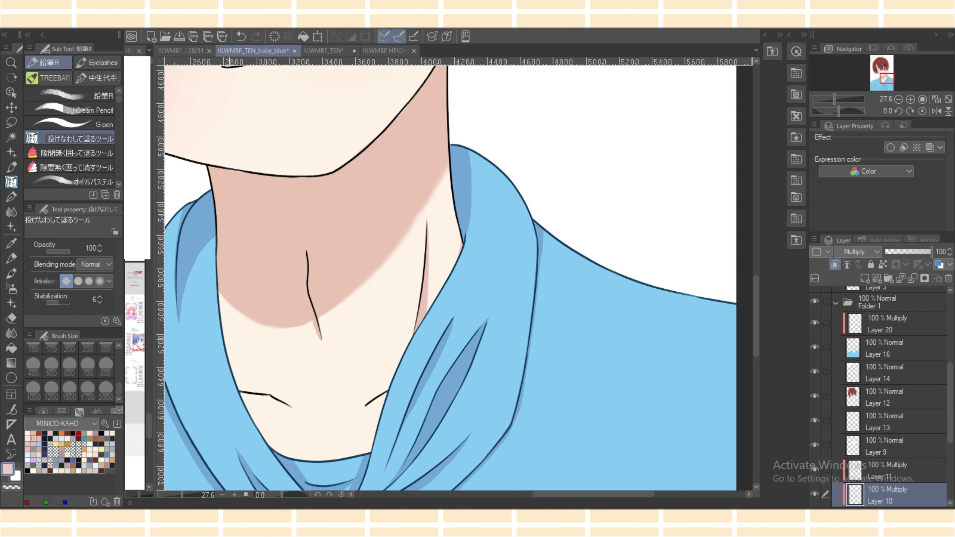
{"action": "left_click_drag", "start_coordinate": [950, 402], "coordinate": [950, 387]}
{"action": "left_click", "coordinate": [891, 296]}
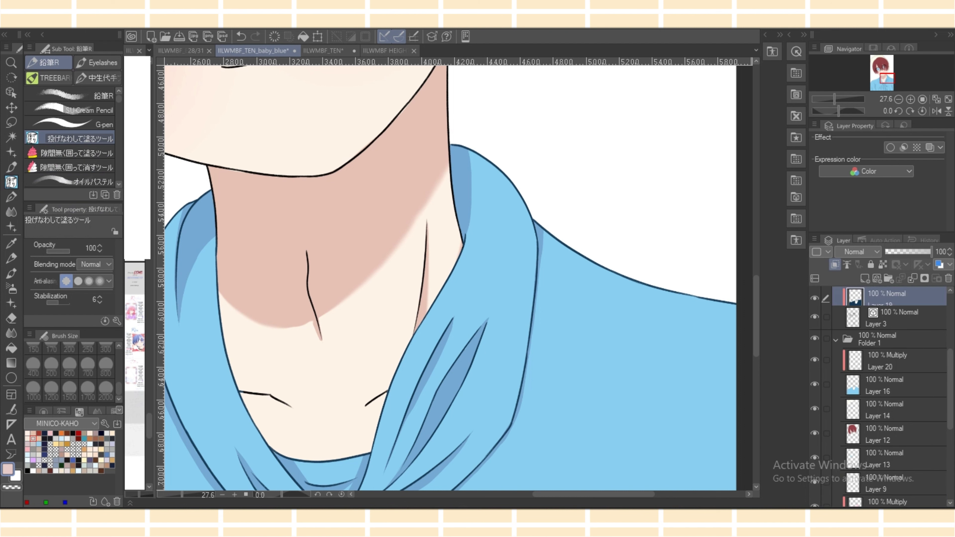
{"action": "key", "text": "e"}
{"action": "key", "text": "g"}
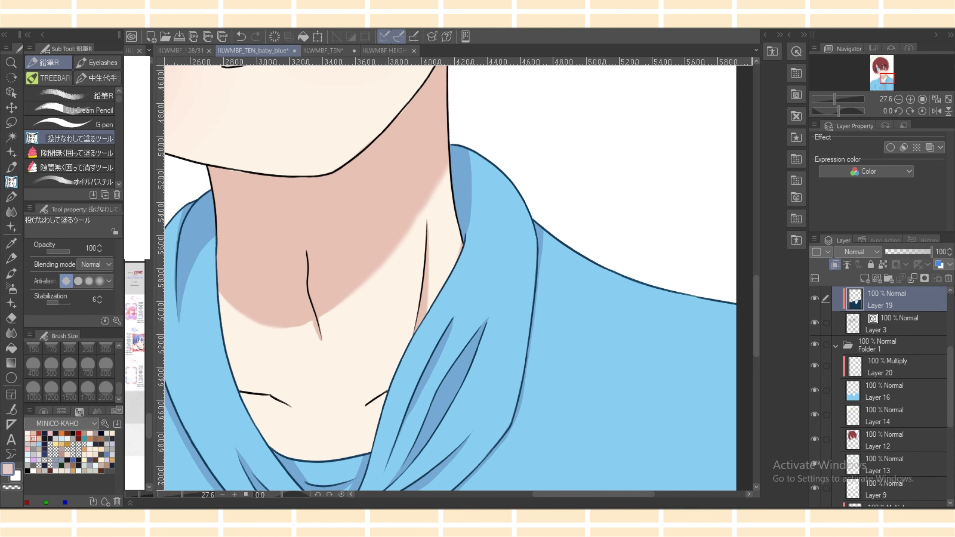
{"action": "left_click_drag", "start_coordinate": [950, 387], "coordinate": [949, 406]}
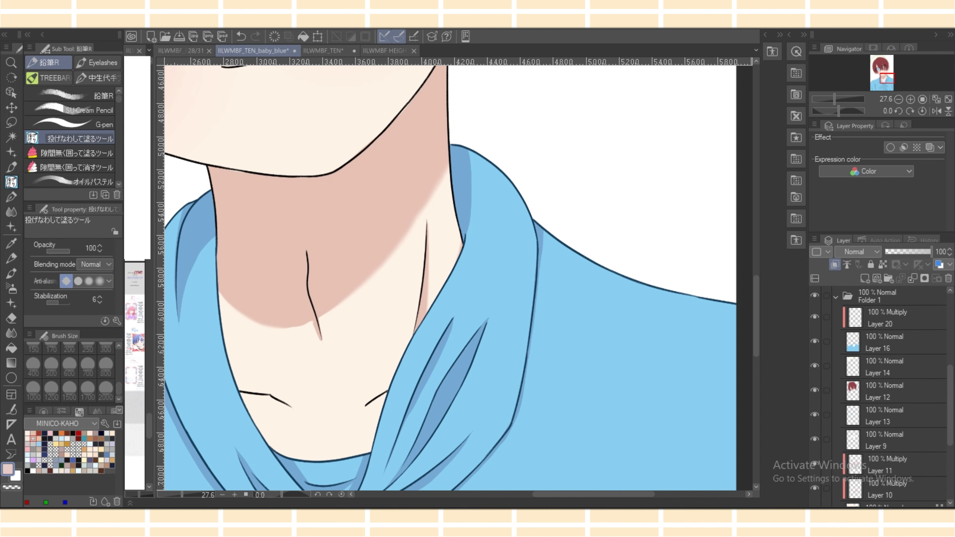
Lasso-fill a narrow skin shadow on Layer 10 along the left inner edge of the collar down to the neckline.
{"action": "left_click", "coordinate": [891, 488]}
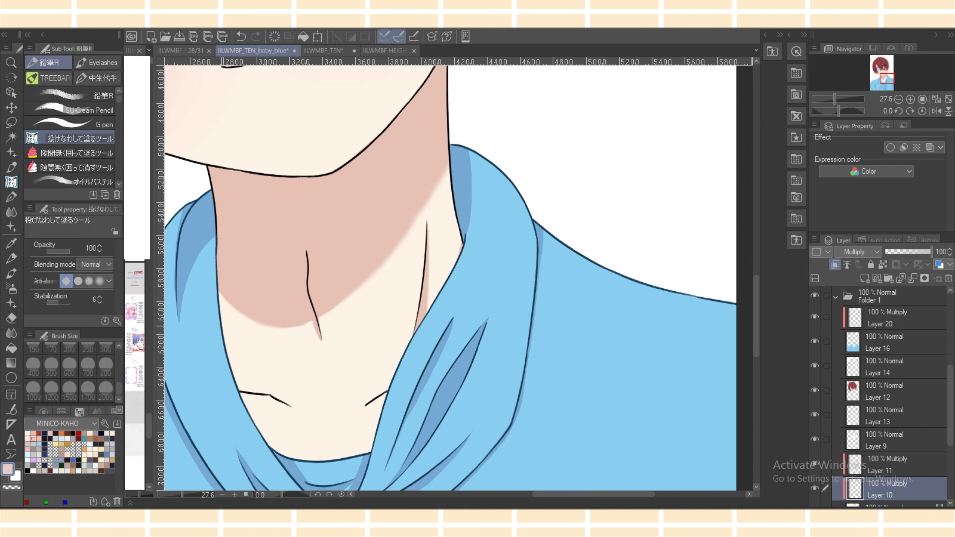
{"action": "left_click_drag", "start_coordinate": [221, 326], "coordinate": [302, 469]}
{"action": "key", "text": "e"}
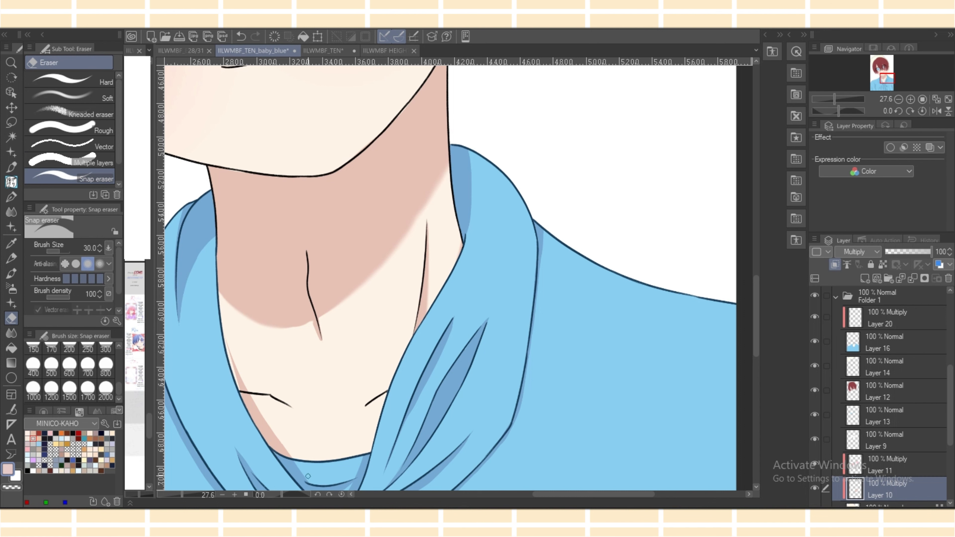
{"action": "key", "text": "p"}
Touch up the tiny spot at the neckline's lower left corner on Layer 20 and sample the base blue from Layer 16.
{"action": "left_click", "coordinate": [894, 318]}
{"action": "left_click", "coordinate": [107, 459]}
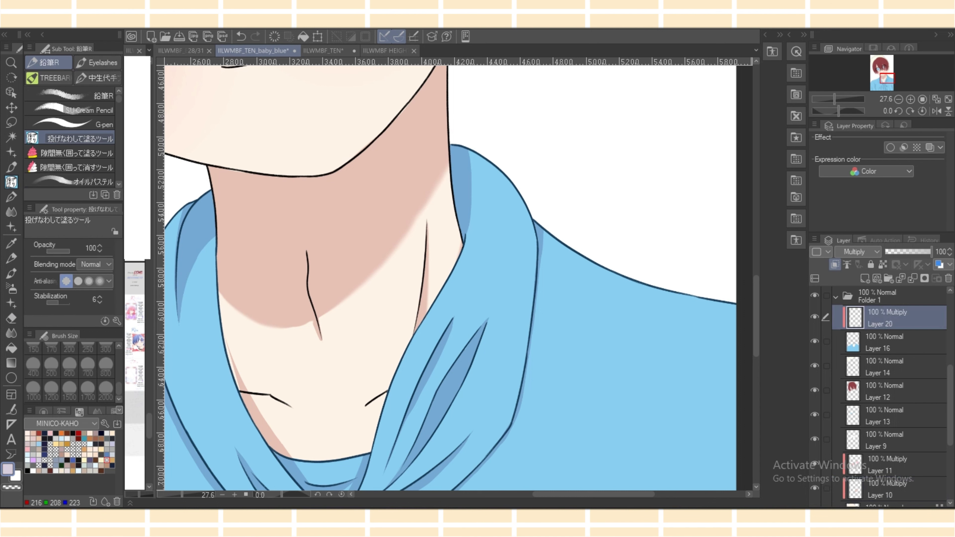
{"action": "left_click_drag", "start_coordinate": [282, 462], "coordinate": [284, 461]}
{"action": "left_click", "coordinate": [894, 341]}
{"action": "left_click", "coordinate": [320, 470], "text": "alt"}
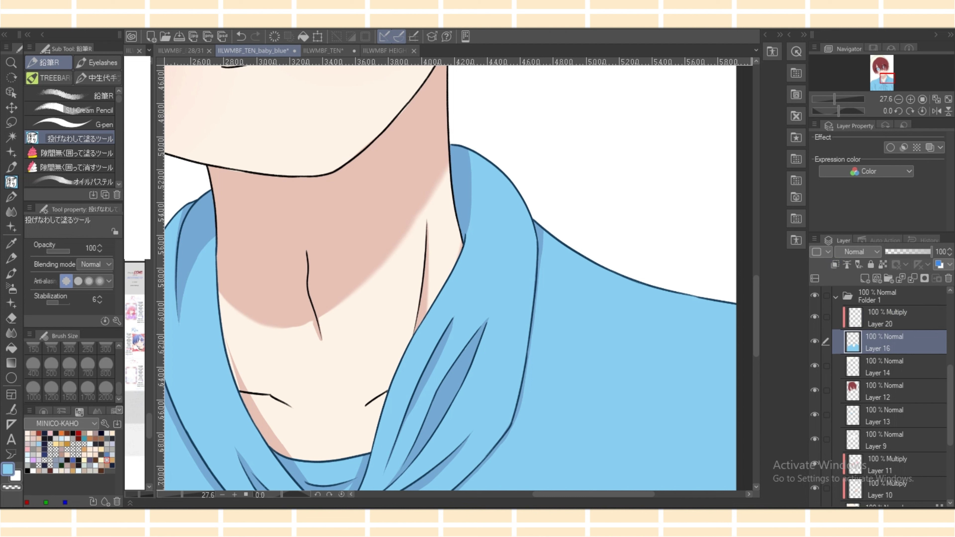
{"action": "left_click", "coordinate": [895, 318]}
Add a narrow skin shadow on Layer 10 along the right inner edge of the collar down to the neckline.
{"action": "left_click_drag", "start_coordinate": [949, 404], "coordinate": [949, 413]}
{"action": "left_click", "coordinate": [895, 466]}
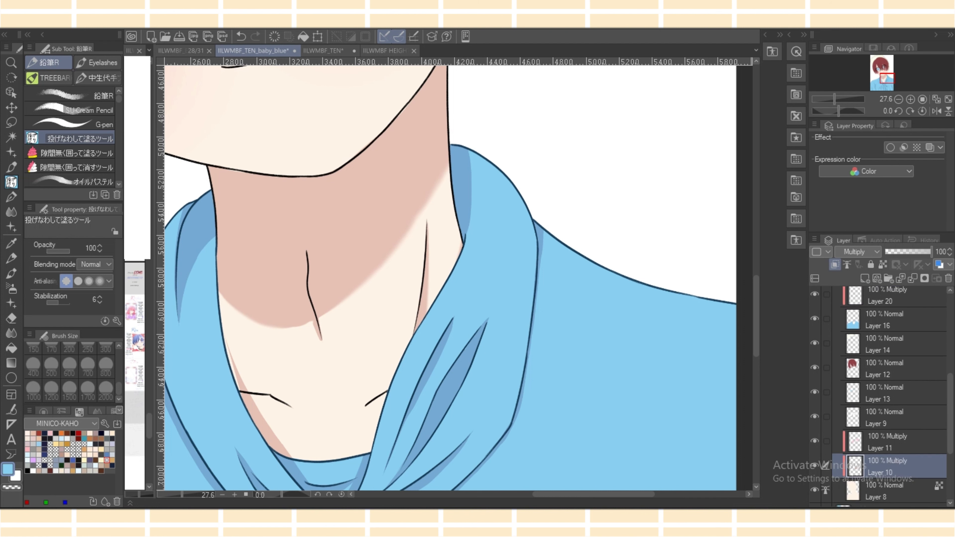
{"action": "left_click", "coordinate": [107, 460]}
{"action": "left_click", "coordinate": [33, 439]}
{"action": "key", "text": "e"}
{"action": "key", "text": "p"}
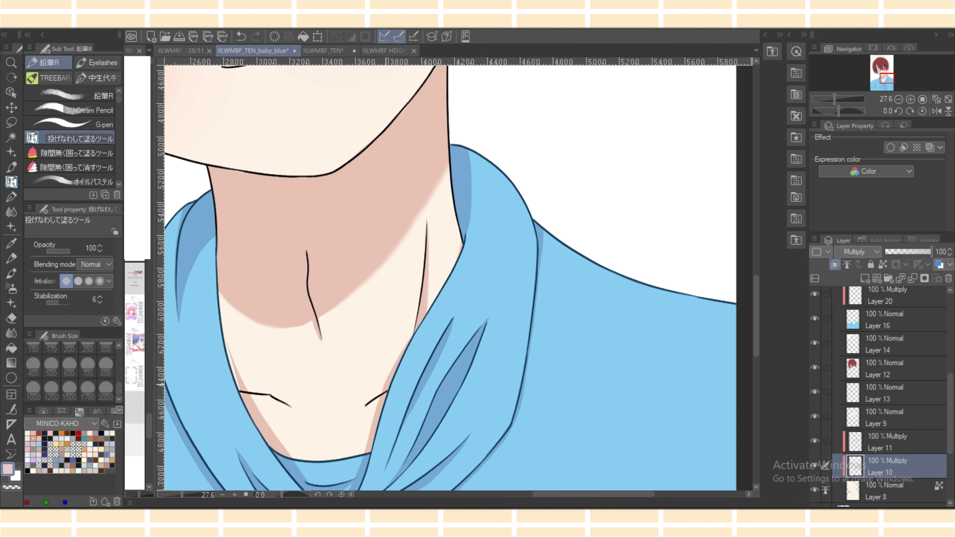
Shade the skin along both collarbone lines and blend the left one with K Blender Mild Slide.
{"action": "left_click_drag", "start_coordinate": [364, 407], "coordinate": [387, 391]}
{"action": "key", "text": "e"}
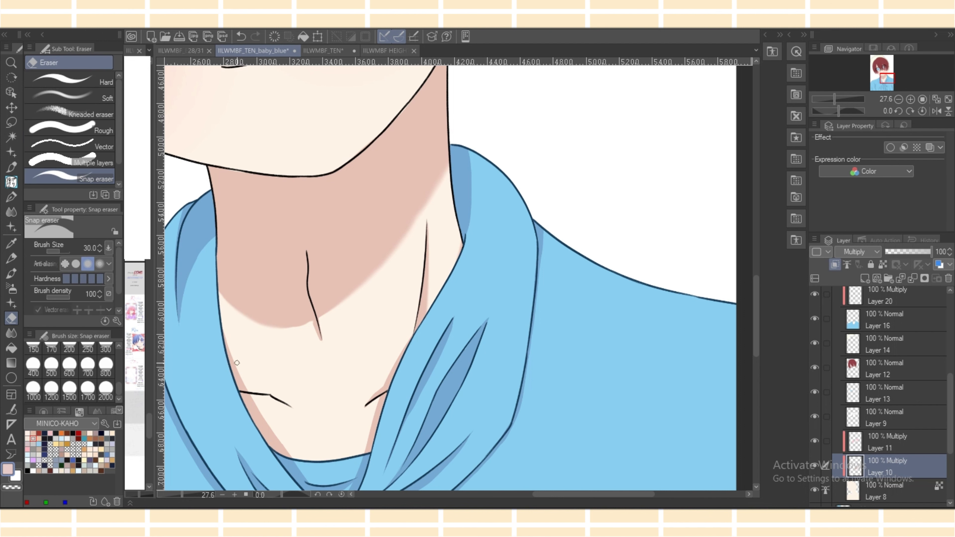
{"action": "key", "text": "b"}
{"action": "mouse_move", "coordinate": [242, 384]}
{"action": "left_mouse_down"}
{"action": "mouse_move", "coordinate": [291, 407]}
{"action": "mouse_move", "coordinate": [245, 385]}
{"action": "mouse_move", "coordinate": [246, 394]}
{"action": "left_mouse_up"}
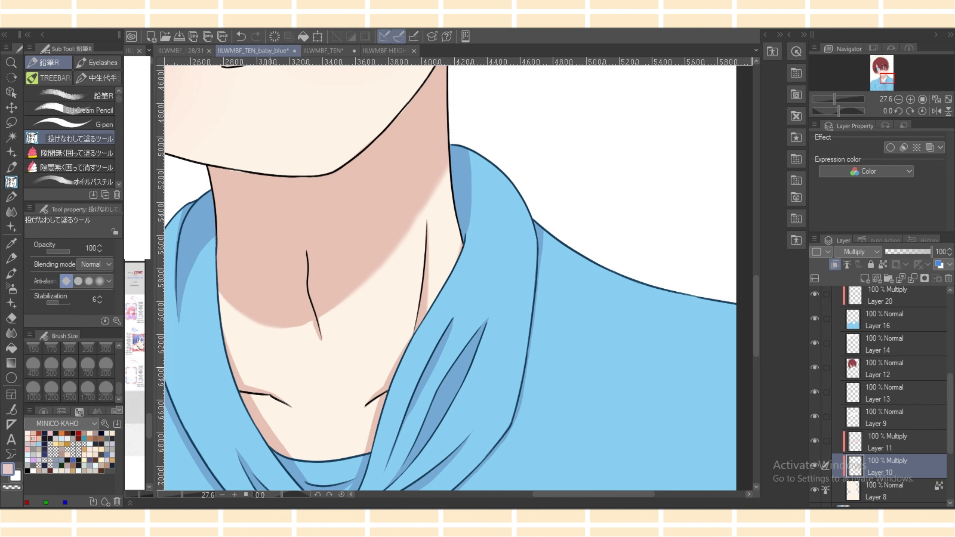
{"action": "key", "text": "j"}
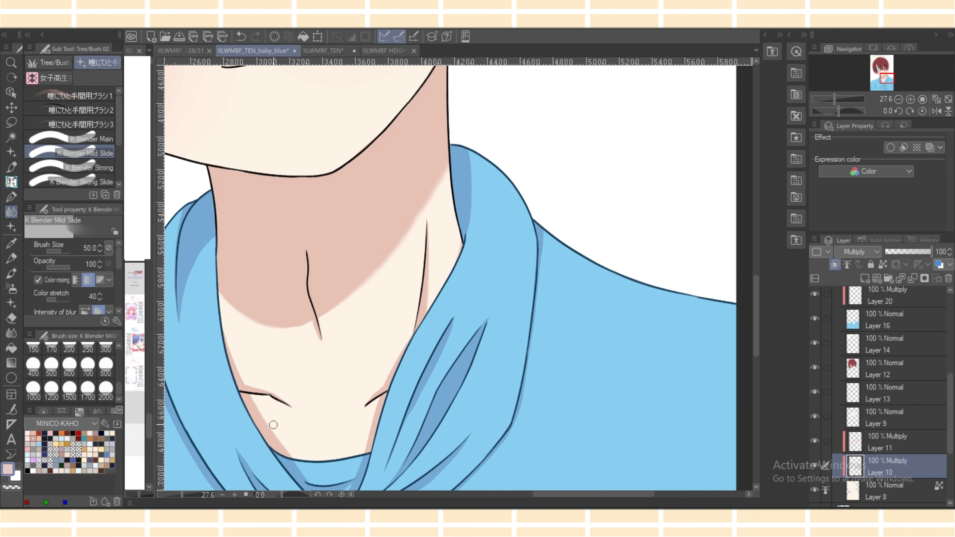
{"action": "mouse_move", "coordinate": [224, 337]}
{"action": "left_mouse_down"}
{"action": "mouse_move", "coordinate": [243, 377]}
{"action": "mouse_move", "coordinate": [274, 391]}
{"action": "left_mouse_up"}
Blend the shadow at the lower tip of the throat line, undoing the first attempt.
{"action": "mouse_move", "coordinate": [311, 331]}
{"action": "left_mouse_down"}
{"action": "mouse_move", "coordinate": [323, 349]}
{"action": "mouse_move", "coordinate": [309, 318]}
{"action": "mouse_move", "coordinate": [320, 341]}
{"action": "left_mouse_up"}
{"action": "left_click", "coordinate": [241, 36]}
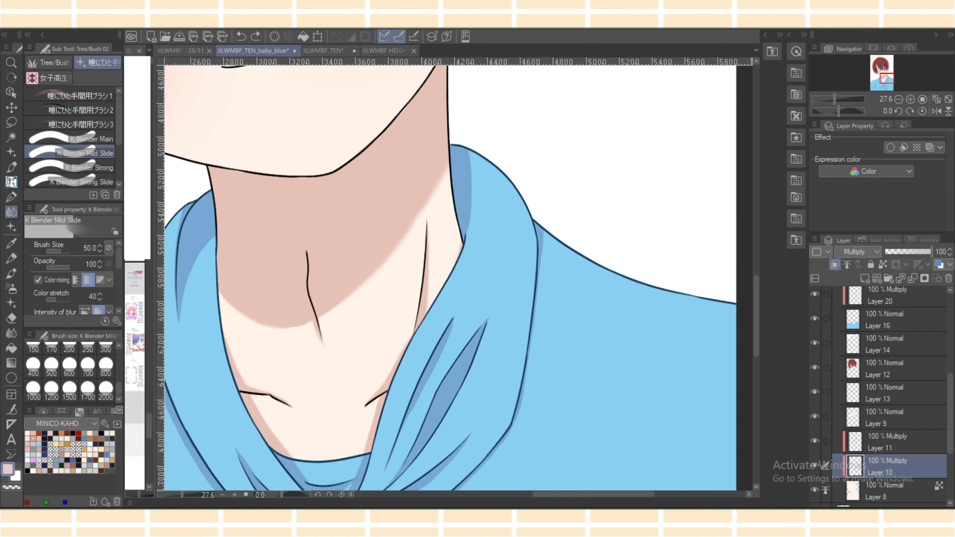
{"action": "left_click_drag", "start_coordinate": [323, 341], "coordinate": [328, 376]}
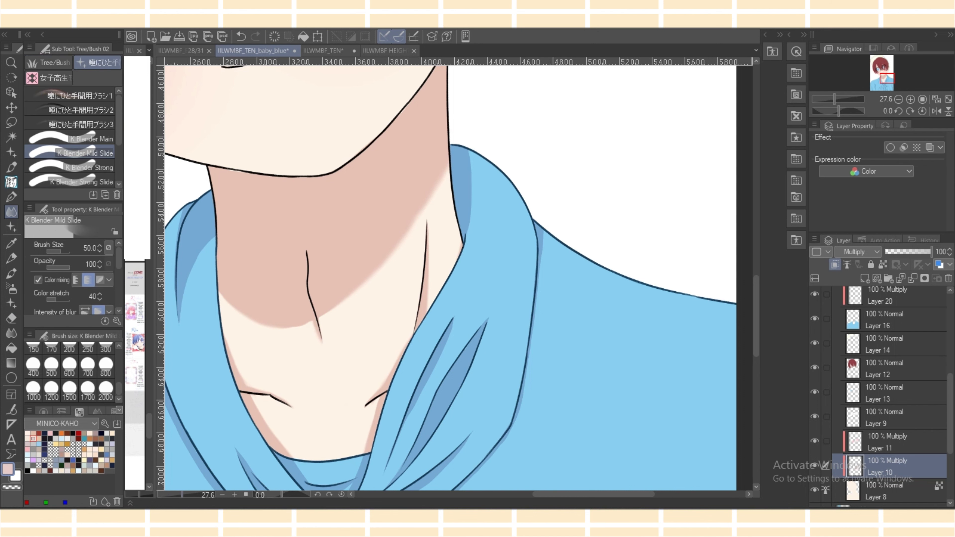
Shade the narrow skin gap in the fringe above the right-hand eye on Layer 10 with the lasso fill tool.
{"action": "left_click_drag", "start_coordinate": [182, 494], "coordinate": [177, 494]}
{"action": "key", "text": "ctrl+minus"}
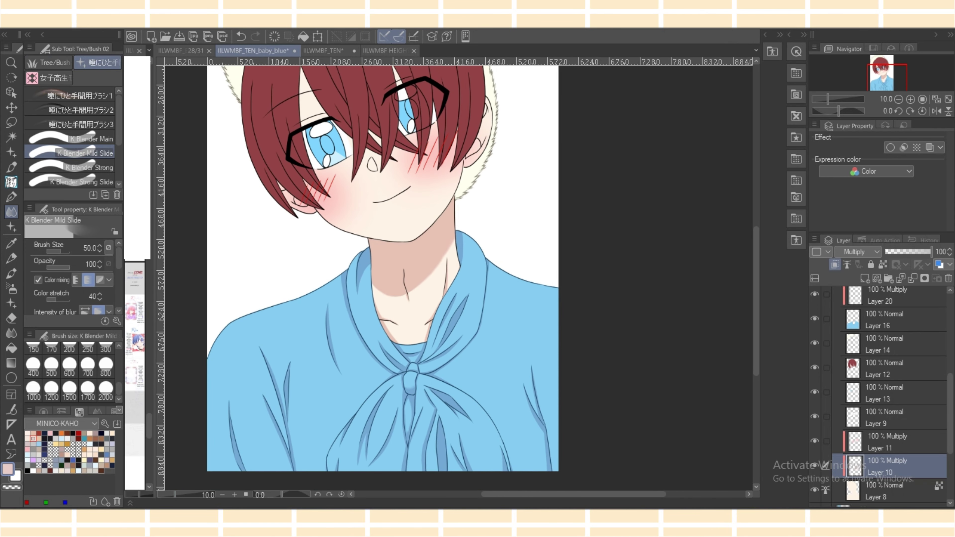
{"action": "scroll", "coordinate": [382, 274], "scroll_direction": "up", "scroll_amount": 1}
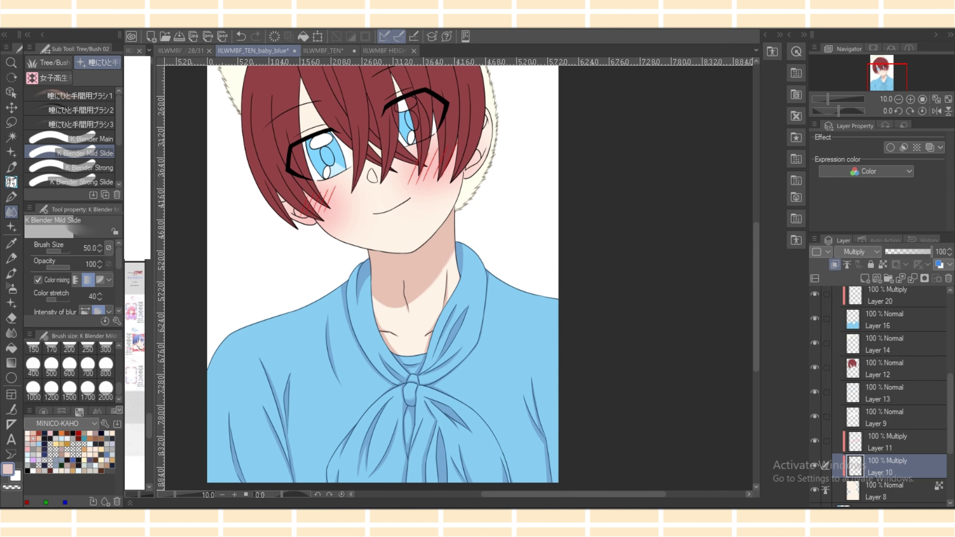
{"action": "scroll", "coordinate": [383, 278], "scroll_direction": "up", "scroll_amount": 10}
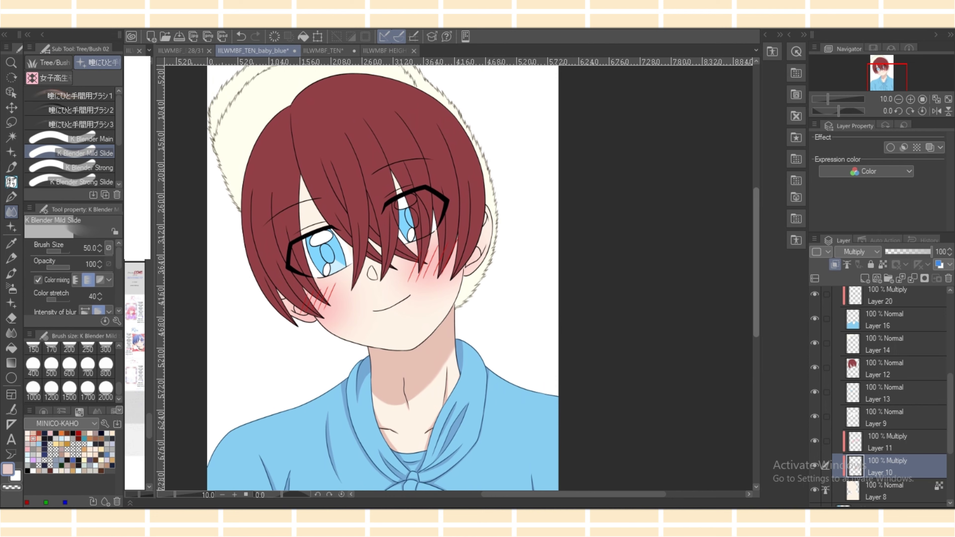
{"action": "scroll", "coordinate": [383, 278], "scroll_direction": "up", "scroll_amount": 3}
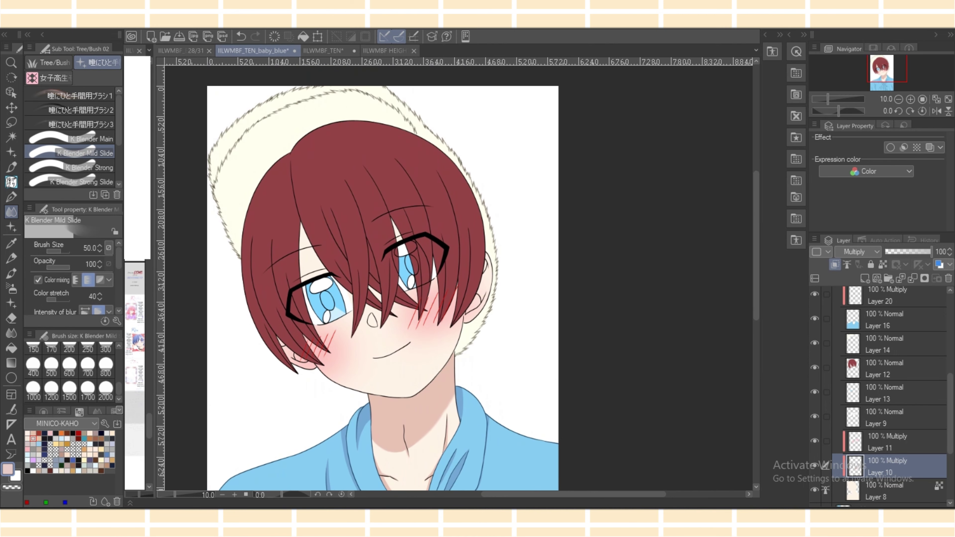
{"action": "scroll", "coordinate": [880, 395], "scroll_direction": "up", "scroll_amount": 3}
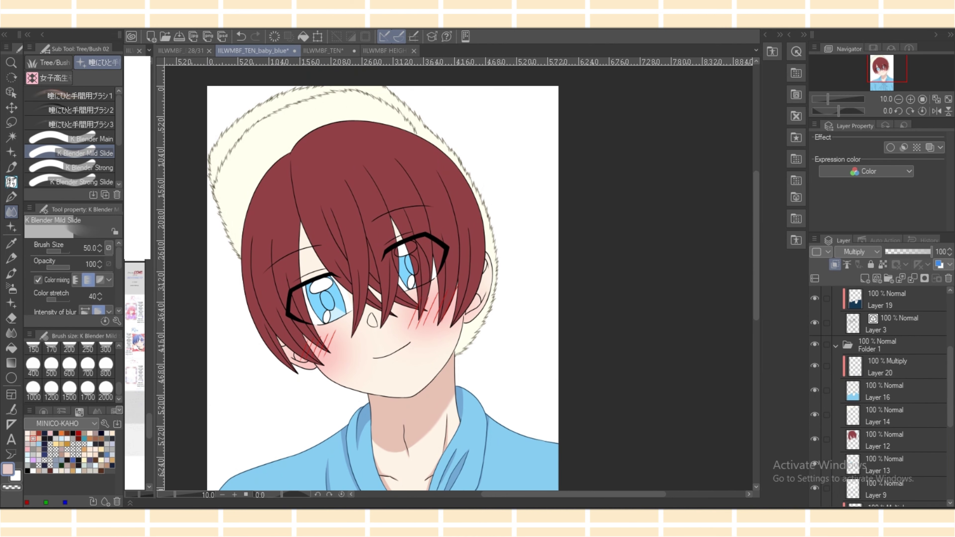
{"action": "scroll", "coordinate": [880, 395], "scroll_direction": "down", "scroll_amount": 7}
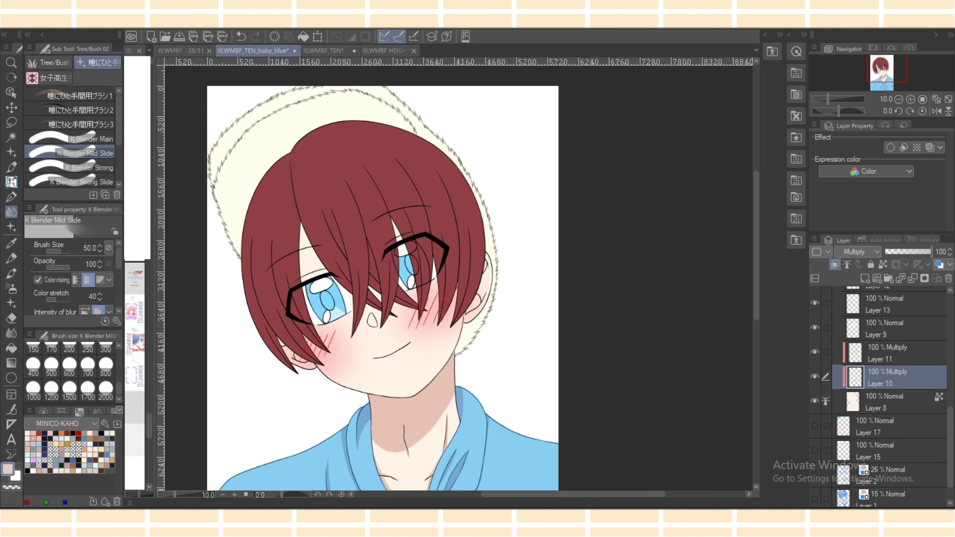
{"action": "left_click", "coordinate": [12, 182]}
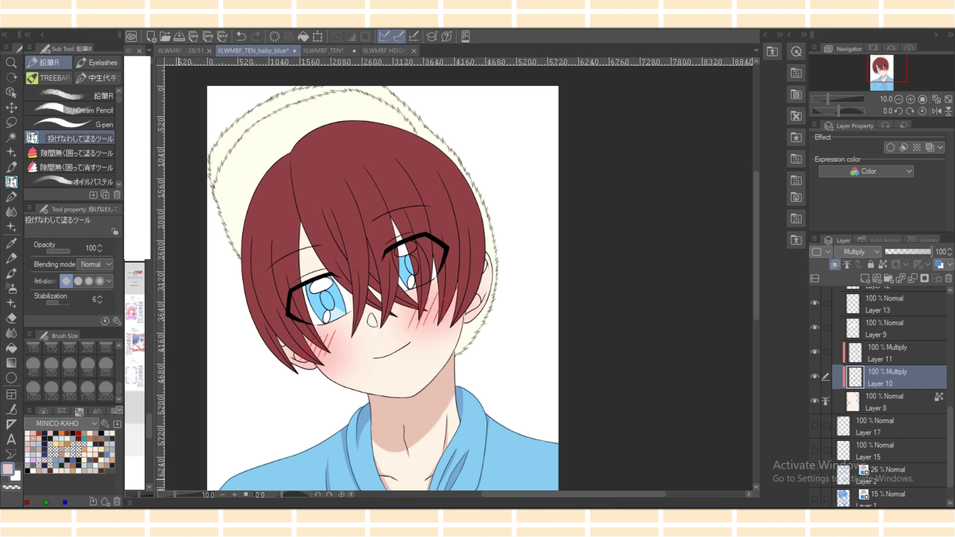
{"action": "scroll", "coordinate": [458, 278], "scroll_direction": "up", "scroll_amount": 3}
{"action": "mouse_move", "coordinate": [349, 176]}
{"action": "left_mouse_down"}
{"action": "mouse_move", "coordinate": [349, 203]}
{"action": "mouse_move", "coordinate": [372, 222]}
{"action": "left_mouse_up"}
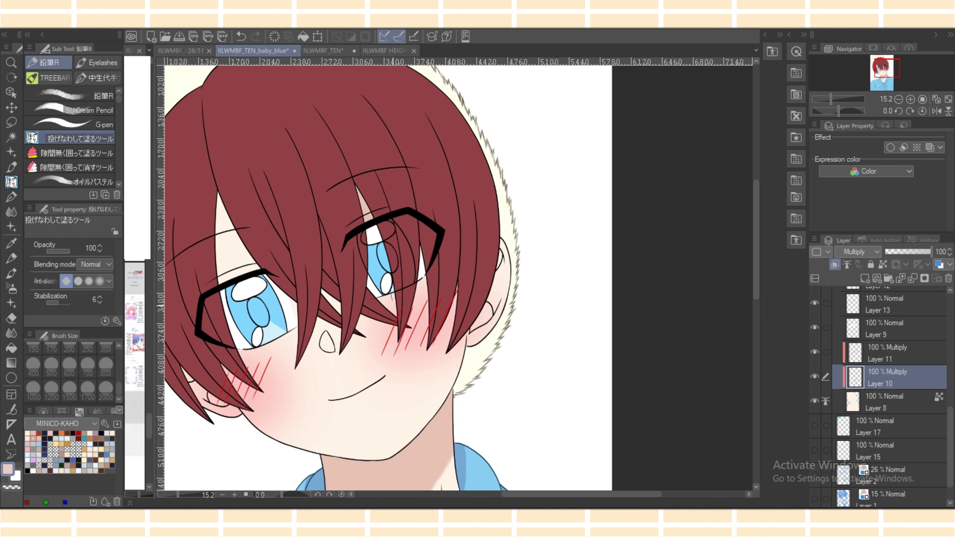
Add hair shadows on the cheek beneath the fringe strands by the right-hand eye, trimming one shadow's tip with the Snap eraser.
{"action": "left_click_drag", "start_coordinate": [392, 300], "coordinate": [396, 297]}
{"action": "key", "text": "e"}
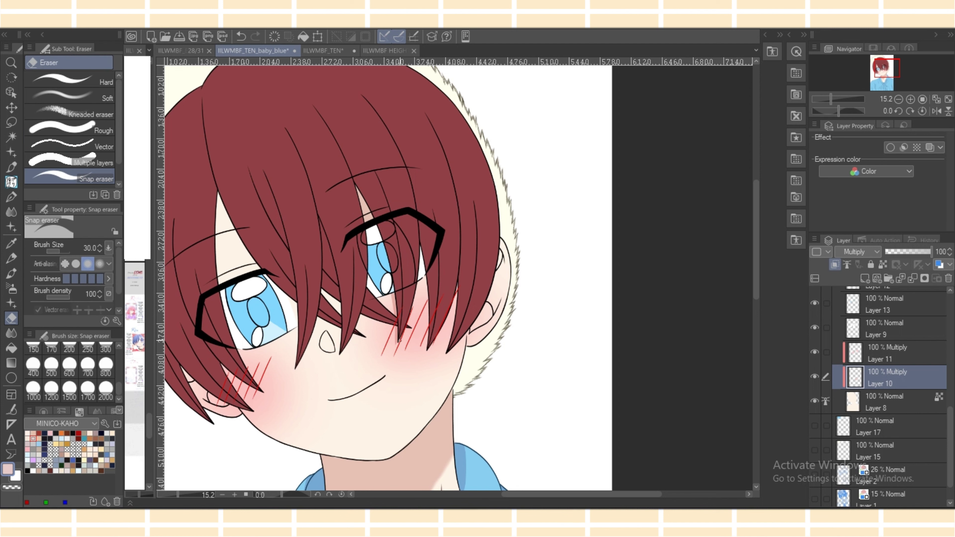
{"action": "key", "text": "p"}
{"action": "mouse_move", "coordinate": [421, 263]}
{"action": "left_mouse_down"}
{"action": "mouse_move", "coordinate": [446, 298]}
{"action": "mouse_move", "coordinate": [447, 317]}
{"action": "left_mouse_up"}
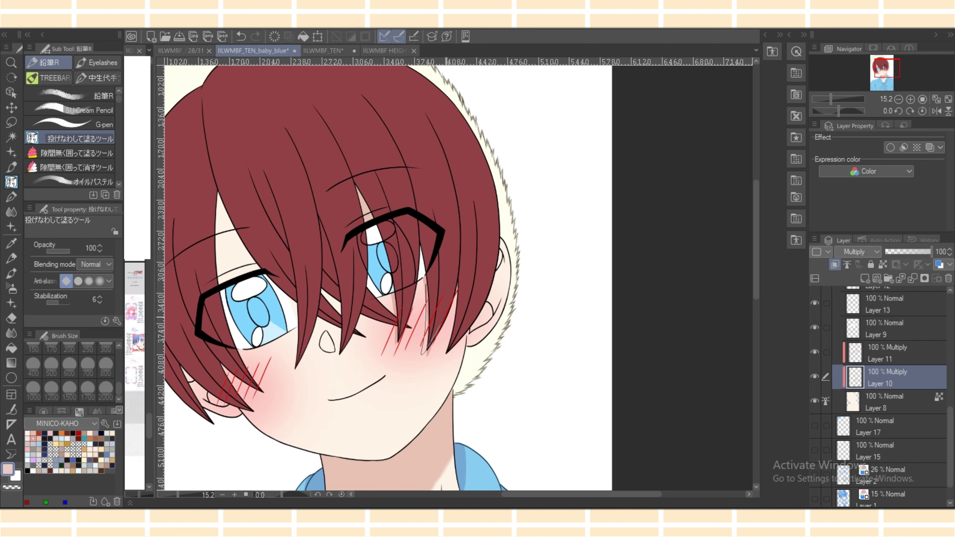
{"action": "key", "text": "e"}
{"action": "left_click_drag", "start_coordinate": [420, 354], "coordinate": [424, 347]}
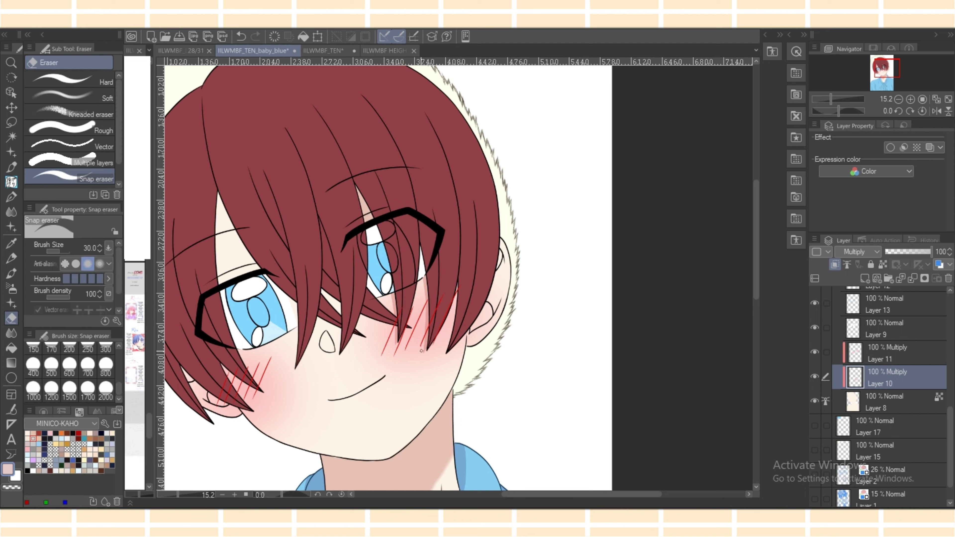
{"action": "key", "text": "p"}
{"action": "left_click_drag", "start_coordinate": [452, 283], "coordinate": [457, 290]}
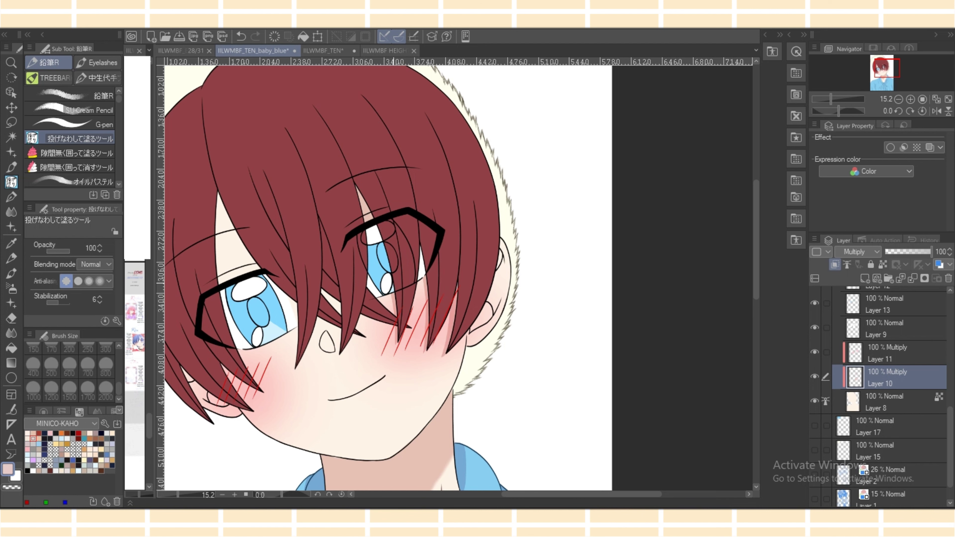
Shade the skin between the central fringe strands and fill the nose shape with the skin shadow on Layer 10.
{"action": "mouse_move", "coordinate": [319, 280]}
{"action": "left_mouse_down"}
{"action": "mouse_move", "coordinate": [330, 312]}
{"action": "mouse_move", "coordinate": [325, 289]}
{"action": "left_mouse_up"}
{"action": "mouse_move", "coordinate": [340, 329]}
{"action": "left_mouse_down"}
{"action": "mouse_move", "coordinate": [336, 356]}
{"action": "mouse_move", "coordinate": [343, 321]}
{"action": "left_mouse_up"}
{"action": "left_click_drag", "start_coordinate": [326, 333], "coordinate": [332, 350]}
{"action": "key", "text": "ctrl+plus"}
{"action": "key", "text": "ctrl+plus"}
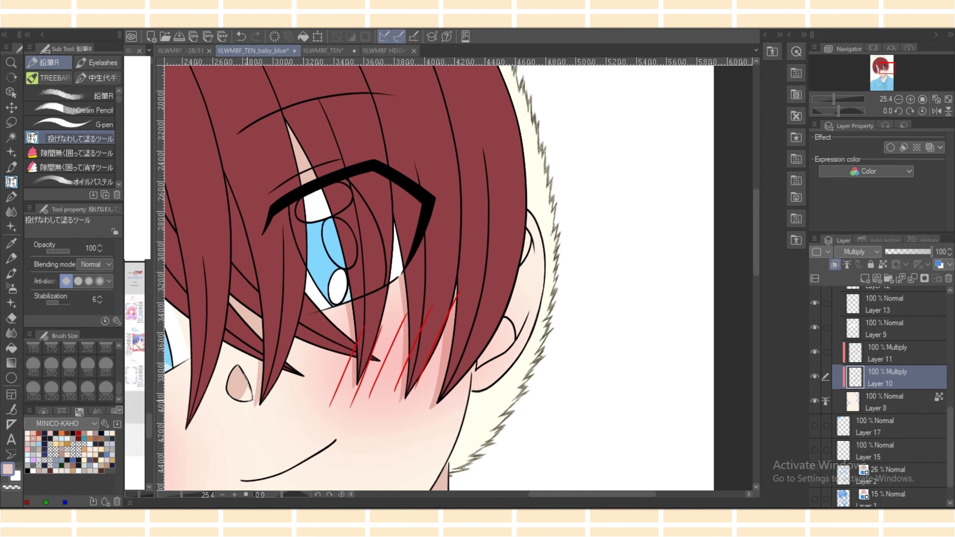
{"action": "left_click_drag", "start_coordinate": [237, 398], "coordinate": [233, 395]}
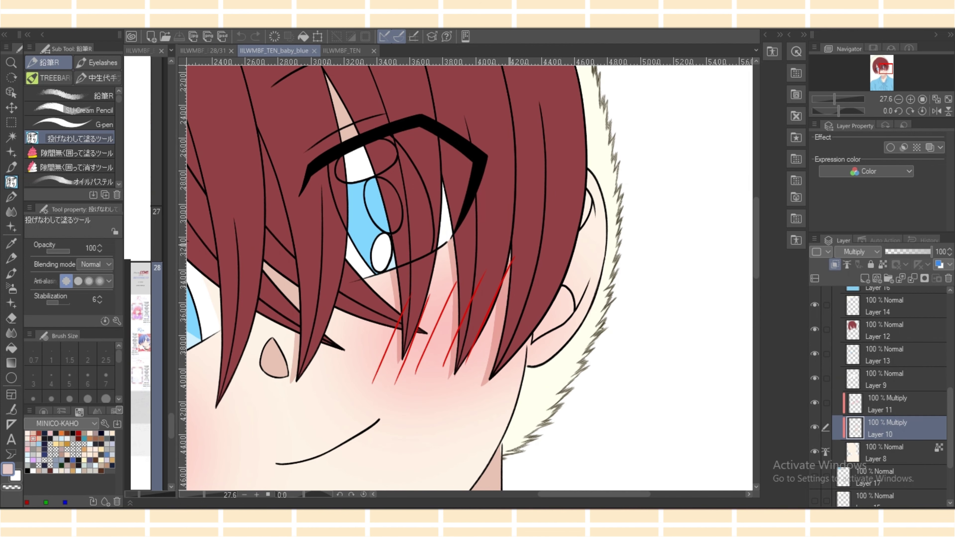
Shade the inside of the right-hand ear and the skin where the hair overlaps it.
{"action": "mouse_move", "coordinate": [510, 245]}
{"action": "left_mouse_down"}
{"action": "mouse_move", "coordinate": [506, 267]}
{"action": "mouse_move", "coordinate": [510, 249]}
{"action": "left_mouse_up"}
{"action": "mouse_move", "coordinate": [529, 330]}
{"action": "left_mouse_down"}
{"action": "mouse_move", "coordinate": [530, 365]}
{"action": "mouse_move", "coordinate": [588, 282]}
{"action": "mouse_move", "coordinate": [597, 209]}
{"action": "mouse_move", "coordinate": [572, 180]}
{"action": "left_mouse_up"}
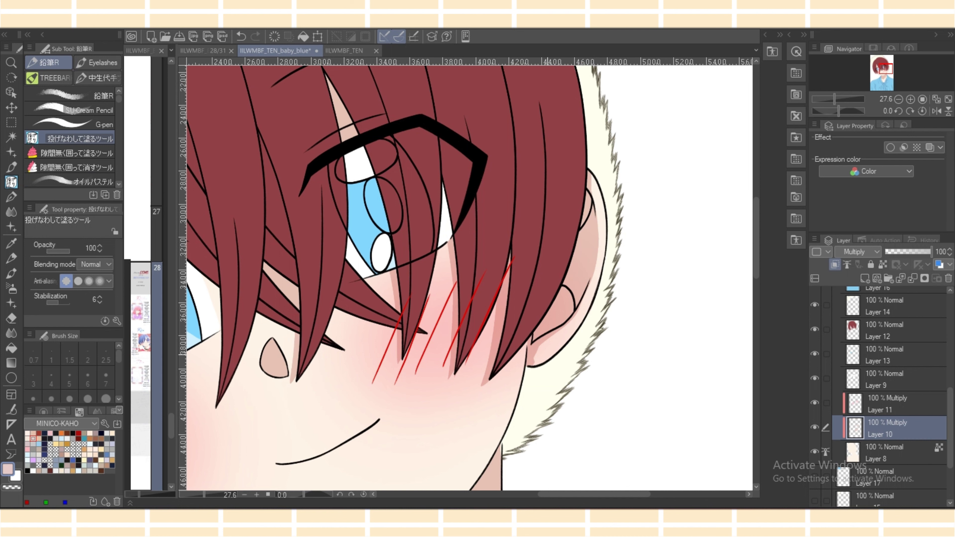
{"action": "key", "text": "e"}
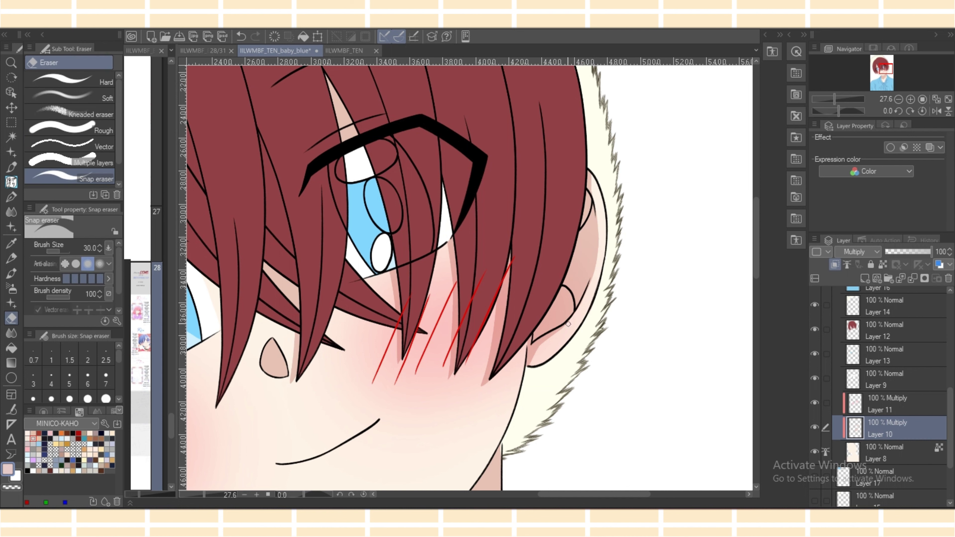
{"action": "key", "text": "p"}
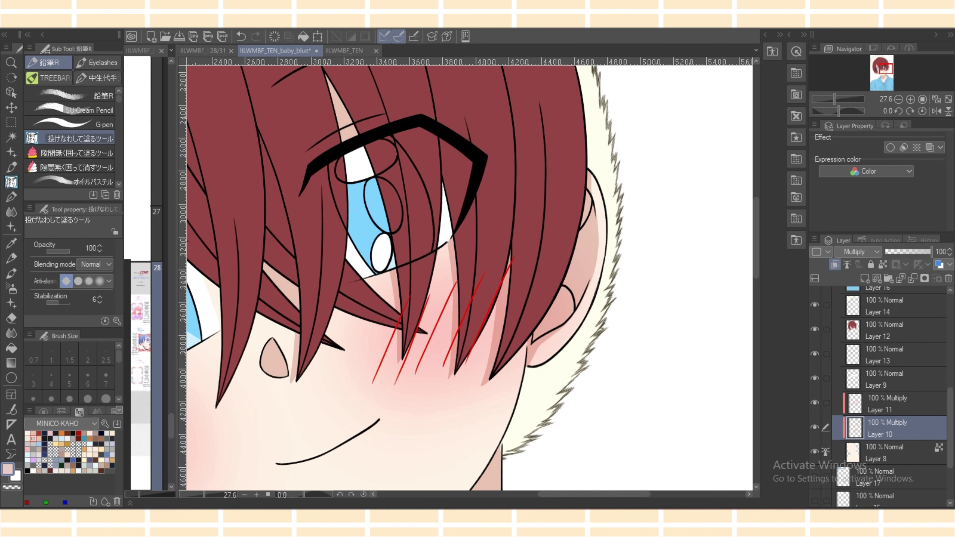
Add shadows beside the fringe strands between the left-hand eye and nose, redrawing the long strand's shadow and cleaning its tip.
{"action": "left_click_drag", "start_coordinate": [635, 495], "coordinate": [580, 494]}
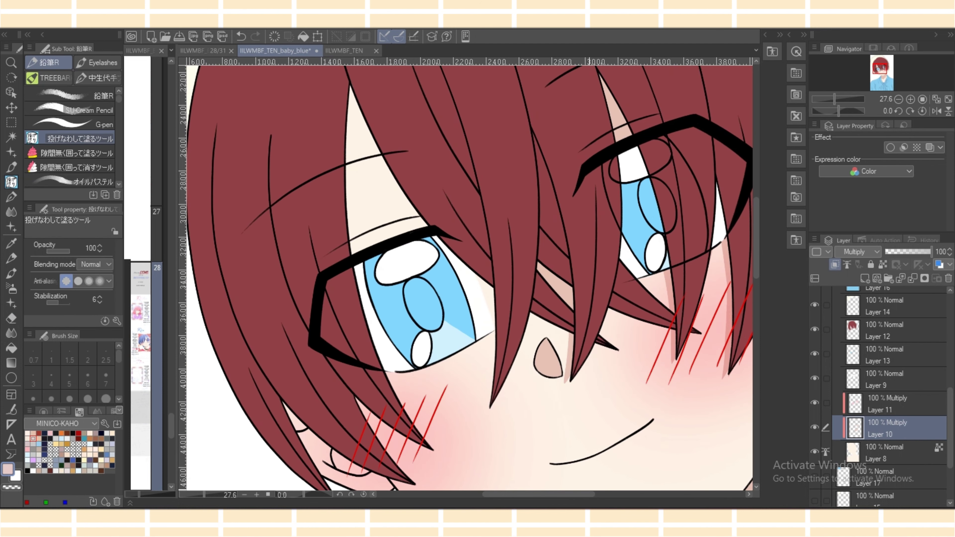
{"action": "mouse_move", "coordinate": [474, 269]}
{"action": "left_mouse_down"}
{"action": "mouse_move", "coordinate": [500, 367]}
{"action": "mouse_move", "coordinate": [508, 286]}
{"action": "mouse_move", "coordinate": [520, 312]}
{"action": "mouse_move", "coordinate": [609, 349]}
{"action": "mouse_move", "coordinate": [591, 334]}
{"action": "left_mouse_up"}
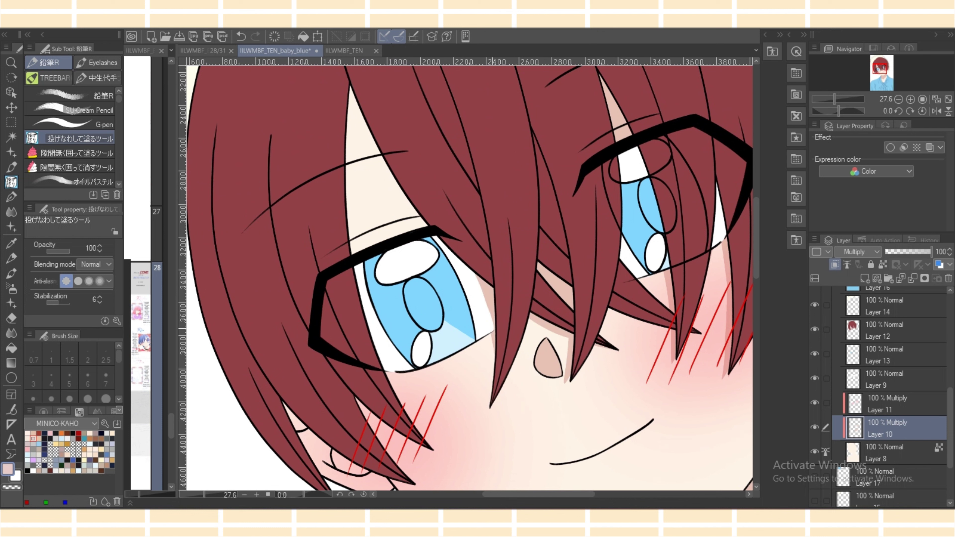
{"action": "mouse_move", "coordinate": [490, 348]}
{"action": "left_mouse_down"}
{"action": "mouse_move", "coordinate": [488, 393]}
{"action": "mouse_move", "coordinate": [492, 331]}
{"action": "left_mouse_up"}
{"action": "key", "text": "e"}
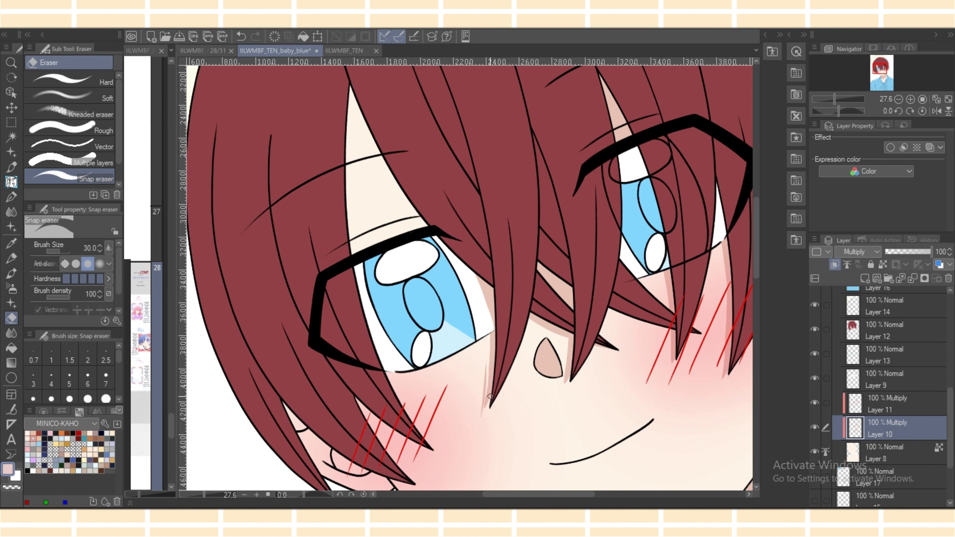
{"action": "key", "text": "ctrl+z"}
{"action": "left_click_drag", "start_coordinate": [487, 337], "coordinate": [484, 417]}
{"action": "left_click", "coordinate": [11, 182]}
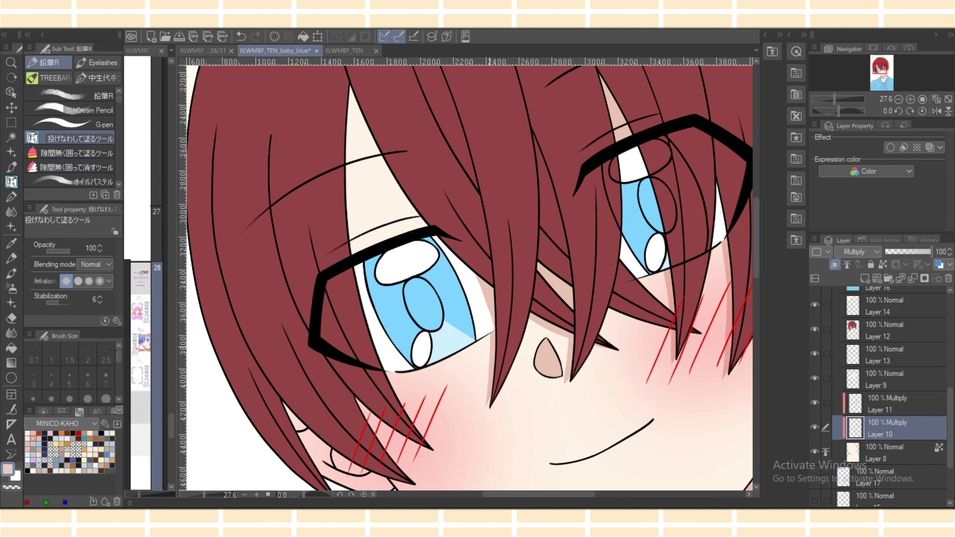
{"action": "mouse_move", "coordinate": [490, 331]}
{"action": "left_mouse_down"}
{"action": "mouse_move", "coordinate": [488, 376]}
{"action": "mouse_move", "coordinate": [498, 369]}
{"action": "left_mouse_up"}
{"action": "key", "text": "e"}
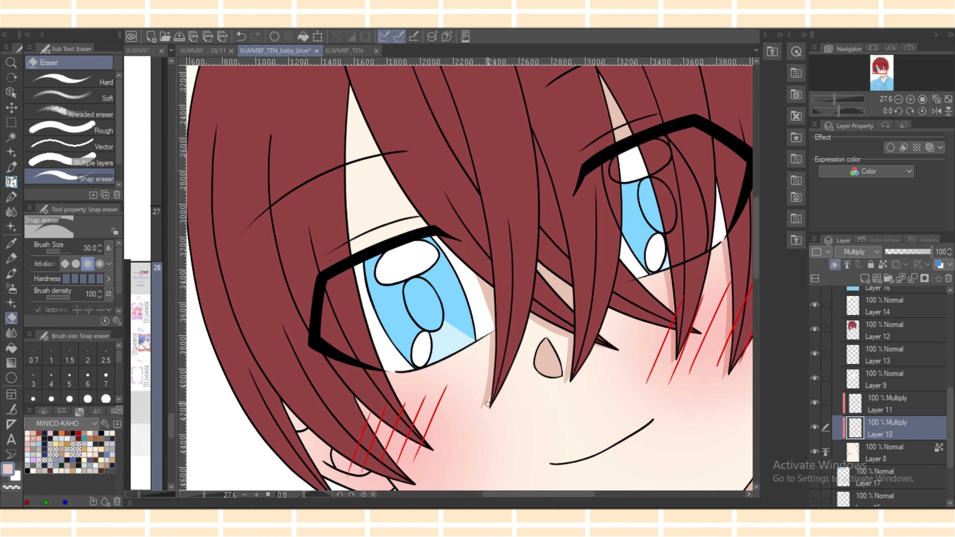
{"action": "key", "text": "p"}
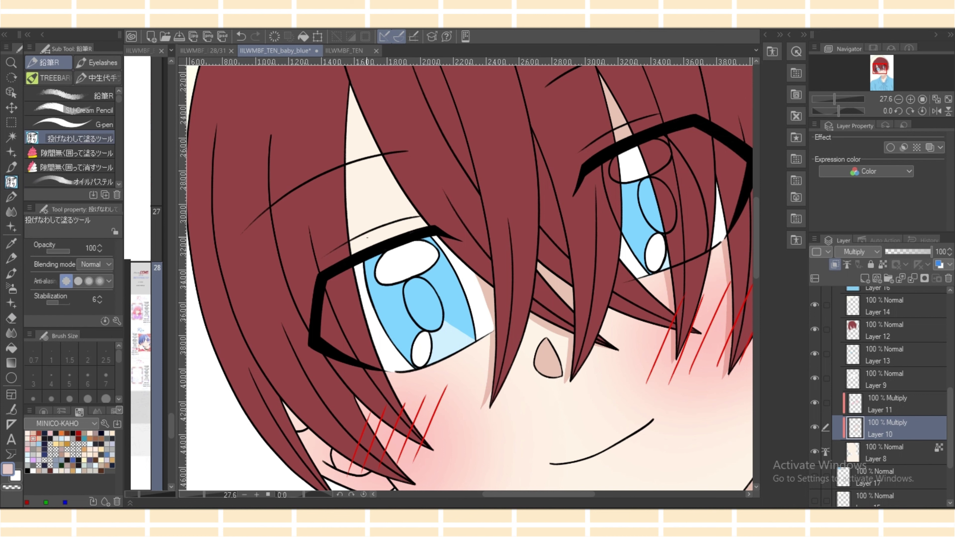
Shade the left-hand eyelid below its crease and both hair edges of the skin gap above it.
{"action": "mouse_move", "coordinate": [368, 237]}
{"action": "left_mouse_down"}
{"action": "mouse_move", "coordinate": [349, 261]}
{"action": "mouse_move", "coordinate": [440, 236]}
{"action": "mouse_move", "coordinate": [429, 215]}
{"action": "mouse_move", "coordinate": [368, 235]}
{"action": "left_mouse_up"}
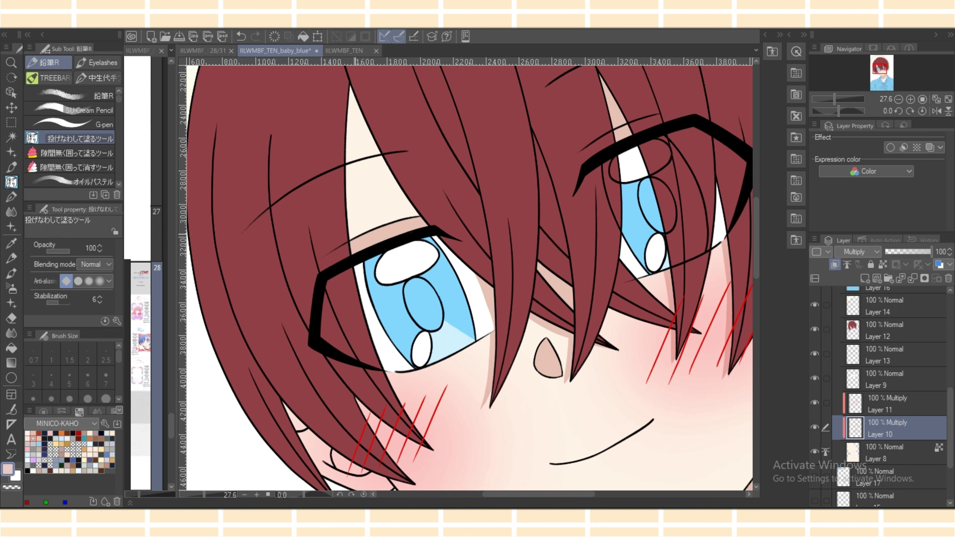
{"action": "left_click_drag", "start_coordinate": [348, 74], "coordinate": [394, 199]}
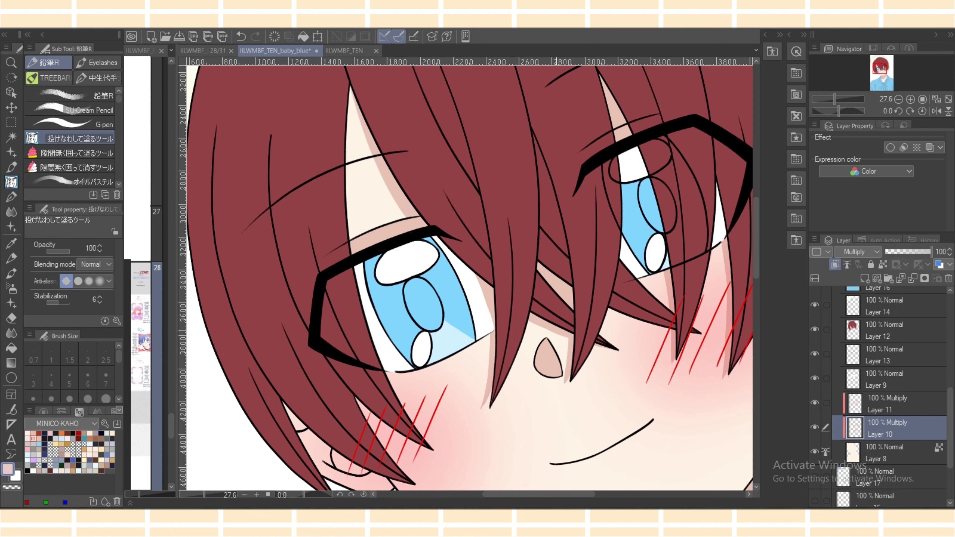
{"action": "mouse_move", "coordinate": [351, 104]}
{"action": "left_mouse_down"}
{"action": "mouse_move", "coordinate": [359, 255]}
{"action": "mouse_move", "coordinate": [346, 258]}
{"action": "left_mouse_up"}
{"action": "mouse_move", "coordinate": [347, 91]}
{"action": "left_mouse_down"}
{"action": "mouse_move", "coordinate": [372, 132]}
{"action": "mouse_move", "coordinate": [364, 100]}
{"action": "left_mouse_up"}
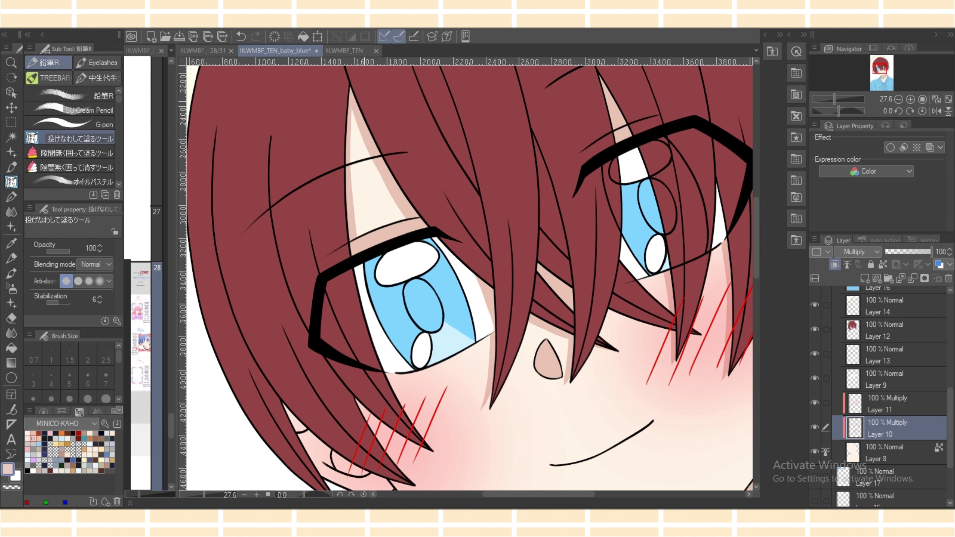
Shade the skin below the left-hand eye, under the hair tips on the cheek, and in the left-hand ear.
{"action": "mouse_move", "coordinate": [387, 364]}
{"action": "left_mouse_down"}
{"action": "mouse_move", "coordinate": [418, 430]}
{"action": "mouse_move", "coordinate": [388, 365]}
{"action": "left_mouse_up"}
{"action": "scroll", "coordinate": [469, 277], "scroll_direction": "down", "scroll_amount": 4}
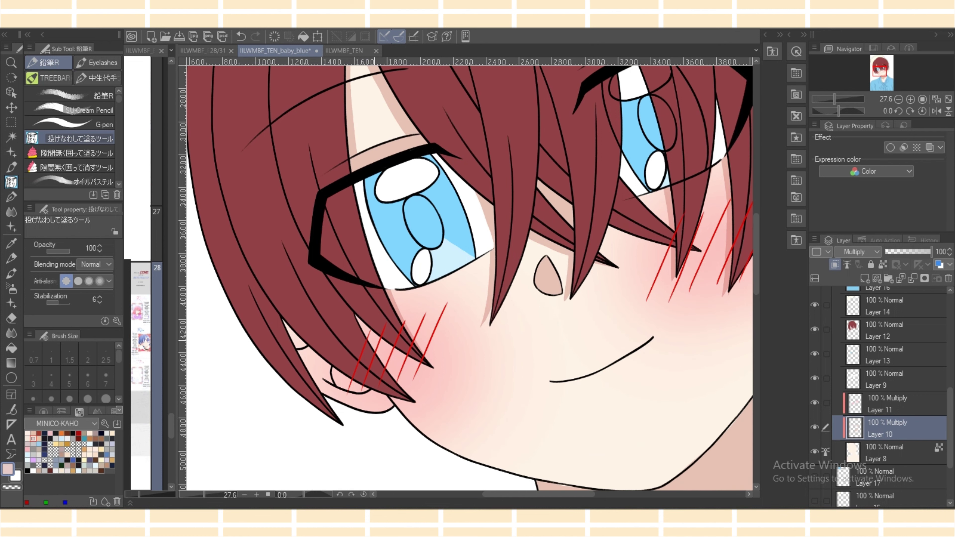
{"action": "left_click_drag", "start_coordinate": [348, 315], "coordinate": [430, 367]}
{"action": "mouse_move", "coordinate": [370, 333]}
{"action": "left_mouse_down"}
{"action": "mouse_move", "coordinate": [398, 378]}
{"action": "mouse_move", "coordinate": [369, 335]}
{"action": "left_mouse_up"}
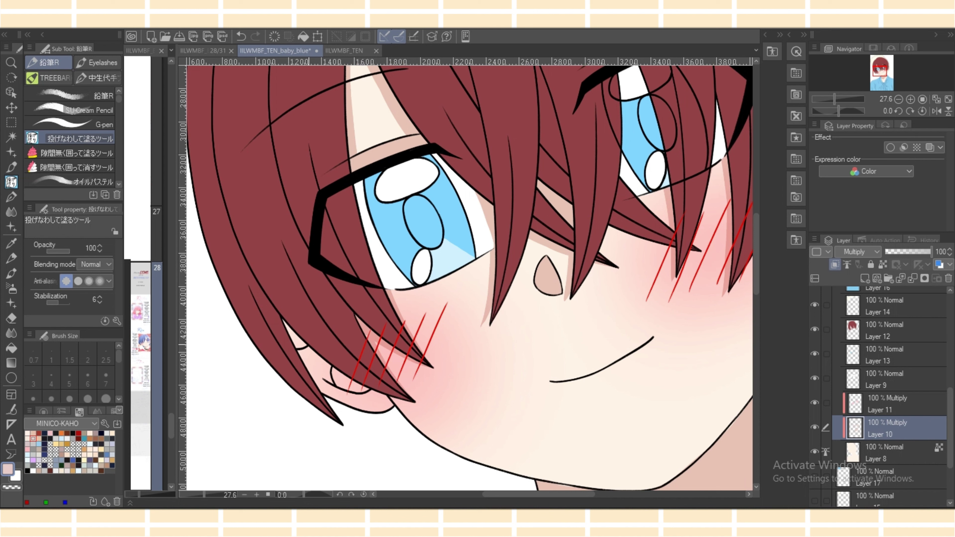
{"action": "mouse_move", "coordinate": [286, 318]}
{"action": "left_mouse_down"}
{"action": "mouse_move", "coordinate": [342, 410]}
{"action": "mouse_move", "coordinate": [285, 320]}
{"action": "left_mouse_up"}
{"action": "left_click_drag", "start_coordinate": [330, 378], "coordinate": [389, 406]}
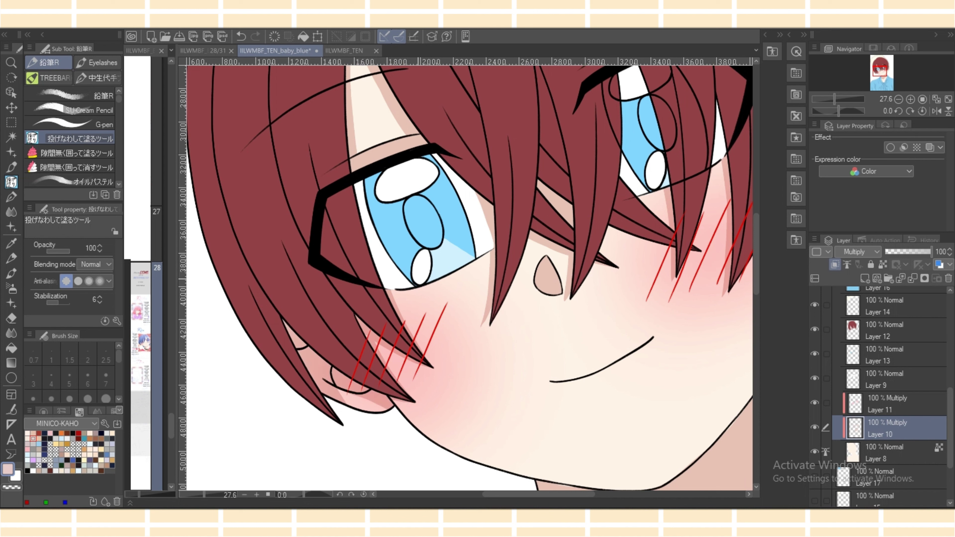
Touch up the skin shadow beneath the left end of the smile line and at the jaw's lower edge, tidying with the Snap eraser.
{"action": "scroll", "coordinate": [468, 277], "scroll_direction": "down", "scroll_amount": 2}
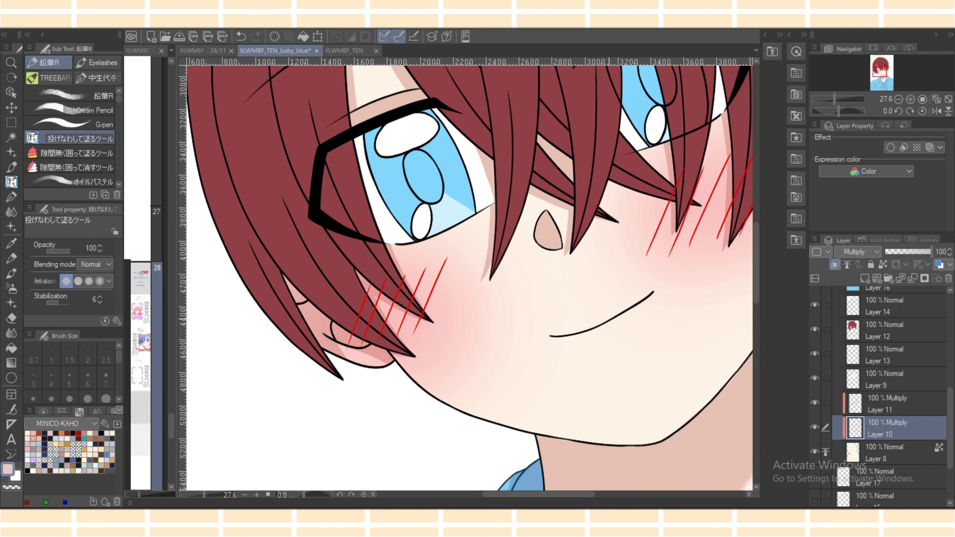
{"action": "mouse_move", "coordinate": [549, 335]}
{"action": "left_mouse_down"}
{"action": "mouse_move", "coordinate": [577, 333]}
{"action": "mouse_move", "coordinate": [551, 335]}
{"action": "left_mouse_up"}
{"action": "key", "text": "e"}
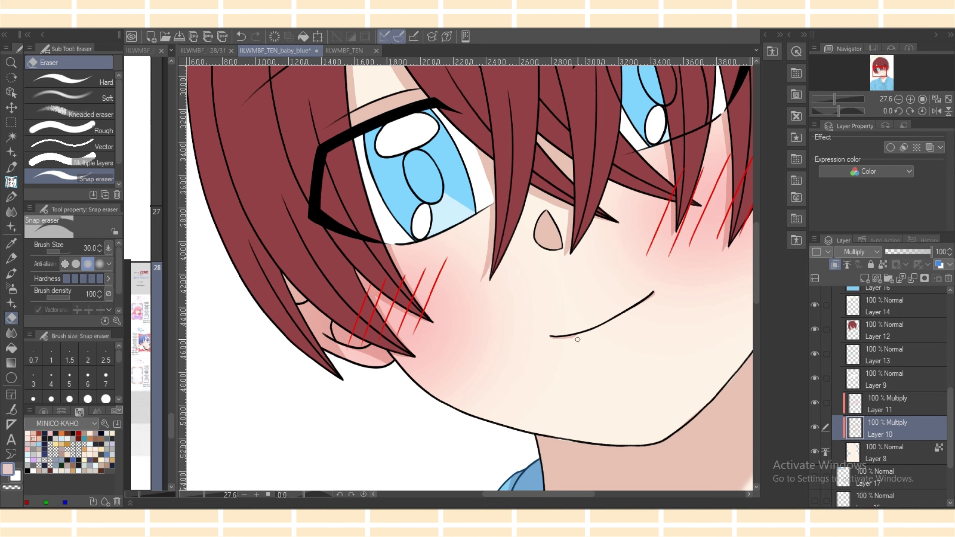
{"action": "left_click_drag", "start_coordinate": [554, 338], "coordinate": [586, 334]}
{"action": "key", "text": "p"}
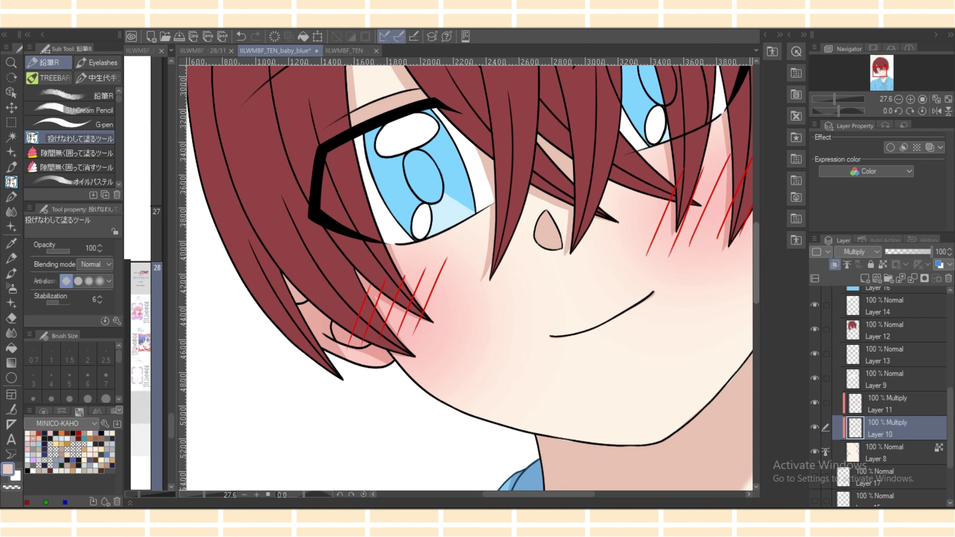
{"action": "scroll", "coordinate": [469, 278], "scroll_direction": "down", "scroll_amount": 3}
{"action": "mouse_move", "coordinate": [586, 350]}
{"action": "left_mouse_down"}
{"action": "mouse_move", "coordinate": [548, 348]}
{"action": "mouse_move", "coordinate": [581, 352]}
{"action": "left_mouse_up"}
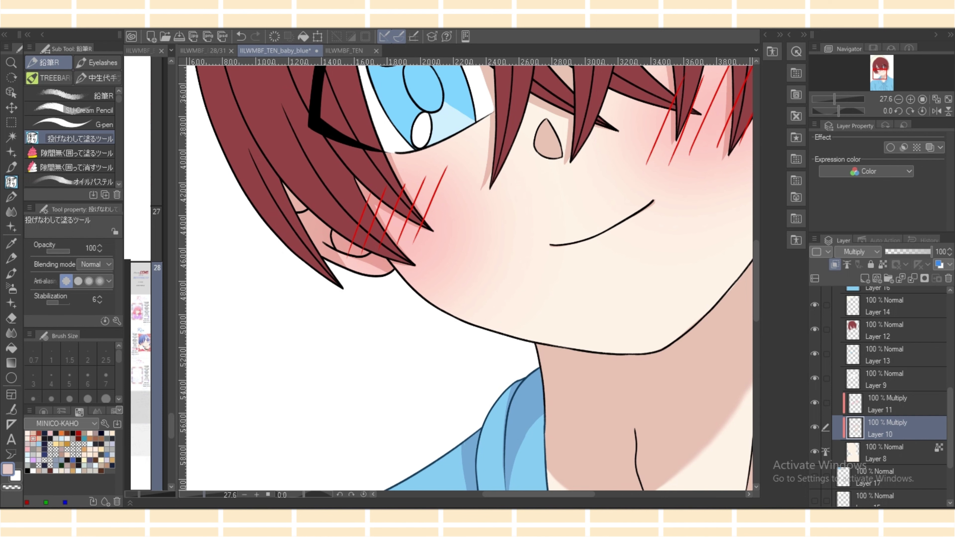
{"action": "key", "text": "ctrl+minus"}
{"action": "key", "text": "ctrl+minus"}
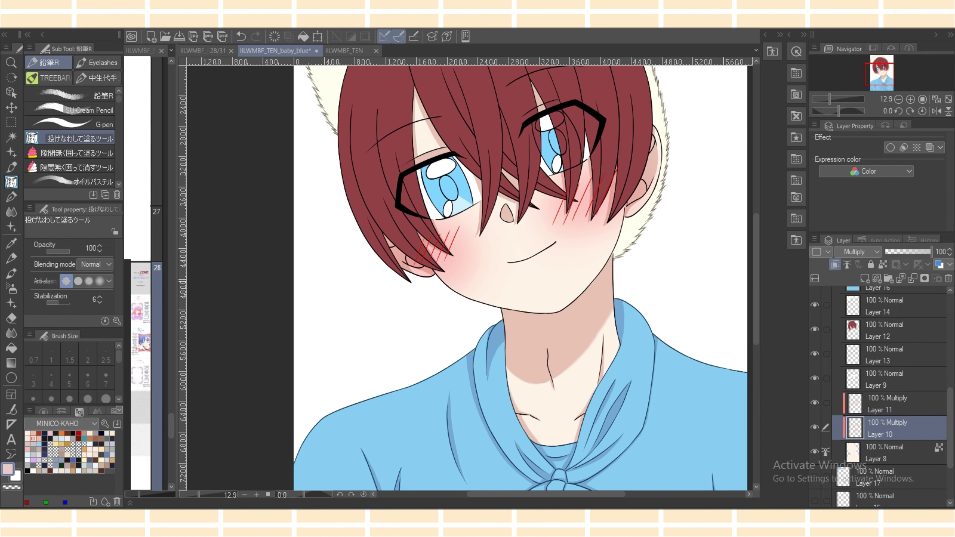
{"action": "scroll", "coordinate": [469, 277], "scroll_direction": "up", "scroll_amount": 5}
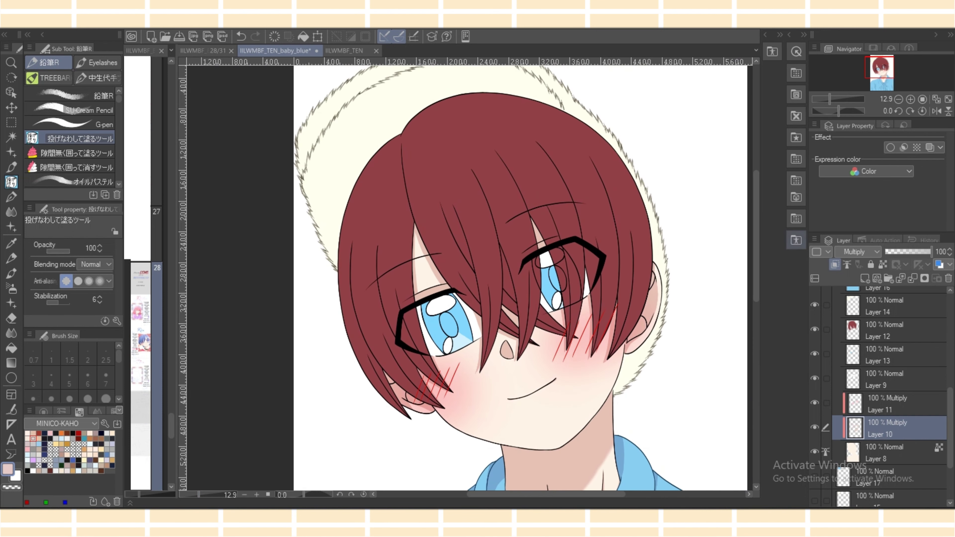
Add a new layer above Layer 14, clip it to the layer below and set its blending mode to Multiply.
{"action": "scroll", "coordinate": [894, 395], "scroll_direction": "up", "scroll_amount": 5}
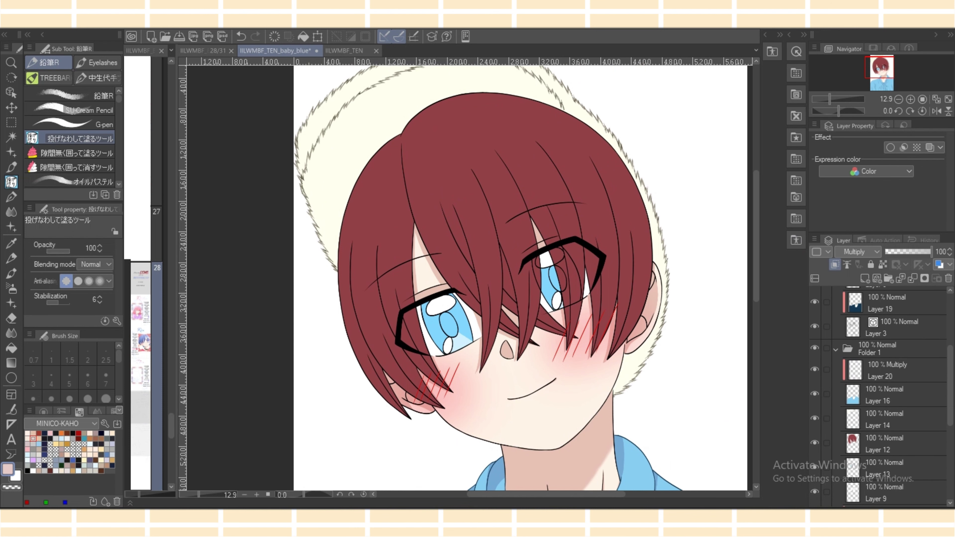
{"action": "left_click", "coordinate": [895, 369]}
{"action": "left_click_drag", "start_coordinate": [949, 386], "coordinate": [950, 348]}
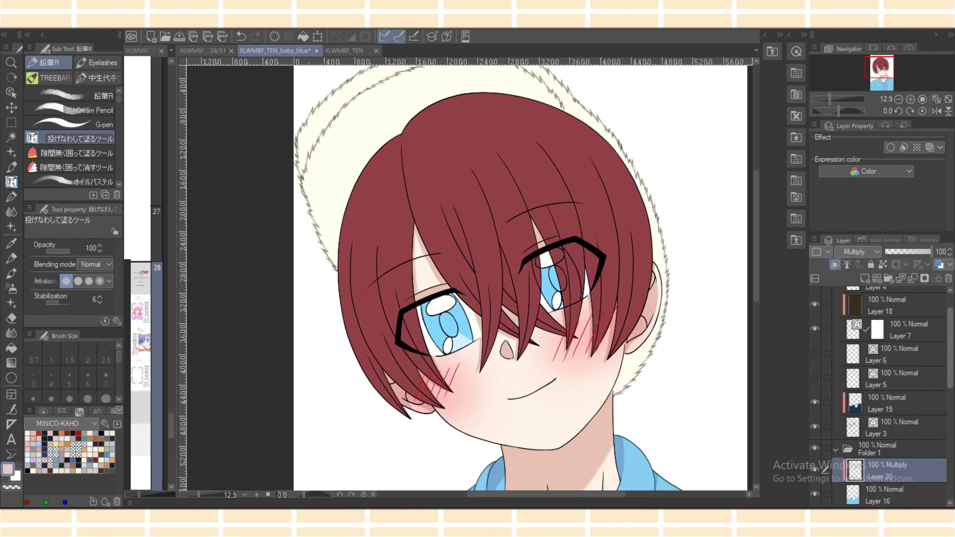
{"action": "scroll", "coordinate": [890, 395], "scroll_direction": "down", "scroll_amount": 4}
{"action": "left_click", "coordinate": [894, 368]}
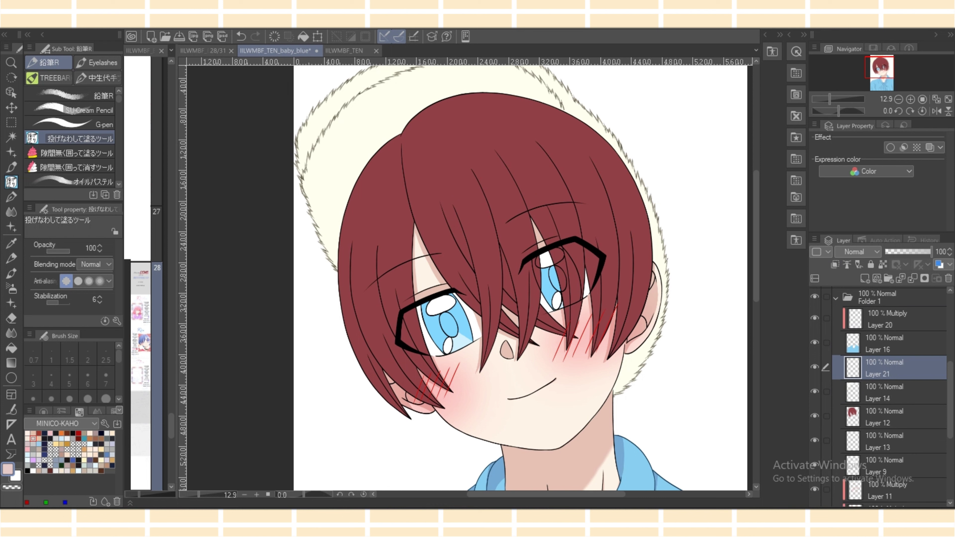
{"action": "left_click", "coordinate": [834, 264]}
{"action": "left_click", "coordinate": [855, 252]}
{"action": "left_click", "coordinate": [853, 287]}
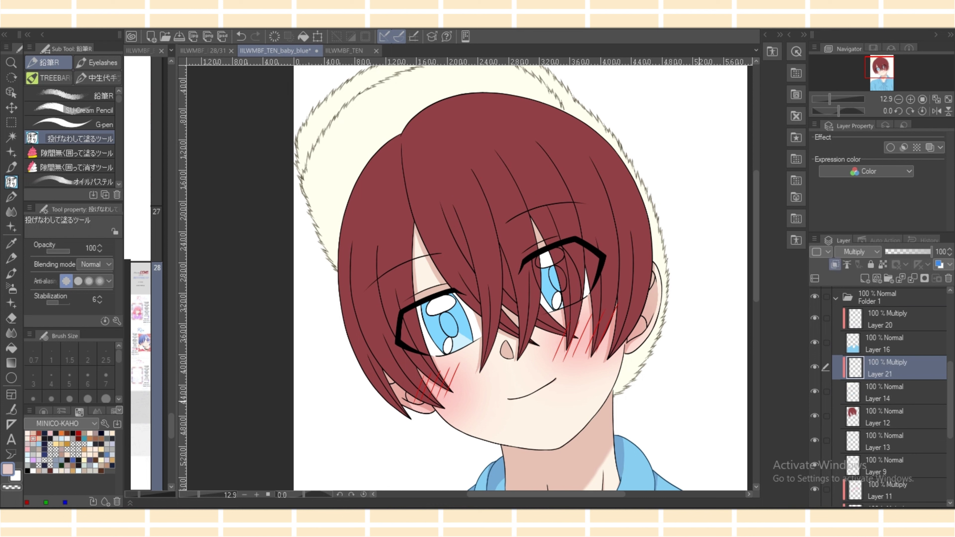
Shade the hood's inner lining below the ear and around the top of the hair with a pale grey-purple lasso fill on Layer 21.
{"action": "left_click", "coordinate": [108, 460]}
{"action": "mouse_move", "coordinate": [650, 234]}
{"action": "left_mouse_down"}
{"action": "mouse_move", "coordinate": [660, 273]}
{"action": "mouse_move", "coordinate": [628, 390]}
{"action": "mouse_move", "coordinate": [631, 333]}
{"action": "mouse_move", "coordinate": [661, 244]}
{"action": "left_mouse_up"}
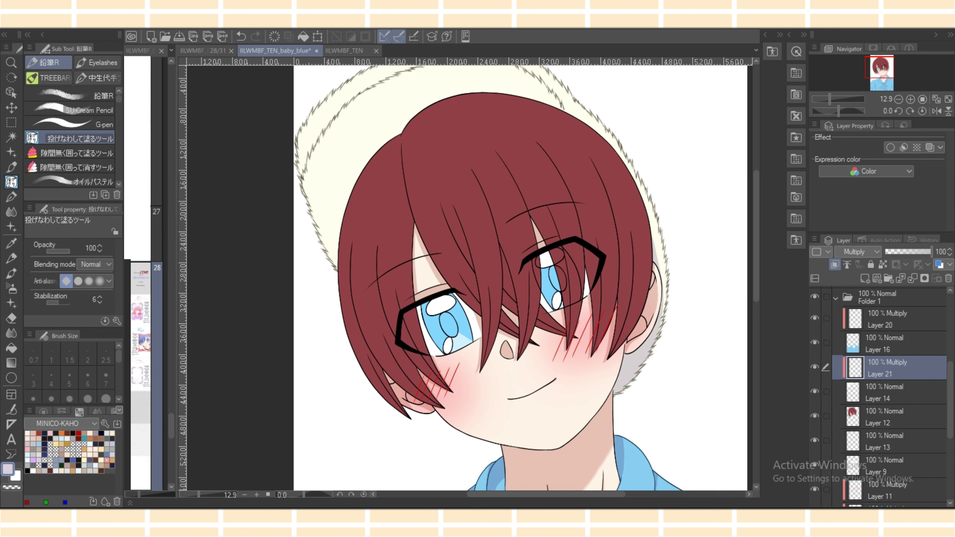
{"action": "scroll", "coordinate": [469, 278], "scroll_direction": "up", "scroll_amount": 3}
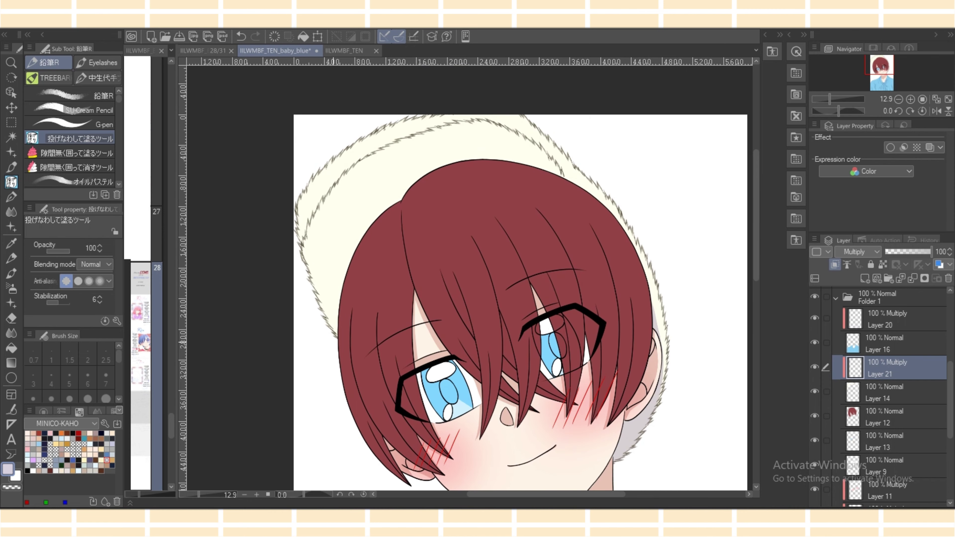
{"action": "mouse_move", "coordinate": [337, 348]}
{"action": "left_mouse_down"}
{"action": "mouse_move", "coordinate": [297, 225]}
{"action": "mouse_move", "coordinate": [376, 146]}
{"action": "mouse_move", "coordinate": [446, 124]}
{"action": "mouse_move", "coordinate": [568, 175]}
{"action": "mouse_move", "coordinate": [579, 221]}
{"action": "left_mouse_up"}
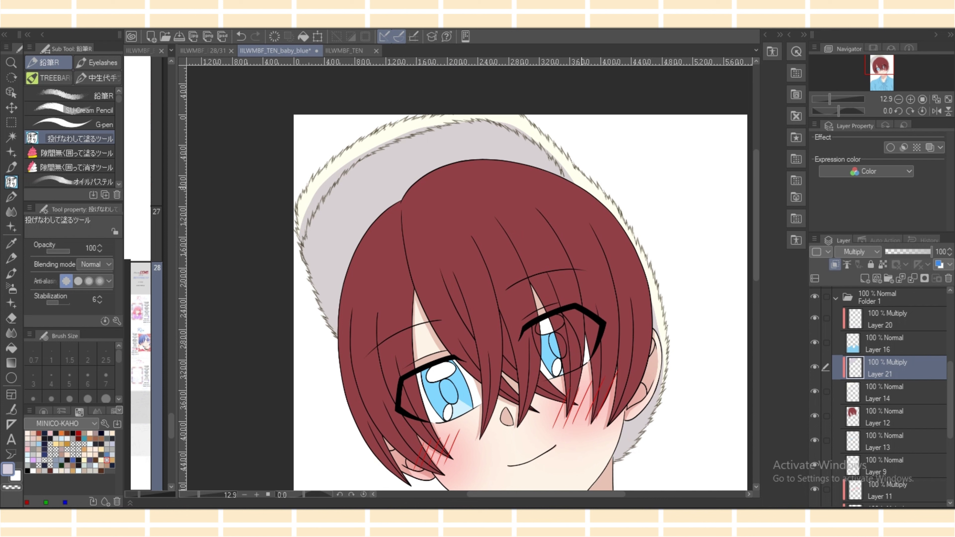
{"action": "mouse_move", "coordinate": [565, 173]}
{"action": "left_mouse_down"}
{"action": "mouse_move", "coordinate": [609, 223]}
{"action": "mouse_move", "coordinate": [601, 206]}
{"action": "left_mouse_up"}
Paint furry strokes along the left-hand upper edge of the hood shadow with the short-fur pen at brush size 300.
{"action": "left_click", "coordinate": [11, 226]}
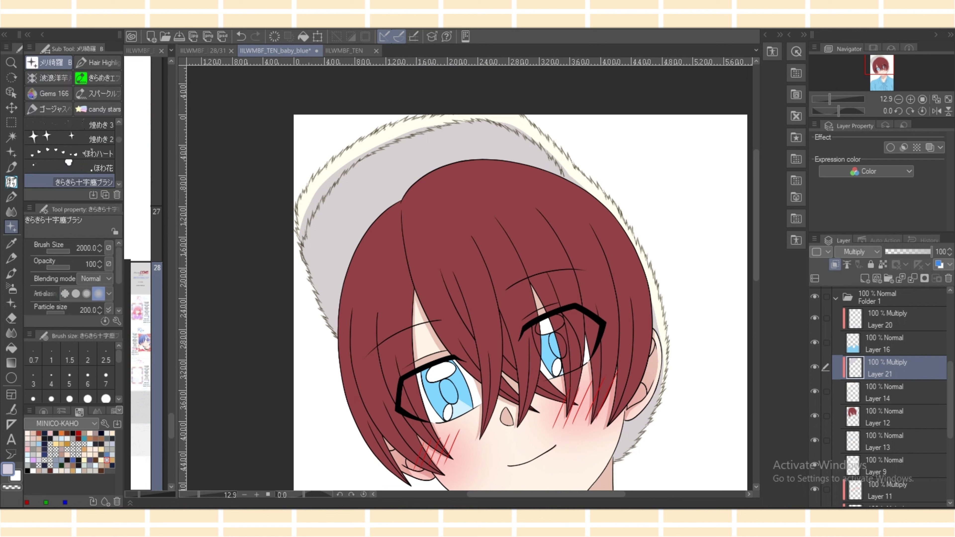
{"action": "left_click", "coordinate": [11, 196]}
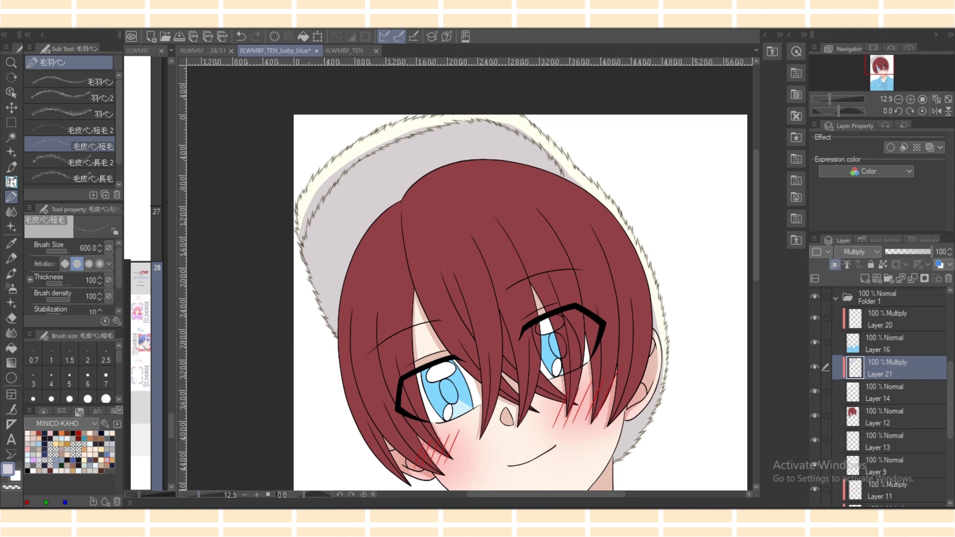
{"action": "left_click_drag", "start_coordinate": [198, 494], "coordinate": [201, 494]}
{"action": "left_click_drag", "start_coordinate": [541, 495], "coordinate": [509, 494]}
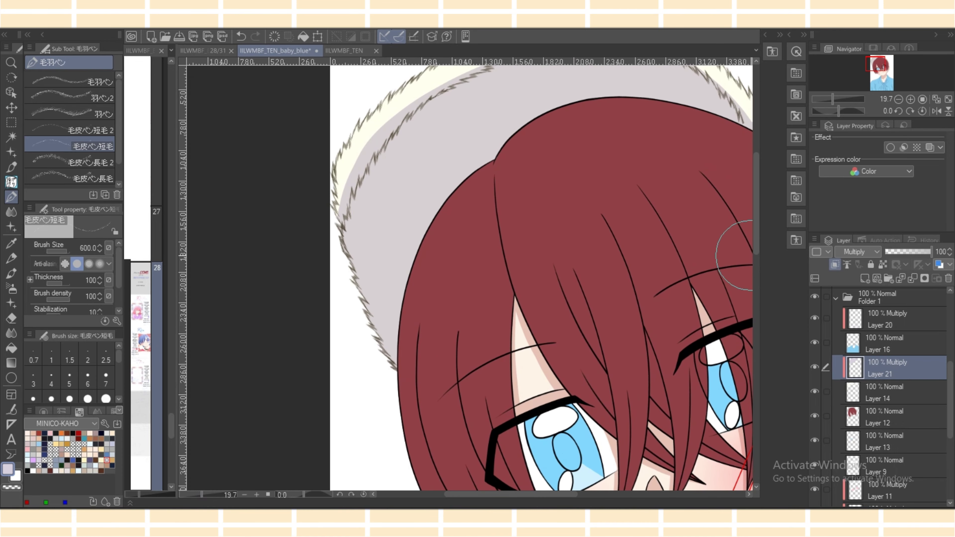
{"action": "left_click_drag", "start_coordinate": [756, 251], "coordinate": [756, 221]}
{"action": "left_click_drag", "start_coordinate": [119, 355], "coordinate": [119, 376]}
{"action": "left_click", "coordinate": [105, 372]}
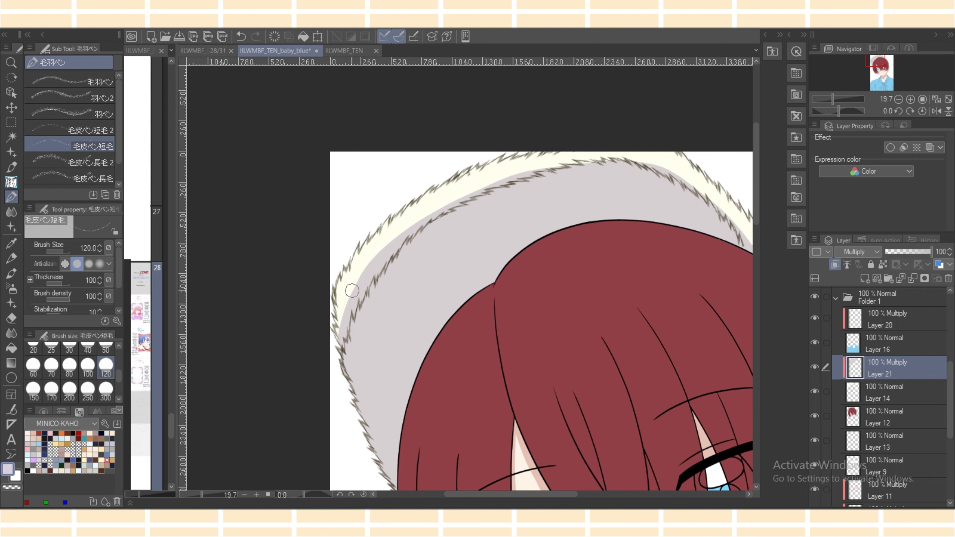
{"action": "left_click_drag", "start_coordinate": [201, 494], "coordinate": [205, 494]}
{"action": "scroll", "coordinate": [69, 373], "scroll_direction": "down", "scroll_amount": 1}
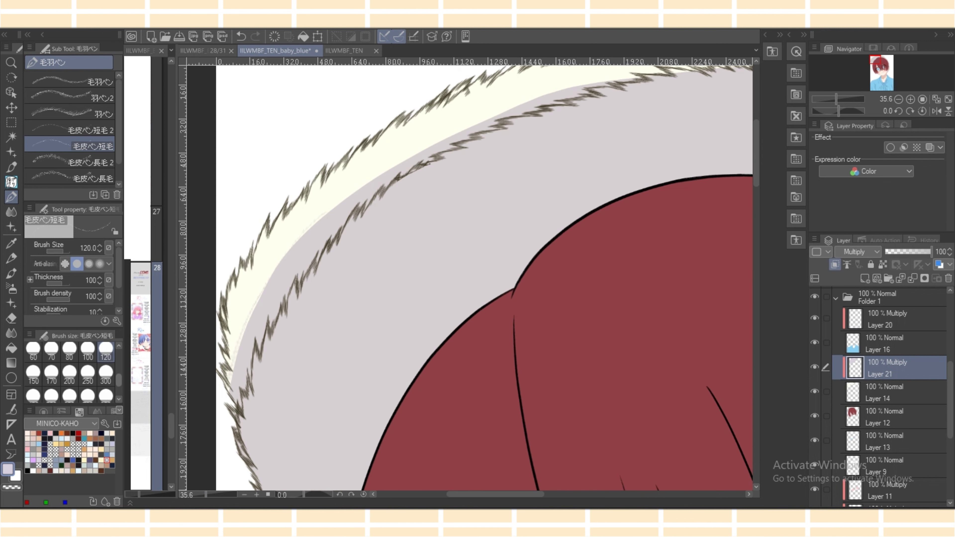
{"action": "left_click", "coordinate": [105, 374]}
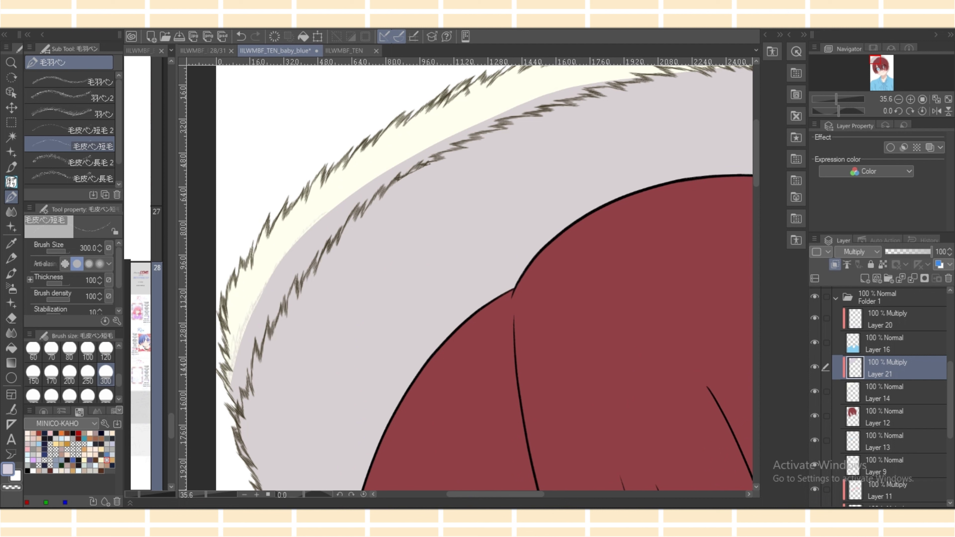
{"action": "left_click", "coordinate": [106, 394]}
{"action": "left_click", "coordinate": [105, 374]}
{"action": "mouse_move", "coordinate": [302, 240]}
{"action": "left_mouse_down"}
{"action": "mouse_move", "coordinate": [498, 116]}
{"action": "mouse_move", "coordinate": [611, 95]}
{"action": "left_mouse_up"}
Continue the furry strokes along the hood shadow's edge over the top of the head and down its right-hand curve.
{"action": "left_click_drag", "start_coordinate": [505, 493], "coordinate": [509, 494]}
{"action": "scroll", "coordinate": [500, 474], "scroll_direction": "right", "scroll_amount": 3}
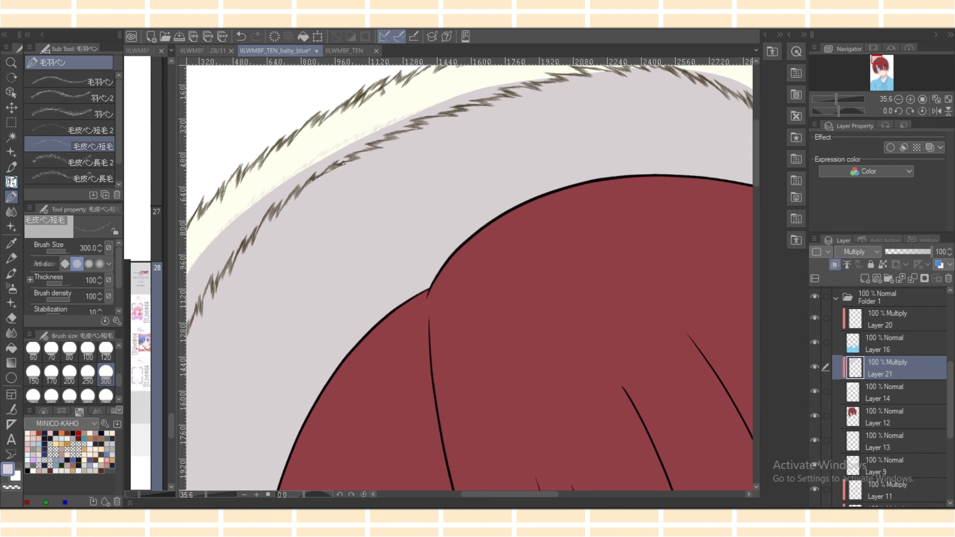
{"action": "scroll", "coordinate": [468, 278], "scroll_direction": "up", "scroll_amount": 3}
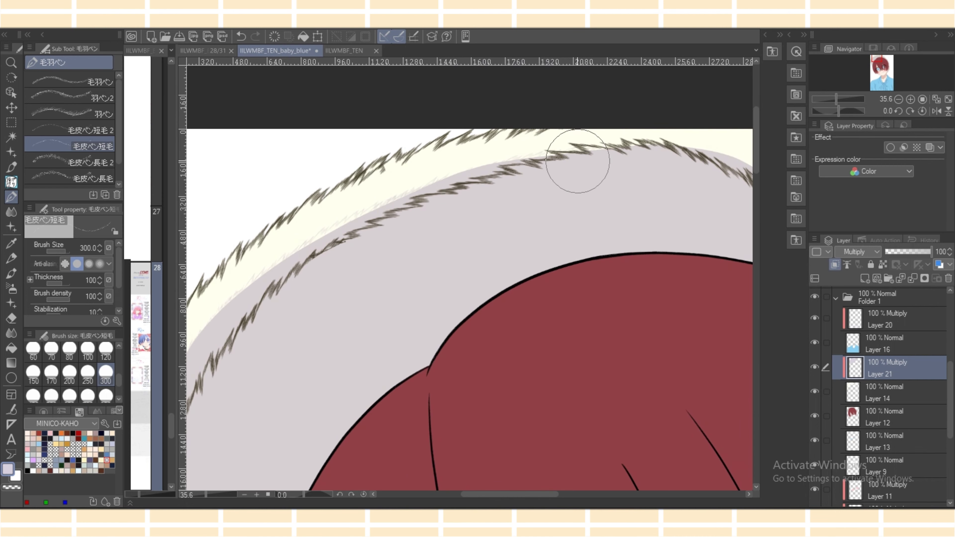
{"action": "mouse_move", "coordinate": [479, 165]}
{"action": "left_mouse_down"}
{"action": "mouse_move", "coordinate": [629, 140]}
{"action": "mouse_move", "coordinate": [566, 164]}
{"action": "mouse_move", "coordinate": [524, 161]}
{"action": "mouse_move", "coordinate": [669, 143]}
{"action": "mouse_move", "coordinate": [596, 135]}
{"action": "mouse_move", "coordinate": [675, 154]}
{"action": "left_mouse_up"}
{"action": "scroll", "coordinate": [586, 421], "scroll_direction": "right", "scroll_amount": 5}
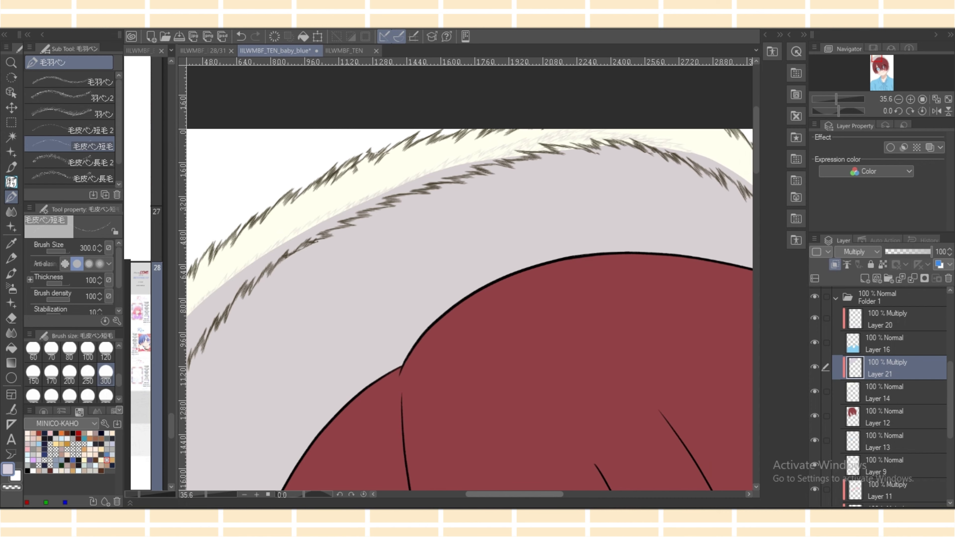
{"action": "mouse_move", "coordinate": [576, 160]}
{"action": "left_mouse_down"}
{"action": "mouse_move", "coordinate": [664, 209]}
{"action": "mouse_move", "coordinate": [681, 233]}
{"action": "mouse_move", "coordinate": [620, 177]}
{"action": "mouse_move", "coordinate": [718, 276]}
{"action": "left_mouse_up"}
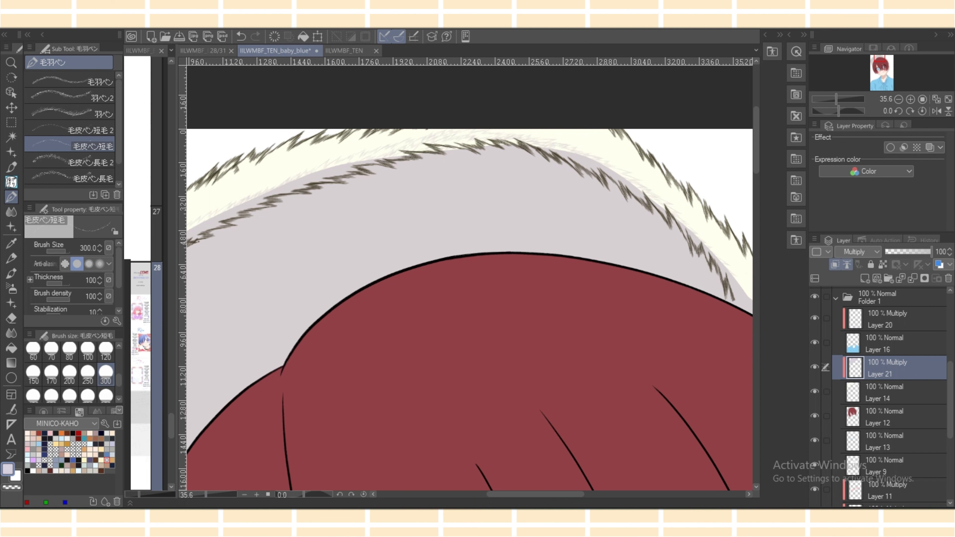
Fill the gaps between the fur strokes and the hood shadow with the enclose-and-fill tool.
{"action": "key", "text": "ctrl+minus"}
{"action": "key", "text": "ctrl+minus"}
{"action": "left_click", "coordinate": [11, 182]}
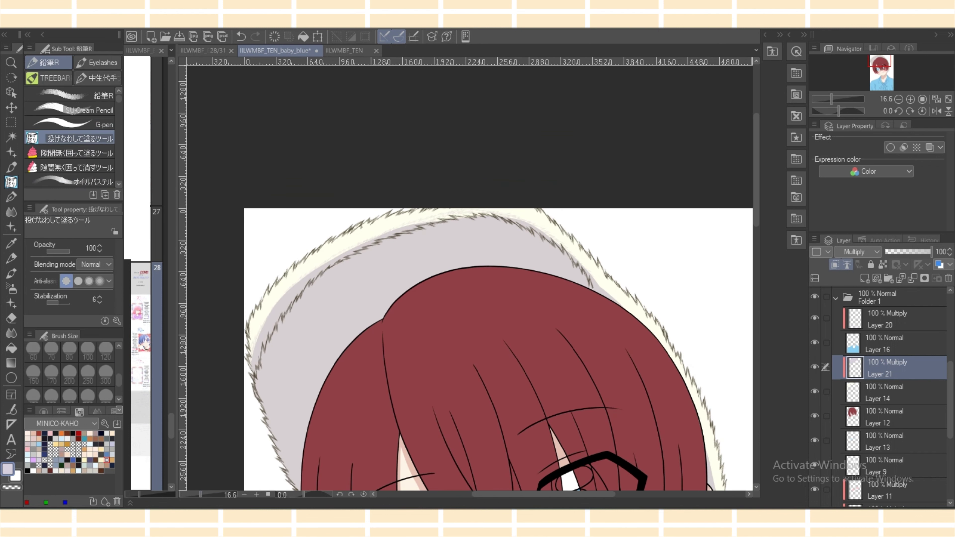
{"action": "left_click", "coordinate": [70, 152]}
{"action": "mouse_move", "coordinate": [247, 390]}
{"action": "left_mouse_down"}
{"action": "mouse_move", "coordinate": [317, 246]}
{"action": "mouse_move", "coordinate": [448, 204]}
{"action": "mouse_move", "coordinate": [563, 219]}
{"action": "mouse_move", "coordinate": [623, 264]}
{"action": "mouse_move", "coordinate": [668, 337]}
{"action": "mouse_move", "coordinate": [475, 309]}
{"action": "left_mouse_up"}
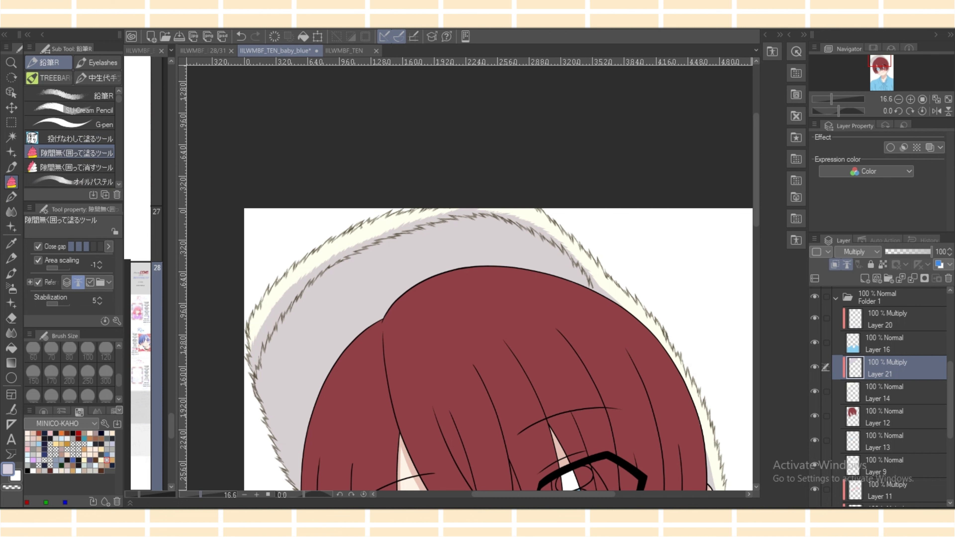
Trim the hood shadow's right-hand tip along the hair with the Snap eraser and touch up its edge with the lasso fill.
{"action": "left_click_drag", "start_coordinate": [201, 494], "coordinate": [207, 494]}
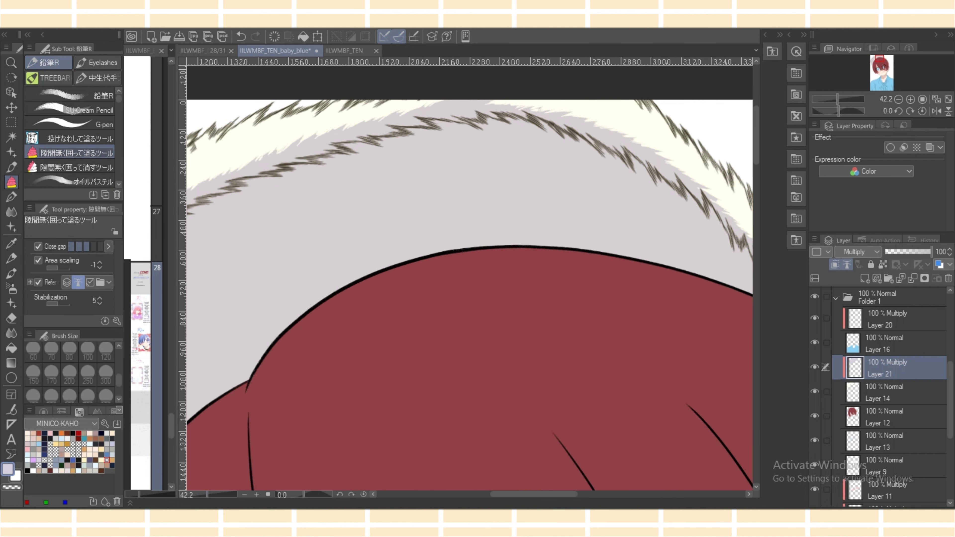
{"action": "left_click", "coordinate": [70, 139]}
{"action": "left_click_drag", "start_coordinate": [533, 495], "coordinate": [579, 495]}
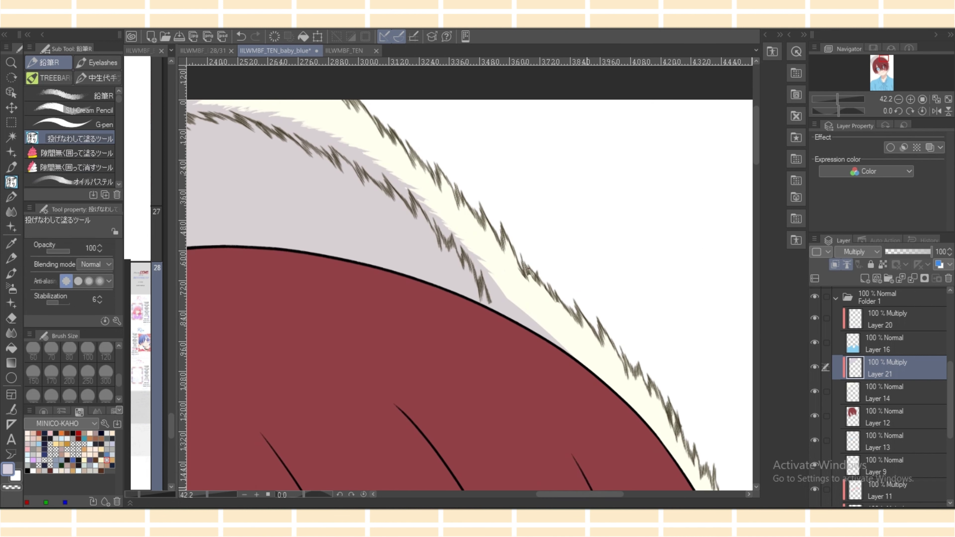
{"action": "key", "text": "e"}
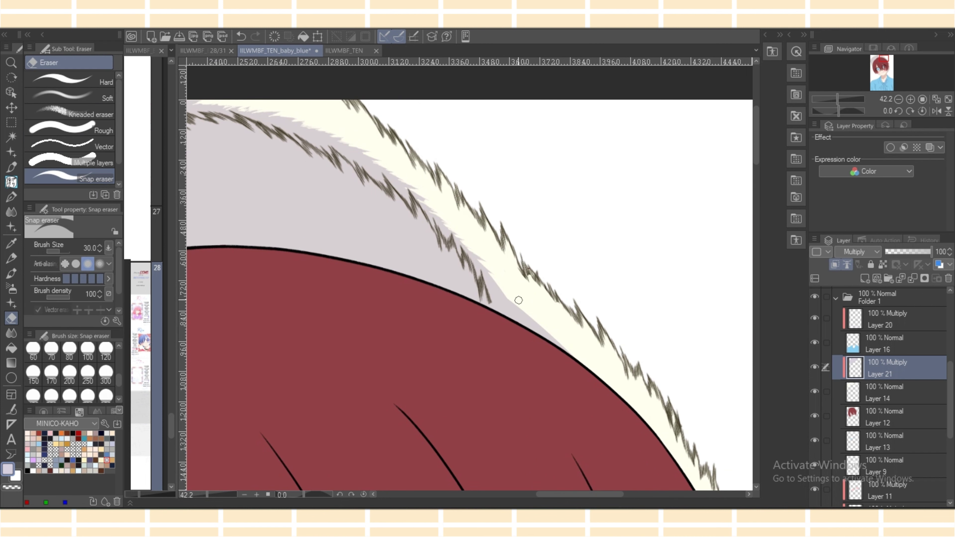
{"action": "left_click_drag", "start_coordinate": [507, 291], "coordinate": [563, 347]}
{"action": "mouse_move", "coordinate": [517, 307]}
{"action": "left_mouse_down"}
{"action": "mouse_move", "coordinate": [553, 342]}
{"action": "mouse_move", "coordinate": [542, 335]}
{"action": "left_mouse_up"}
{"action": "key", "text": "p"}
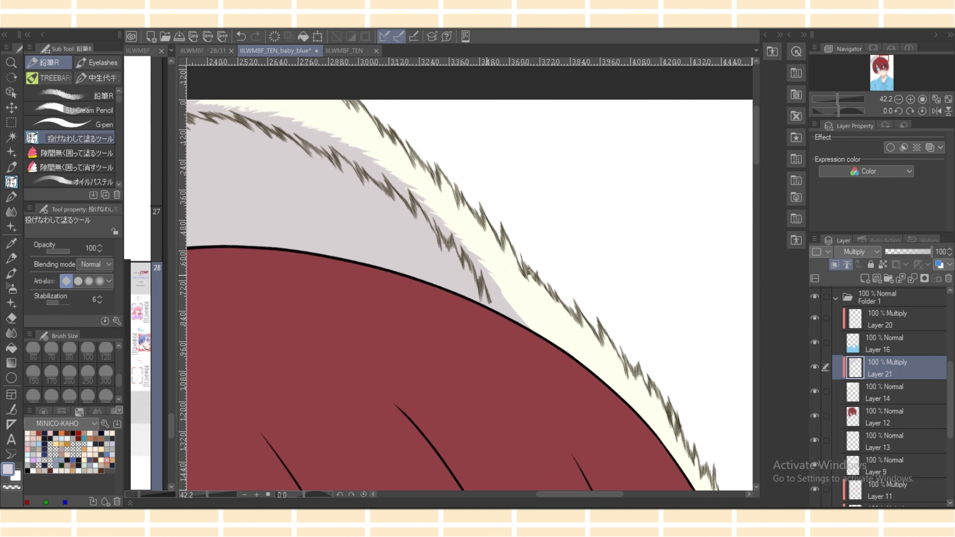
{"action": "left_click_drag", "start_coordinate": [513, 303], "coordinate": [521, 312]}
{"action": "key", "text": "e"}
{"action": "key", "text": "p"}
Extend the shadow on the hood lining between the right-hand hair edge and the top of the ear.
{"action": "key", "text": "ctrl+minus"}
{"action": "key", "text": "ctrl+minus"}
{"action": "key", "text": "ctrl+minus"}
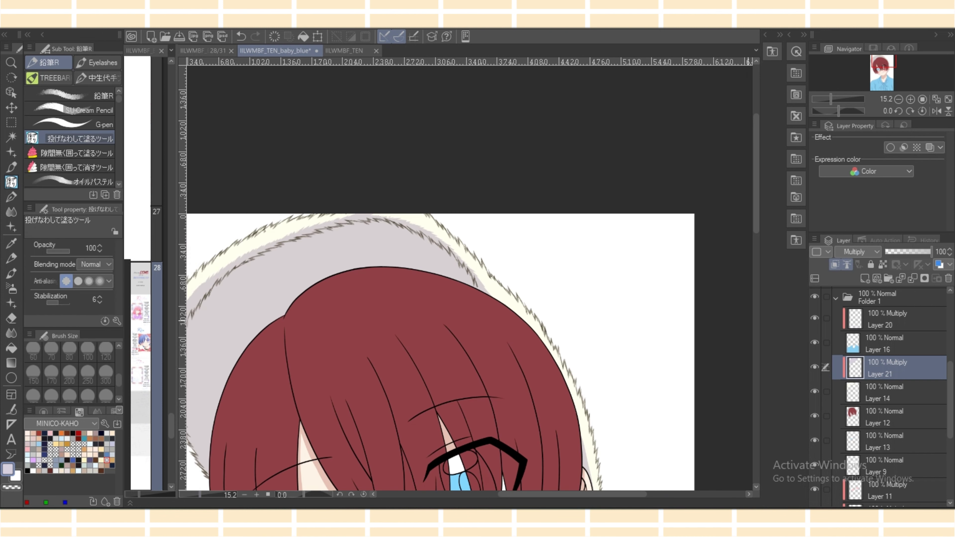
{"action": "scroll", "coordinate": [436, 278], "scroll_direction": "down", "scroll_amount": 4}
{"action": "left_click_drag", "start_coordinate": [470, 278], "coordinate": [393, 287]}
{"action": "key", "text": "ctrl+plus"}
{"action": "scroll", "coordinate": [456, 285], "scroll_direction": "up", "scroll_amount": 2}
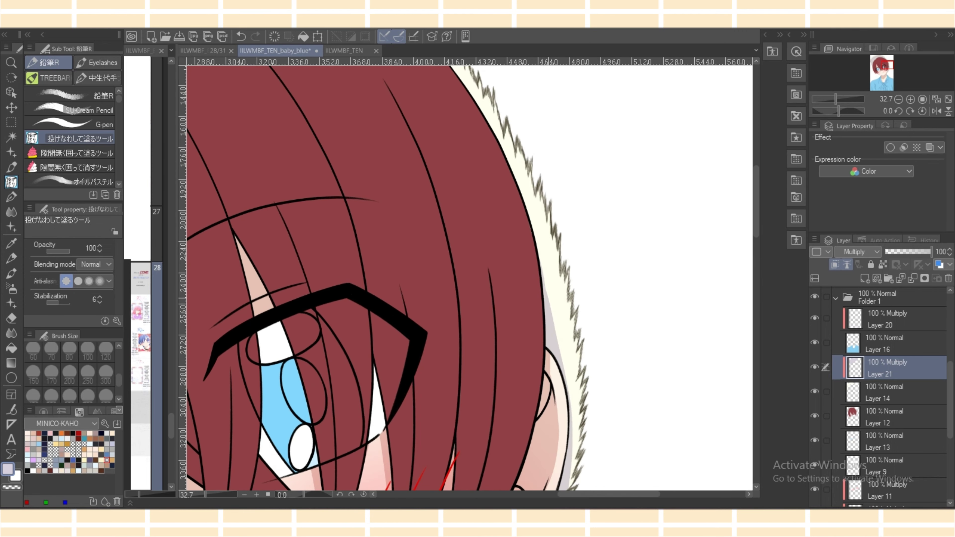
{"action": "left_click_drag", "start_coordinate": [556, 321], "coordinate": [560, 355]}
Sample the dark red hair colour with Layer 12 active and select Layer 14.
{"action": "left_click", "coordinate": [884, 417]}
{"action": "left_click", "coordinate": [518, 225], "text": "alt"}
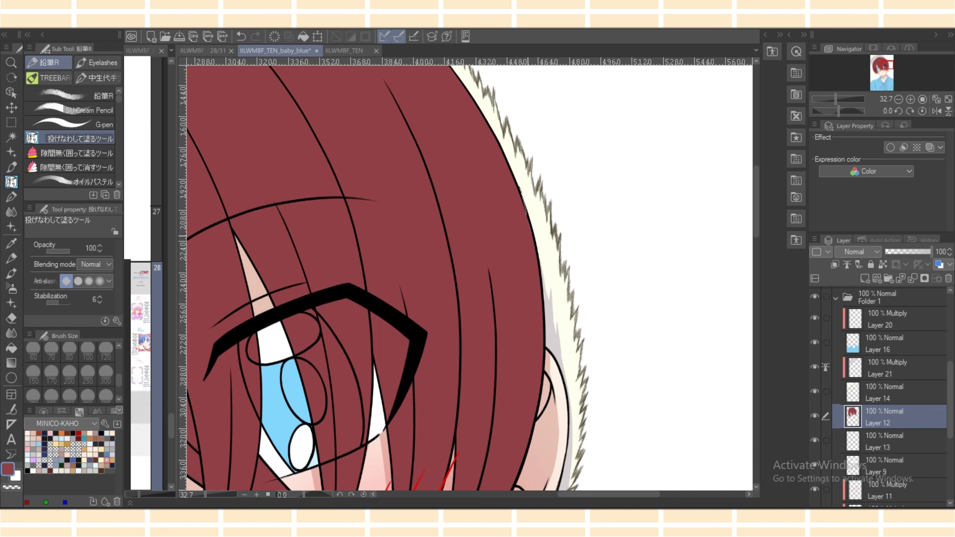
{"action": "left_click", "coordinate": [887, 318]}
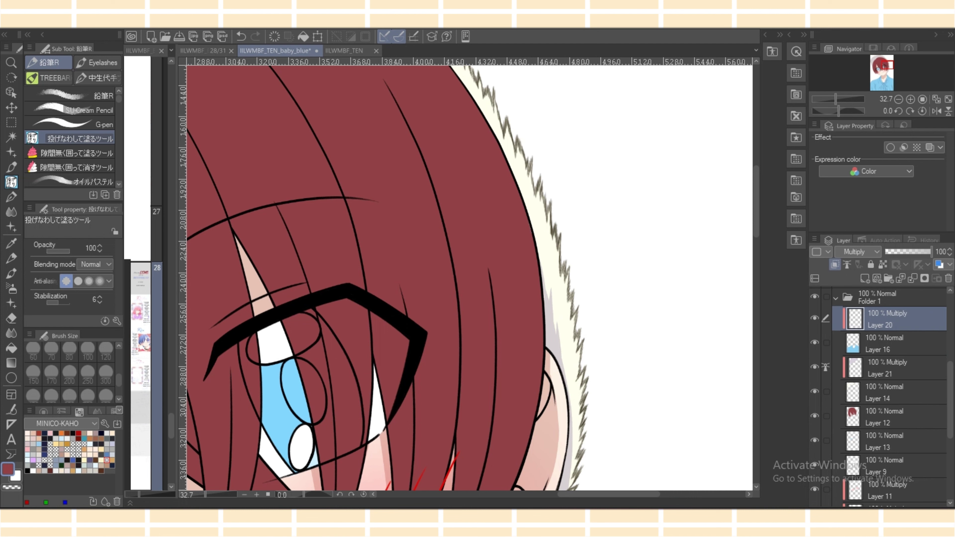
{"action": "left_click", "coordinate": [887, 392]}
{"action": "key", "text": "e"}
{"action": "key", "text": "p"}
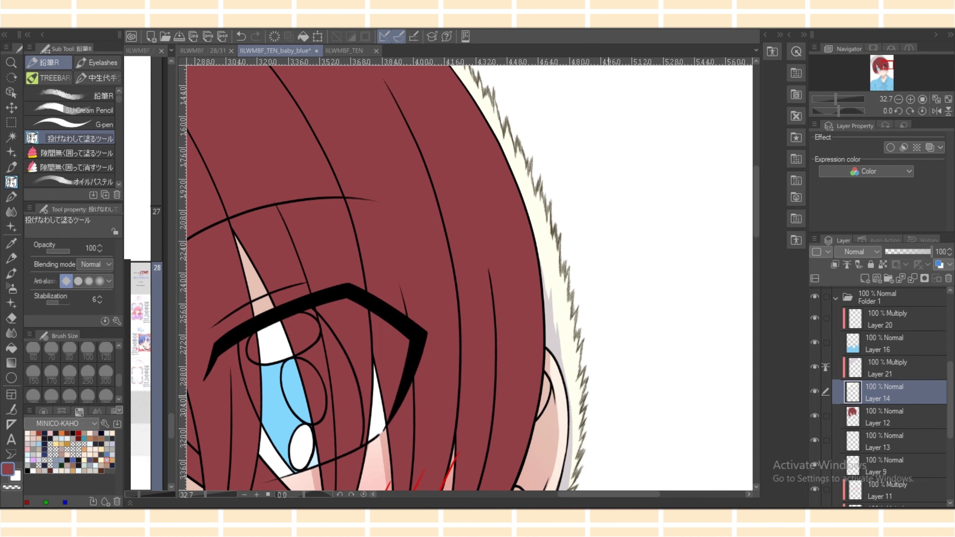
Select Layer 13 and hide and show it to check which part of the eyes it holds.
{"action": "left_click_drag", "start_coordinate": [608, 494], "coordinate": [544, 493]}
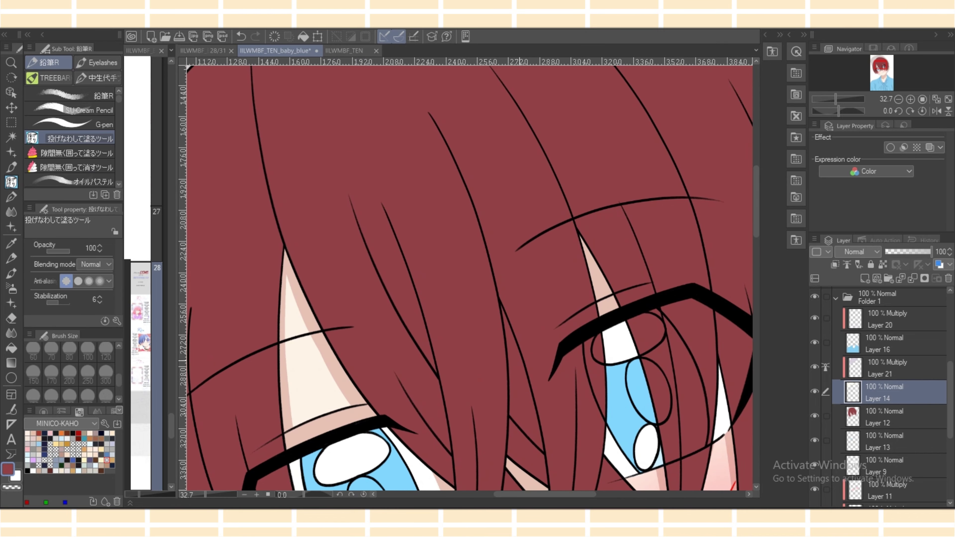
{"action": "scroll", "coordinate": [468, 279], "scroll_direction": "down", "scroll_amount": 6}
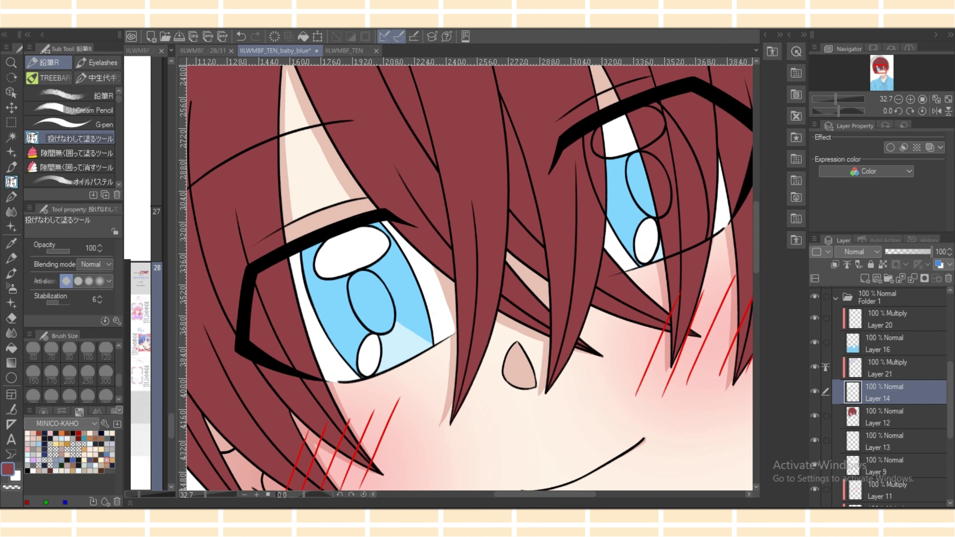
{"action": "left_click", "coordinate": [887, 343]}
{"action": "left_click_drag", "start_coordinate": [949, 399], "coordinate": [950, 421]}
{"action": "left_click", "coordinate": [887, 382]}
{"action": "left_click", "coordinate": [813, 381]}
{"action": "left_click", "coordinate": [814, 381]}
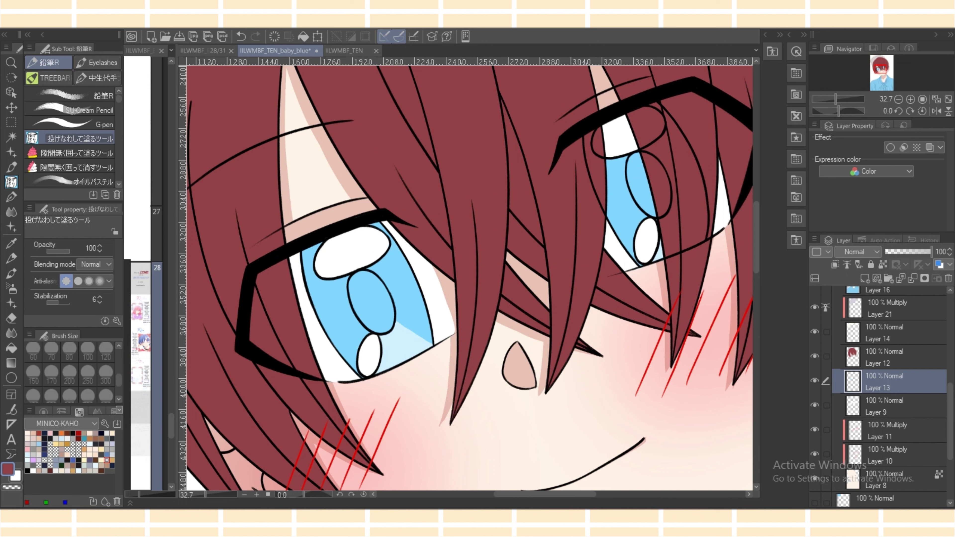
Add a new layer above the eye base colour layer, clip it to the layer below and set its blending mode to Multiply.
{"action": "left_click", "coordinate": [864, 278]}
{"action": "left_click", "coordinate": [834, 265]}
{"action": "left_click", "coordinate": [857, 251]}
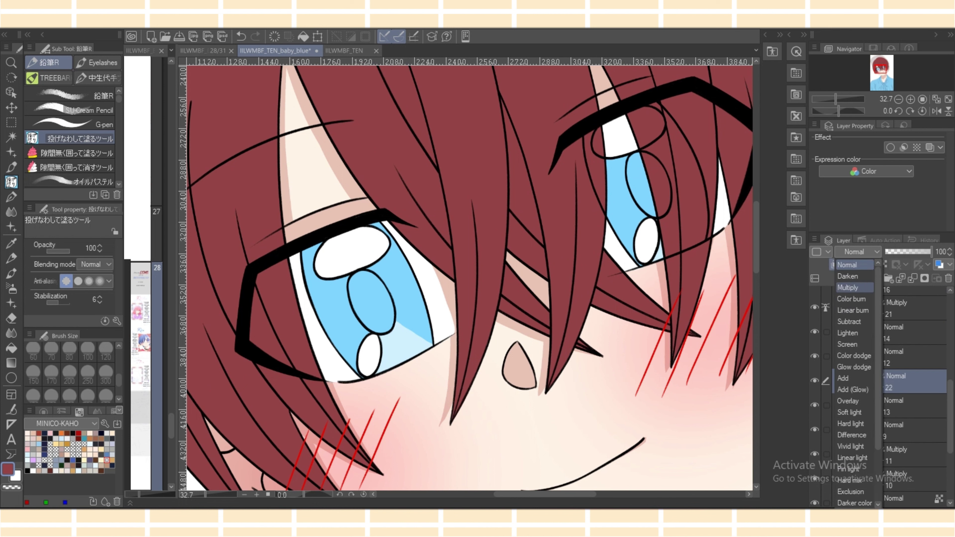
{"action": "left_click", "coordinate": [854, 287]}
Lasso-fill muted purple shadows over the upper irises and the pupils of both eyes, tidying the shadow edge with the eraser.
{"action": "scroll", "coordinate": [891, 395], "scroll_direction": "up", "scroll_amount": 3}
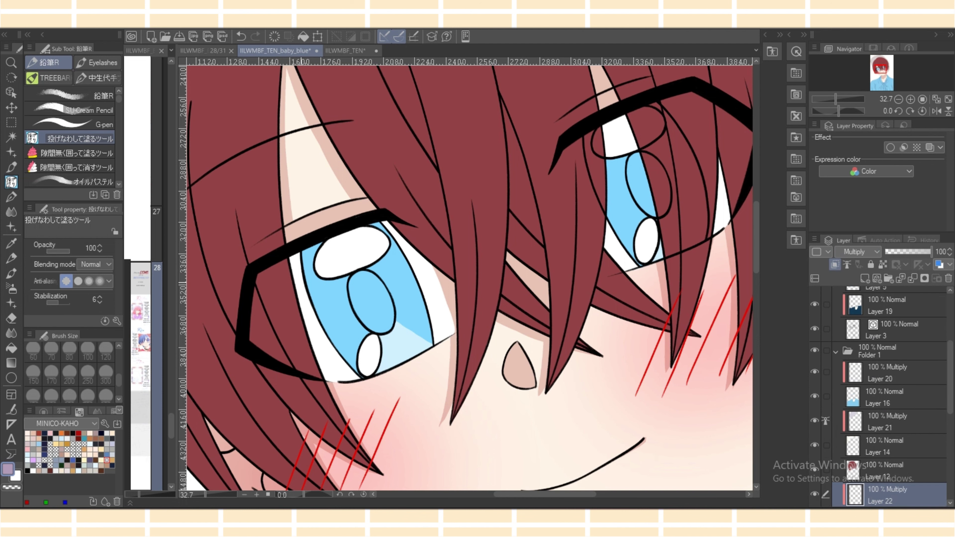
{"action": "mouse_move", "coordinate": [294, 256]}
{"action": "left_mouse_down"}
{"action": "mouse_move", "coordinate": [325, 341]}
{"action": "mouse_move", "coordinate": [372, 195]}
{"action": "left_mouse_up"}
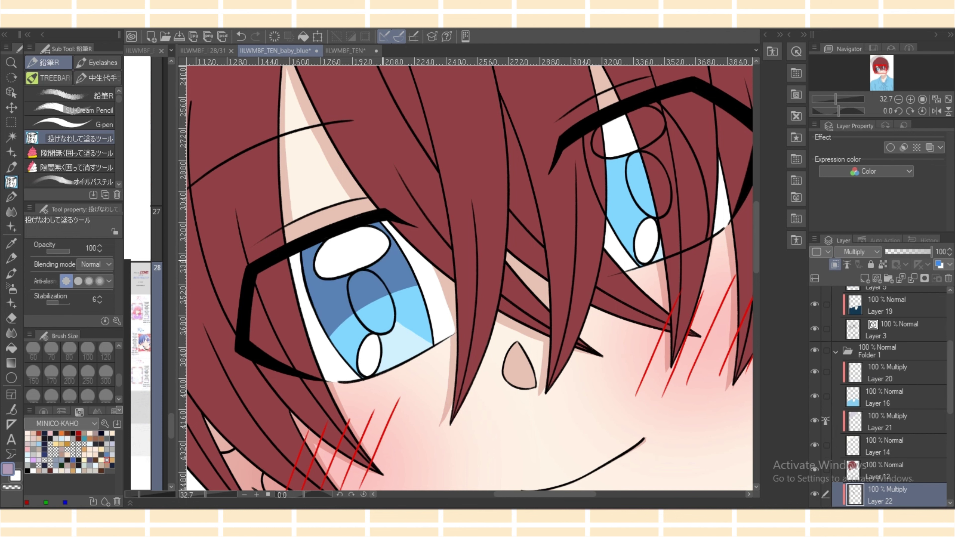
{"action": "mouse_move", "coordinate": [361, 314]}
{"action": "left_mouse_down"}
{"action": "mouse_move", "coordinate": [389, 300]}
{"action": "mouse_move", "coordinate": [370, 330]}
{"action": "mouse_move", "coordinate": [425, 263]}
{"action": "left_mouse_up"}
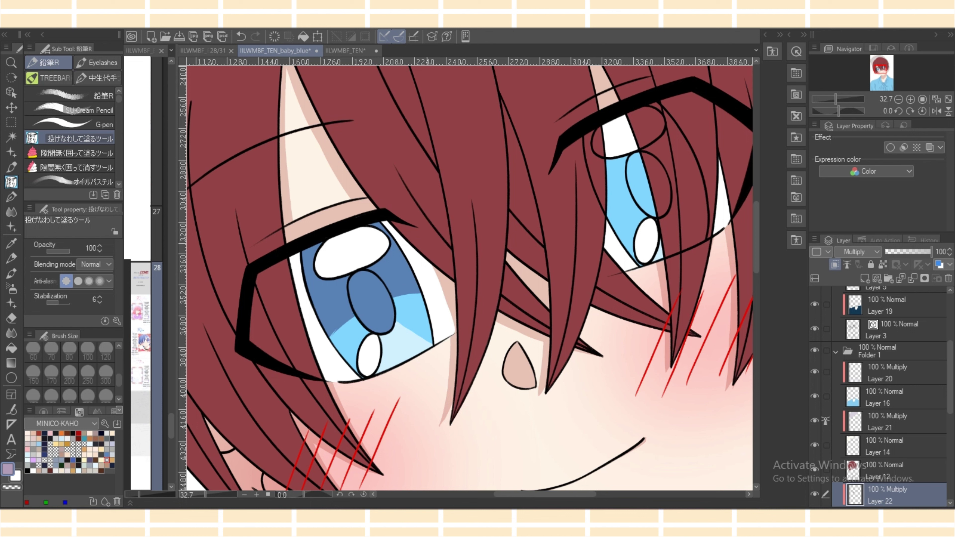
{"action": "mouse_move", "coordinate": [601, 205]}
{"action": "left_mouse_down"}
{"action": "mouse_move", "coordinate": [655, 194]}
{"action": "mouse_move", "coordinate": [654, 135]}
{"action": "left_mouse_up"}
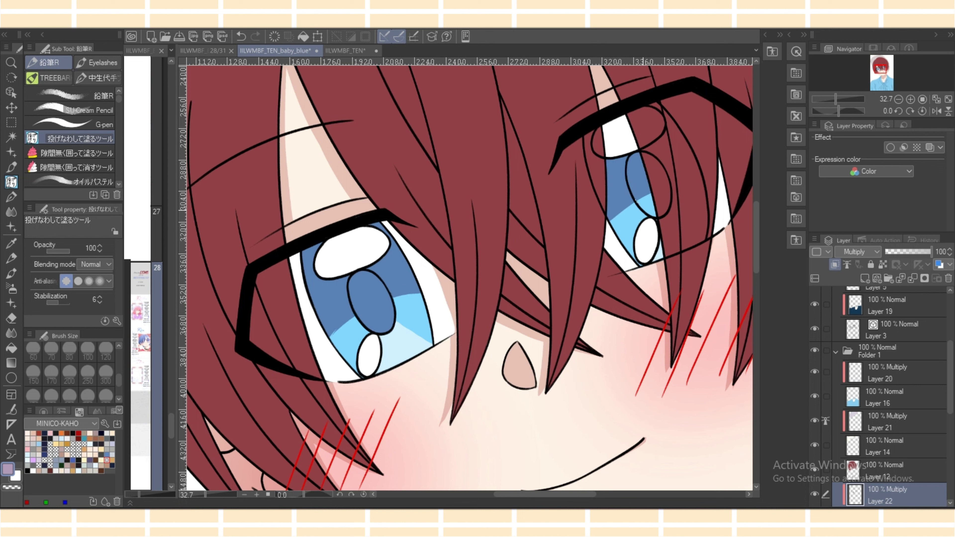
{"action": "left_click_drag", "start_coordinate": [635, 200], "coordinate": [673, 161]}
{"action": "key", "text": "e"}
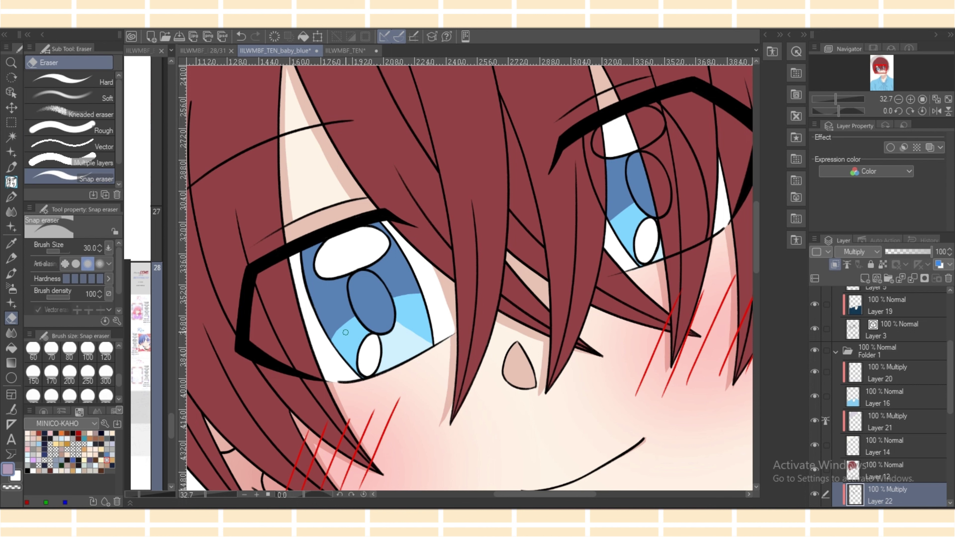
{"action": "mouse_move", "coordinate": [338, 330]}
{"action": "left_mouse_down"}
{"action": "mouse_move", "coordinate": [326, 349]}
{"action": "mouse_move", "coordinate": [329, 338]}
{"action": "left_mouse_up"}
{"action": "key", "text": "p"}
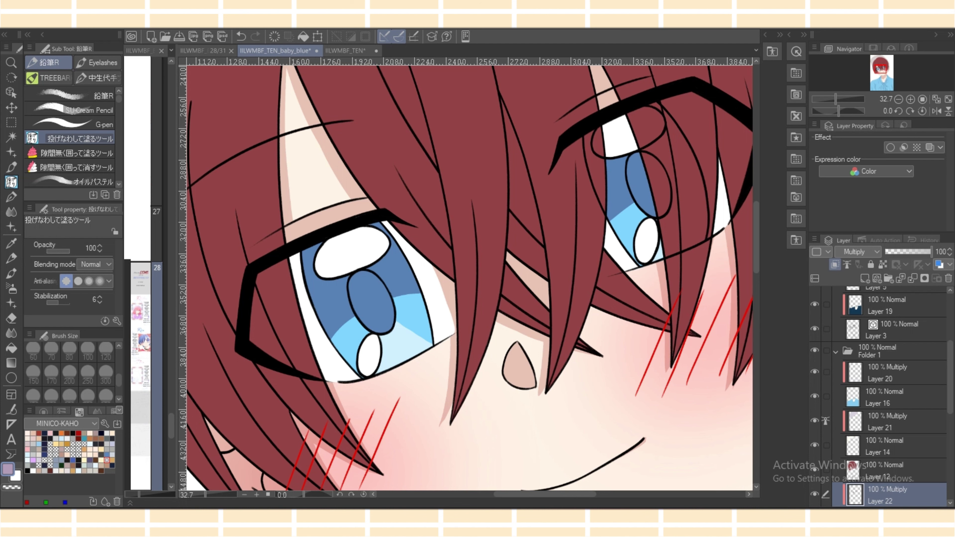
Add a clipped Multiply layer above the red hair base layer, Layer 12, and save the illustration.
{"action": "key", "text": "ctrl+minus"}
{"action": "key", "text": "ctrl+minus"}
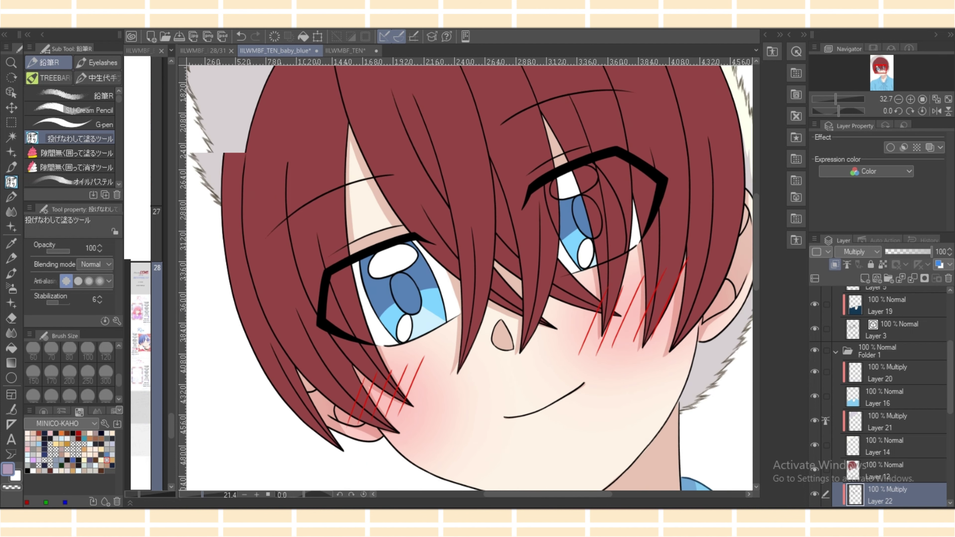
{"action": "left_click", "coordinate": [889, 470]}
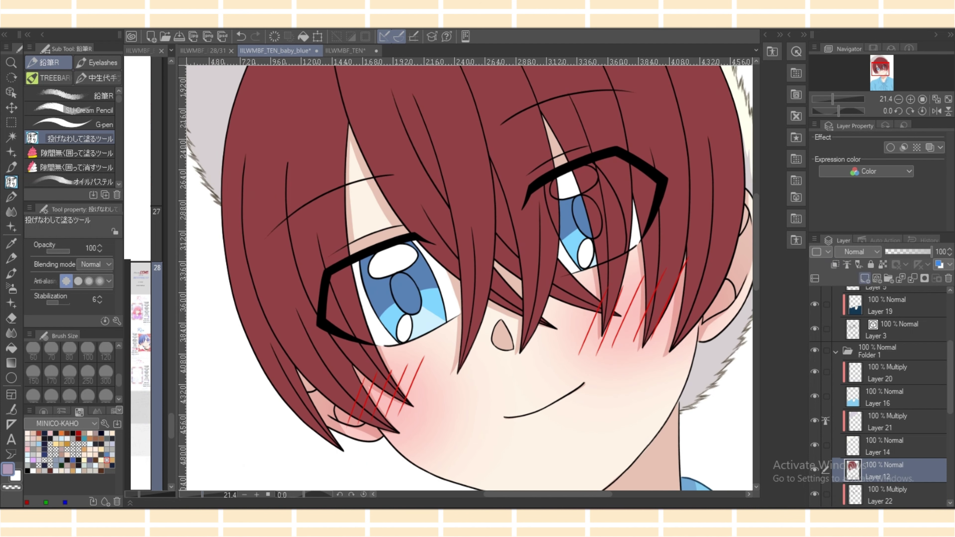
{"action": "left_click", "coordinate": [865, 278]}
{"action": "left_click", "coordinate": [834, 264]}
{"action": "left_click", "coordinate": [857, 252]}
{"action": "left_click", "coordinate": [853, 289]}
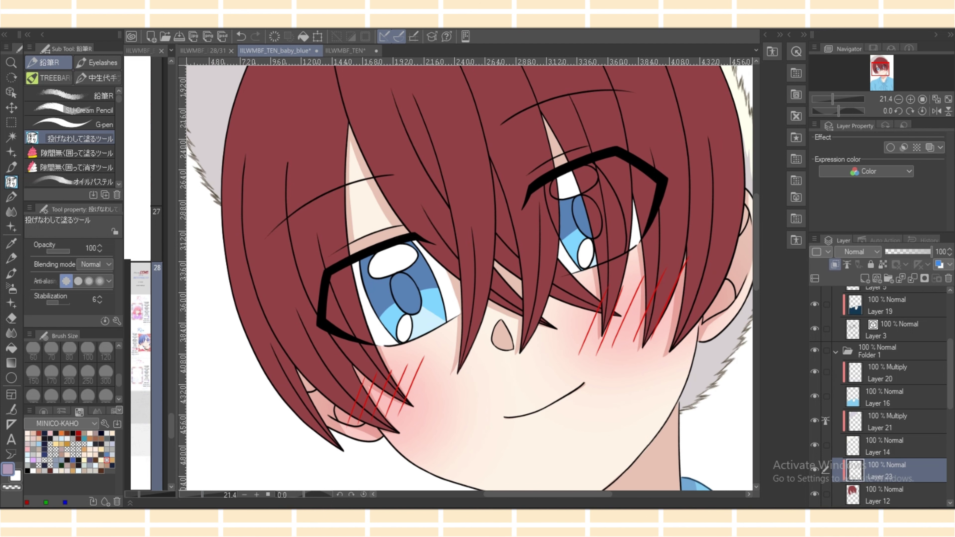
{"action": "key", "text": "ctrl+s"}
Lasso-fill a long tapering shadow along the hair parting line down to the forehead gap and trim its edges.
{"action": "left_click_drag", "start_coordinate": [755, 245], "coordinate": [755, 224]}
{"action": "mouse_move", "coordinate": [325, 84]}
{"action": "left_mouse_down"}
{"action": "mouse_move", "coordinate": [340, 308]}
{"action": "mouse_move", "coordinate": [347, 203]}
{"action": "left_mouse_up"}
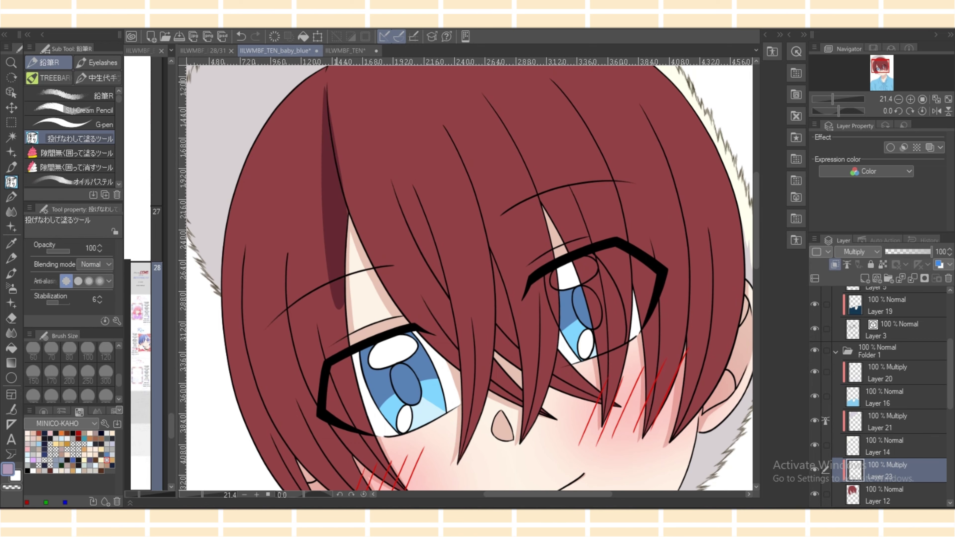
{"action": "key", "text": "e"}
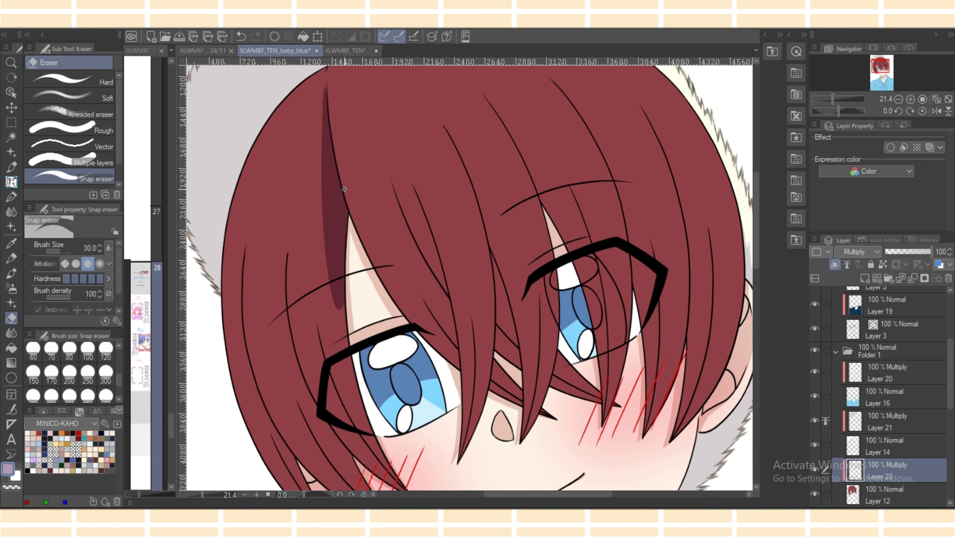
{"action": "key", "text": "p"}
{"action": "key", "text": "e"}
{"action": "key", "text": "g"}
{"action": "left_click_drag", "start_coordinate": [327, 80], "coordinate": [318, 215]}
{"action": "key", "text": "c"}
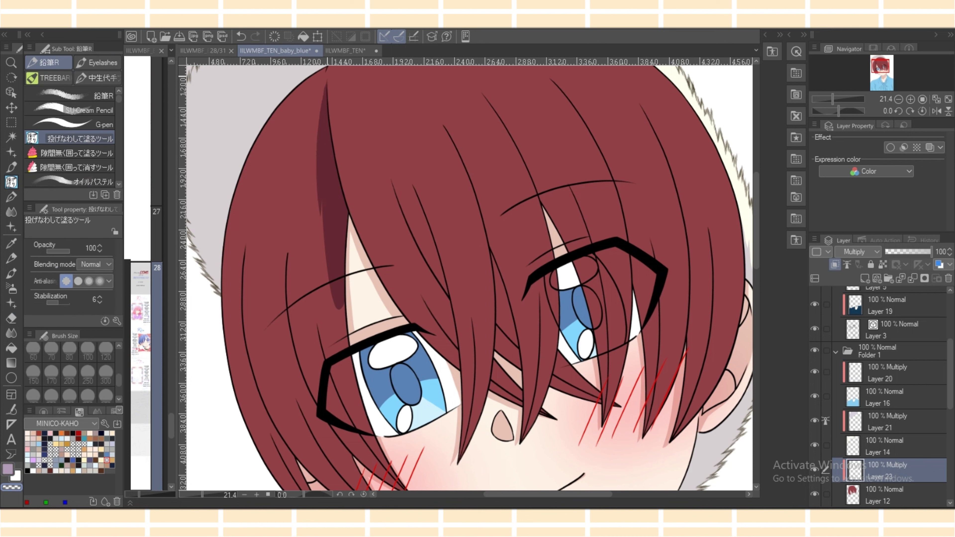
{"action": "mouse_move", "coordinate": [327, 76]}
{"action": "left_mouse_down"}
{"action": "mouse_move", "coordinate": [350, 346]}
{"action": "mouse_move", "coordinate": [306, 116]}
{"action": "left_mouse_up"}
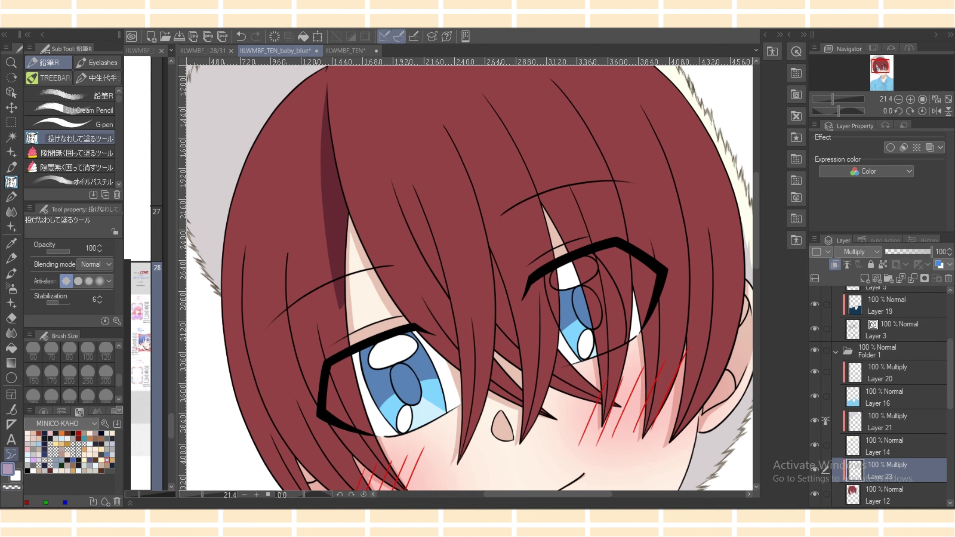
{"action": "key", "text": "e"}
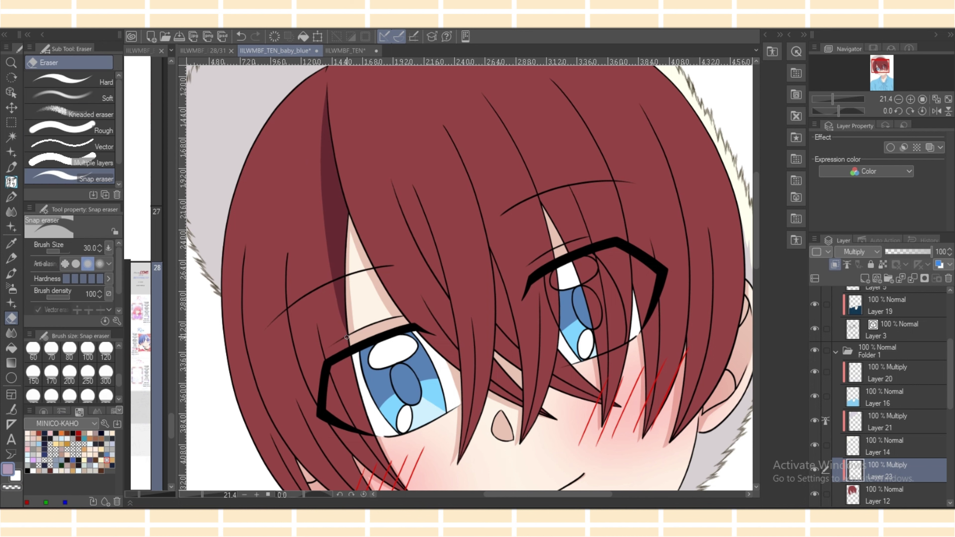
{"action": "key", "text": "p"}
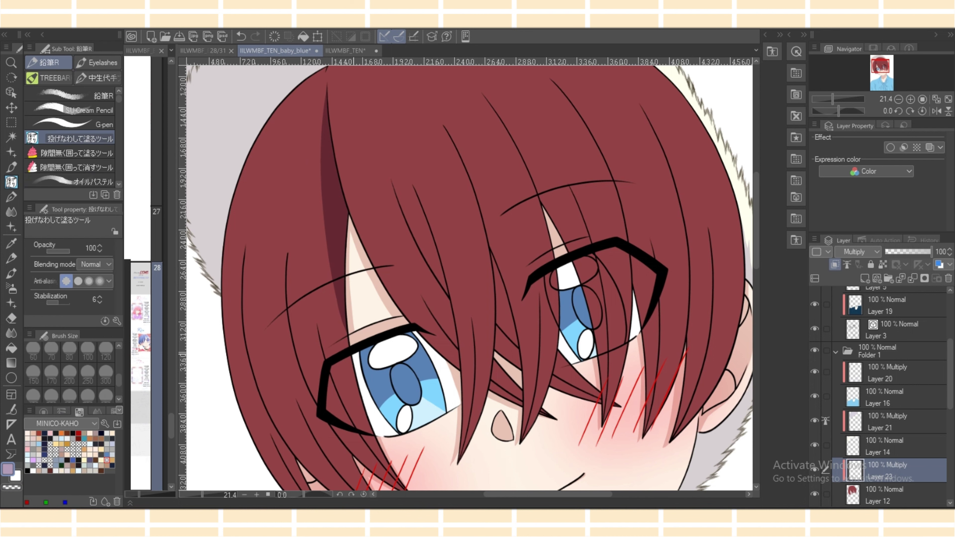
Shade the lower part of the side strand behind the left eye's outline, tapering it toward the cheek with the eraser.
{"action": "scroll", "coordinate": [469, 278], "scroll_direction": "down", "scroll_amount": 3}
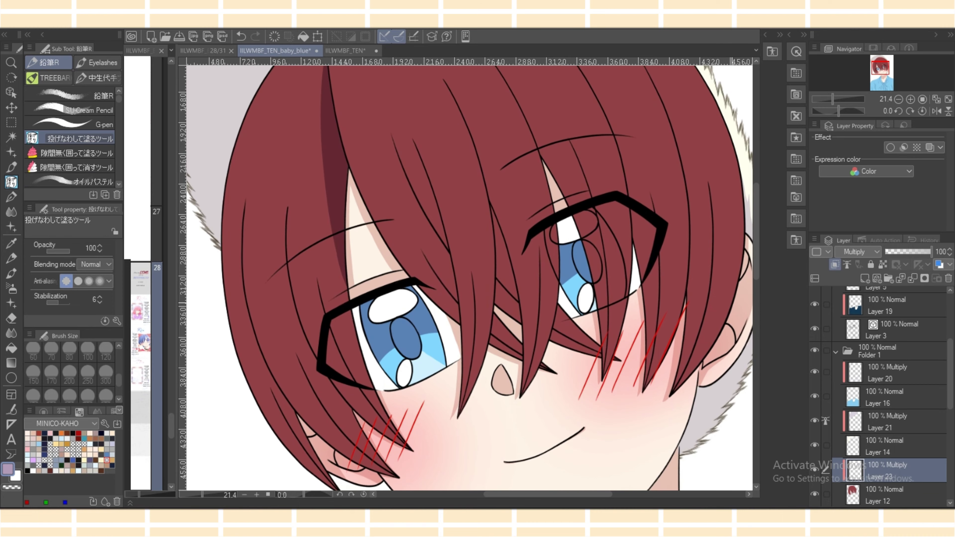
{"action": "mouse_move", "coordinate": [317, 278]}
{"action": "left_mouse_down"}
{"action": "mouse_move", "coordinate": [339, 368]}
{"action": "mouse_move", "coordinate": [402, 449]}
{"action": "mouse_move", "coordinate": [324, 301]}
{"action": "left_mouse_up"}
{"action": "key", "text": "e"}
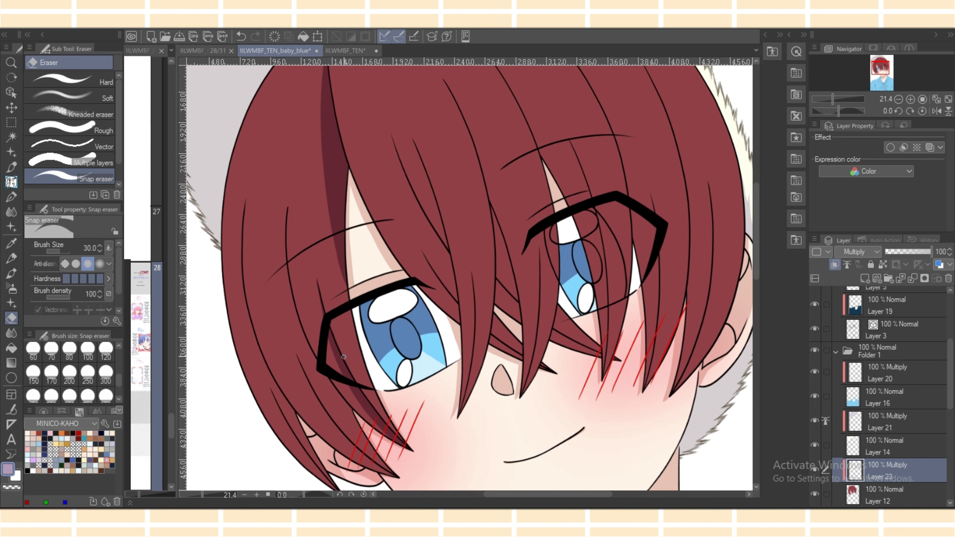
{"action": "key", "text": "p"}
{"action": "key", "text": "e"}
{"action": "key", "text": "p"}
Fill a narrow shadow along the strand line left of the left eye, undoing and redrawing its lower outer edge.
{"action": "mouse_move", "coordinate": [287, 203]}
{"action": "left_mouse_down"}
{"action": "mouse_move", "coordinate": [286, 322]}
{"action": "mouse_move", "coordinate": [366, 438]}
{"action": "mouse_move", "coordinate": [303, 329]}
{"action": "mouse_move", "coordinate": [285, 206]}
{"action": "left_mouse_up"}
{"action": "key", "text": "e"}
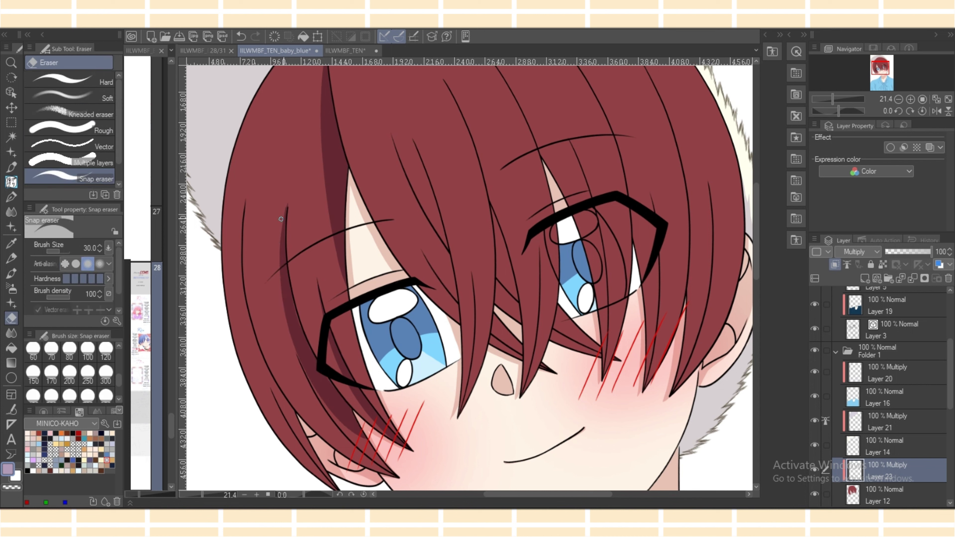
{"action": "key", "text": "p"}
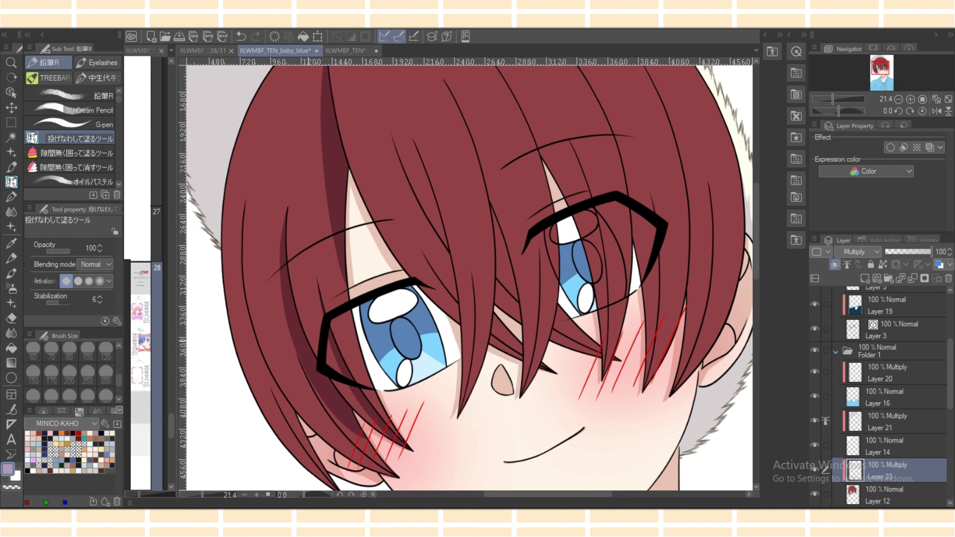
{"action": "mouse_move", "coordinate": [295, 351]}
{"action": "left_mouse_down"}
{"action": "mouse_move", "coordinate": [357, 461]}
{"action": "mouse_move", "coordinate": [399, 479]}
{"action": "mouse_move", "coordinate": [337, 427]}
{"action": "mouse_move", "coordinate": [298, 360]}
{"action": "left_mouse_up"}
{"action": "left_click_drag", "start_coordinate": [287, 302], "coordinate": [291, 331]}
{"action": "left_click_drag", "start_coordinate": [282, 275], "coordinate": [293, 350]}
{"action": "key", "text": "ctrl+z"}
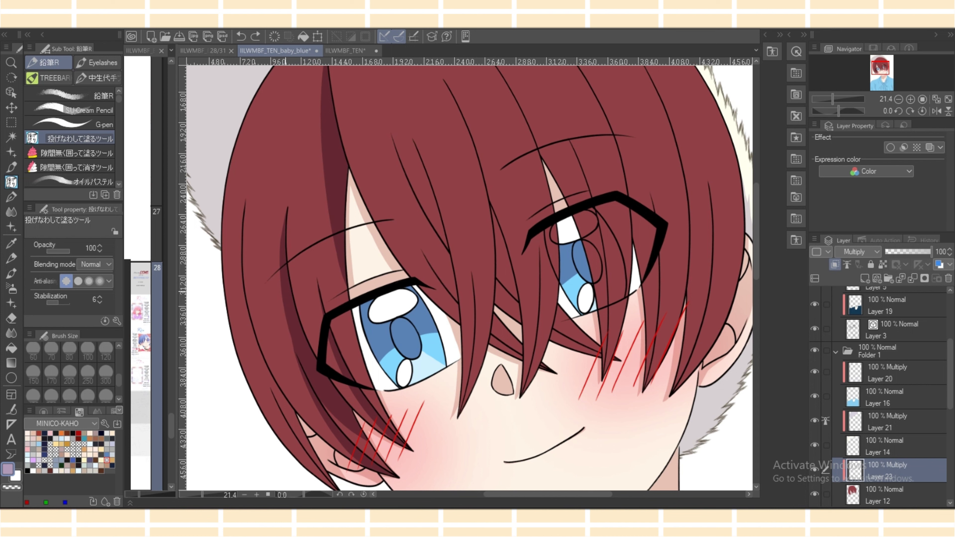
{"action": "left_click_drag", "start_coordinate": [282, 288], "coordinate": [314, 383]}
Fill a thin shadow along the outermost strand line on the left side of the hair, down toward the ear.
{"action": "left_click_drag", "start_coordinate": [601, 494], "coordinate": [580, 494]}
{"action": "left_click_drag", "start_coordinate": [756, 256], "coordinate": [755, 264]}
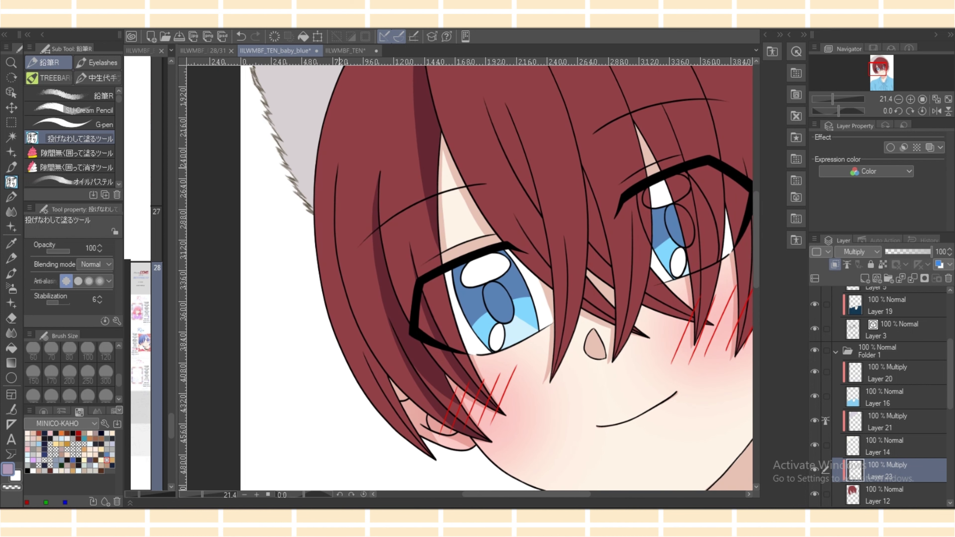
{"action": "mouse_move", "coordinate": [338, 161]}
{"action": "left_mouse_down"}
{"action": "mouse_move", "coordinate": [331, 239]}
{"action": "mouse_move", "coordinate": [429, 450]}
{"action": "mouse_move", "coordinate": [352, 311]}
{"action": "mouse_move", "coordinate": [336, 250]}
{"action": "left_mouse_up"}
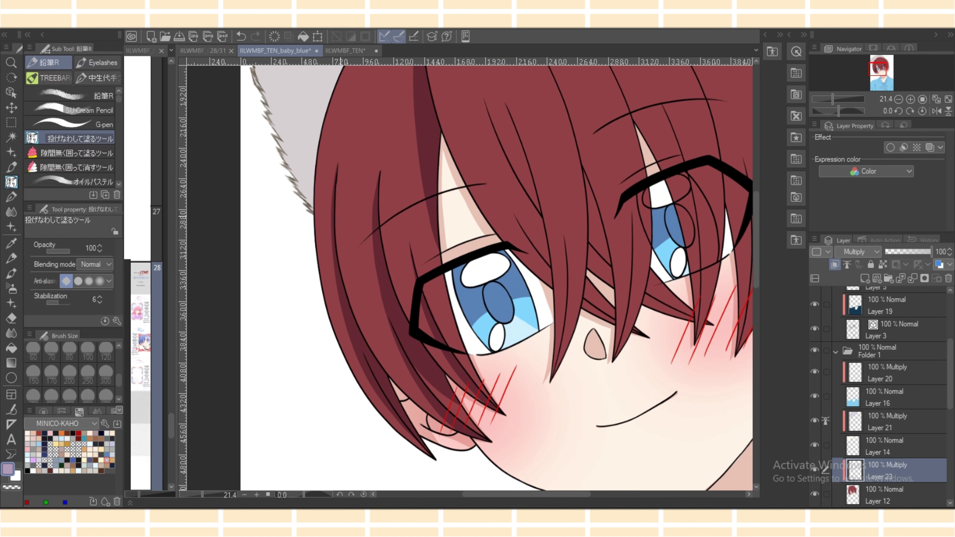
{"action": "key", "text": "e"}
{"action": "key", "text": "p"}
Flip the canvas view horizontally and fill a tapered shadow along the short strand line in the middle of the fringe.
{"action": "scroll", "coordinate": [497, 279], "scroll_direction": "up", "scroll_amount": 6}
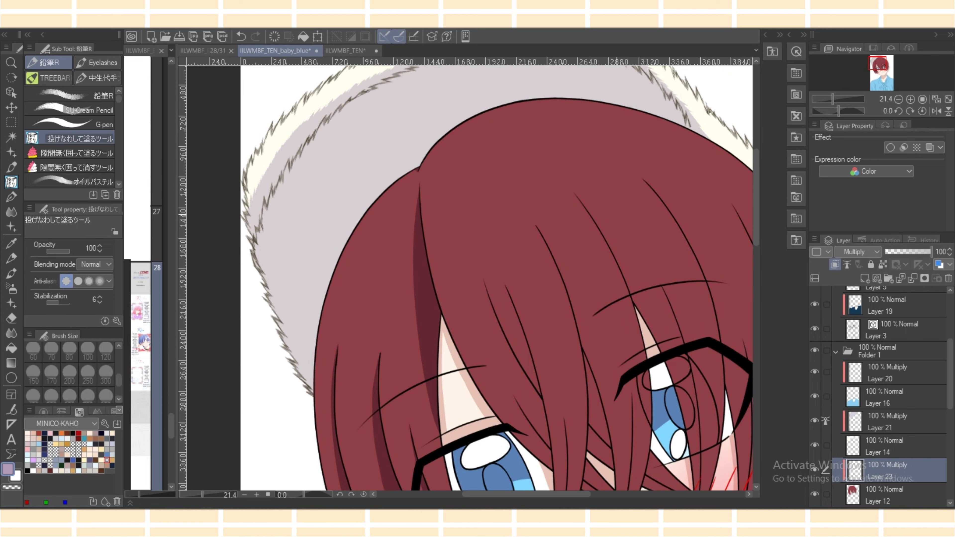
{"action": "left_click", "coordinate": [935, 110]}
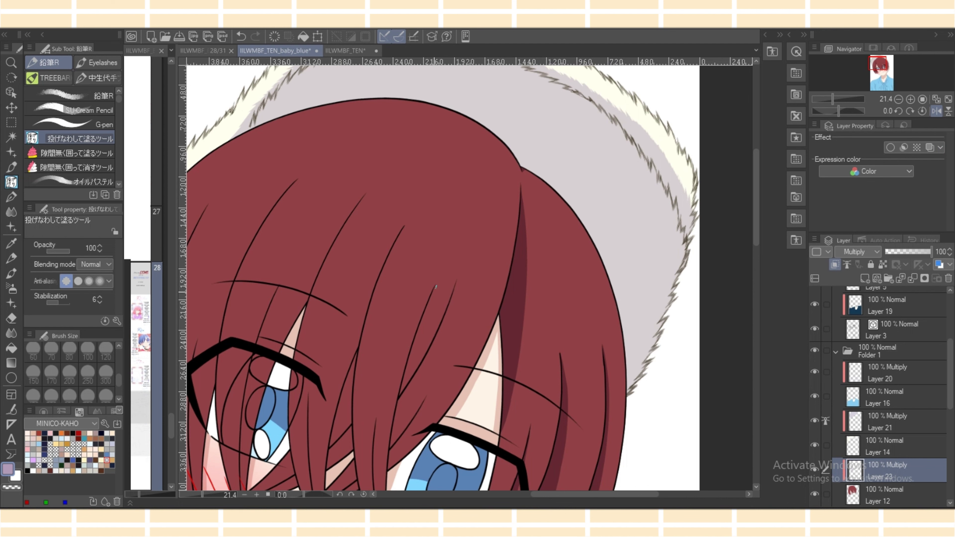
{"action": "mouse_move", "coordinate": [436, 287]}
{"action": "left_mouse_down"}
{"action": "mouse_move", "coordinate": [406, 459]}
{"action": "mouse_move", "coordinate": [395, 478]}
{"action": "mouse_move", "coordinate": [387, 451]}
{"action": "mouse_move", "coordinate": [417, 332]}
{"action": "left_mouse_up"}
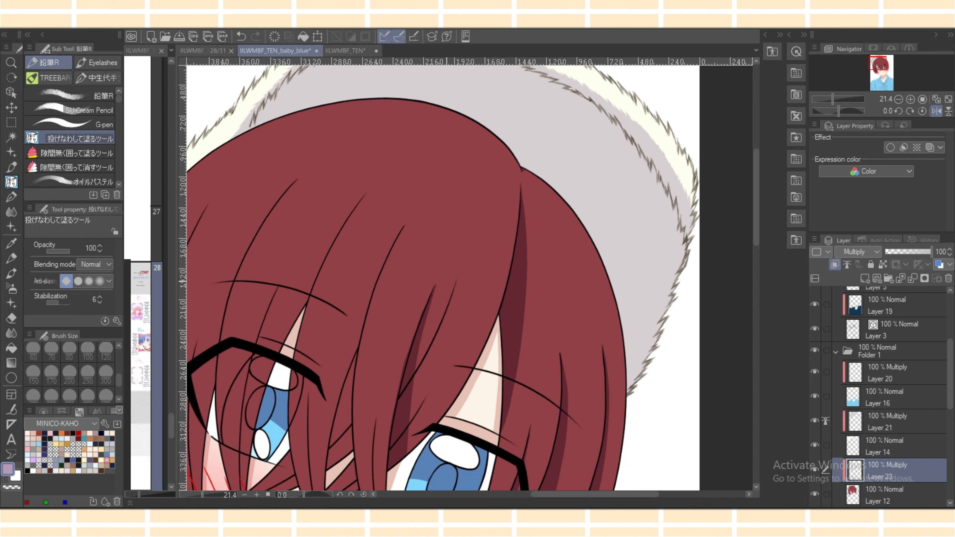
{"action": "scroll", "coordinate": [424, 278], "scroll_direction": "down", "scroll_amount": 2}
{"action": "key", "text": "e"}
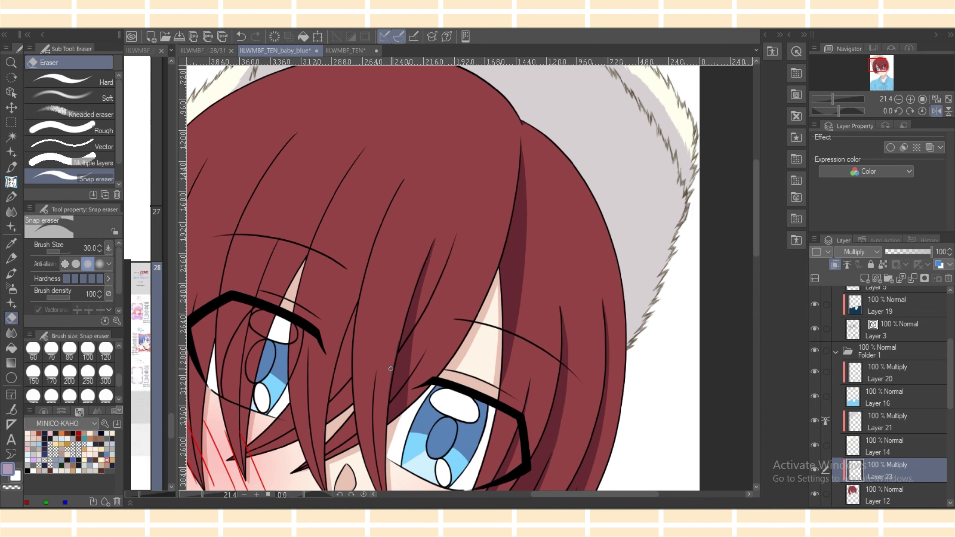
{"action": "key", "text": "g"}
{"action": "key", "text": "e"}
{"action": "key", "text": "g"}
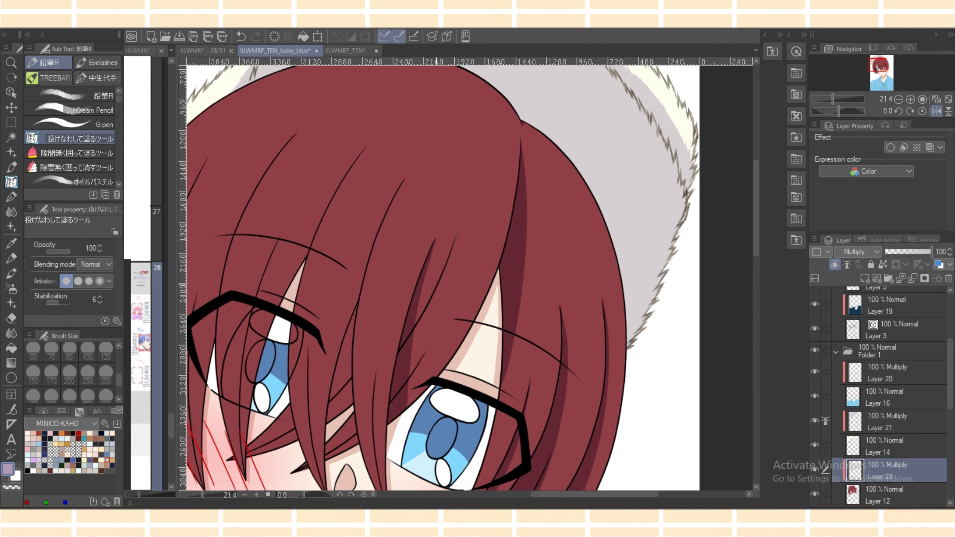
Shade the neighbouring short fringe strand and the pointed strand hanging beside the nose, cleaning the edges with the eraser.
{"action": "mouse_move", "coordinate": [435, 284]}
{"action": "left_mouse_down"}
{"action": "mouse_move", "coordinate": [453, 244]}
{"action": "mouse_move", "coordinate": [436, 285]}
{"action": "left_mouse_up"}
{"action": "left_click_drag", "start_coordinate": [424, 351], "coordinate": [407, 379]}
{"action": "scroll", "coordinate": [438, 277], "scroll_direction": "down", "scroll_amount": 5}
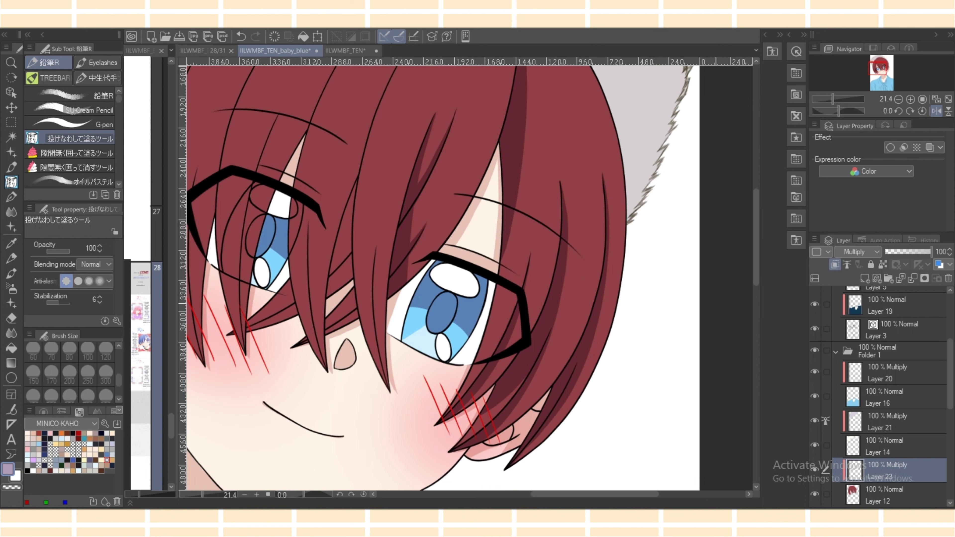
{"action": "mouse_move", "coordinate": [372, 243]}
{"action": "left_mouse_down"}
{"action": "mouse_move", "coordinate": [382, 386]}
{"action": "mouse_move", "coordinate": [372, 245]}
{"action": "left_mouse_up"}
{"action": "key", "text": "e"}
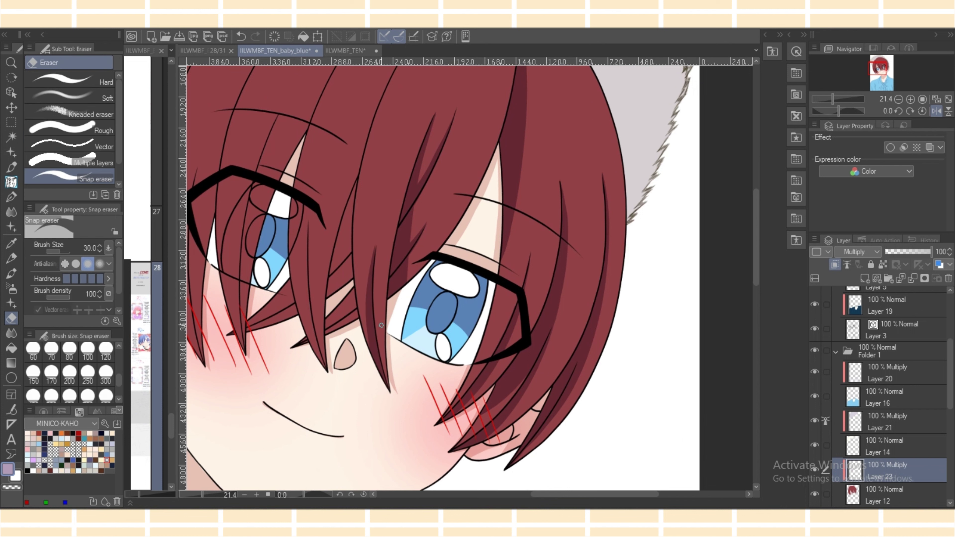
{"action": "key", "text": "p"}
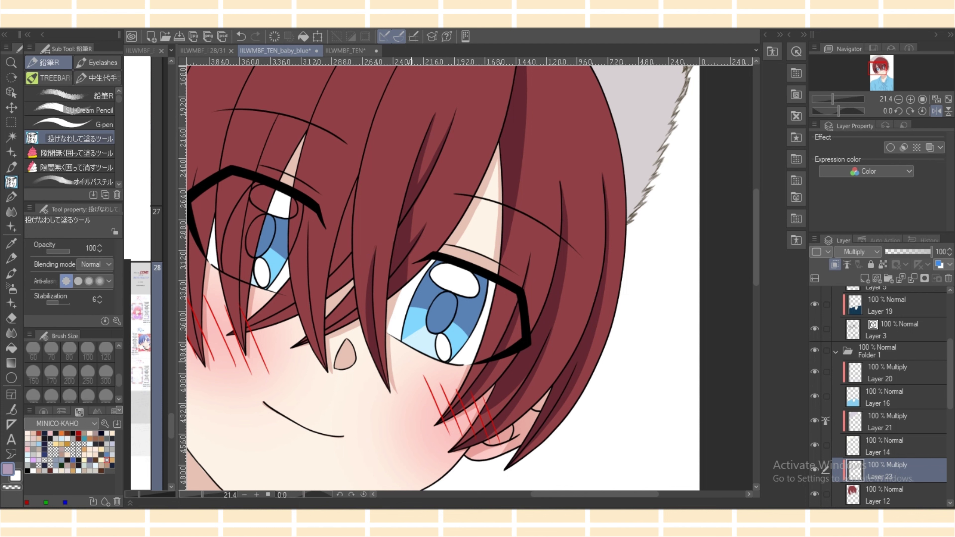
Fill a tapered shadow along the long strand line in the middle of the fringe, cleaning its edges with the eraser.
{"action": "left_click_drag", "start_coordinate": [756, 238], "coordinate": [756, 233]}
{"action": "scroll", "coordinate": [438, 277], "scroll_direction": "up", "scroll_amount": 1}
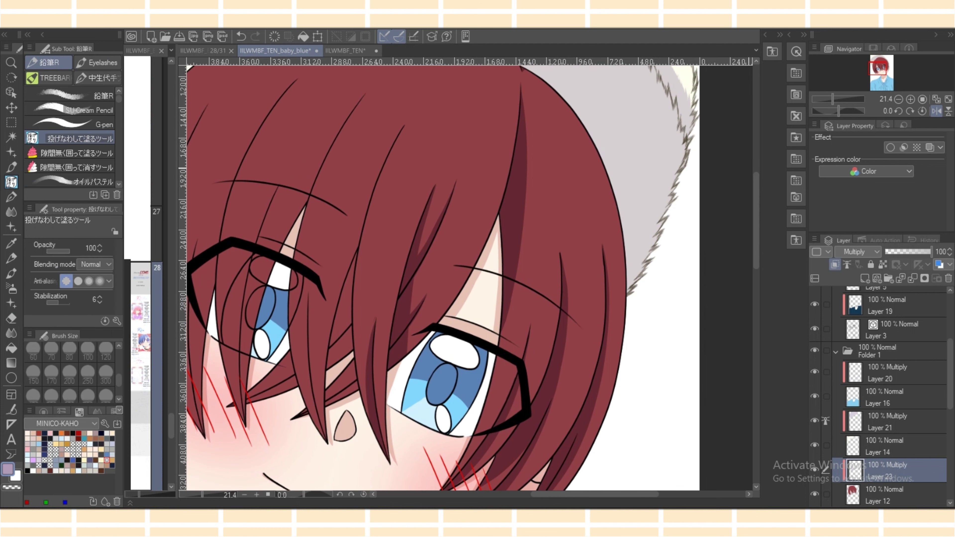
{"action": "mouse_move", "coordinate": [404, 124]}
{"action": "left_mouse_down"}
{"action": "mouse_move", "coordinate": [352, 421]}
{"action": "mouse_move", "coordinate": [353, 268]}
{"action": "mouse_move", "coordinate": [387, 162]}
{"action": "mouse_move", "coordinate": [369, 198]}
{"action": "mouse_move", "coordinate": [390, 162]}
{"action": "left_mouse_up"}
{"action": "key", "text": "e"}
{"action": "key", "text": "p"}
{"action": "key", "text": "e"}
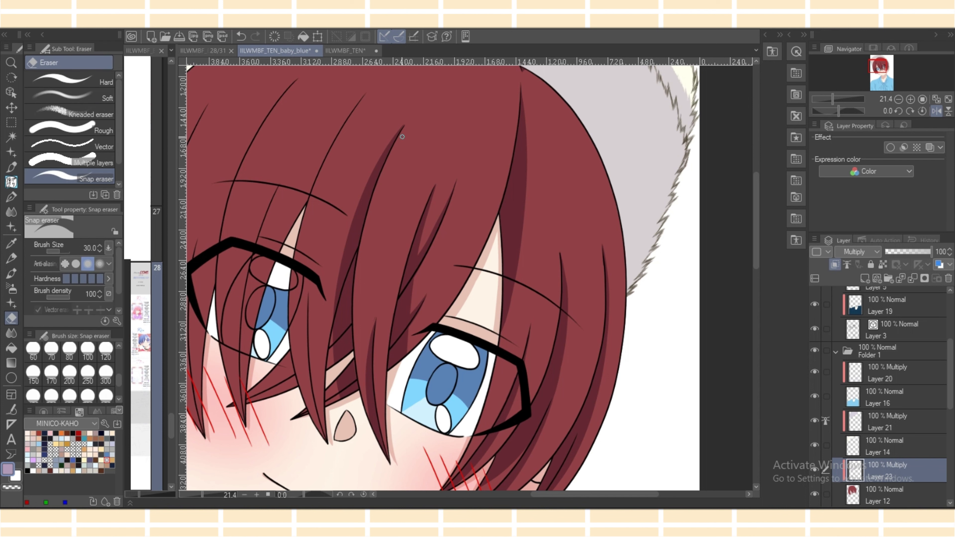
{"action": "key", "text": "g"}
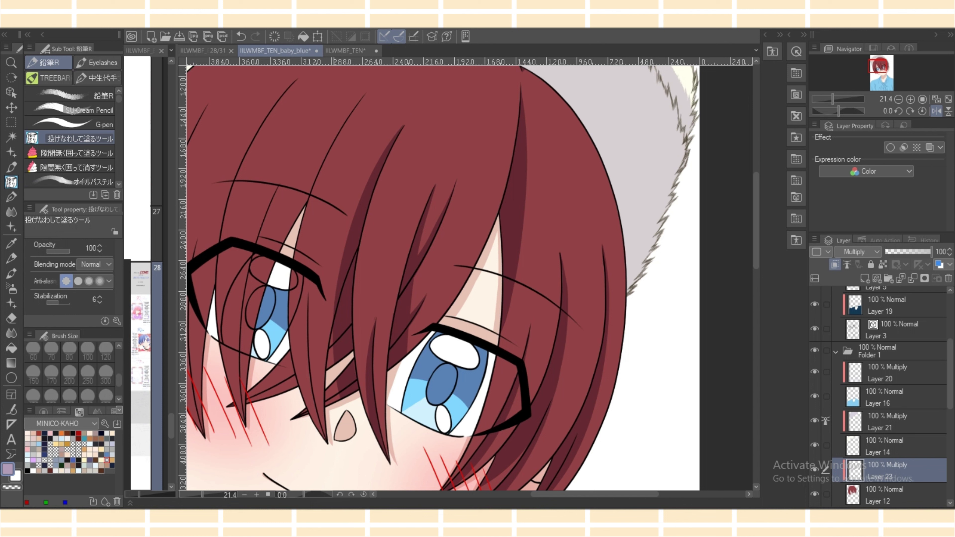
Shade the strand hanging over the inner corner of the hair-covered eye and tidy the crossing strands beside the nose.
{"action": "key", "text": "e"}
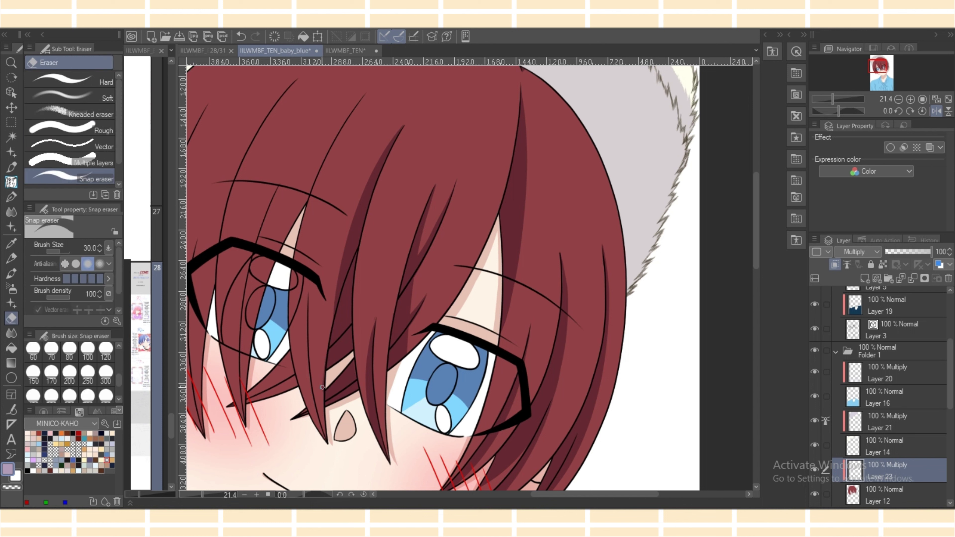
{"action": "key", "text": "g"}
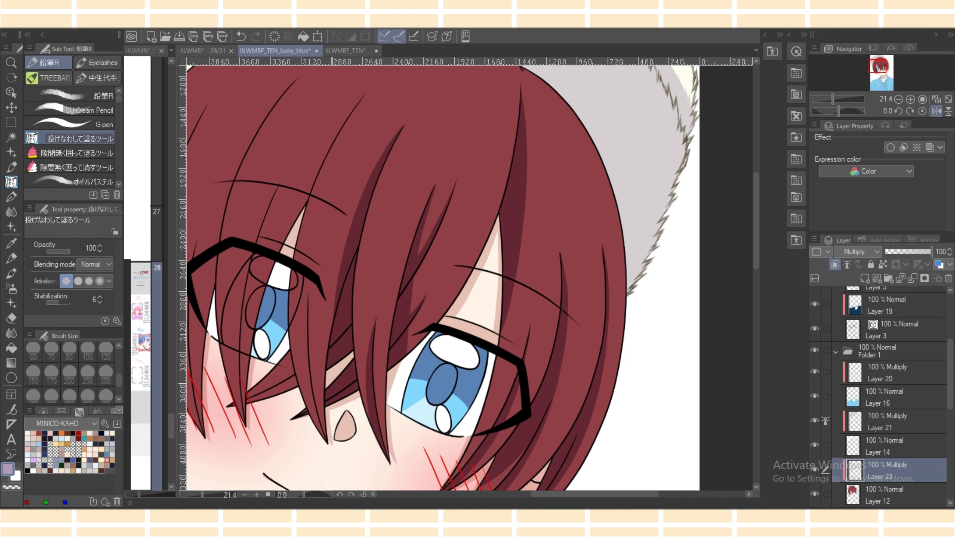
{"action": "key", "text": "e"}
{"action": "key", "text": "g"}
{"action": "mouse_move", "coordinate": [308, 293]}
{"action": "left_mouse_down"}
{"action": "mouse_move", "coordinate": [335, 456]}
{"action": "mouse_move", "coordinate": [311, 378]}
{"action": "mouse_move", "coordinate": [307, 293]}
{"action": "left_mouse_up"}
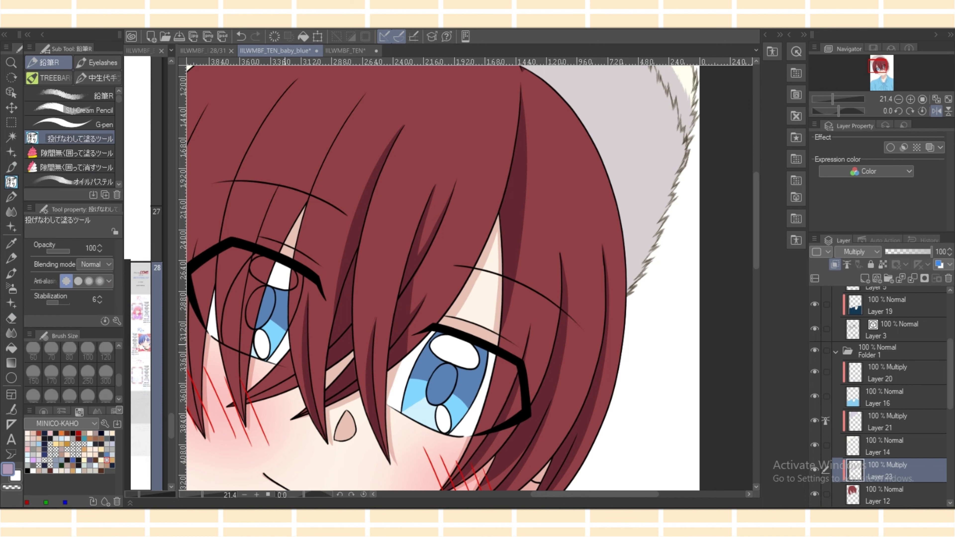
{"action": "mouse_move", "coordinate": [285, 345]}
{"action": "left_mouse_down"}
{"action": "mouse_move", "coordinate": [312, 433]}
{"action": "mouse_move", "coordinate": [292, 333]}
{"action": "left_mouse_up"}
Flip the canvas view horizontally and touch up the shadow on the crossing strand tips below the hair-covered eye.
{"action": "left_click", "coordinate": [936, 111]}
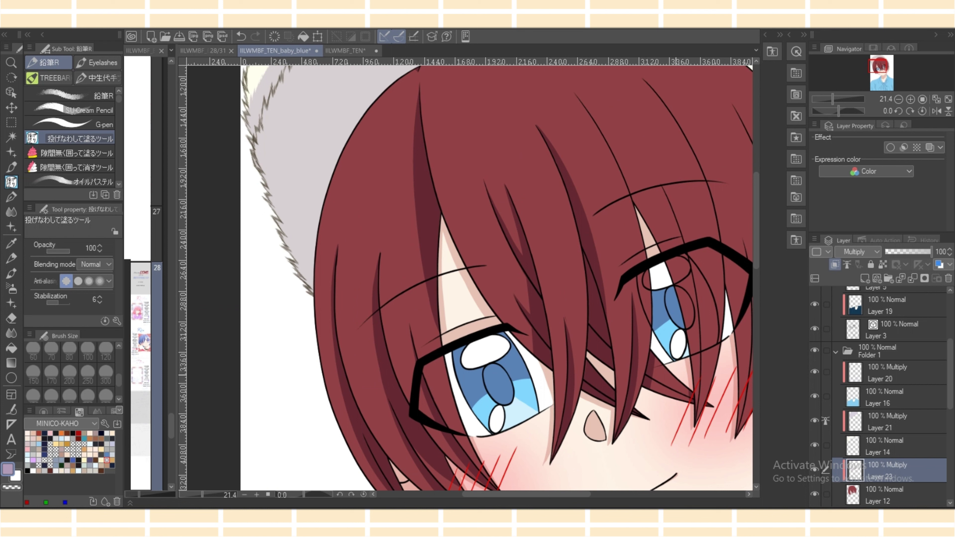
{"action": "key", "text": "e"}
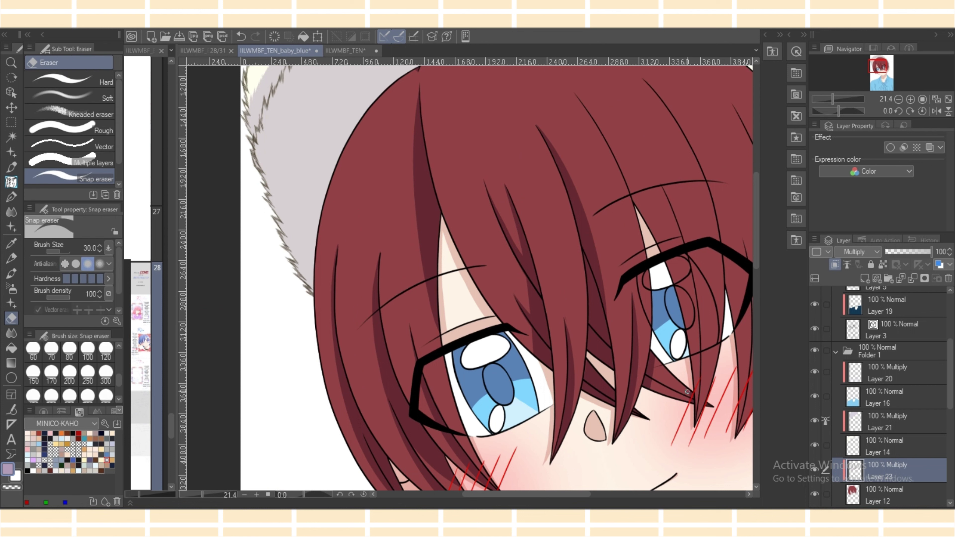
{"action": "key", "text": "p"}
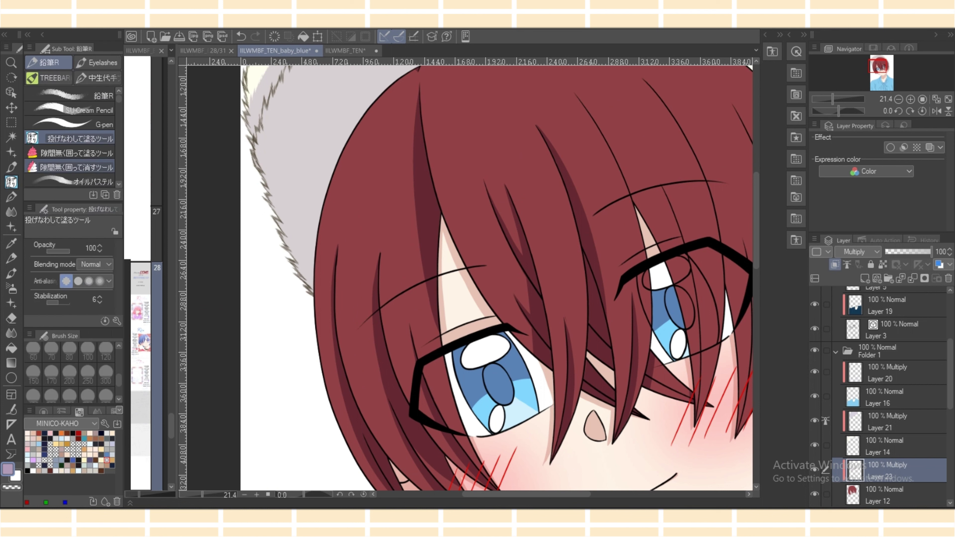
{"action": "mouse_move", "coordinate": [658, 381]}
{"action": "left_mouse_down"}
{"action": "mouse_move", "coordinate": [694, 401]}
{"action": "mouse_move", "coordinate": [653, 388]}
{"action": "left_mouse_up"}
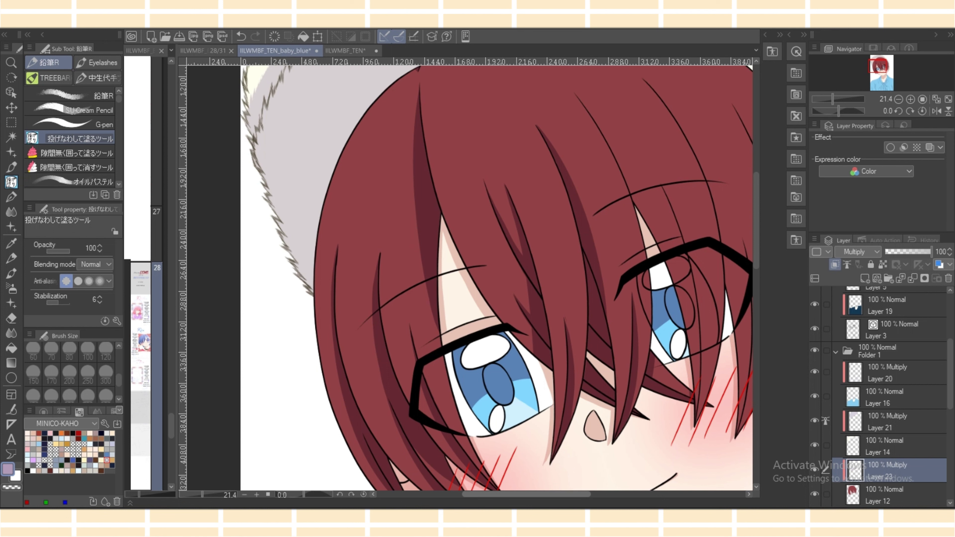
Flip the view again and fill a tapered shadow along the long strand line above the hair-covered eye's inner corner, trimming the edges.
{"action": "left_click_drag", "start_coordinate": [526, 494], "coordinate": [549, 494]}
{"action": "left_click", "coordinate": [936, 110]}
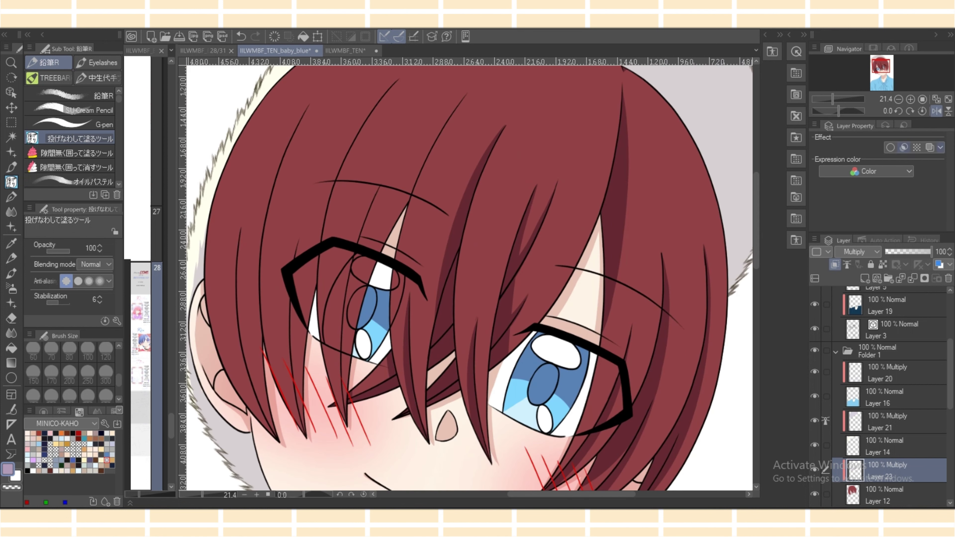
{"action": "scroll", "coordinate": [468, 278], "scroll_direction": "up", "scroll_amount": 3}
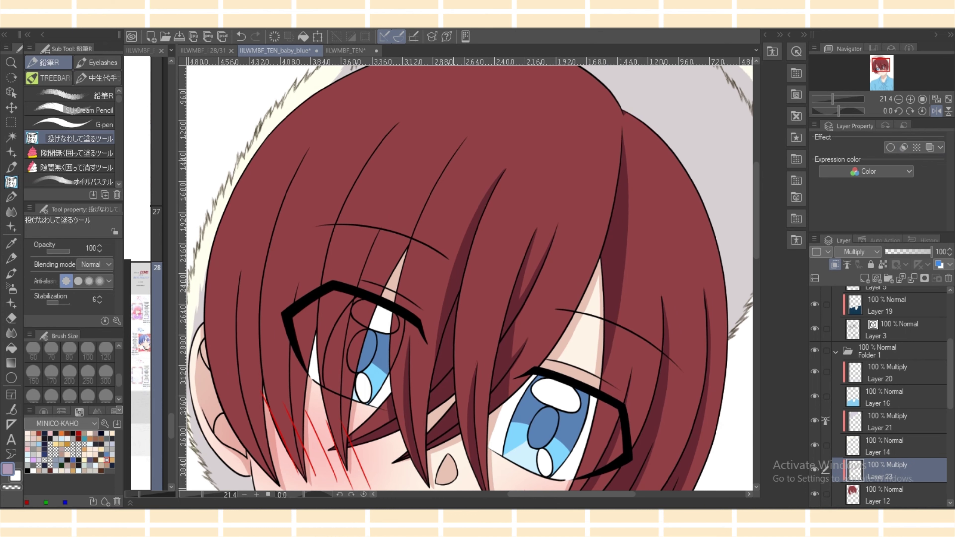
{"action": "left_click_drag", "start_coordinate": [451, 153], "coordinate": [406, 249]}
{"action": "left_click_drag", "start_coordinate": [424, 211], "coordinate": [425, 209]}
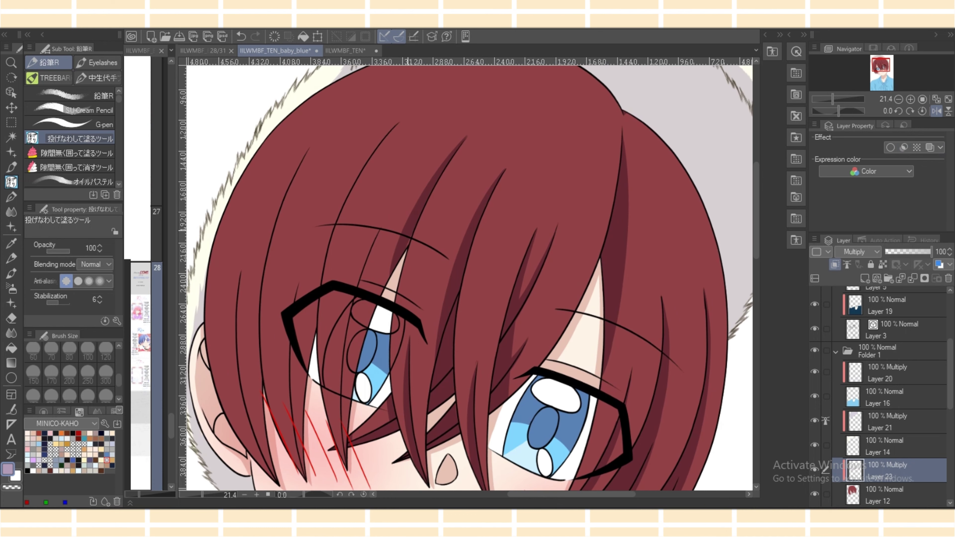
{"action": "key", "text": "e"}
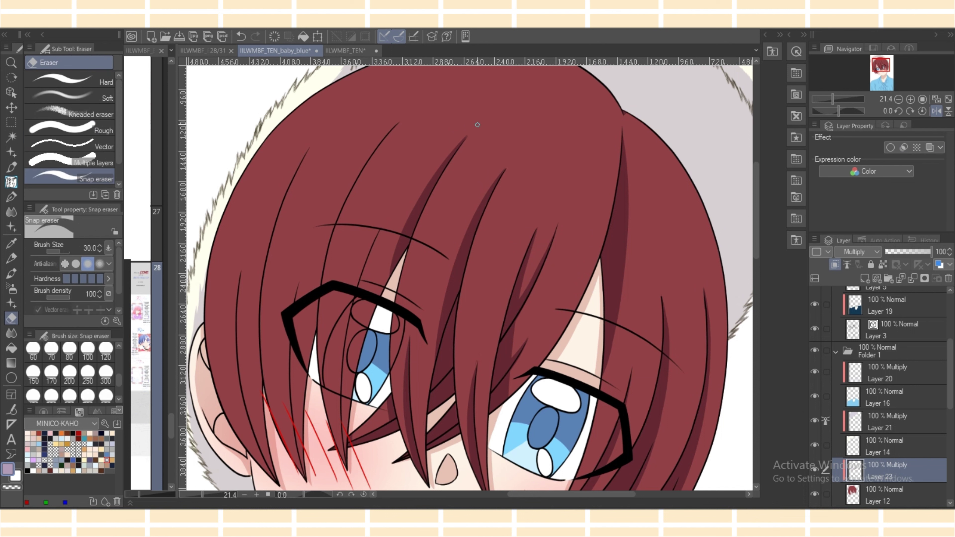
{"action": "key", "text": "p"}
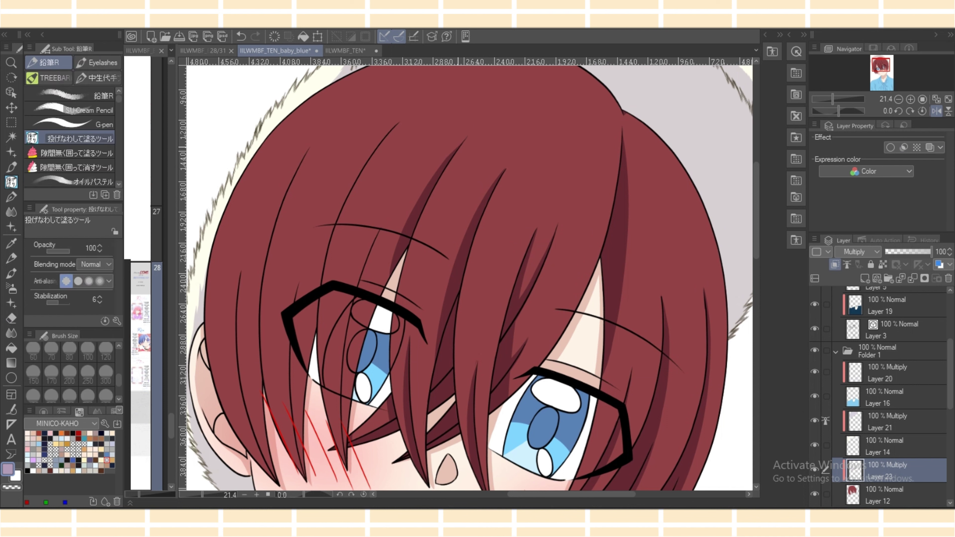
{"action": "key", "text": "e"}
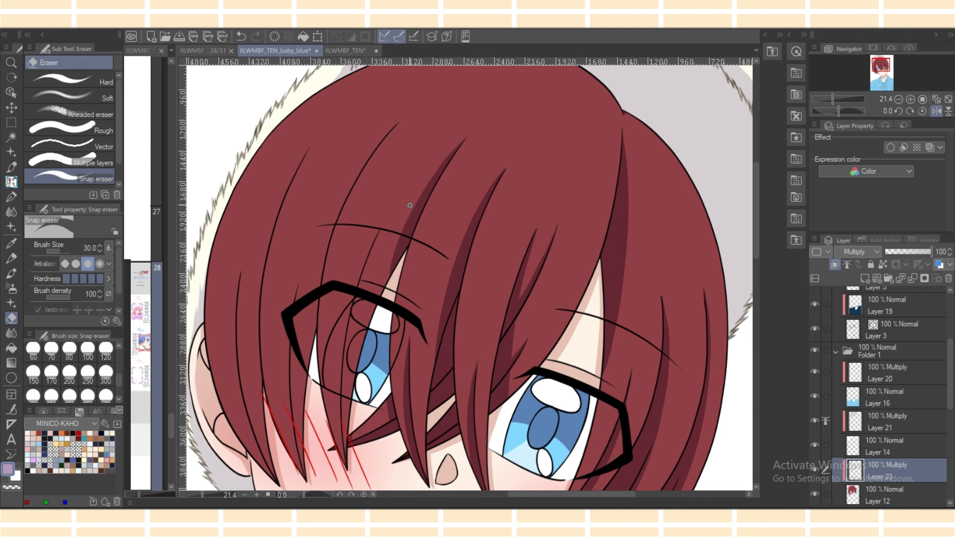
{"action": "key", "text": "g"}
Fill a thin shadow along the short strand line crossing the hair-covered eye and erase the excess near its lower tip.
{"action": "mouse_move", "coordinate": [401, 256]}
{"action": "left_mouse_down"}
{"action": "mouse_move", "coordinate": [384, 292]}
{"action": "mouse_move", "coordinate": [406, 233]}
{"action": "mouse_move", "coordinate": [385, 286]}
{"action": "left_mouse_up"}
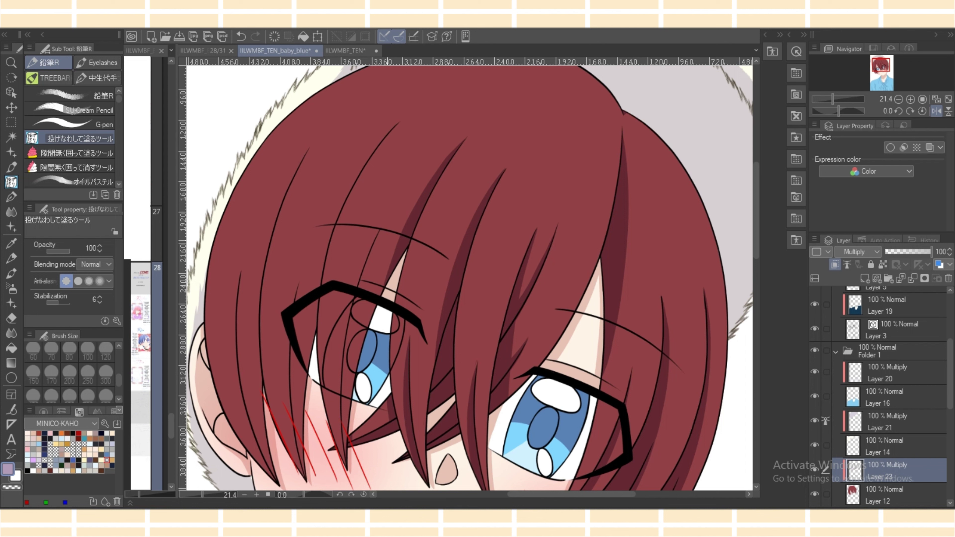
{"action": "mouse_move", "coordinate": [380, 227]}
{"action": "left_mouse_down"}
{"action": "mouse_move", "coordinate": [335, 354]}
{"action": "mouse_move", "coordinate": [337, 454]}
{"action": "mouse_move", "coordinate": [348, 329]}
{"action": "mouse_move", "coordinate": [381, 227]}
{"action": "left_mouse_up"}
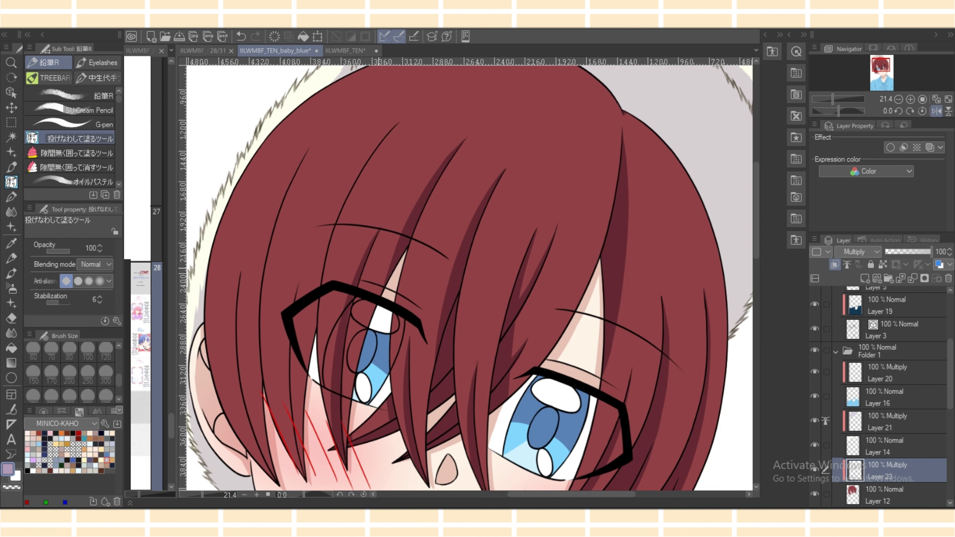
{"action": "key", "text": "e"}
{"action": "left_click_drag", "start_coordinate": [345, 383], "coordinate": [343, 419]}
{"action": "key", "text": "p"}
Shade along the long curved strand line running from the crown toward the top of the hair-covered eye, cleaning its edge.
{"action": "left_click_drag", "start_coordinate": [579, 494], "coordinate": [538, 494]}
{"action": "mouse_move", "coordinate": [572, 122]}
{"action": "left_mouse_down"}
{"action": "mouse_move", "coordinate": [508, 206]}
{"action": "mouse_move", "coordinate": [483, 362]}
{"action": "mouse_move", "coordinate": [521, 196]}
{"action": "mouse_move", "coordinate": [569, 124]}
{"action": "left_mouse_up"}
{"action": "key", "text": "e"}
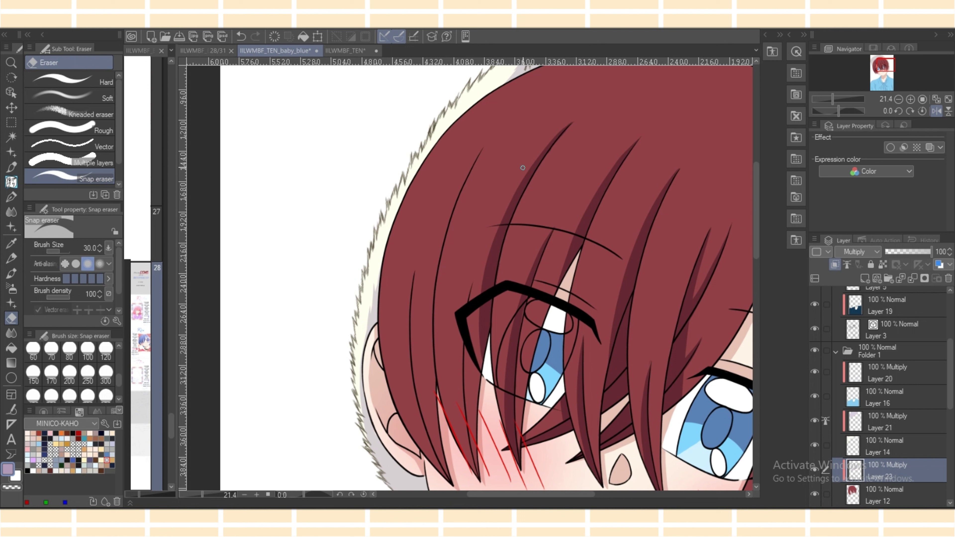
{"action": "key", "text": "p"}
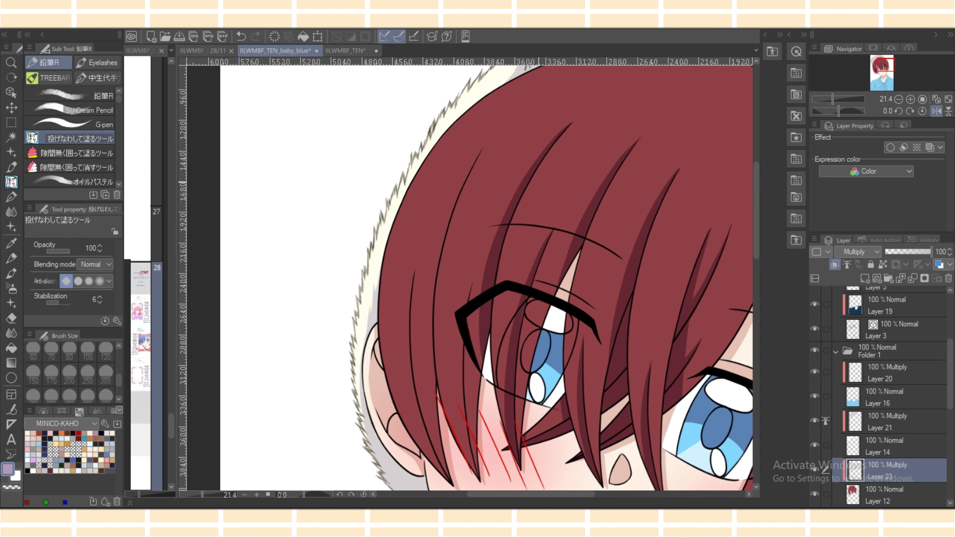
Fill the shadow on the pointed strand passing the outer corner of the hair-covered eye down to the cheek.
{"action": "key", "text": "e"}
{"action": "key", "text": "p"}
{"action": "mouse_move", "coordinate": [449, 283]}
{"action": "left_mouse_down"}
{"action": "mouse_move", "coordinate": [458, 429]}
{"action": "mouse_move", "coordinate": [482, 485]}
{"action": "mouse_move", "coordinate": [463, 297]}
{"action": "left_mouse_up"}
{"action": "key", "text": "e"}
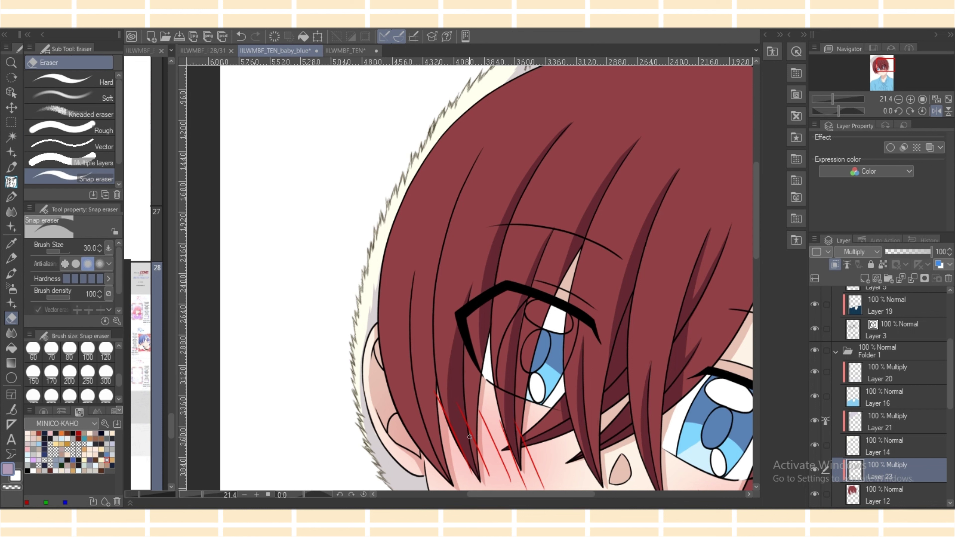
Fill a tapered shadow along the curved strand line outside the hair-covered eye, undoing stray fills and refining its edges with the eraser.
{"action": "key", "text": "p"}
{"action": "mouse_move", "coordinate": [483, 146]}
{"action": "left_mouse_down"}
{"action": "mouse_move", "coordinate": [416, 317]}
{"action": "mouse_move", "coordinate": [436, 383]}
{"action": "mouse_move", "coordinate": [451, 197]}
{"action": "mouse_move", "coordinate": [437, 407]}
{"action": "mouse_move", "coordinate": [434, 326]}
{"action": "mouse_move", "coordinate": [452, 221]}
{"action": "mouse_move", "coordinate": [477, 154]}
{"action": "left_mouse_up"}
{"action": "key", "text": "ctrl+z"}
{"action": "key", "text": "e"}
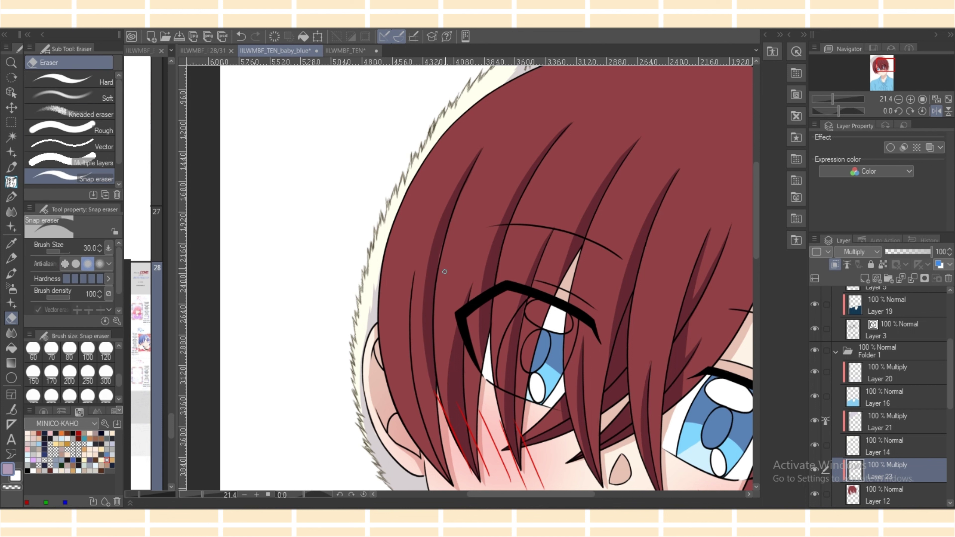
{"action": "key", "text": "p"}
{"action": "mouse_move", "coordinate": [443, 234]}
{"action": "left_mouse_down"}
{"action": "mouse_move", "coordinate": [437, 268]}
{"action": "mouse_move", "coordinate": [448, 230]}
{"action": "left_mouse_up"}
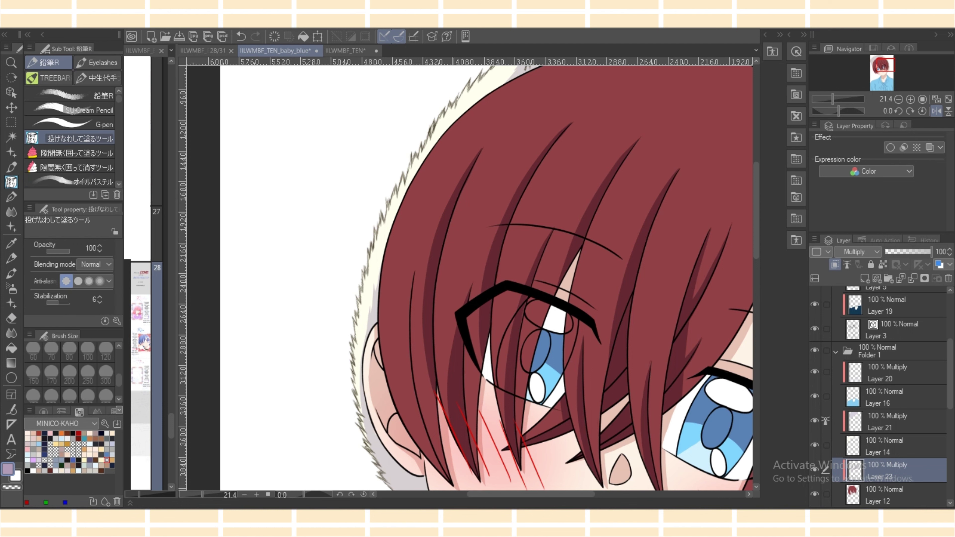
{"action": "key", "text": "e"}
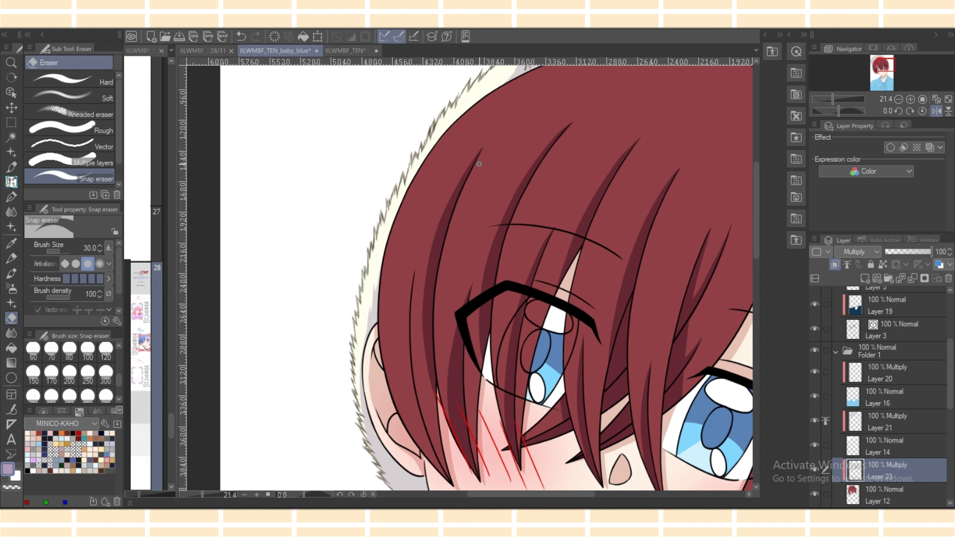
{"action": "key", "text": "p"}
{"action": "key", "text": "e"}
{"action": "key", "text": "p"}
{"action": "key", "text": "ctrl+z"}
{"action": "key", "text": "e"}
{"action": "key", "text": "p"}
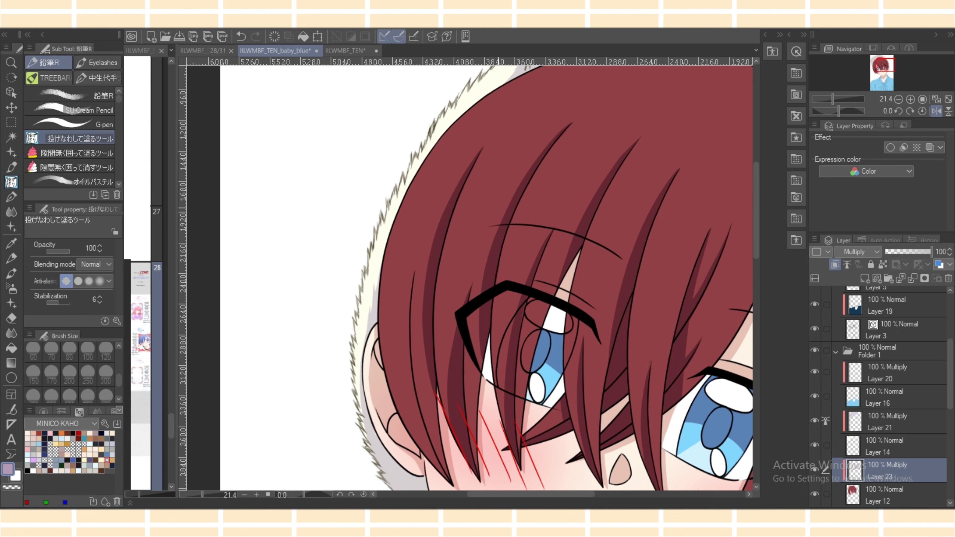
Fill a shadow along the short outermost strand line near the ear, trim its edge, and return the canvas view to its unflipped orientation.
{"action": "mouse_move", "coordinate": [415, 268]}
{"action": "left_mouse_down"}
{"action": "mouse_move", "coordinate": [400, 344]}
{"action": "mouse_move", "coordinate": [455, 487]}
{"action": "mouse_move", "coordinate": [420, 410]}
{"action": "left_mouse_up"}
{"action": "key", "text": "e"}
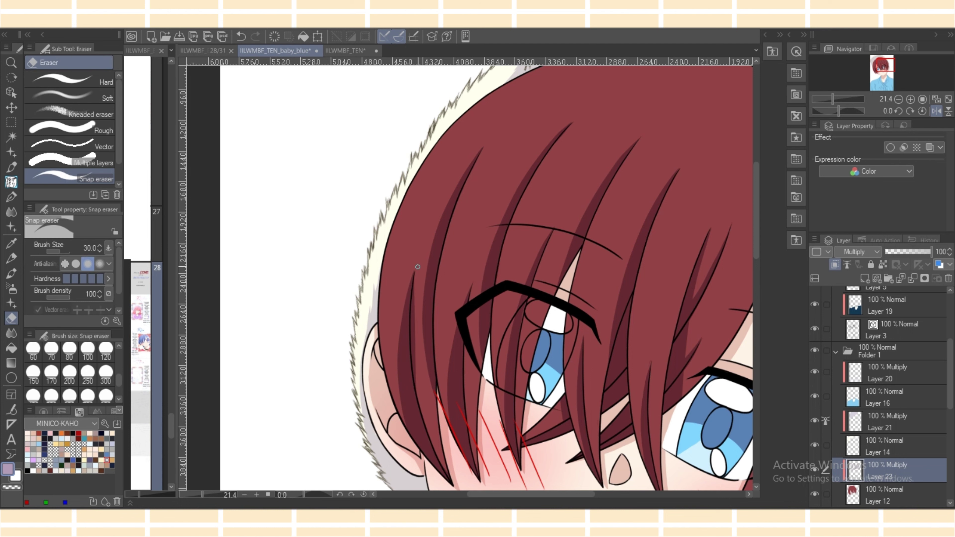
{"action": "left_click_drag", "start_coordinate": [414, 371], "coordinate": [413, 335]}
{"action": "key", "text": "p"}
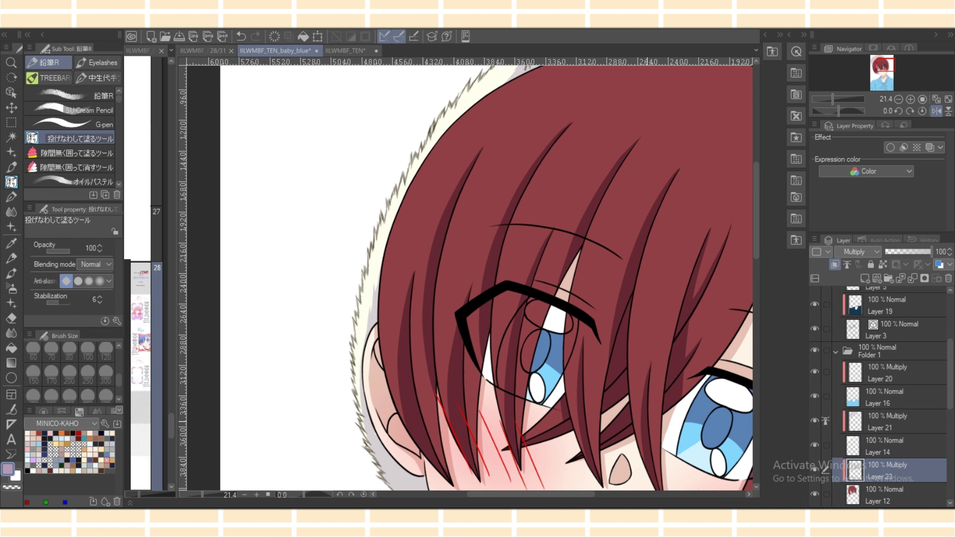
{"action": "left_click", "coordinate": [936, 111]}
{"action": "left_click_drag", "start_coordinate": [625, 495], "coordinate": [585, 494]}
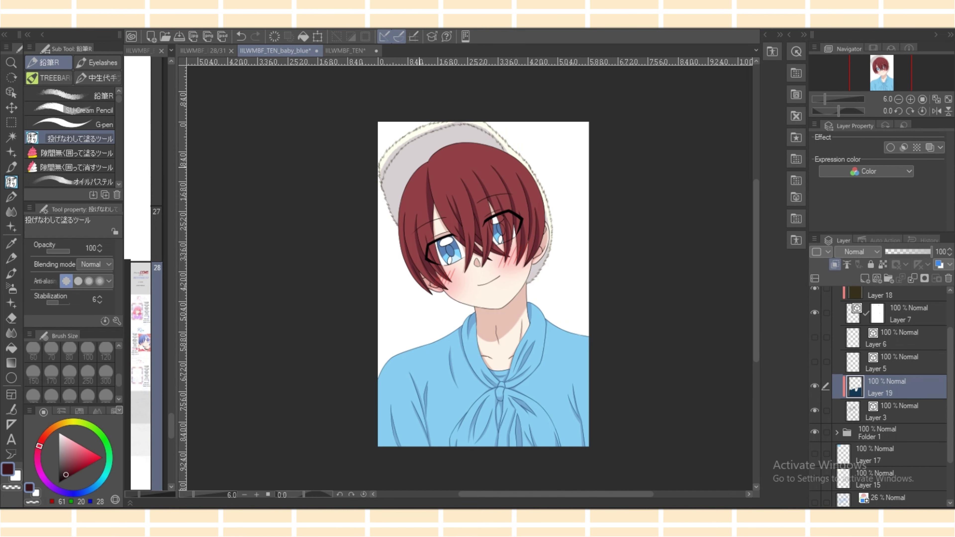
Lasso-fill around the entire hair on Layer 19 with dark red RGB 61, 20, 28 to recolour its line art.
{"action": "mouse_move", "coordinate": [419, 161]}
{"action": "left_mouse_down"}
{"action": "mouse_move", "coordinate": [419, 302]}
{"action": "mouse_move", "coordinate": [452, 292]}
{"action": "left_mouse_up"}
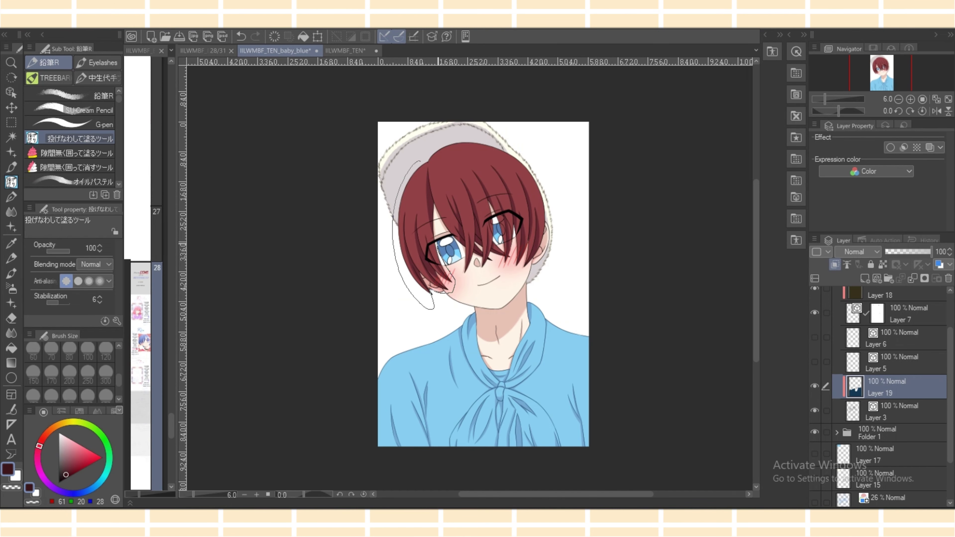
{"action": "mouse_move", "coordinate": [458, 240]}
{"action": "left_mouse_down"}
{"action": "mouse_move", "coordinate": [481, 271]}
{"action": "mouse_move", "coordinate": [547, 201]}
{"action": "mouse_move", "coordinate": [466, 147]}
{"action": "mouse_move", "coordinate": [419, 161]}
{"action": "left_mouse_up"}
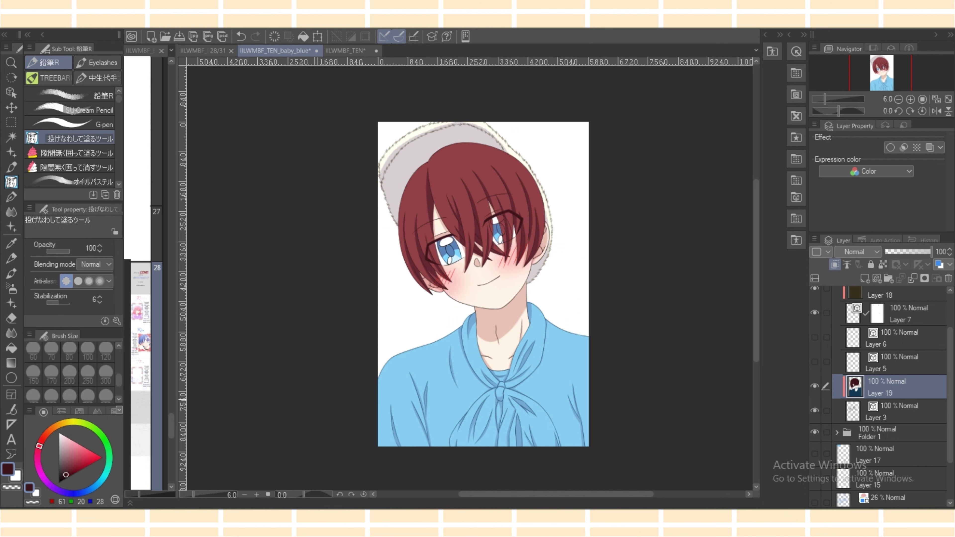
Sample the iris blue, darken it to RGB 11, 29, 52, and fill over both irises to recolour their line art on Layer 19.
{"action": "scroll", "coordinate": [470, 278], "scroll_direction": "up", "scroll_amount": 6}
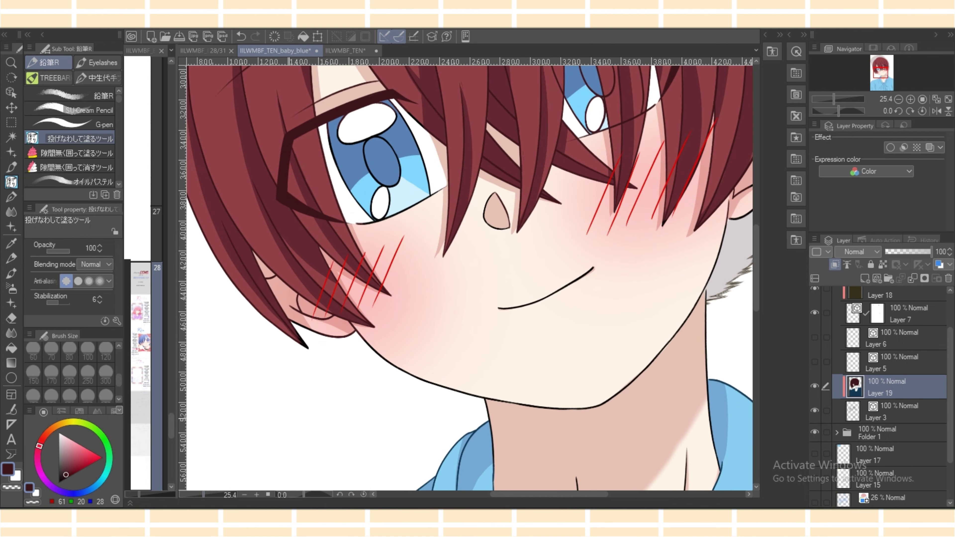
{"action": "left_click", "coordinate": [344, 158], "text": "alt"}
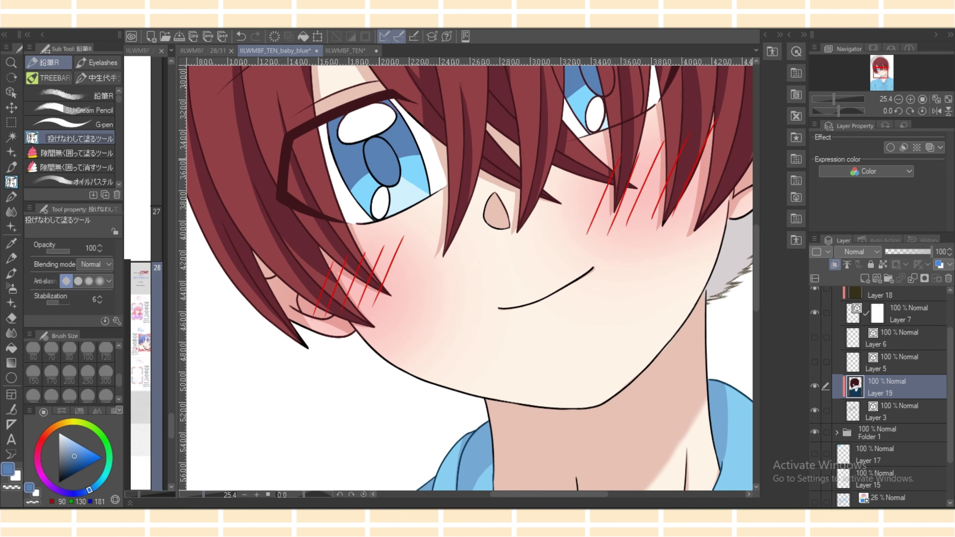
{"action": "left_click_drag", "start_coordinate": [74, 456], "coordinate": [66, 477]}
{"action": "mouse_move", "coordinate": [331, 157]}
{"action": "left_mouse_down"}
{"action": "mouse_move", "coordinate": [371, 219]}
{"action": "mouse_move", "coordinate": [431, 191]}
{"action": "mouse_move", "coordinate": [392, 101]}
{"action": "mouse_move", "coordinate": [330, 115]}
{"action": "left_mouse_up"}
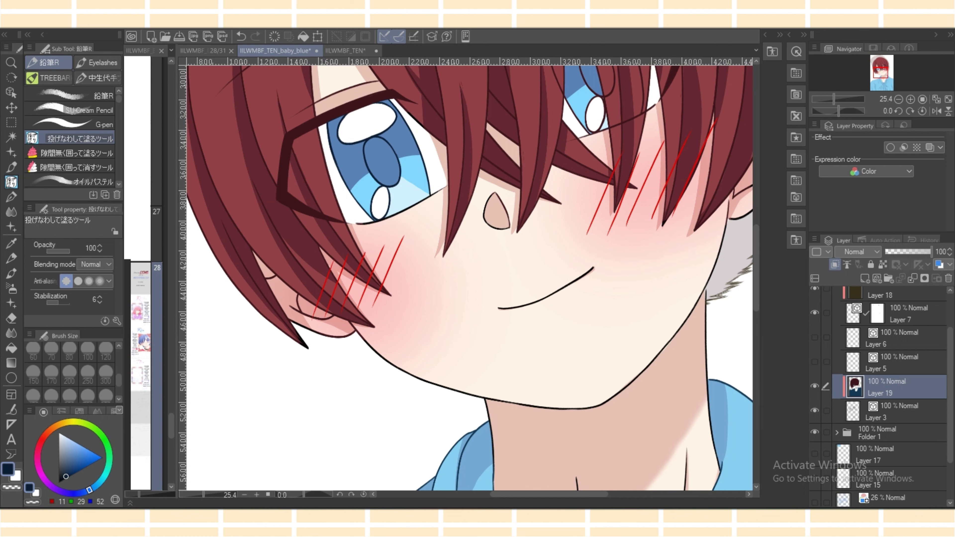
{"action": "scroll", "coordinate": [469, 277], "scroll_direction": "up", "scroll_amount": 5}
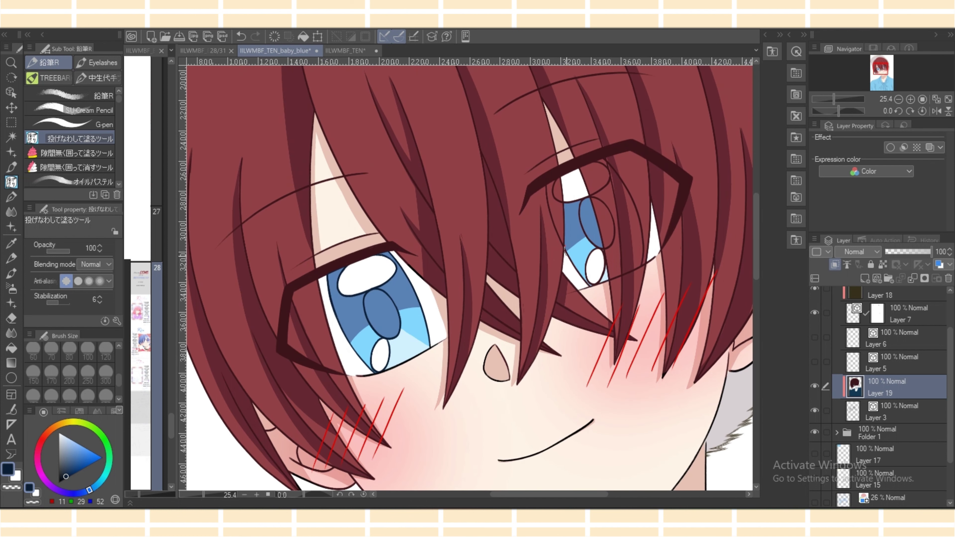
{"action": "mouse_move", "coordinate": [567, 256]}
{"action": "left_mouse_down"}
{"action": "mouse_move", "coordinate": [582, 283]}
{"action": "mouse_move", "coordinate": [598, 251]}
{"action": "left_mouse_up"}
Airbrush the nose, mouth and left ear line art dark brown on Layer 19 using the Soft airbrush at size 50.
{"action": "left_click", "coordinate": [79, 411]}
{"action": "left_click", "coordinate": [101, 470]}
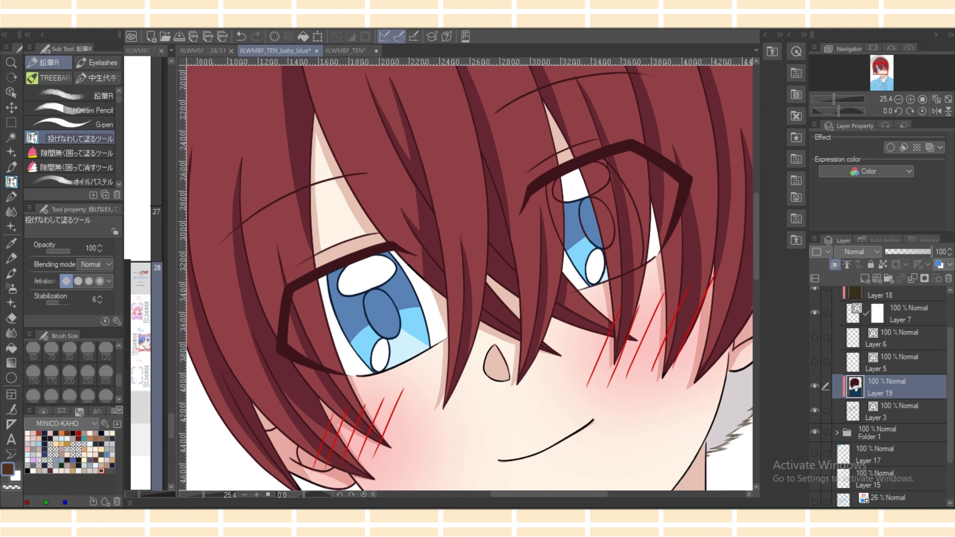
{"action": "left_click", "coordinate": [11, 288]}
{"action": "left_click", "coordinate": [105, 351]}
{"action": "scroll", "coordinate": [106, 370], "scroll_direction": "up", "scroll_amount": 2}
{"action": "left_click", "coordinate": [105, 387]}
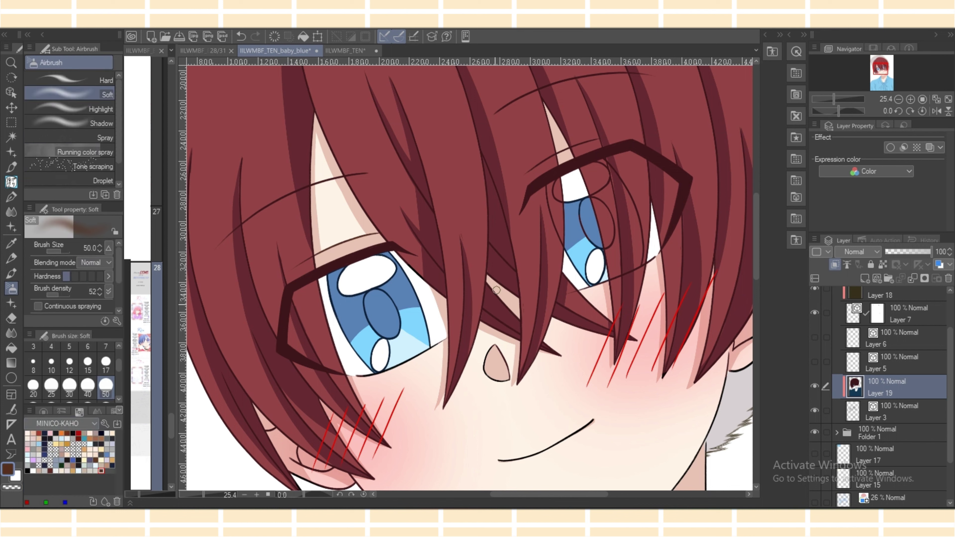
{"action": "mouse_move", "coordinate": [493, 348]}
{"action": "left_mouse_down"}
{"action": "mouse_move", "coordinate": [485, 373]}
{"action": "mouse_move", "coordinate": [498, 382]}
{"action": "mouse_move", "coordinate": [509, 370]}
{"action": "left_mouse_up"}
{"action": "scroll", "coordinate": [581, 362], "scroll_direction": "down", "scroll_amount": 3}
{"action": "left_click_drag", "start_coordinate": [582, 361], "coordinate": [519, 391]}
{"action": "mouse_move", "coordinate": [302, 396]}
{"action": "left_mouse_down"}
{"action": "mouse_move", "coordinate": [339, 409]}
{"action": "mouse_move", "coordinate": [274, 360]}
{"action": "left_mouse_up"}
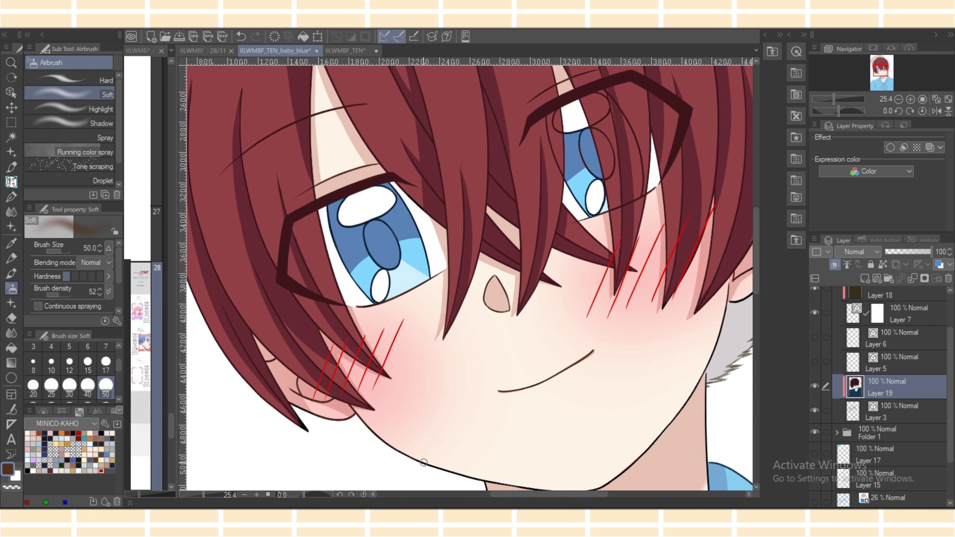
Enlarge the Soft airbrush to size 80 and recolour the jaw, neck and collarbone line art dark brown.
{"action": "left_click_drag", "start_coordinate": [755, 265], "coordinate": [755, 290]}
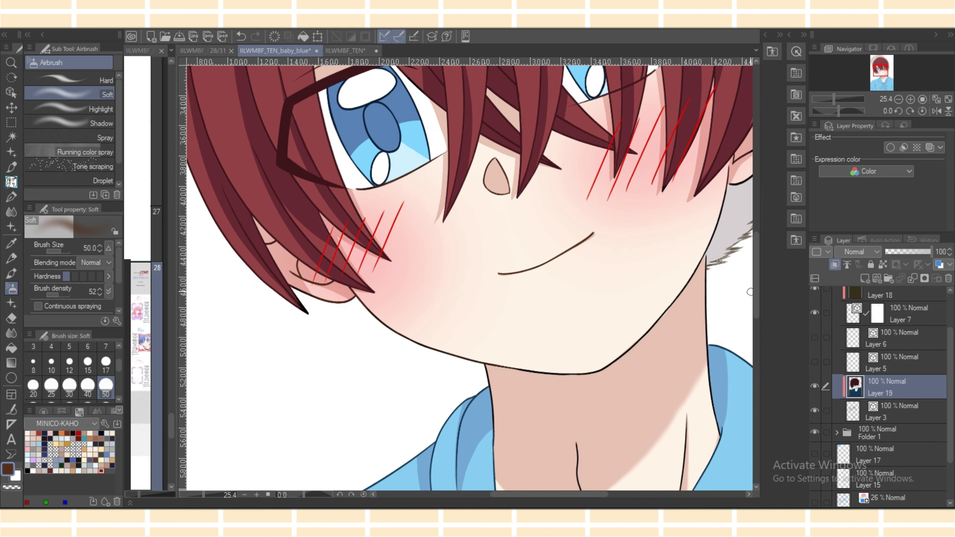
{"action": "left_click_drag", "start_coordinate": [118, 365], "coordinate": [119, 371]}
{"action": "left_click", "coordinate": [69, 389]}
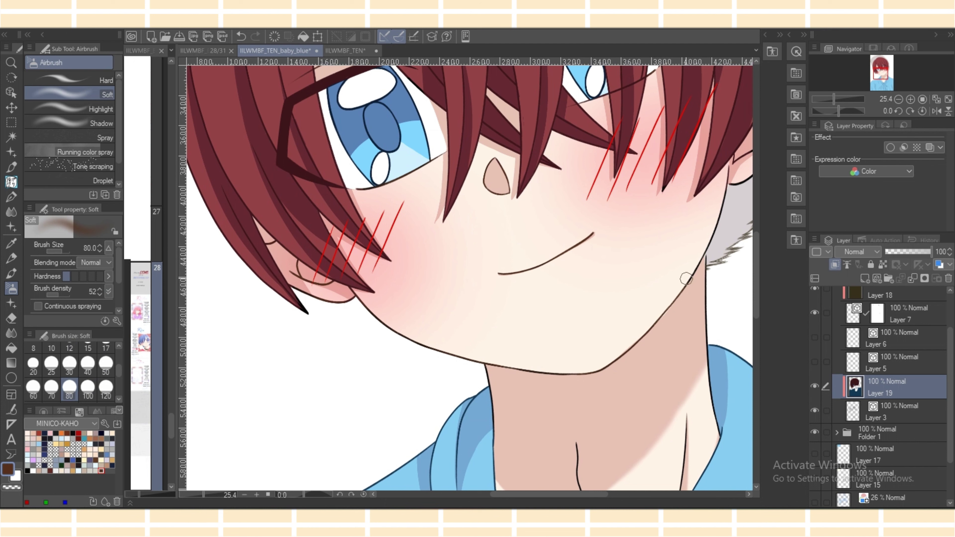
{"action": "scroll", "coordinate": [756, 274], "scroll_direction": "down", "scroll_amount": 5}
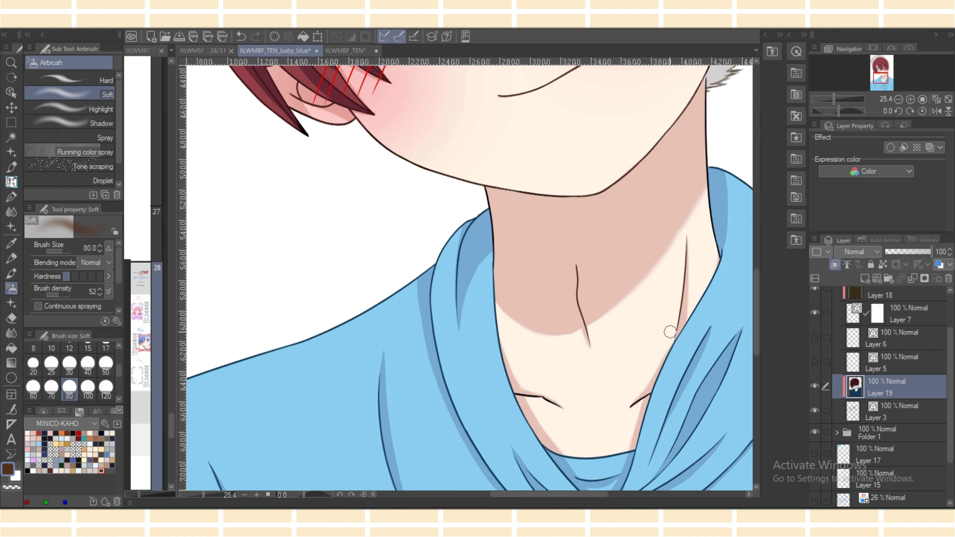
{"action": "left_click_drag", "start_coordinate": [541, 399], "coordinate": [522, 394]}
{"action": "scroll", "coordinate": [545, 368], "scroll_direction": "right", "scroll_amount": 4}
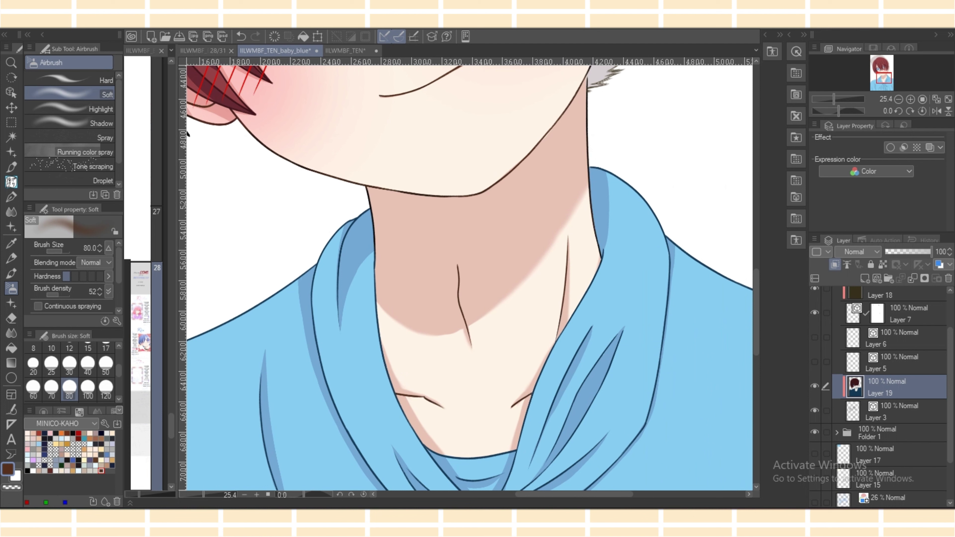
Switch to the skin shadow Layer 10 and set up the lasso fill tool with the pale pink swatch.
{"action": "left_click_drag", "start_coordinate": [949, 391], "coordinate": [950, 418]}
{"action": "left_click", "coordinate": [836, 390]}
{"action": "scroll", "coordinate": [884, 395], "scroll_direction": "down", "scroll_amount": 6}
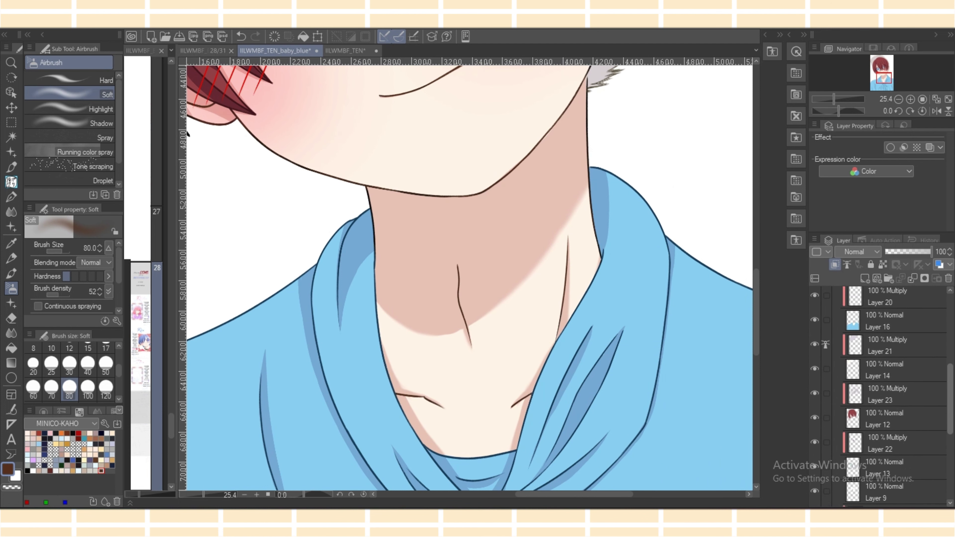
{"action": "left_click", "coordinate": [887, 425]}
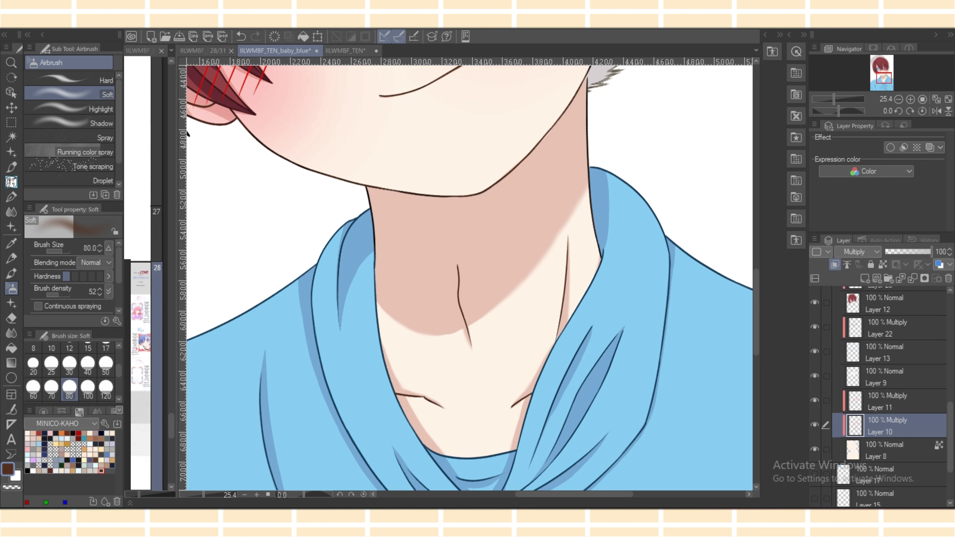
{"action": "left_click", "coordinate": [33, 439]}
{"action": "left_click", "coordinate": [10, 182]}
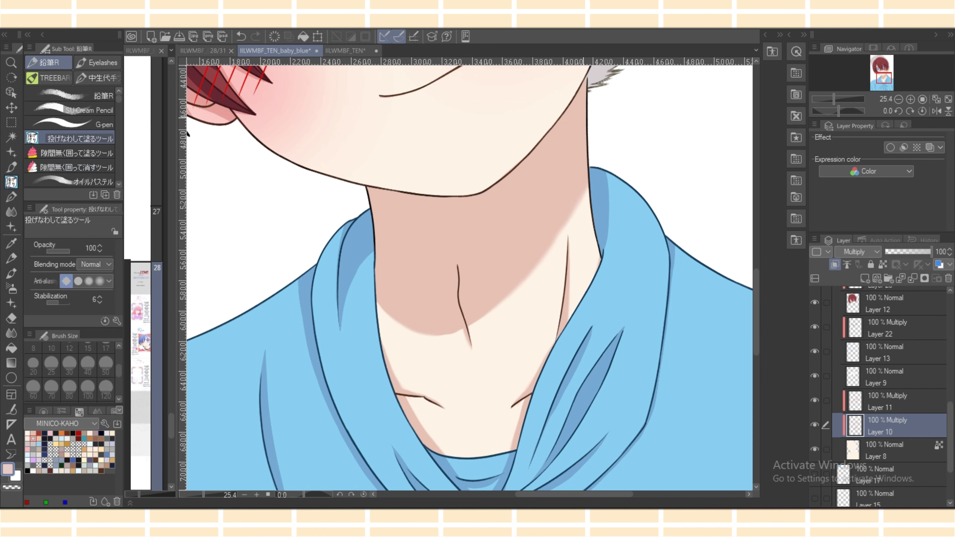
Check Layers 9 and 23 by toggling their visibility to see which one colours the edge of the neck.
{"action": "left_click_drag", "start_coordinate": [950, 437], "coordinate": [950, 429]}
{"action": "left_click", "coordinate": [887, 402]}
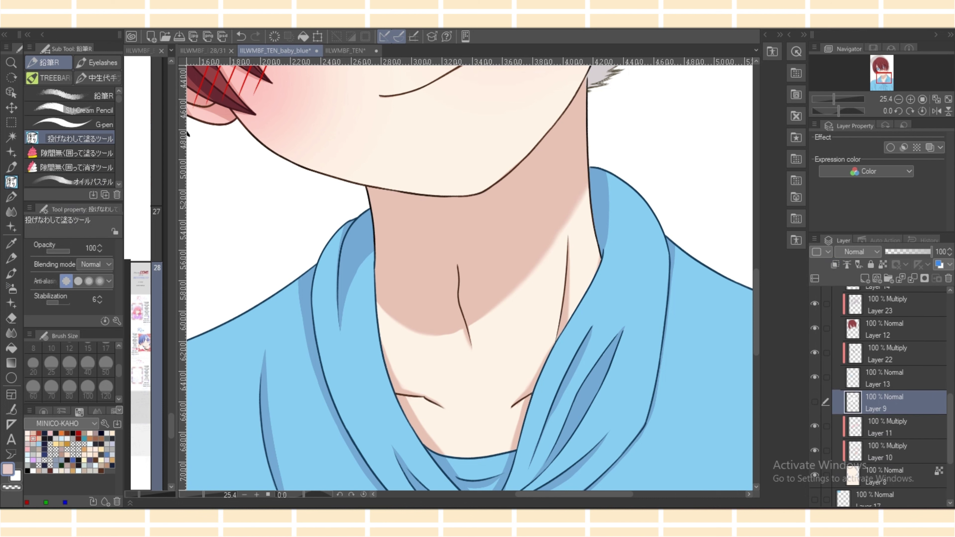
{"action": "scroll", "coordinate": [891, 395], "scroll_direction": "up", "scroll_amount": 3}
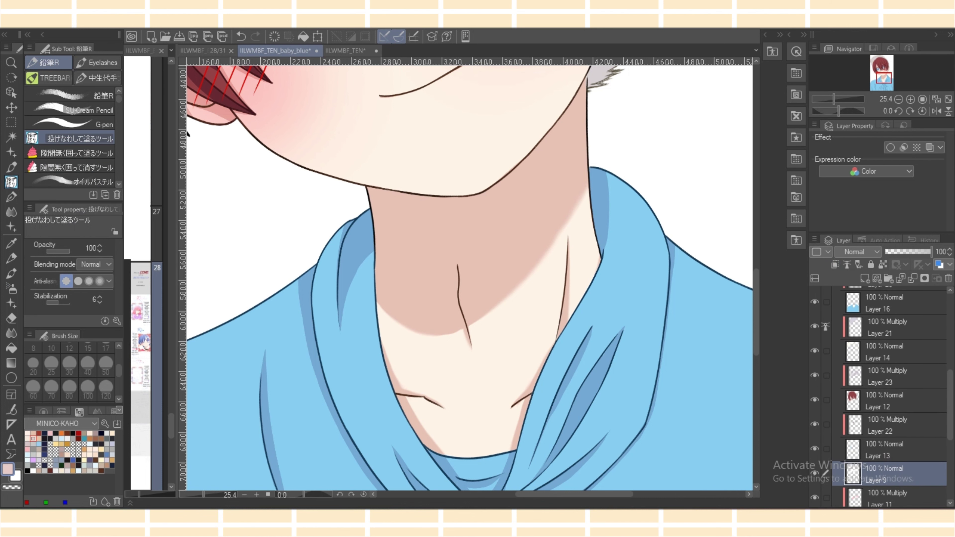
{"action": "left_click", "coordinate": [887, 376]}
{"action": "key", "text": "e"}
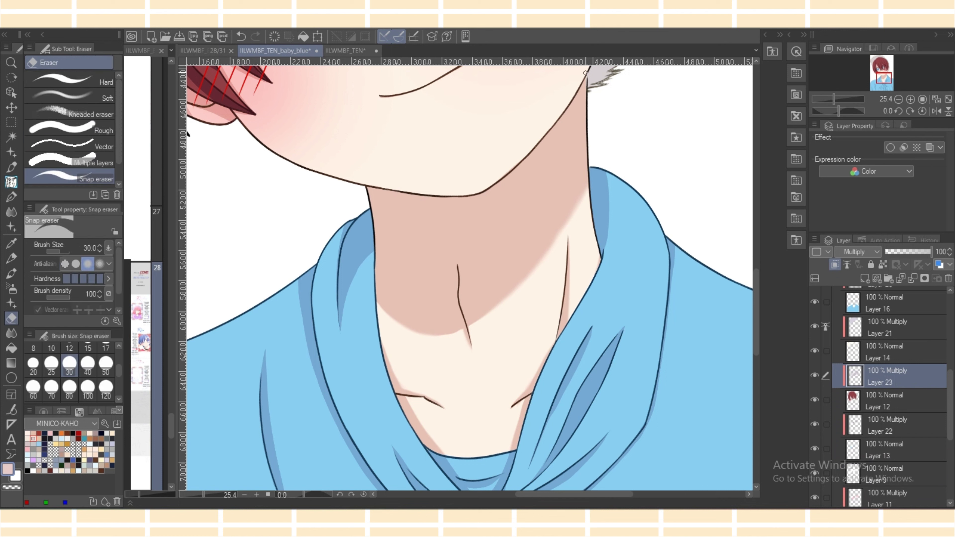
{"action": "key", "text": "p"}
{"action": "left_click", "coordinate": [815, 376]}
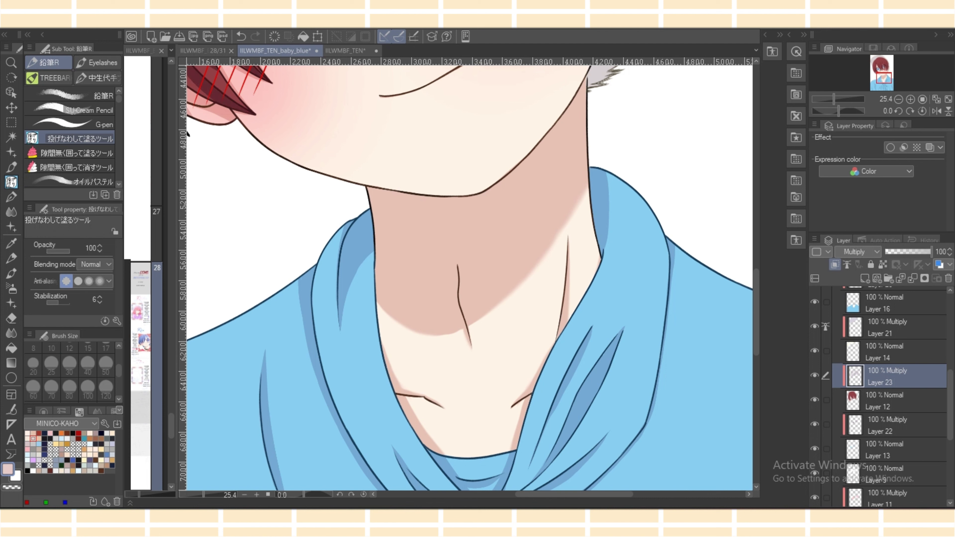
Erase the fur trim colour along the upper neck line on Layer 14 with the Snap eraser at size 30.
{"action": "left_click", "coordinate": [884, 352]}
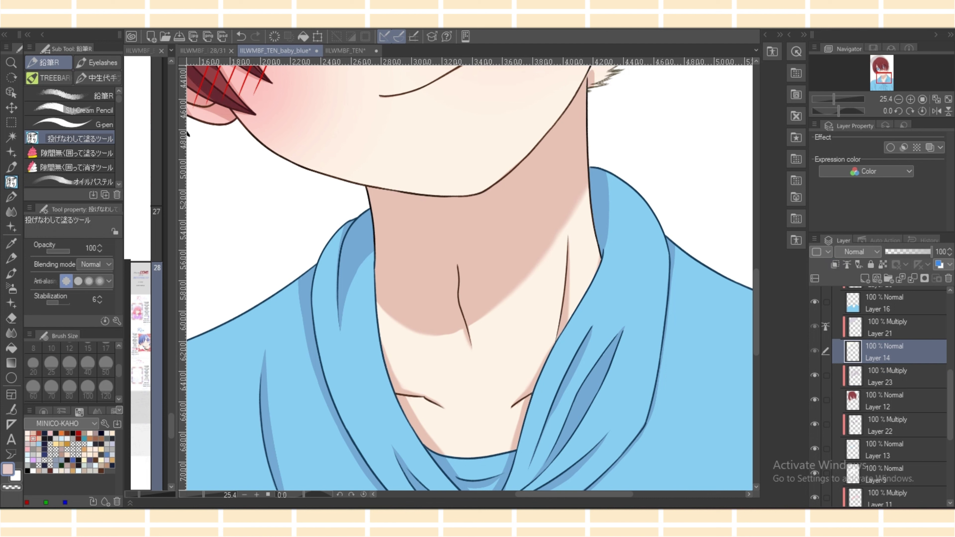
{"action": "key", "text": "e"}
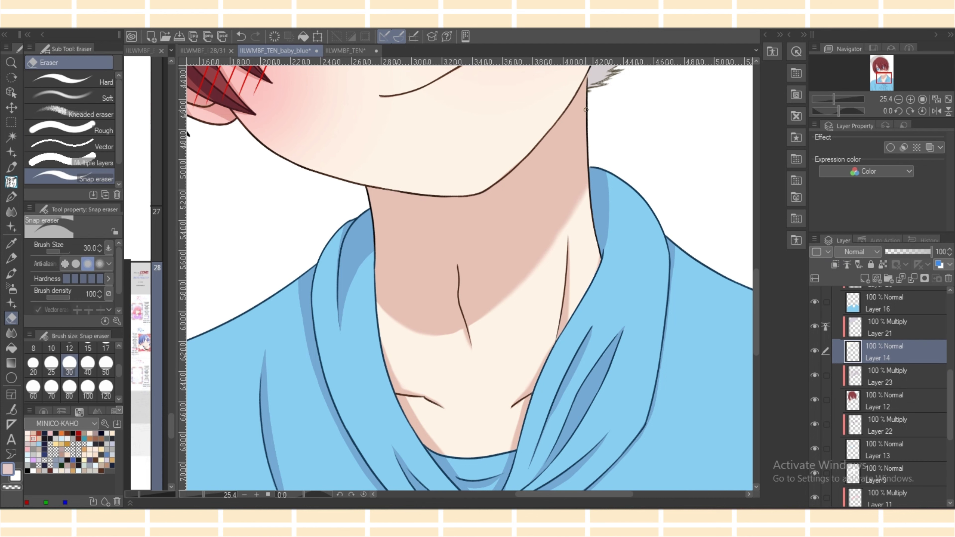
{"action": "key", "text": "b"}
{"action": "key", "text": "ctrl+z"}
{"action": "key", "text": "e"}
{"action": "left_click_drag", "start_coordinate": [584, 96], "coordinate": [582, 129]}
{"action": "key", "text": "b"}
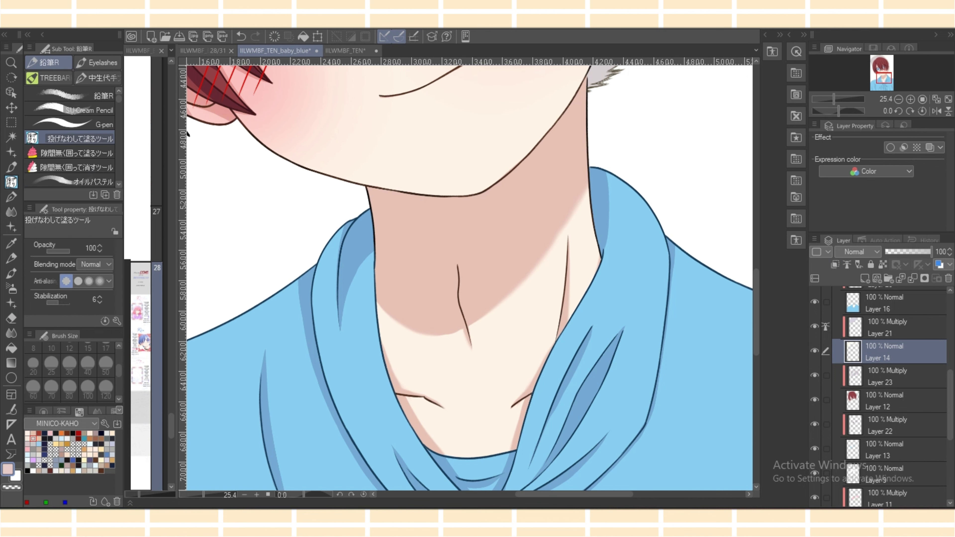
Sample the cream colour of the fur trim beside the ear and lock the transparent pixels of Layer 14.
{"action": "left_click_drag", "start_coordinate": [756, 312], "coordinate": [756, 240]}
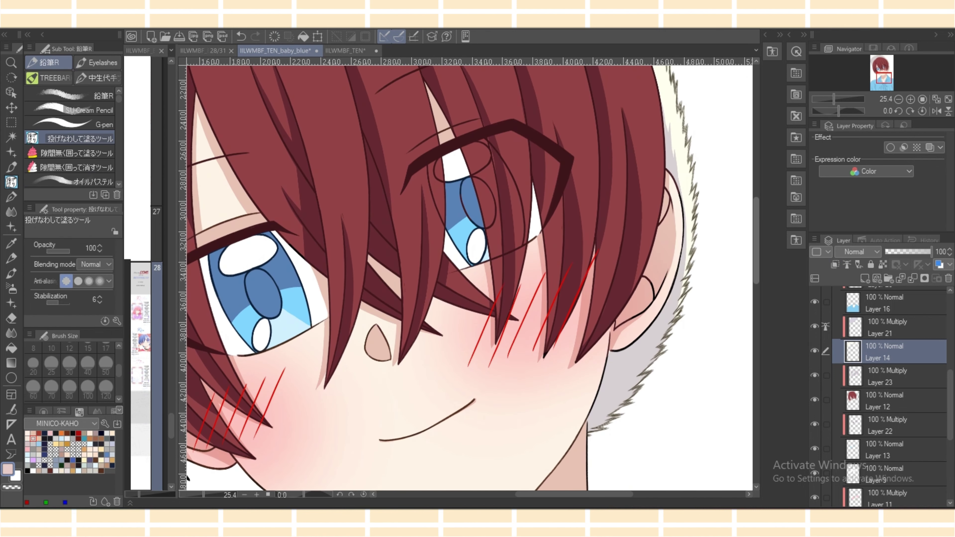
{"action": "left_click_drag", "start_coordinate": [188, 478], "coordinate": [188, 486]}
{"action": "left_click_drag", "start_coordinate": [949, 405], "coordinate": [950, 412]}
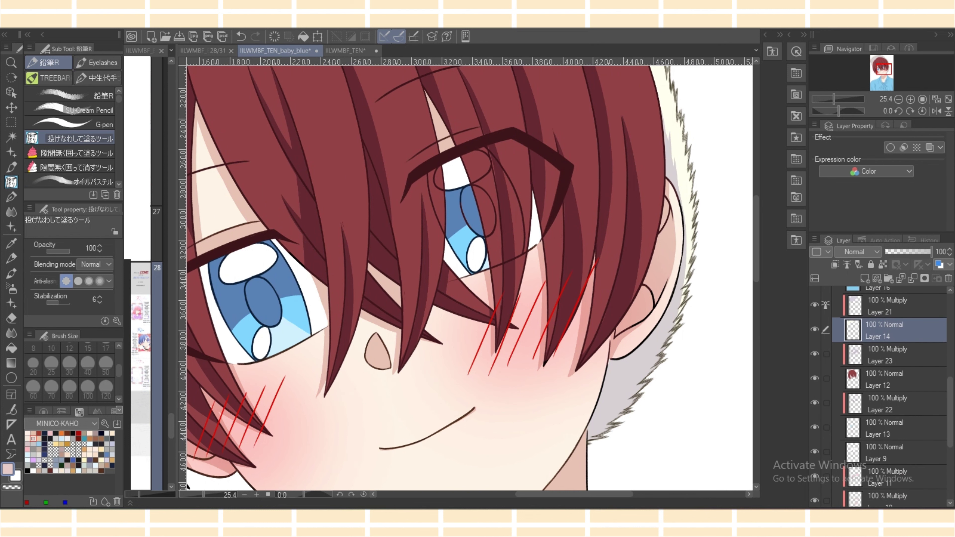
{"action": "left_click", "coordinate": [670, 233], "text": "alt"}
{"action": "left_click", "coordinate": [883, 265]}
Select the Multiply Layer 21 above the fur trim and pick the pale lavender swatch RGB 216, 208, 223.
{"action": "left_click", "coordinate": [888, 305]}
{"action": "left_click", "coordinate": [888, 330]}
{"action": "left_click", "coordinate": [888, 305]}
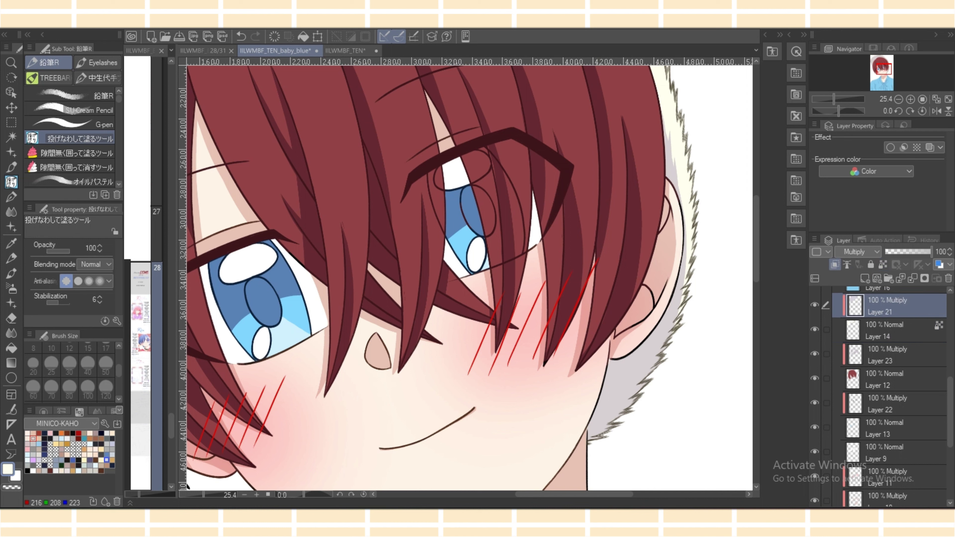
{"action": "left_click", "coordinate": [107, 460]}
Airbrush the line art of the ear beside the fur trim and the nearby jaw dark brown on Layer 19.
{"action": "left_click_drag", "start_coordinate": [950, 412], "coordinate": [950, 360]}
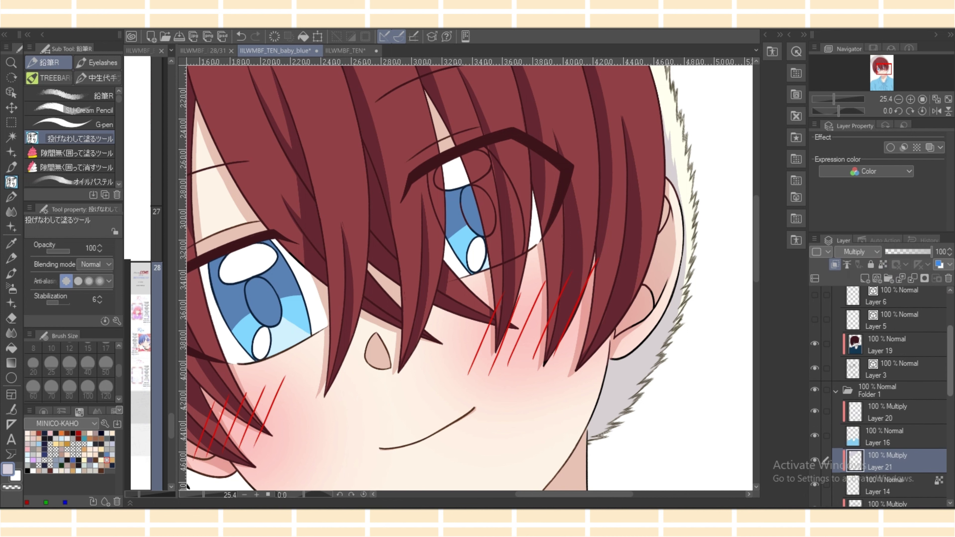
{"action": "left_click", "coordinate": [888, 344]}
{"action": "left_click", "coordinate": [101, 470]}
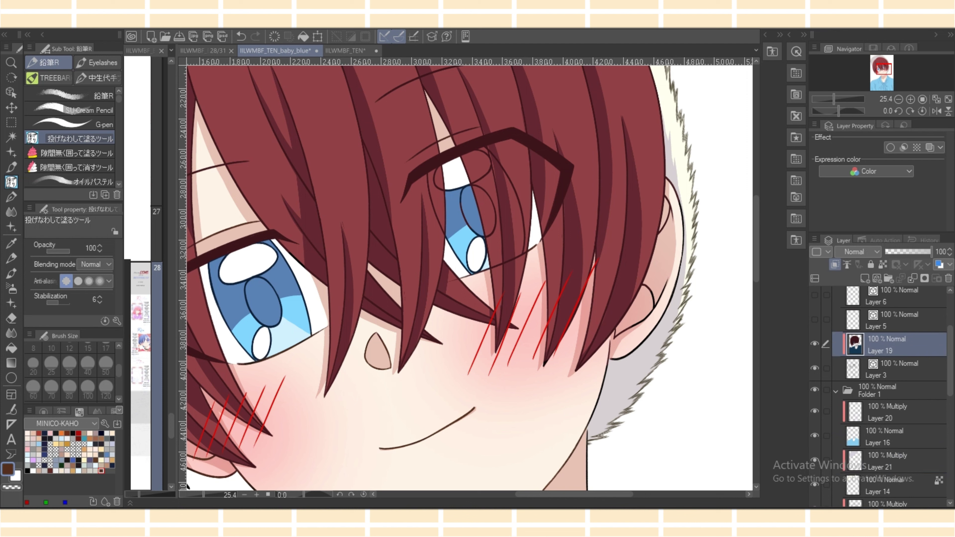
{"action": "left_click", "coordinate": [11, 288]}
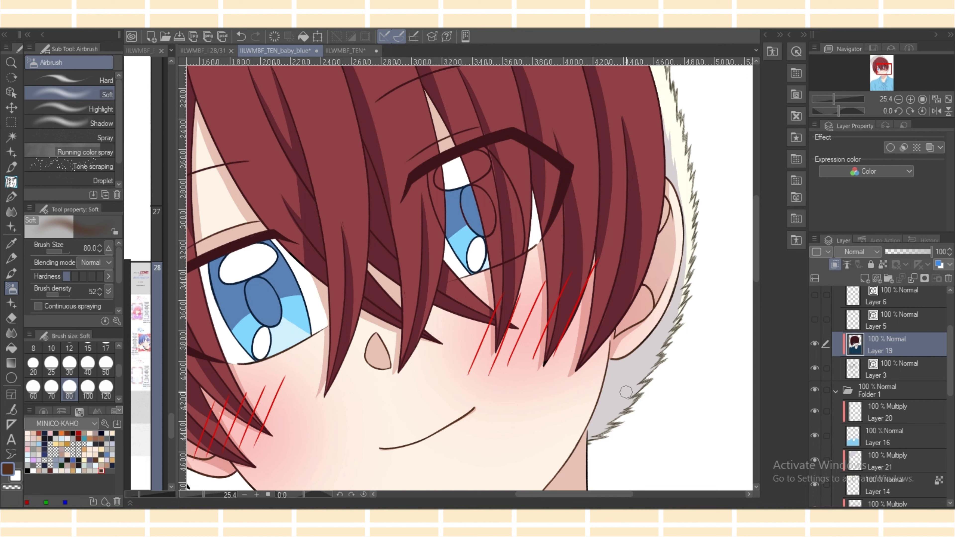
Sample the mauve hair shadow colour from Layer 23 and touch up the strand shadows near the ear with lasso fill and eraser.
{"action": "scroll", "coordinate": [894, 395], "scroll_direction": "down", "scroll_amount": 6}
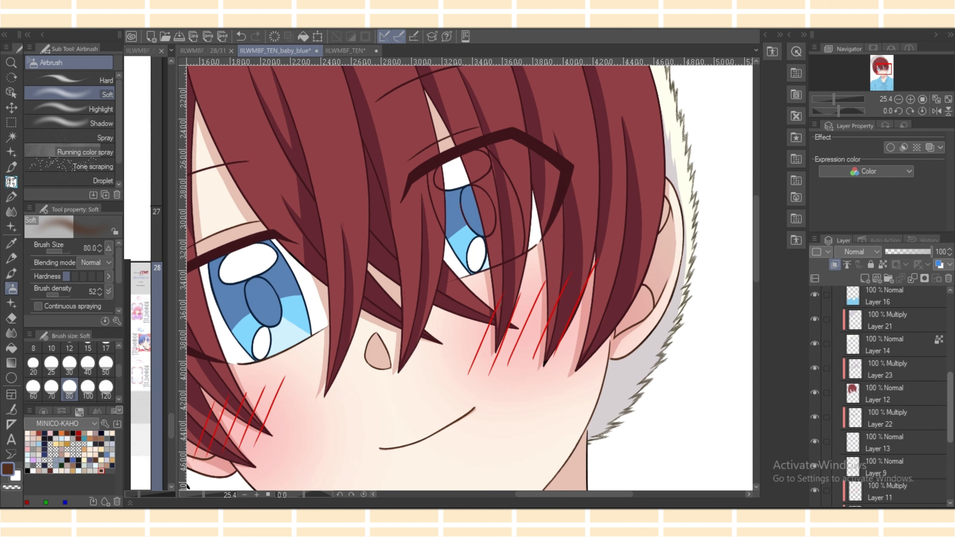
{"action": "left_click", "coordinate": [889, 353]}
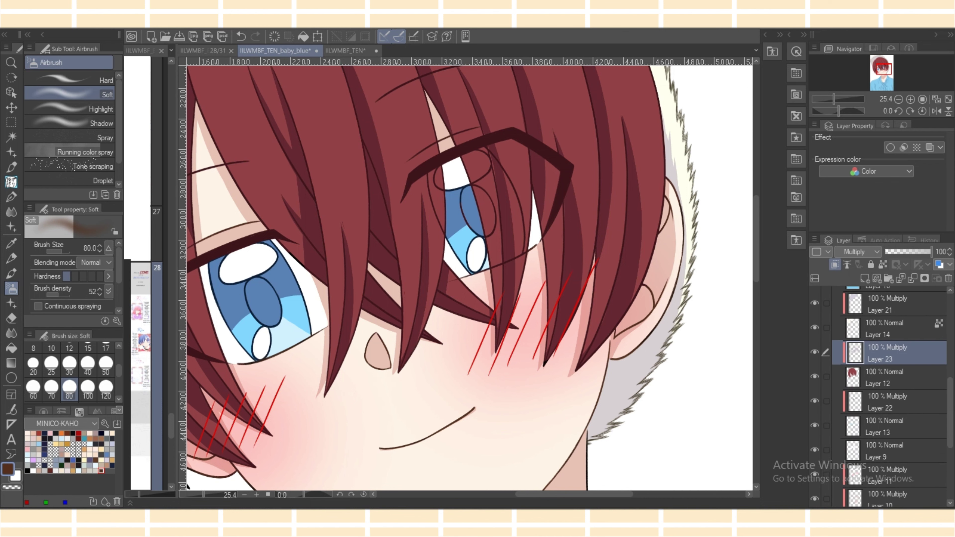
{"action": "left_click", "coordinate": [11, 244]}
{"action": "left_click", "coordinate": [69, 104]}
{"action": "left_click", "coordinate": [612, 290]}
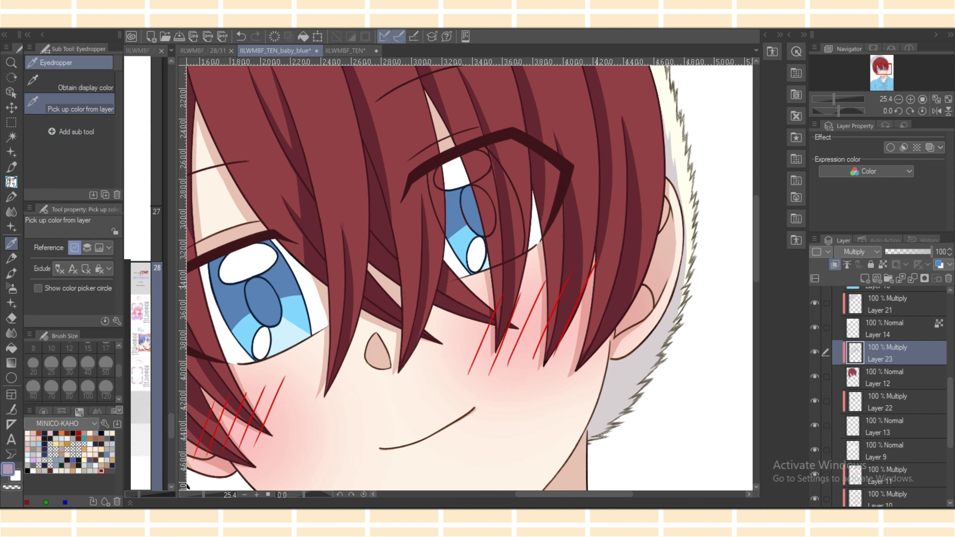
{"action": "left_click", "coordinate": [11, 182]}
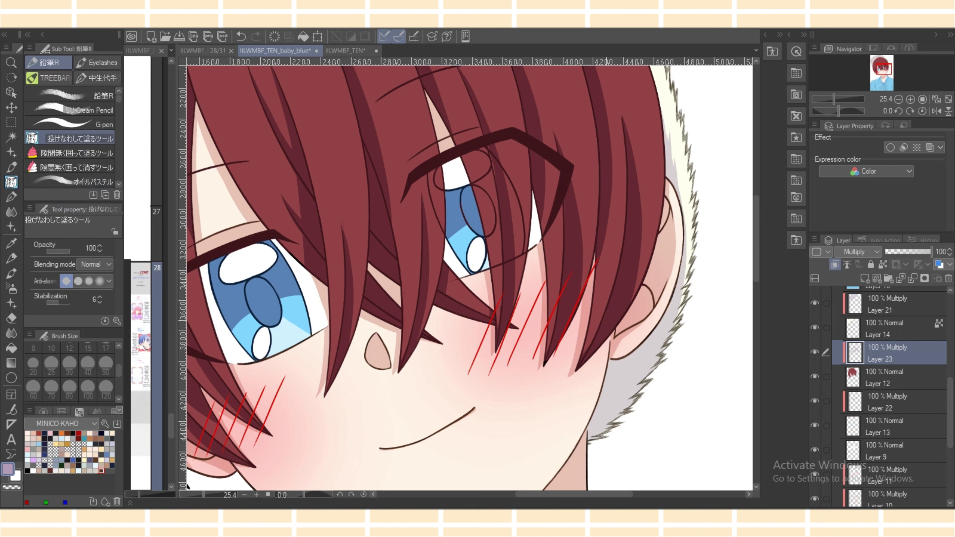
{"action": "key", "text": "e"}
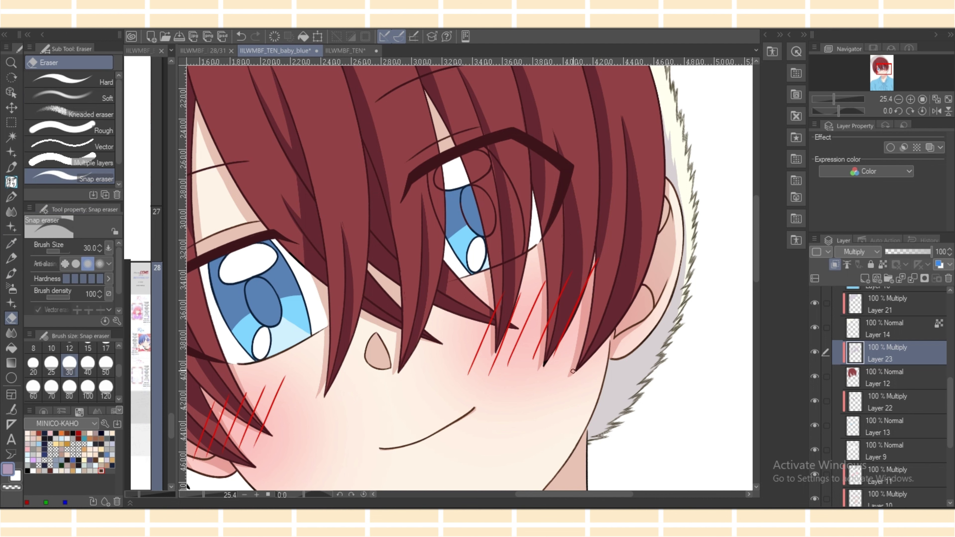
{"action": "key", "text": "p"}
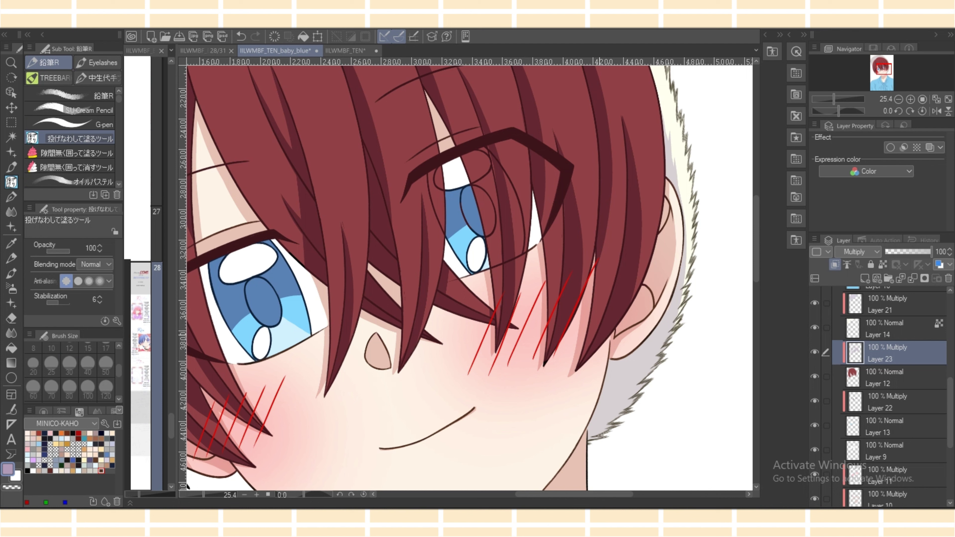
{"action": "key", "text": "e"}
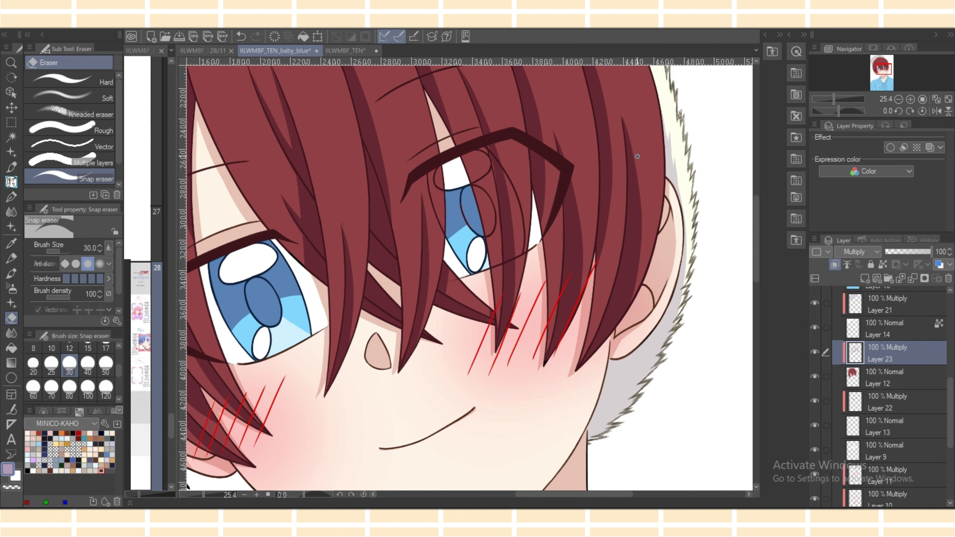
Refine the cel shadows of the hair strands crossing the partly covered eye on Layer 23 with lasso fill and Snap eraser.
{"action": "key", "text": "p"}
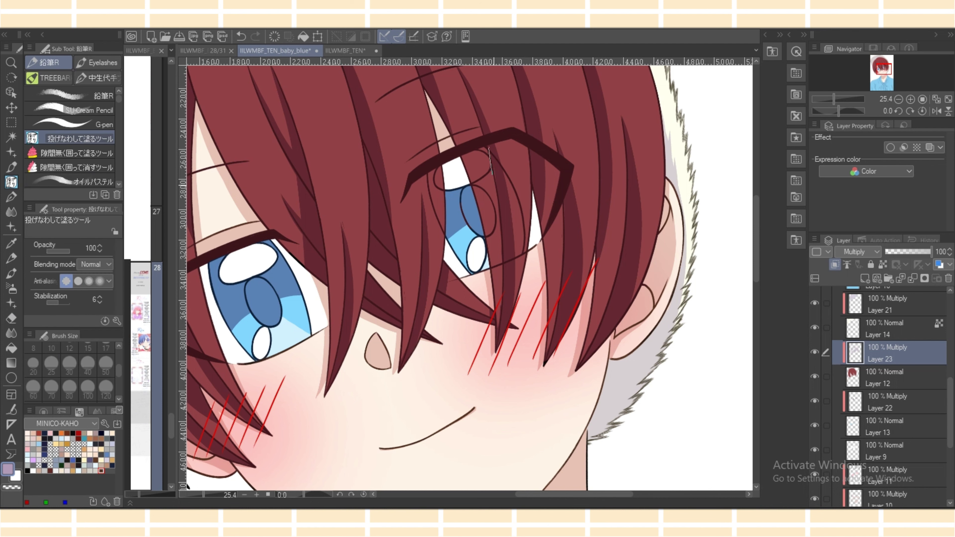
{"action": "key", "text": "e"}
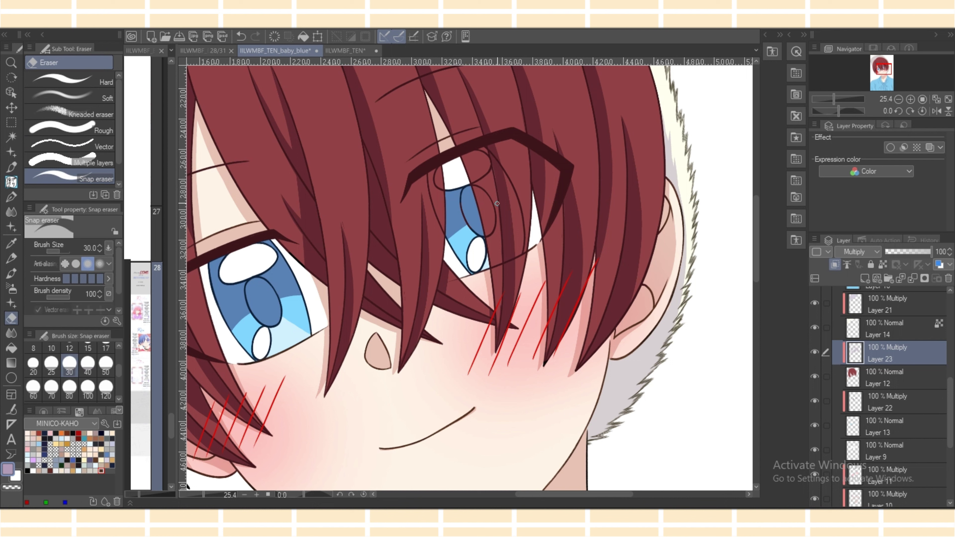
{"action": "key", "text": "p"}
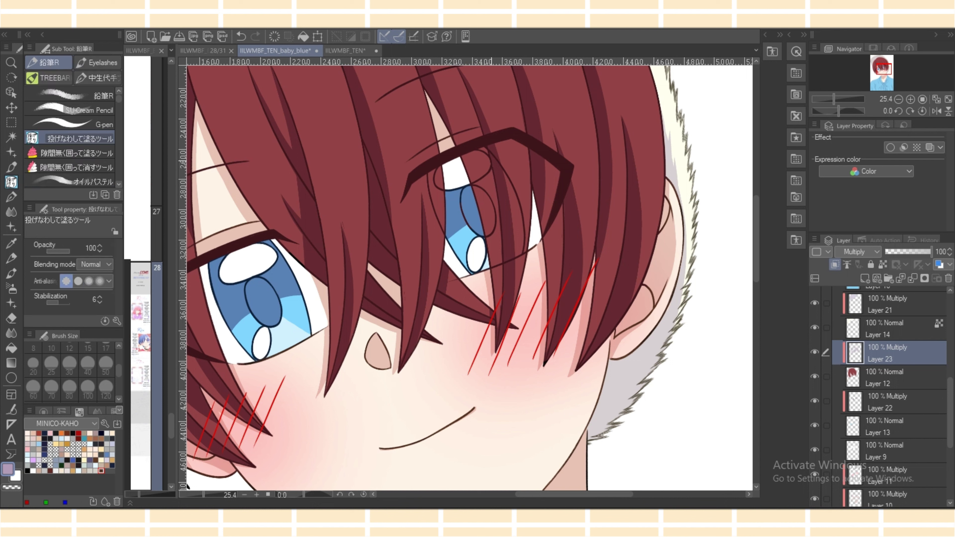
{"action": "key", "text": "e"}
{"action": "left_click_drag", "start_coordinate": [502, 261], "coordinate": [501, 269]}
{"action": "key", "text": "p"}
Clean up the strand shadows of the central fringe above the nose with Snap eraser and lasso fill.
{"action": "key", "text": "e"}
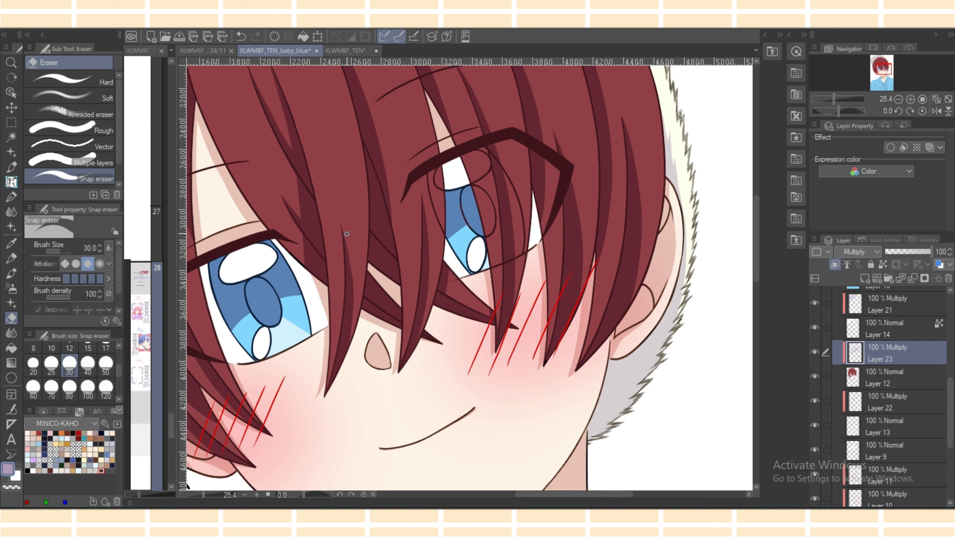
{"action": "key", "text": "p"}
{"action": "key", "text": "e"}
{"action": "key", "text": "p"}
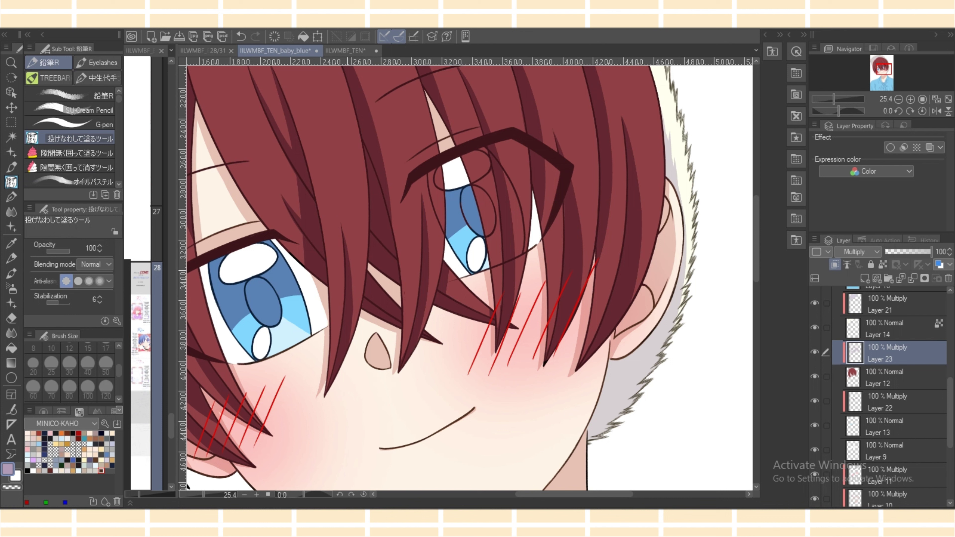
{"action": "key", "text": "e"}
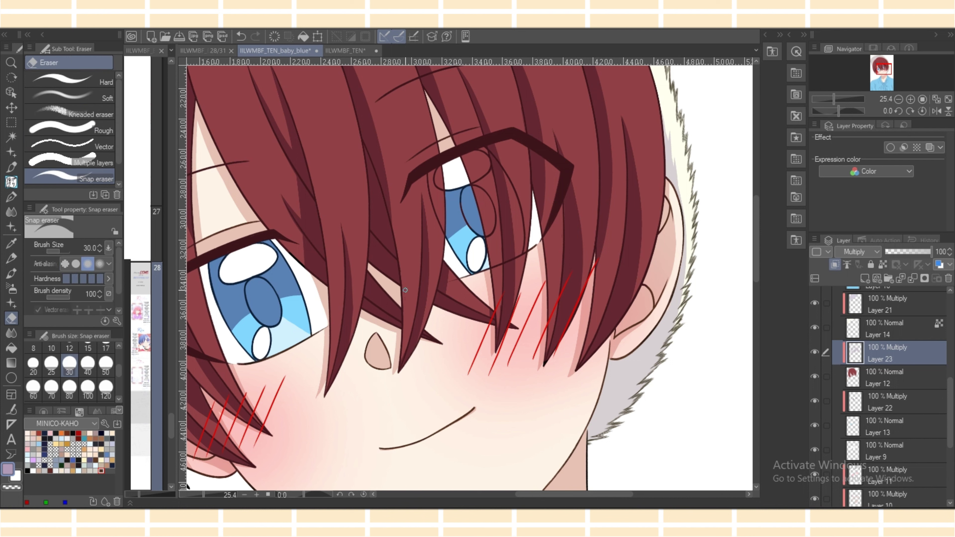
{"action": "key", "text": "p"}
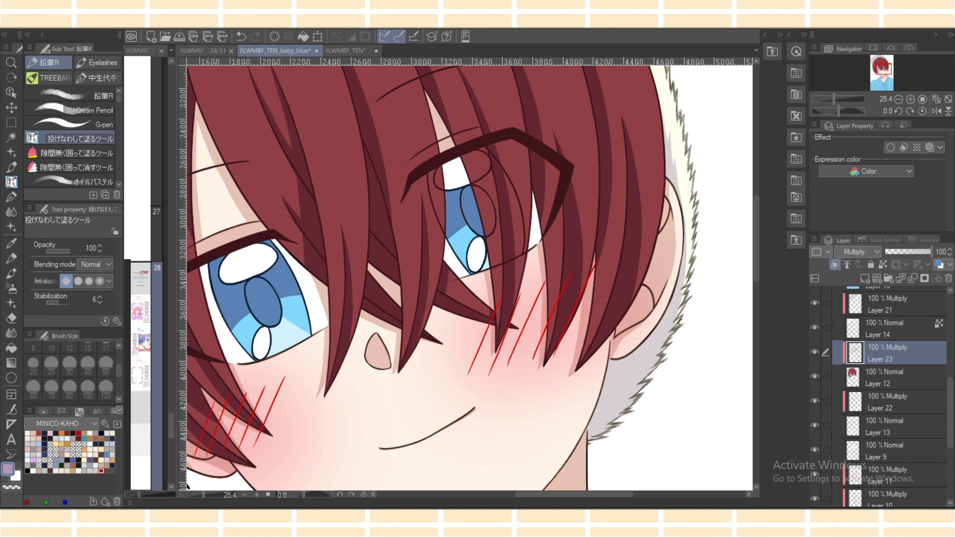
Lasso-fill shadow along the hair strand beside the outer corner of the larger, uncovered eye.
{"action": "scroll", "coordinate": [470, 274], "scroll_direction": "left", "scroll_amount": 5}
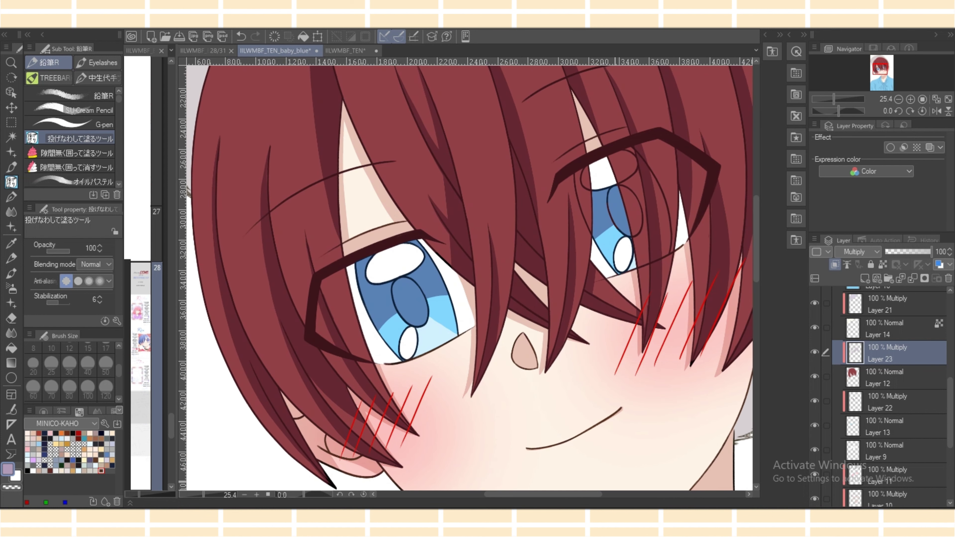
{"action": "scroll", "coordinate": [470, 275], "scroll_direction": "down", "scroll_amount": 1}
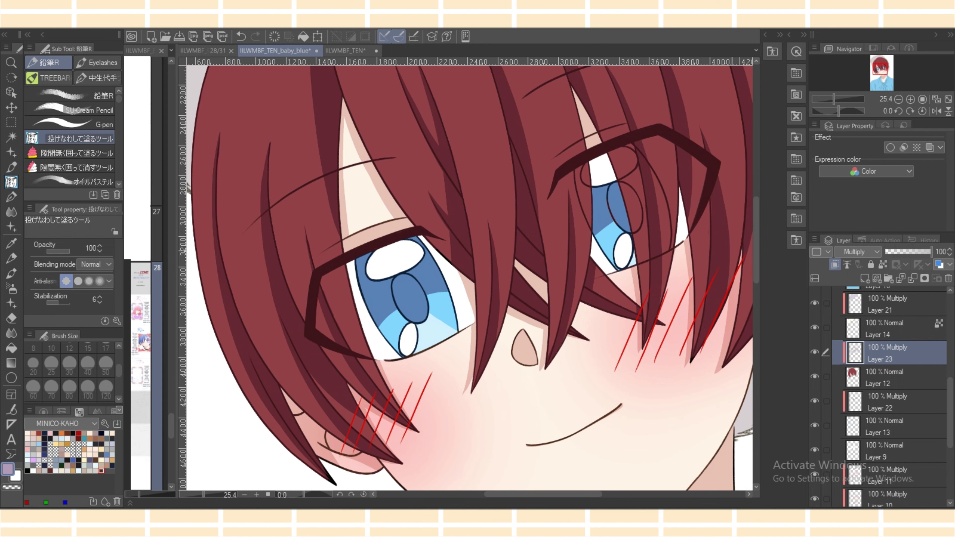
{"action": "scroll", "coordinate": [470, 278], "scroll_direction": "up", "scroll_amount": 5}
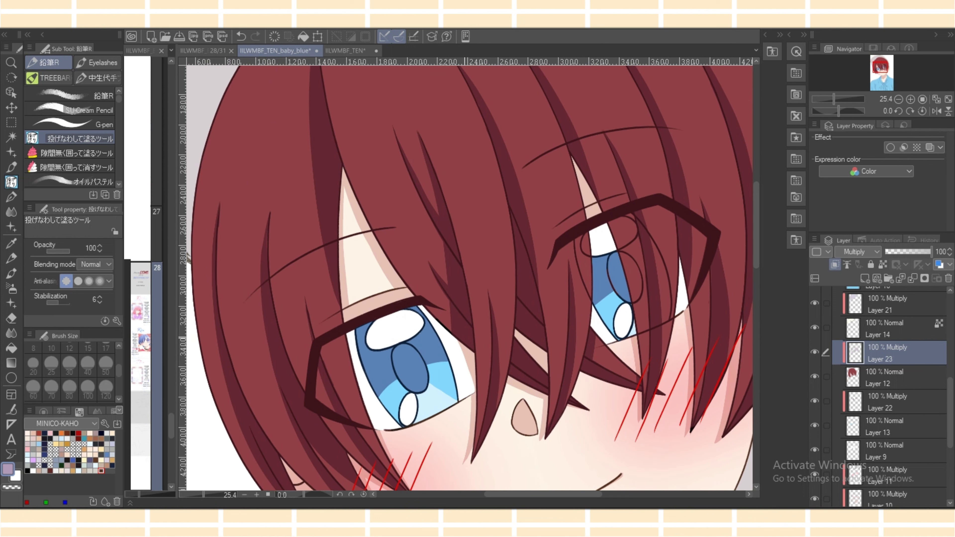
{"action": "key", "text": "e"}
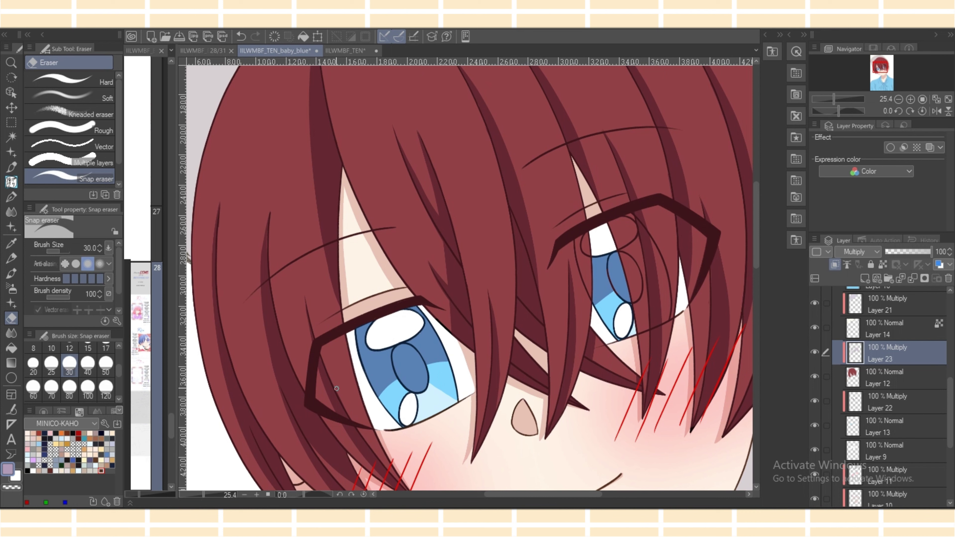
{"action": "key", "text": "p"}
{"action": "left_click_drag", "start_coordinate": [317, 348], "coordinate": [321, 363]}
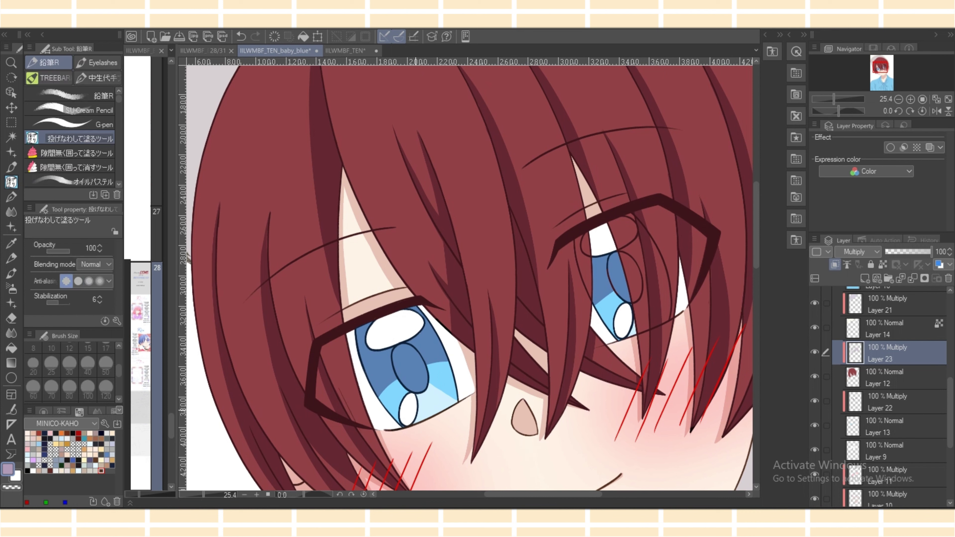
{"action": "left_click", "coordinate": [241, 36]}
{"action": "key", "text": "ctrl+y"}
Touch up the thin shadows on the outermost strands beyond the larger eye with Snap eraser and lasso fill.
{"action": "key", "text": "e"}
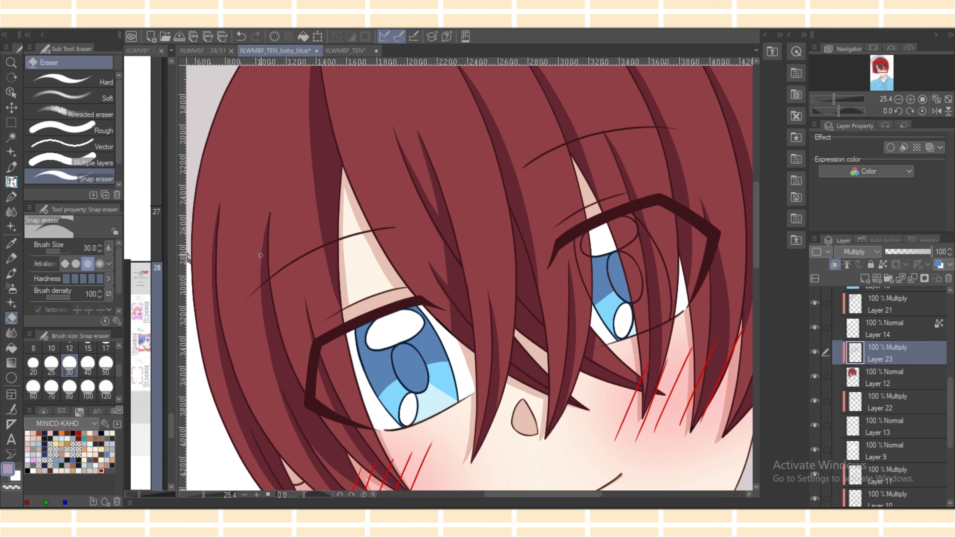
{"action": "key", "text": "p"}
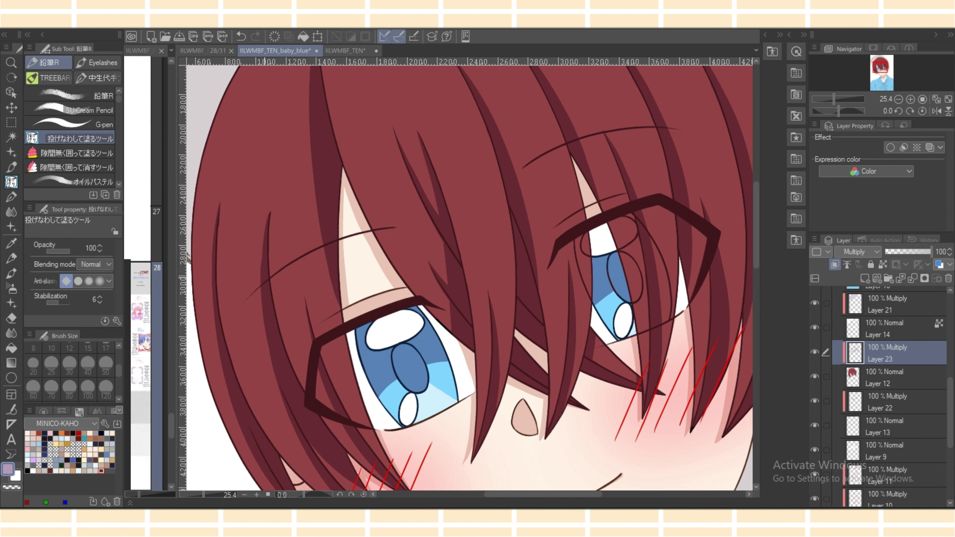
{"action": "key", "text": "e"}
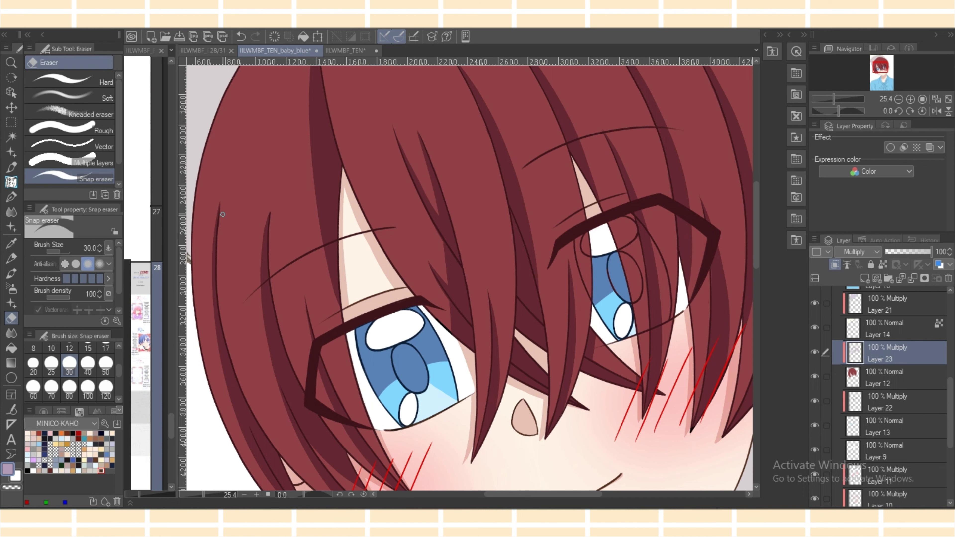
{"action": "key", "text": "g"}
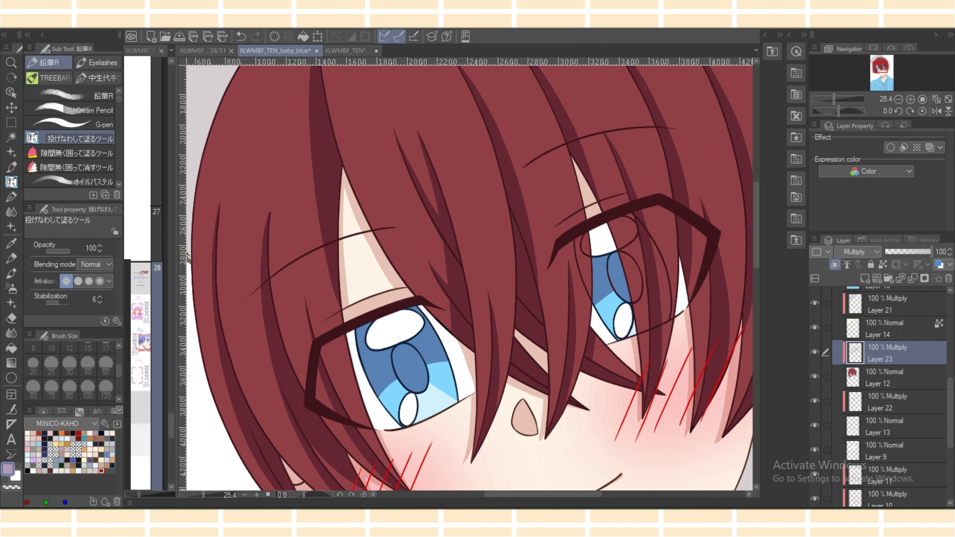
Refine the long strand shadows running from the crown toward the partly covered eye with Snap eraser and lasso fill.
{"action": "scroll", "coordinate": [469, 278], "scroll_direction": "up", "scroll_amount": 2}
{"action": "scroll", "coordinate": [603, 227], "scroll_direction": "up", "scroll_amount": 1}
{"action": "key", "text": "e"}
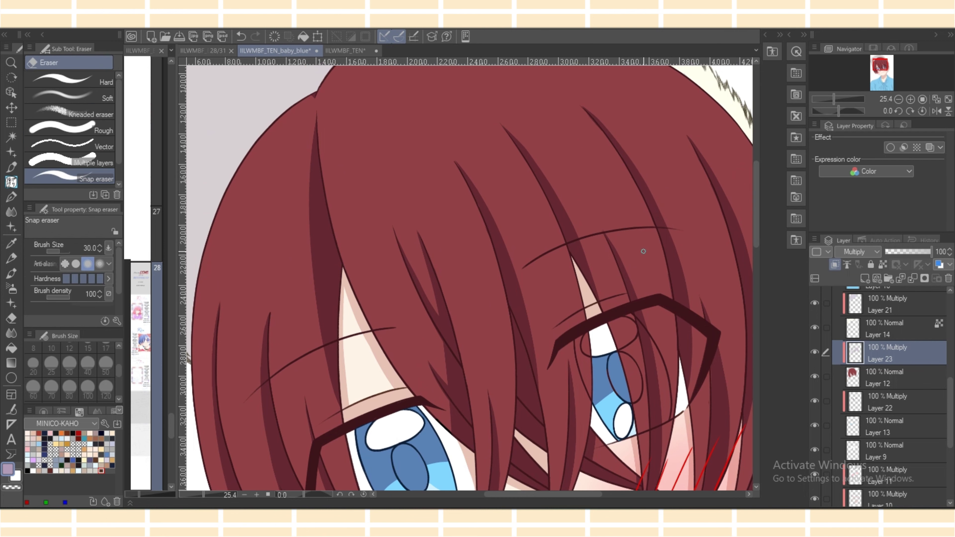
{"action": "key", "text": "p"}
{"action": "key", "text": "e"}
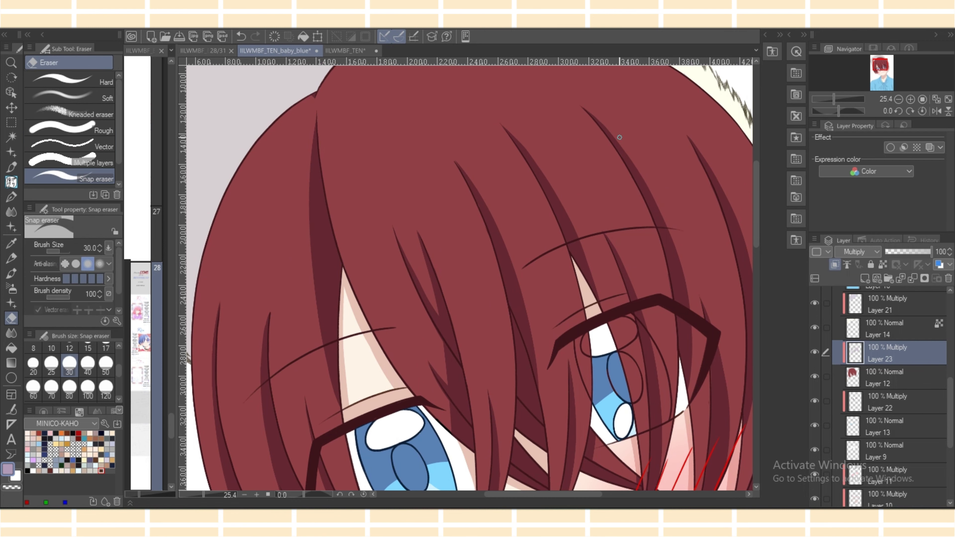
{"action": "key", "text": "p"}
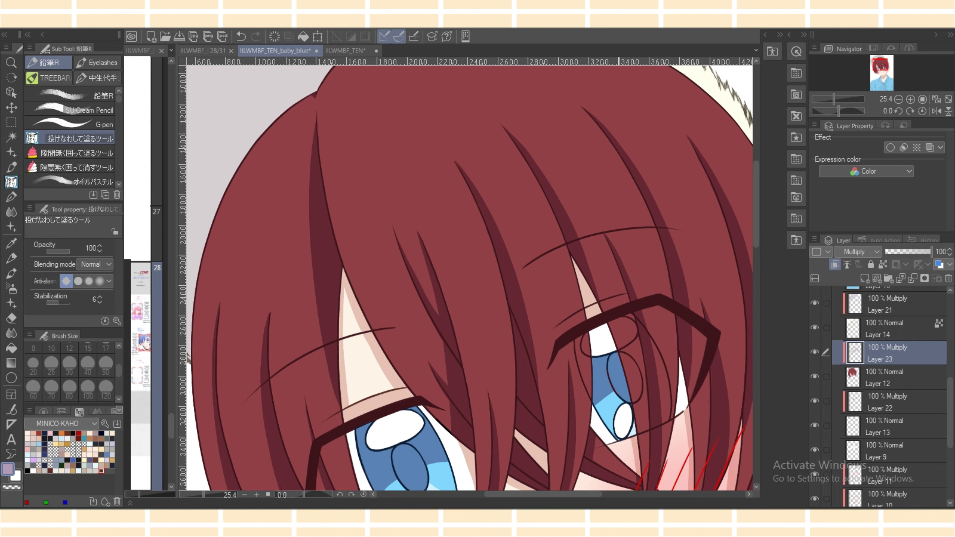
{"action": "key", "text": "e"}
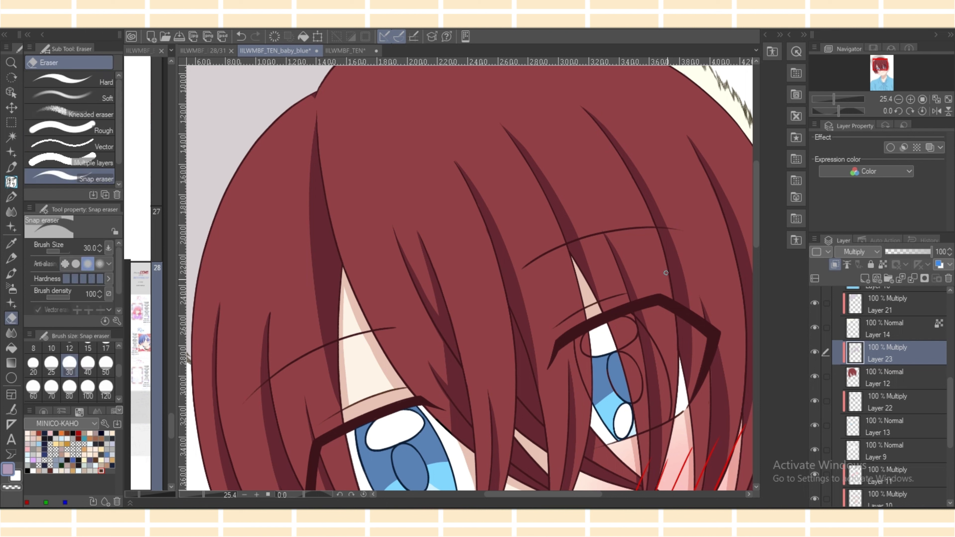
Tidy the shadow along the central fringe strand between the two eyes on Layer 23.
{"action": "key", "text": "p"}
{"action": "key", "text": "e"}
{"action": "key", "text": "p"}
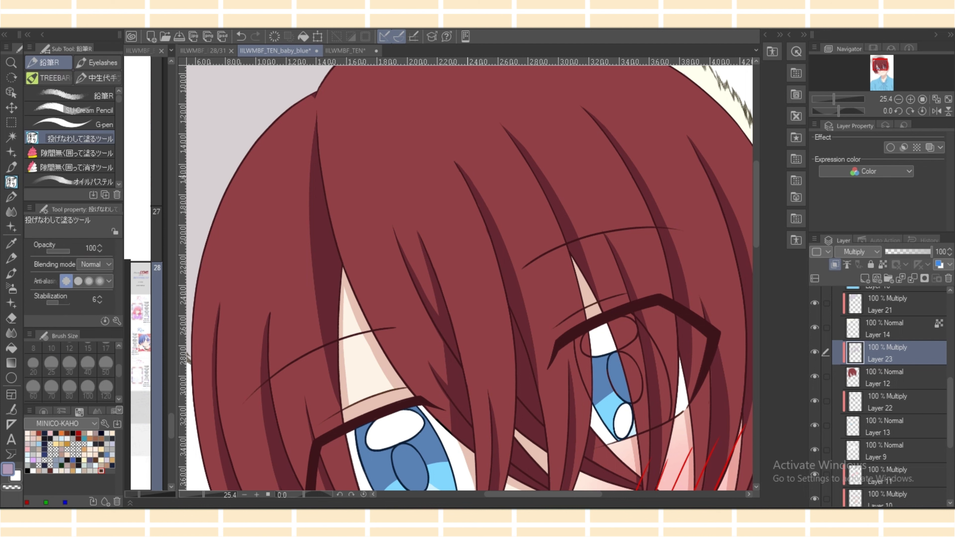
{"action": "key", "text": "e"}
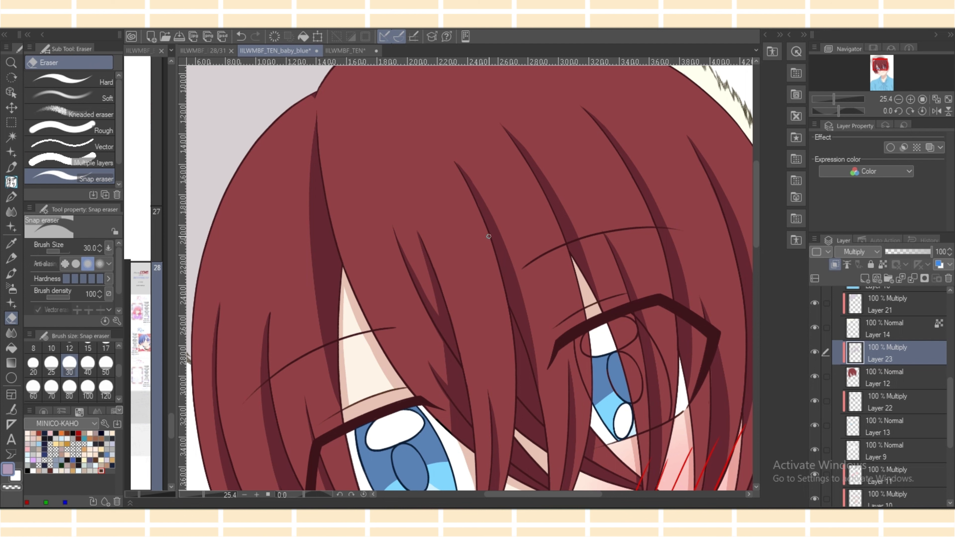
{"action": "key", "text": "p"}
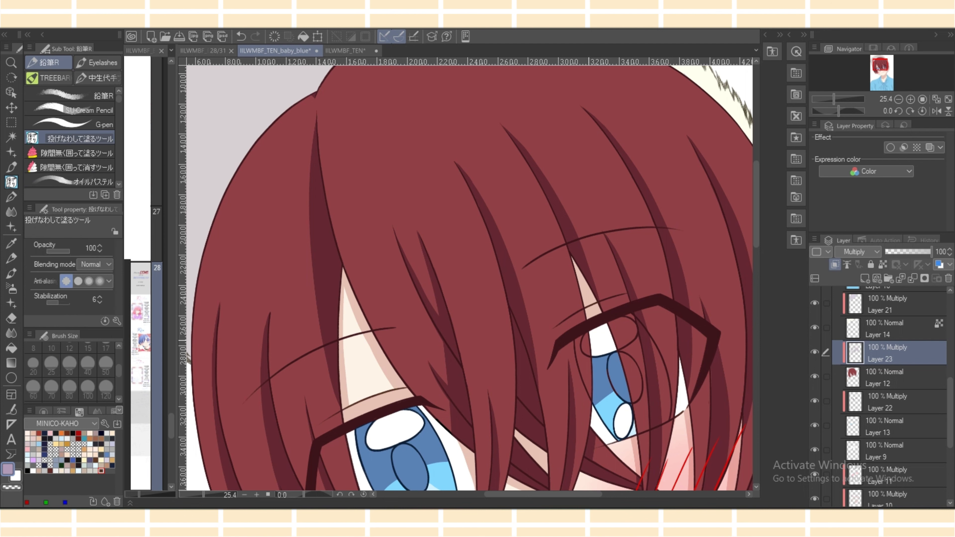
Collapse Folder 1 and add a new Multiply layer above it, clipped to the folder.
{"action": "left_click_drag", "start_coordinate": [565, 494], "coordinate": [581, 494]}
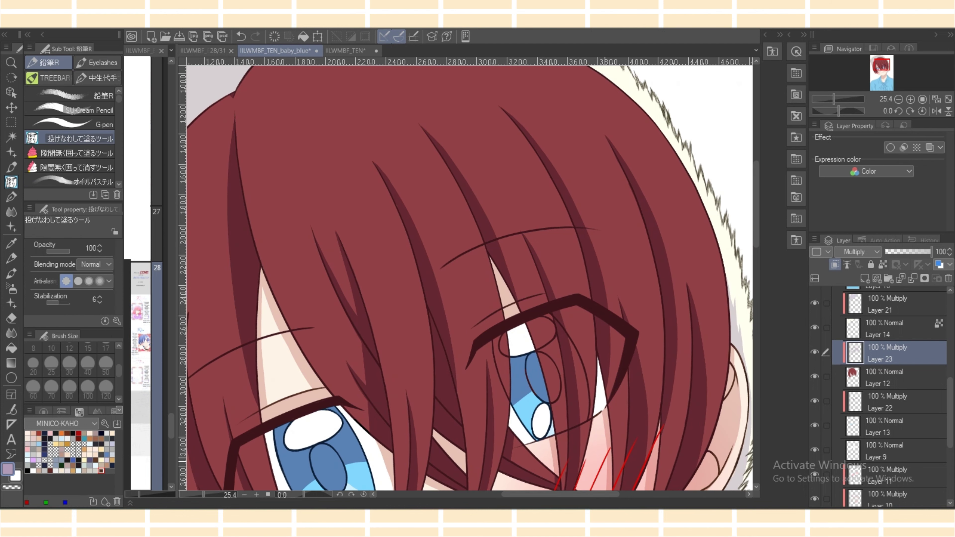
{"action": "scroll", "coordinate": [470, 276], "scroll_direction": "down", "scroll_amount": 5}
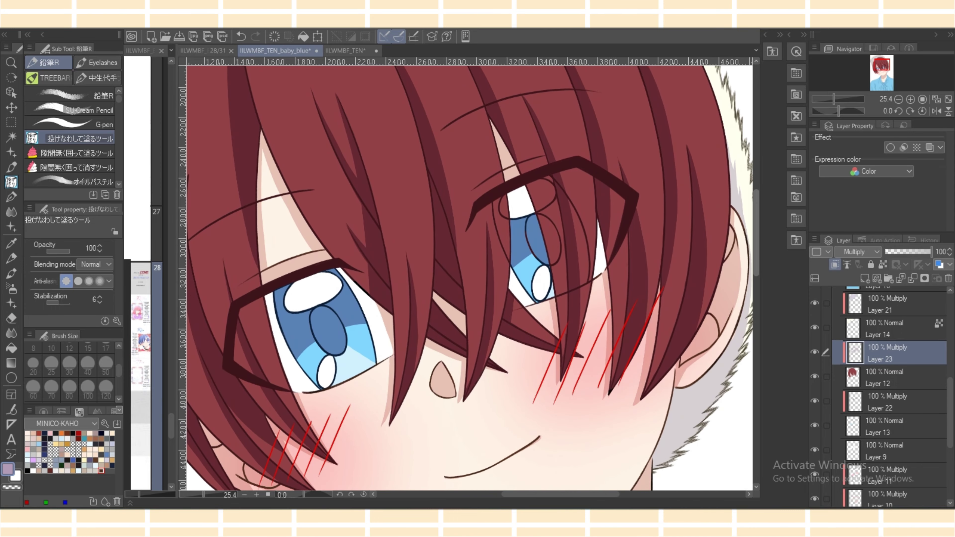
{"action": "key", "text": "ctrl+minus"}
{"action": "key", "text": "ctrl+minus"}
{"action": "key", "text": "ctrl+minus"}
{"action": "key", "text": "ctrl+minus"}
{"action": "key", "text": "ctrl+minus"}
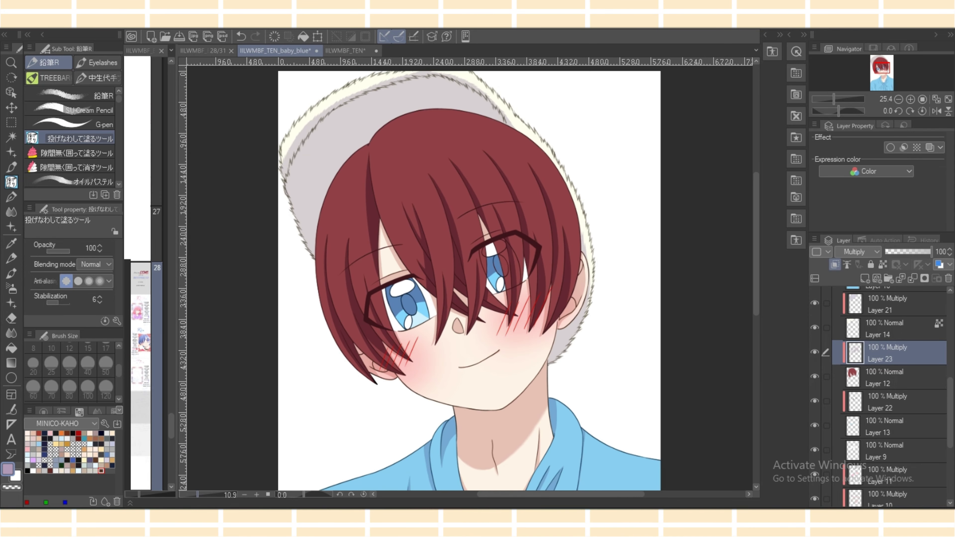
{"action": "scroll", "coordinate": [887, 394], "scroll_direction": "up", "scroll_amount": 5}
{"action": "left_click_drag", "start_coordinate": [950, 369], "coordinate": [949, 366]}
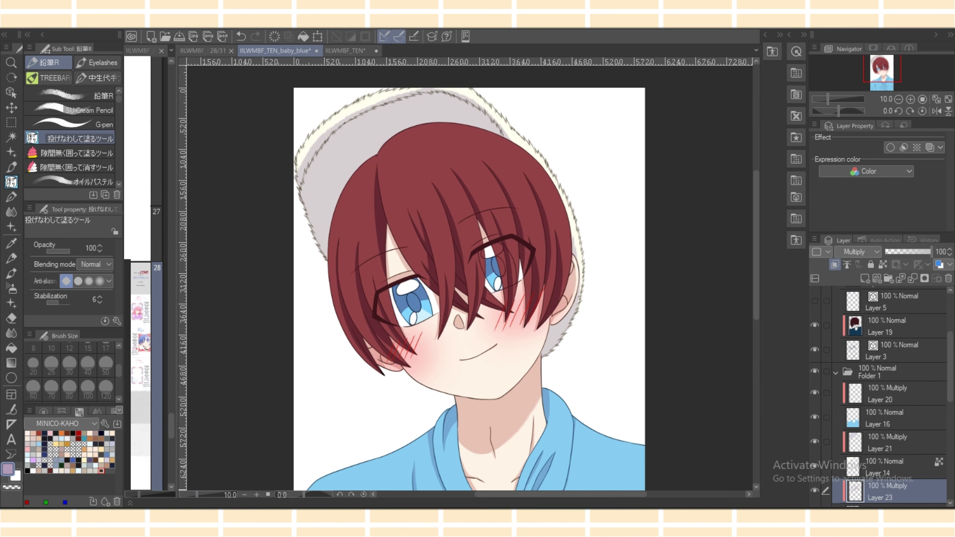
{"action": "left_click", "coordinate": [836, 373]}
{"action": "left_click", "coordinate": [864, 278]}
{"action": "left_click", "coordinate": [834, 264]}
{"action": "left_click", "coordinate": [861, 252]}
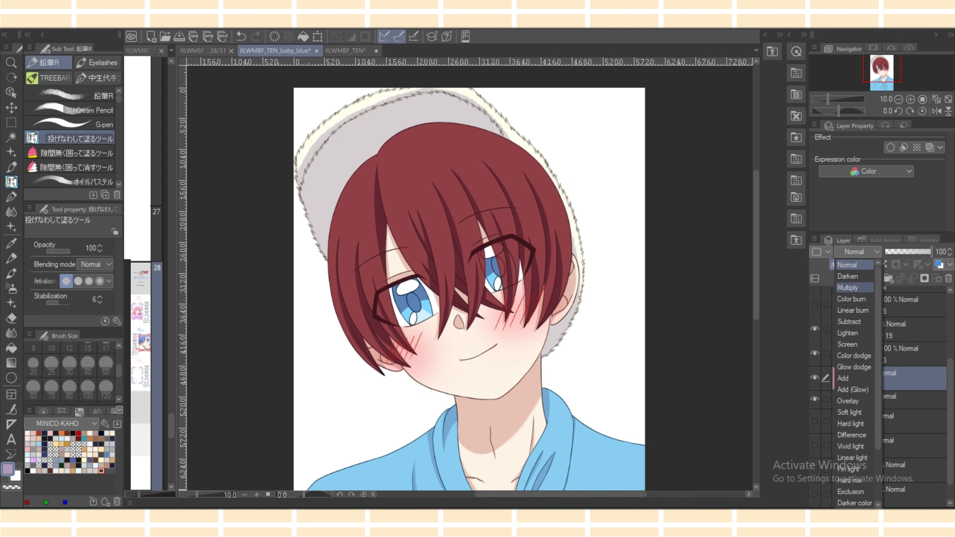
{"action": "left_click", "coordinate": [850, 287]}
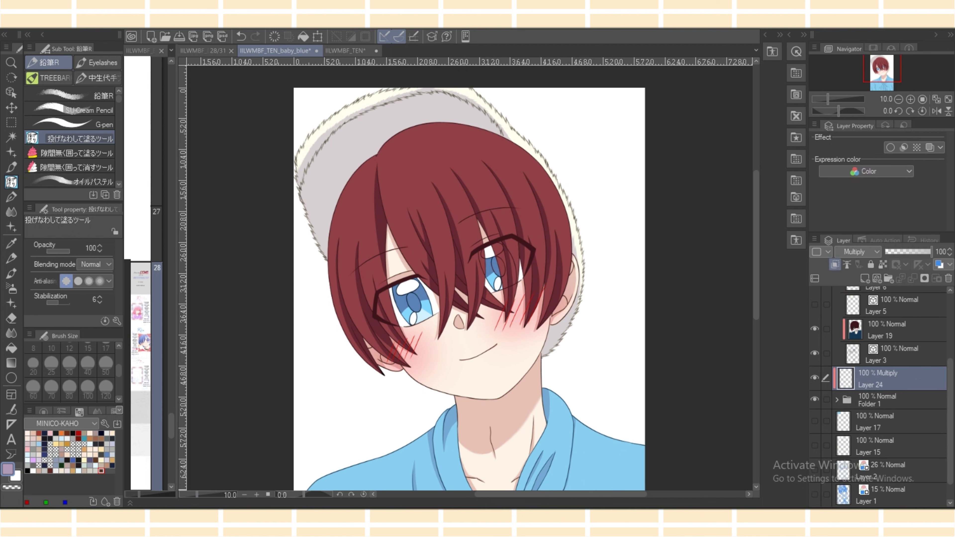
Pick the pale lavender swatch and lasso-fill broad shadows across the top of the hair and the hood lining on Layer 24.
{"action": "left_click", "coordinate": [107, 459]}
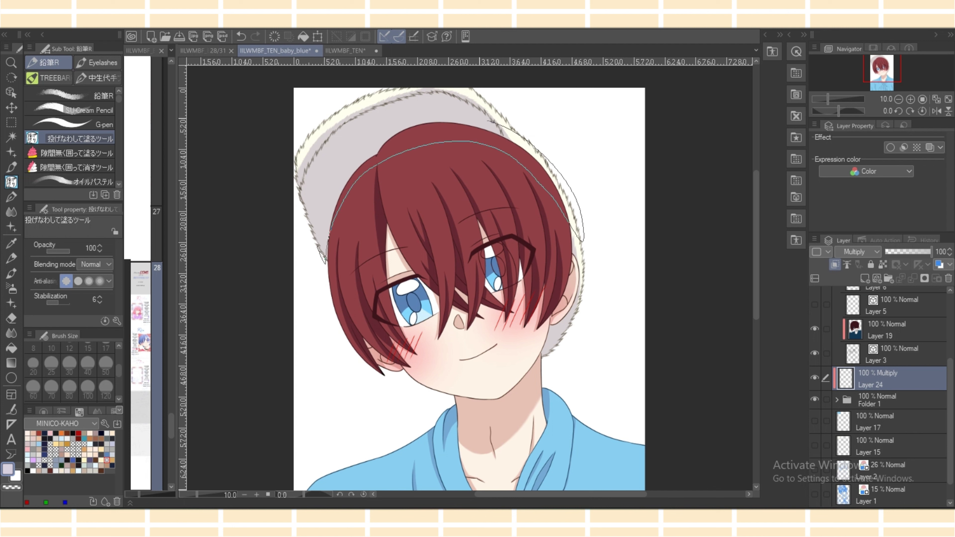
{"action": "left_click_drag", "start_coordinate": [488, 121], "coordinate": [318, 245]}
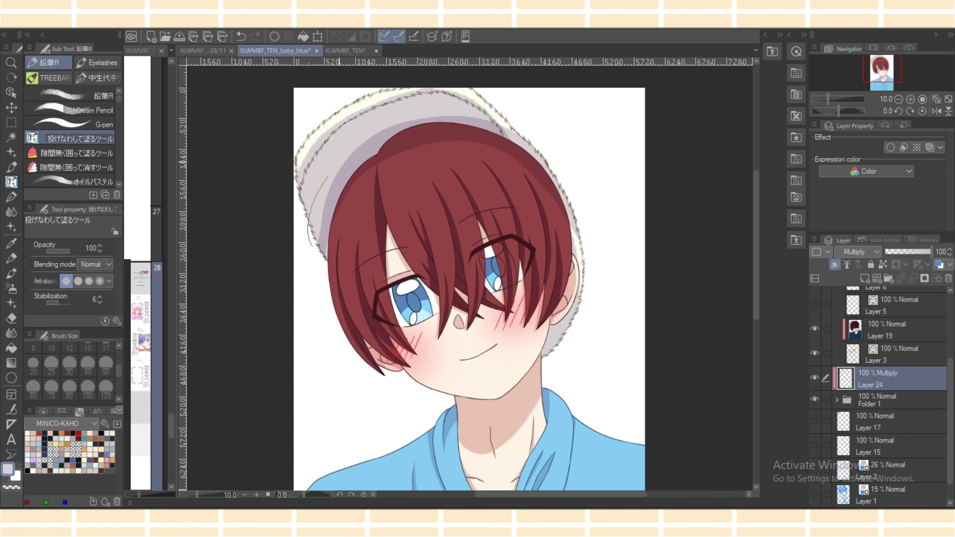
{"action": "left_click_drag", "start_coordinate": [339, 162], "coordinate": [425, 118]}
{"action": "mouse_move", "coordinate": [331, 271]}
{"action": "left_mouse_down"}
{"action": "mouse_move", "coordinate": [515, 162]}
{"action": "mouse_move", "coordinate": [513, 150]}
{"action": "mouse_move", "coordinate": [542, 156]}
{"action": "left_mouse_up"}
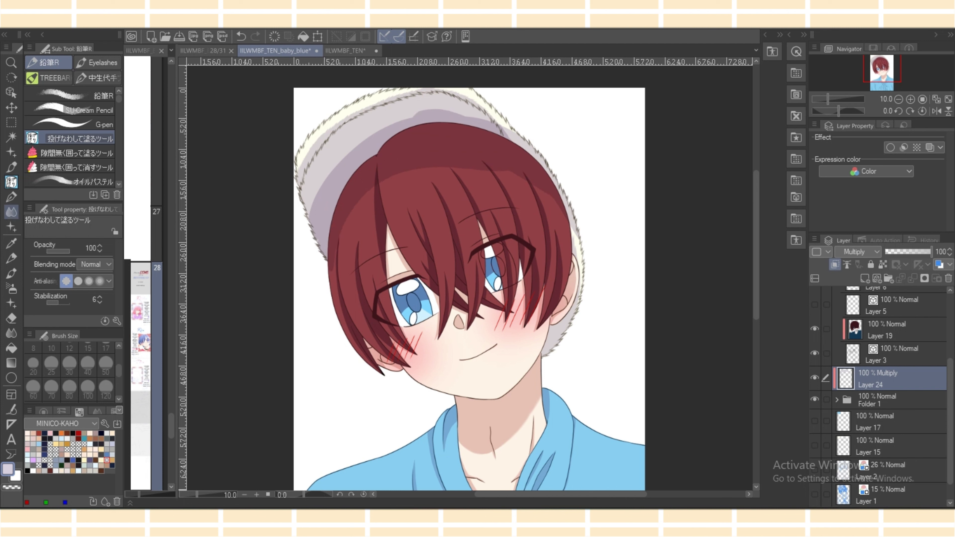
Soften the hood lining's shadow edge on Layer 24 using K Blender Mid Slide in transparent colour at brush size 300.
{"action": "left_click", "coordinate": [12, 487]}
{"action": "left_click", "coordinate": [12, 211]}
{"action": "left_click_drag", "start_coordinate": [119, 370], "coordinate": [118, 378]}
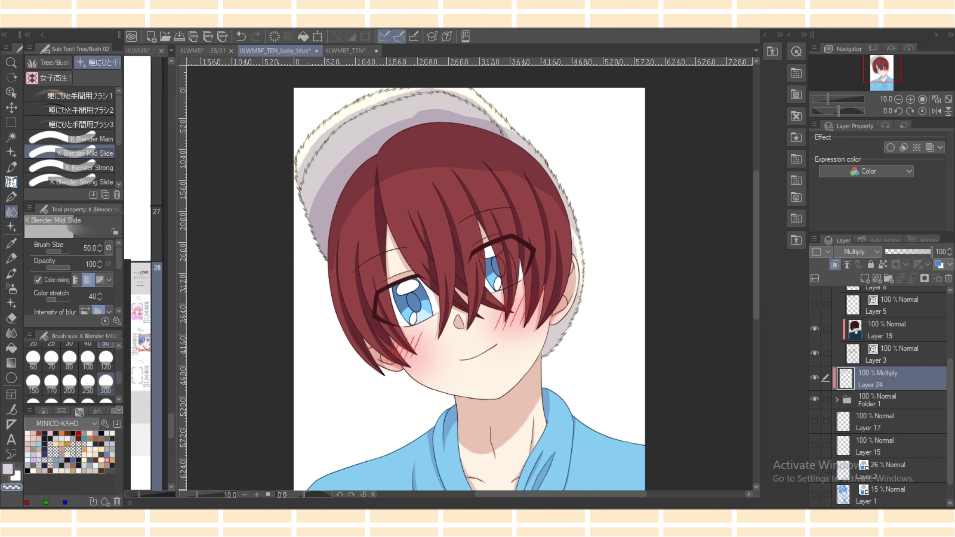
{"action": "left_click", "coordinate": [106, 383]}
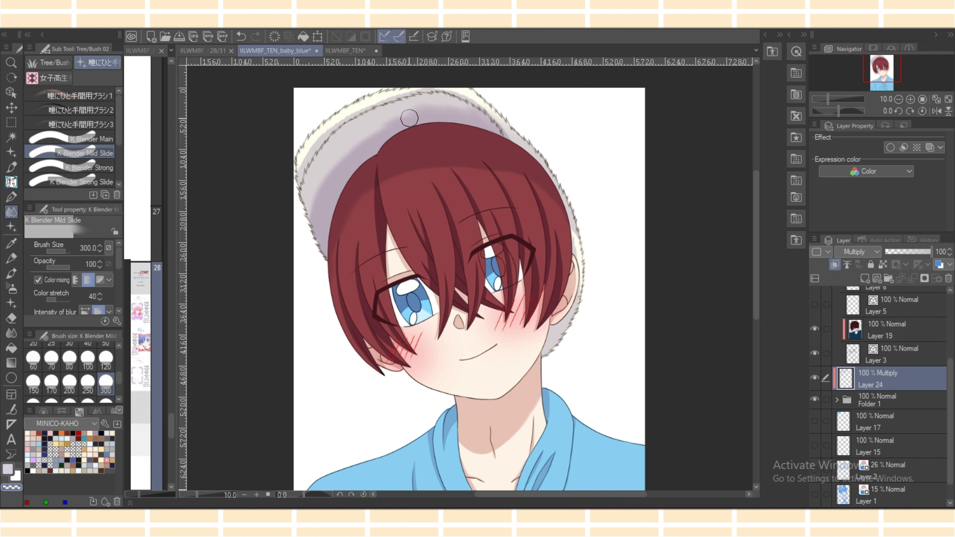
{"action": "mouse_move", "coordinate": [359, 142]}
{"action": "left_mouse_down"}
{"action": "mouse_move", "coordinate": [319, 161]}
{"action": "mouse_move", "coordinate": [331, 184]}
{"action": "mouse_move", "coordinate": [309, 205]}
{"action": "mouse_move", "coordinate": [309, 227]}
{"action": "mouse_move", "coordinate": [326, 264]}
{"action": "left_mouse_up"}
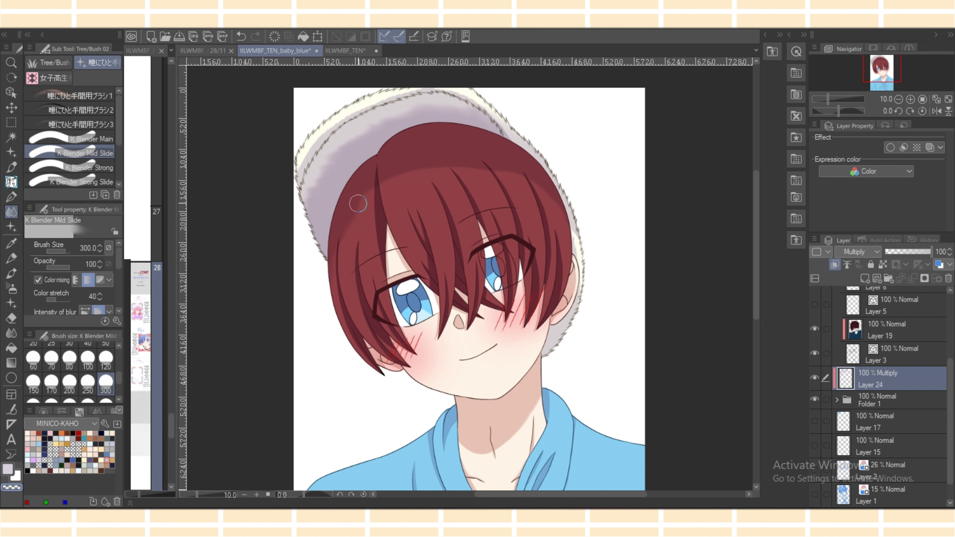
Blend the shadow edge across the crown of the hair with the same blender and save the file.
{"action": "mouse_move", "coordinate": [386, 168]}
{"action": "left_mouse_down"}
{"action": "mouse_move", "coordinate": [415, 178]}
{"action": "mouse_move", "coordinate": [419, 159]}
{"action": "mouse_move", "coordinate": [440, 166]}
{"action": "mouse_move", "coordinate": [448, 156]}
{"action": "mouse_move", "coordinate": [506, 174]}
{"action": "mouse_move", "coordinate": [526, 165]}
{"action": "mouse_move", "coordinate": [559, 208]}
{"action": "left_mouse_up"}
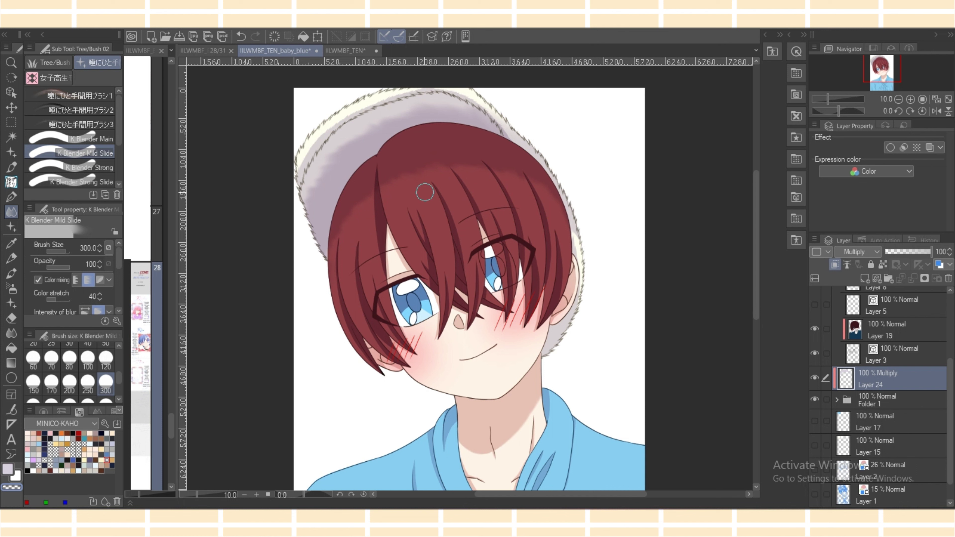
{"action": "mouse_move", "coordinate": [454, 194]}
{"action": "left_mouse_down"}
{"action": "mouse_move", "coordinate": [482, 180]}
{"action": "mouse_move", "coordinate": [505, 191]}
{"action": "mouse_move", "coordinate": [472, 167]}
{"action": "mouse_move", "coordinate": [455, 173]}
{"action": "mouse_move", "coordinate": [467, 185]}
{"action": "mouse_move", "coordinate": [481, 161]}
{"action": "mouse_move", "coordinate": [542, 202]}
{"action": "left_mouse_up"}
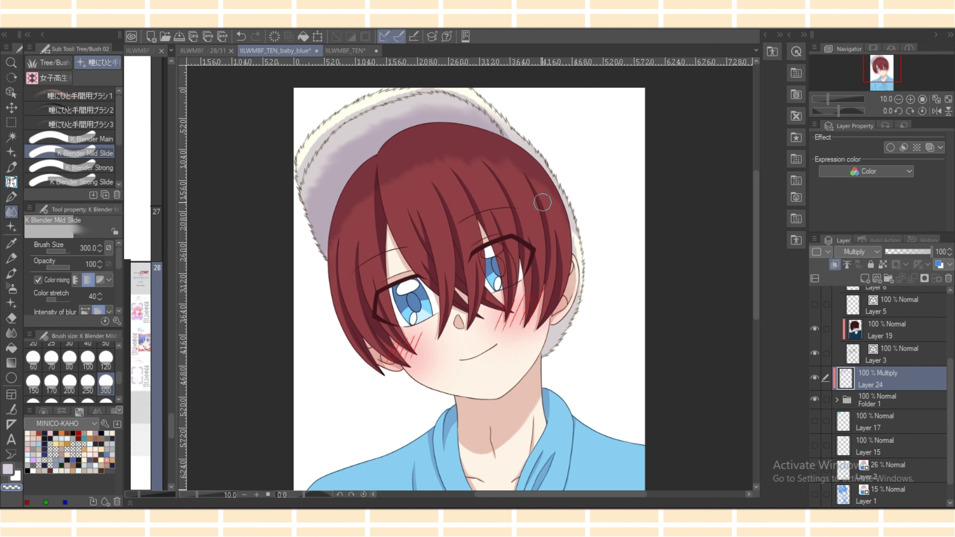
{"action": "mouse_move", "coordinate": [347, 230]}
{"action": "left_mouse_down"}
{"action": "mouse_move", "coordinate": [340, 224]}
{"action": "mouse_move", "coordinate": [369, 222]}
{"action": "left_mouse_up"}
{"action": "key", "text": "ctrl+minus"}
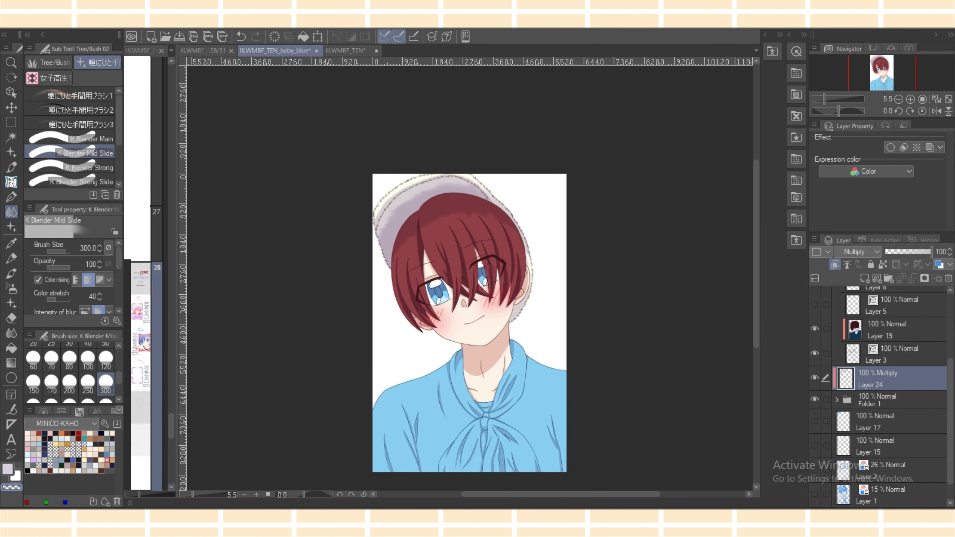
{"action": "scroll", "coordinate": [880, 395], "scroll_direction": "up", "scroll_amount": 1}
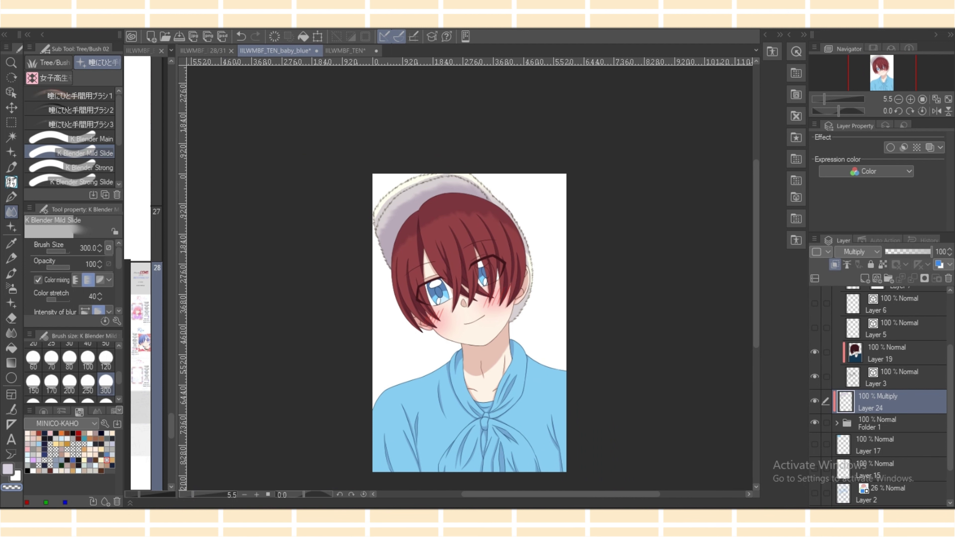
{"action": "key", "text": "ctrl+s"}
Collapse the lineart folder and add a new layer above it in Add (Glow) mode.
{"action": "scroll", "coordinate": [879, 395], "scroll_direction": "up", "scroll_amount": 4}
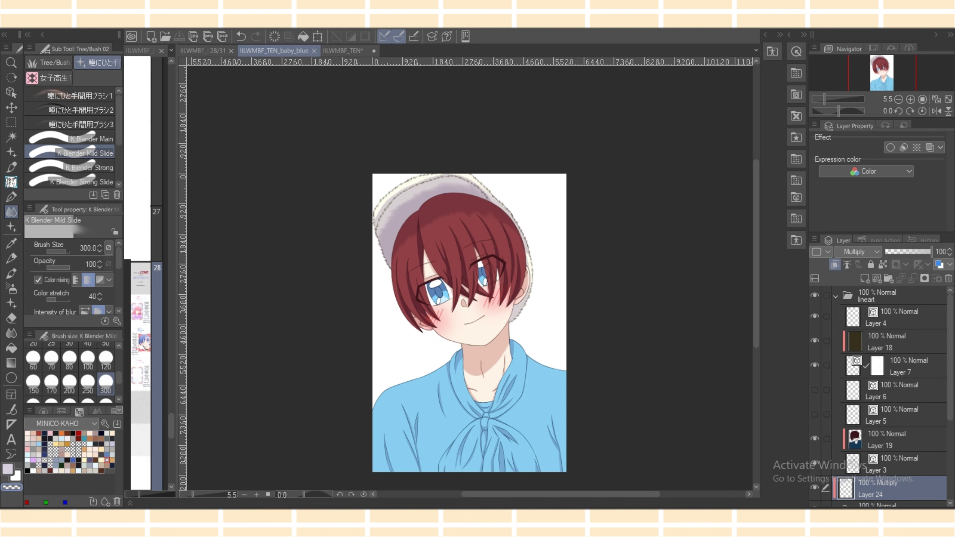
{"action": "left_click", "coordinate": [835, 295]}
{"action": "left_click", "coordinate": [884, 295]}
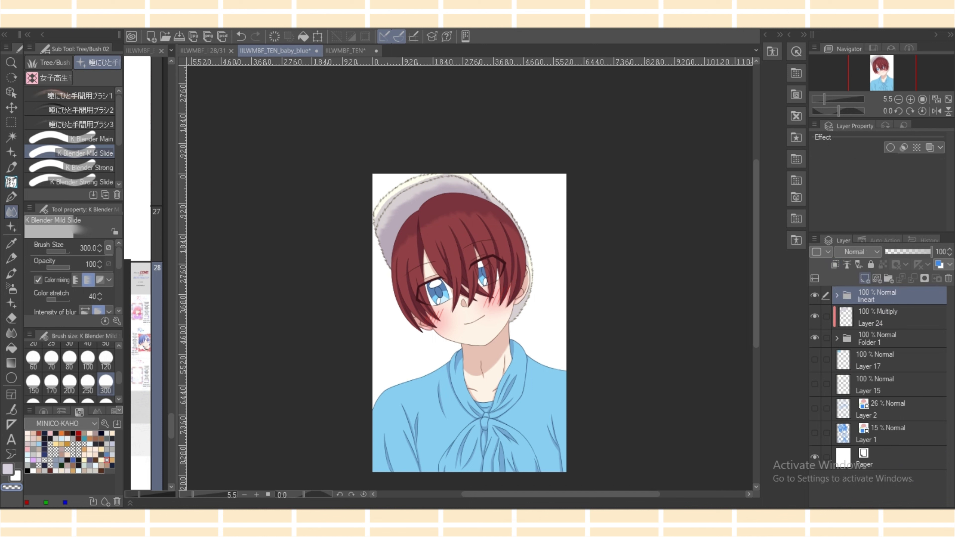
{"action": "left_click", "coordinate": [864, 278]}
{"action": "left_click", "coordinate": [857, 251]}
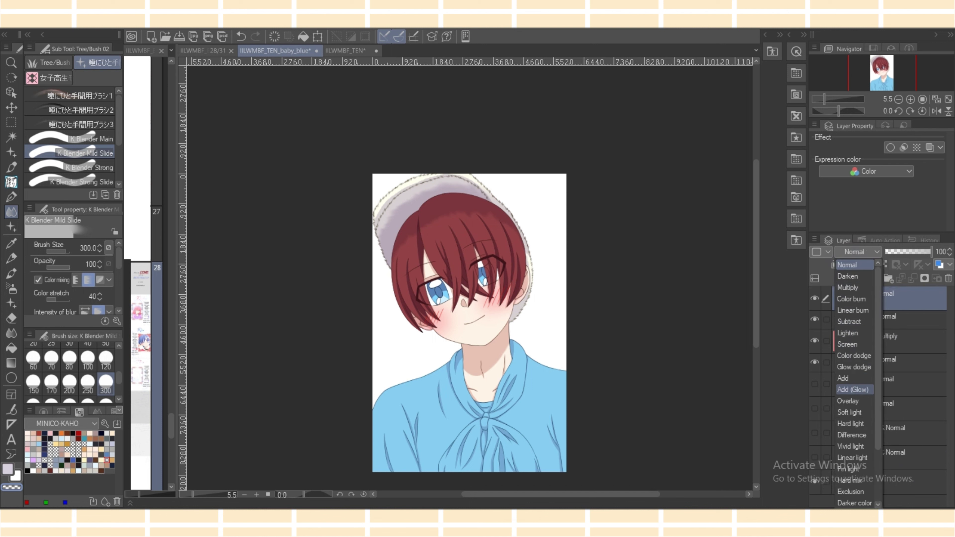
{"action": "left_click", "coordinate": [851, 390]}
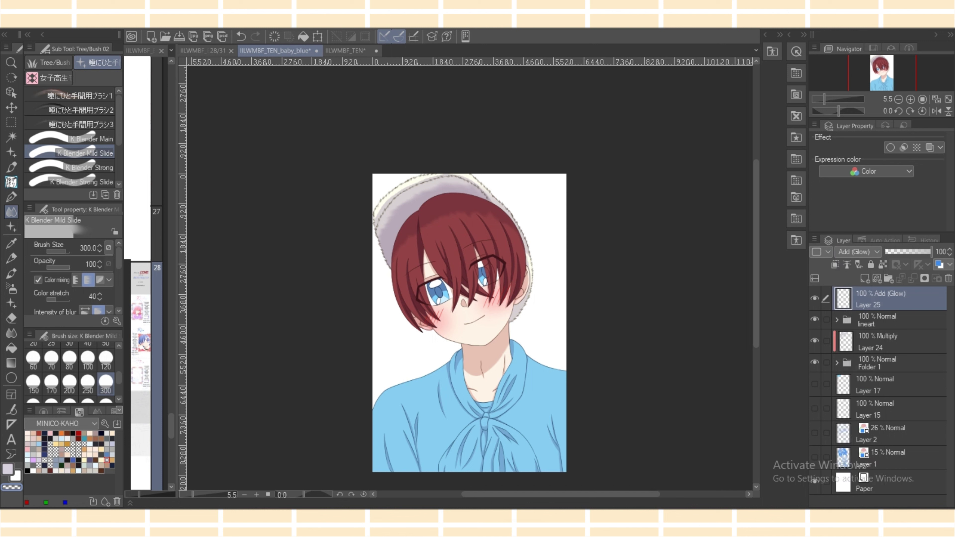
Group the lineart folder, Layer 24 and Folder 1 in a new collapsed folder below the glow layer, and reselect Layer 25.
{"action": "left_click", "coordinate": [883, 320]}
{"action": "left_click", "coordinate": [888, 278]}
{"action": "left_click", "coordinate": [883, 338]}
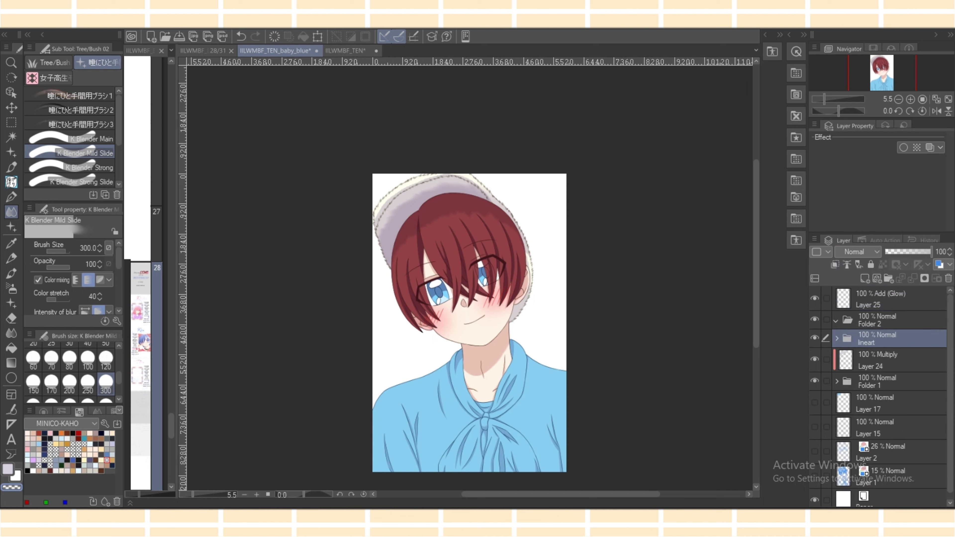
{"action": "left_click", "coordinate": [883, 381], "text": "shift"}
{"action": "left_click_drag", "start_coordinate": [883, 359], "coordinate": [884, 320]}
{"action": "left_click", "coordinate": [836, 320]}
{"action": "left_click", "coordinate": [884, 298]}
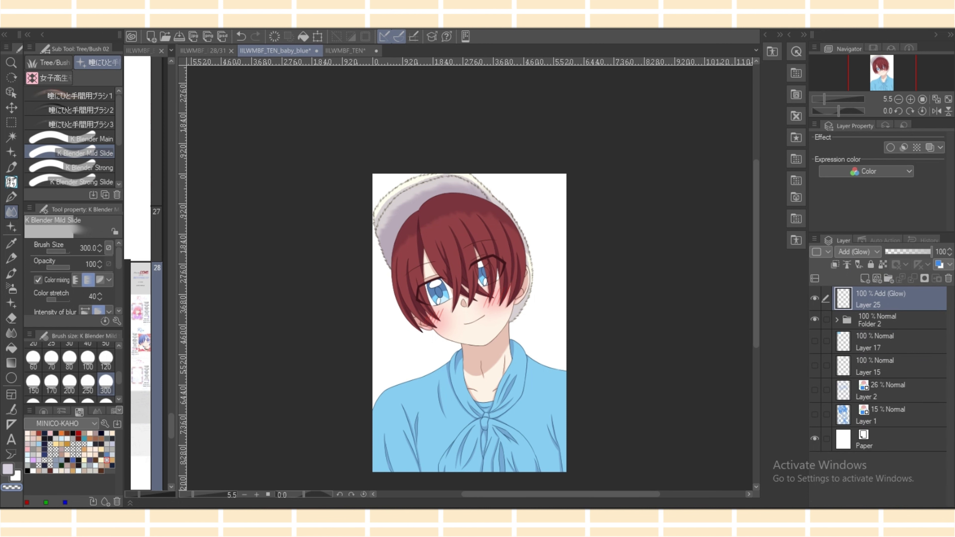
Clip Layer 25 to the character folder below and choose a near-white cream colour, RGB 255, 254, 238.
{"action": "left_click", "coordinate": [44, 411]}
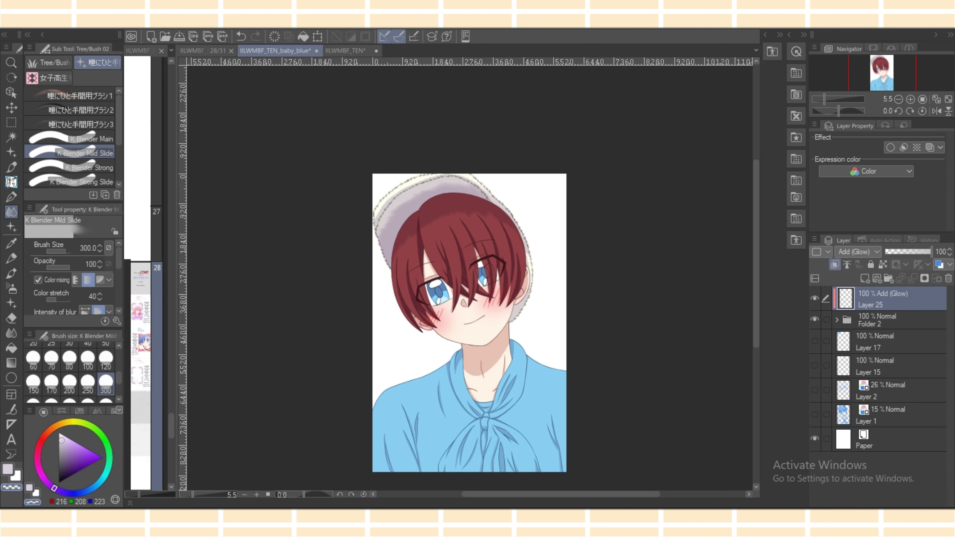
{"action": "left_click", "coordinate": [60, 433]}
{"action": "left_click_drag", "start_coordinate": [73, 422], "coordinate": [69, 421]}
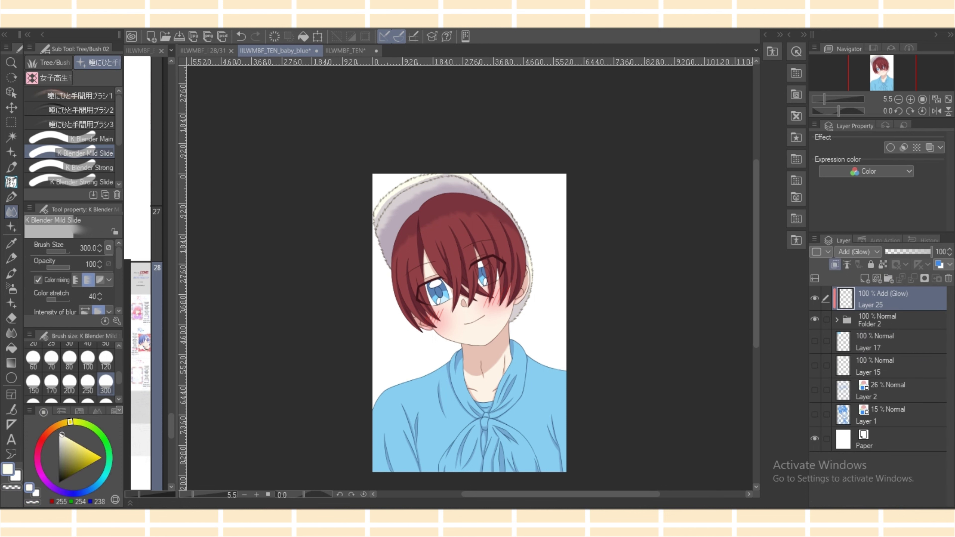
Save the file and brush a soft glow over the face, hood and shirt with the Soft airbrush at size 2000.
{"action": "left_click", "coordinate": [11, 288]}
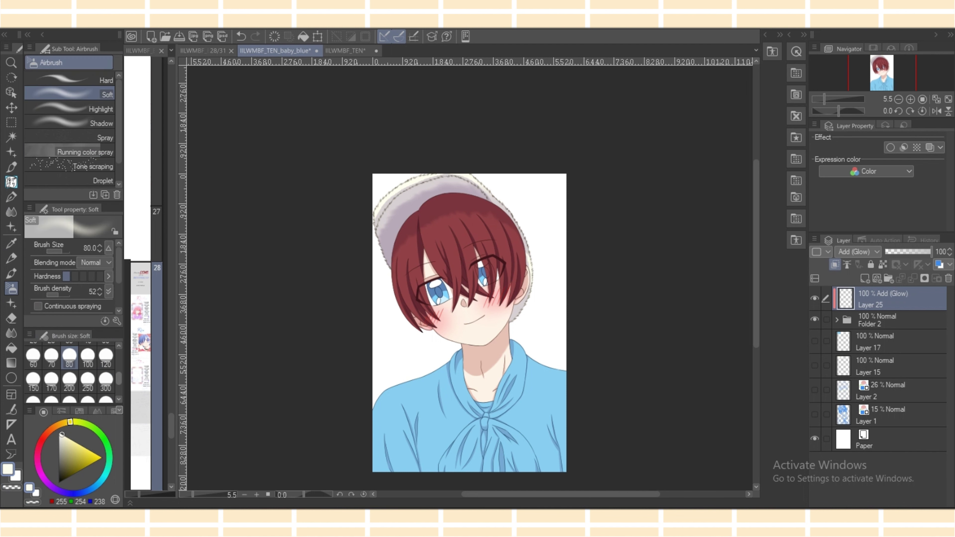
{"action": "scroll", "coordinate": [71, 372], "scroll_direction": "down", "scroll_amount": 3}
{"action": "left_click", "coordinate": [106, 389]}
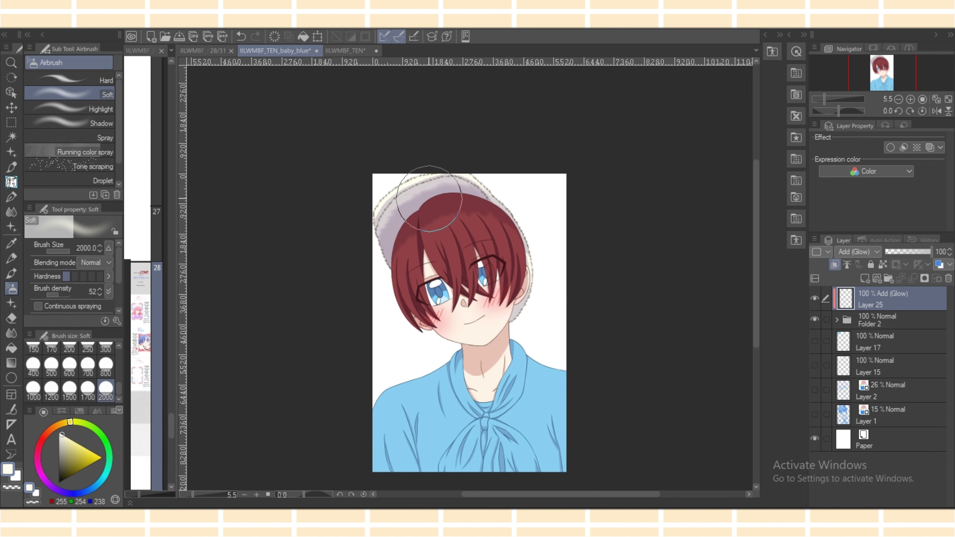
{"action": "key", "text": "ctrl+s"}
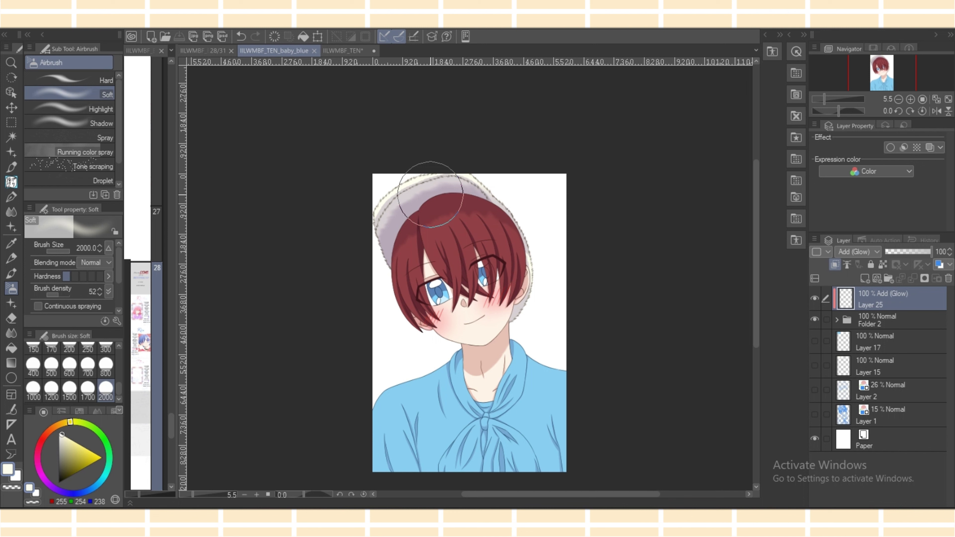
{"action": "left_click", "coordinate": [487, 275]}
{"action": "left_click", "coordinate": [487, 208]}
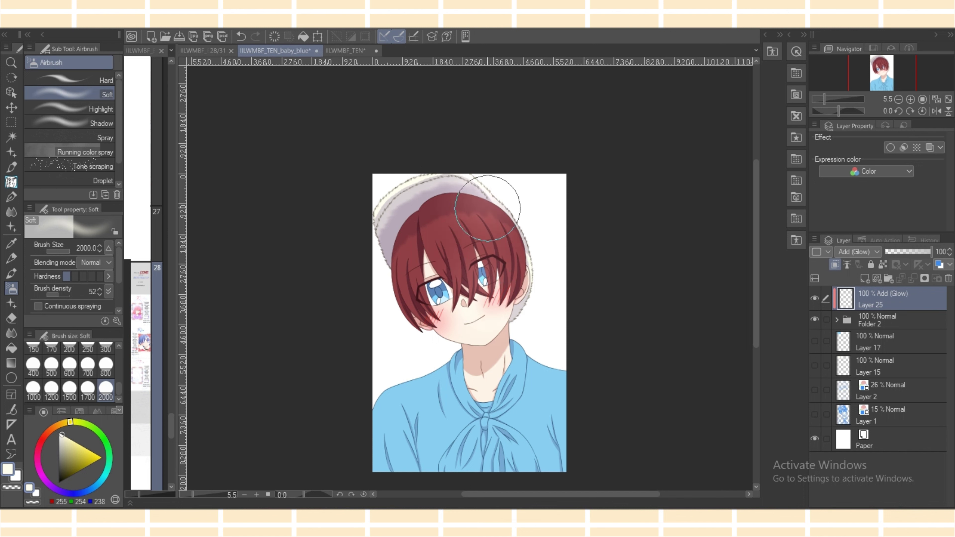
{"action": "mouse_move", "coordinate": [488, 207]}
{"action": "left_mouse_down"}
{"action": "mouse_move", "coordinate": [505, 238]}
{"action": "mouse_move", "coordinate": [521, 333]}
{"action": "mouse_move", "coordinate": [588, 380]}
{"action": "mouse_move", "coordinate": [532, 389]}
{"action": "mouse_move", "coordinate": [554, 433]}
{"action": "mouse_move", "coordinate": [495, 444]}
{"action": "mouse_move", "coordinate": [553, 470]}
{"action": "mouse_move", "coordinate": [514, 439]}
{"action": "mouse_move", "coordinate": [420, 403]}
{"action": "mouse_move", "coordinate": [389, 413]}
{"action": "mouse_move", "coordinate": [399, 469]}
{"action": "mouse_move", "coordinate": [422, 393]}
{"action": "mouse_move", "coordinate": [439, 390]}
{"action": "mouse_move", "coordinate": [455, 450]}
{"action": "mouse_move", "coordinate": [421, 384]}
{"action": "mouse_move", "coordinate": [505, 302]}
{"action": "left_mouse_up"}
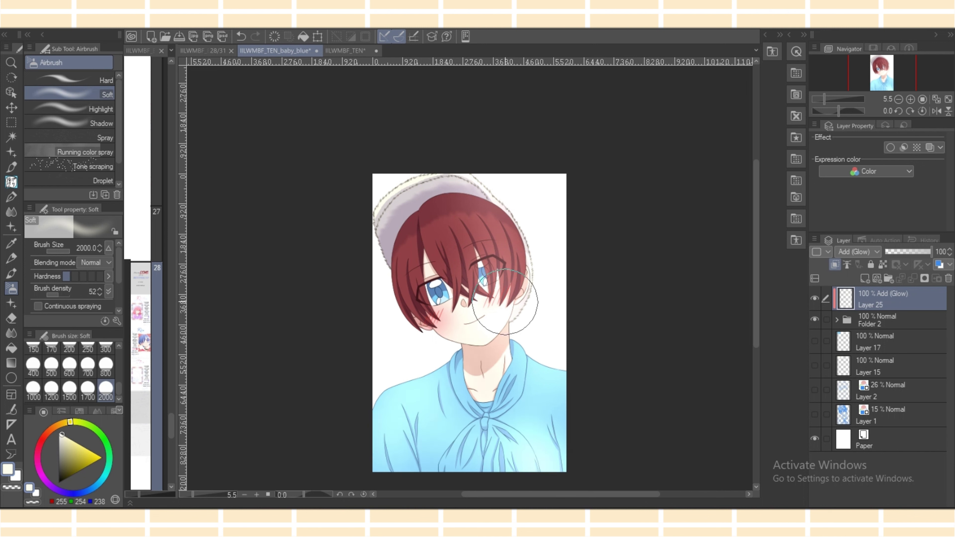
{"action": "mouse_move", "coordinate": [411, 294]}
{"action": "left_mouse_down"}
{"action": "mouse_move", "coordinate": [419, 266]}
{"action": "mouse_move", "coordinate": [414, 275]}
{"action": "left_mouse_up"}
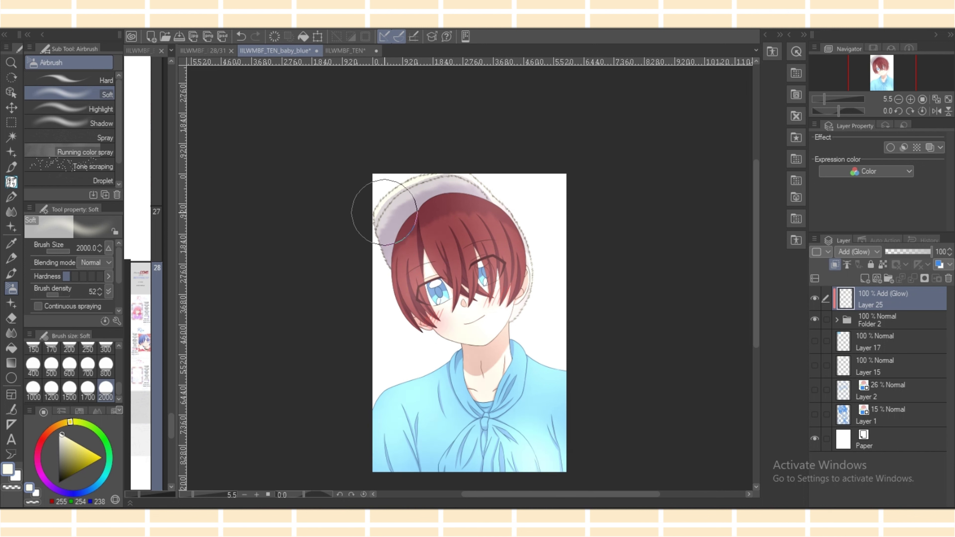
{"action": "mouse_move", "coordinate": [384, 212]}
{"action": "left_mouse_down"}
{"action": "mouse_move", "coordinate": [441, 160]}
{"action": "mouse_move", "coordinate": [490, 164]}
{"action": "mouse_move", "coordinate": [447, 155]}
{"action": "mouse_move", "coordinate": [455, 216]}
{"action": "mouse_move", "coordinate": [530, 327]}
{"action": "mouse_move", "coordinate": [589, 383]}
{"action": "mouse_move", "coordinate": [543, 377]}
{"action": "mouse_move", "coordinate": [541, 428]}
{"action": "mouse_move", "coordinate": [455, 371]}
{"action": "mouse_move", "coordinate": [459, 383]}
{"action": "mouse_move", "coordinate": [560, 403]}
{"action": "mouse_move", "coordinate": [461, 446]}
{"action": "mouse_move", "coordinate": [548, 466]}
{"action": "mouse_move", "coordinate": [535, 464]}
{"action": "left_mouse_up"}
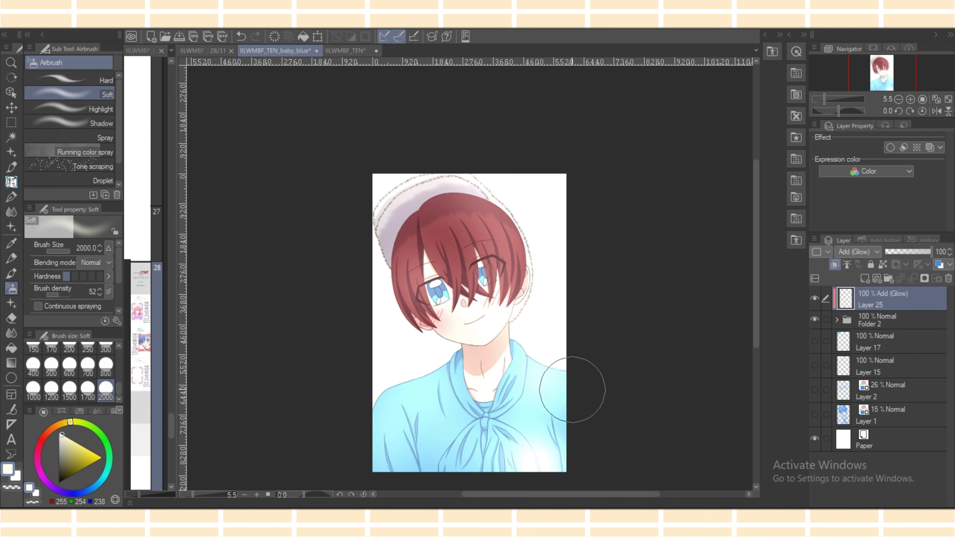
Tone down the excess glow on the shirt, shoulder and hood edge with the Soft airbrush in transparent colour.
{"action": "mouse_move", "coordinate": [546, 356]}
{"action": "left_mouse_down"}
{"action": "mouse_move", "coordinate": [567, 388]}
{"action": "mouse_move", "coordinate": [550, 360]}
{"action": "left_mouse_up"}
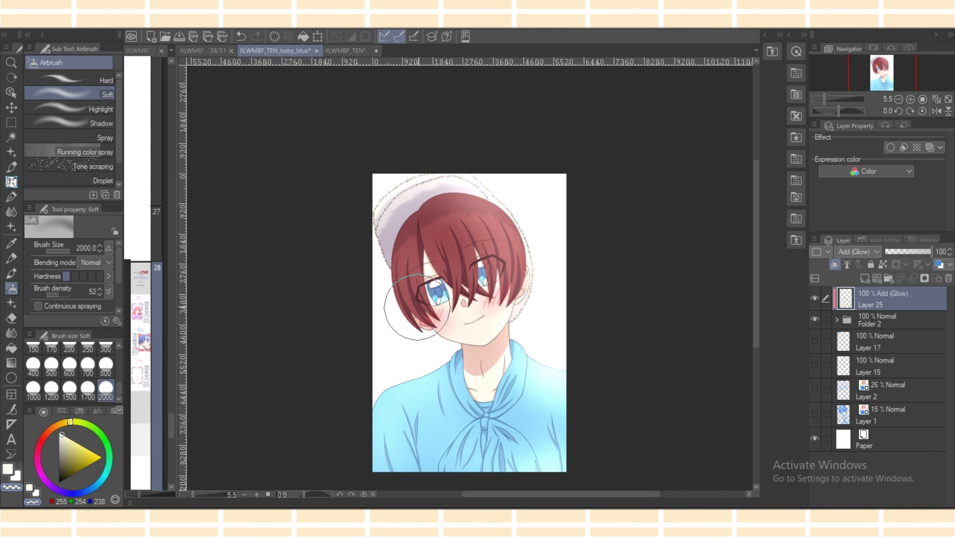
{"action": "scroll", "coordinate": [470, 282], "scroll_direction": "up", "scroll_amount": 5}
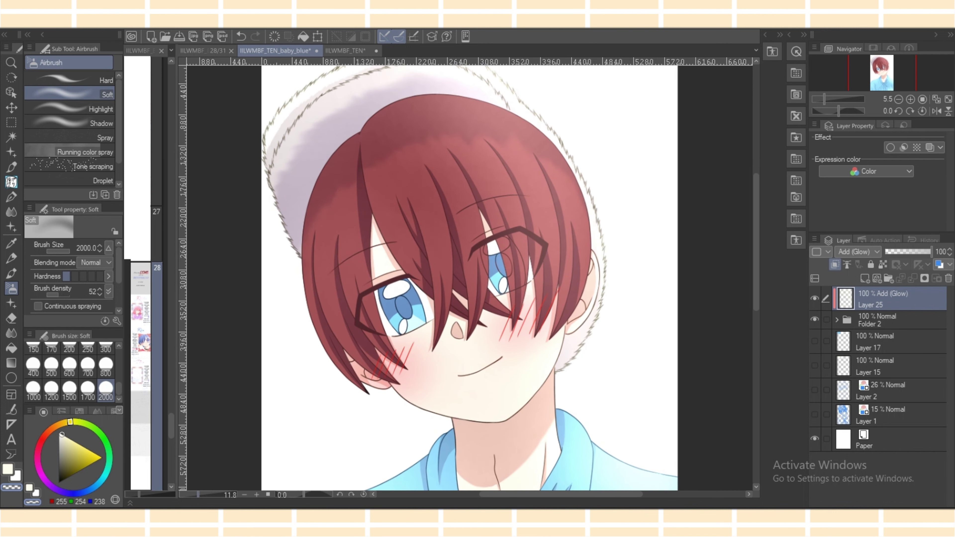
{"action": "scroll", "coordinate": [470, 278], "scroll_direction": "down", "scroll_amount": 4}
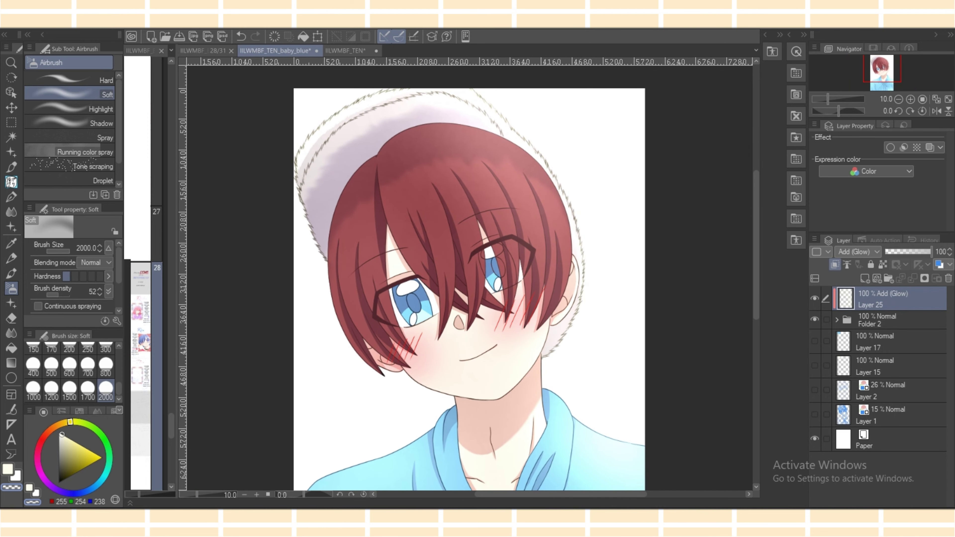
{"action": "scroll", "coordinate": [677, 300], "scroll_direction": "down", "scroll_amount": 5}
{"action": "mouse_move", "coordinate": [577, 367]}
{"action": "left_mouse_down"}
{"action": "mouse_move", "coordinate": [507, 403]}
{"action": "mouse_move", "coordinate": [539, 401]}
{"action": "mouse_move", "coordinate": [589, 361]}
{"action": "left_mouse_up"}
{"action": "mouse_move", "coordinate": [610, 446]}
{"action": "left_mouse_down"}
{"action": "mouse_move", "coordinate": [632, 411]}
{"action": "mouse_move", "coordinate": [569, 331]}
{"action": "mouse_move", "coordinate": [681, 409]}
{"action": "left_mouse_up"}
Add another clipped Add (Glow) layer above Layer 25 and fill it with pale yellow, RGB 255, 250, 224.
{"action": "left_click", "coordinate": [864, 279]}
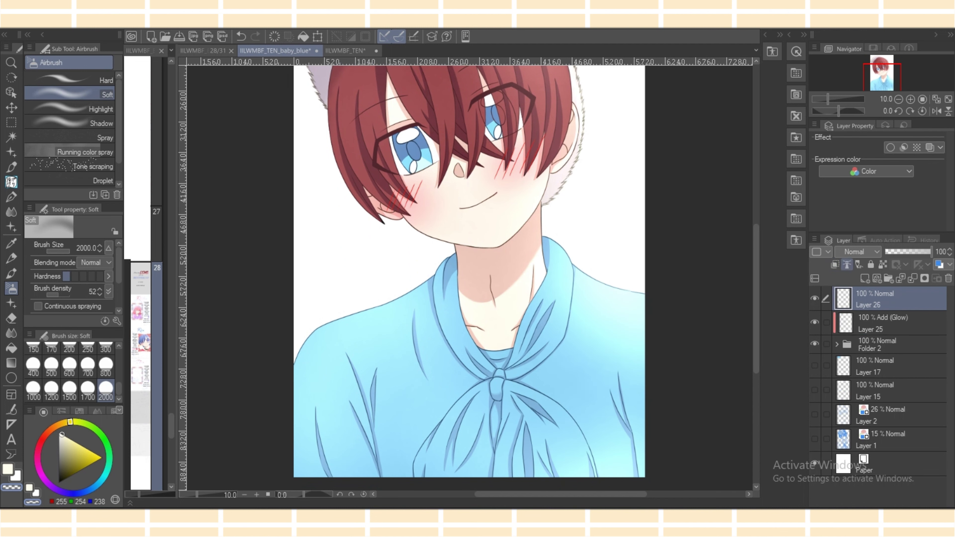
{"action": "left_click", "coordinate": [857, 251]}
{"action": "left_click", "coordinate": [853, 389]}
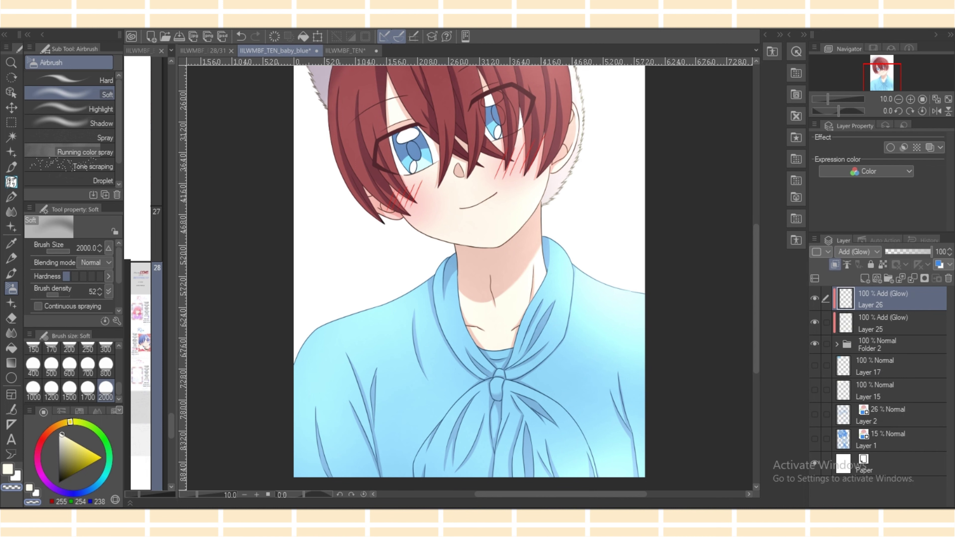
{"action": "left_click", "coordinate": [64, 436]}
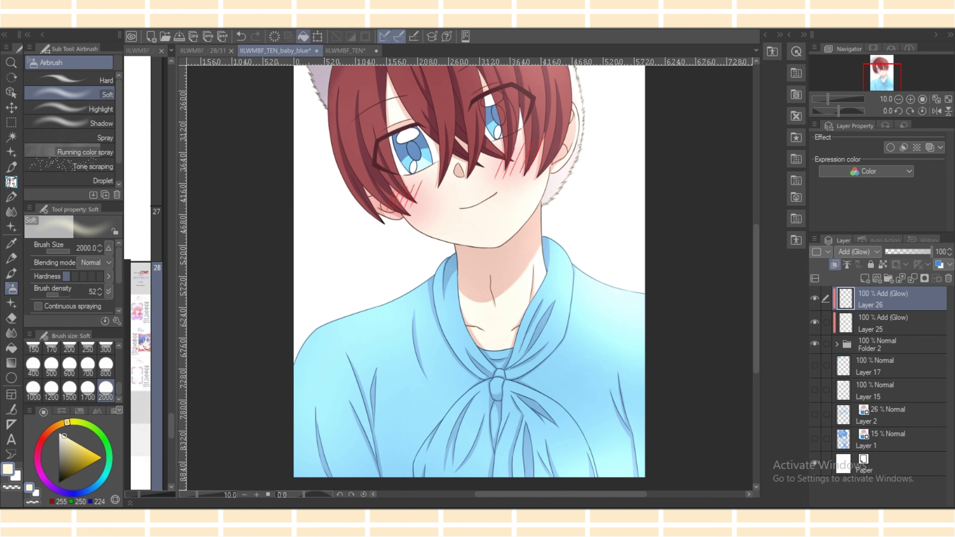
{"action": "left_click", "coordinate": [303, 36]}
Fade Layer 26 away over the shirt with a diagonal Gradient erase toward the head, and set its opacity to 13%.
{"action": "left_click", "coordinate": [11, 363]}
{"action": "left_click_drag", "start_coordinate": [456, 322], "coordinate": [518, 203]}
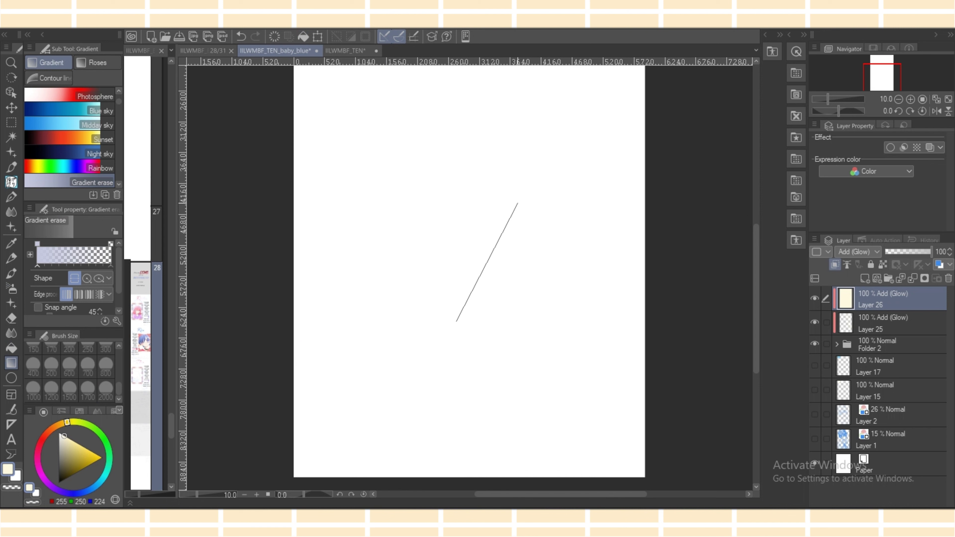
{"action": "left_click_drag", "start_coordinate": [518, 203], "coordinate": [518, 203]}
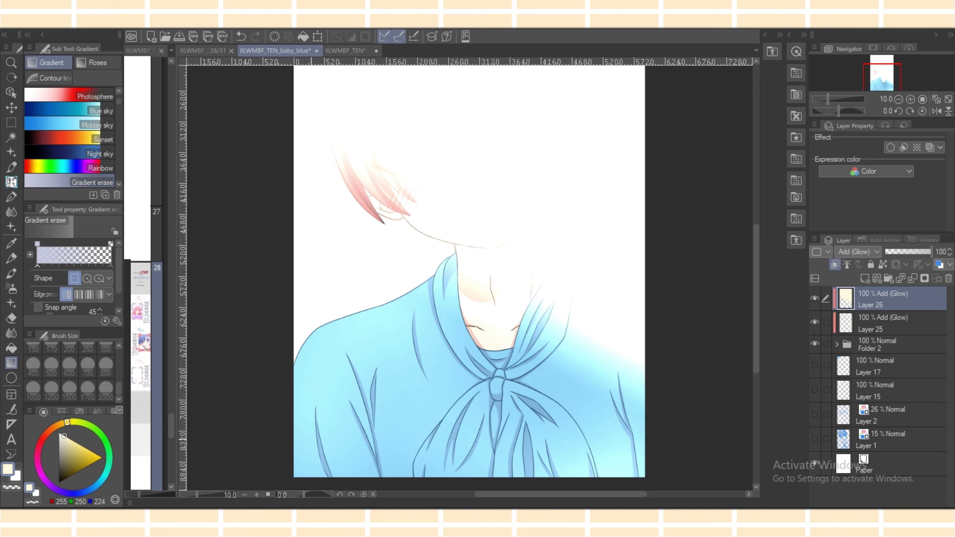
{"action": "key", "text": "ctrl+minus"}
{"action": "key", "text": "ctrl+minus"}
{"action": "left_click", "coordinate": [893, 252]}
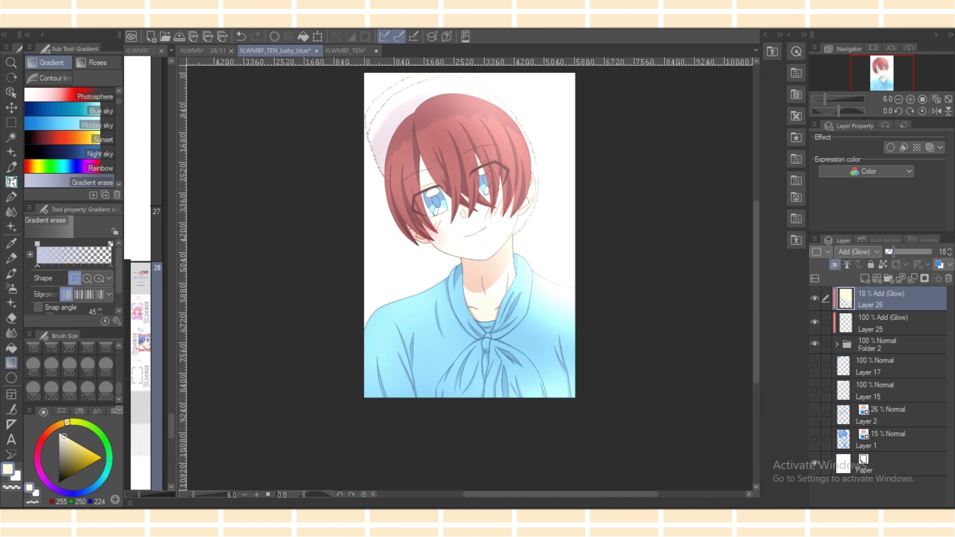
{"action": "left_click_drag", "start_coordinate": [893, 251], "coordinate": [890, 251]}
Thin out the yellow glow on Layer 26 with further diagonal Gradient erase passes across the face and chest.
{"action": "scroll", "coordinate": [469, 281], "scroll_direction": "up", "scroll_amount": 2}
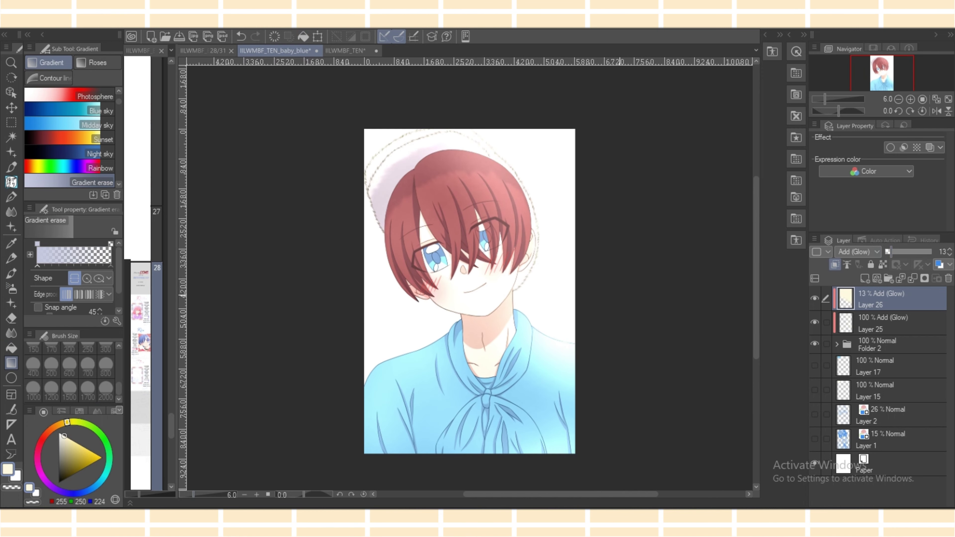
{"action": "left_click_drag", "start_coordinate": [514, 207], "coordinate": [399, 433]}
{"action": "left_click_drag", "start_coordinate": [399, 433], "coordinate": [400, 433]}
{"action": "left_click_drag", "start_coordinate": [479, 318], "coordinate": [526, 212]}
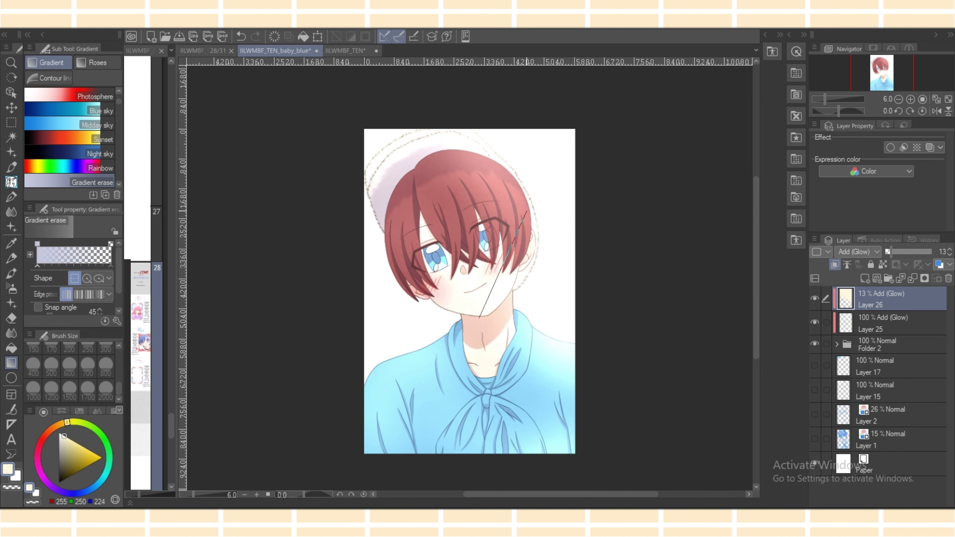
{"action": "left_click_drag", "start_coordinate": [526, 212], "coordinate": [526, 212]}
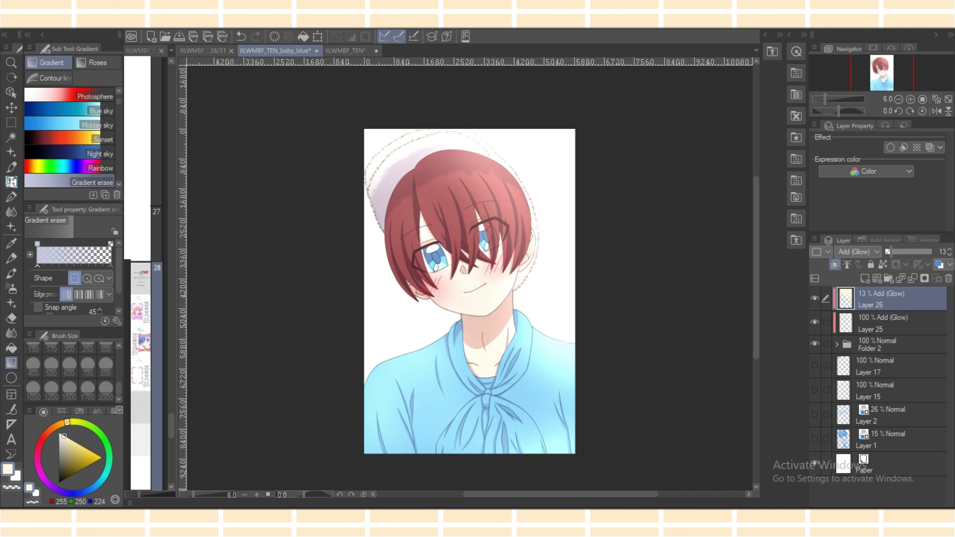
Compare the artwork with Layer 26 hidden and shown, and set the layer's opacity to 5%.
{"action": "left_click", "coordinate": [814, 298]}
{"action": "left_click", "coordinate": [814, 298]}
{"action": "left_click_drag", "start_coordinate": [891, 252], "coordinate": [886, 252]}
Add a clipped Hard light layer above Layer 26 and fill it with pale yellow, RGB 255, 246, 204.
{"action": "left_click", "coordinate": [864, 279]}
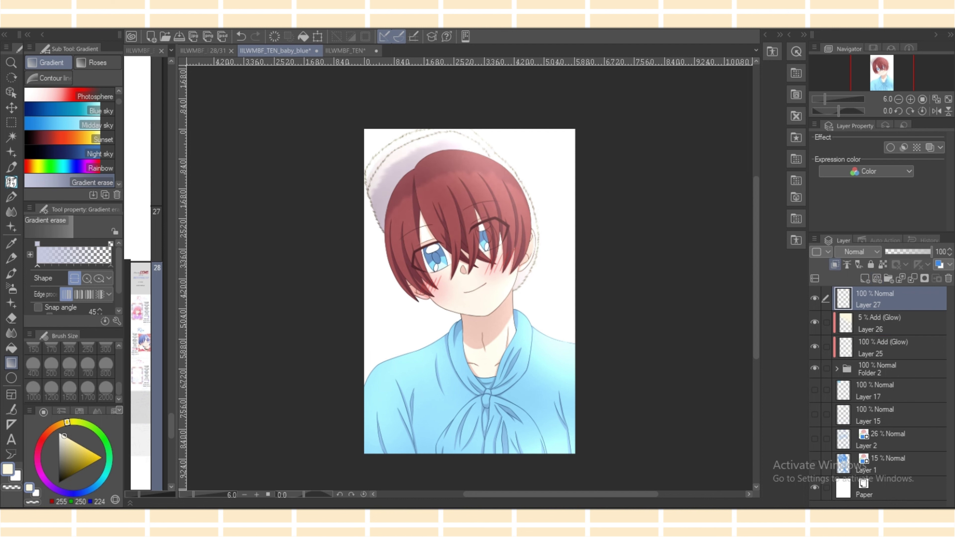
{"action": "left_click", "coordinate": [857, 252]}
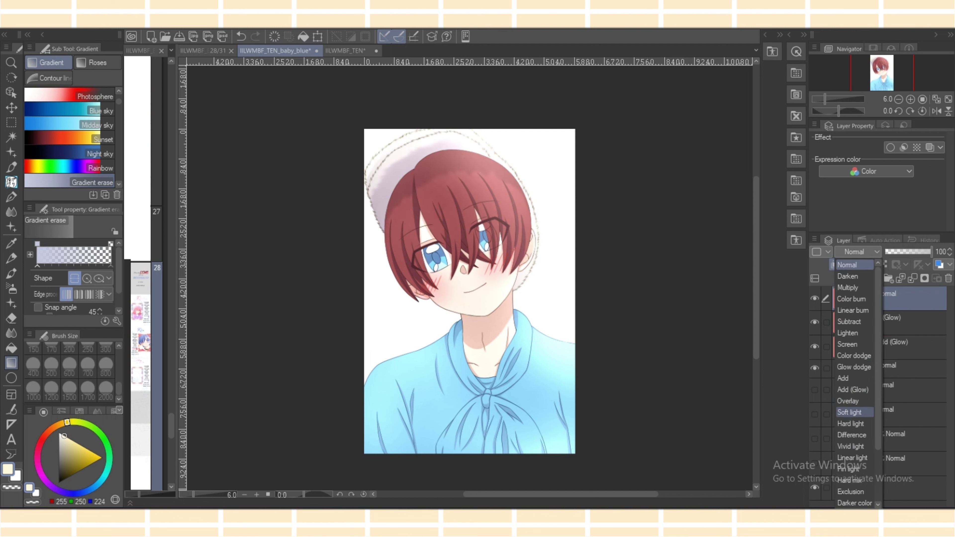
{"action": "left_click", "coordinate": [850, 423]}
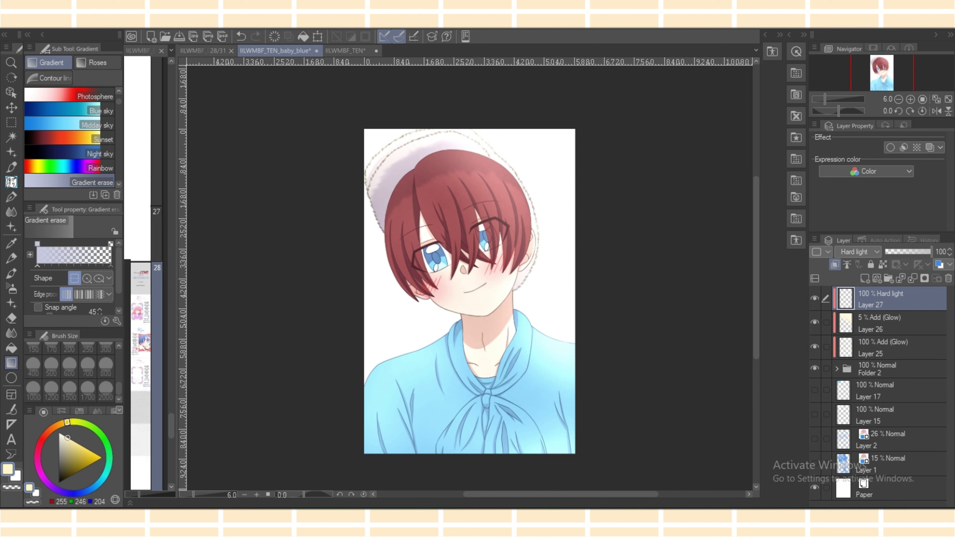
{"action": "left_click", "coordinate": [303, 37]}
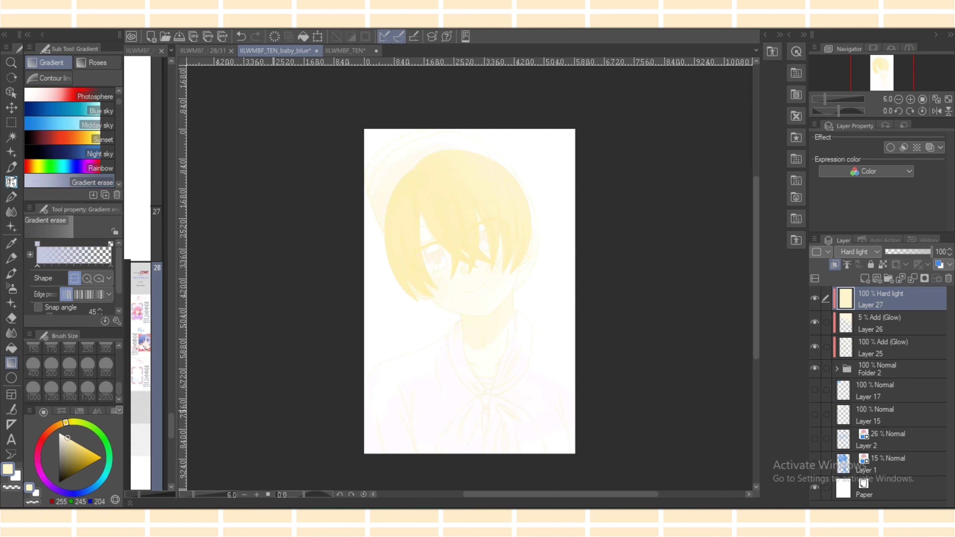
Fade Layer 27 with a diagonal Gradient erase from the shirt toward the ear, and set its opacity to 14%.
{"action": "left_click_drag", "start_coordinate": [393, 405], "coordinate": [524, 251]}
{"action": "left_click_drag", "start_coordinate": [526, 249], "coordinate": [526, 249]}
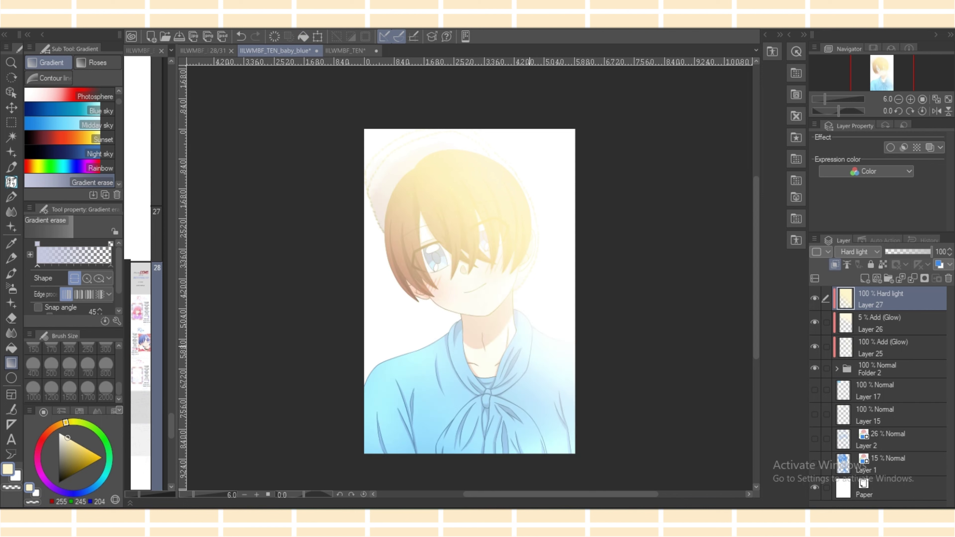
{"action": "left_click", "coordinate": [892, 252]}
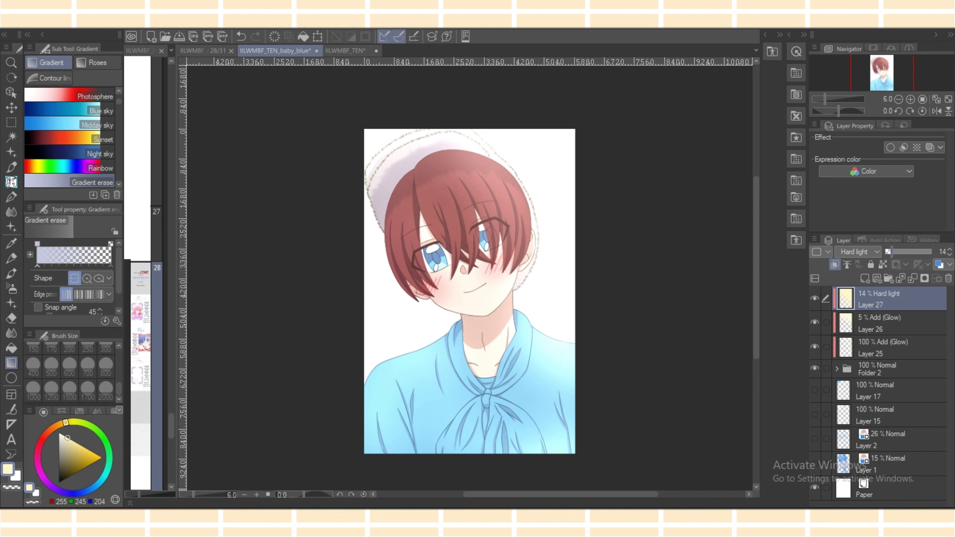
Add a clipped Multiply layer directly above Folder 2 and fill it with pale pink from the MINICO-KAHO color set.
{"action": "left_click", "coordinate": [864, 278]}
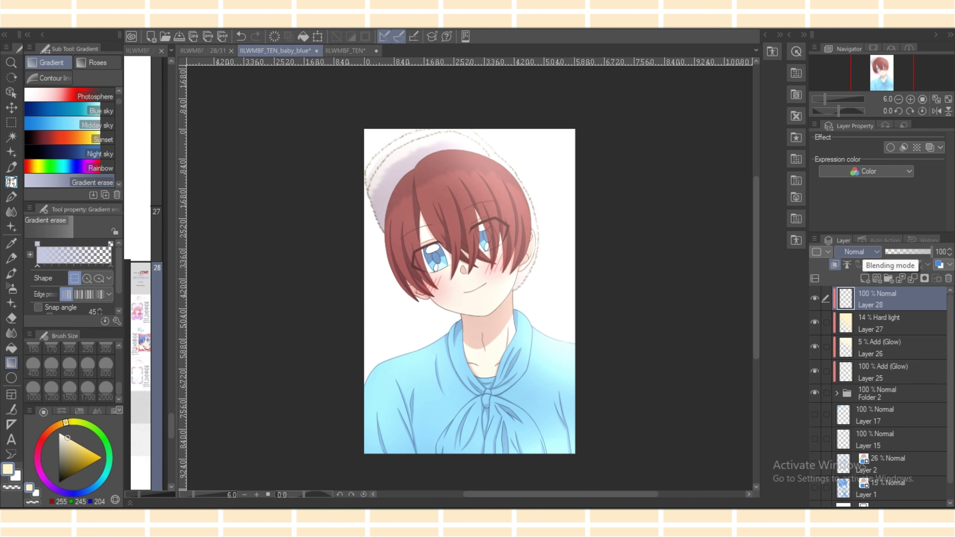
{"action": "left_click", "coordinate": [857, 252]}
{"action": "left_click", "coordinate": [847, 287]}
{"action": "left_click_drag", "start_coordinate": [883, 298], "coordinate": [883, 379]}
{"action": "left_click", "coordinate": [78, 411]}
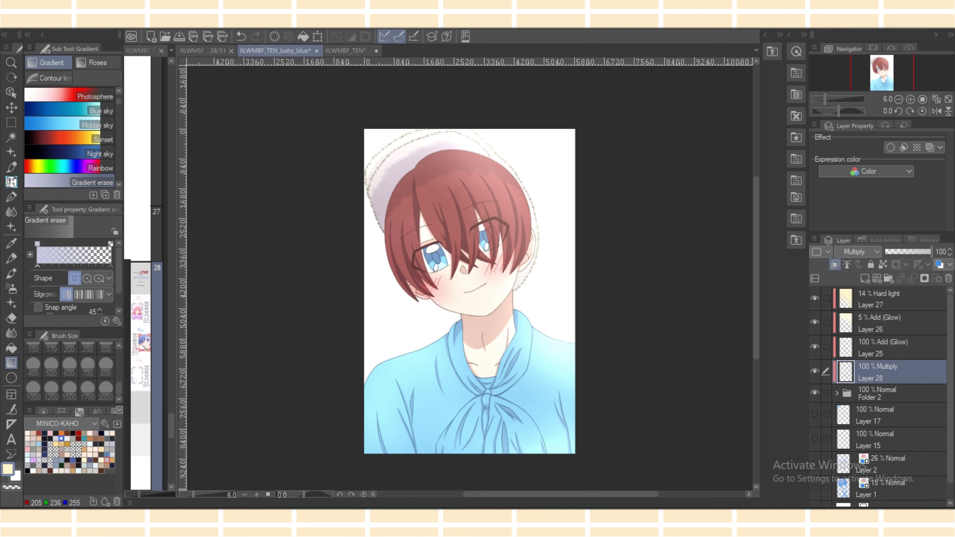
{"action": "left_click", "coordinate": [33, 444]}
{"action": "left_click", "coordinate": [33, 438]}
{"action": "left_click", "coordinate": [303, 37]}
Try fading the pink Multiply fill on Layer 28 with long diagonal Gradient erase passes from the ear down to the shirt.
{"action": "left_click_drag", "start_coordinate": [536, 258], "coordinate": [400, 412]}
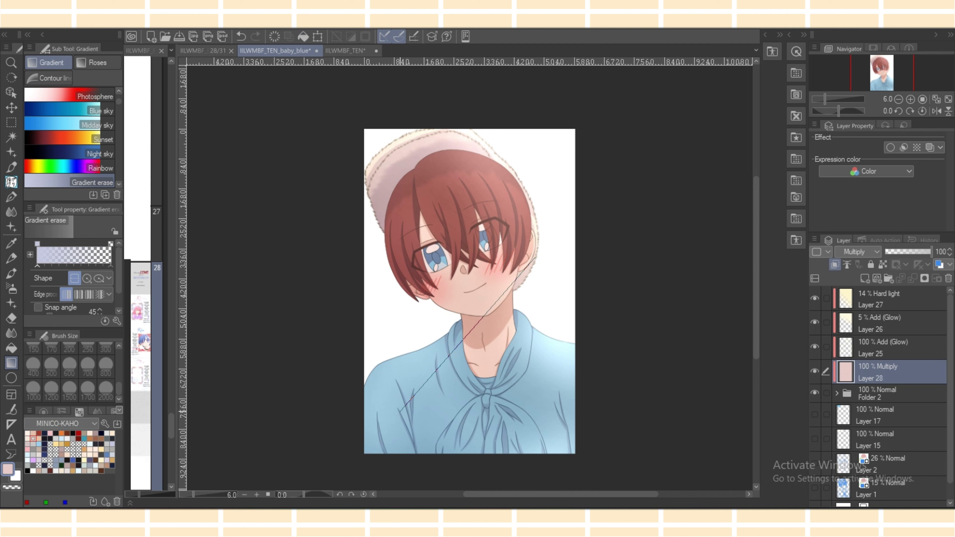
{"action": "left_click_drag", "start_coordinate": [401, 411], "coordinate": [401, 411]}
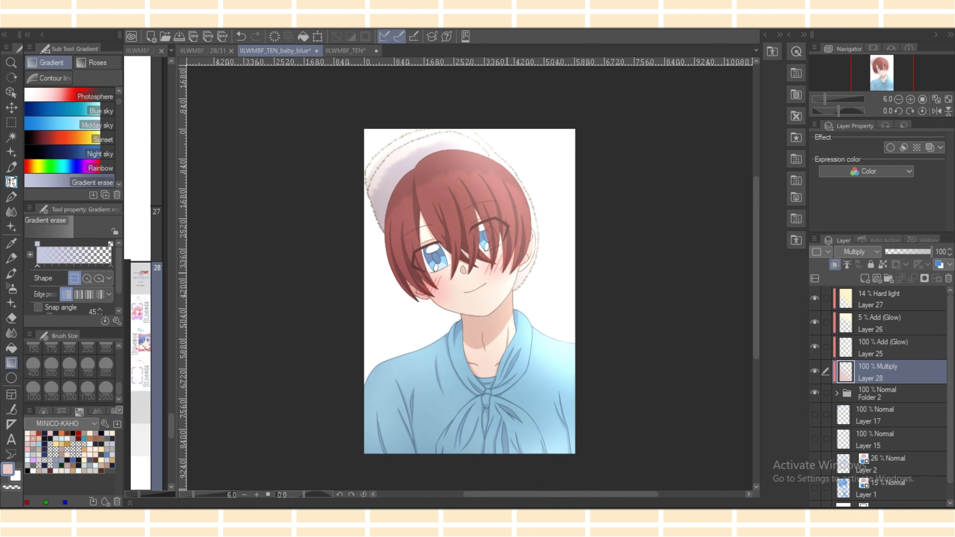
{"action": "left_click_drag", "start_coordinate": [511, 270], "coordinate": [418, 407]}
{"action": "left_click_drag", "start_coordinate": [418, 406], "coordinate": [418, 407]}
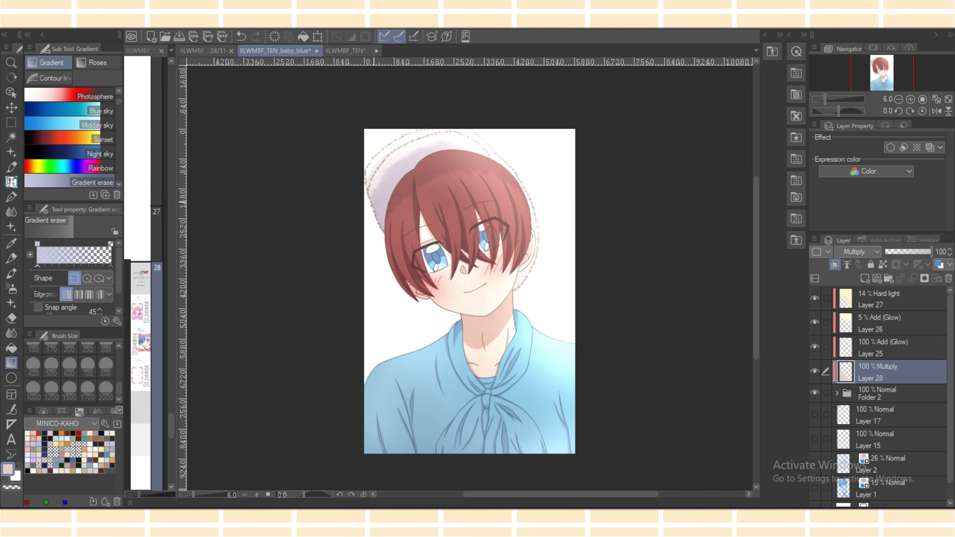
Undo both erase passes on Layer 28 and fade the pink fill with a shorter diagonal Gradient erase from the ear to the neck.
{"action": "left_click", "coordinate": [241, 36]}
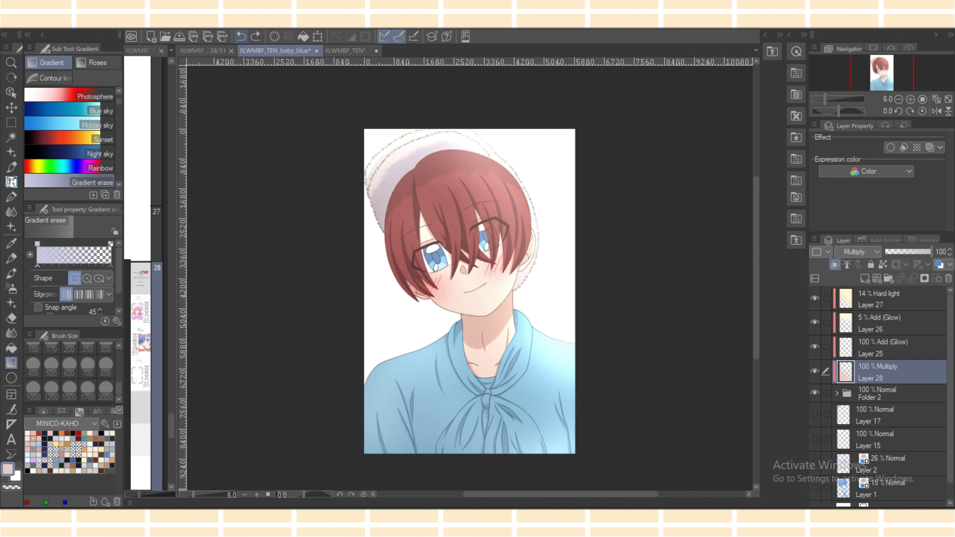
{"action": "left_click", "coordinate": [240, 36]}
{"action": "left_click_drag", "start_coordinate": [532, 248], "coordinate": [462, 342]}
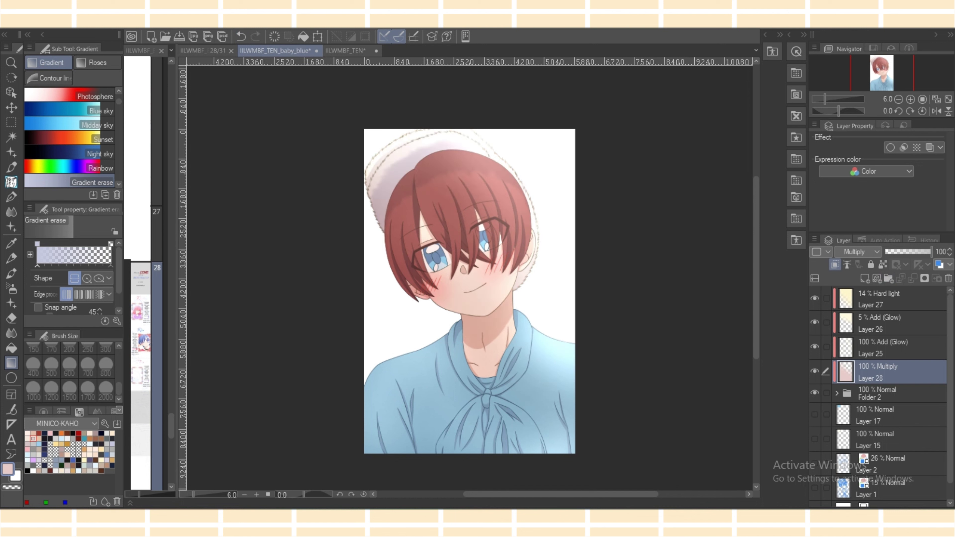
Add a clipped Add (Glow) layer above Layer 27 and set the drawing color to pale pink, RGB 255, 208, 231.
{"action": "left_click", "coordinate": [900, 298]}
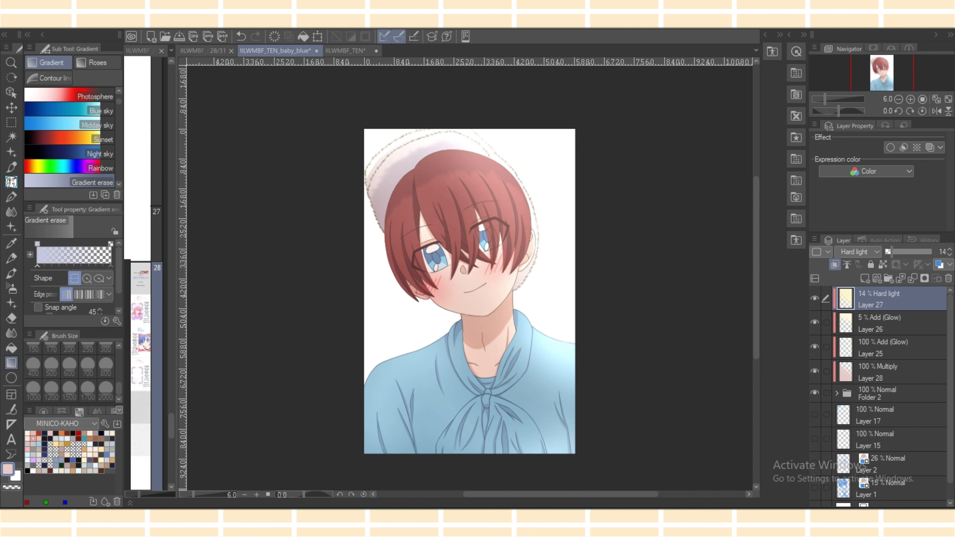
{"action": "left_click", "coordinate": [864, 278]}
{"action": "left_click", "coordinate": [857, 252]}
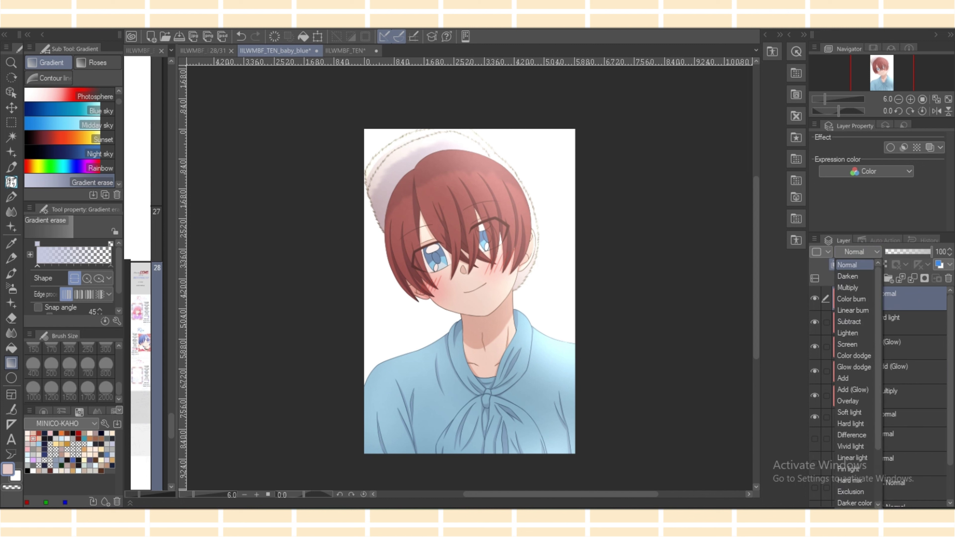
{"action": "left_click", "coordinate": [855, 379]}
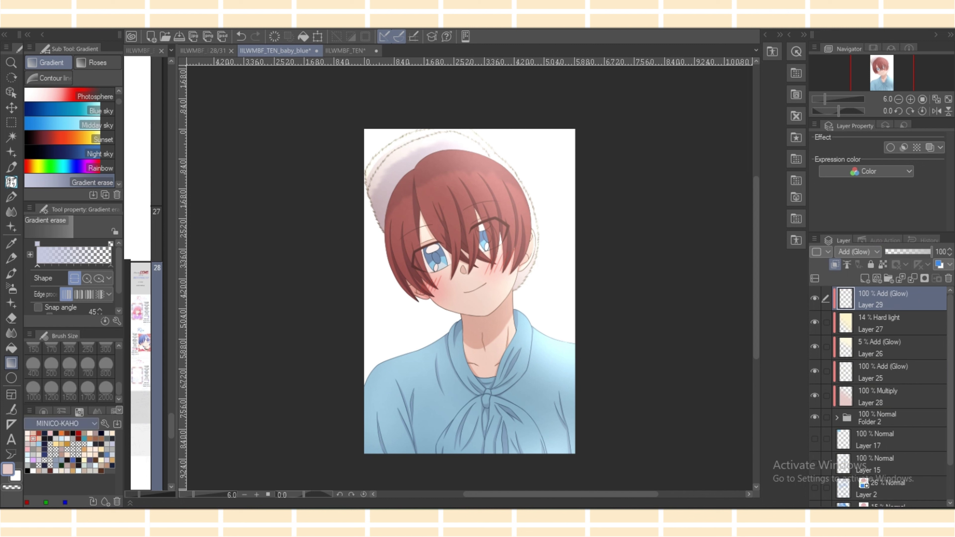
{"action": "left_click", "coordinate": [43, 411]}
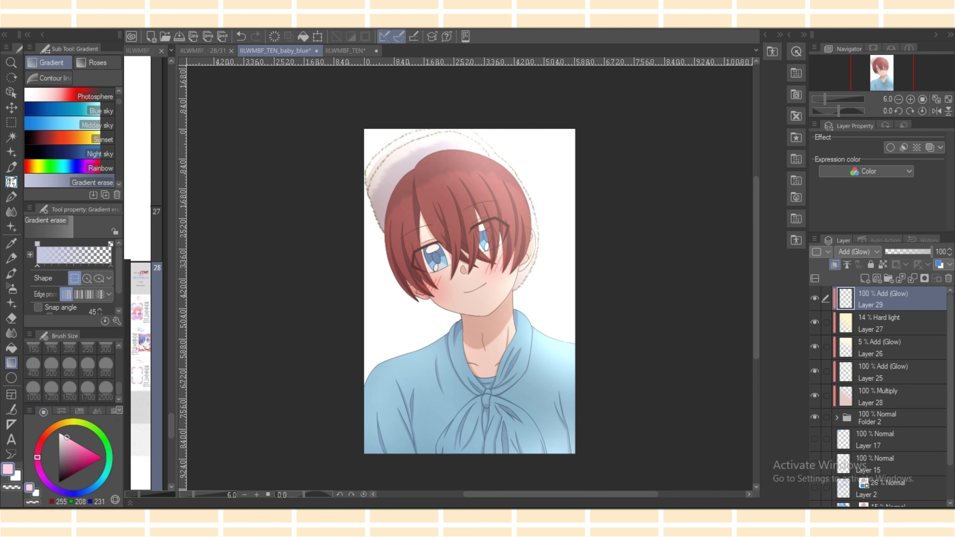
Spray soft pink glow over the hair, shoulders, chest and ear on Layer 29 with the Soft airbrush at size 2000.
{"action": "left_click", "coordinate": [11, 288]}
{"action": "mouse_move", "coordinate": [425, 146]}
{"action": "left_mouse_down"}
{"action": "mouse_move", "coordinate": [448, 191]}
{"action": "mouse_move", "coordinate": [495, 180]}
{"action": "left_mouse_up"}
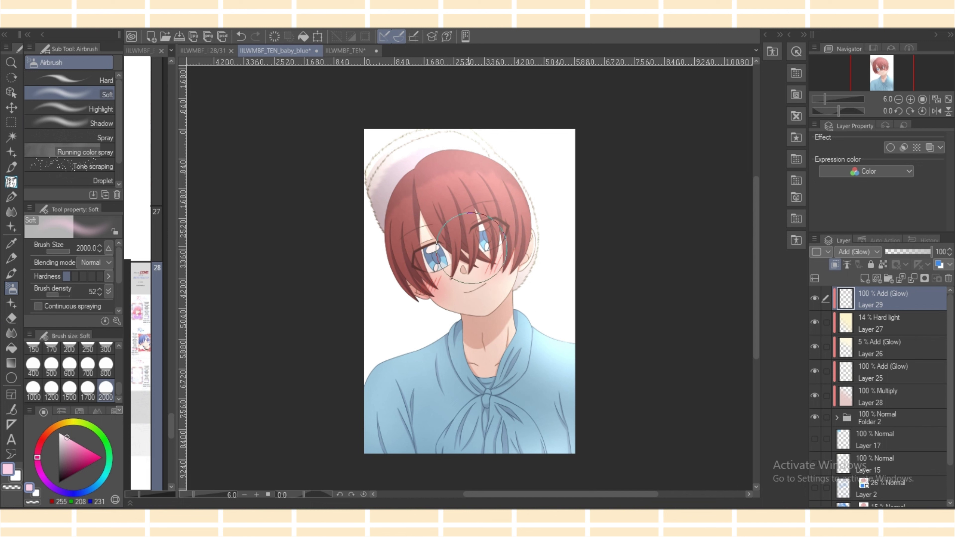
{"action": "left_click_drag", "start_coordinate": [406, 176], "coordinate": [423, 186]}
{"action": "left_click_drag", "start_coordinate": [507, 295], "coordinate": [593, 361]}
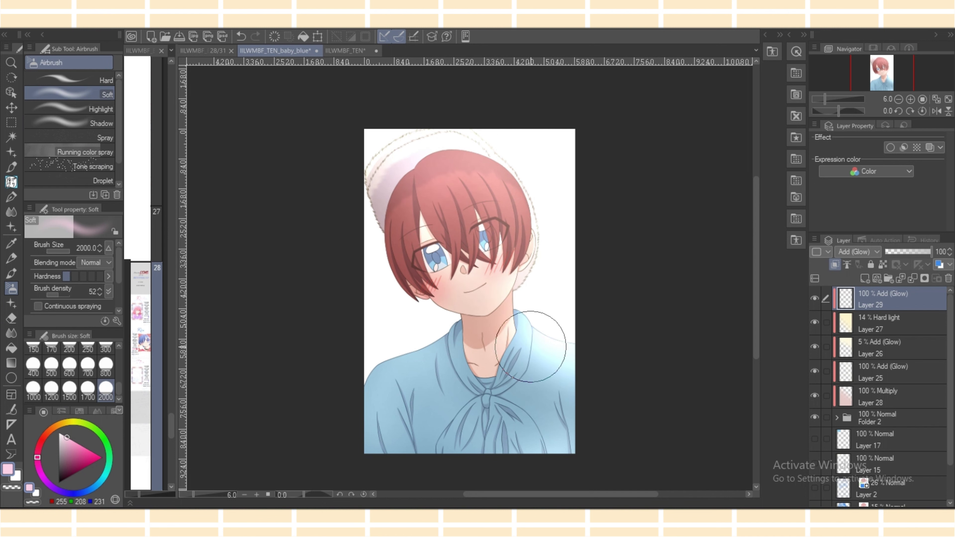
{"action": "mouse_move", "coordinate": [412, 360]}
{"action": "left_mouse_down"}
{"action": "mouse_move", "coordinate": [393, 405]}
{"action": "mouse_move", "coordinate": [374, 396]}
{"action": "mouse_move", "coordinate": [406, 436]}
{"action": "mouse_move", "coordinate": [466, 406]}
{"action": "mouse_move", "coordinate": [465, 442]}
{"action": "mouse_move", "coordinate": [556, 338]}
{"action": "mouse_move", "coordinate": [589, 387]}
{"action": "mouse_move", "coordinate": [529, 368]}
{"action": "mouse_move", "coordinate": [548, 384]}
{"action": "mouse_move", "coordinate": [485, 348]}
{"action": "left_mouse_up"}
{"action": "left_click_drag", "start_coordinate": [522, 314], "coordinate": [527, 266]}
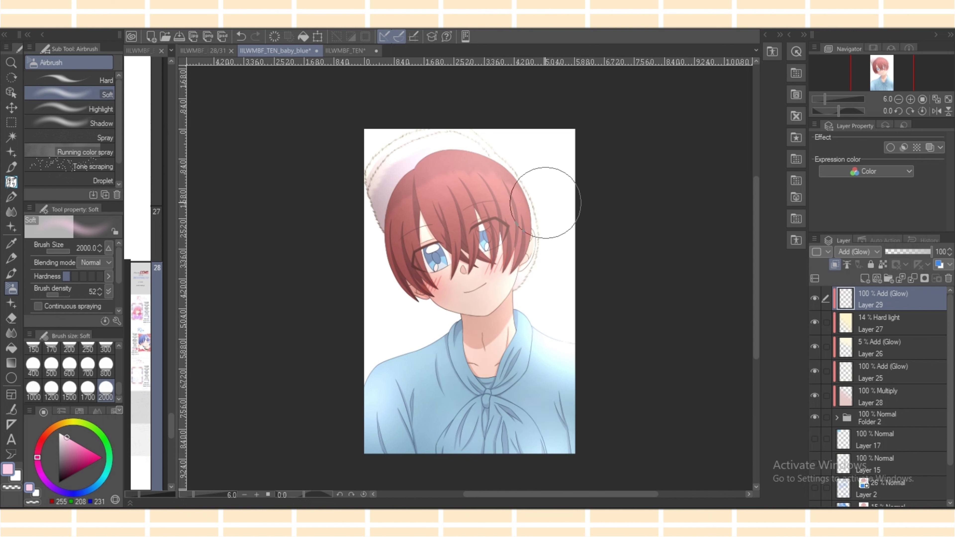
Soften the pink glow over the shirt and face on Layer 29 using the Soft airbrush with transparent color.
{"action": "key", "text": "c"}
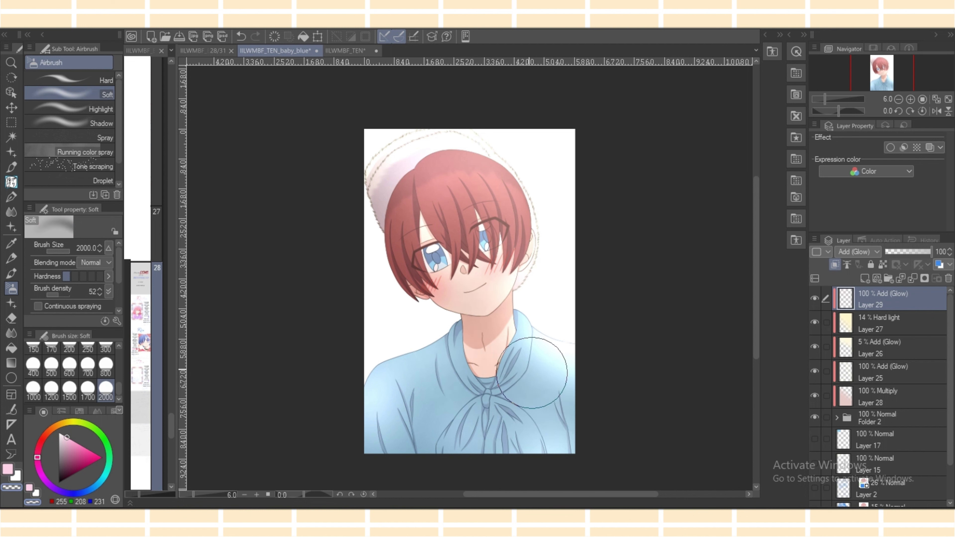
{"action": "mouse_move", "coordinate": [421, 394]}
{"action": "left_mouse_down"}
{"action": "mouse_move", "coordinate": [391, 428]}
{"action": "mouse_move", "coordinate": [385, 423]}
{"action": "left_mouse_up"}
{"action": "left_click_drag", "start_coordinate": [484, 320], "coordinate": [476, 278]}
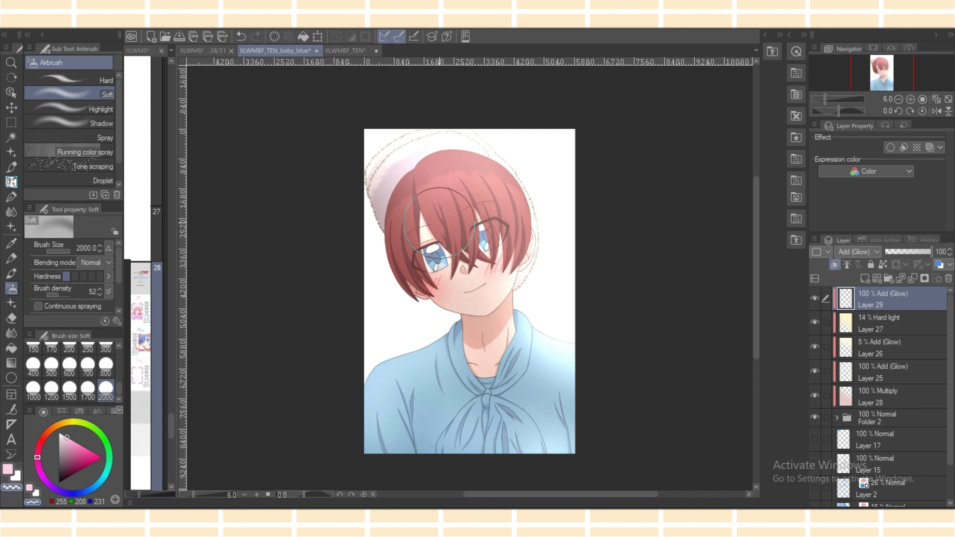
Expand Folder 2 and Folder 1, and add a clipped Add (Glow) layer directly above Layer 22.
{"action": "left_click_drag", "start_coordinate": [950, 376], "coordinate": [949, 429]}
{"action": "left_click", "coordinate": [836, 375]}
{"action": "left_click", "coordinate": [846, 375]}
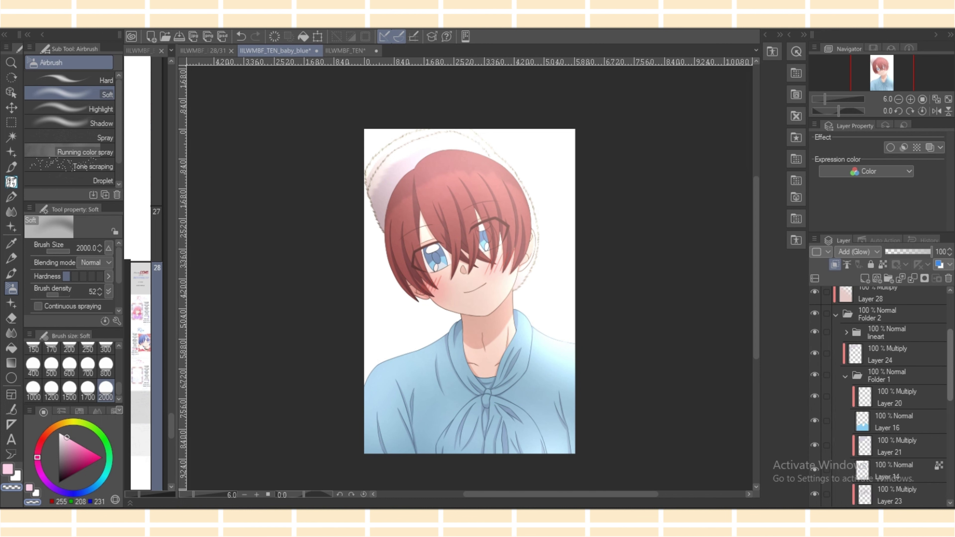
{"action": "left_click_drag", "start_coordinate": [949, 366], "coordinate": [949, 396]}
{"action": "scroll", "coordinate": [898, 395], "scroll_direction": "down", "scroll_amount": 1}
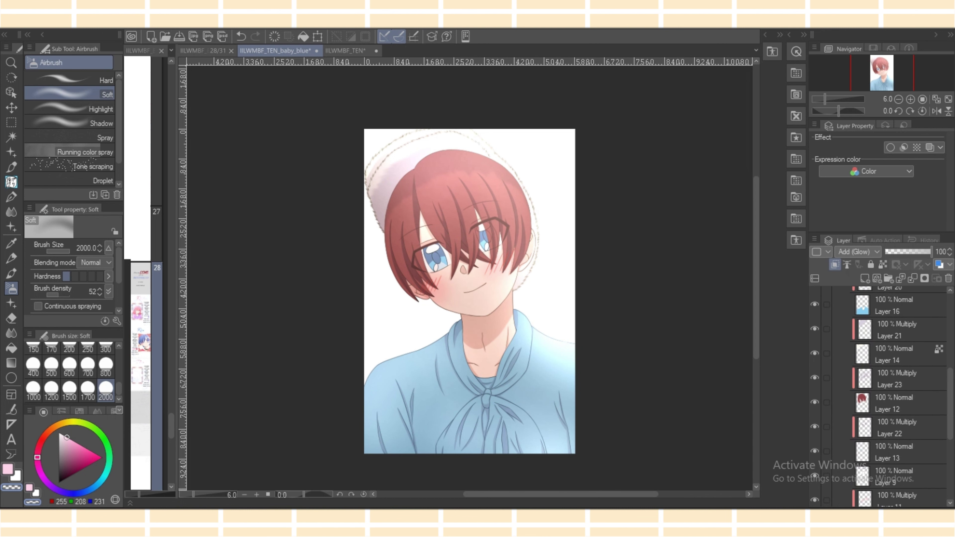
{"action": "left_click", "coordinate": [899, 379]}
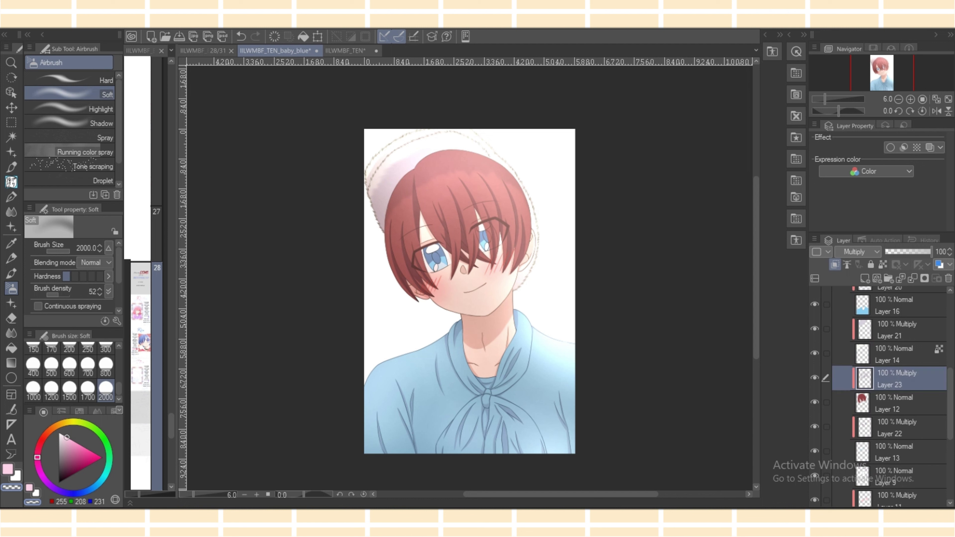
{"action": "left_click", "coordinate": [898, 427]}
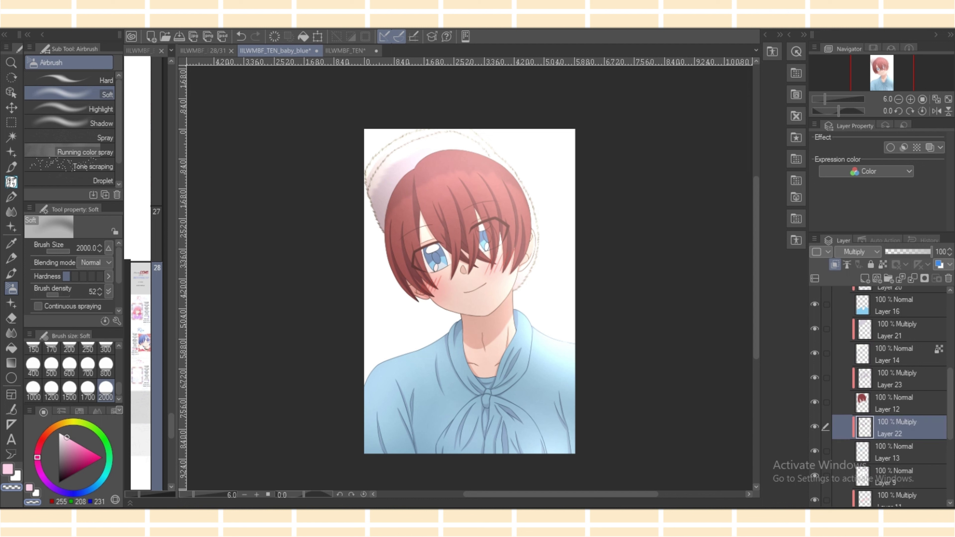
{"action": "left_click", "coordinate": [864, 278]}
{"action": "left_click", "coordinate": [835, 264]}
{"action": "left_click", "coordinate": [857, 251]}
{"action": "left_click", "coordinate": [855, 390]}
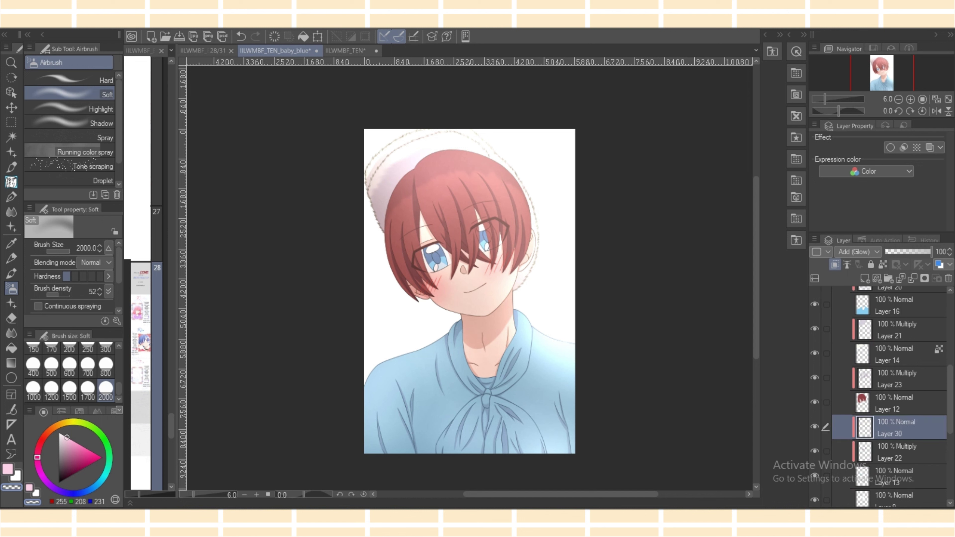
Set the drawing color to pale blue, RGB 208, 245, 255, and the Soft airbrush size to 800.
{"action": "mouse_move", "coordinate": [105, 474]}
{"action": "left_mouse_down"}
{"action": "mouse_move", "coordinate": [93, 489]}
{"action": "mouse_move", "coordinate": [100, 481]}
{"action": "left_mouse_up"}
{"action": "left_click", "coordinate": [106, 348]}
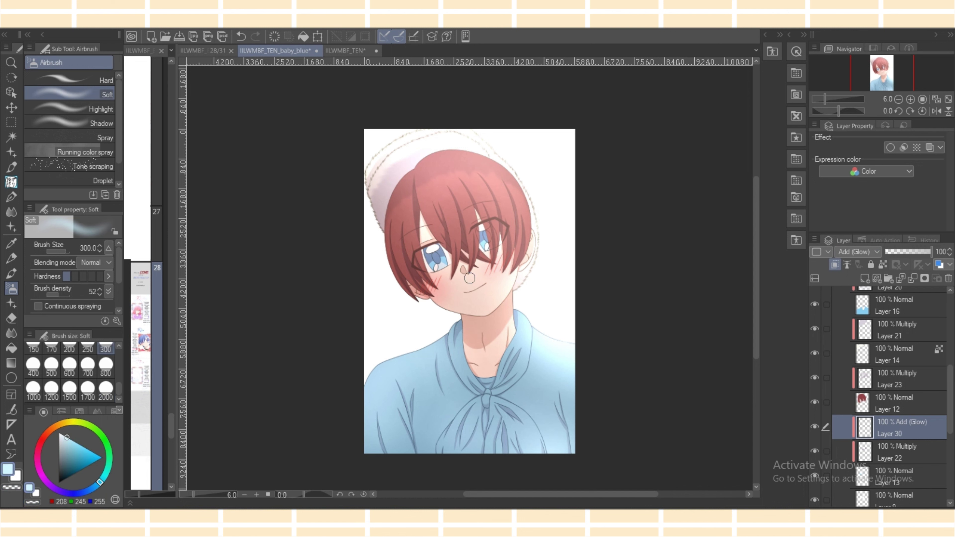
{"action": "left_click", "coordinate": [105, 365]}
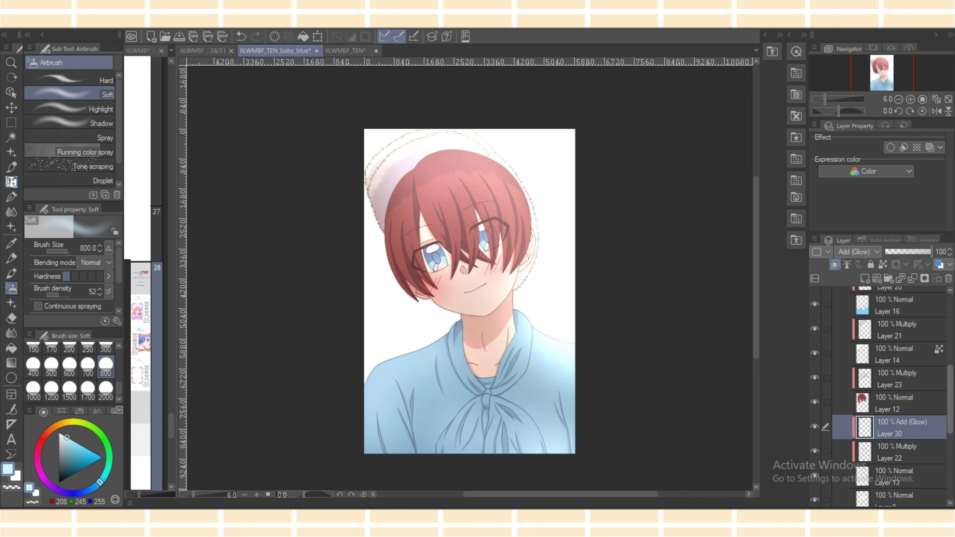
Collapse Folder 1 and Folder 2, and add a clipped Add (Glow) layer above Layer 29.
{"action": "scroll", "coordinate": [879, 395], "scroll_direction": "up", "scroll_amount": 5}
{"action": "left_click", "coordinate": [845, 476]}
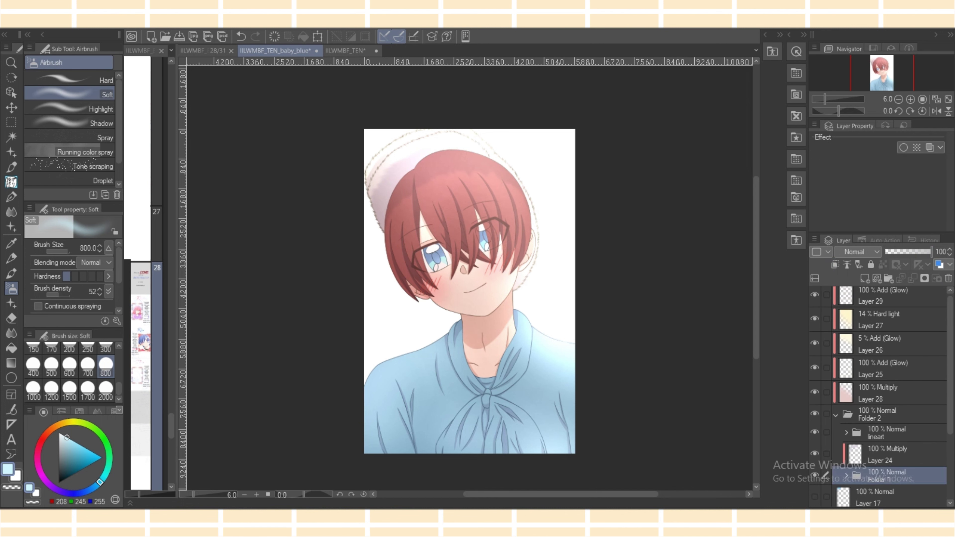
{"action": "left_click", "coordinate": [835, 415]}
{"action": "left_click_drag", "start_coordinate": [950, 380], "coordinate": [950, 375]}
{"action": "left_click", "coordinate": [879, 298]}
{"action": "left_click", "coordinate": [864, 278]}
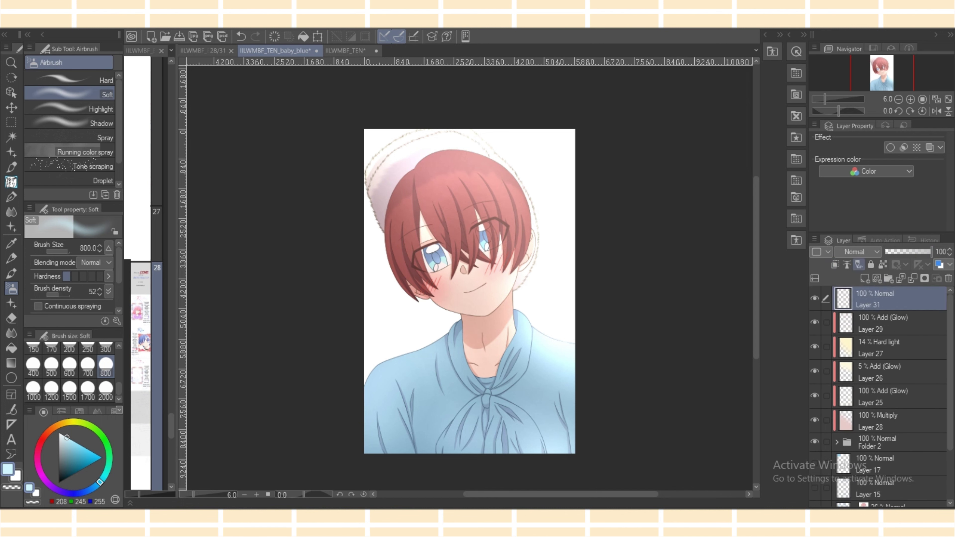
{"action": "left_click", "coordinate": [835, 265]}
{"action": "left_click", "coordinate": [856, 251]}
{"action": "left_click", "coordinate": [854, 389]}
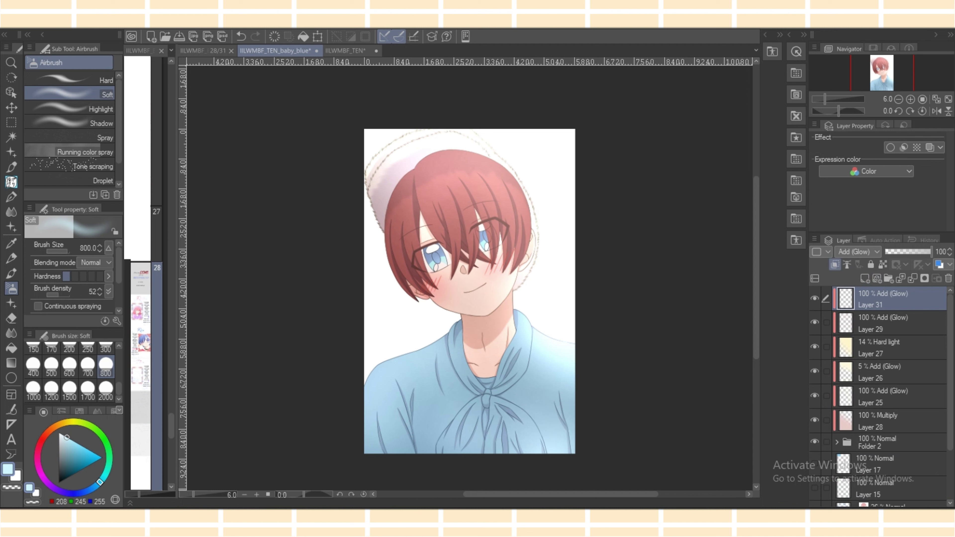
Stamp a pale blue light flare on the hair above the ear on Layer 31 with the OCTAGONGLOW brush at size 300.
{"action": "left_click", "coordinate": [11, 226]}
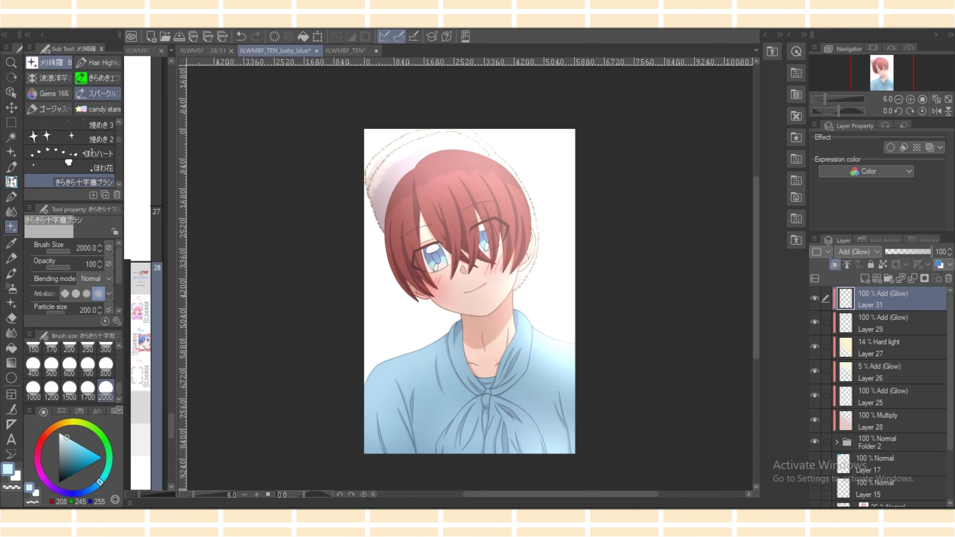
{"action": "left_click", "coordinate": [97, 94]}
{"action": "mouse_move", "coordinate": [119, 140]}
{"action": "left_mouse_down"}
{"action": "mouse_move", "coordinate": [119, 149]}
{"action": "mouse_move", "coordinate": [119, 134]}
{"action": "left_mouse_up"}
{"action": "scroll", "coordinate": [72, 154], "scroll_direction": "down", "scroll_amount": 10}
{"action": "left_click", "coordinate": [70, 138]}
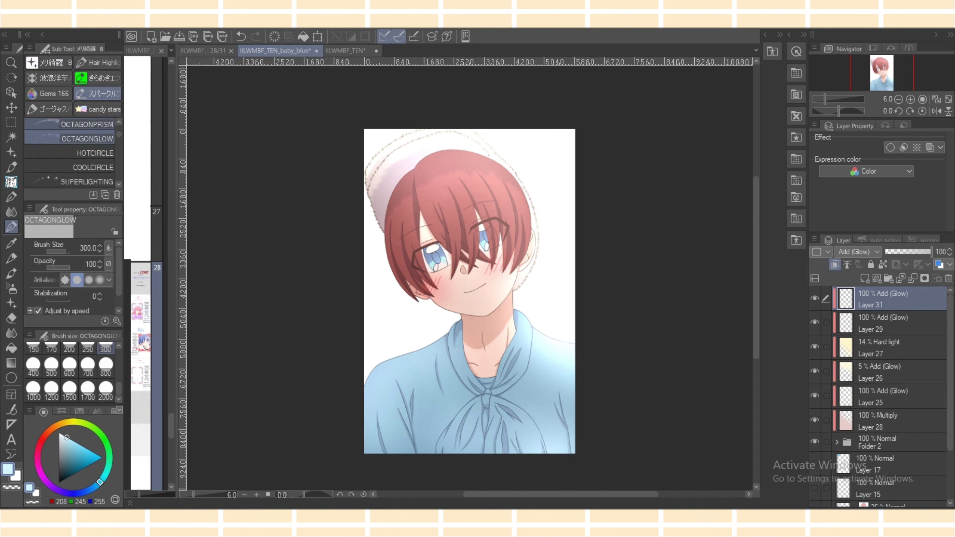
{"action": "left_click", "coordinate": [510, 203]}
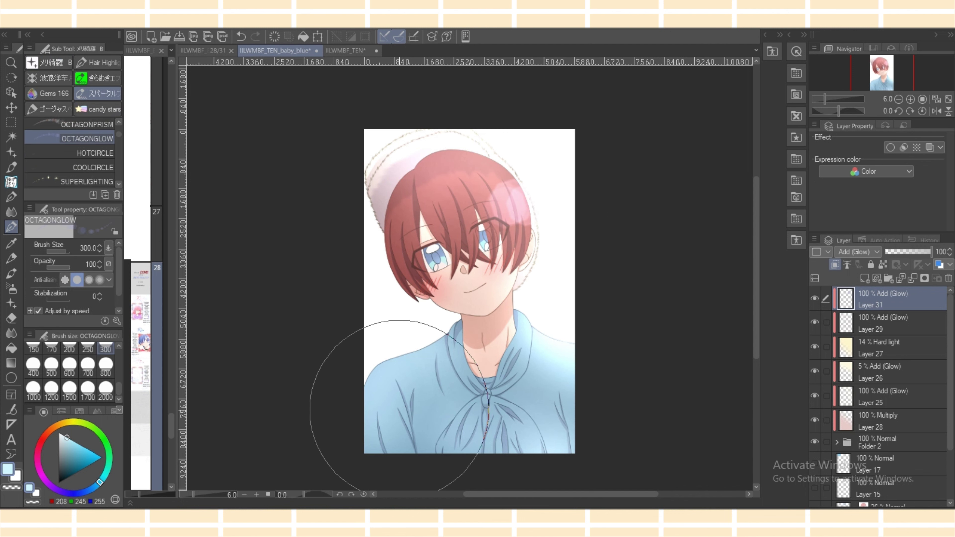
Undo the last hair flare and try OCTAGONGLOW flares at size 800 over the face and at size 600 on the shoulder.
{"action": "left_click", "coordinate": [105, 367]}
{"action": "left_click", "coordinate": [241, 36]}
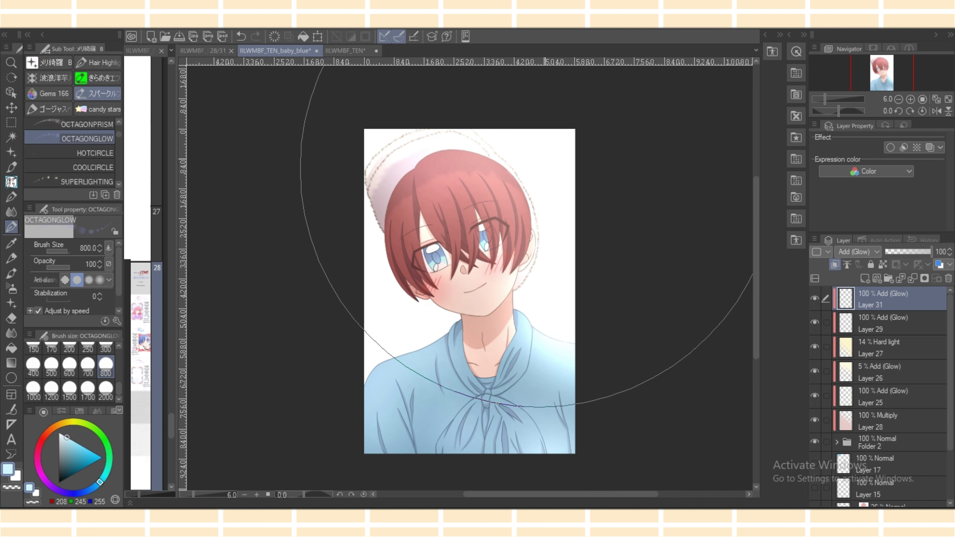
{"action": "left_click", "coordinate": [501, 237]}
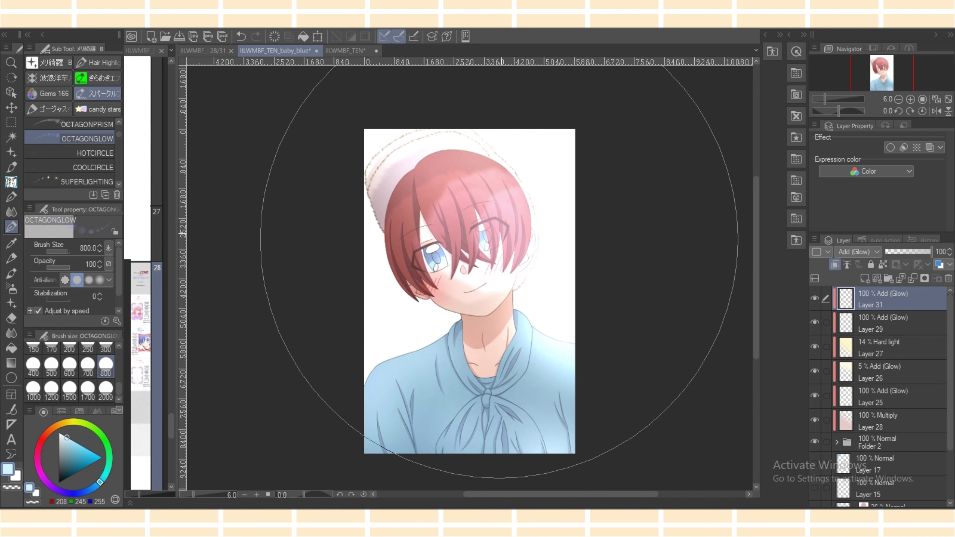
{"action": "key", "text": "ctrl+z"}
{"action": "left_click", "coordinate": [69, 363]}
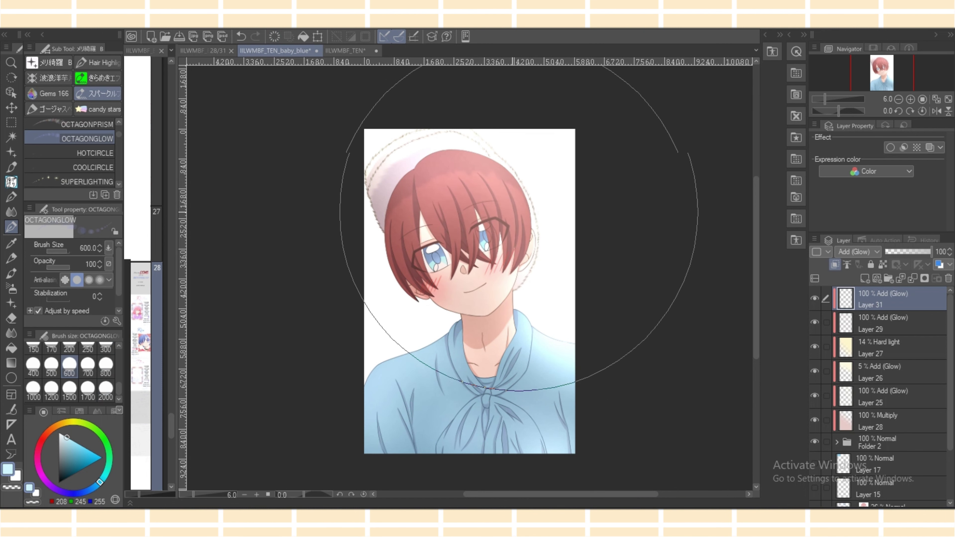
{"action": "left_click", "coordinate": [411, 386]}
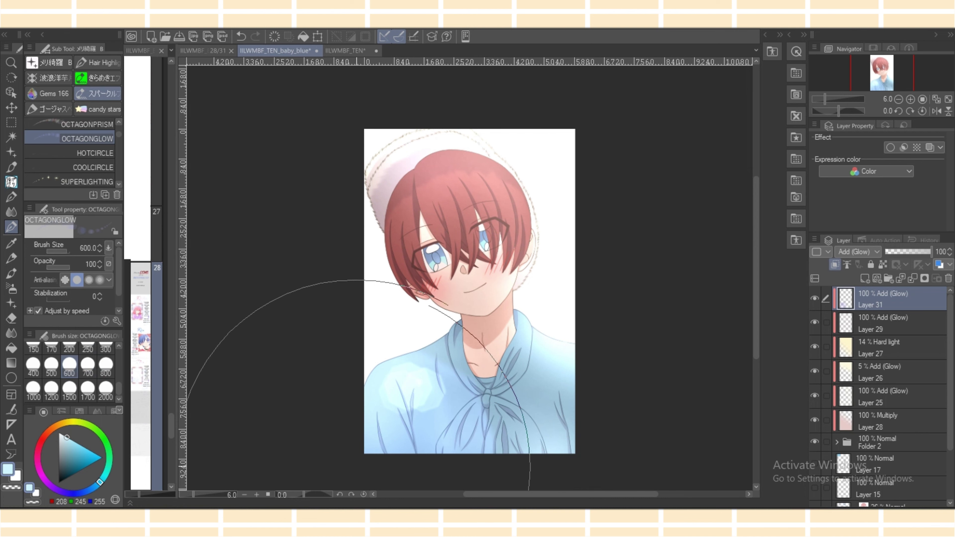
{"action": "key", "text": "ctrl+z"}
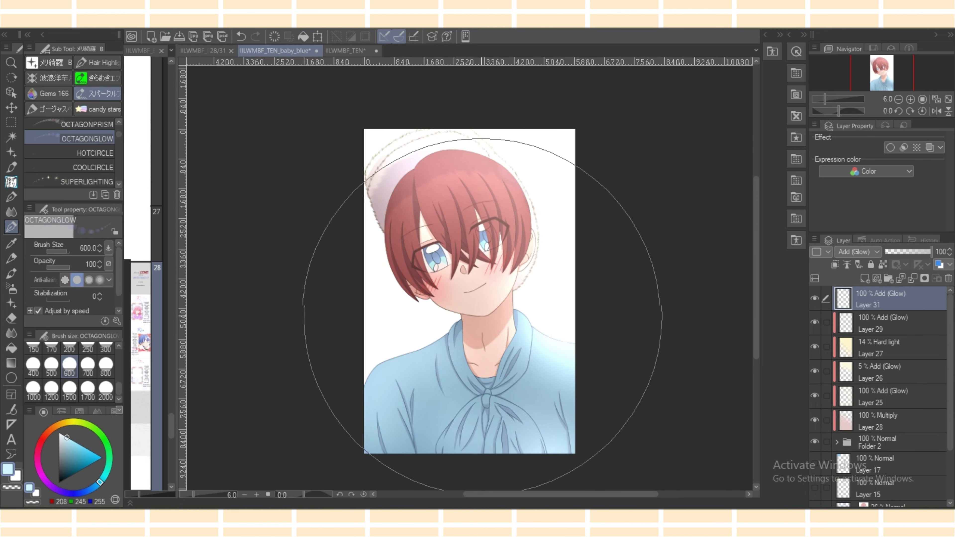
Unclip Layer 31 and stamp size 600 OCTAGONGLOW flares near the canvas's upper-right corner and on the shirt's left-side shoulder.
{"action": "left_click", "coordinate": [241, 37]}
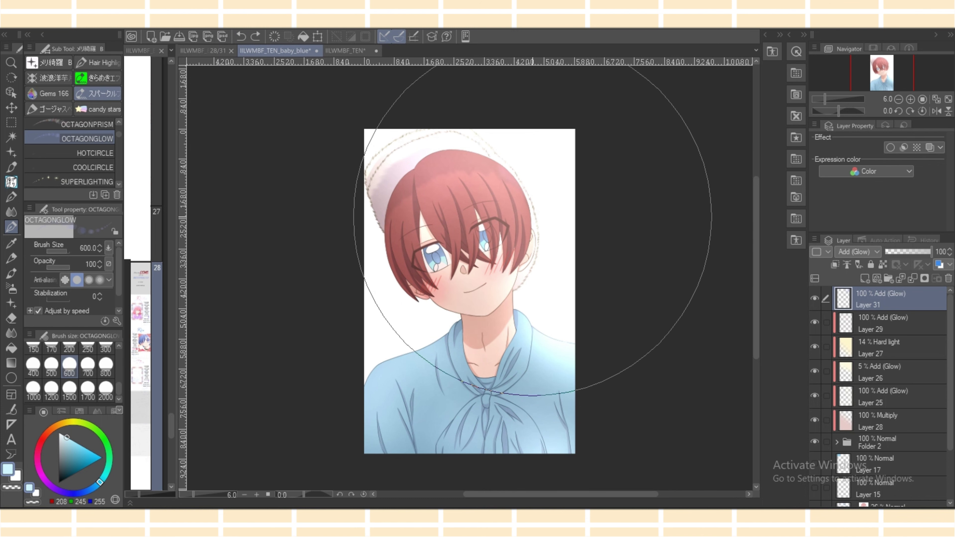
{"action": "left_click", "coordinate": [532, 217]}
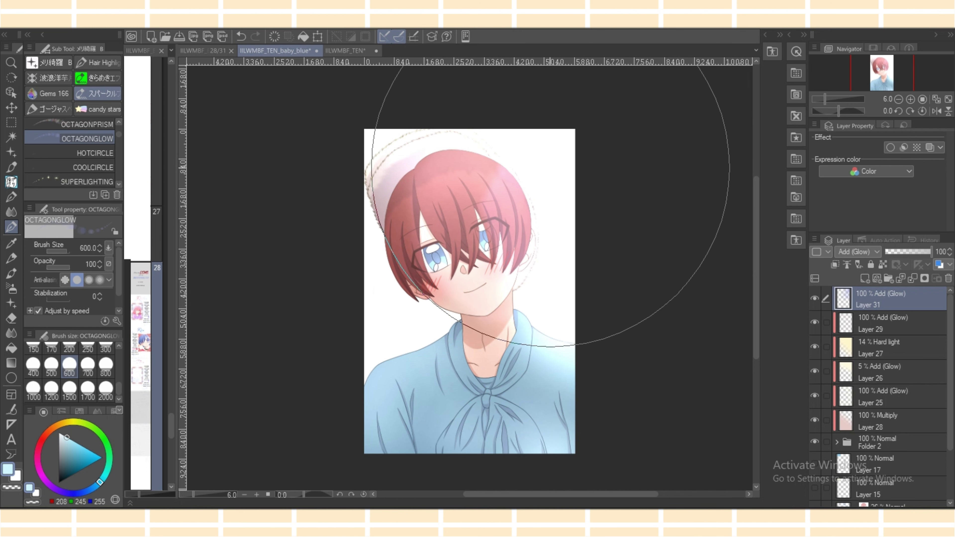
{"action": "key", "text": "ctrl+z"}
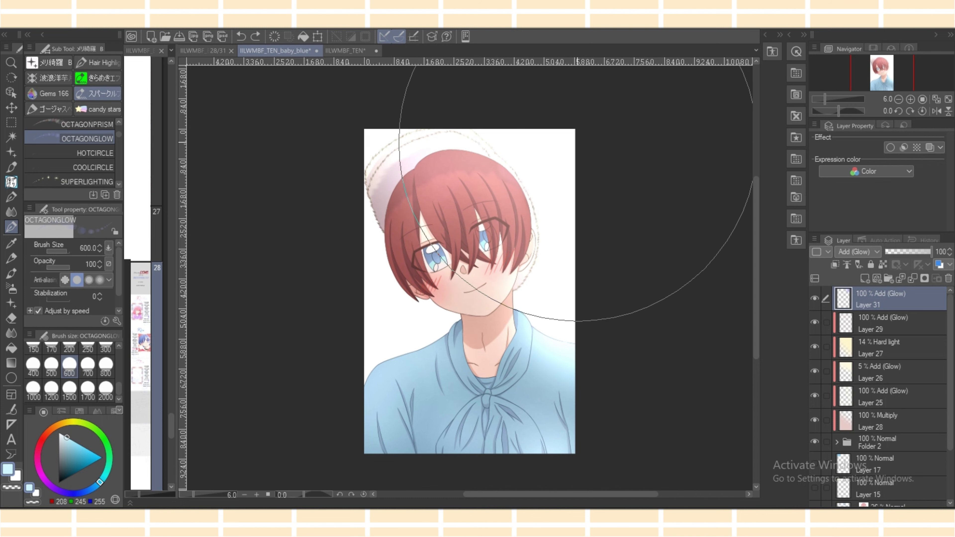
{"action": "left_click_drag", "start_coordinate": [571, 151], "coordinate": [550, 188]}
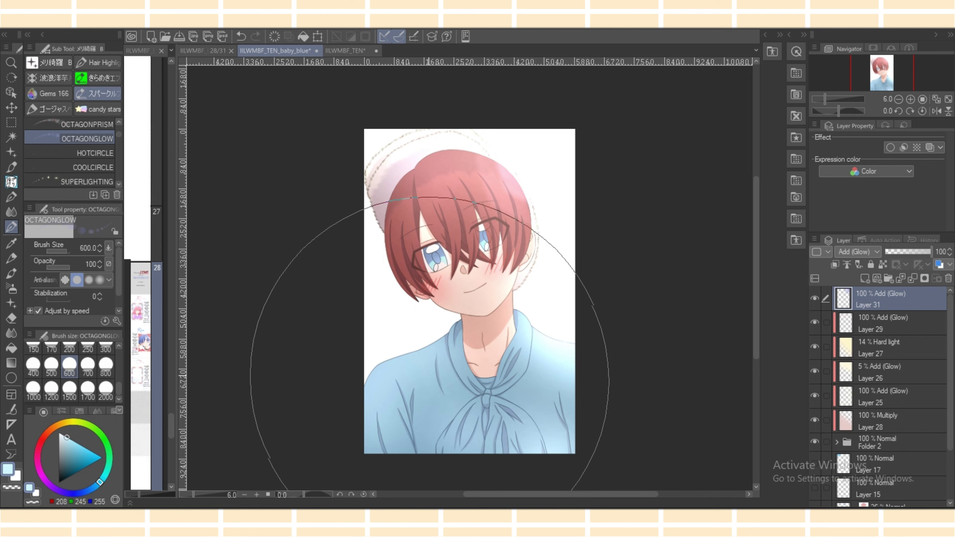
{"action": "left_click", "coordinate": [403, 396]}
{"action": "left_click", "coordinate": [402, 400]}
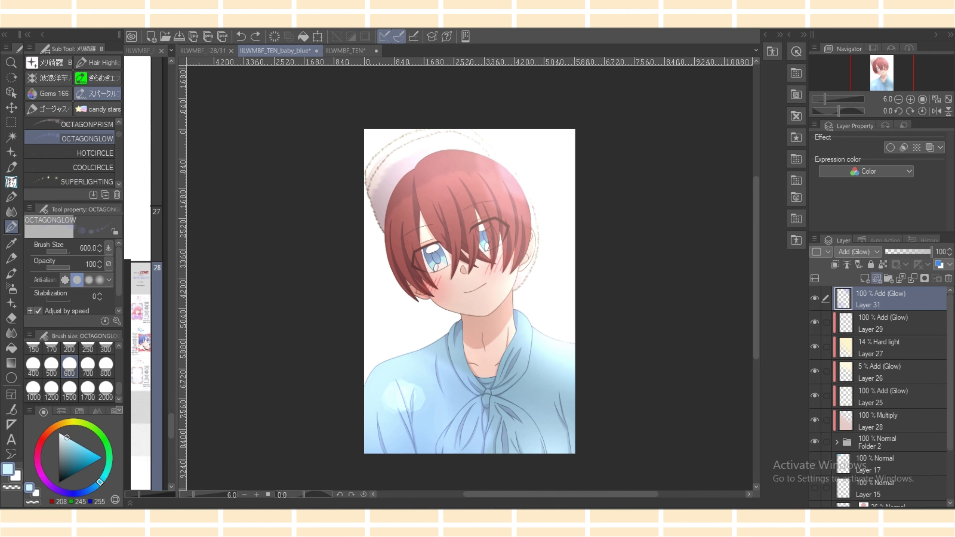
Add a clipped Add (Glow) layer above Layer 29, airbrush the shoulders in RGB 220, 248, 255 at size 2000, and soften the shirt with transparent color.
{"action": "left_click_drag", "start_coordinate": [931, 251], "coordinate": [931, 251]}
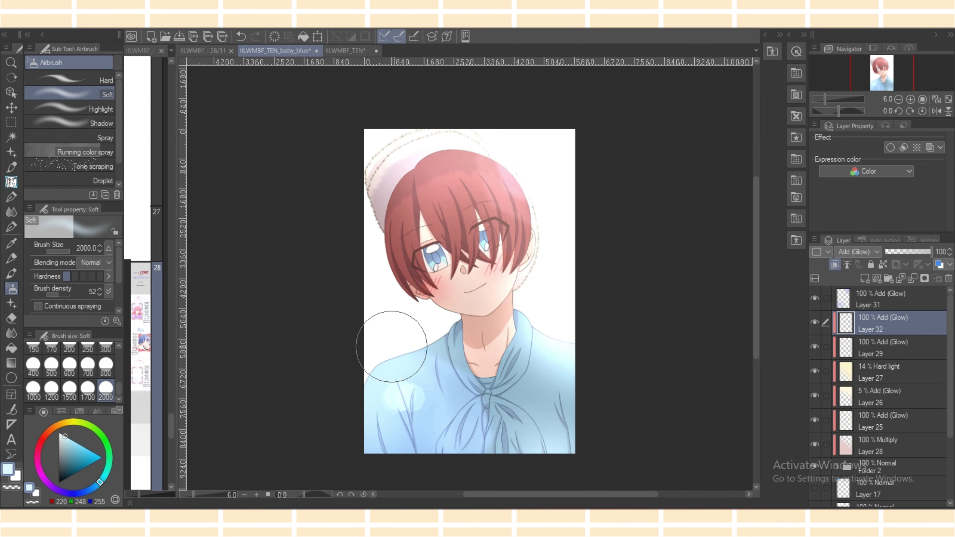
{"action": "mouse_move", "coordinate": [391, 346]}
{"action": "left_mouse_down"}
{"action": "mouse_move", "coordinate": [418, 336]}
{"action": "mouse_move", "coordinate": [414, 348]}
{"action": "mouse_move", "coordinate": [355, 380]}
{"action": "mouse_move", "coordinate": [348, 399]}
{"action": "mouse_move", "coordinate": [433, 330]}
{"action": "left_mouse_up"}
{"action": "left_click_drag", "start_coordinate": [542, 320], "coordinate": [571, 334]}
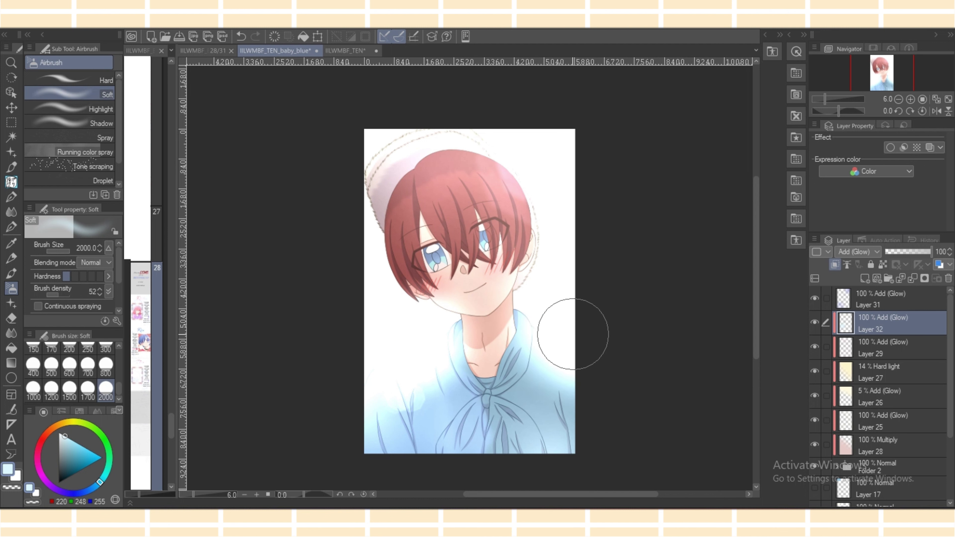
{"action": "mouse_move", "coordinate": [467, 349]}
{"action": "left_mouse_down"}
{"action": "mouse_move", "coordinate": [443, 391]}
{"action": "mouse_move", "coordinate": [445, 375]}
{"action": "mouse_move", "coordinate": [396, 418]}
{"action": "mouse_move", "coordinate": [407, 440]}
{"action": "left_mouse_up"}
{"action": "mouse_move", "coordinate": [523, 393]}
{"action": "left_mouse_down"}
{"action": "mouse_move", "coordinate": [564, 383]}
{"action": "mouse_move", "coordinate": [543, 385]}
{"action": "mouse_move", "coordinate": [497, 336]}
{"action": "left_mouse_up"}
{"action": "left_click_drag", "start_coordinate": [432, 391], "coordinate": [389, 435]}
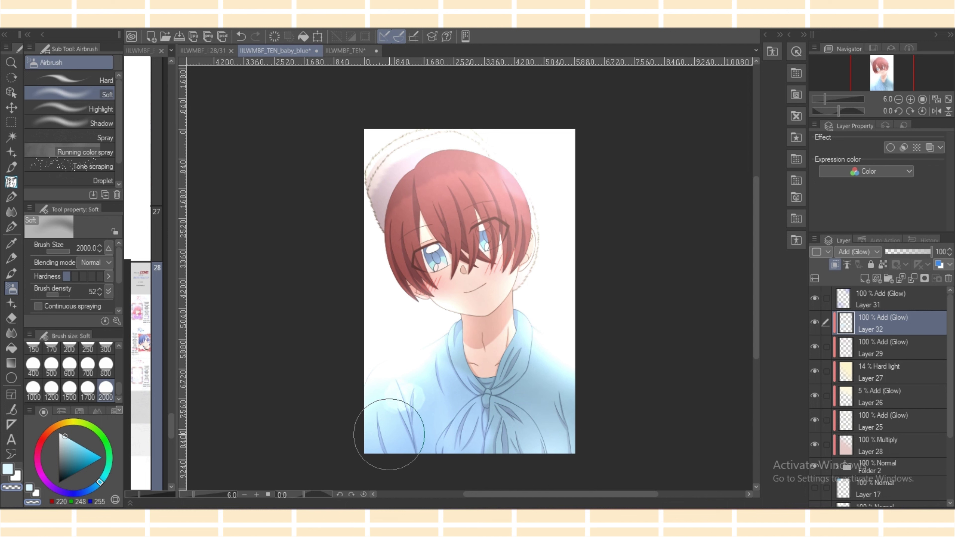
Lower Layer 32's opacity to 14% and switch the airbrush to transparent color.
{"action": "left_click", "coordinate": [895, 252]}
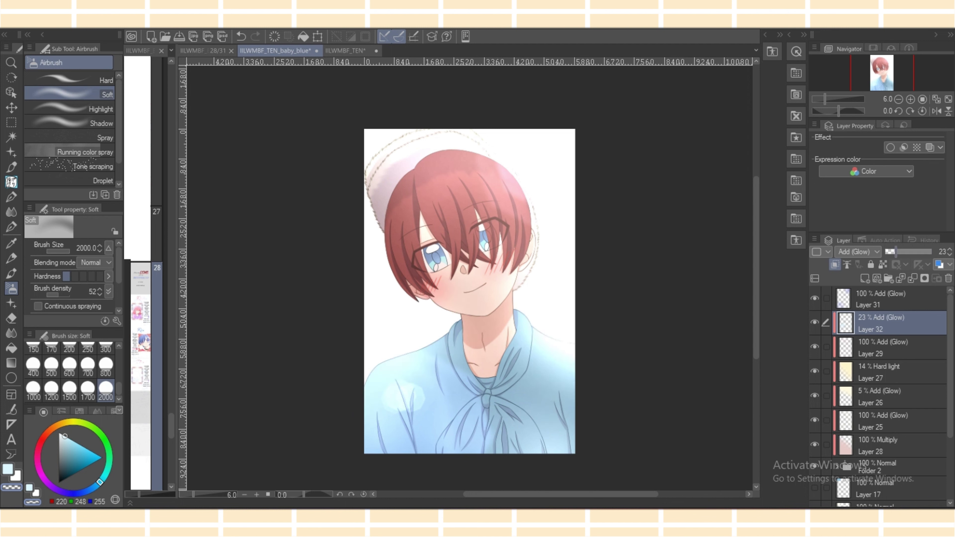
{"action": "left_click_drag", "start_coordinate": [896, 251], "coordinate": [891, 251]}
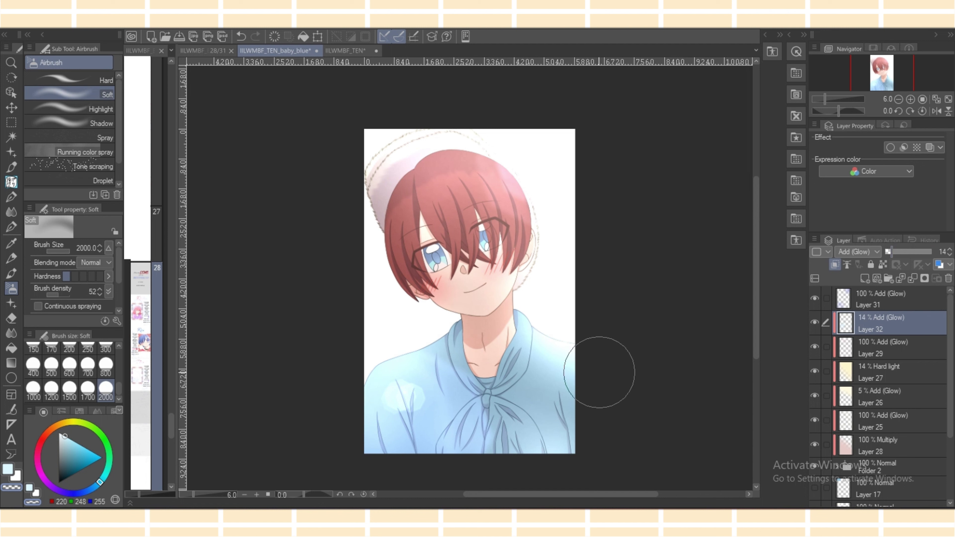
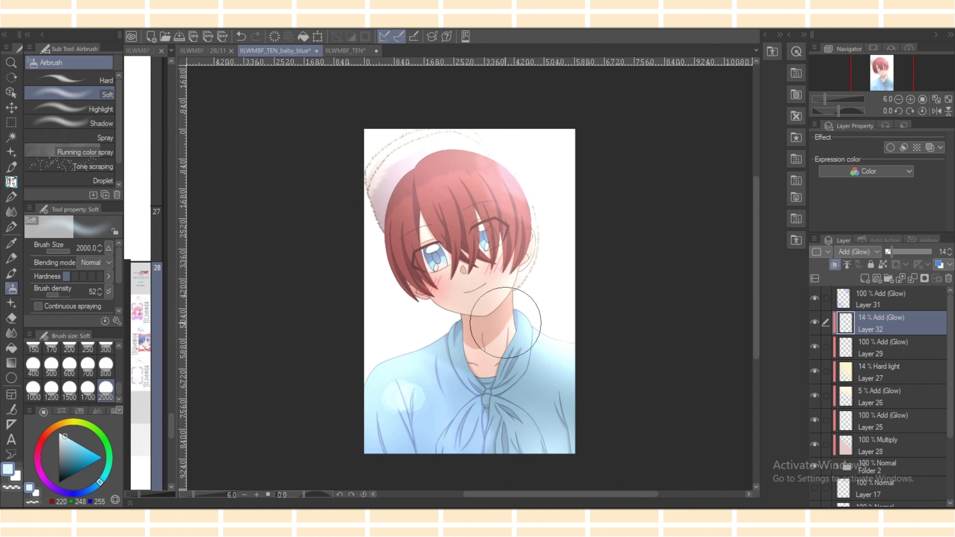
{"action": "key", "text": "c"}
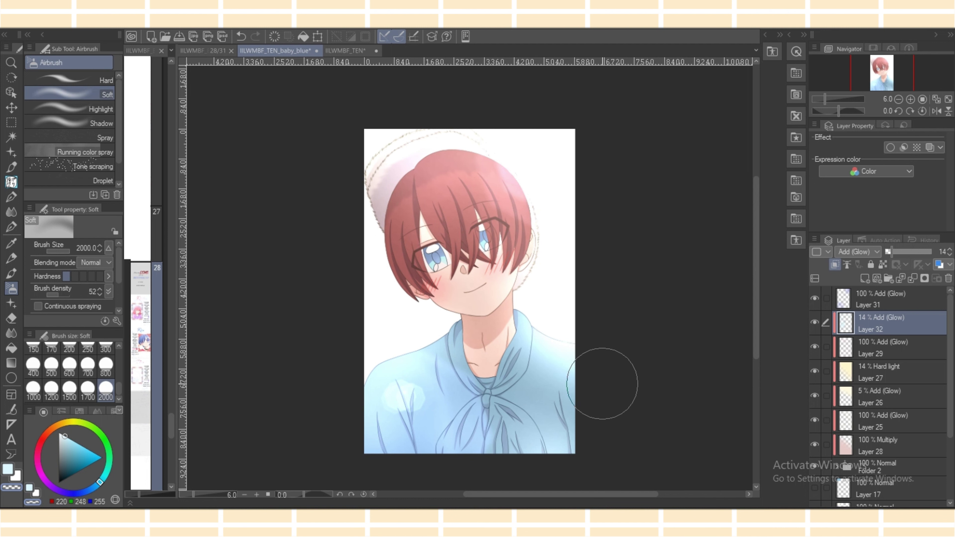
Expand Folder 2 and Folder 1, and toggle Layer 24 off and on to check its shading.
{"action": "scroll", "coordinate": [880, 395], "scroll_direction": "down", "scroll_amount": 4}
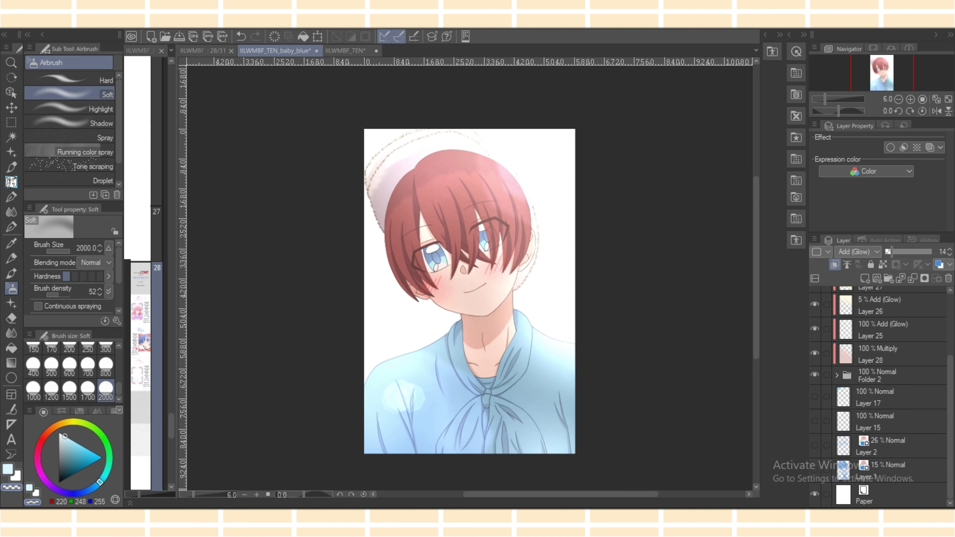
{"action": "left_click", "coordinate": [837, 375]}
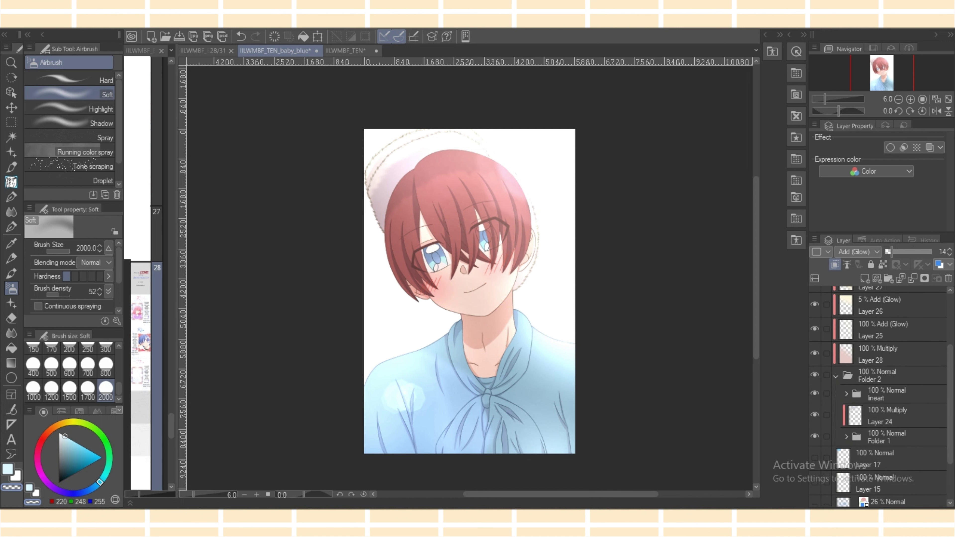
{"action": "scroll", "coordinate": [879, 395], "scroll_direction": "down", "scroll_amount": 1}
{"action": "left_click", "coordinate": [844, 412]}
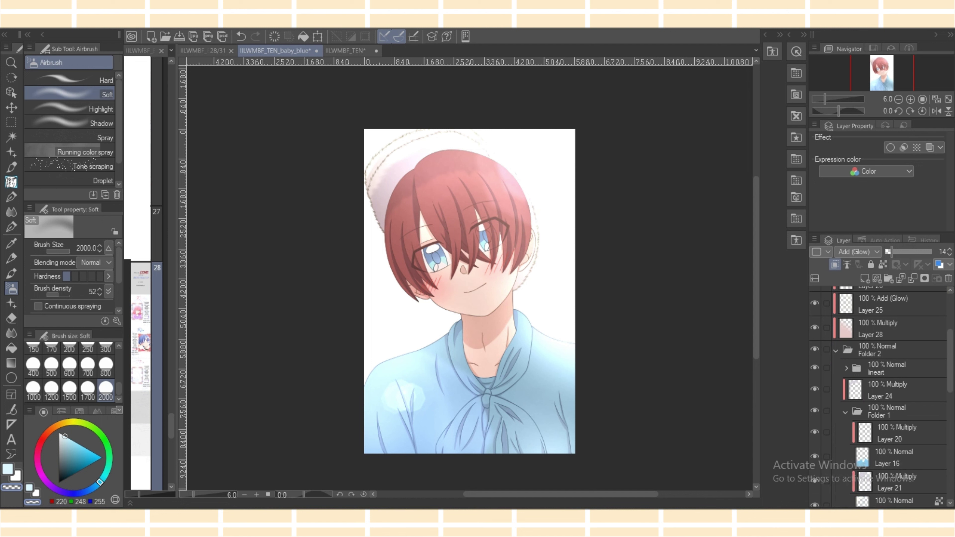
{"action": "left_click", "coordinate": [814, 389]}
{"action": "left_click", "coordinate": [814, 389]}
Add a clipped Multiply layer directly above Layer 24 and collapse Folder 1.
{"action": "left_click", "coordinate": [890, 390]}
{"action": "left_click", "coordinate": [864, 279]}
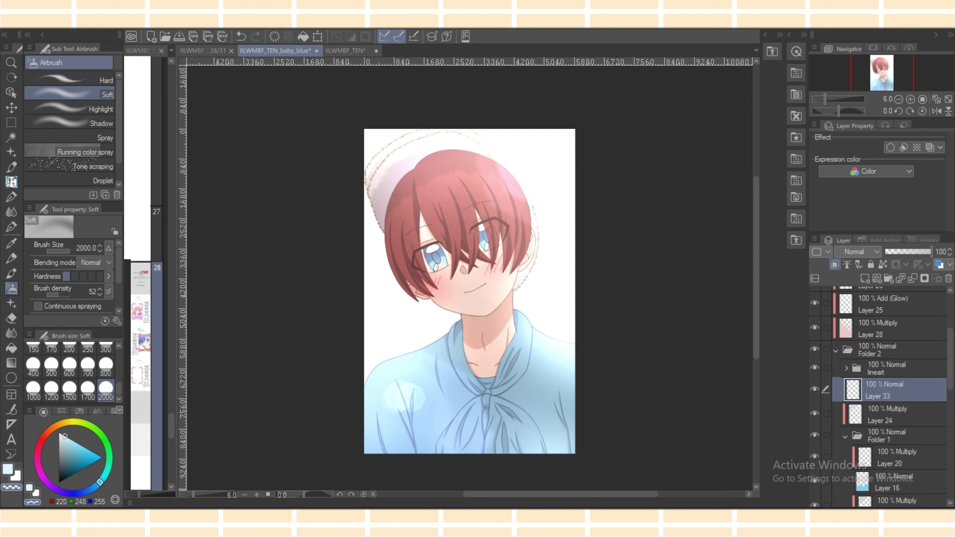
{"action": "left_click", "coordinate": [834, 264]}
{"action": "left_click", "coordinate": [858, 251]}
{"action": "left_click", "coordinate": [854, 287]}
{"action": "left_click", "coordinate": [845, 437]}
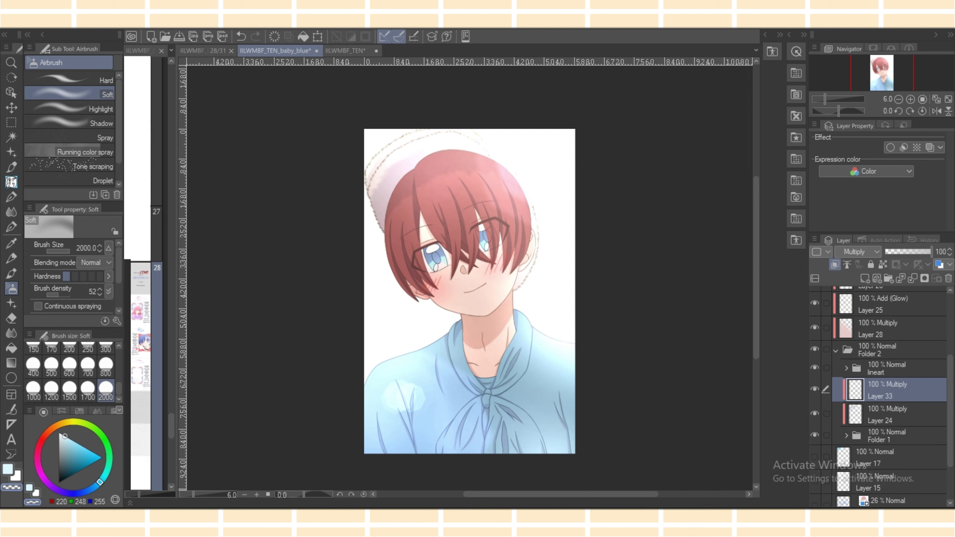
Choose pale lavender from the MINICO-KAHO color set and softly shade the neck on Layer 33 with the Soft airbrush at size 800.
{"action": "left_click", "coordinate": [79, 411]}
{"action": "left_click", "coordinate": [107, 460]}
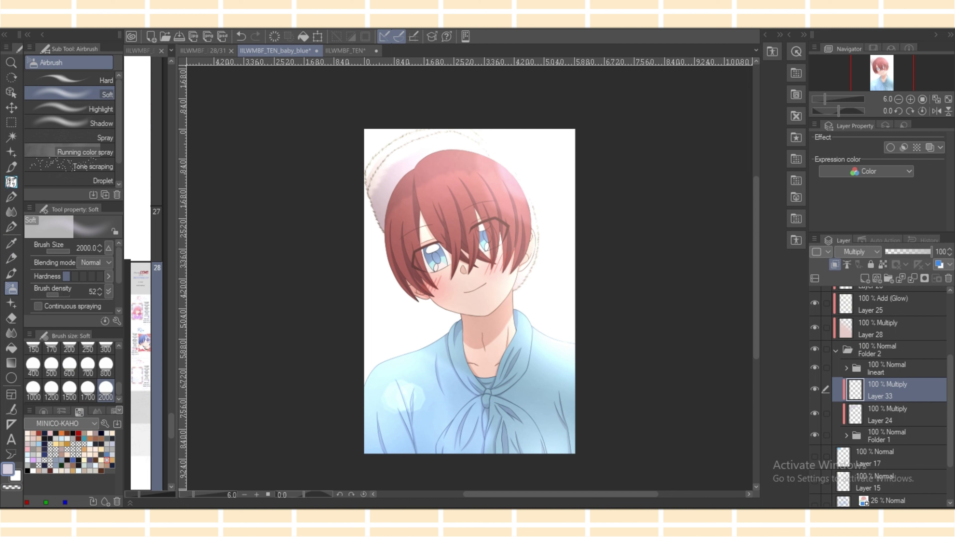
{"action": "left_click", "coordinate": [106, 365]}
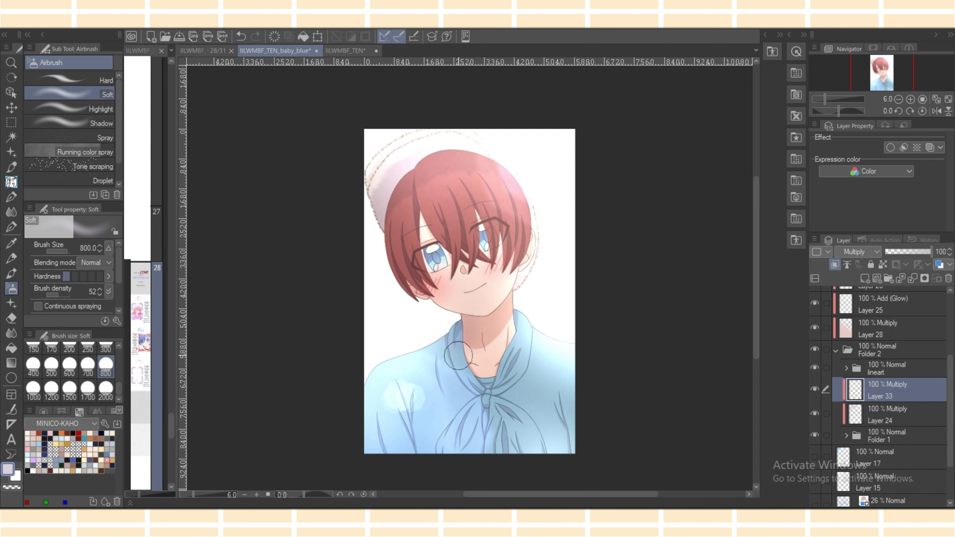
{"action": "mouse_move", "coordinate": [463, 337]}
{"action": "left_mouse_down"}
{"action": "mouse_move", "coordinate": [453, 340]}
{"action": "mouse_move", "coordinate": [463, 322]}
{"action": "mouse_move", "coordinate": [451, 313]}
{"action": "left_mouse_up"}
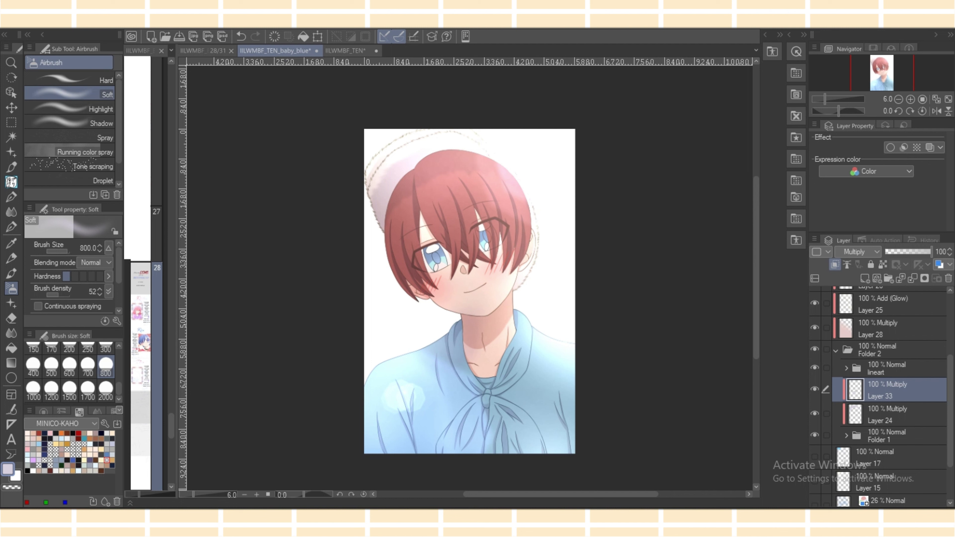
{"action": "key", "text": "c"}
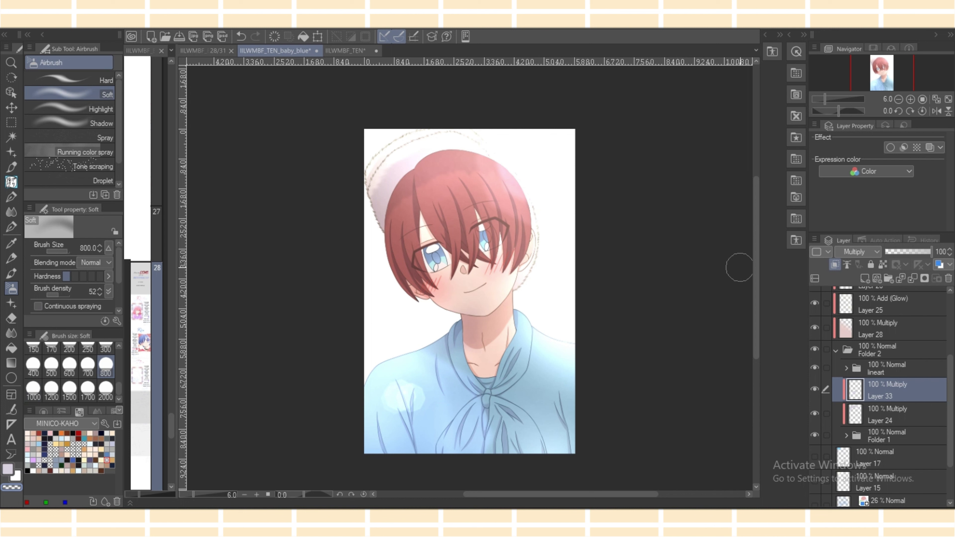
Expand the lineart folder inside Folder 2 and select Layer 19, the clipped lineart color layer.
{"action": "key", "text": "ctrl+plus"}
{"action": "key", "text": "ctrl+plus"}
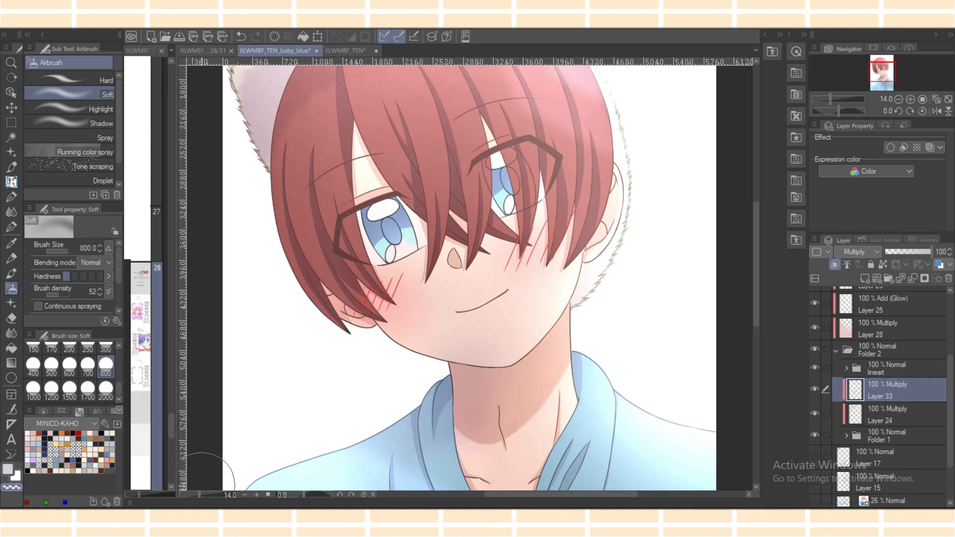
{"action": "scroll", "coordinate": [879, 394], "scroll_direction": "up", "scroll_amount": 2}
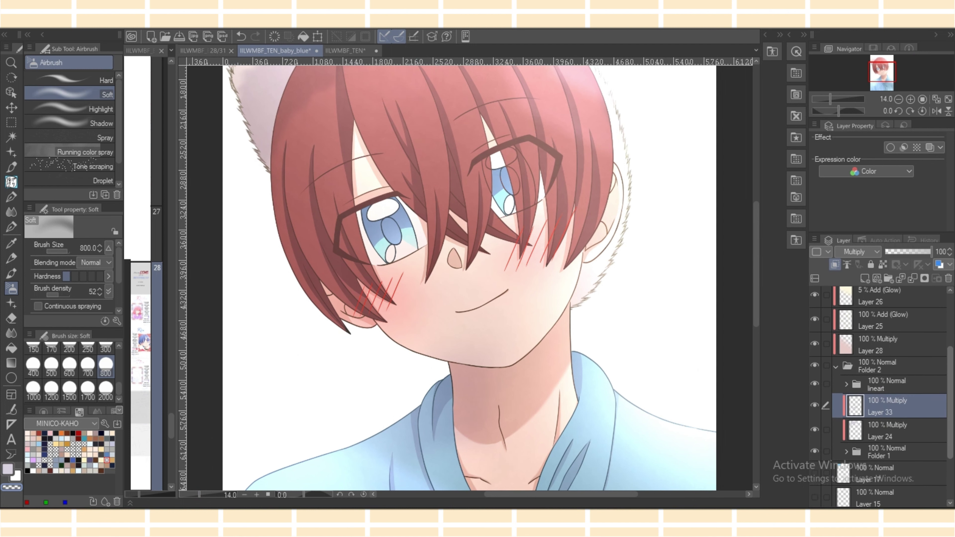
{"action": "scroll", "coordinate": [879, 395], "scroll_direction": "down", "scroll_amount": 2}
{"action": "left_click", "coordinate": [845, 350]}
{"action": "scroll", "coordinate": [880, 395], "scroll_direction": "down", "scroll_amount": 5}
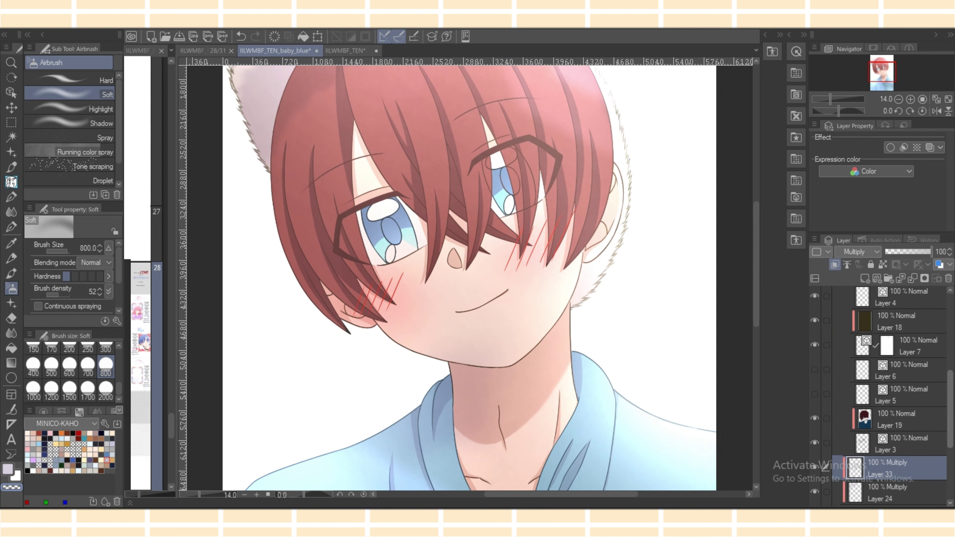
{"action": "left_click", "coordinate": [889, 403]}
Pick a dark navy drawing color from Layer 19 with the Eyedropper and switch to the 投げなわして塗るツール lasso fill tool.
{"action": "left_click", "coordinate": [12, 227]}
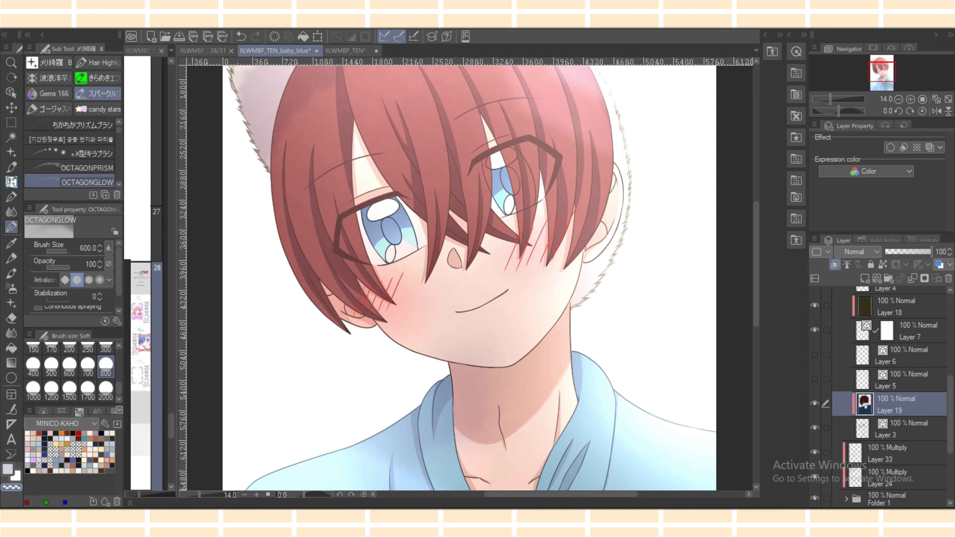
{"action": "left_click", "coordinate": [11, 244]}
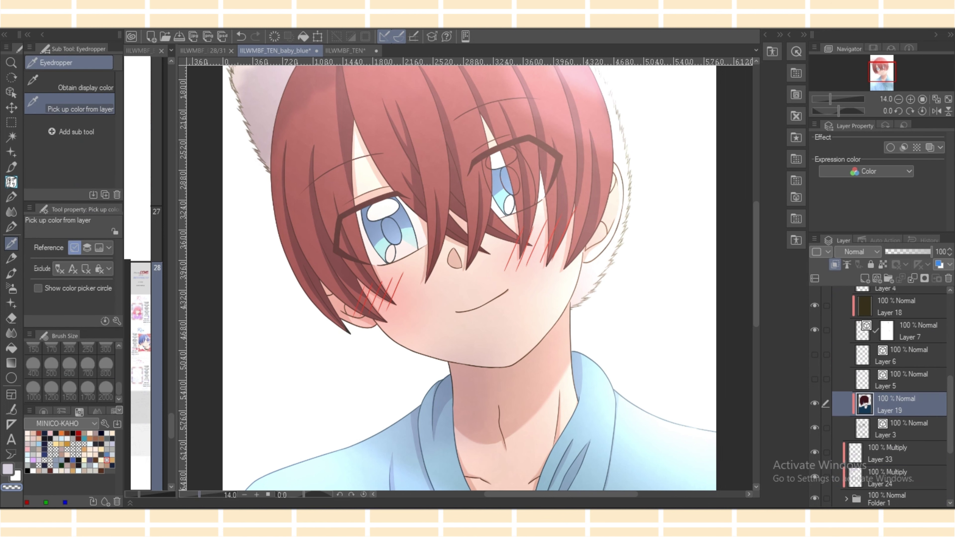
{"action": "scroll", "coordinate": [466, 288], "scroll_direction": "up", "scroll_amount": 4}
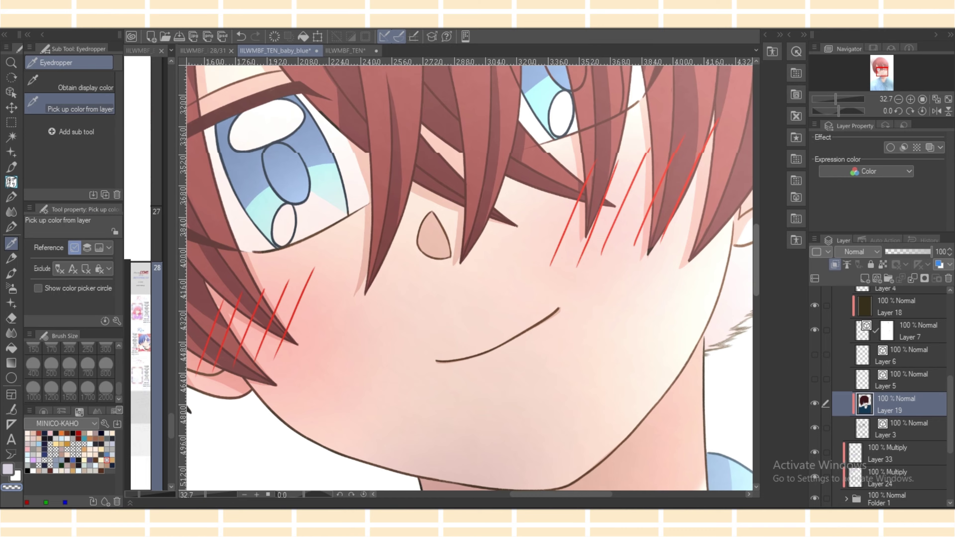
{"action": "scroll", "coordinate": [540, 208], "scroll_direction": "up", "scroll_amount": 4}
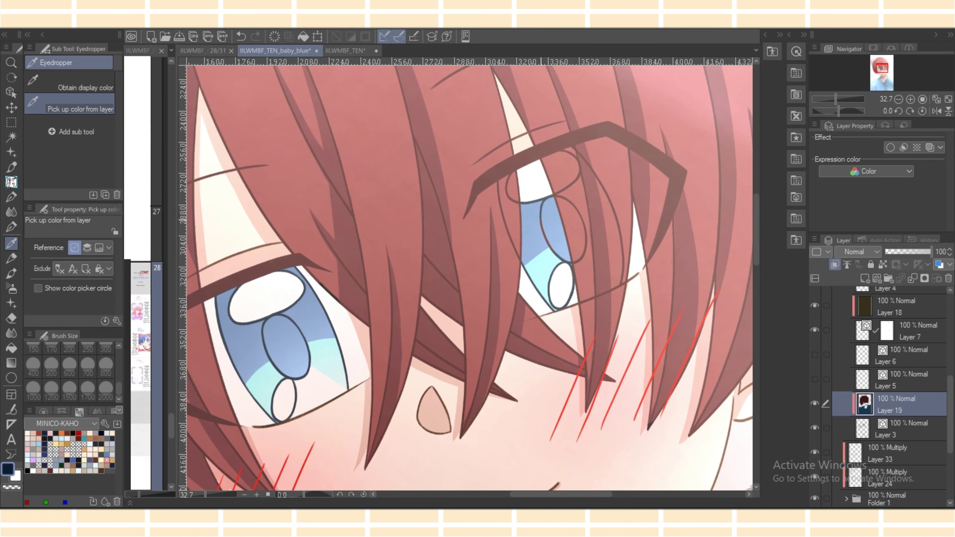
{"action": "left_click", "coordinate": [11, 182]}
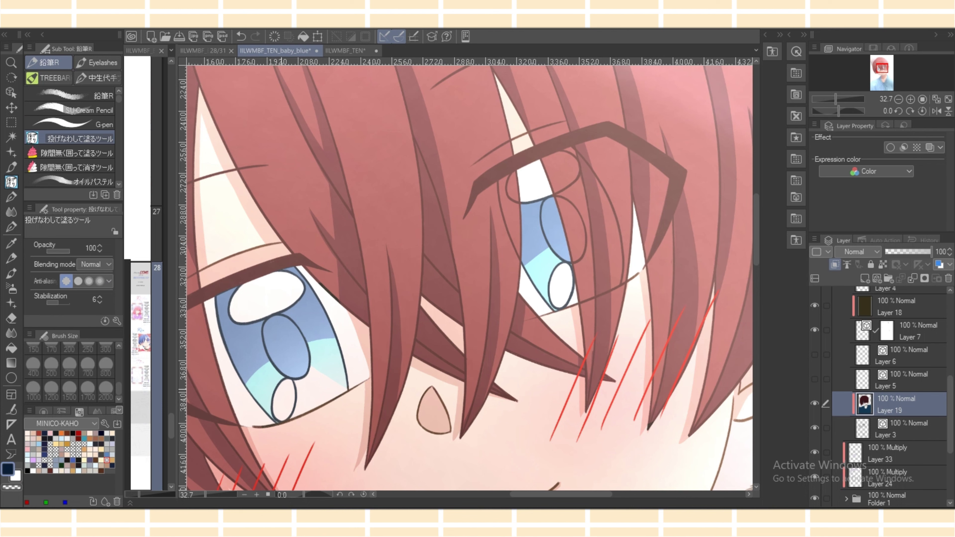
{"action": "scroll", "coordinate": [466, 278], "scroll_direction": "down", "scroll_amount": 5}
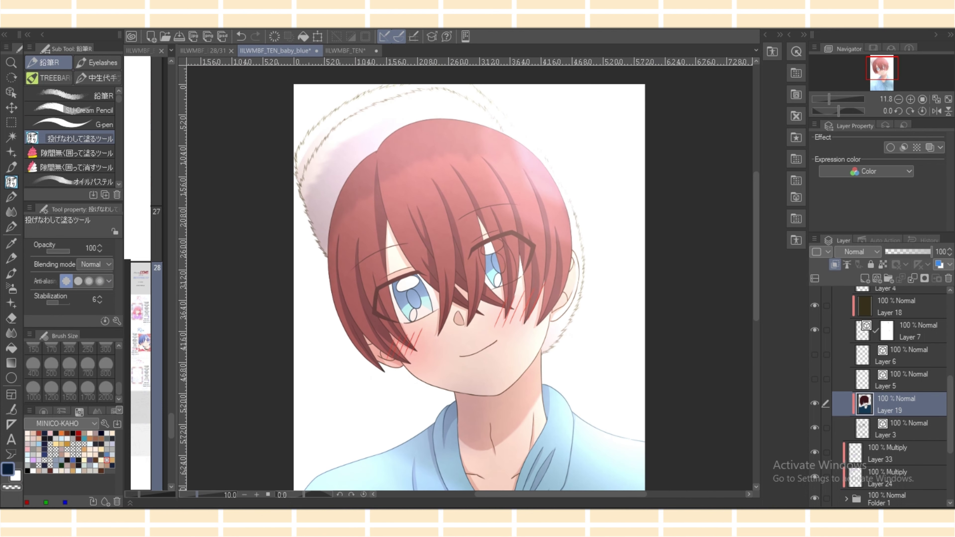
Collapse the lineart folder and Folder 2, and select Layer 32.
{"action": "scroll", "coordinate": [466, 279], "scroll_direction": "up", "scroll_amount": 3}
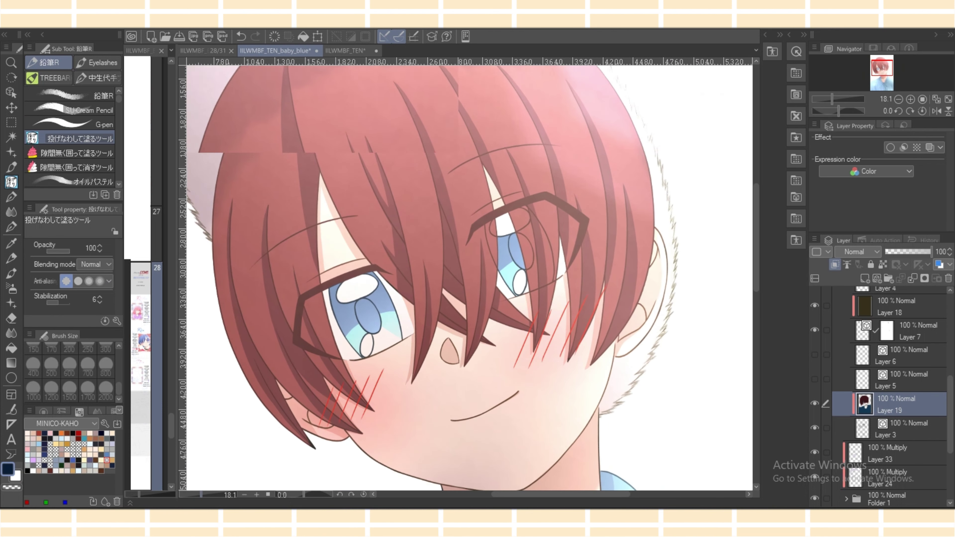
{"action": "scroll", "coordinate": [466, 278], "scroll_direction": "up", "scroll_amount": 2}
{"action": "scroll", "coordinate": [466, 278], "scroll_direction": "down", "scroll_amount": 3}
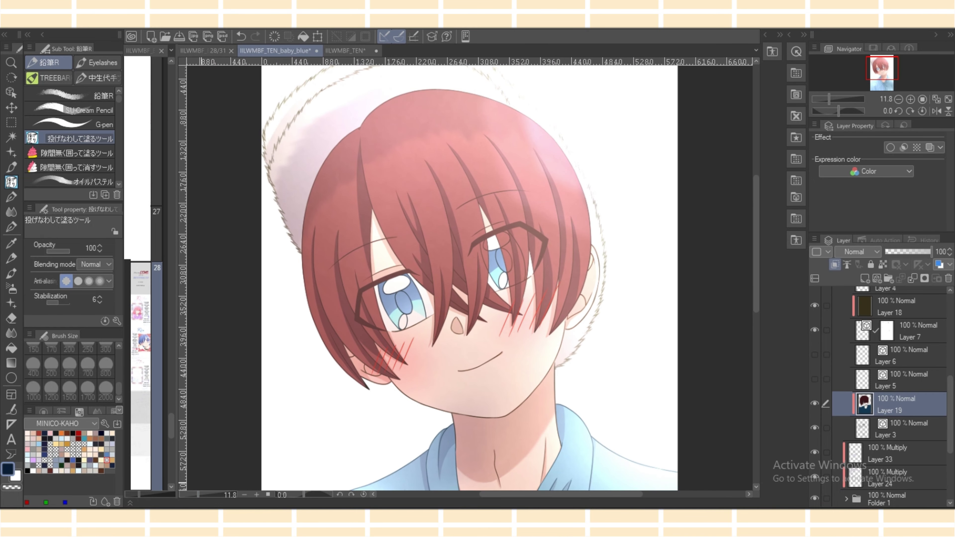
{"action": "left_click_drag", "start_coordinate": [950, 414], "coordinate": [950, 351]}
{"action": "left_click", "coordinate": [845, 432]}
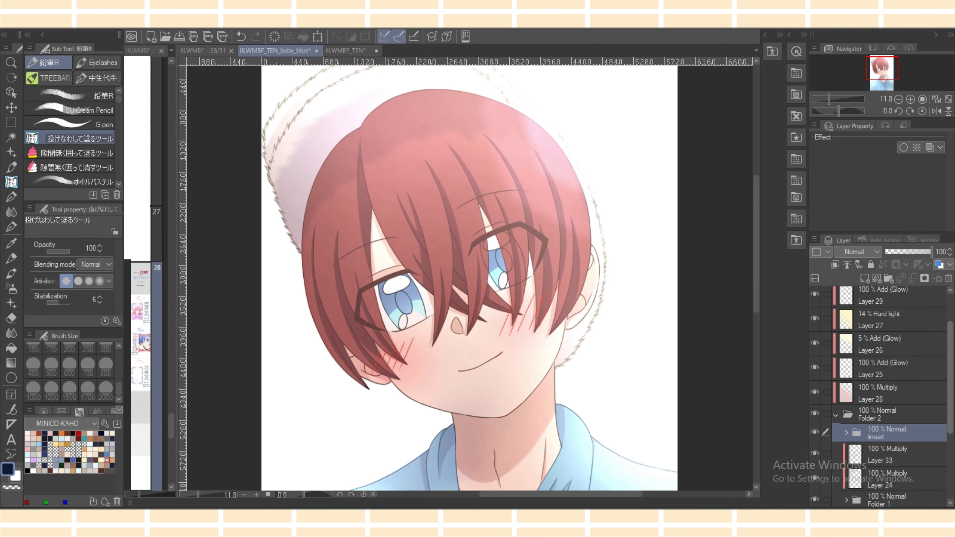
{"action": "scroll", "coordinate": [879, 394], "scroll_direction": "up", "scroll_amount": 2}
{"action": "left_click", "coordinate": [836, 467]}
{"action": "left_click", "coordinate": [880, 323]}
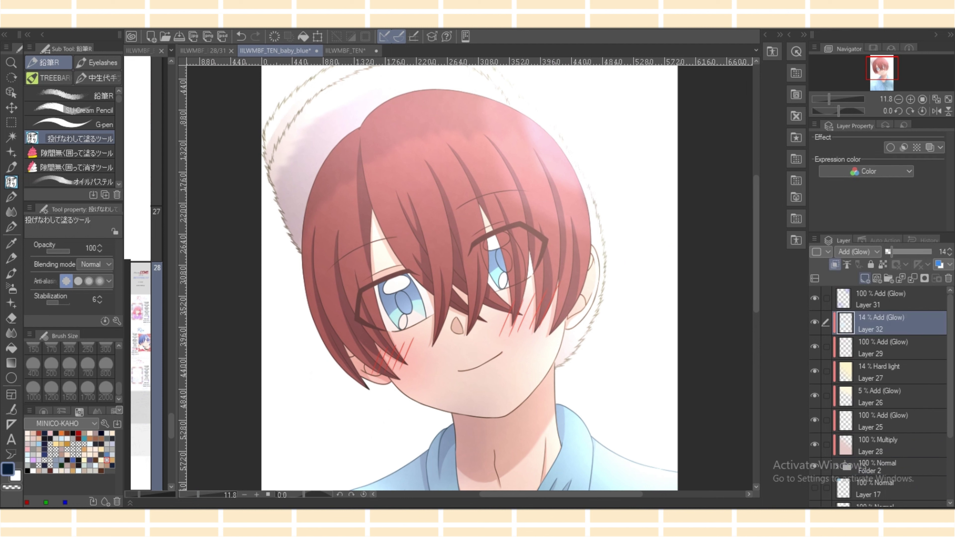
Add a clipped raster layer directly above Layer 32 and set its blending mode to Add (Glow).
{"action": "left_click", "coordinate": [865, 278]}
{"action": "left_click", "coordinate": [834, 264]}
{"action": "left_click", "coordinate": [859, 252]}
{"action": "left_click", "coordinate": [855, 288]}
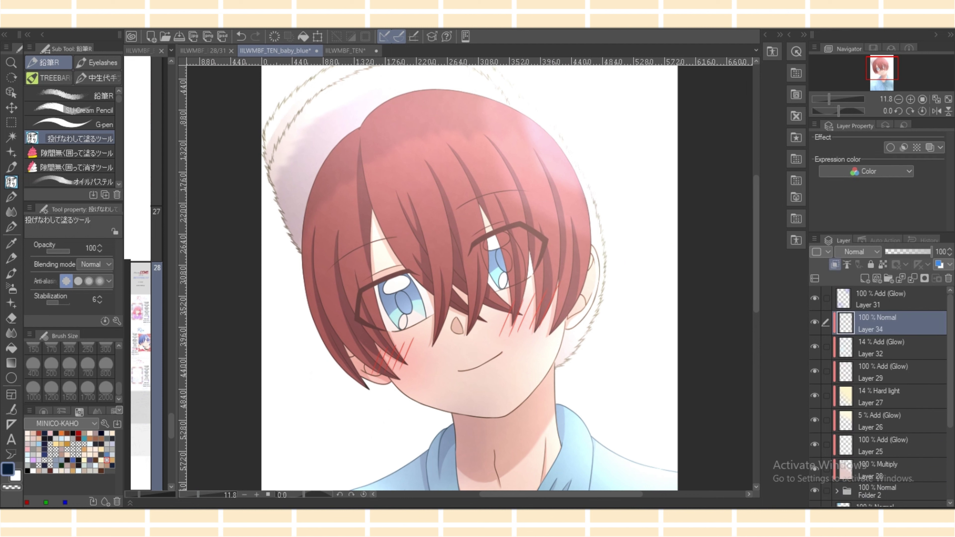
{"action": "left_click", "coordinate": [856, 252]}
{"action": "left_click", "coordinate": [855, 366]}
Set the drawing color to a pale cyan-blue, RGB 211, 250, 255, on the color wheel.
{"action": "left_click", "coordinate": [43, 411]}
{"action": "left_click", "coordinate": [64, 440]}
{"action": "left_click_drag", "start_coordinate": [89, 490], "coordinate": [102, 478]}
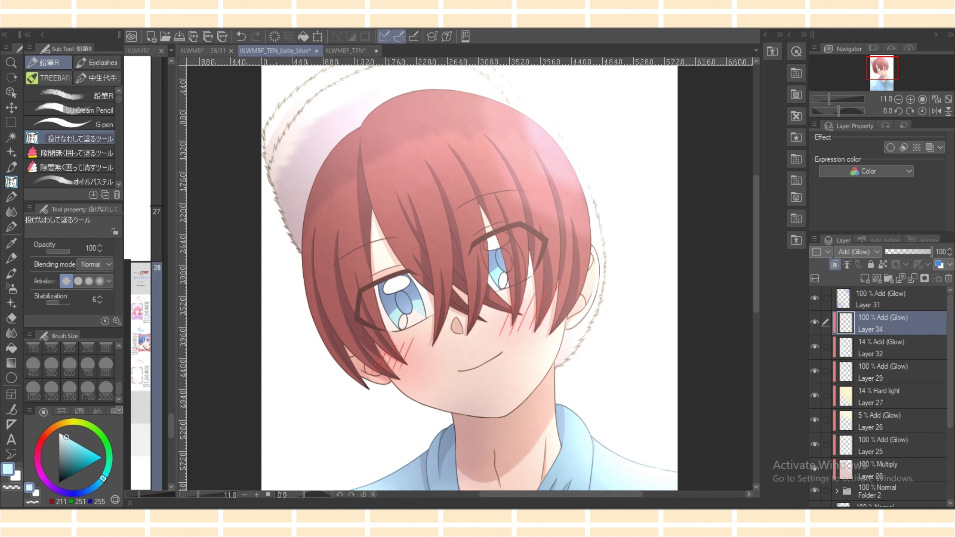
In the Eyelashes brush group, set Crm_乱れライトライン to size 300, and select the Crm_粒子ライトライン brush.
{"action": "left_click", "coordinate": [11, 212]}
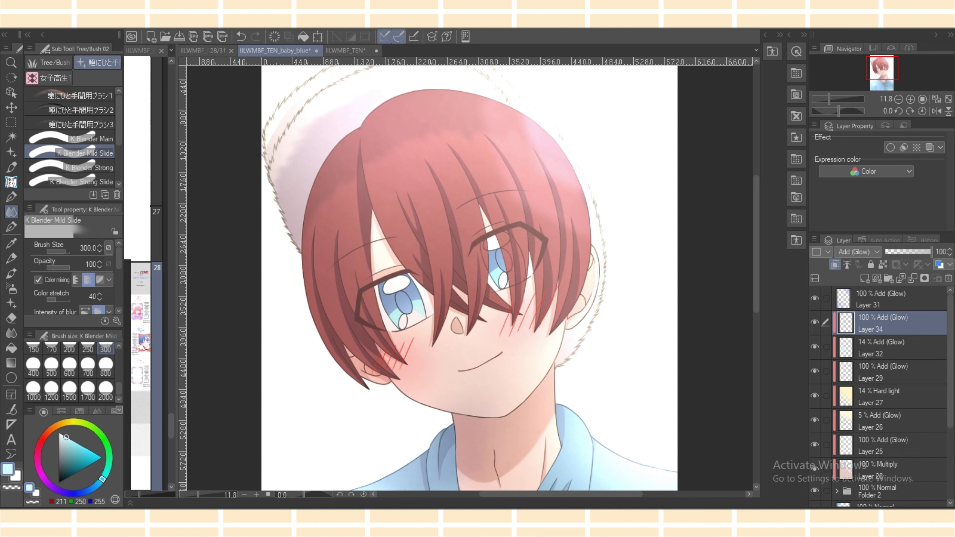
{"action": "left_click", "coordinate": [11, 182]}
{"action": "left_click", "coordinate": [97, 78]}
{"action": "left_click", "coordinate": [71, 182]}
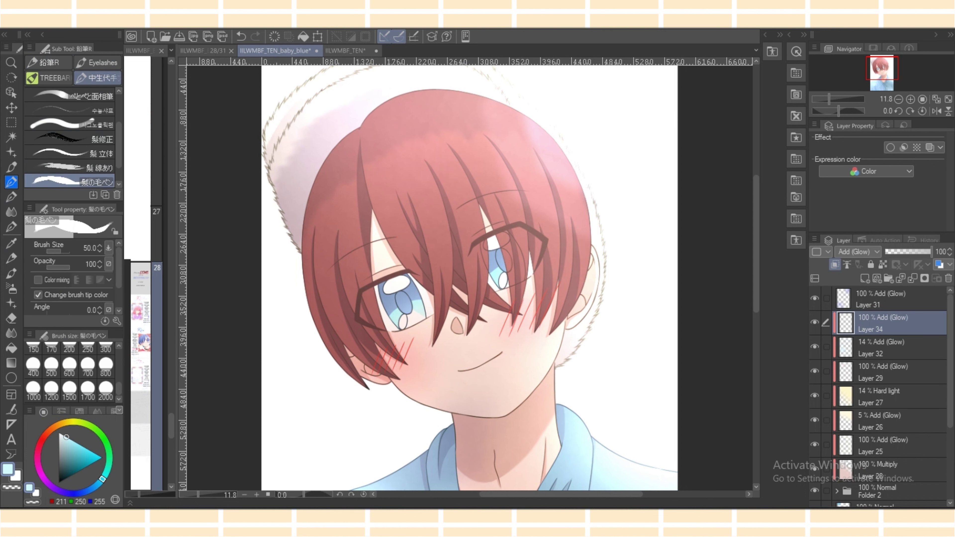
{"action": "left_click", "coordinate": [97, 62]}
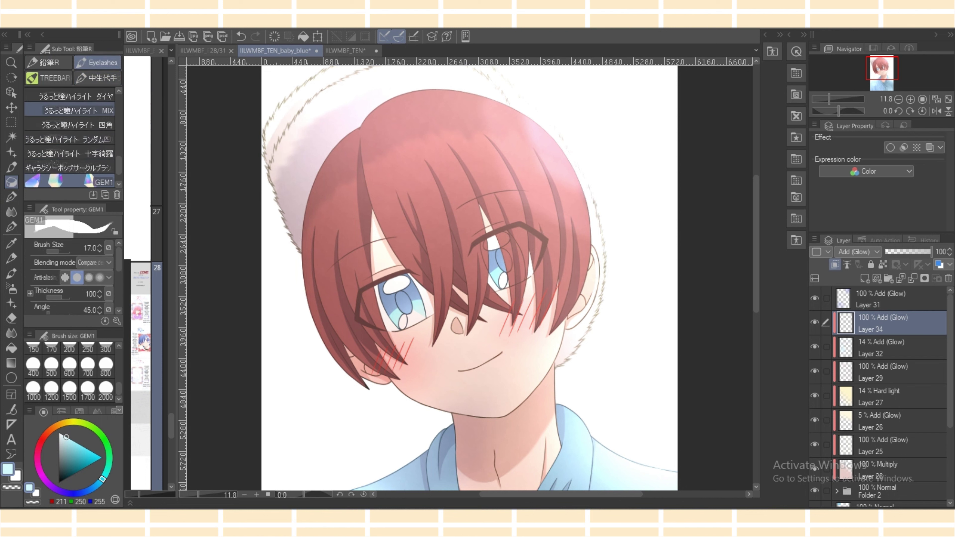
{"action": "scroll", "coordinate": [69, 140], "scroll_direction": "up", "scroll_amount": 5}
{"action": "left_click", "coordinate": [69, 139]}
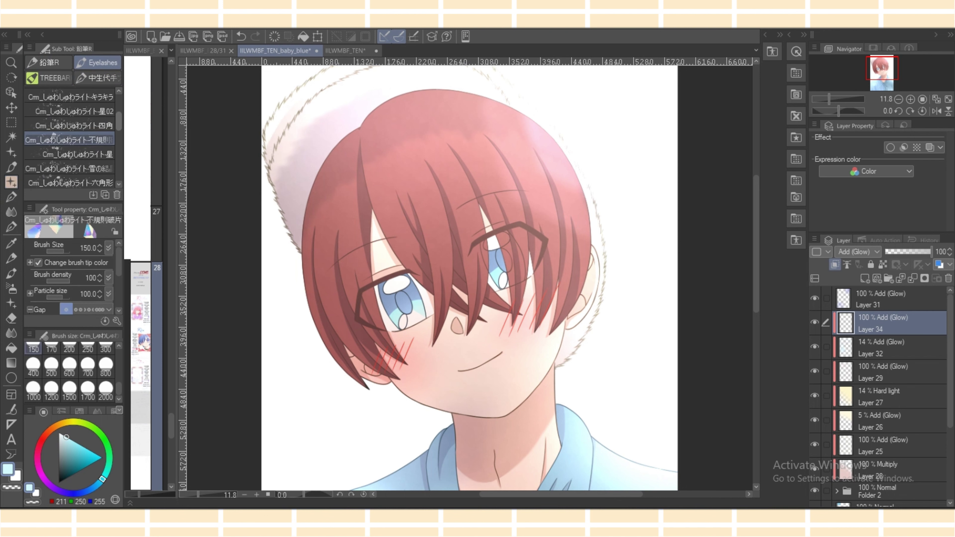
{"action": "scroll", "coordinate": [69, 140], "scroll_direction": "up", "scroll_amount": 4}
{"action": "left_click", "coordinate": [69, 138]}
{"action": "left_click", "coordinate": [69, 124]}
{"action": "left_click", "coordinate": [70, 138]}
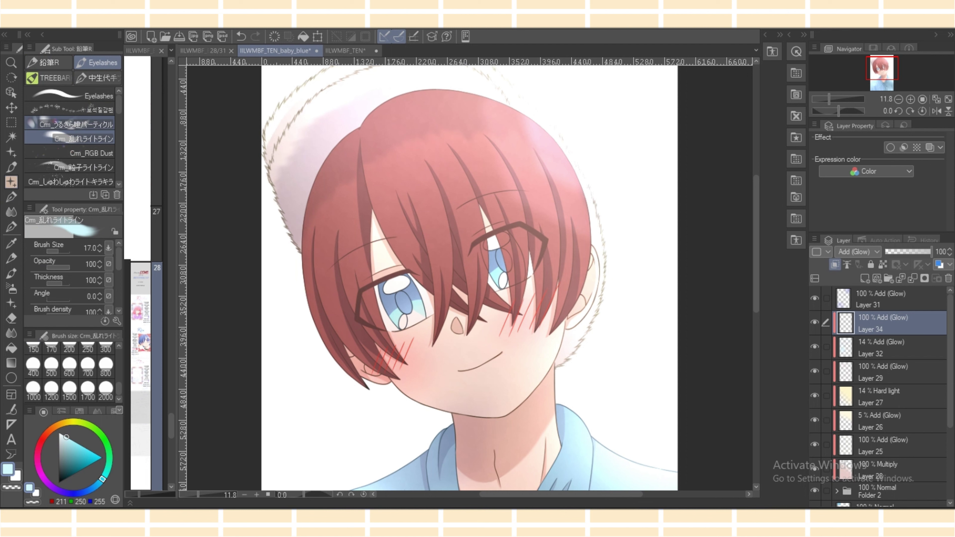
{"action": "left_click", "coordinate": [106, 348]}
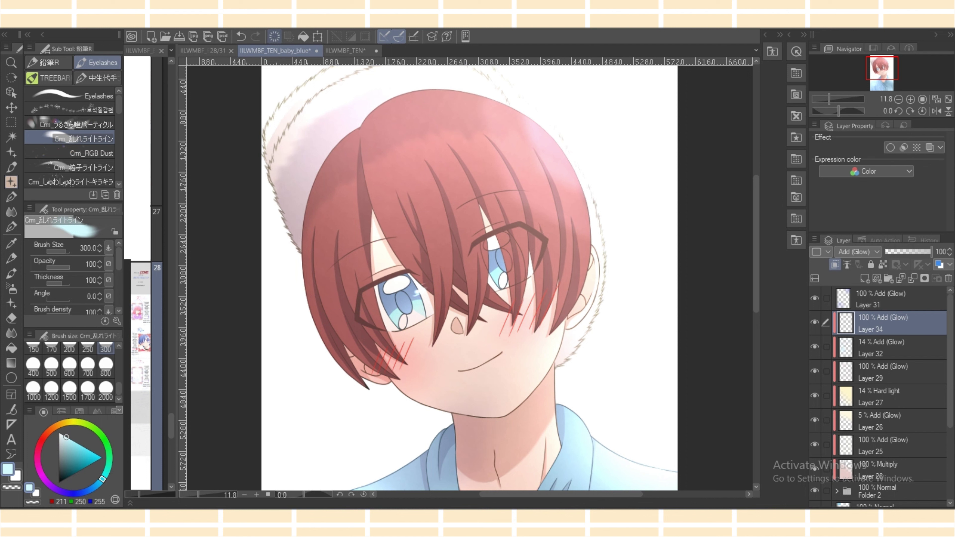
{"action": "left_click", "coordinate": [83, 167]}
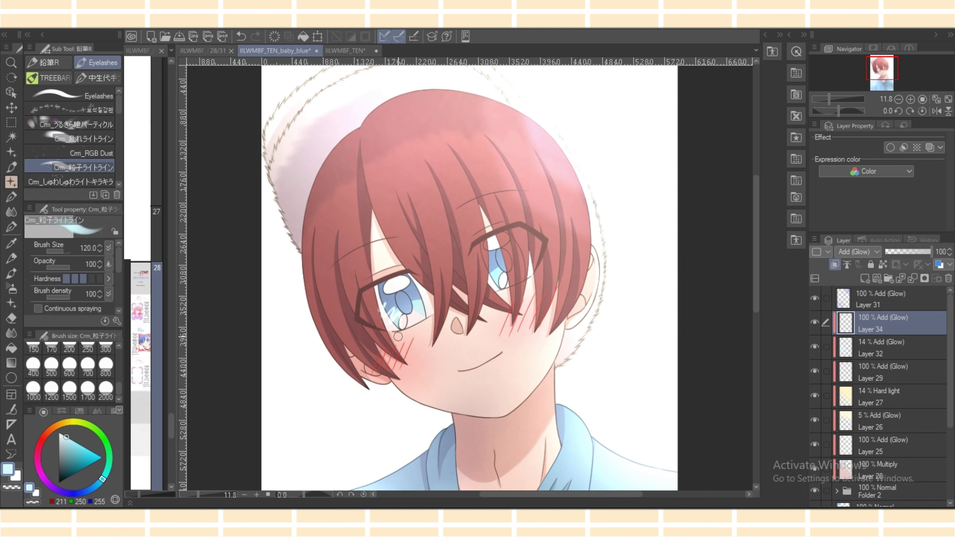
Try a size 2000 glow stroke over the hair and eye on the image's left side, and undo it.
{"action": "left_click", "coordinate": [106, 391]}
{"action": "mouse_move", "coordinate": [335, 226]}
{"action": "left_mouse_down"}
{"action": "mouse_move", "coordinate": [348, 280]}
{"action": "mouse_move", "coordinate": [358, 269]}
{"action": "mouse_move", "coordinate": [368, 308]}
{"action": "left_mouse_up"}
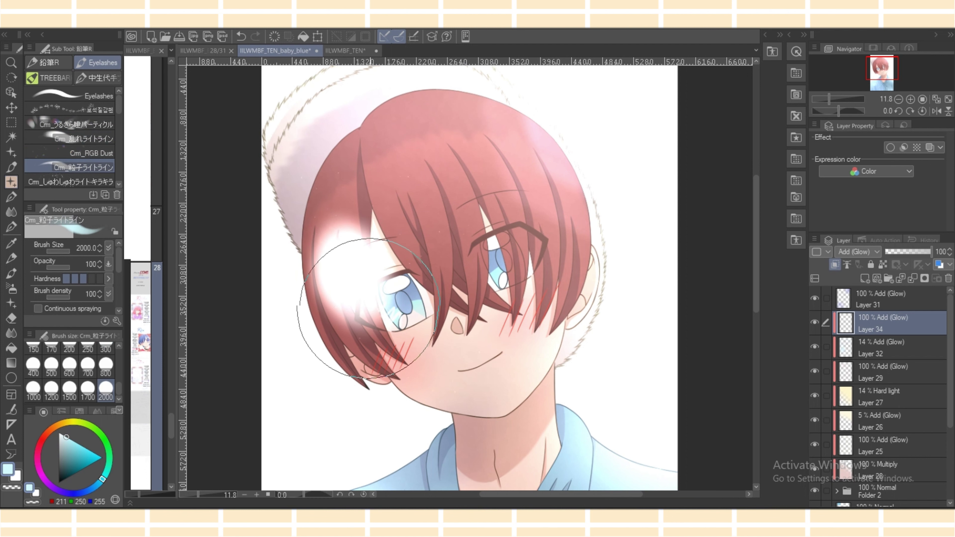
{"action": "left_click", "coordinate": [106, 367]}
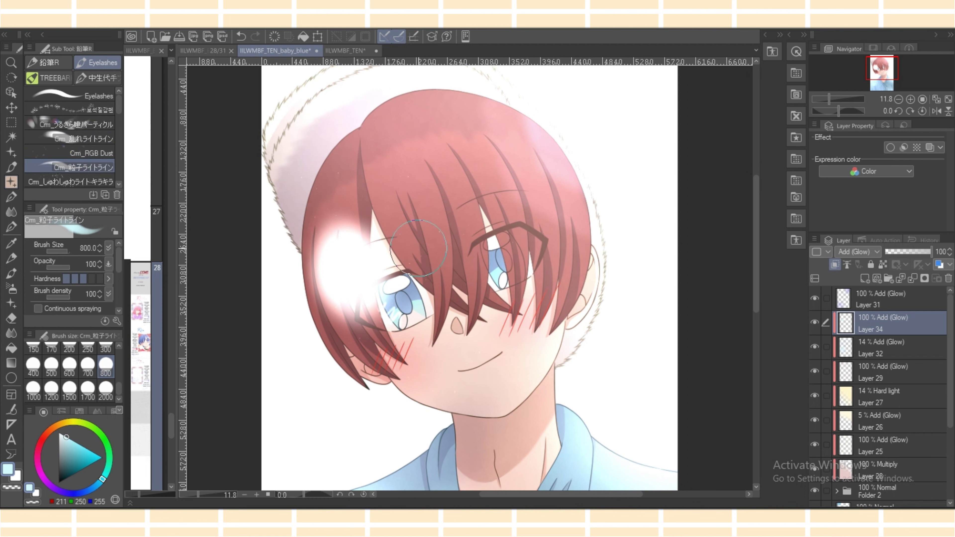
{"action": "key", "text": "ctrl+z"}
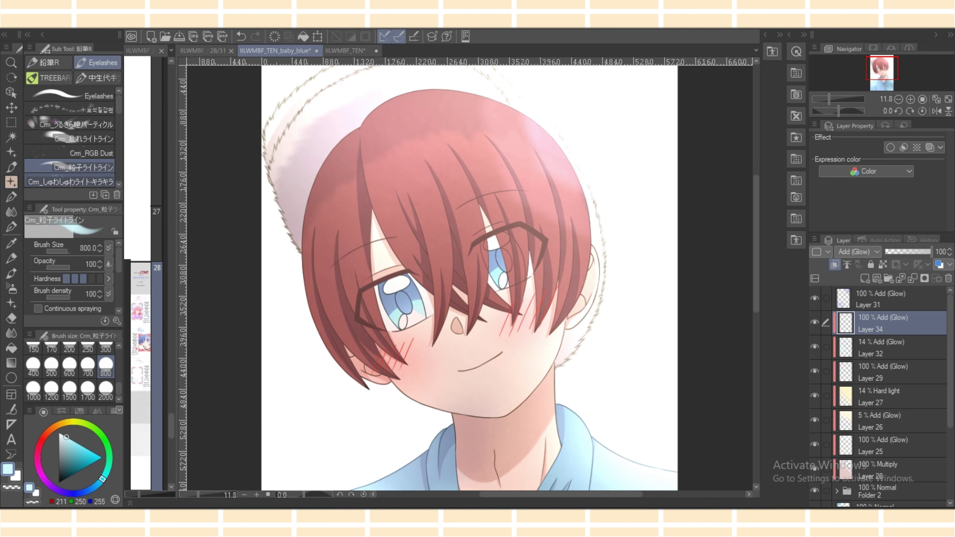
Reduce the Crm_粒子ライトライン brush to size 300 and dab small glow spots on both irises.
{"action": "key", "text": "bracketleft"}
{"action": "key", "text": "bracketleft"}
{"action": "key", "text": "bracketleft"}
{"action": "key", "text": "bracketleft"}
{"action": "key", "text": "bracketleft"}
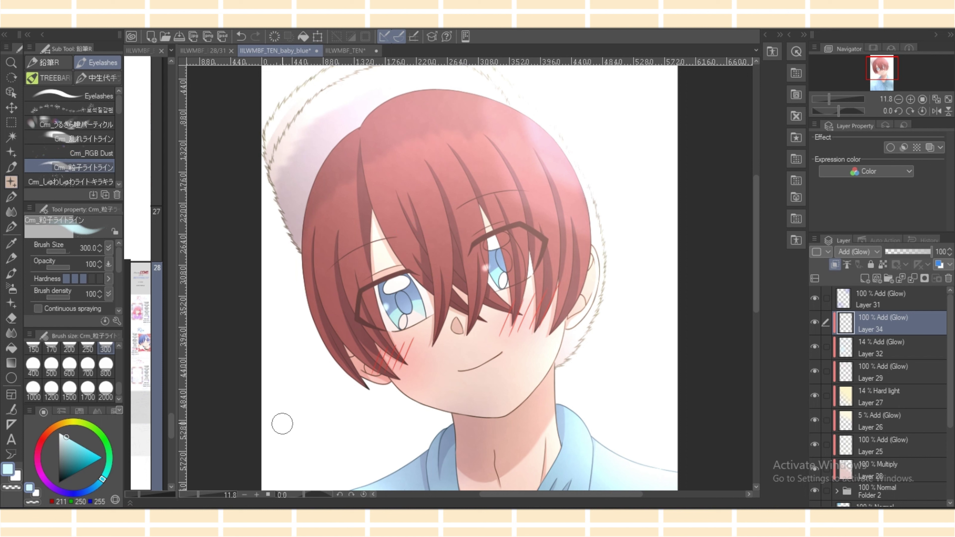
{"action": "left_click_drag", "start_coordinate": [198, 494], "coordinate": [202, 495]}
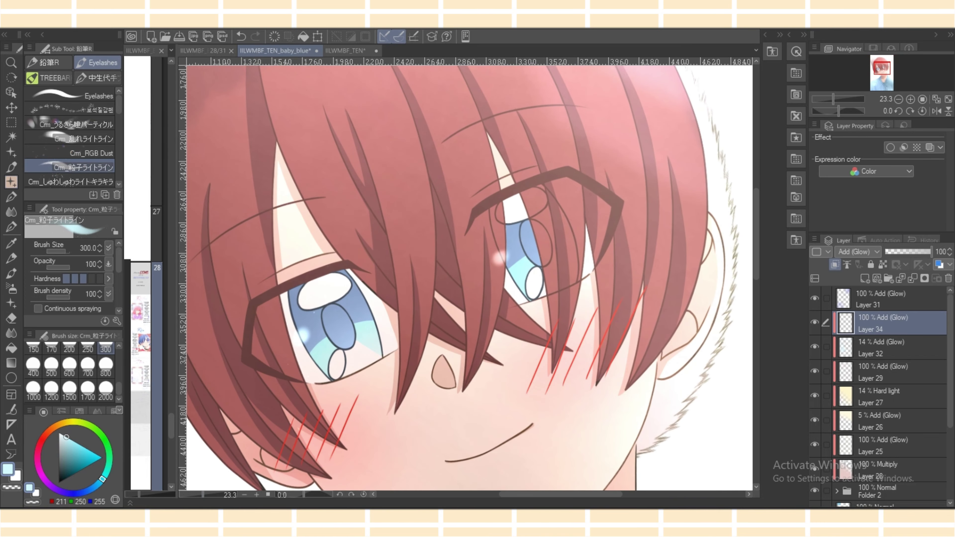
Try a diagonal Crm_乱れライトライン light streak from the left-hand iris toward the cheek, and clear the layer.
{"action": "left_click", "coordinate": [83, 138]}
{"action": "left_click_drag", "start_coordinate": [306, 326], "coordinate": [251, 405]}
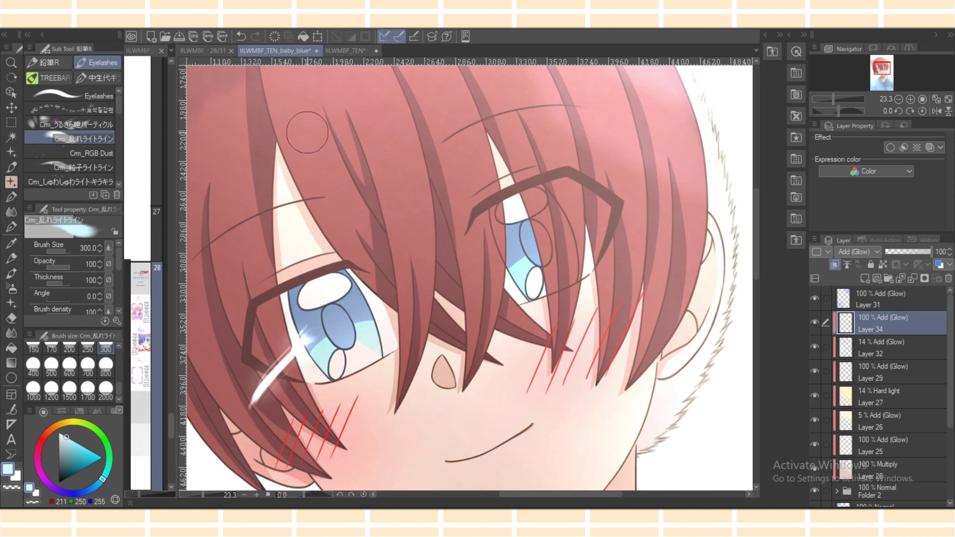
{"action": "left_click", "coordinate": [274, 36]}
Try Crm_粒子ライトライン glow spots on the left edges of both irises, and clear them from the layer.
{"action": "scroll", "coordinate": [71, 143], "scroll_direction": "down", "scroll_amount": 4}
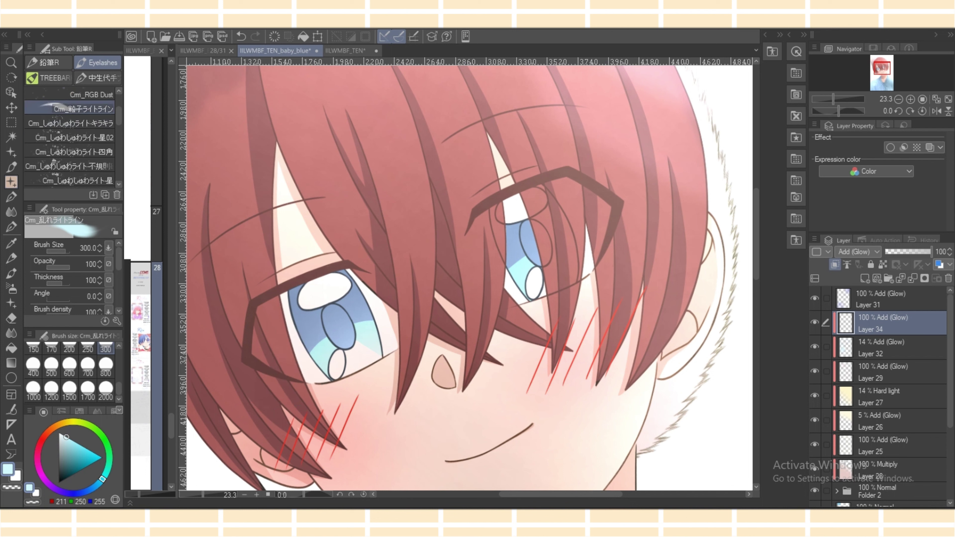
{"action": "left_click", "coordinate": [83, 109]}
{"action": "scroll", "coordinate": [72, 137], "scroll_direction": "down", "scroll_amount": 10}
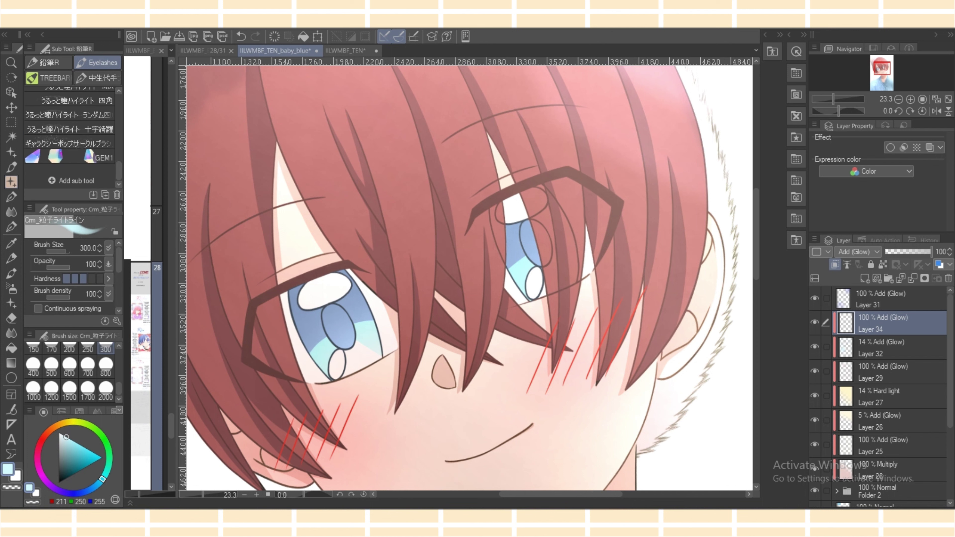
{"action": "left_click_drag", "start_coordinate": [306, 330], "coordinate": [330, 335]}
{"action": "left_click_drag", "start_coordinate": [512, 253], "coordinate": [500, 267]}
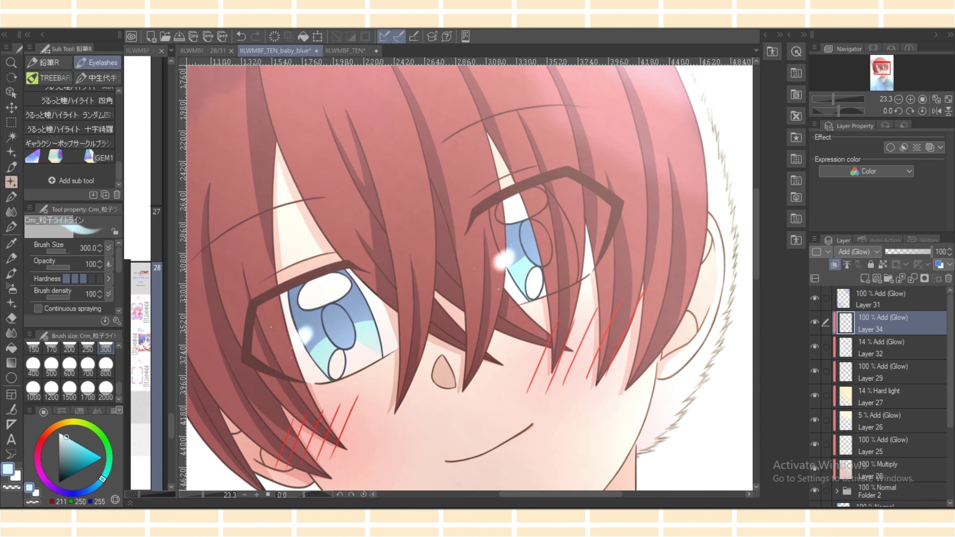
{"action": "left_click_drag", "start_coordinate": [203, 494], "coordinate": [195, 494]}
{"action": "key", "text": "ctrl+minus"}
{"action": "key", "text": "ctrl+minus"}
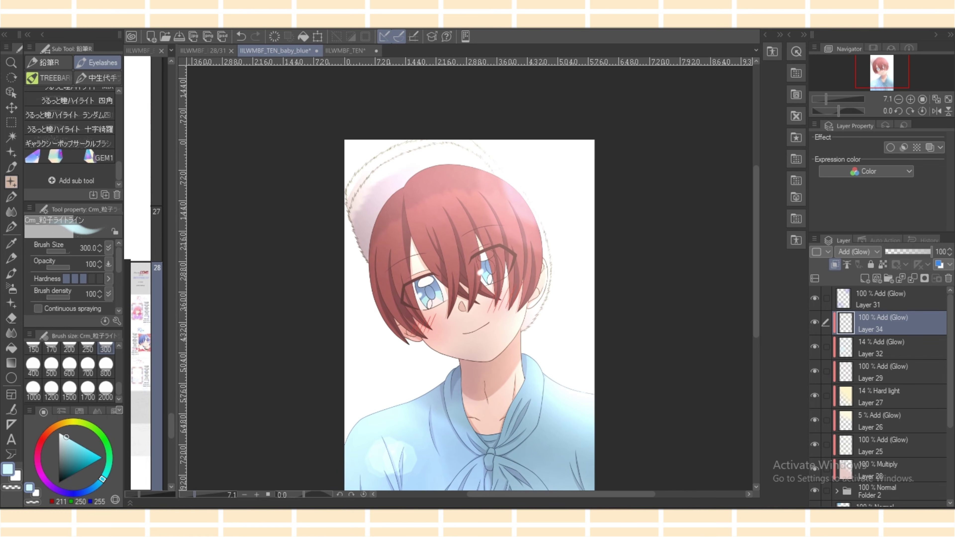
{"action": "key", "text": "ctrl+plus"}
{"action": "key", "text": "ctrl+plus"}
{"action": "key", "text": "ctrl+plus"}
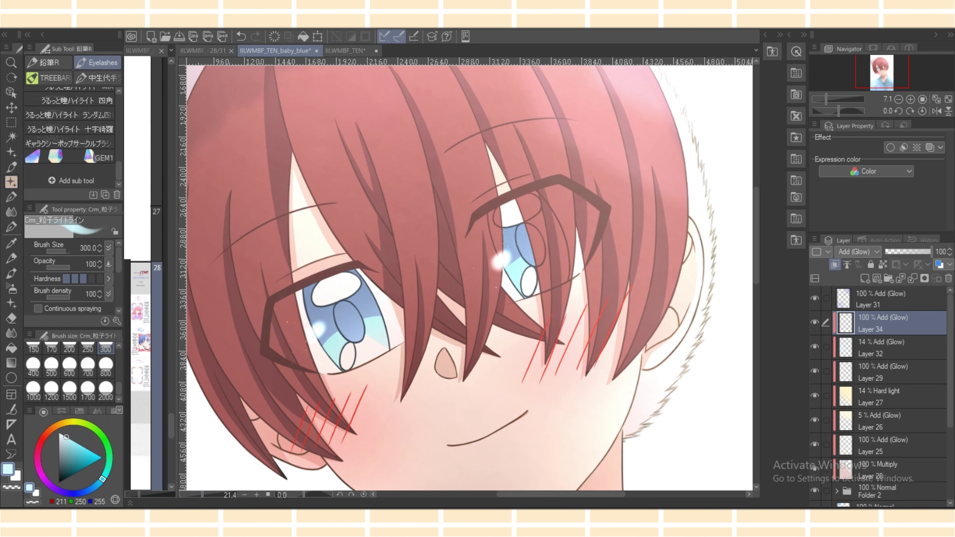
{"action": "left_click", "coordinate": [275, 36]}
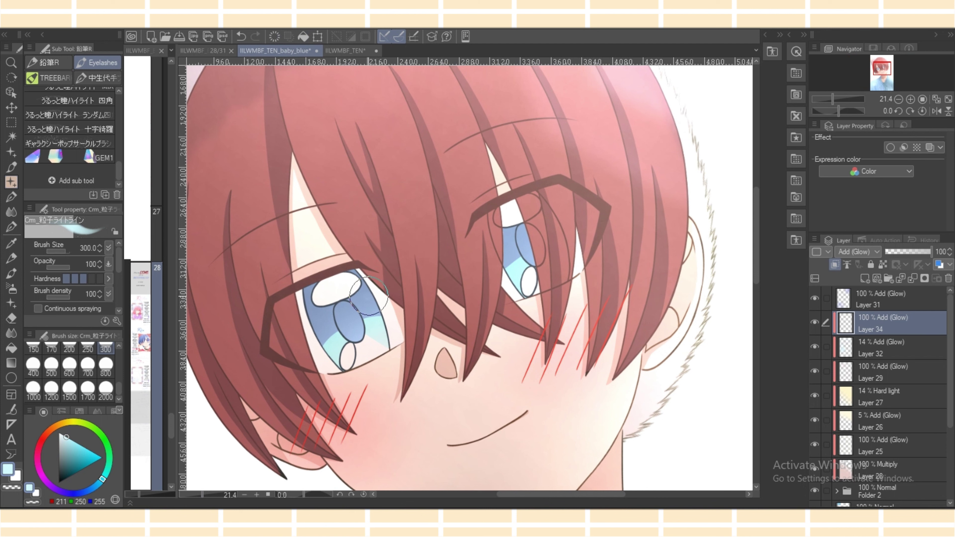
Dab a size 300 glow highlight at the upper right of each eye on the clipped glow layer.
{"action": "left_click", "coordinate": [370, 296]}
{"action": "left_click", "coordinate": [558, 220]}
{"action": "key", "text": "ctrl+minus"}
{"action": "key", "text": "ctrl+minus"}
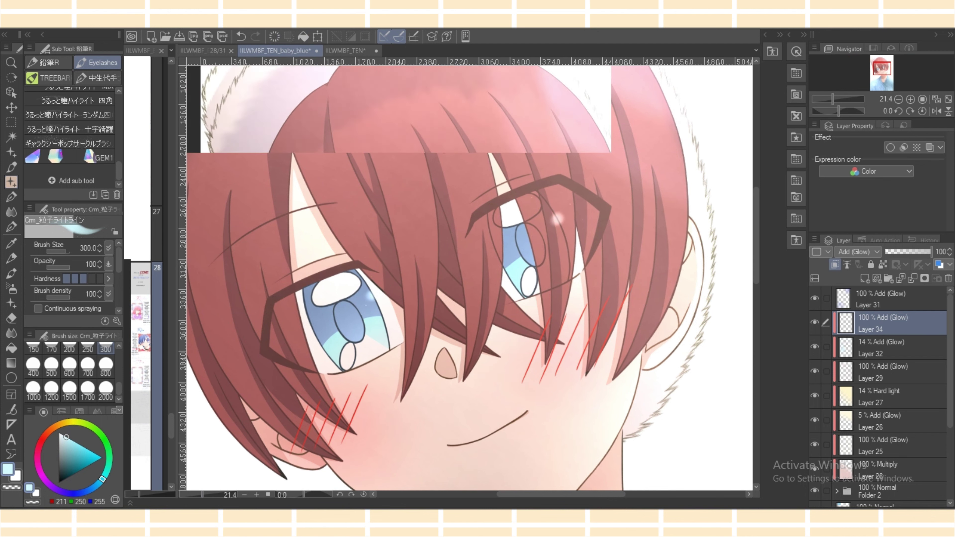
{"action": "key", "text": "ctrl+plus"}
{"action": "key", "text": "ctrl+plus"}
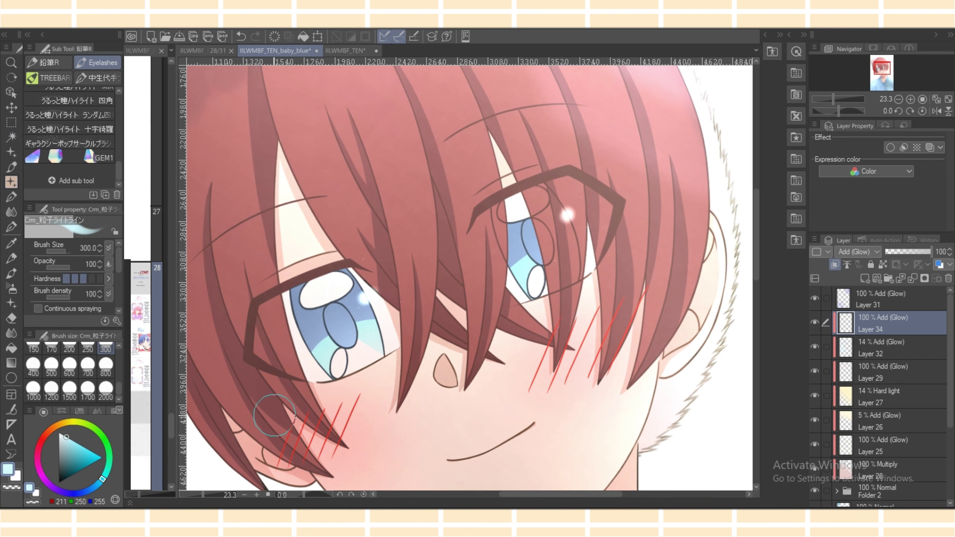
Select Layer 19 in Folder 2's lineart folder and sample its dark maroon as the drawing color.
{"action": "left_click_drag", "start_coordinate": [950, 361], "coordinate": [949, 419]}
{"action": "left_click", "coordinate": [836, 414]}
{"action": "scroll", "coordinate": [880, 395], "scroll_direction": "down", "scroll_amount": 1}
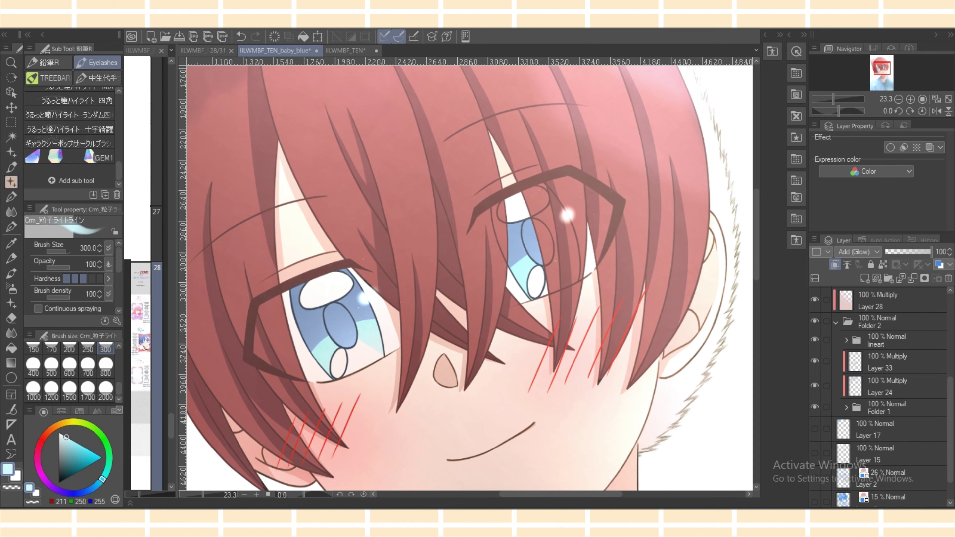
{"action": "left_click", "coordinate": [846, 340]}
{"action": "scroll", "coordinate": [889, 395], "scroll_direction": "down", "scroll_amount": 3}
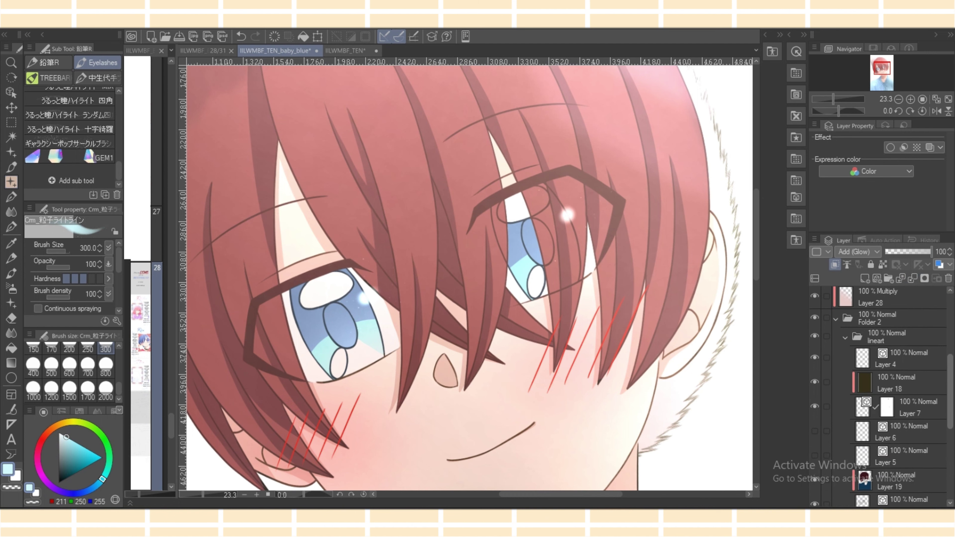
{"action": "left_click", "coordinate": [891, 432]}
{"action": "left_click", "coordinate": [298, 284], "text": "alt"}
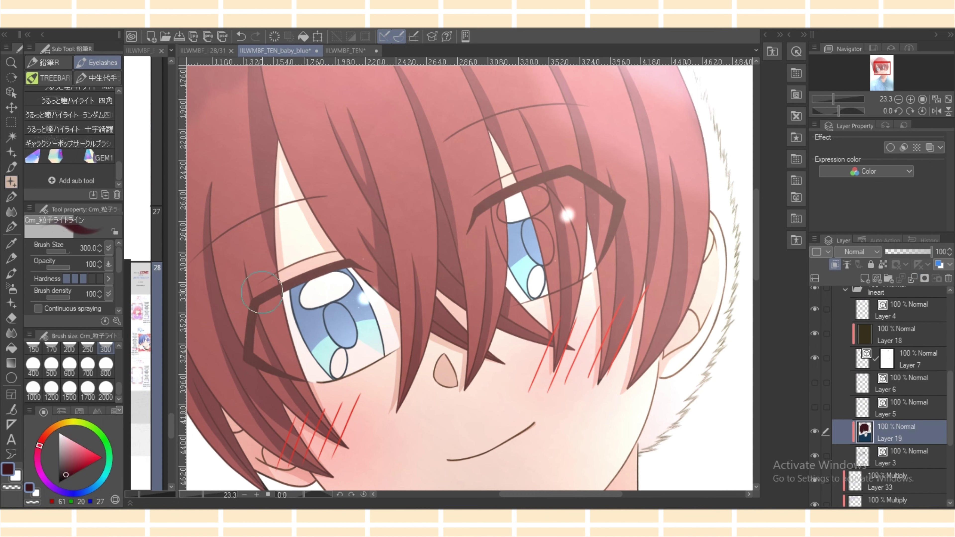
Switch to the 投げなわして塗るツール lasso fill tool in the 鉛筆R group.
{"action": "left_click", "coordinate": [10, 196]}
{"action": "key", "text": "p"}
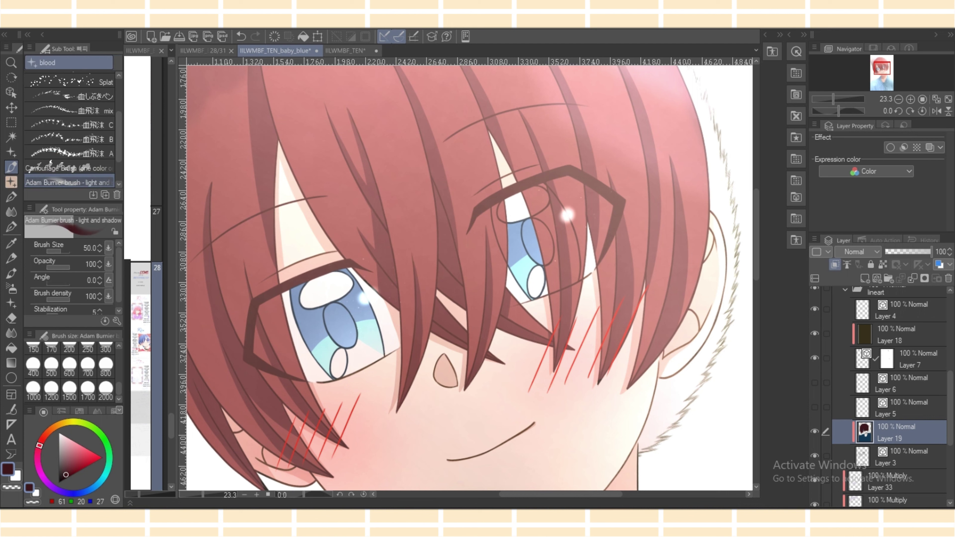
{"action": "key", "text": "p"}
{"action": "left_click", "coordinate": [11, 212]}
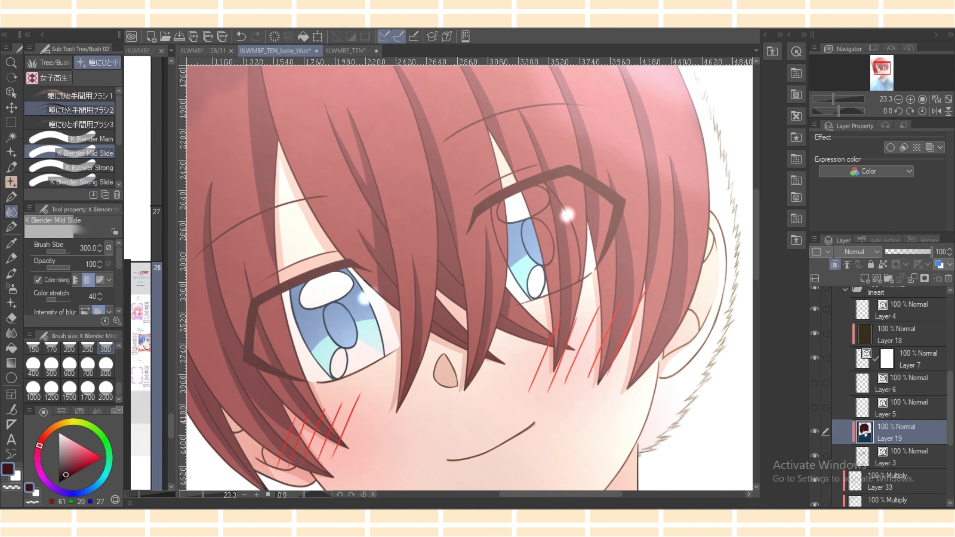
{"action": "left_click", "coordinate": [11, 182]}
{"action": "left_click", "coordinate": [48, 63]}
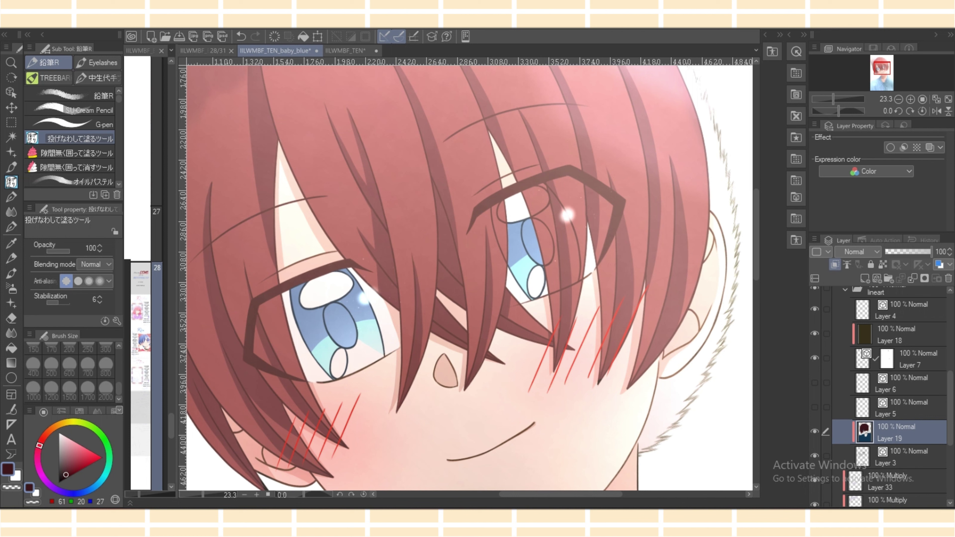
Collapse the lineart folder and Folder 2, and select Layer 31.
{"action": "scroll", "coordinate": [880, 395], "scroll_direction": "up", "scroll_amount": 3}
{"action": "left_click", "coordinate": [844, 356]}
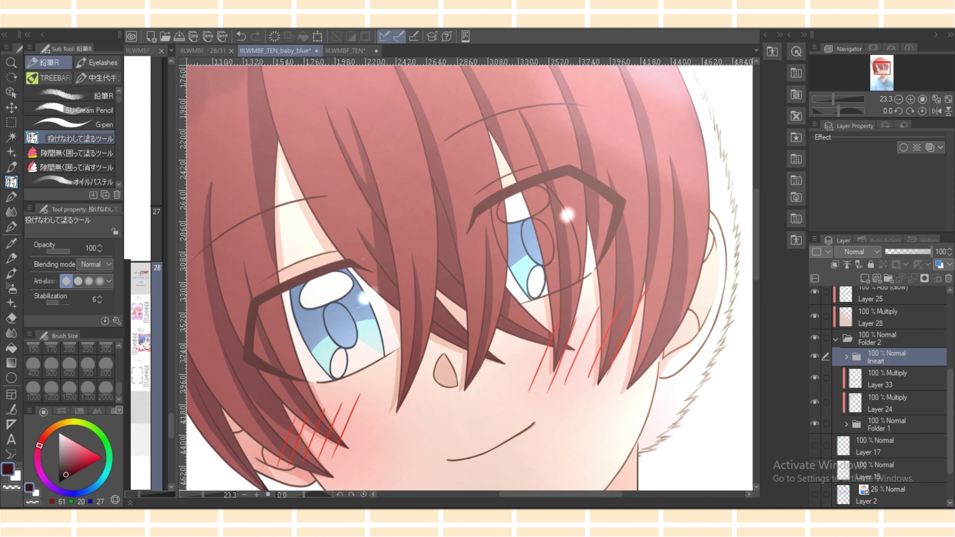
{"action": "left_click", "coordinate": [837, 338]}
{"action": "left_click_drag", "start_coordinate": [950, 432], "coordinate": [950, 358]}
{"action": "left_click", "coordinate": [889, 298]}
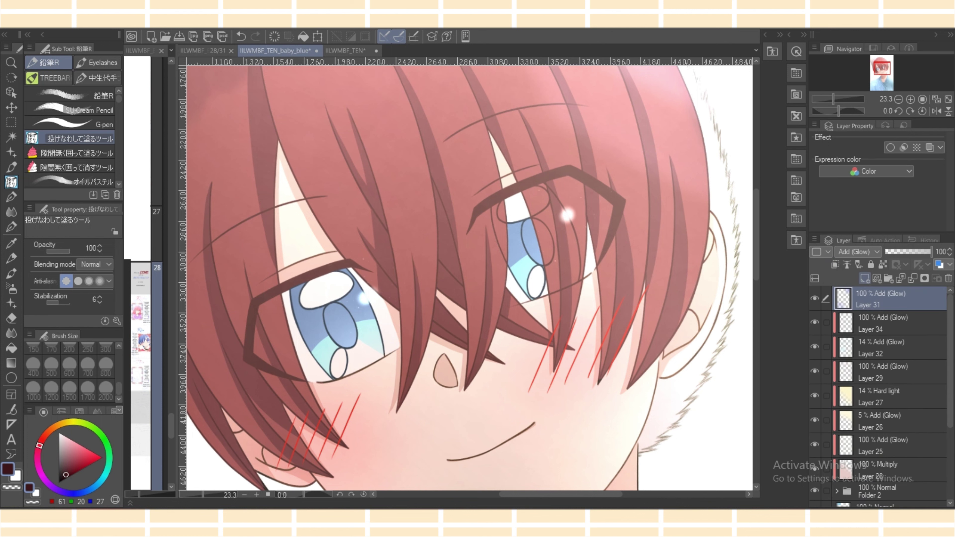
Add a new layer above Layer 31 and set its blending mode to Add (Glow).
{"action": "left_click", "coordinate": [865, 278]}
{"action": "left_click", "coordinate": [857, 252]}
{"action": "left_click", "coordinate": [852, 389]}
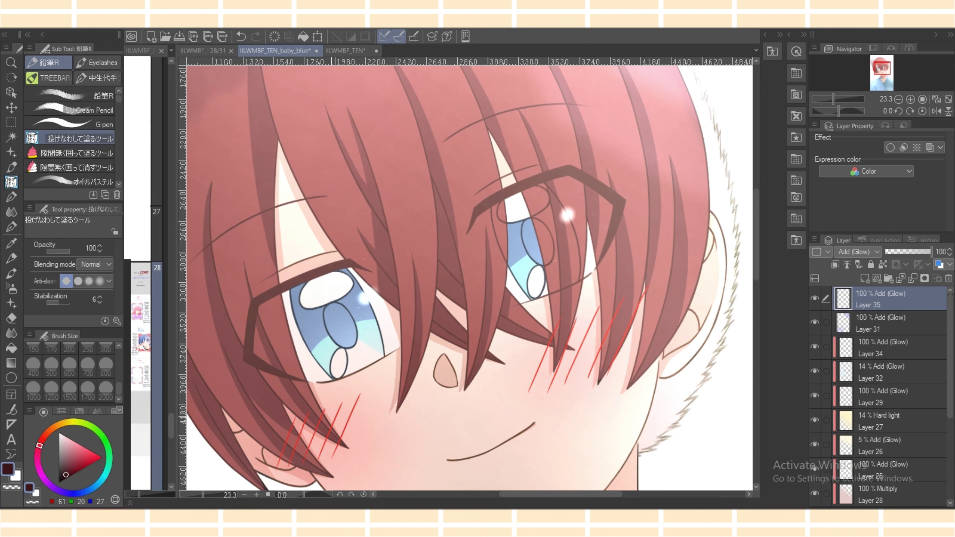
Set the drawing color to a pale yellow, about RGB 255, 248, 208.
{"action": "key", "text": "ctrl+minus"}
{"action": "key", "text": "ctrl+minus"}
{"action": "key", "text": "ctrl+minus"}
{"action": "key", "text": "ctrl+minus"}
{"action": "key", "text": "ctrl+minus"}
{"action": "key", "text": "ctrl+minus"}
{"action": "left_click", "coordinate": [66, 437]}
{"action": "left_click", "coordinate": [74, 421]}
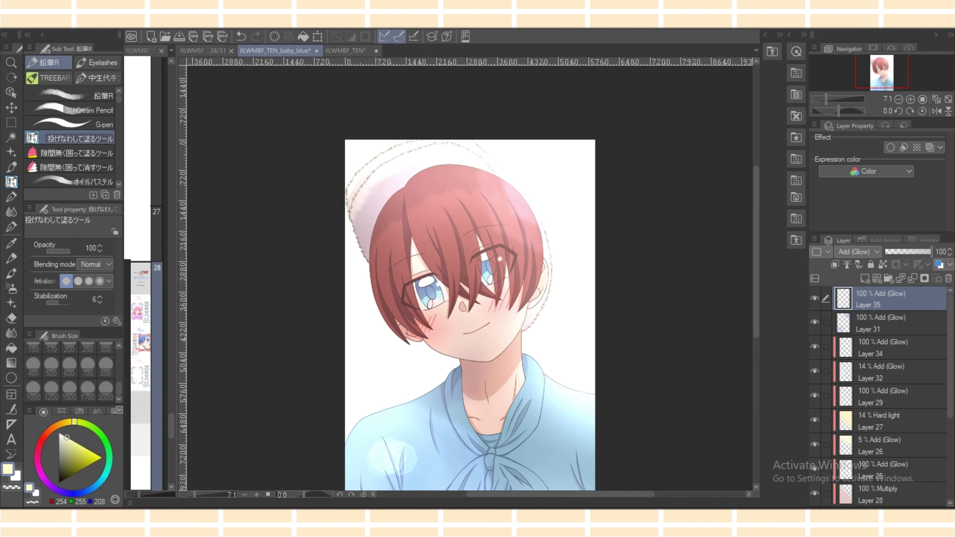
Select the 파티클(particle) brush from the スパークル sparkle group.
{"action": "left_click", "coordinate": [11, 211]}
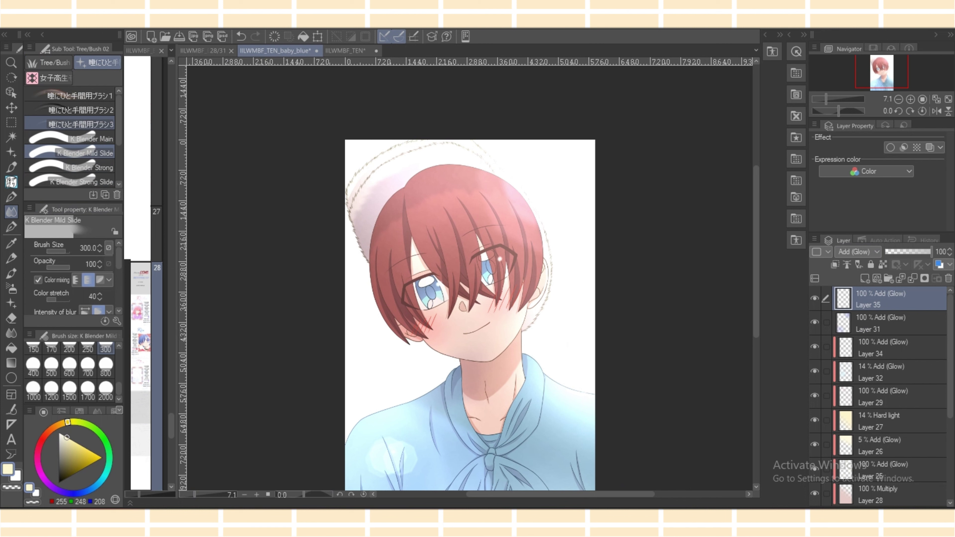
{"action": "left_click", "coordinate": [48, 63]}
{"action": "left_click", "coordinate": [98, 63]}
{"action": "left_click", "coordinate": [11, 227]}
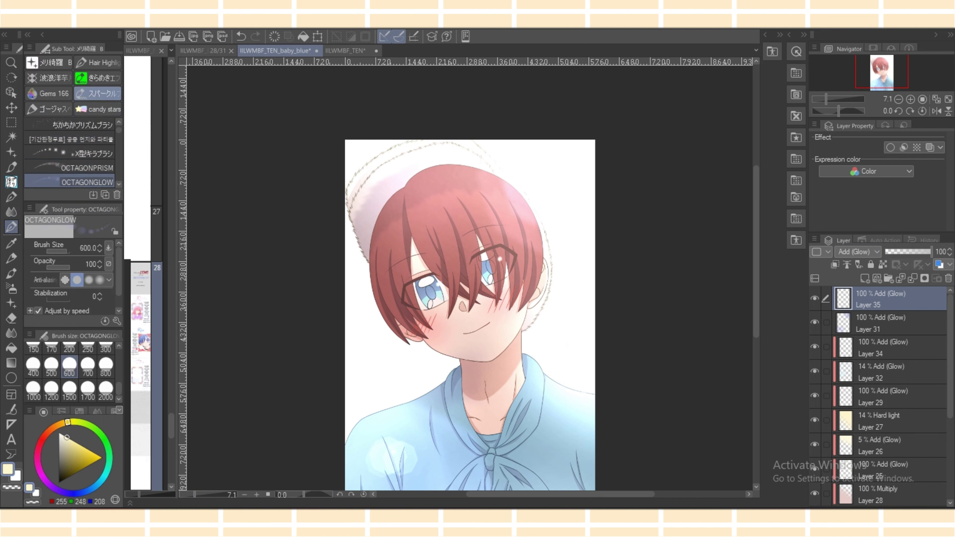
{"action": "scroll", "coordinate": [70, 154], "scroll_direction": "down", "scroll_amount": 10}
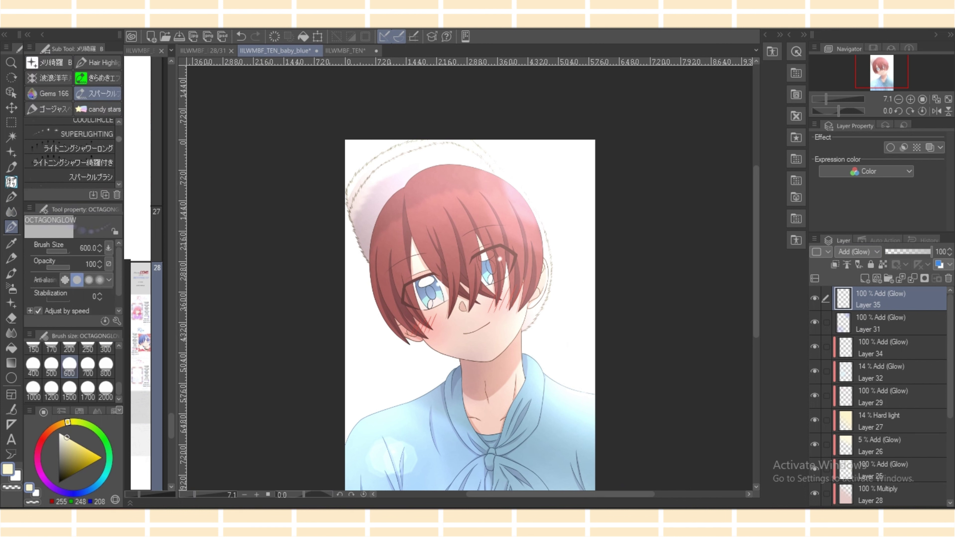
{"action": "left_click", "coordinate": [92, 156]}
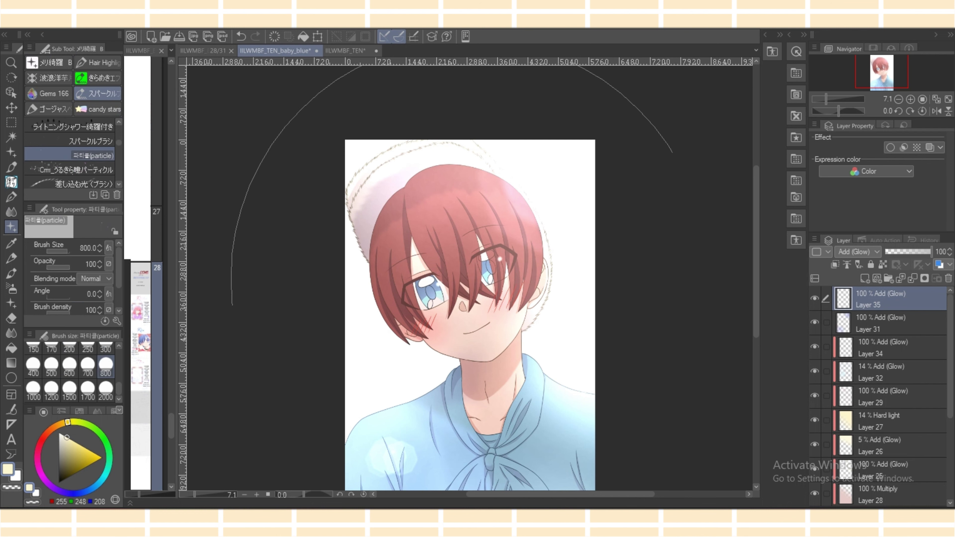
Scatter glowing particles over the hair and the blue sleeve with the particle brush at size 300.
{"action": "left_click", "coordinate": [106, 349]}
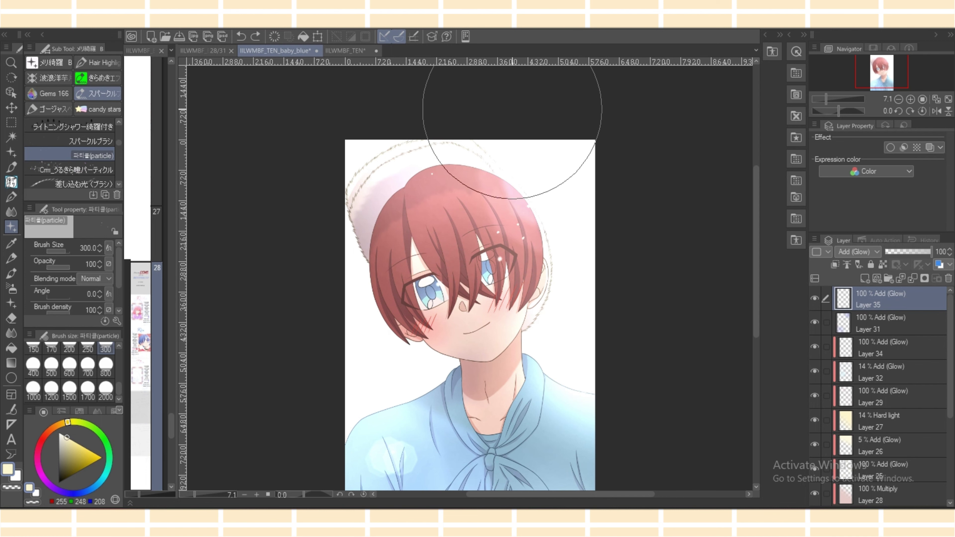
{"action": "scroll", "coordinate": [470, 282], "scroll_direction": "down", "scroll_amount": 3}
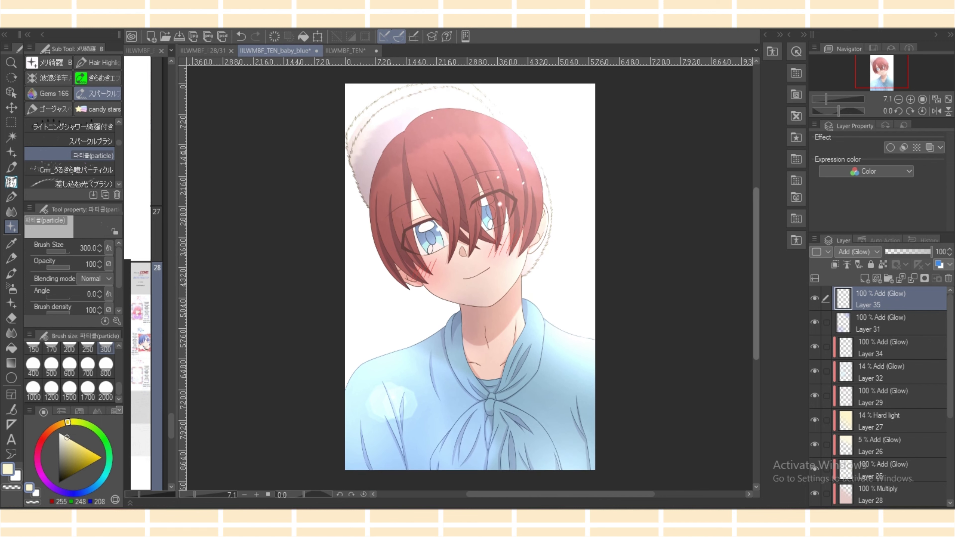
{"action": "mouse_move", "coordinate": [357, 354]}
{"action": "left_mouse_down"}
{"action": "mouse_move", "coordinate": [332, 370]}
{"action": "mouse_move", "coordinate": [377, 426]}
{"action": "left_mouse_up"}
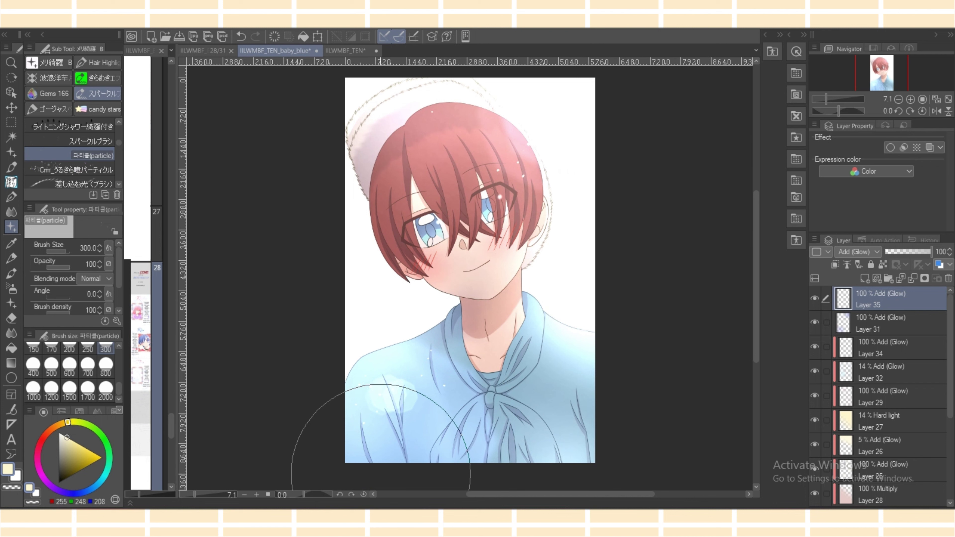
Try a size 800 particle dab around the face and neck, and undo it.
{"action": "left_click", "coordinate": [106, 367]}
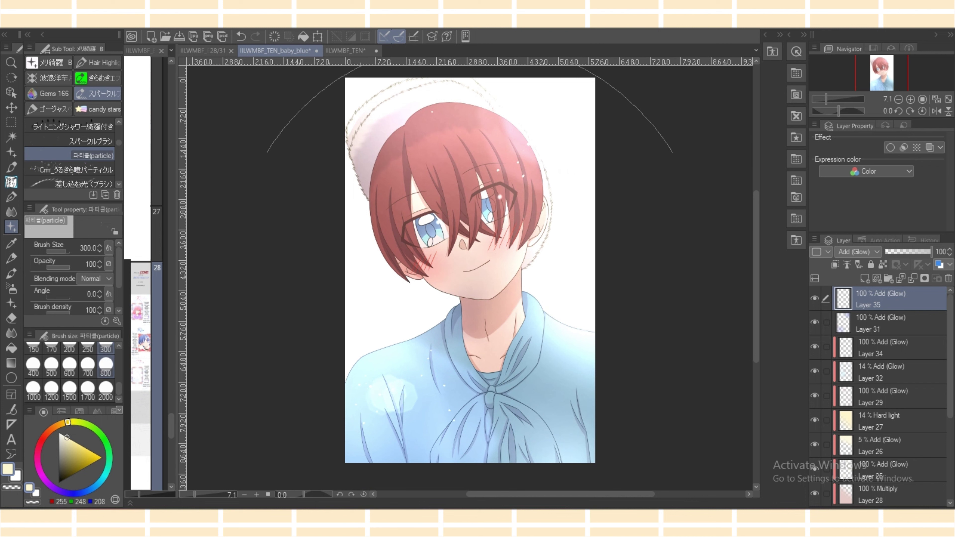
{"action": "left_click", "coordinate": [470, 280]}
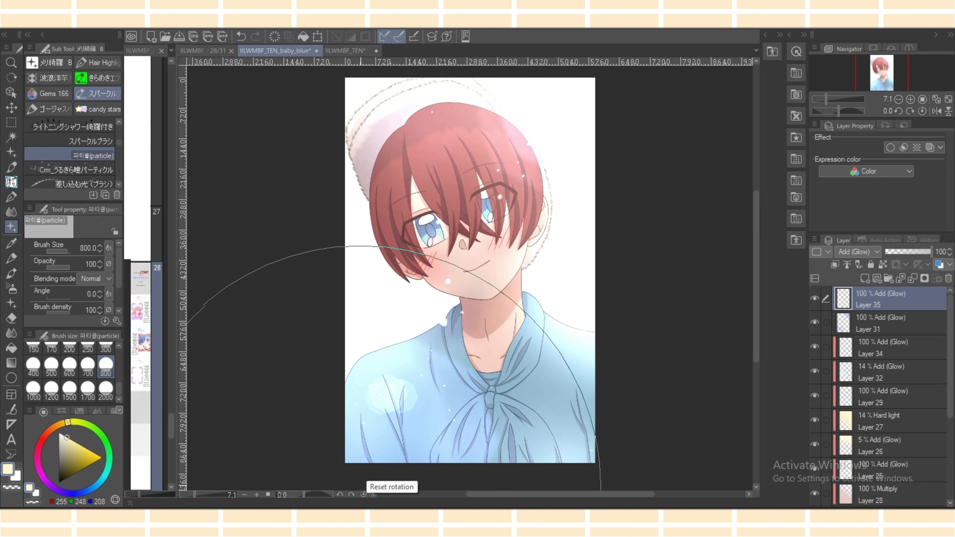
{"action": "left_click", "coordinate": [241, 36]}
Reduce the particle brush size to 200.
{"action": "scroll", "coordinate": [119, 389], "scroll_direction": "up", "scroll_amount": 1}
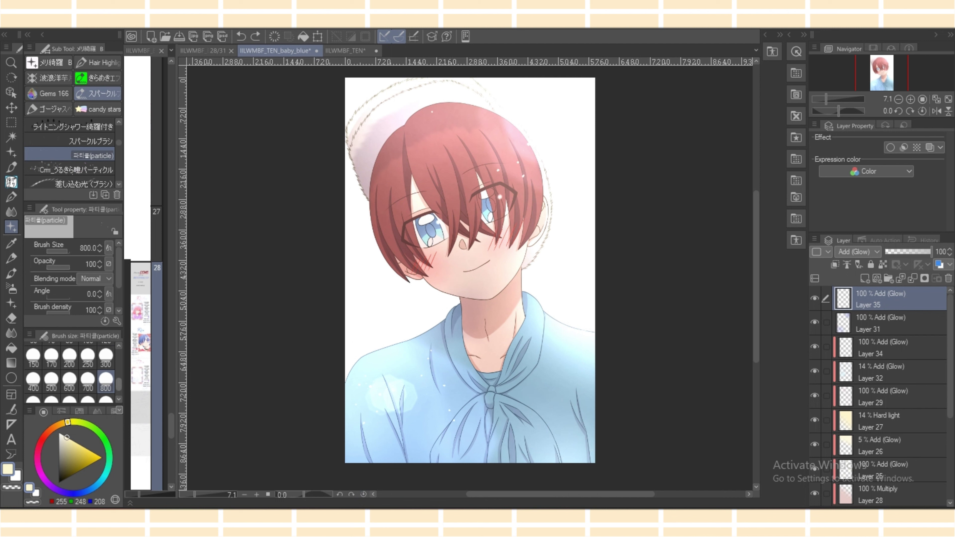
{"action": "left_click", "coordinate": [69, 360]}
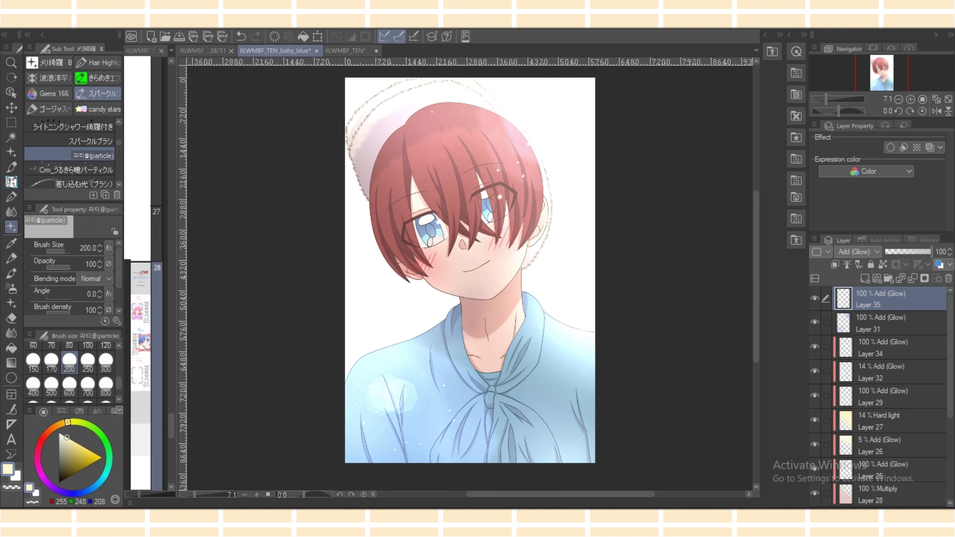
{"action": "left_click_drag", "start_coordinate": [756, 277], "coordinate": [755, 251]}
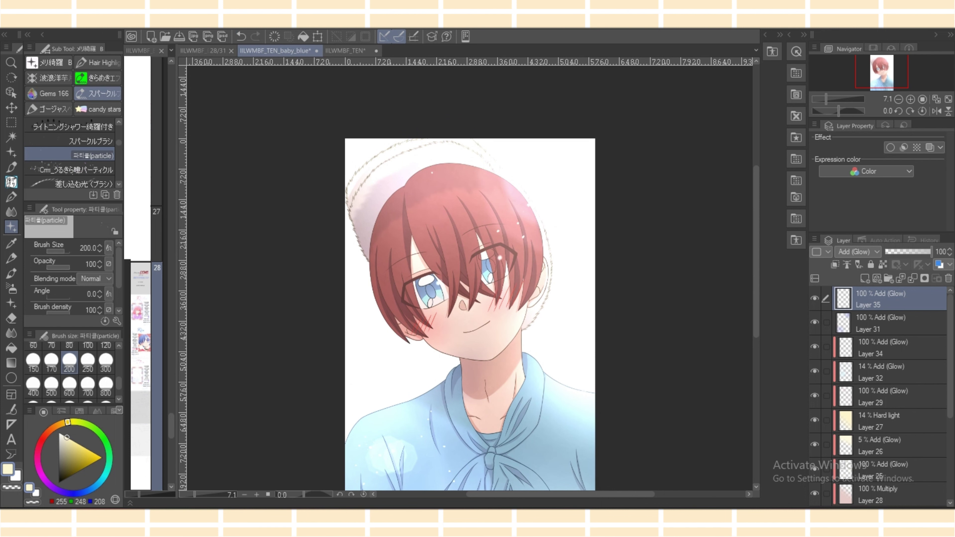
{"action": "scroll", "coordinate": [880, 395], "scroll_direction": "down", "scroll_amount": 2}
{"action": "scroll", "coordinate": [879, 395], "scroll_direction": "up", "scroll_amount": 2}
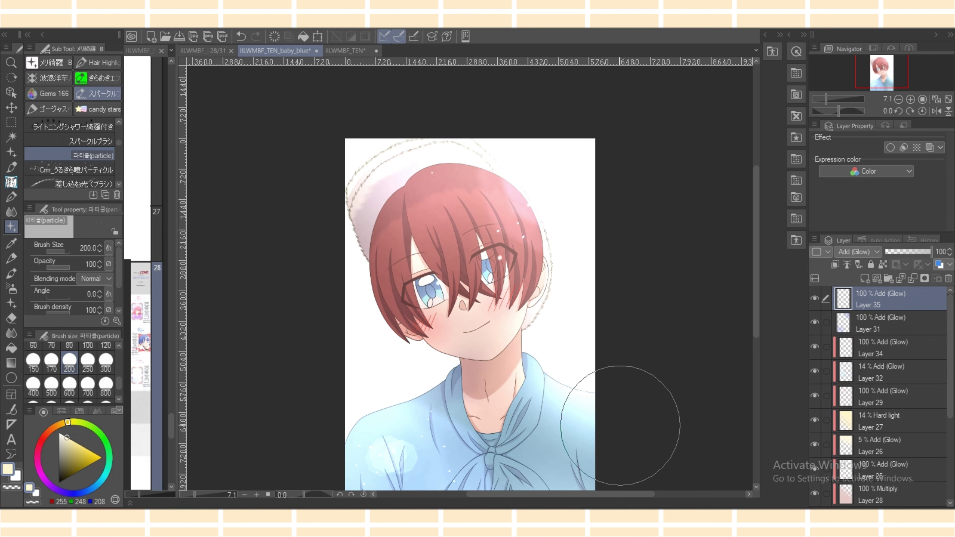
Create Layer 36 above Layer 35 in Add (Glow) mode.
{"action": "left_click", "coordinate": [864, 278]}
{"action": "left_click", "coordinate": [857, 252]}
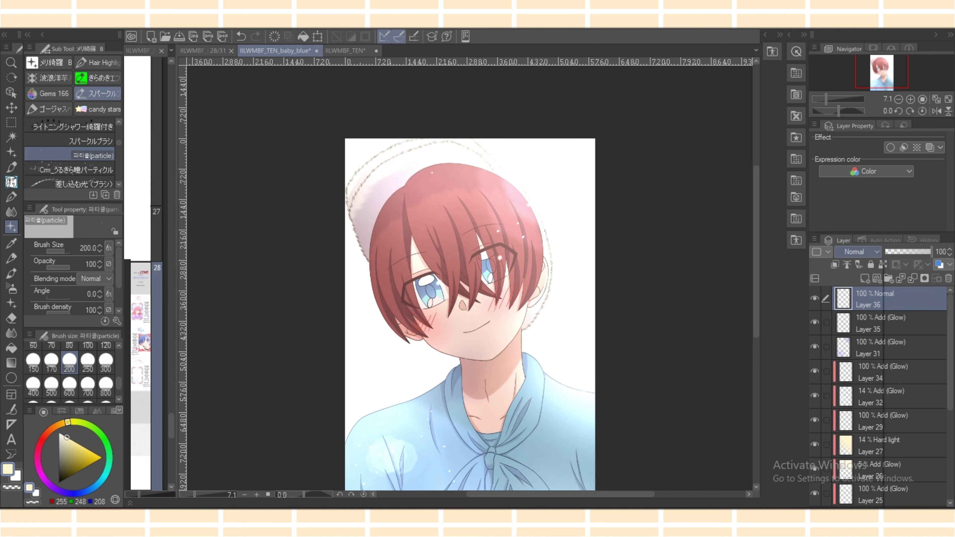
{"action": "left_click", "coordinate": [855, 390]}
Dab fine sparkles on the hair and shoulder with the メリ綺羅 group's きらきら十字塵ブラシ brush at size 2000.
{"action": "left_click", "coordinate": [49, 62]}
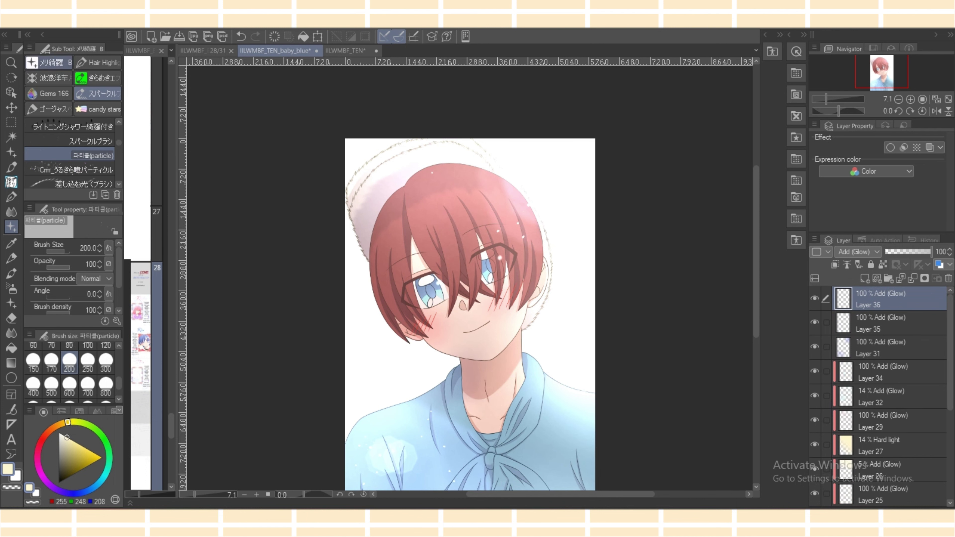
{"action": "left_click", "coordinate": [490, 185]}
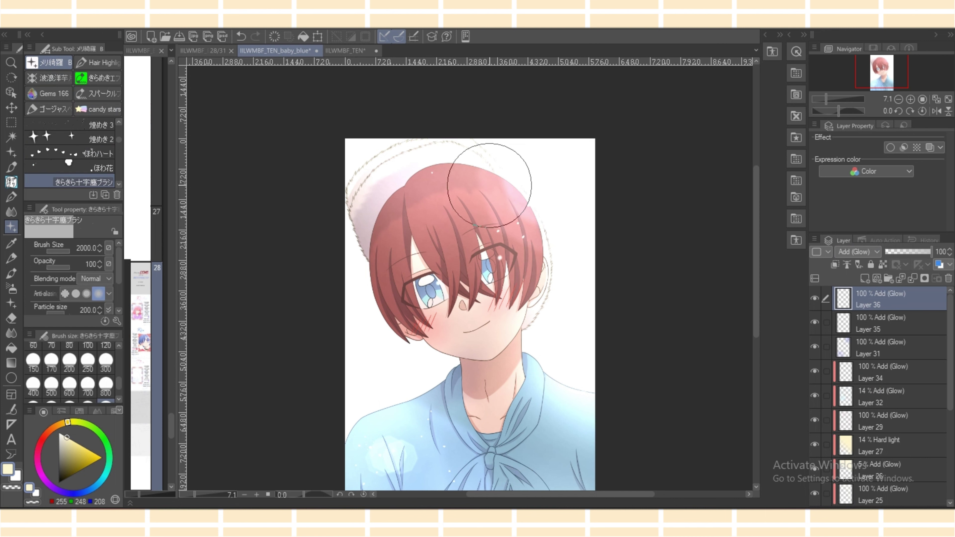
{"action": "scroll", "coordinate": [703, 255], "scroll_direction": "down", "scroll_amount": 3}
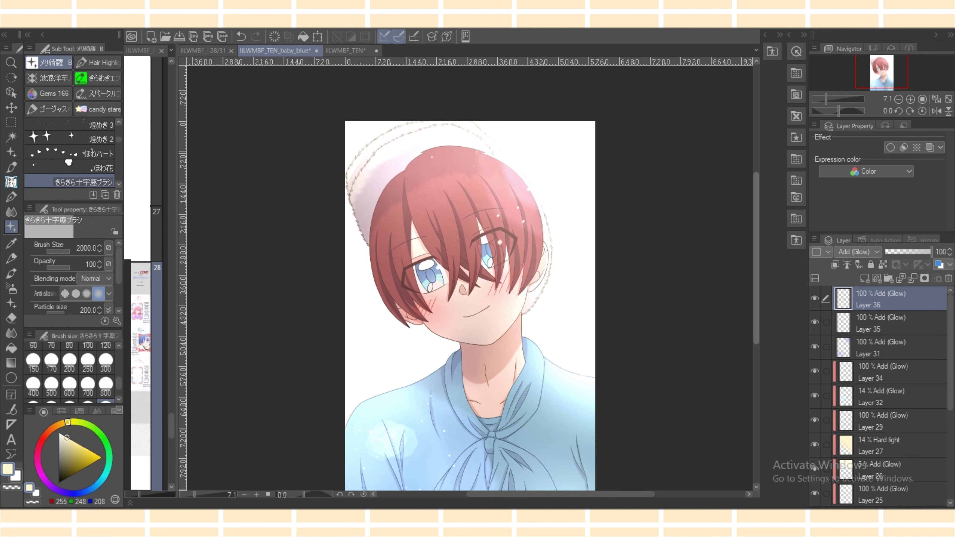
{"action": "left_click", "coordinate": [381, 316]}
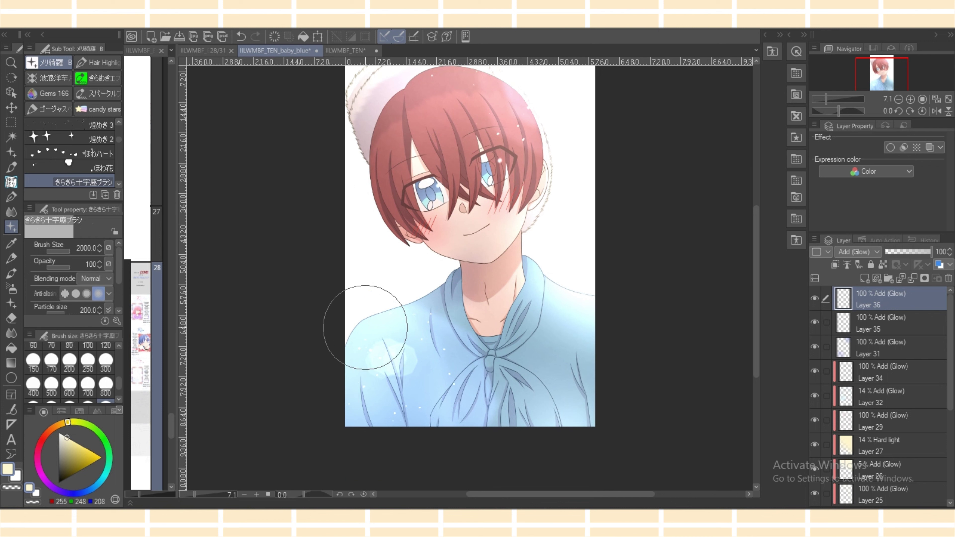
Add a new layer between Folder 2 and Layer 17, and fill it with the pale yellow as a background.
{"action": "scroll", "coordinate": [877, 397], "scroll_direction": "down", "scroll_amount": 3}
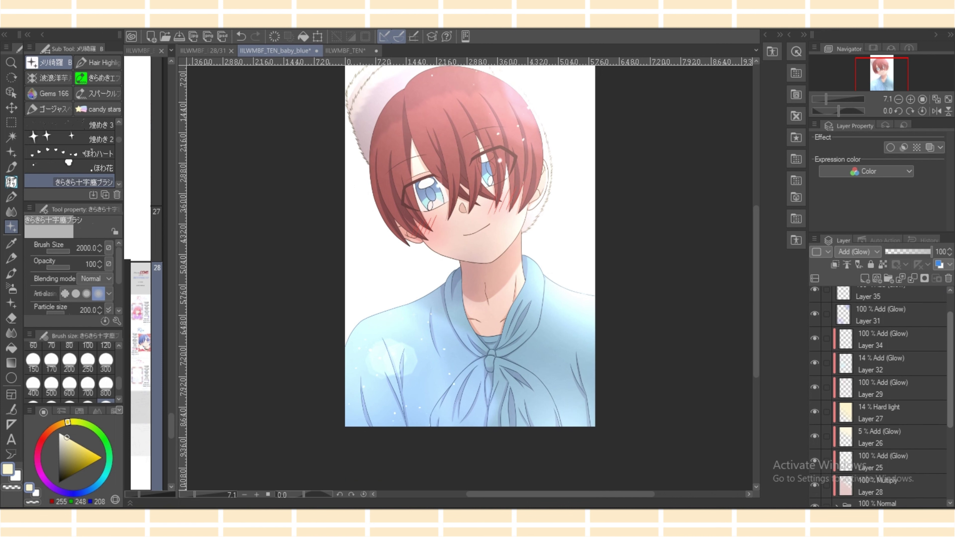
{"action": "scroll", "coordinate": [878, 397], "scroll_direction": "down", "scroll_amount": 3}
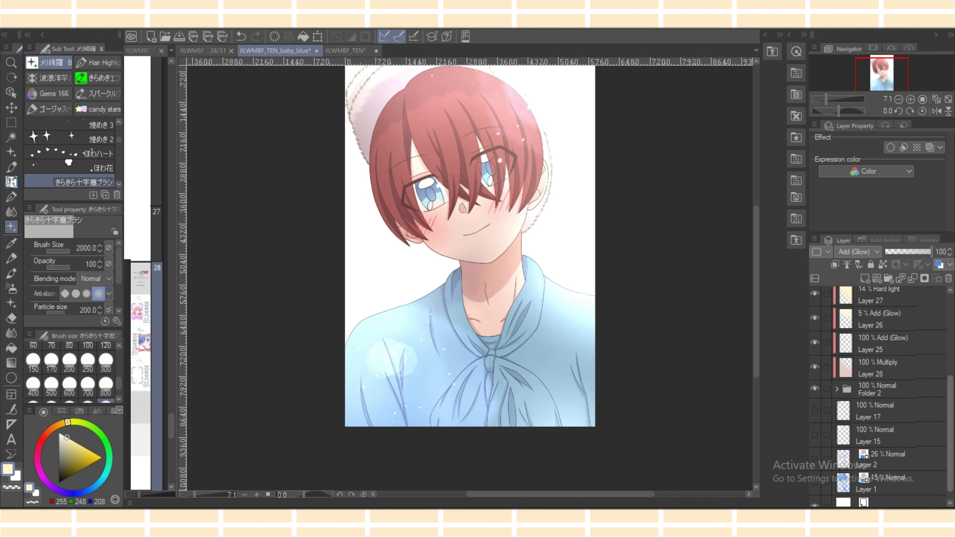
{"action": "left_click", "coordinate": [890, 410]}
{"action": "left_click", "coordinate": [865, 278]}
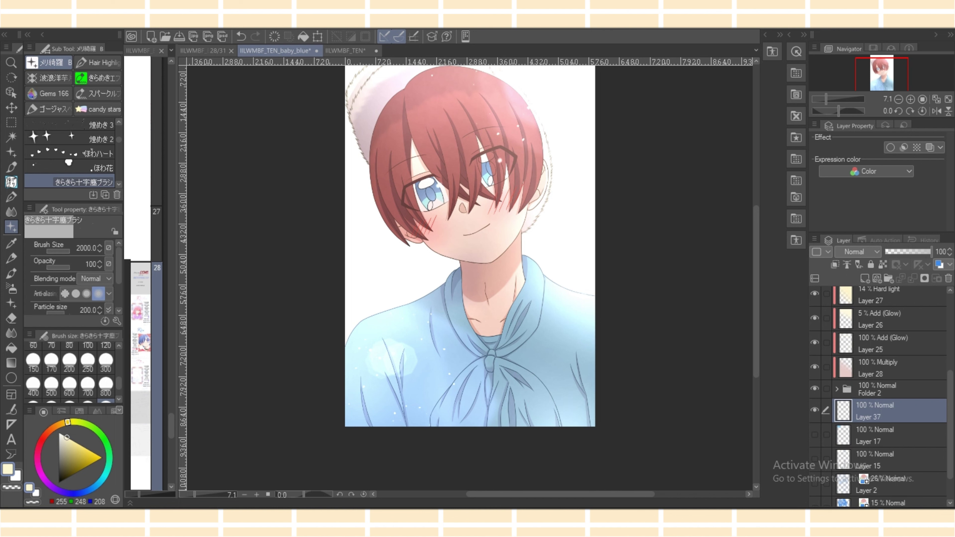
{"action": "left_click_drag", "start_coordinate": [755, 374], "coordinate": [755, 333]}
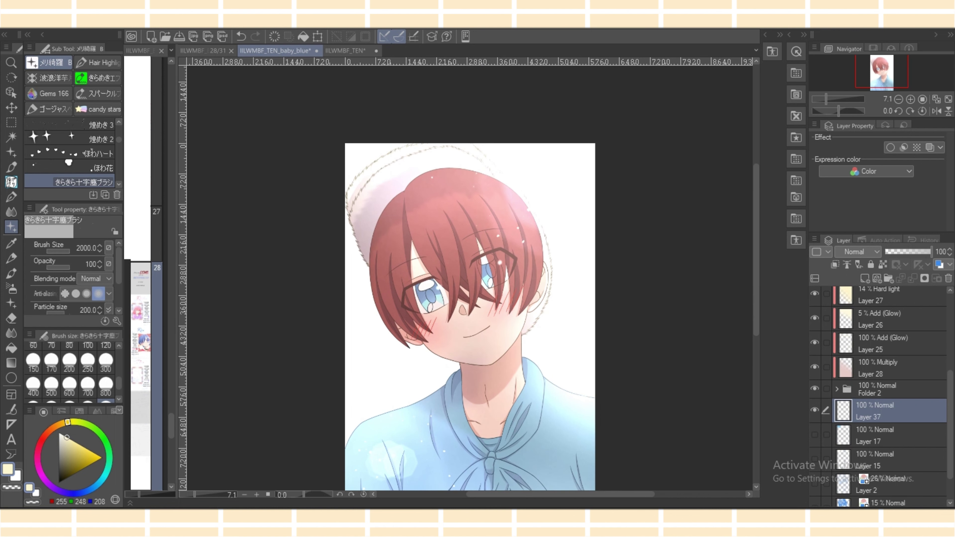
{"action": "left_click", "coordinate": [303, 36]}
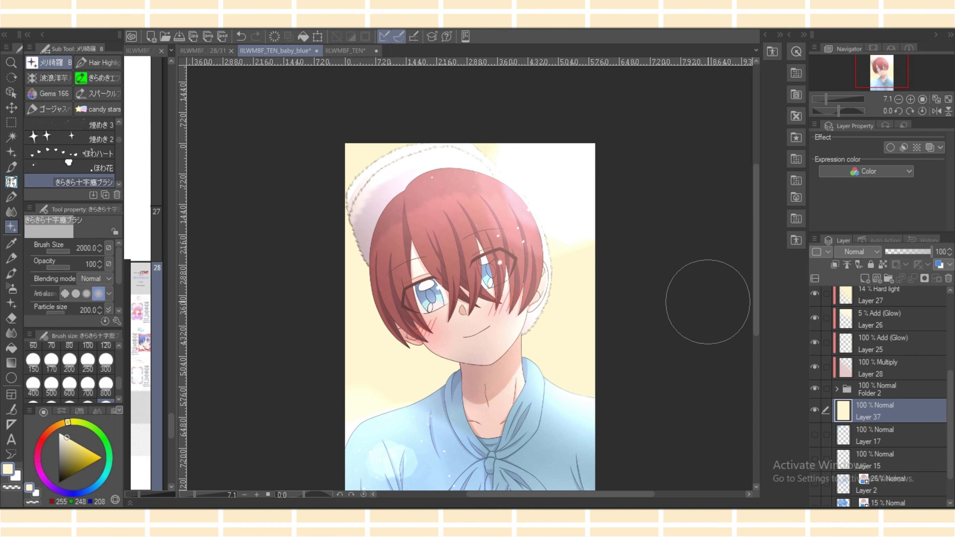
Add an Add (Glow) layer above the yellow fill and brighten the background with the Soft airbrush at size 2000.
{"action": "left_click", "coordinate": [864, 278]}
{"action": "left_click", "coordinate": [857, 251]}
{"action": "left_click", "coordinate": [855, 399]}
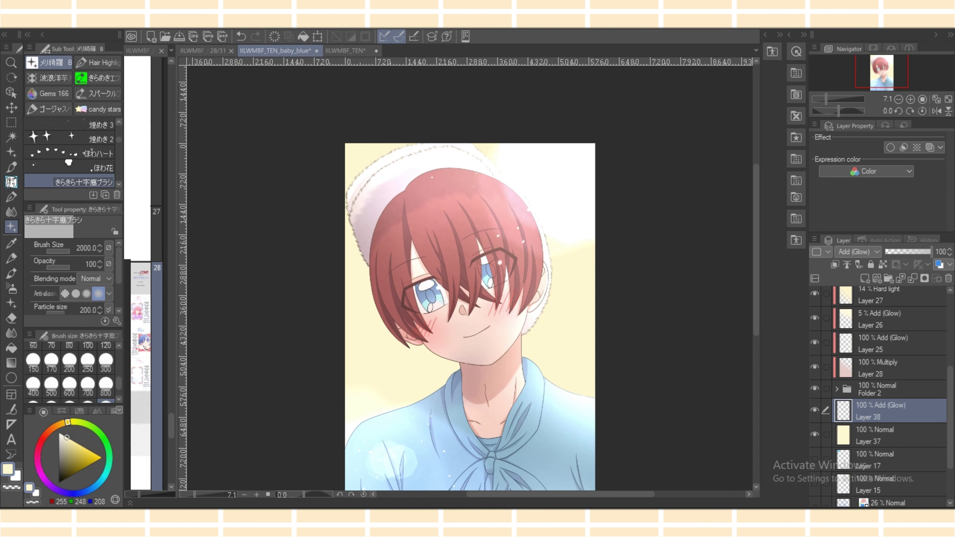
{"action": "left_click", "coordinate": [12, 289]}
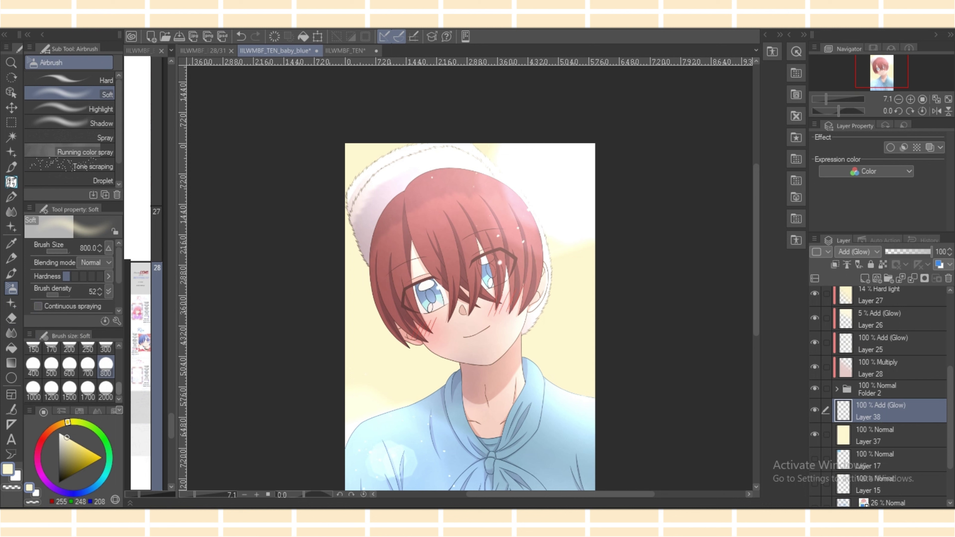
{"action": "mouse_move", "coordinate": [311, 397]}
{"action": "left_mouse_down"}
{"action": "mouse_move", "coordinate": [400, 351]}
{"action": "mouse_move", "coordinate": [383, 376]}
{"action": "mouse_move", "coordinate": [416, 390]}
{"action": "mouse_move", "coordinate": [577, 385]}
{"action": "mouse_move", "coordinate": [503, 330]}
{"action": "mouse_move", "coordinate": [581, 355]}
{"action": "mouse_move", "coordinate": [559, 320]}
{"action": "mouse_move", "coordinate": [356, 334]}
{"action": "mouse_move", "coordinate": [423, 280]}
{"action": "mouse_move", "coordinate": [531, 263]}
{"action": "left_mouse_up"}
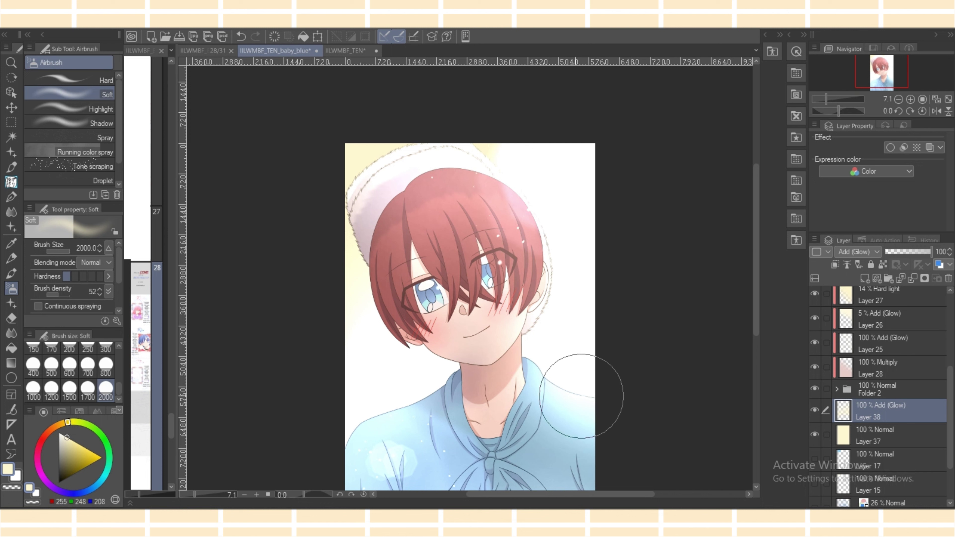
Add Layer 39 above Layer 38 and set its blending mode to Add (Glow).
{"action": "key", "text": "ctrl+shift+n"}
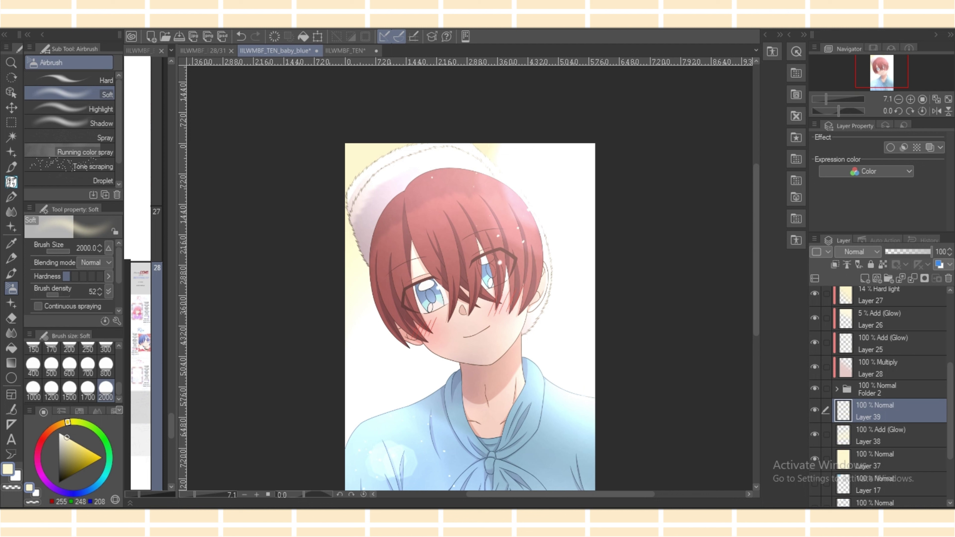
{"action": "left_click", "coordinate": [857, 252]}
{"action": "left_click", "coordinate": [855, 389]}
{"action": "left_click", "coordinate": [11, 226]}
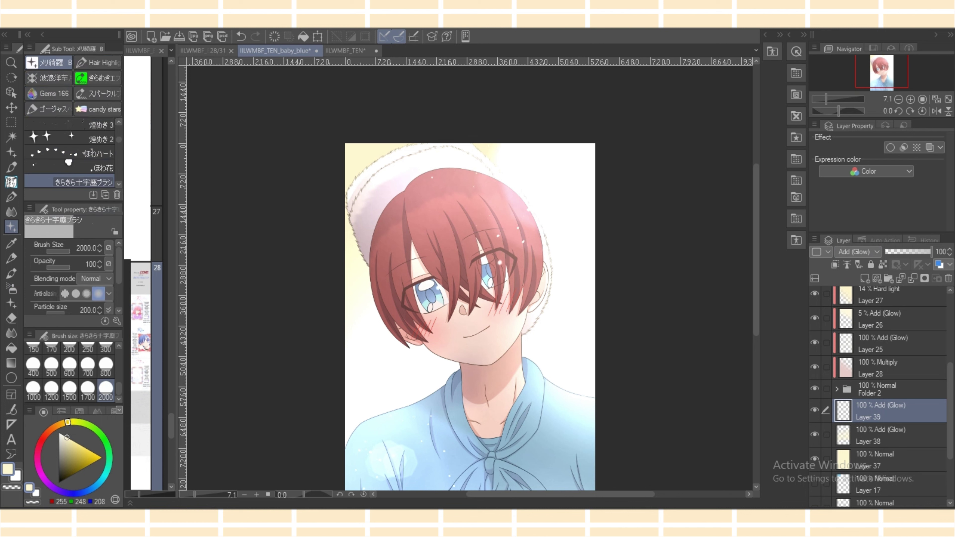
{"action": "scroll", "coordinate": [70, 154], "scroll_direction": "up", "scroll_amount": 2}
{"action": "left_click", "coordinate": [82, 160]}
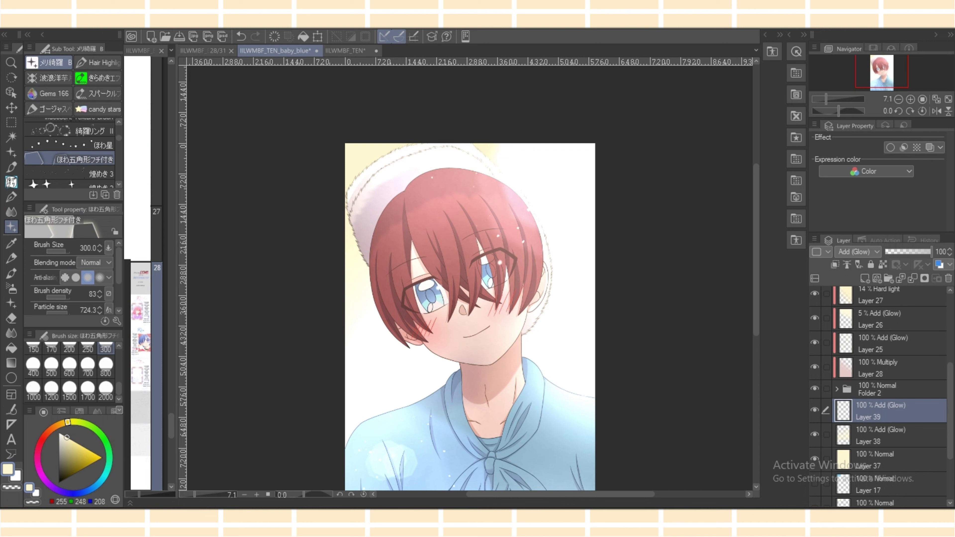
{"action": "left_click", "coordinate": [11, 288]}
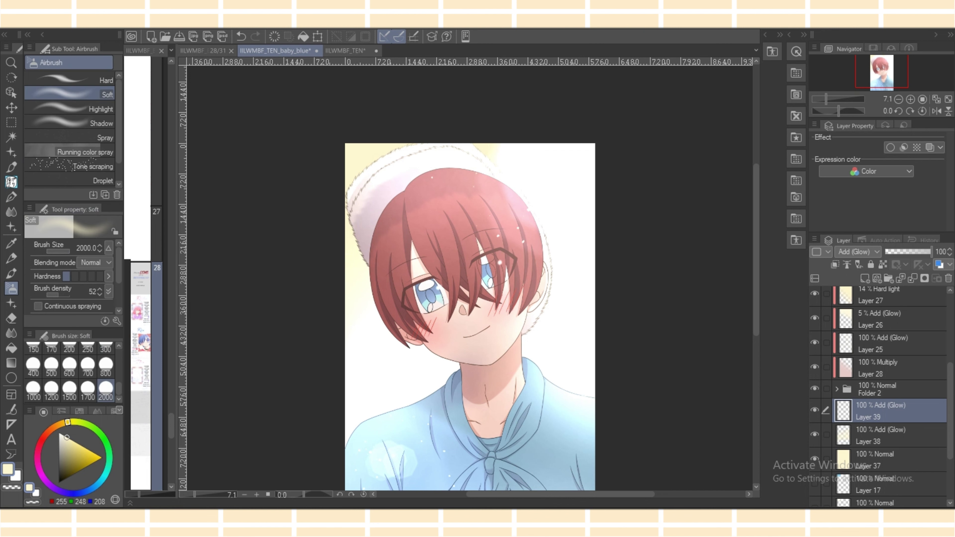
Choose the Gauze cloud brush from the Hatching decorations at size 800 and set Layer 39's opacity to 15%.
{"action": "left_click", "coordinate": [11, 303]}
{"action": "left_click", "coordinate": [97, 63]}
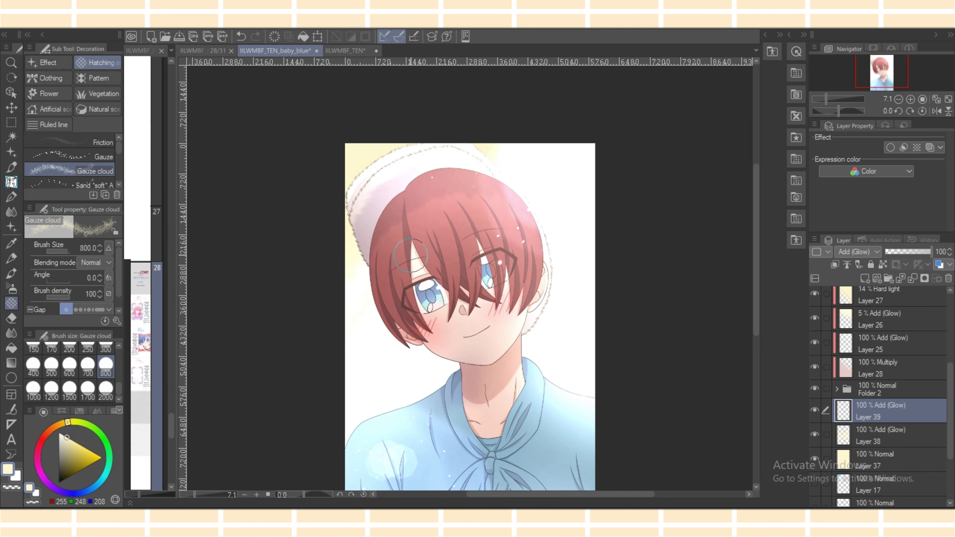
{"action": "left_click_drag", "start_coordinate": [194, 494], "coordinate": [200, 494]}
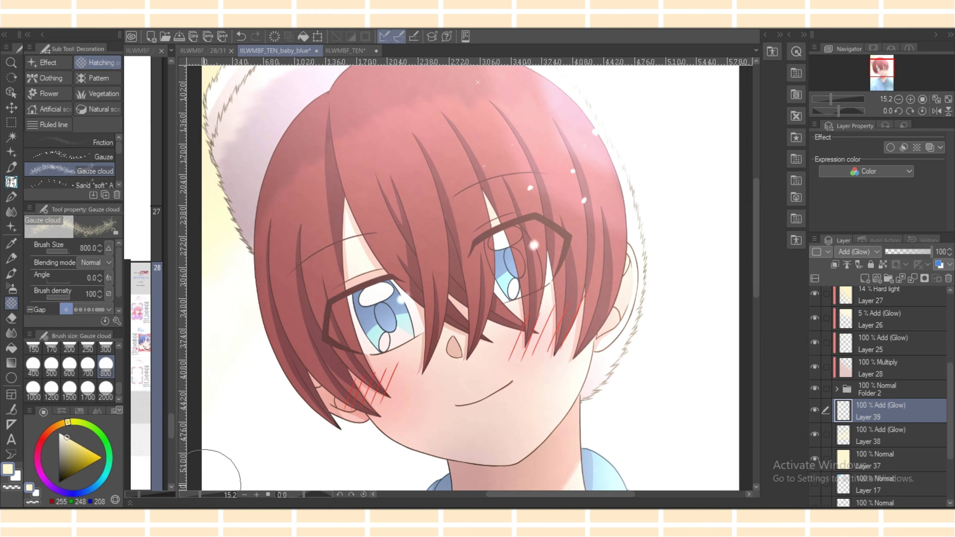
{"action": "key", "text": "ctrl+minus"}
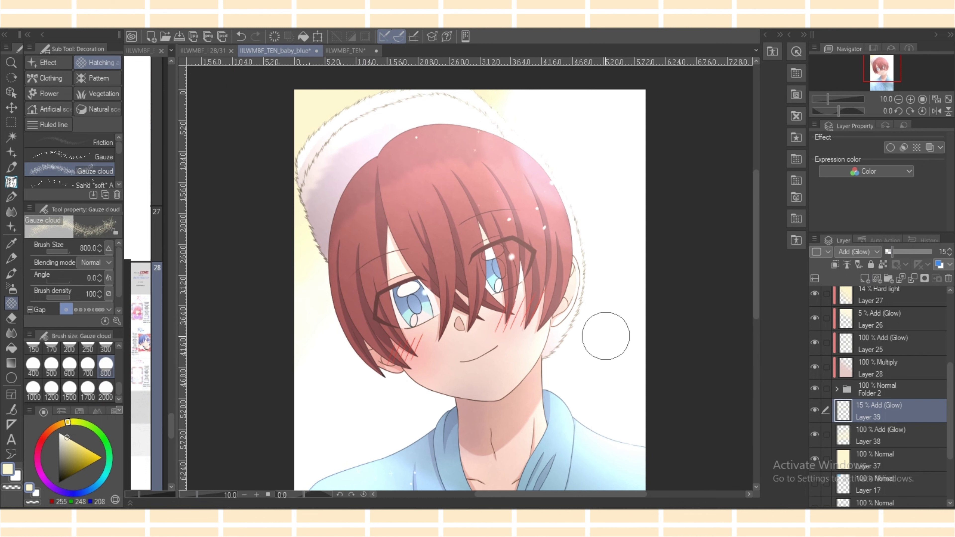
{"action": "key", "text": "ctrl+minus"}
{"action": "key", "text": "ctrl+minus"}
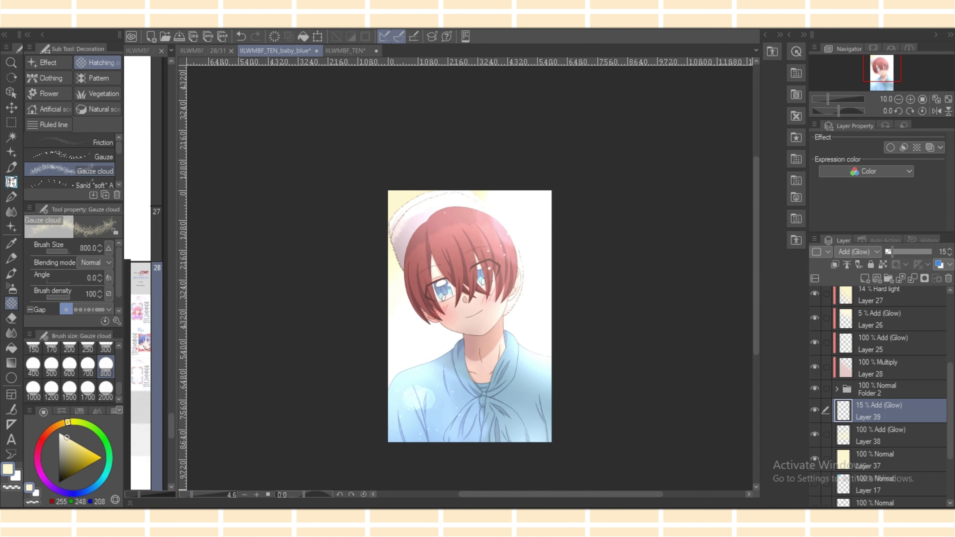
{"action": "key", "text": "ctrl+minus"}
{"action": "key", "text": "ctrl+minus"}
{"action": "key", "text": "ctrl+plus"}
{"action": "key", "text": "ctrl+plus"}
{"action": "key", "text": "ctrl+plus"}
{"action": "key", "text": "ctrl+plus"}
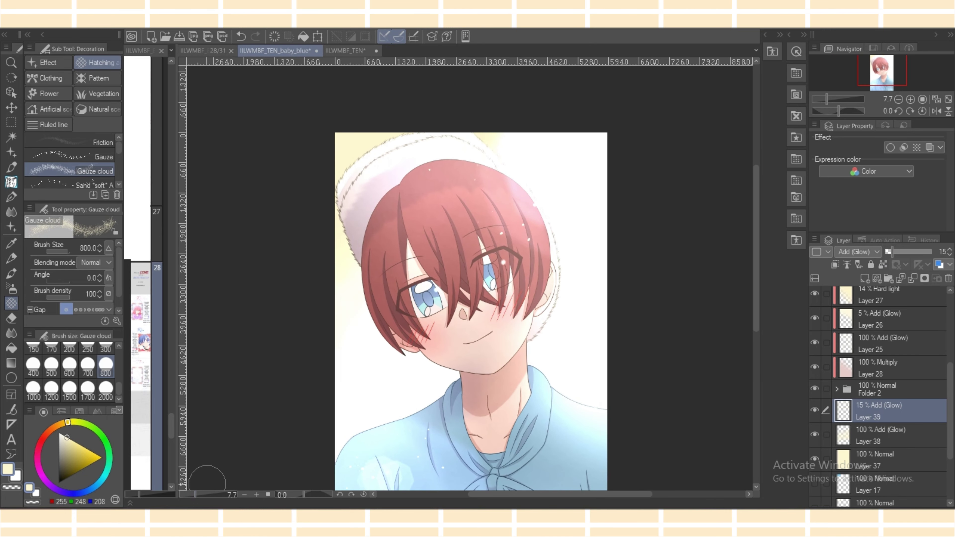
Duplicate Layer 38, then hide Layer 39 and the original Layer 38, leaving Layer 38 Copy visible.
{"action": "left_click", "coordinate": [814, 435]}
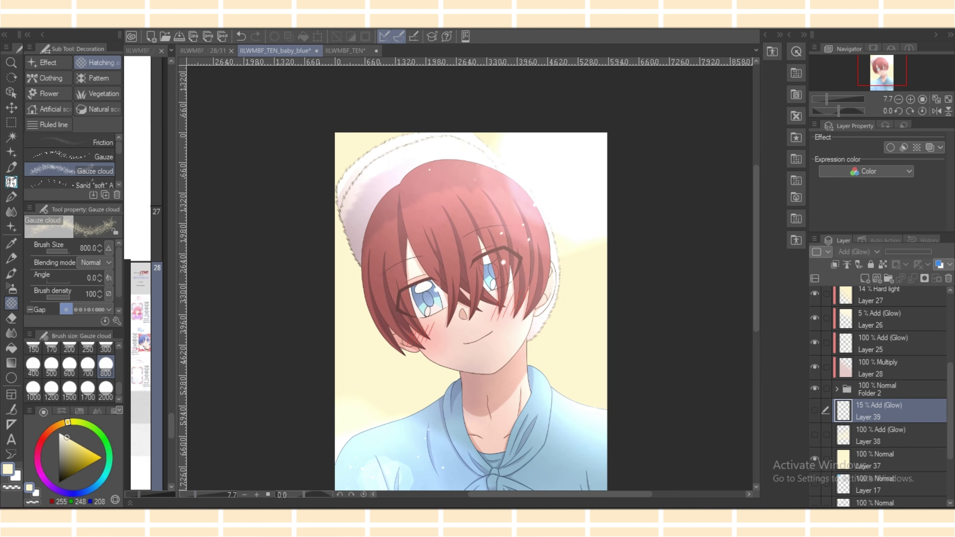
{"action": "left_click", "coordinate": [814, 435]}
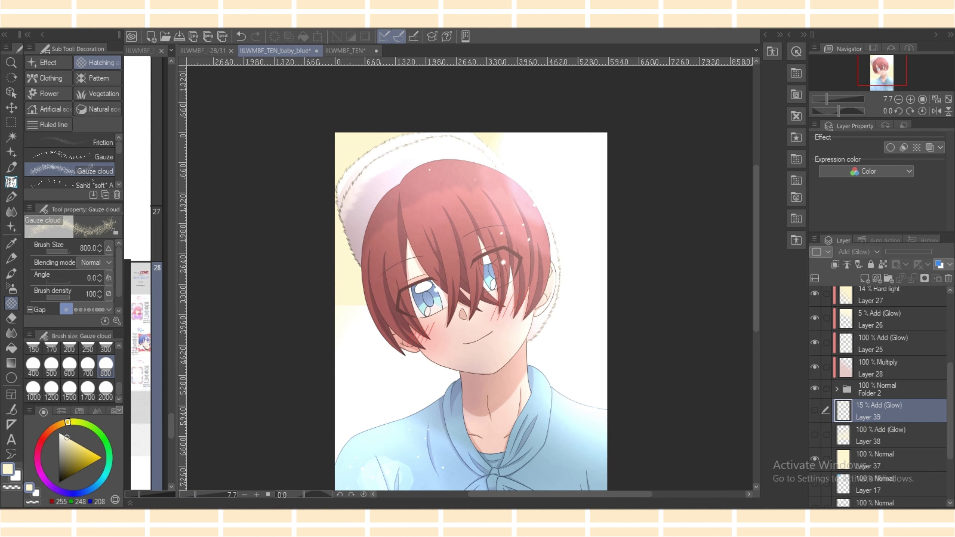
{"action": "left_click", "coordinate": [814, 434]}
{"action": "left_click", "coordinate": [880, 435]}
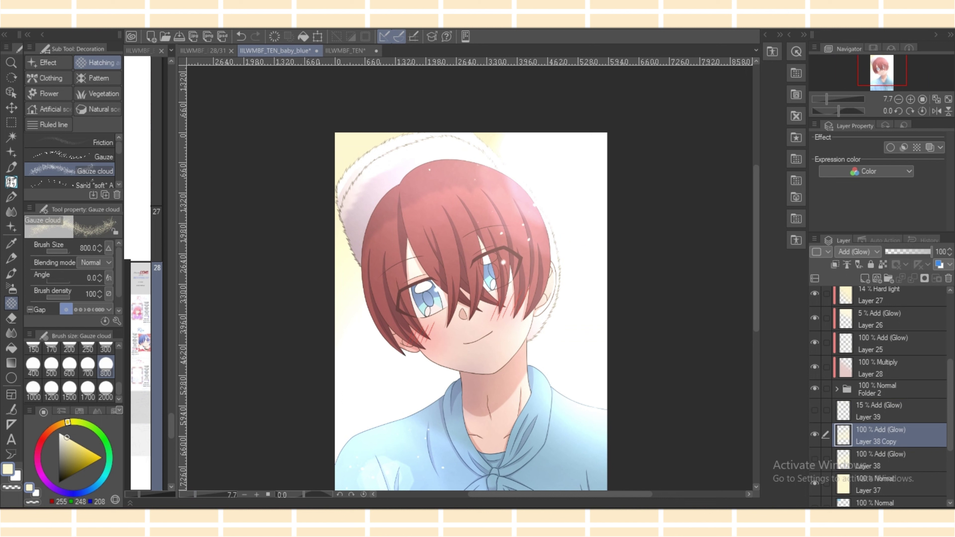
Erase parts of the glow on Layer 38 Copy on both sides of the character, using the Gauze cloud brush at size 2000 with transparent colour.
{"action": "key", "text": "c"}
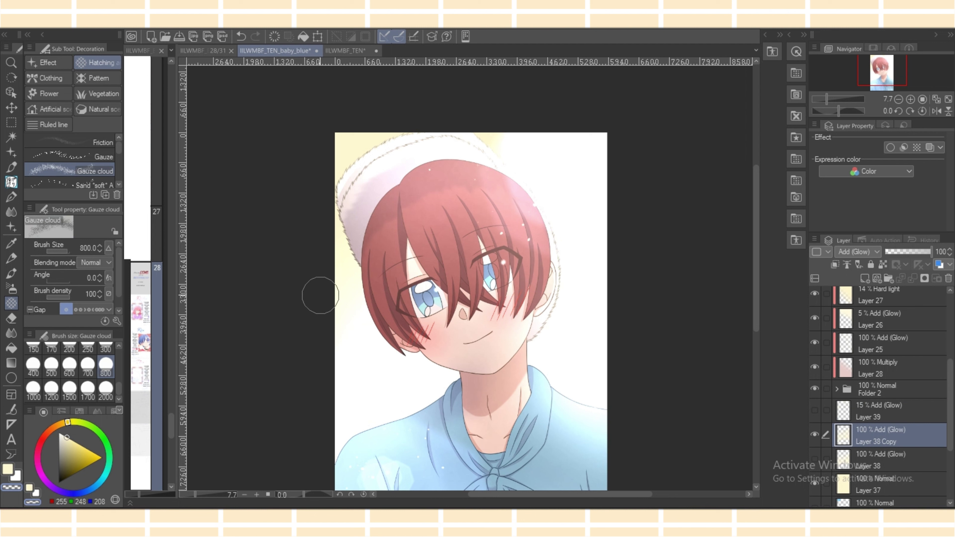
{"action": "left_click", "coordinate": [106, 389]}
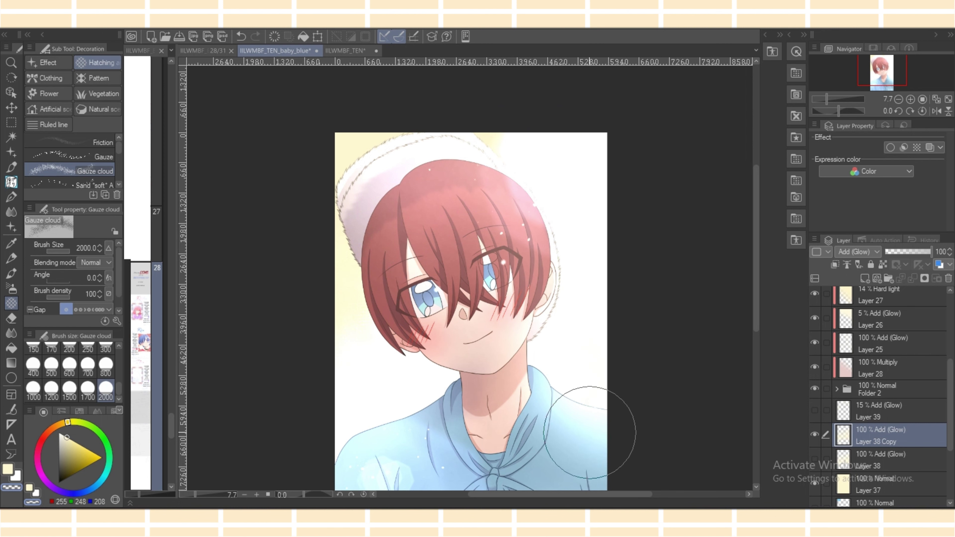
{"action": "scroll", "coordinate": [714, 331], "scroll_direction": "down", "scroll_amount": 3}
{"action": "mouse_move", "coordinate": [631, 271]}
{"action": "left_mouse_down"}
{"action": "mouse_move", "coordinate": [573, 310]}
{"action": "mouse_move", "coordinate": [548, 358]}
{"action": "mouse_move", "coordinate": [538, 402]}
{"action": "mouse_move", "coordinate": [565, 395]}
{"action": "mouse_move", "coordinate": [619, 232]}
{"action": "mouse_move", "coordinate": [548, 313]}
{"action": "mouse_move", "coordinate": [491, 339]}
{"action": "left_mouse_up"}
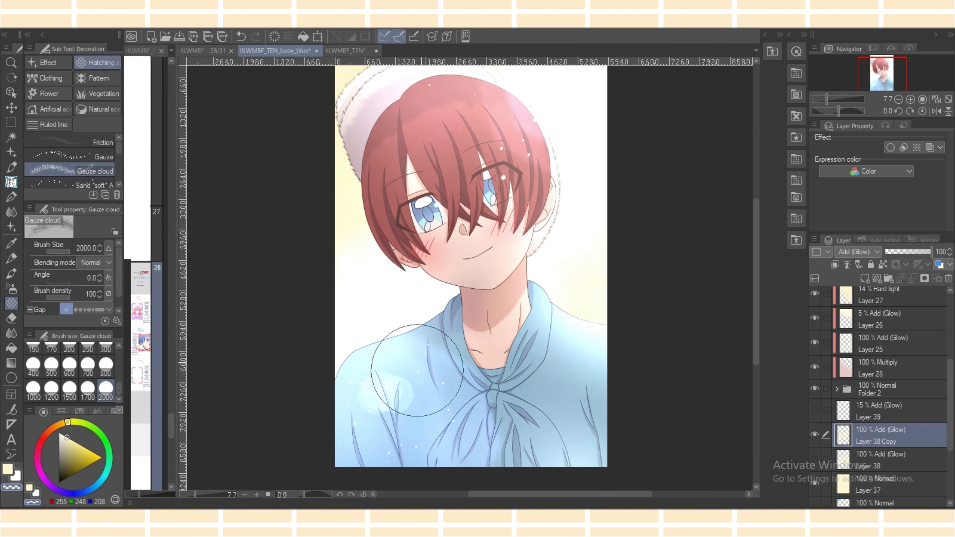
{"action": "mouse_move", "coordinate": [354, 237]}
{"action": "left_mouse_down"}
{"action": "mouse_move", "coordinate": [388, 262]}
{"action": "mouse_move", "coordinate": [588, 226]}
{"action": "mouse_move", "coordinate": [637, 185]}
{"action": "left_mouse_up"}
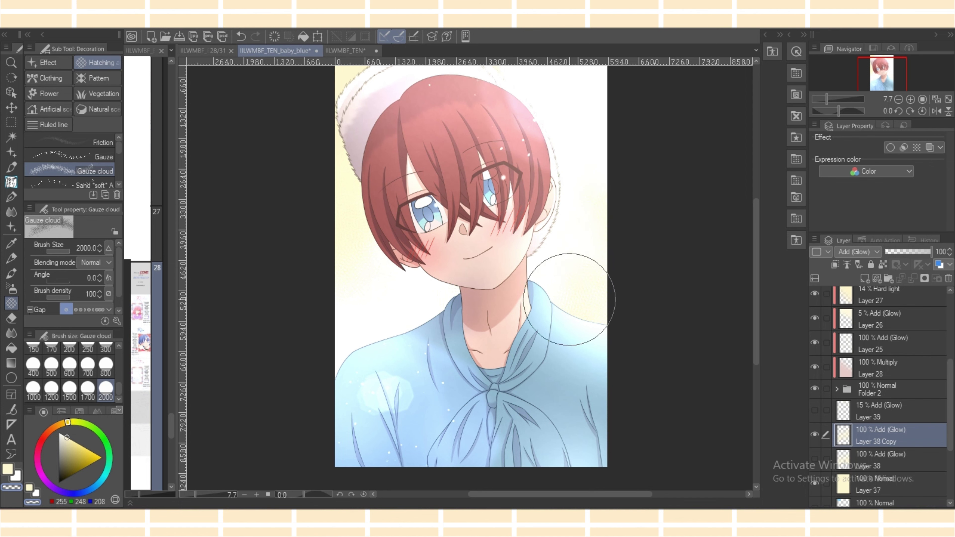
{"action": "scroll", "coordinate": [654, 256], "scroll_direction": "up", "scroll_amount": 3}
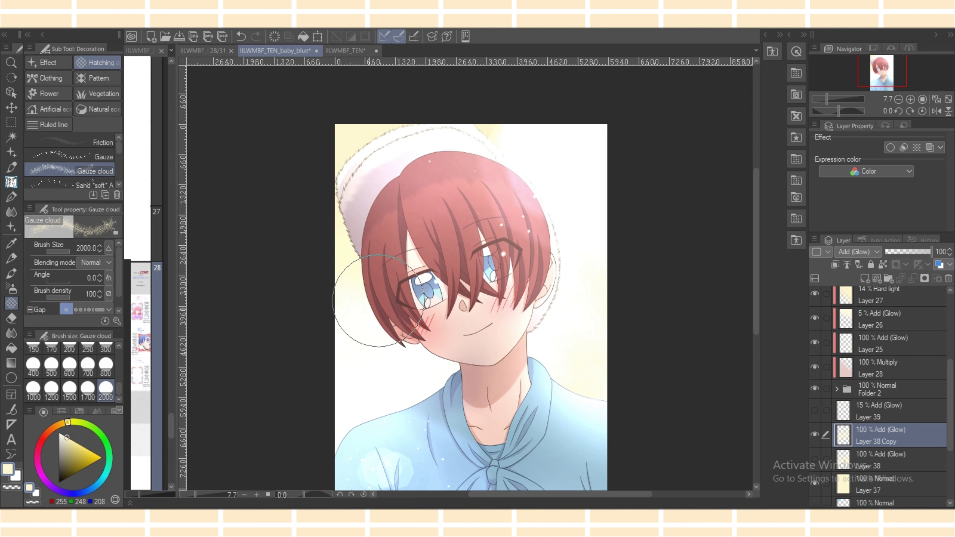
{"action": "key", "text": "c"}
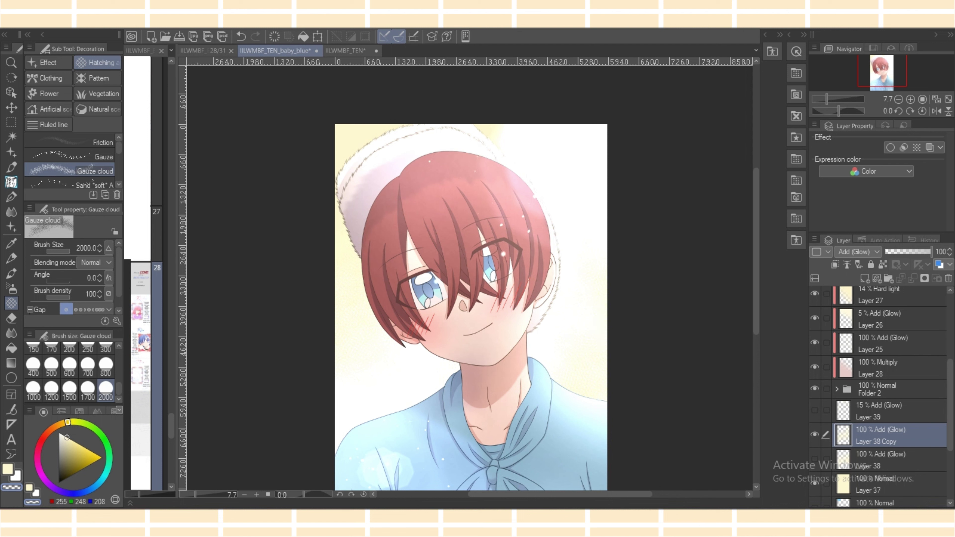
Add a new layer above Layer 37 and clip it to the yellow fill.
{"action": "left_click", "coordinate": [888, 484]}
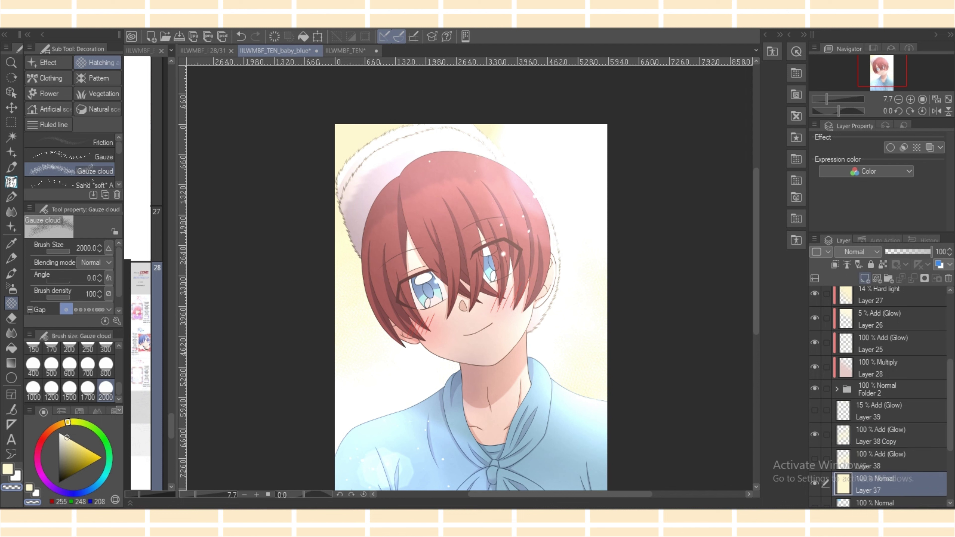
{"action": "left_click", "coordinate": [864, 278]}
{"action": "left_click", "coordinate": [857, 251]}
{"action": "left_click", "coordinate": [850, 265]}
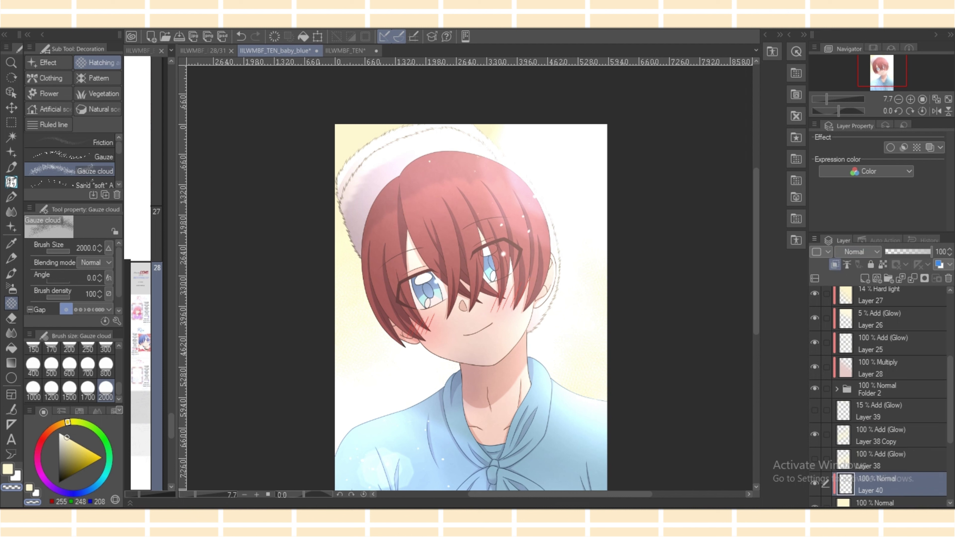
Paint soft patches of pale and deeper pink on both sides of the background on Layer 40 with the Soft airbrush at size 2000.
{"action": "left_click", "coordinate": [39, 448]}
{"action": "key", "text": "b"}
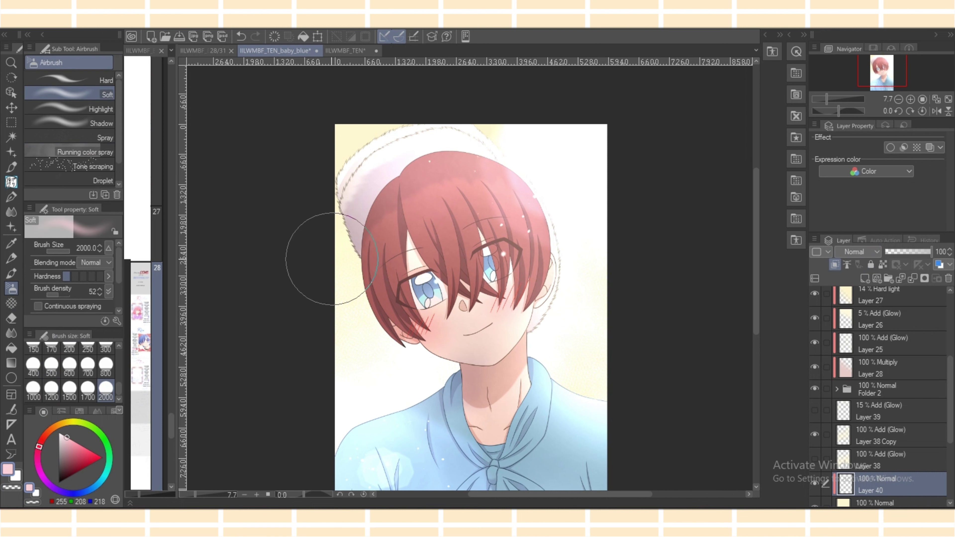
{"action": "mouse_move", "coordinate": [563, 394]}
{"action": "left_mouse_down"}
{"action": "mouse_move", "coordinate": [586, 372]}
{"action": "mouse_move", "coordinate": [599, 392]}
{"action": "mouse_move", "coordinate": [518, 393]}
{"action": "left_mouse_up"}
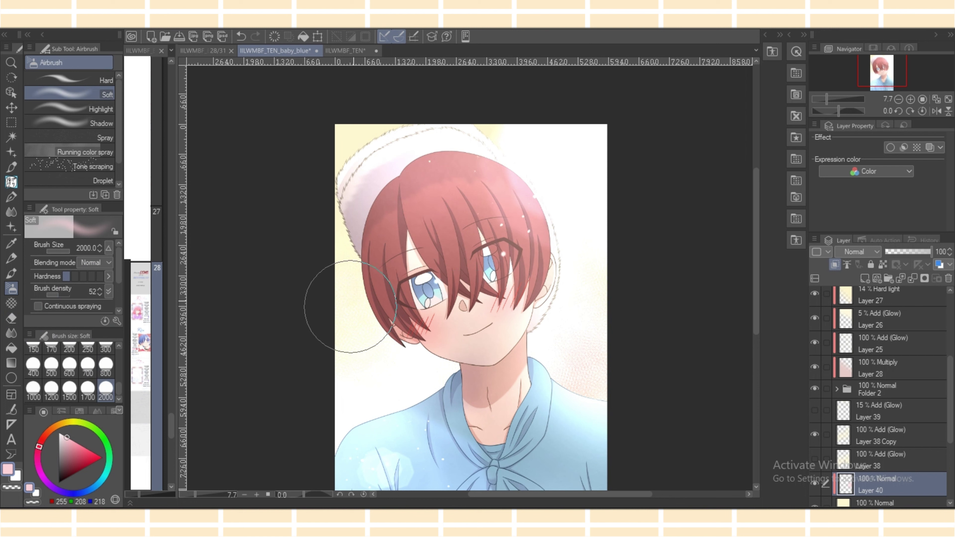
{"action": "mouse_move", "coordinate": [350, 307]}
{"action": "left_mouse_down"}
{"action": "mouse_move", "coordinate": [381, 292]}
{"action": "mouse_move", "coordinate": [356, 333]}
{"action": "mouse_move", "coordinate": [402, 260]}
{"action": "left_mouse_up"}
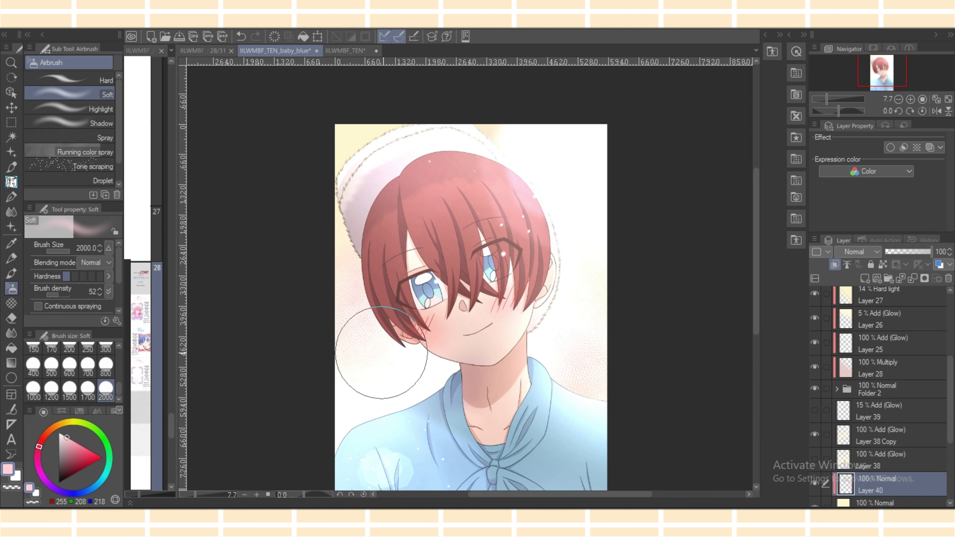
{"action": "left_click", "coordinate": [78, 444]}
{"action": "mouse_move", "coordinate": [406, 308]}
{"action": "left_mouse_down"}
{"action": "mouse_move", "coordinate": [374, 330]}
{"action": "mouse_move", "coordinate": [375, 367]}
{"action": "left_mouse_up"}
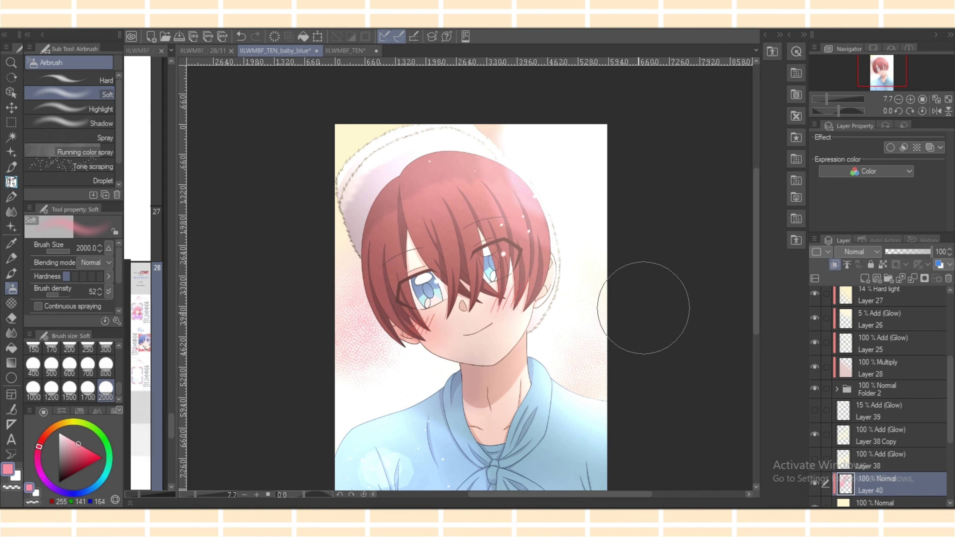
Try lowering the opacity of the pink Layer 40 to 24%.
{"action": "left_click", "coordinate": [888, 435]}
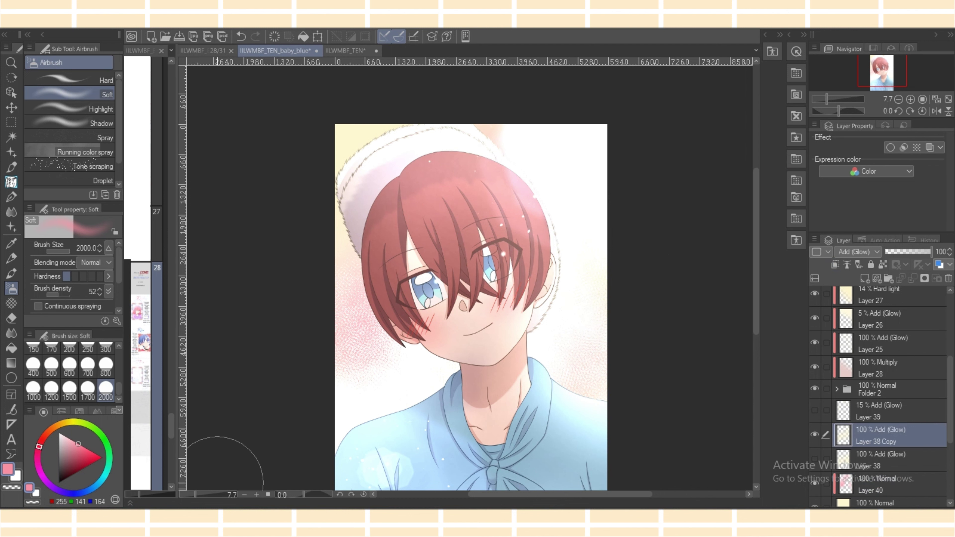
{"action": "left_click", "coordinate": [889, 484]}
{"action": "left_click", "coordinate": [895, 252]}
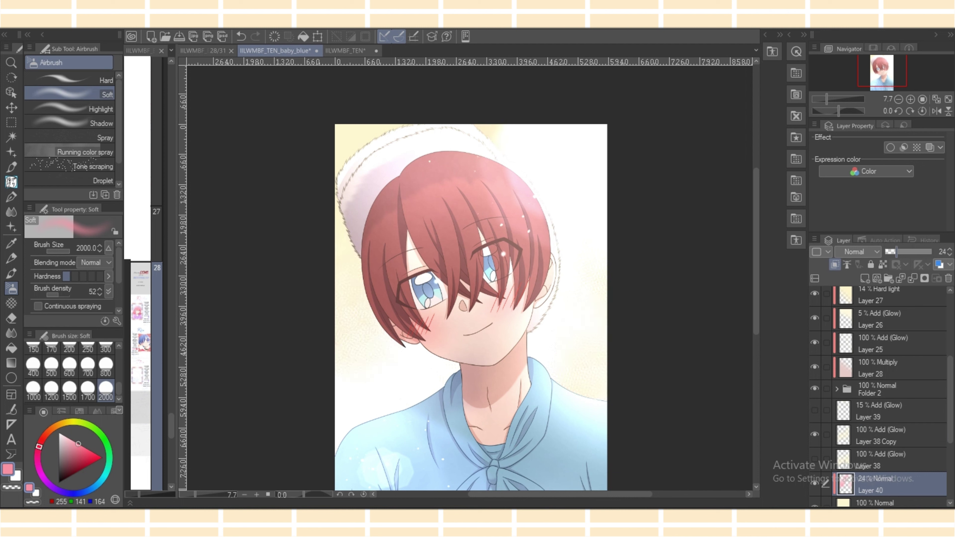
{"action": "left_click_drag", "start_coordinate": [885, 252], "coordinate": [929, 252]}
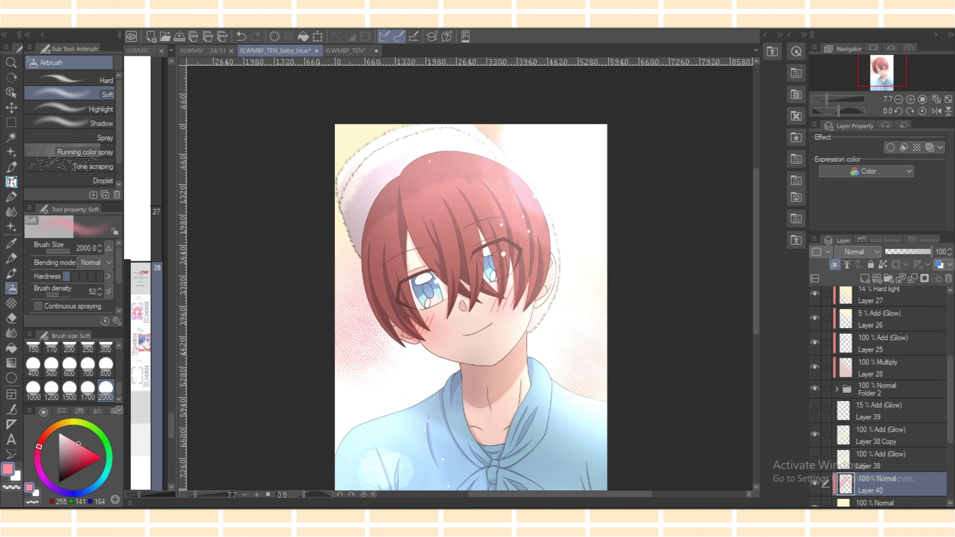
Hide Layer 40 and repaint the glow on Layer 38 Copy with the Soft airbrush at size 2000 in sampled pale yellow (RGB 255, 248, 209).
{"action": "left_click", "coordinate": [814, 483]}
{"action": "left_click", "coordinate": [889, 436]}
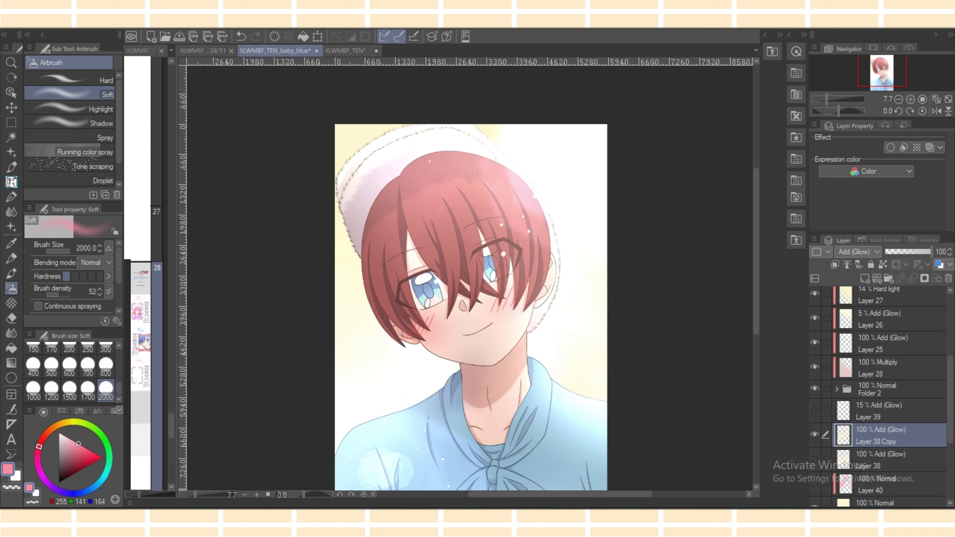
{"action": "key", "text": "c"}
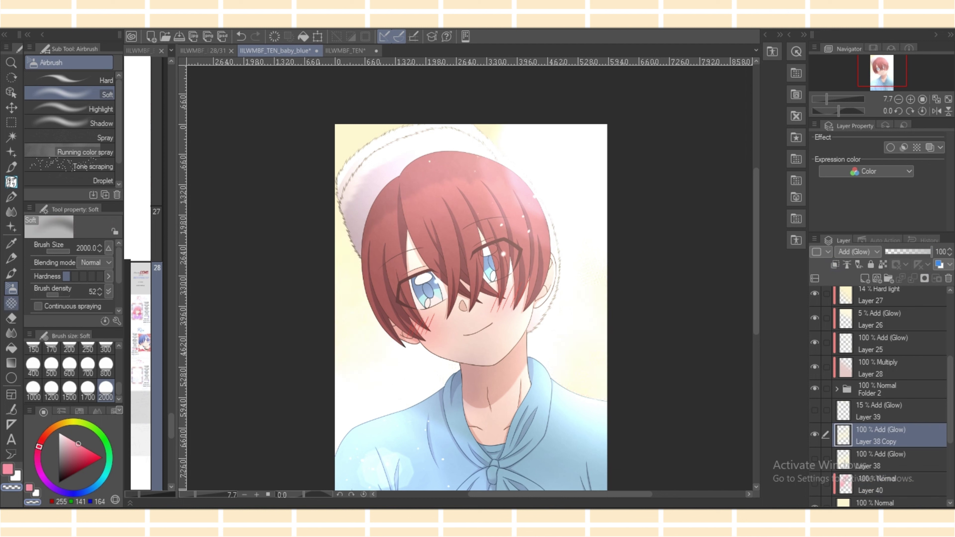
{"action": "left_click", "coordinate": [351, 357], "text": "alt"}
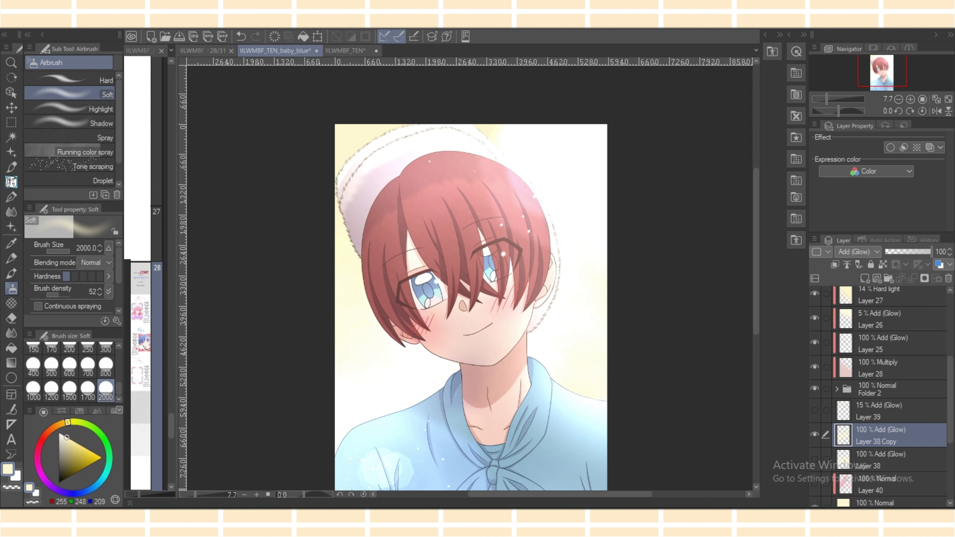
{"action": "key", "text": "i"}
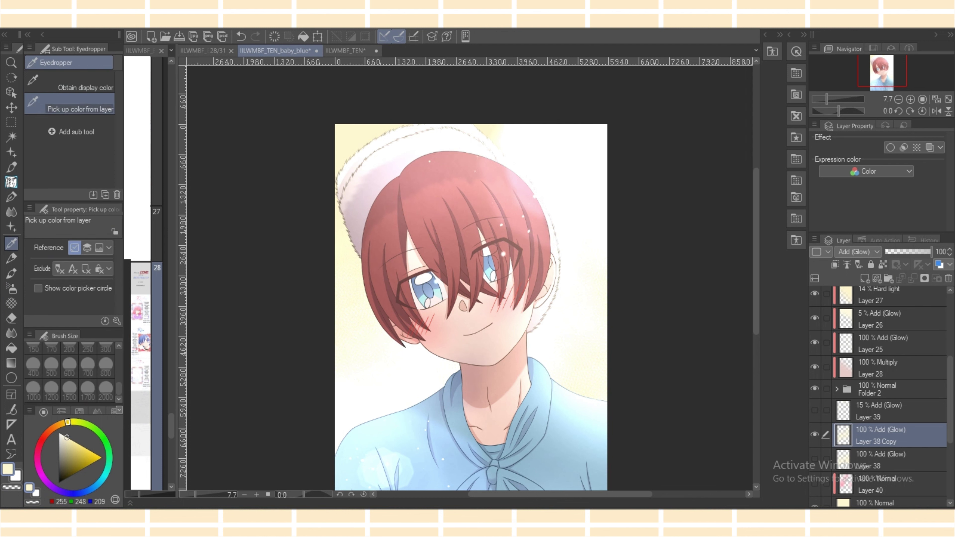
{"action": "left_click", "coordinate": [69, 82]}
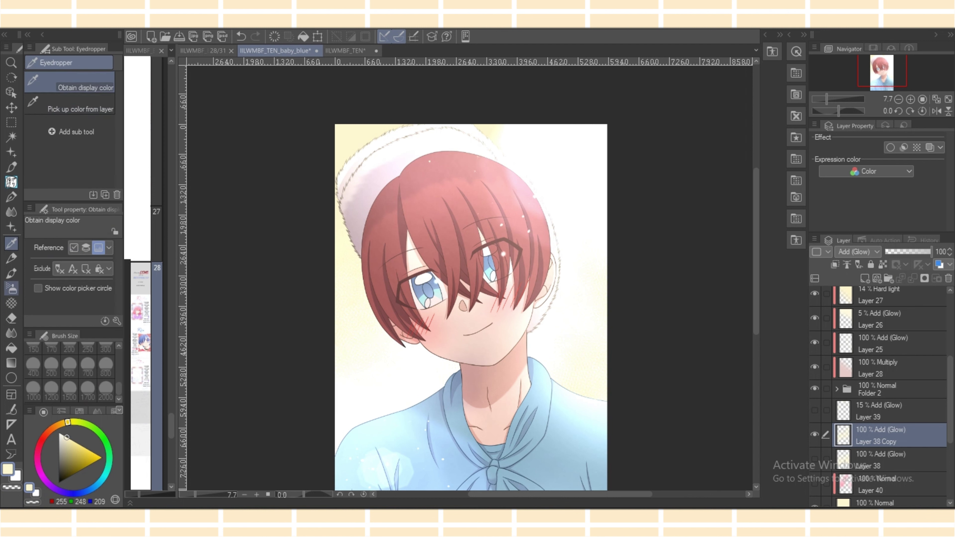
{"action": "key", "text": "b"}
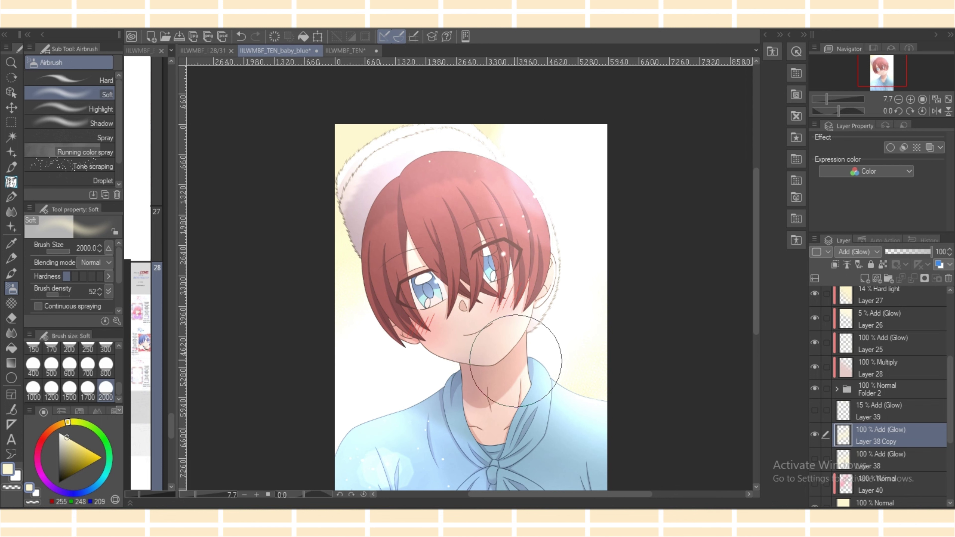
Select Layer 36 and choose the きらきら十字塵ブラシ sparkle brush at size 2000.
{"action": "left_click_drag", "start_coordinate": [755, 293], "coordinate": [756, 292]}
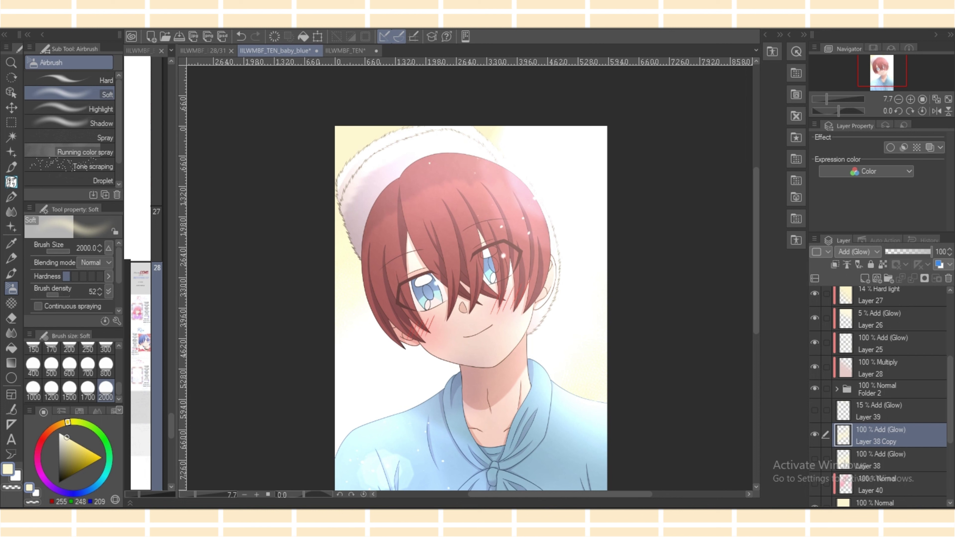
{"action": "left_click_drag", "start_coordinate": [949, 399], "coordinate": [949, 338]}
{"action": "left_click", "coordinate": [894, 299]}
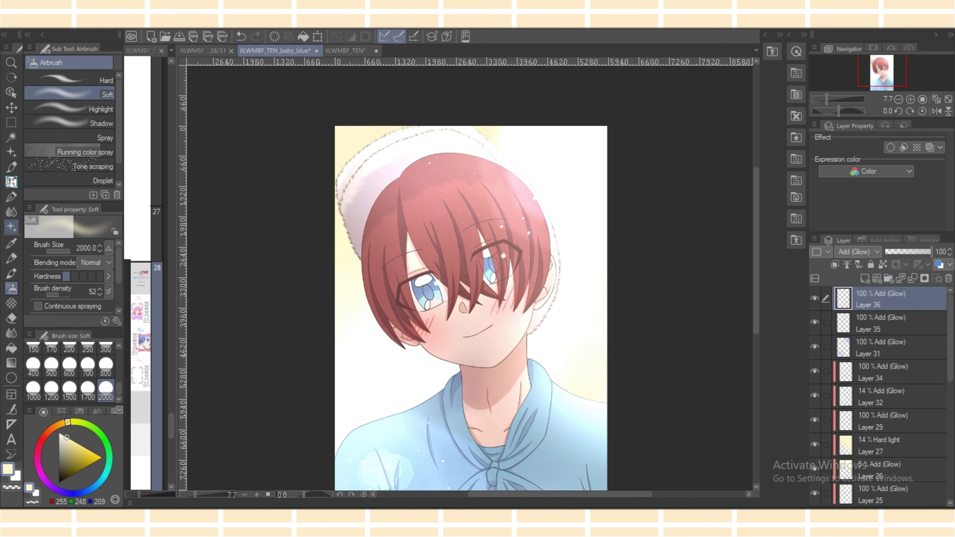
{"action": "key", "text": "b"}
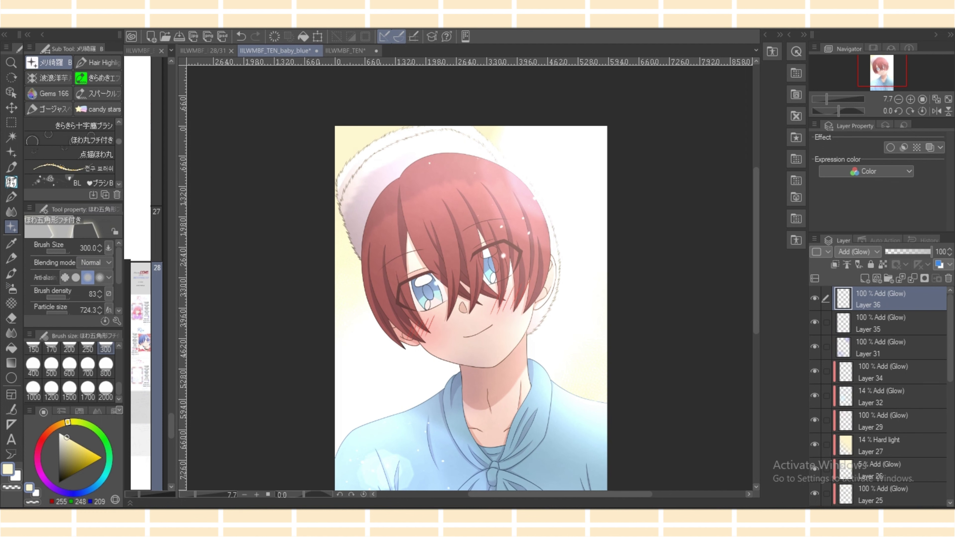
{"action": "scroll", "coordinate": [70, 154], "scroll_direction": "up", "scroll_amount": 4}
{"action": "left_click", "coordinate": [70, 181]}
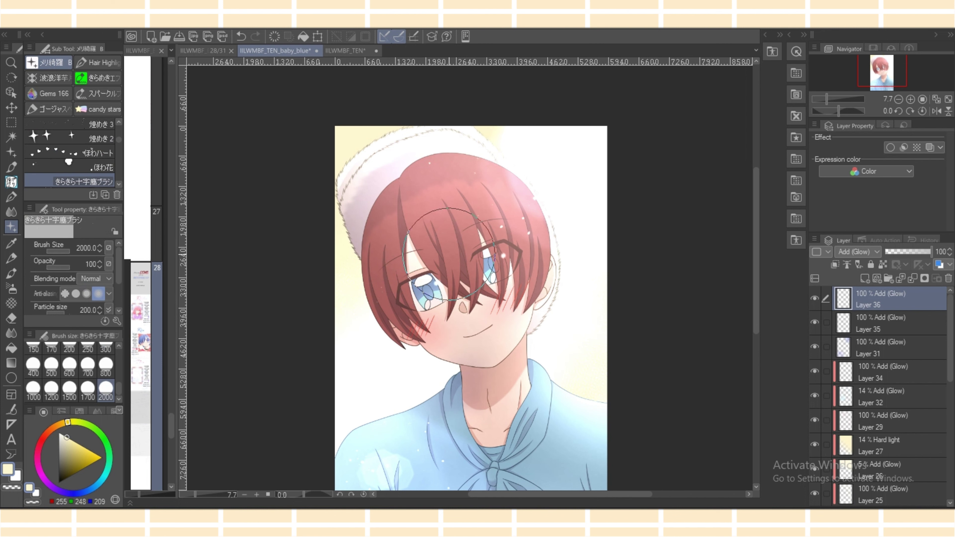
{"action": "scroll", "coordinate": [468, 272], "scroll_direction": "up", "scroll_amount": 4}
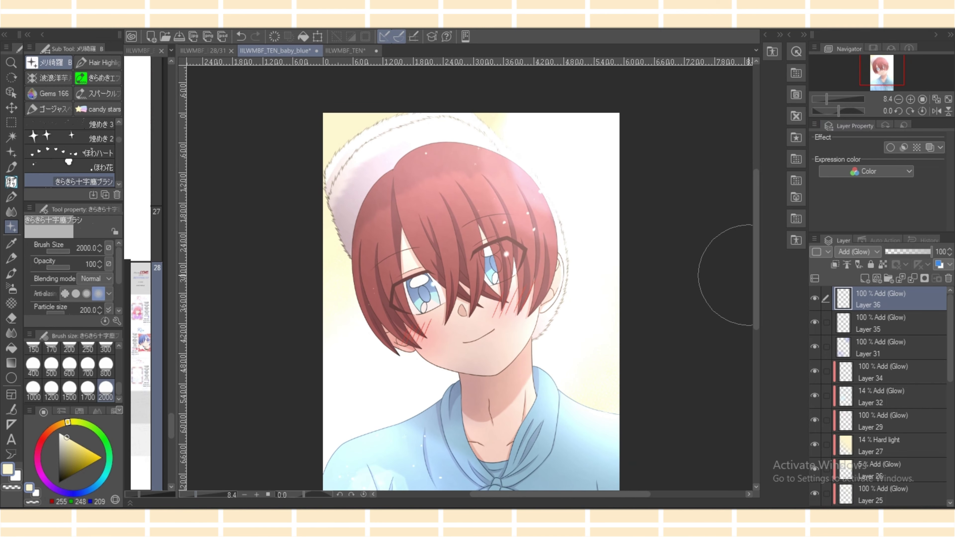
{"action": "scroll", "coordinate": [724, 274], "scroll_direction": "down", "scroll_amount": 3}
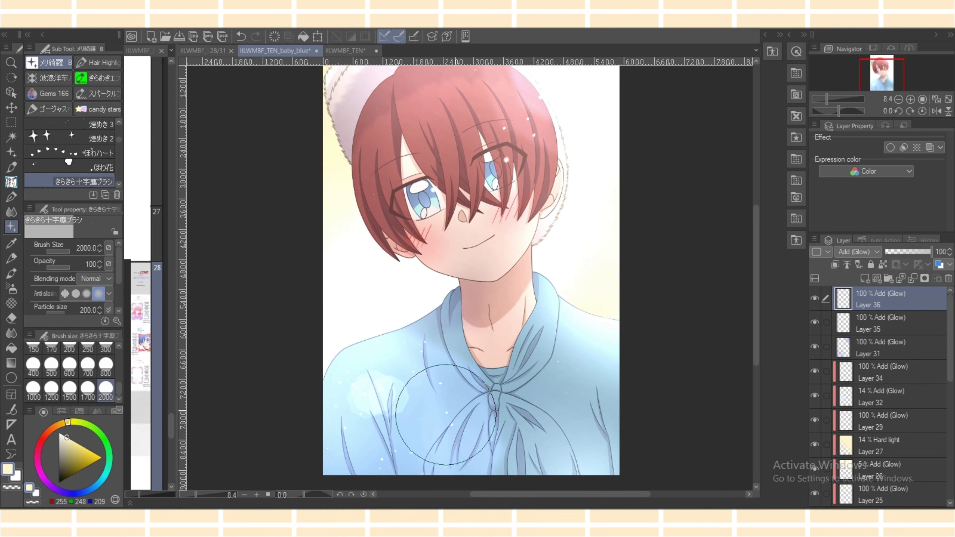
{"action": "scroll", "coordinate": [757, 286], "scroll_direction": "up", "scroll_amount": 3}
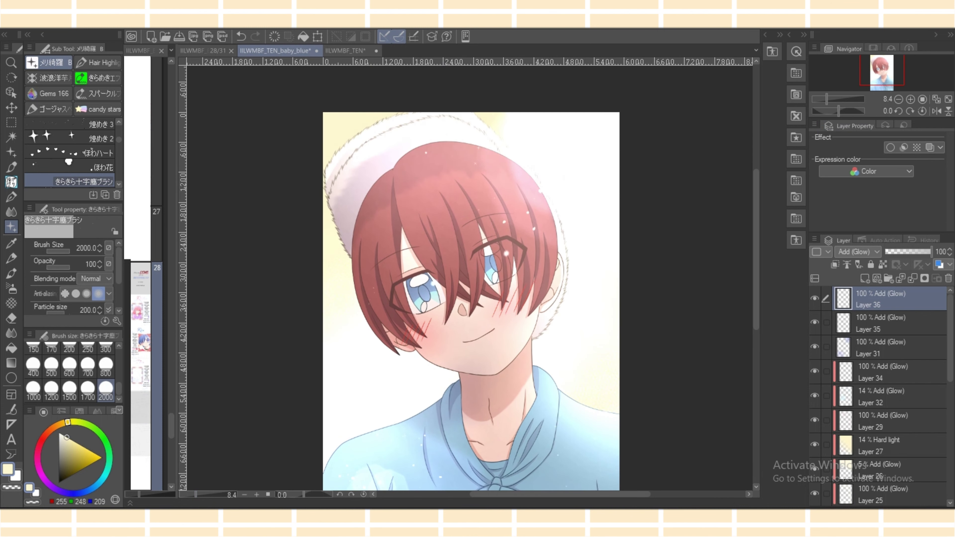